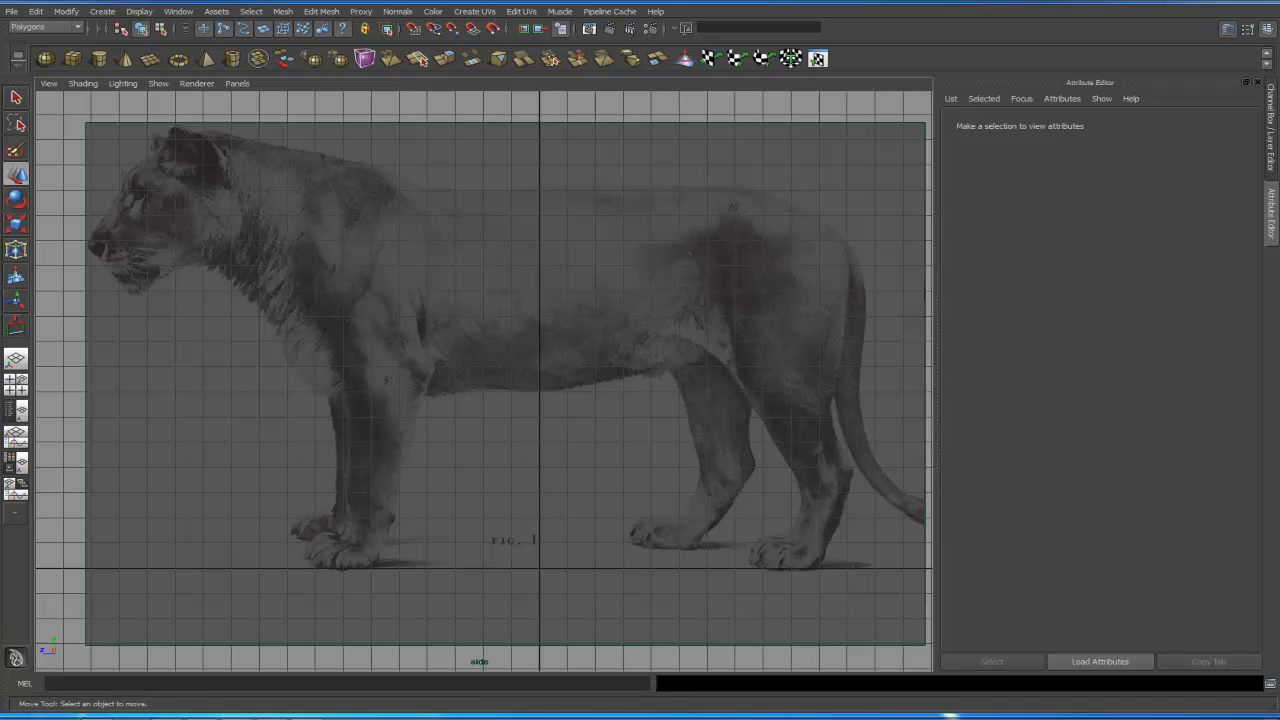
- Switch to the browser to examine the 3D face wireframe reference, then return to Maya
left_click_drag(1279, 40, 797, 38)
double_click(797, 38)
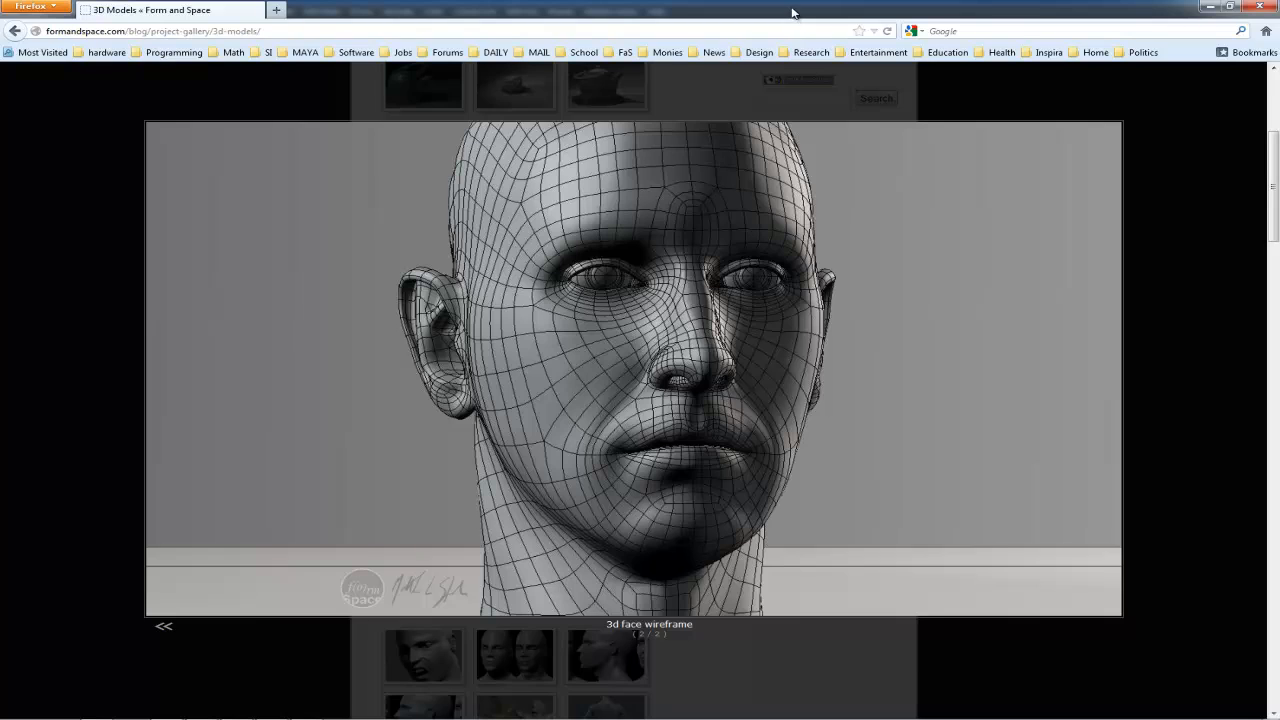
double_click(795, 12)
left_click_drag(718, 30, 1279, 70)
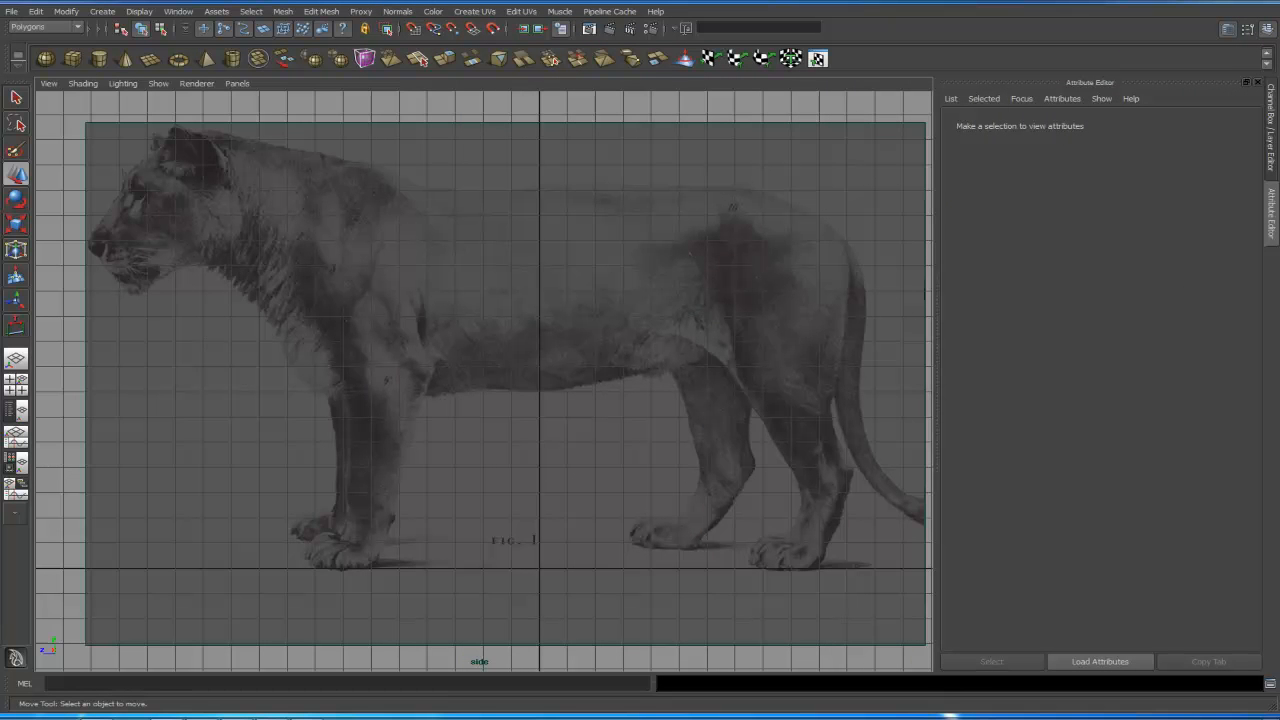
- Browse the cat anatomy scans in the scans folder, then return to Maya
left_click_drag(1279, 70, 716, 52)
double_click(716, 50)
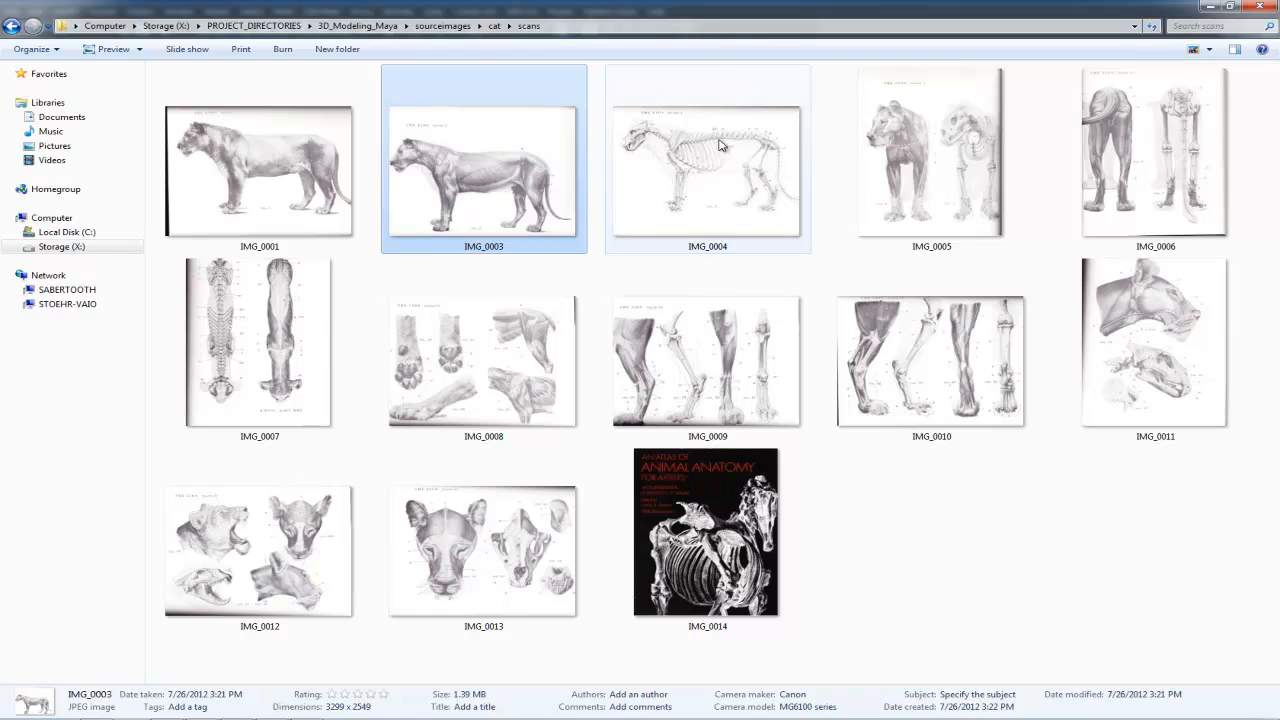
left_click(716, 485)
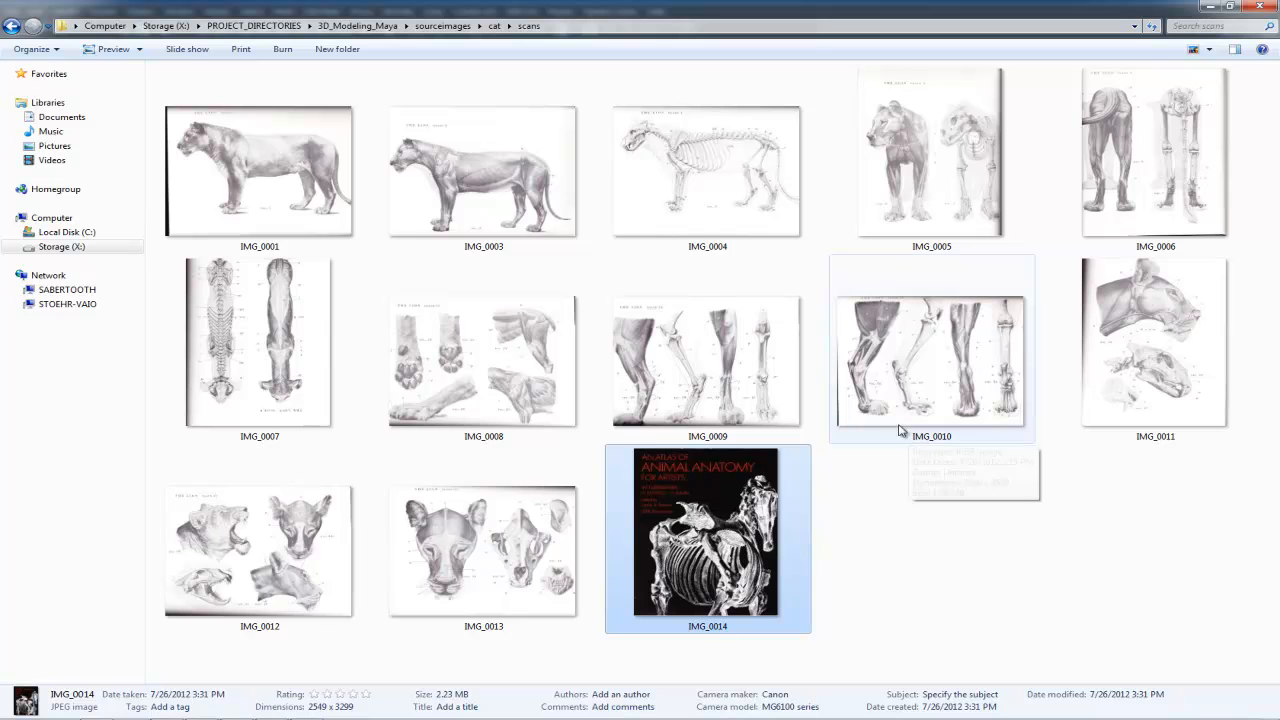
double_click(748, 10)
left_click_drag(670, 38, 1279, 68)
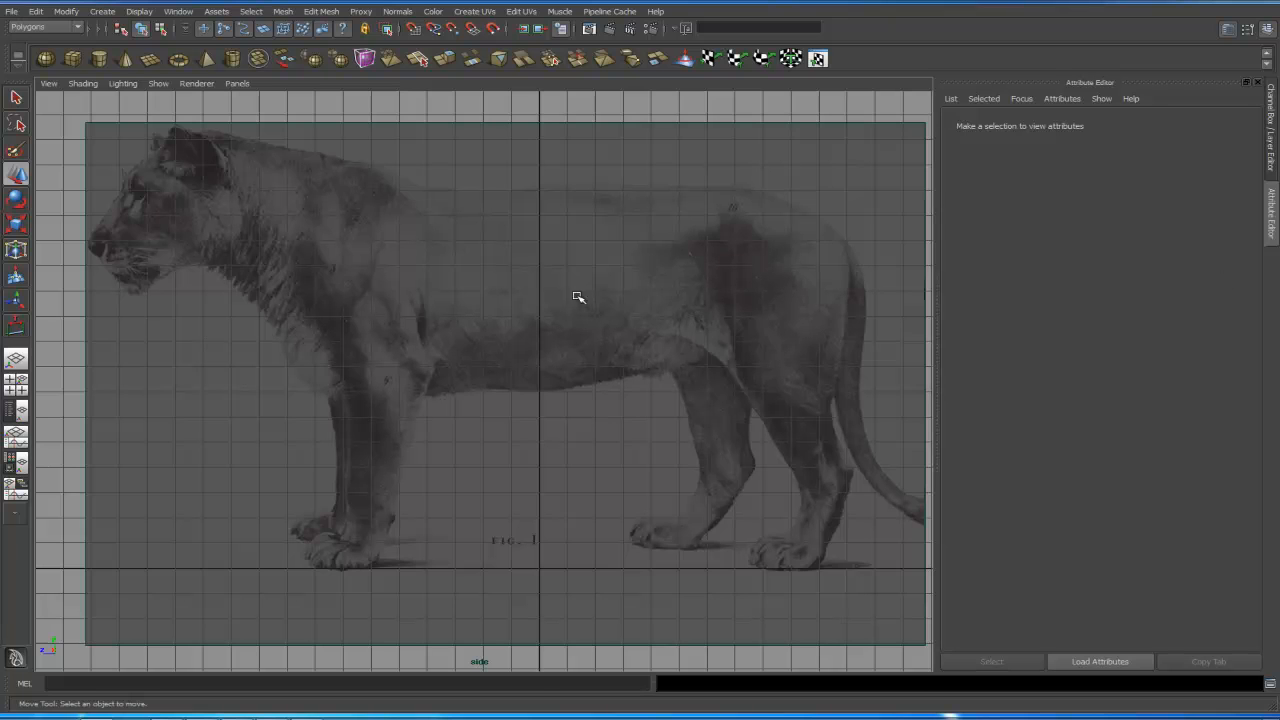
key("space")
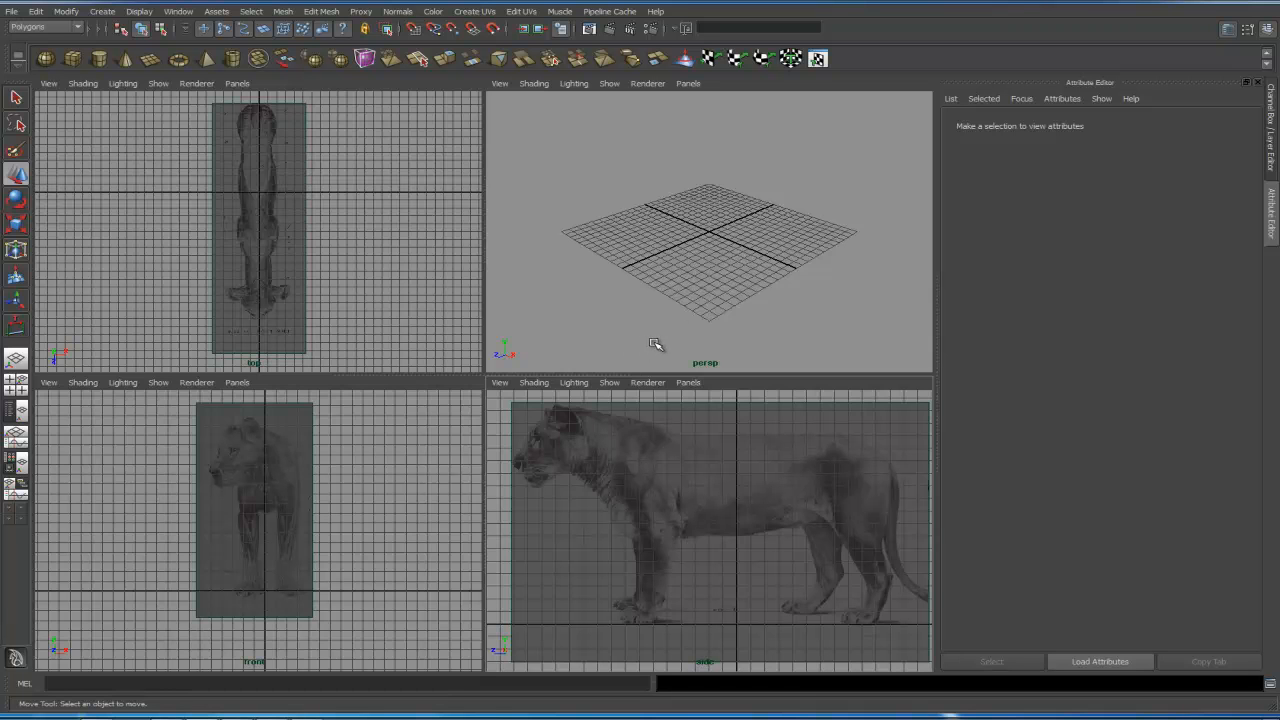
key("ctrl+o")
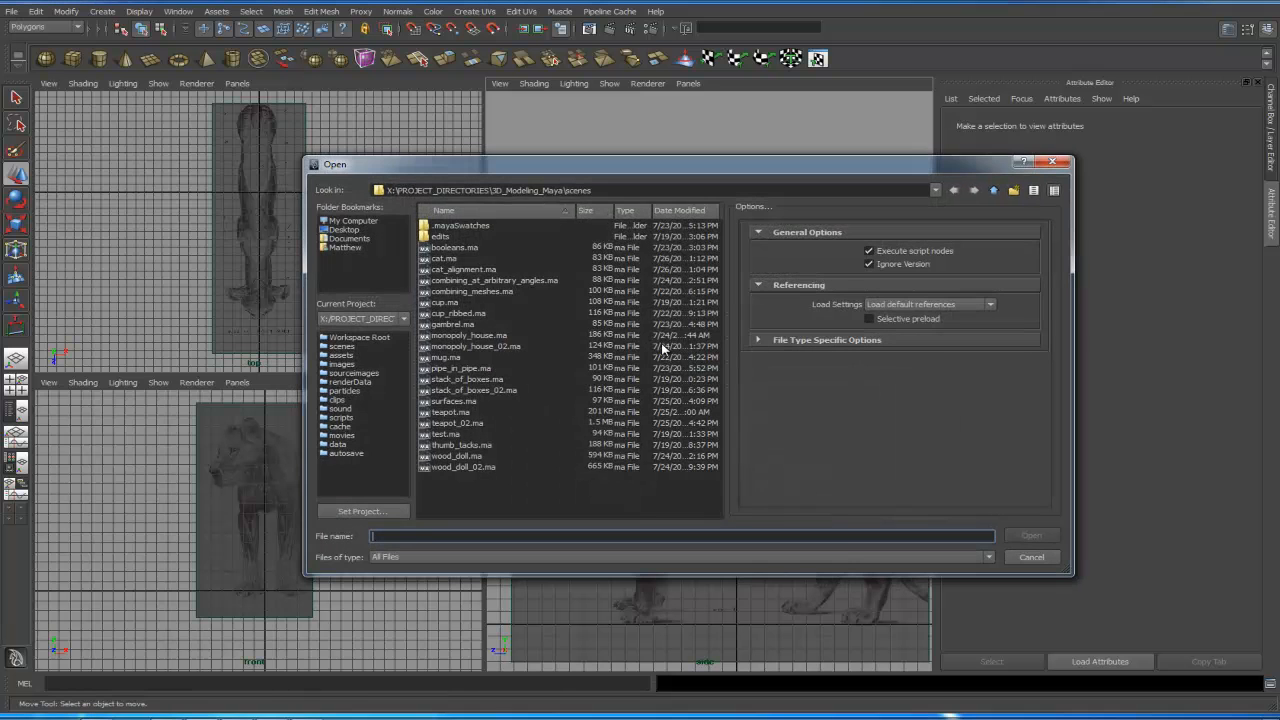
left_click(469, 271)
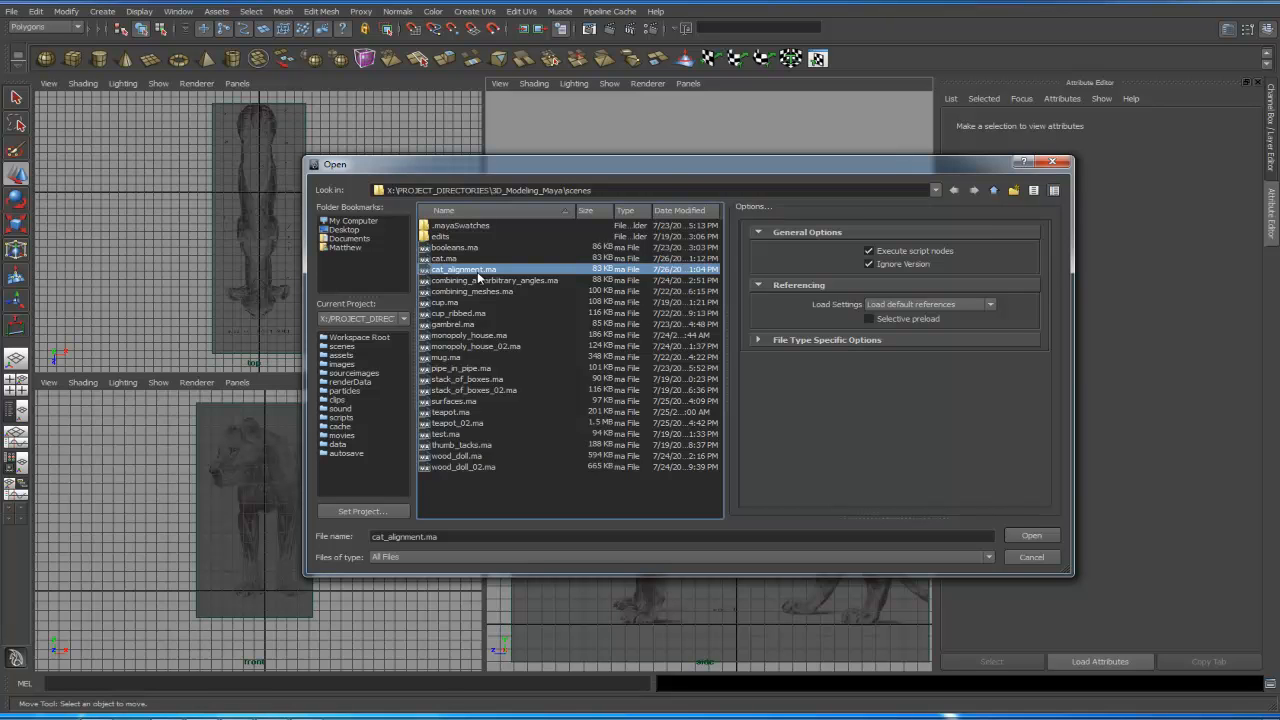
left_click(1040, 558)
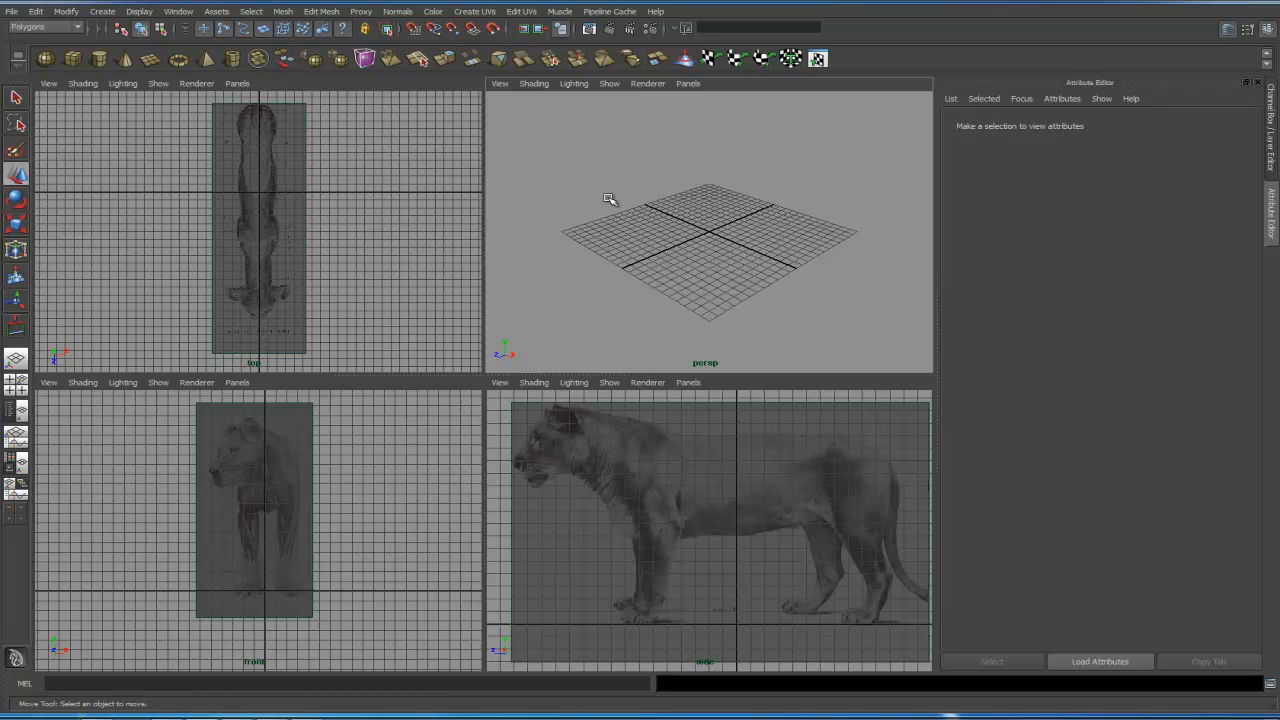
- Create a polygon cube and set its Subdivisions Width to 2
left_click(73, 60)
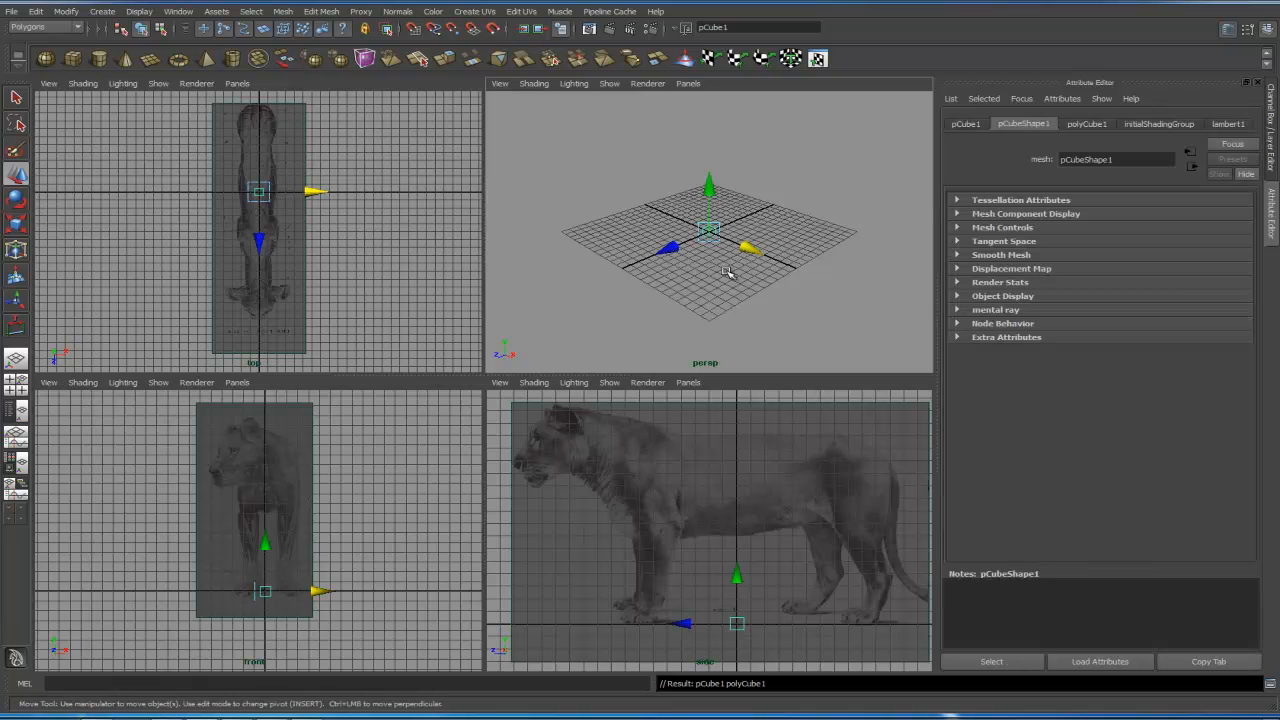
key("space")
scroll(551, 417, "up", 5)
left_click_drag(566, 446, 671, 429, "alt")
left_click(1228, 30)
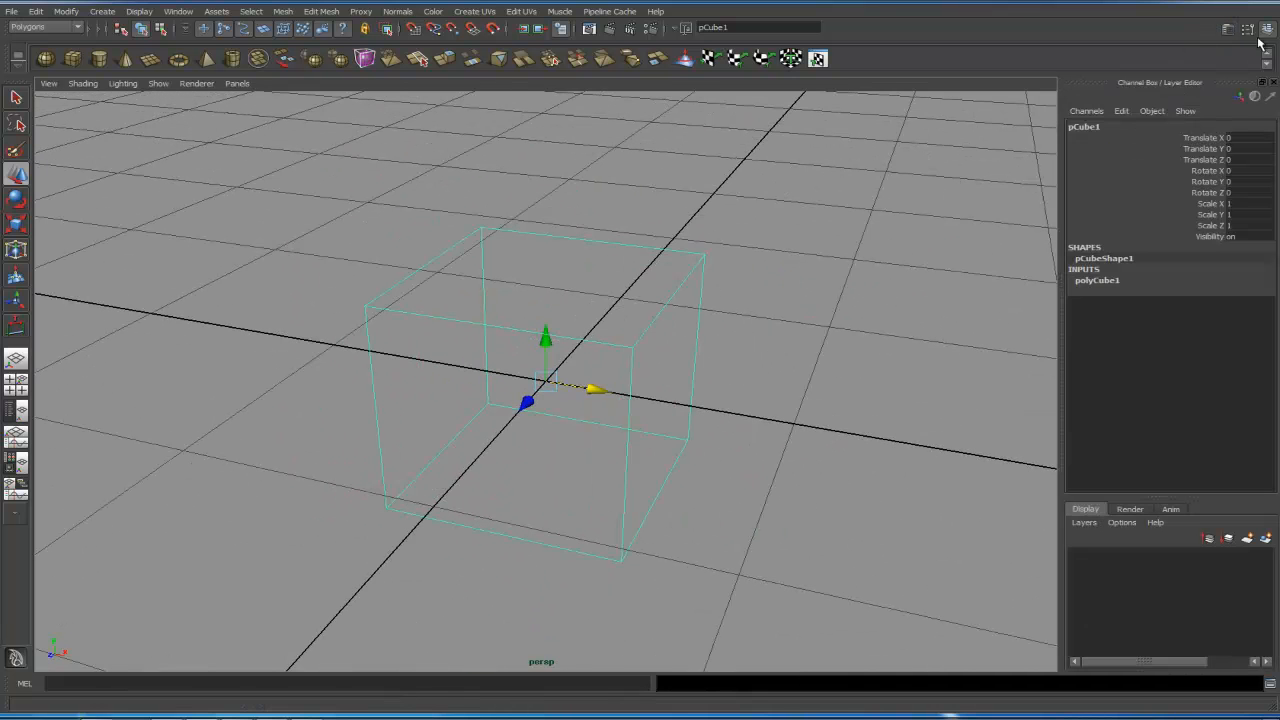
left_click(1124, 284)
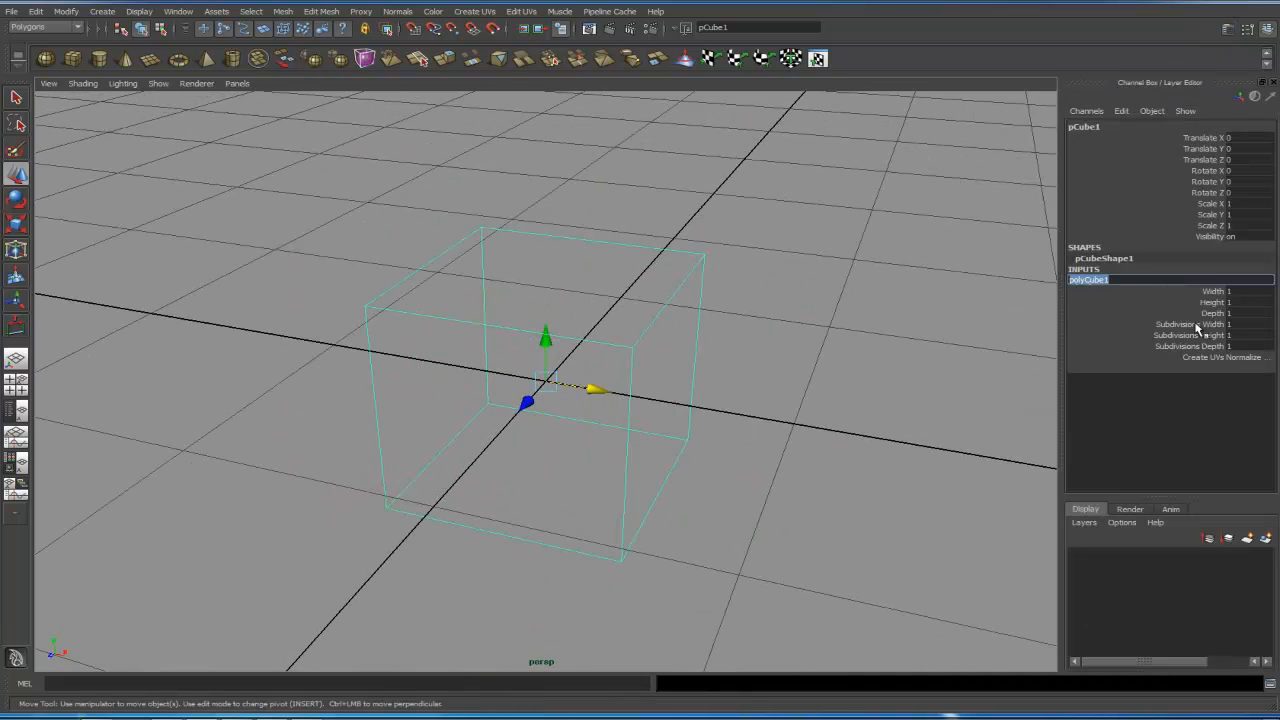
left_click(1205, 326)
left_click(1240, 325)
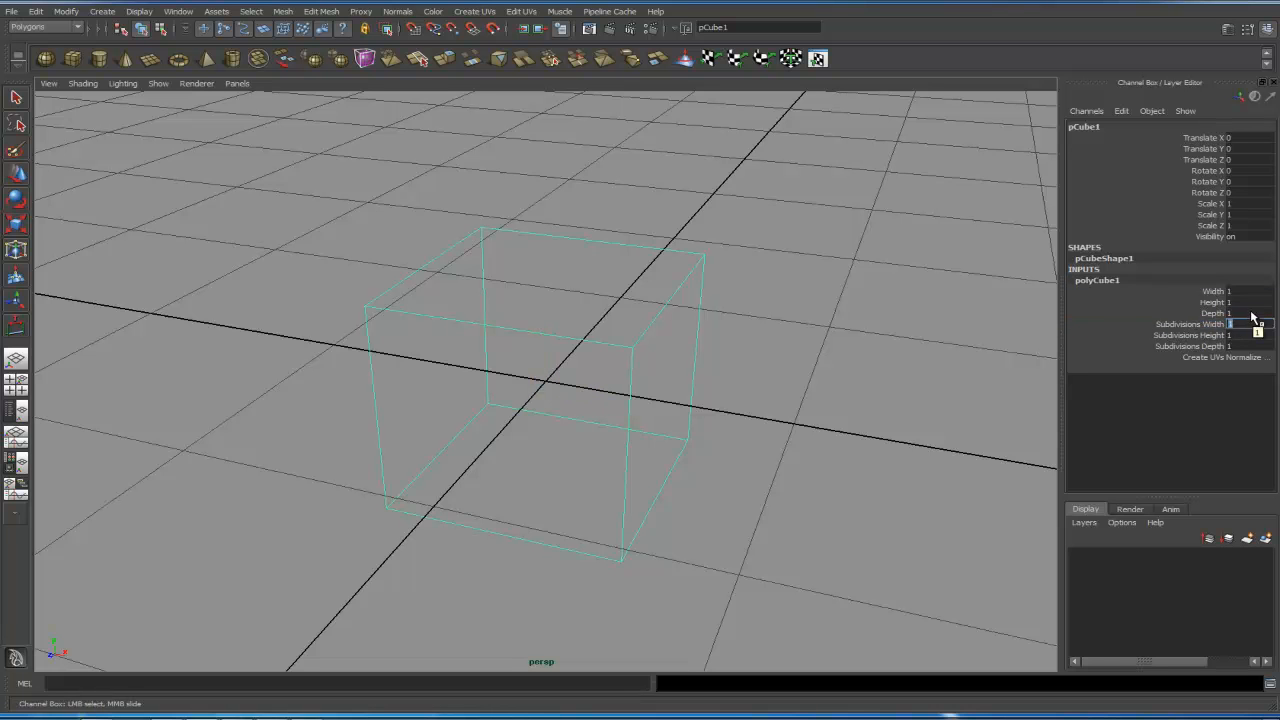
type("2")
key("Return")
- Display the cube smooth shaded with Wireframe on Shaded enabled
left_click(757, 360)
mouse_move(731, 401)
left_mouse_down("alt")
mouse_move(749, 417)
mouse_move(663, 357)
mouse_move(643, 317)
mouse_move(572, 345)
left_mouse_up("alt")
key("5")
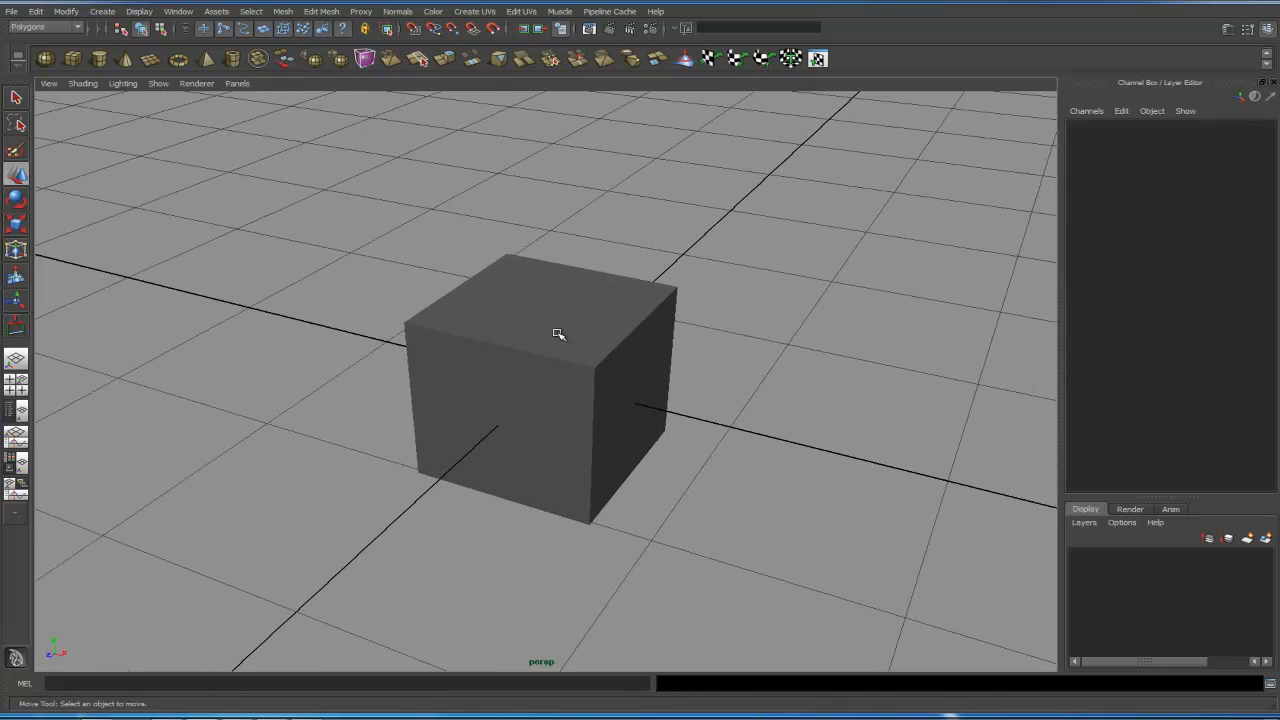
left_click(83, 85)
left_click(132, 206)
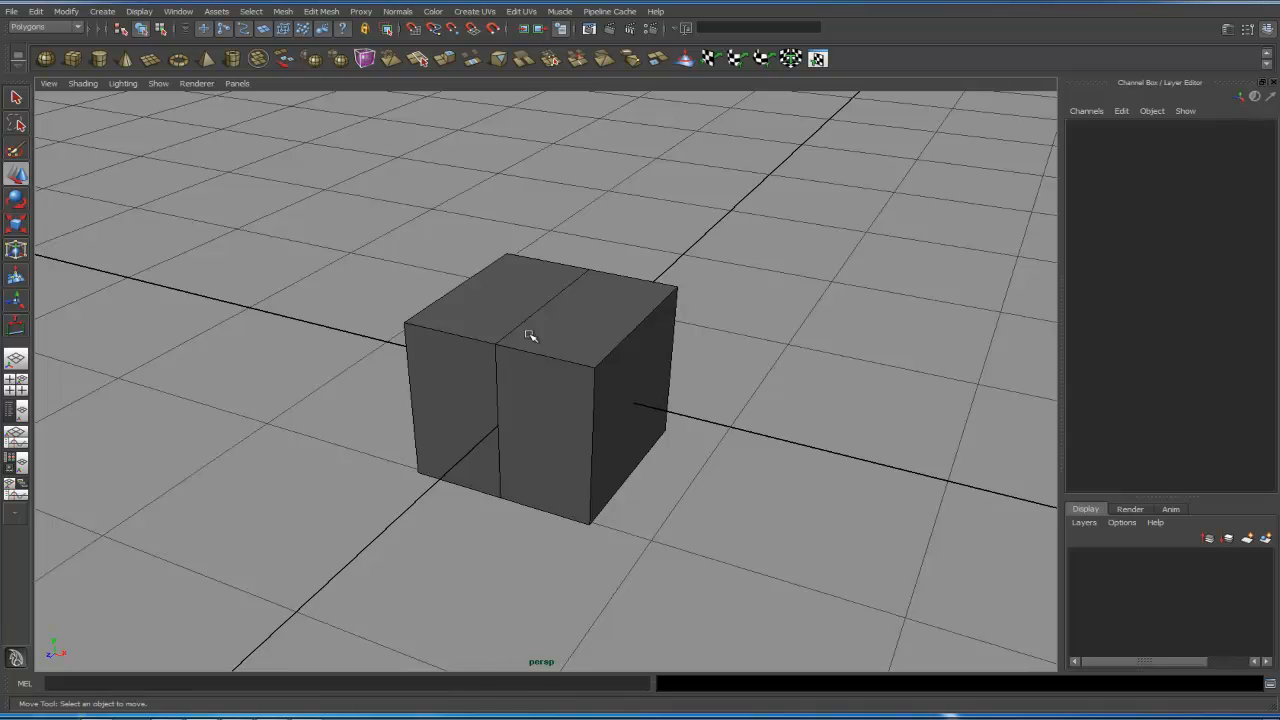
- Assign a new Phong material to the cube and set its color to light blue
right_click_drag(533, 337, 562, 530)
left_click_drag(657, 233, 657, 88)
left_click_drag(581, 105, 651, 97)
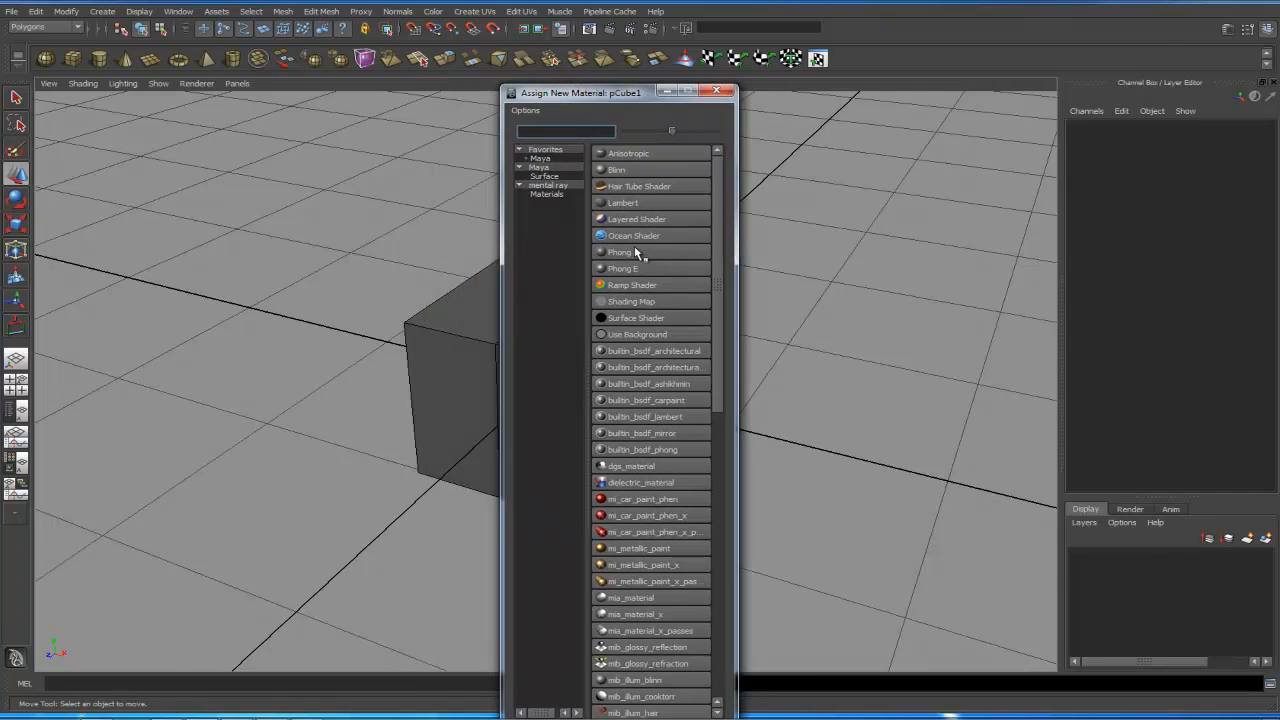
left_click(638, 249)
left_click(1113, 276)
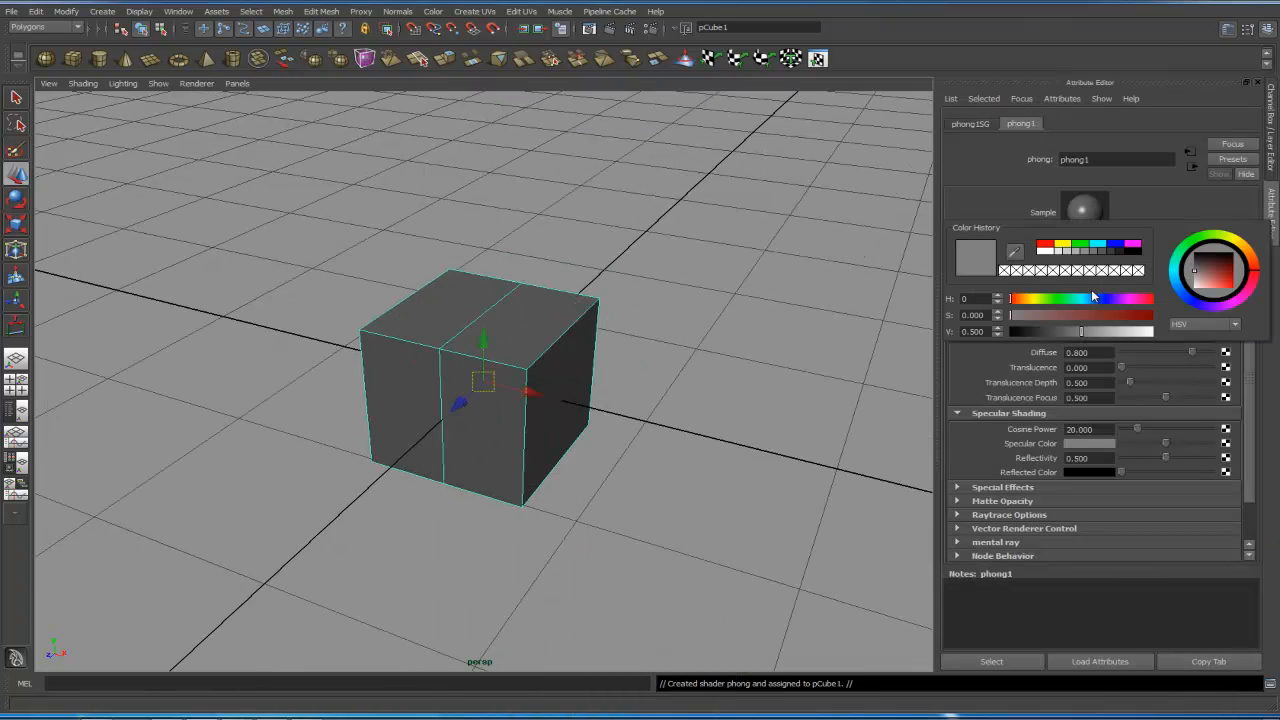
left_click_drag(1077, 299, 1123, 331)
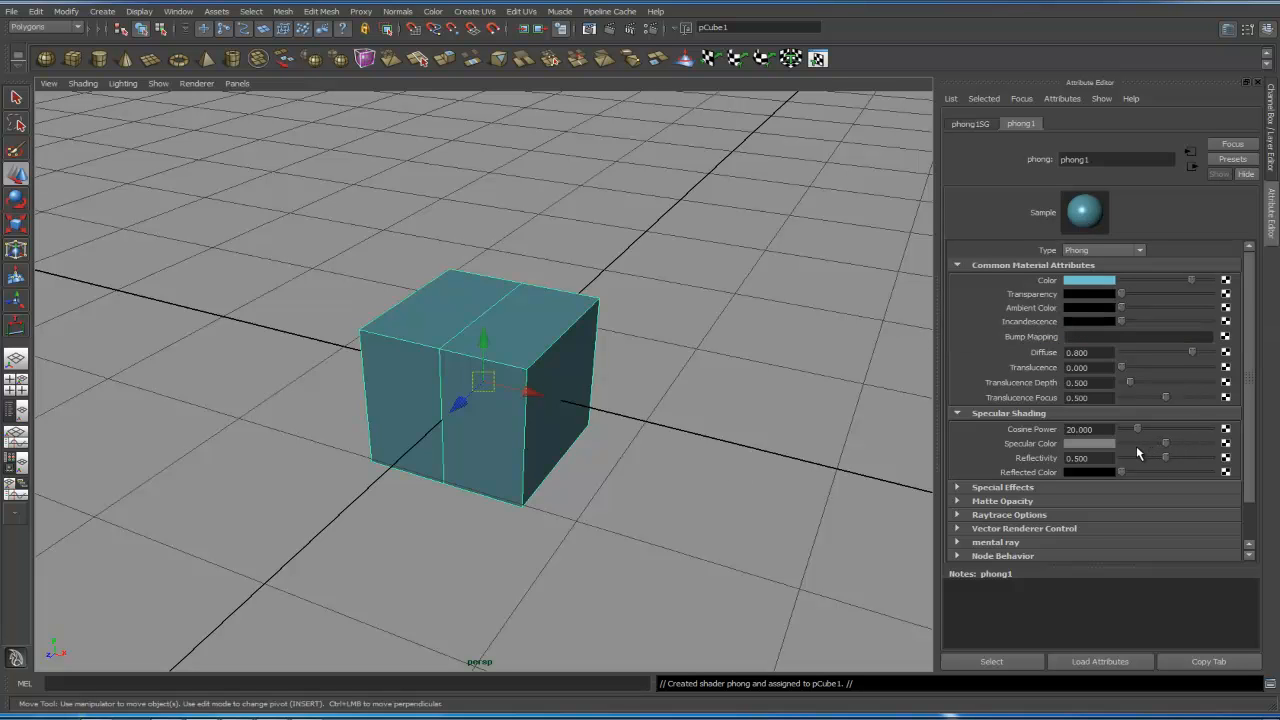
left_click_drag(1137, 429, 1127, 428)
- Select the cube and turn on its smooth mesh preview
left_click(649, 366)
left_click(588, 390)
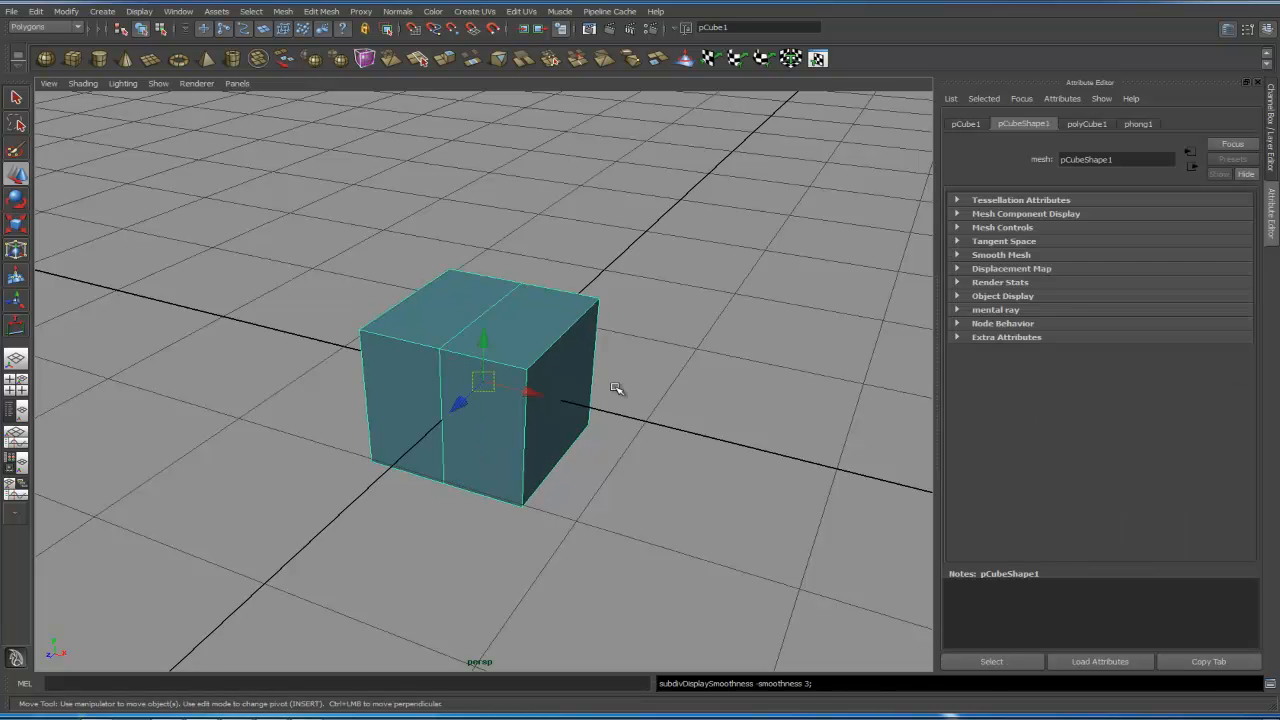
key("3")
left_click(606, 437)
left_click_drag(608, 437, 661, 440, "alt")
left_click(453, 391)
right_click_drag(615, 418, 790, 405, "alt")
- In the phong1 material, set Diffuse to about 0.846 and Cosine Power to 10
left_click(1138, 123)
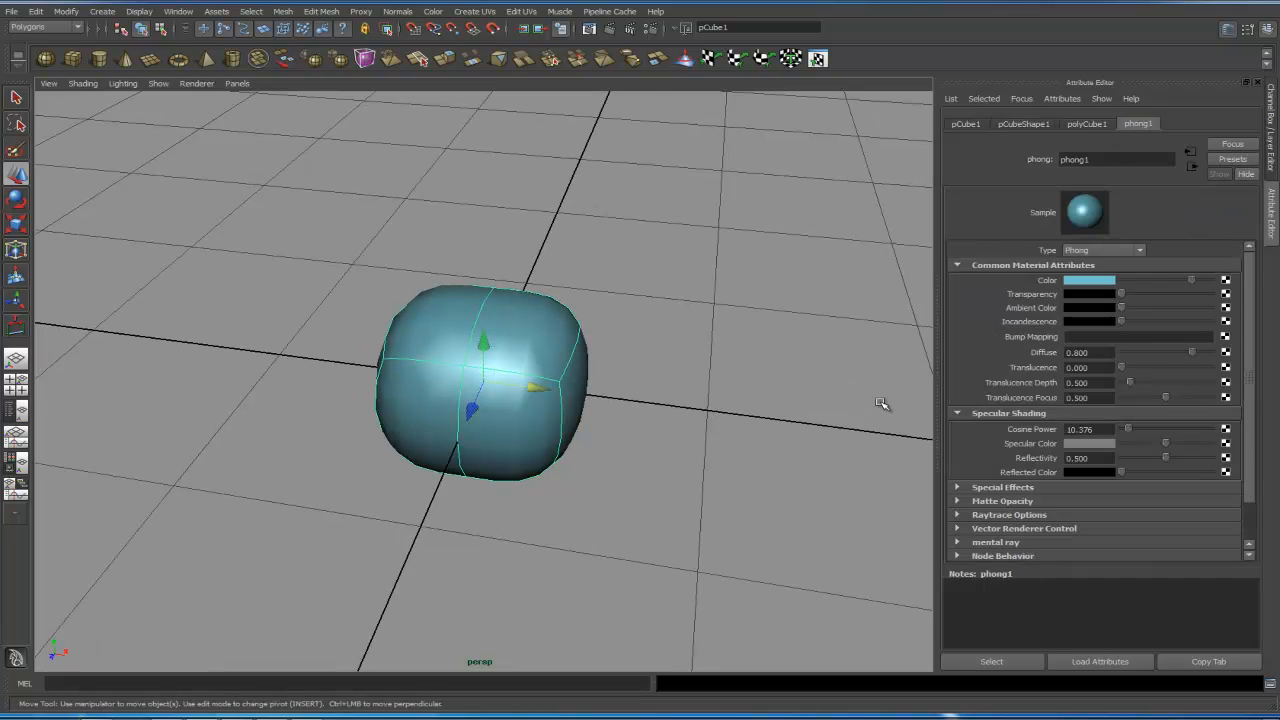
mouse_move(1197, 353)
left_mouse_down()
mouse_move(1208, 355)
mouse_move(1197, 353)
left_mouse_up()
scroll(1249, 362, "down", 2)
left_click_drag(1133, 388, 1013, 382)
type("1")
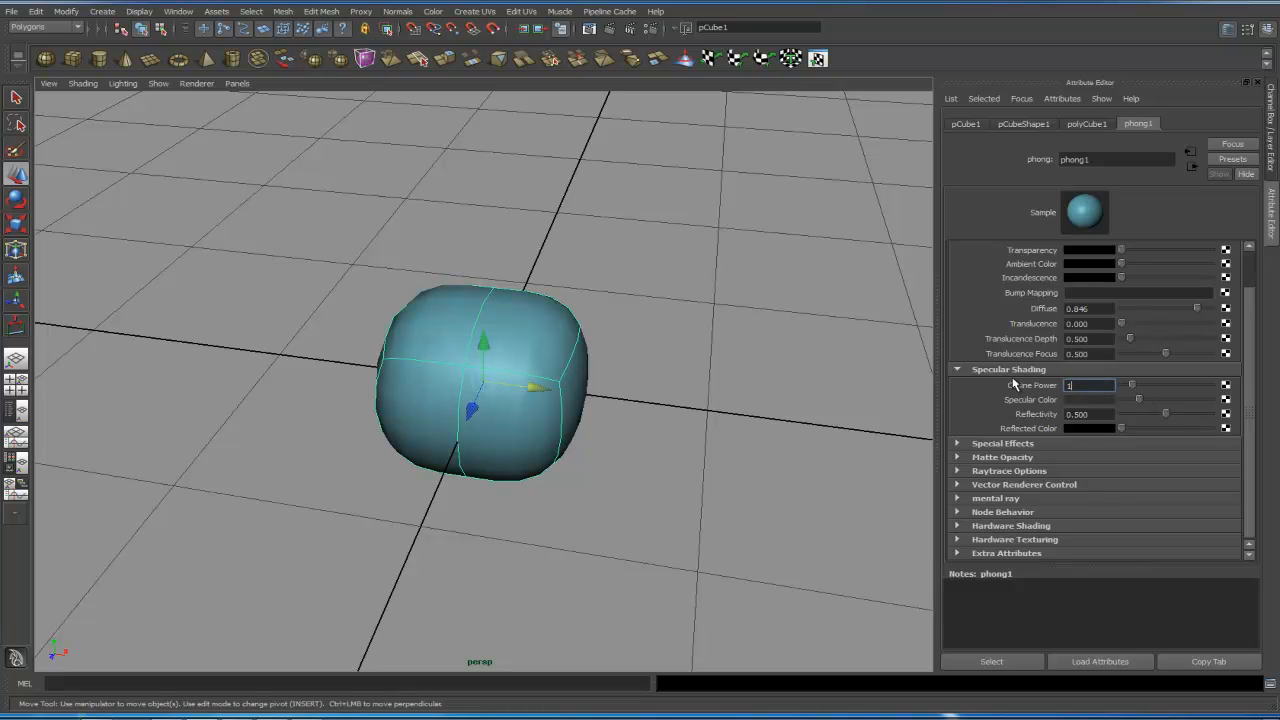
type("0")
key("Return")
- Set the phong1 Specular Color to a dark grey
left_click(1100, 400)
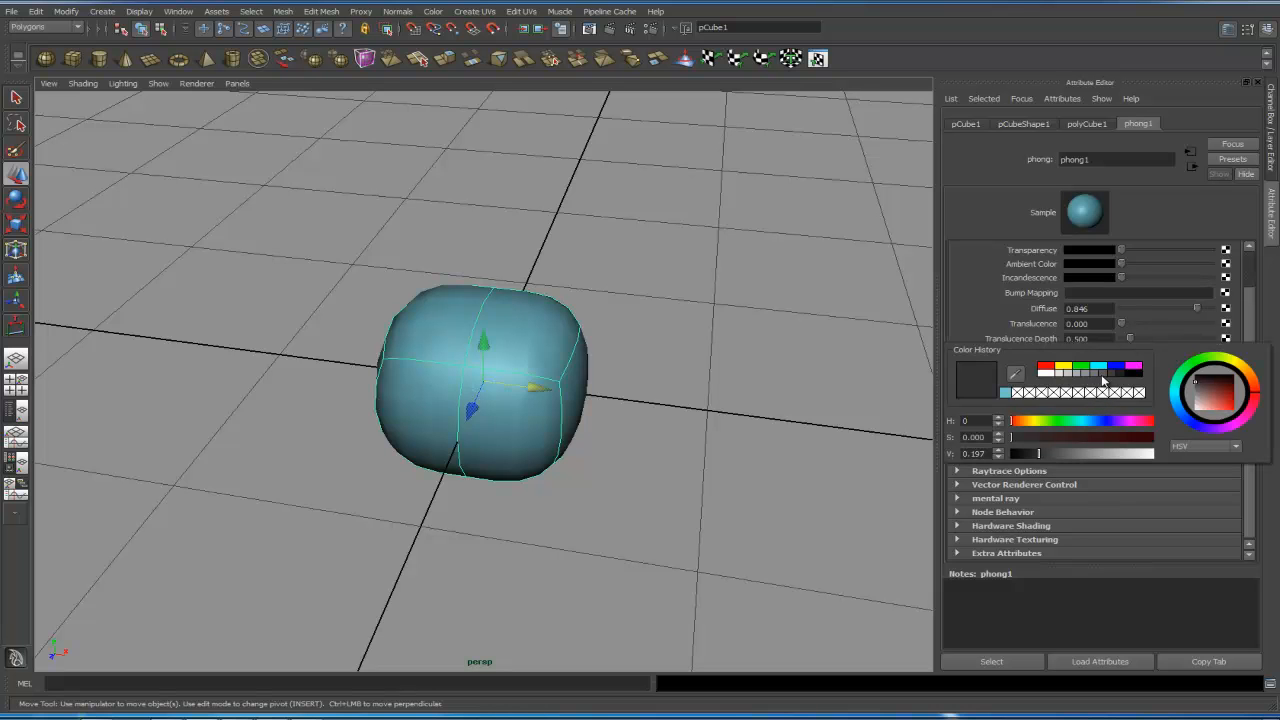
left_click(1105, 377)
left_click(1110, 372)
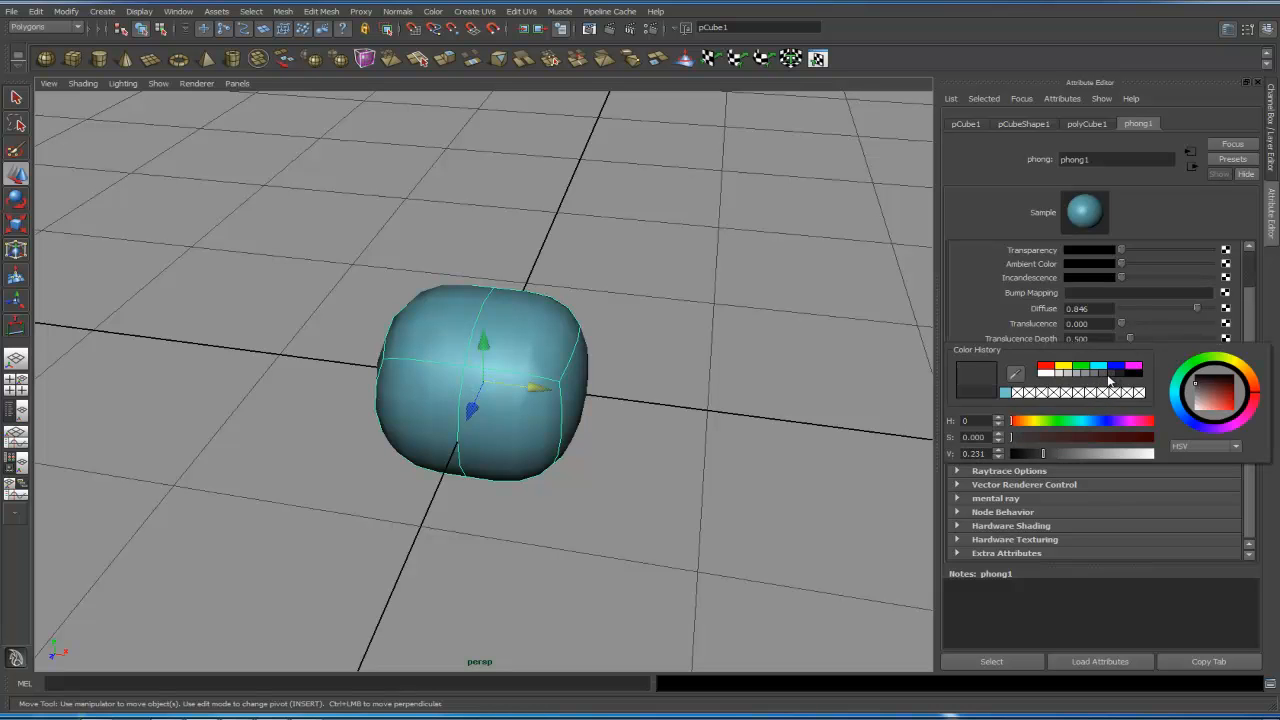
left_click(771, 343)
left_click_drag(771, 343, 514, 357, "alt")
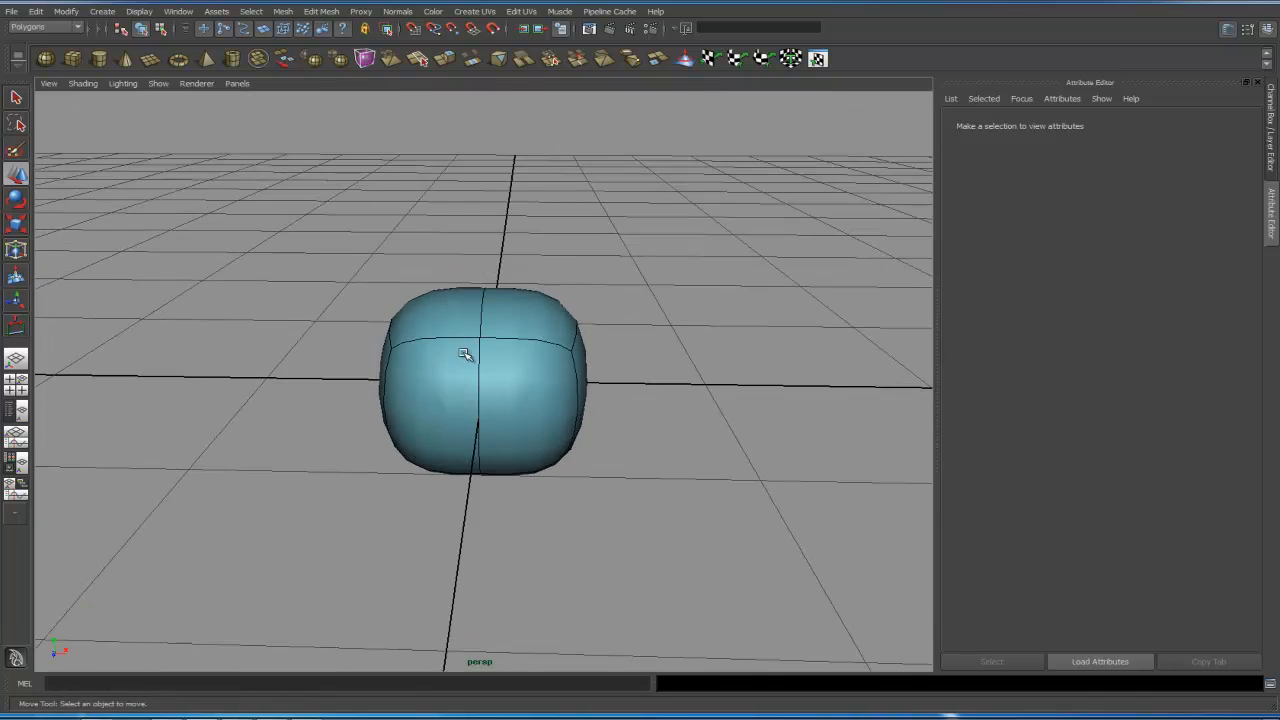
- Turn off the cube's smooth mesh preview
left_click_drag(614, 400, 590, 411, "alt")
right_click_drag(706, 370, 608, 403, "alt")
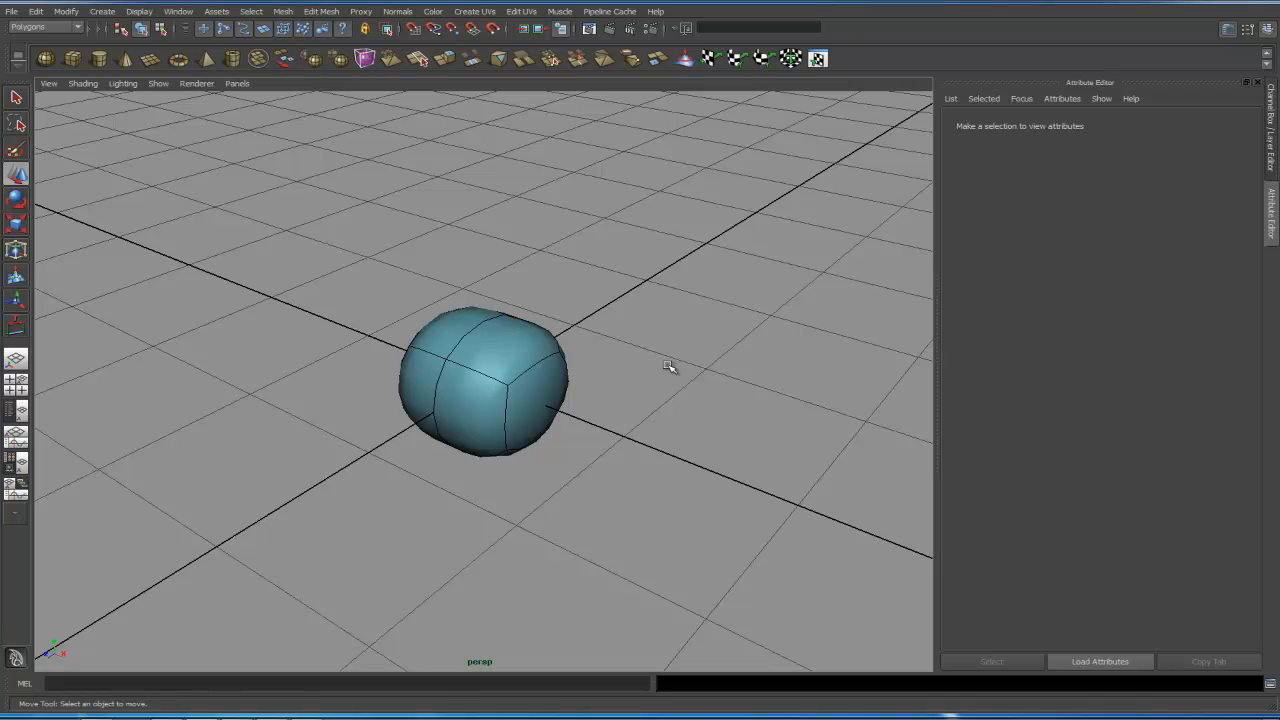
right_click_drag(516, 359, 566, 332)
left_click_drag(621, 342, 532, 411)
key("1")
- Select the faces of the cube's left half and delete them
left_click(606, 452)
left_click_drag(606, 452, 670, 447, "alt")
left_click_drag(474, 420, 463, 389, "alt")
right_click_drag(463, 389, 453, 427)
left_click_drag(453, 427, 525, 404, "alt")
left_click_drag(438, 238, 490, 524)
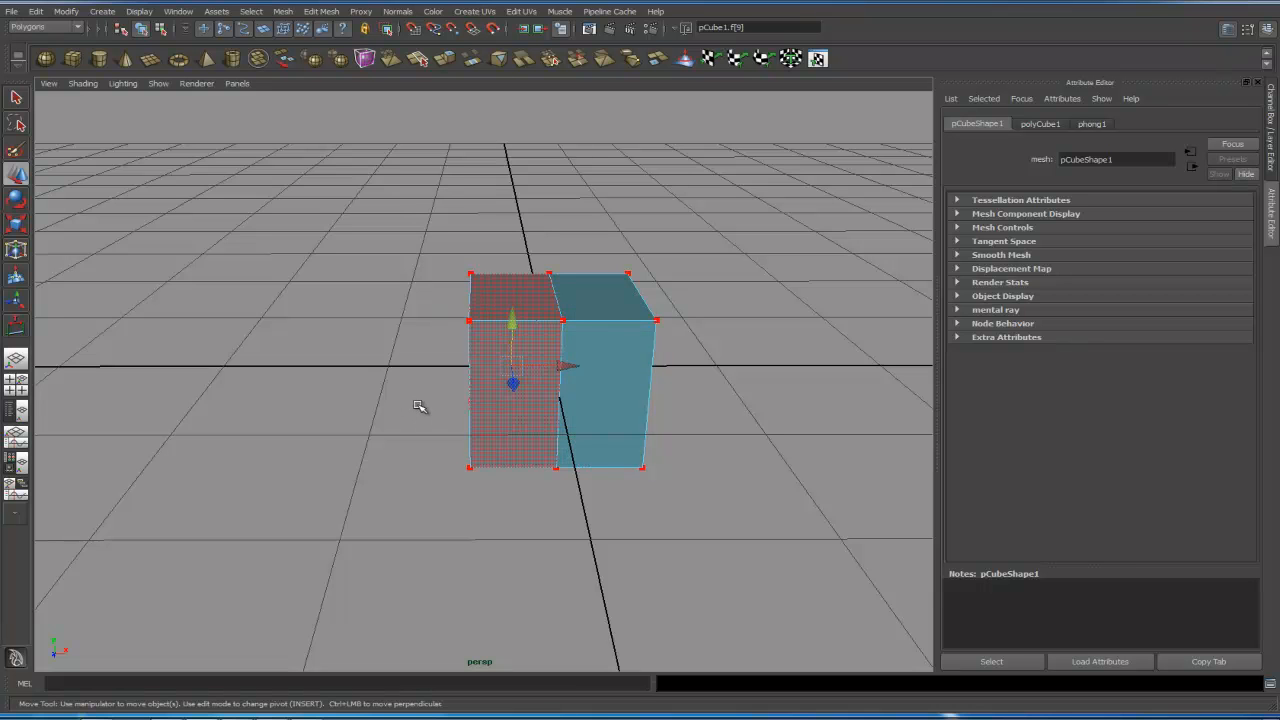
right_click_drag(419, 404, 420, 357)
mouse_move(440, 423)
left_mouse_down("alt")
mouse_move(429, 371)
mouse_move(443, 423)
left_mouse_up("alt")
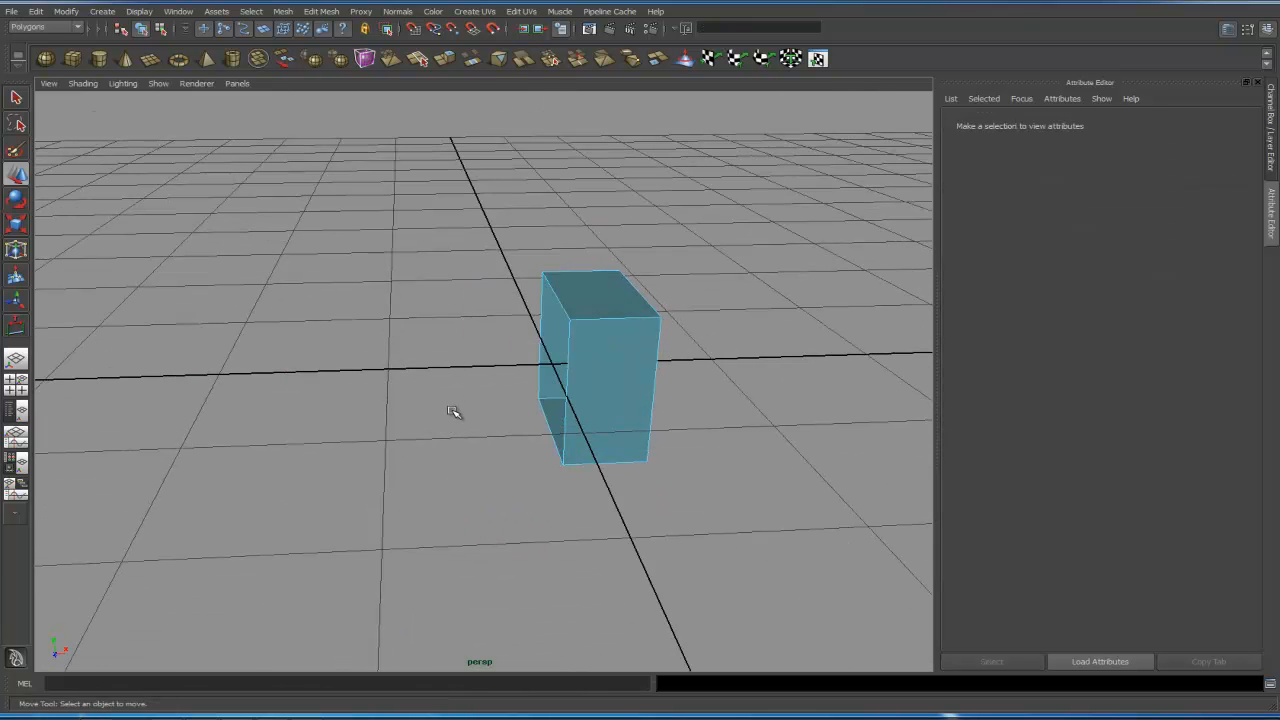
mouse_move(454, 412)
left_mouse_down("alt")
mouse_move(474, 414)
mouse_move(461, 408)
left_mouse_up("alt")
right_click_drag(618, 366, 670, 344)
left_click_drag(745, 375, 692, 364, "alt")
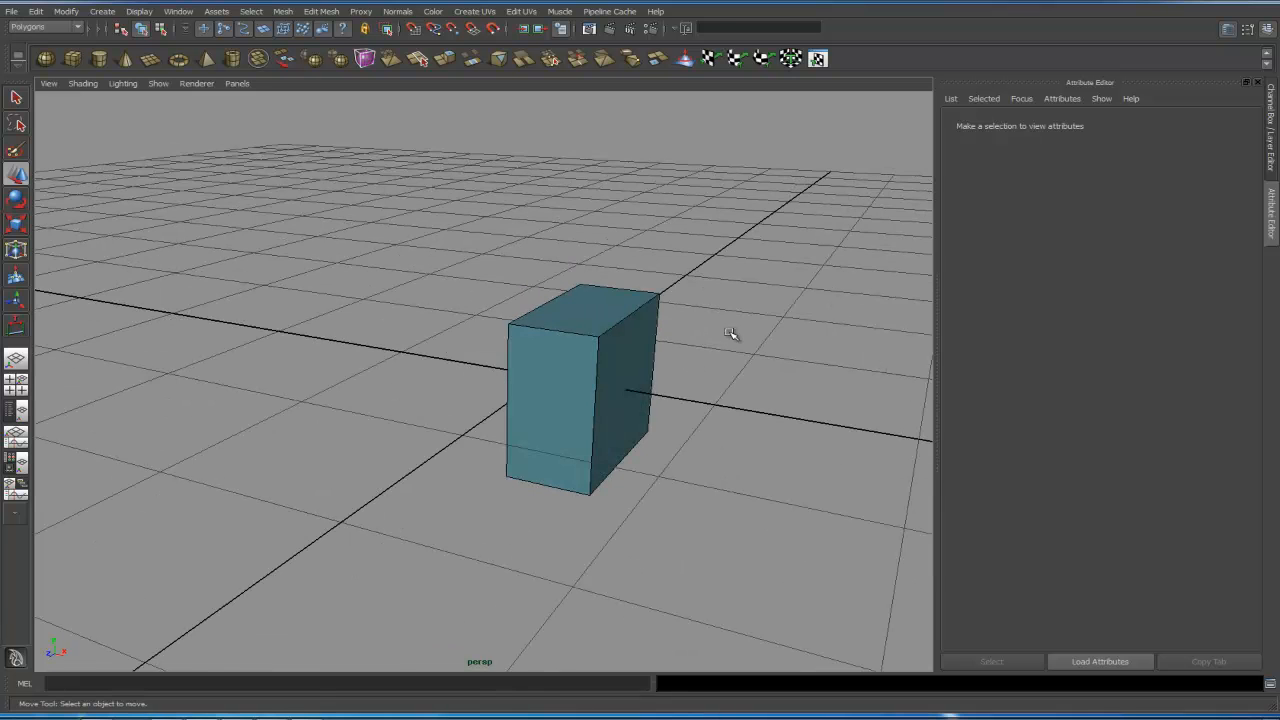
- Select the half cube and create a new display layer from it
left_click(539, 380)
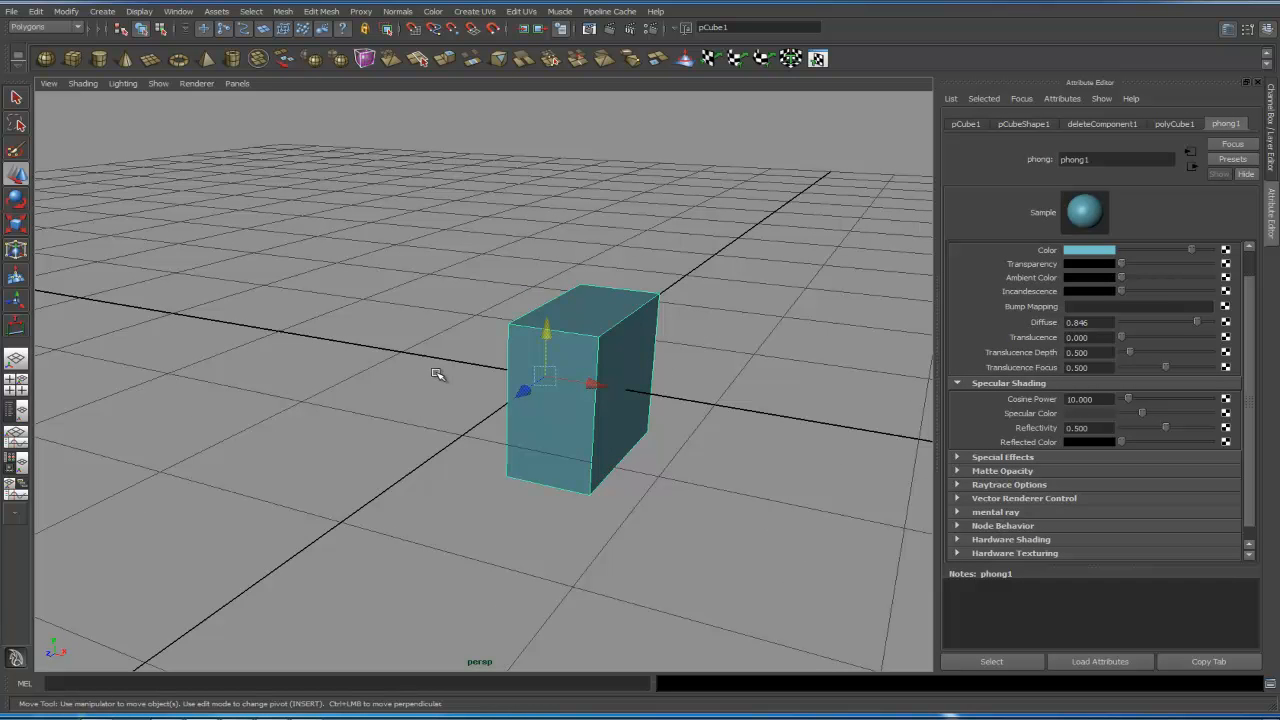
left_click(1228, 29)
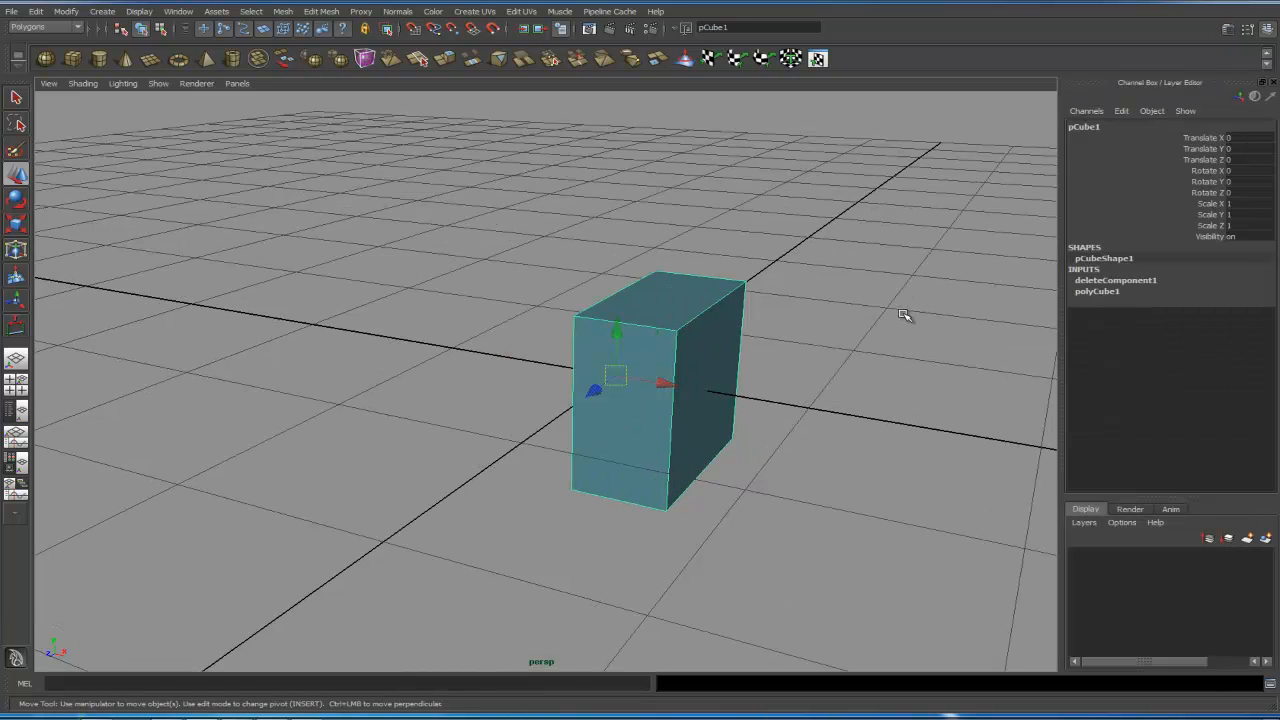
left_click_drag(1177, 496, 1157, 407)
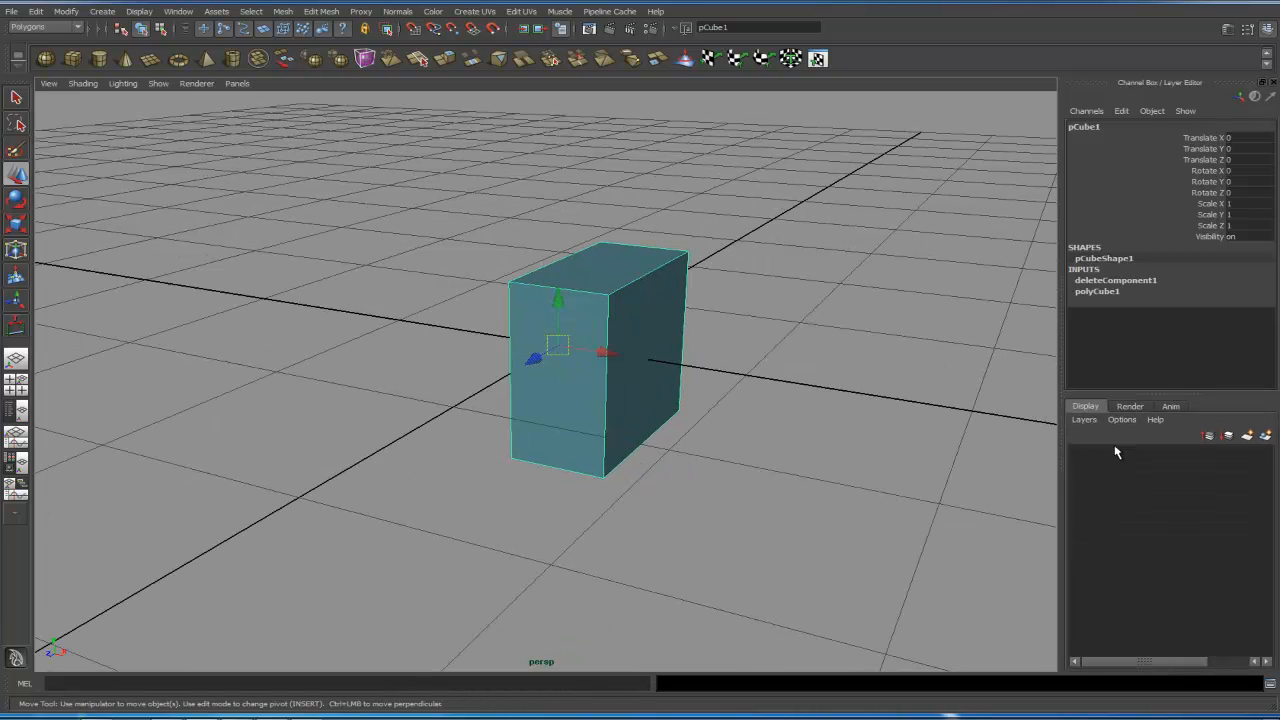
left_click(1265, 436)
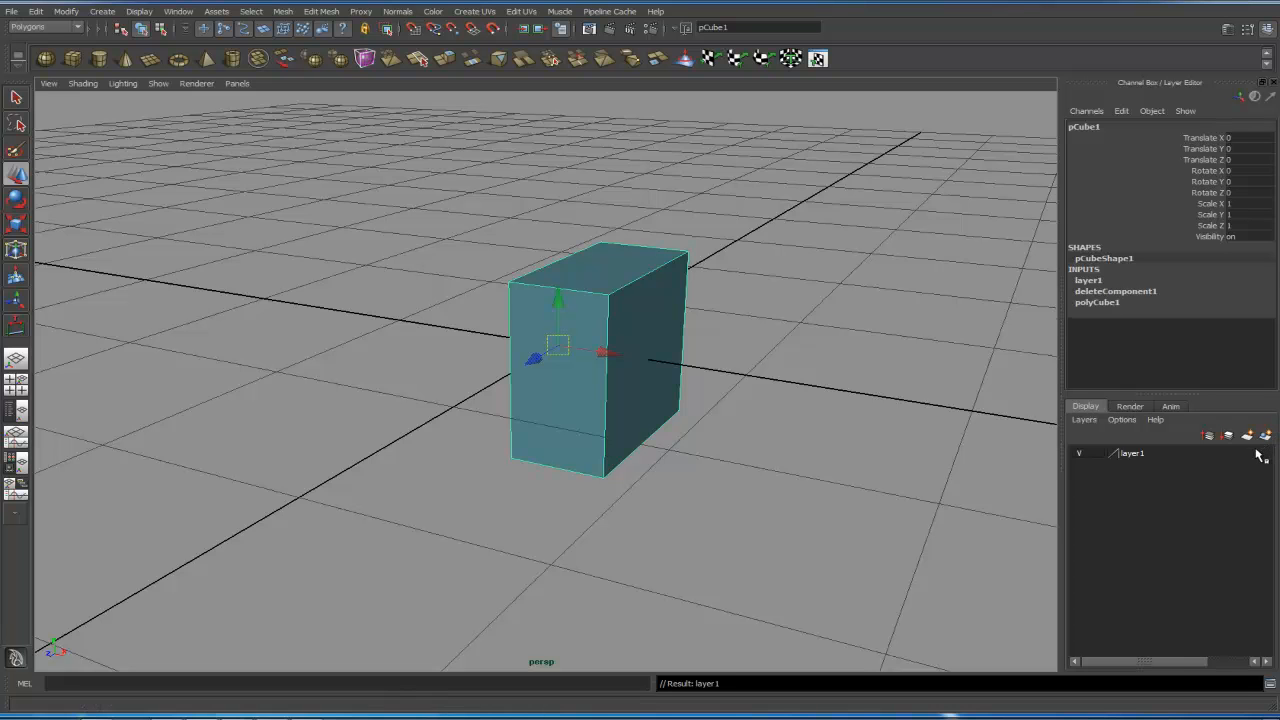
- Rename the layer mesh_lyr and set its color to black
double_click(1158, 453)
double_click(546, 273)
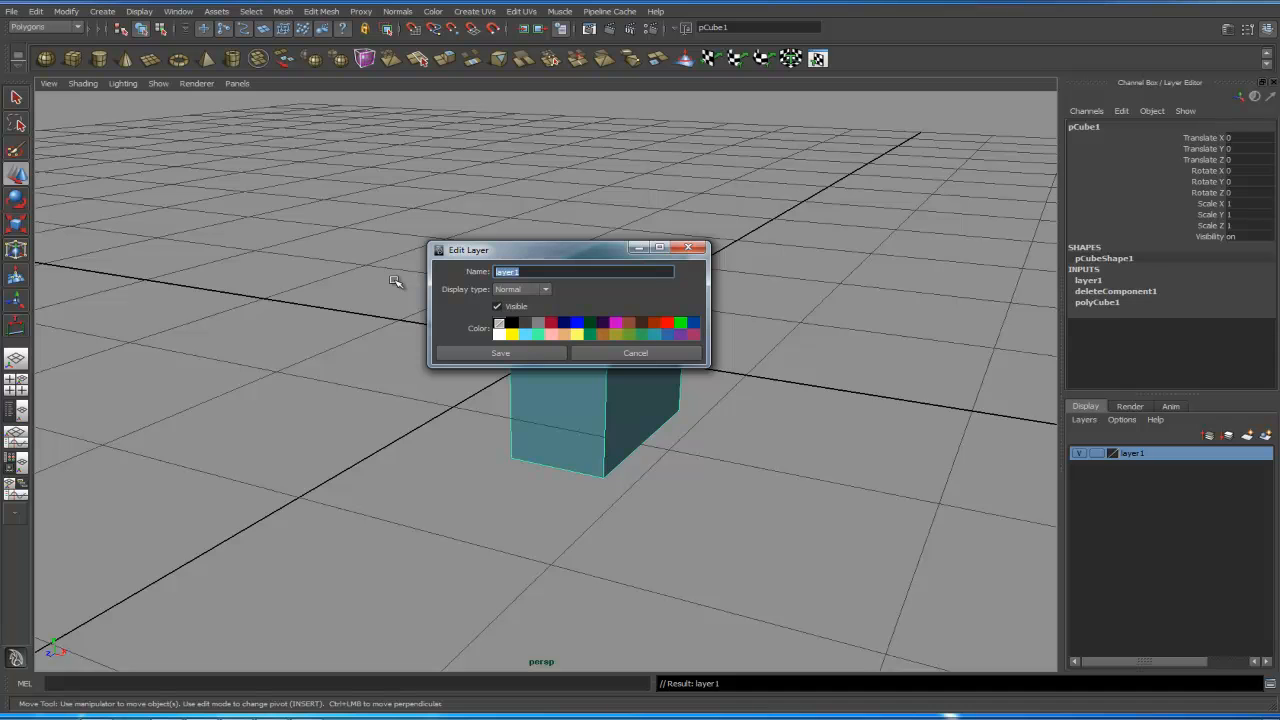
type("mes")
left_click(511, 322)
left_click(536, 352)
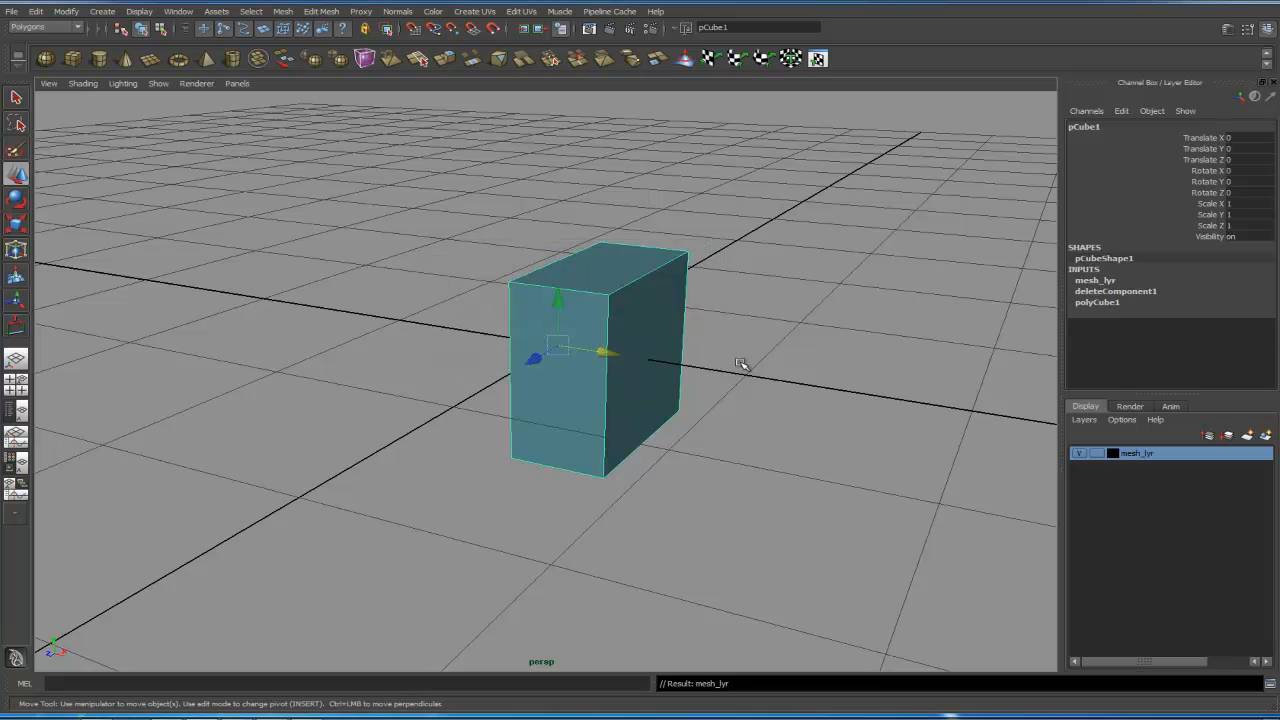
- Select the half cube and open the Duplicate Special options, resetting them to defaults
left_click(797, 389)
left_click_drag(797, 389, 676, 448, "alt")
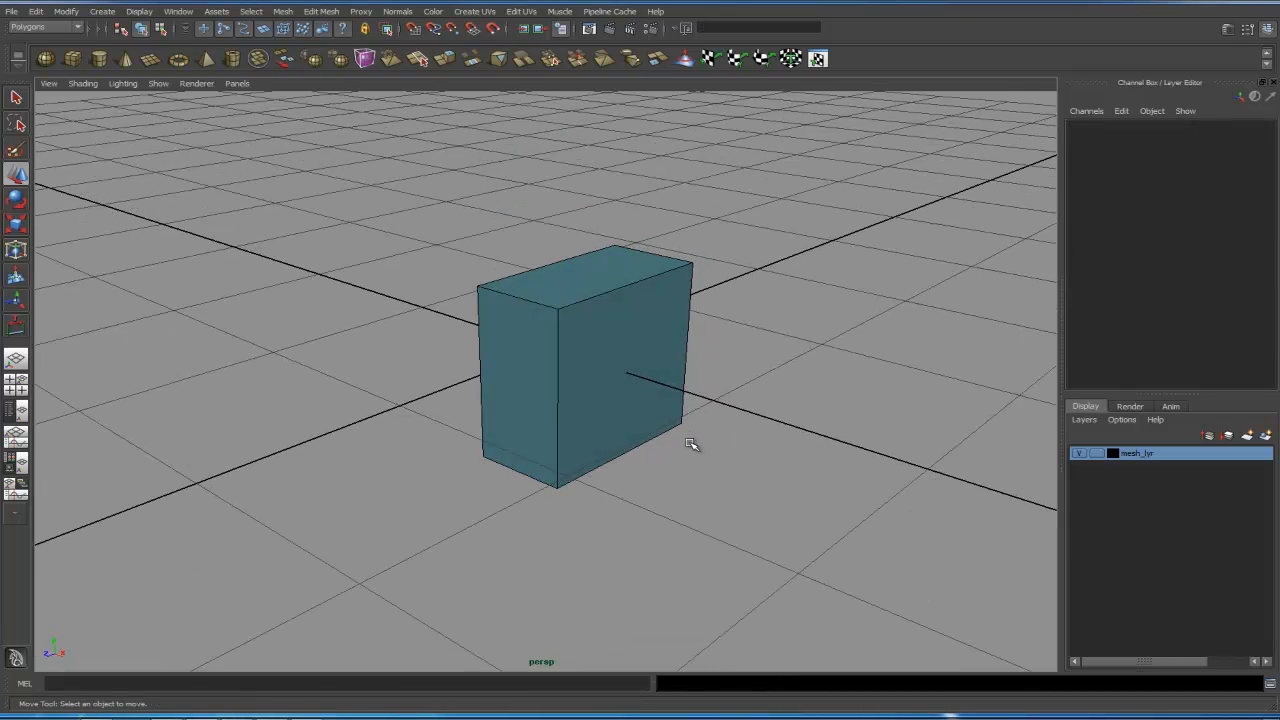
left_click_drag(554, 446, 459, 410, "alt")
left_click(522, 415)
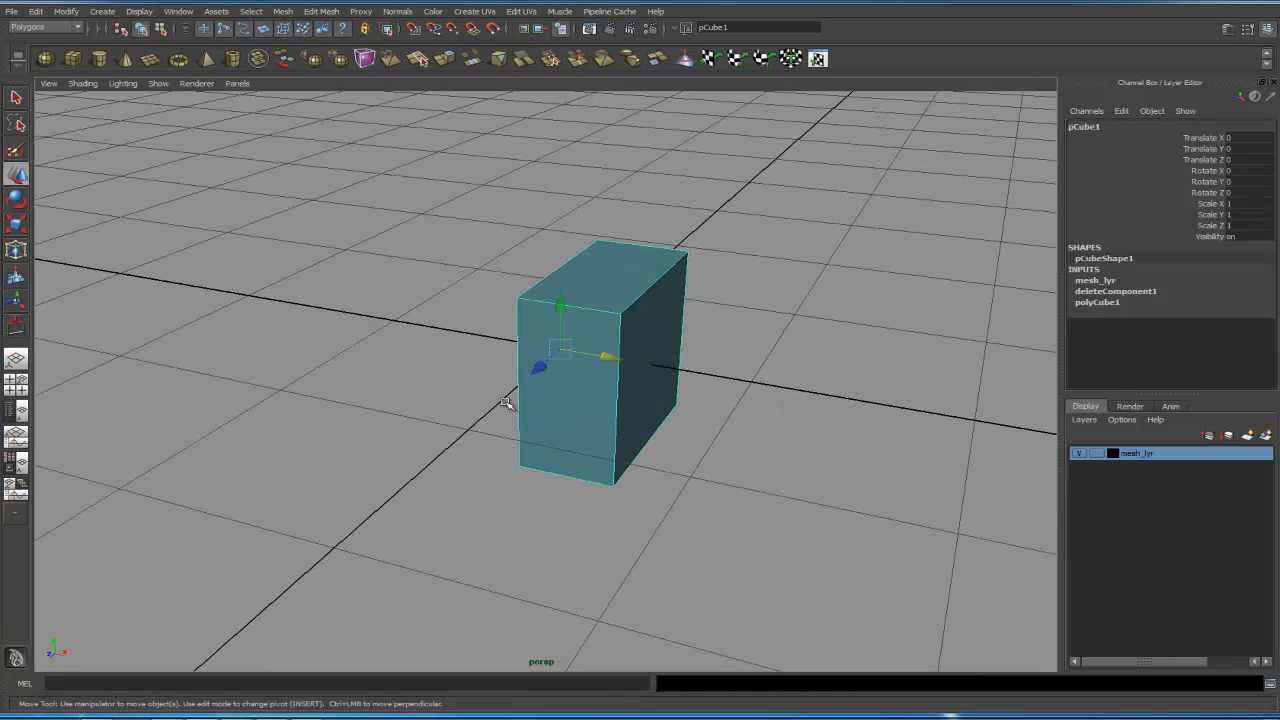
middle_click_drag(451, 411, 484, 433, "alt")
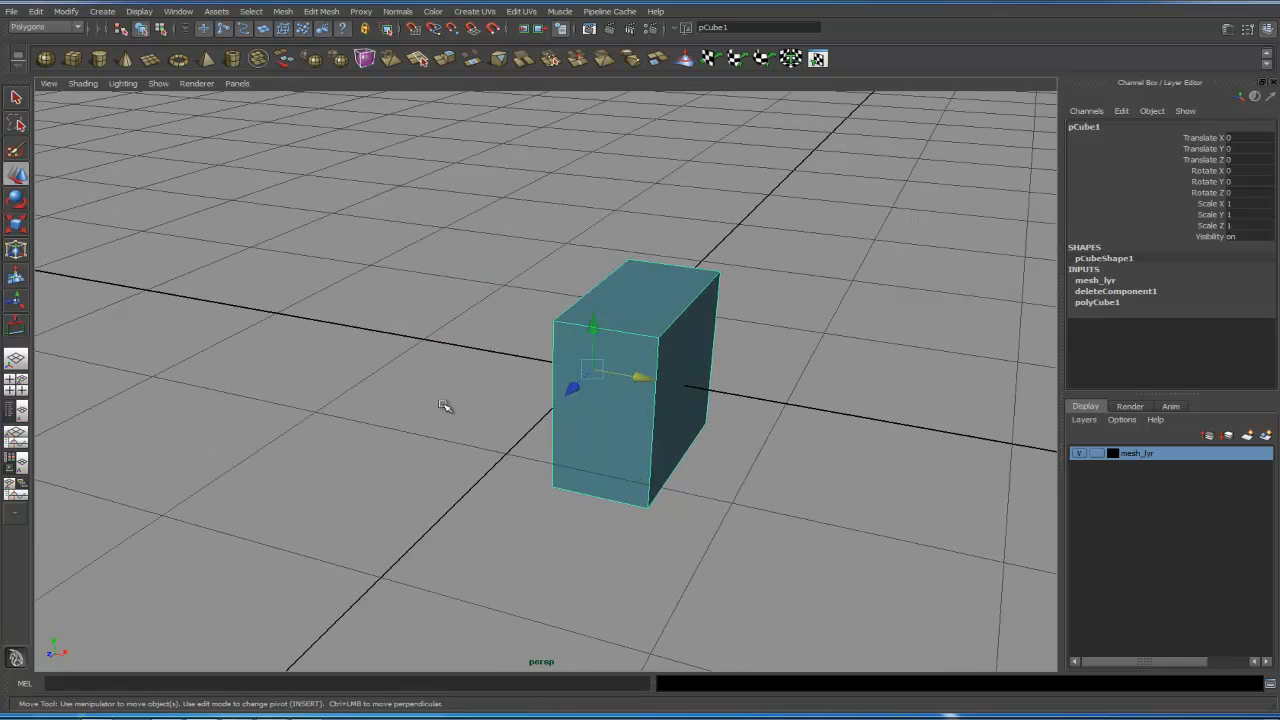
left_click(36, 11)
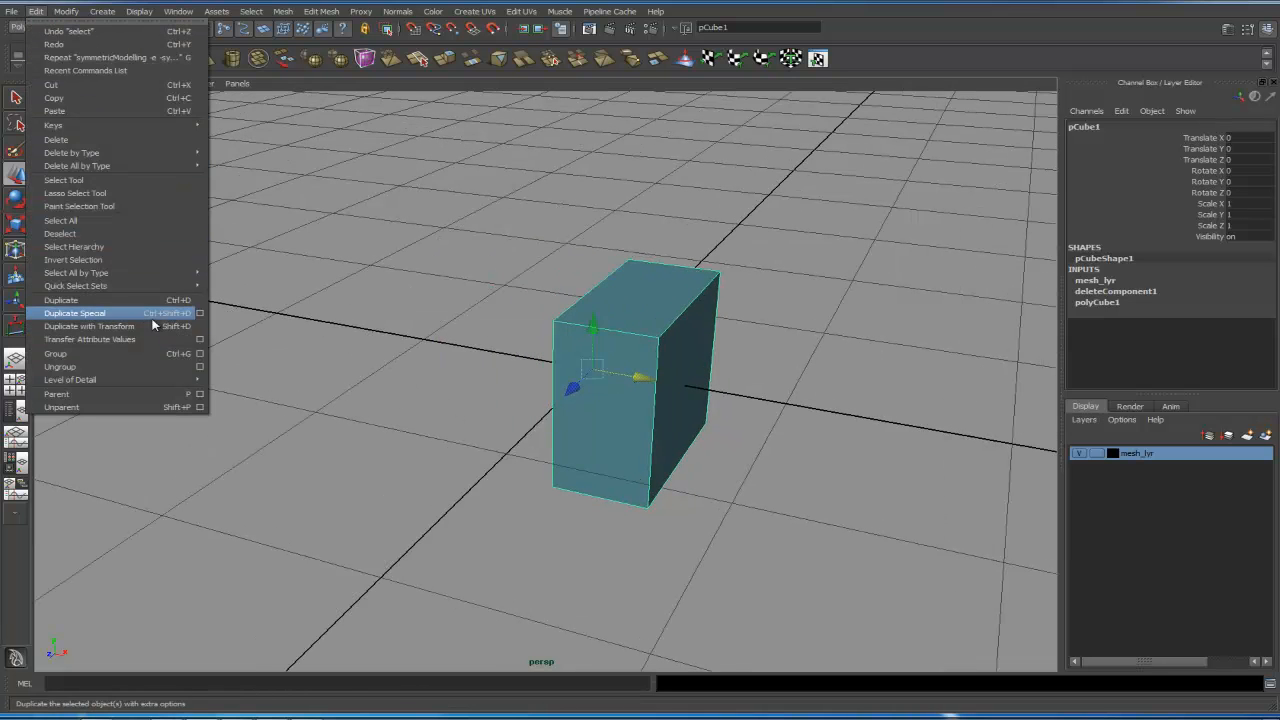
left_click(202, 313)
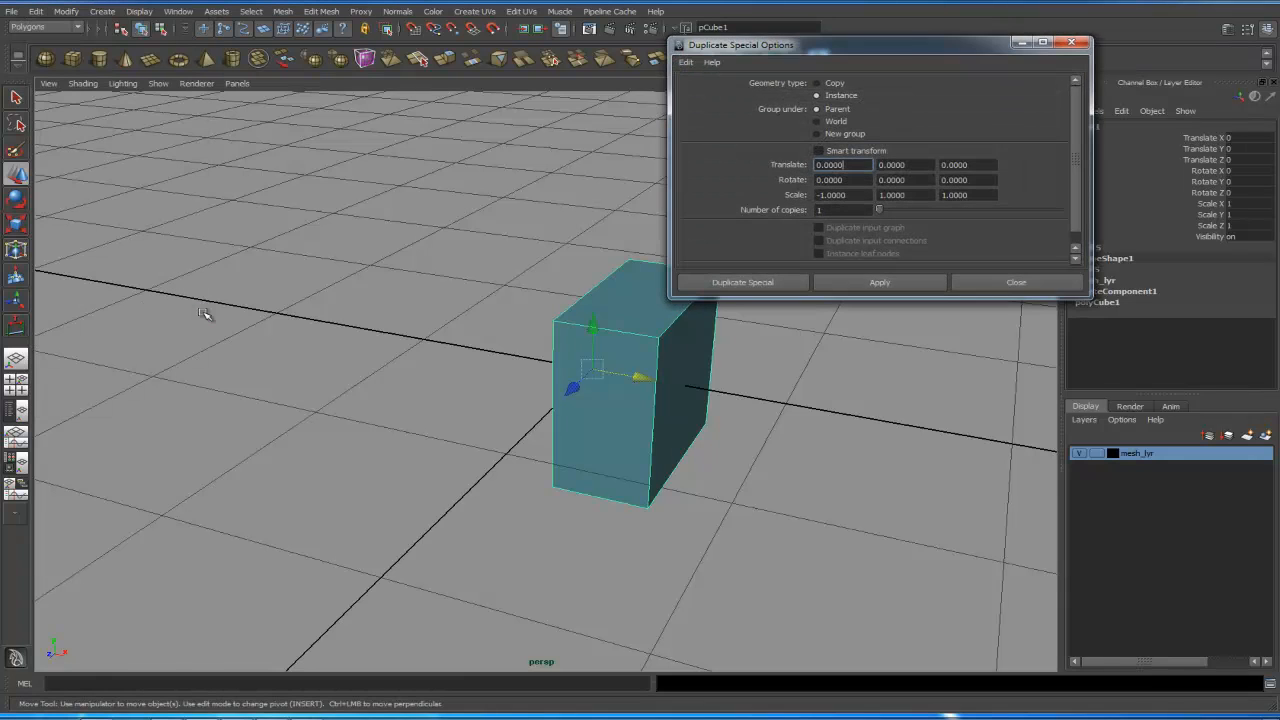
left_click_drag(901, 51, 779, 54)
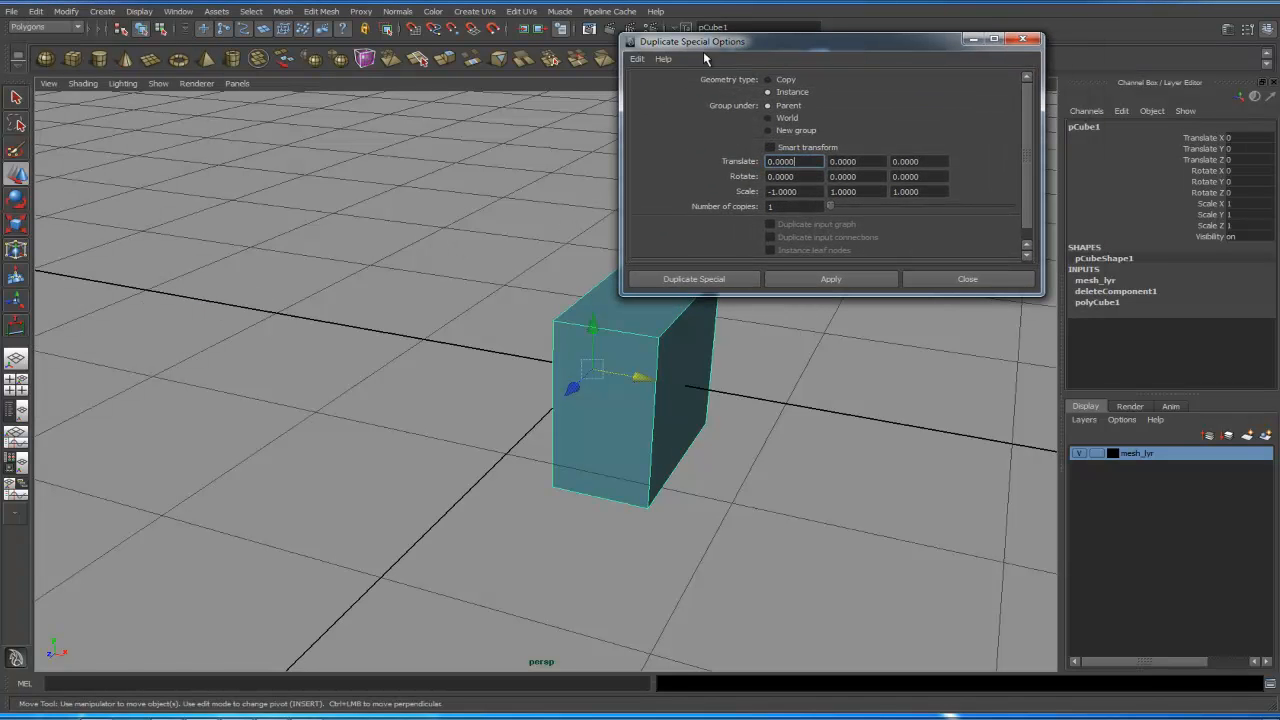
left_click(636, 59)
left_click(697, 81)
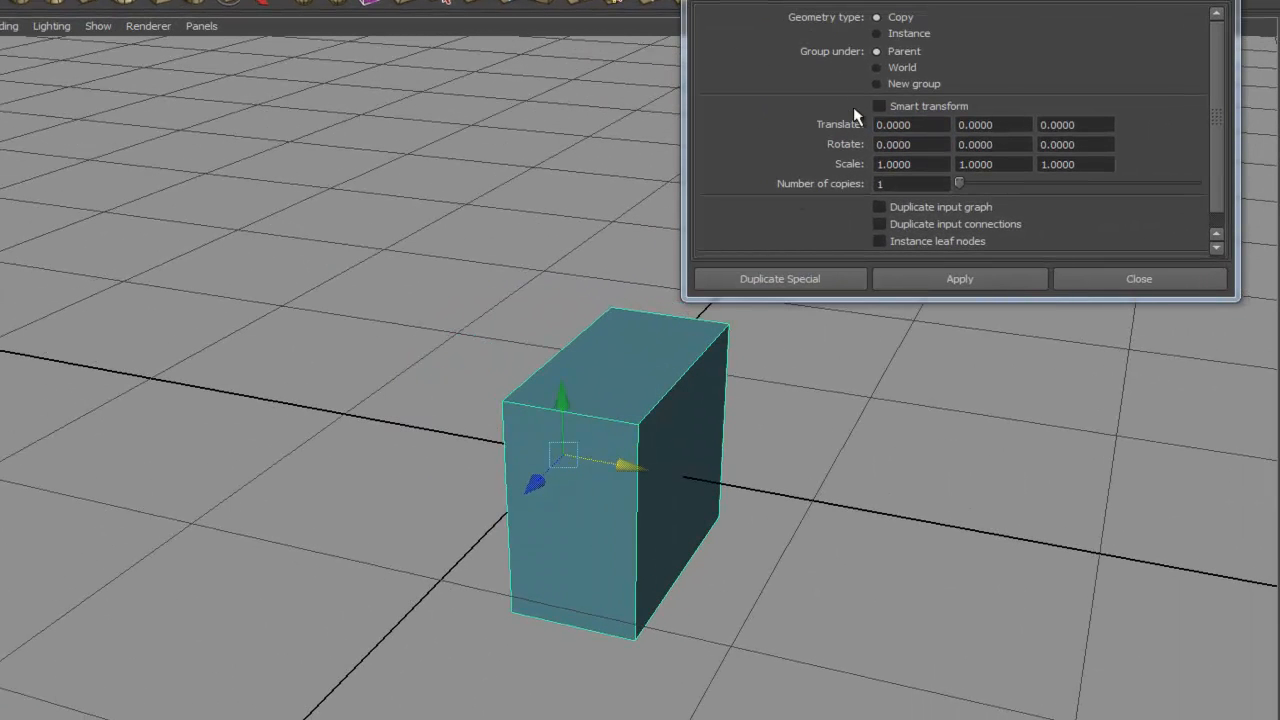
- Duplicate the half cube as an instance with Scale X set to -1
left_click(878, 33)
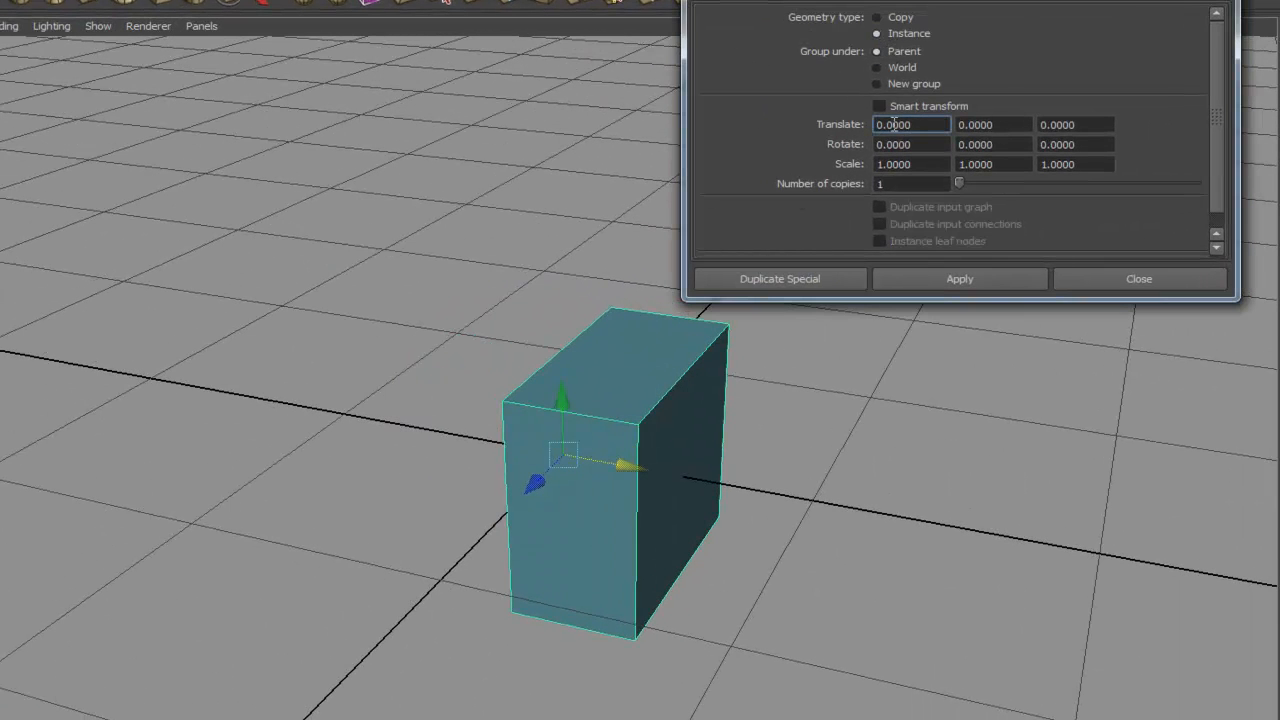
left_click_drag(906, 163, 835, 165)
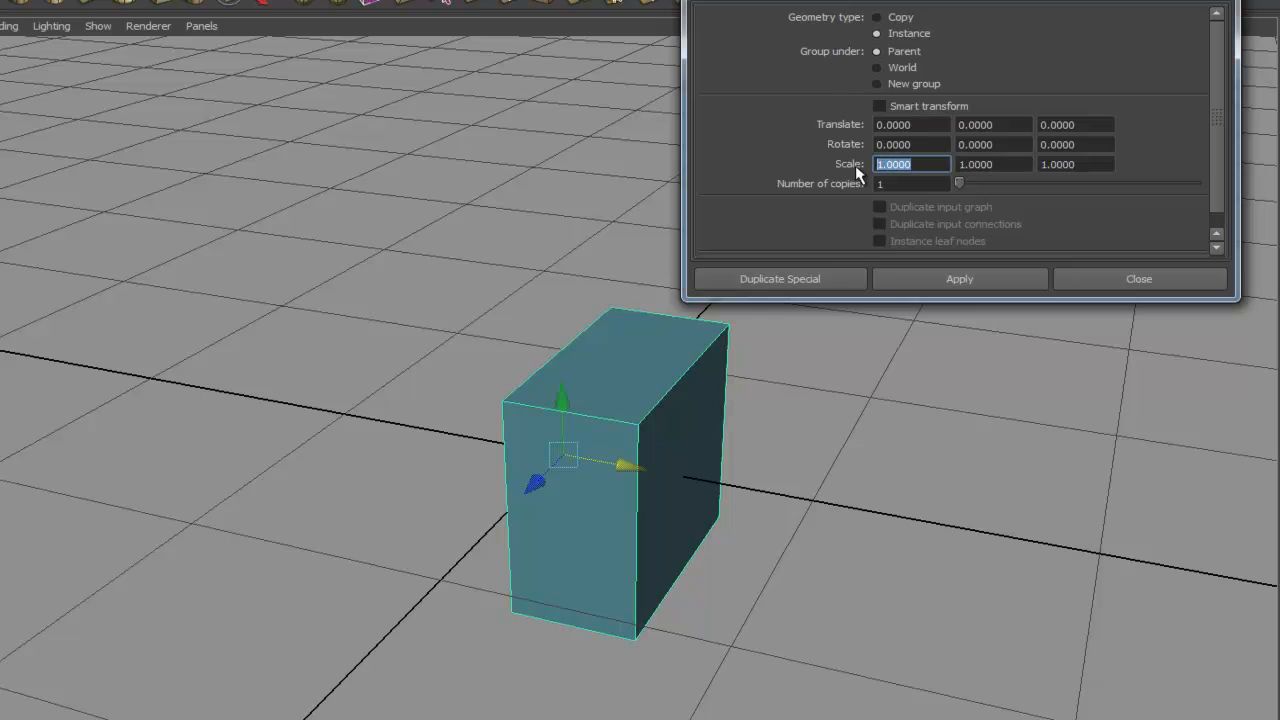
type("-1")
key("Return")
scroll(1216, 199, "down", 1)
left_click(960, 272)
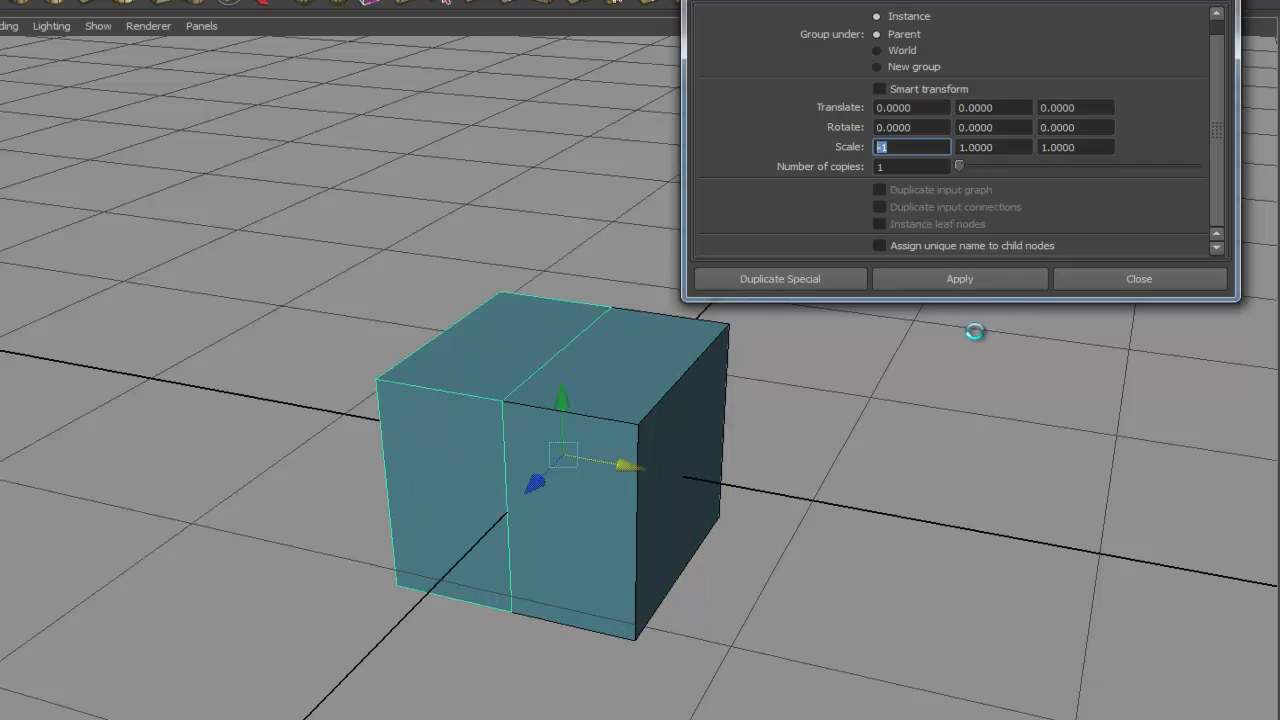
left_click(1103, 281)
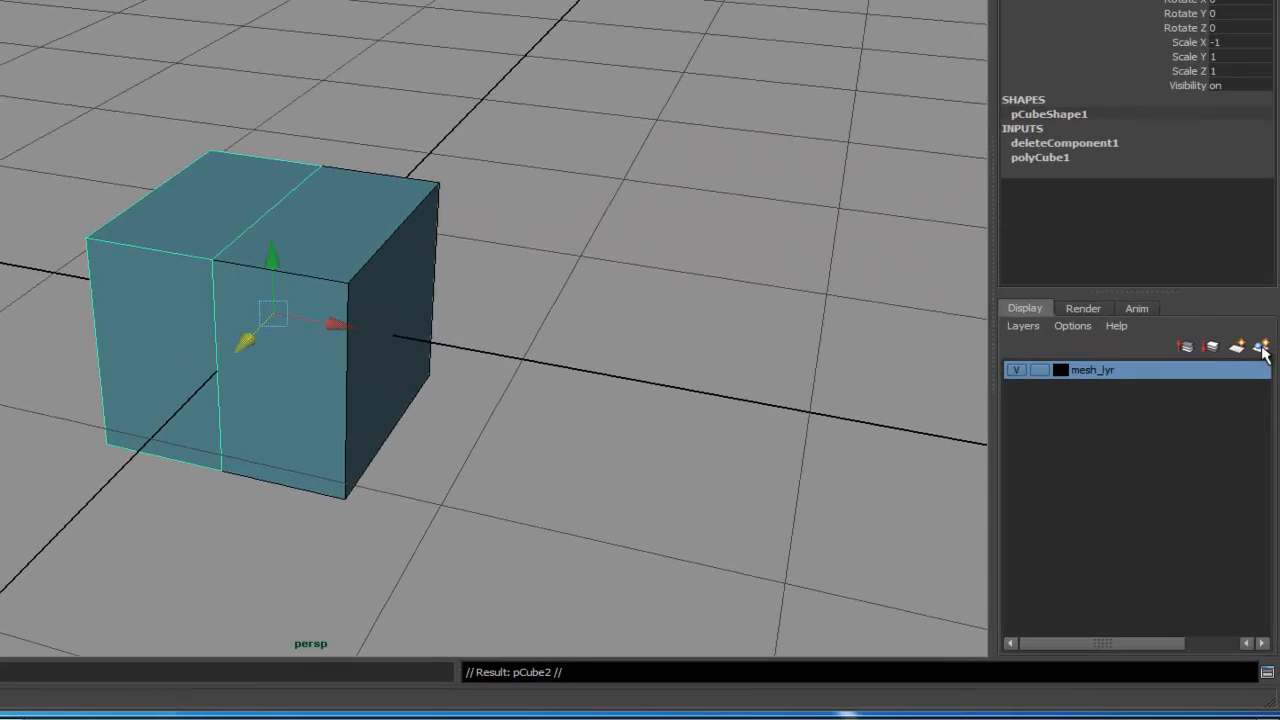
- Put the instance on a new layer named instance_lyr, colored black, with Reference display type
left_click(1261, 347)
double_click(1088, 370)
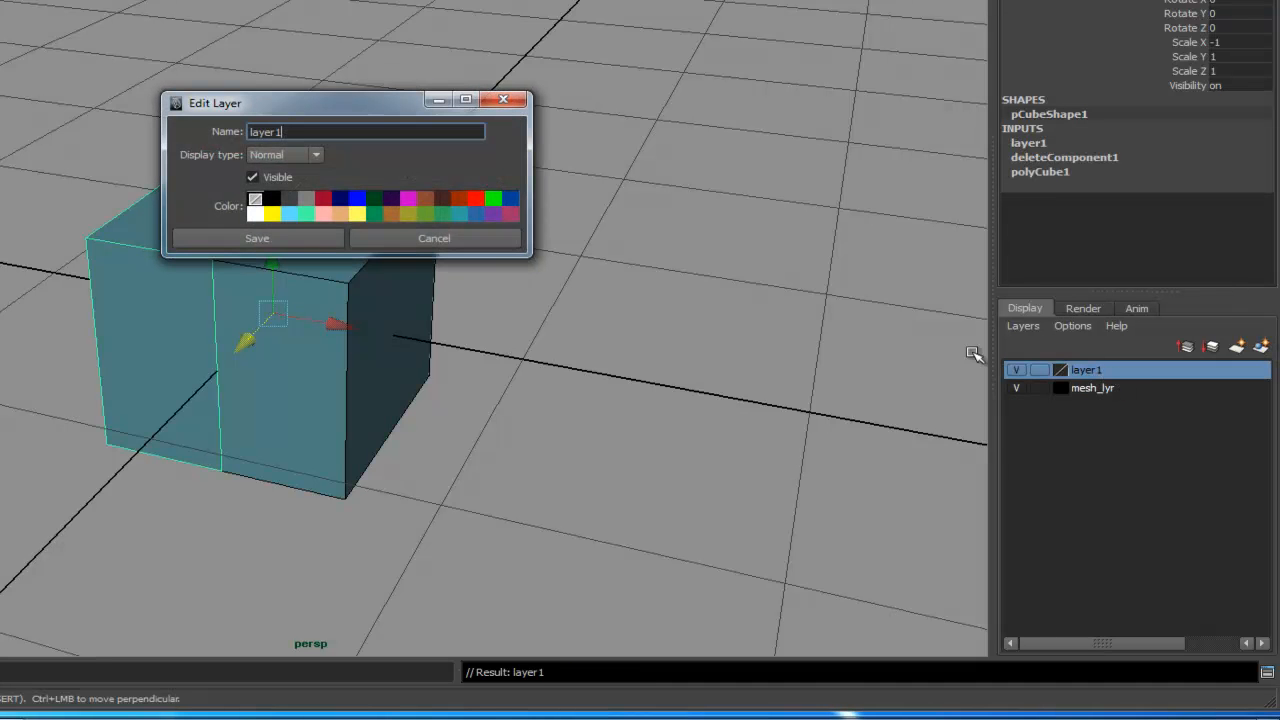
left_click_drag(305, 133, 154, 121)
key("BackSpace")
left_click(272, 198)
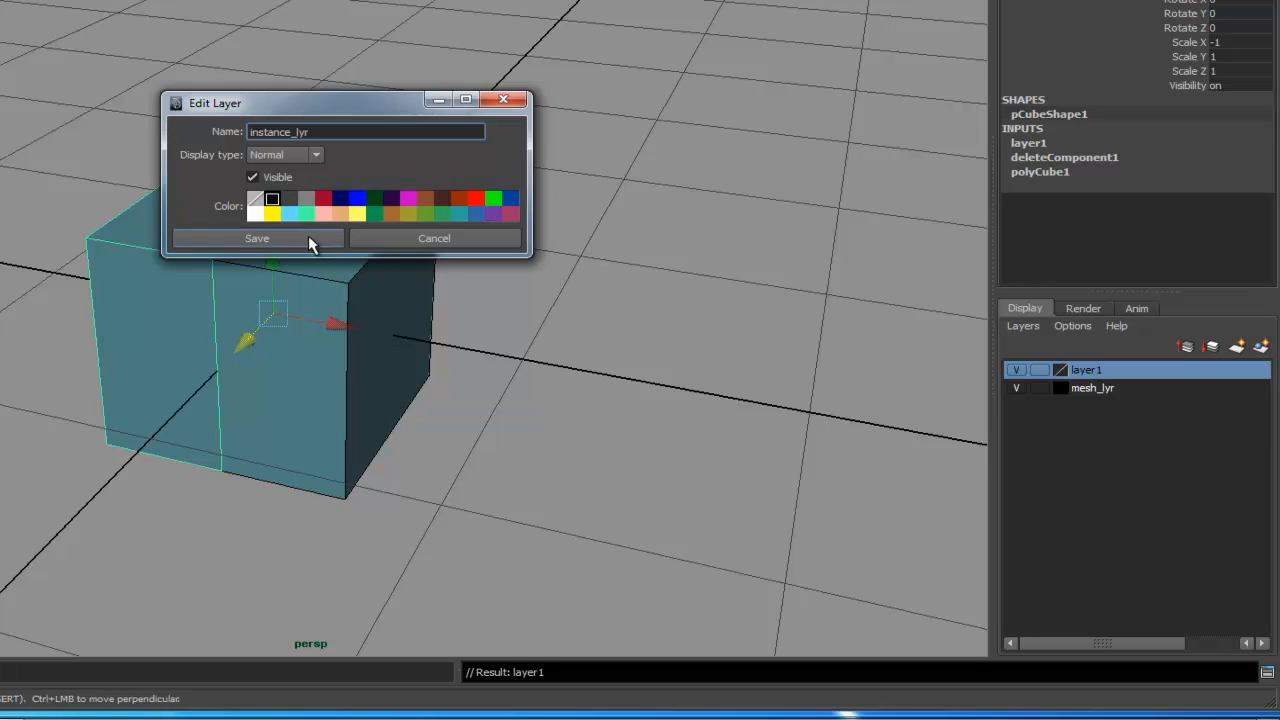
left_click(313, 157)
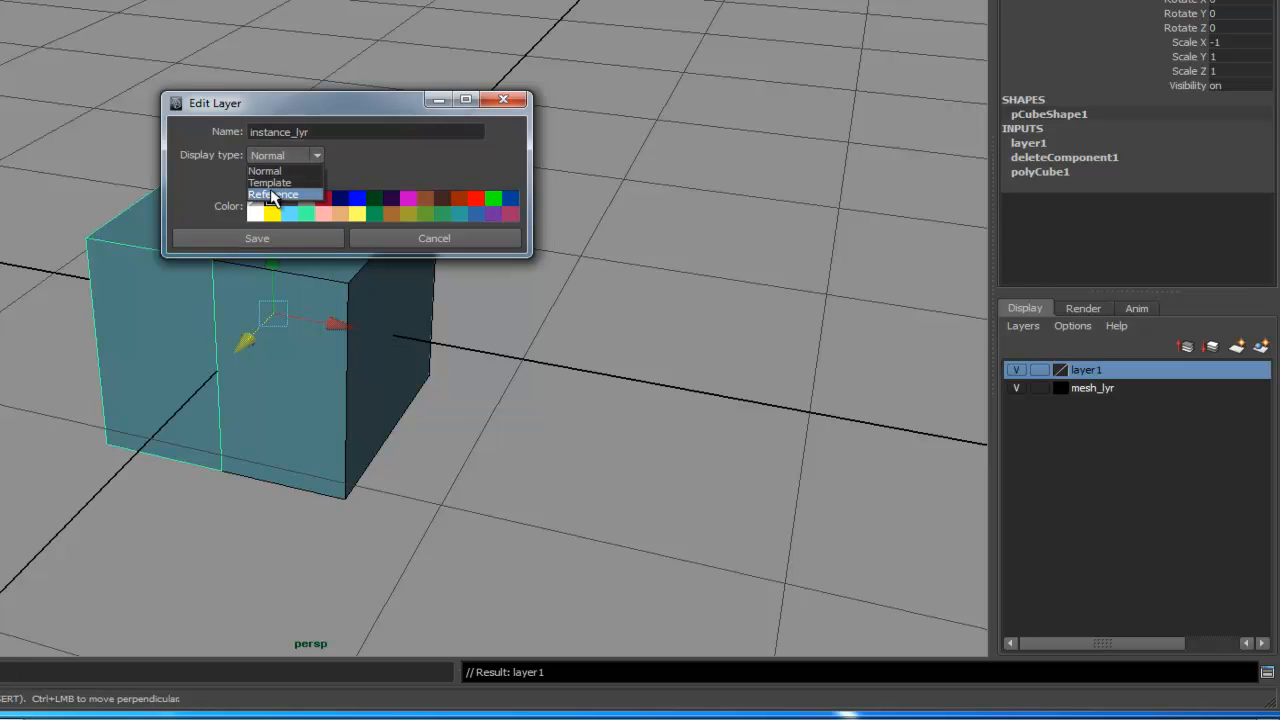
left_click(271, 195)
left_click(286, 238)
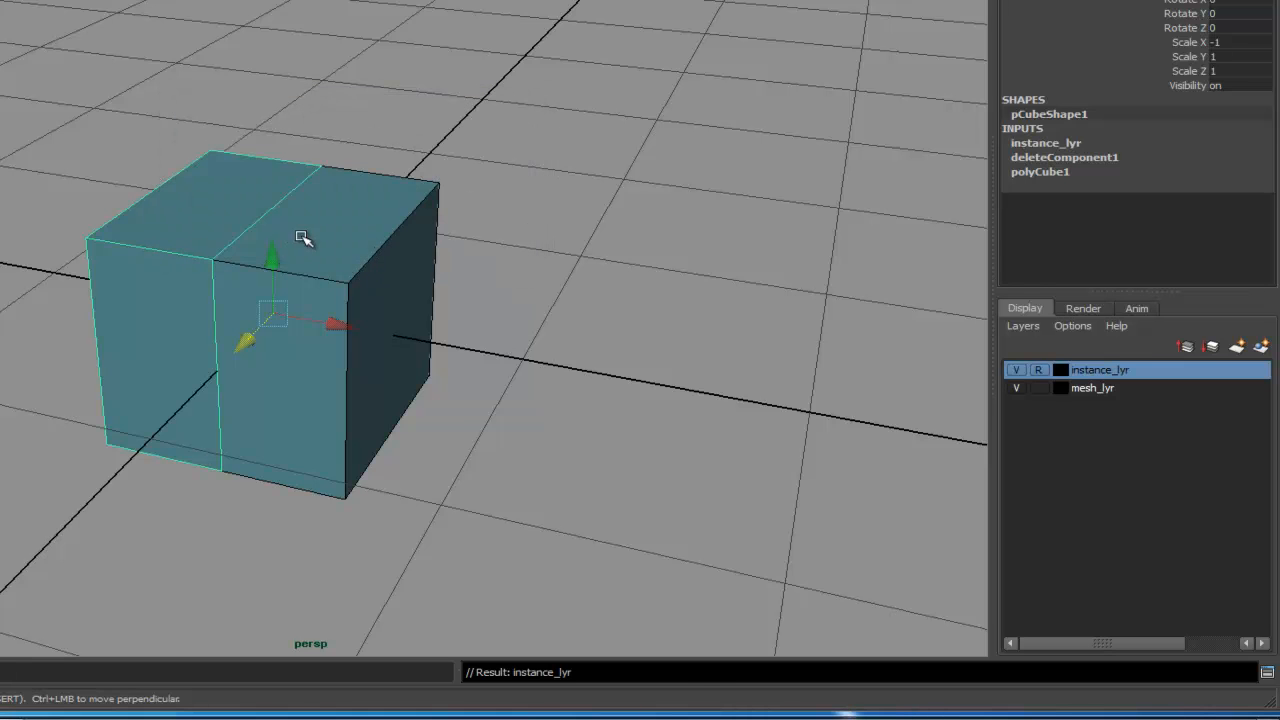
- Rename the original half cube mesh and the instance mesh_inst in the Outliner
left_click(620, 371)
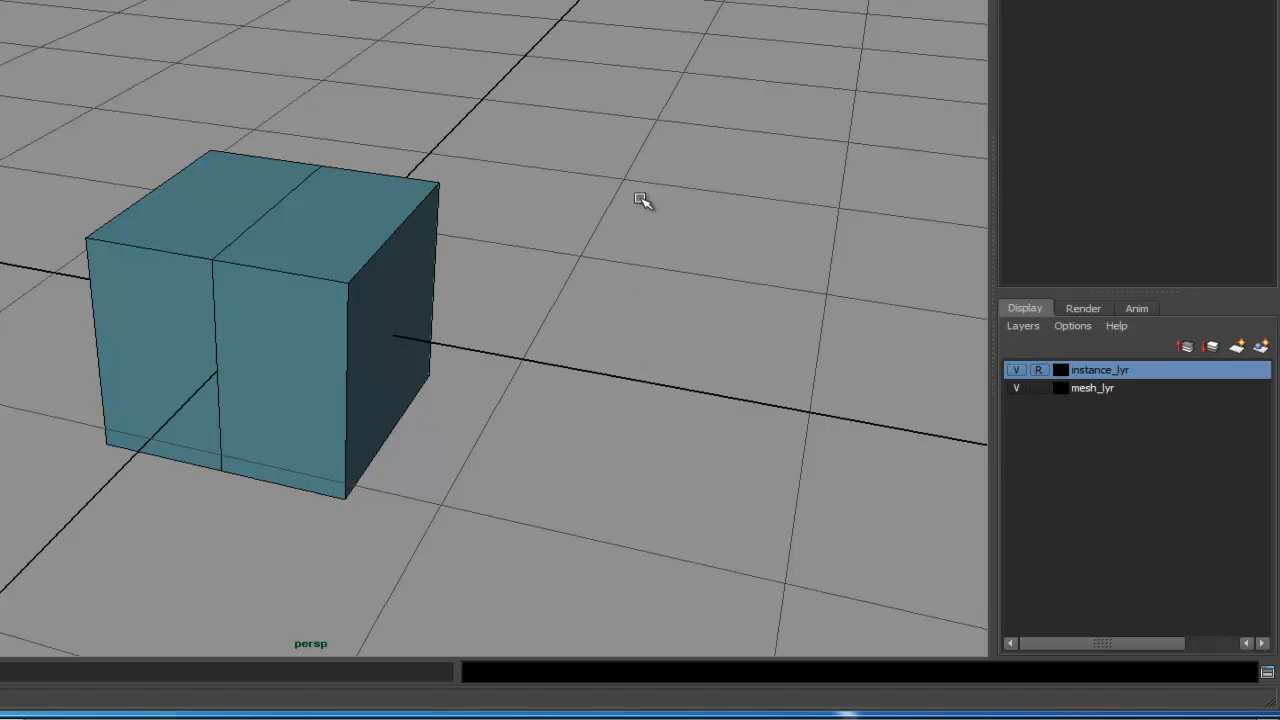
left_click(157, 266)
left_click_drag(385, 352, 468, 355, "alt")
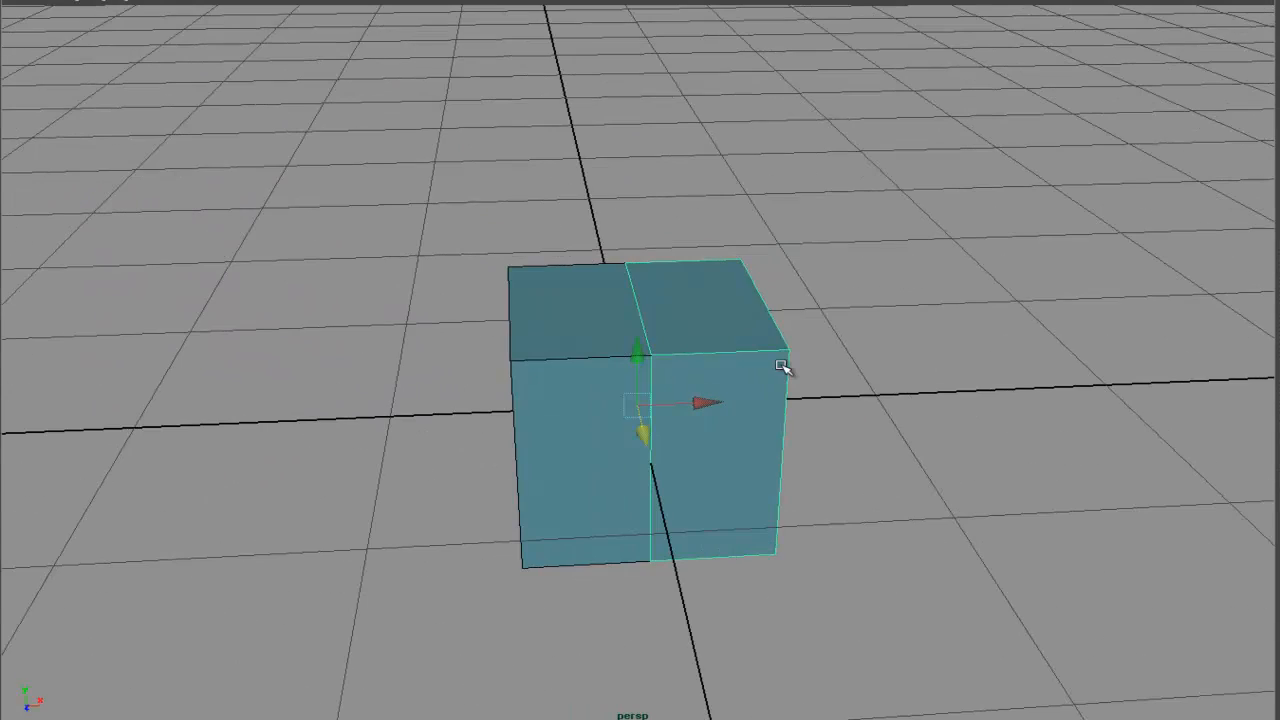
left_click_drag(723, 337, 662, 400, "alt")
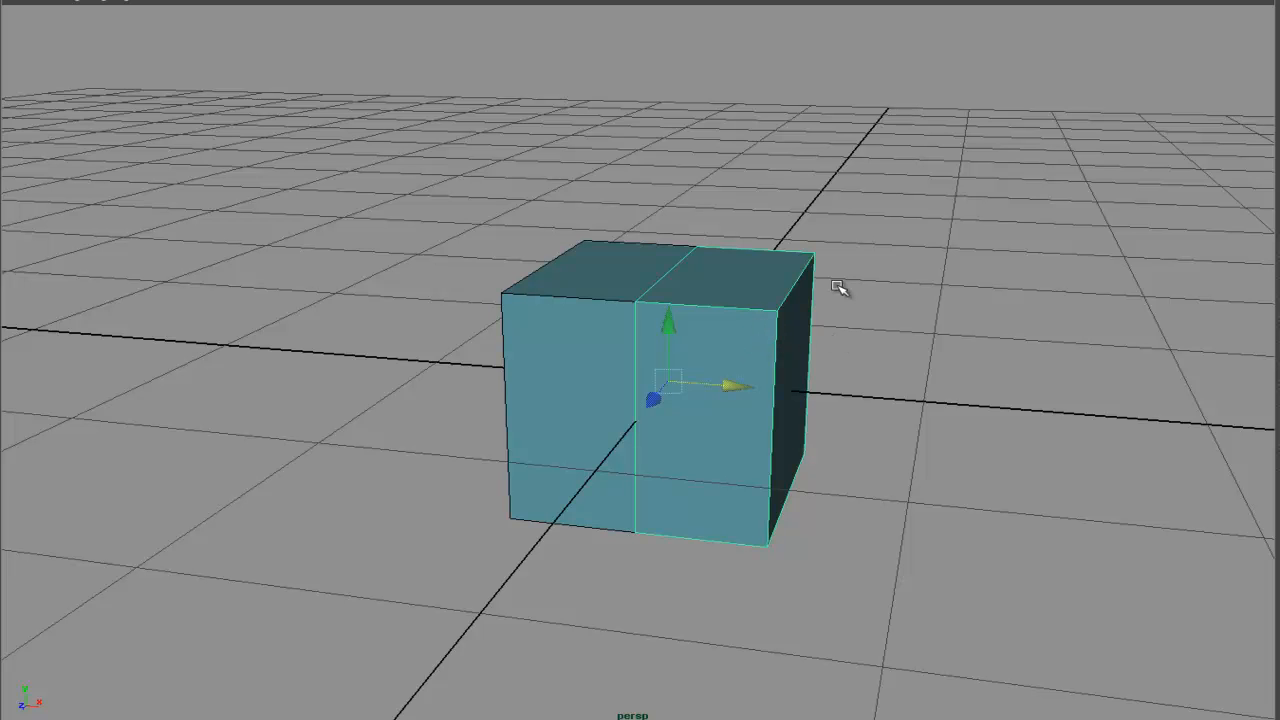
left_click(20, 411)
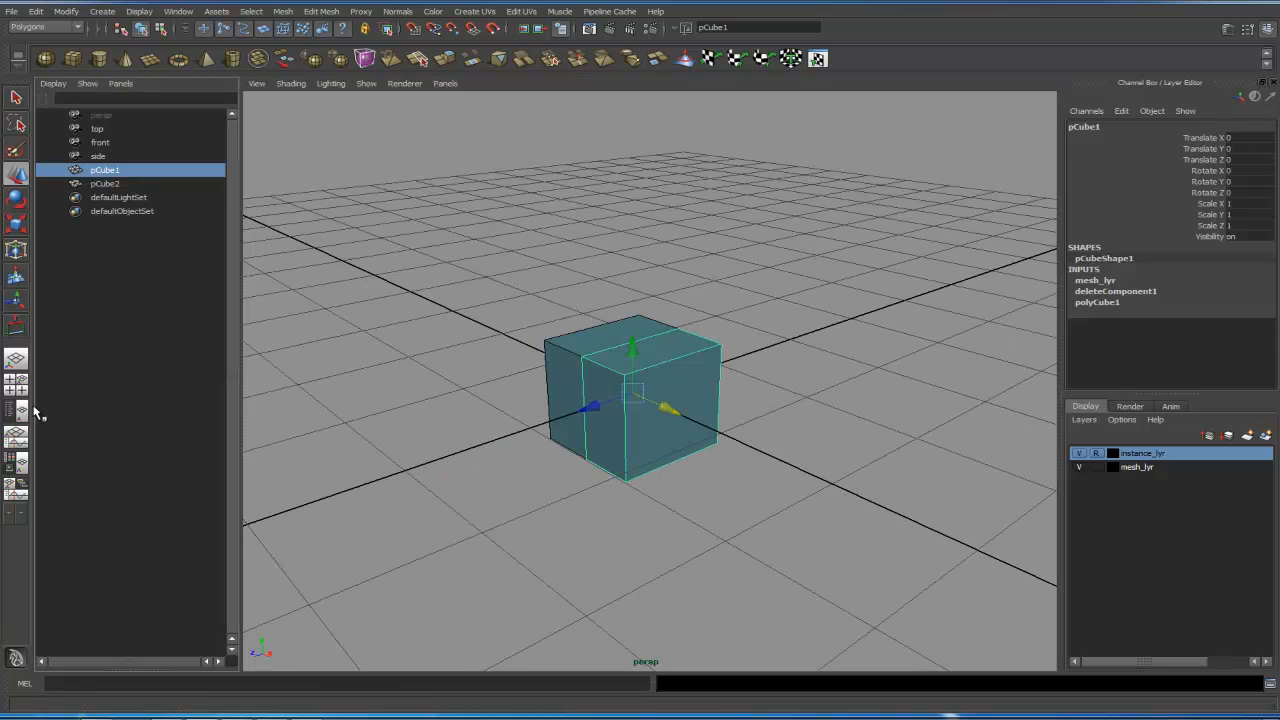
double_click(130, 184)
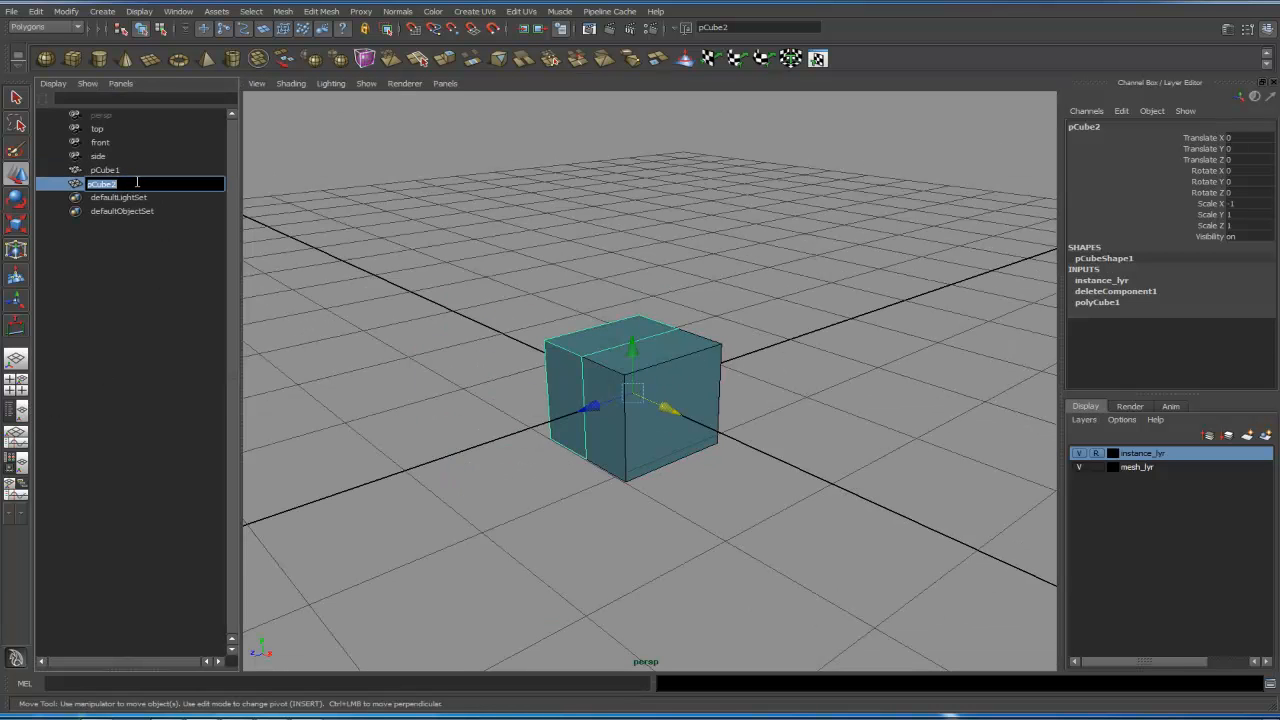
type("mesh")
key("Return")
- Group mesh and mesh_inst together and rename the group cat_grp
left_click(128, 184, "ctrl")
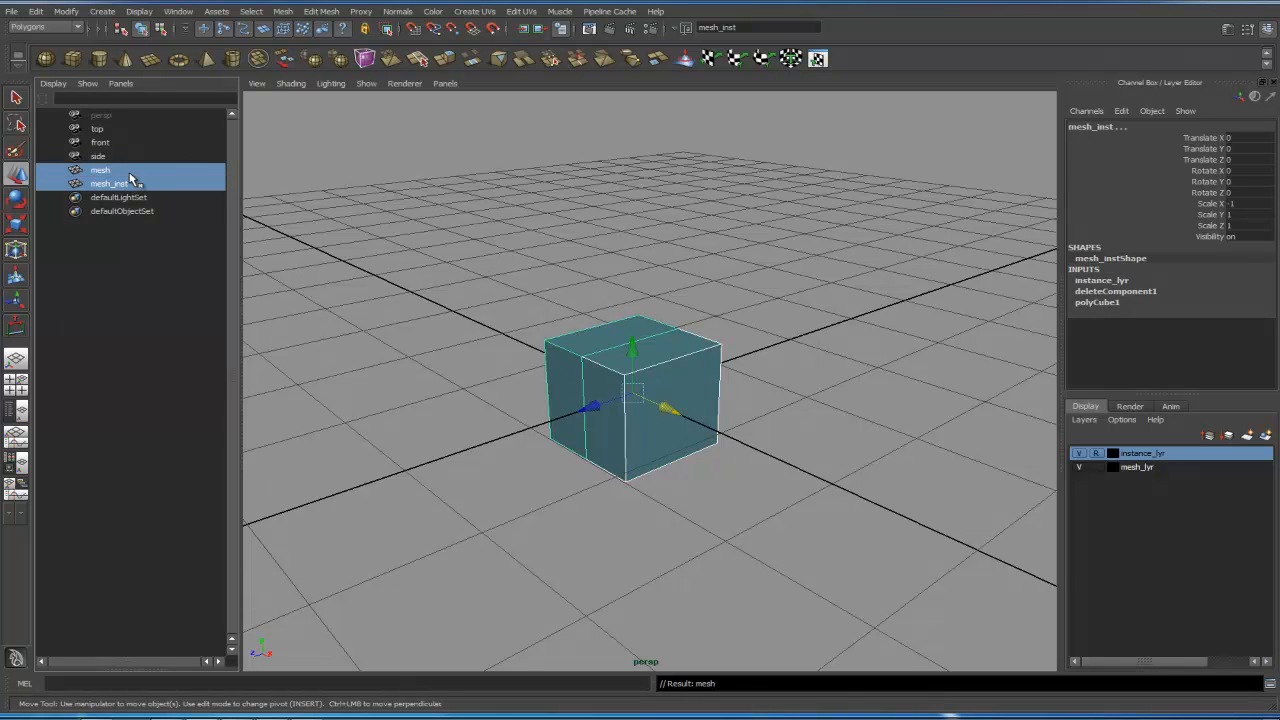
key("ctrl+g")
left_click(42, 171)
double_click(101, 170)
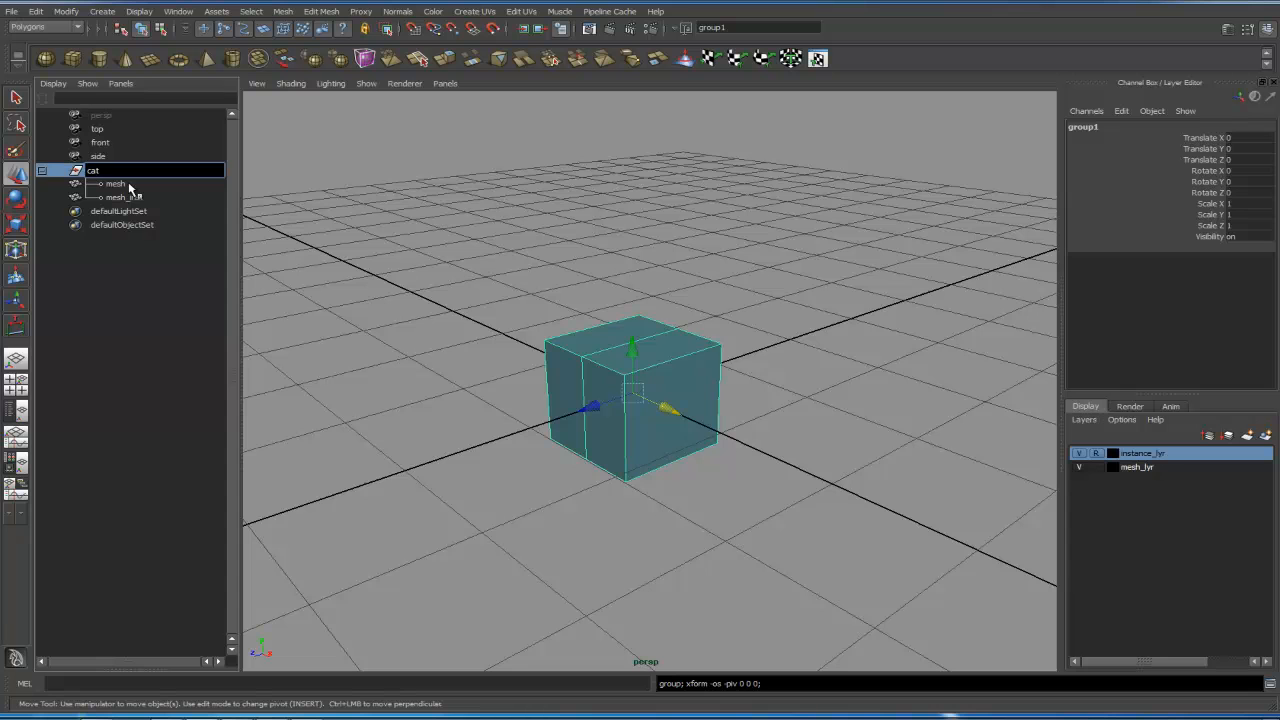
key("Return")
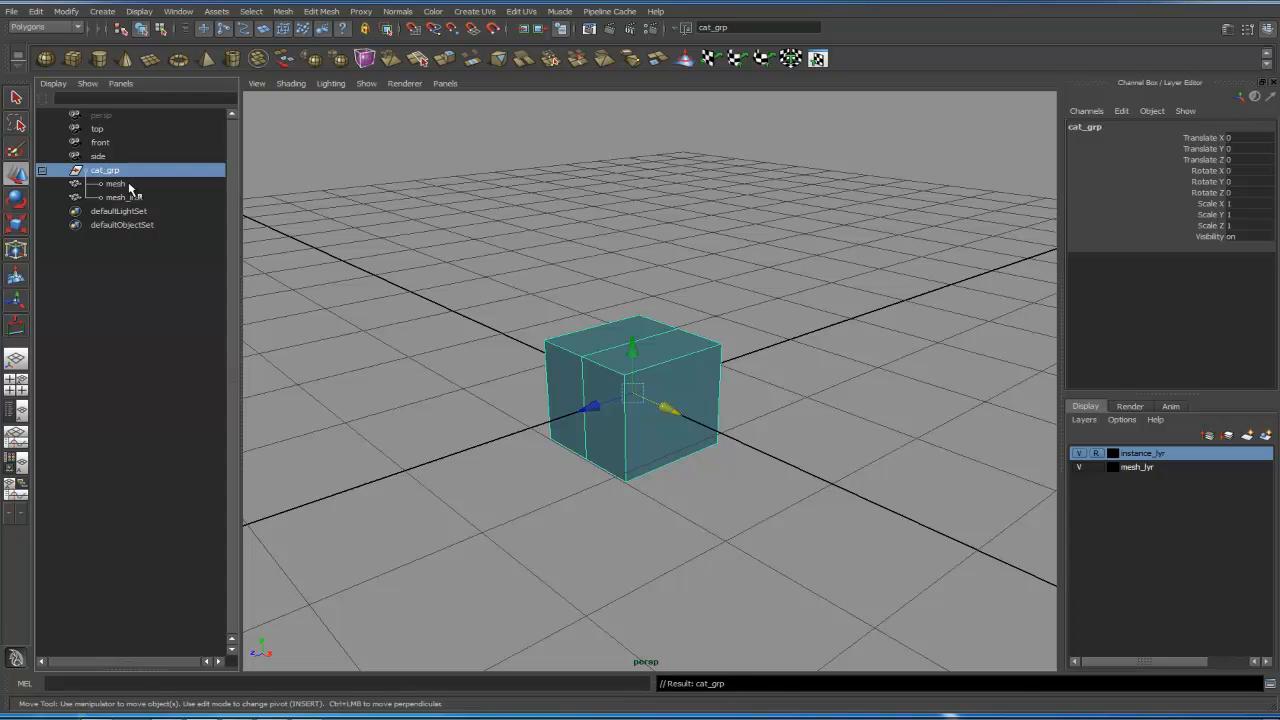
- Try scaling the mesh object to test the mirrored instance, and undo the scale
left_click(773, 286)
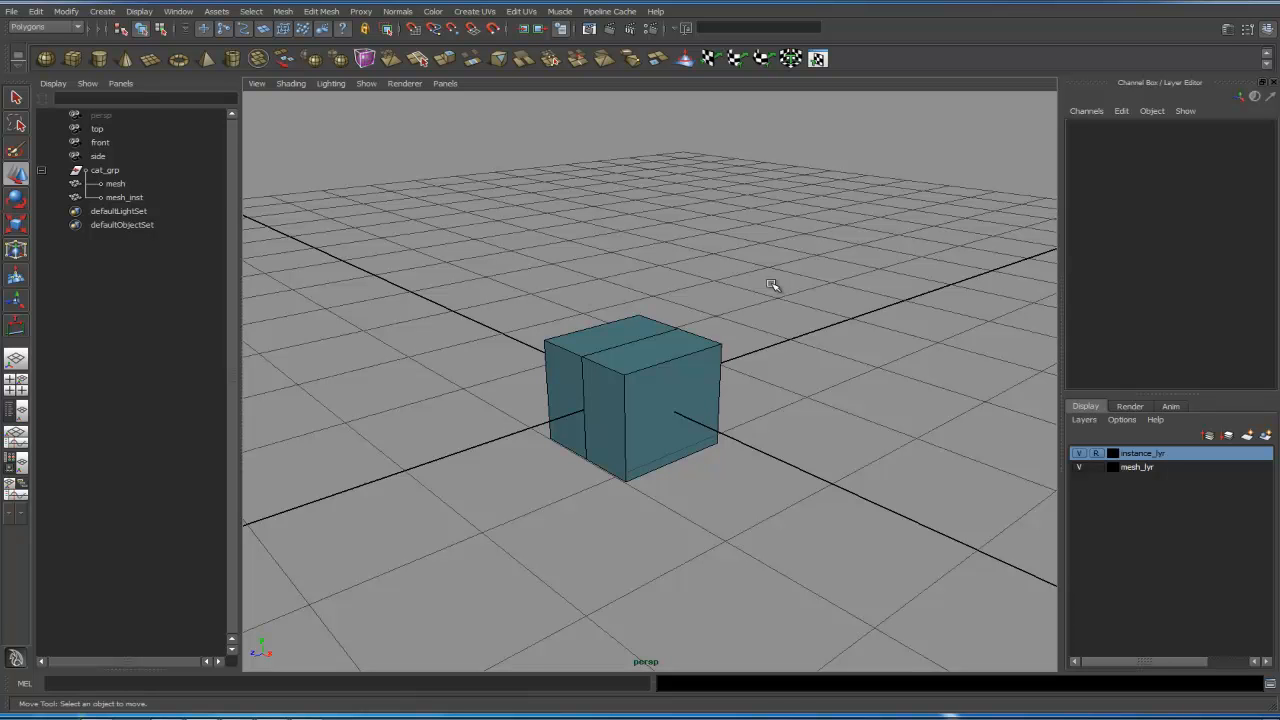
left_click_drag(592, 298, 700, 340)
left_click_drag(708, 340, 769, 354, "alt")
right_click_drag(756, 455, 968, 451, "alt")
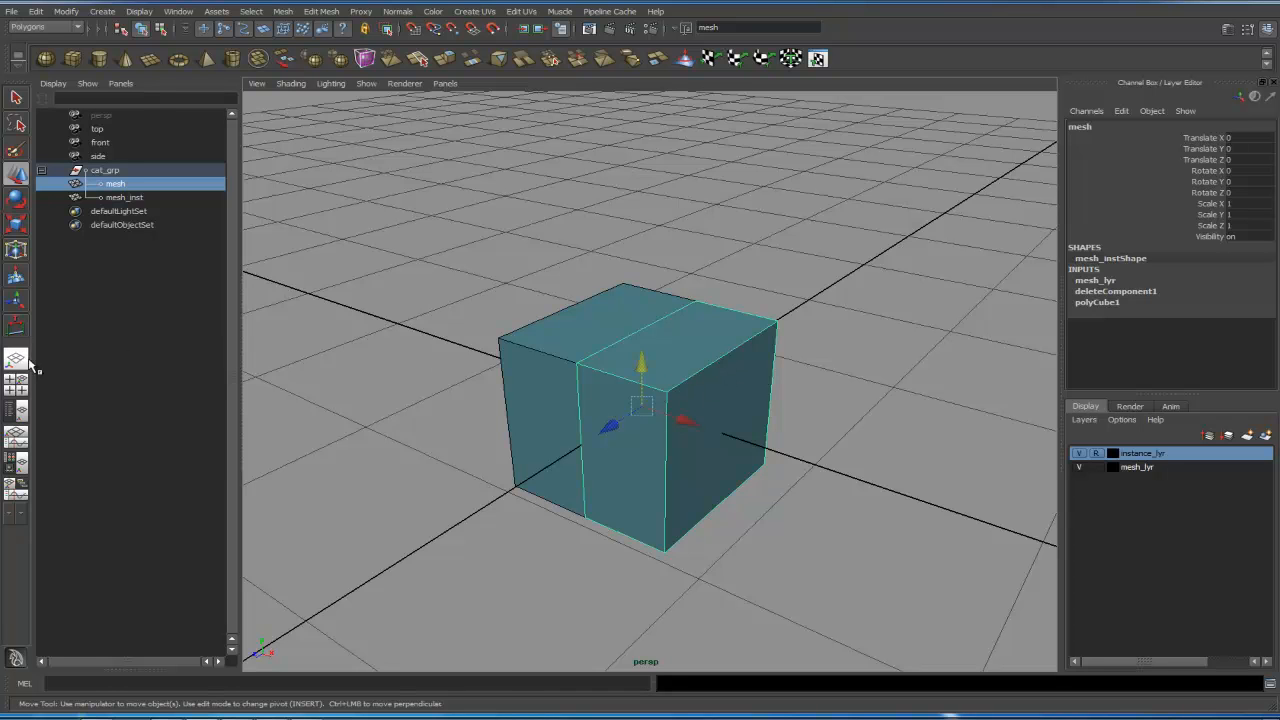
key("space")
key("space")
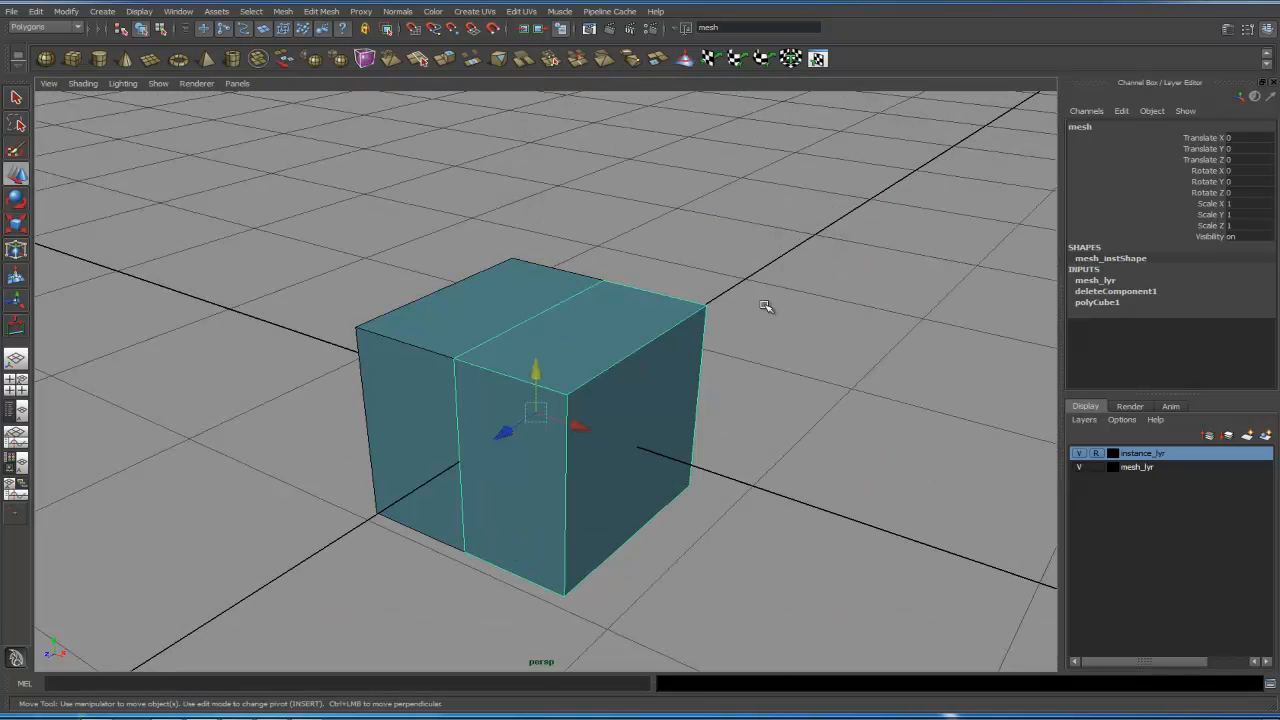
right_click_drag(800, 374, 758, 362, "alt")
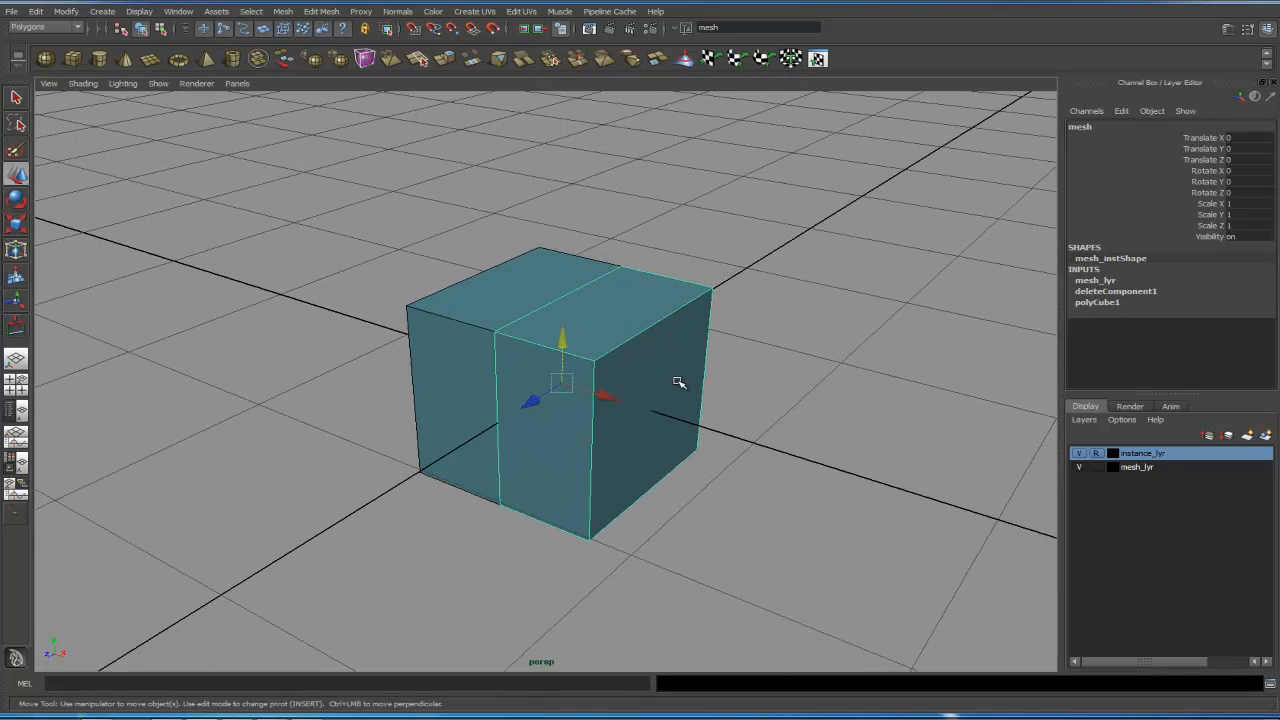
key("r")
left_click_drag(561, 382, 674, 417)
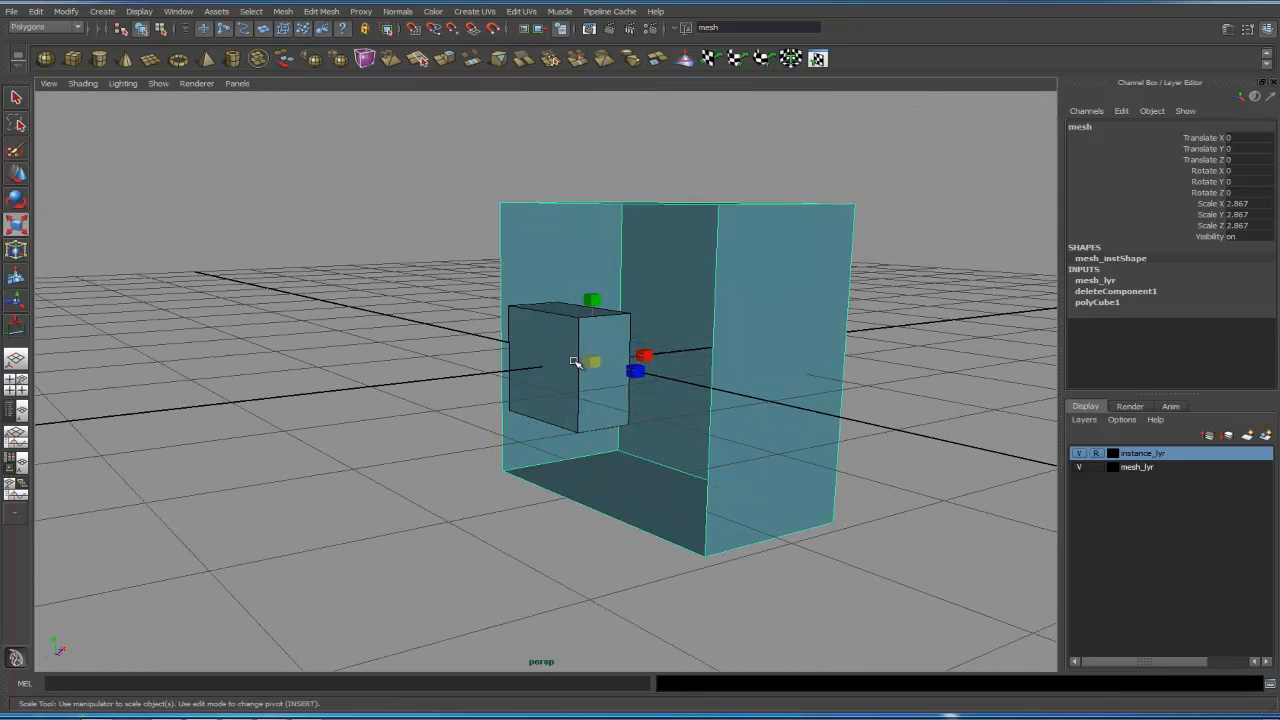
key("ctrl+z")
- Try moving and rotating the mesh object to test the instance, undoing each change
left_click_drag(811, 351, 627, 328, "alt")
key("w")
left_click_drag(523, 392, 677, 320)
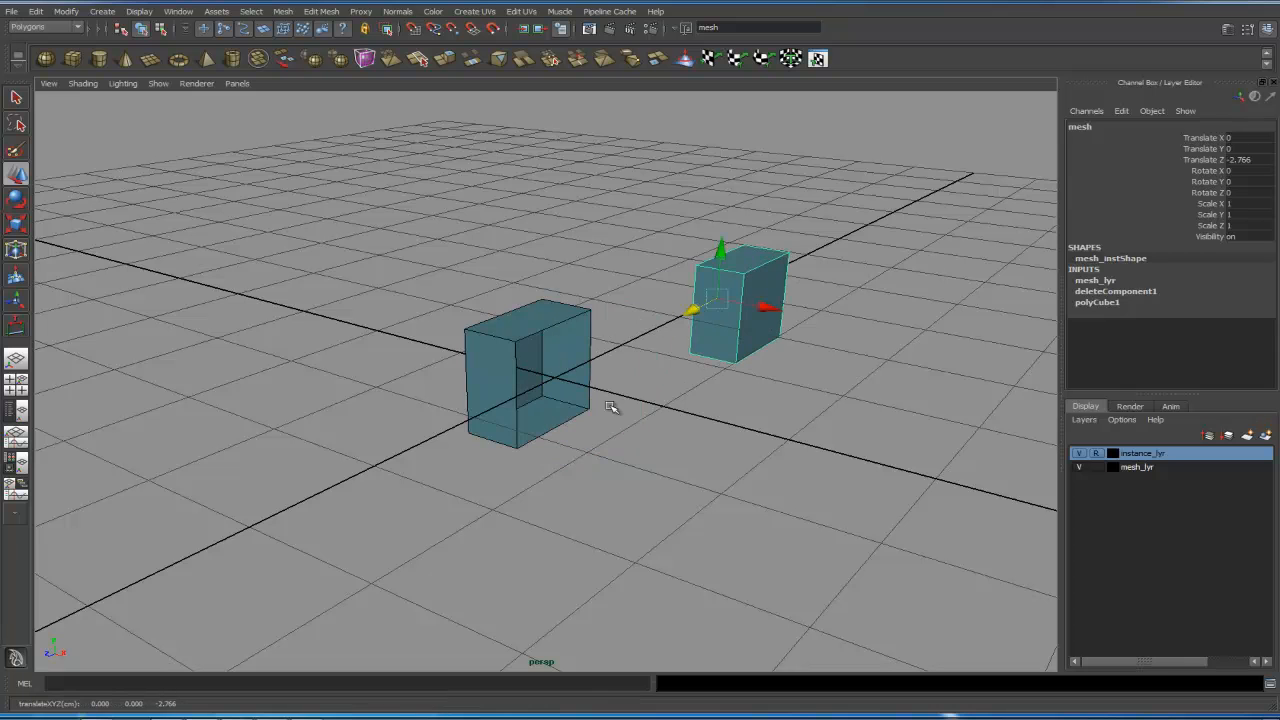
key("ctrl+z")
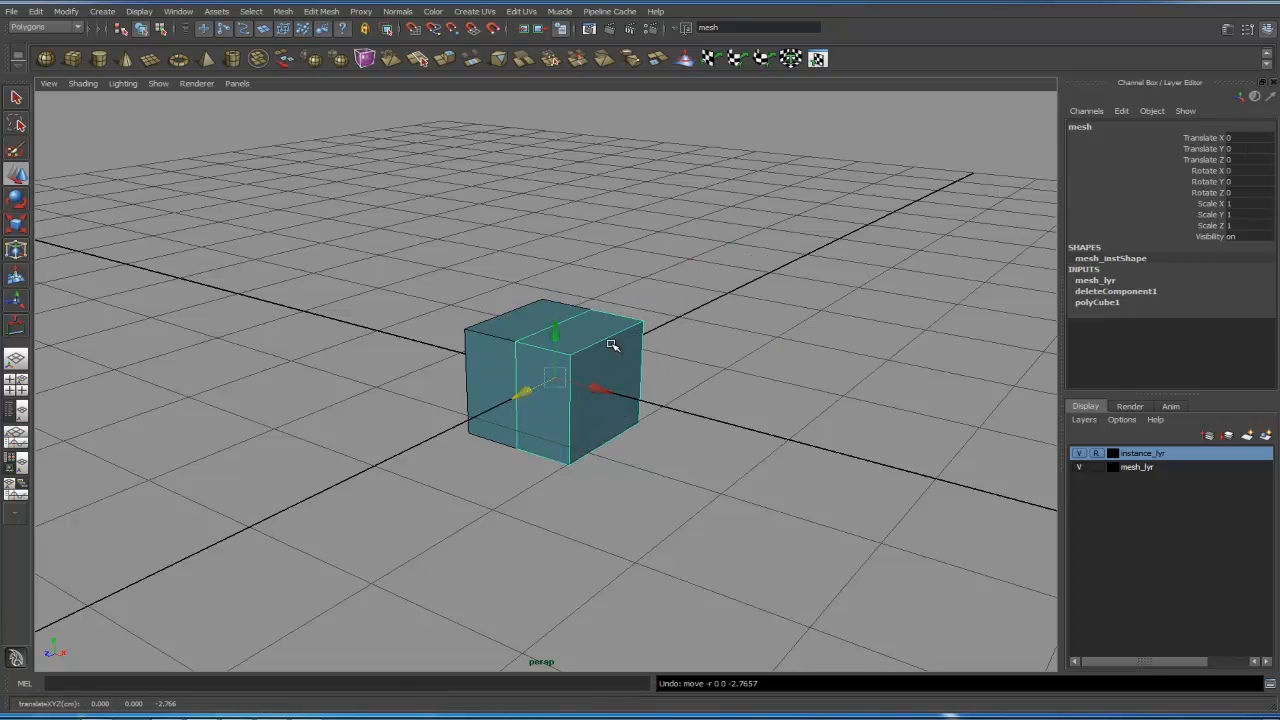
key("e")
left_click_drag(609, 357, 565, 353)
key("ctrl+z")
- Try scaling the mesh's faces in wireframe view, and undo the scale
left_click_drag(1194, 151, 1210, 216)
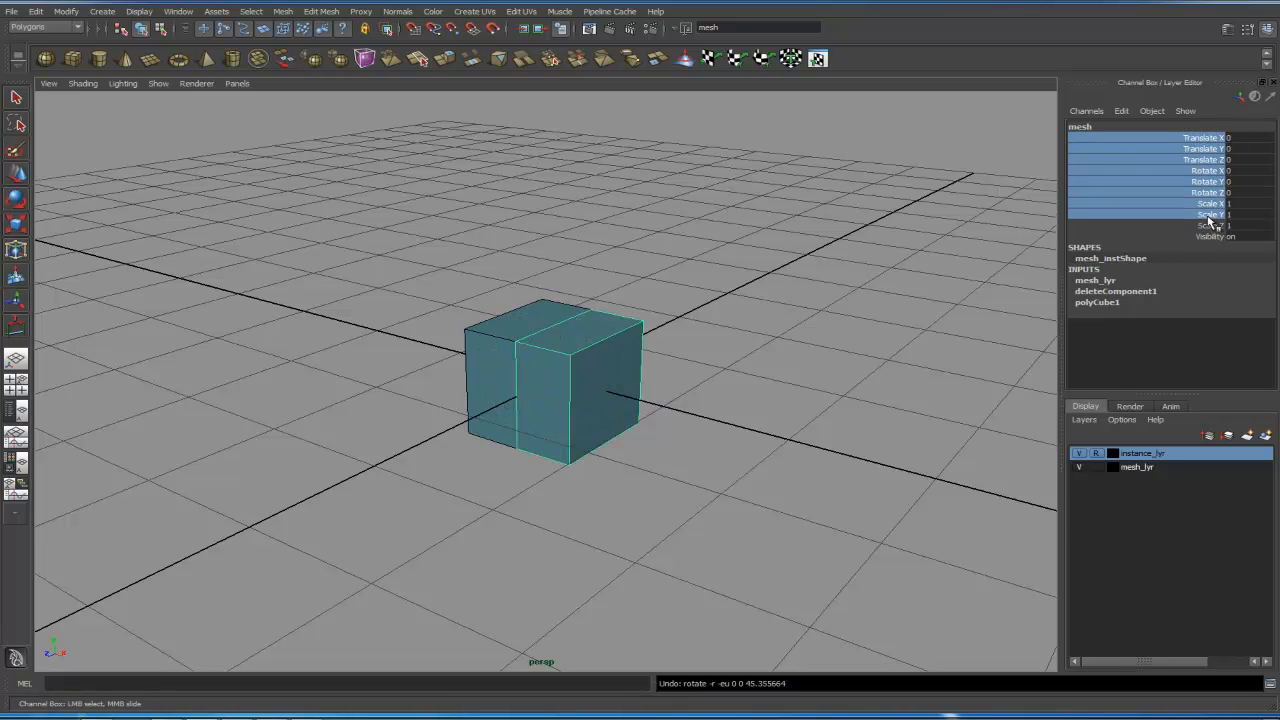
left_click(728, 360)
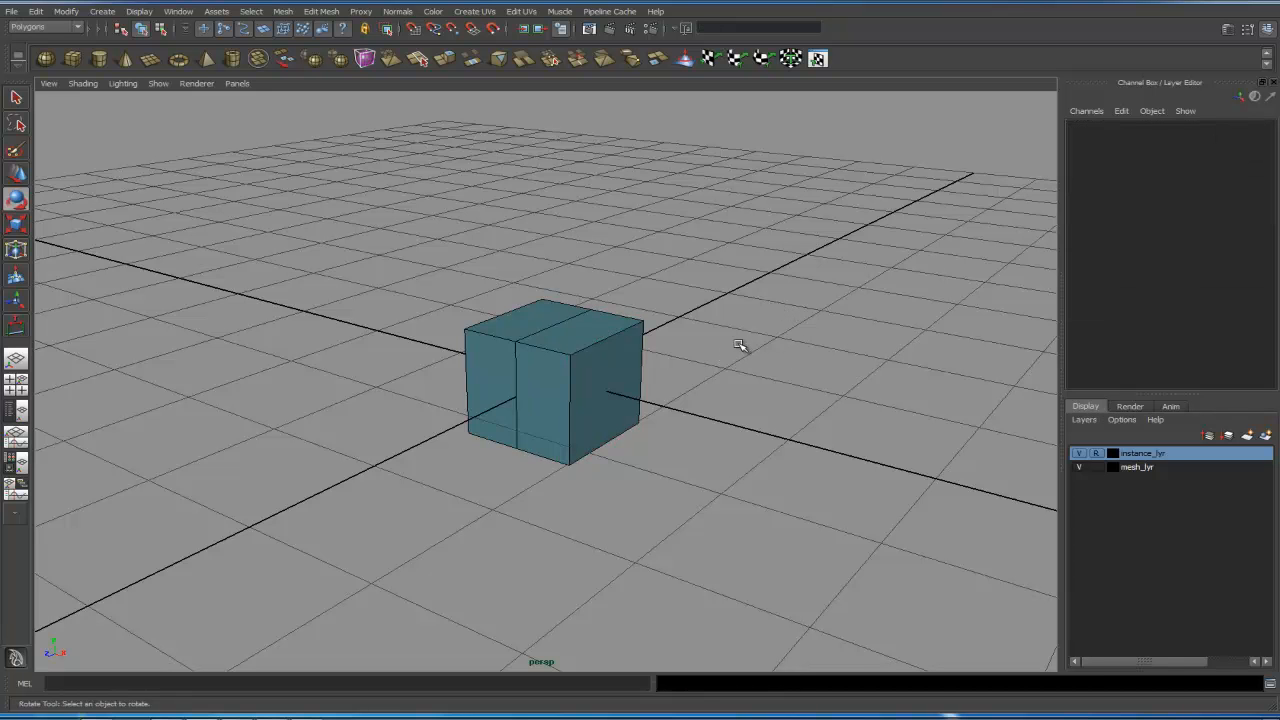
left_click(635, 420)
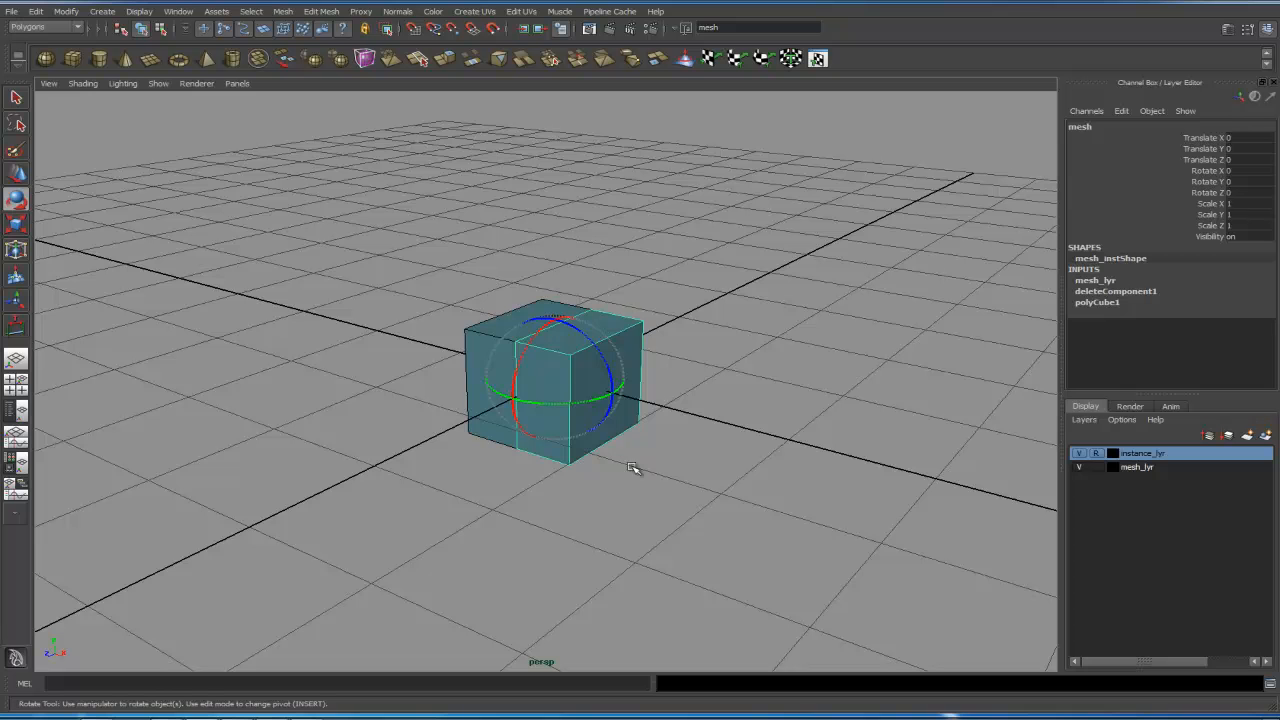
right_click_drag(638, 366, 630, 395)
left_click_drag(686, 397, 706, 397, "alt")
left_click(623, 301)
left_click_drag(627, 311, 766, 494)
left_click_drag(787, 383, 682, 384, "alt")
key("4")
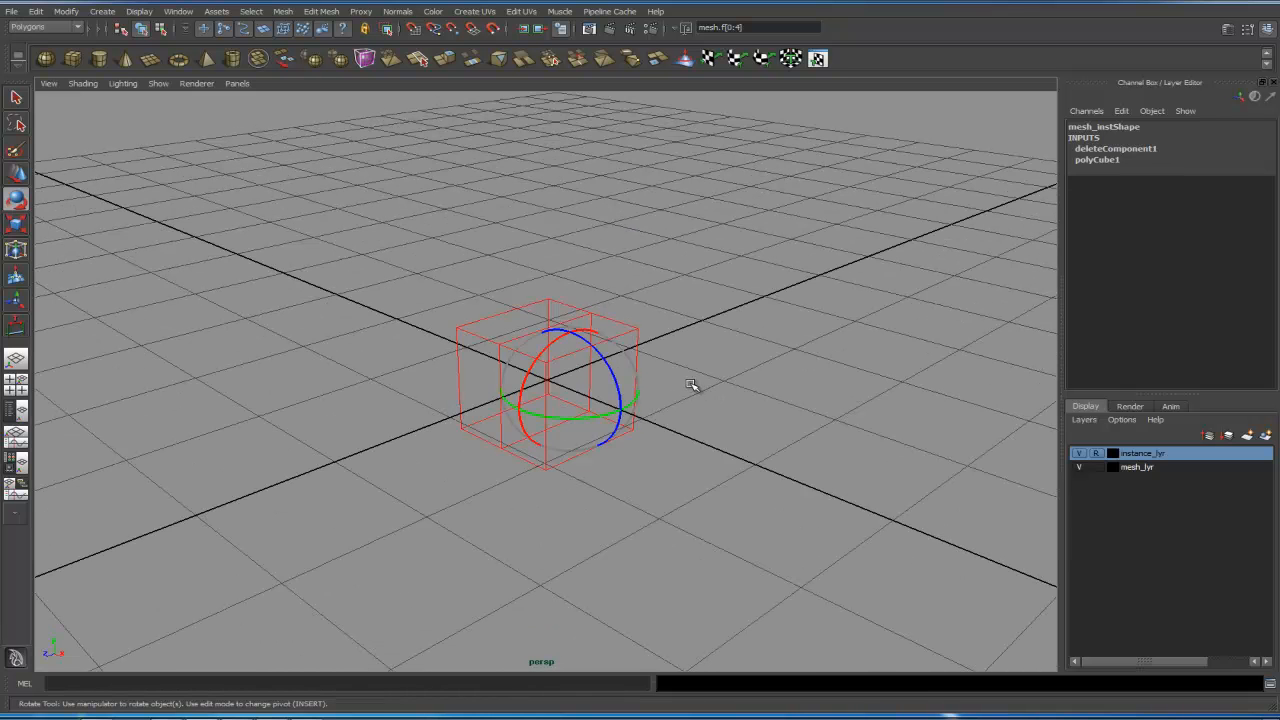
key("3")
key("1")
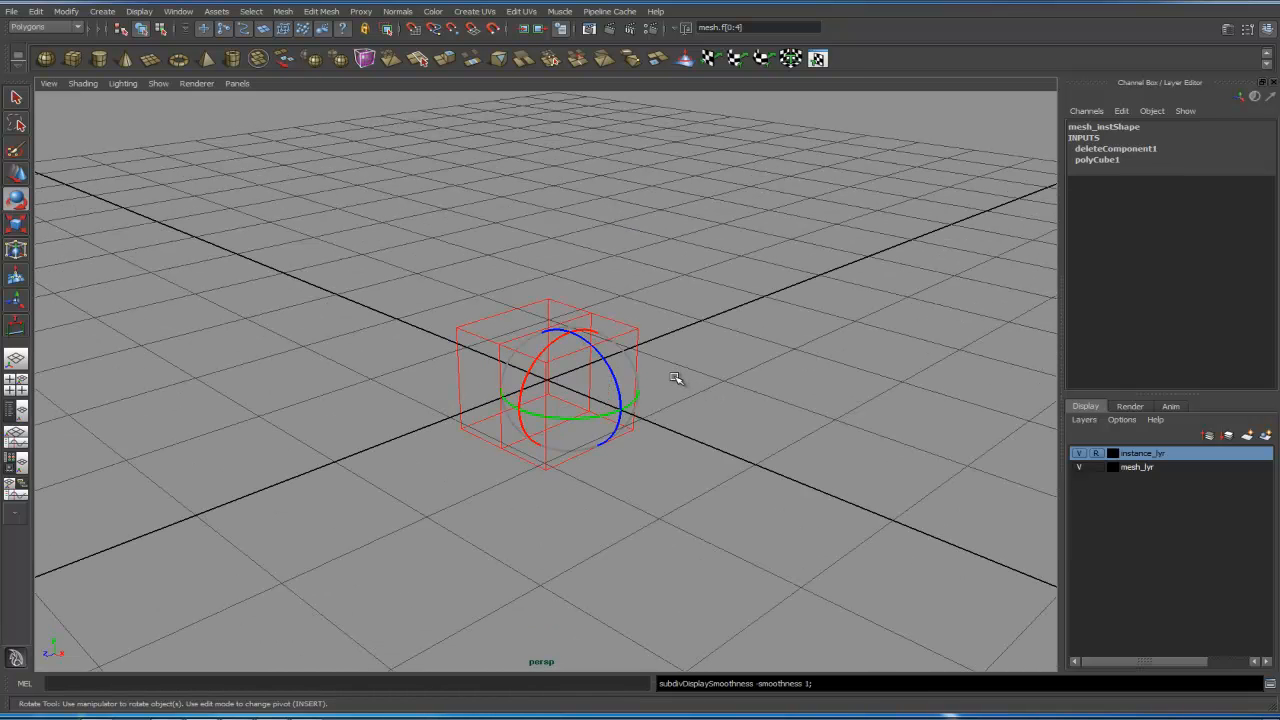
key("r")
left_click_drag(570, 441, 668, 425, "alt")
left_click_drag(534, 372, 384, 352, "ctrl")
key("ctrl+z")
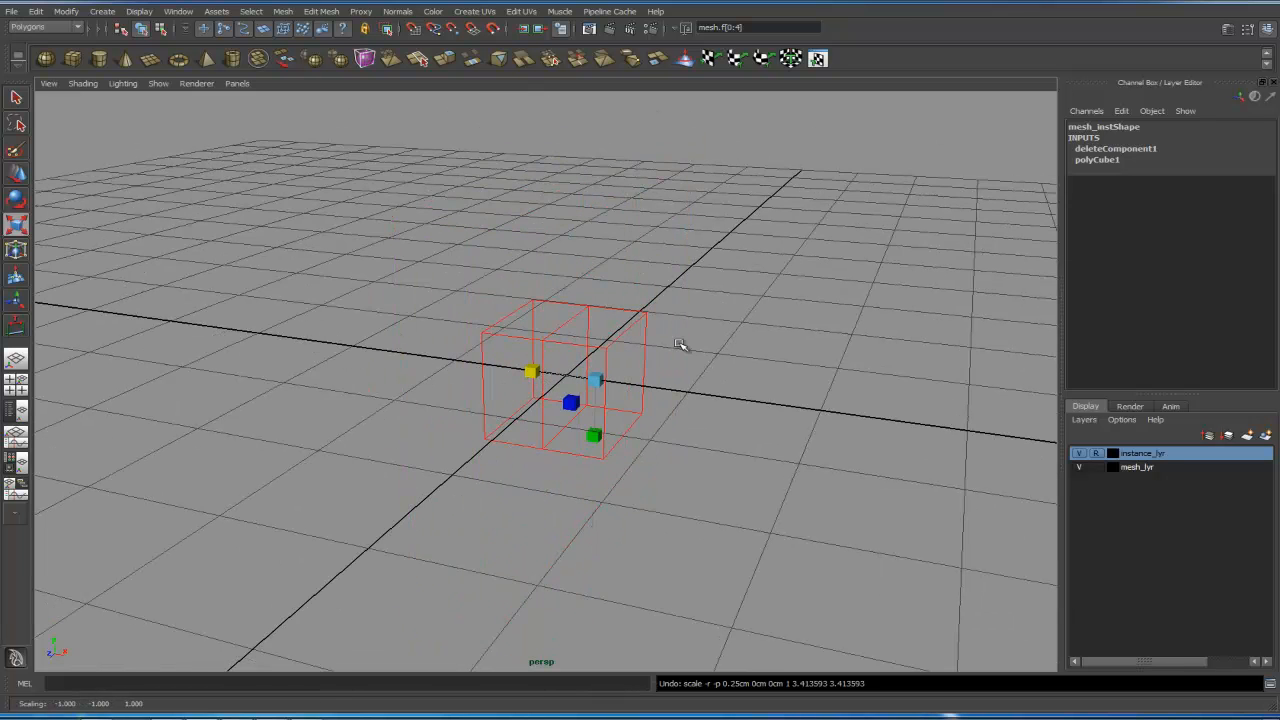
left_click(689, 422)
left_click_drag(689, 423, 706, 419, "alt")
left_click(625, 391)
left_click(630, 390)
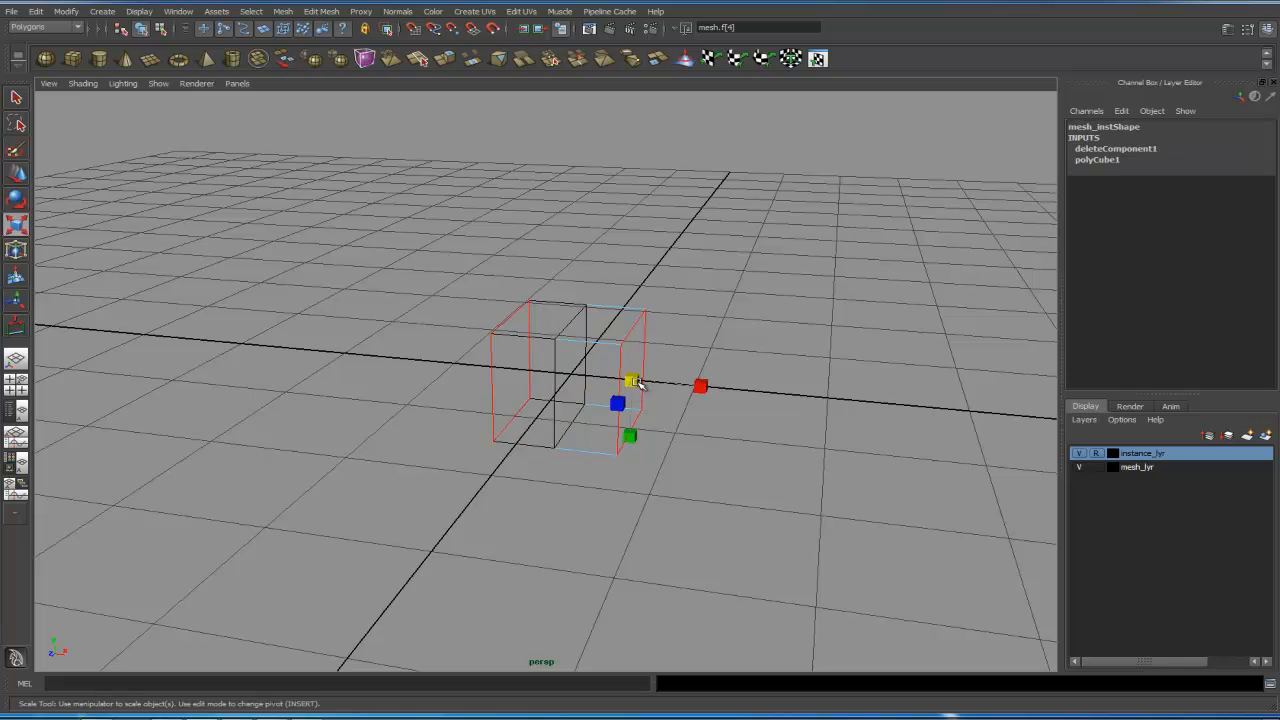
key("5")
key("w")
mouse_move(684, 388)
left_mouse_down()
mouse_move(877, 403)
mouse_move(686, 380)
left_mouse_up()
left_click(840, 403)
left_click_drag(840, 403, 763, 353, "alt")
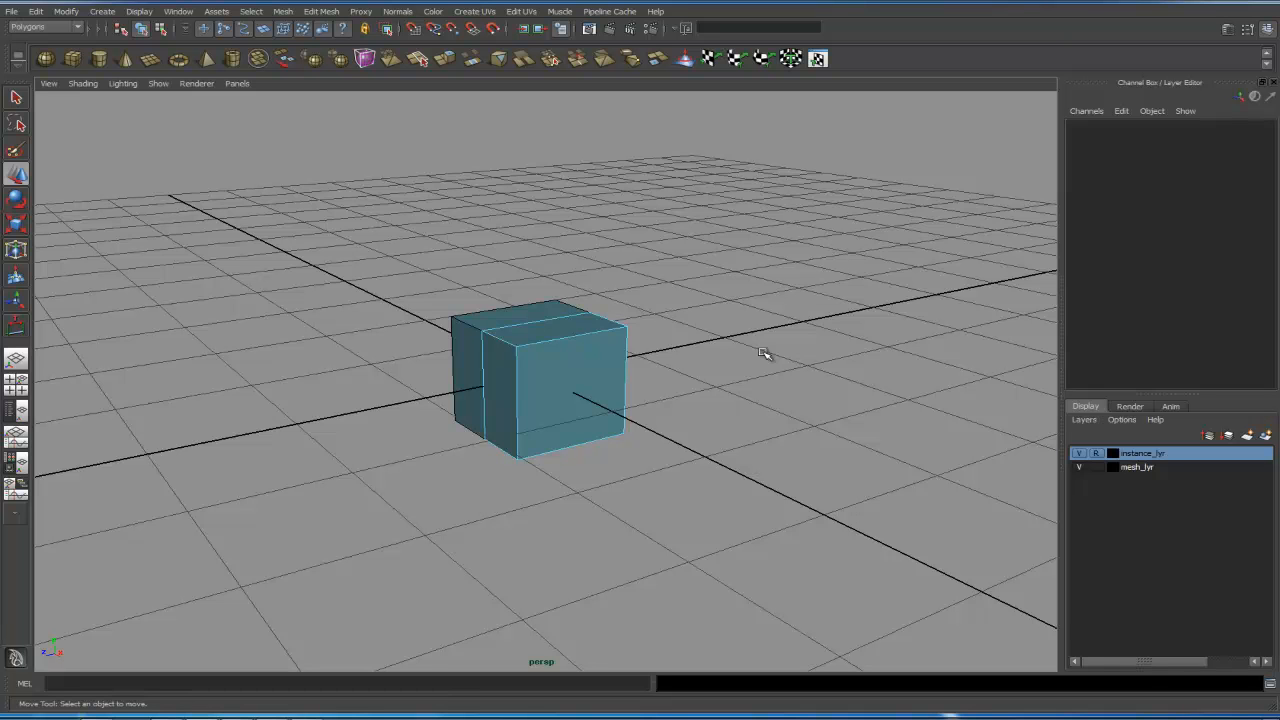
left_click_drag(606, 420, 893, 425, "alt")
right_click_drag(893, 425, 903, 427, "alt")
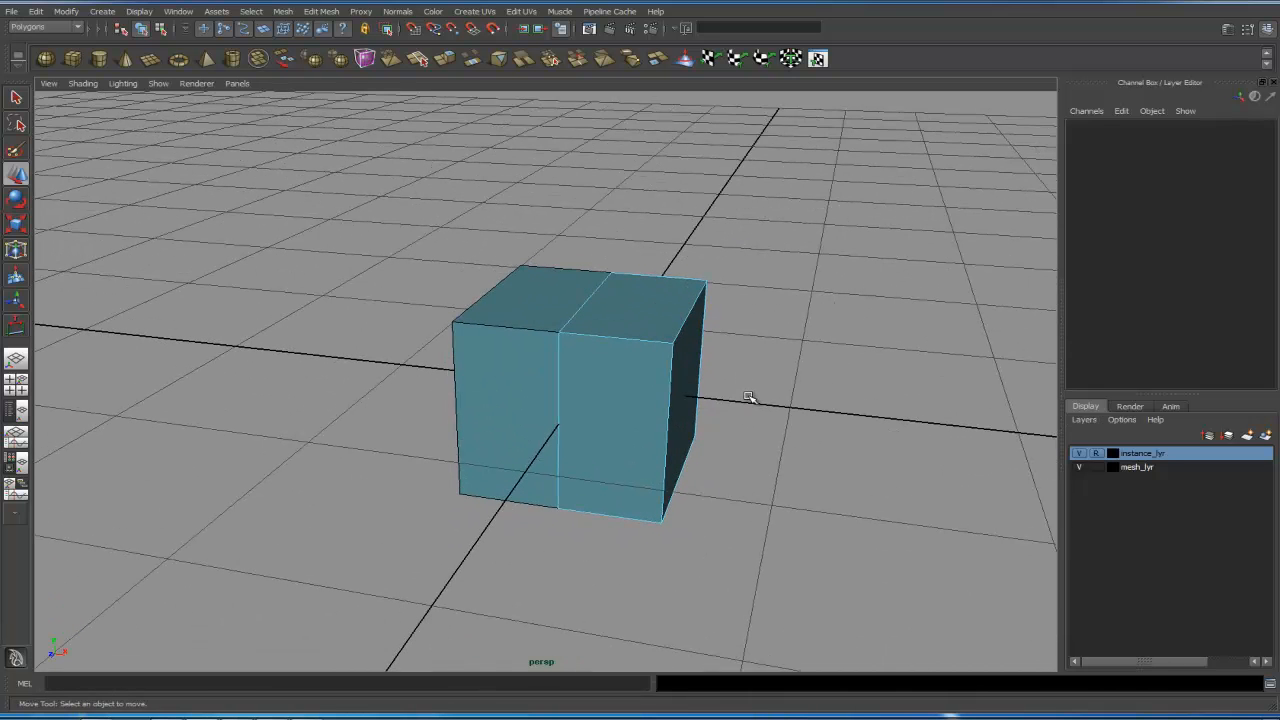
- Turn on Move tool reflection across the world X axis and show the tool's Reflection Settings
left_click(749, 397)
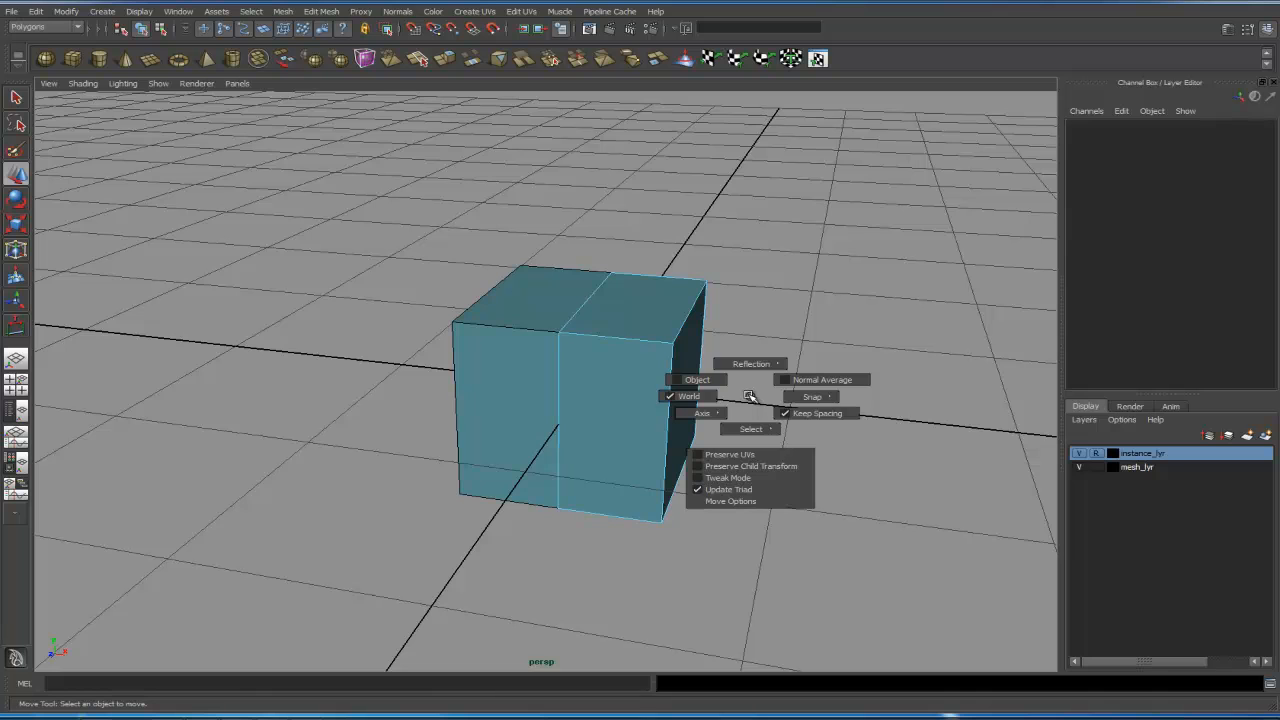
left_click_drag(749, 396, 736, 350)
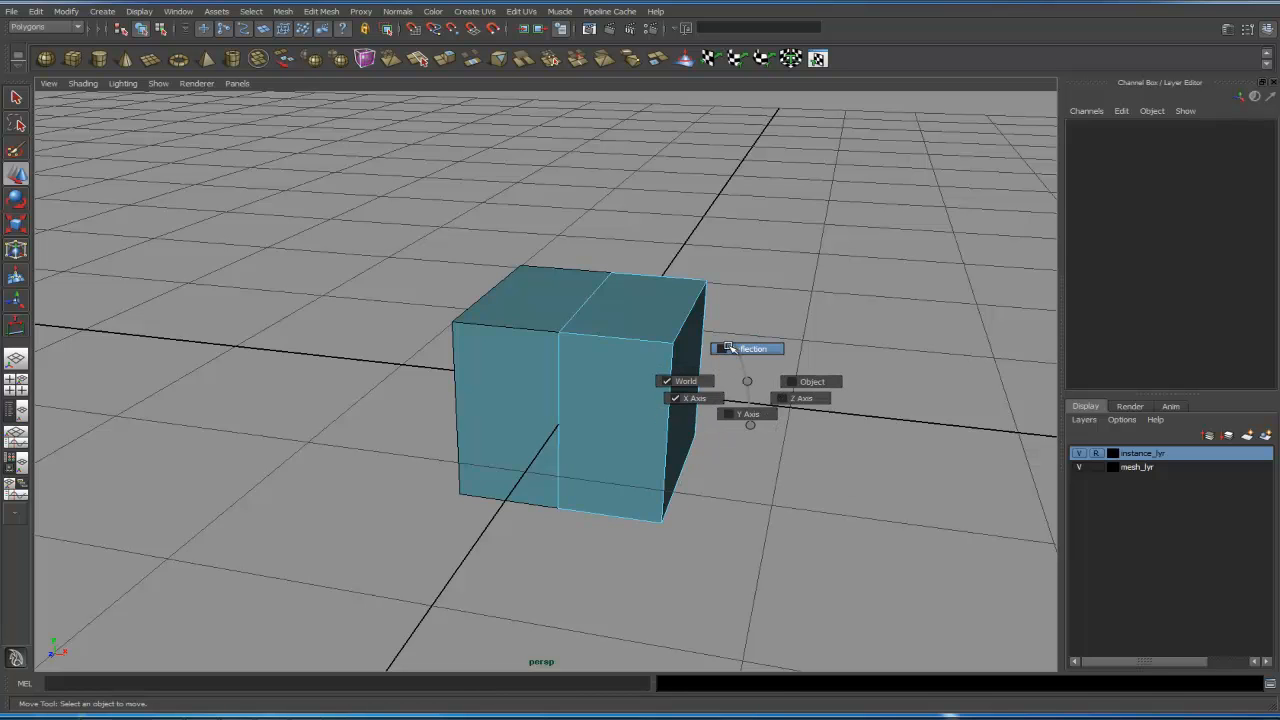
mouse_move(736, 348)
left_mouse_down()
mouse_move(777, 377)
mouse_move(749, 377)
mouse_move(758, 360)
mouse_move(724, 364)
mouse_move(714, 346)
mouse_move(690, 350)
mouse_move(754, 352)
left_mouse_up()
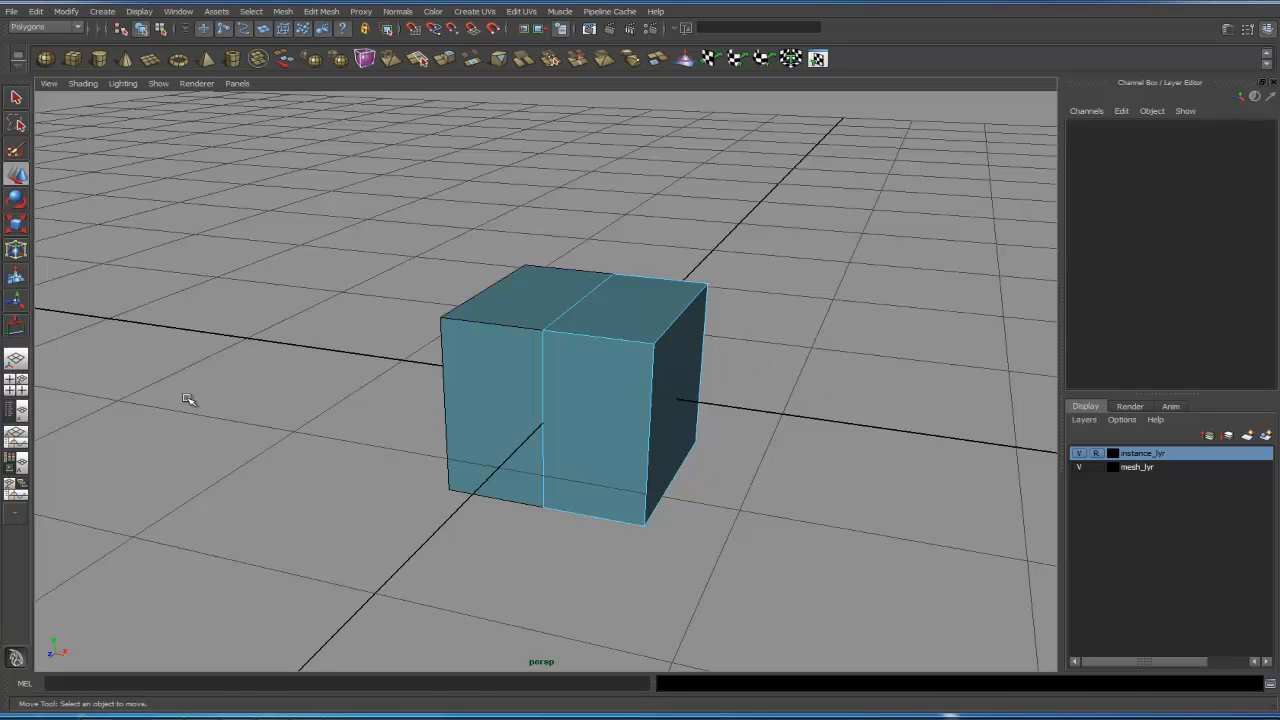
double_click(18, 174)
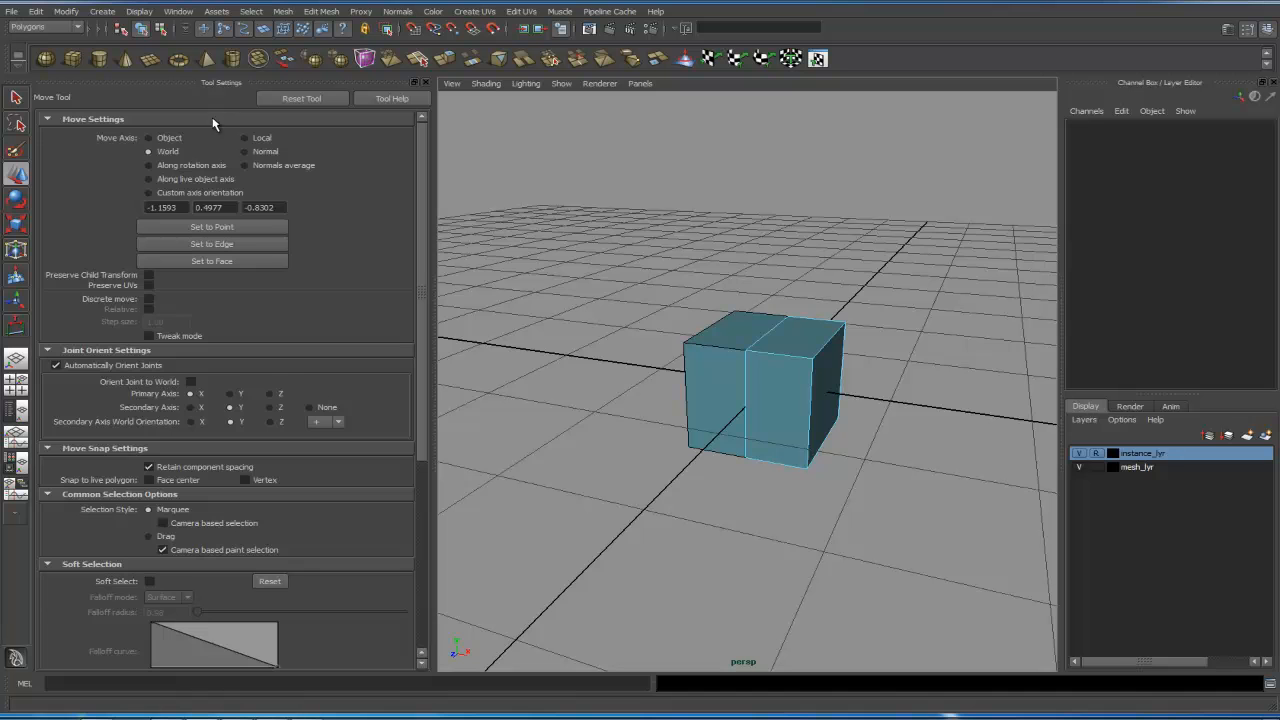
left_click(213, 120)
left_click(210, 133)
left_click(204, 147)
left_click(205, 160)
left_click(205, 174)
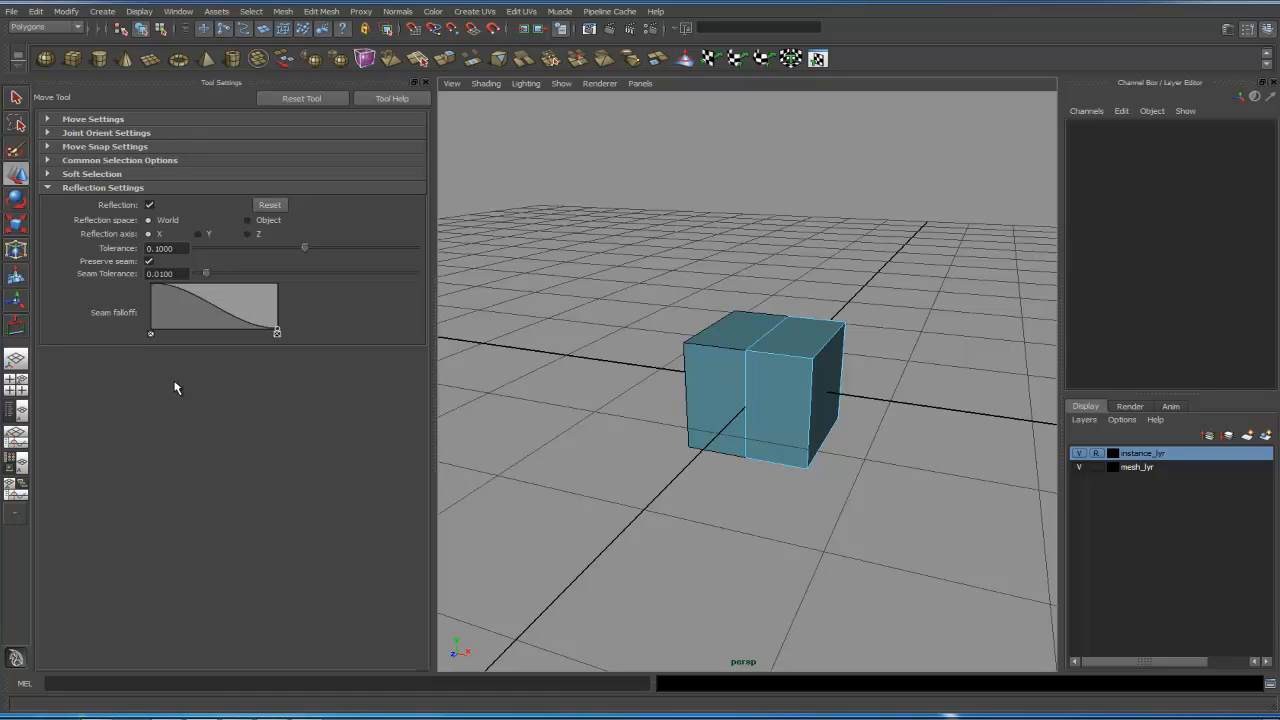
- Frame the mesh and move a top corner vertex with reflection enabled
key("f")
scroll(910, 384, "down", 6)
right_click_drag(824, 335, 766, 333)
middle_click_drag(830, 338, 768, 331, "alt")
left_click_drag(768, 331, 803, 376, "alt")
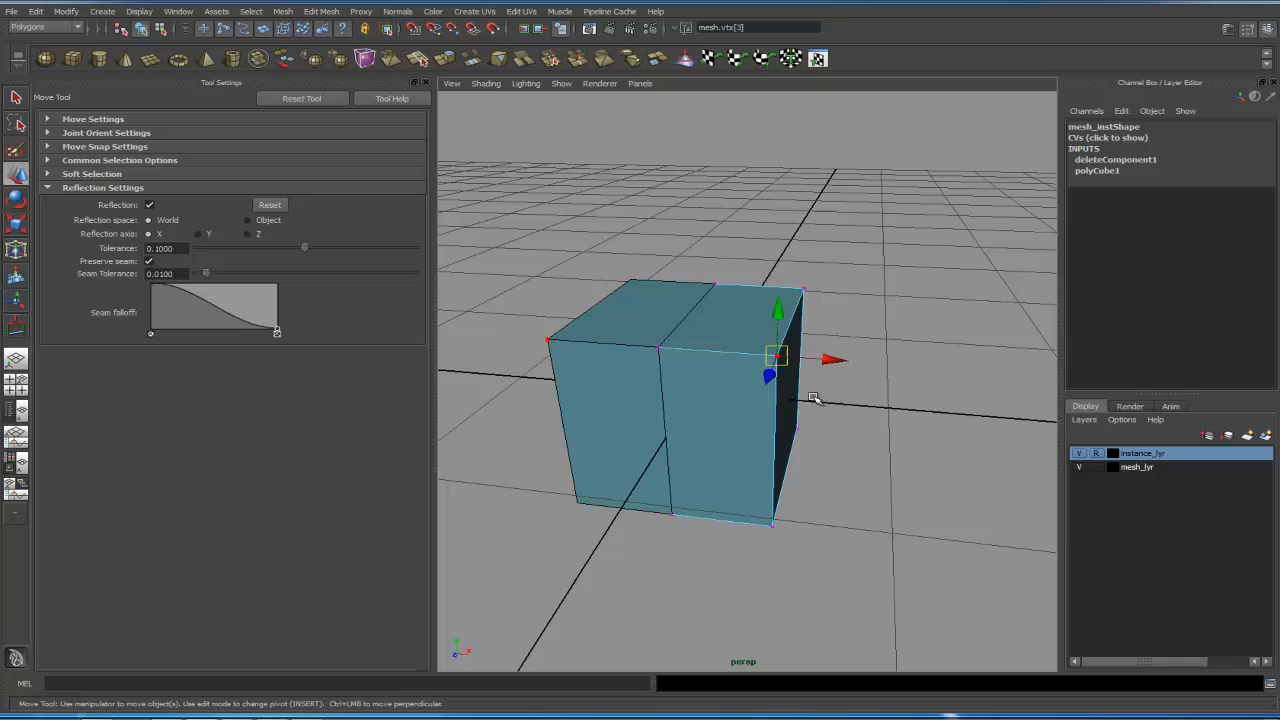
left_click_drag(817, 397, 874, 400, "alt")
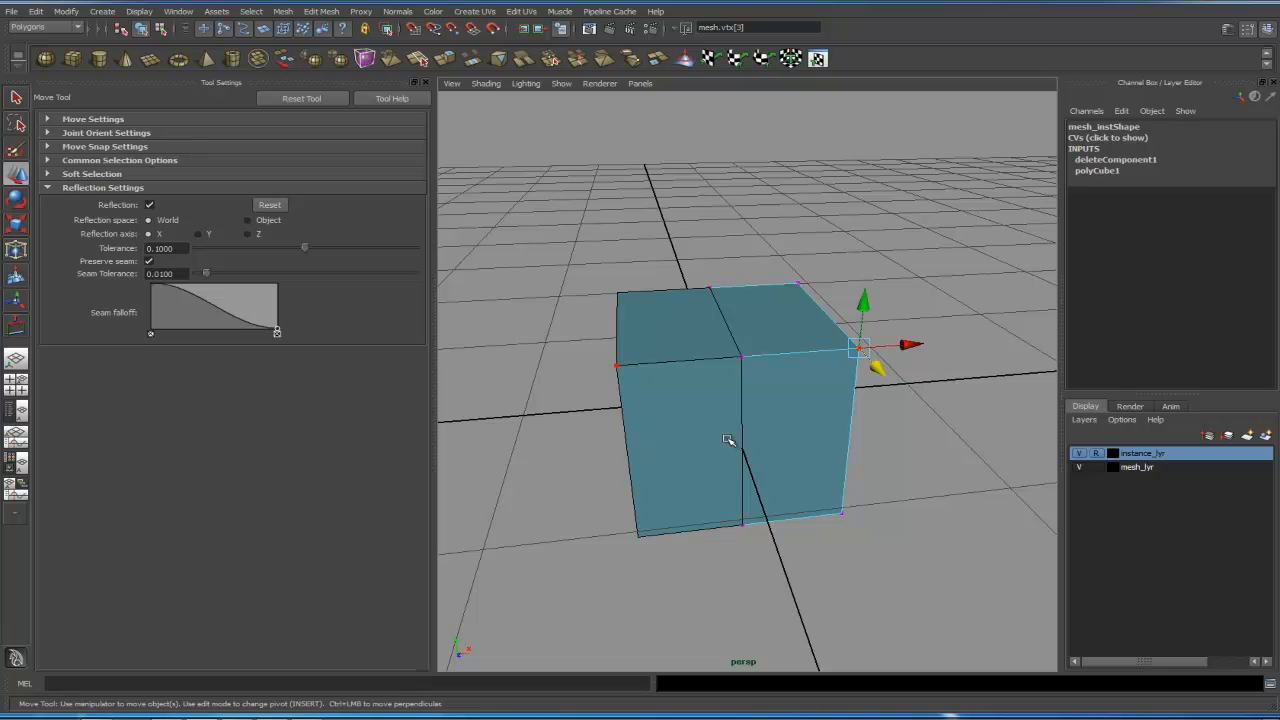
left_click_drag(776, 384, 734, 354, "alt")
left_click(762, 335)
middle_click_drag(766, 340, 736, 361, "alt")
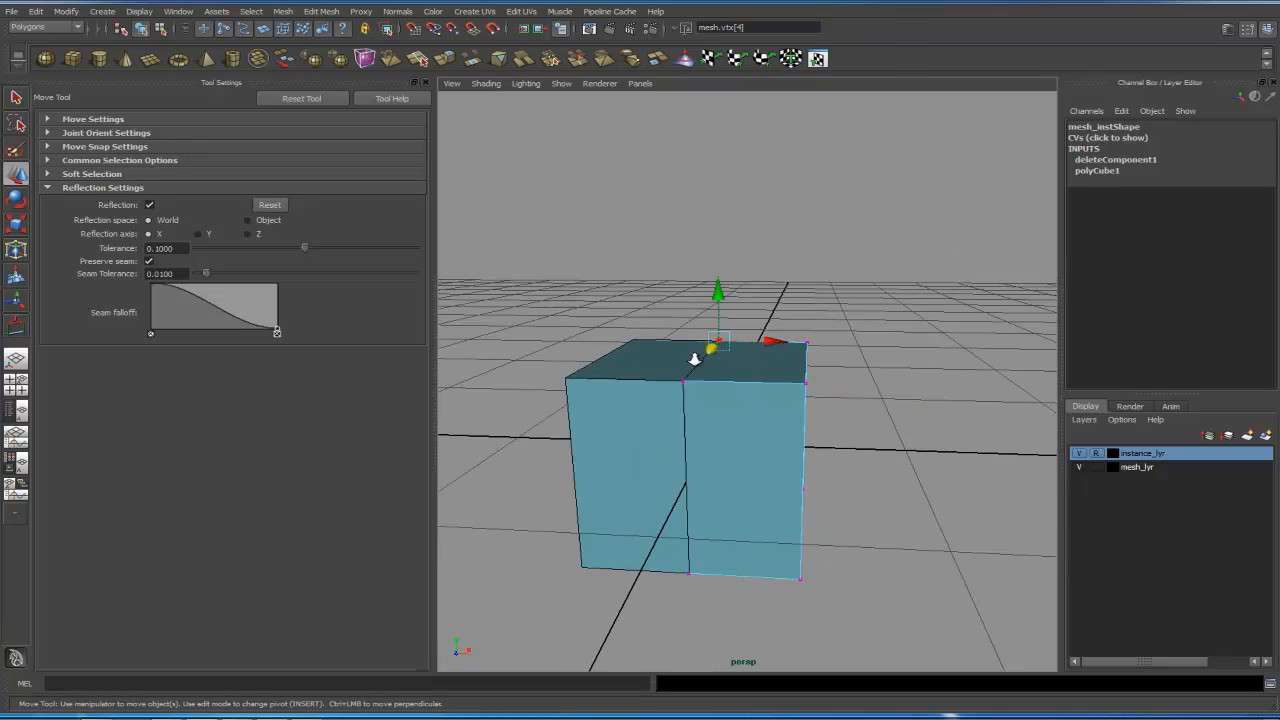
- Move the top seam vertex of the mesh with reflection enabled
right_click_drag(695, 357, 762, 355, "alt")
mouse_move(758, 320)
left_mouse_down()
mouse_move(802, 320)
mouse_move(770, 319)
left_mouse_up()
left_click(621, 381)
left_click(673, 381)
left_click_drag(677, 380, 722, 380)
right_click_drag(818, 353, 714, 368, "alt")
middle_click_drag(714, 368, 726, 301, "alt")
left_click_drag(726, 301, 750, 339, "alt")
left_click(724, 277)
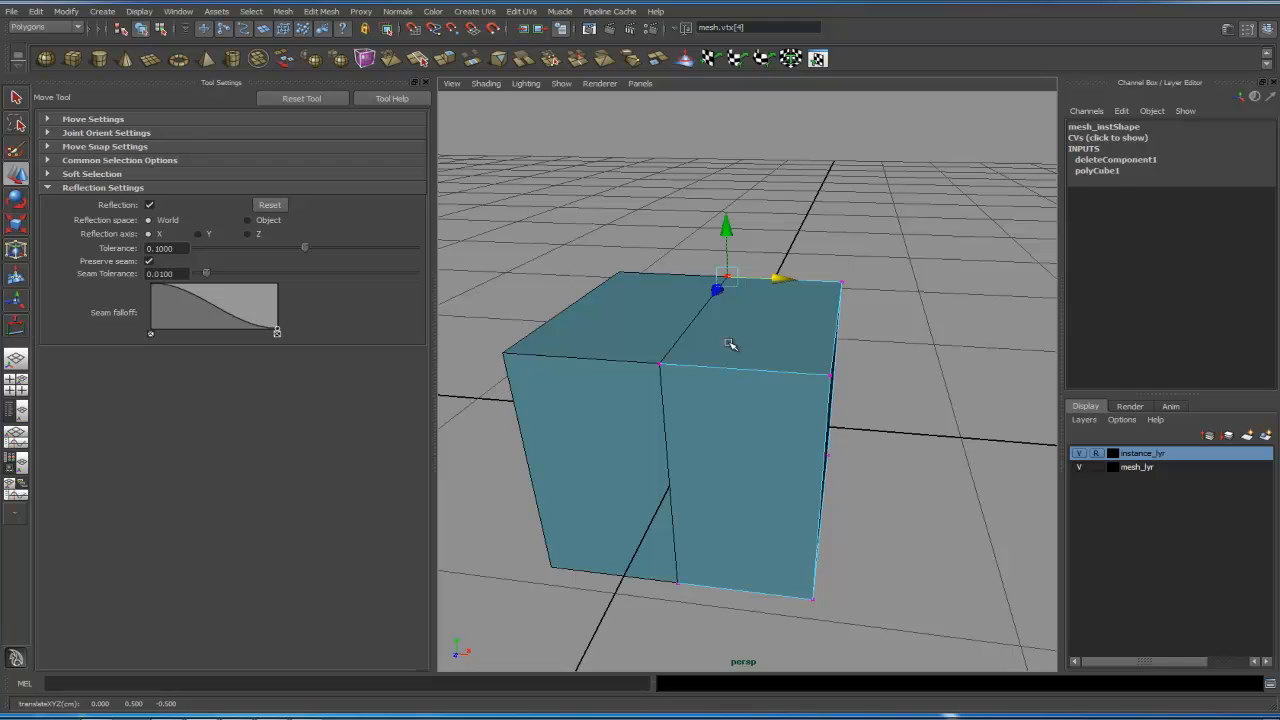
- Turn reflection off, drag the seam vertex away from the centre line, and re-enable reflection
left_click(150, 205)
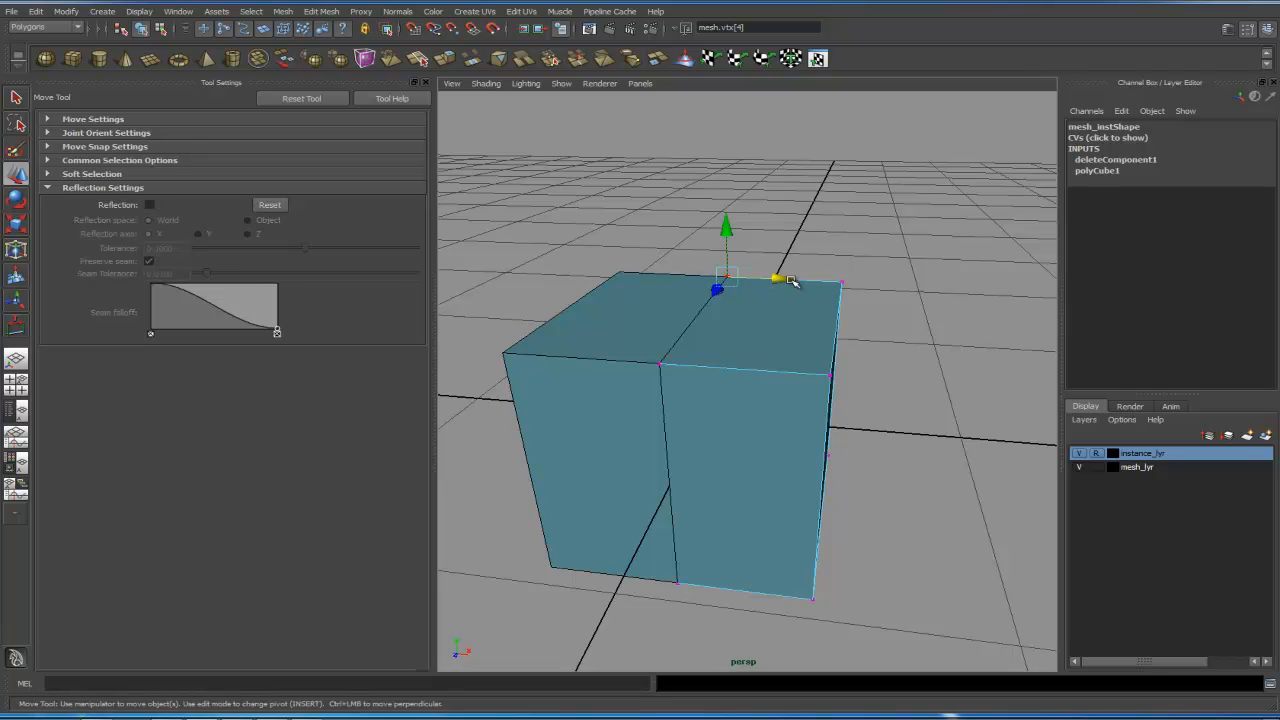
left_click_drag(786, 279, 980, 348)
scroll(738, 314, "up", 5)
left_click(149, 204)
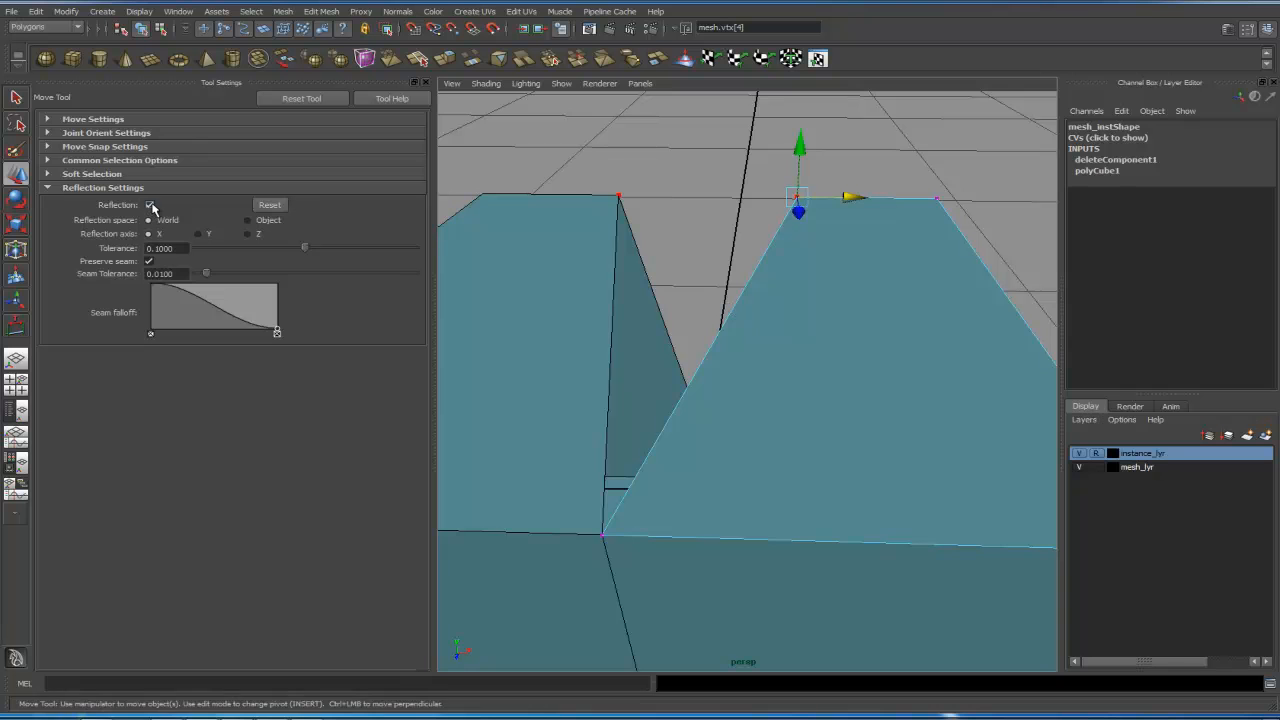
- Switch the transform field to absolute values and set the seam vertex's X position to 0
scroll(717, 271, "down", 3)
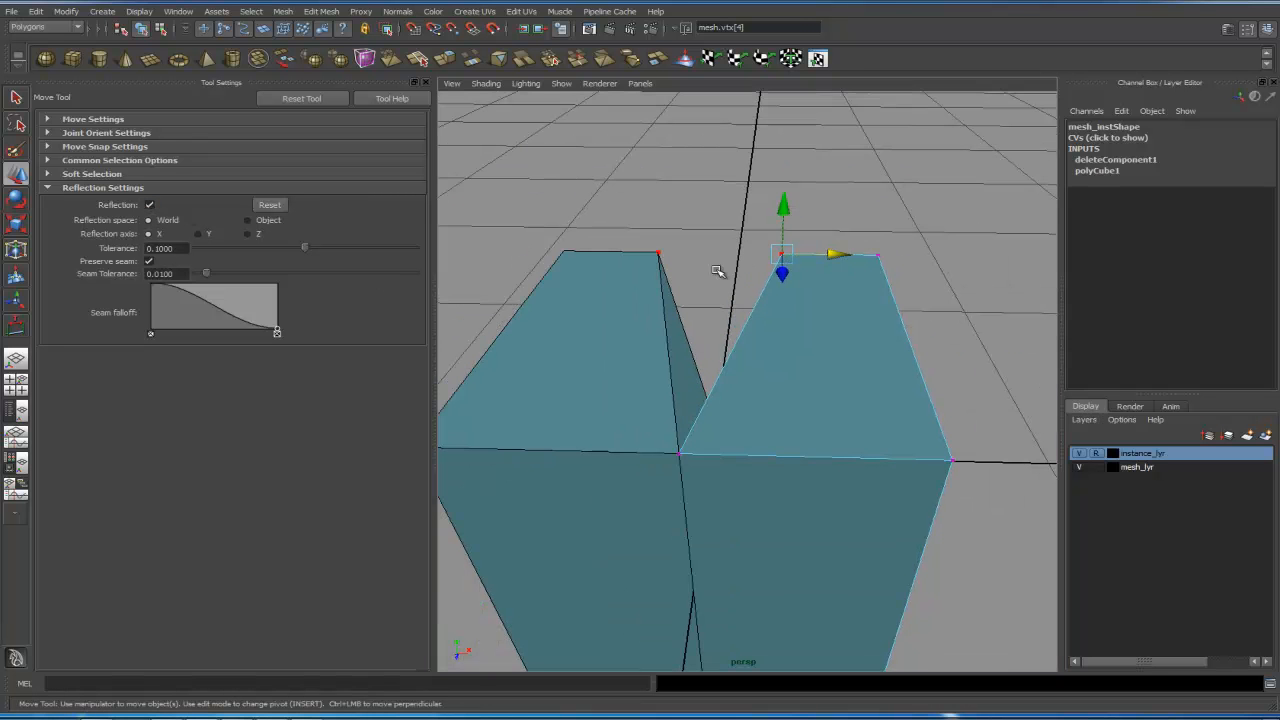
left_click_drag(866, 311, 879, 346, "alt")
left_click_drag(831, 310, 810, 309)
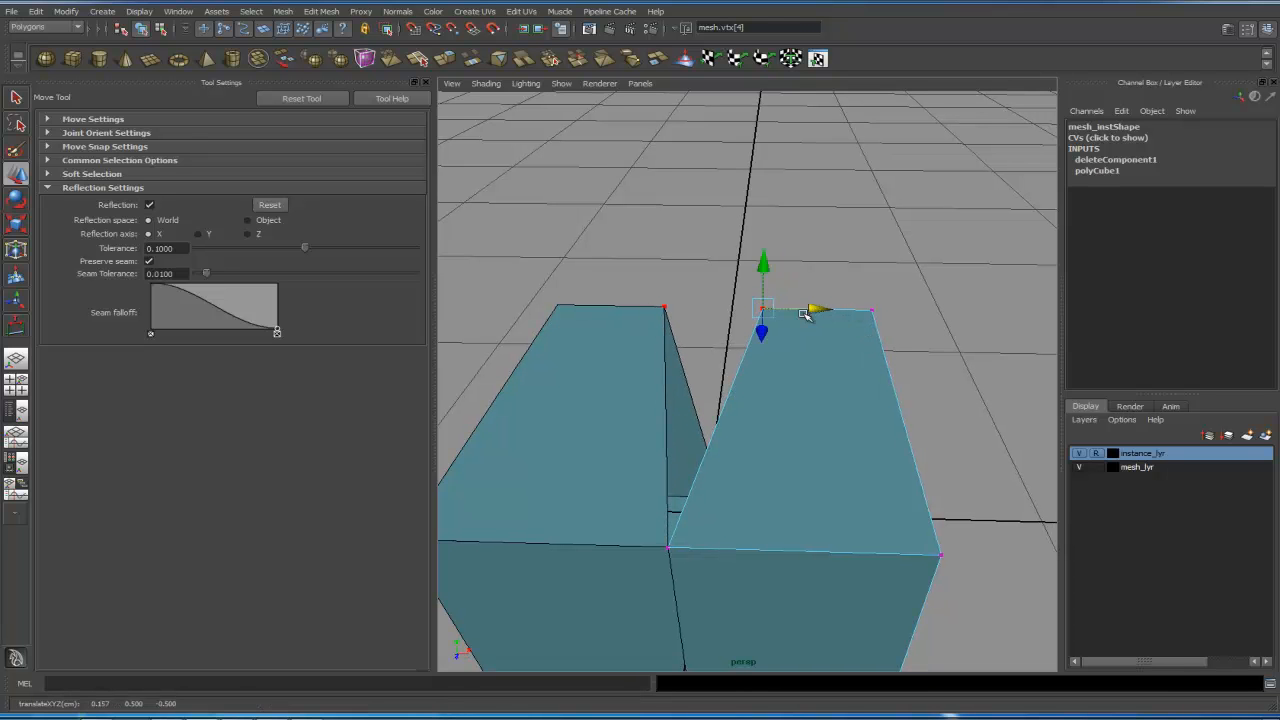
left_click(686, 28)
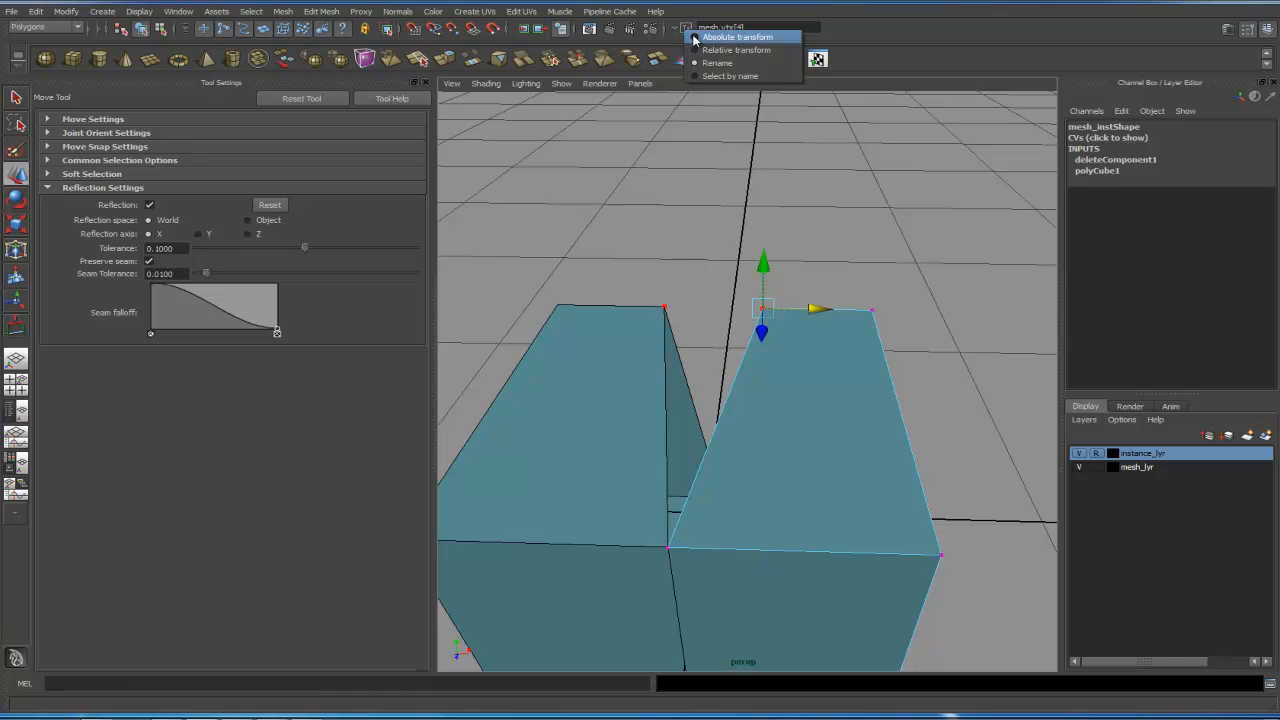
left_click(700, 38)
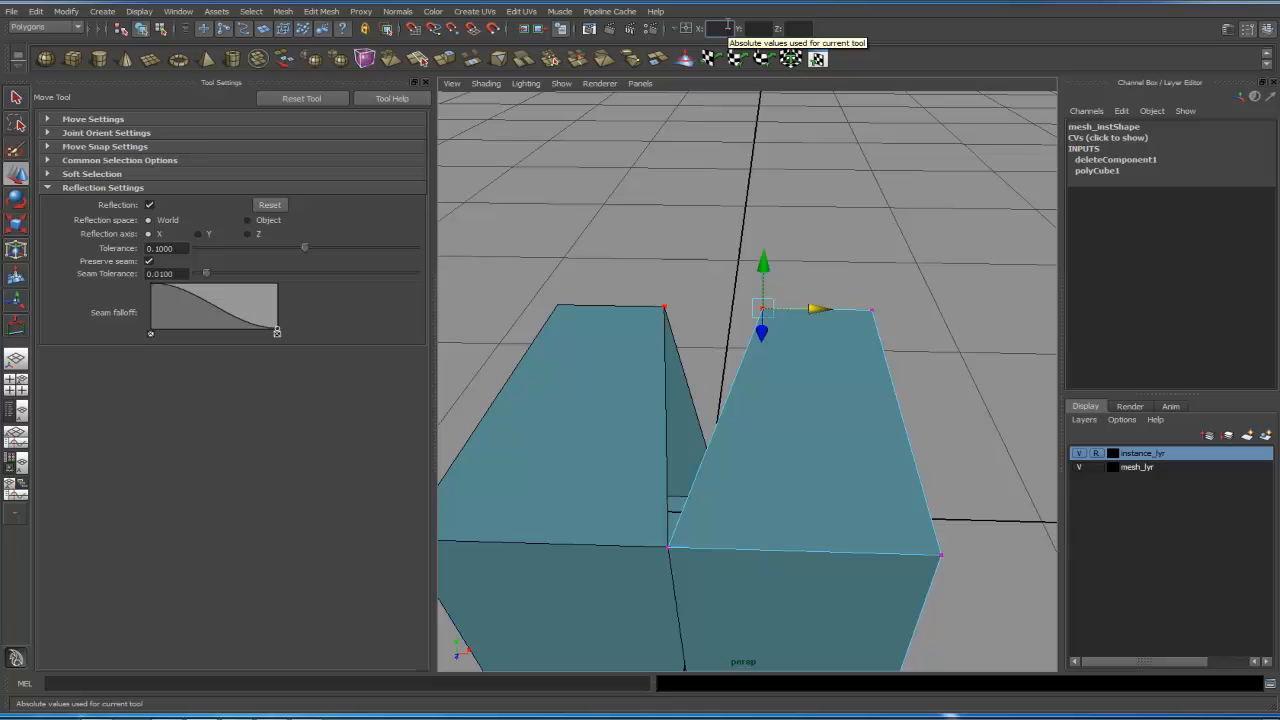
left_click(727, 27)
type("0")
key("Return")
left_click(713, 308)
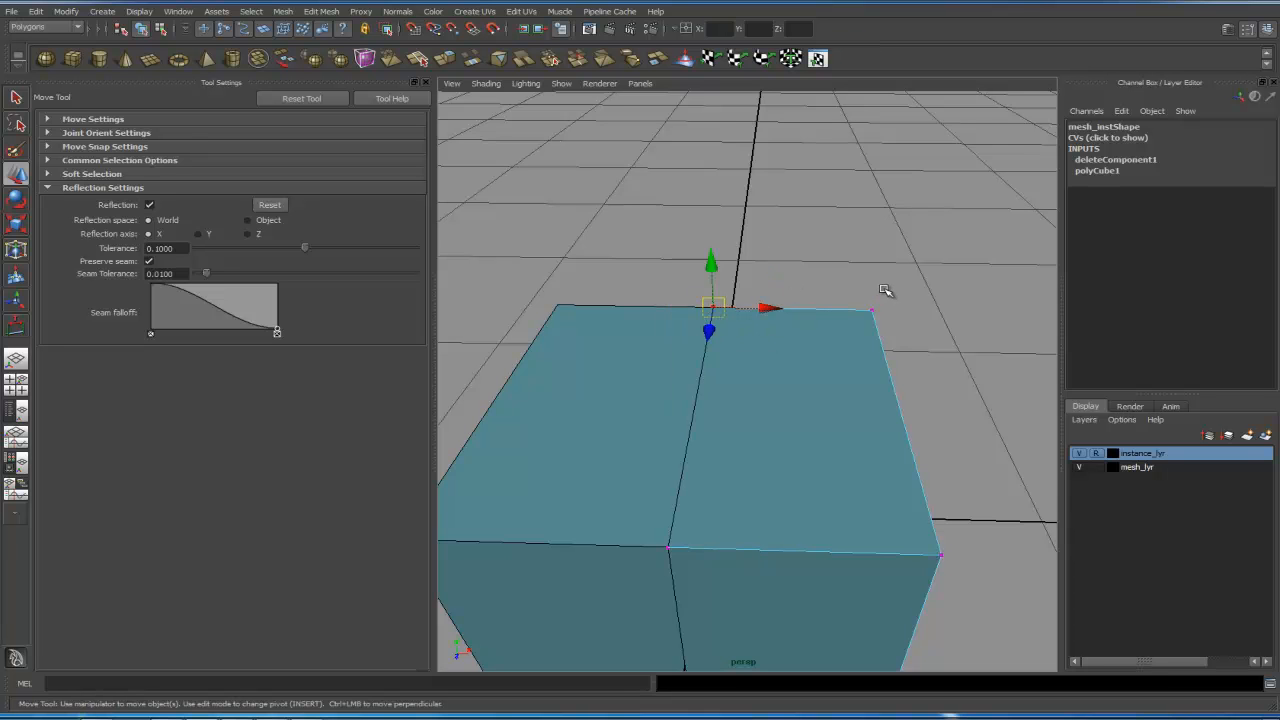
right_click_drag(928, 299, 635, 313, "alt")
left_click(734, 313)
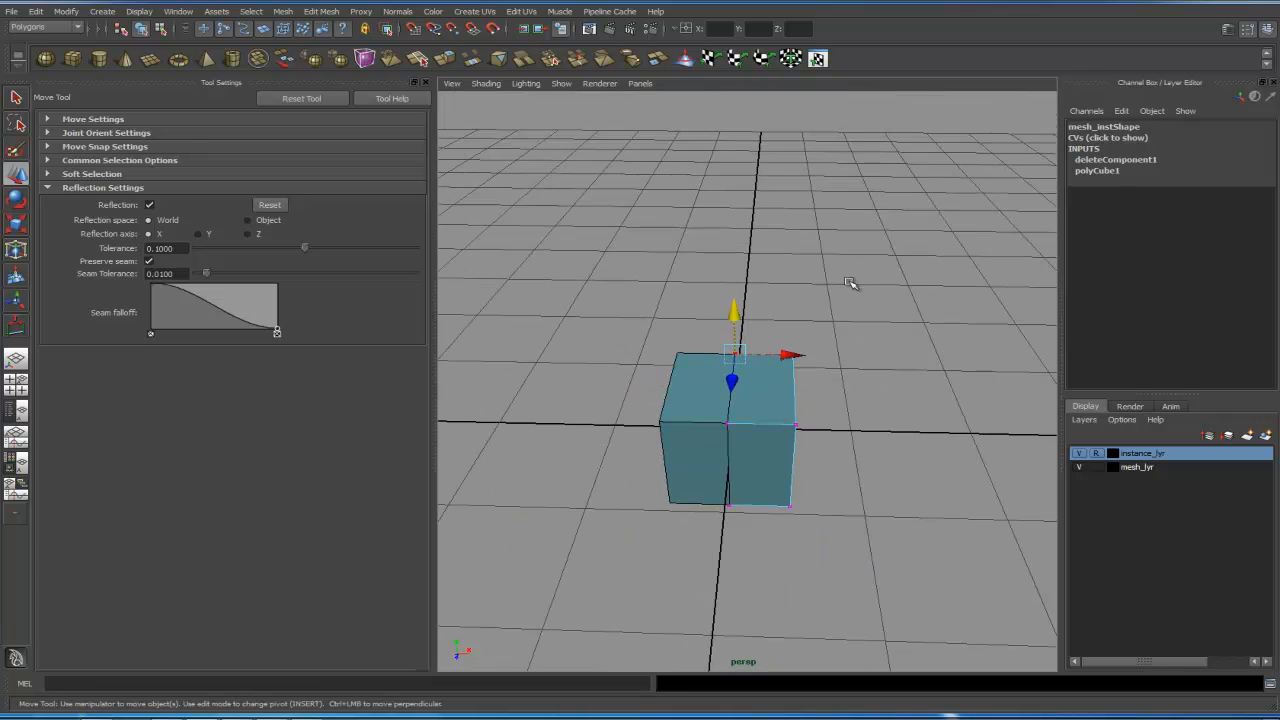
right_click_drag(814, 363, 843, 357, "alt")
left_click_drag(843, 357, 814, 323, "alt")
right_click_drag(811, 322, 876, 304)
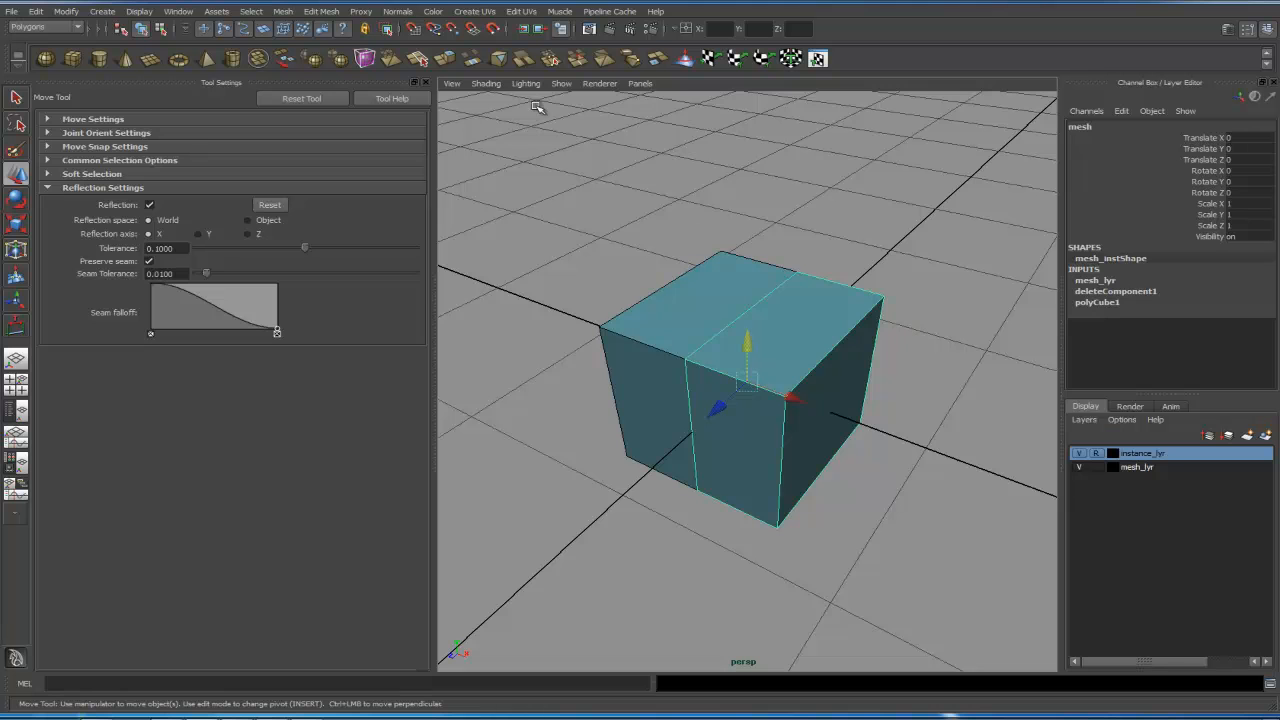
- Try combining mesh and mesh_inst and merging their vertices, then undo all three operations
left_click(426, 82)
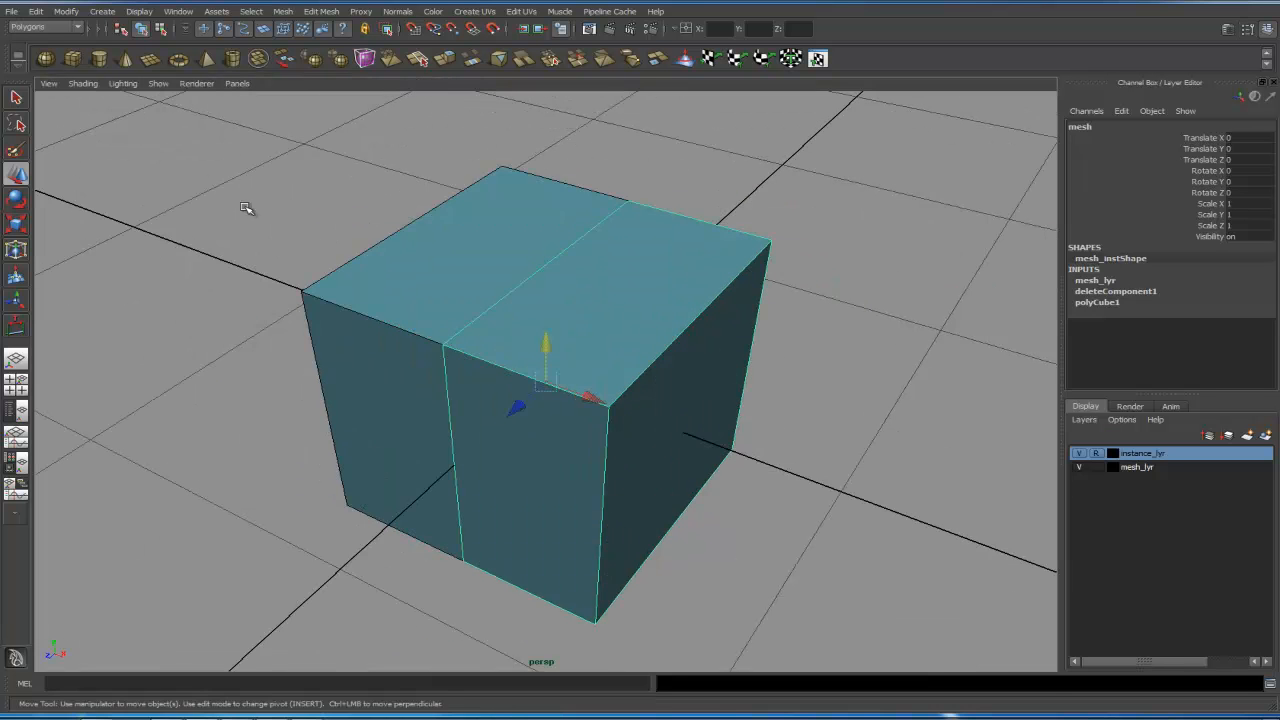
left_click(16, 410)
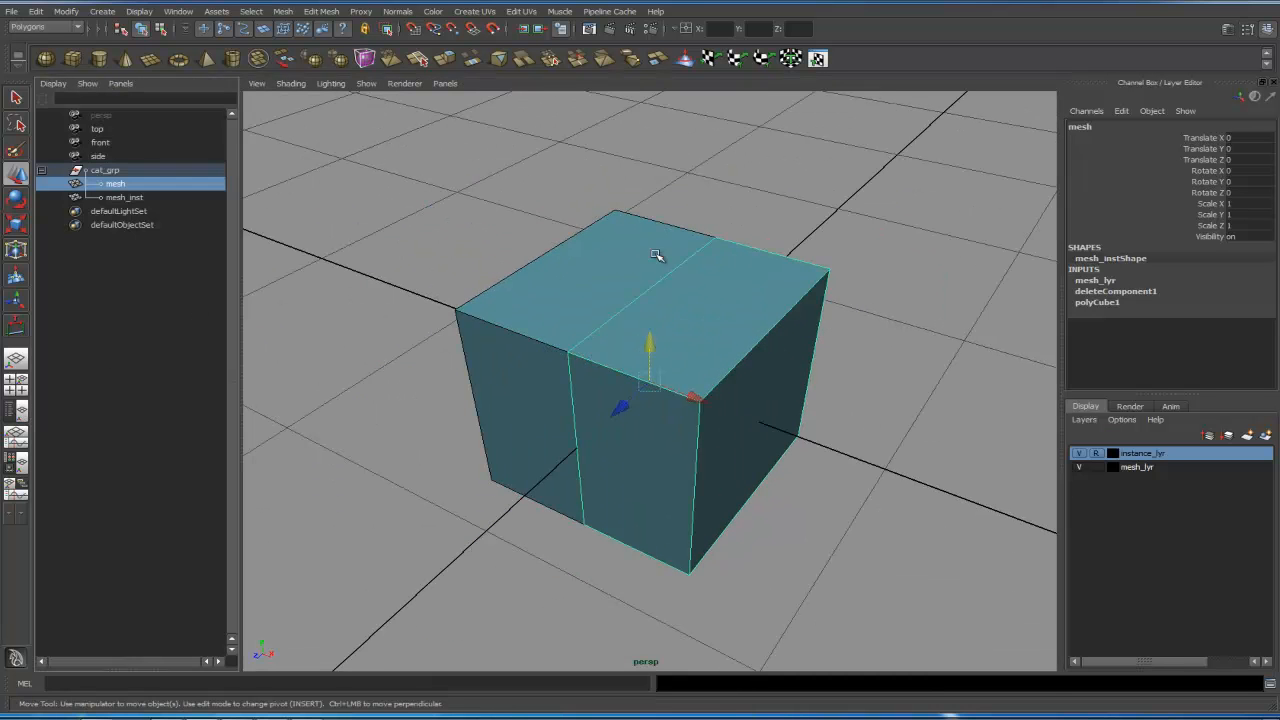
left_click(132, 197, "shift")
left_click(283, 11)
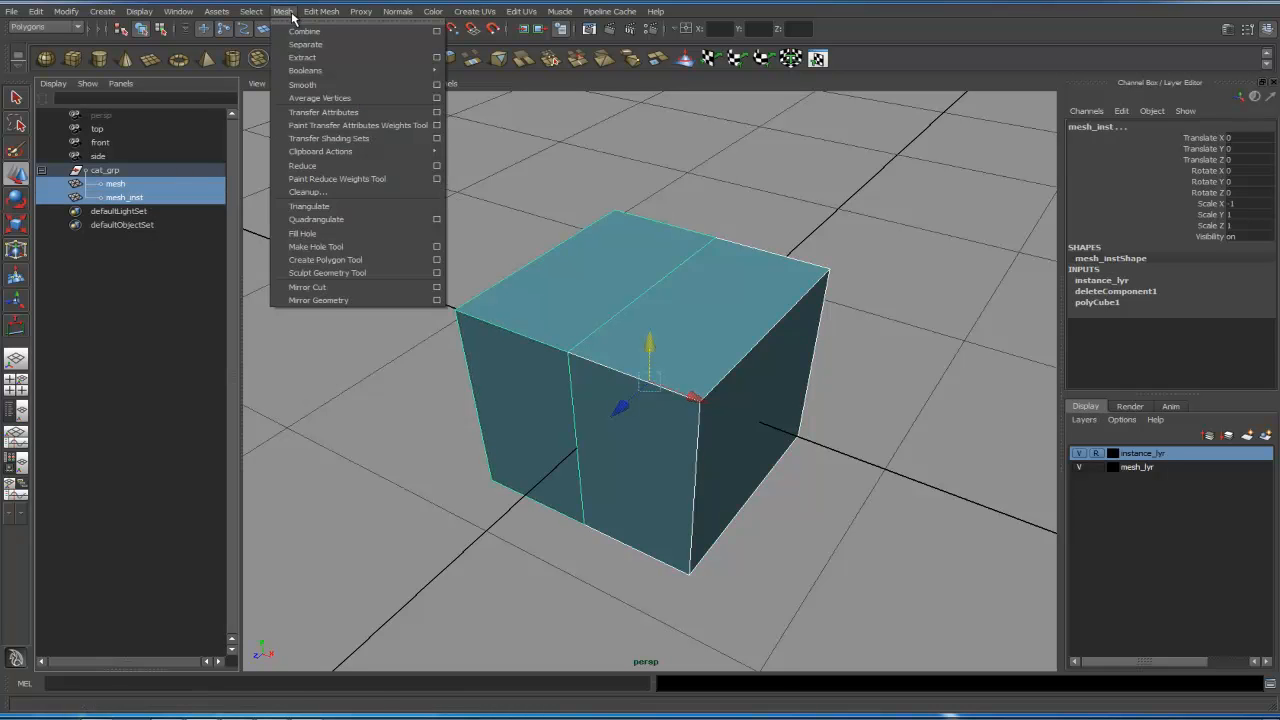
left_click(303, 33)
left_click(321, 11)
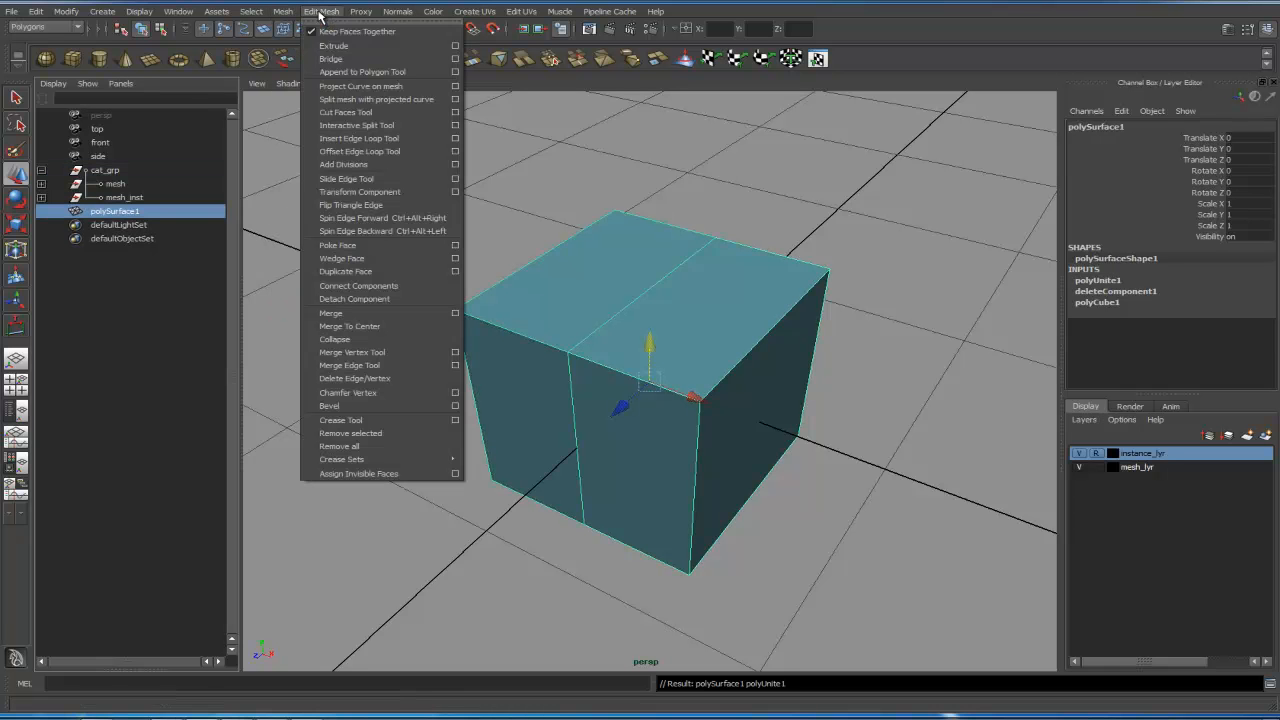
left_click(347, 314)
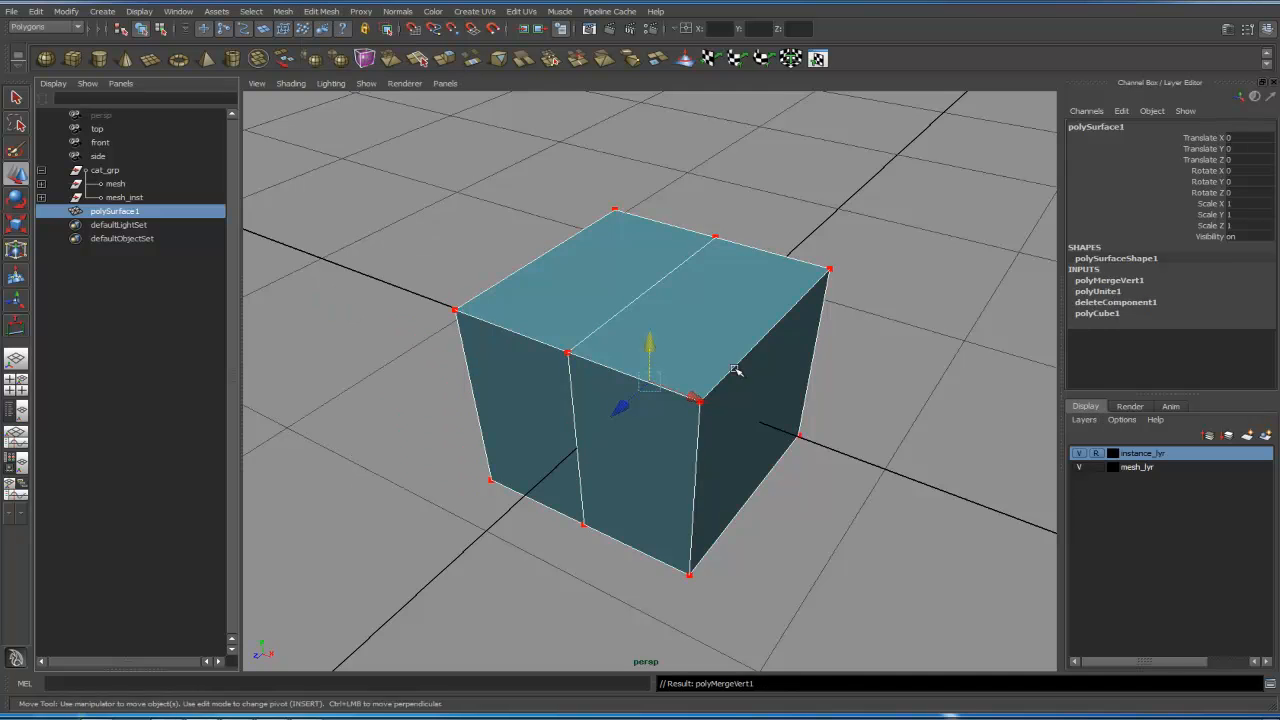
left_click_drag(737, 366, 783, 326, "alt")
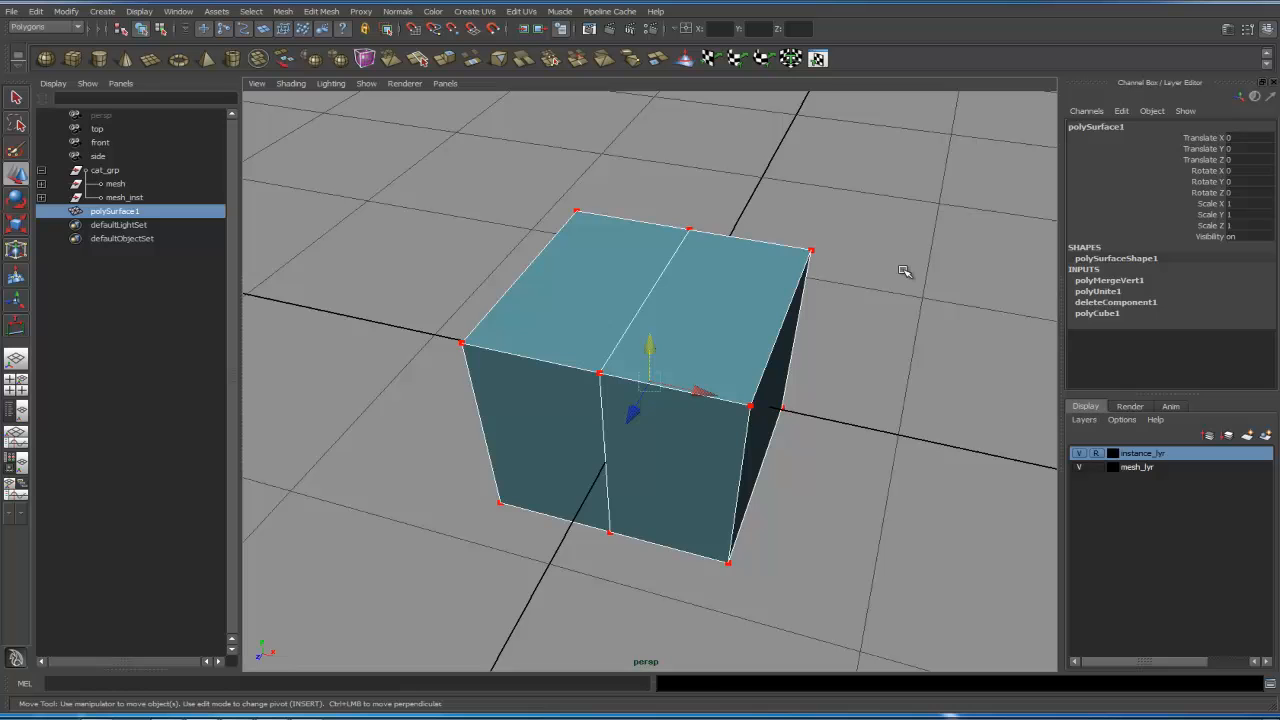
key("ctrl+z")
key("ctrl+z")
key("ctrl+z")
left_click(905, 296)
left_click(800, 263)
left_click(612, 196)
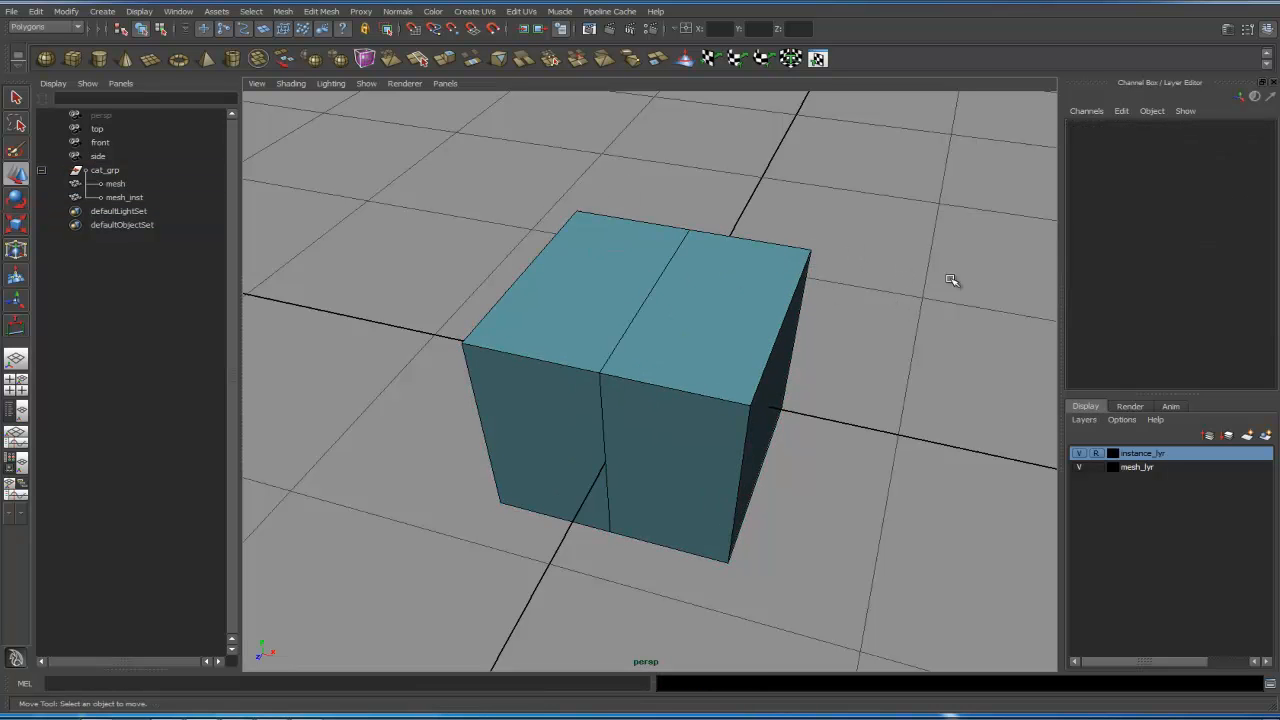
left_click(771, 269)
right_click_drag(959, 302, 600, 281, "alt")
left_click_drag(766, 389, 743, 388, "alt")
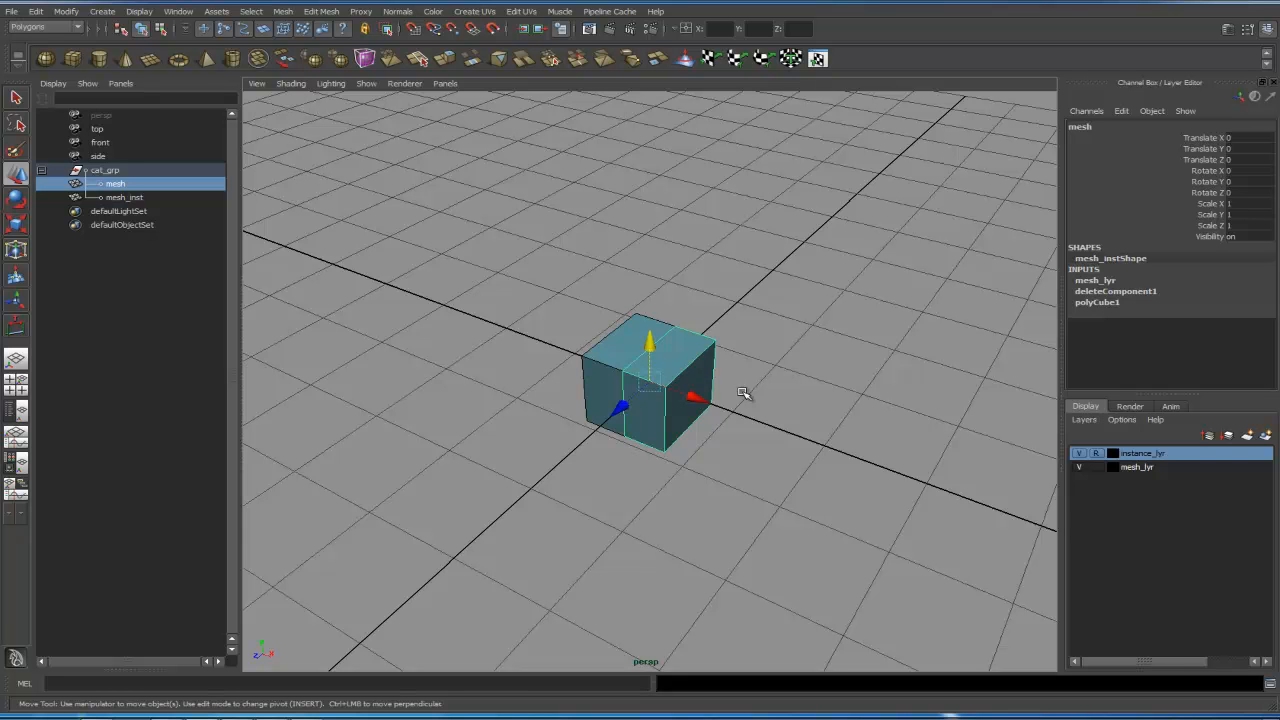
scroll(740, 393, "up", 6)
left_click_drag(698, 392, 806, 360, "alt")
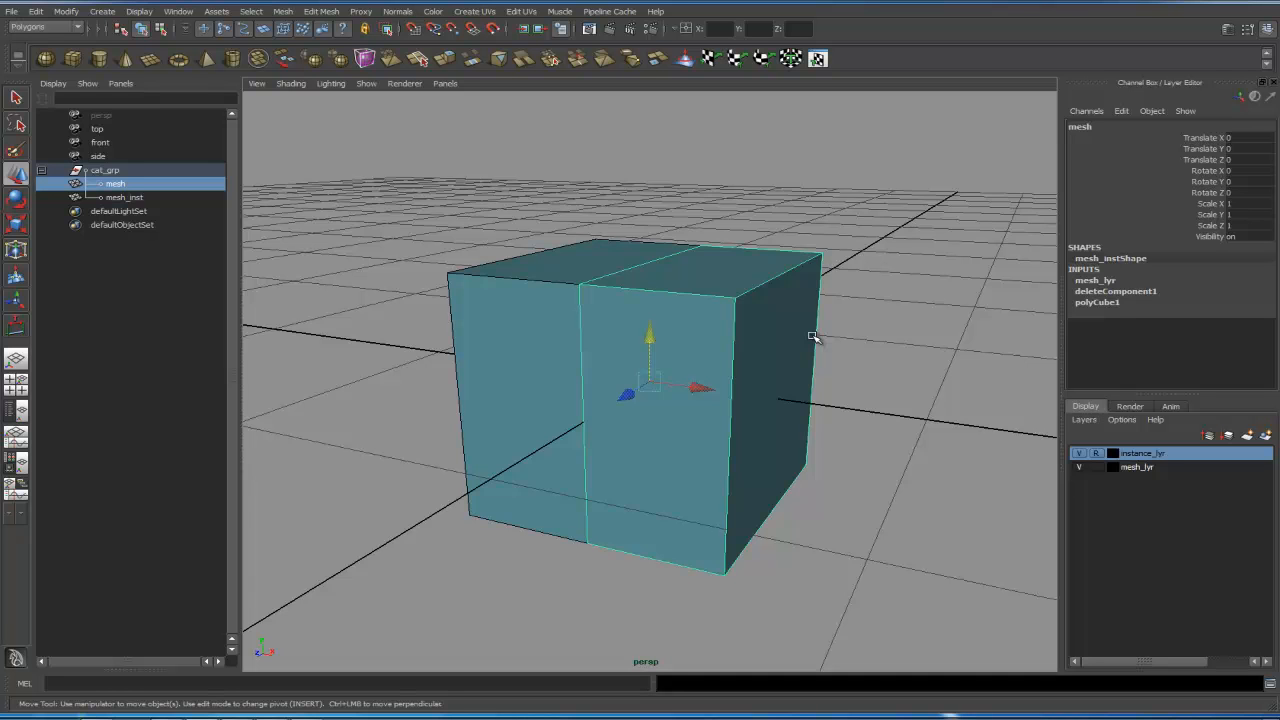
right_click_drag(826, 374, 551, 389, "alt")
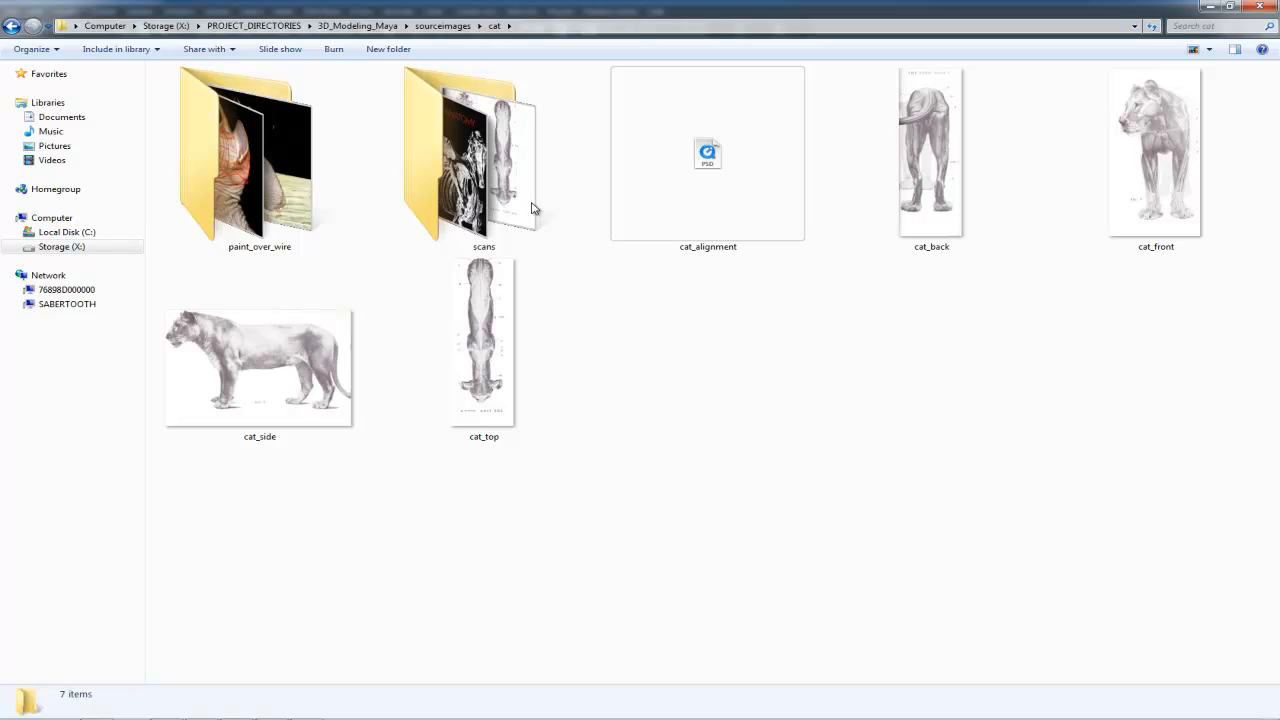
- Switch to the file explorer and browse the paint_over_wire reference images, opening them in the photo viewer
double_click(280, 183)
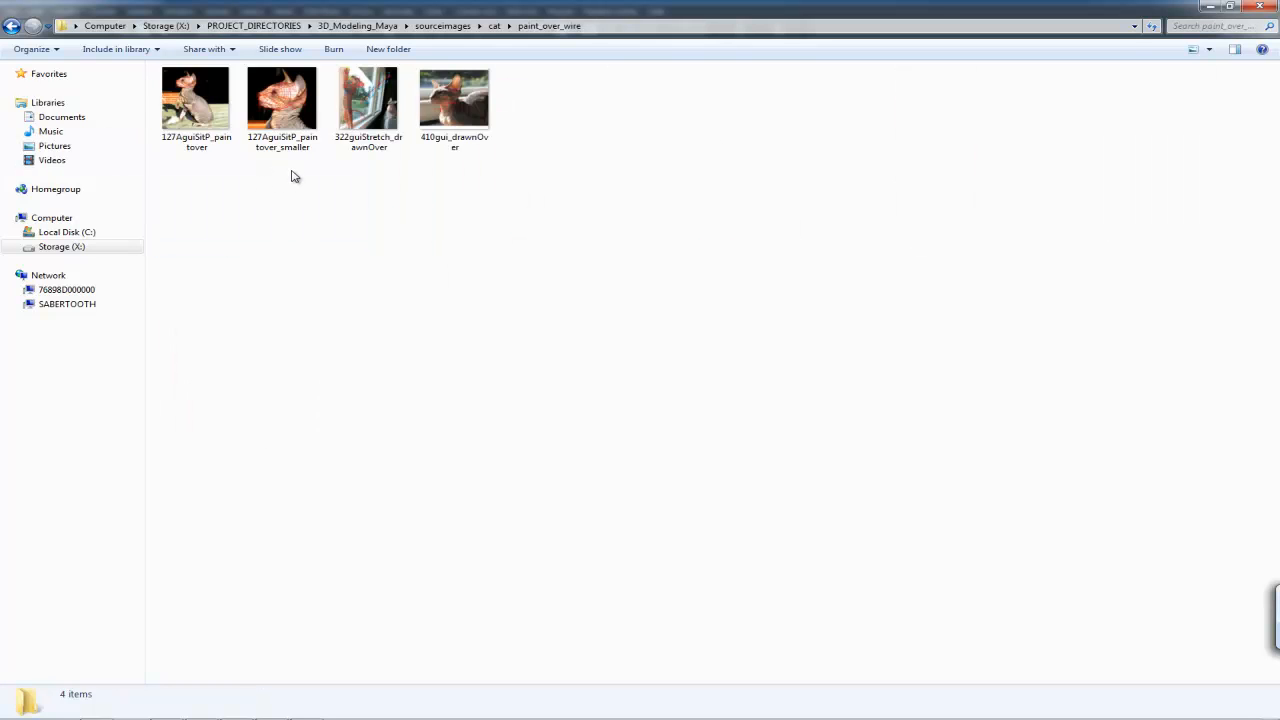
left_click(1209, 49)
left_click(1222, 46)
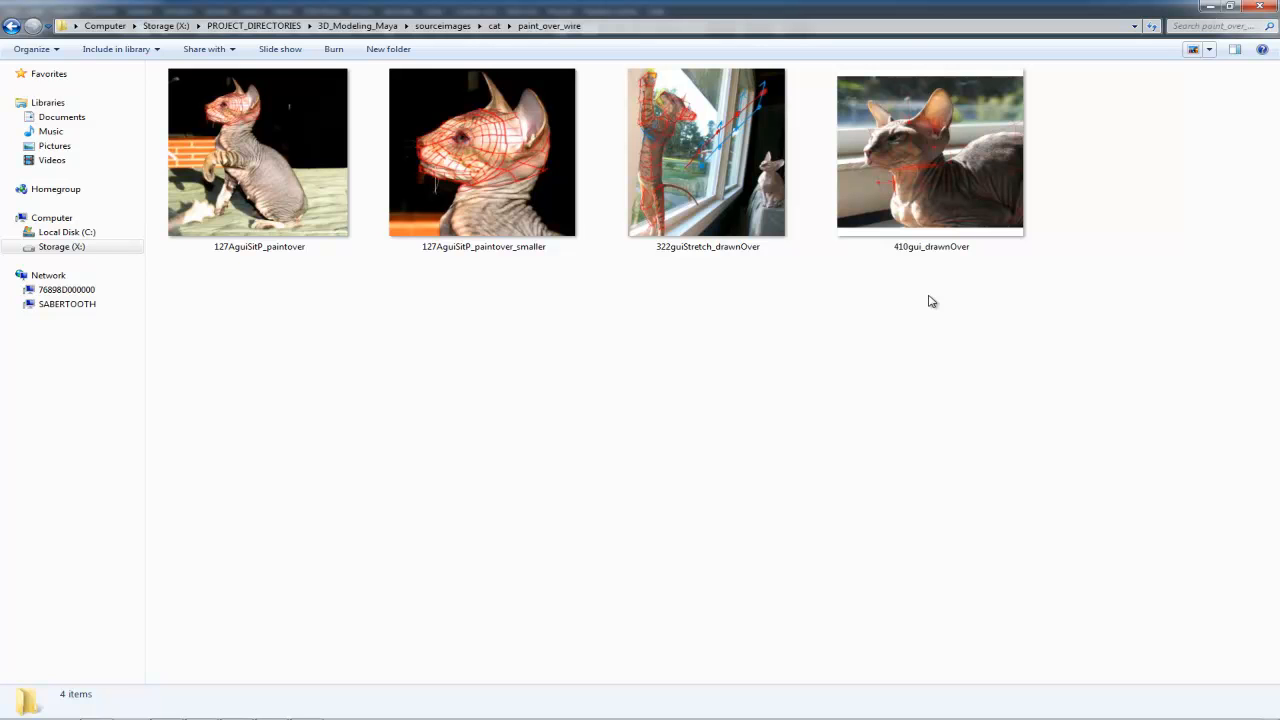
left_click(707, 180)
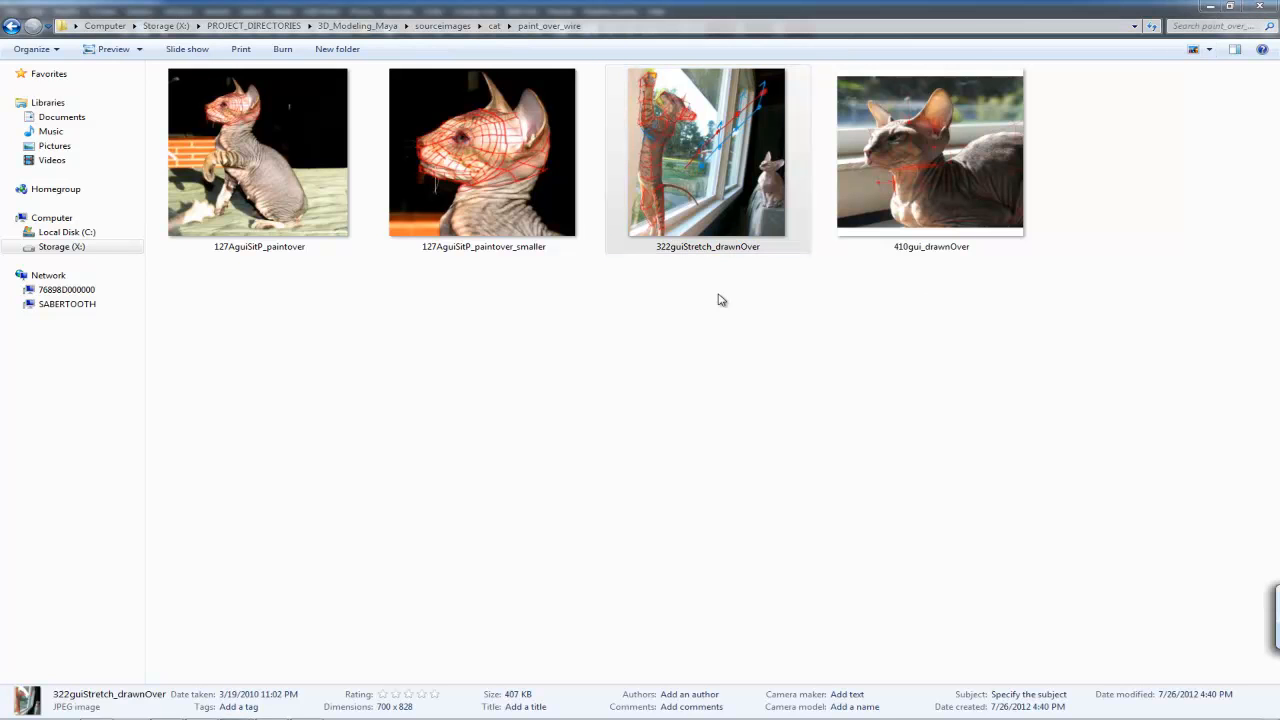
left_click_drag(1279, 150, 827, 95)
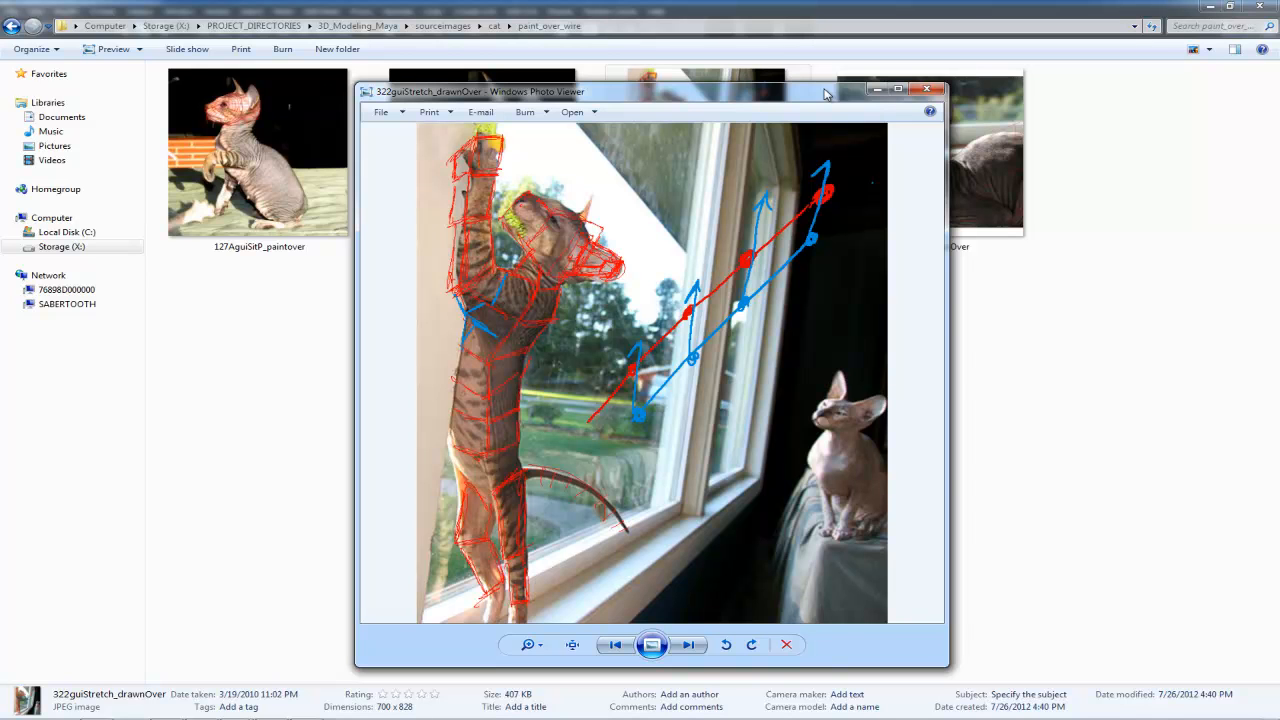
left_click(281, 152)
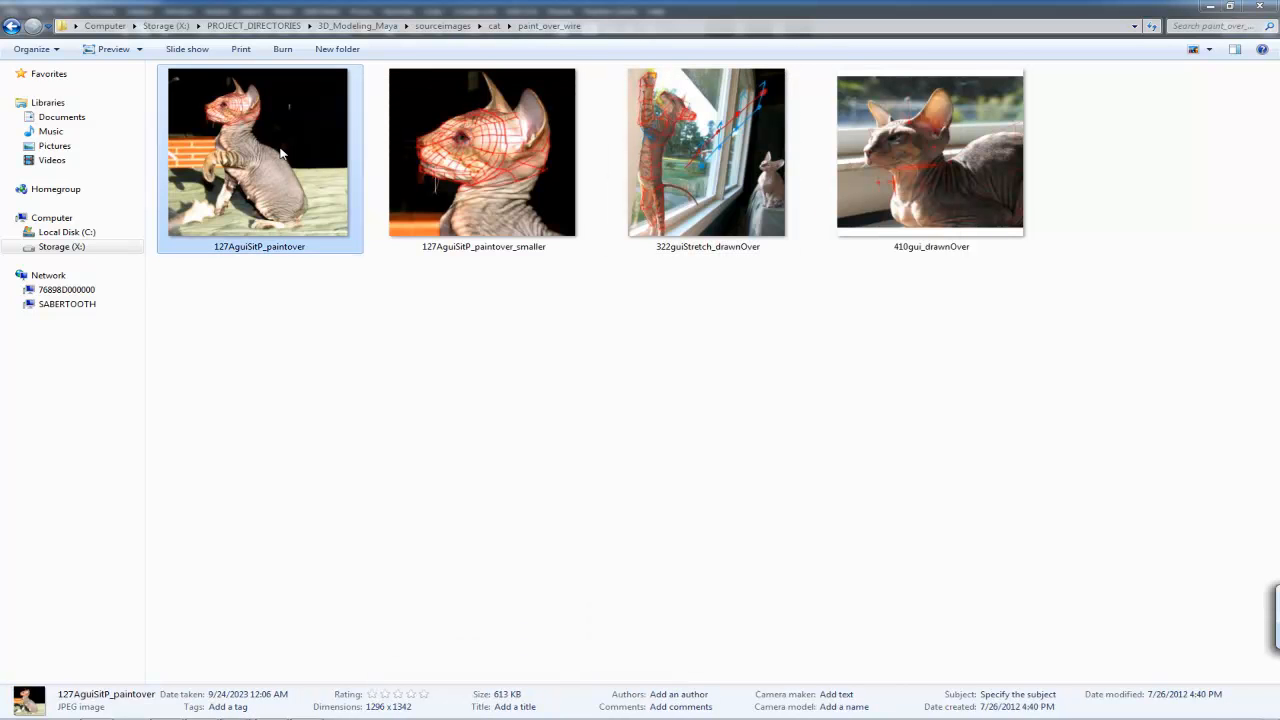
double_click(319, 176)
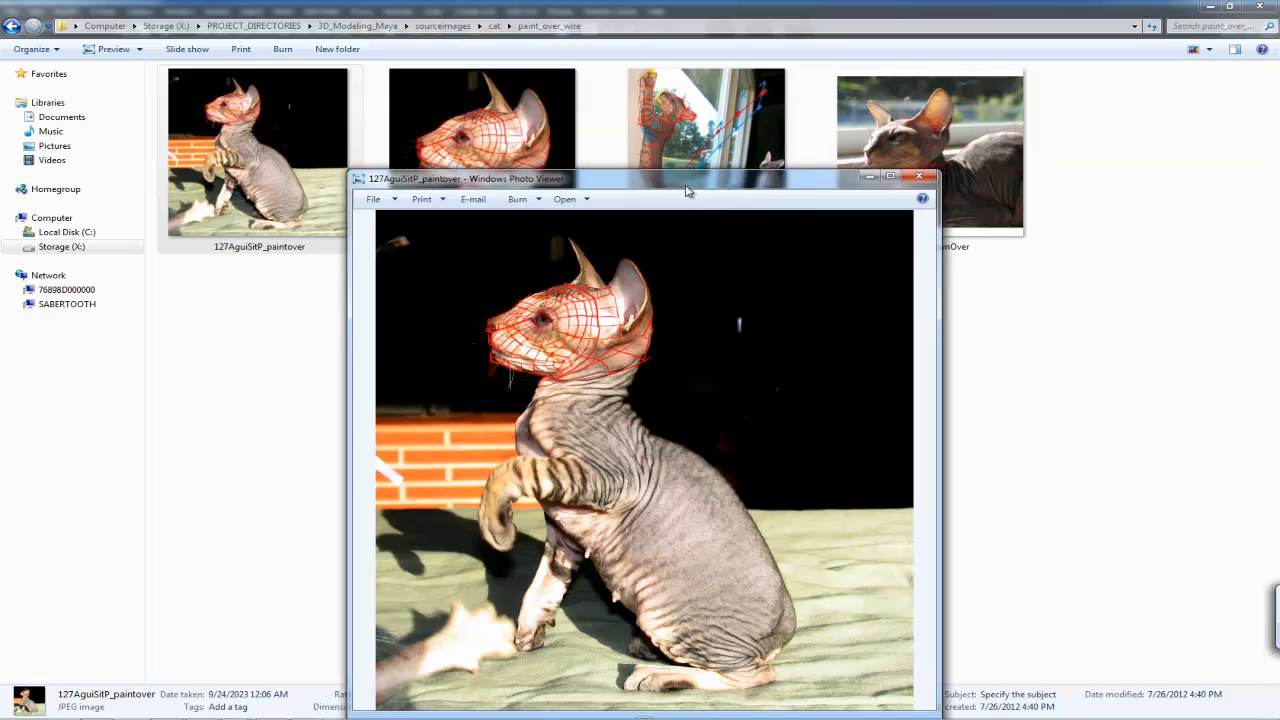
double_click(573, 116)
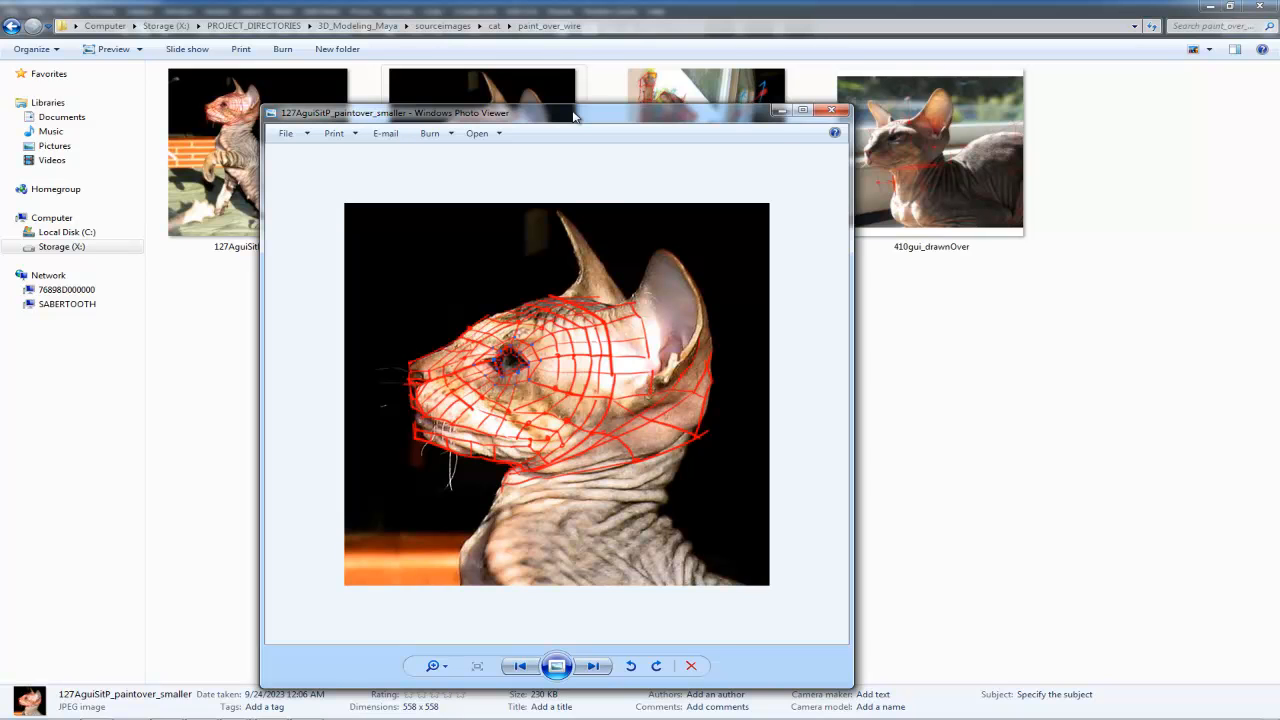
left_click(832, 109)
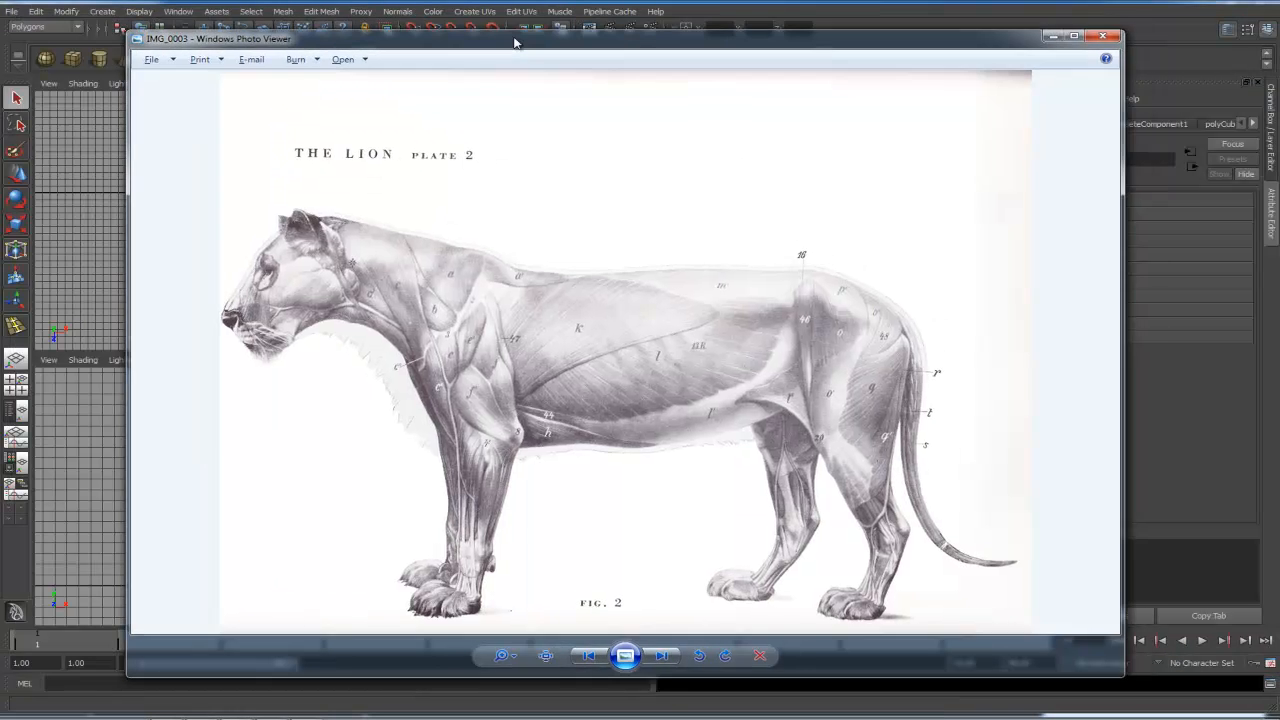
left_click_drag(514, 42, 518, 38)
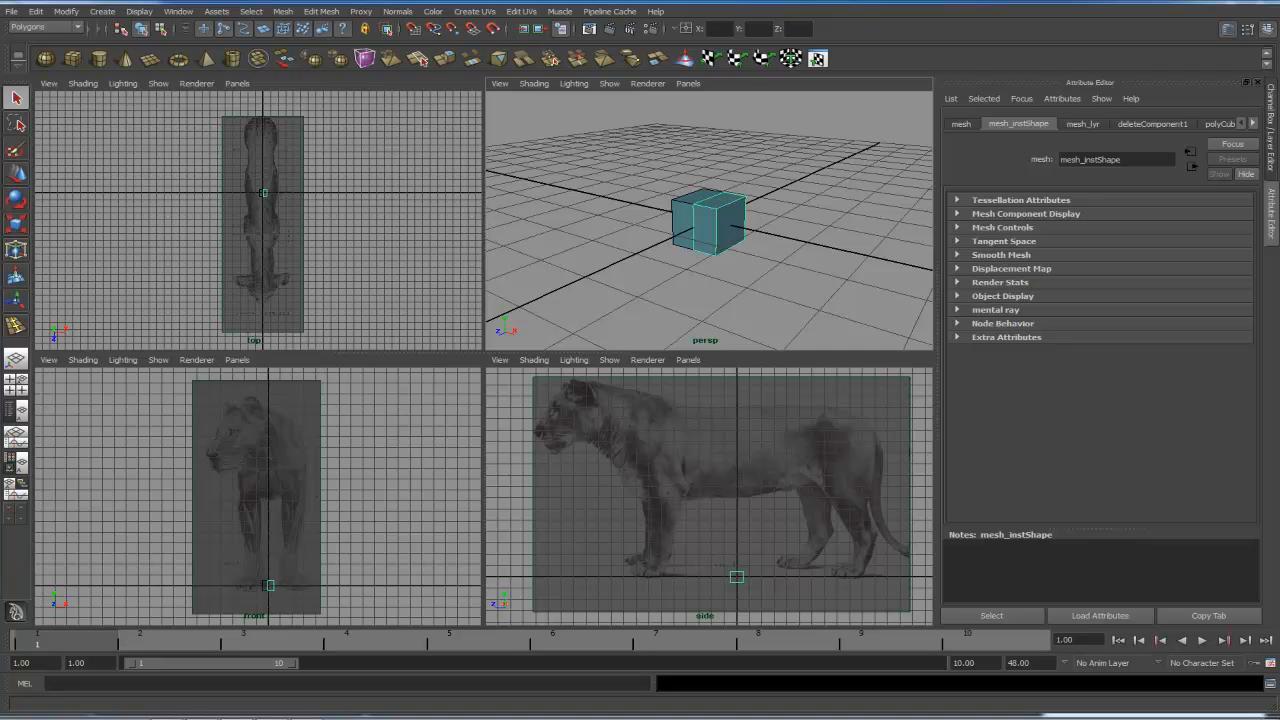
- Select the mesh's vertices and, in the maximized side view, move them to match the lion's torso height
left_click(820, 257)
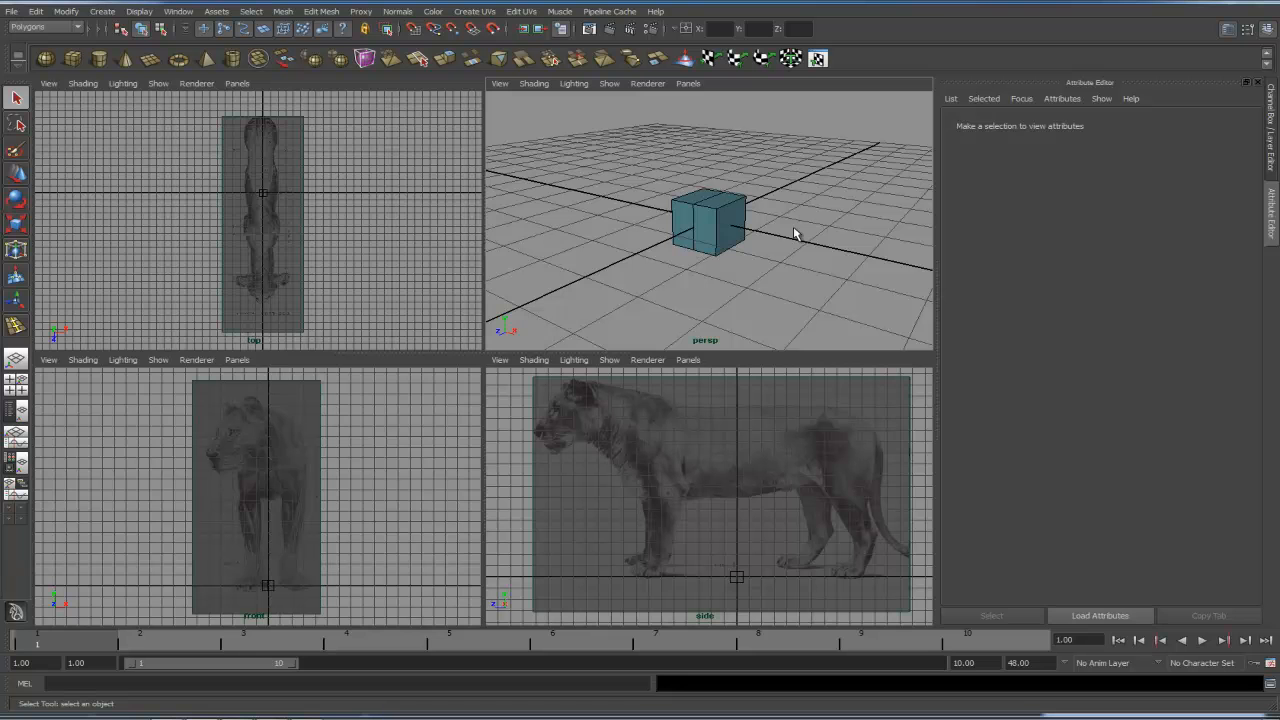
left_click(740, 244)
key("space")
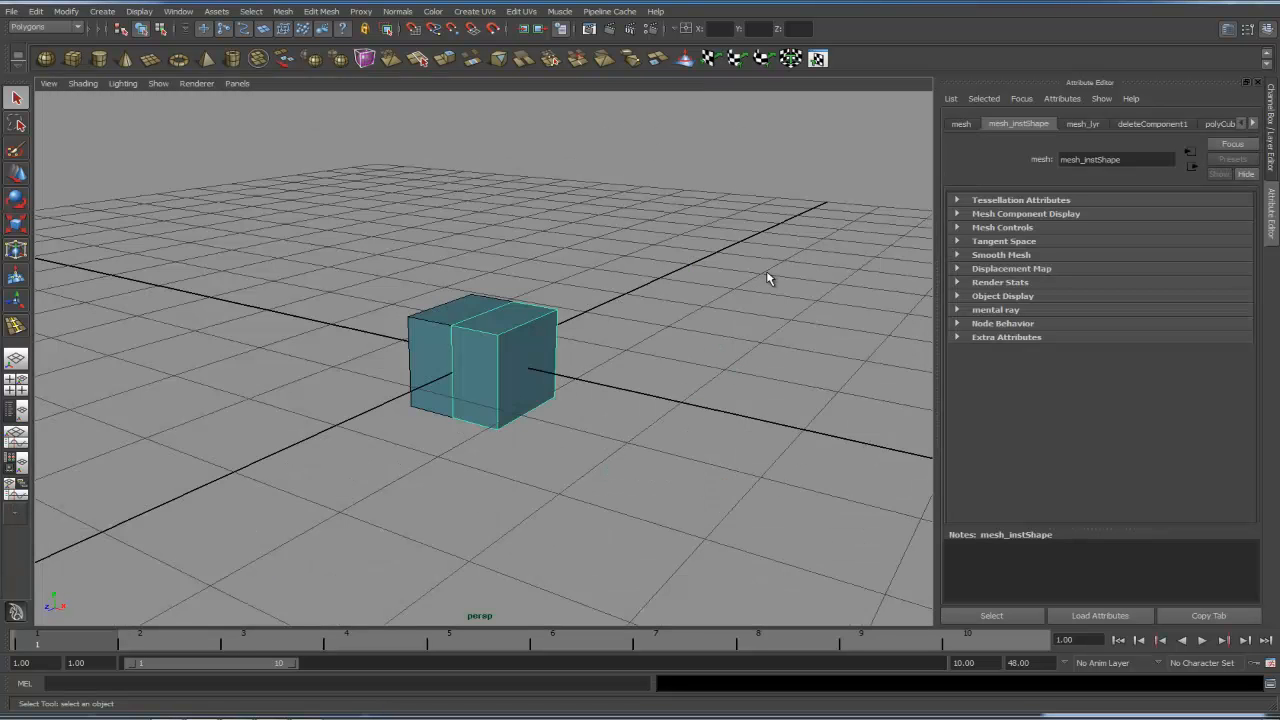
middle_click_drag(626, 396, 706, 398, "alt")
right_click_drag(706, 398, 803, 405, "alt")
middle_click_drag(803, 405, 683, 411, "alt")
right_click_drag(587, 358, 584, 394)
left_click(586, 400)
left_click(702, 364)
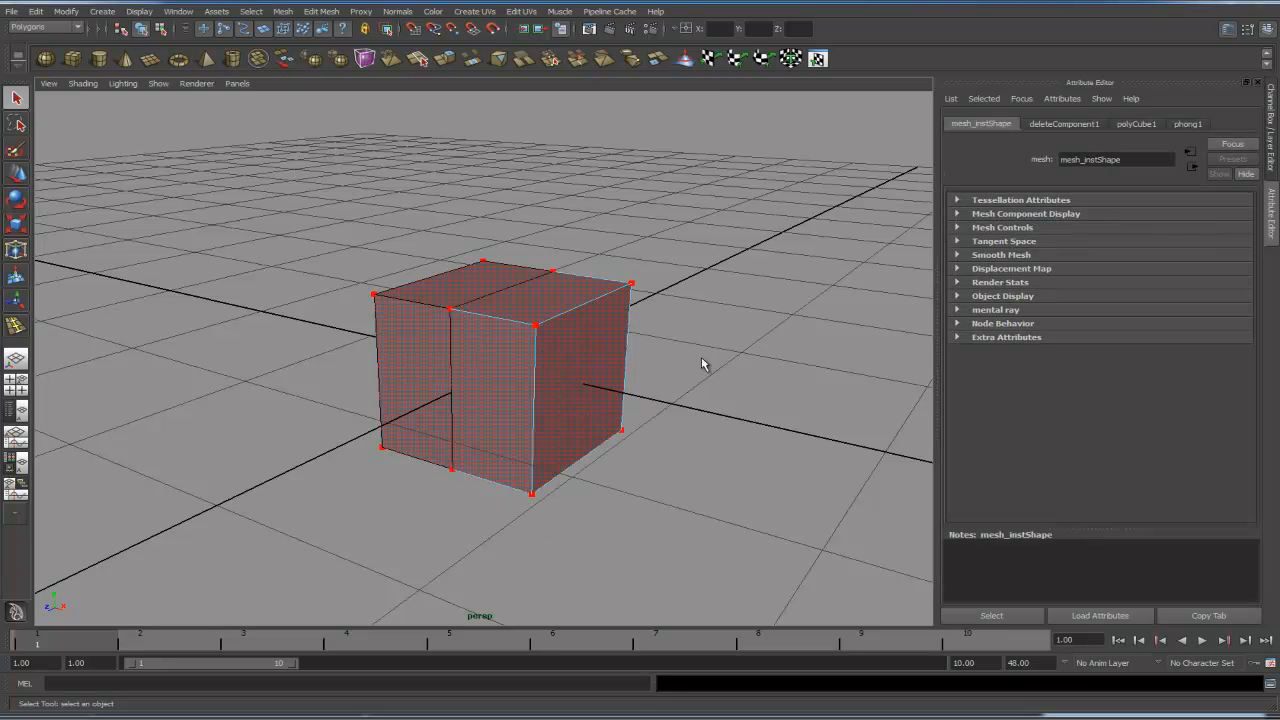
right_click_drag(804, 332, 650, 350, "alt")
right_click_drag(540, 361, 501, 369)
left_click(714, 371)
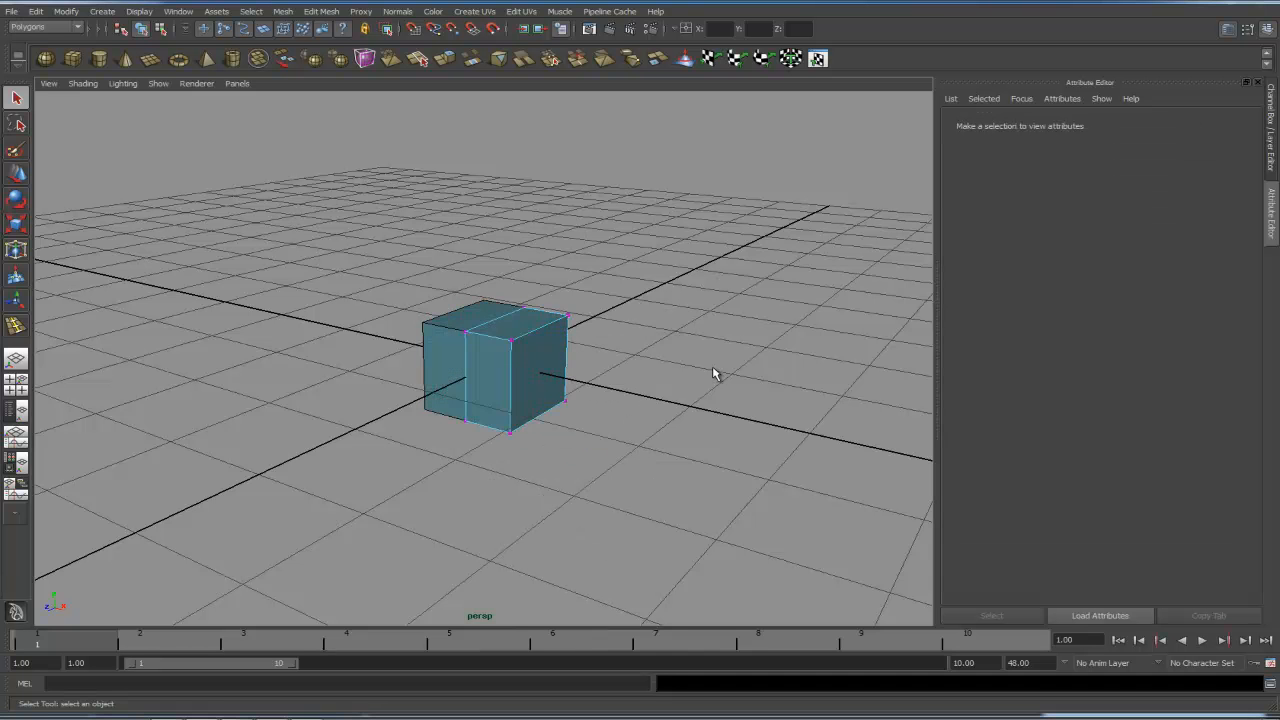
key("space")
key("space")
right_click_drag(800, 464, 649, 394, "alt")
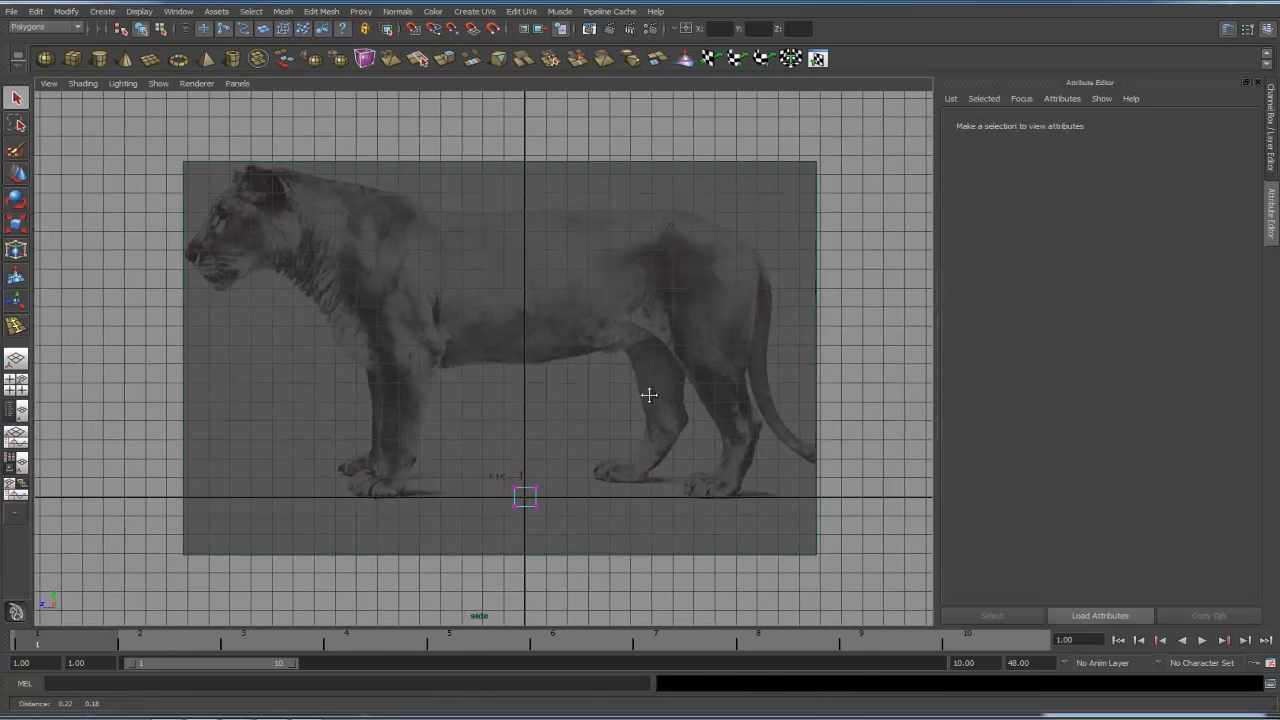
middle_click_drag(649, 394, 673, 414, "alt")
left_click_drag(514, 486, 599, 507)
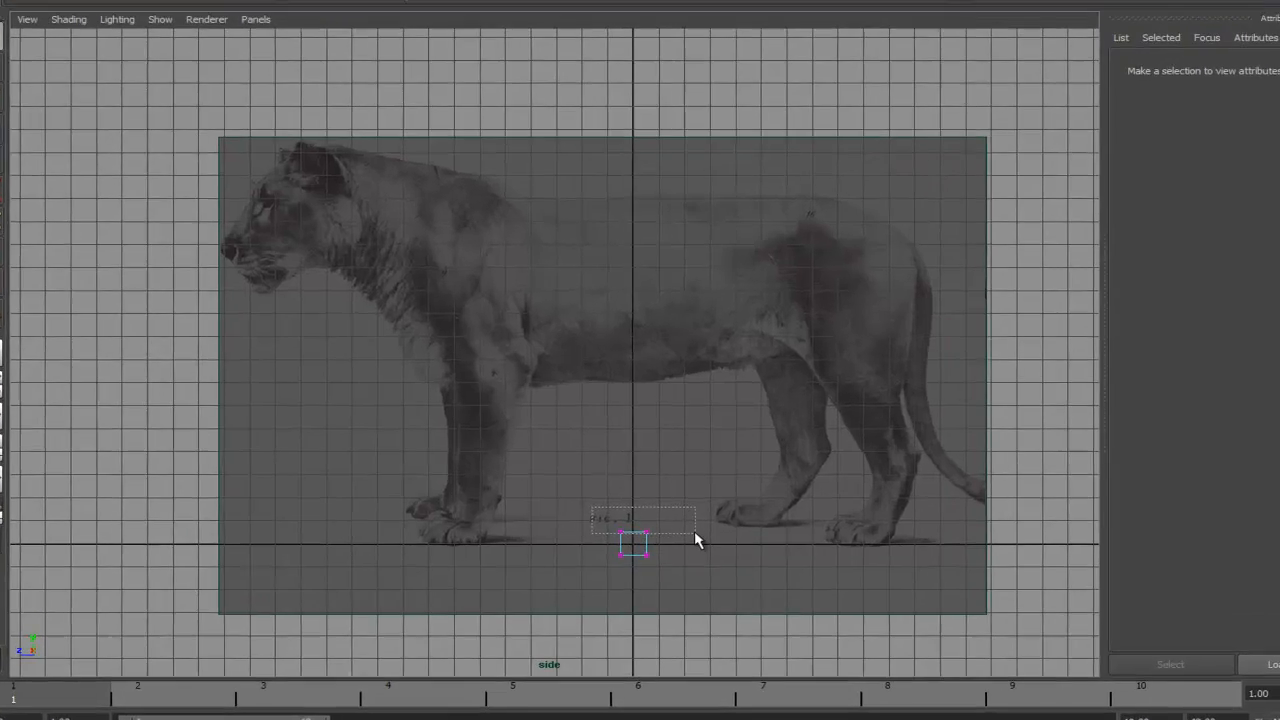
left_click_drag(694, 530, 698, 562)
key("w")
left_click_drag(676, 484, 683, 207)
left_click_drag(606, 235, 750, 265)
left_click_drag(673, 196, 671, 123)
left_click_drag(635, 305, 674, 310)
left_click_drag(680, 177, 765, 400)
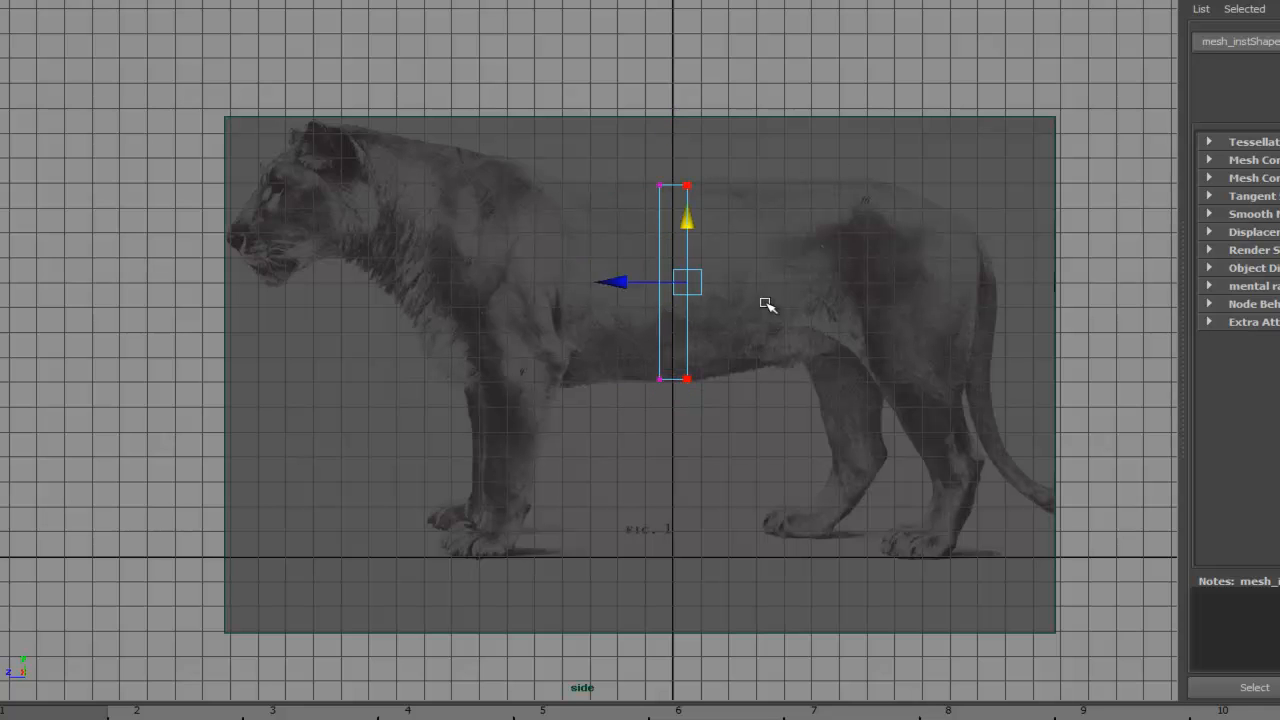
- Stretch the mesh along the body, moving rear vertices to the hindquarters and front vertices to the shoulders
left_click_drag(612, 282, 915, 283)
left_click_drag(605, 148, 700, 400)
left_click_drag(577, 281, 368, 261)
left_click_drag(392, 104, 464, 198)
left_click_drag(446, 185, 510, 173)
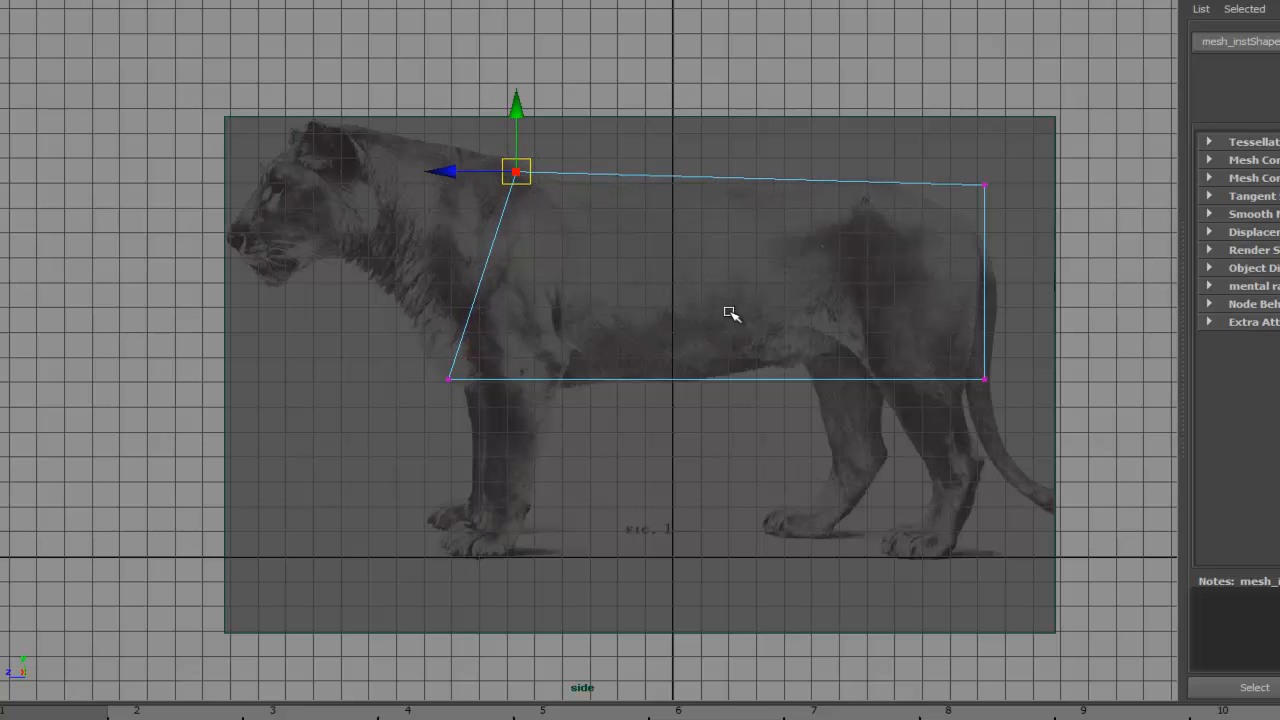
- In the front view, move the mesh's outer side vertices outward to match the lion's body width
key("space")
key("space")
right_click_drag(640, 314, 950, 380, "alt")
left_click_drag(757, 529, 632, 32)
left_click_drag(738, 318, 858, 318)
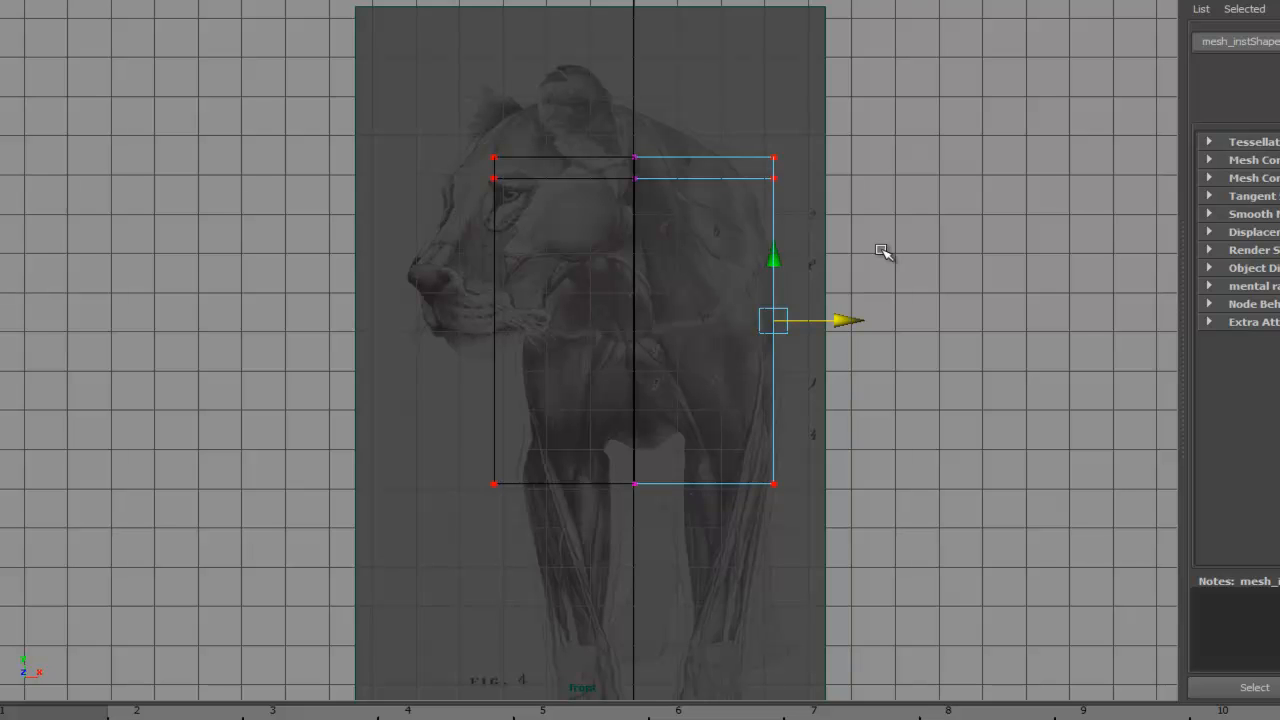
left_click(773, 321)
key("space")
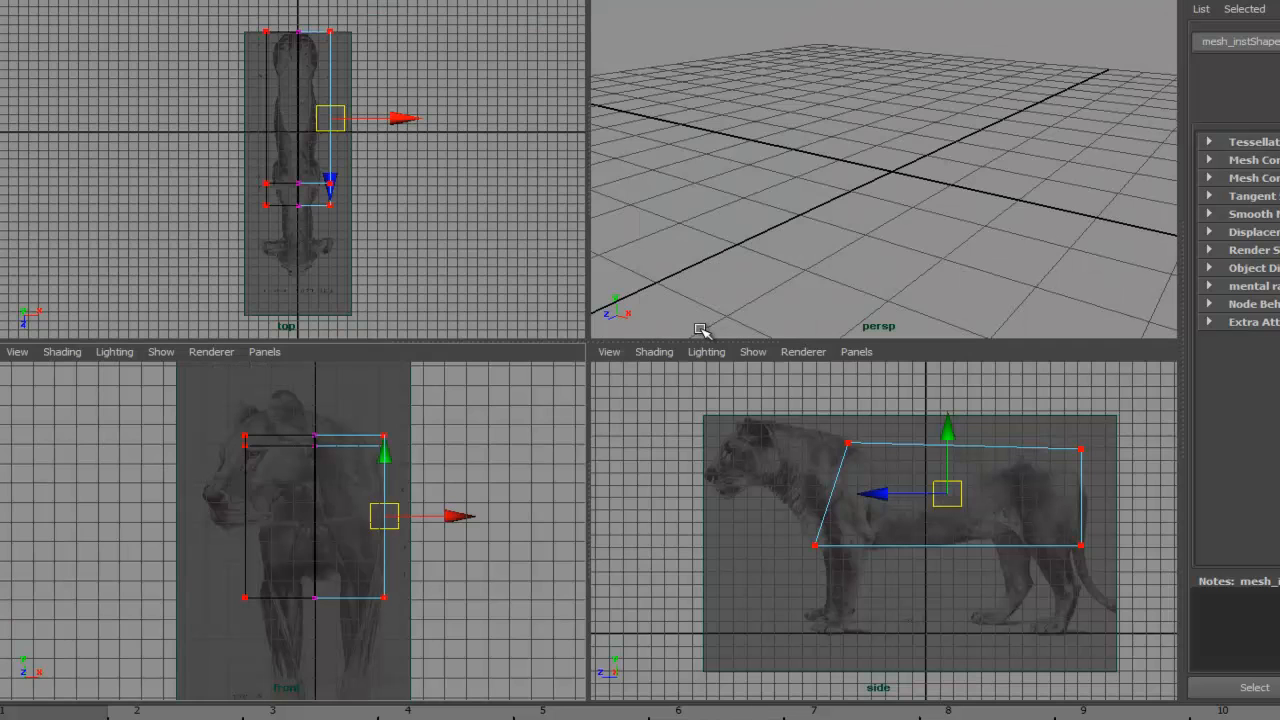
key("space")
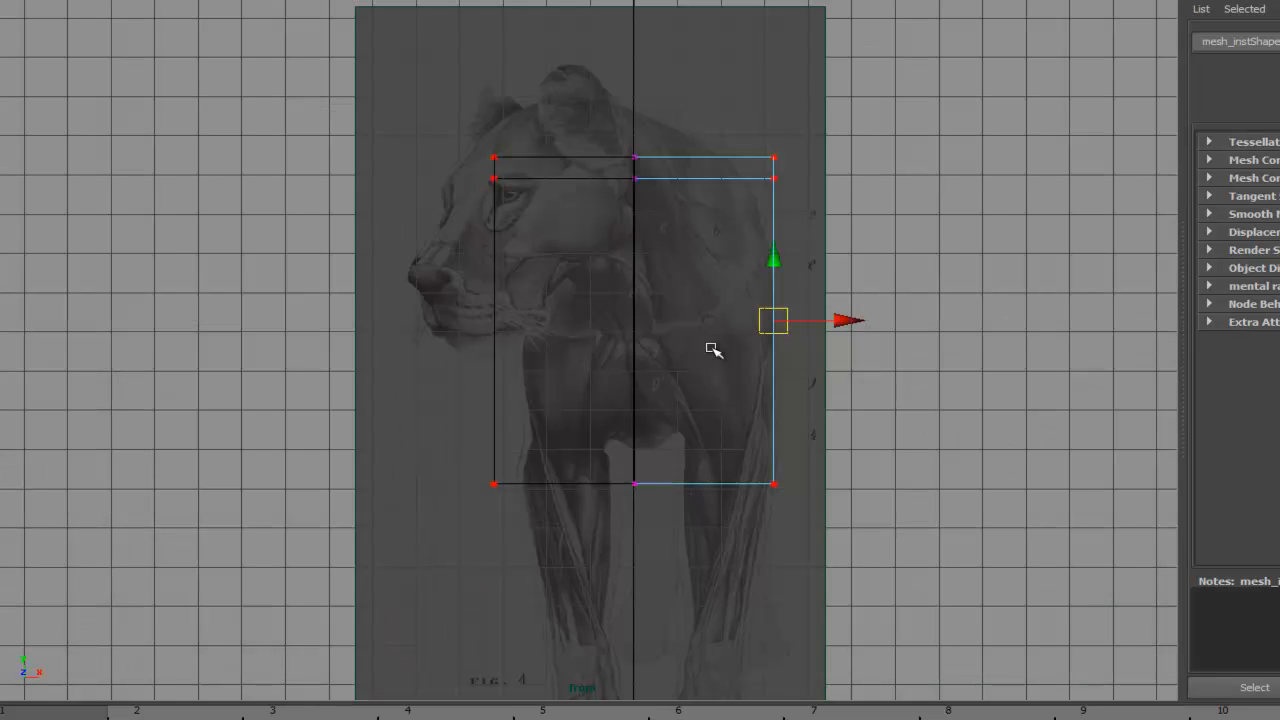
middle_click_drag(666, 386, 669, 306, "alt")
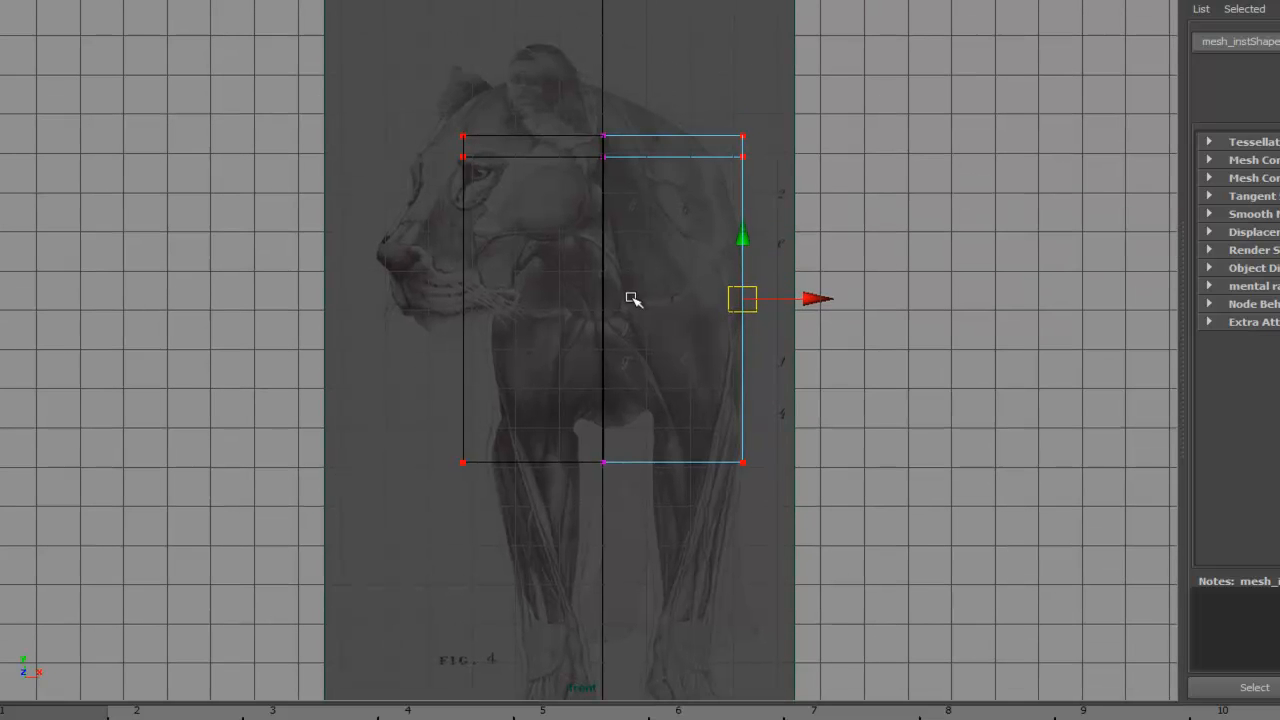
key("space")
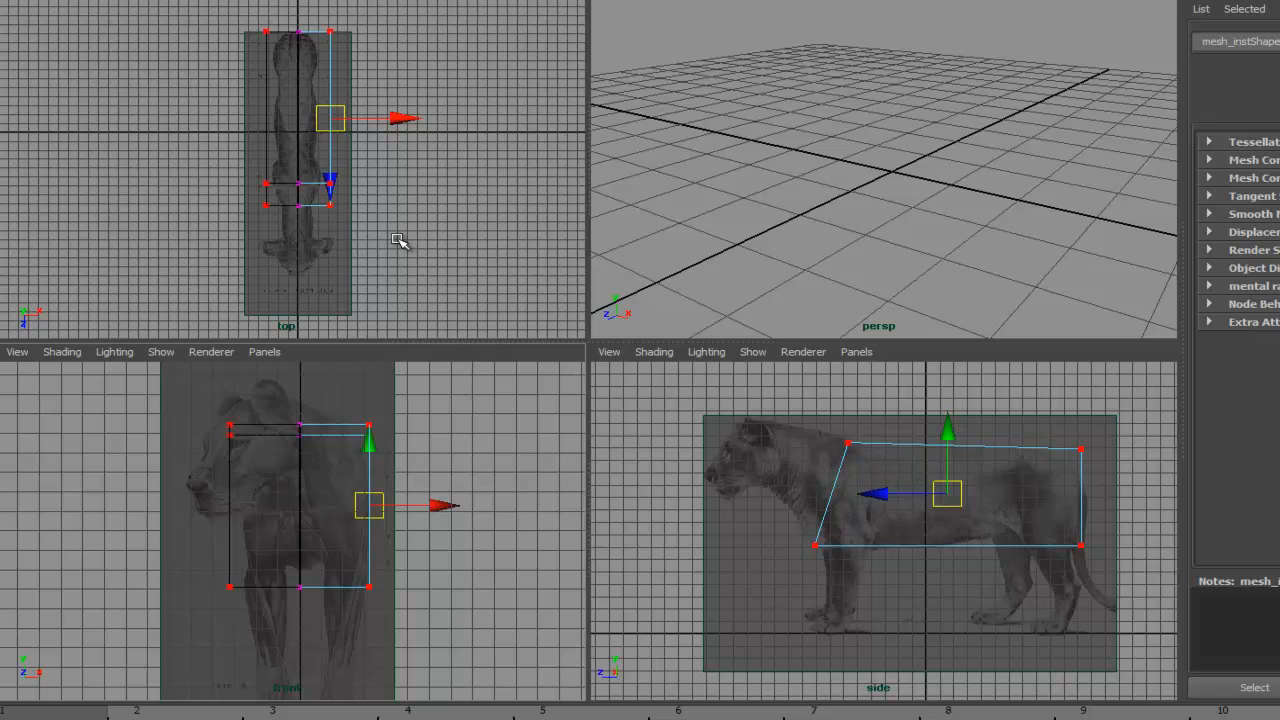
key("space")
- Nudge the mesh's outer side vertices slightly inward in the top view, then deselect
scroll(537, 243, "up", 5)
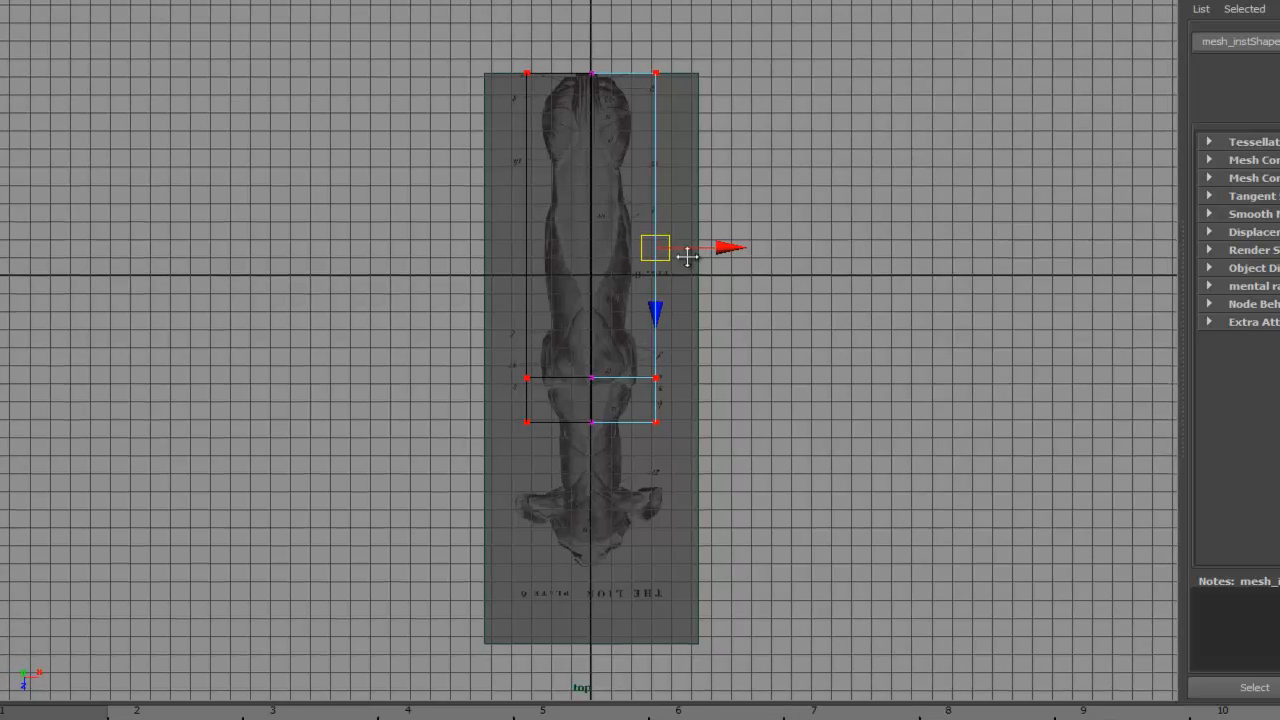
mouse_move(801, 215)
left_mouse_down()
mouse_move(763, 211)
mouse_move(820, 214)
mouse_move(760, 213)
mouse_move(789, 211)
left_mouse_up()
key("w")
scroll(740, 245, "down", 3)
key("space")
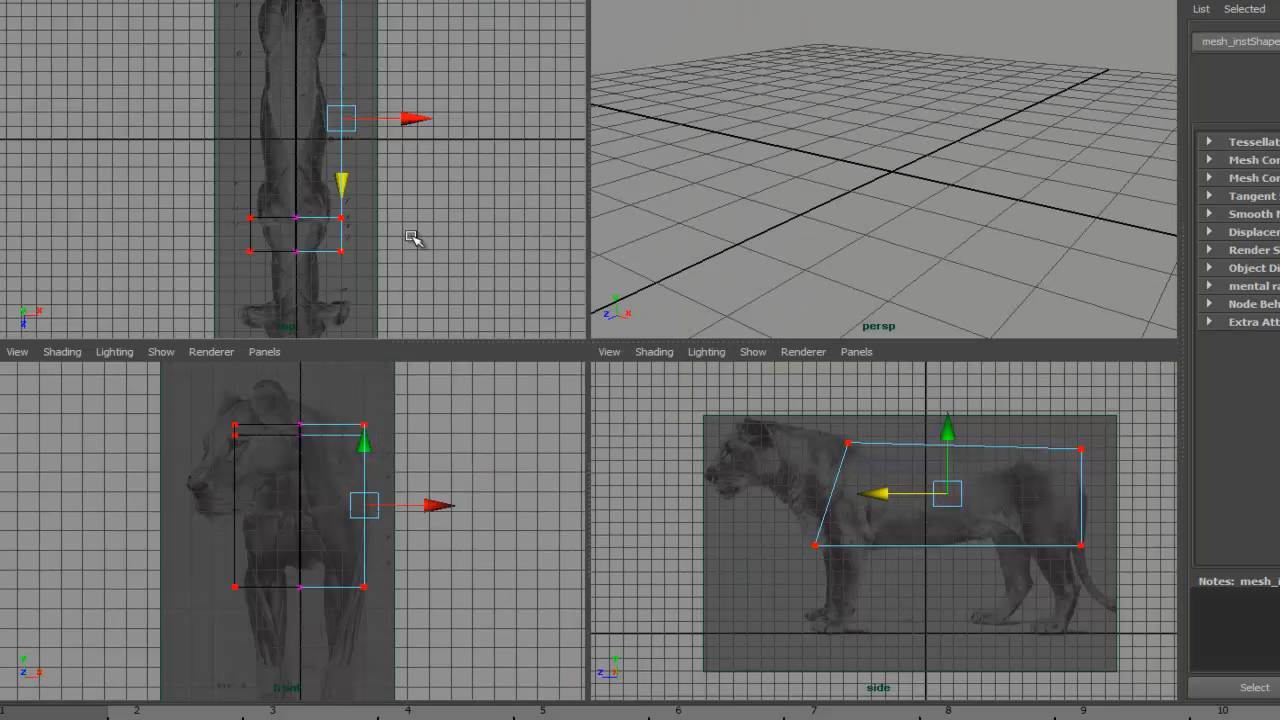
scroll(414, 237, "down", 2)
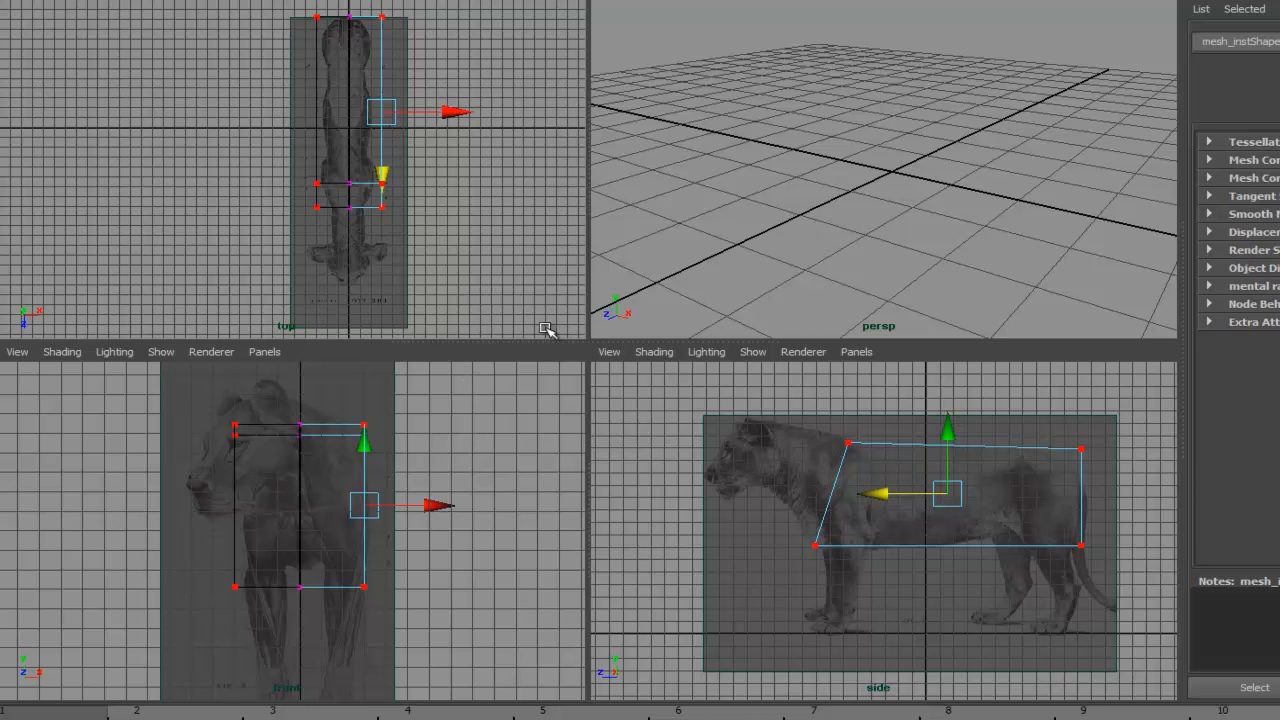
left_click(706, 514)
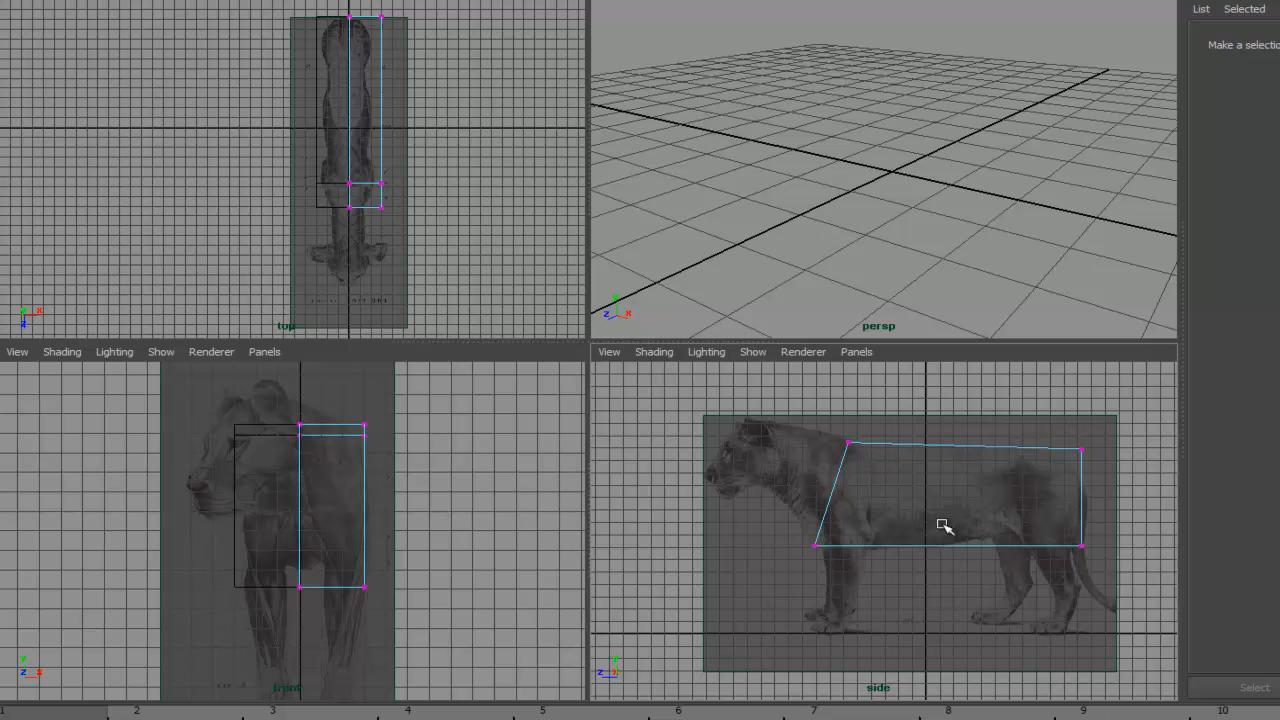
- Open the Insert Edge Loop Tool settings and insert three vertical edge loops across the torso in side view
key("space")
middle_click_drag(660, 320, 674, 377, "alt")
scroll(674, 377, "up", 2)
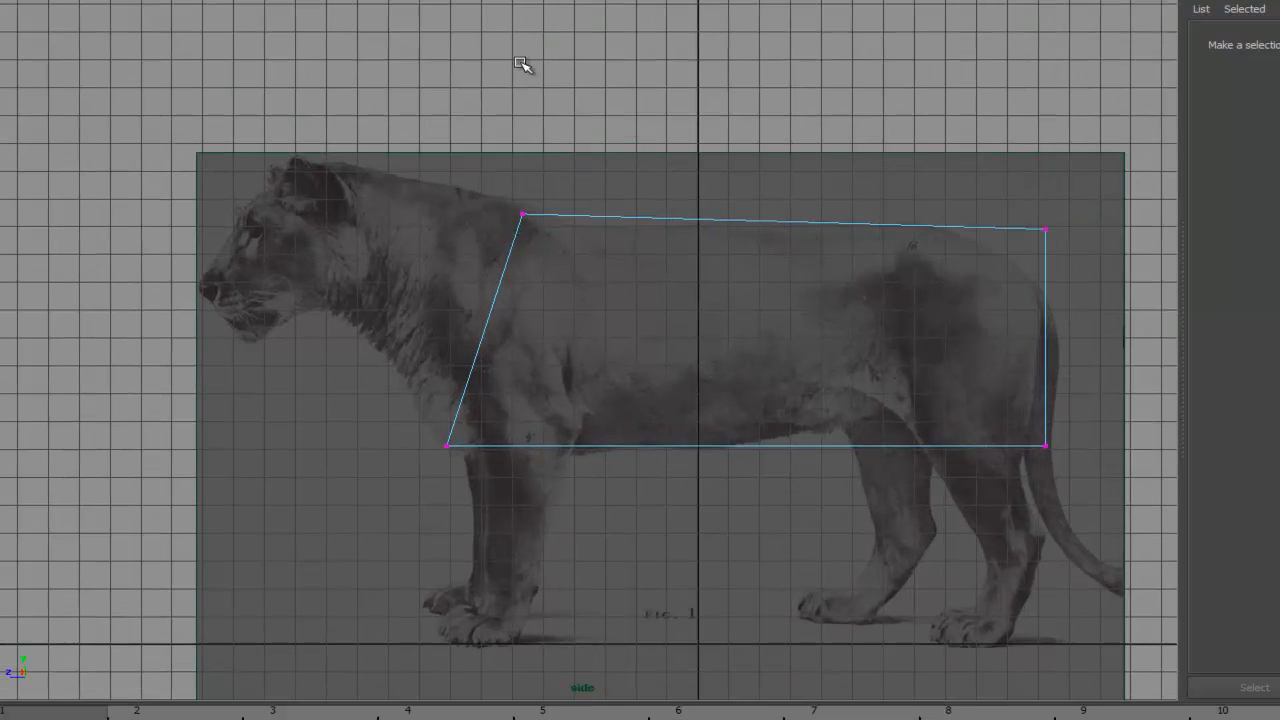
left_click(374, 0)
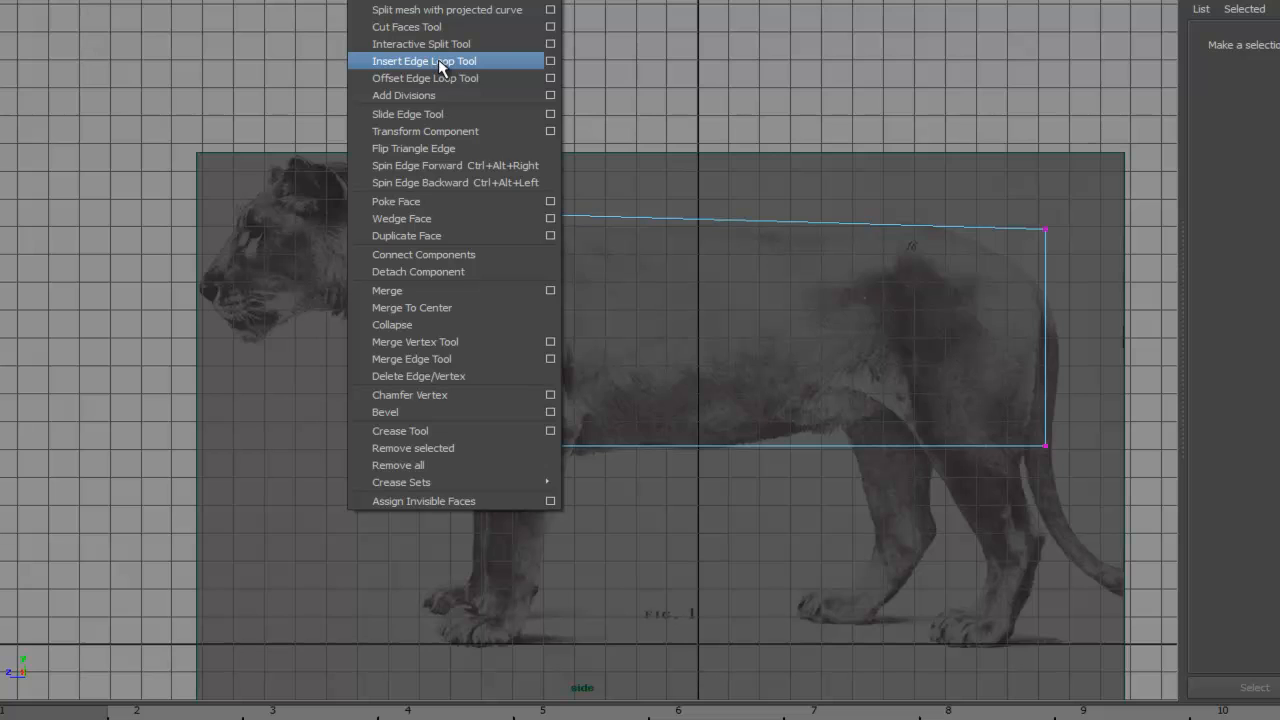
left_click(550, 62)
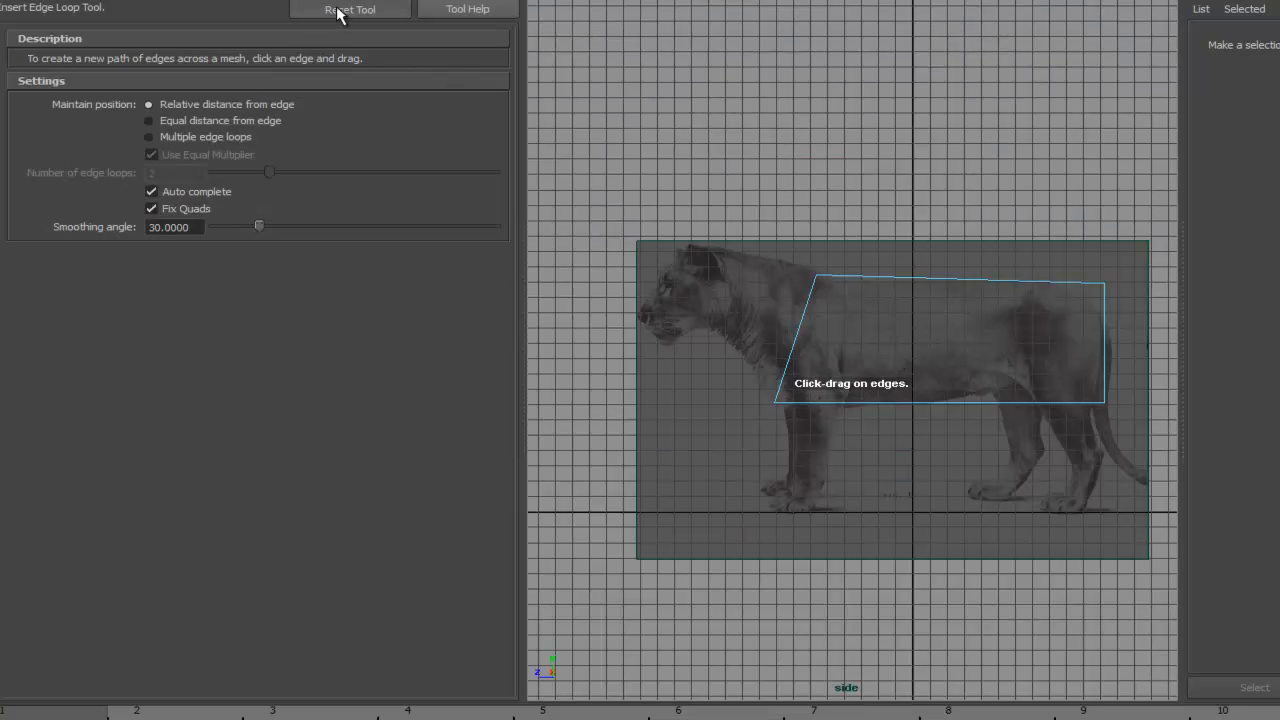
left_click(513, 0)
middle_click_drag(643, 307, 571, 334, "alt")
right_click_drag(571, 334, 669, 287, "alt")
middle_click_drag(669, 287, 728, 258, "alt")
left_click_drag(589, 200, 617, 195)
left_click_drag(786, 199, 786, 199)
left_click_drag(951, 207, 946, 205)
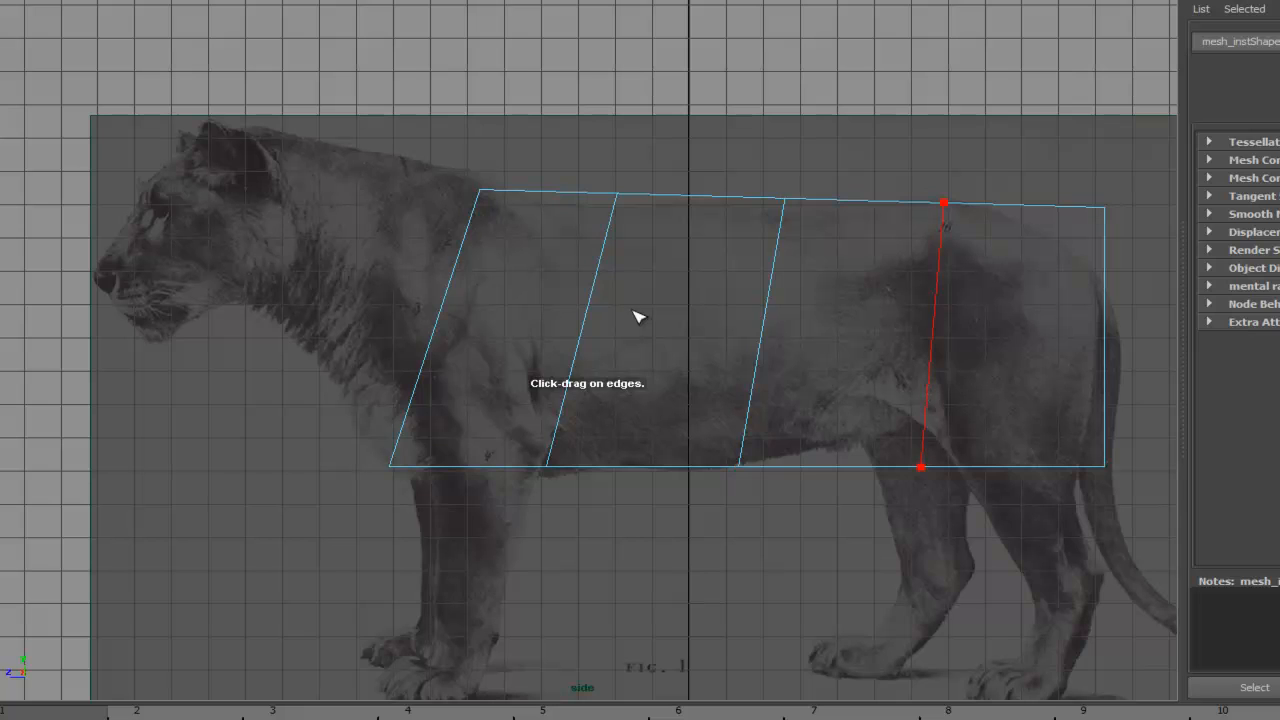
- Insert two horizontal edge loops along the torso's side and switch the view to shaded display
left_click_drag(421, 373, 410, 421)
left_click_drag(447, 311, 439, 314)
middle_click_drag(744, 415, 722, 367, "alt")
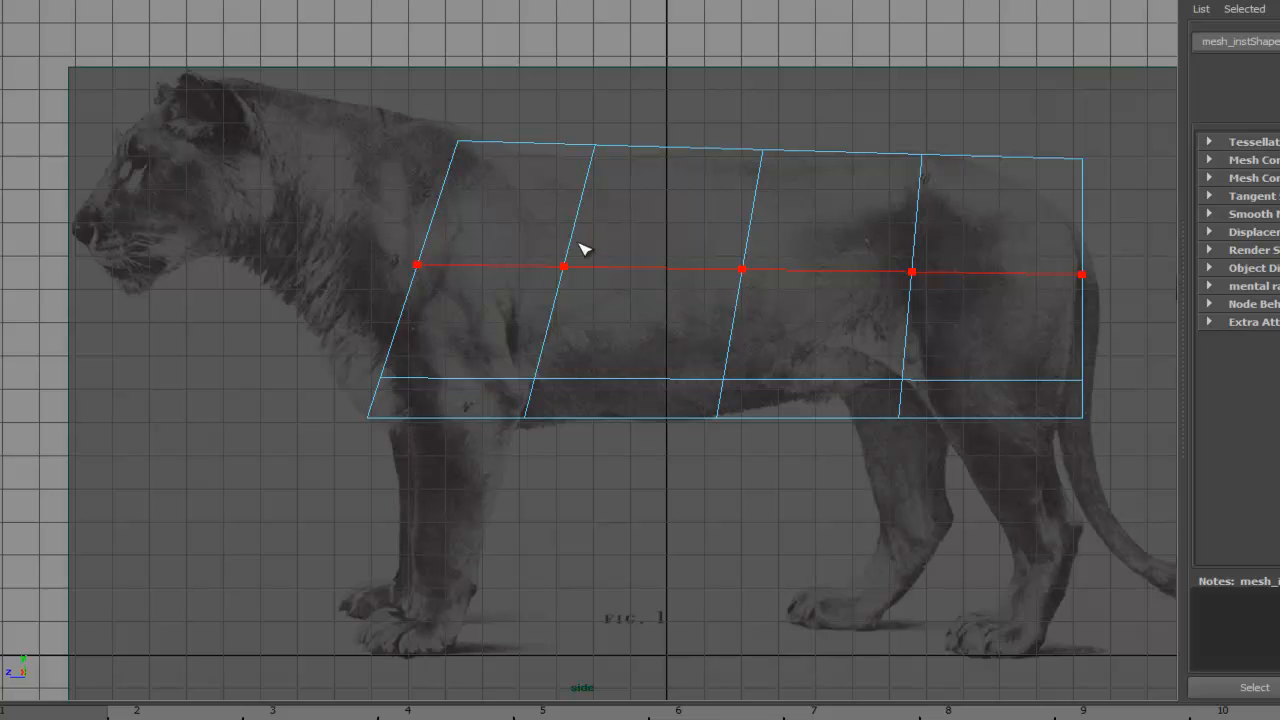
left_click(503, 262)
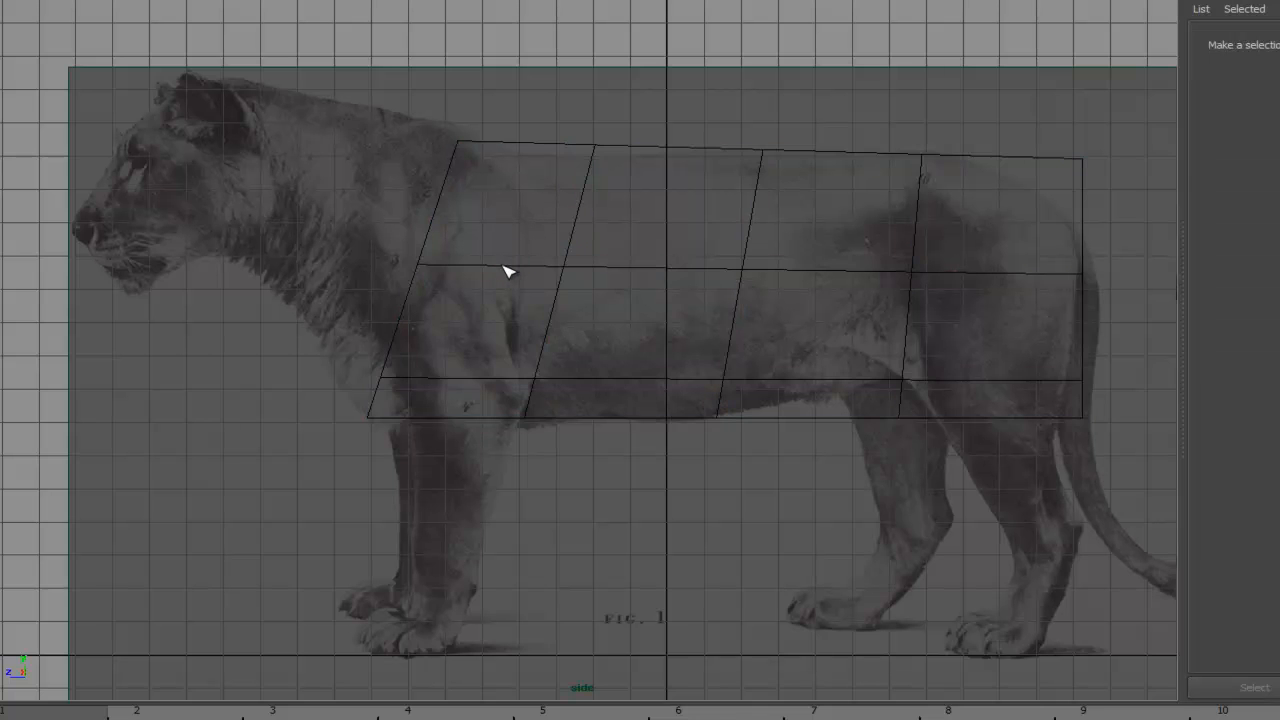
key("5")
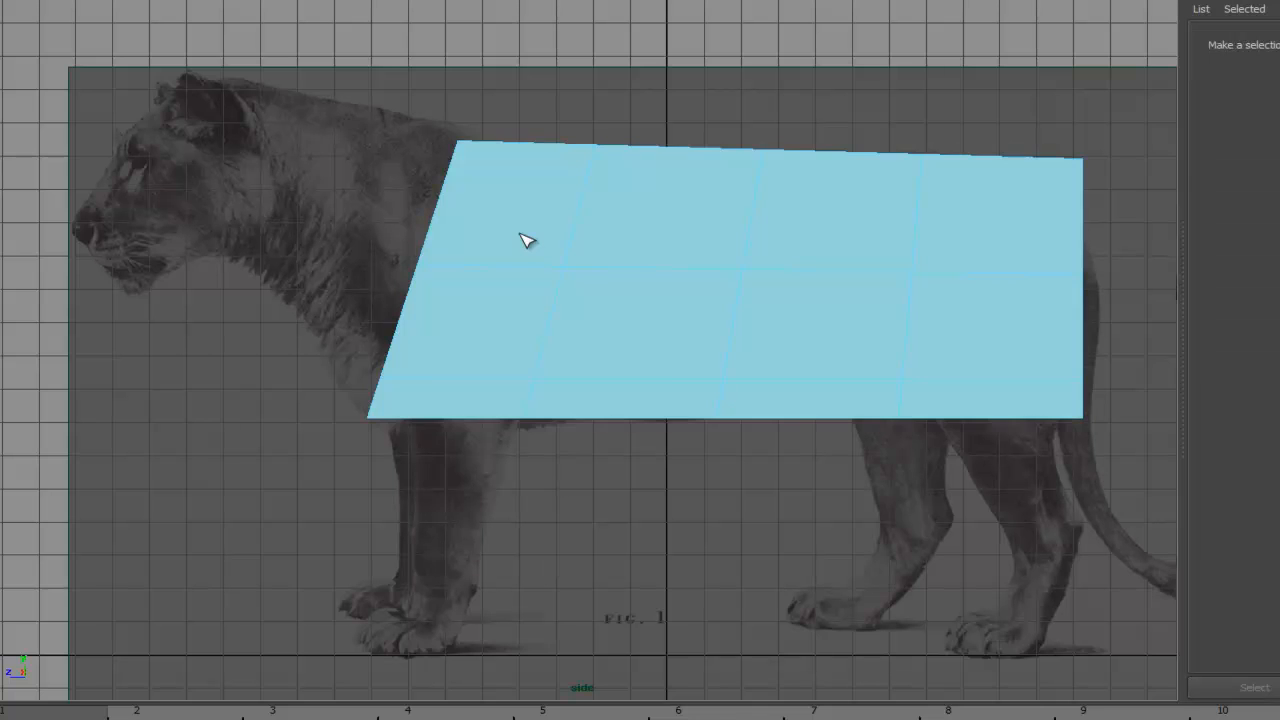
left_click_drag(528, 243, 523, 317)
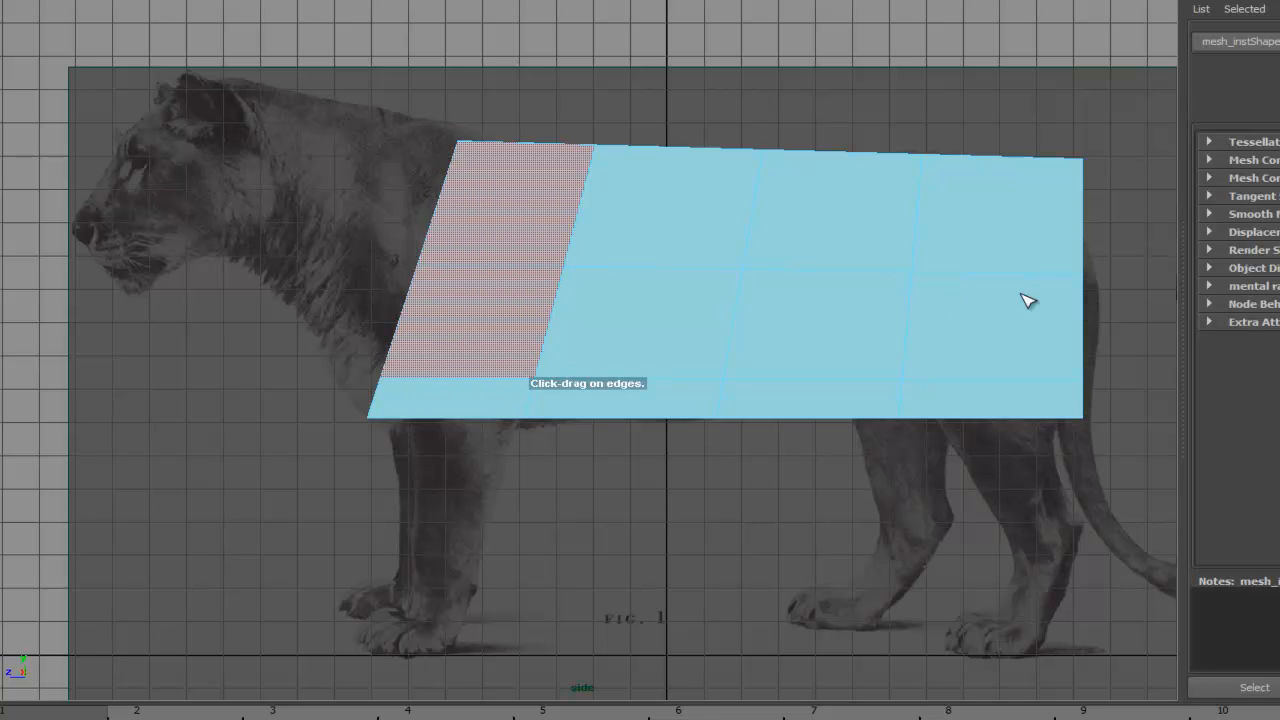
- Select the rear column of torso faces in side view, then clear the selection
left_click_drag(1018, 245, 1006, 333, "shift")
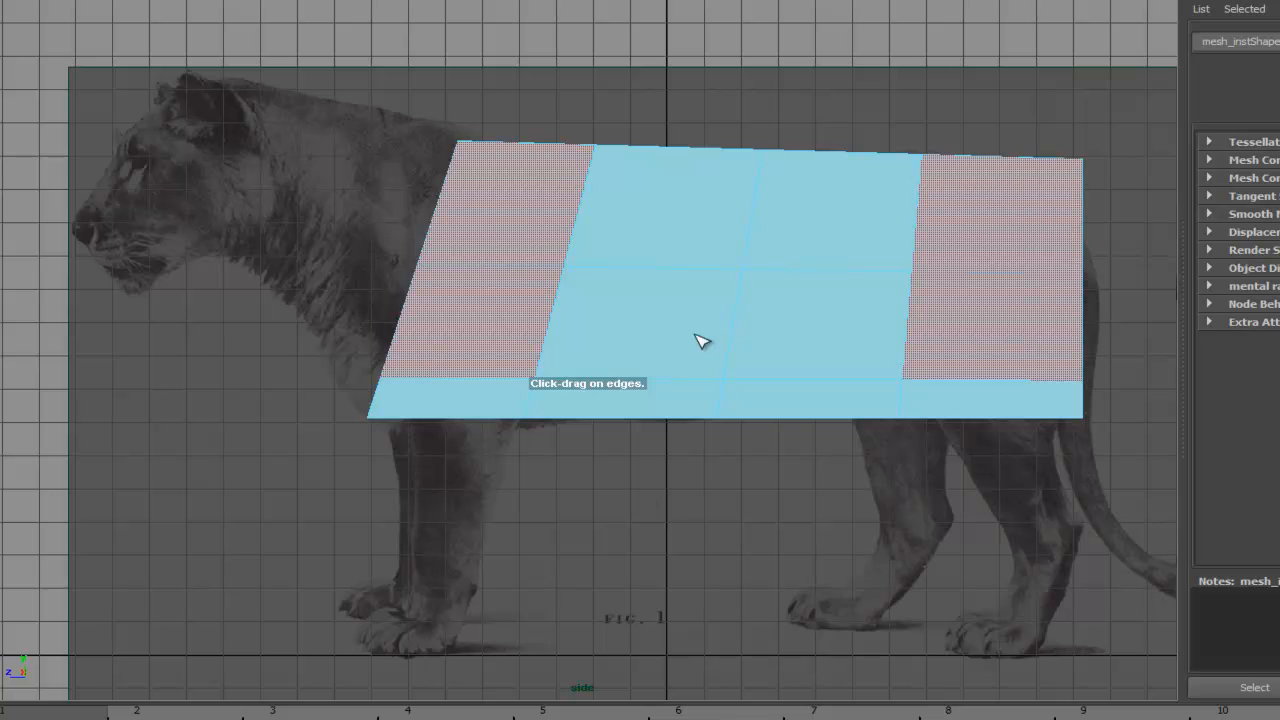
left_click(700, 589)
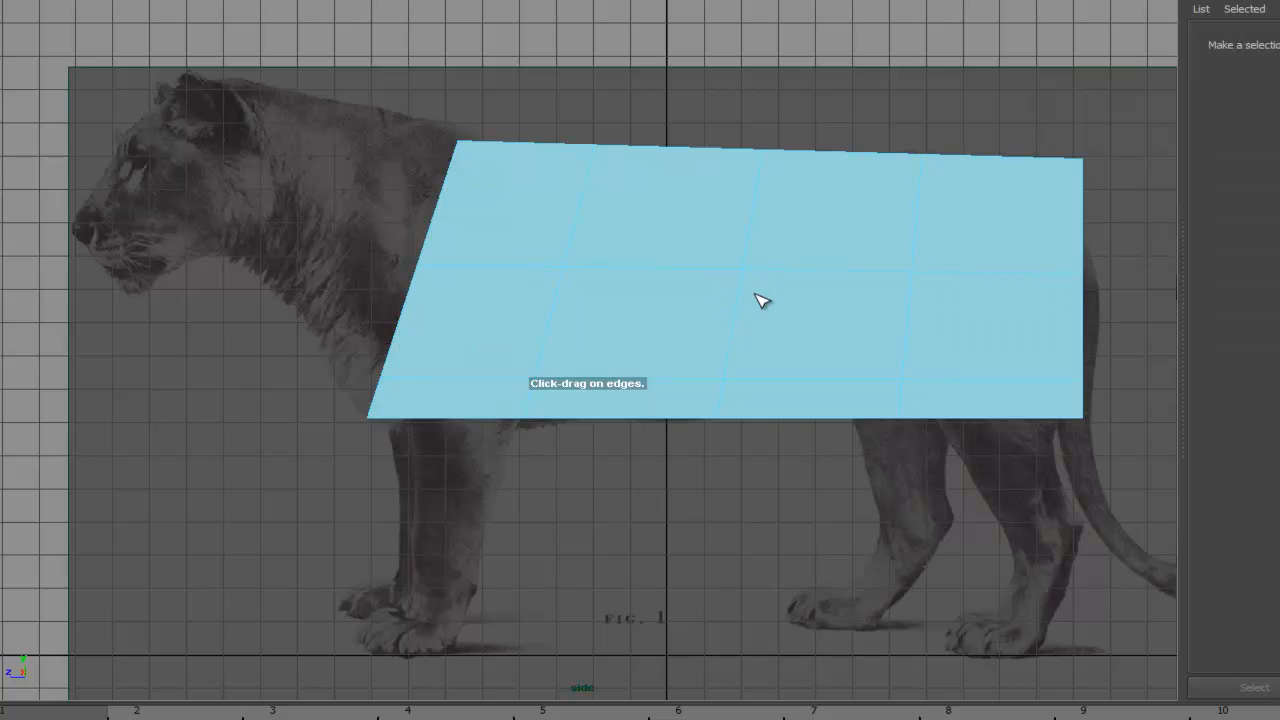
- Switch to the perspective view and adjust the colour of the mesh's phong1 material
key("q")
key("space")
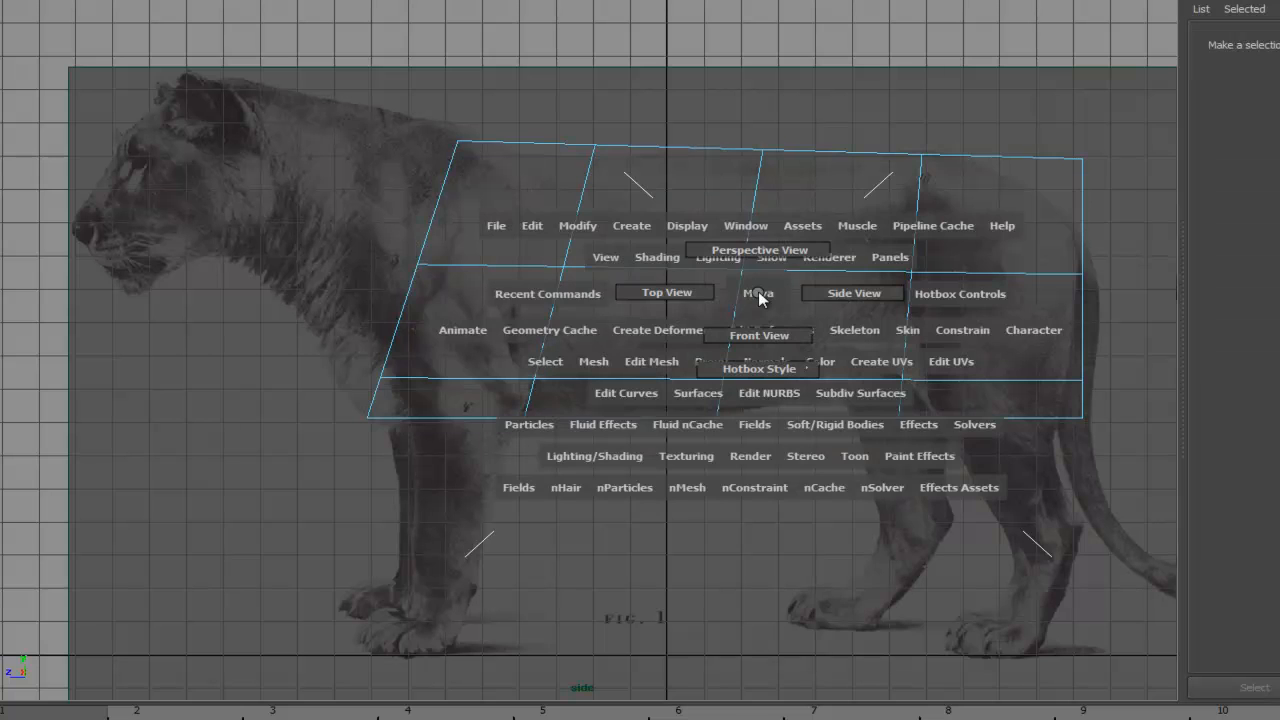
mouse_move(758, 296)
left_mouse_down()
mouse_move(760, 336)
mouse_move(770, 284)
left_mouse_up()
key("space")
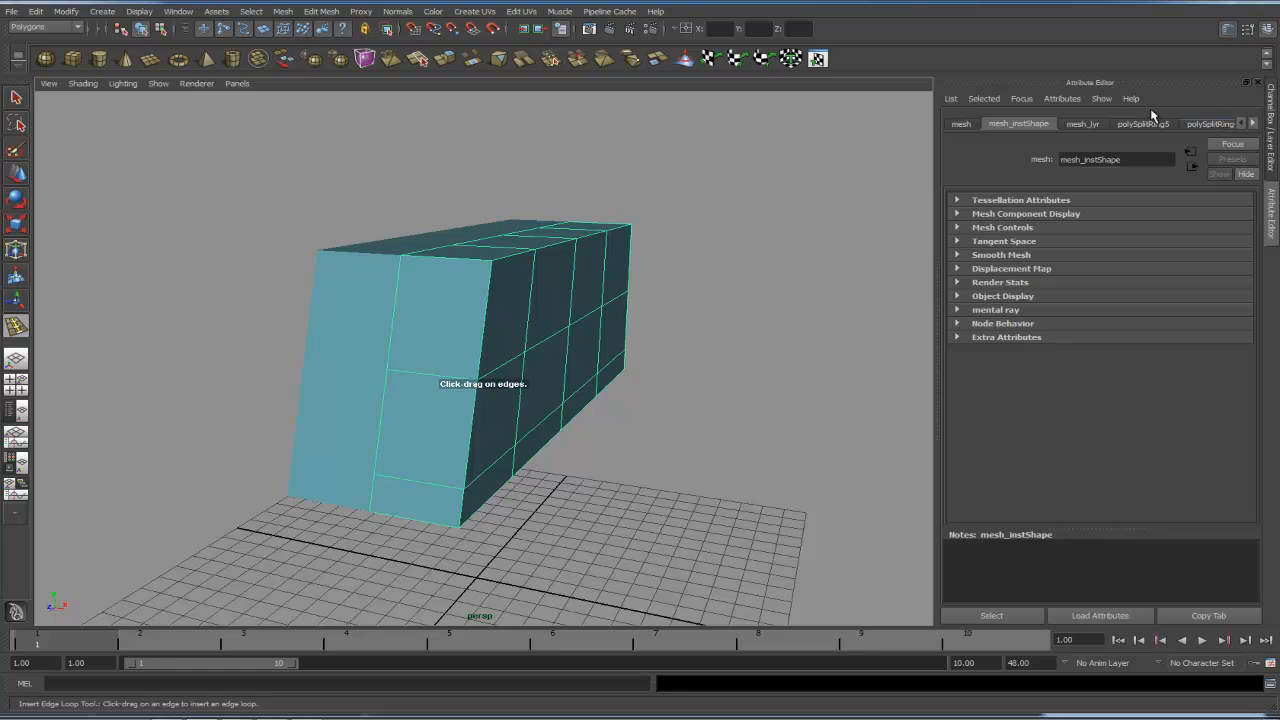
right_click_drag(619, 287, 640, 465)
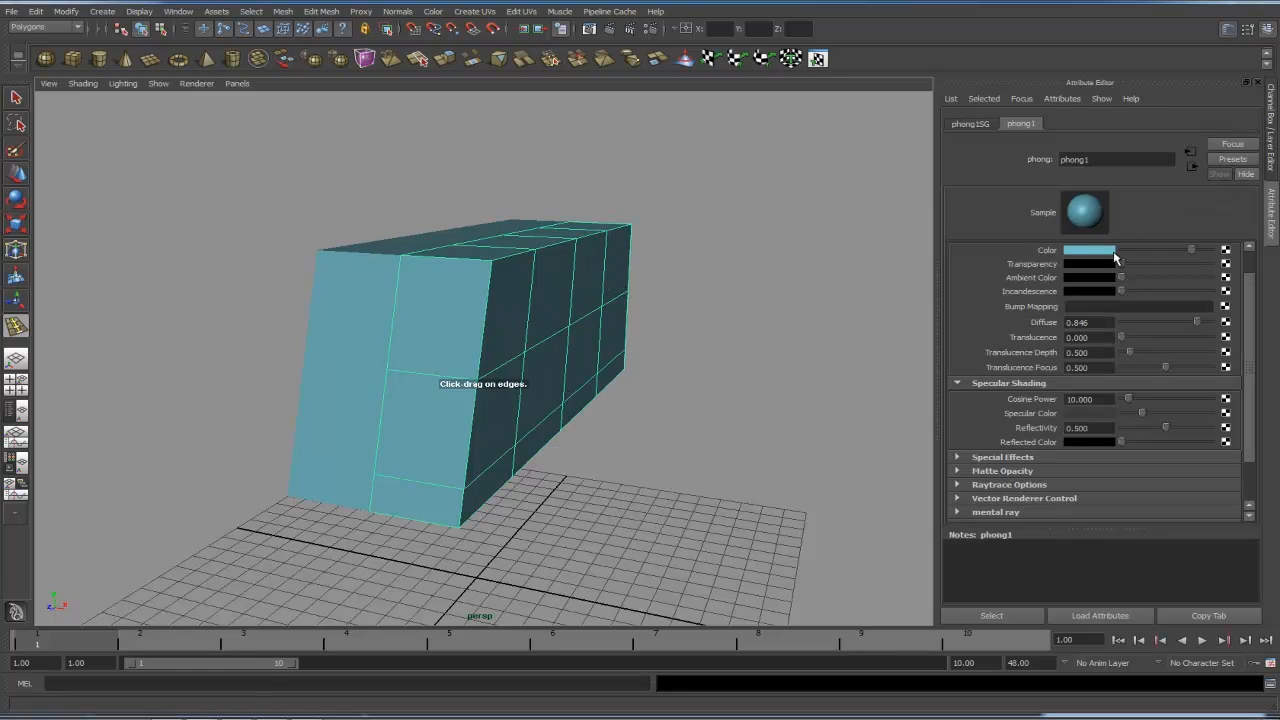
left_click(1110, 251)
left_click_drag(1137, 306, 1114, 306)
left_click(613, 320)
left_click_drag(602, 321, 801, 229)
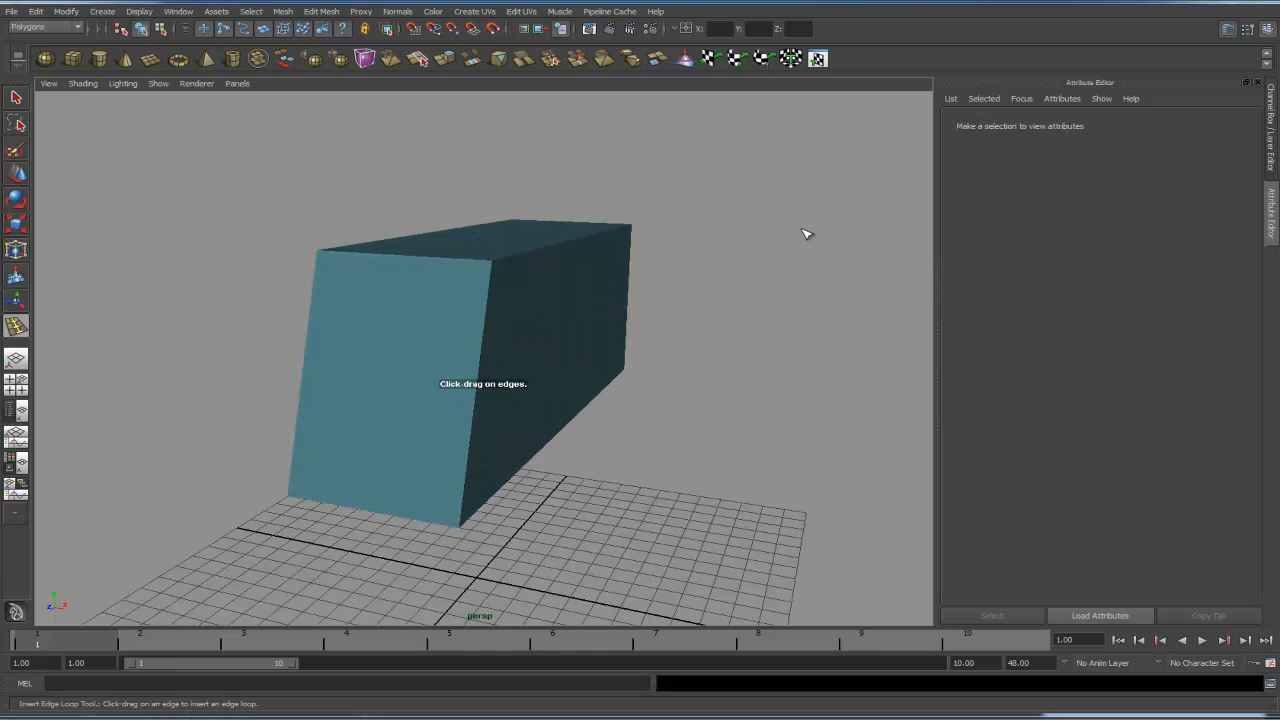
- Insert two vertical edge loops near the front end of the torso with the Insert Edge Loop Tool
key("q")
left_click(632, 339)
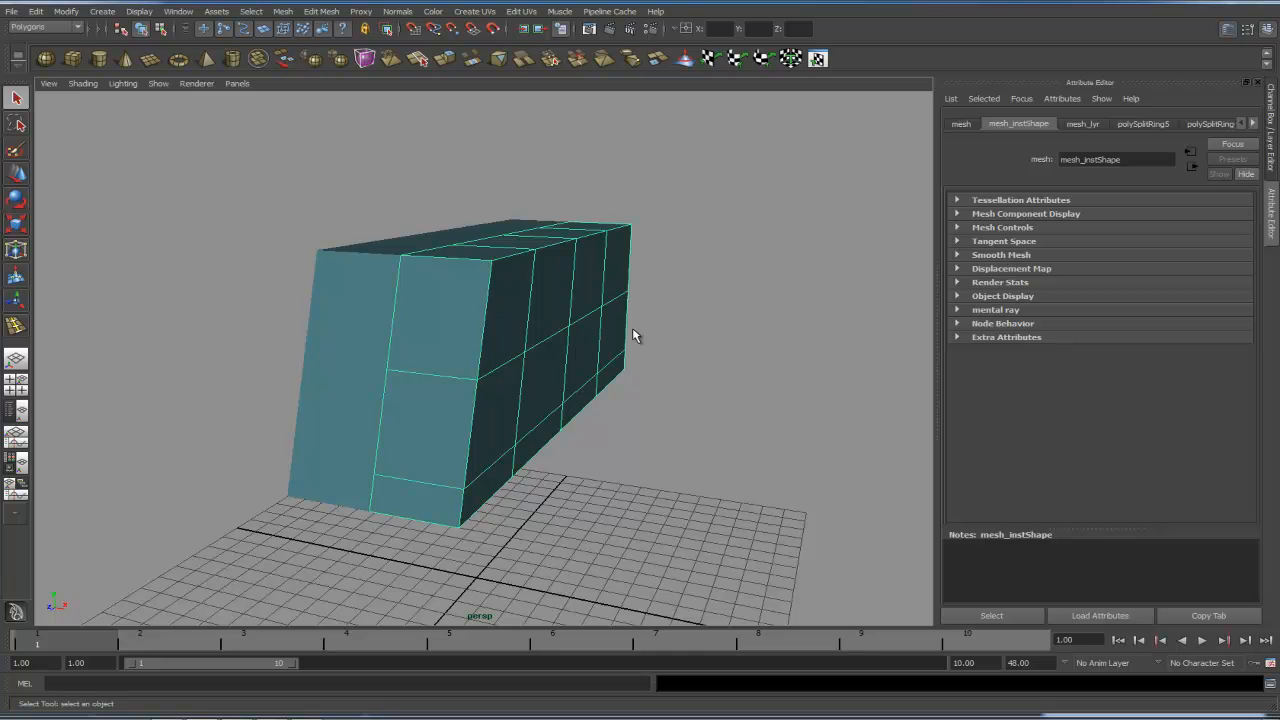
left_click_drag(634, 337, 508, 358, "alt")
right_click_drag(466, 330, 469, 368)
left_click_drag(470, 368, 521, 336, "alt")
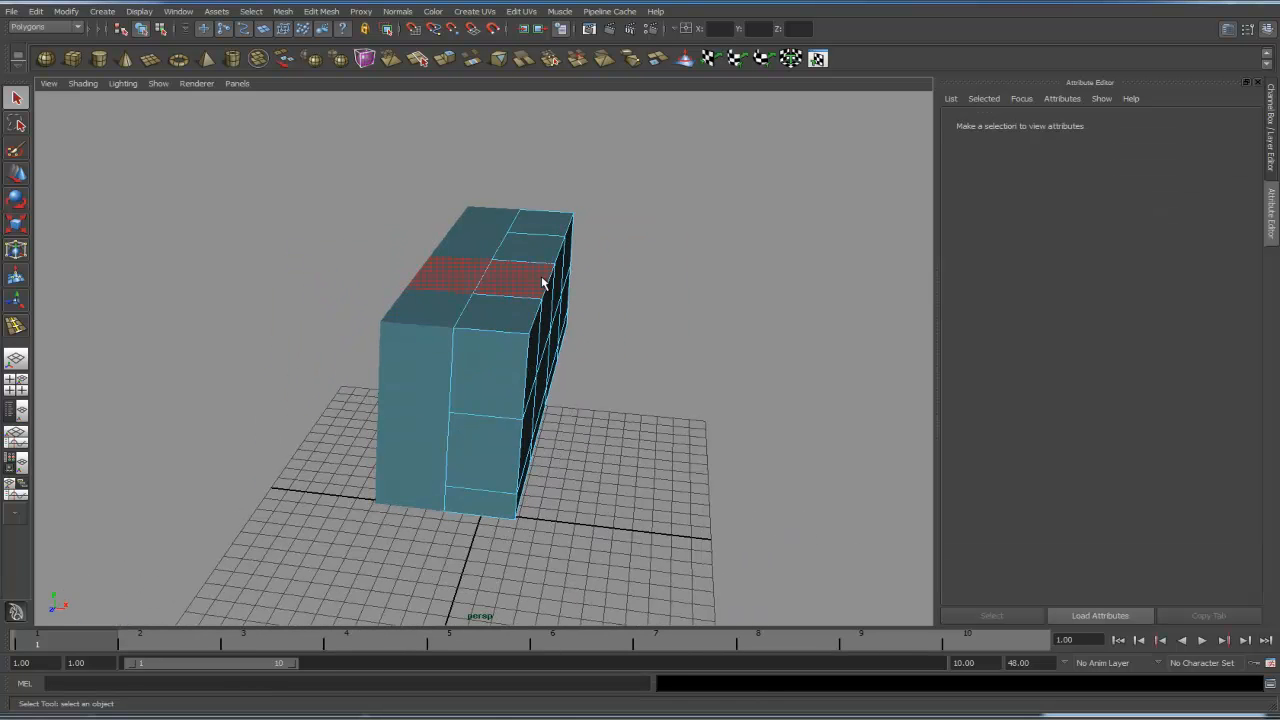
right_click_drag(560, 334, 644, 293, "alt")
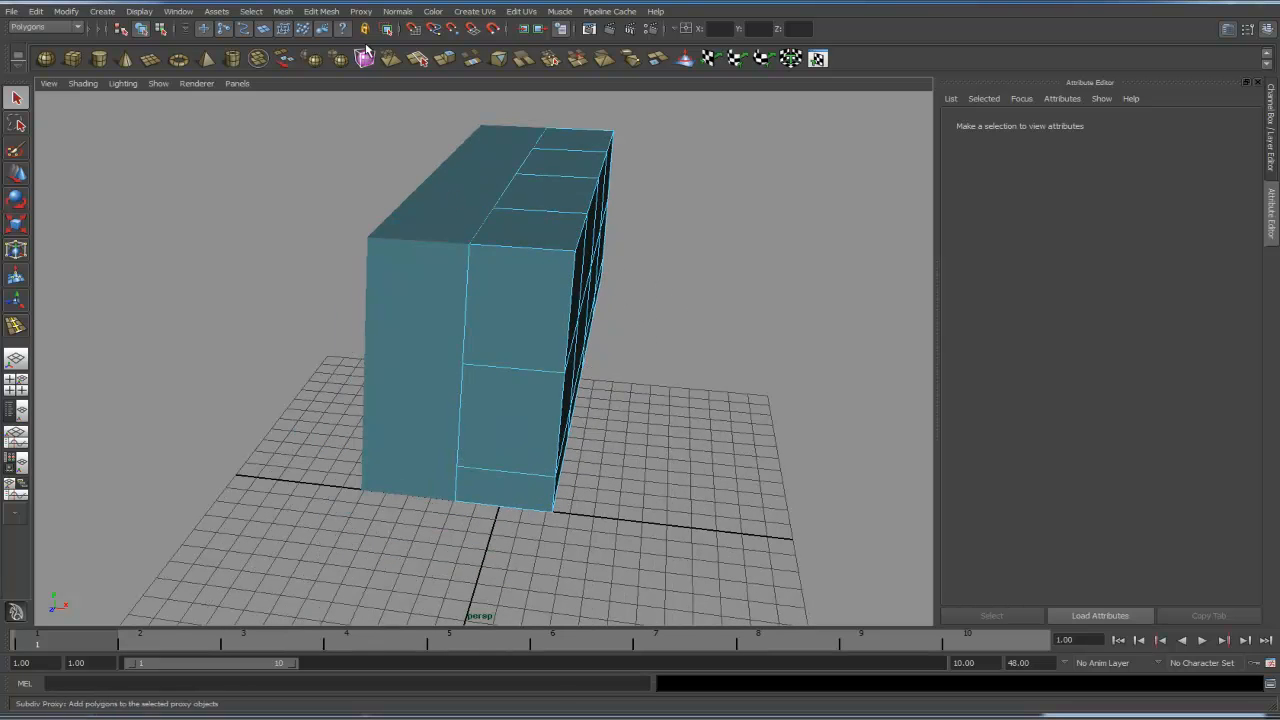
left_click(321, 12)
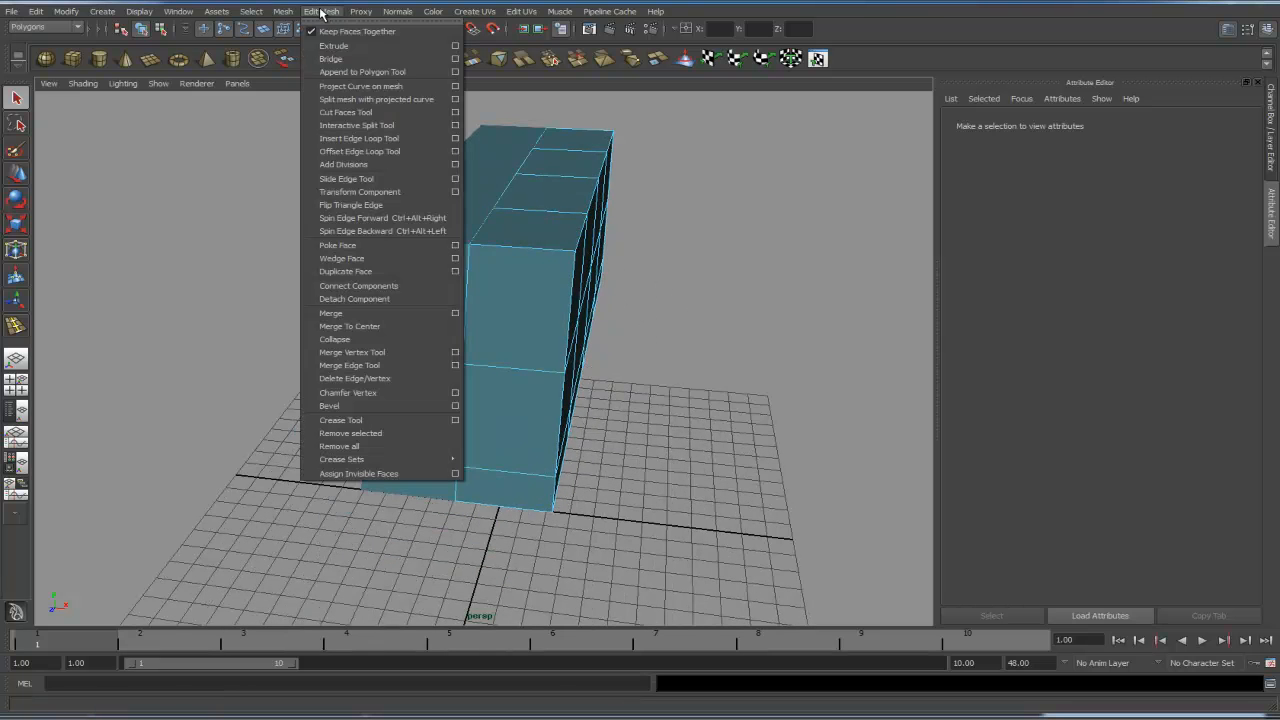
left_click(371, 140)
left_click_drag(558, 252, 494, 247)
left_click_drag(735, 350, 457, 271, "alt")
right_click(440, 258)
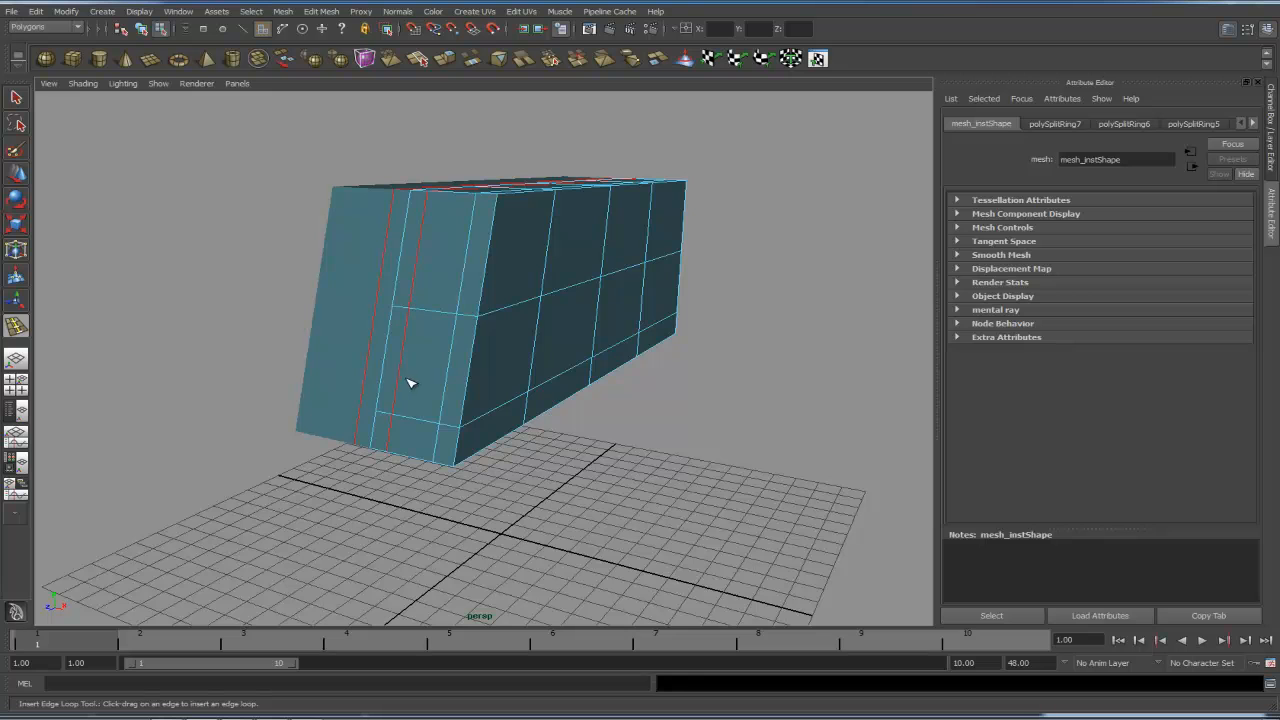
- Select the torso's front faces, extrude them and move them forward toward the lion's head in side view
right_click(422, 279)
key("q")
left_click(407, 285)
left_click(440, 281, "shift")
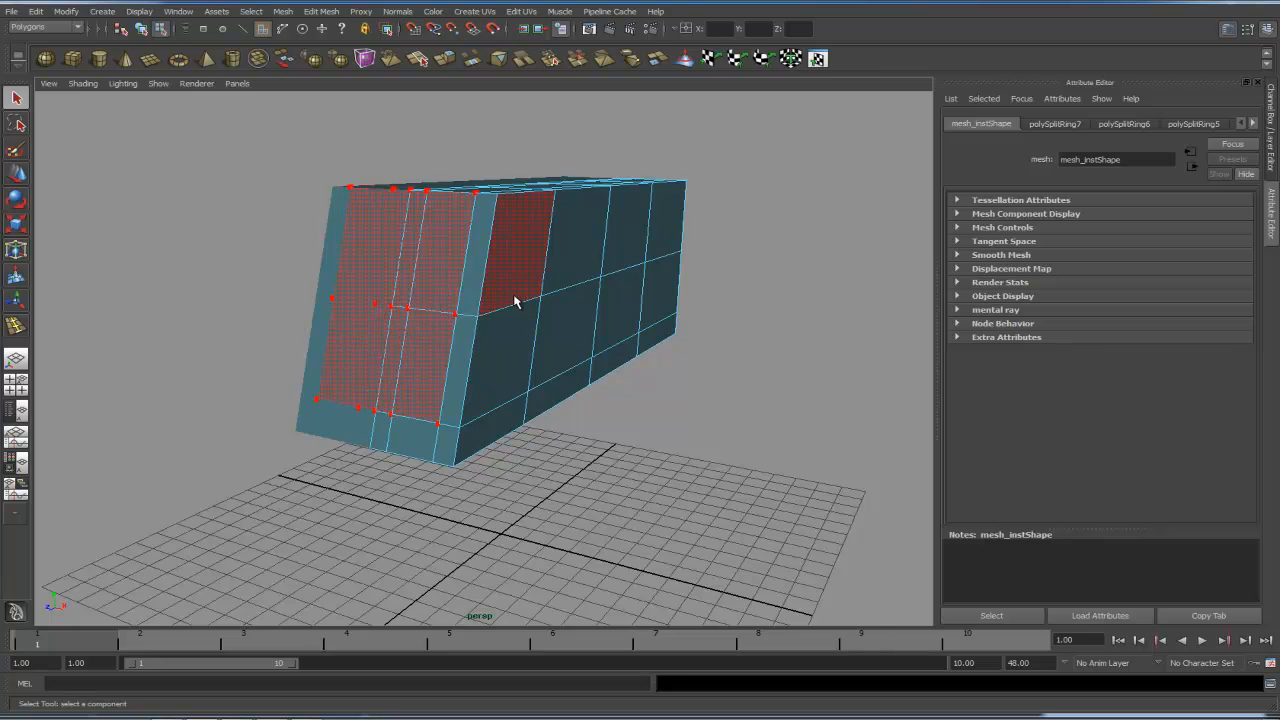
key("space")
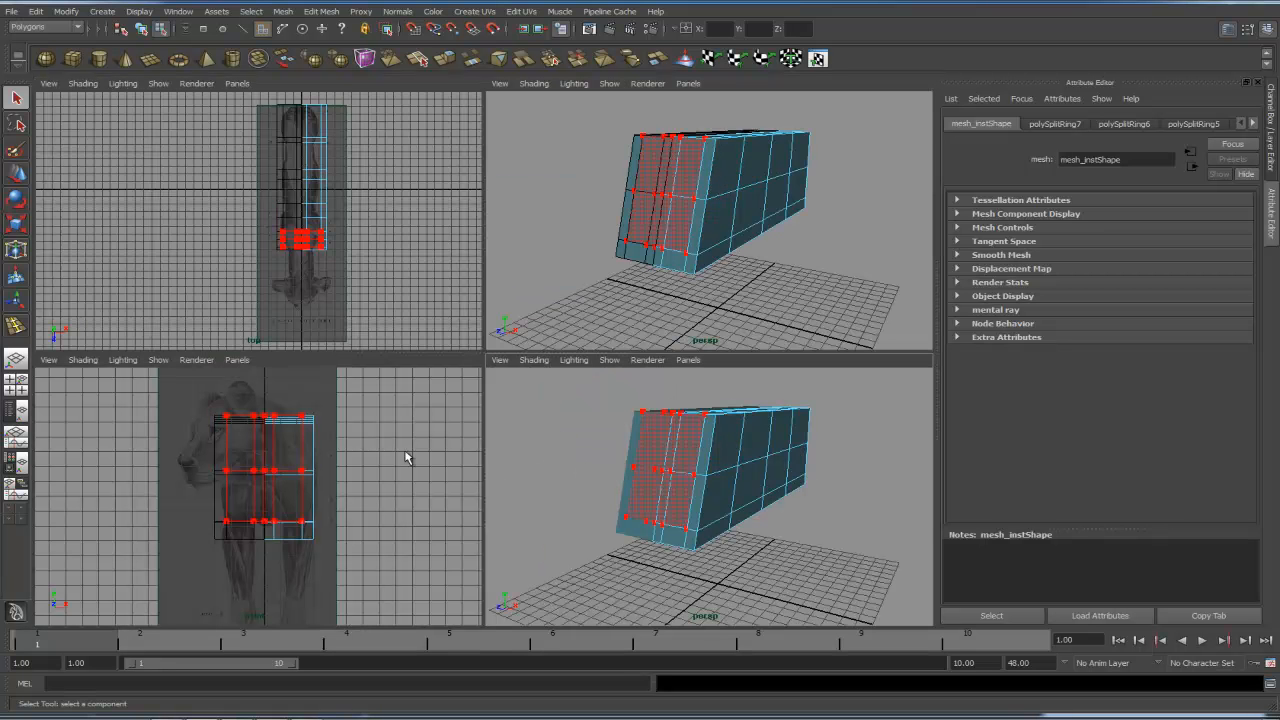
key("space")
left_click_drag(682, 482, 740, 487)
key("space")
key("space")
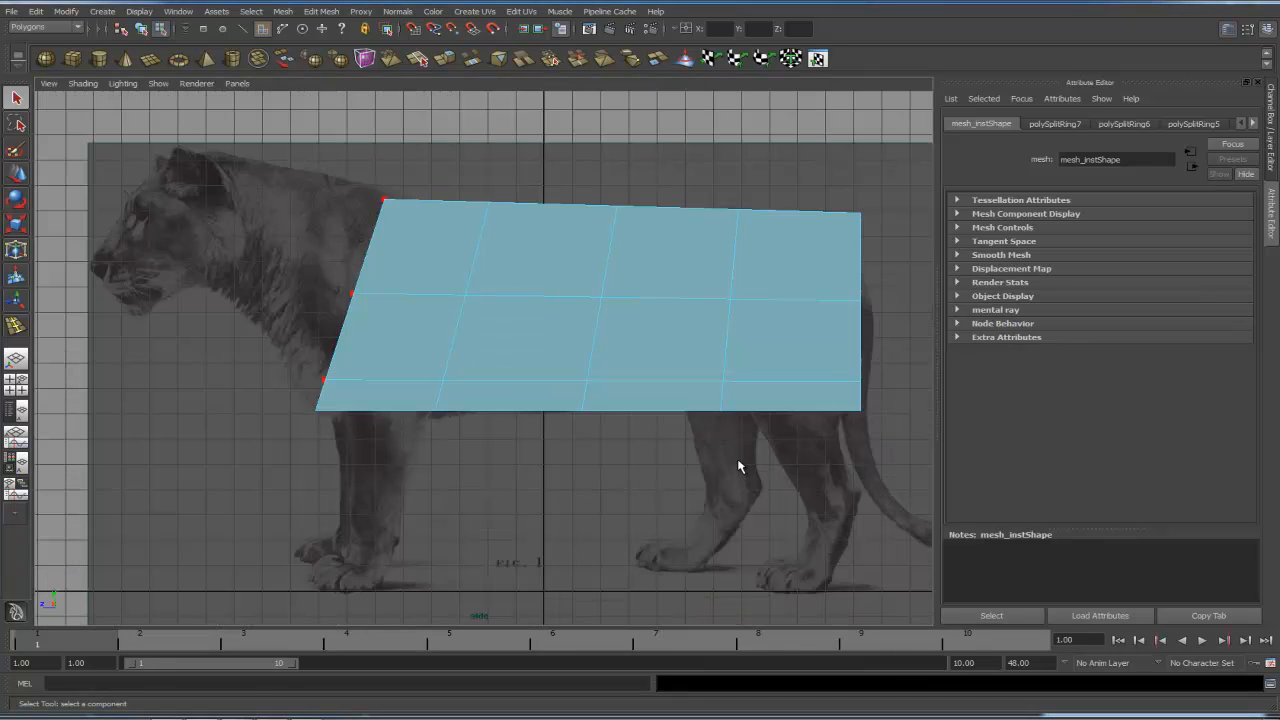
scroll(558, 288, "up", 2)
middle_click_drag(461, 315, 515, 364, "alt")
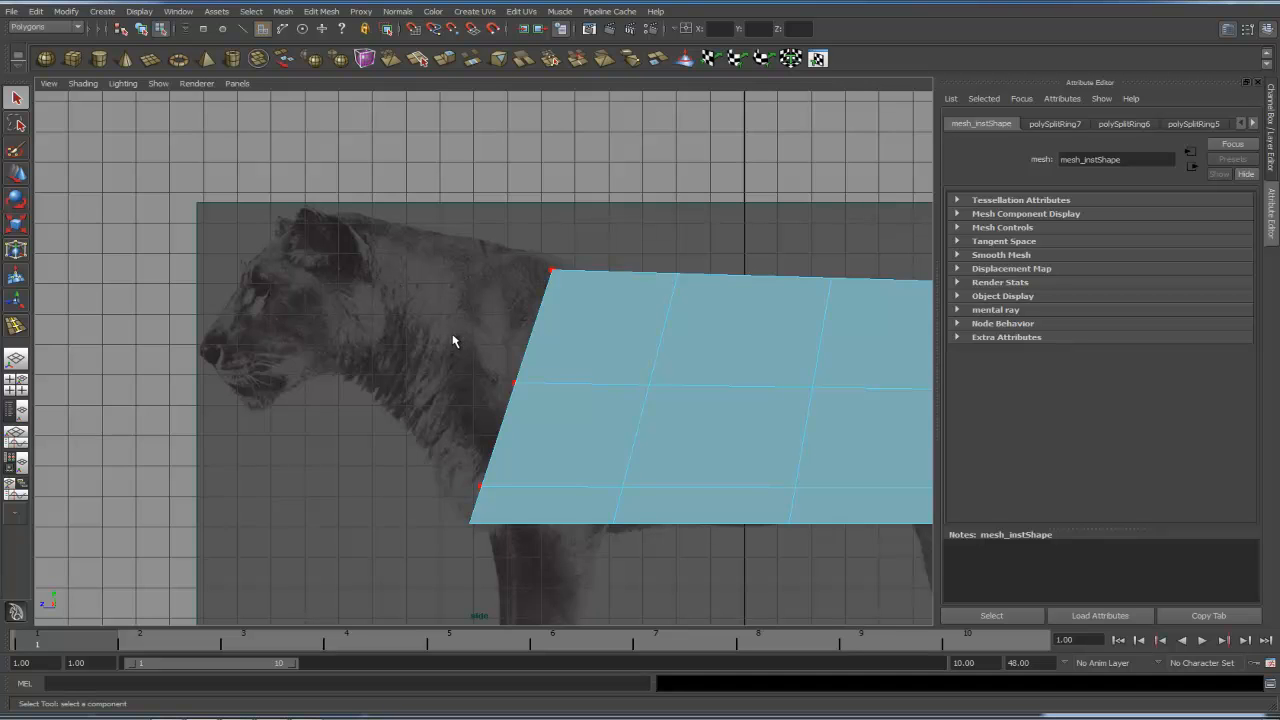
key("space")
left_click_drag(378, 387, 405, 283)
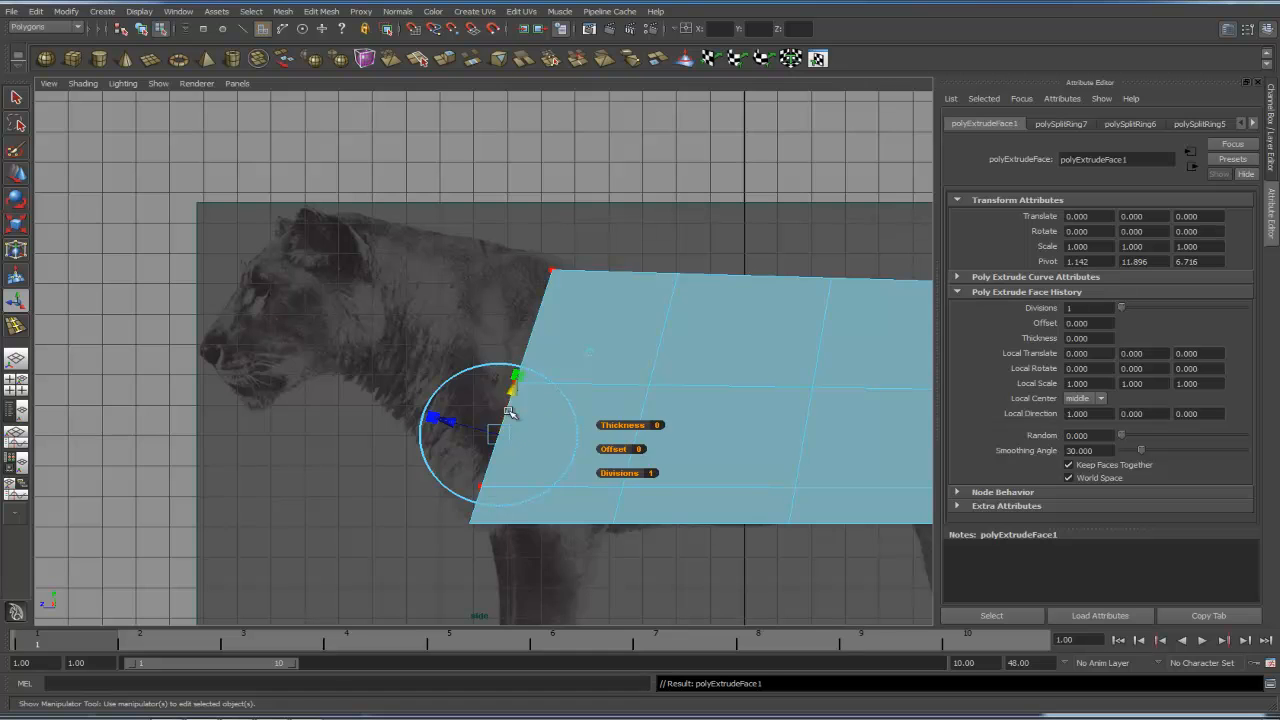
key("w")
left_click_drag(512, 378, 340, 323)
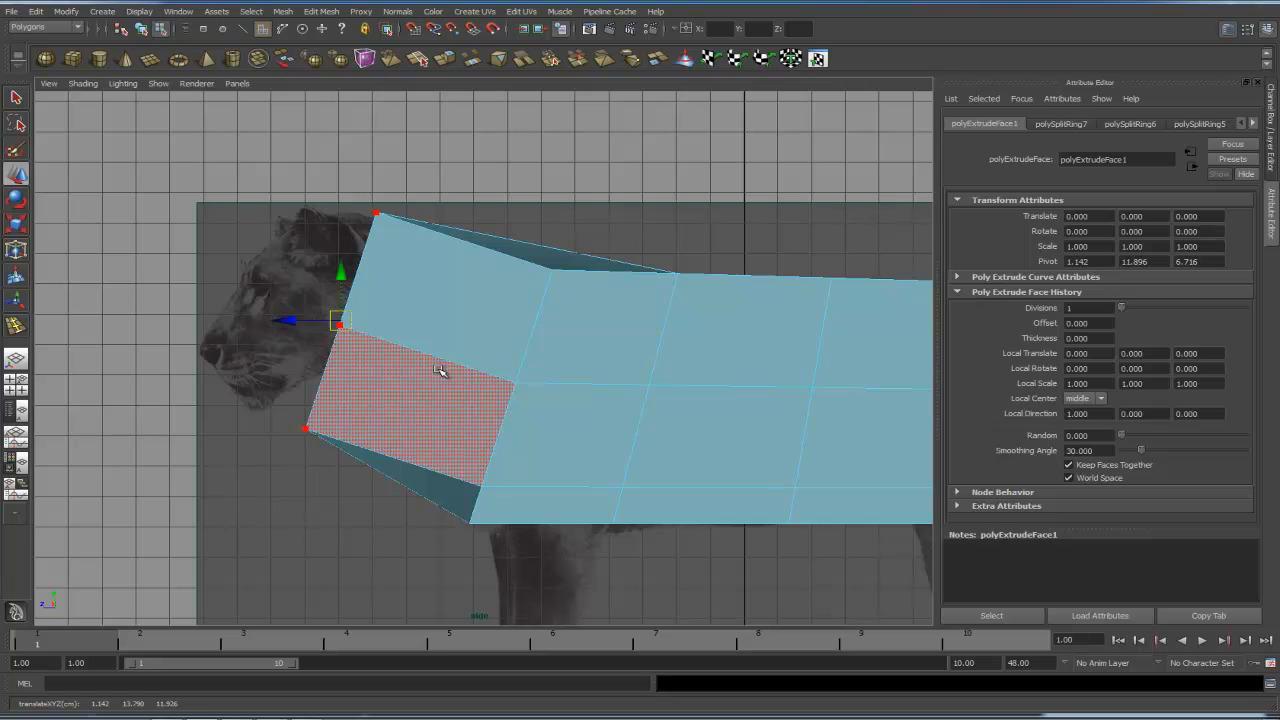
- Inspect the extruded front section from several angles in wireframe and shaded display
key("4")
key("space")
key("5")
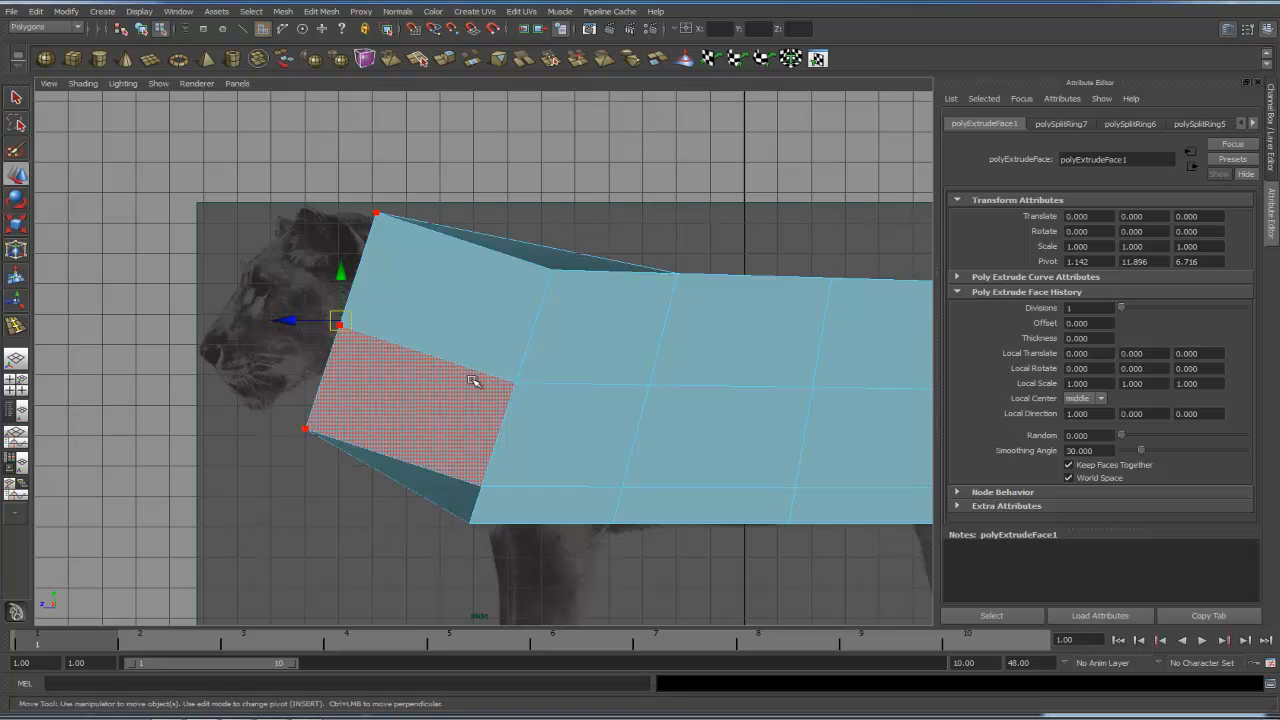
key("space")
key("space")
key("4")
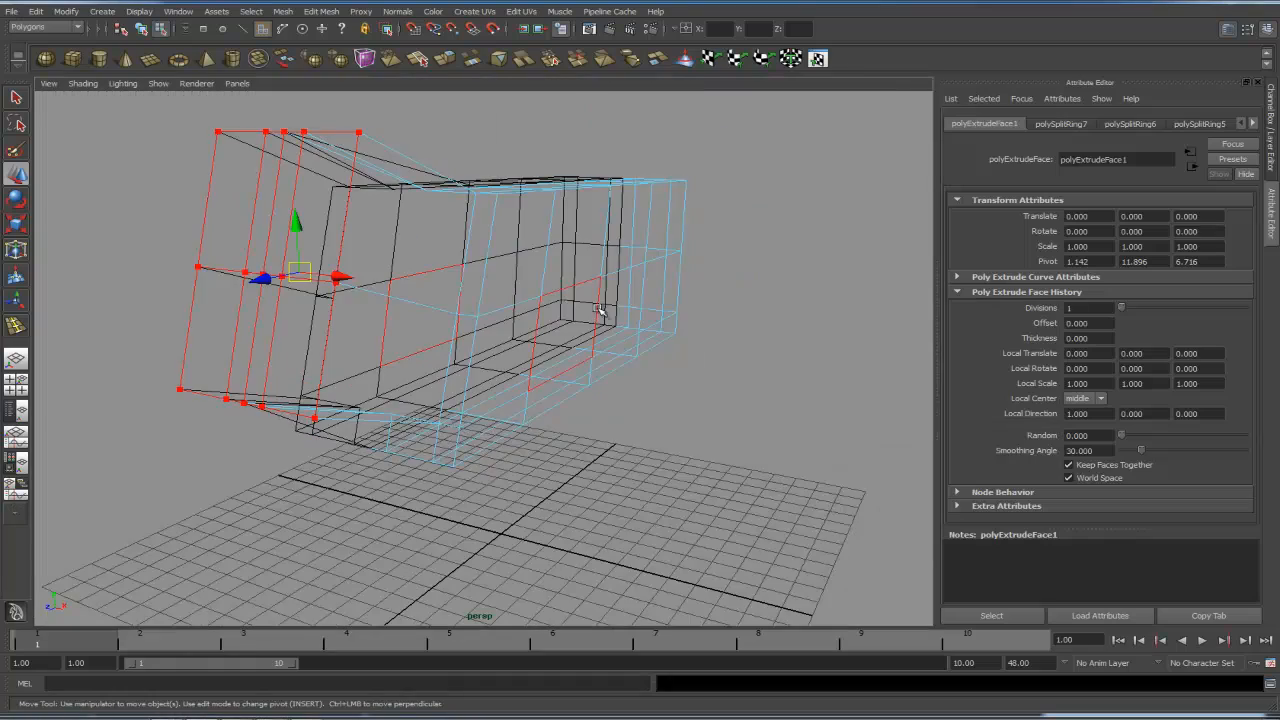
mouse_move(528, 329)
left_mouse_down("alt")
mouse_move(592, 317)
mouse_move(429, 303)
mouse_move(449, 323)
mouse_move(543, 280)
mouse_move(470, 322)
mouse_move(558, 305)
left_mouse_up("alt")
key("5")
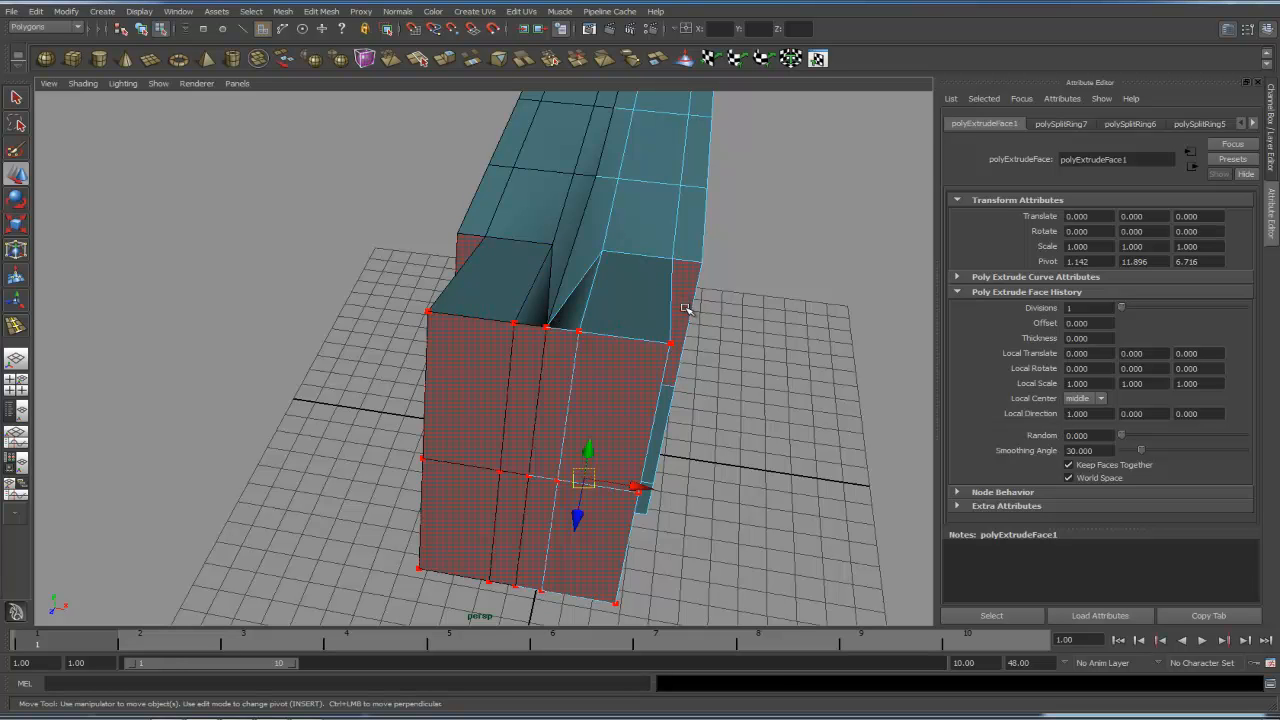
key("ctrl+z")
left_click_drag(718, 325, 687, 312, "alt")
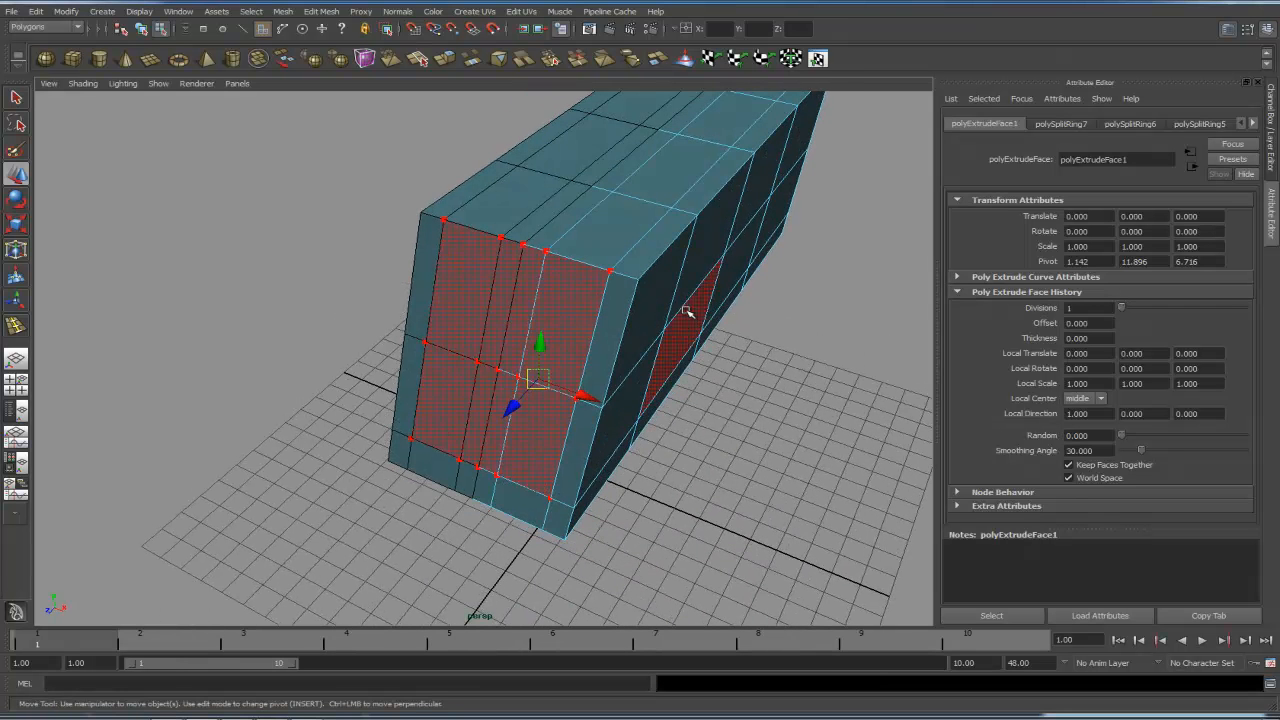
right_click_drag(690, 320, 689, 258, "ctrl+shift")
left_click_drag(601, 314, 518, 311, "alt")
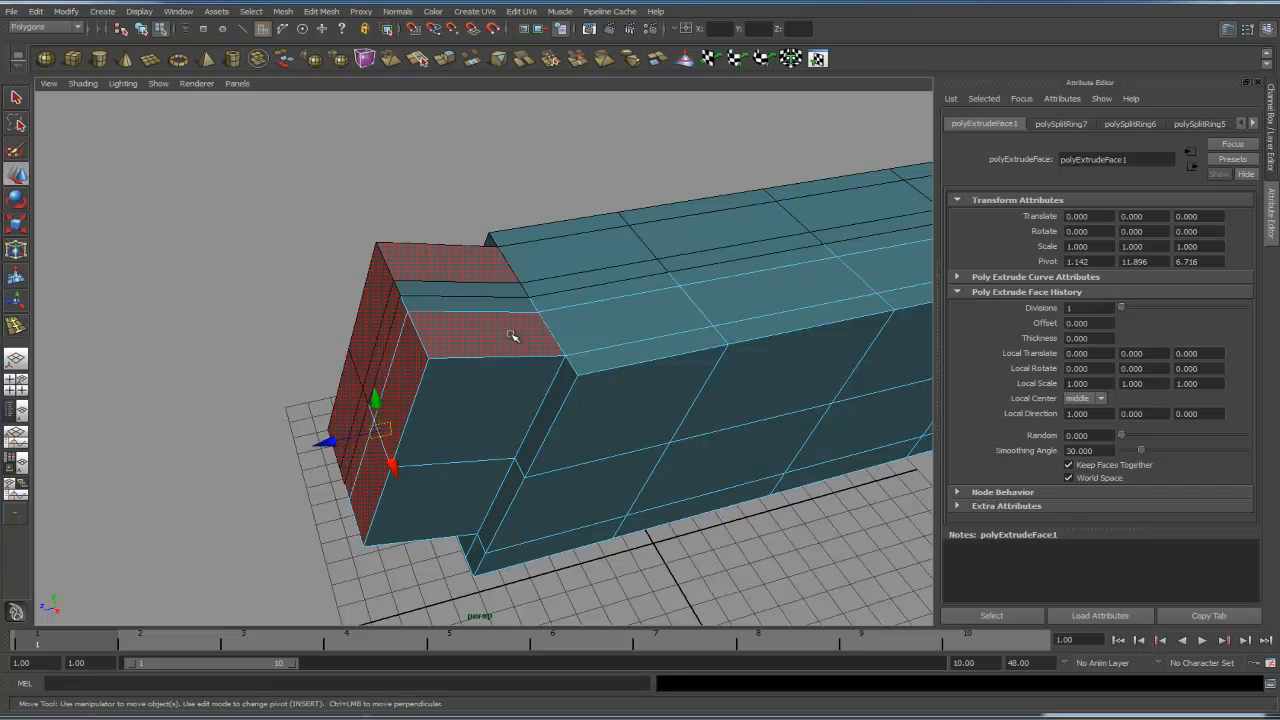
left_click_drag(540, 348, 530, 321, "alt")
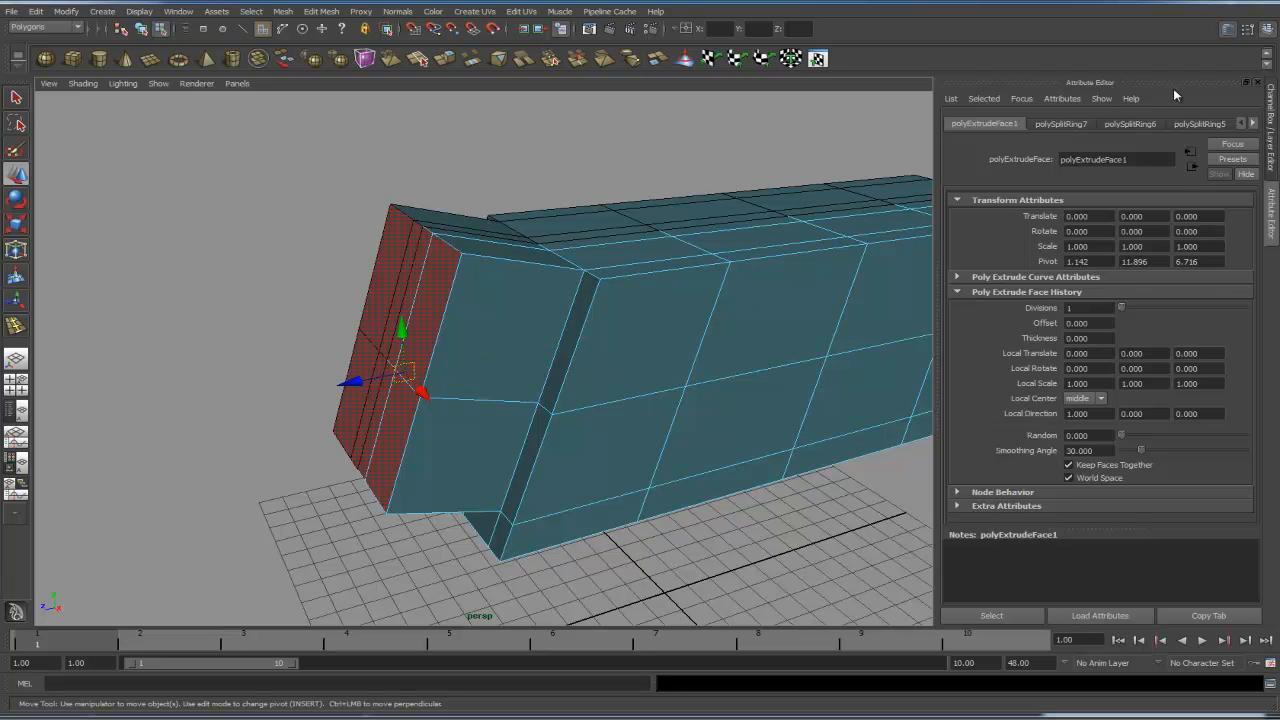
- Hide the instance layer and delete the extruded faces lying on the mirror seam
left_click(1228, 30)
left_click_drag(645, 325, 652, 287, "alt")
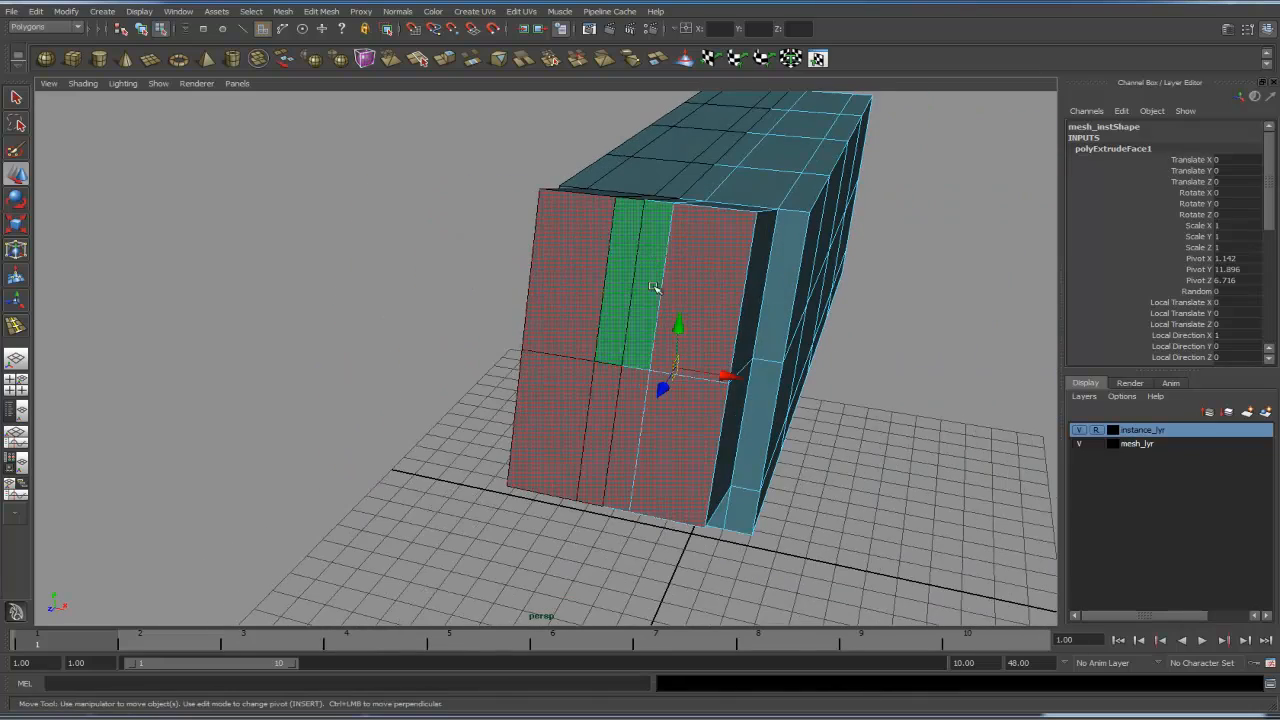
left_click(1083, 432)
left_click_drag(663, 323, 707, 328, "alt")
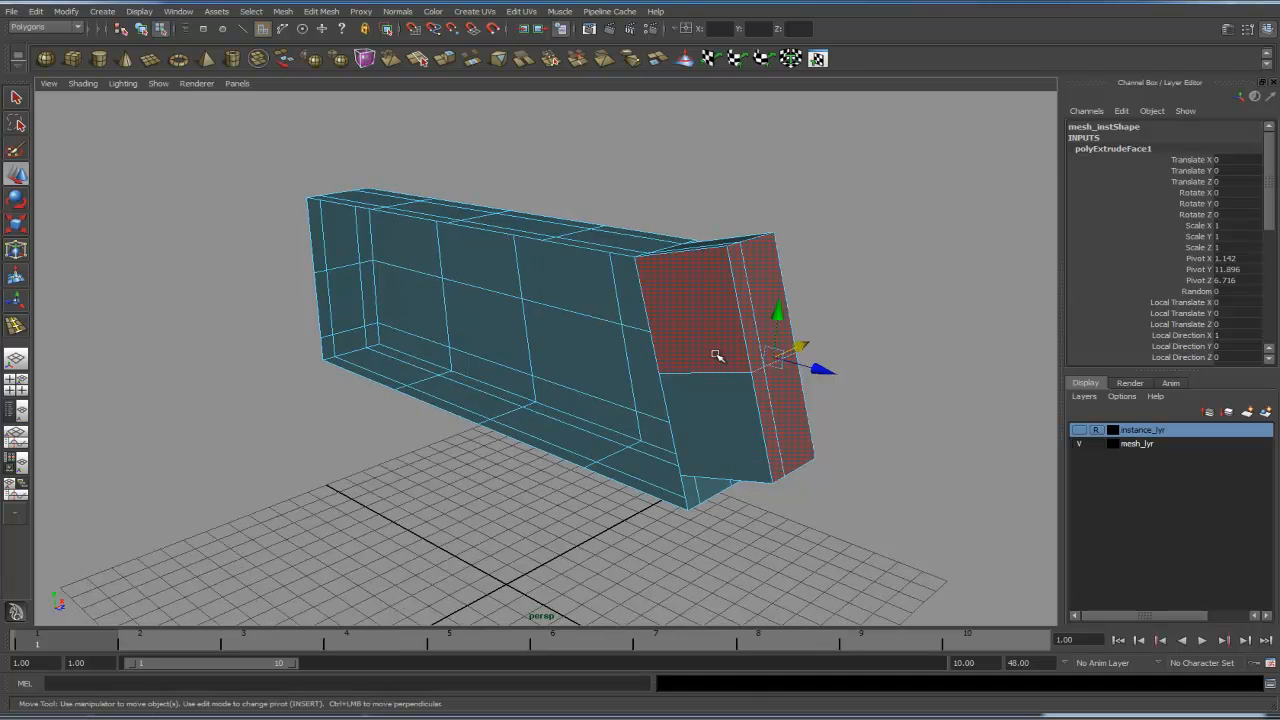
left_click(717, 356)
left_click(752, 385, "shift")
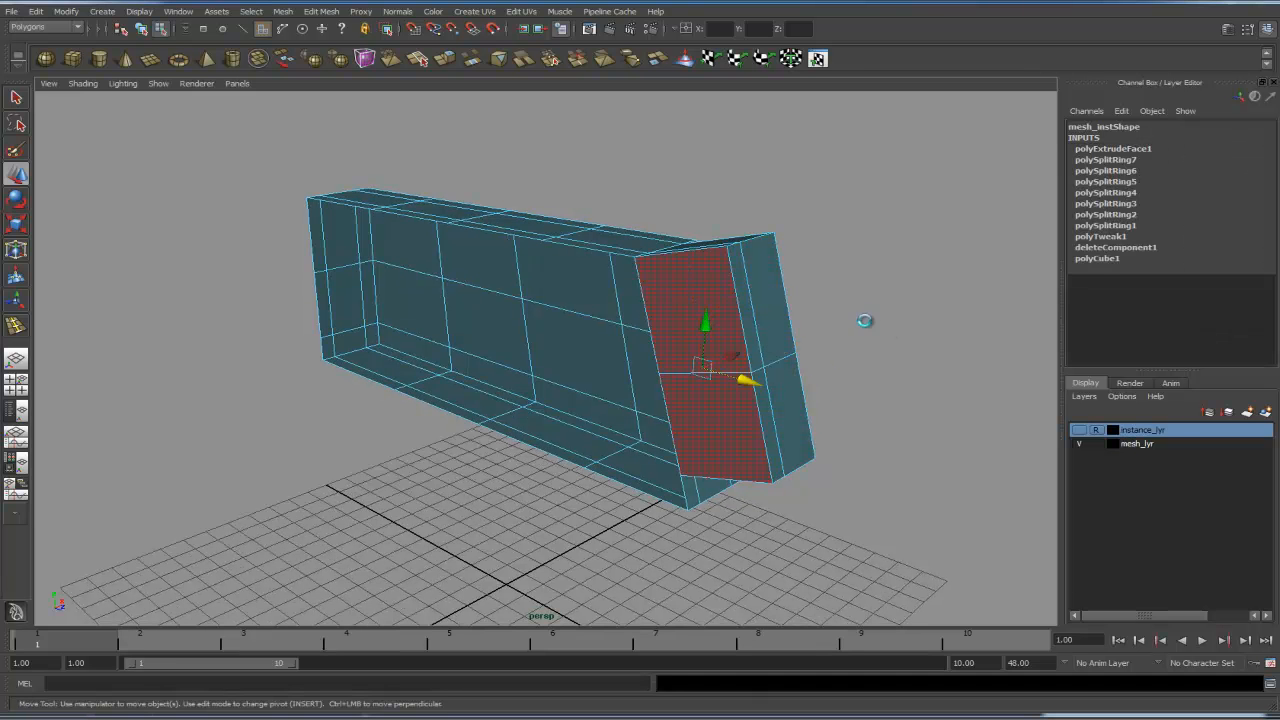
left_click(864, 320)
left_click_drag(858, 337, 632, 295, "alt")
right_click(624, 301)
right_click_drag(638, 232, 642, 210)
- Examine the top edge loop and vertices of the front section from several angles
double_click(634, 232)
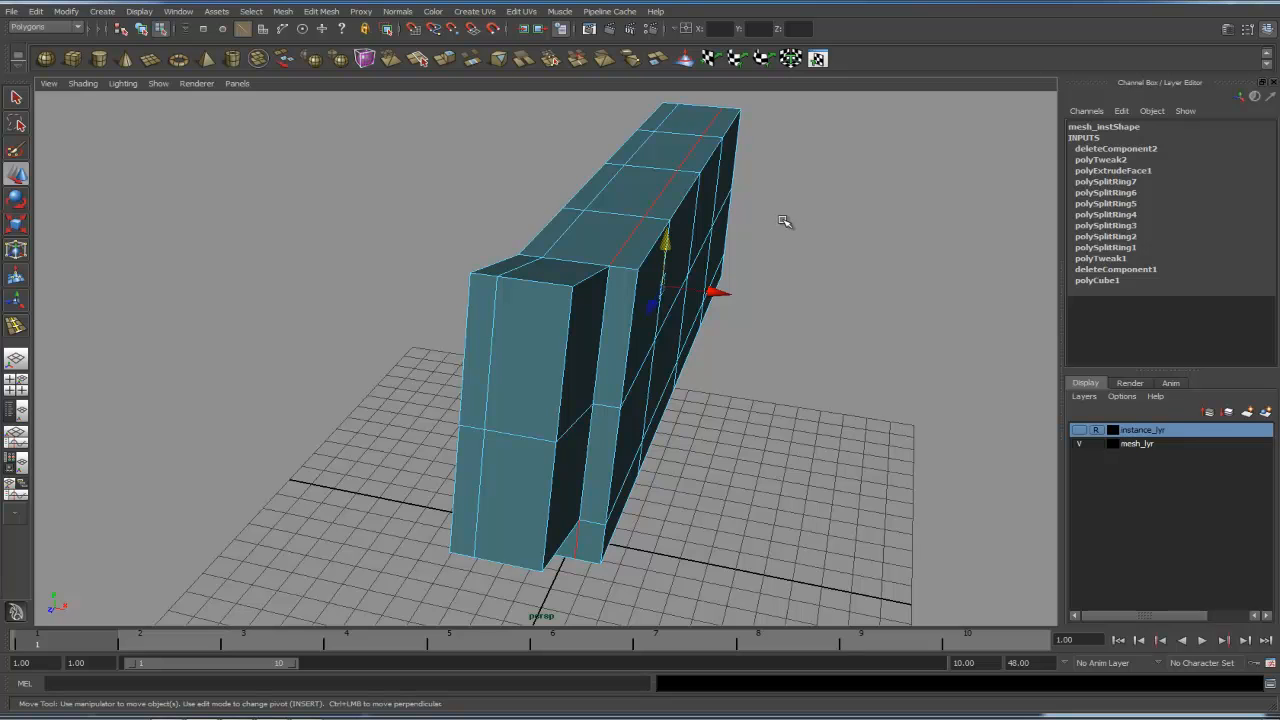
left_click_drag(763, 258, 628, 306, "alt")
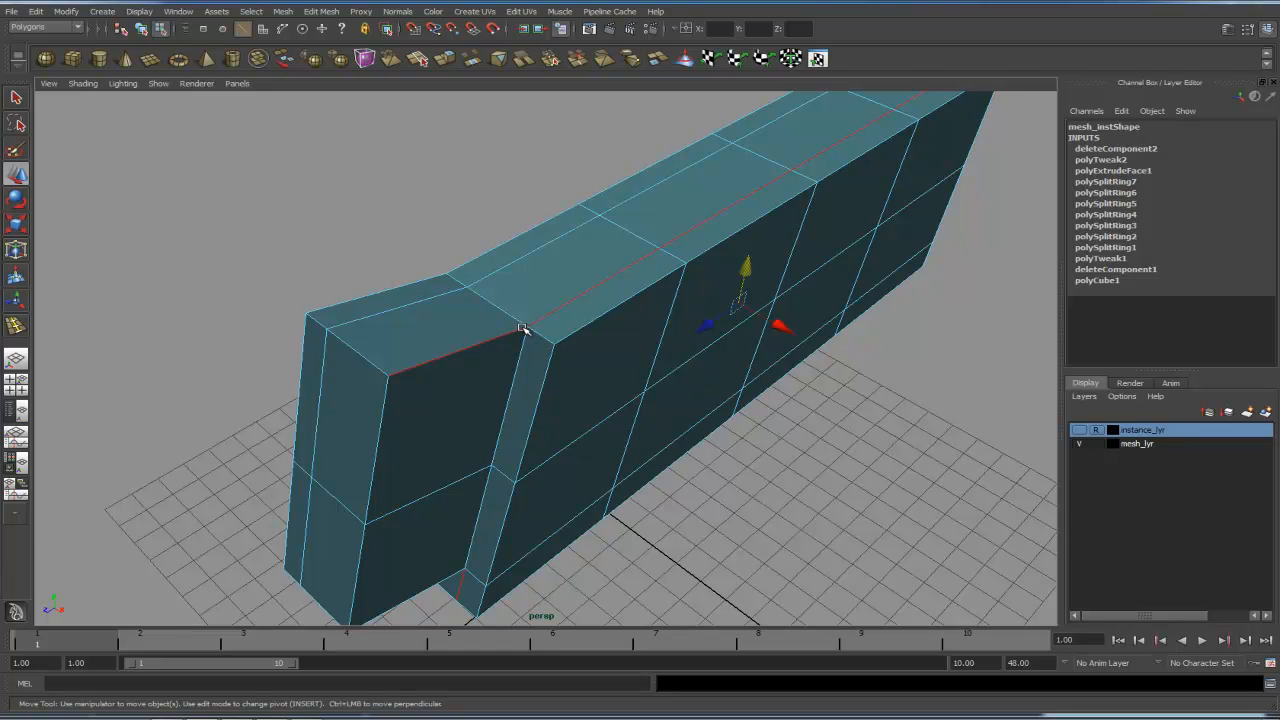
right_click_drag(546, 341, 640, 312, "alt")
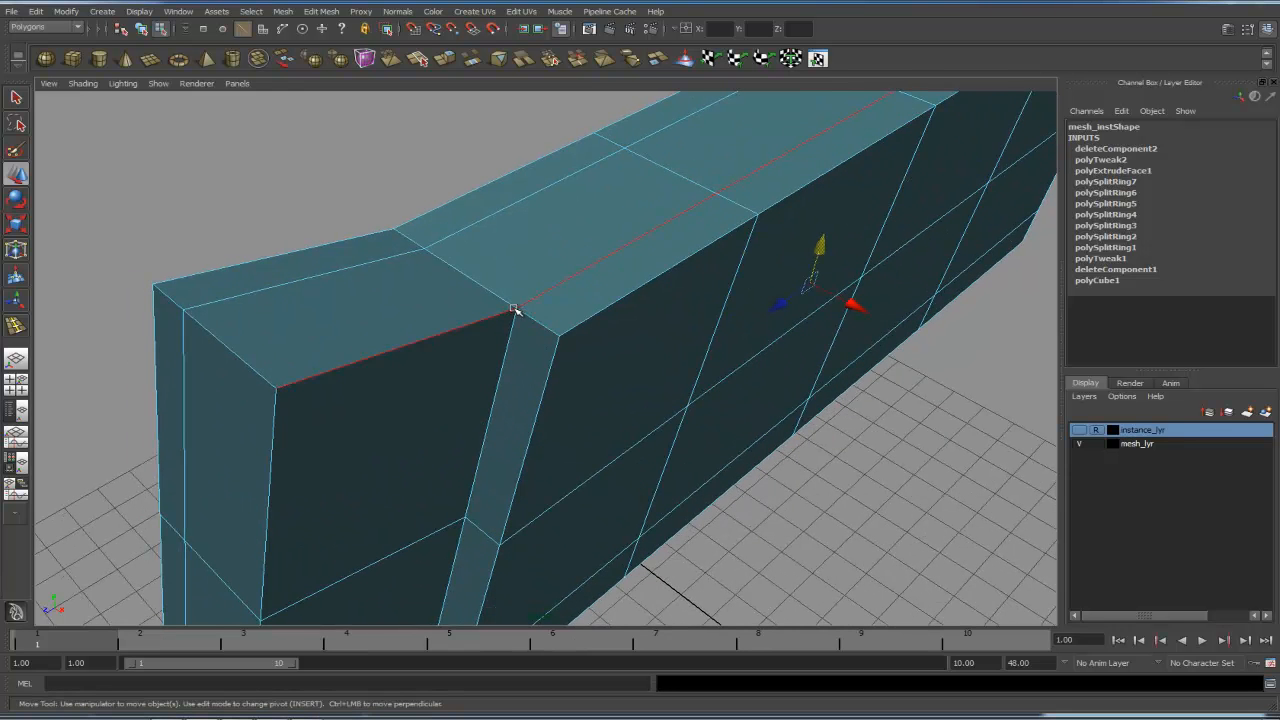
right_click_drag(516, 310, 450, 306)
left_click(516, 310)
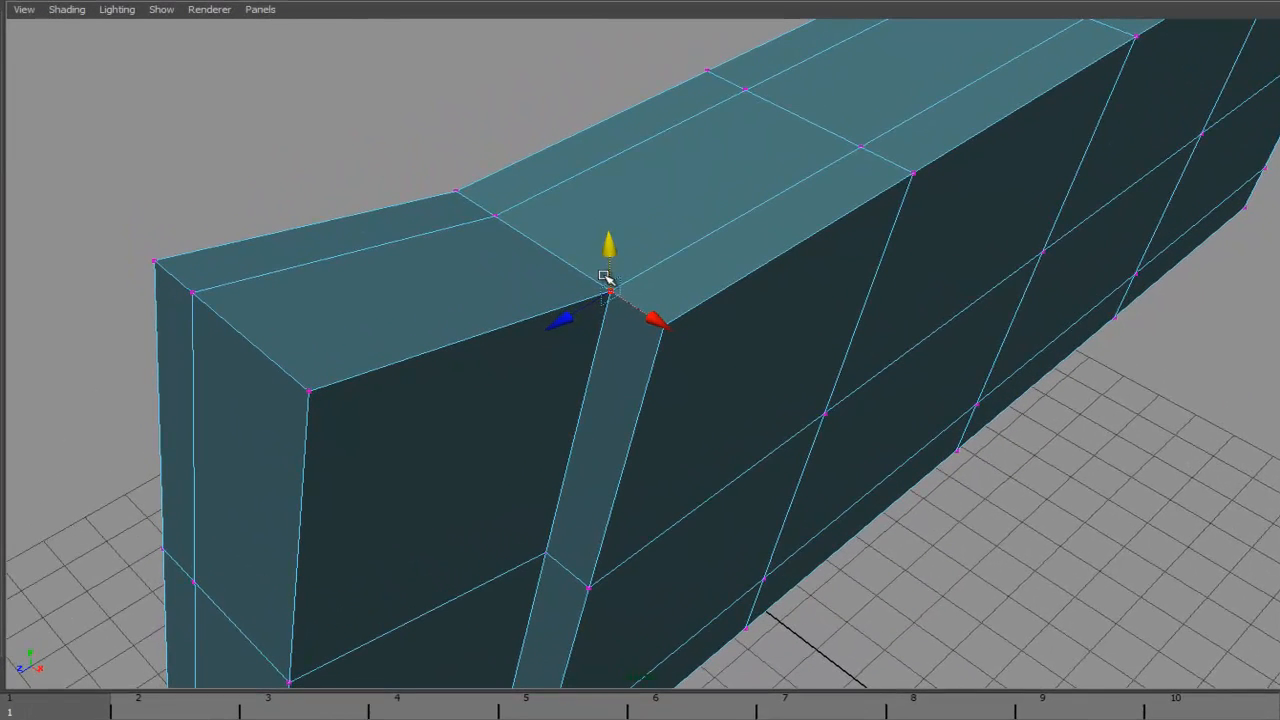
left_click(370, 145)
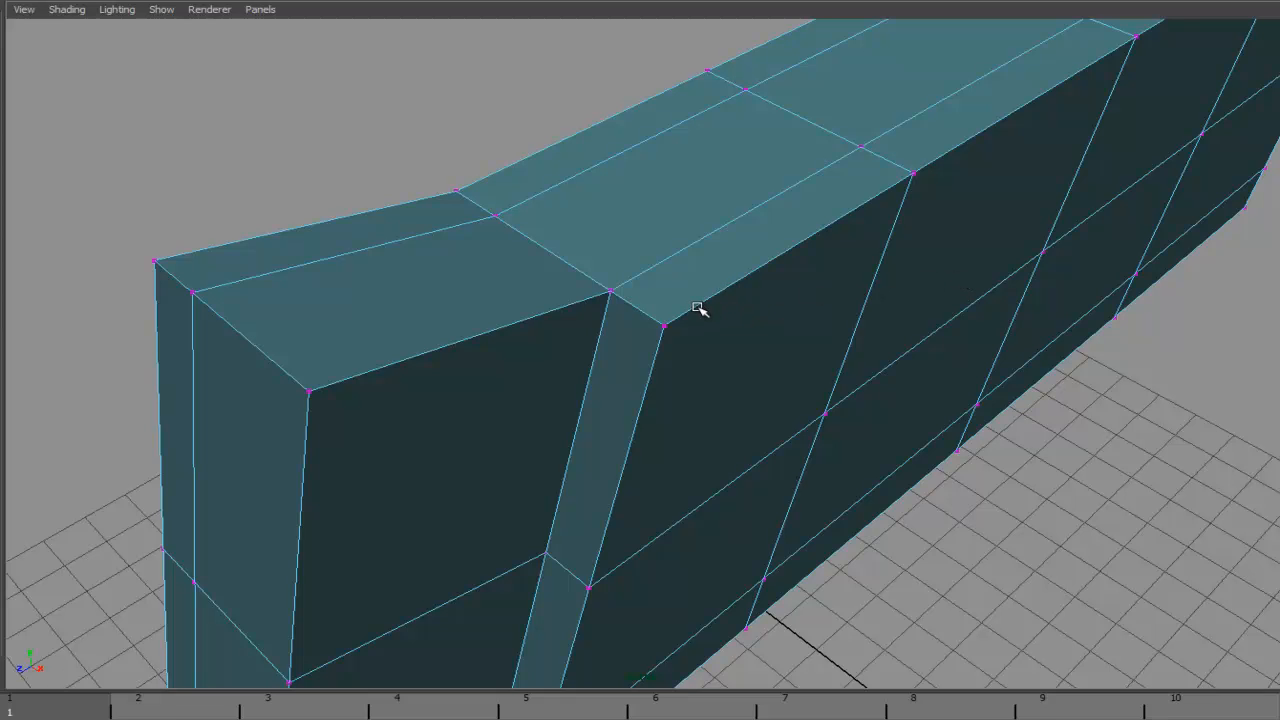
left_click_drag(711, 346, 943, 331, "alt")
right_click_drag(943, 331, 789, 340, "alt")
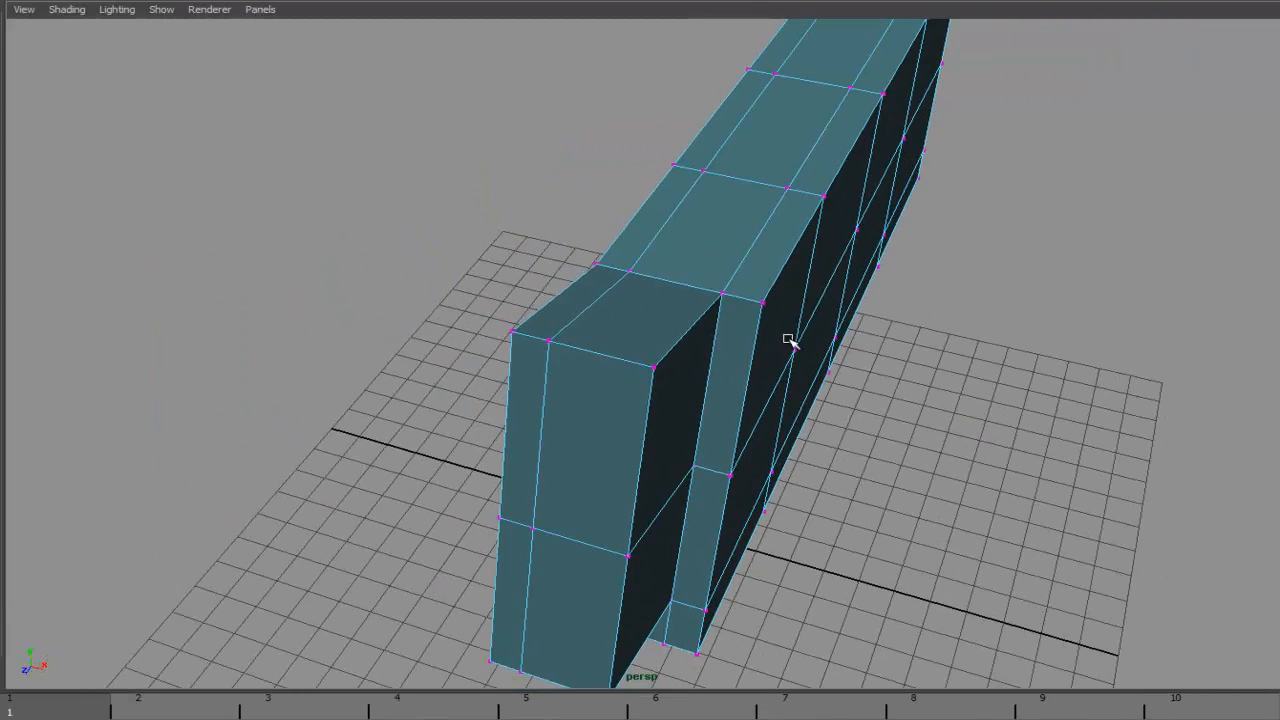
left_click_drag(789, 340, 766, 337, "alt")
middle_click_drag(766, 337, 672, 347, "alt")
left_click_drag(672, 347, 685, 345, "alt")
right_click_drag(706, 320, 704, 355)
- Select the shoulder and hip faces on the torso's side, extrude them and move them outward
double_click(683, 411)
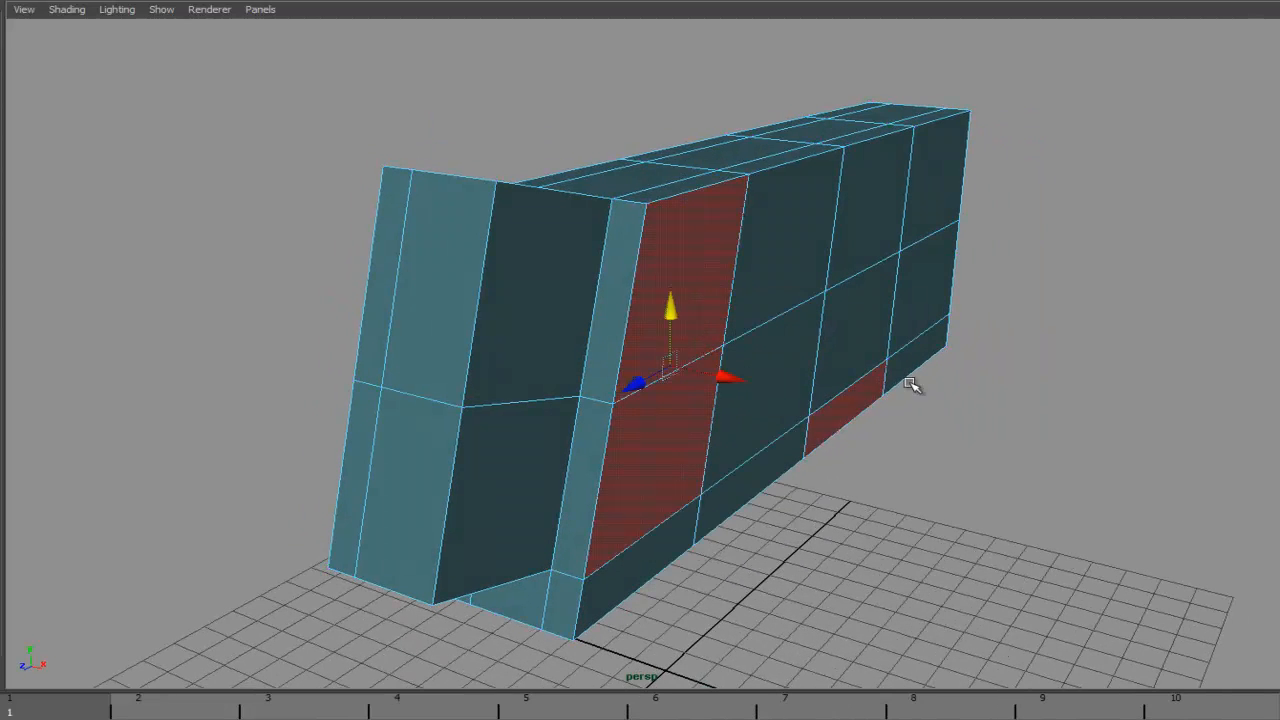
double_click(921, 217, "shift")
left_click_drag(1011, 438, 923, 424, "alt")
key("space")
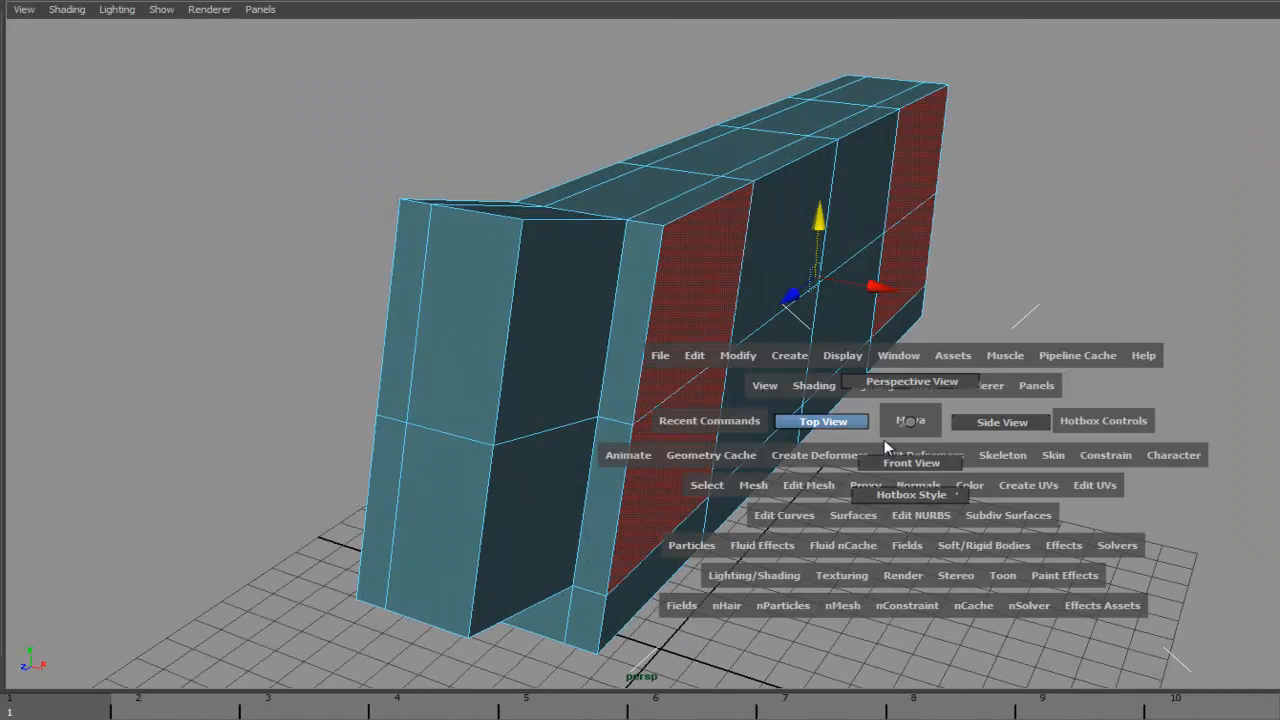
left_click(788, 486)
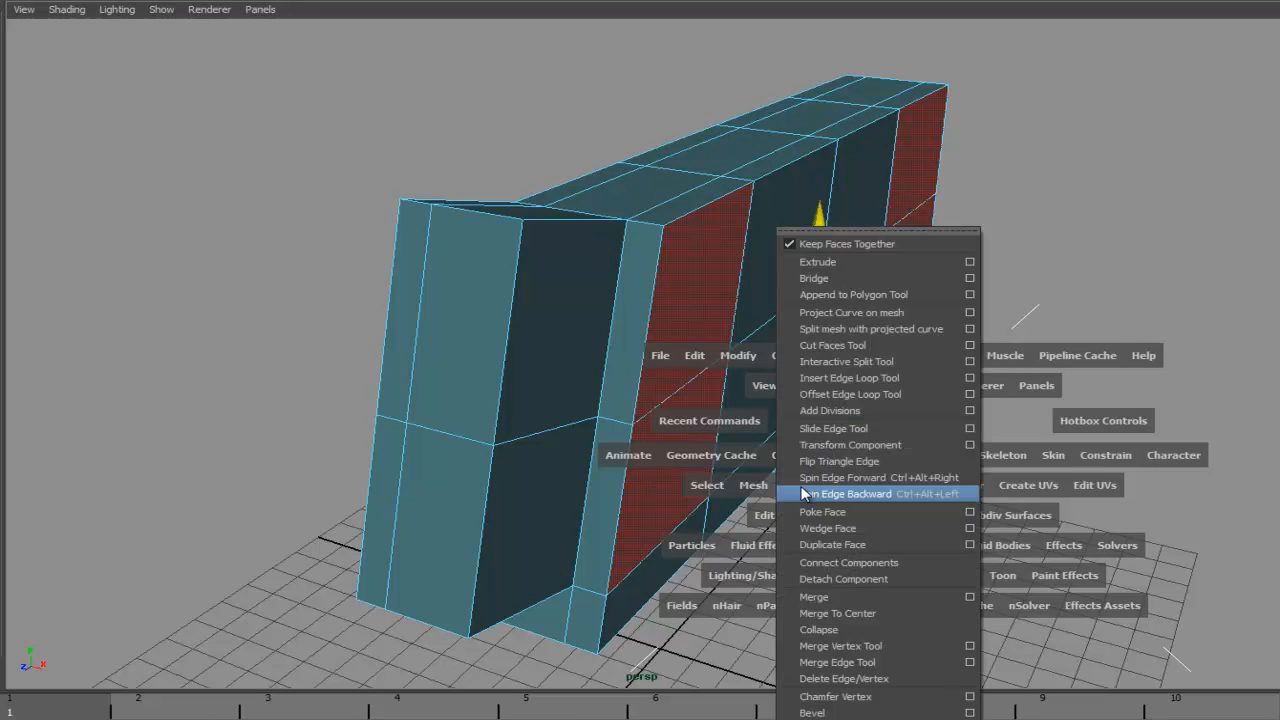
left_click(818, 261)
left_click(962, 276)
key("w")
left_click_drag(880, 288, 945, 299)
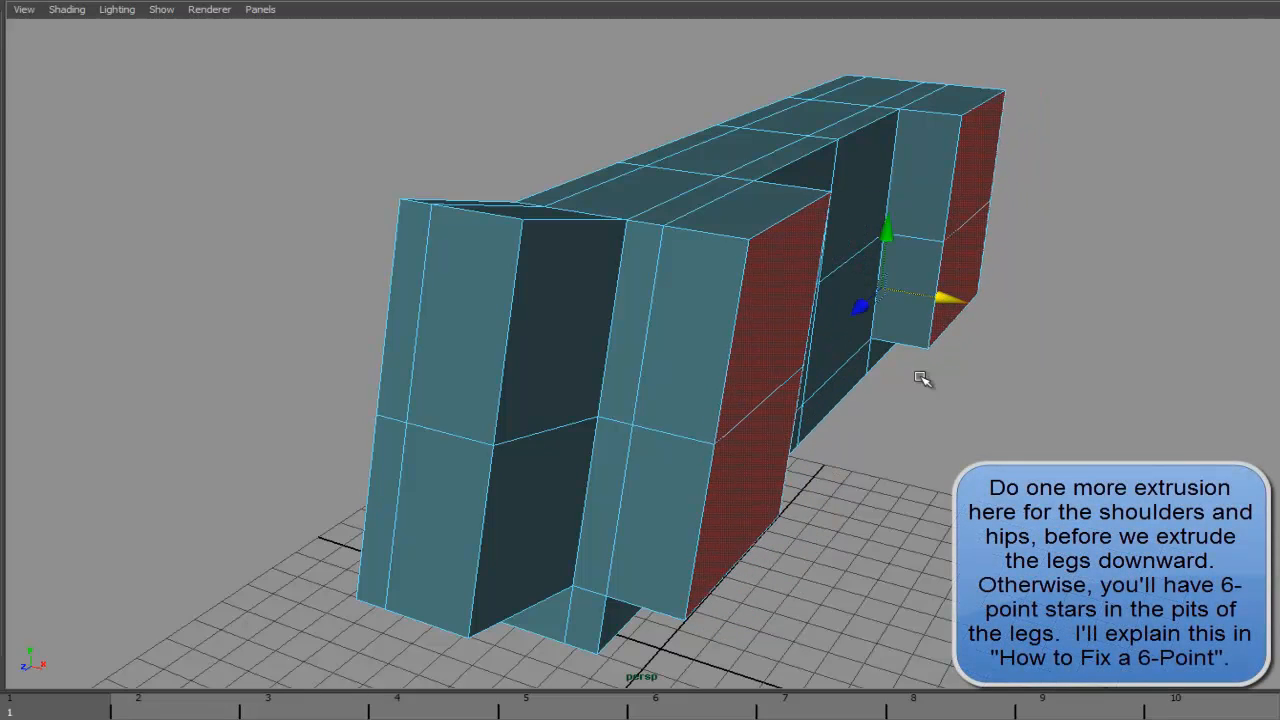
- Select the underside faces of the shoulder and hip, extrude them and pull them down to the ground to form the legs
left_click_drag(891, 410, 836, 406, "alt")
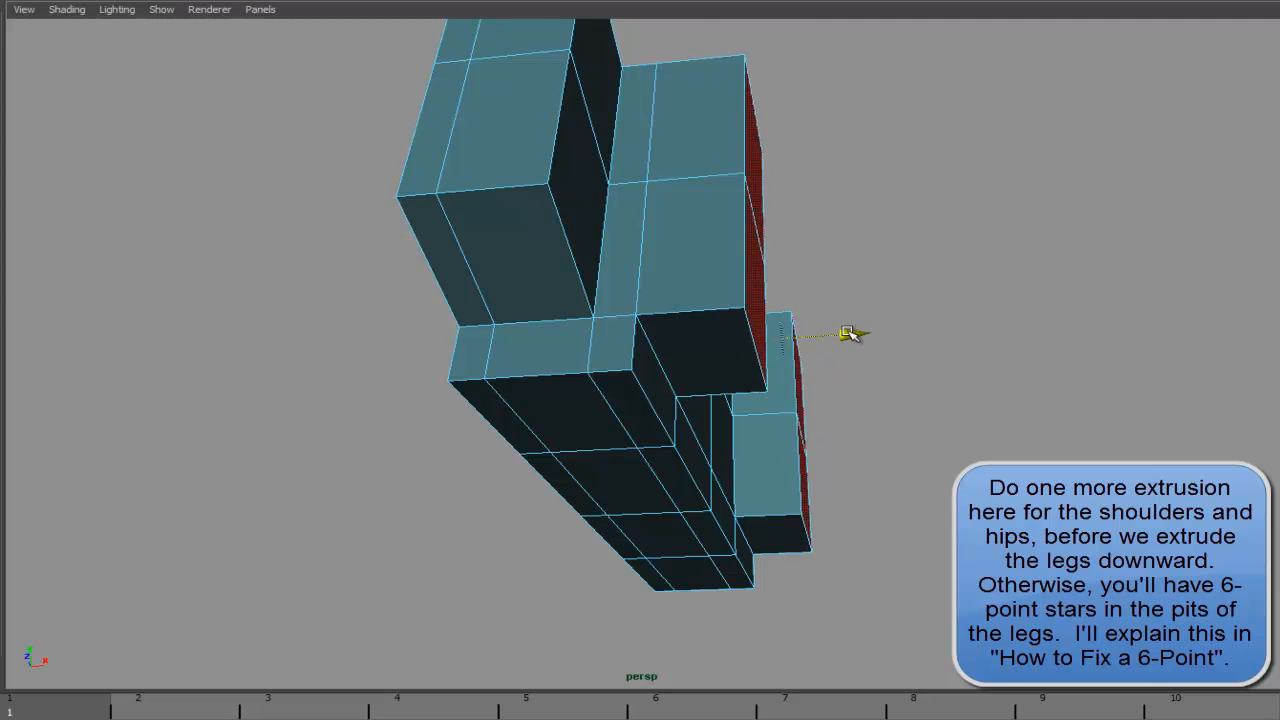
left_click(694, 349)
left_click(776, 516, "shift")
left_click_drag(776, 516, 983, 334, "alt")
key("space")
left_click_drag(925, 380, 923, 417)
middle_click_drag(801, 386, 752, 264, "alt")
right_click_drag(953, 328, 1000, 336, "alt")
middle_click_drag(932, 334, 832, 340, "alt")
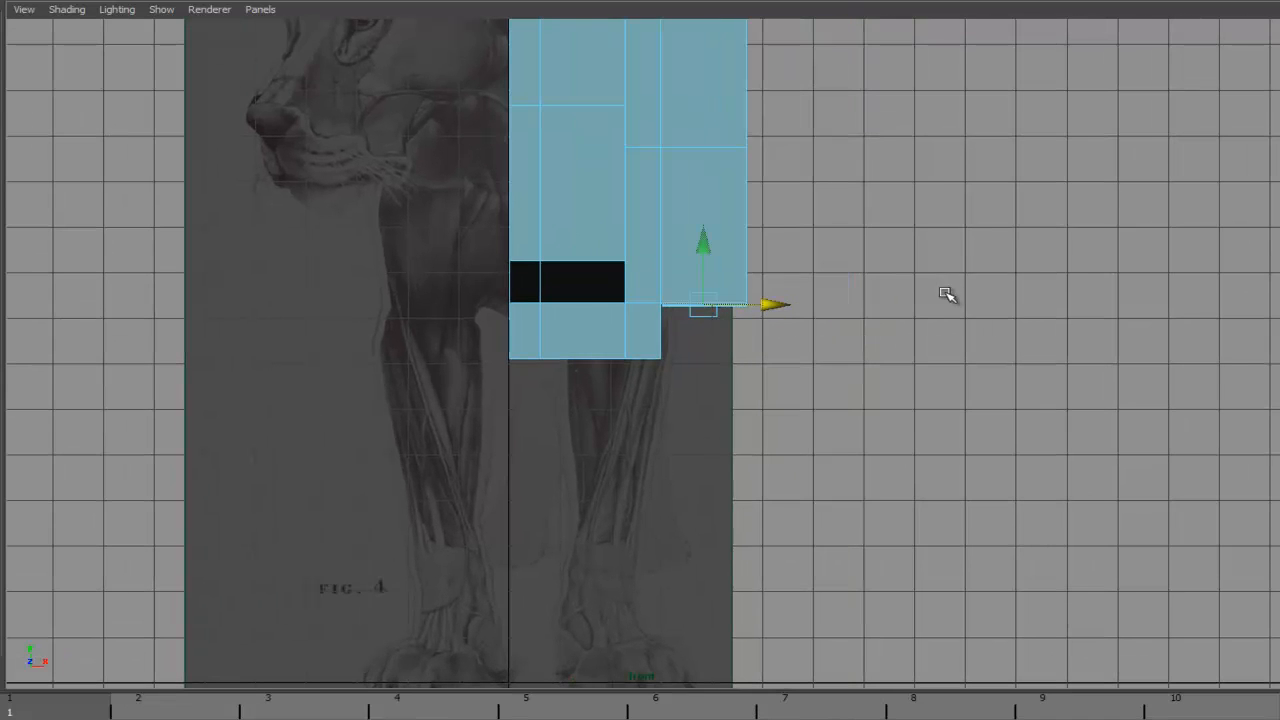
key("space")
left_click(936, 335)
left_click(835, 380)
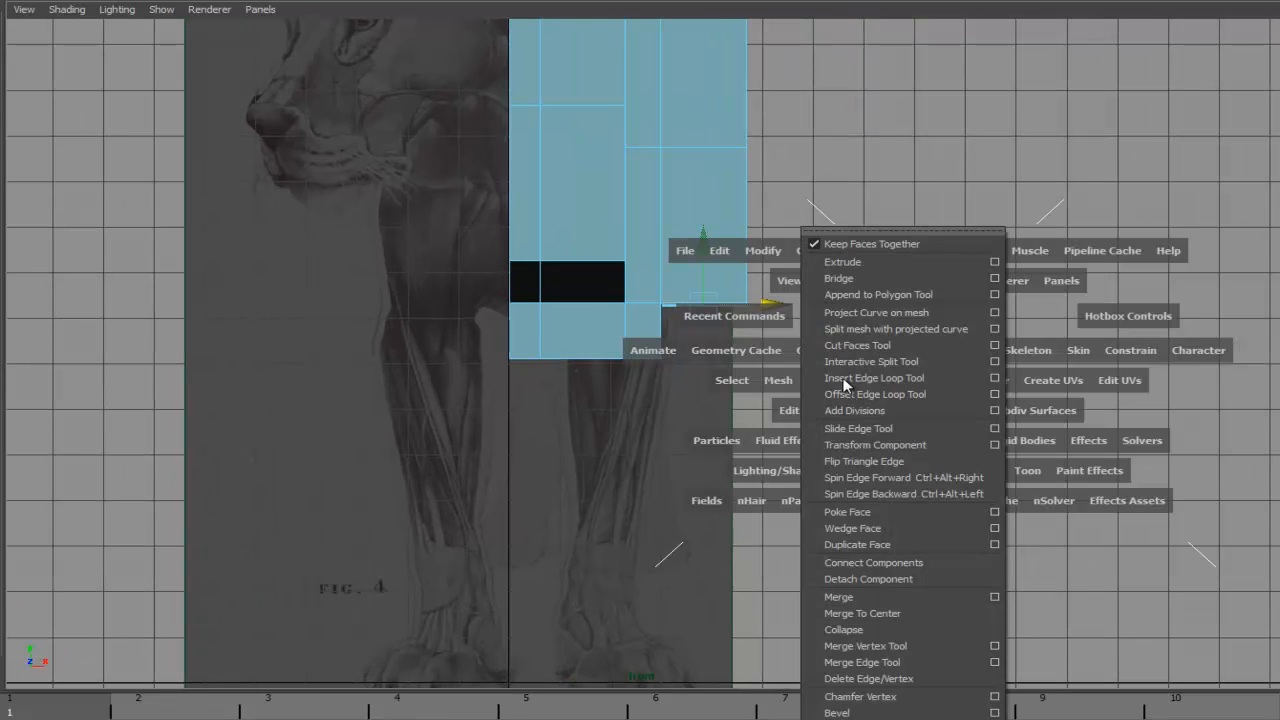
left_click(712, 317)
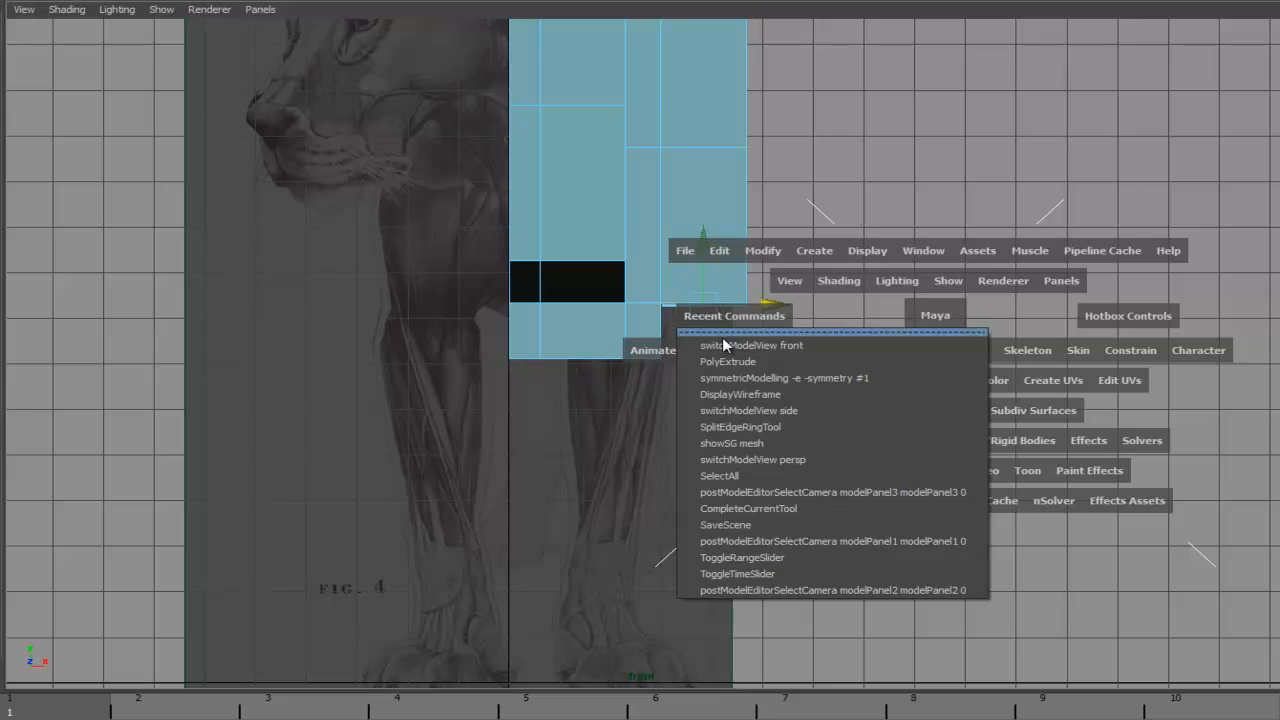
left_click(725, 362)
key("q")
left_click_drag(710, 270, 714, 580)
middle_click_drag(862, 392, 740, 381, "alt")
left_click_drag(676, 388, 679, 425)
mouse_move(840, 382)
middle_mouse_down("alt")
mouse_move(932, 440)
mouse_move(863, 380)
middle_mouse_up("alt")
key("space")
left_click(900, 378)
middle_click_drag(957, 423, 808, 357, "alt")
left_click(1029, 425)
key("4")
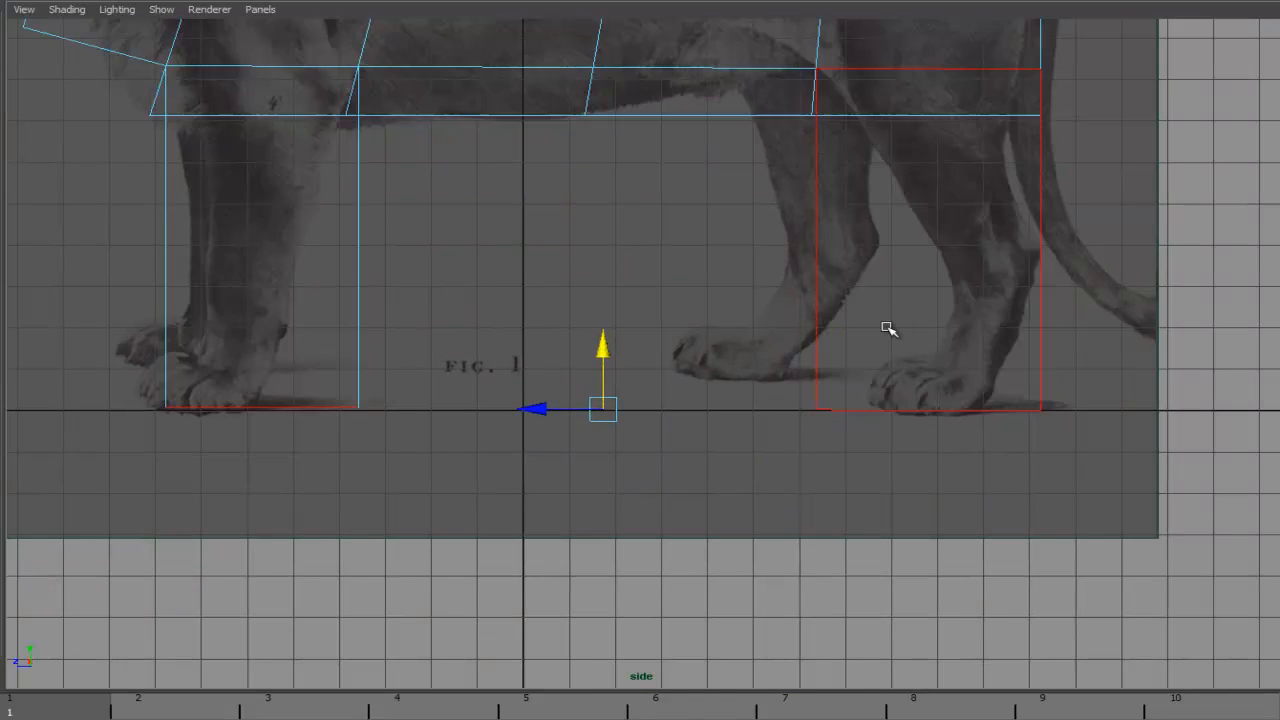
- Move the hind leg's bottom vertices to line up with the hind paw in the side reference
middle_click_drag(858, 280, 757, 357, "alt")
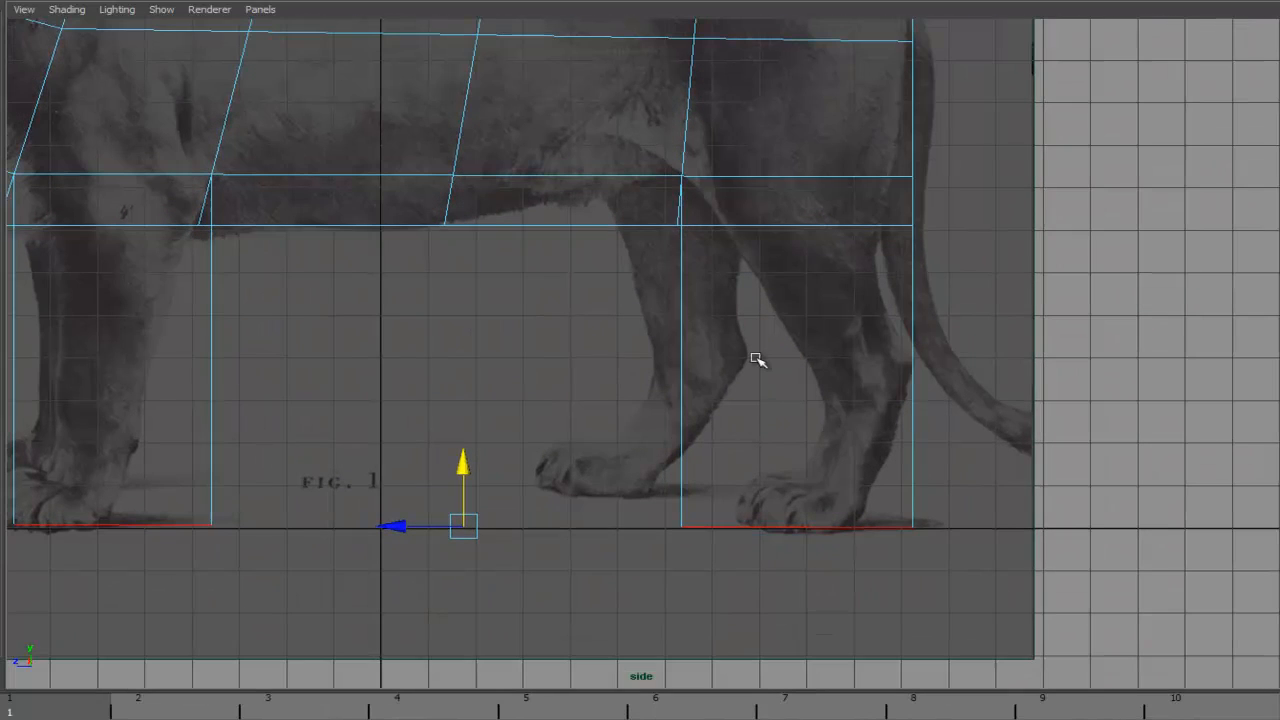
right_click_drag(686, 442, 634, 457)
left_click(683, 527)
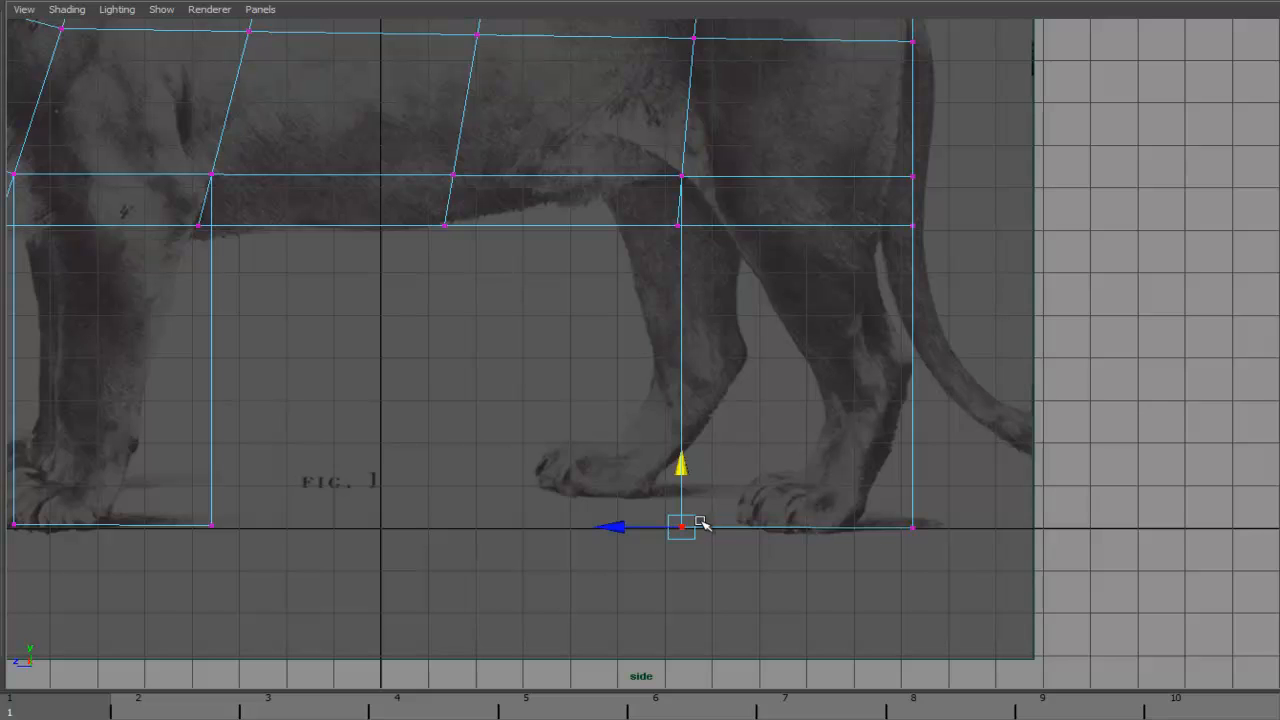
left_click_drag(618, 527, 686, 527)
left_click_drag(870, 499, 955, 552)
left_click_drag(845, 530, 789, 523)
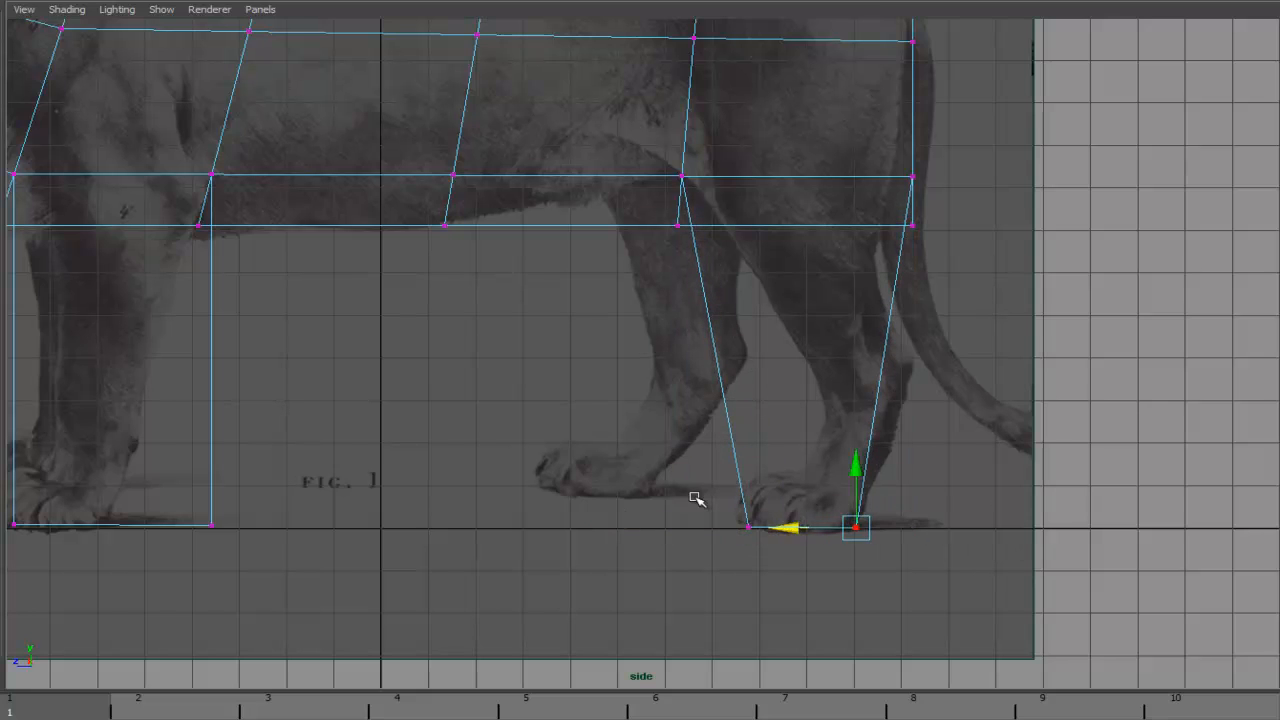
- Reposition the front leg and chest vertices to follow the lion's foreleg and chest in the side reference
middle_click_drag(178, 495, 533, 438, "alt")
left_click_drag(463, 500, 462, 499)
left_click_drag(628, 454, 389, 450)
middle_click_drag(533, 397, 621, 498, "alt")
middle_click_drag(610, 398, 594, 493, "alt")
left_click_drag(463, 374, 463, 352)
mouse_move(410, 292)
left_mouse_down()
mouse_move(472, 313)
mouse_move(407, 295)
left_mouse_up()
mouse_move(439, 341)
left_mouse_down()
mouse_move(492, 370)
mouse_move(433, 341)
left_mouse_up()
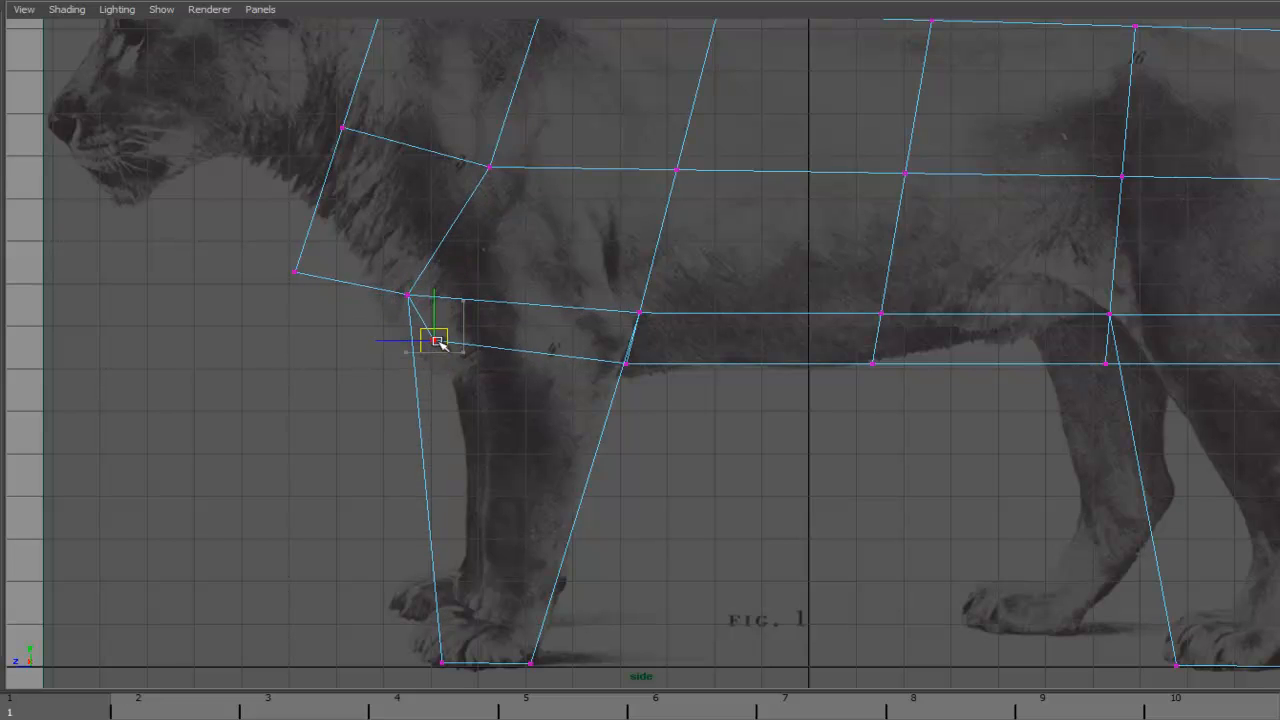
left_click_drag(324, 219, 459, 293)
left_click_drag(418, 321, 472, 358)
left_click_drag(436, 340, 440, 357)
left_click_drag(442, 281, 445, 304)
left_click_drag(442, 381, 445, 363)
mouse_move(443, 301)
left_mouse_down()
mouse_move(477, 280)
mouse_move(416, 296)
left_mouse_up()
left_click(384, 325)
left_click(348, 384)
left_click_drag(278, 262, 369, 311)
left_click_drag(295, 271, 328, 222)
middle_click_drag(286, 263, 339, 429, "alt")
left_click_drag(369, 275, 413, 257)
middle_click_drag(390, 173, 407, 268, "alt")
mouse_move(486, 246)
left_mouse_down()
mouse_move(446, 214)
mouse_move(487, 225)
left_mouse_up()
middle_click_drag(492, 324, 381, 274, "alt")
left_click_drag(463, 197, 516, 245)
left_click_drag(500, 220, 500, 204)
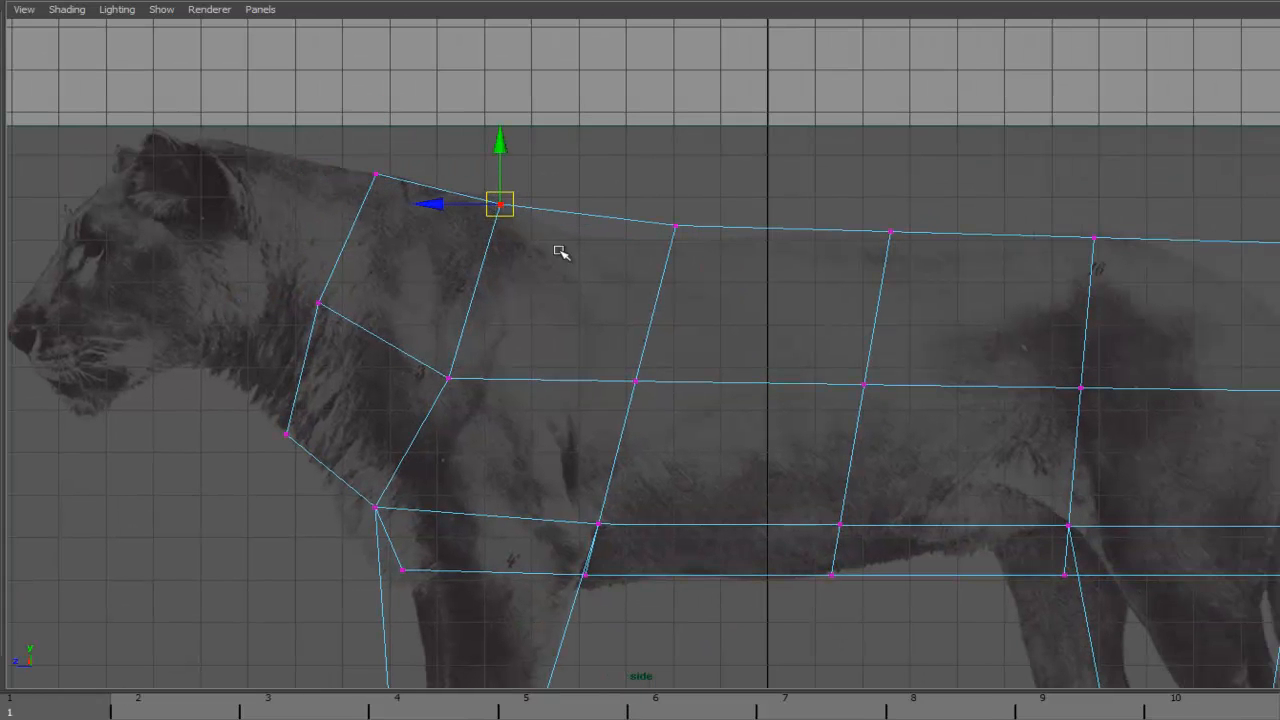
- Adjust the neck and top-of-shoulder vertices to match the lion's outline in side view
middle_click_drag(562, 251, 415, 224, "alt")
left_click_drag(531, 178, 510, 214)
middle_click_drag(579, 371, 531, 217, "alt")
mouse_move(226, 189)
left_mouse_down()
mouse_move(277, 211)
mouse_move(200, 168)
mouse_move(295, 232)
mouse_move(190, 172)
mouse_move(240, 190)
left_mouse_up()
middle_click_drag(488, 183, 588, 231, "alt")
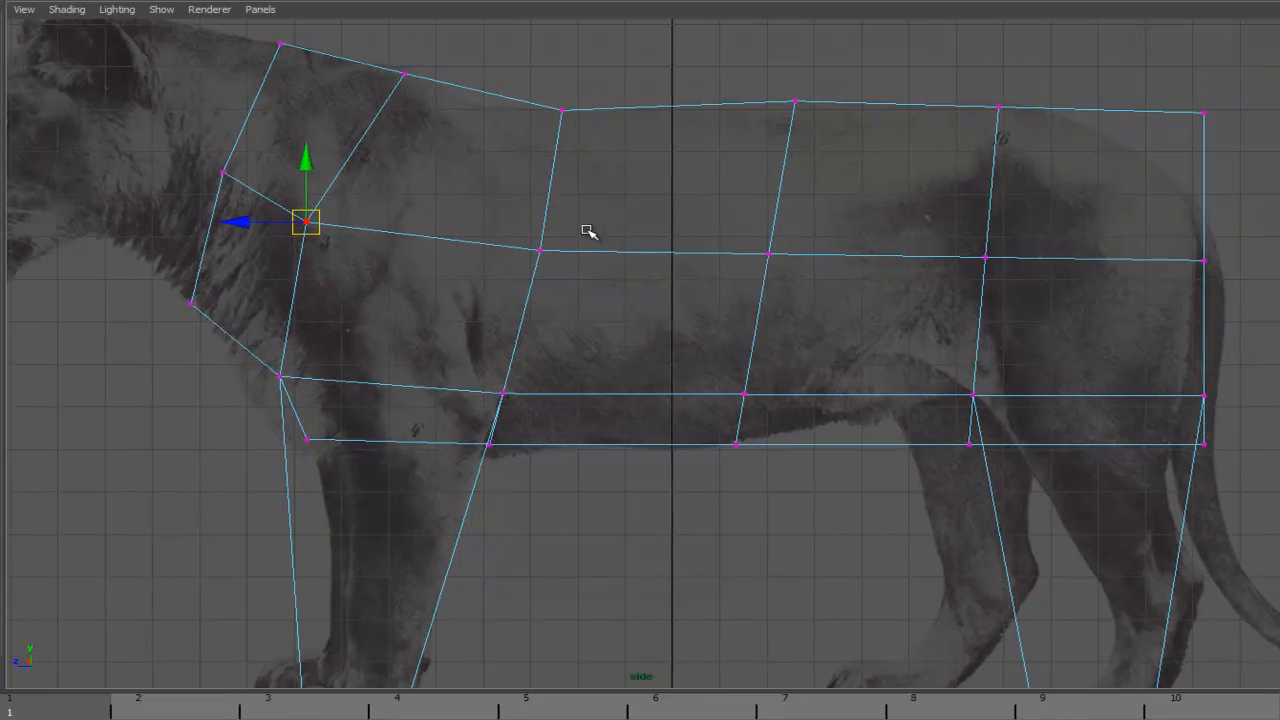
left_click_drag(305, 222, 281, 214)
middle_click_drag(391, 200, 485, 278, "alt")
left_click(500, 150)
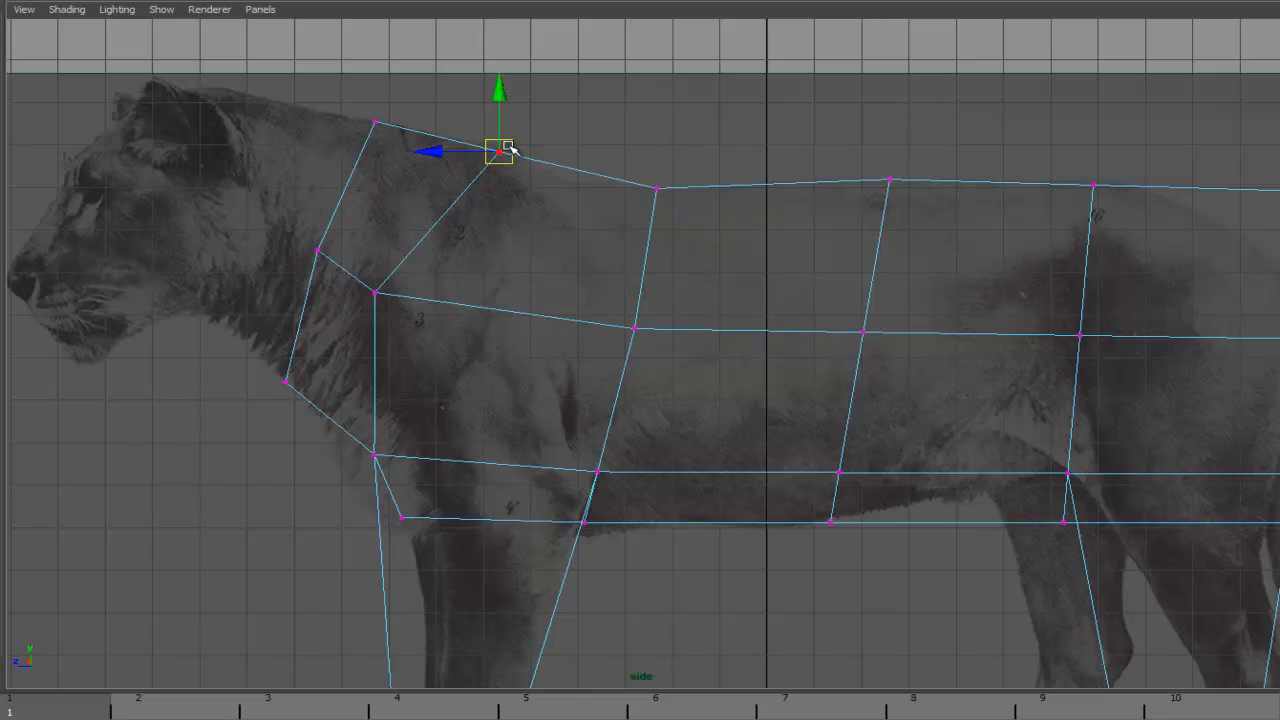
left_click_drag(506, 152, 423, 134)
middle_click_drag(443, 149, 211, 118, "alt")
- Adjust the back, belly and hip vertices to fit the lion's body outline in the side reference
left_click(1065, 157)
left_click_drag(1065, 157, 1005, 193)
middle_click_drag(1014, 297, 748, 130, "alt")
left_click(808, 228)
left_click(757, 313)
left_click_drag(755, 312, 724, 303)
left_click(766, 263)
mouse_move(770, 260)
left_mouse_down()
mouse_move(712, 250)
mouse_move(748, 258)
left_mouse_up()
left_click(724, 309)
middle_click_drag(726, 303, 737, 331, "alt")
left_click(695, 300)
left_click_drag(695, 300, 700, 266)
left_click(462, 300)
left_click_drag(656, 230, 637, 206)
left_click_drag(890, 212, 924, 181)
middle_click_drag(924, 181, 1097, 190, "alt")
left_click(651, 254)
left_click_drag(651, 254, 660, 216)
middle_click_drag(535, 238, 669, 231, "alt")
middle_click_drag(598, 268, 634, 263, "alt")
left_click(579, 243)
left_click_drag(580, 243, 540, 191)
left_click(355, 224)
left_click_drag(355, 224, 353, 184)
middle_click_drag(796, 229, 571, 316, "alt")
left_click_drag(844, 195, 889, 236)
left_click_drag(883, 226, 853, 221)
middle_click_drag(956, 222, 748, 287, "alt")
right_click_drag(748, 287, 567, 260, "alt")
middle_click_drag(567, 260, 1066, 240, "alt")
right_click_drag(890, 225, 1055, 212, "alt")
middle_click_drag(880, 180, 663, 71, "alt")
right_click_drag(751, 240, 658, 476, "alt")
middle_click_drag(658, 476, 623, 434, "alt")
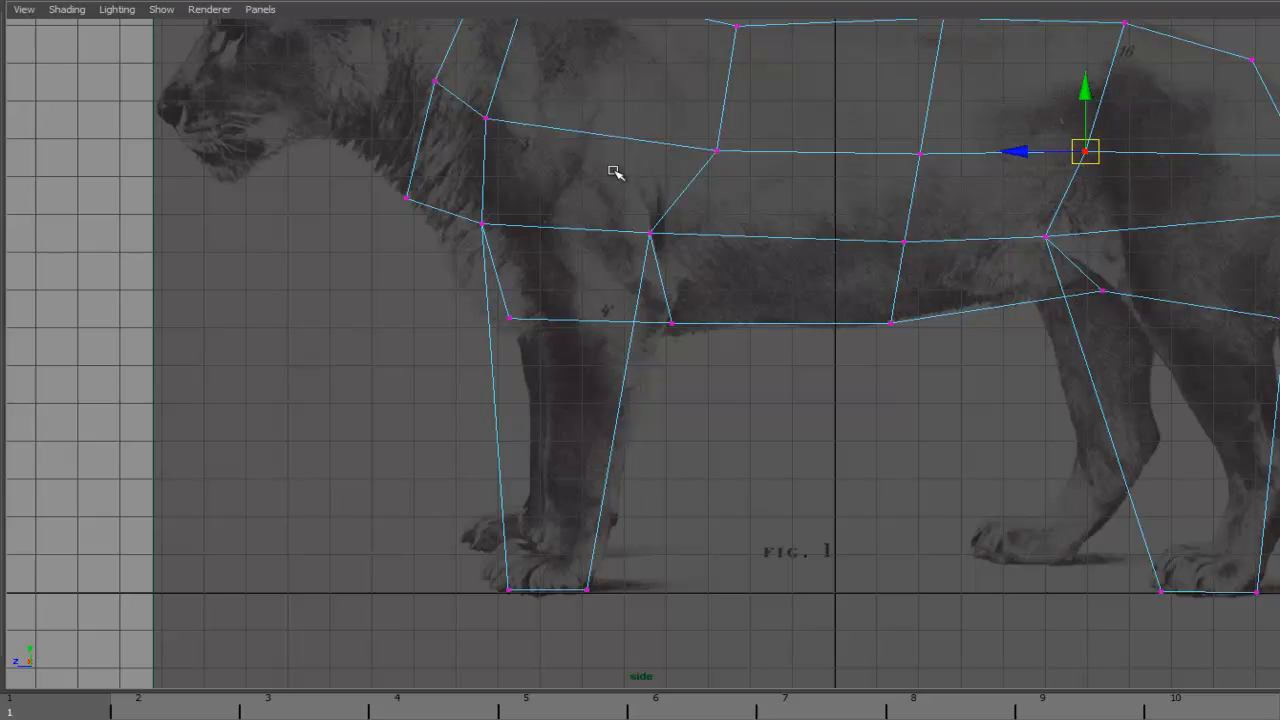
- Insert edge loops across the front and hind legs near the top, ankle and paw
left_click(366, 1)
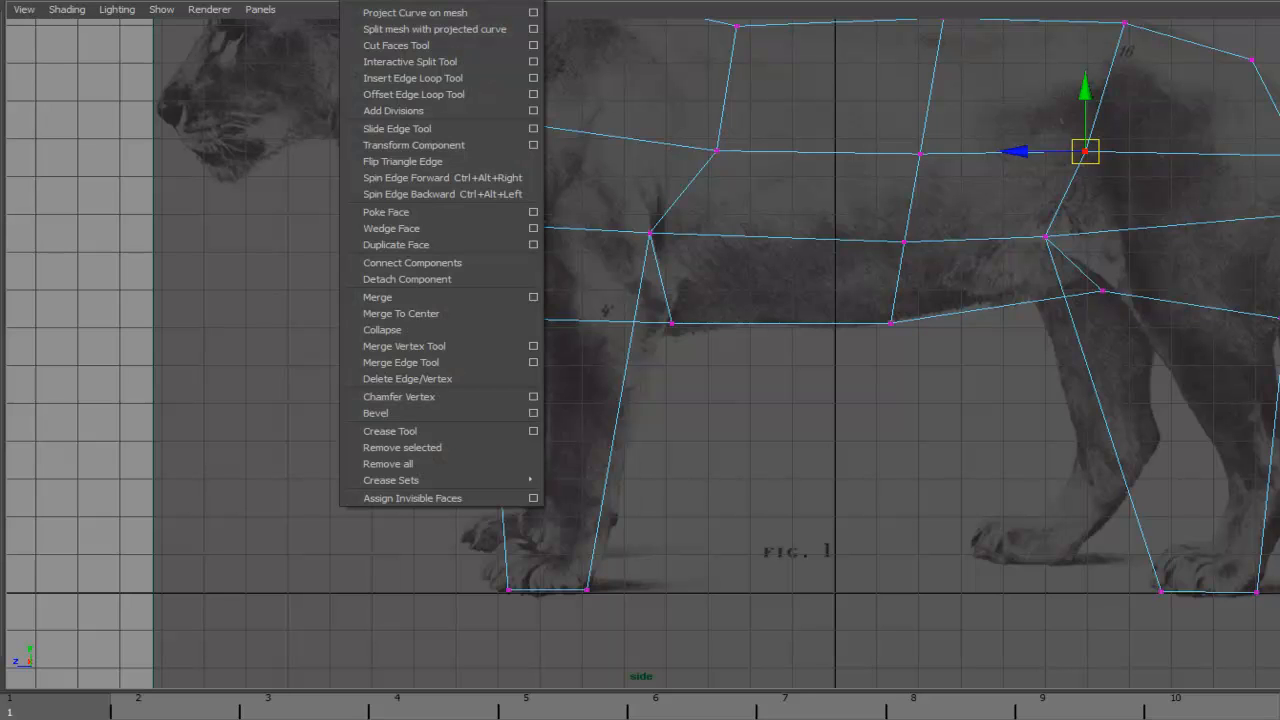
left_click(413, 78)
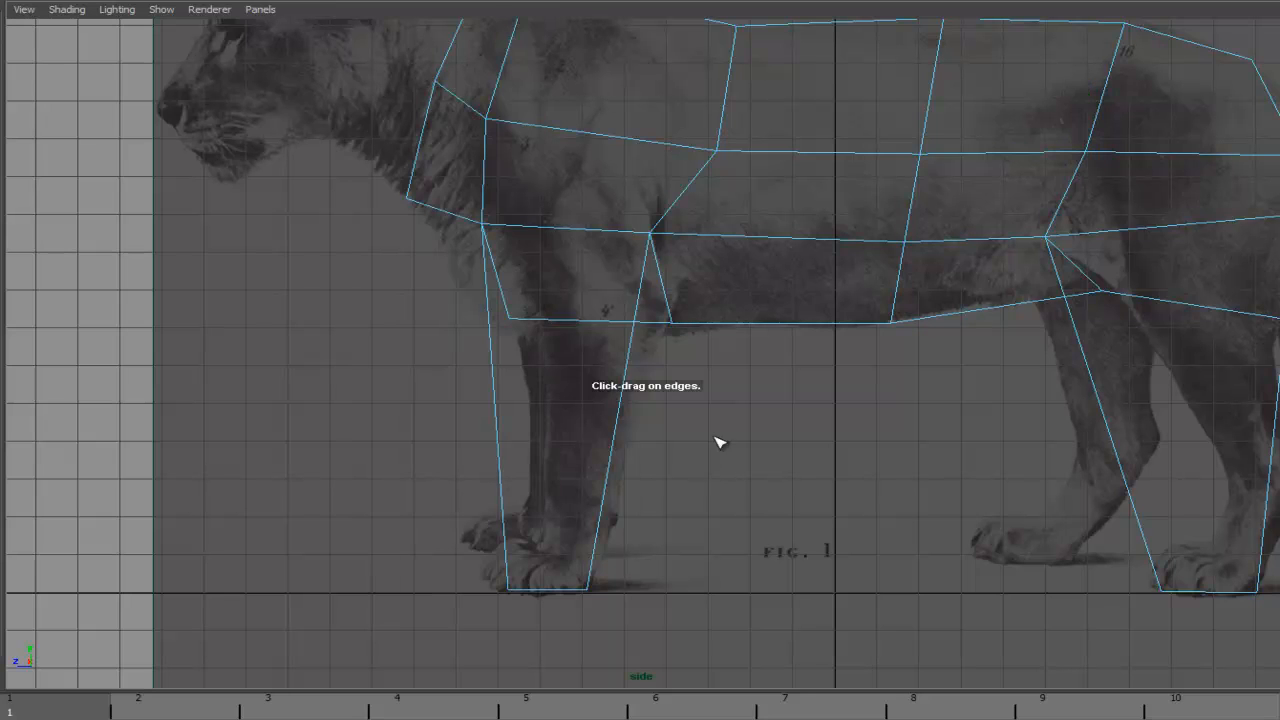
middle_click_drag(669, 355, 636, 357, "alt")
left_click_drag(643, 314, 643, 308)
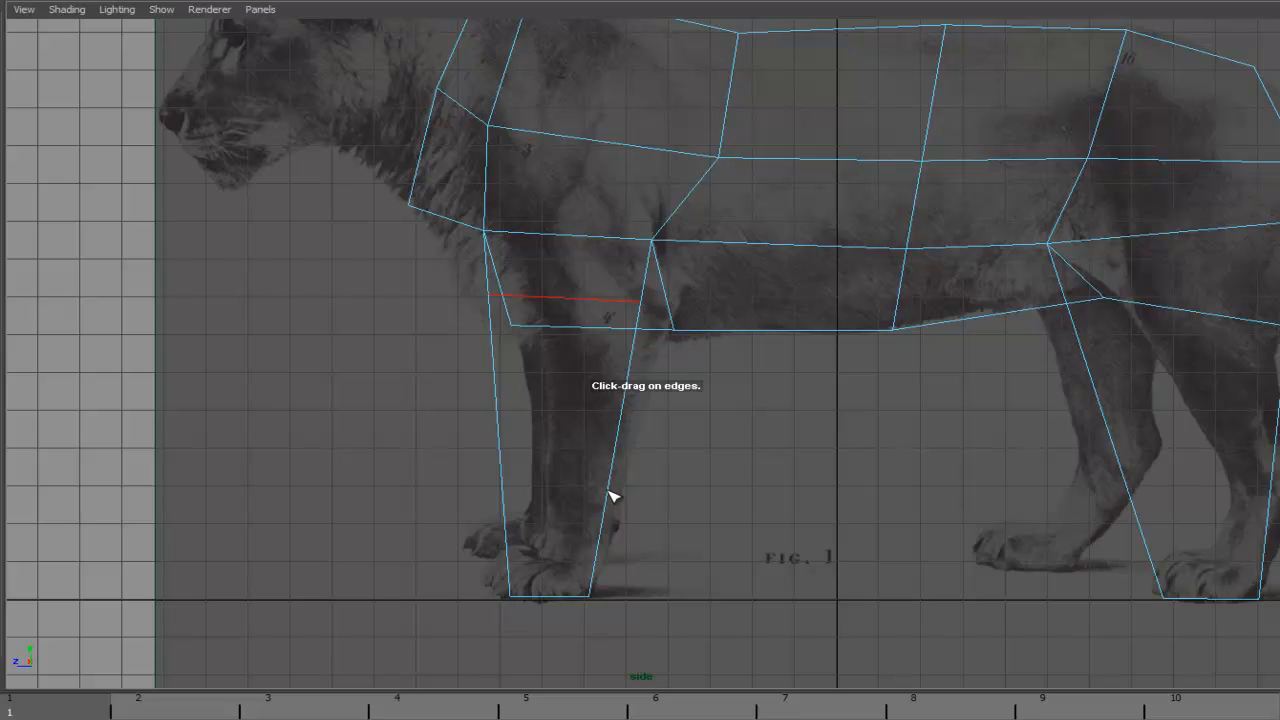
left_click_drag(610, 520, 607, 521)
middle_click_drag(908, 426, 596, 346, "alt")
left_click_drag(888, 393, 887, 392)
left_click_drag(690, 273, 690, 271)
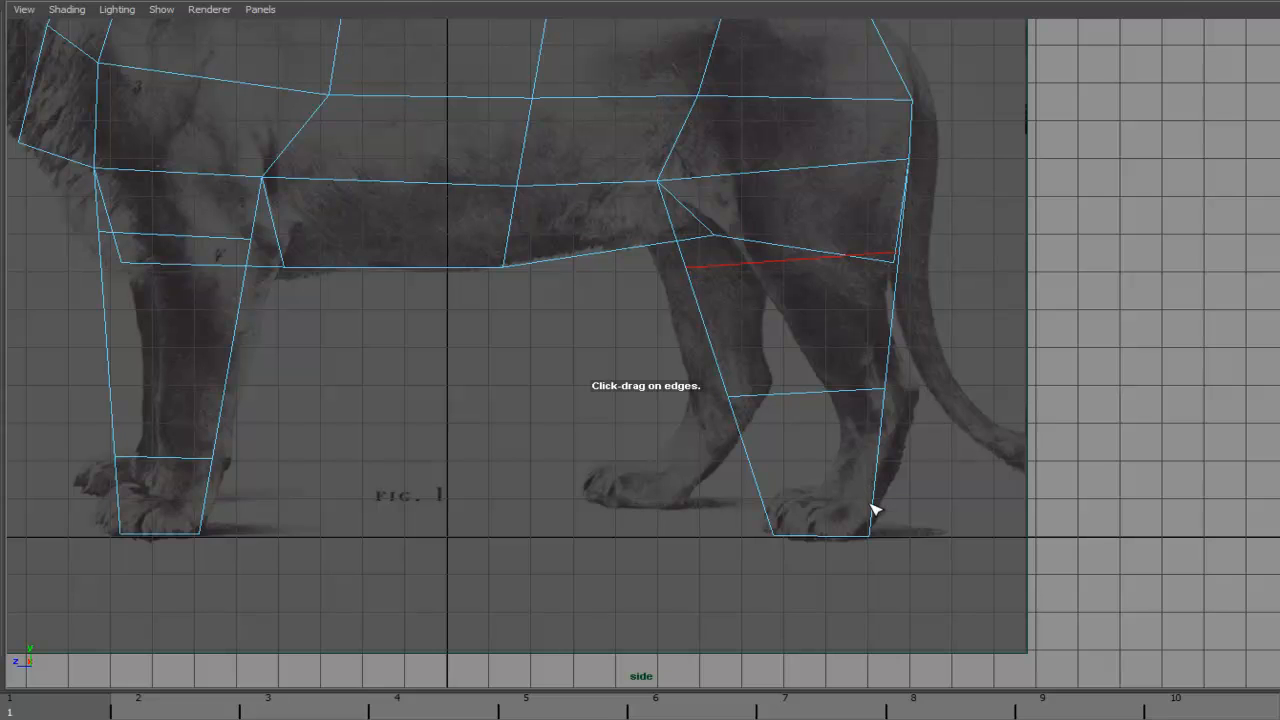
left_click_drag(876, 498, 834, 494)
middle_click_drag(374, 466, 742, 406, "alt")
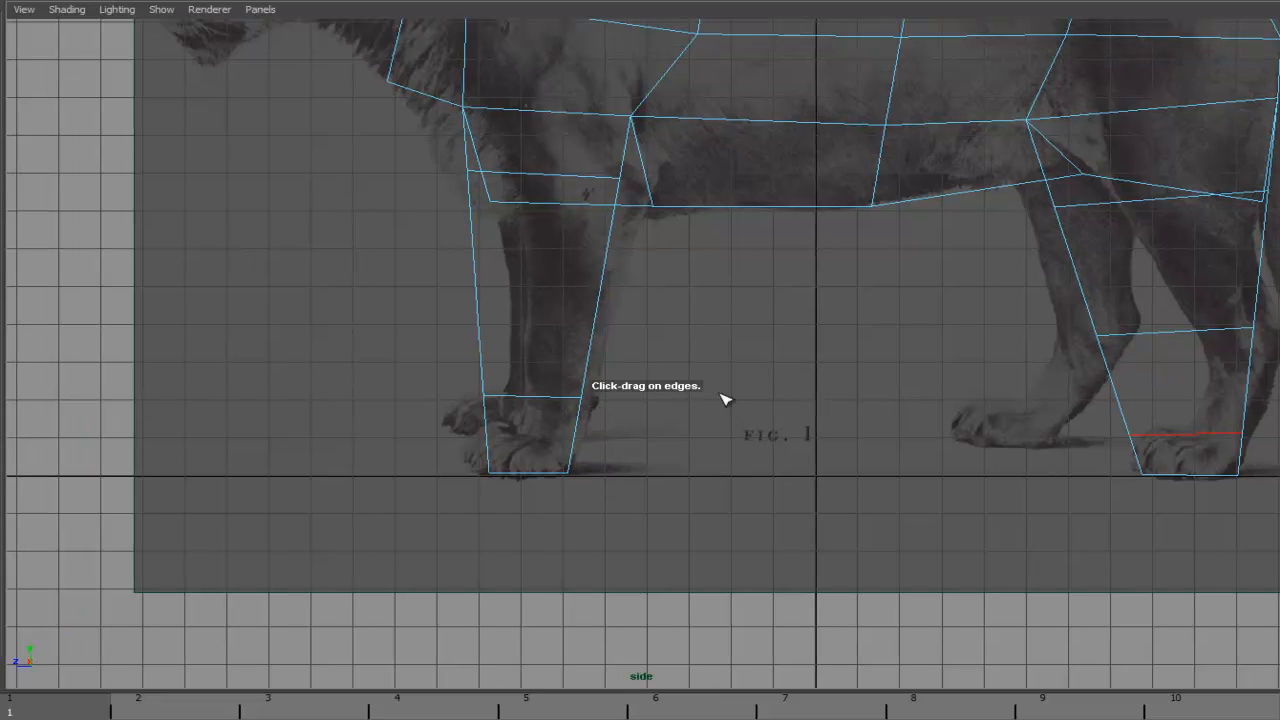
left_click_drag(577, 431, 578, 430)
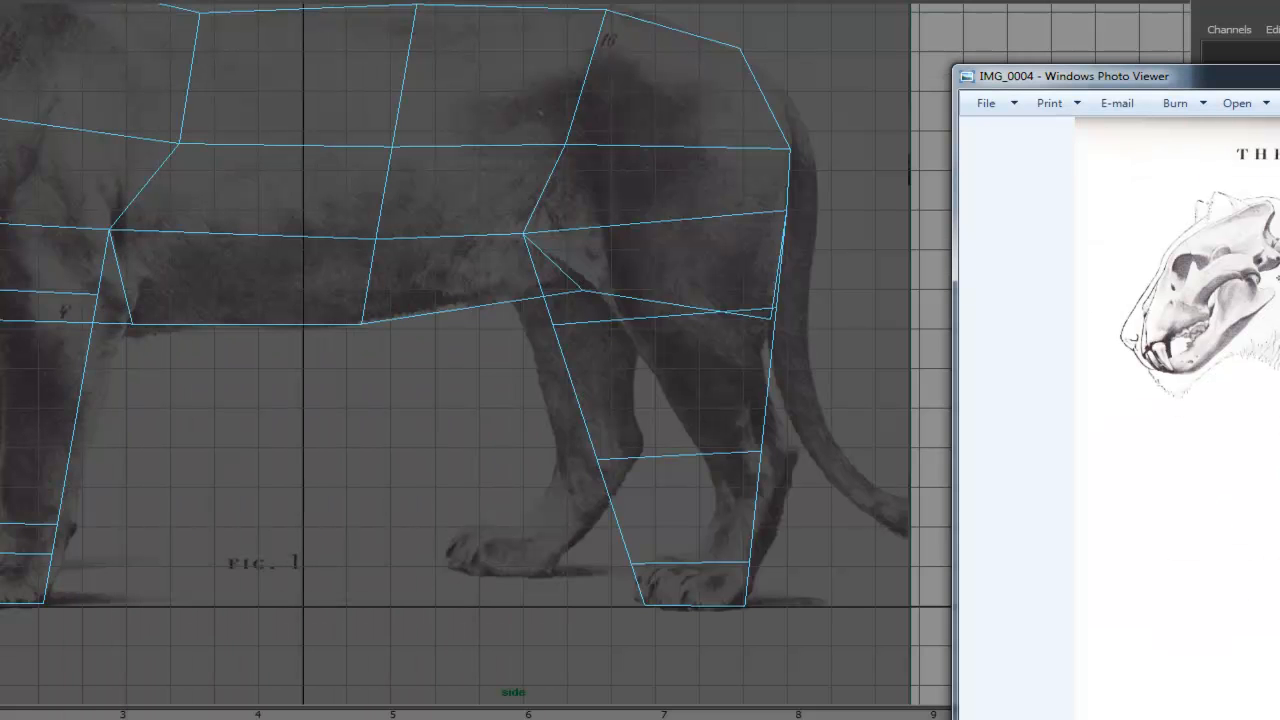
- Move the hind leg's ankle and paw vertices to match the hind paw in the side reference
key("alt+Tab")
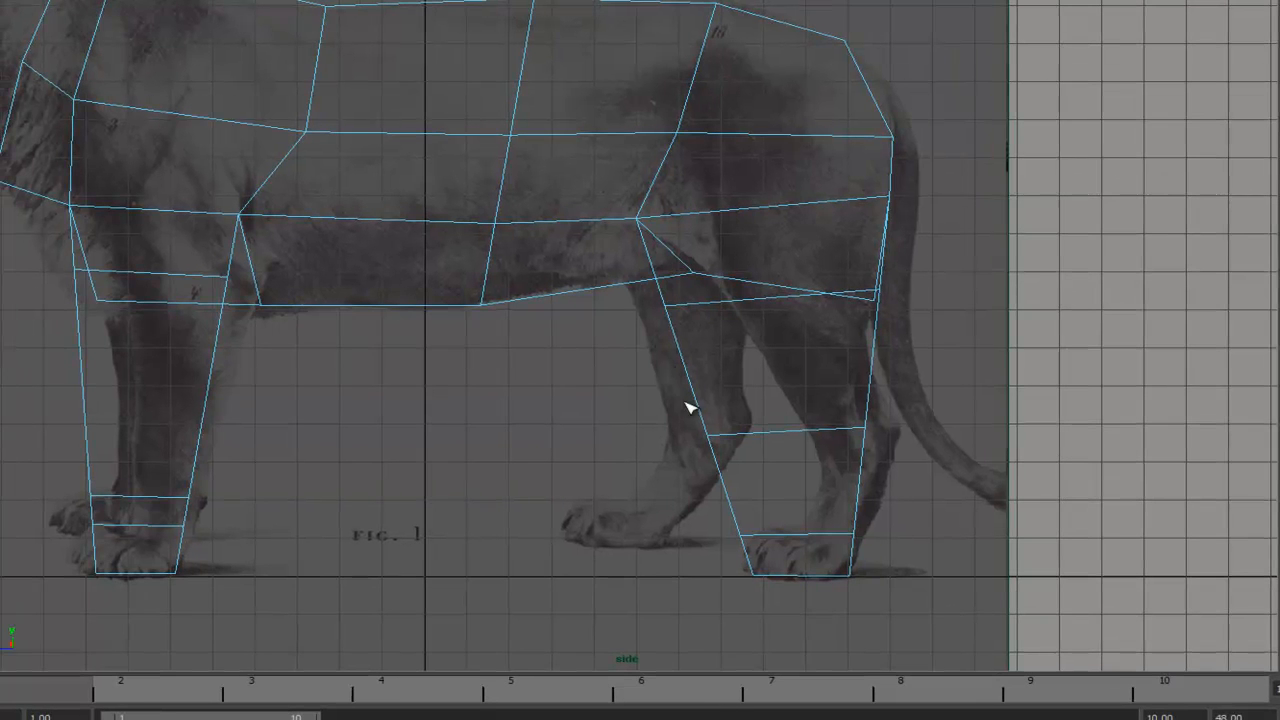
mouse_move(688, 405)
right_mouse_down()
mouse_move(700, 400)
mouse_move(695, 415)
right_mouse_up()
left_click(713, 446)
key("w")
left_click_drag(709, 431, 896, 425)
left_click(863, 426)
left_click(741, 535)
left_click_drag(743, 536, 866, 538)
left_click(855, 535)
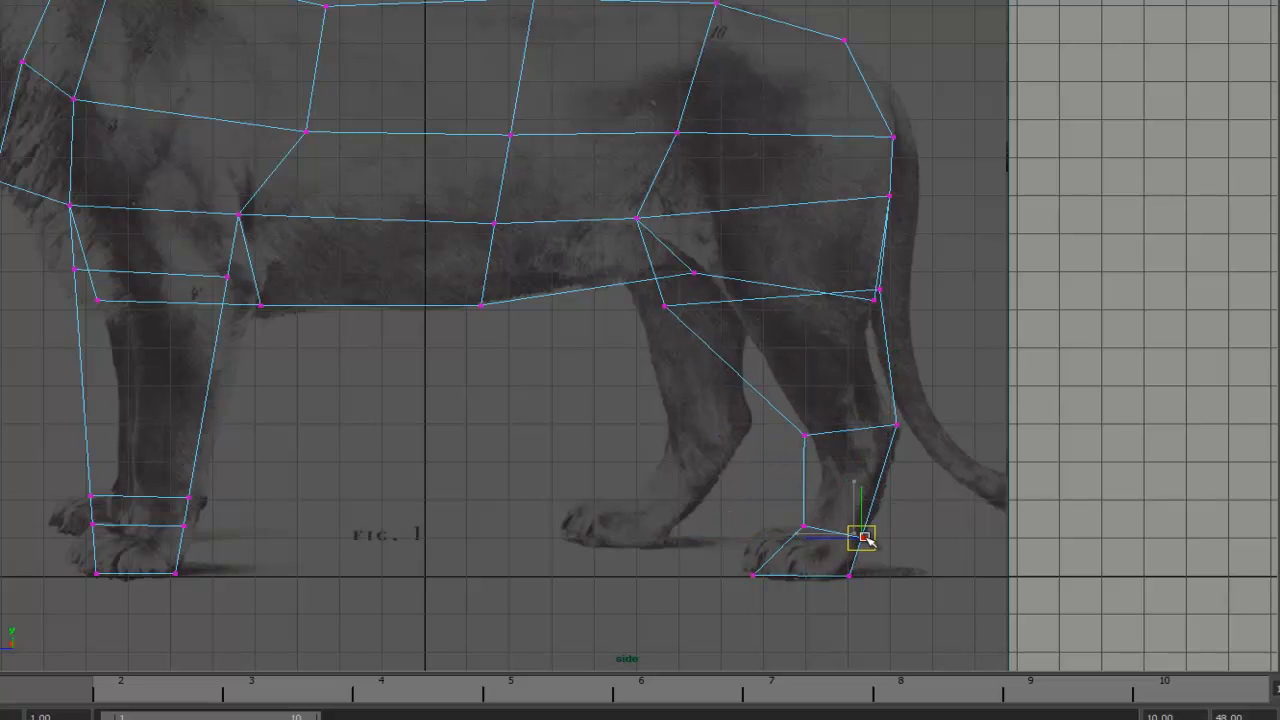
left_click(754, 575)
left_click_drag(692, 577, 738, 576)
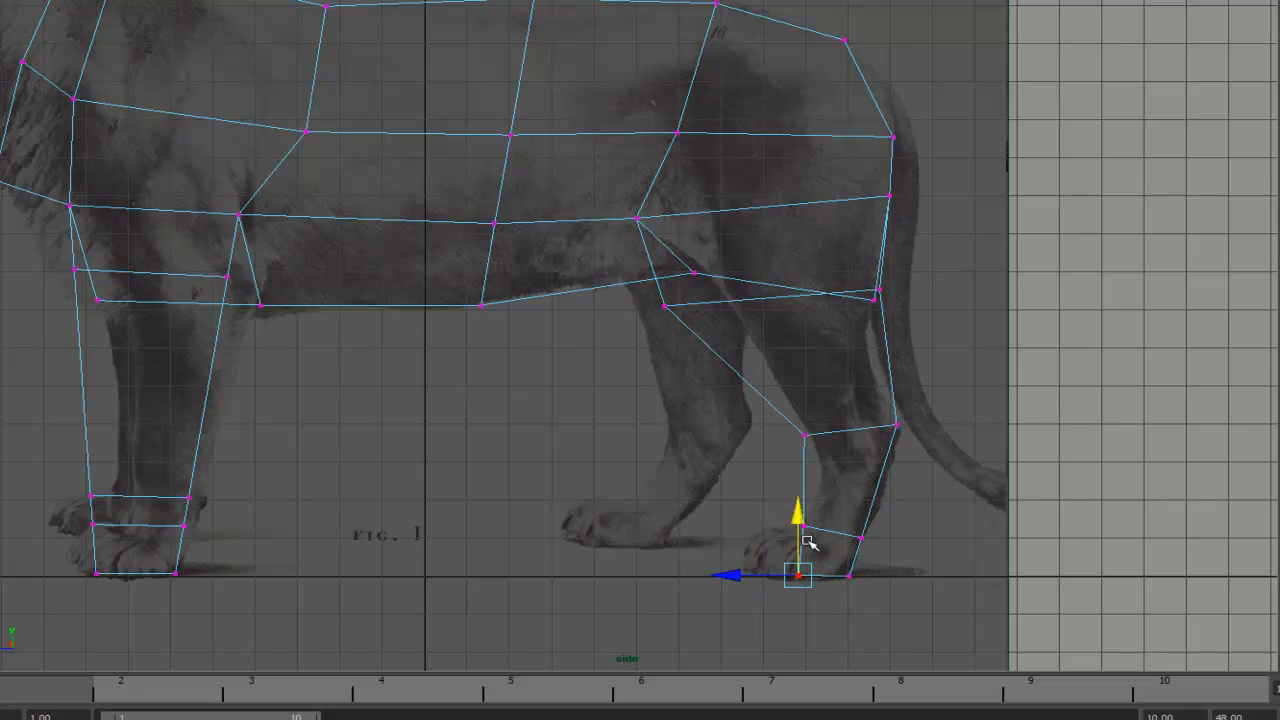
left_click(860, 537)
left_click(803, 525)
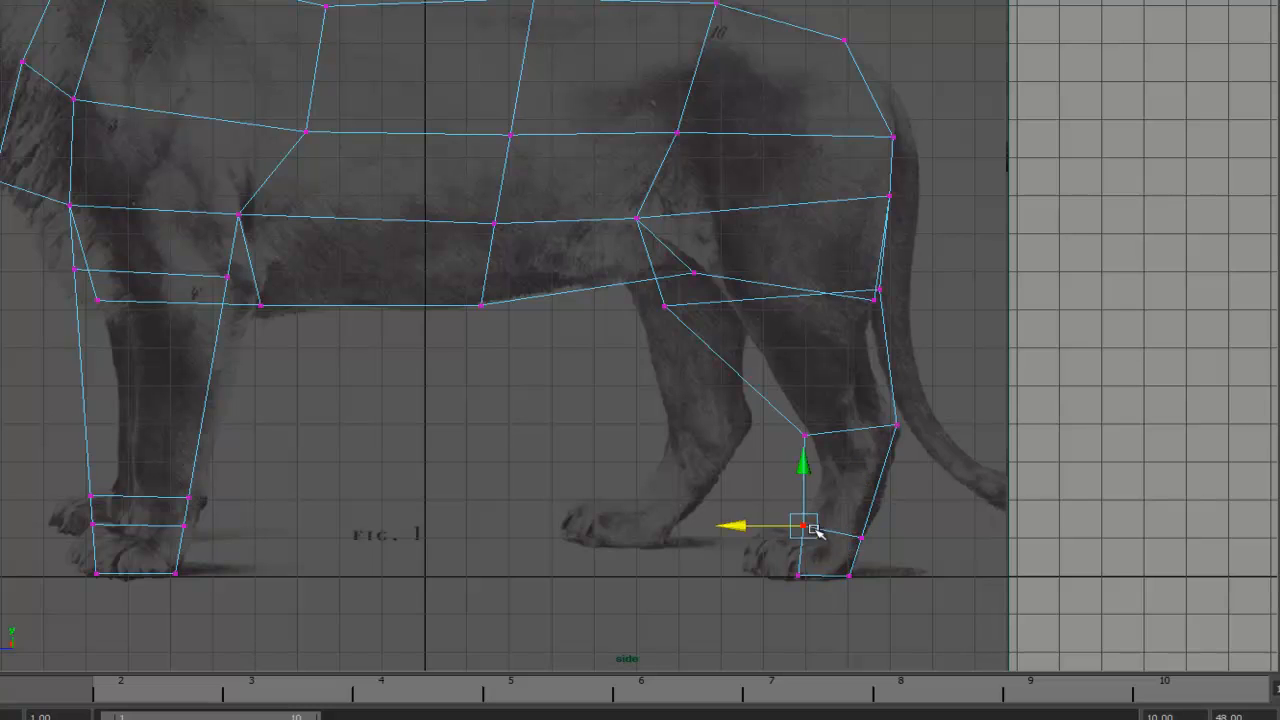
left_click_drag(760, 530, 768, 528)
- Adjust the hind leg's knee and upper thigh vertices to follow the reference
left_click(805, 437)
left_click_drag(738, 434, 752, 436)
middle_click_drag(686, 346, 733, 414, "alt")
left_click(710, 370)
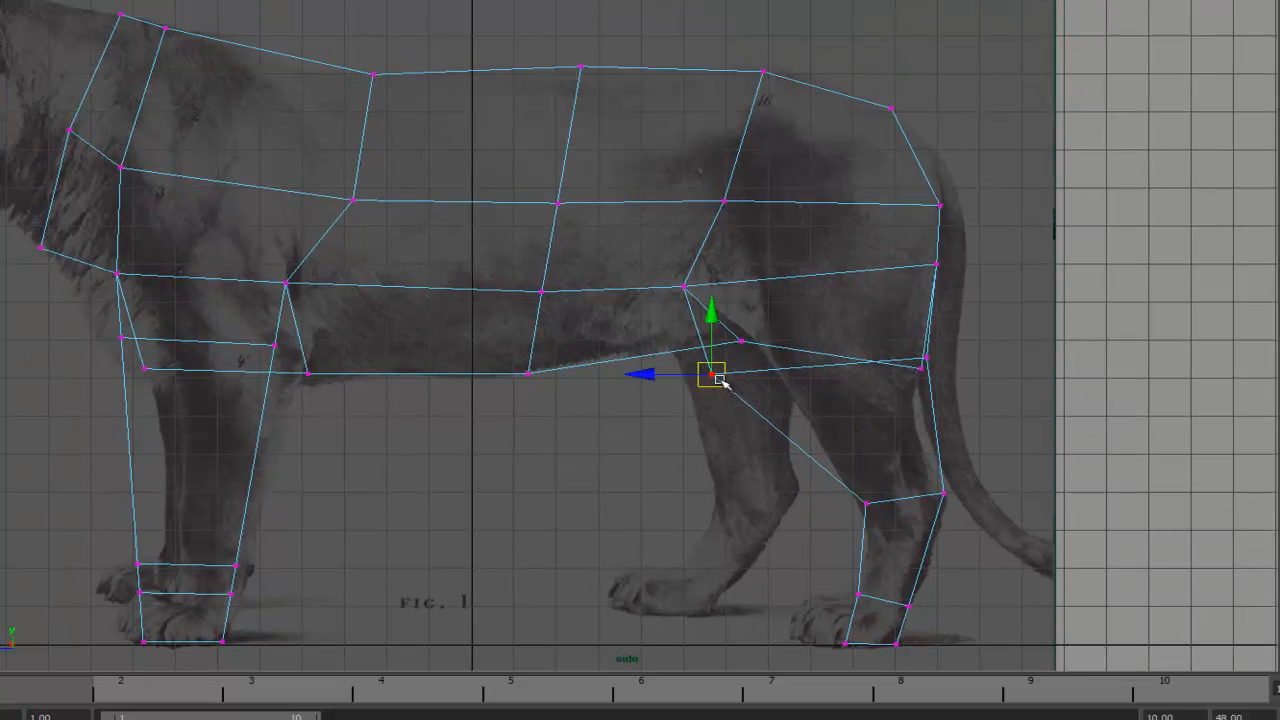
left_click_drag(646, 371, 707, 371)
left_click(685, 287)
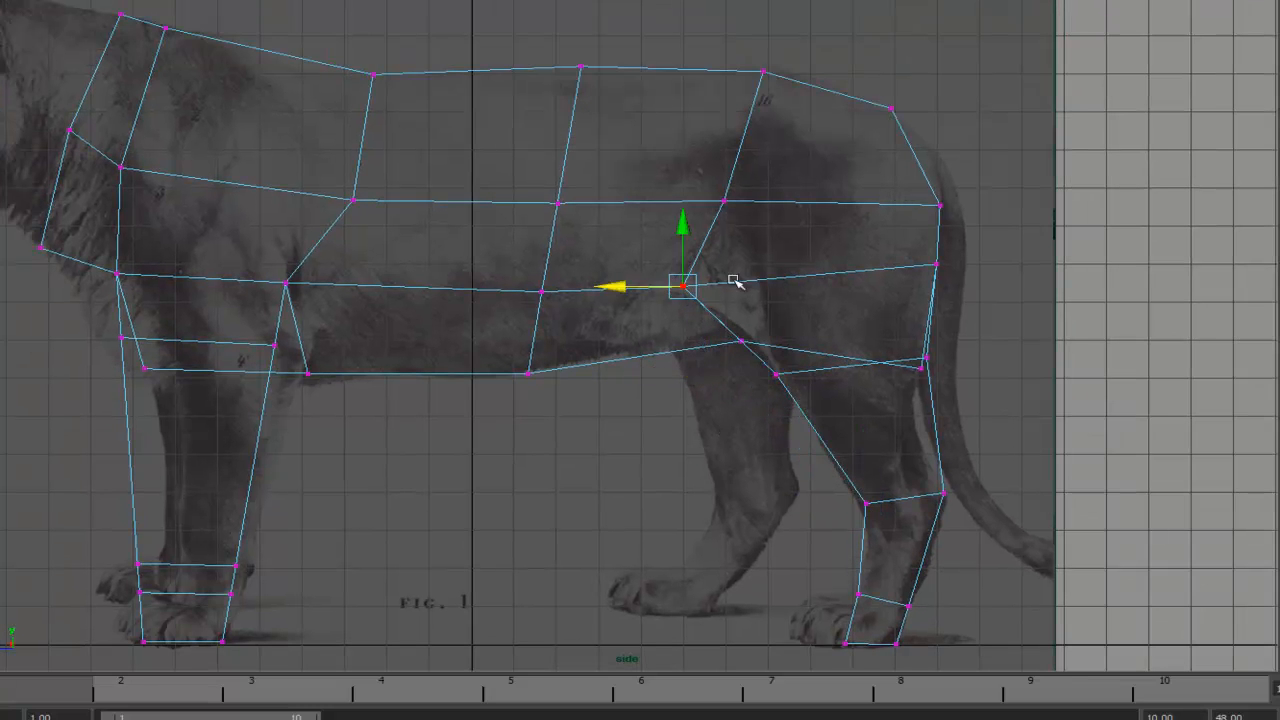
mouse_move(626, 290)
left_mouse_down()
mouse_move(675, 287)
mouse_move(618, 287)
mouse_move(625, 275)
left_mouse_up()
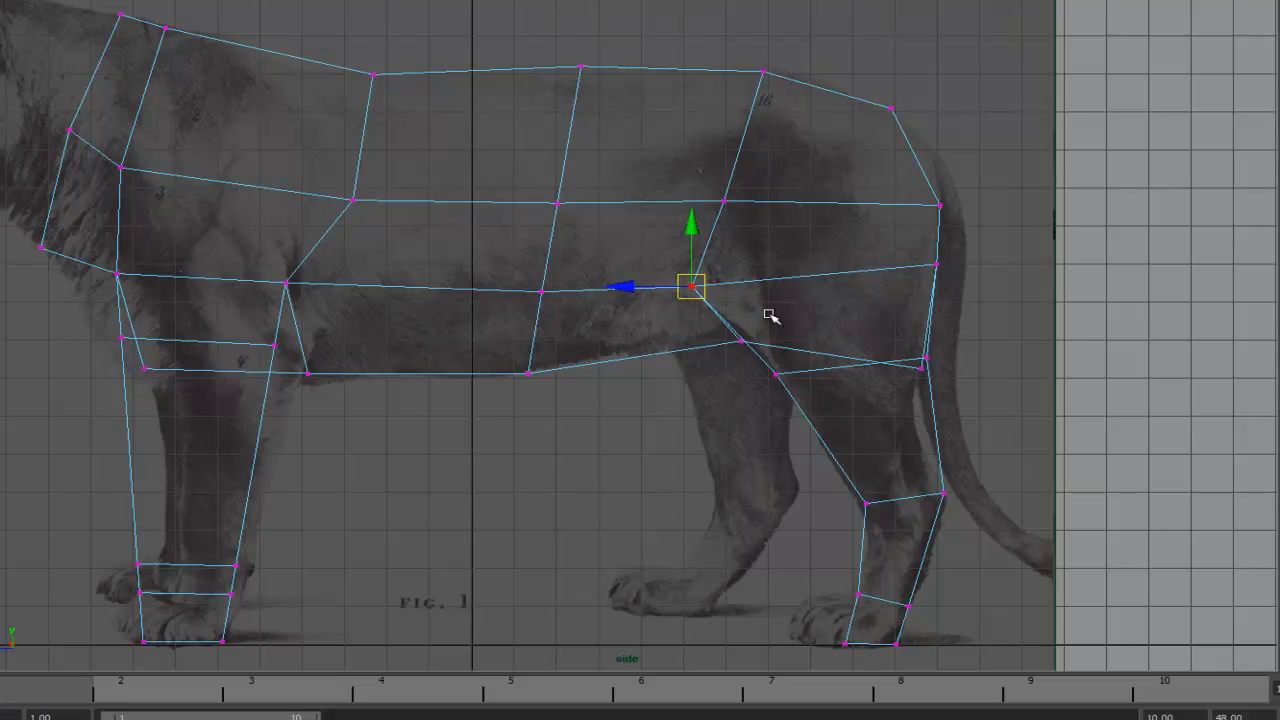
middle_click_drag(822, 305, 731, 325, "alt")
left_click(833, 393)
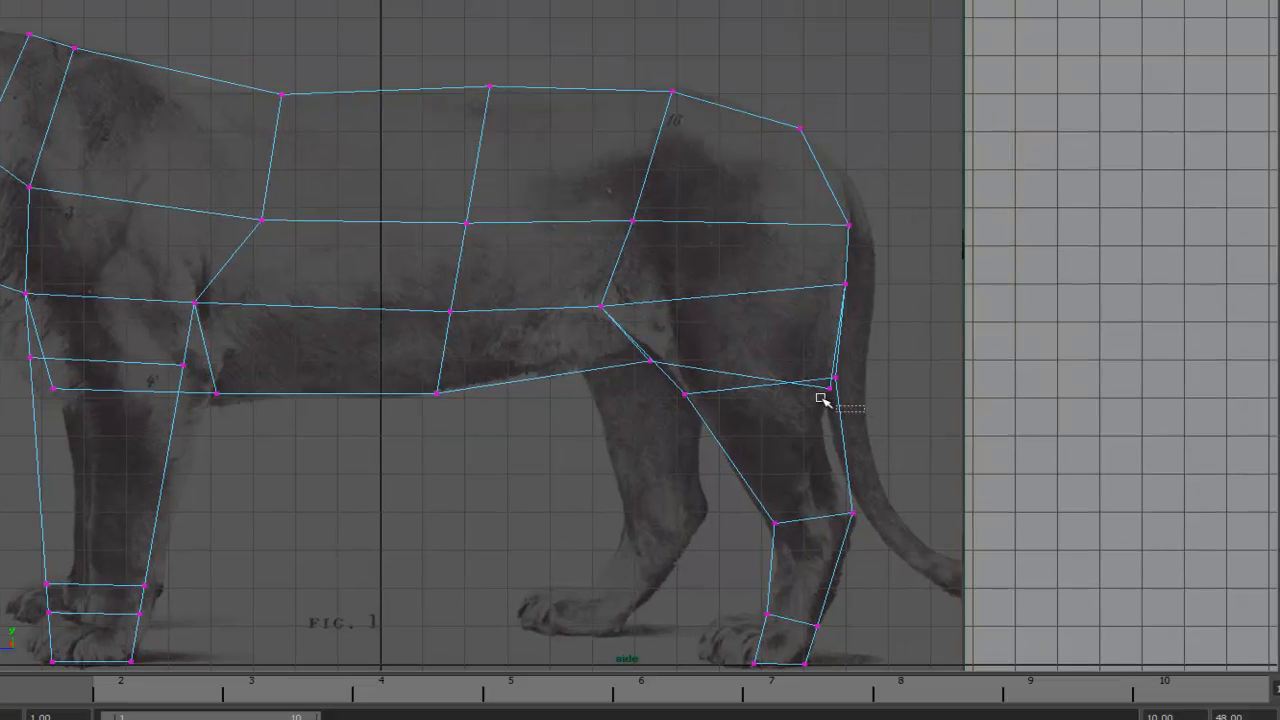
left_click_drag(830, 385, 833, 323)
left_click(834, 379)
left_click_drag(783, 379, 766, 381)
- Move the front paw vertices to match the front paw's outline in the side reference
middle_click_drag(430, 455, 783, 336, "alt")
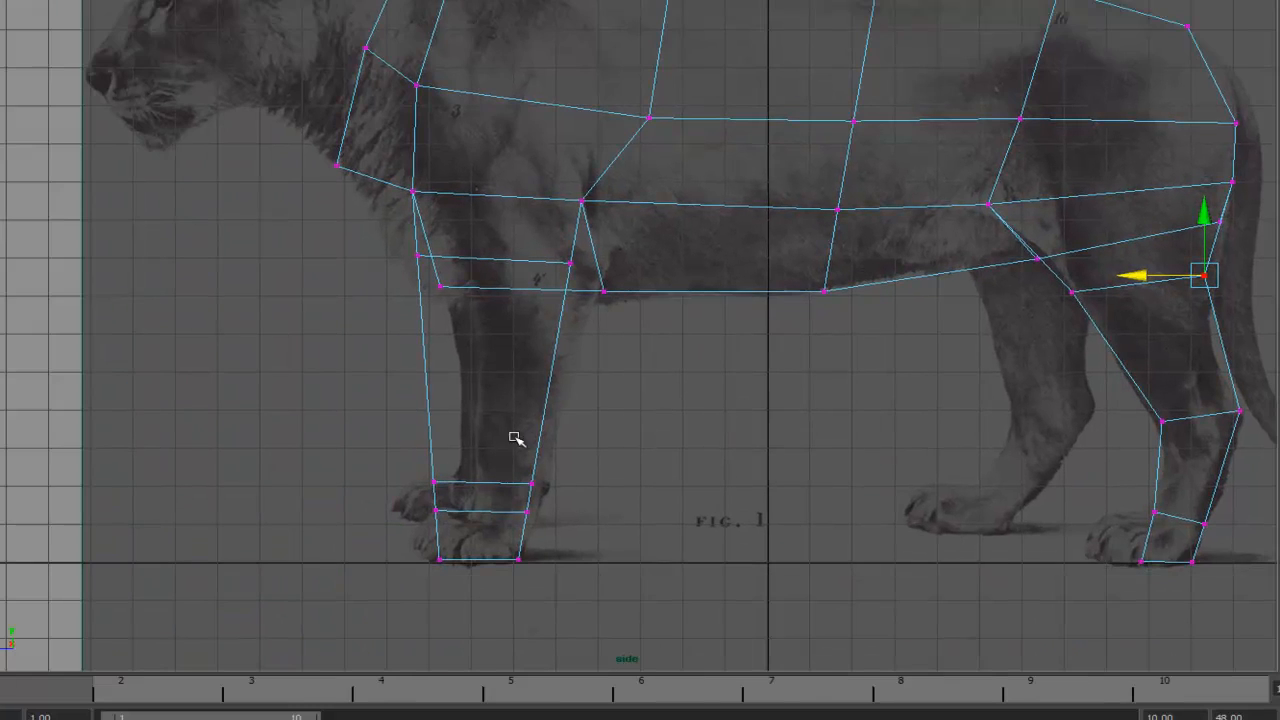
middle_click_drag(542, 451, 575, 370, "alt")
left_click(466, 402)
left_click_drag(466, 402, 570, 441)
left_click(565, 403)
left_click(560, 432)
left_click(550, 479)
mouse_move(487, 480)
left_mouse_down()
mouse_move(470, 480)
mouse_move(490, 481)
left_mouse_up()
left_click(466, 430)
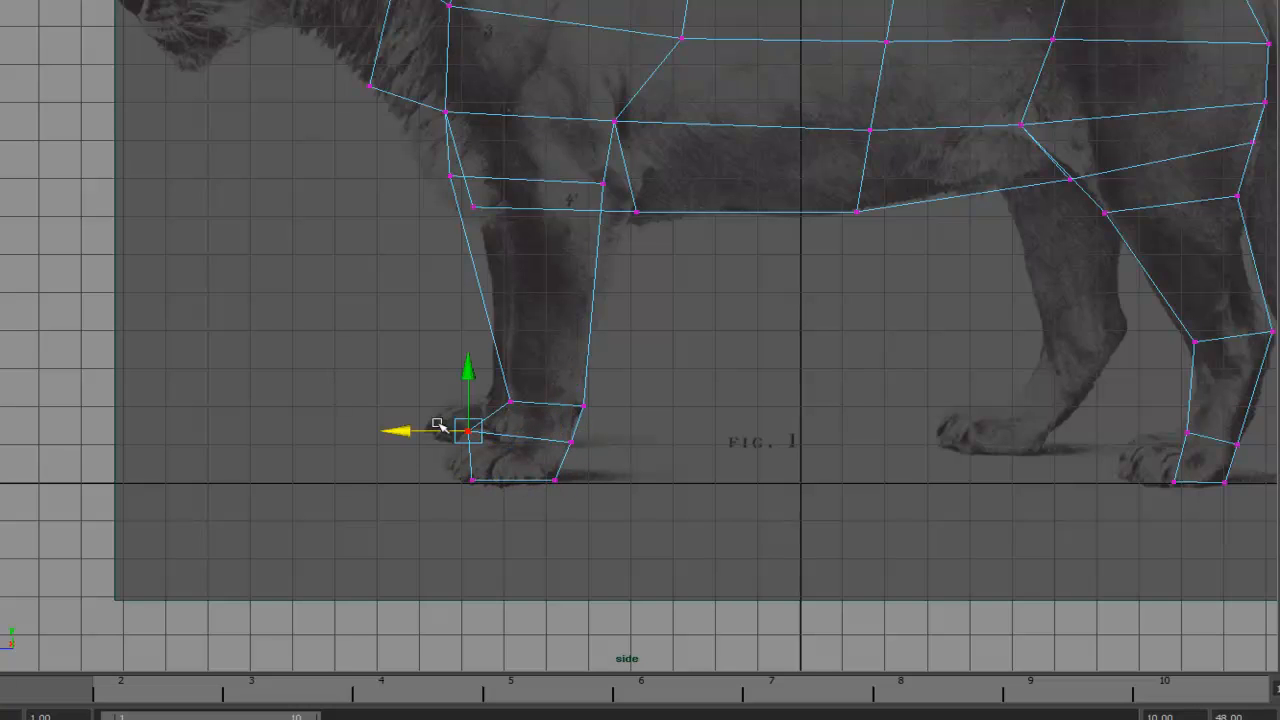
left_click_drag(397, 432, 429, 431)
left_click(472, 481)
mouse_move(407, 480)
left_mouse_down()
mouse_move(455, 481)
mouse_move(429, 480)
left_mouse_up()
left_click(494, 430)
mouse_move(427, 431)
left_mouse_down()
mouse_move(450, 431)
mouse_move(437, 431)
left_mouse_up()
middle_click_drag(491, 335, 501, 345, "alt")
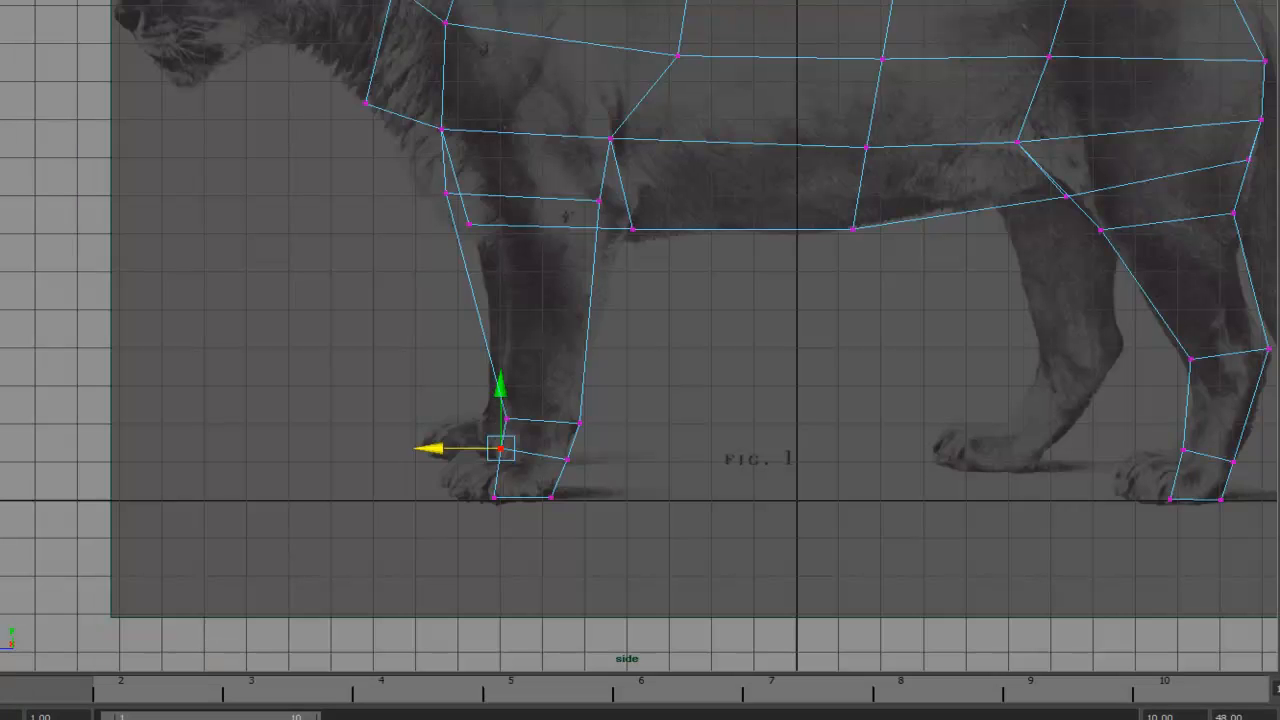
- Select the front edges of the front and hind paws and move them forward to extend the toes
right_click(1204, 451)
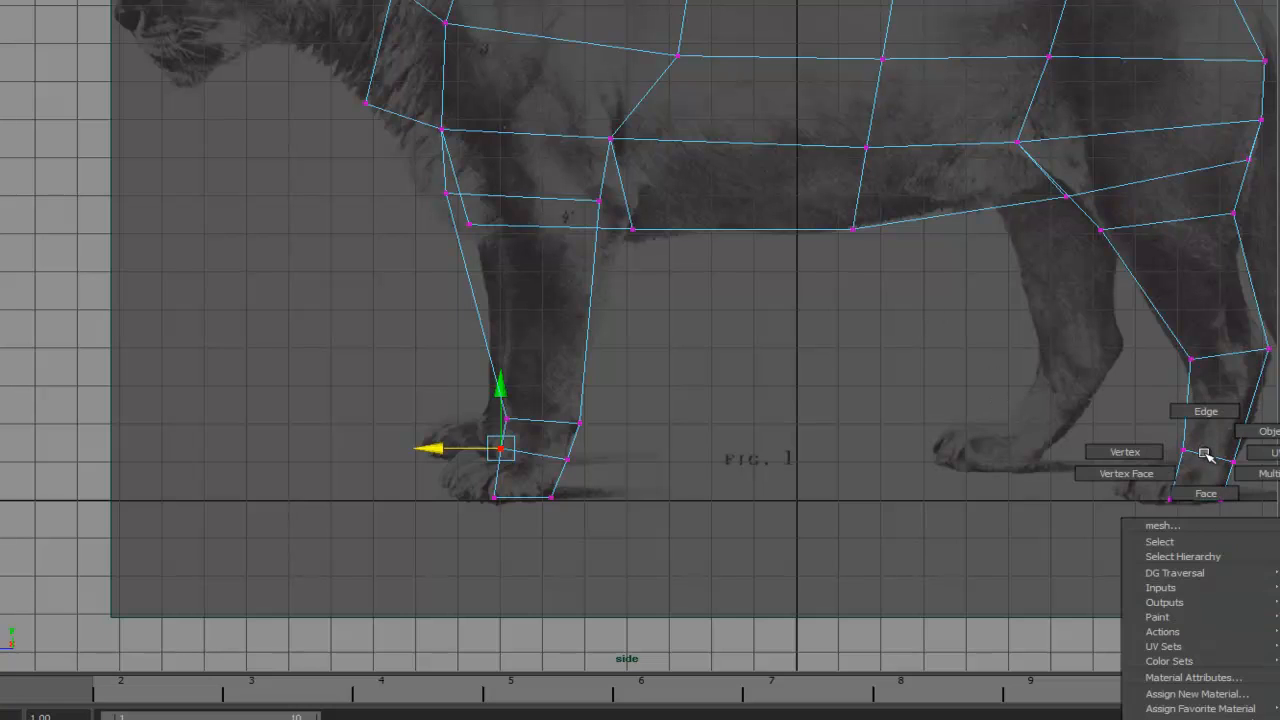
left_click_drag(1146, 427, 1236, 441)
left_click(1195, 420, "shift")
left_click_drag(1128, 391, 1229, 389, "shift")
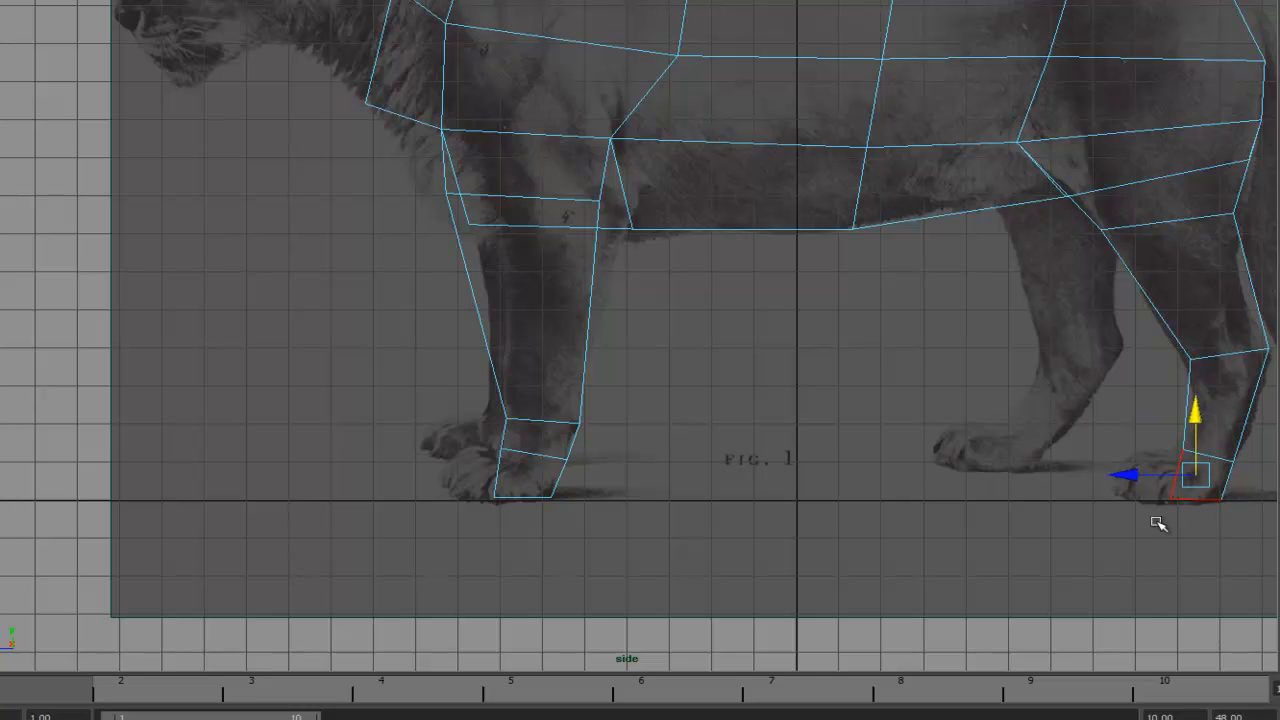
left_click(1203, 497, "shift")
middle_click_drag(720, 420, 663, 383, "alt")
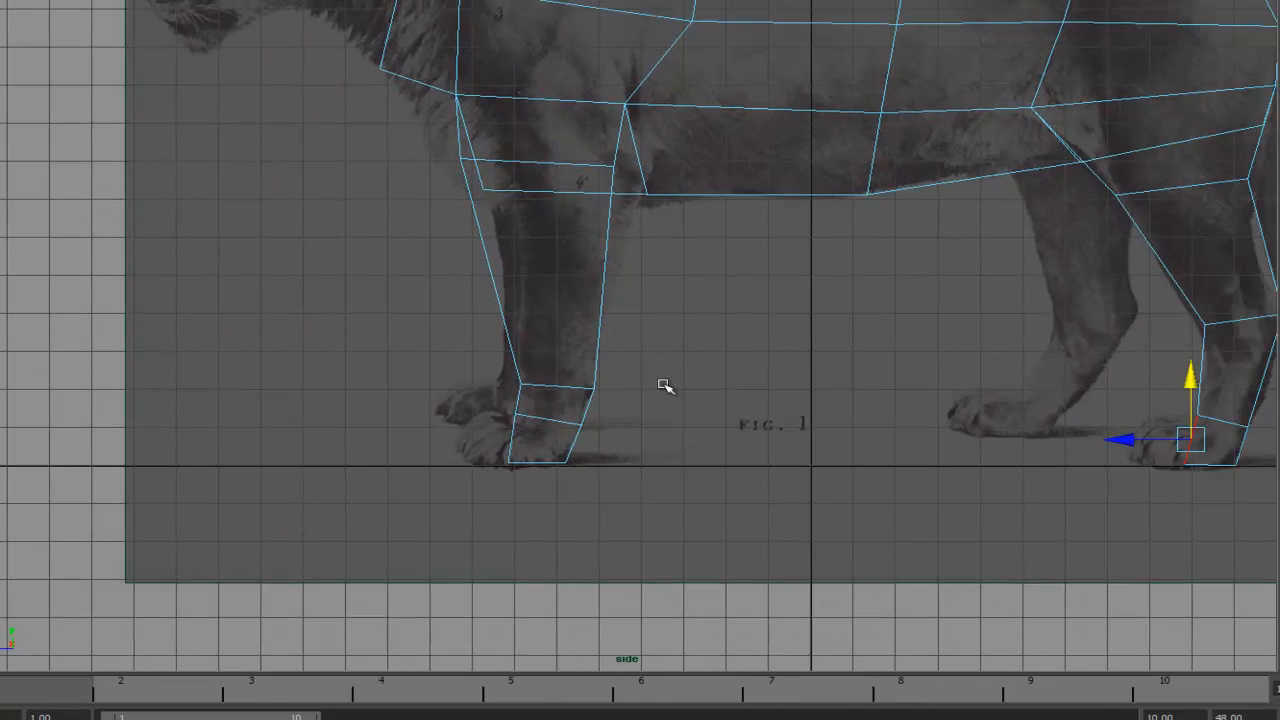
left_click_drag(503, 443, 549, 446, "shift")
left_click_drag(560, 492, 550, 418, "shift")
left_click(574, 449, "shift")
middle_click_drag(969, 336, 836, 332, "alt")
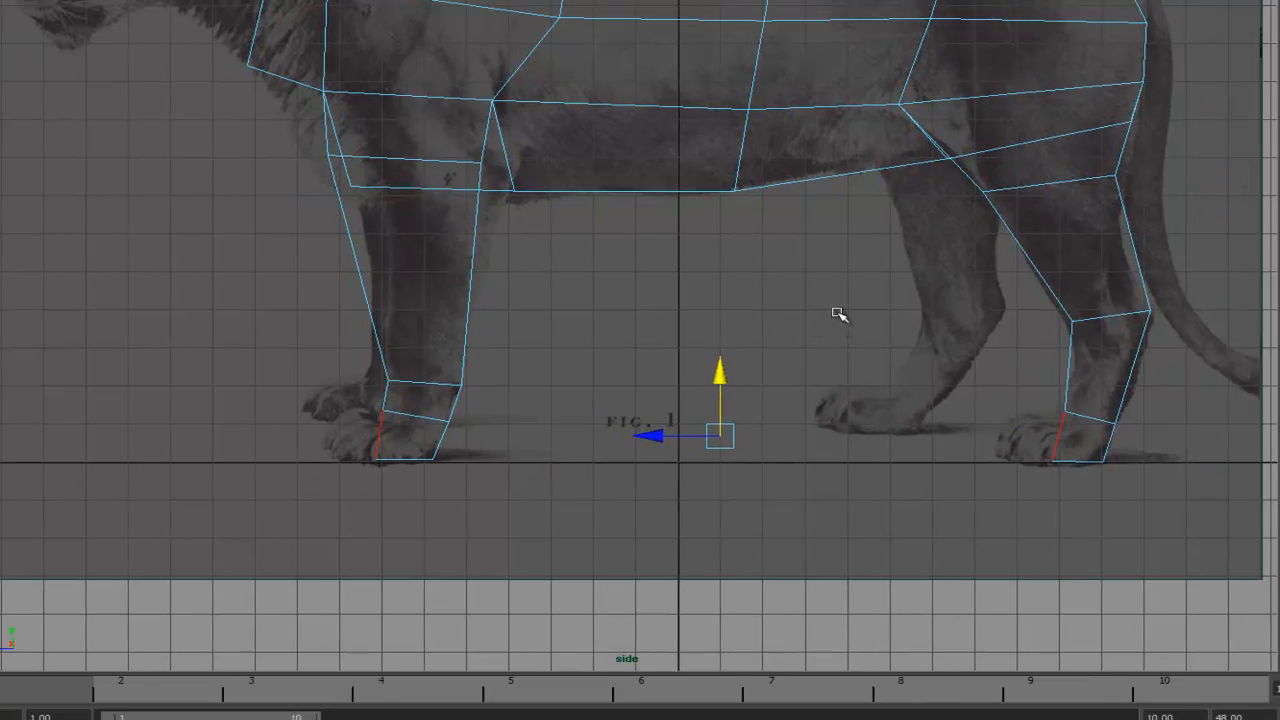
key("space")
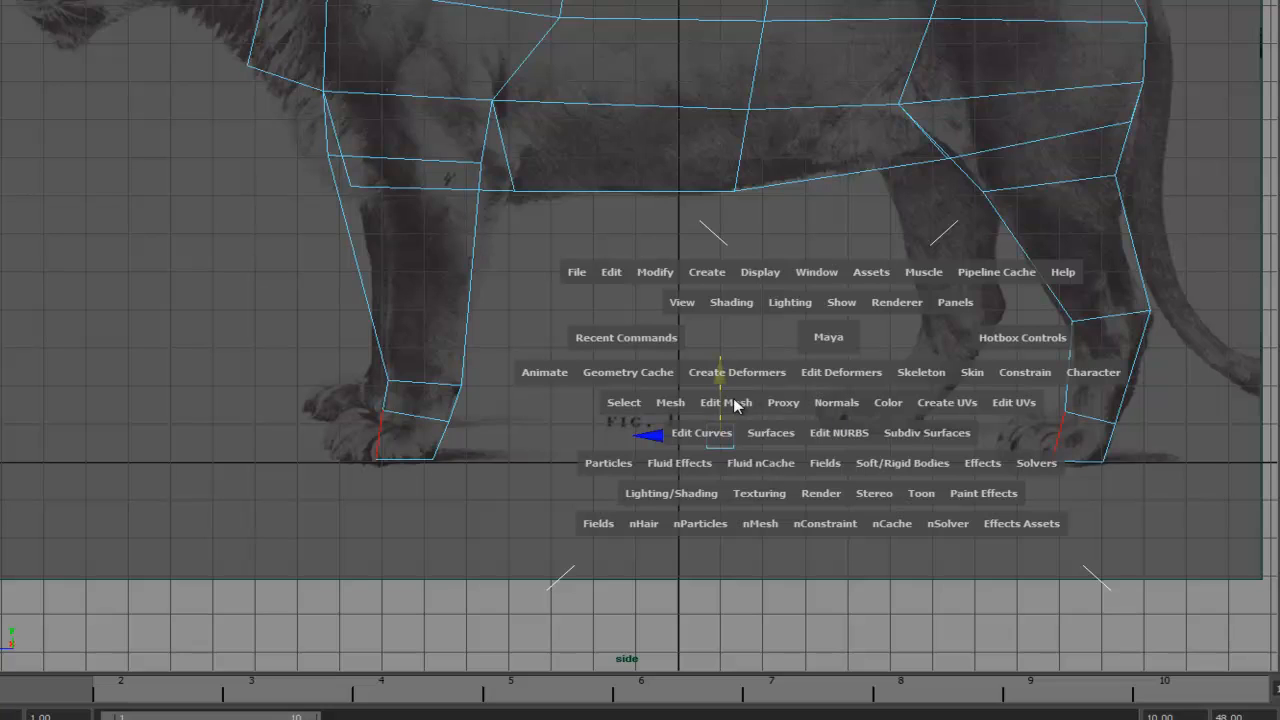
left_click_drag(648, 342, 593, 440)
key("w")
middle_click_drag(866, 307, 926, 241, "alt")
left_click_drag(655, 370, 650, 371)
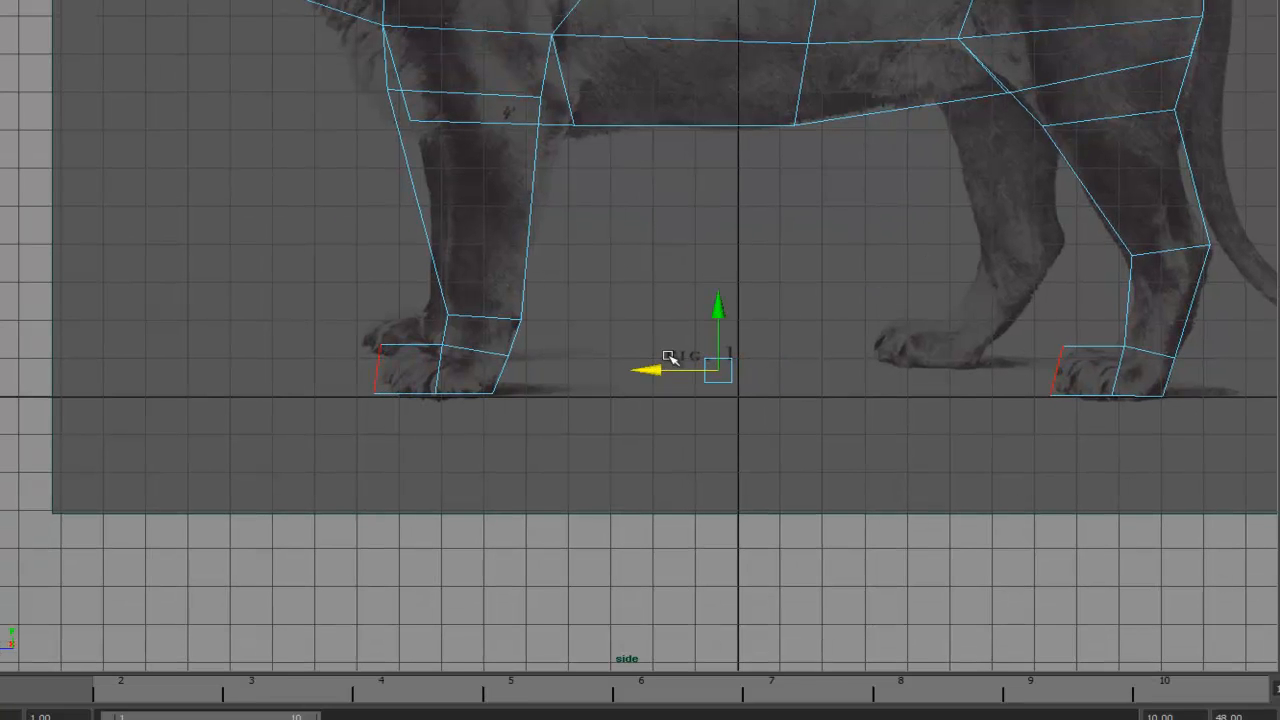
middle_click_drag(673, 357, 804, 396, "alt")
right_click_drag(588, 366, 509, 357)
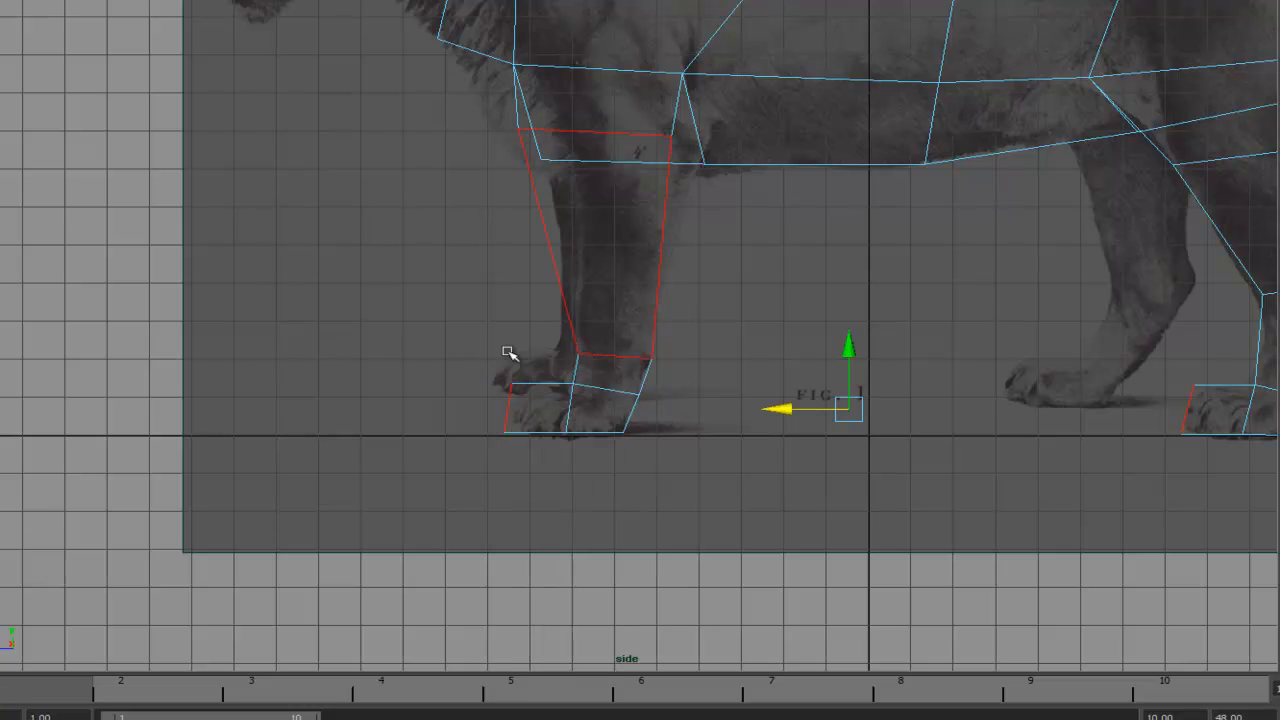
- Adjust the toe and ankle vertices of the front and hind paws to fit the feet in the reference
left_click(578, 355)
left_click(502, 382)
left_click_drag(508, 345, 508, 362)
left_click(576, 384)
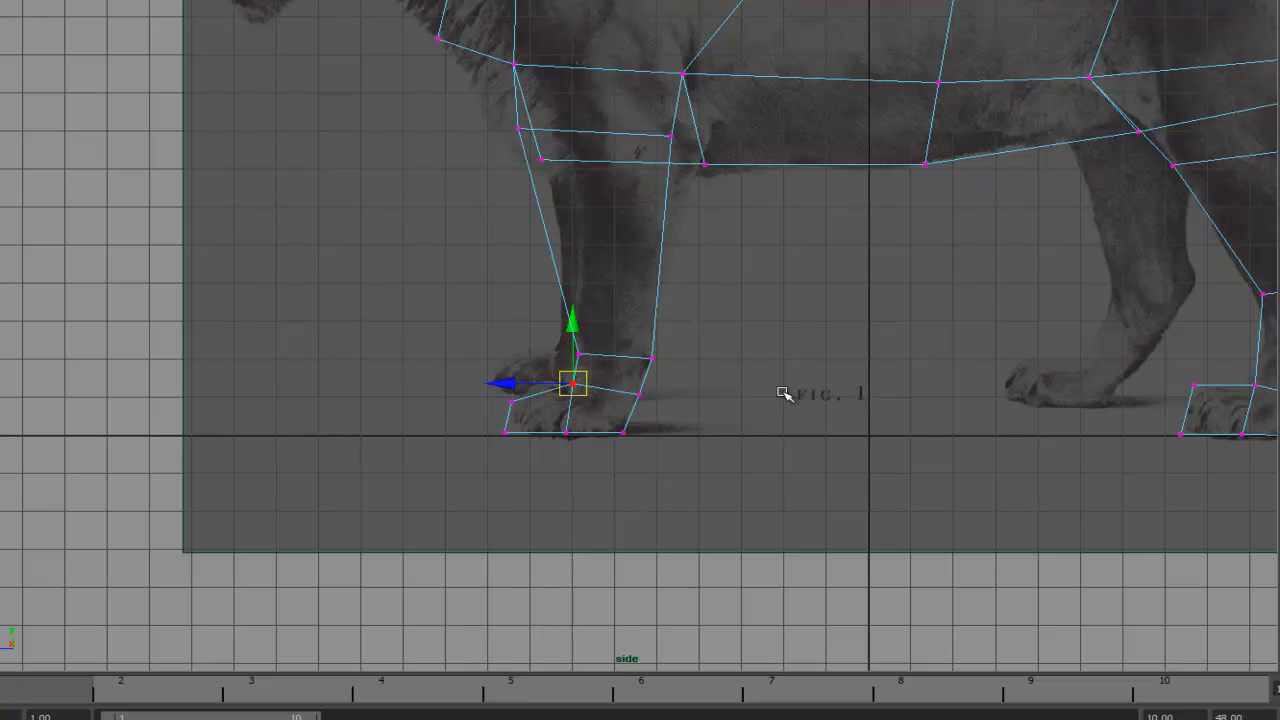
middle_click_drag(1126, 382, 760, 362, "alt")
left_click(829, 366)
left_click_drag(835, 336, 836, 343)
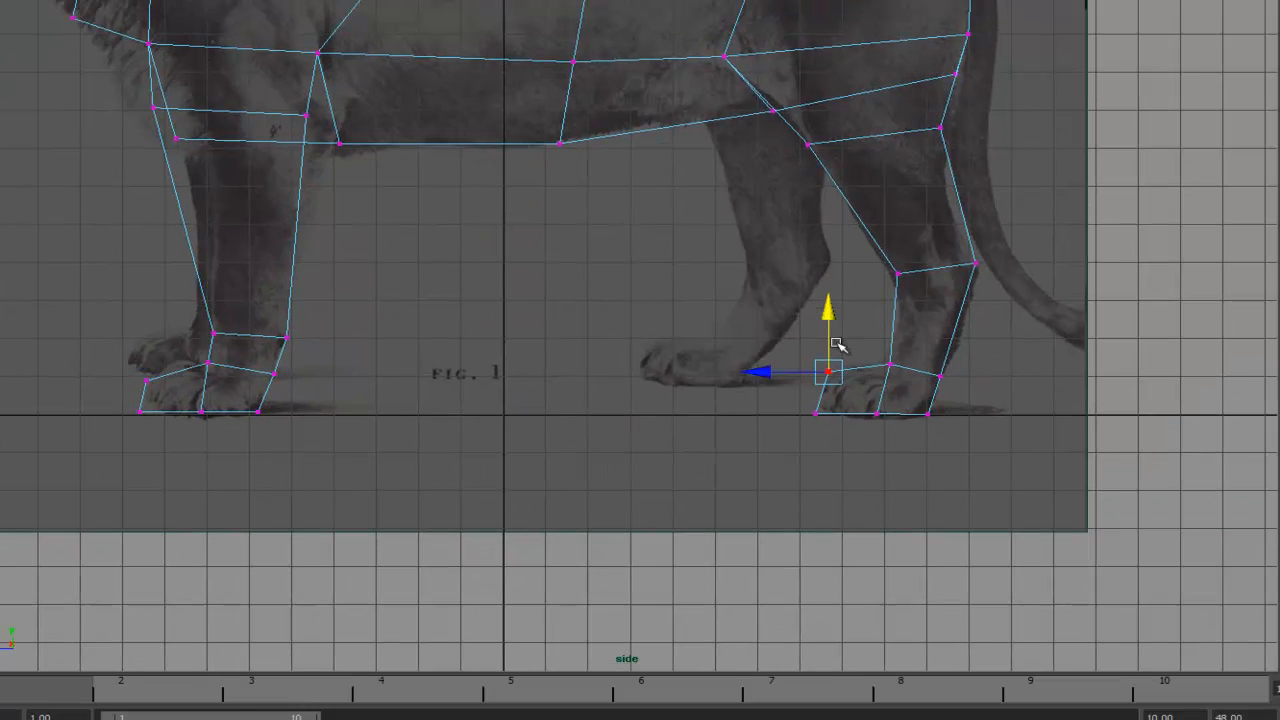
middle_click_drag(915, 372, 798, 443, "alt")
middle_click_drag(660, 317, 1073, 401, "alt")
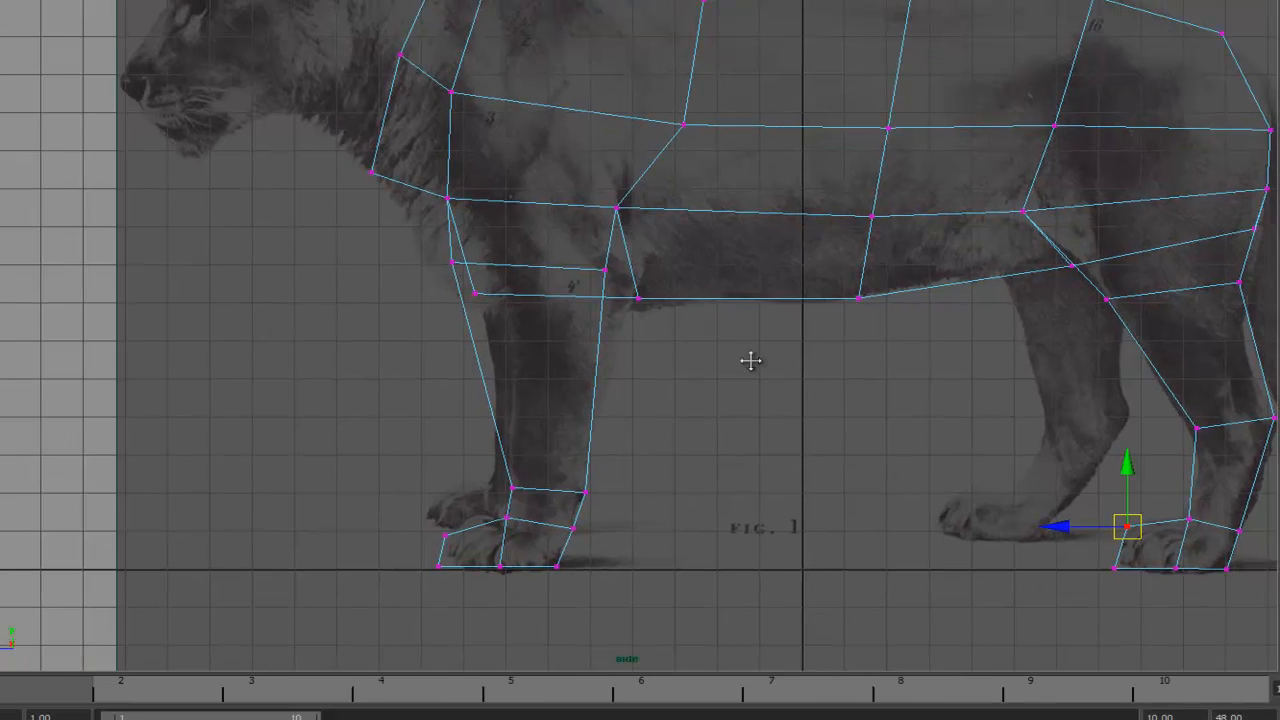
middle_click_drag(751, 361, 733, 435, "alt")
middle_click_drag(908, 377, 718, 376, "alt")
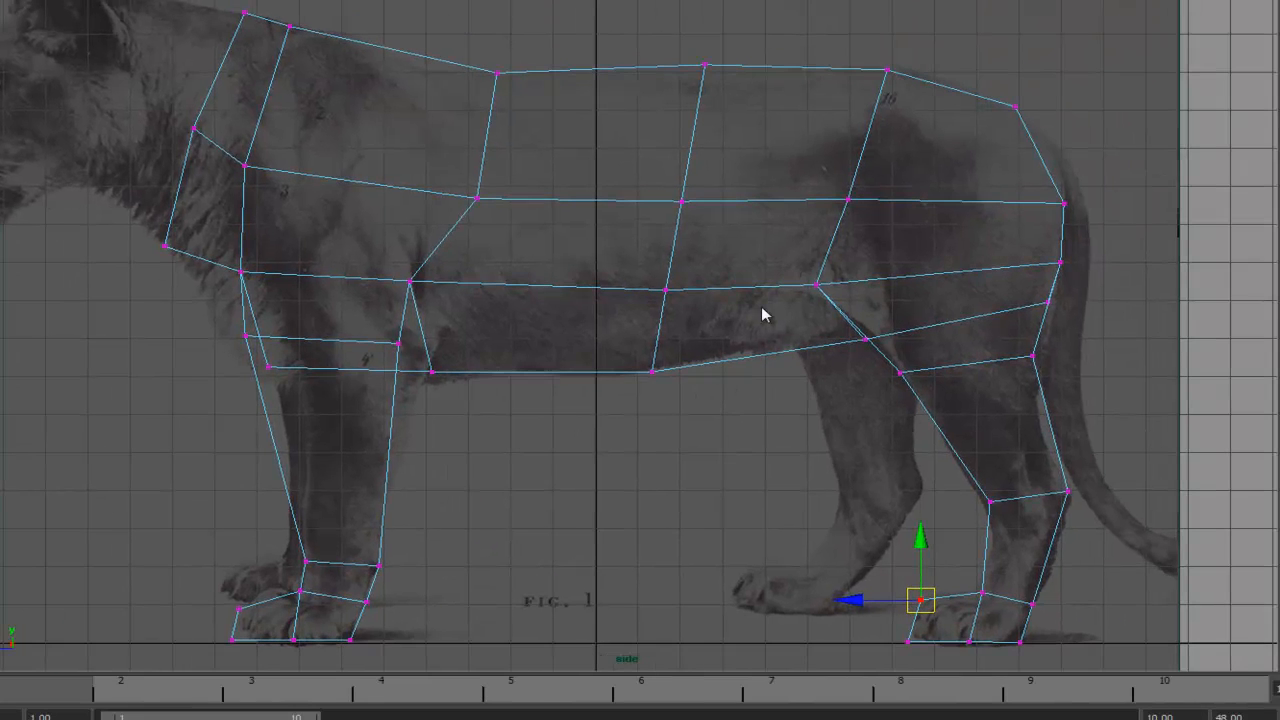
- Check the mesh in the front view with shading, then return to the side view around the head
key("space")
left_click_drag(762, 314, 765, 343)
middle_click_drag(894, 207, 831, 382, "alt")
right_click_drag(892, 304, 745, 262, "alt")
middle_click_drag(697, 278, 720, 330, "alt")
left_click(757, 617)
middle_click_drag(855, 490, 883, 438, "alt")
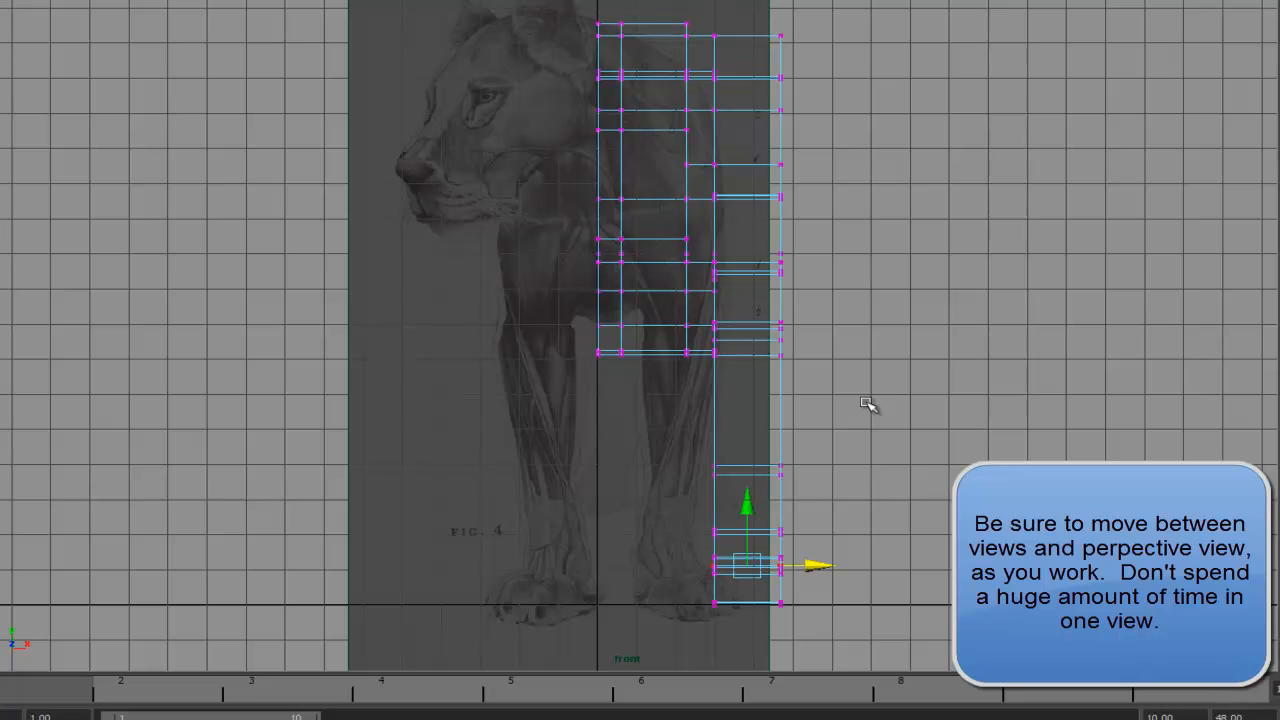
key("5")
mouse_move(820, 343)
middle_mouse_down("alt")
mouse_move(820, 295)
mouse_move(832, 334)
middle_mouse_up("alt")
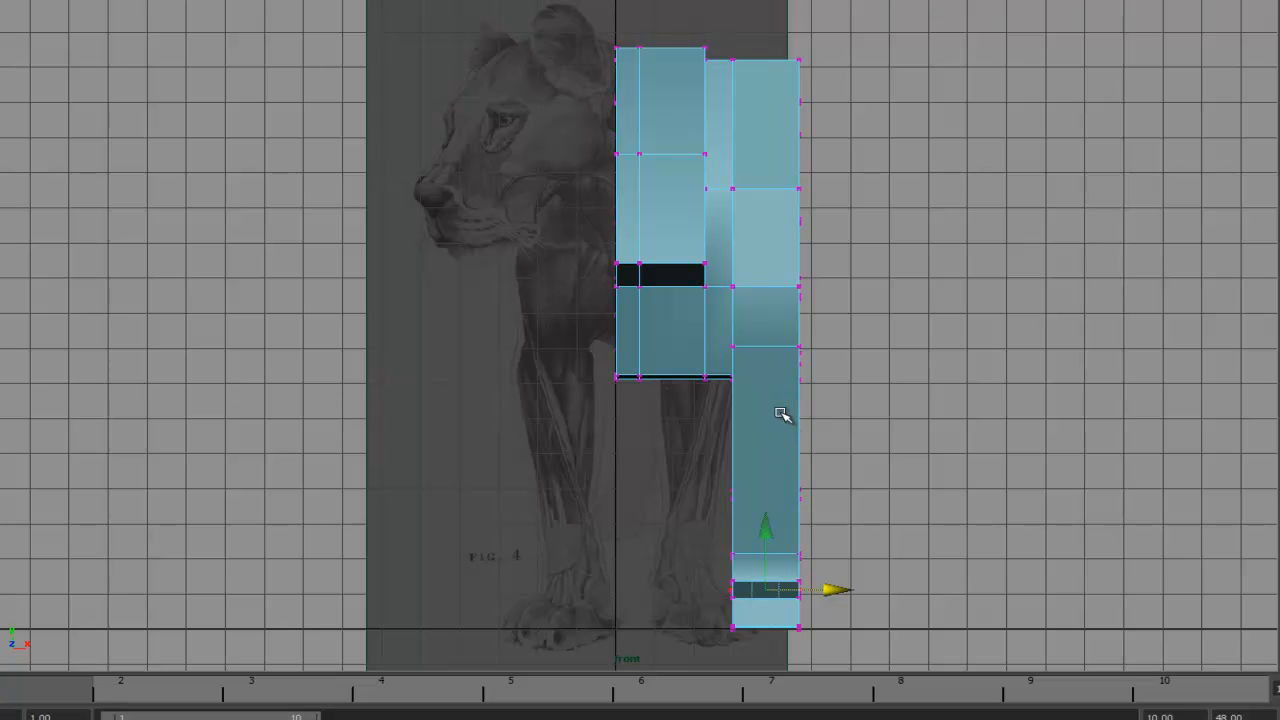
key("4")
key("space")
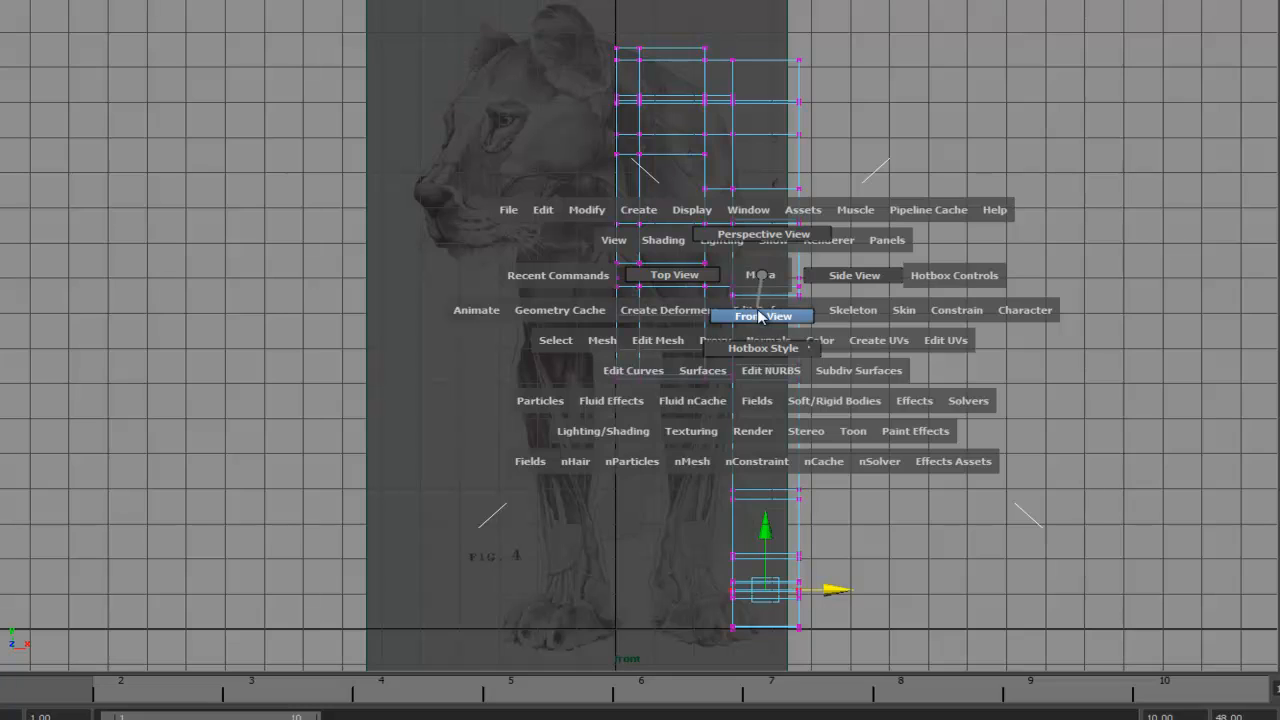
key("space")
left_click_drag(762, 304, 857, 308)
middle_click_drag(691, 279, 858, 263, "alt")
right_click_drag(858, 263, 681, 272, "alt")
middle_click_drag(681, 272, 873, 362, "alt")
right_click_drag(573, 340, 957, 334, "alt")
middle_click_drag(675, 234, 858, 344, "alt")
right_click_drag(669, 374, 757, 406, "alt")
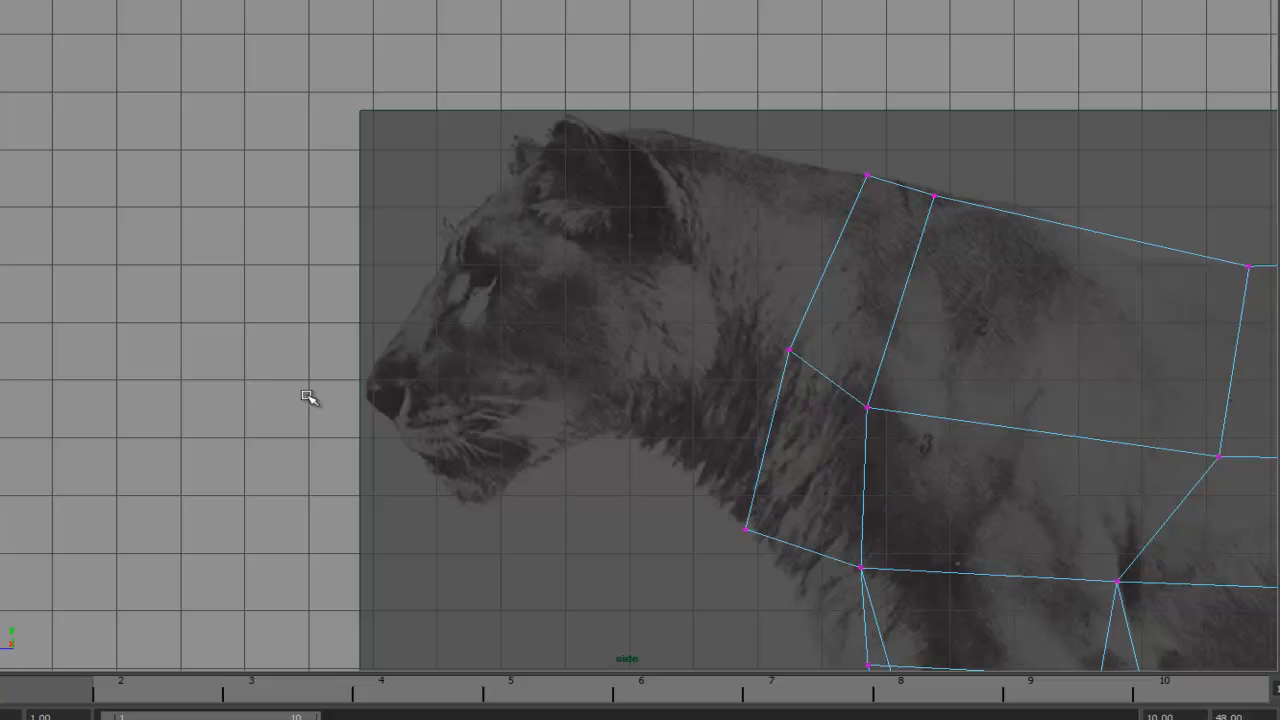
- Extrude the front face of the neck and move it forward toward the head
right_click_drag(823, 273, 800, 293)
left_click_drag(811, 288, 832, 302)
left_click_drag(754, 437, 803, 438, "shift")
left_click_drag(918, 388, 831, 441, "ctrl")
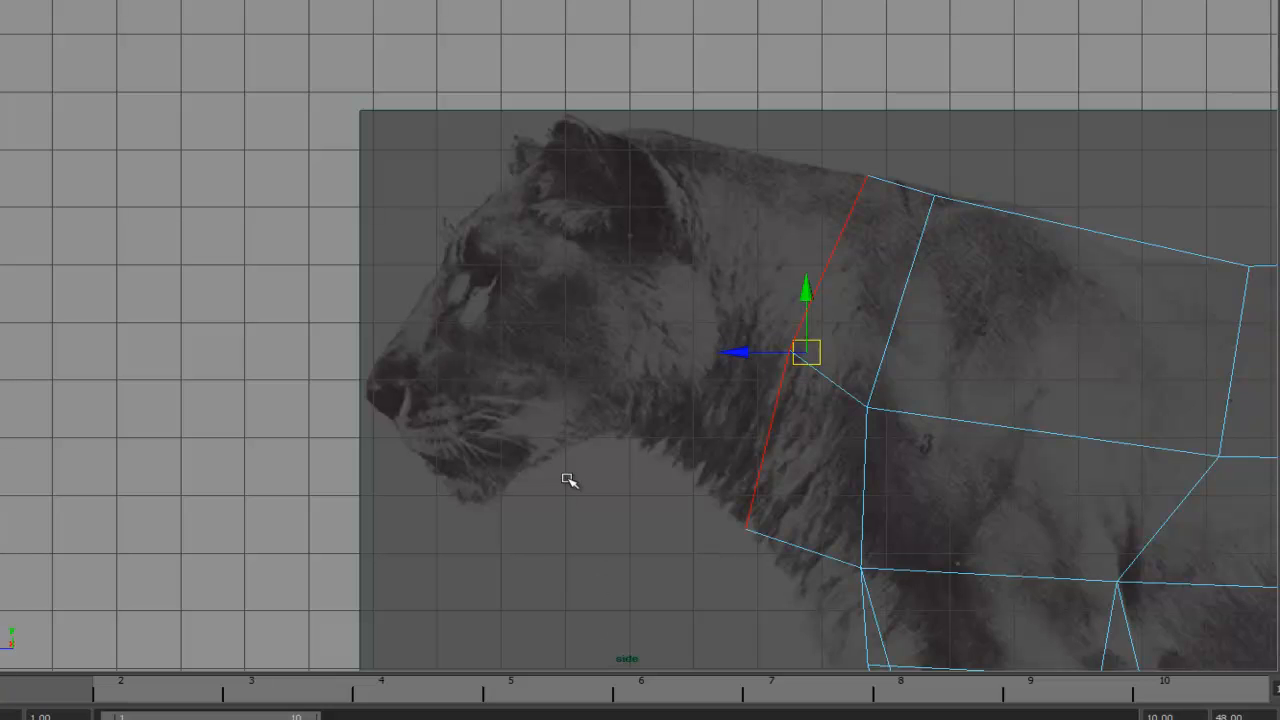
key("space")
mouse_move(570, 457)
left_mouse_down()
mouse_move(454, 455)
mouse_move(588, 454)
mouse_move(574, 455)
left_mouse_up()
left_click_drag(391, 457, 388, 538)
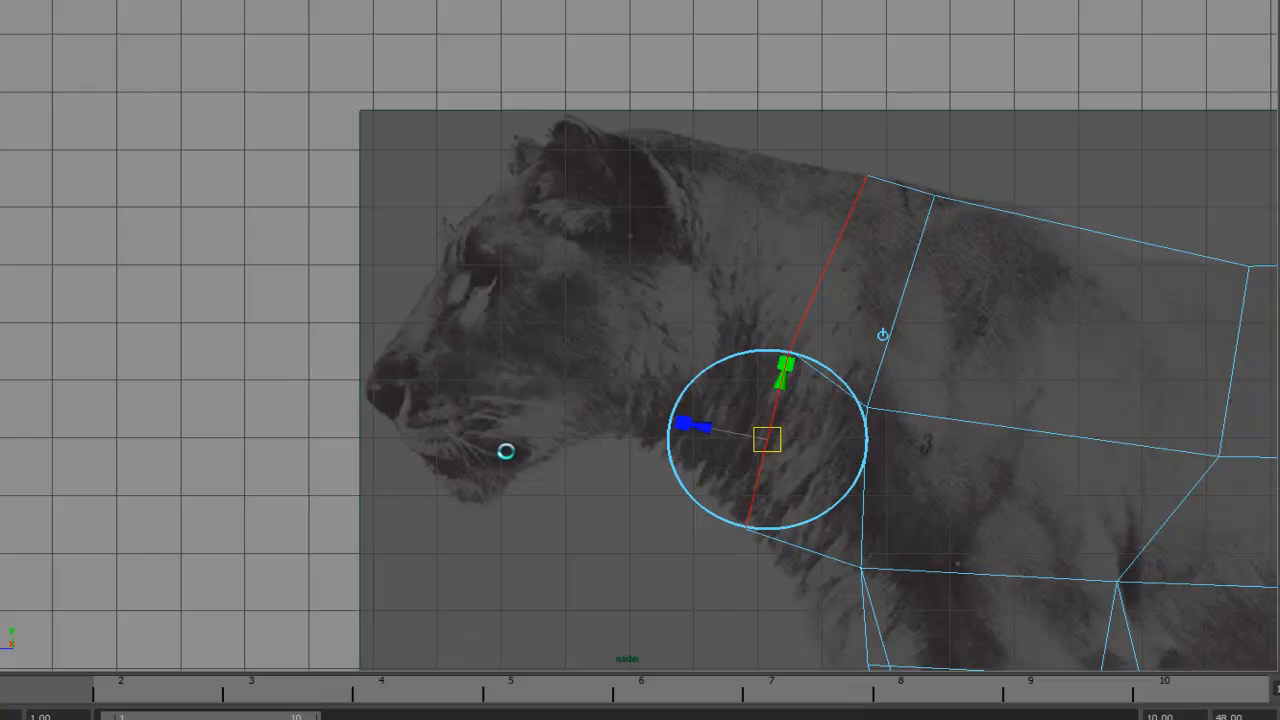
key("w")
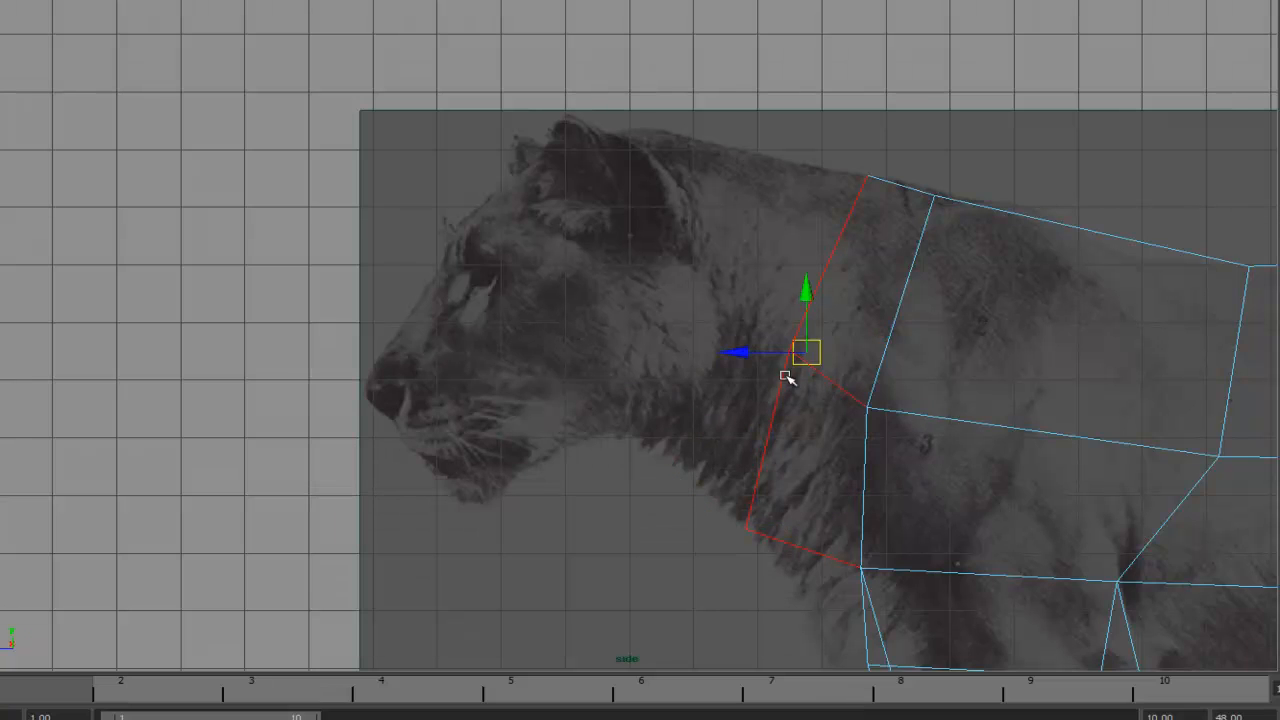
left_click_drag(806, 350, 626, 289)
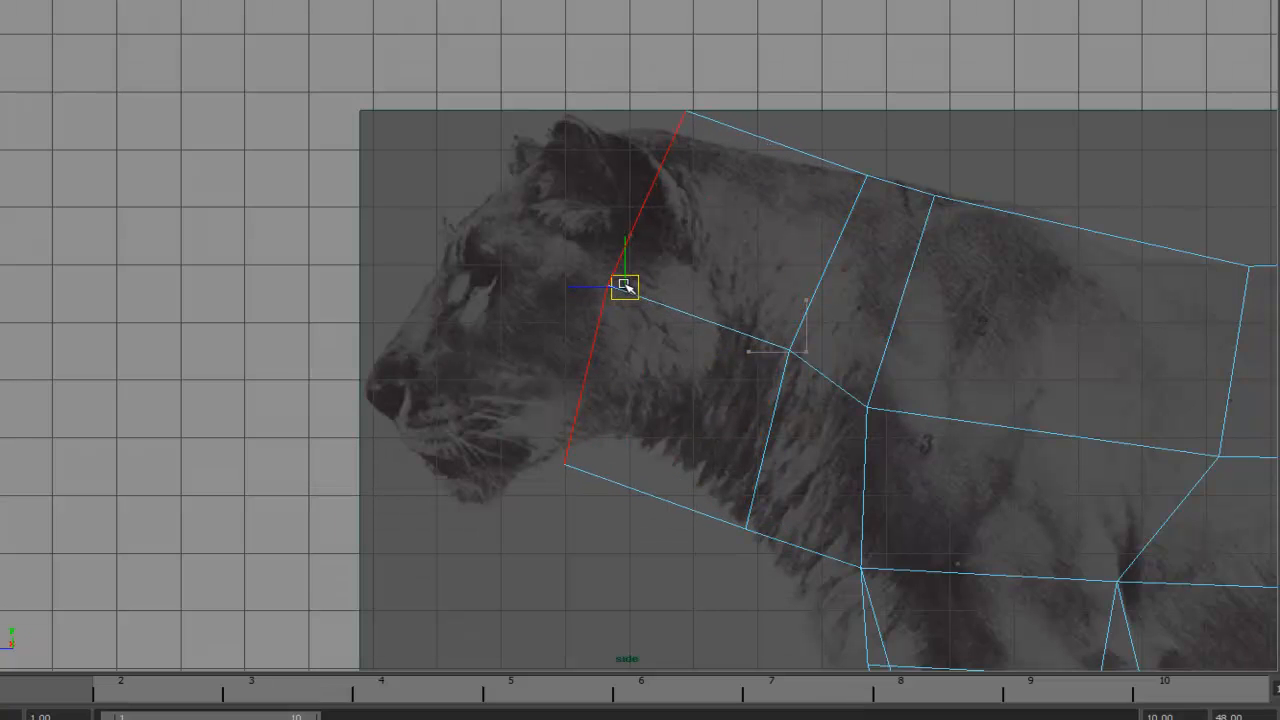
- Adjust the extruded neck vertices to follow the neck and skull outline in the side reference
right_click_drag(583, 389, 526, 387)
left_click_drag(515, 407, 634, 426)
left_click_drag(585, 291, 720, 327)
left_click(683, 113)
left_click_drag(686, 112, 655, 131)
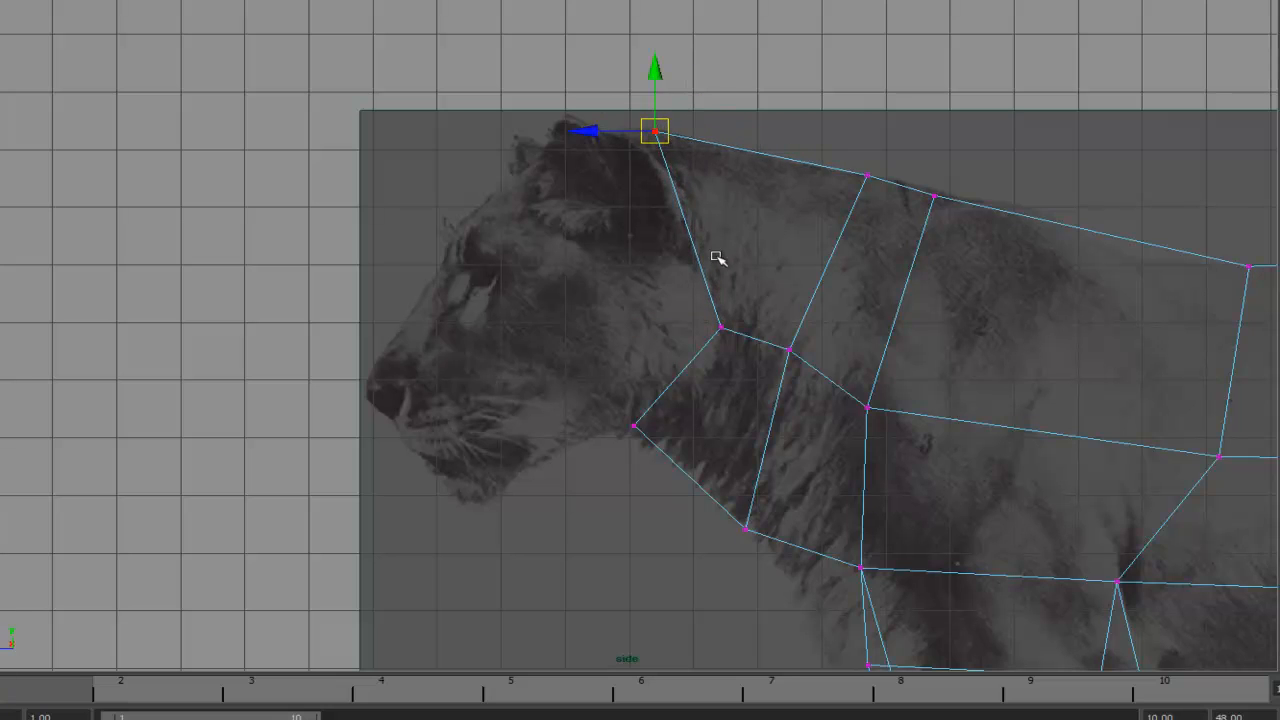
right_click_drag(710, 286, 716, 318)
- Extrude the neck's front faces again and move them forward to form the head
left_click_drag(655, 284, 755, 391)
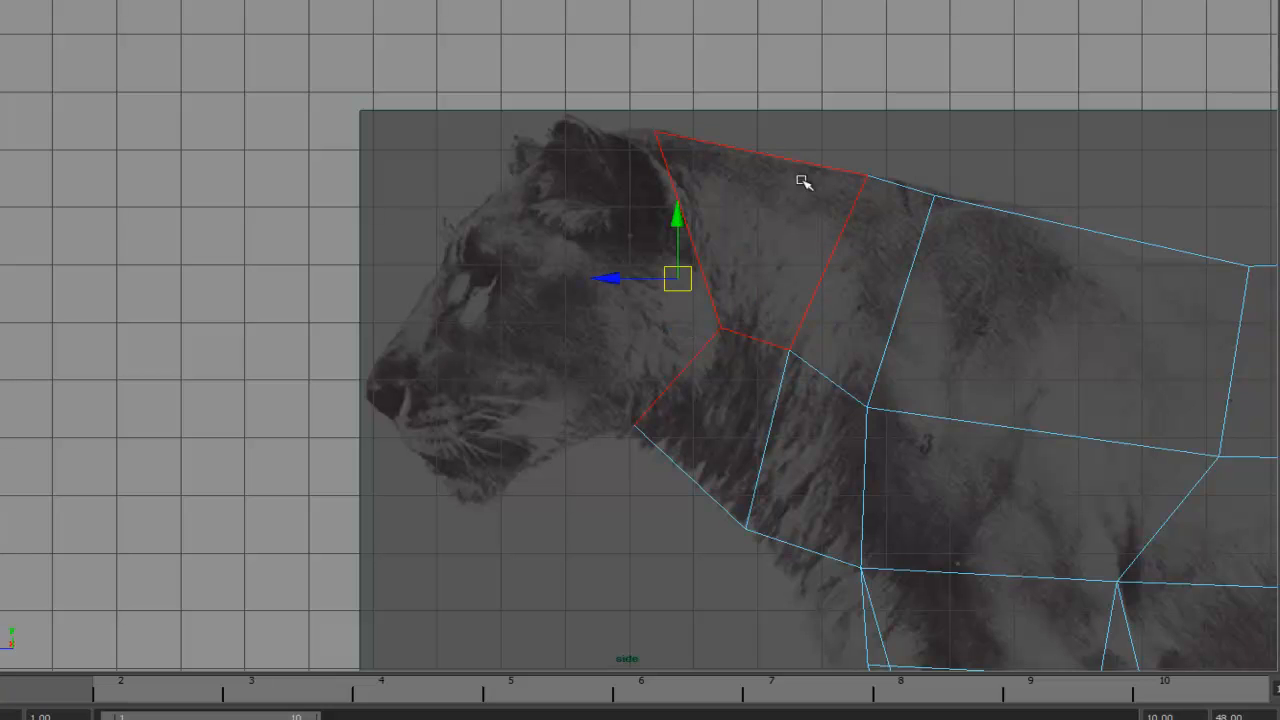
key("space")
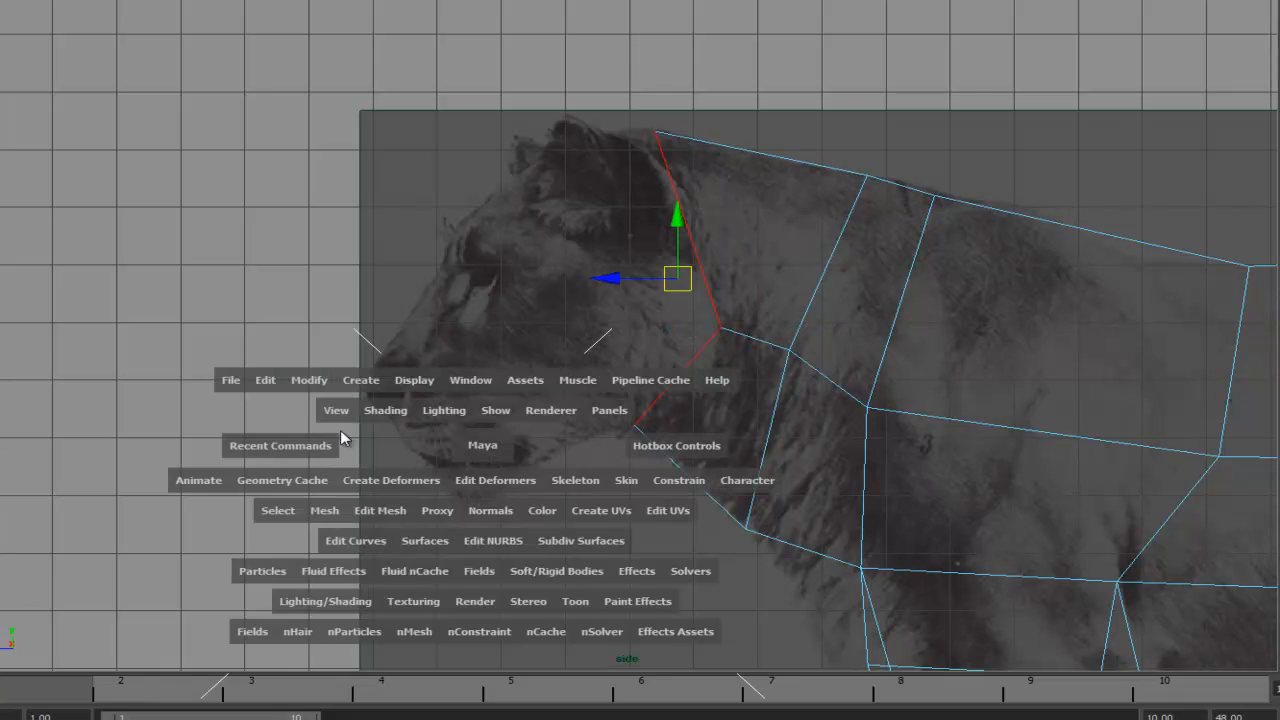
left_click(295, 459)
left_click(297, 470)
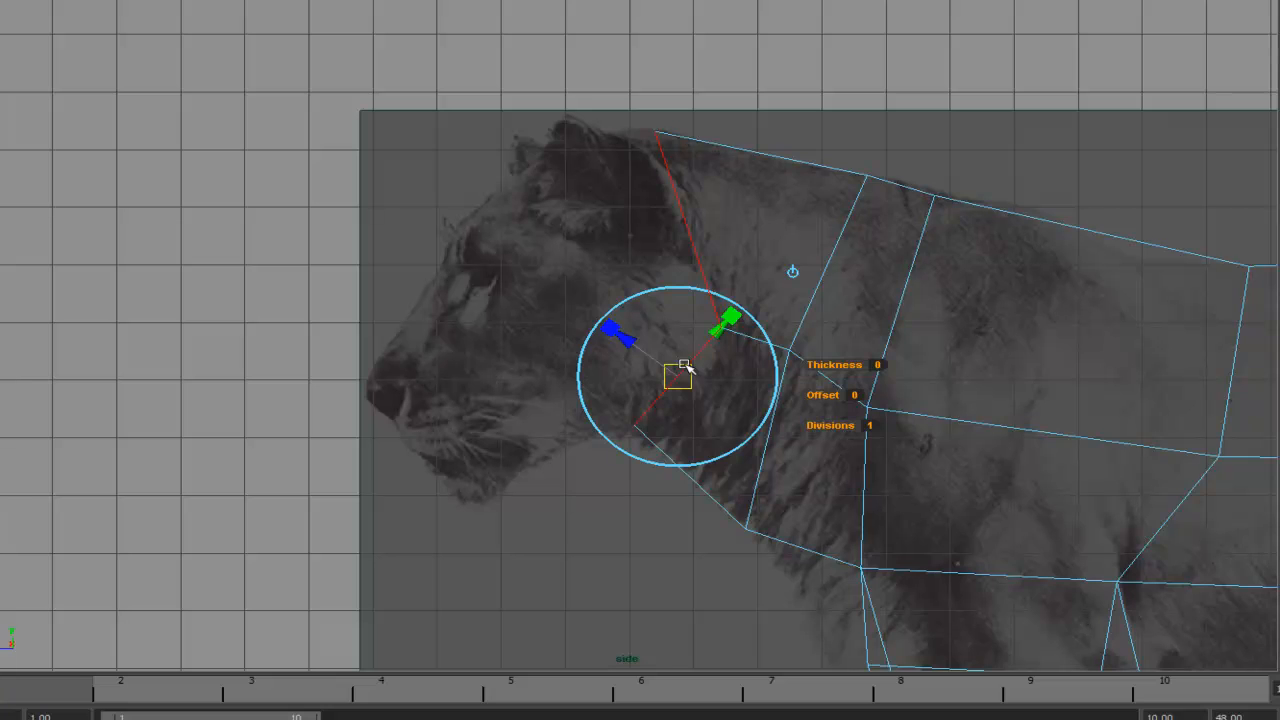
key("w")
left_click_drag(677, 278, 349, 411)
- Shape the head, muzzle and jaw vertices to match the lion's head in the side reference
middle_click_drag(566, 299, 602, 277, "alt")
right_click_drag(471, 266, 400, 262)
left_click(456, 232)
left_click_drag(458, 235, 494, 352)
left_click(522, 427)
left_click_drag(522, 427, 552, 428)
left_click(435, 525)
left_click_drag(438, 526, 605, 480)
left_click(550, 426)
left_click(608, 479)
left_click_drag(608, 479, 608, 472)
middle_click_drag(769, 98, 673, 214, "alt")
mouse_move(664, 196)
left_mouse_down()
mouse_move(707, 217)
mouse_move(644, 210)
left_mouse_up()
left_click(757, 412)
mouse_move(757, 412)
left_mouse_down()
mouse_move(763, 423)
mouse_move(677, 449)
mouse_move(766, 431)
left_mouse_up()
left_click(668, 510)
mouse_move(668, 510)
left_mouse_down()
mouse_move(694, 518)
mouse_move(678, 513)
left_mouse_up()
middle_click_drag(723, 357, 833, 287, "alt")
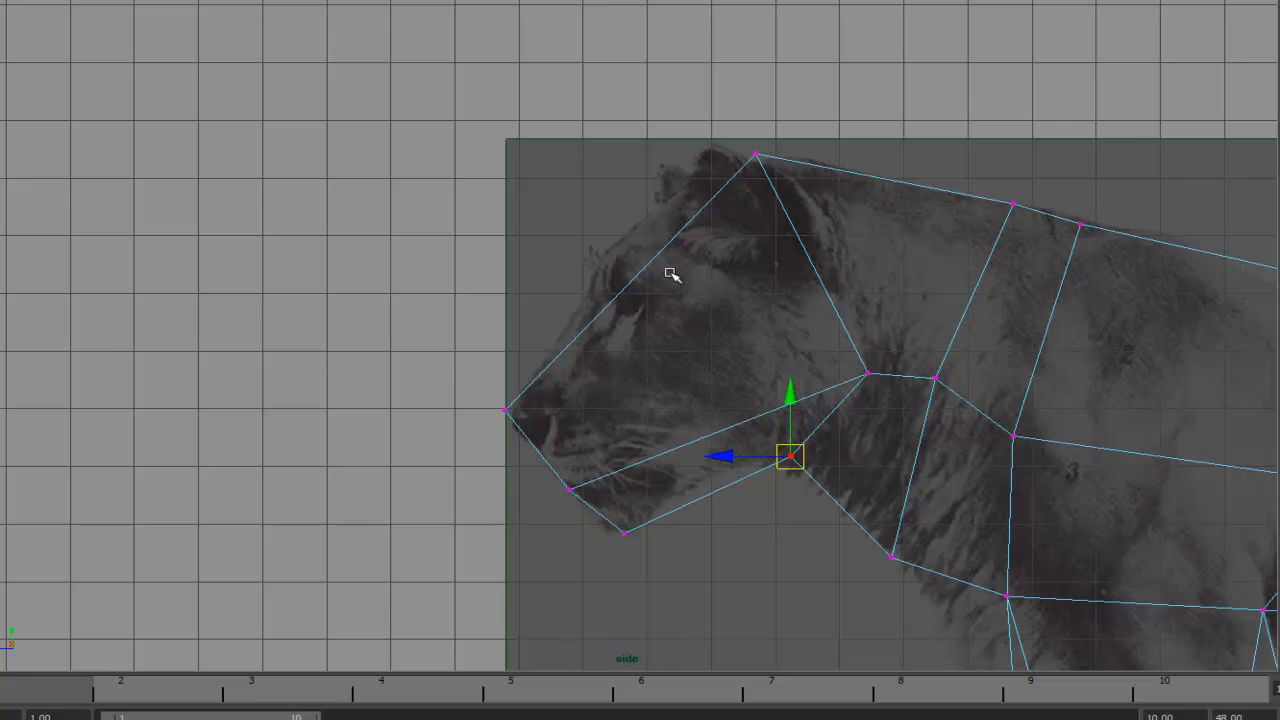
right_click_drag(795, 276, 681, 301, "alt")
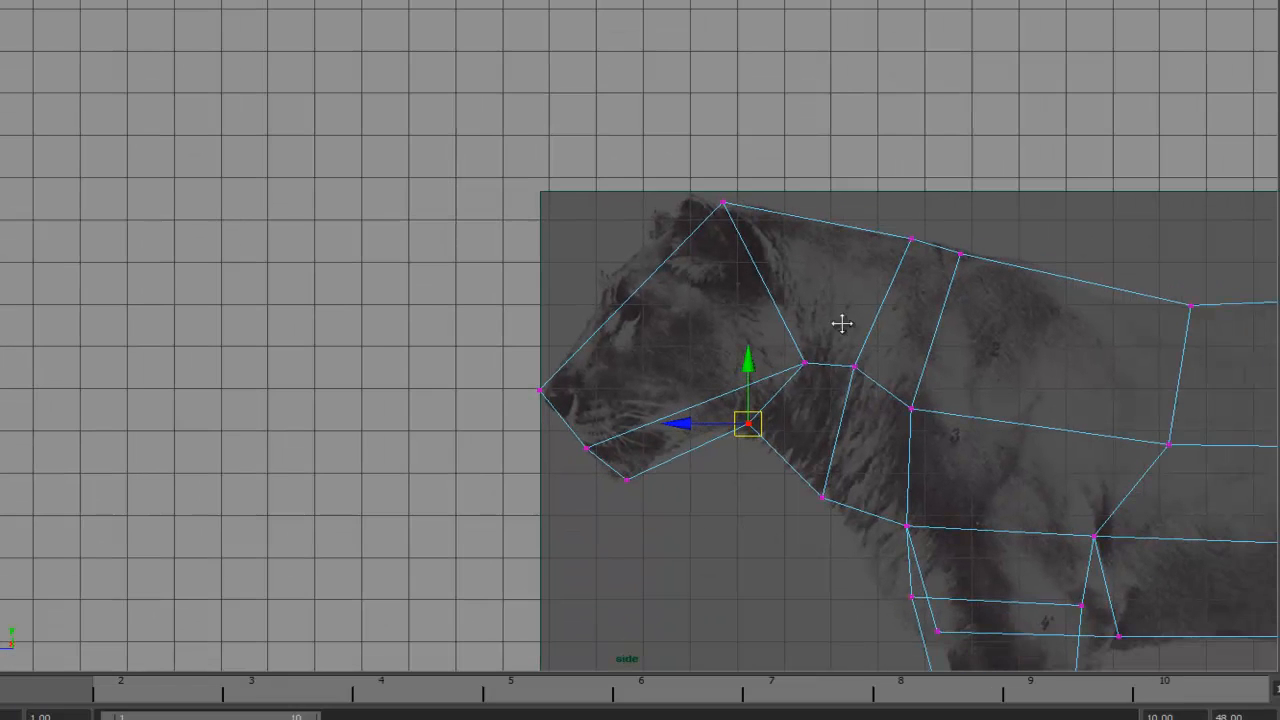
middle_click_drag(842, 324, 717, 299, "alt")
right_click_drag(717, 299, 1077, 317, "alt")
middle_click_drag(737, 283, 691, 291, "alt")
- Switch to the perspective view, frame the mesh and inspect the shaded block-out
key("space")
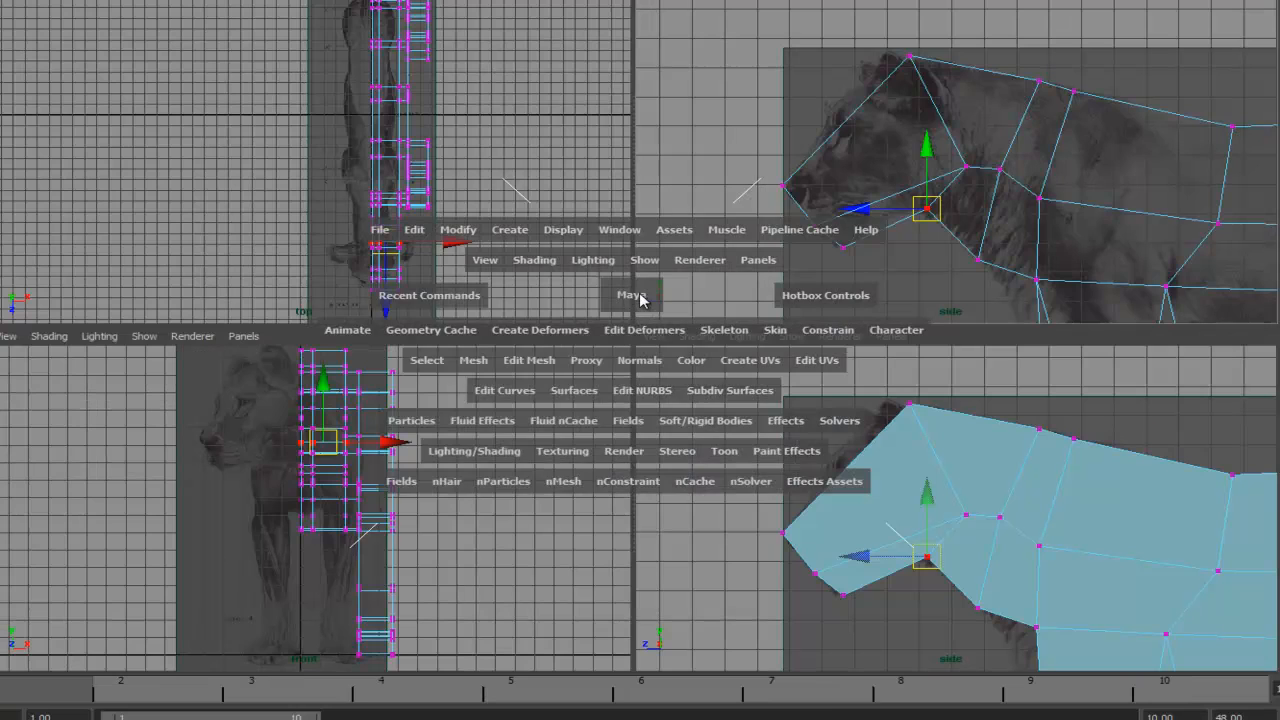
key("space")
key("space")
left_click_drag(751, 297, 772, 273)
key("f")
left_click_drag(1047, 402, 878, 237, "alt")
right_click_drag(908, 246, 908, 288)
middle_click_drag(980, 312, 866, 357, "alt")
left_click_drag(866, 357, 927, 341, "alt")
key("5")
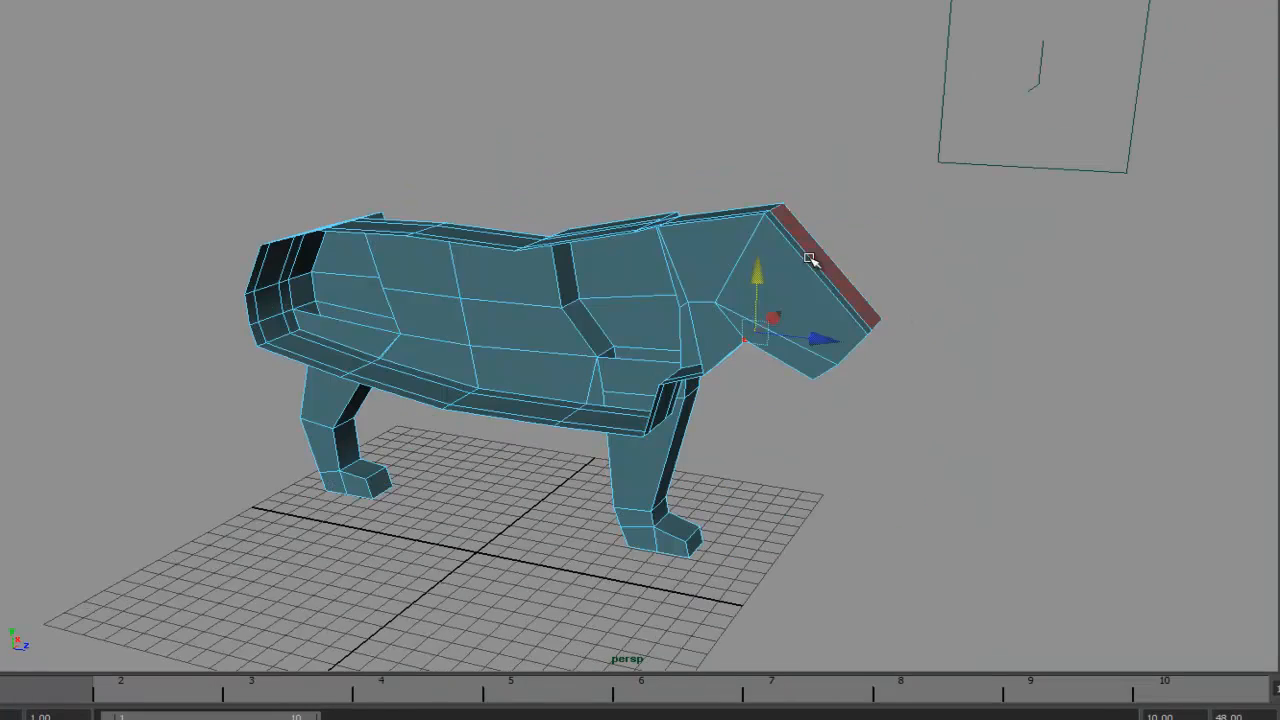
- Select the head's mid-plane faces and the extra face near the front leg's top, then delete them
right_click_drag(809, 258, 977, 318, "alt")
mouse_move(977, 318)
left_mouse_down("alt")
mouse_move(1075, 297)
mouse_move(941, 243)
left_mouse_up("alt")
left_click(845, 208)
left_click(865, 297, "shift")
left_click(929, 251, "shift")
left_click(933, 283, "shift")
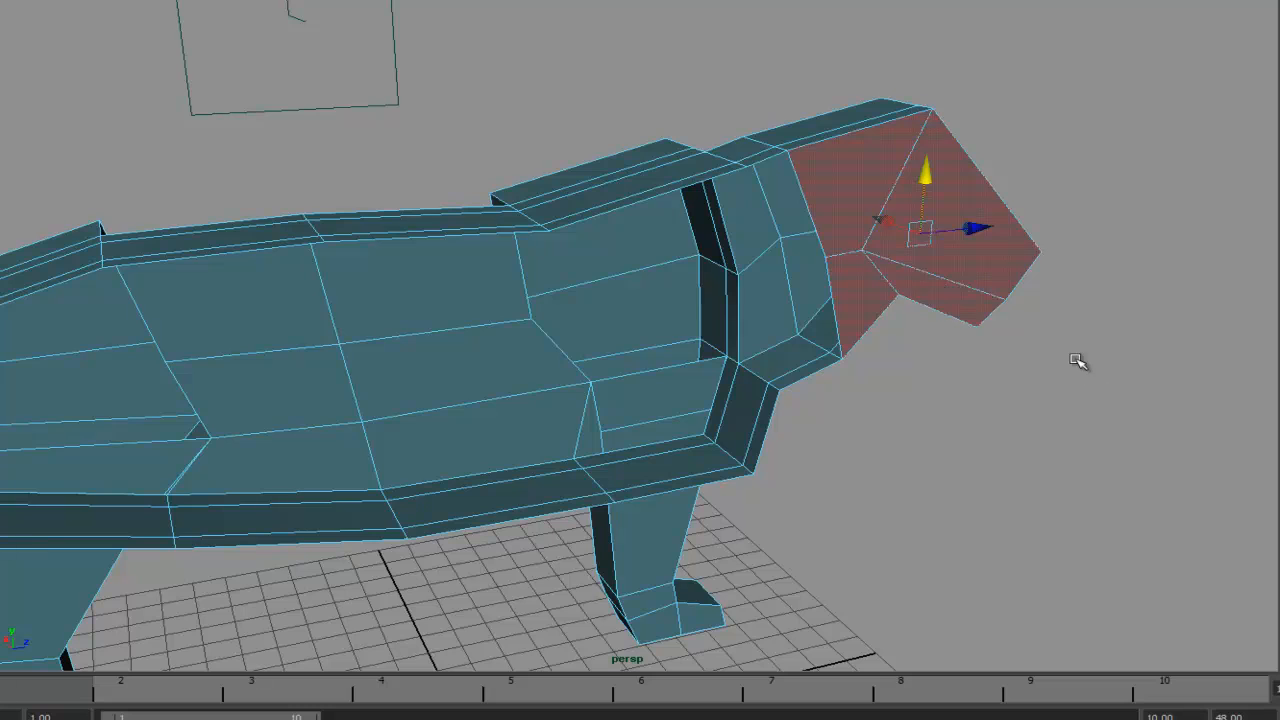
key("4")
left_click_drag(1151, 409, 737, 411, "alt")
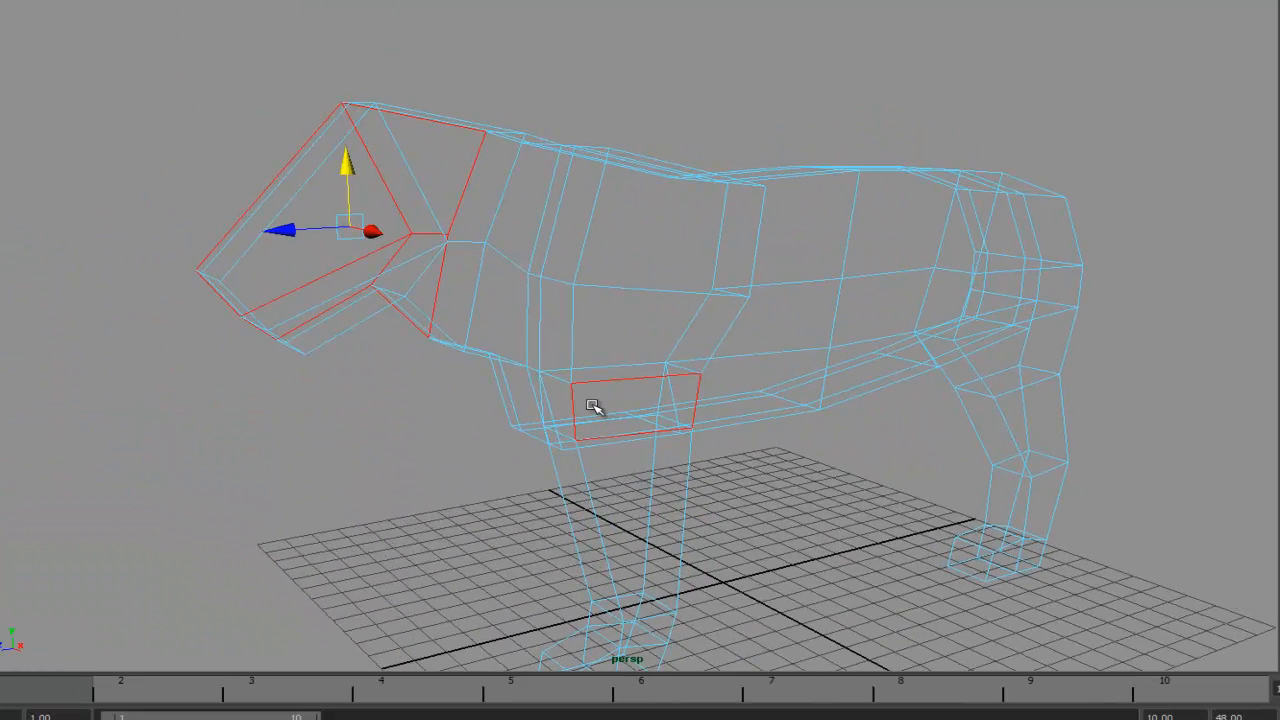
key("Delete")
- Insert an edge loop running lengthwise along the body and head with the Insert Edge Loop Tool
left_click_drag(617, 337, 900, 292, "alt")
right_click_drag(900, 292, 837, 274, "alt")
left_click_drag(837, 274, 745, 288, "alt")
middle_click_drag(825, 281, 712, 275, "alt")
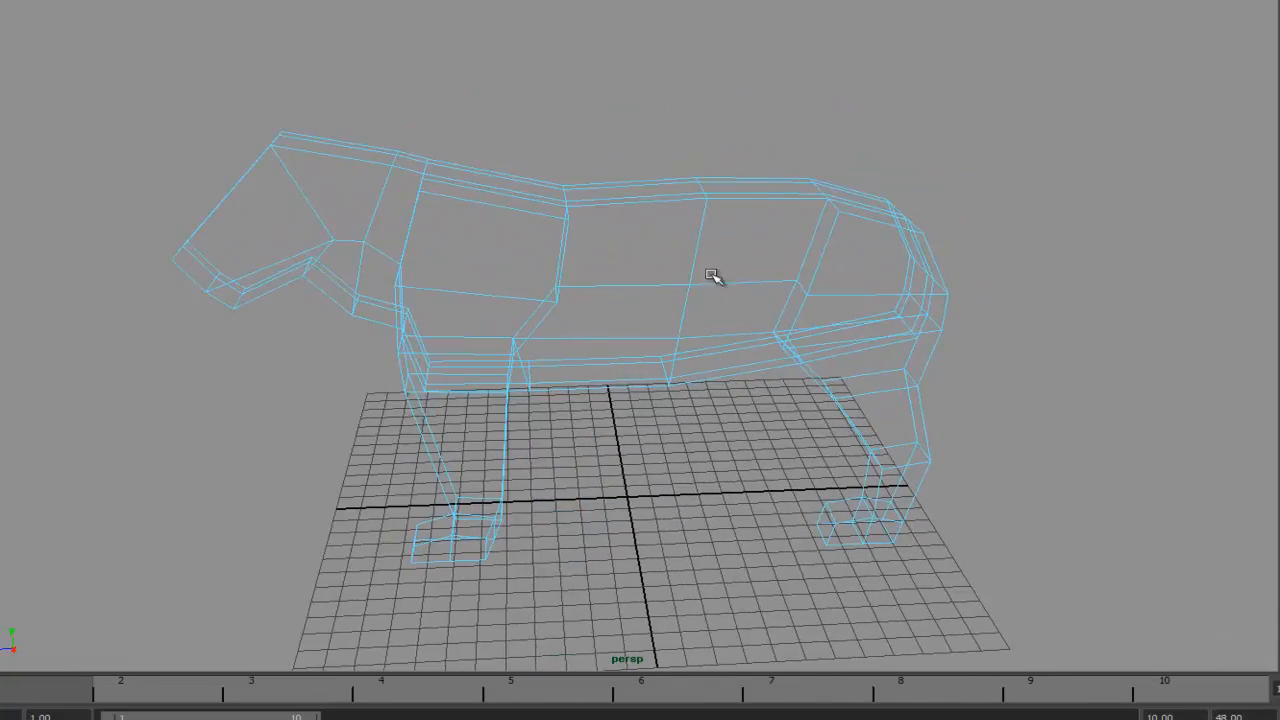
left_click_drag(812, 317, 760, 312, "alt")
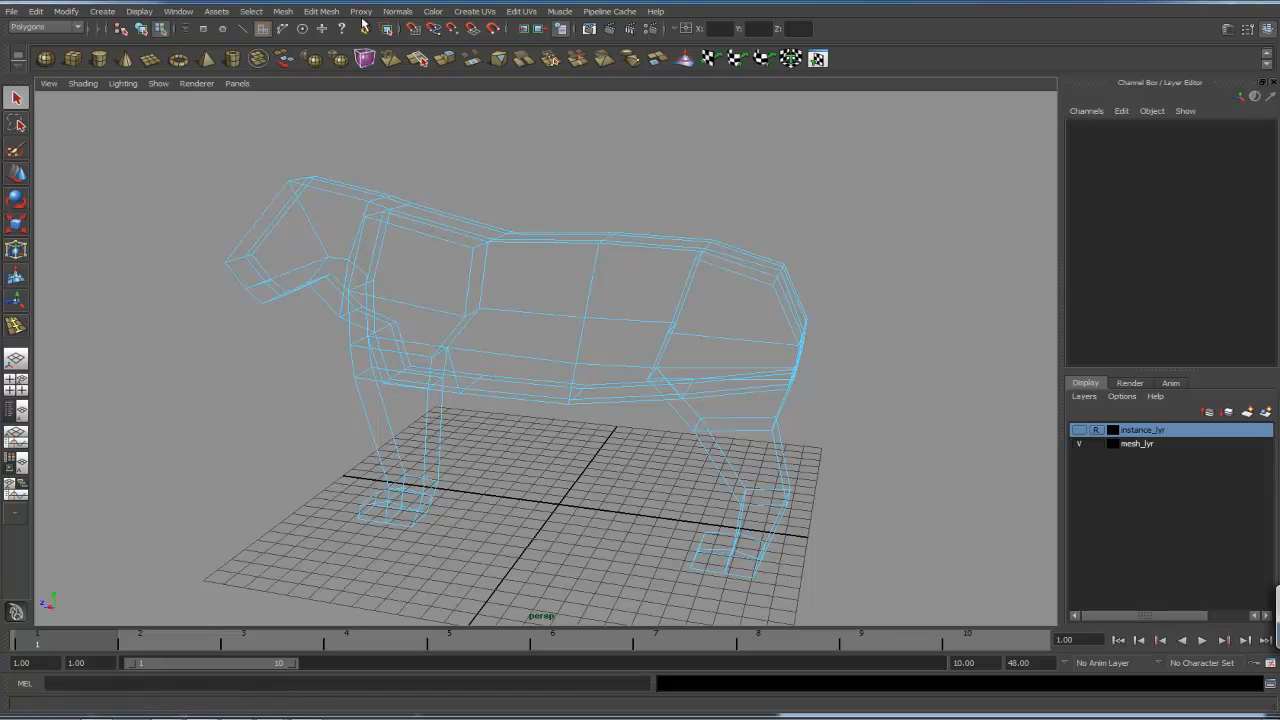
left_click(321, 11)
left_click(368, 138)
left_click_drag(763, 277, 756, 316, "alt")
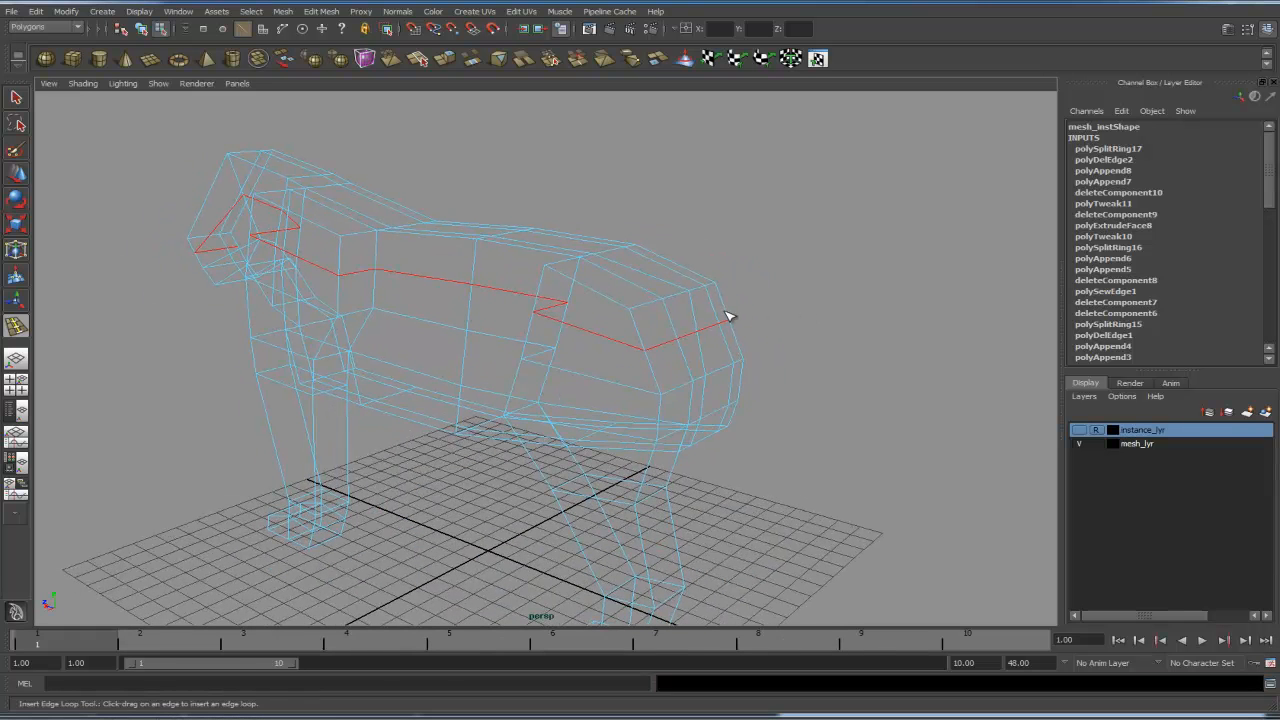
- Select the rump face where the tail starts and draw a CV curve following the tail in the side reference
left_click(725, 317)
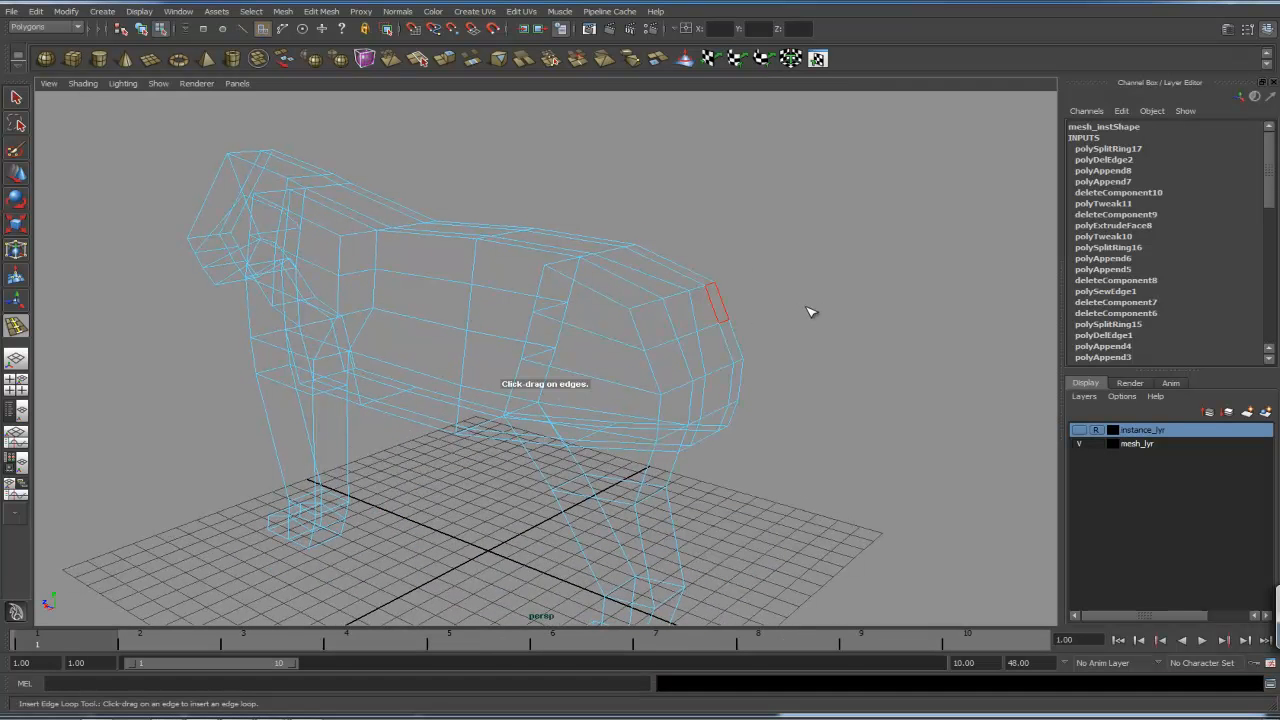
left_click_drag(822, 425, 843, 408, "alt")
key("space")
right_click_drag(845, 408, 772, 374, "alt")
middle_click_drag(772, 374, 766, 309, "alt")
left_click(112, 14)
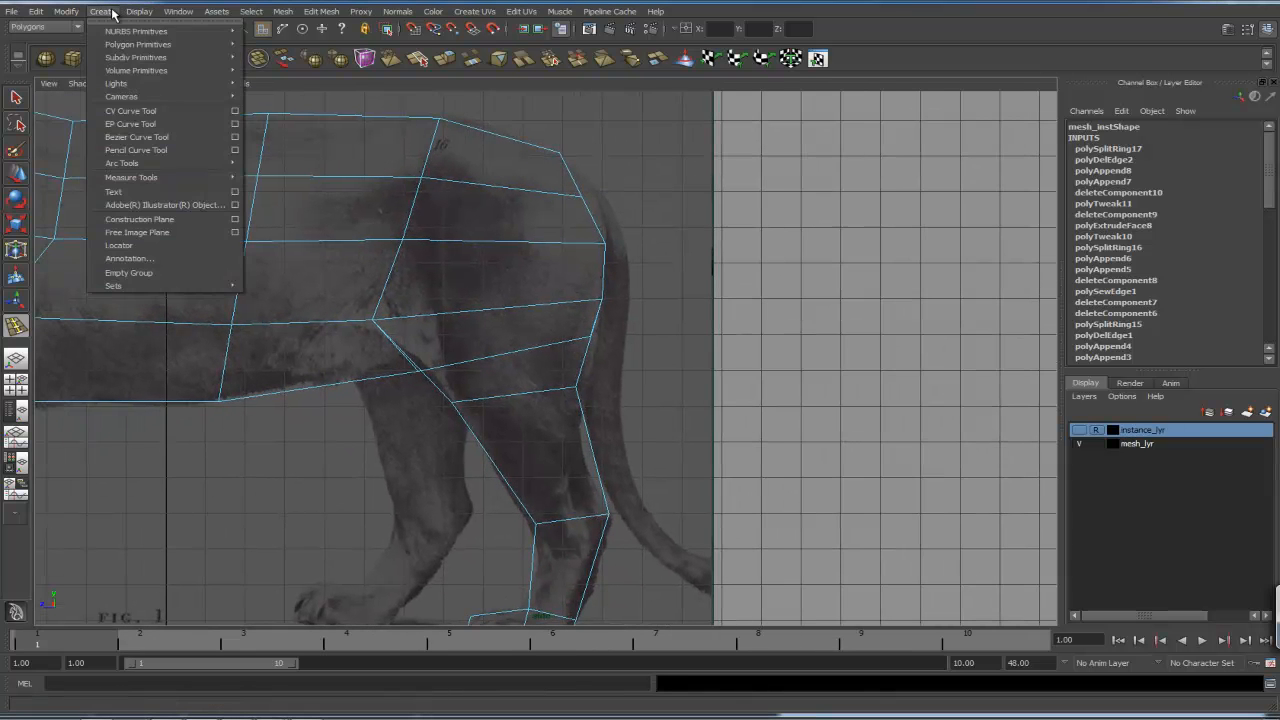
left_click(131, 110)
right_click_drag(680, 343, 627, 300, "alt")
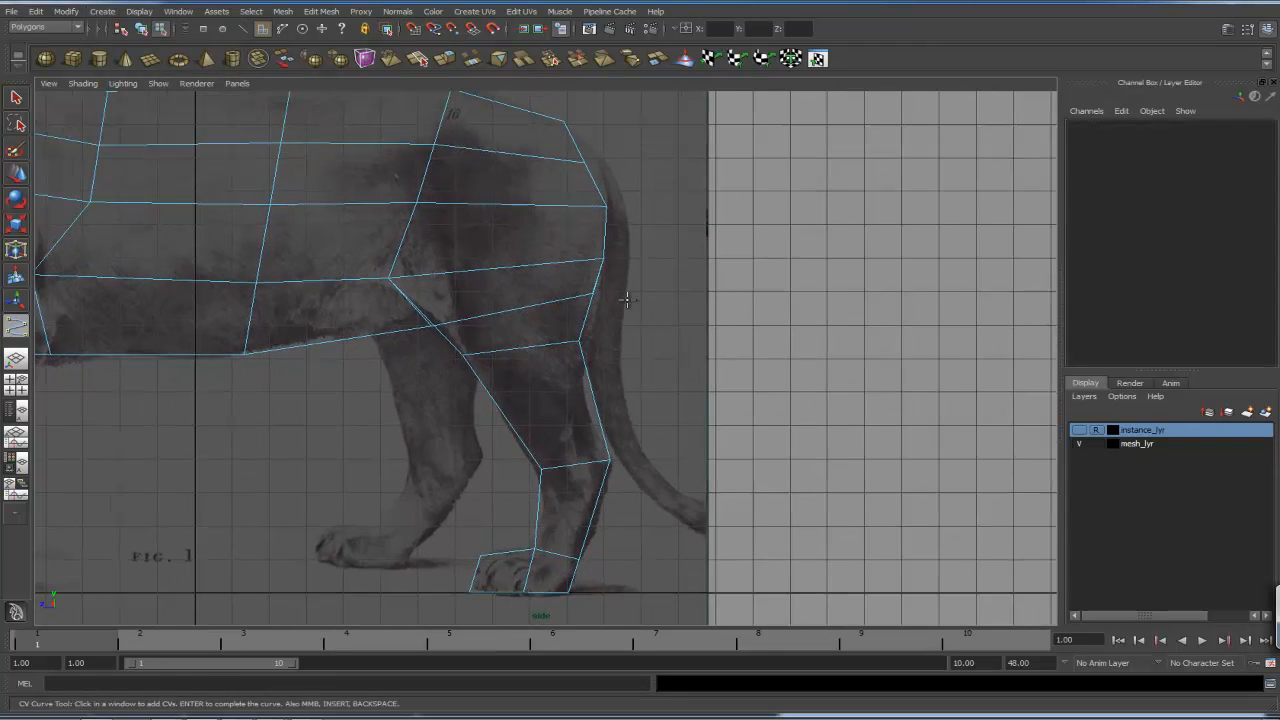
middle_click_drag(627, 300, 629, 320, "alt")
left_click(598, 182)
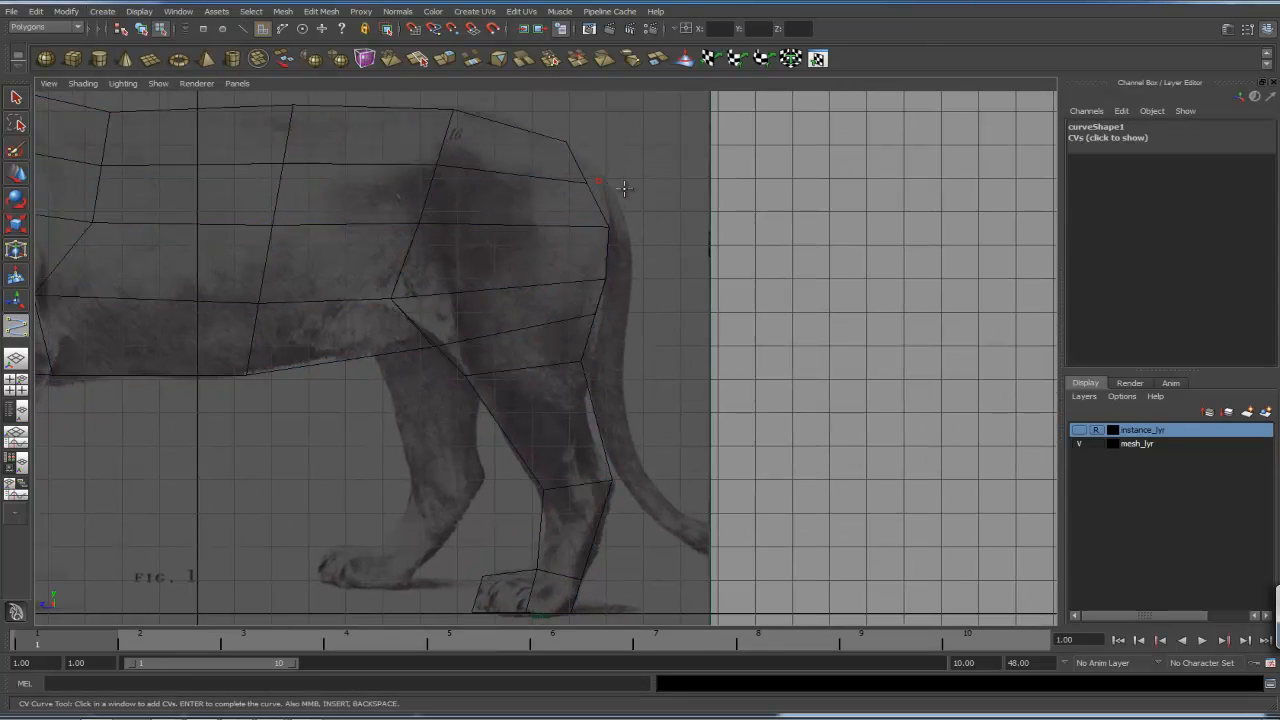
left_click(626, 196)
left_click(651, 487)
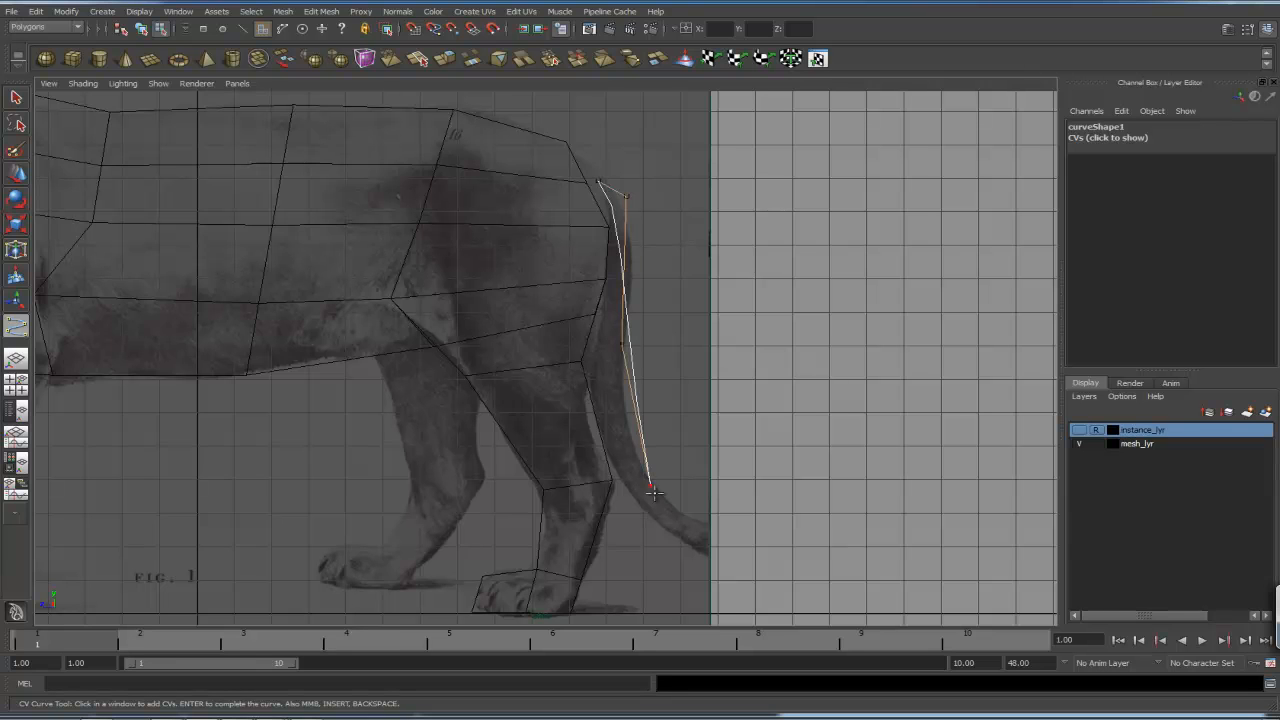
left_click(760, 539)
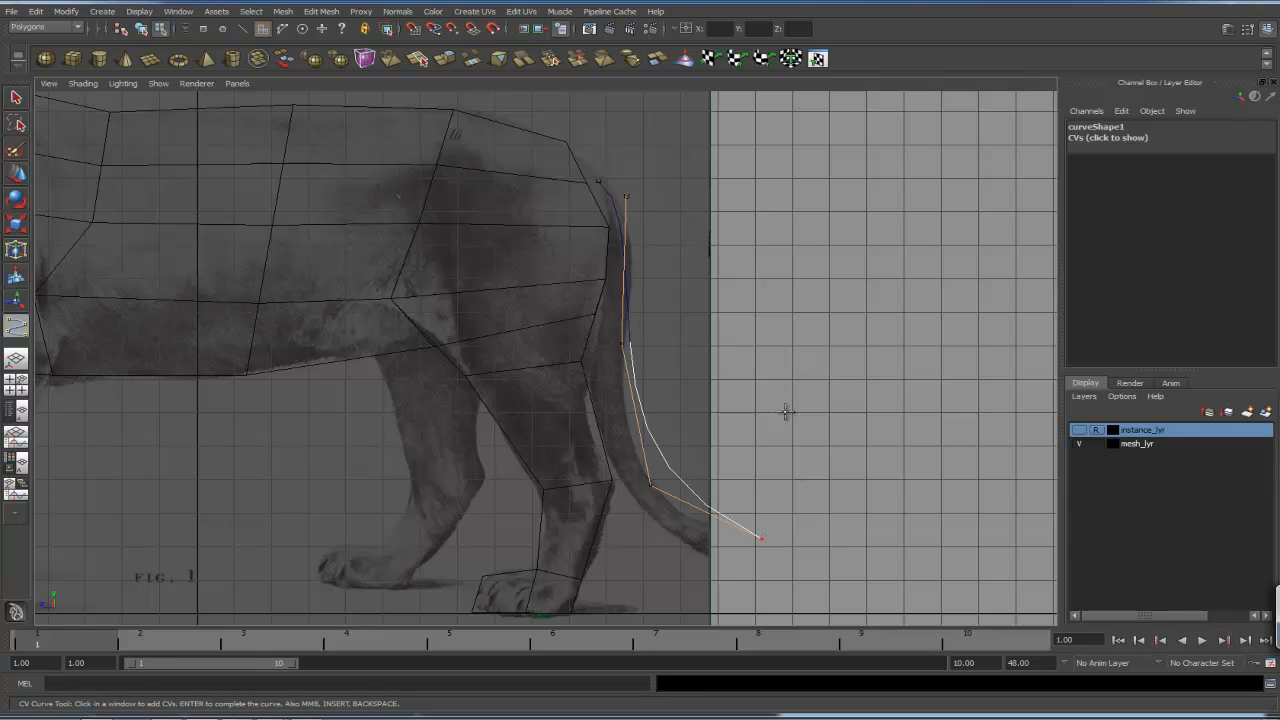
key("Return")
- Extrude the rump face along the tail curve with 5 divisions
middle_click_drag(660, 180, 707, 264, "alt")
key("space")
left_click_drag(671, 268, 672, 237)
left_click_drag(779, 306, 688, 307, "alt")
right_click_drag(679, 313, 681, 322)
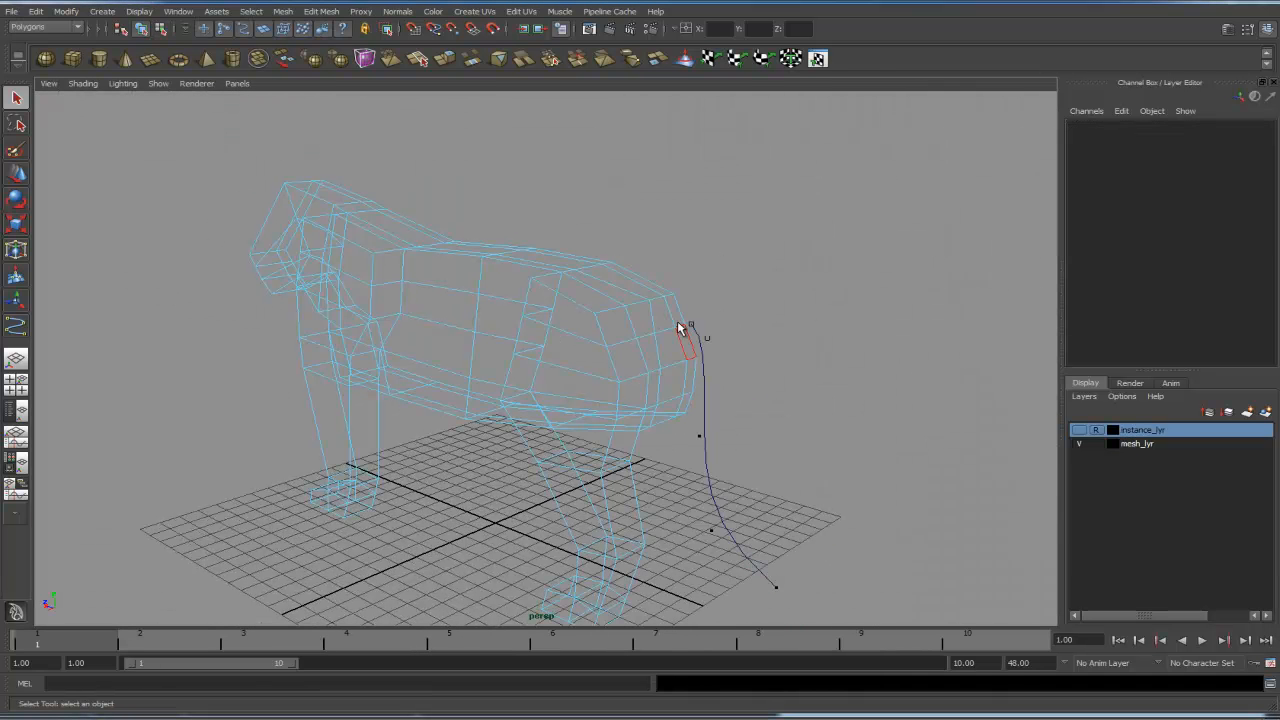
left_click(703, 372, "shift")
left_click(333, 12)
left_click(340, 44)
left_click_drag(1273, 168, 1262, 214)
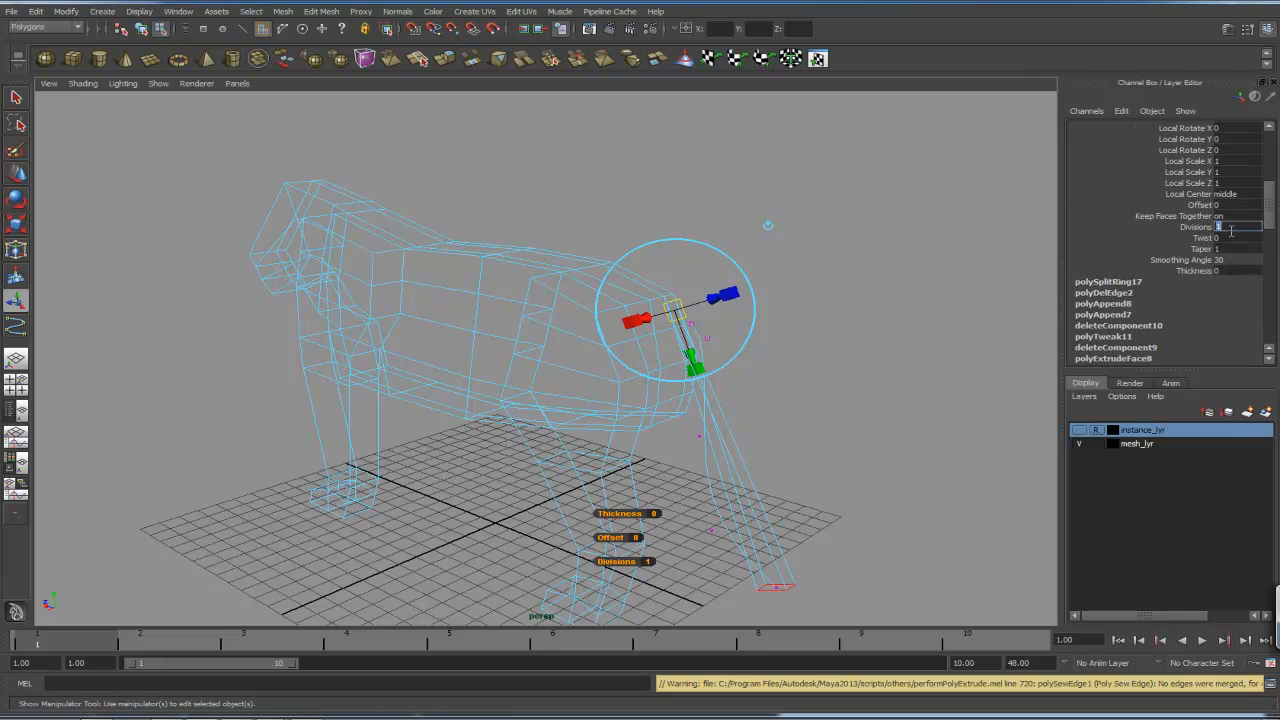
type("5")
key("Return")
- Toggle the instance layer's visibility and orbit around the extruded tail to inspect it
left_click_drag(870, 394, 741, 344, "alt")
left_click(1079, 431)
key("5")
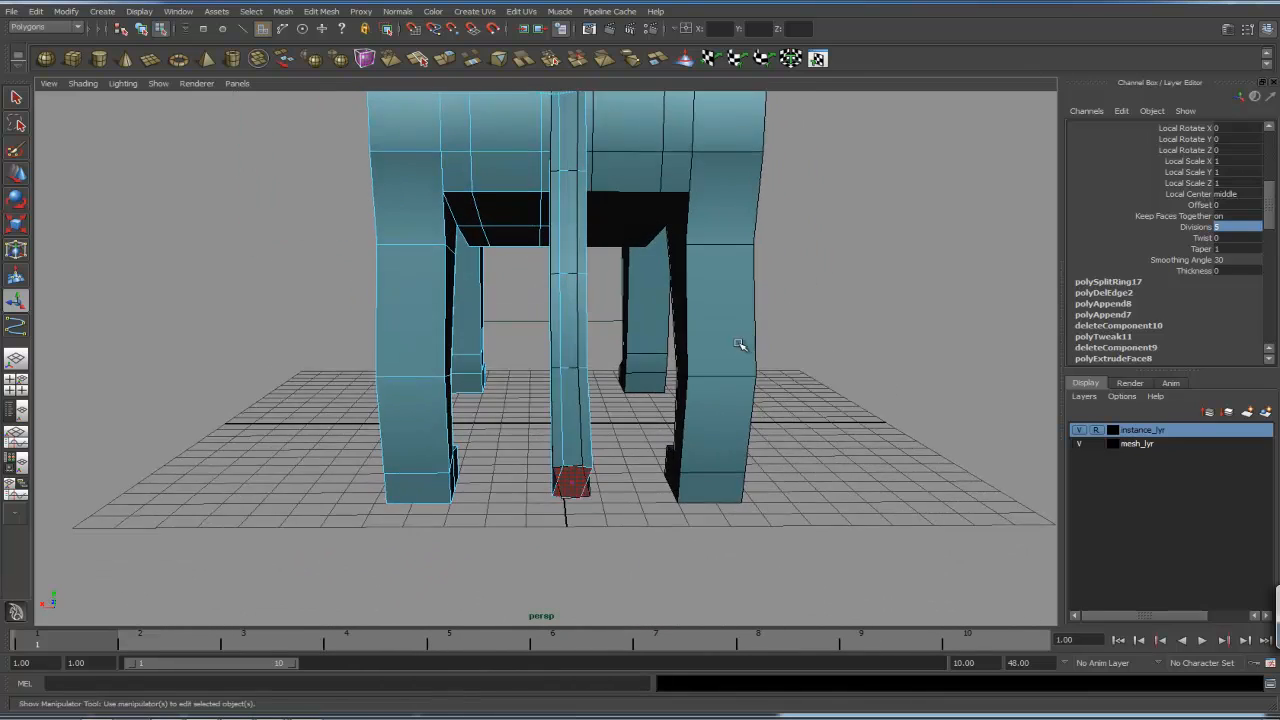
middle_click_drag(741, 347, 725, 395, "alt")
left_click_drag(725, 395, 712, 392, "alt")
middle_click_drag(712, 392, 651, 427, "alt")
left_click_drag(646, 426, 620, 420, "alt")
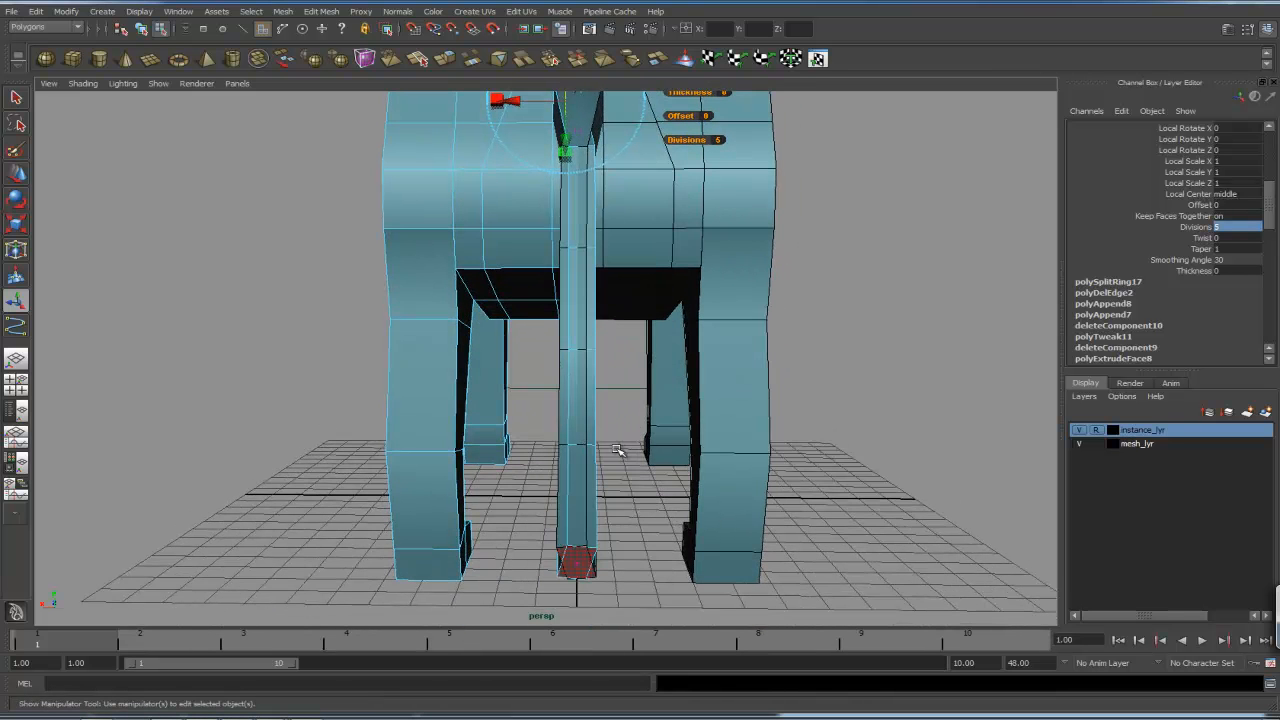
left_click_drag(630, 489, 681, 495, "alt")
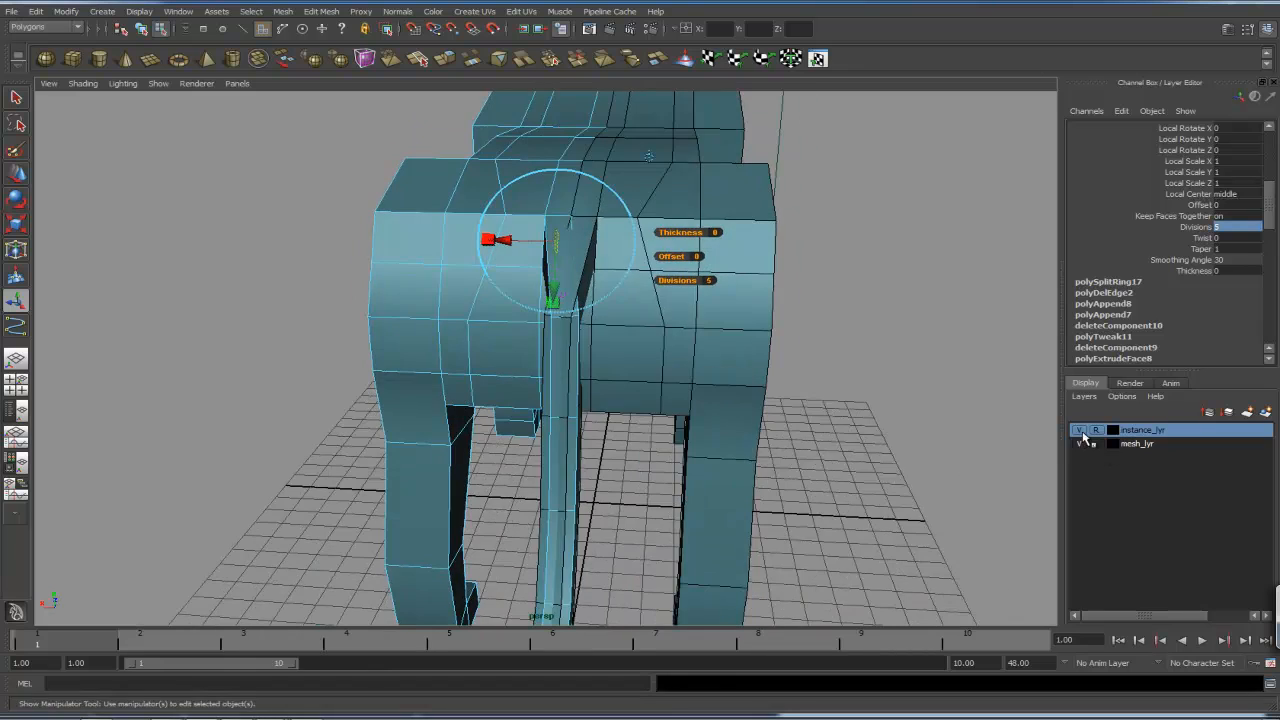
left_click(1080, 430)
left_click_drag(717, 375, 603, 349, "alt")
- Select the loop of faces along the tail's inner side and delete them
key("q")
left_click_drag(483, 323, 545, 333, "alt")
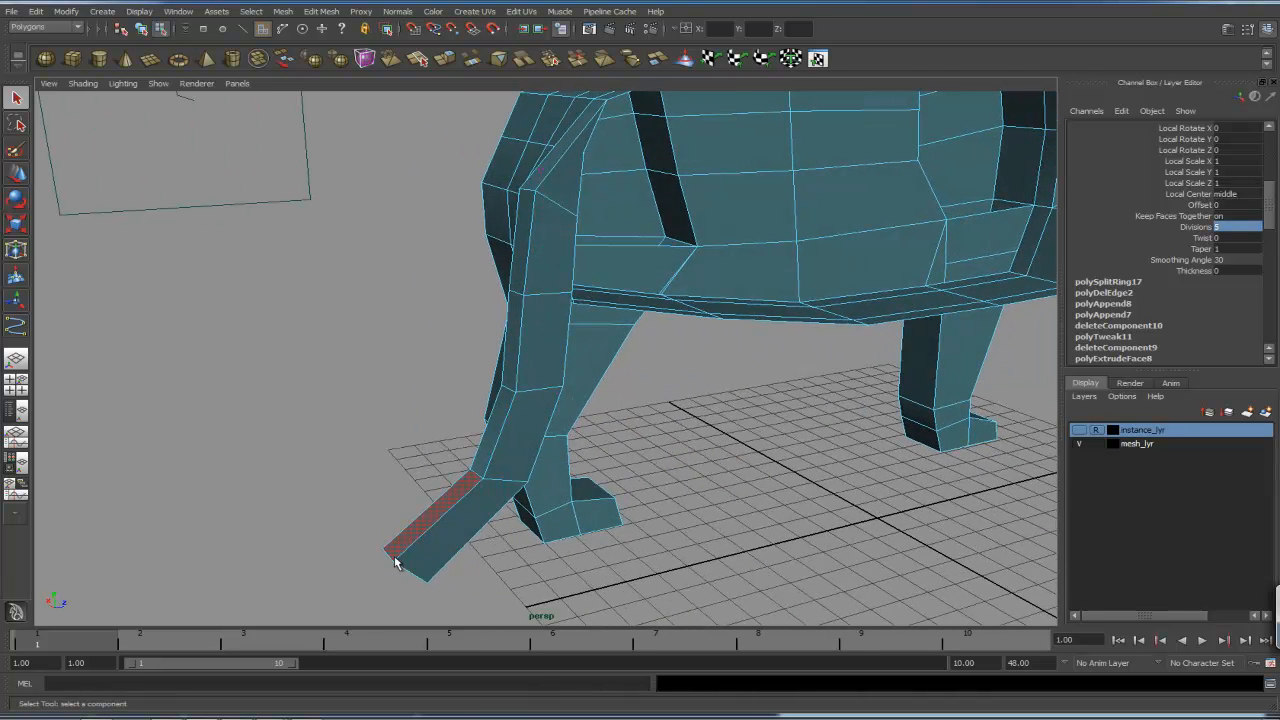
left_click(563, 201)
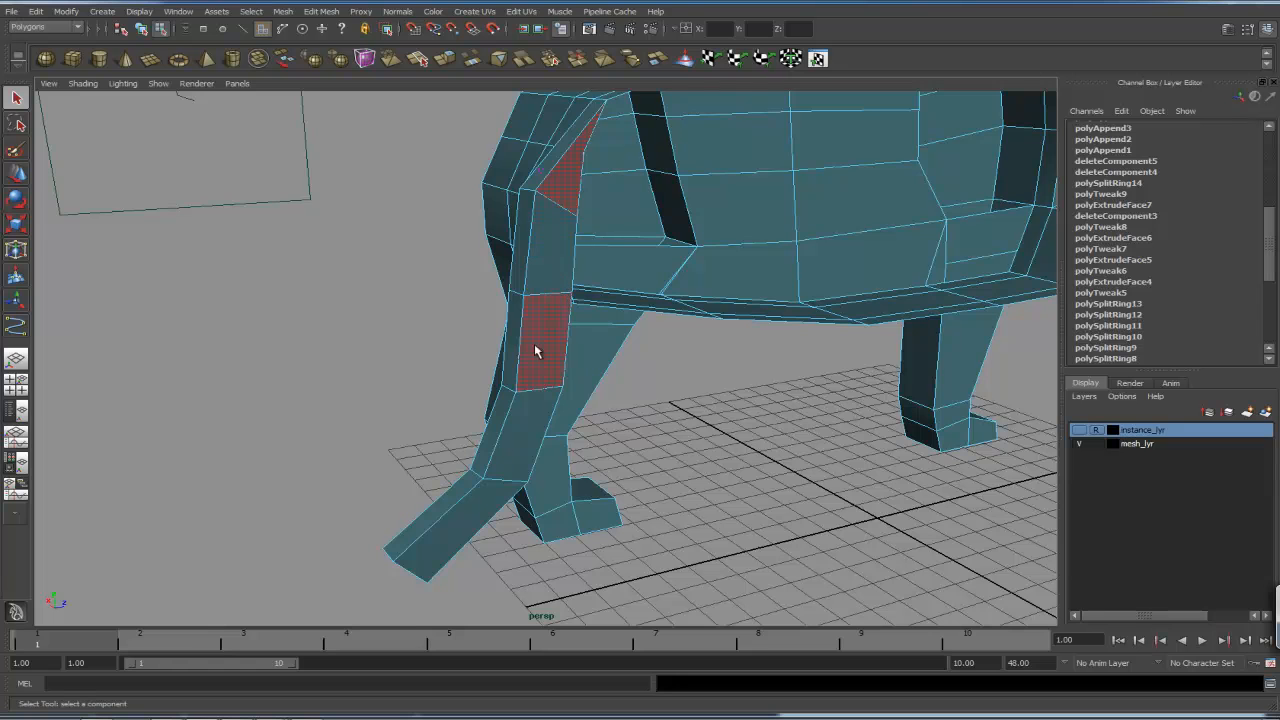
double_click(447, 545, "shift")
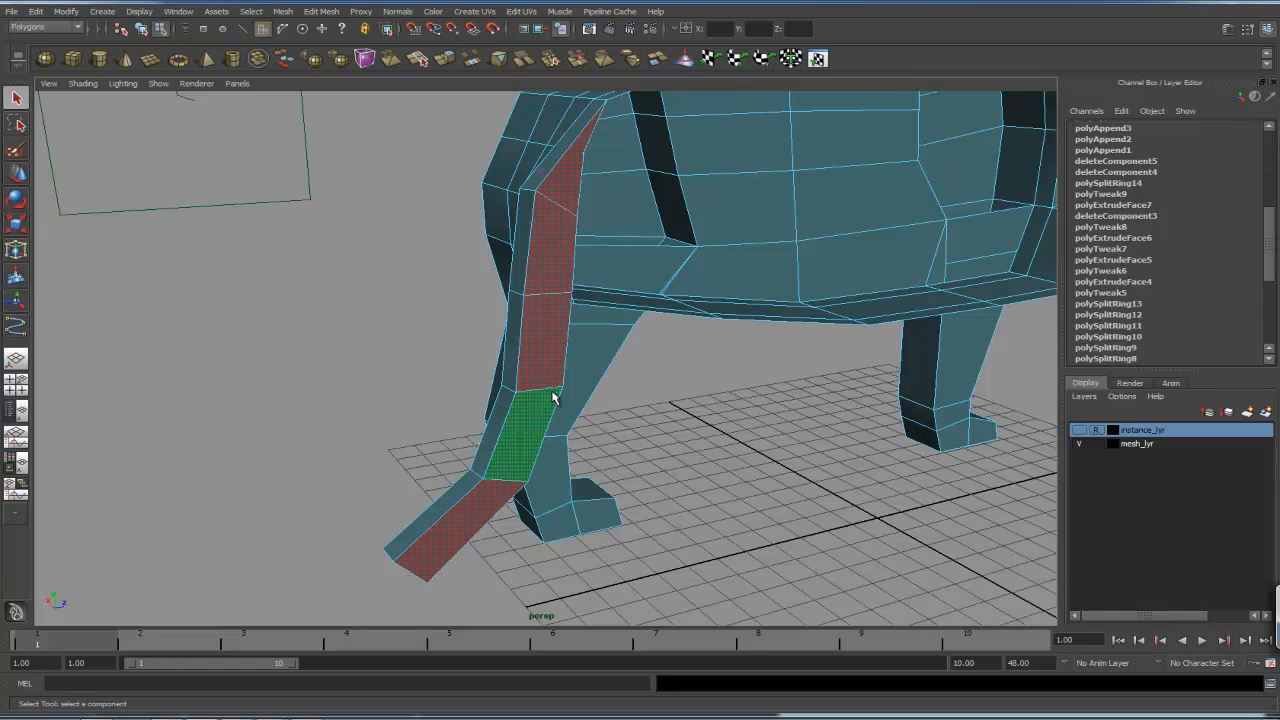
key("Delete")
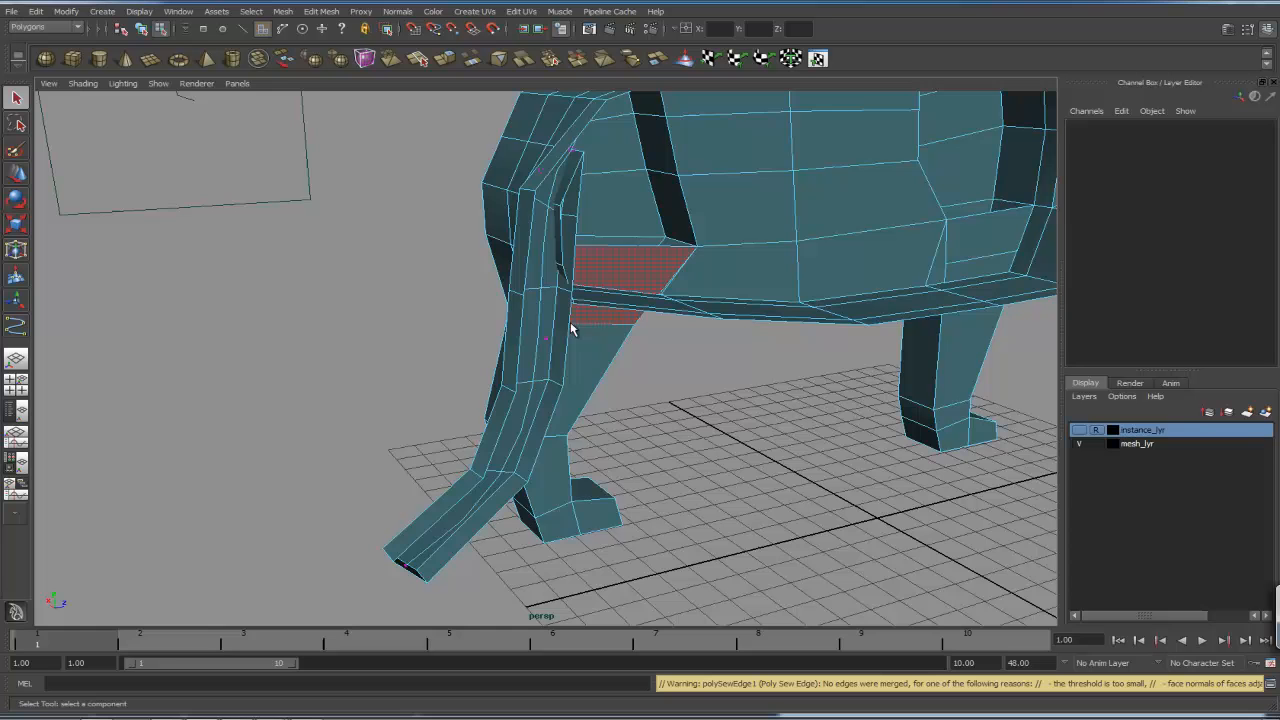
- Select the tail's open border edges and align them to the model's mid-plane
right_click(571, 330)
right_click_drag(568, 299, 568, 296)
double_click(566, 339)
right_click_drag(817, 378, 643, 352, "alt")
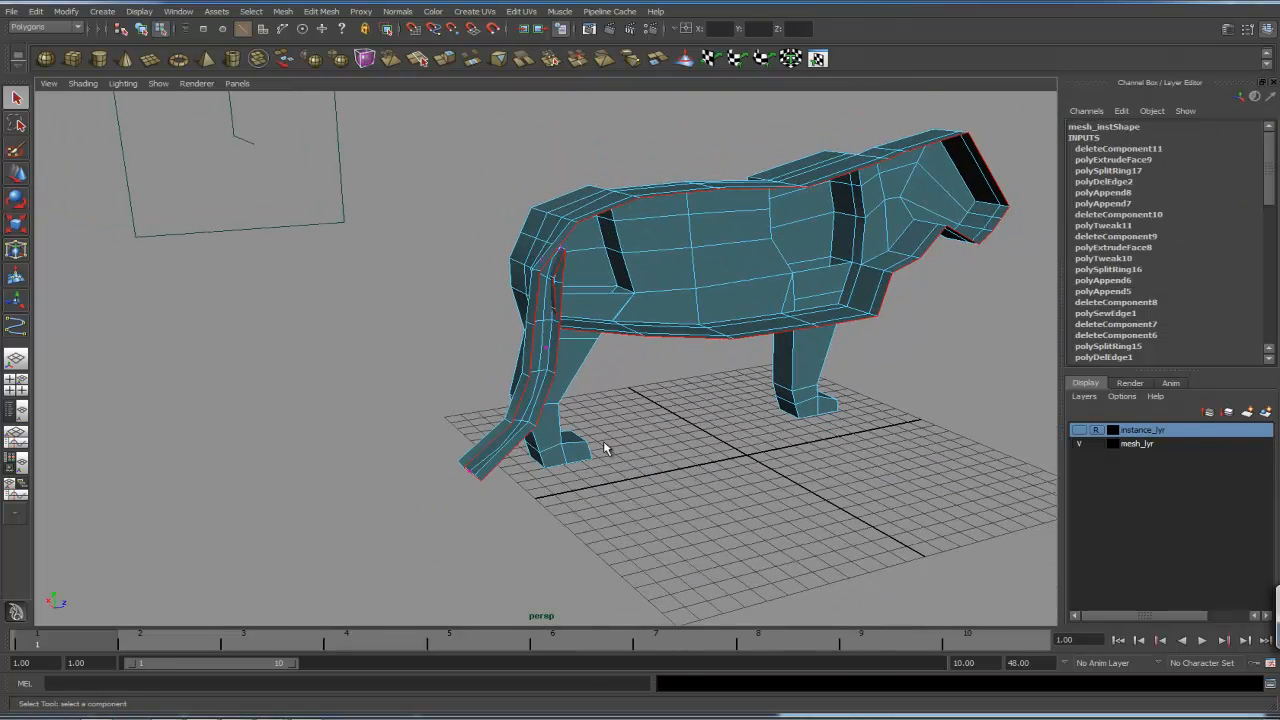
left_click_drag(634, 429, 698, 430, "alt")
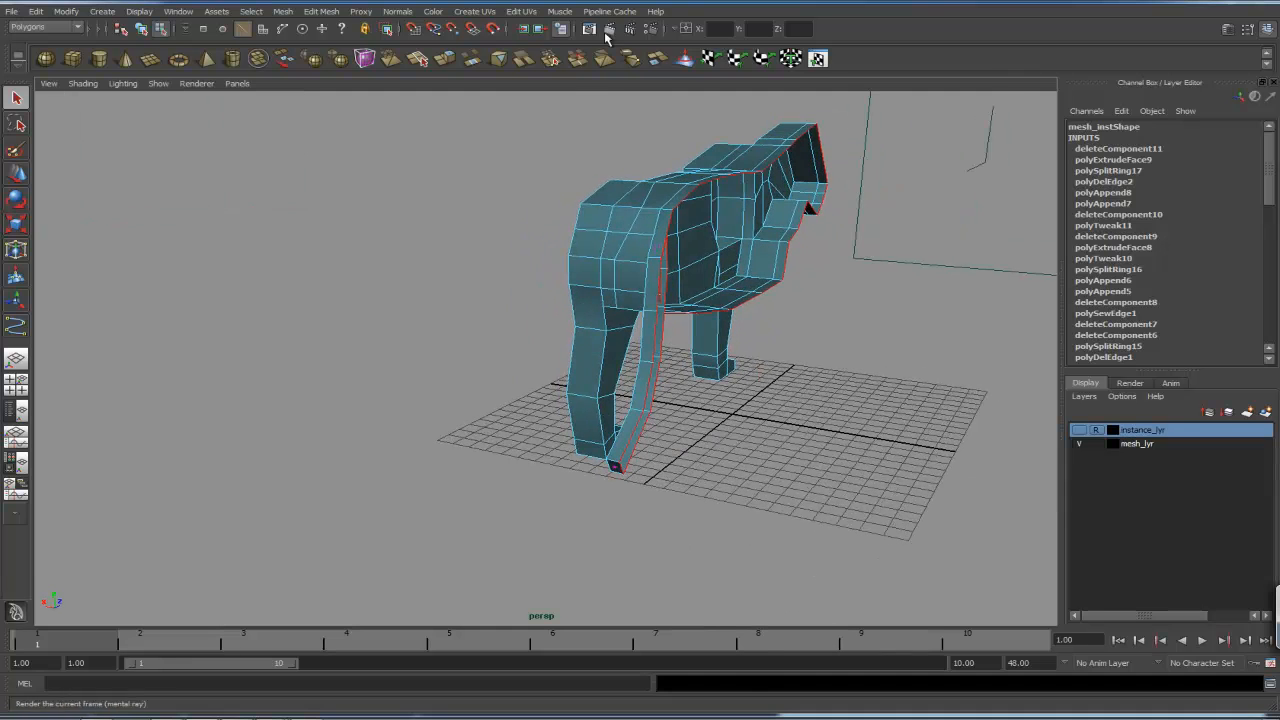
left_click(688, 29)
left_click(709, 33)
left_click(726, 28)
left_click(728, 36)
key("Return")
left_click(705, 443)
left_click_drag(705, 443, 991, 446, "alt")
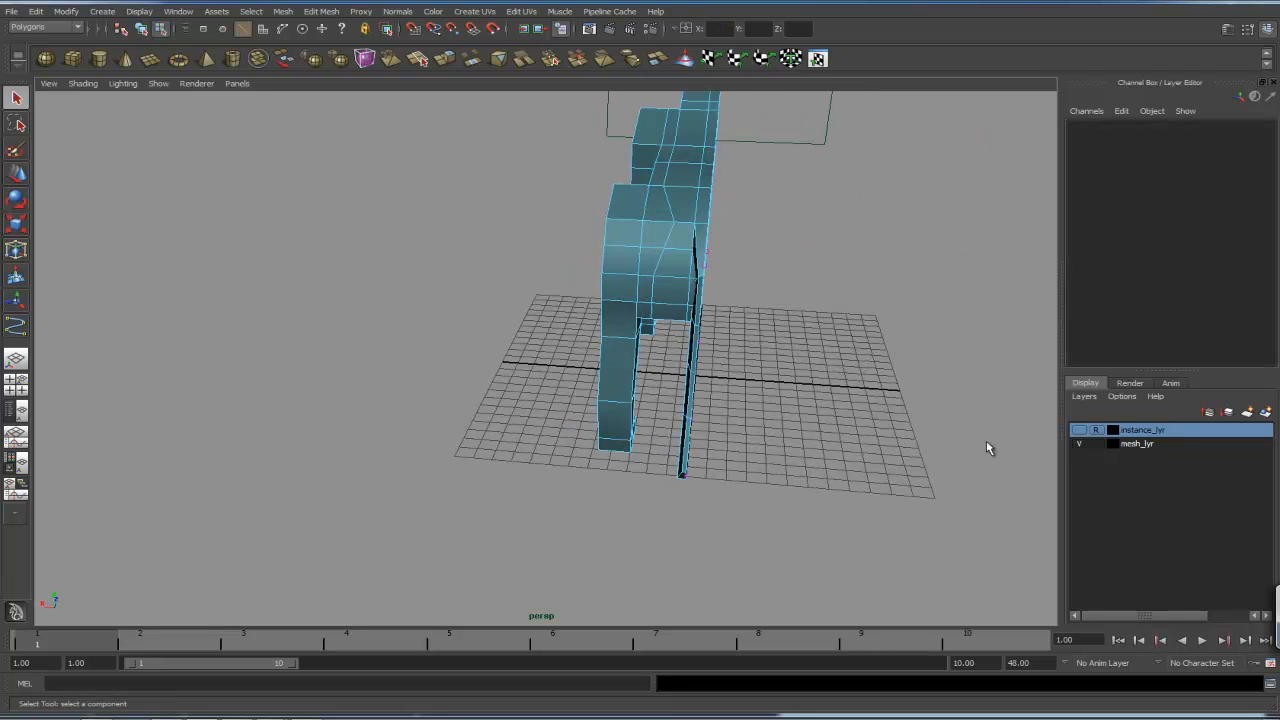
- Show the instance layer again and orbit around the tail base to inspect how it joins the body
left_click(1079, 430)
left_click_drag(799, 438, 817, 394, "alt")
right_click_drag(817, 394, 837, 377, "alt")
left_click_drag(837, 377, 850, 424, "alt")
middle_click_drag(850, 424, 775, 481, "alt")
left_click_drag(775, 481, 700, 472, "alt")
middle_click_drag(700, 472, 668, 525, "alt")
right_click_drag(668, 525, 951, 440, "alt")
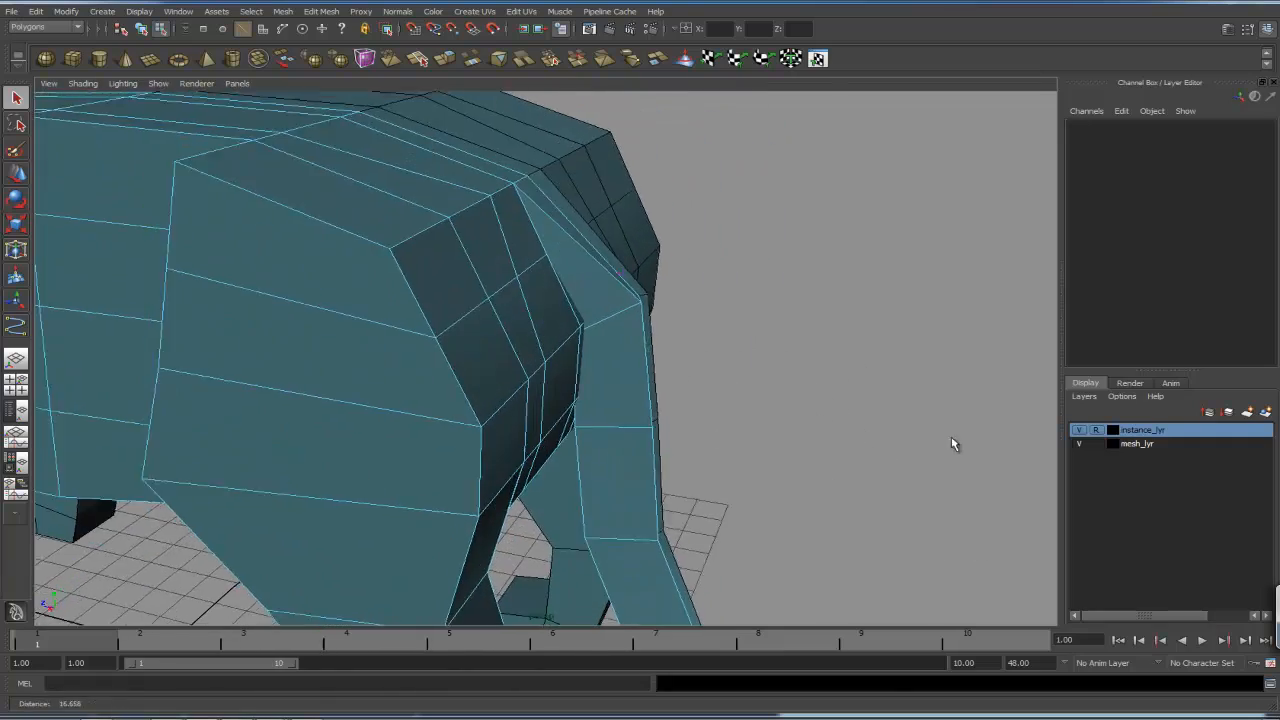
left_click_drag(734, 391, 646, 397, "alt")
key("4")
left_click_drag(631, 405, 666, 340, "alt")
right_click_drag(664, 338, 615, 337)
mouse_move(615, 337)
left_mouse_down("alt")
mouse_move(651, 354)
mouse_move(608, 346)
mouse_move(566, 363)
mouse_move(591, 341)
left_mouse_up("alt")
key("5")
key("1")
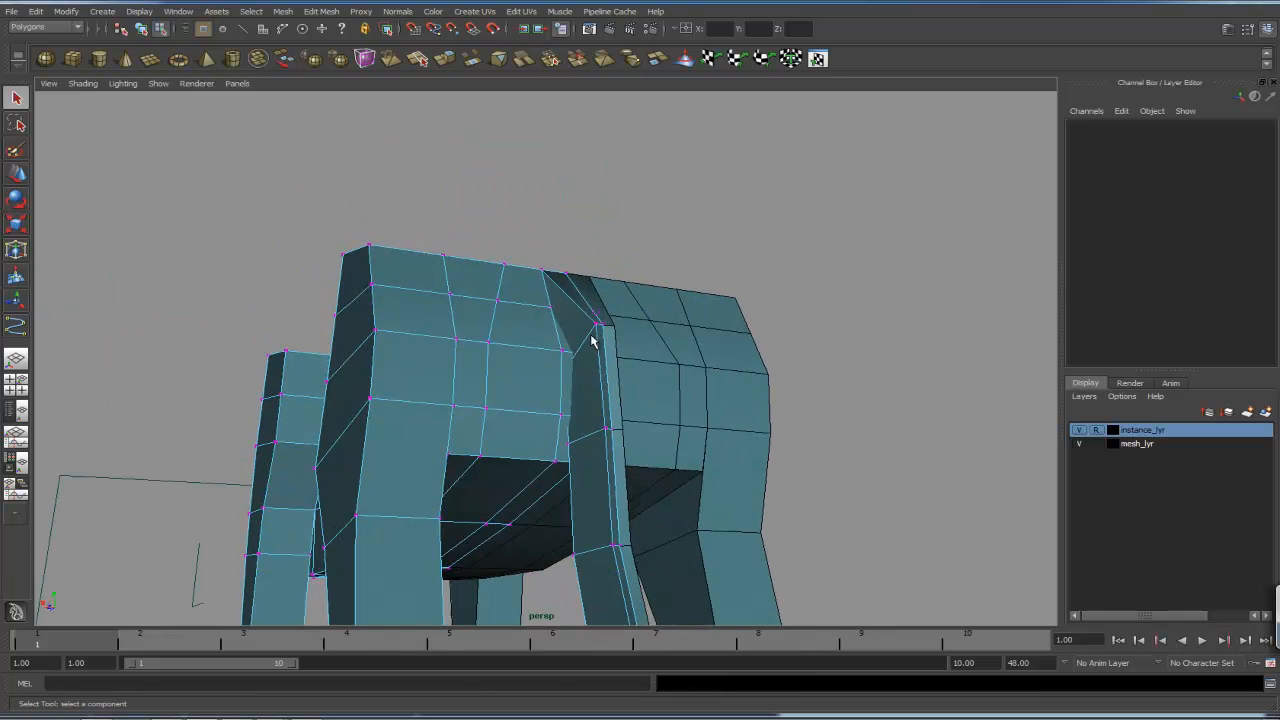
- Set the Move tool to World space and move the tail-root vertices so the tail meets the rump
key("w")
left_click(545, 335)
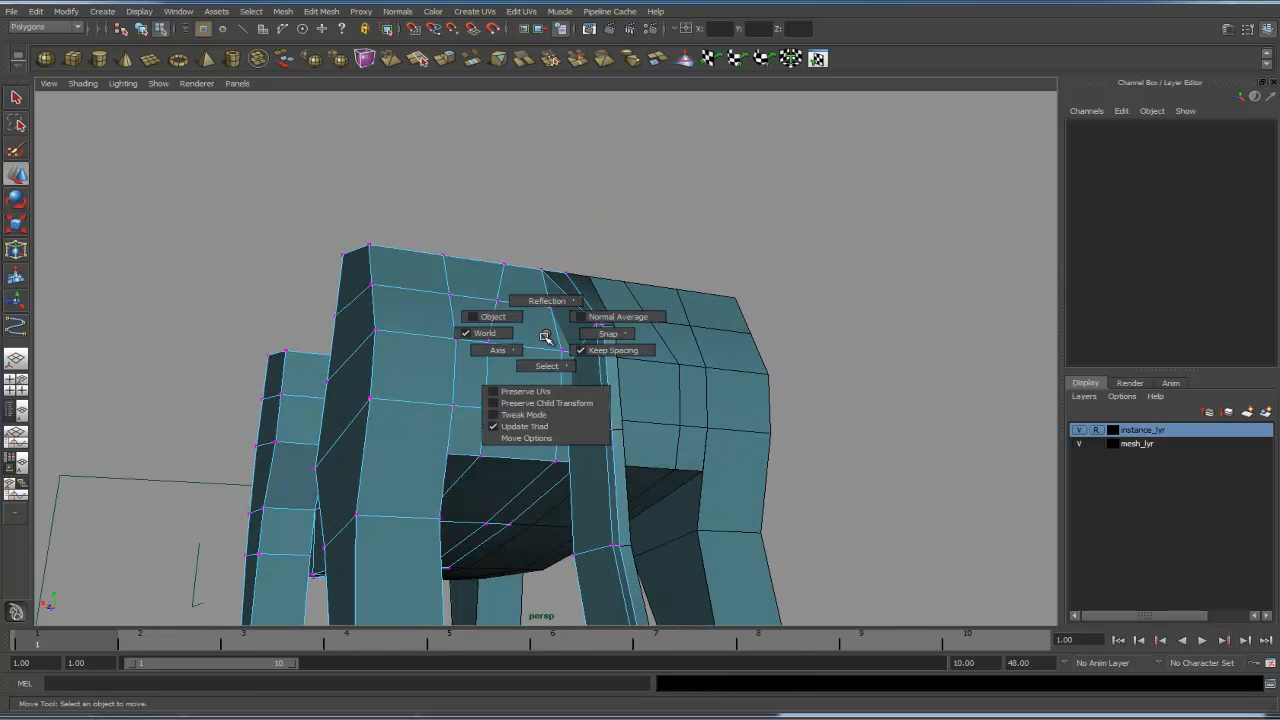
left_click_drag(538, 416, 552, 358)
left_click(552, 358)
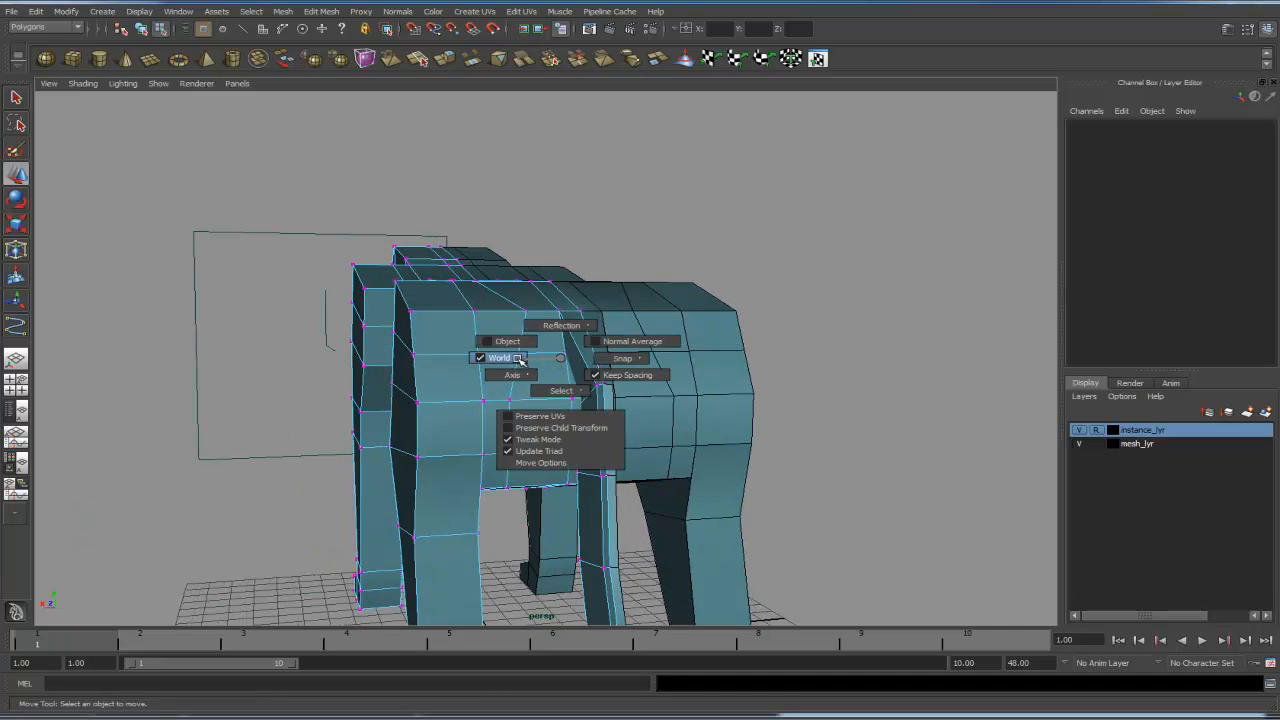
right_click_drag(565, 358, 868, 356, "alt")
left_click_drag(830, 350, 715, 350, "alt")
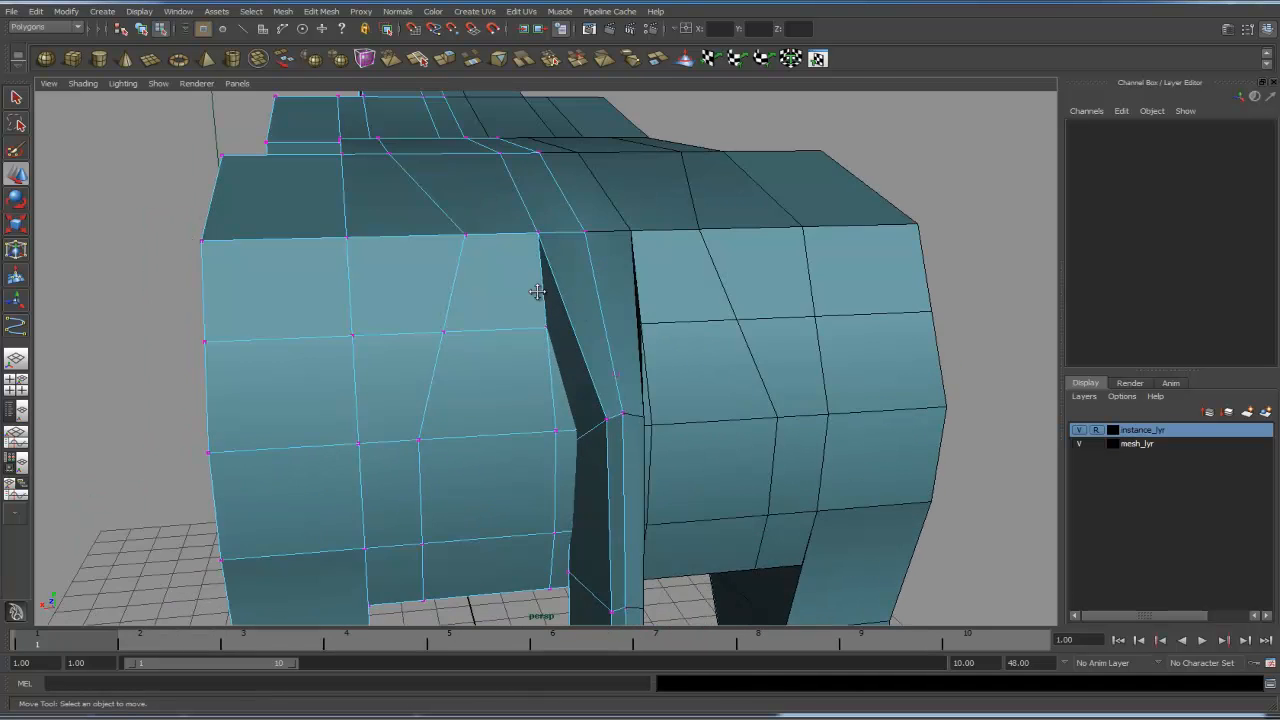
left_click_drag(534, 291, 593, 306, "alt")
right_click_drag(602, 319, 558, 320)
left_click_drag(560, 321, 662, 434, "alt")
key("ctrl+z")
key("w")
left_click(590, 353)
key("w")
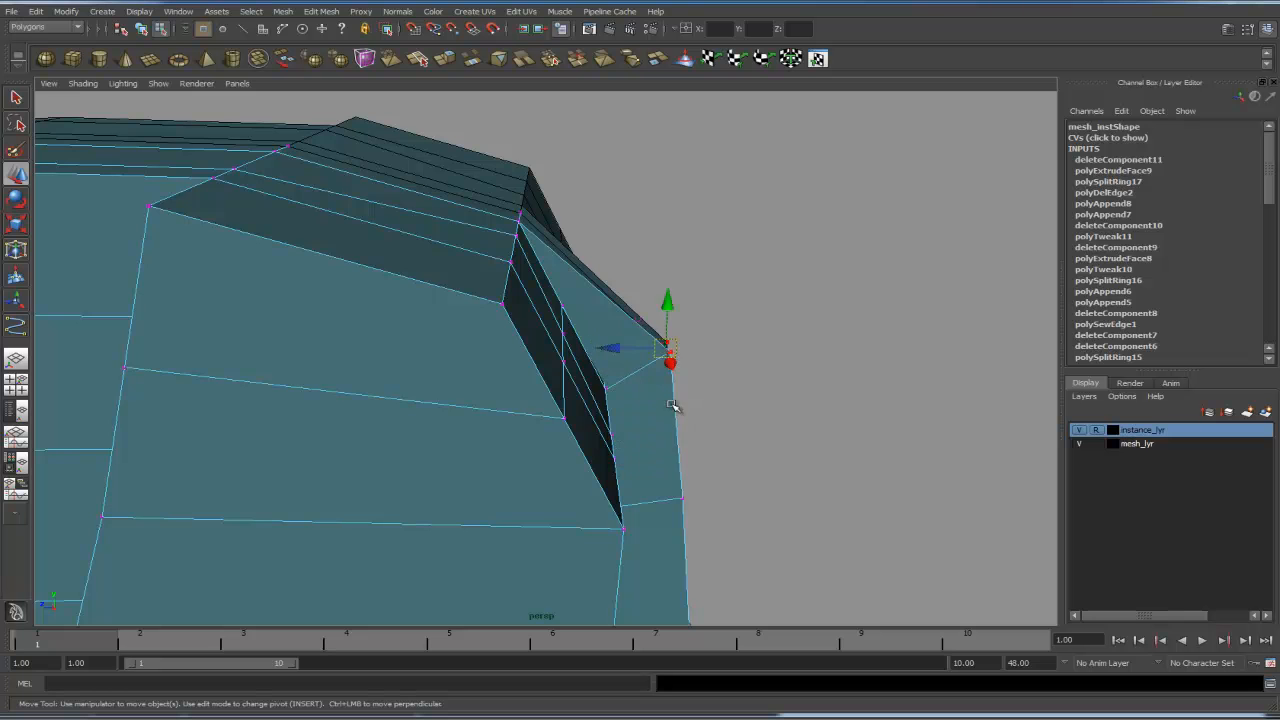
left_click_drag(745, 372, 675, 388, "alt")
left_click(796, 375)
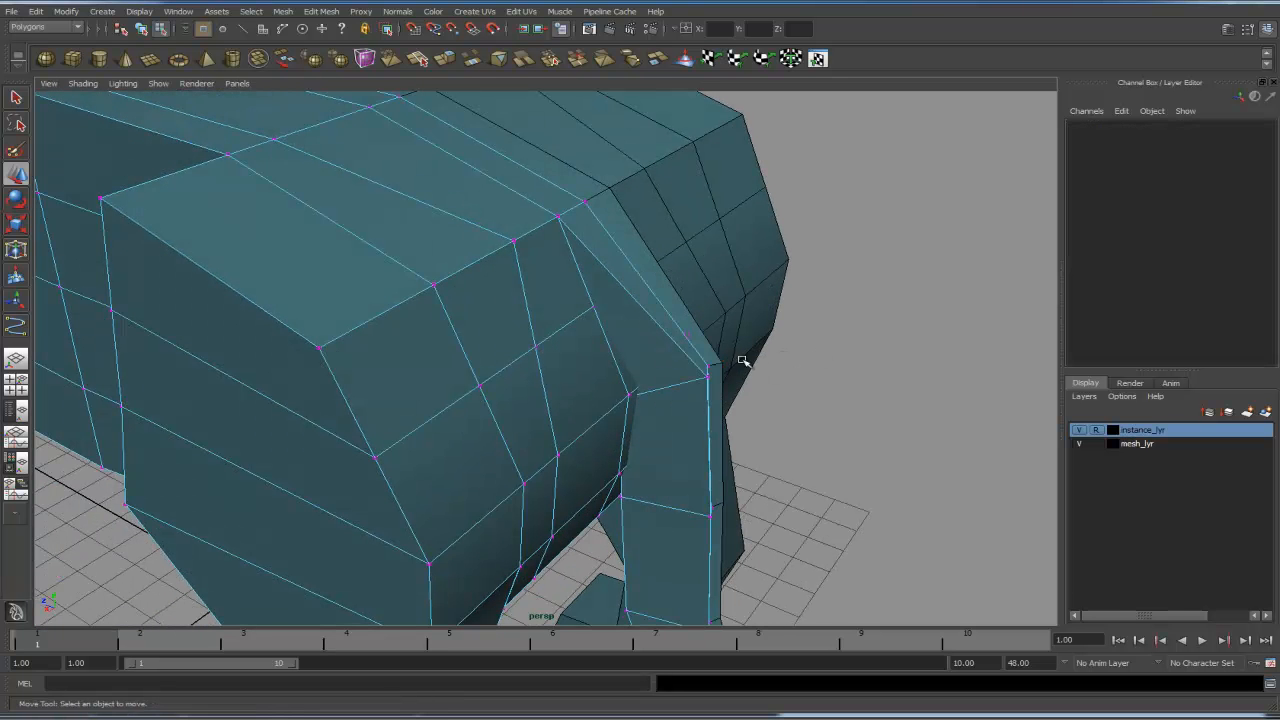
left_click(708, 376)
left_click_drag(708, 376, 711, 379)
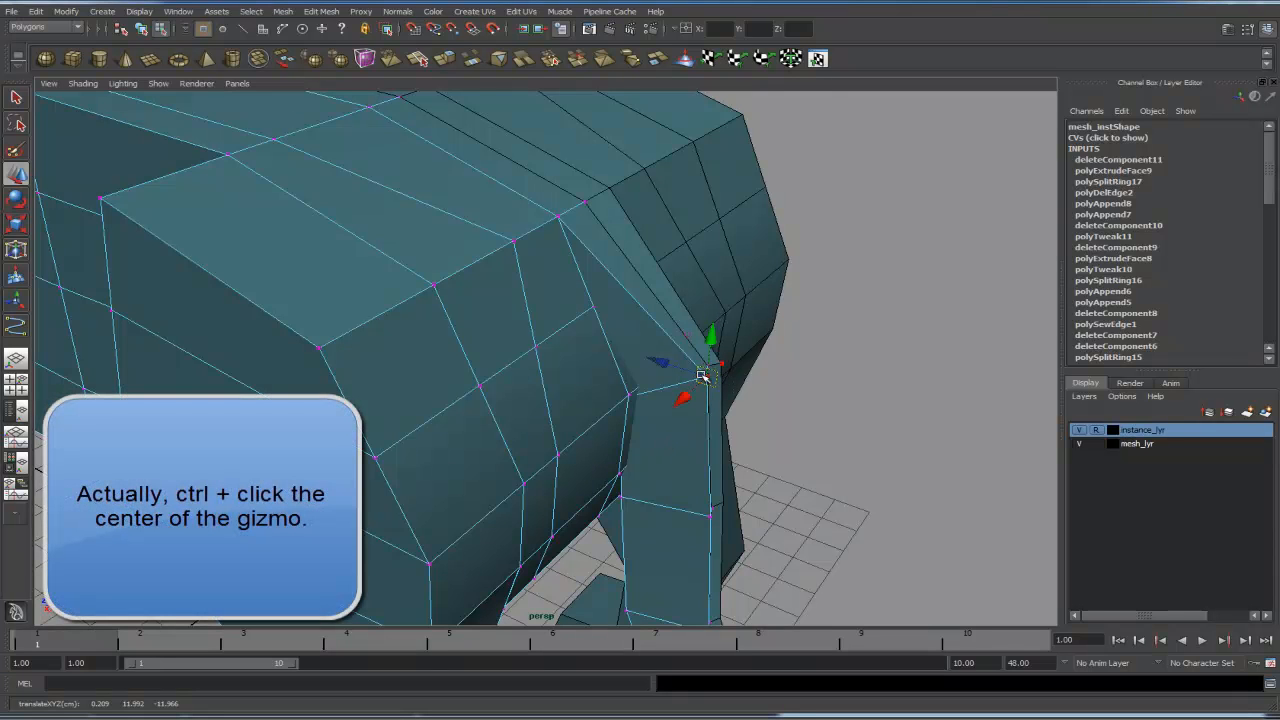
- Orbit around the whole model to inspect the attached tail
key("w")
mouse_move(756, 389)
left_mouse_down()
mouse_move(732, 474)
mouse_move(720, 403)
mouse_move(642, 410)
mouse_move(714, 419)
mouse_move(688, 414)
mouse_move(643, 349)
mouse_move(689, 369)
mouse_move(630, 428)
mouse_move(646, 413)
mouse_move(603, 414)
mouse_move(634, 411)
mouse_move(680, 449)
mouse_move(669, 443)
mouse_move(684, 371)
left_mouse_up()
key("4")
key("5")
middle_click_drag(684, 371, 694, 351, "alt")
right_click_drag(694, 351, 265, 332, "alt")
right_click_drag(454, 377, 497, 363)
middle_click_drag(616, 397, 711, 317, "alt")
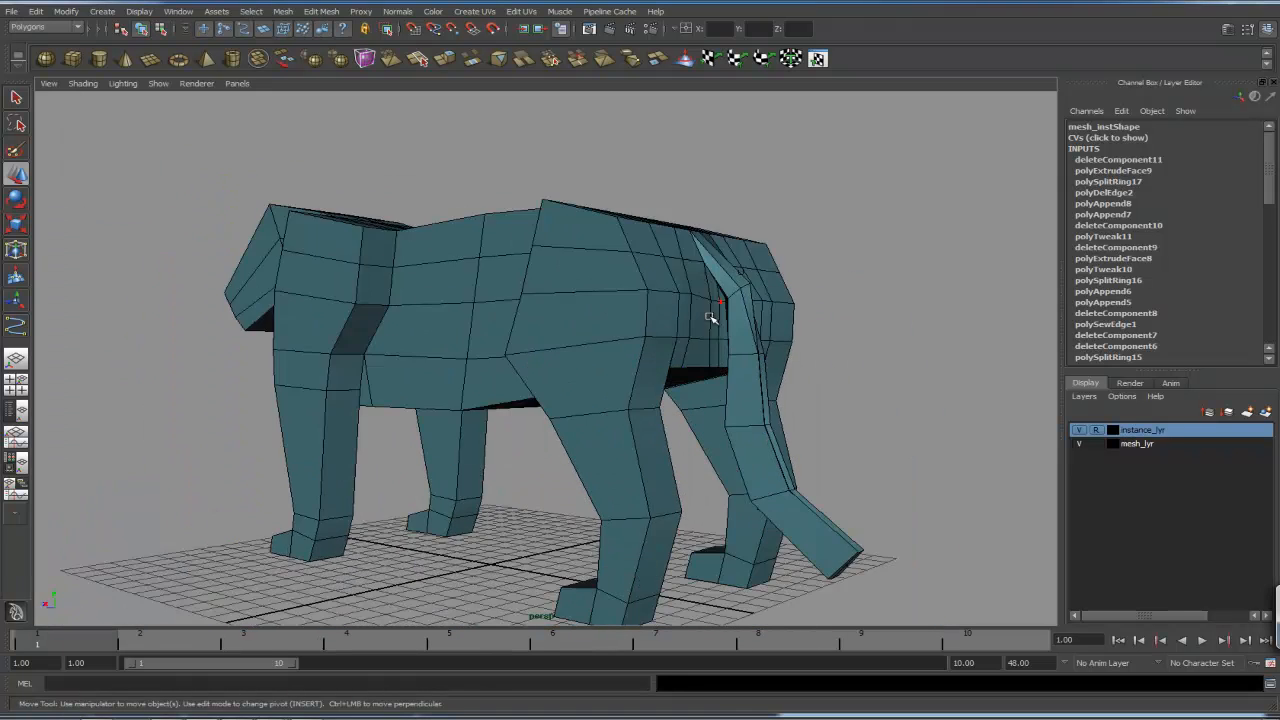
left_click_drag(711, 317, 699, 374, "alt")
- Select the mesh and delete its construction history
left_click(624, 450)
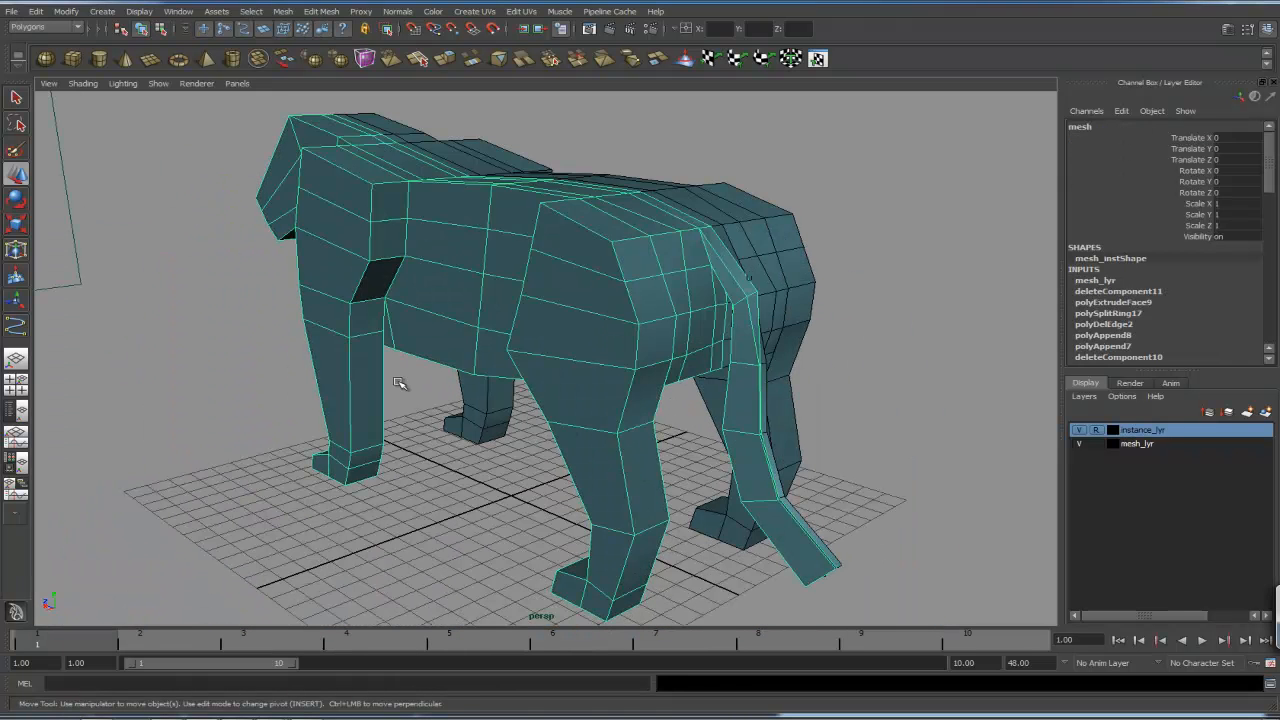
left_click(36, 11)
mouse_move(129, 157)
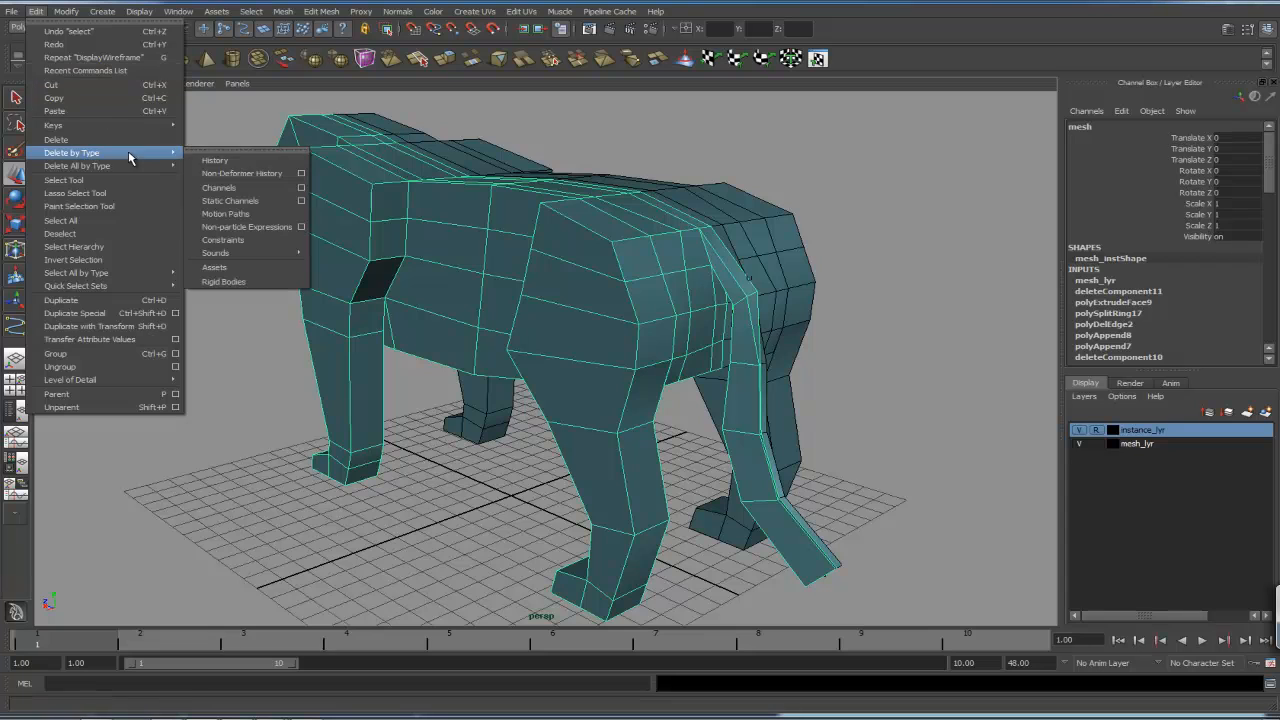
left_click(216, 161)
- Switch to the side view and move the upper tail vertices so the tail root lines up with the reference tail
left_click(855, 400)
left_click_drag(855, 400, 772, 437, "alt")
key("space")
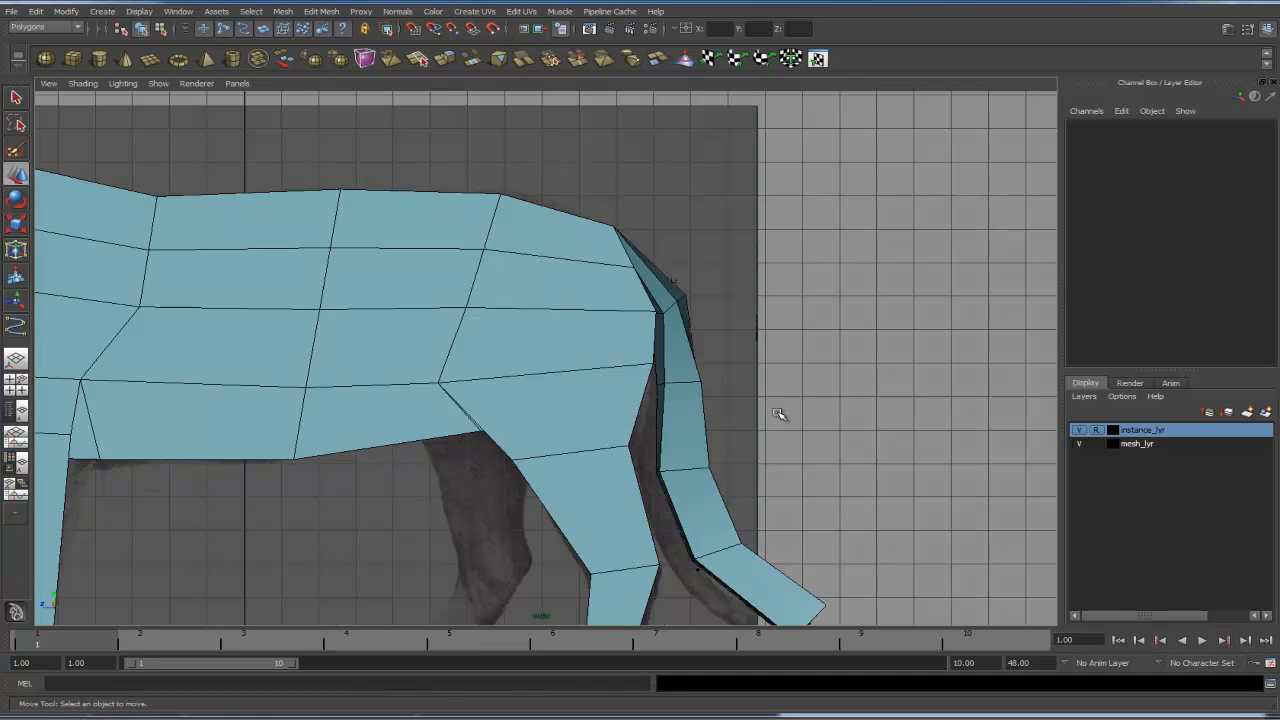
middle_click_drag(757, 432, 651, 318, "alt")
right_click_drag(651, 318, 846, 339, "alt")
right_click_drag(609, 344, 629, 346)
left_click(599, 368)
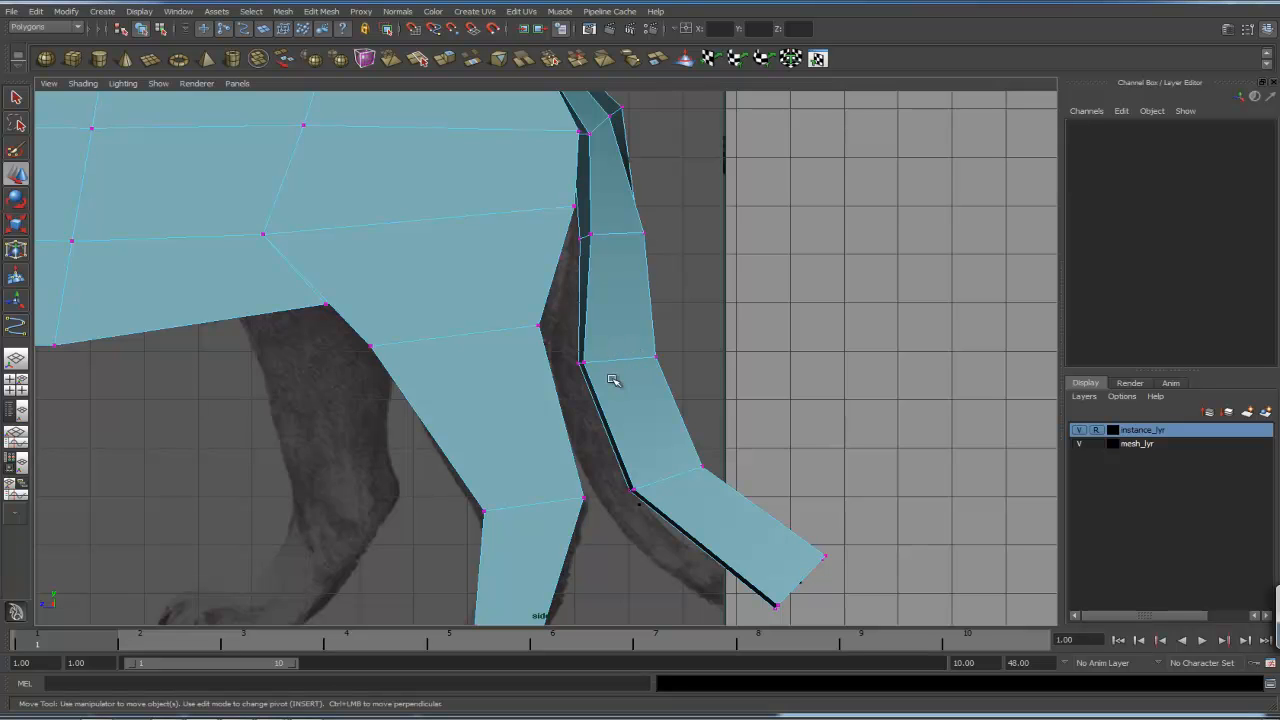
key("w")
left_click_drag(612, 356, 604, 432)
middle_click_drag(643, 376, 667, 405, "alt")
right_click_drag(667, 405, 678, 386, "alt")
middle_click_drag(678, 386, 671, 322, "alt")
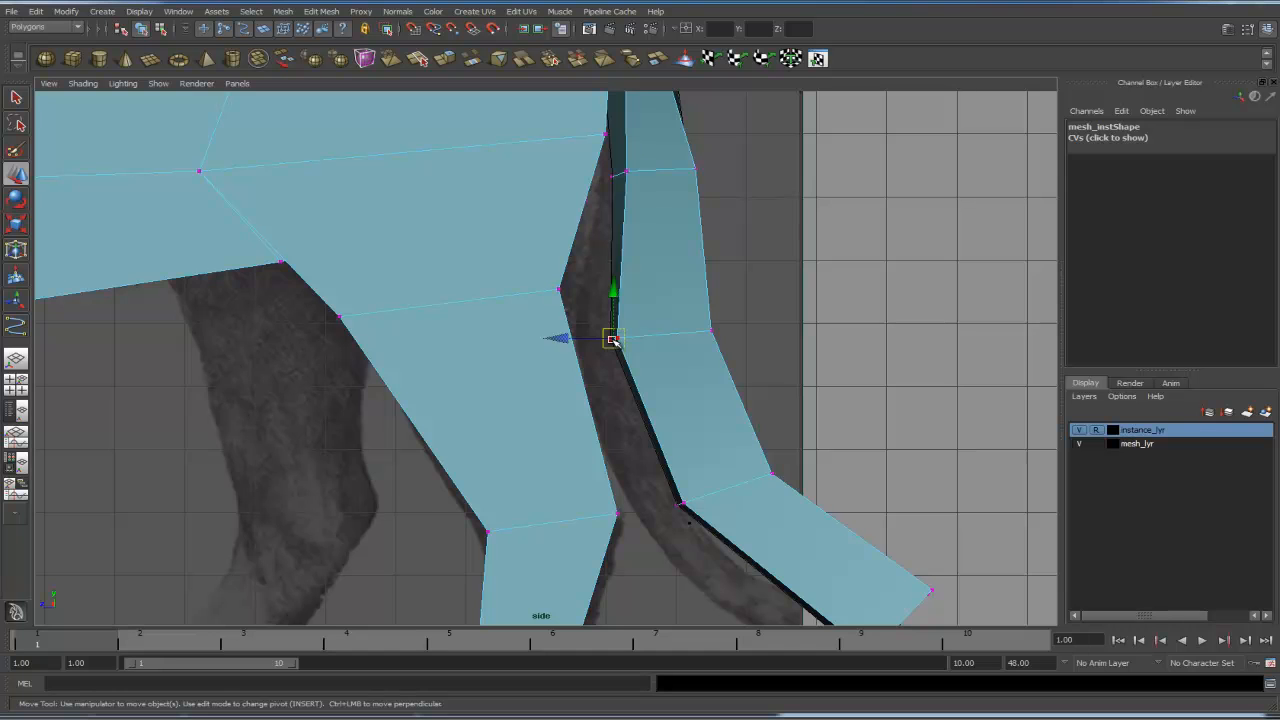
left_click_drag(613, 340, 582, 344)
middle_click_drag(641, 208, 642, 306, "alt")
left_click(622, 273)
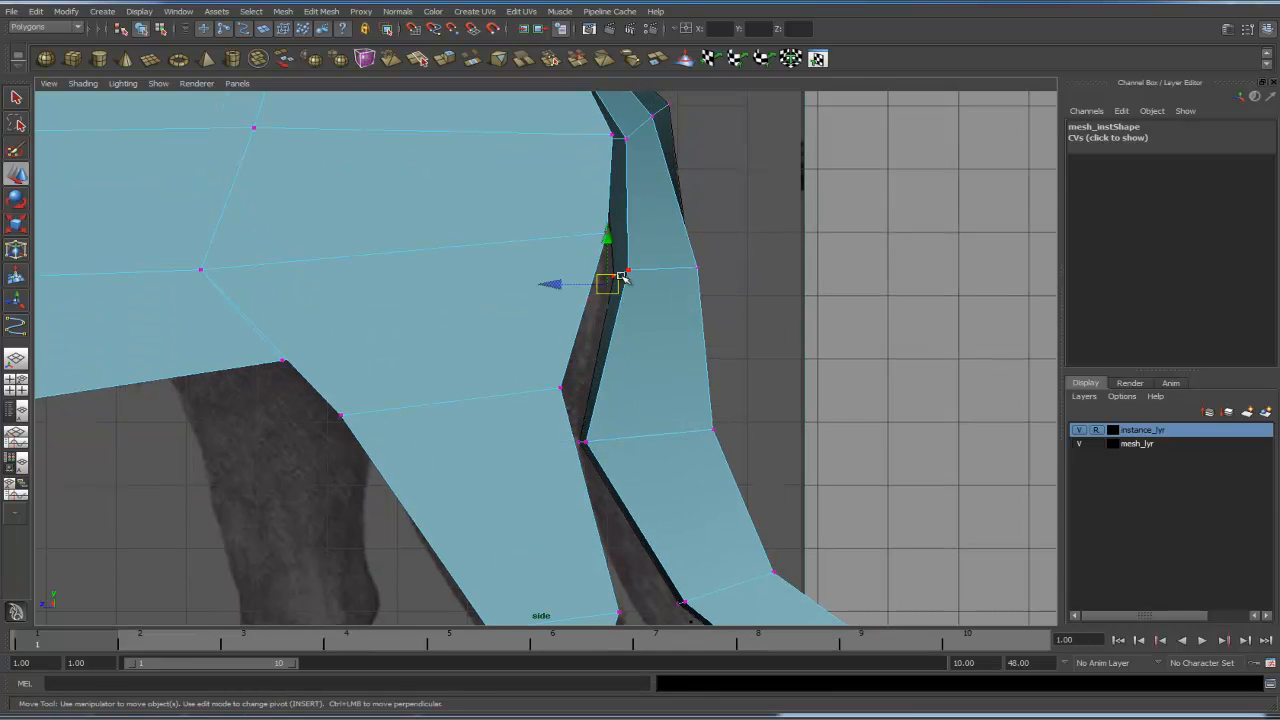
left_click_drag(607, 281, 585, 287)
- Keep moving the tail and rump vertices in side view to follow the reference outline of the tail base
left_click(700, 269)
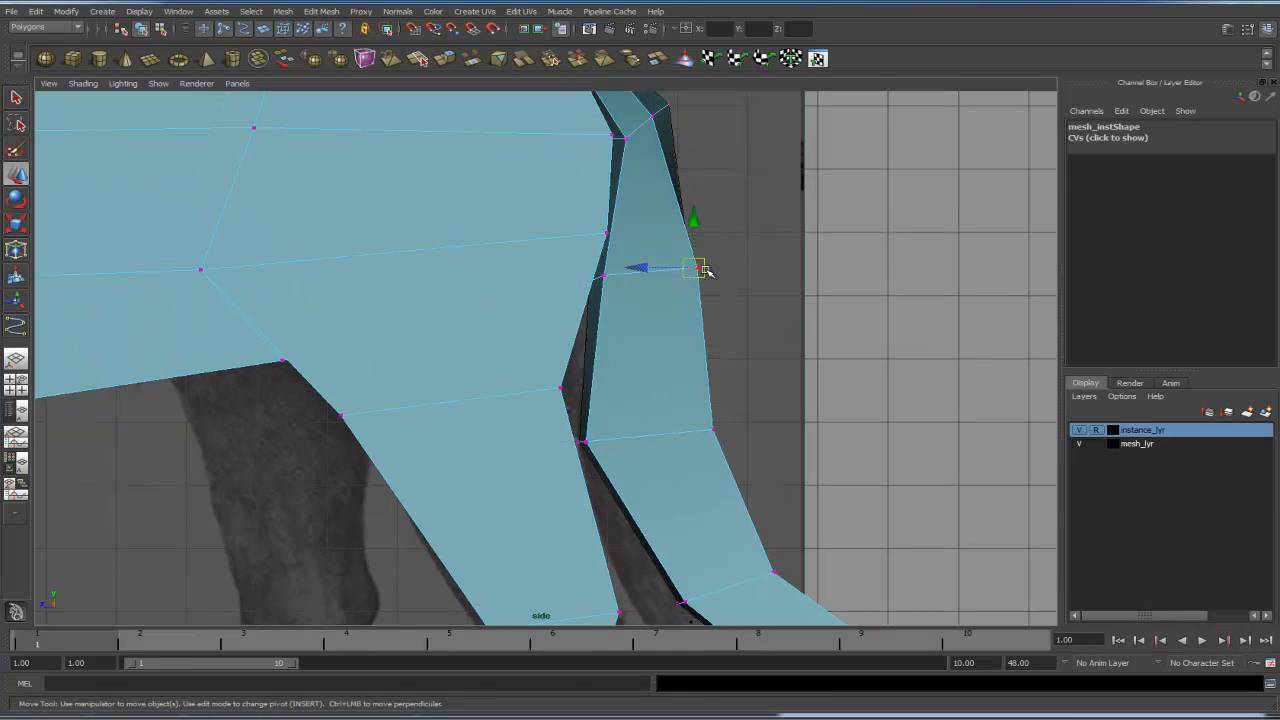
left_click(719, 272)
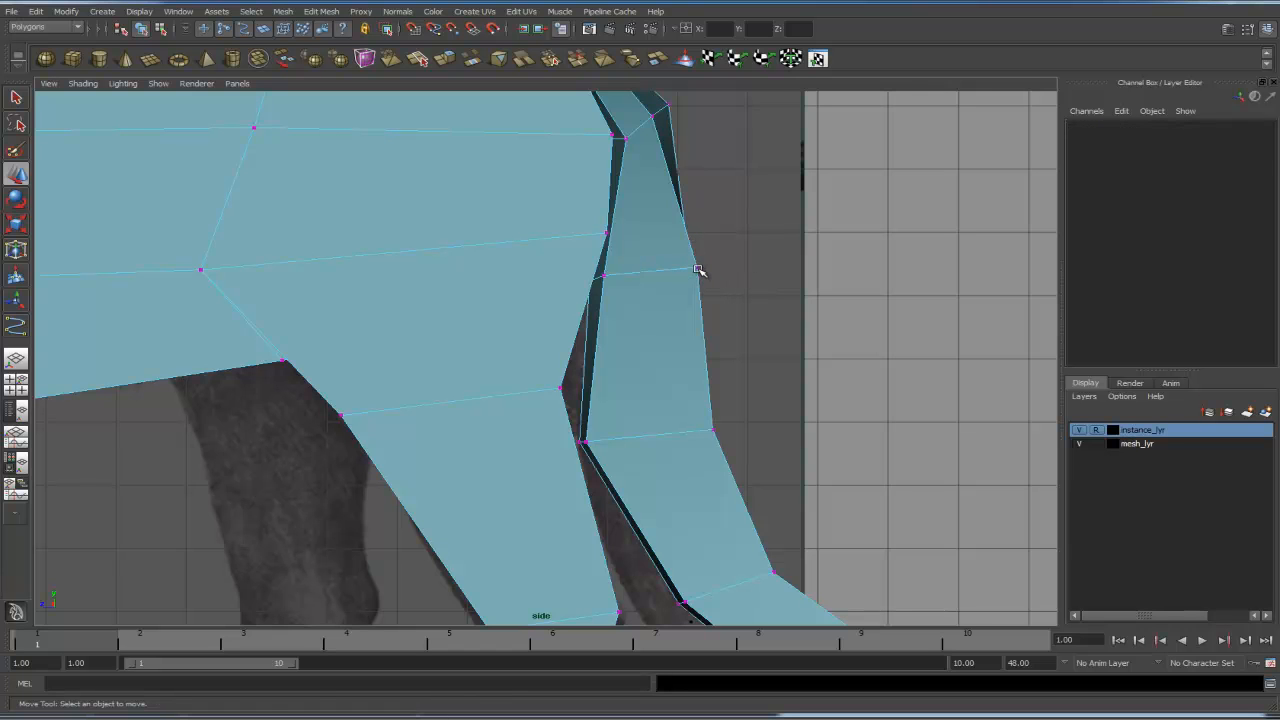
left_click(698, 269)
left_click_drag(698, 269, 653, 282)
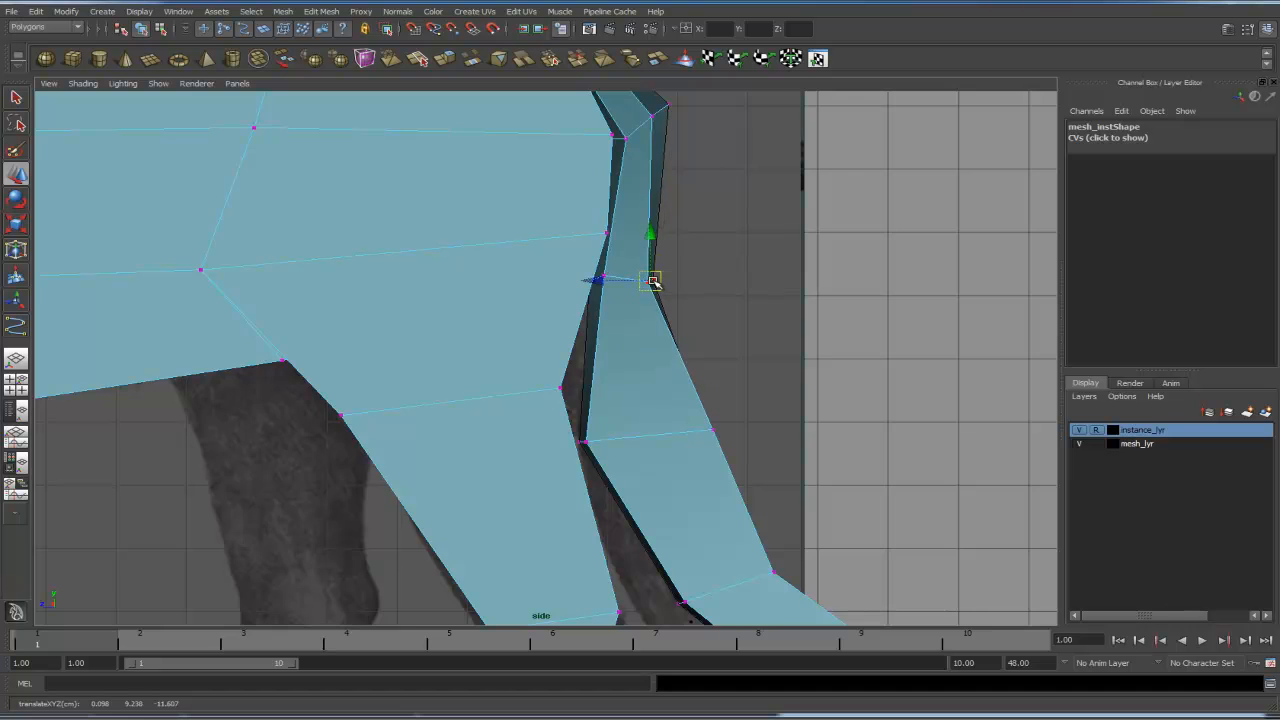
middle_click_drag(744, 453, 701, 322, "alt")
left_click_drag(648, 258, 596, 314)
middle_click_drag(632, 299, 642, 283, "alt")
left_click(558, 298)
mouse_move(557, 297)
left_mouse_down()
mouse_move(534, 297)
mouse_move(548, 299)
left_mouse_up()
middle_click_drag(600, 400, 592, 330, "alt")
left_click_drag(658, 402, 676, 420)
left_click_drag(648, 385, 626, 398)
middle_click_drag(591, 290, 625, 371, "alt")
left_click_drag(547, 299, 683, 303)
left_click(637, 311)
middle_click_drag(695, 253, 713, 390, "alt")
left_click_drag(640, 280, 656, 282)
middle_click_drag(656, 282, 668, 370, "alt")
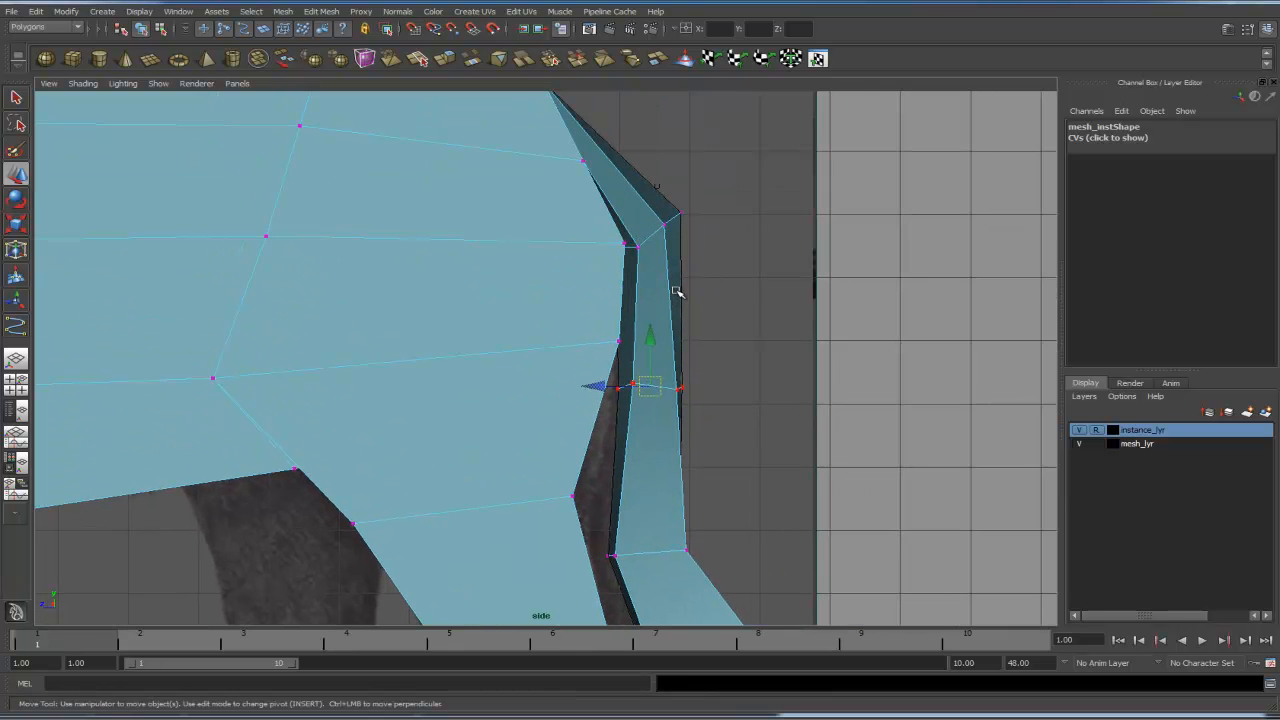
- Switch to wireframe and reshape the tail vertices down to the tip to match the reference tail's curve
key("4")
middle_click_drag(697, 232, 697, 324, "alt")
right_click_drag(703, 291, 654, 295, "alt")
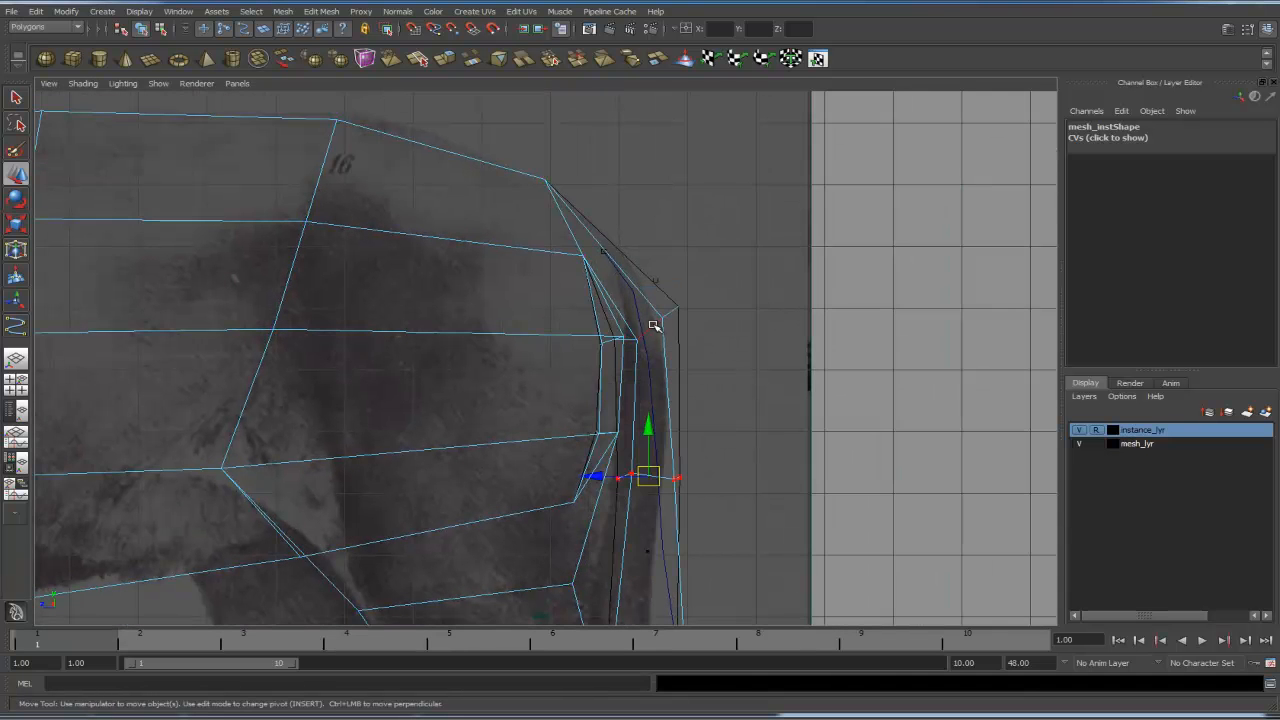
left_click(665, 323)
left_click_drag(646, 323, 662, 285)
middle_click_drag(661, 451, 622, 394, "alt")
left_click(619, 420)
left_click_drag(613, 421, 639, 414)
middle_click_drag(712, 432, 699, 199, "alt")
middle_click_drag(677, 331, 638, 233, "alt")
right_click(685, 376)
right_click_drag(683, 376, 612, 372)
left_click(684, 376)
left_click_drag(684, 376, 641, 401)
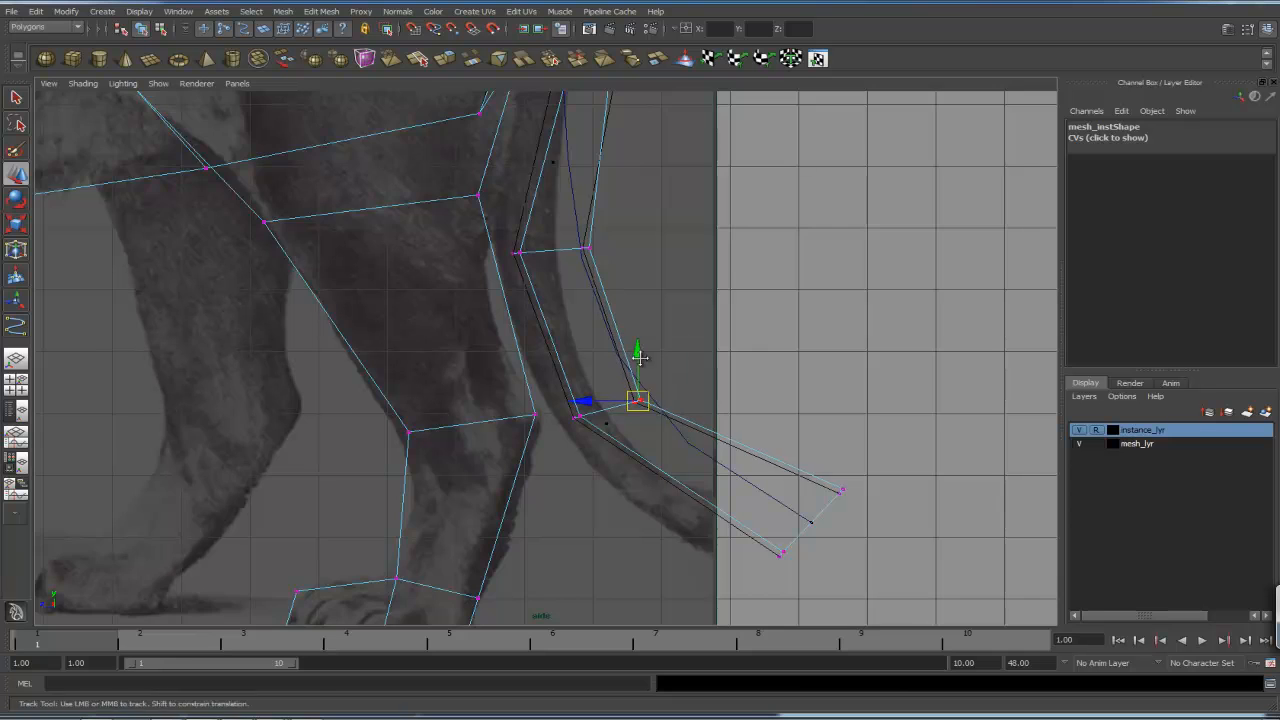
middle_click_drag(759, 457, 698, 380, "alt")
left_click(781, 414)
left_click_drag(781, 414, 747, 445)
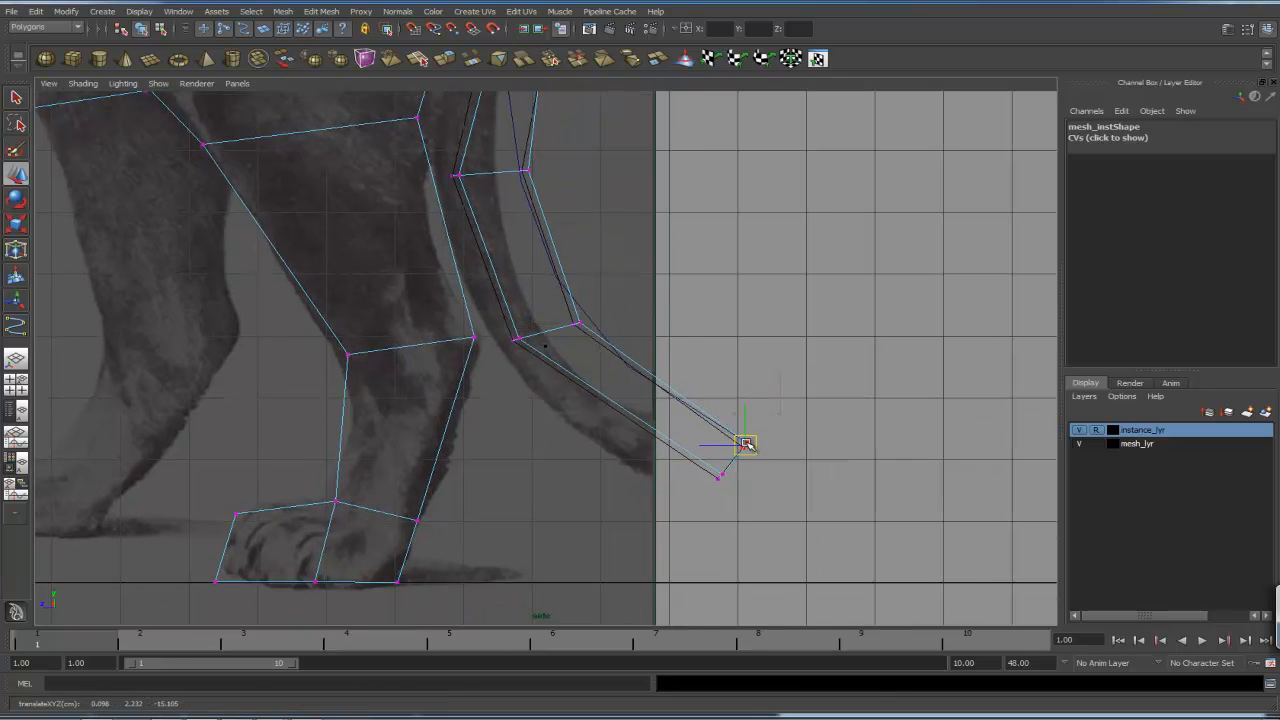
left_click(716, 472)
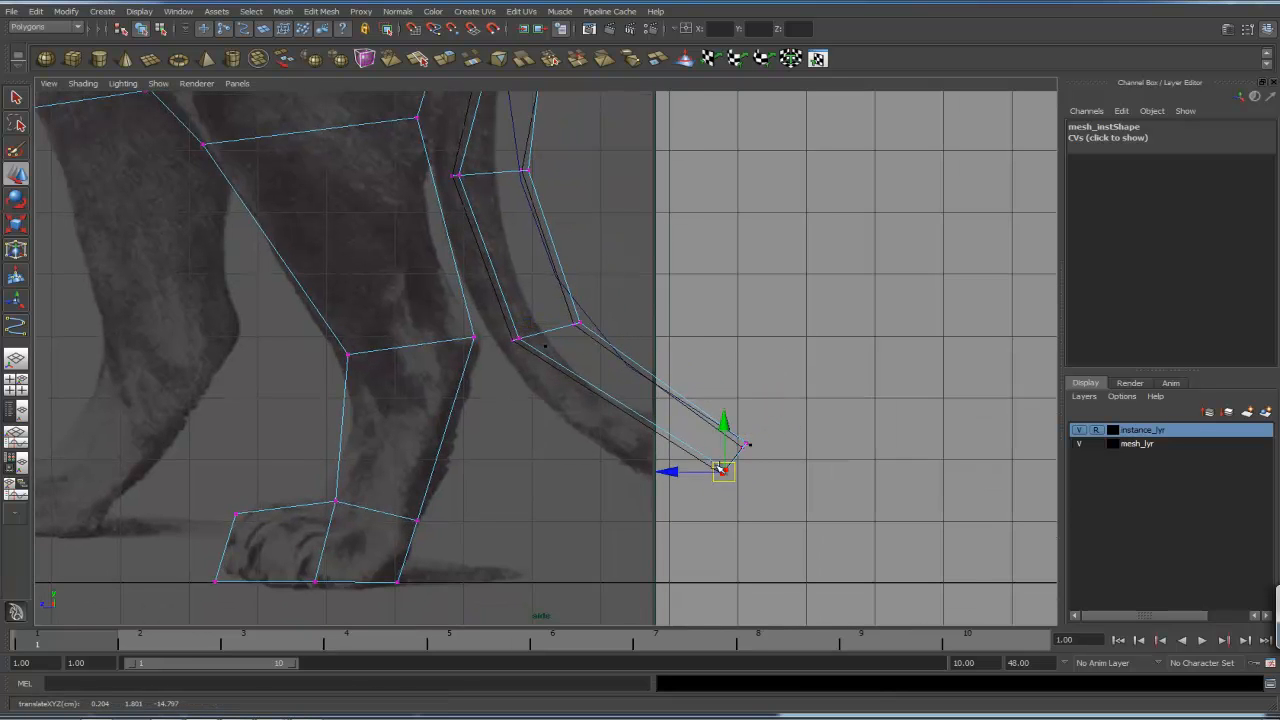
left_click_drag(505, 332, 531, 340)
- Insert an edge loop across the rump and tail base with the Insert Edge Loop Tool, undoing an extra second loop
right_click_drag(872, 286, 622, 218, "alt")
mouse_move(622, 218)
middle_mouse_down("alt")
mouse_move(675, 287)
mouse_move(746, 326)
middle_mouse_up("alt")
middle_click_drag(722, 239, 702, 387, "alt")
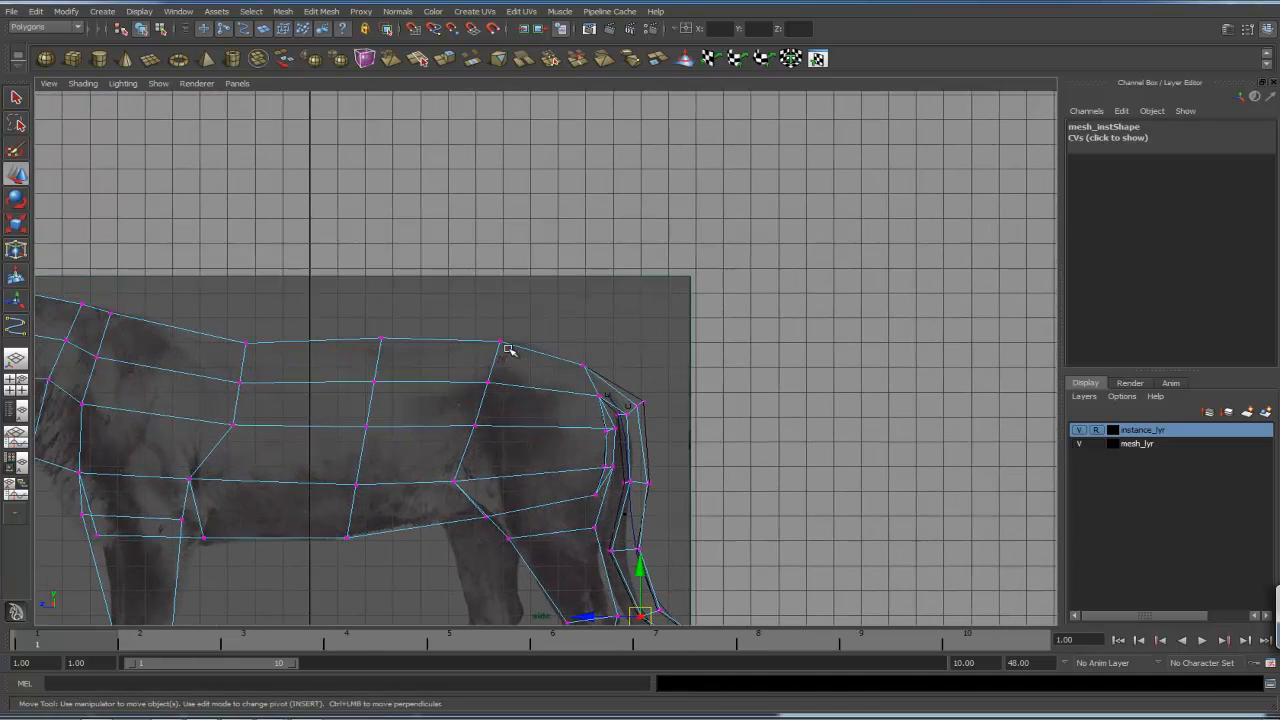
right_click_drag(509, 346, 849, 430, "alt")
middle_click_drag(849, 430, 660, 289, "alt")
right_click_drag(745, 407, 925, 465, "alt")
middle_click_drag(709, 333, 793, 377, "alt")
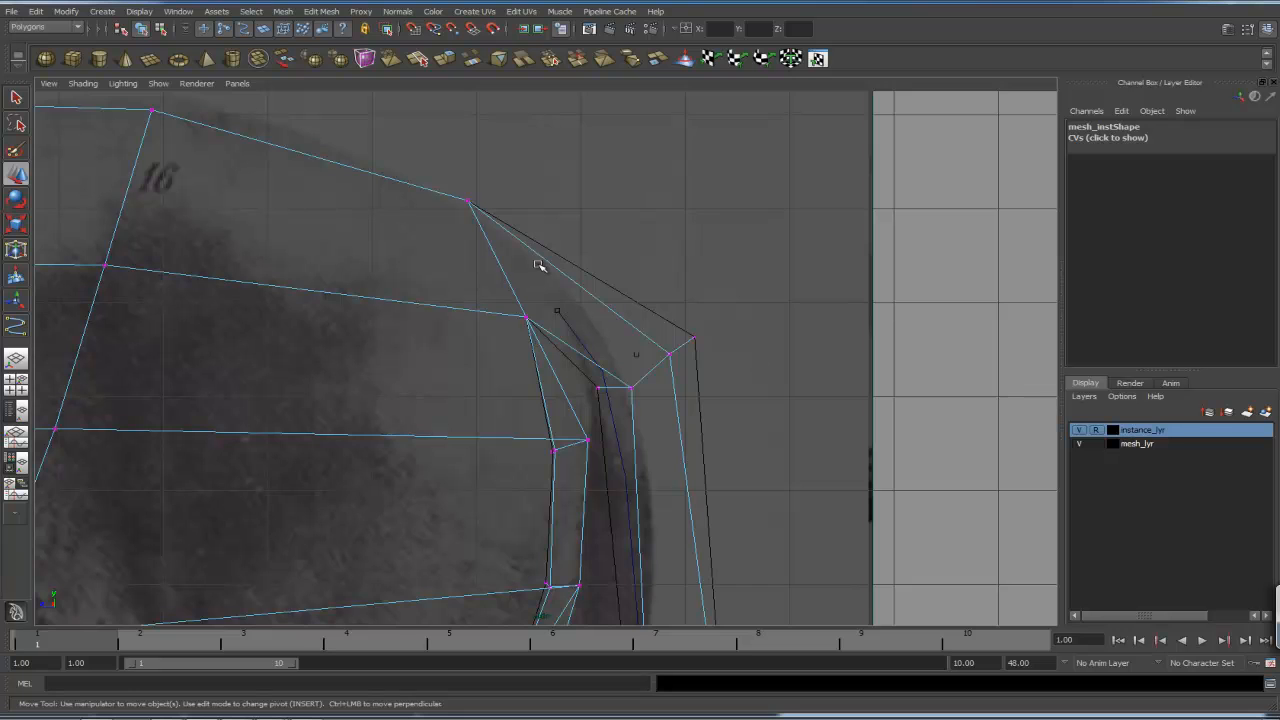
left_click(321, 11)
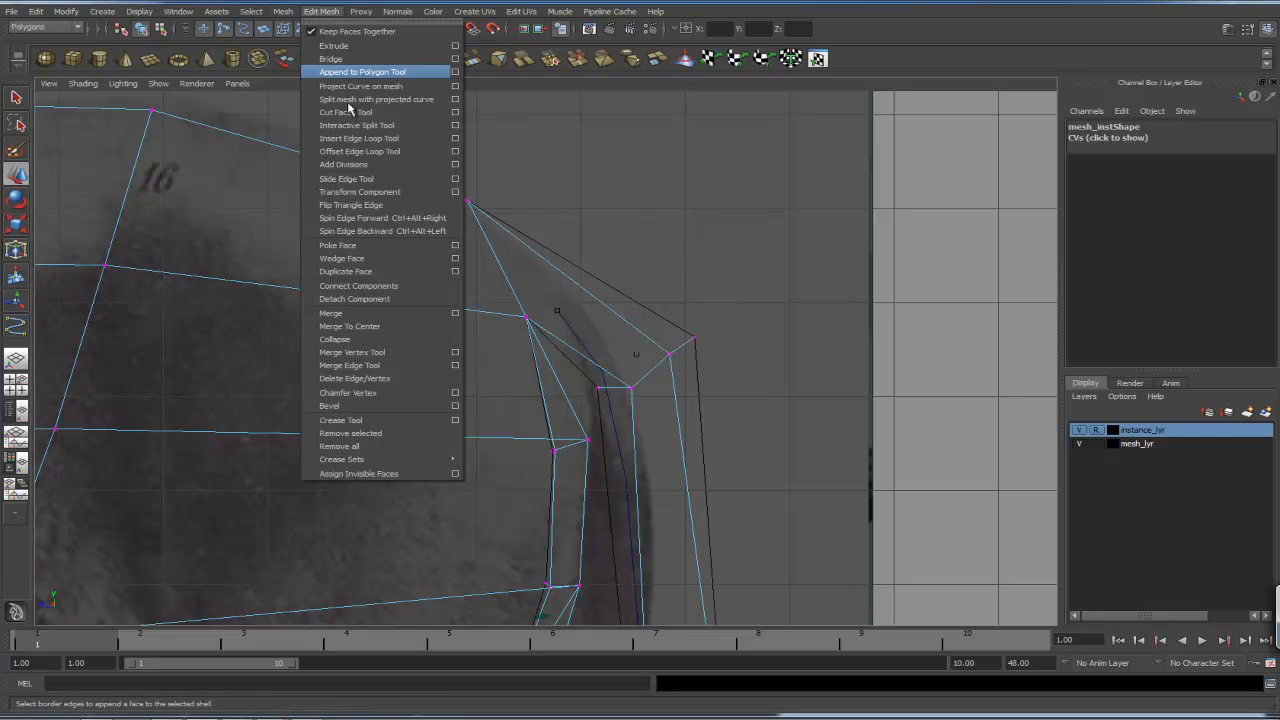
left_click(357, 140)
mouse_move(598, 283)
left_mouse_down()
mouse_move(588, 292)
mouse_move(606, 306)
left_mouse_up()
mouse_move(604, 302)
right_mouse_down()
mouse_move(553, 305)
mouse_move(591, 300)
right_mouse_up()
left_click_drag(591, 300, 588, 314)
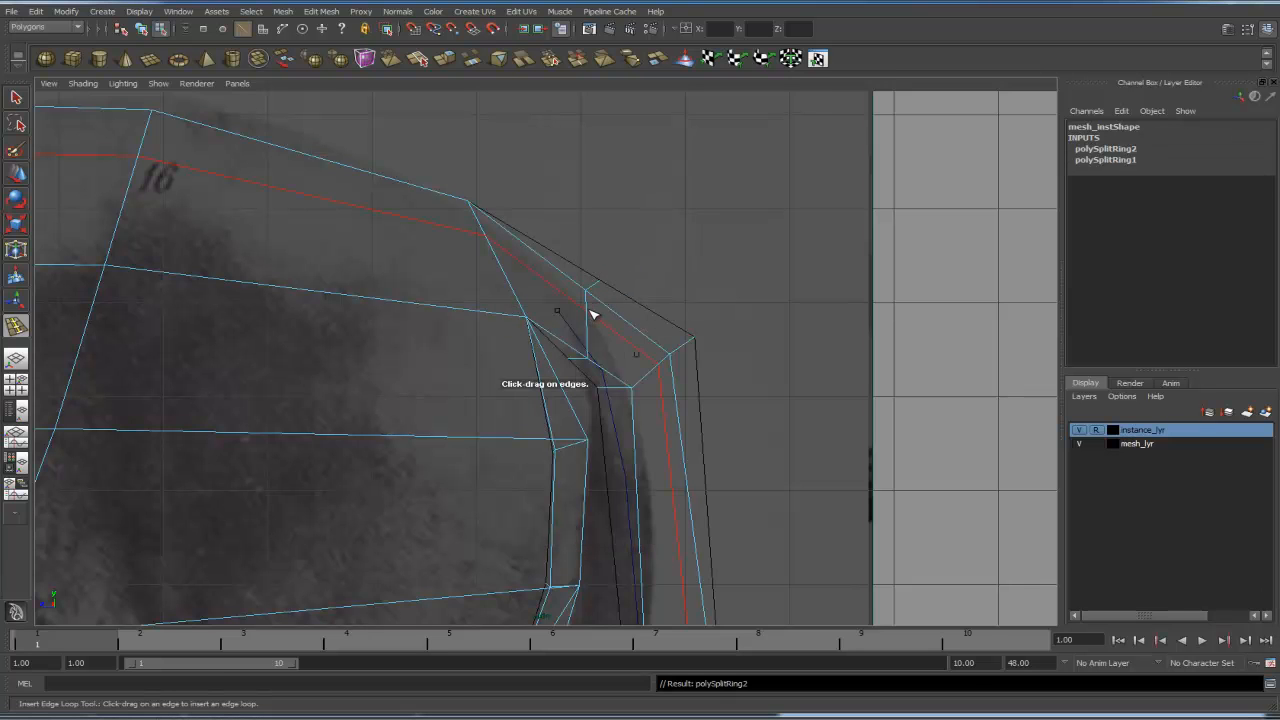
key("ctrl+z")
key("q")
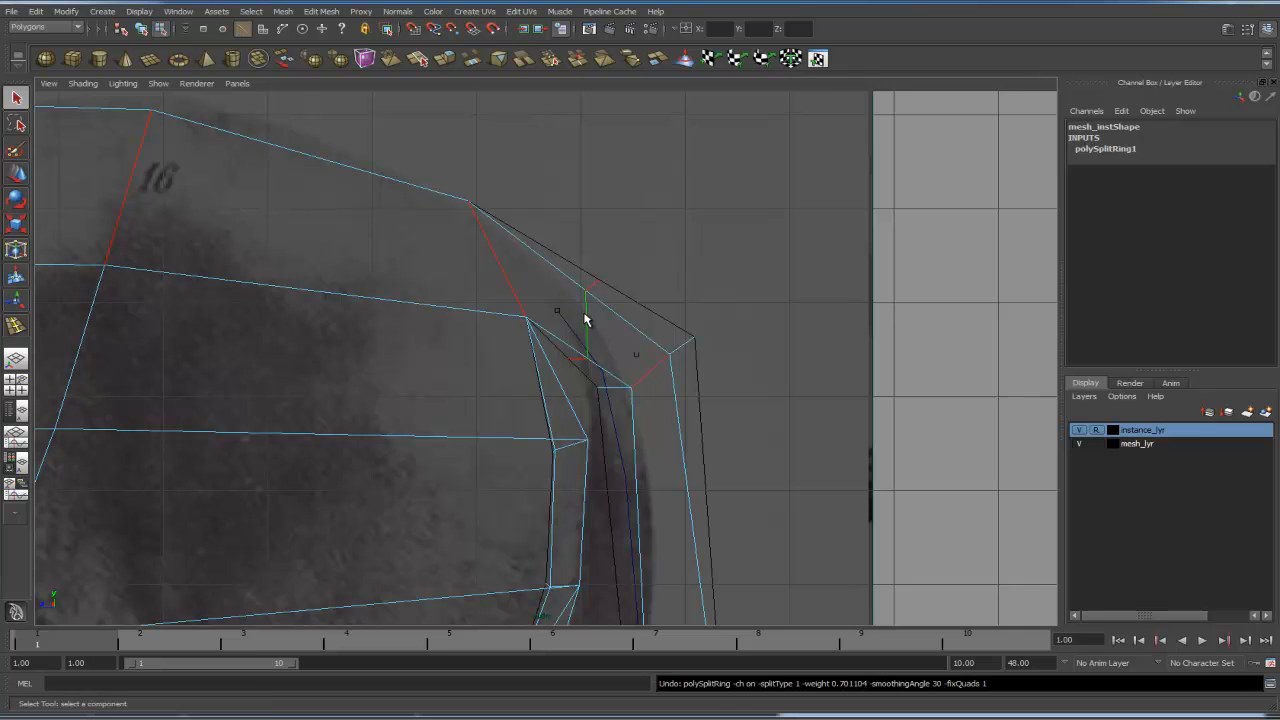
- Move the new edge-loop vertex at the top of the tail base upward to round off the rump
key("w")
left_click_drag(585, 323, 584, 289)
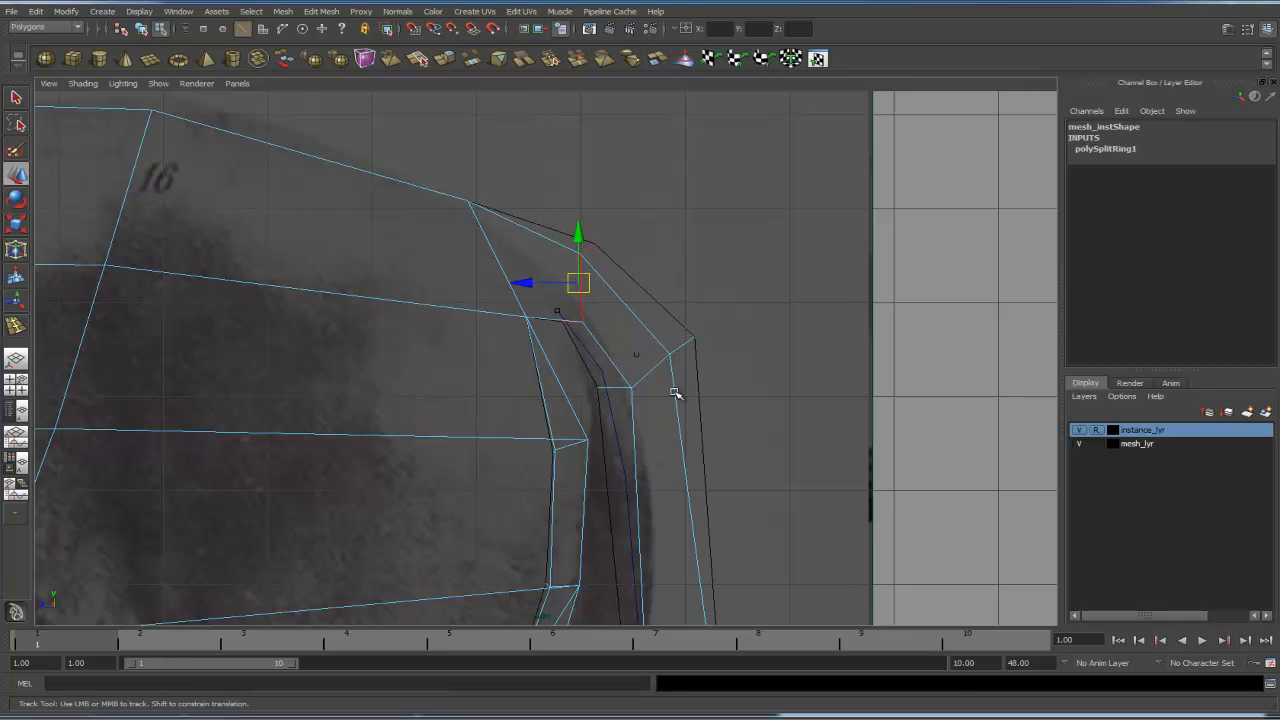
middle_click_drag(677, 394, 612, 295, "alt")
- Return to the shaded perspective view in object mode and orbit around the lion to inspect the tail junction
scroll(679, 303, "down", 5)
scroll(679, 303, "up", 1)
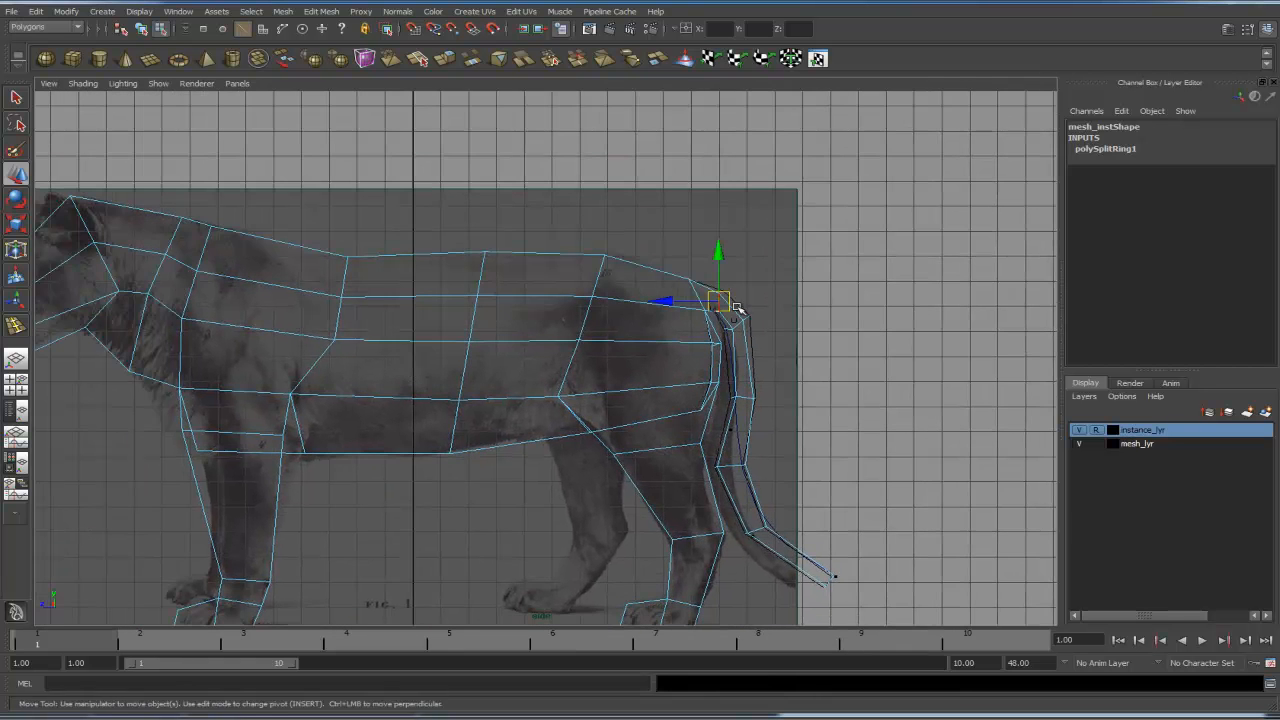
scroll(864, 336, "up", 1)
key("space")
left_click_drag(757, 320, 627, 490)
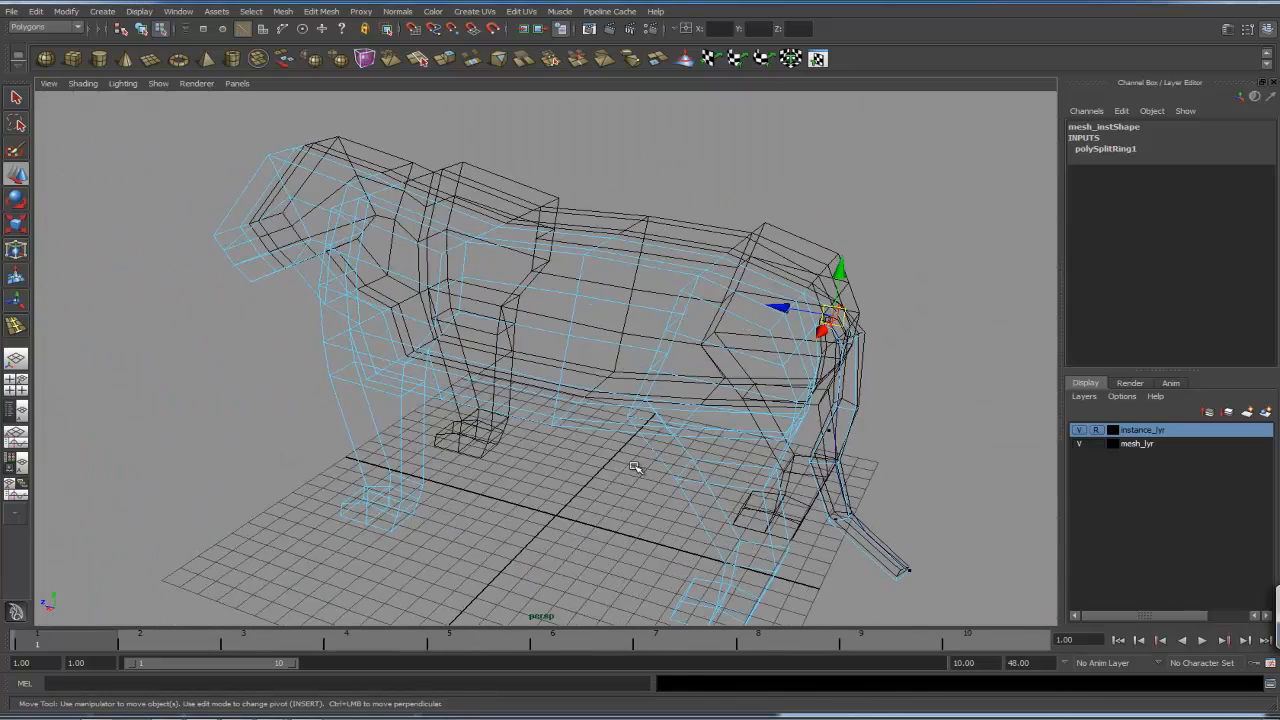
key("5")
scroll(768, 464, "down", 5)
key("F8")
left_click(822, 432)
left_click_drag(822, 432, 950, 416, "alt")
mouse_move(659, 488)
left_mouse_down("alt")
mouse_move(934, 486)
mouse_move(791, 463)
mouse_move(669, 481)
mouse_move(561, 470)
left_mouse_up("alt")
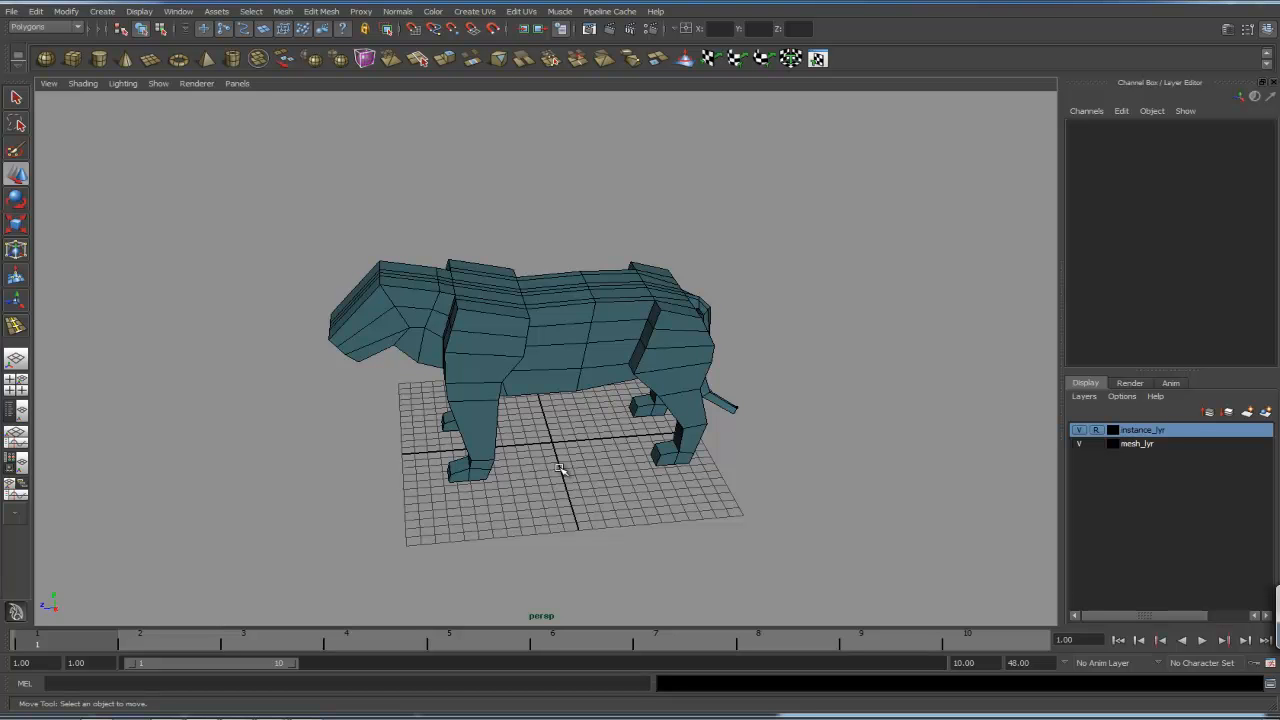
left_click_drag(561, 470, 600, 491, "alt")
left_click_drag(690, 474, 555, 466, "alt")
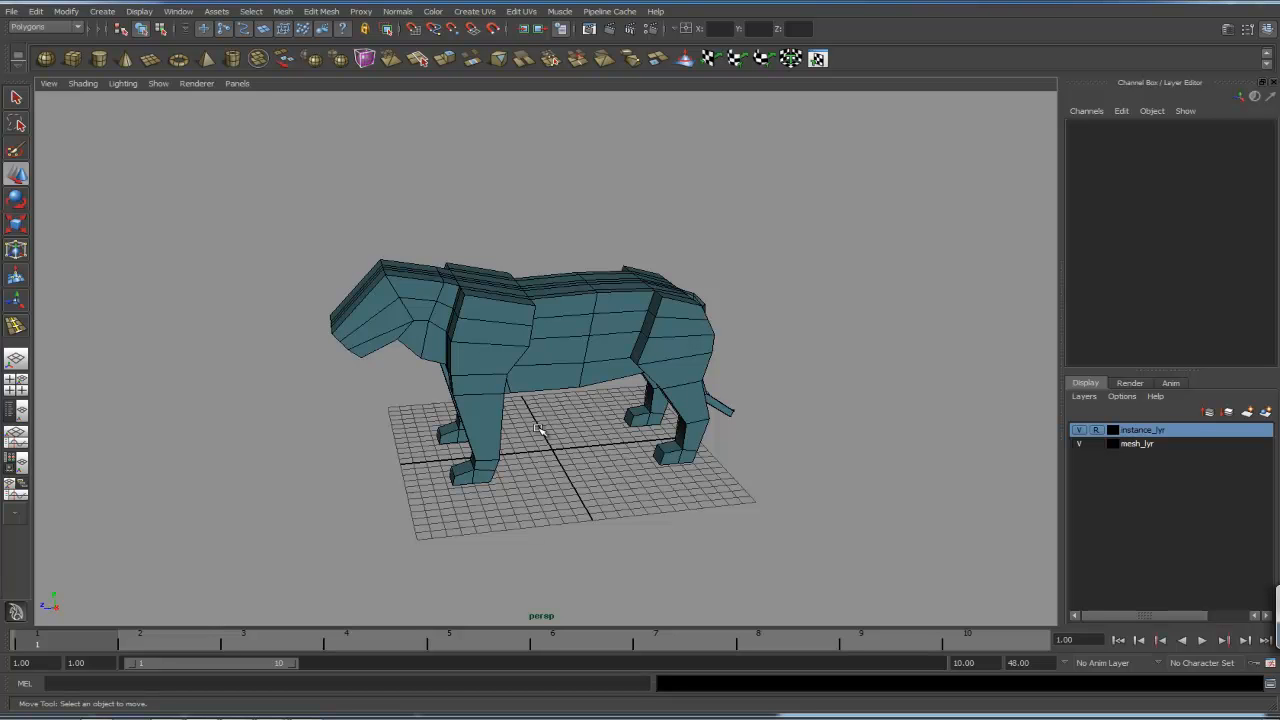
left_click_drag(587, 404, 573, 418, "alt")
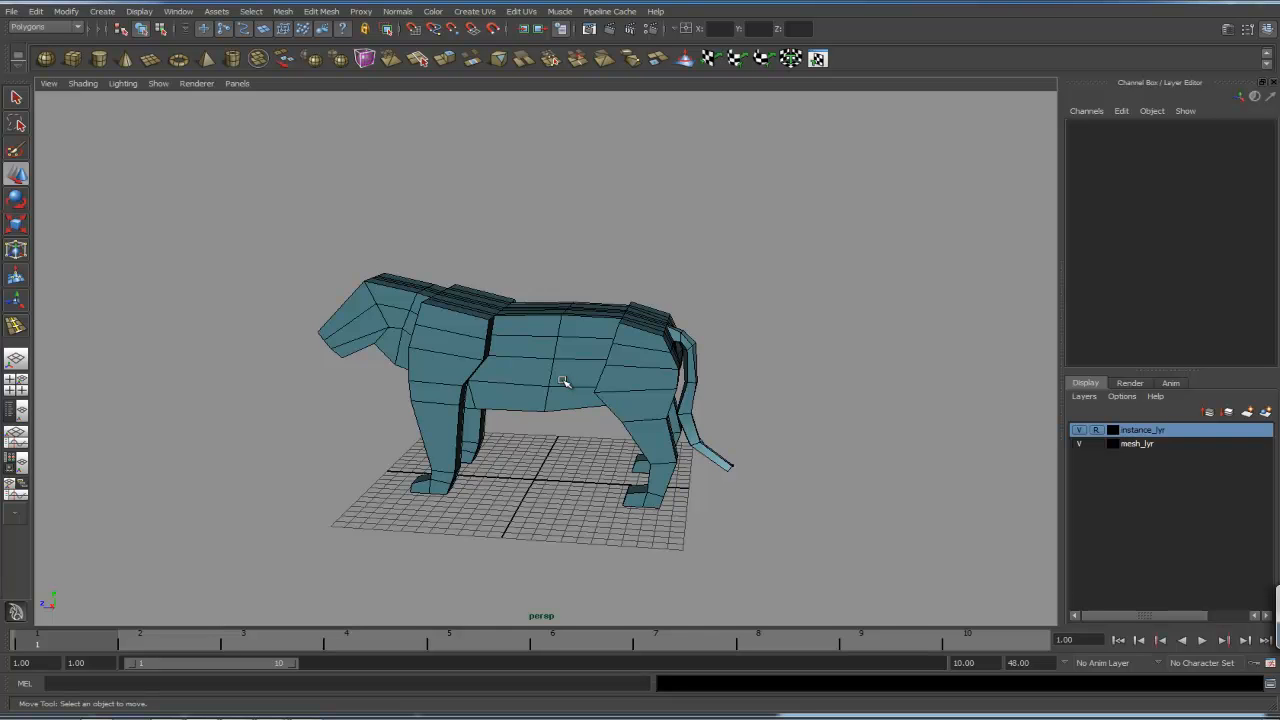
- Orbit around the lion in the perspective view to inspect the body, legs and tail from several angles
left_click_drag(563, 380, 733, 257, "alt")
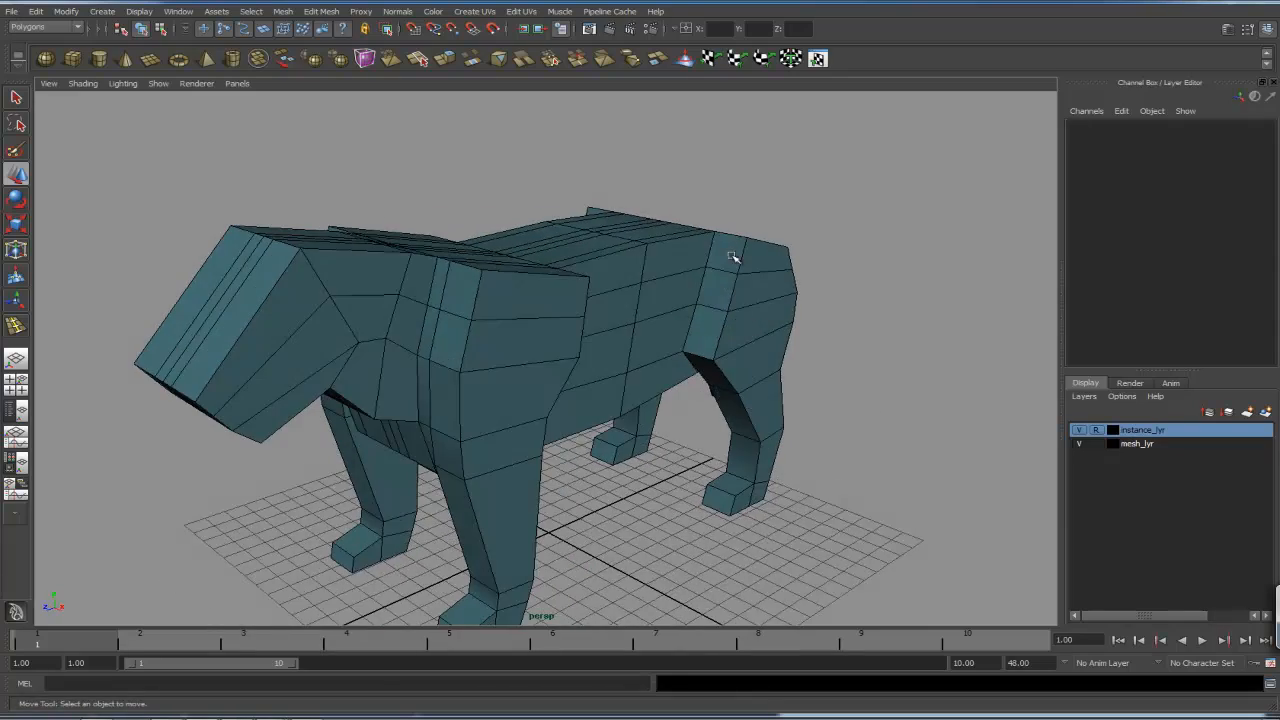
left_click_drag(584, 343, 525, 353, "alt")
middle_click_drag(502, 336, 510, 298, "alt")
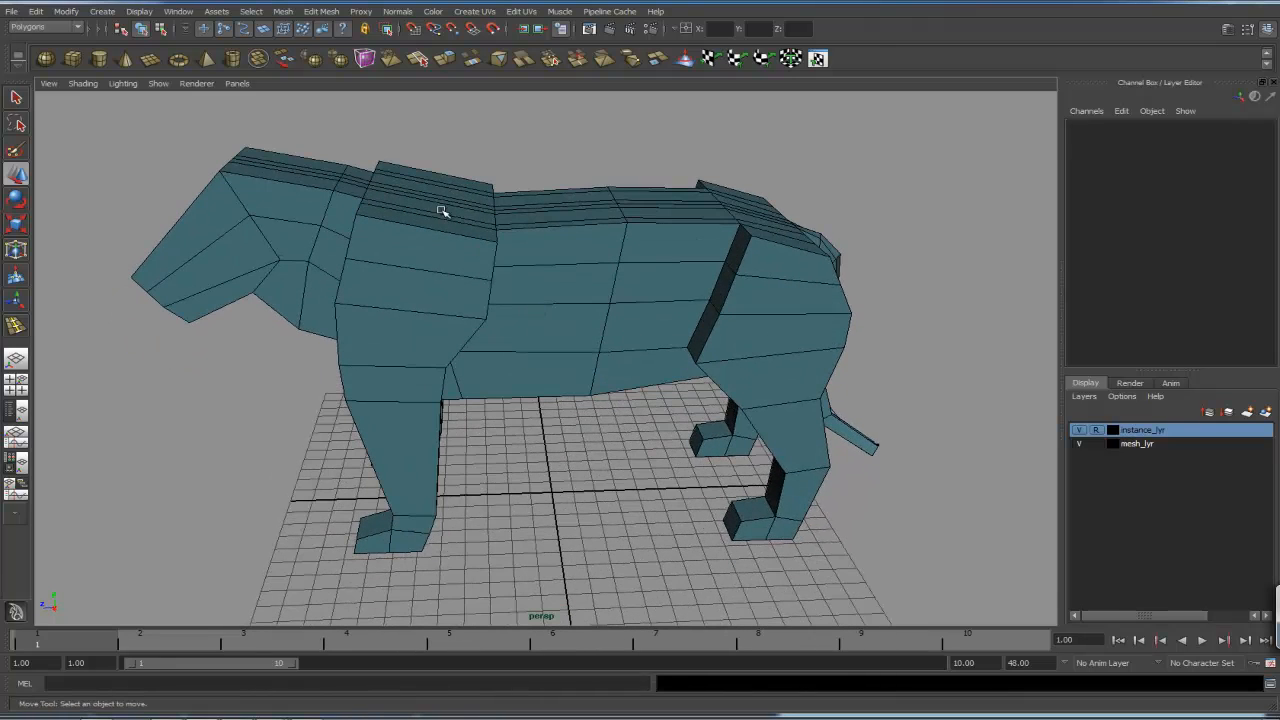
middle_click_drag(537, 460, 493, 376, "alt")
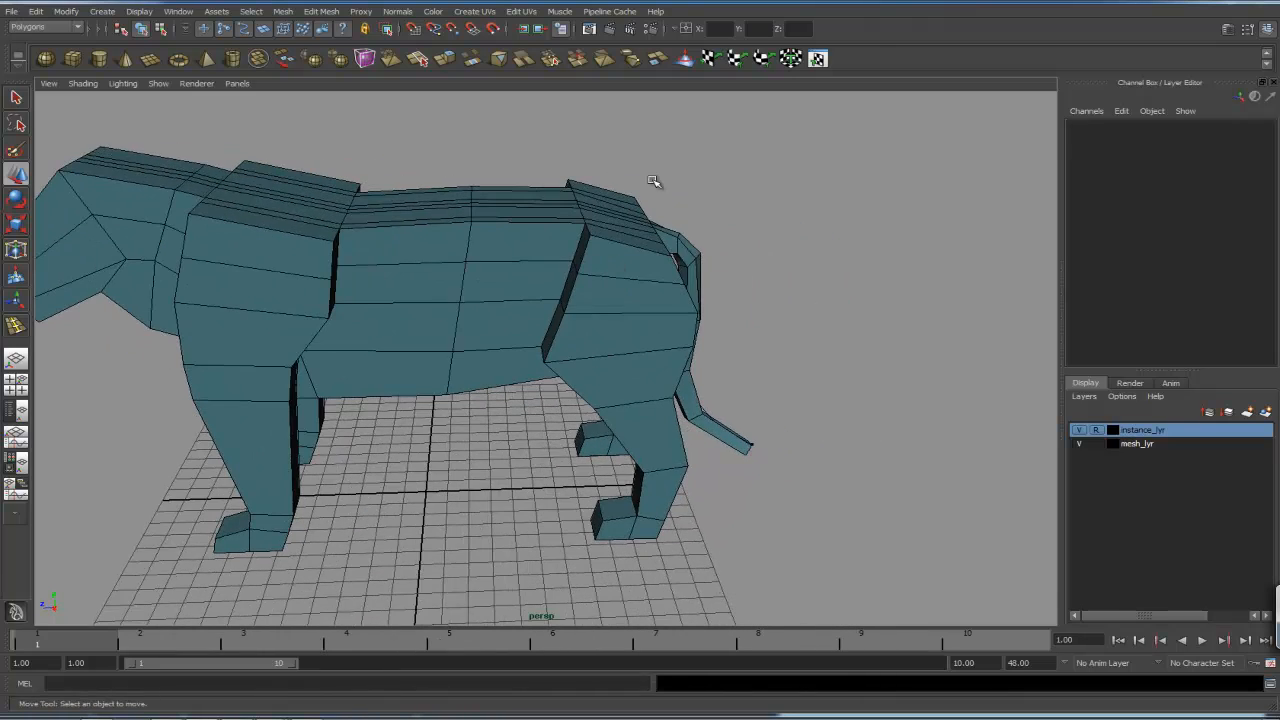
left_click_drag(661, 431, 590, 364, "alt")
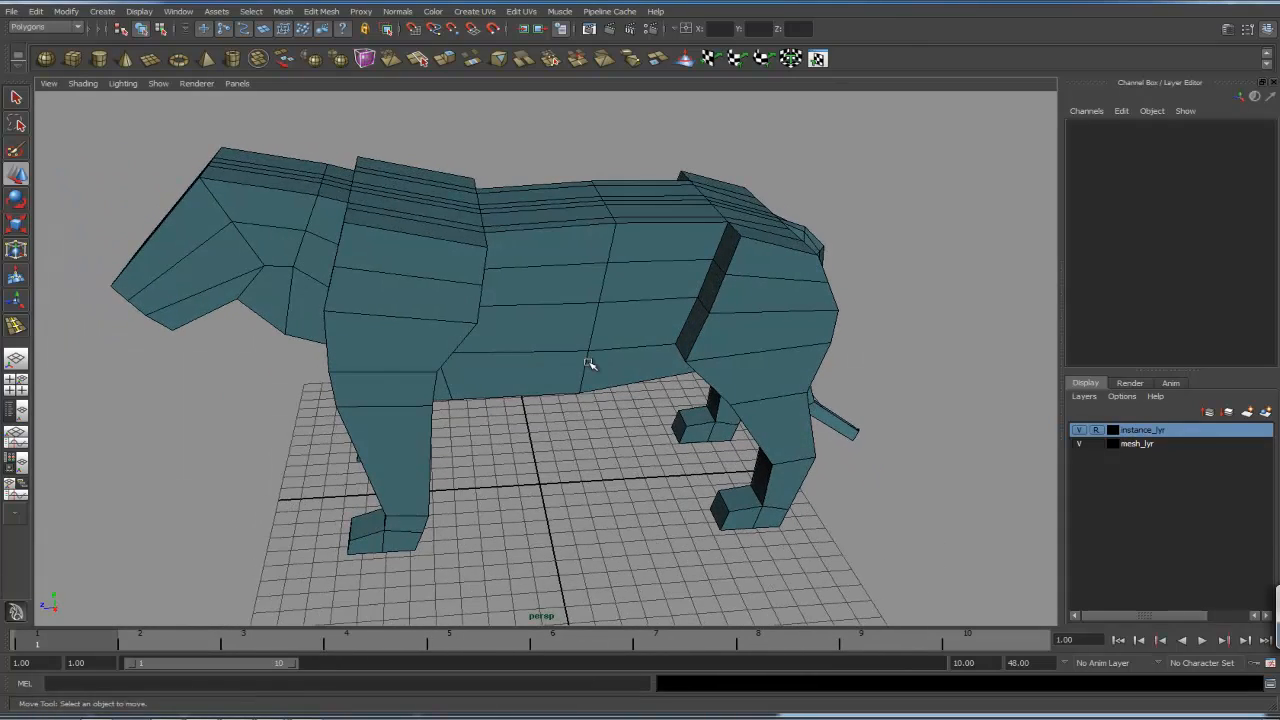
left_click_drag(521, 304, 516, 316, "alt")
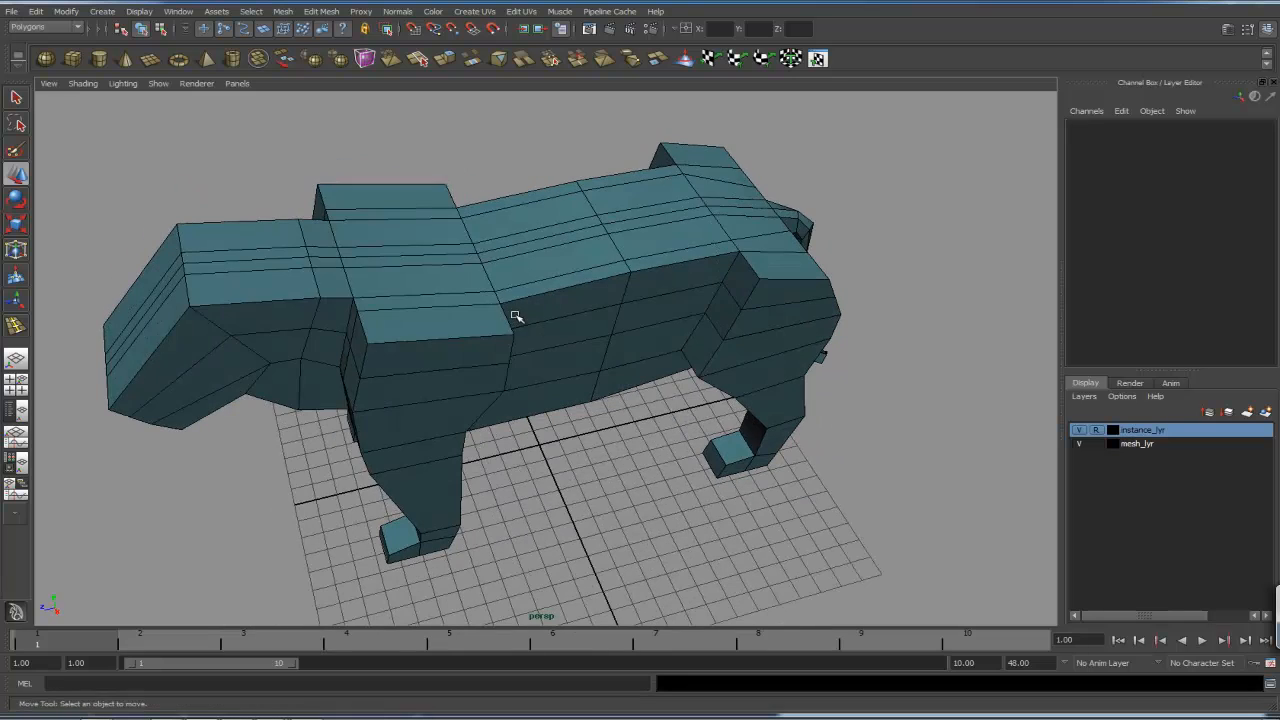
left_click_drag(391, 343, 404, 179, "alt")
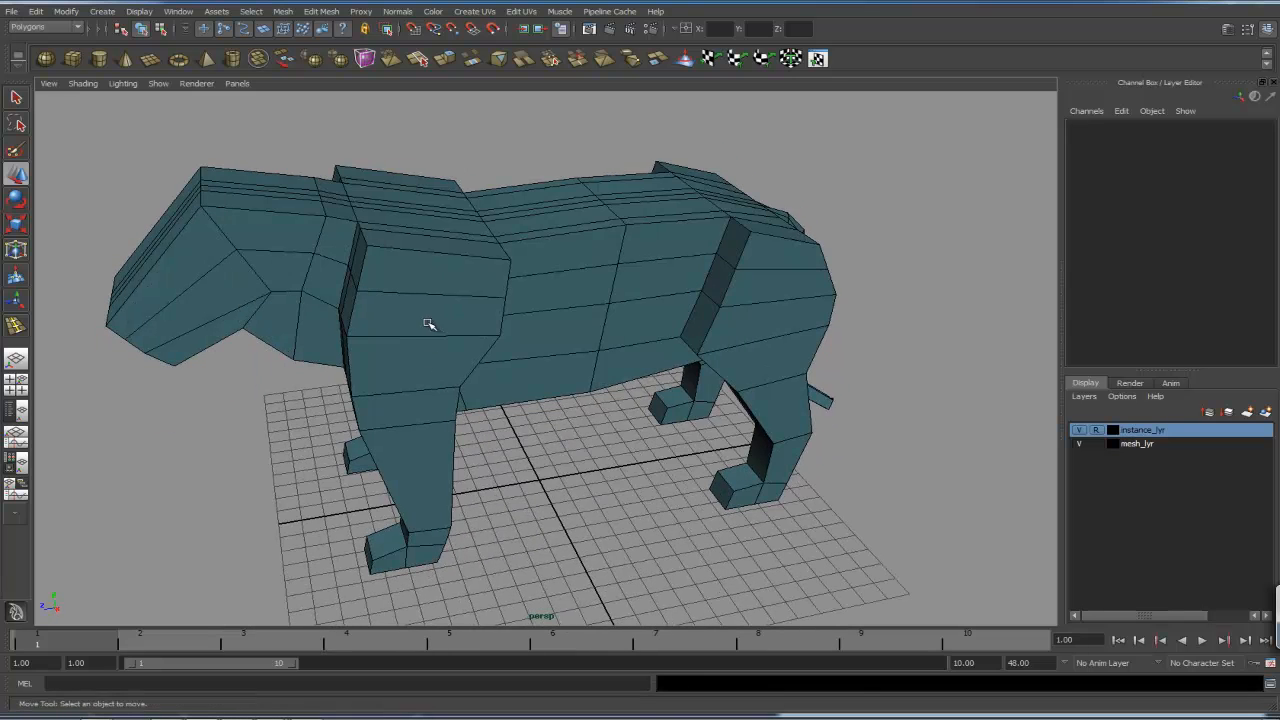
left_click_drag(422, 487, 581, 293, "alt")
right_click_drag(608, 271, 564, 270)
left_click_drag(564, 270, 408, 288, "alt")
left_click_drag(418, 237, 427, 245)
left_click_drag(427, 245, 451, 283, "alt")
mouse_move(364, 261)
left_mouse_down()
mouse_move(396, 251)
mouse_move(383, 254)
left_mouse_up()
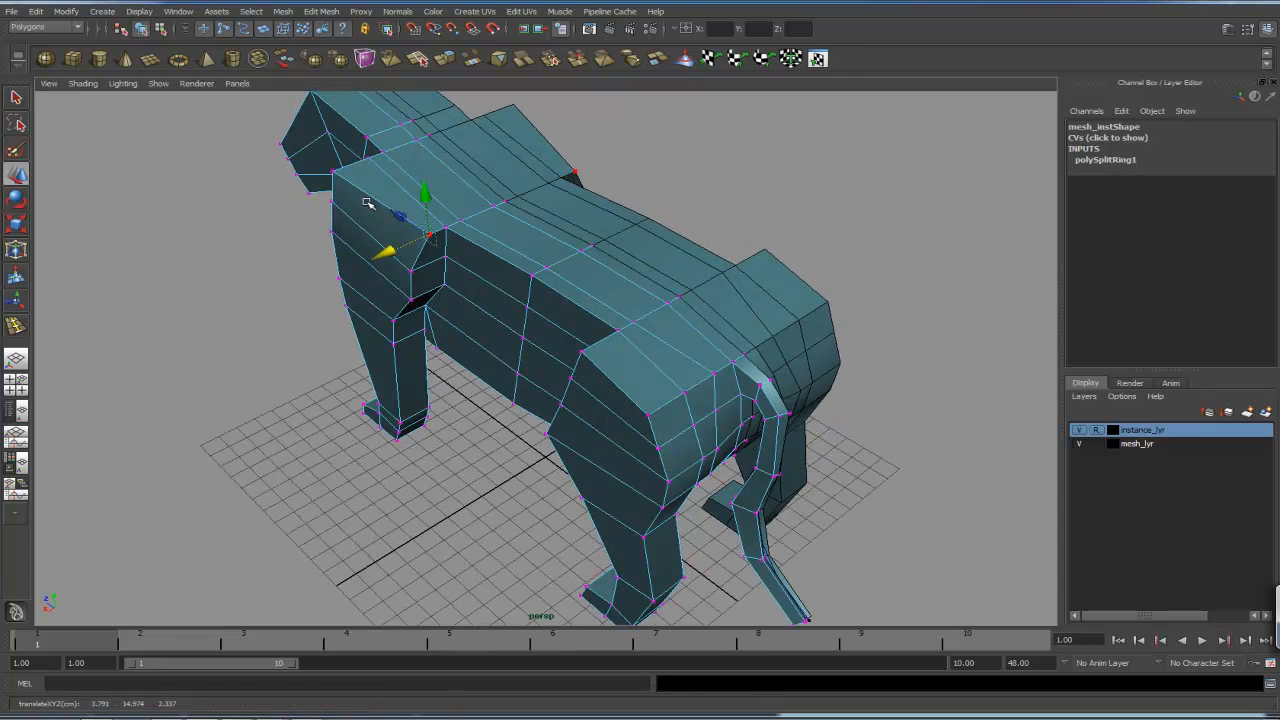
mouse_move(326, 165)
left_mouse_down()
mouse_move(338, 175)
mouse_move(277, 194)
mouse_move(314, 182)
left_mouse_up()
left_click(278, 251)
left_click_drag(285, 295, 455, 187, "alt")
left_click_drag(455, 410, 397, 140, "alt")
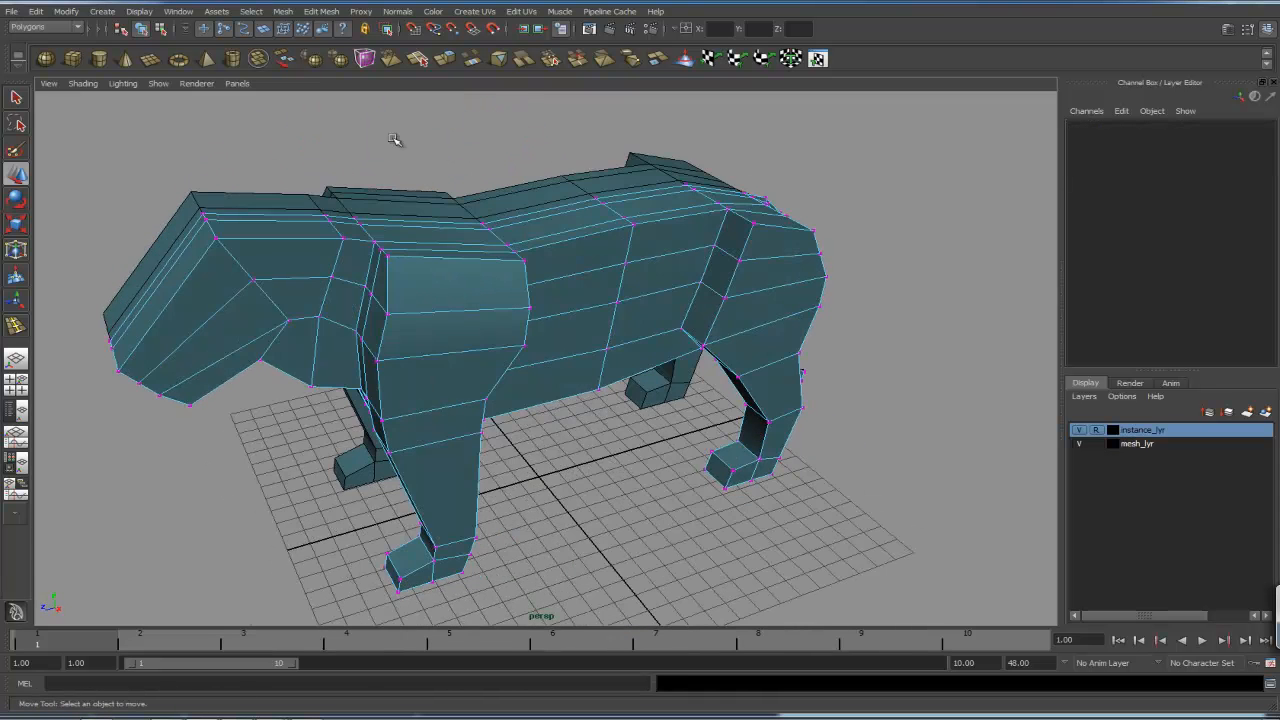
- Insert several vertical edge loops around the torso with the Insert Edge Loop Tool
left_click(321, 11)
left_click(361, 142)
left_click_drag(503, 258, 433, 248, "alt")
left_click_drag(591, 394, 410, 409, "alt")
left_click_drag(405, 470, 455, 424, "alt")
left_click_drag(400, 375, 474, 400, "alt")
right_click_drag(474, 400, 475, 368, "alt")
left_click_drag(475, 368, 588, 266, "alt")
left_click(728, 279)
left_click_drag(583, 320, 550, 289, "alt")
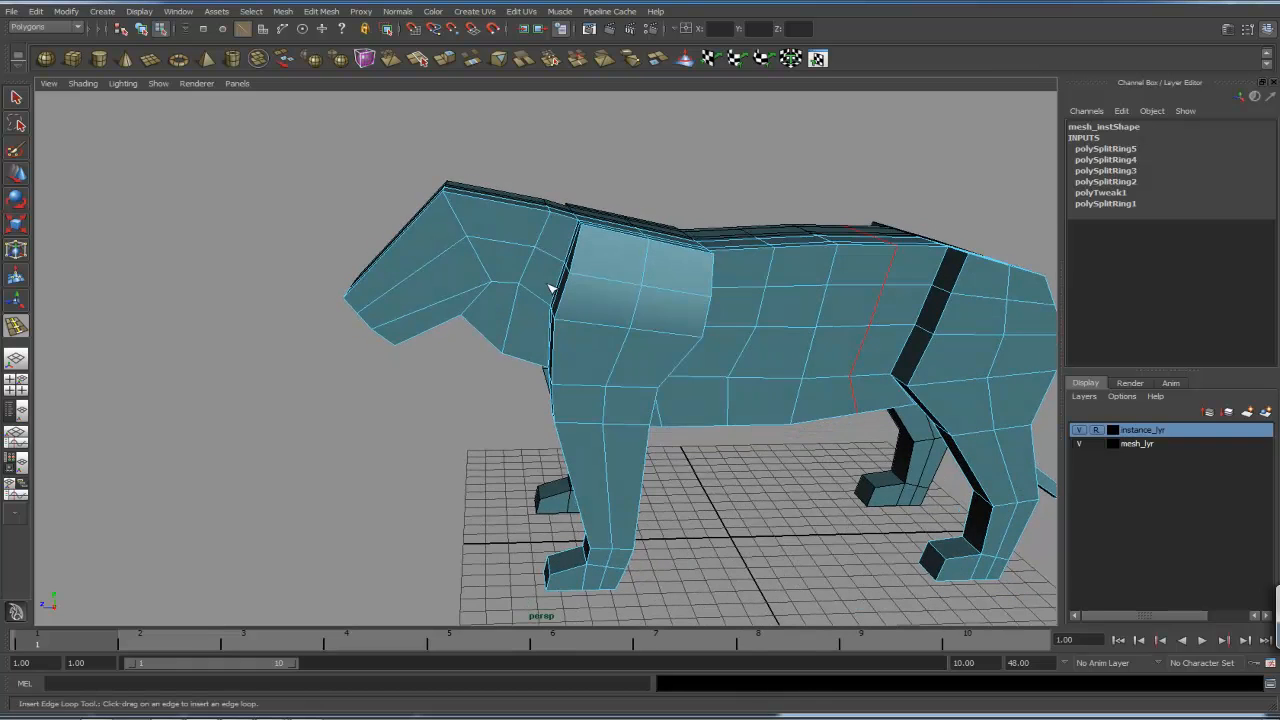
- Insert an edge loop across the back of the head behind the face
left_click_drag(512, 204, 478, 270)
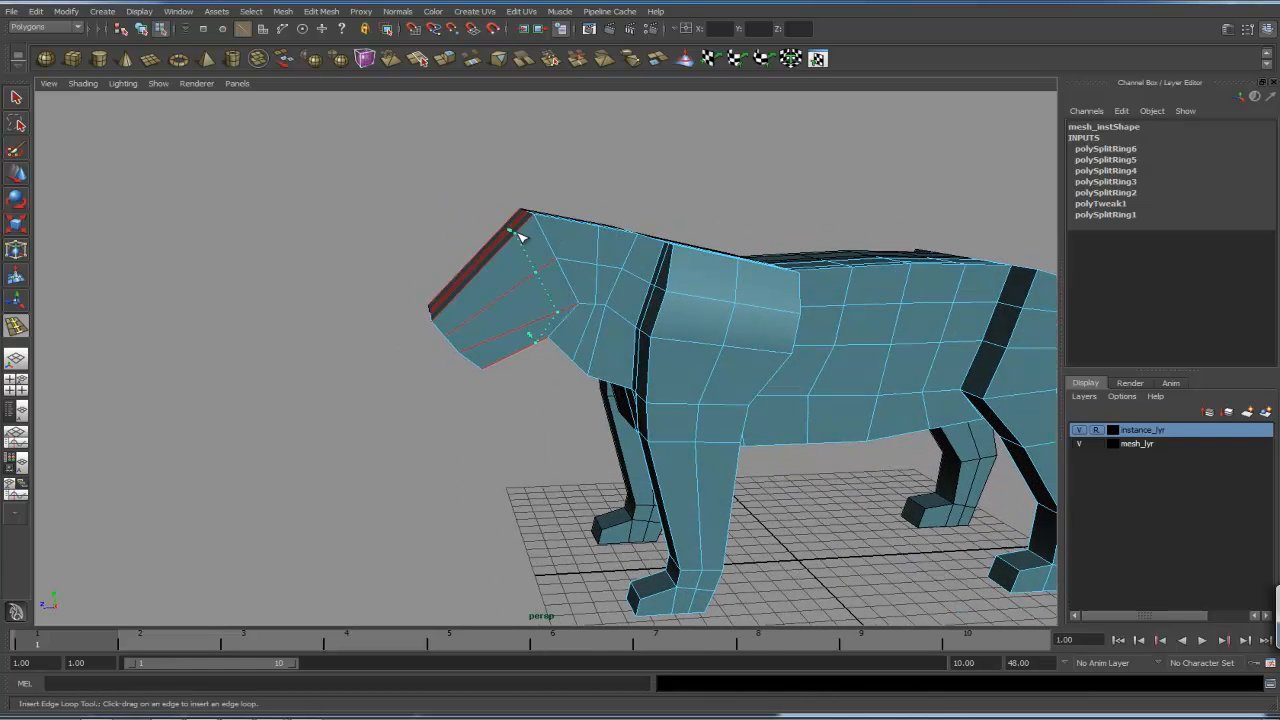
left_click_drag(528, 230, 615, 285)
right_click_drag(615, 285, 846, 275, "alt")
middle_click_drag(712, 246, 709, 289, "alt")
left_click_drag(669, 300, 790, 296, "alt")
- In the side wireframe view, insert two more edge loops across the face and muzzle
key("space")
middle_click_drag(594, 304, 900, 314, "alt")
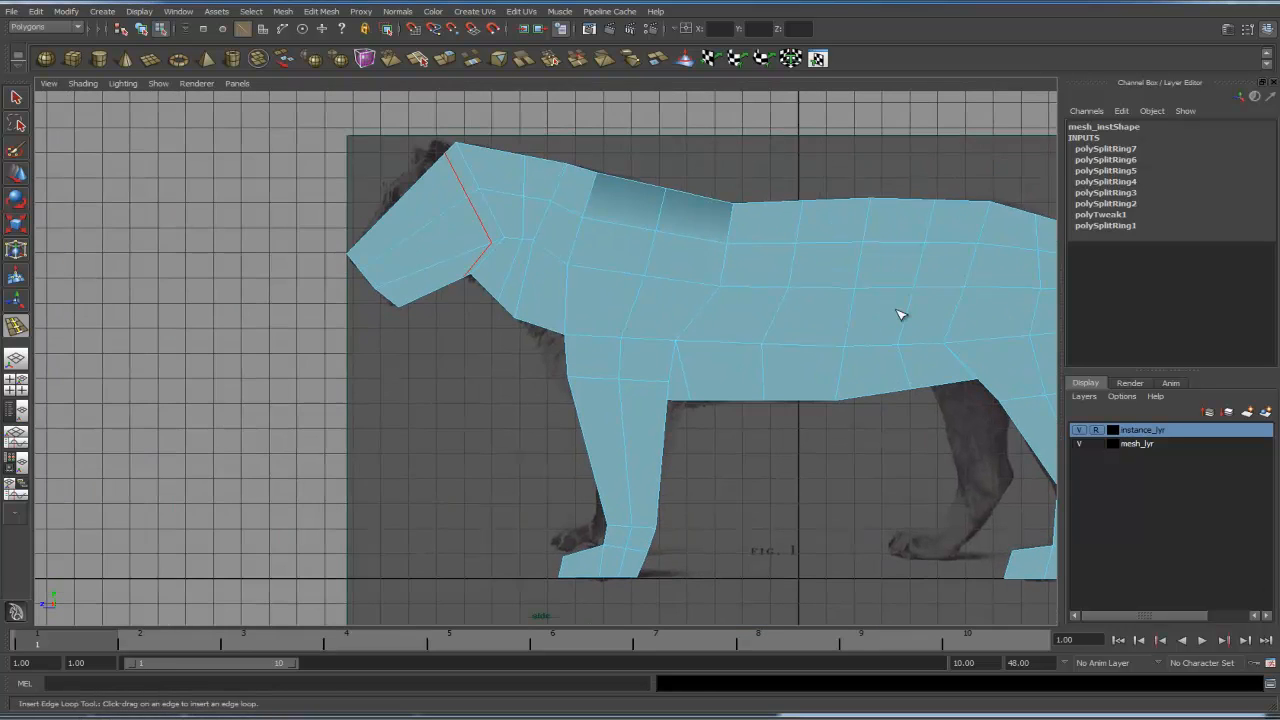
middle_click_drag(586, 199, 649, 243, "alt")
right_click_drag(649, 243, 893, 287, "alt")
key("4")
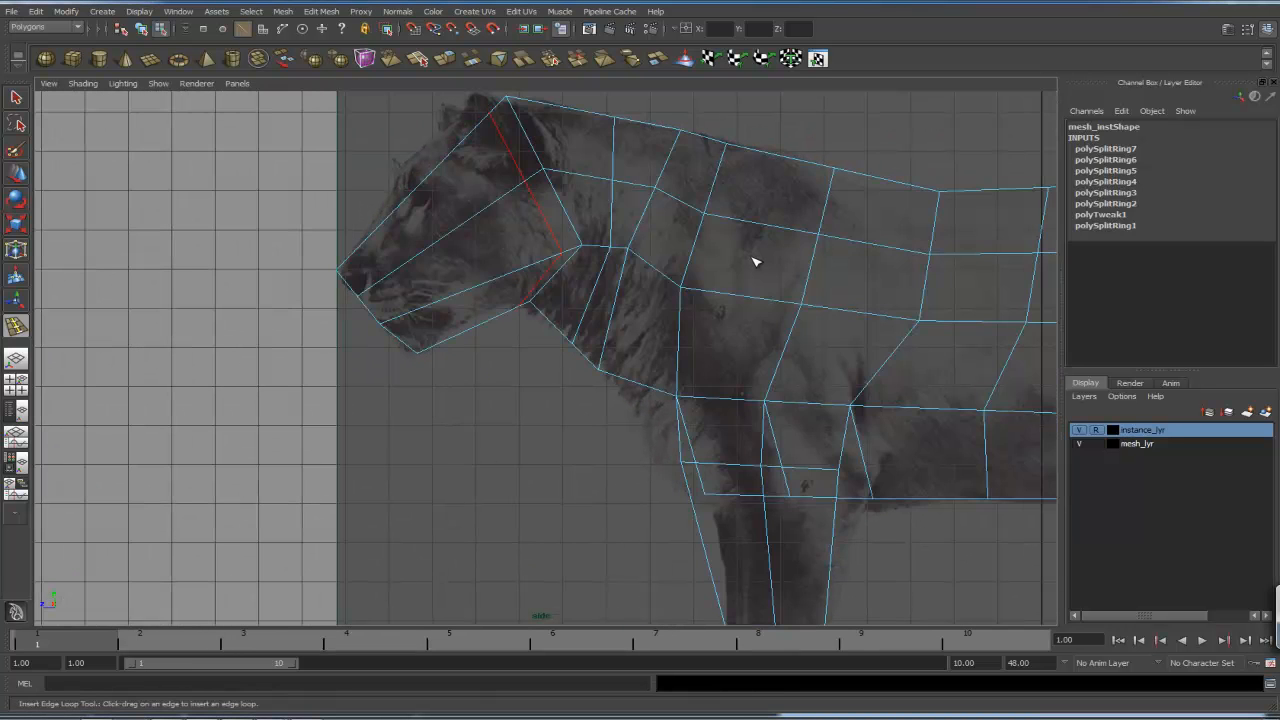
right_click_drag(488, 253, 574, 231, "alt")
middle_click_drag(523, 170, 663, 290, "alt")
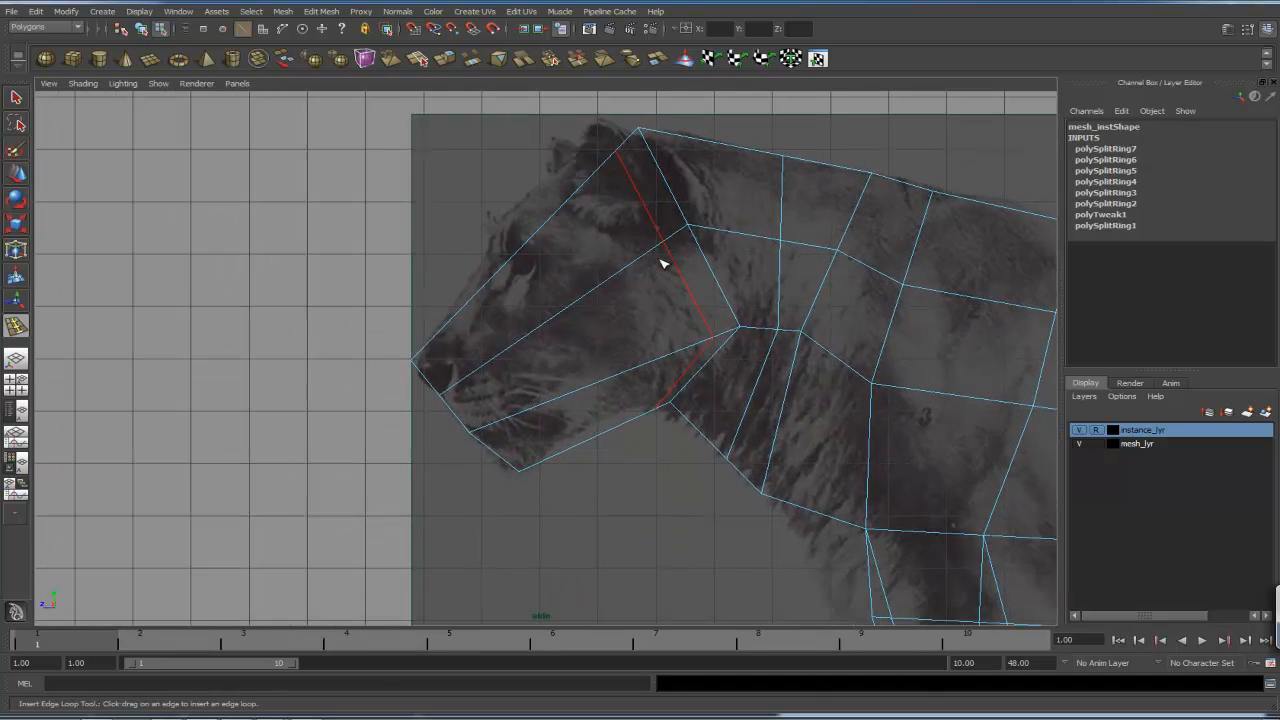
middle_click_drag(651, 226, 648, 270, "alt")
left_click_drag(536, 283, 534, 281)
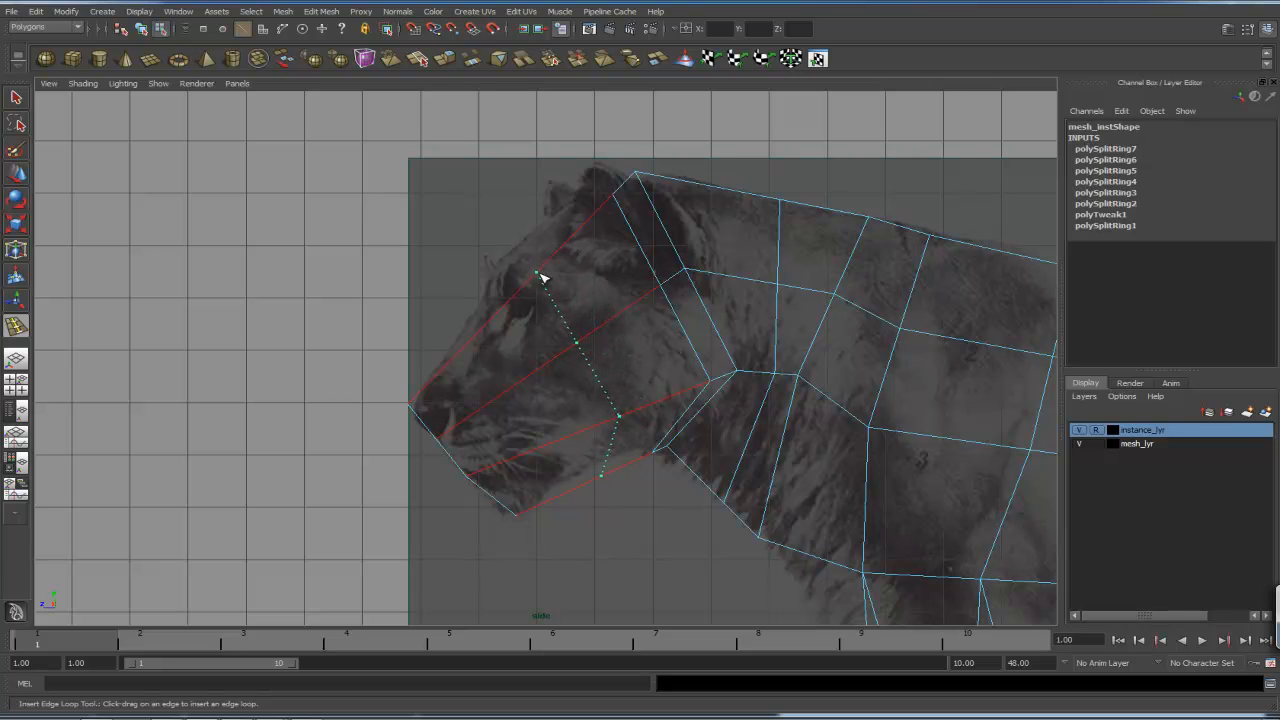
left_click_drag(561, 263, 557, 278)
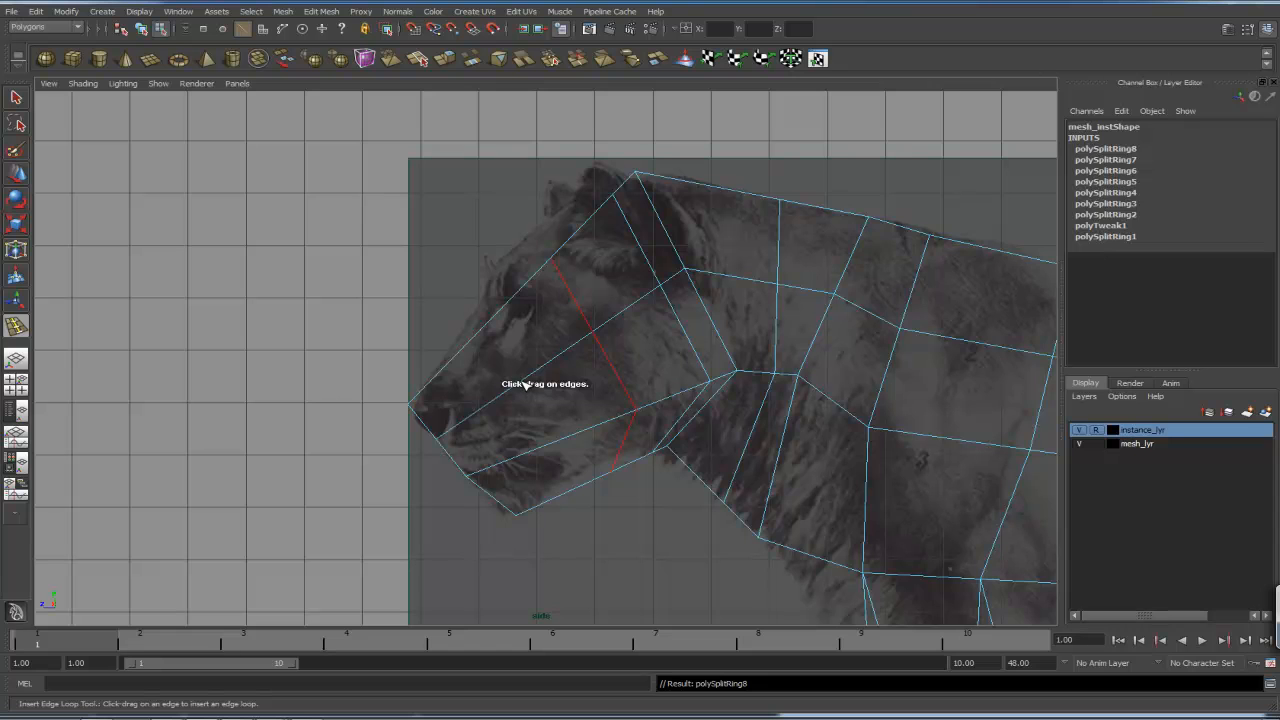
left_click_drag(525, 384, 519, 384)
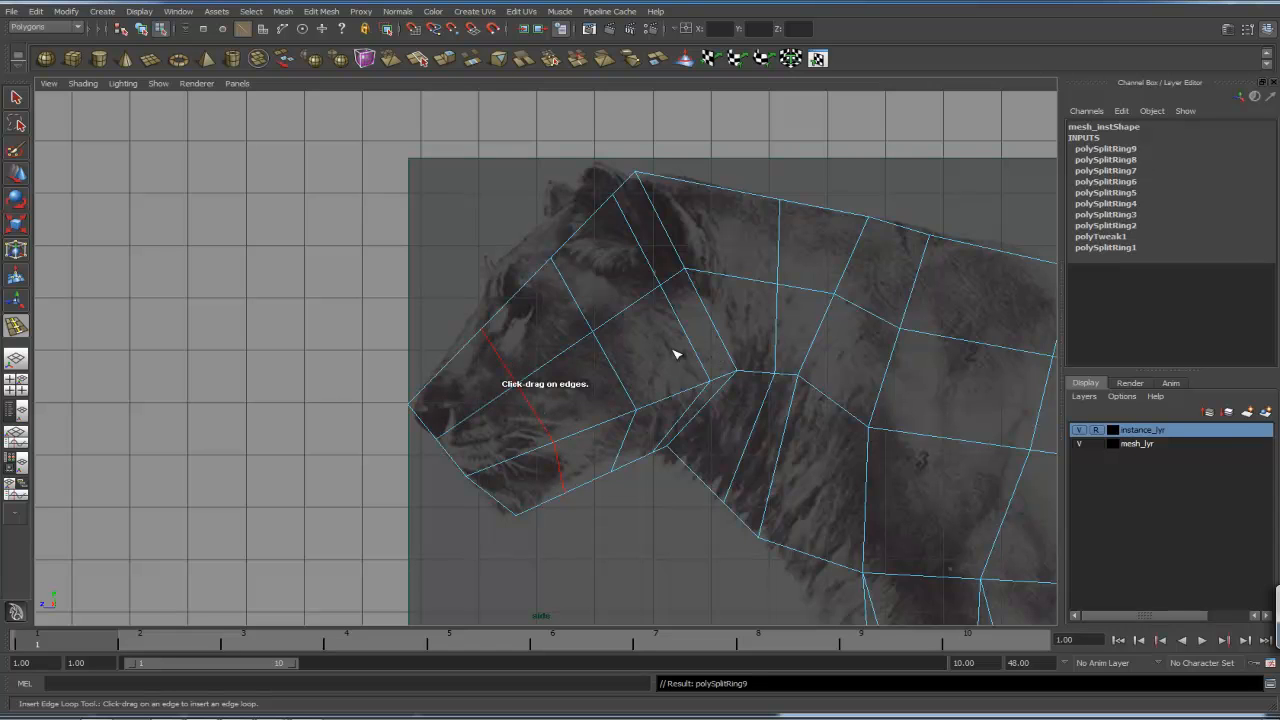
- Move the face and muzzle vertices to match the reference lion's head outline in the side view
key("q")
right_click_drag(569, 291, 503, 294)
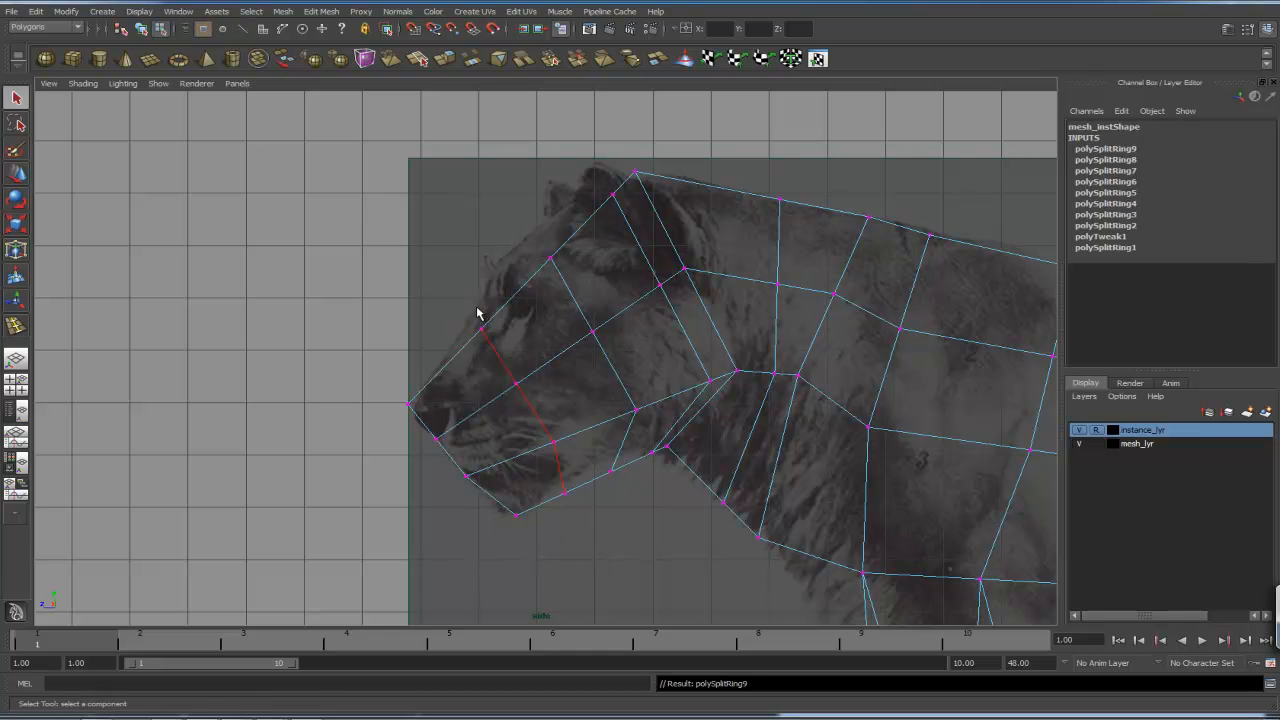
key("w")
left_click_drag(483, 330, 470, 319)
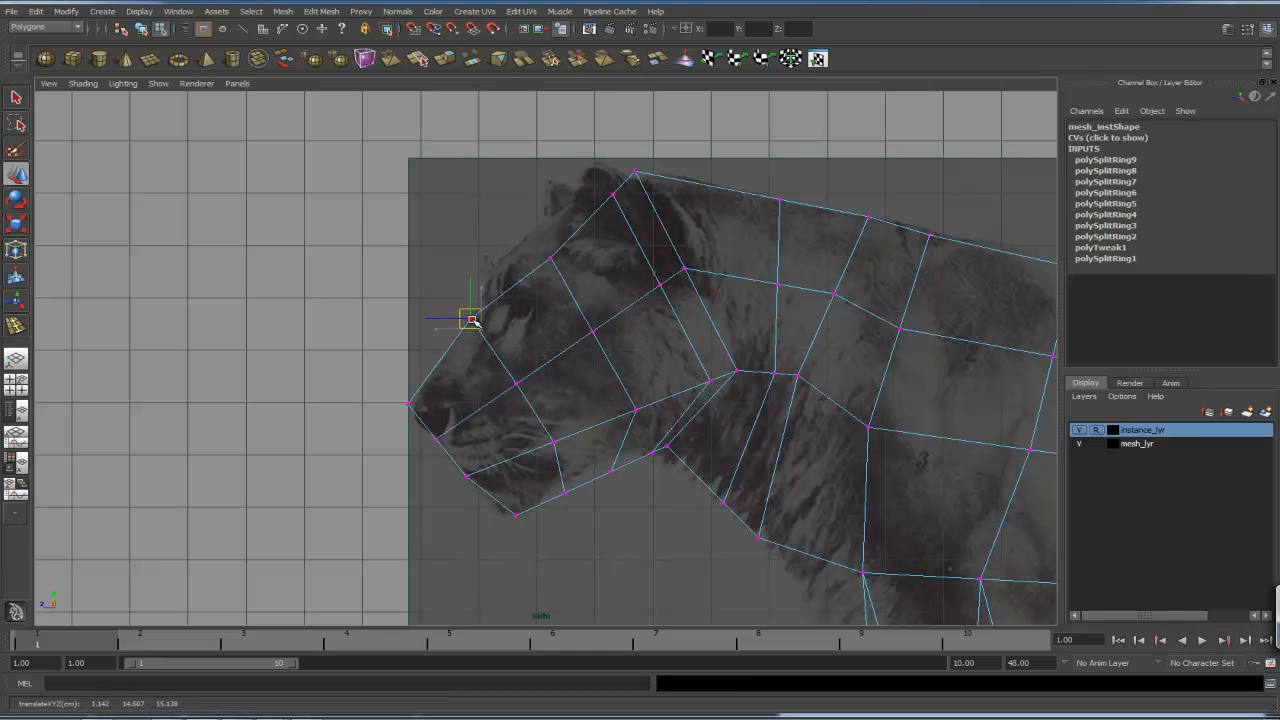
left_click(549, 256)
left_click_drag(549, 256, 522, 236)
left_click(591, 330)
left_click_drag(591, 330, 592, 295)
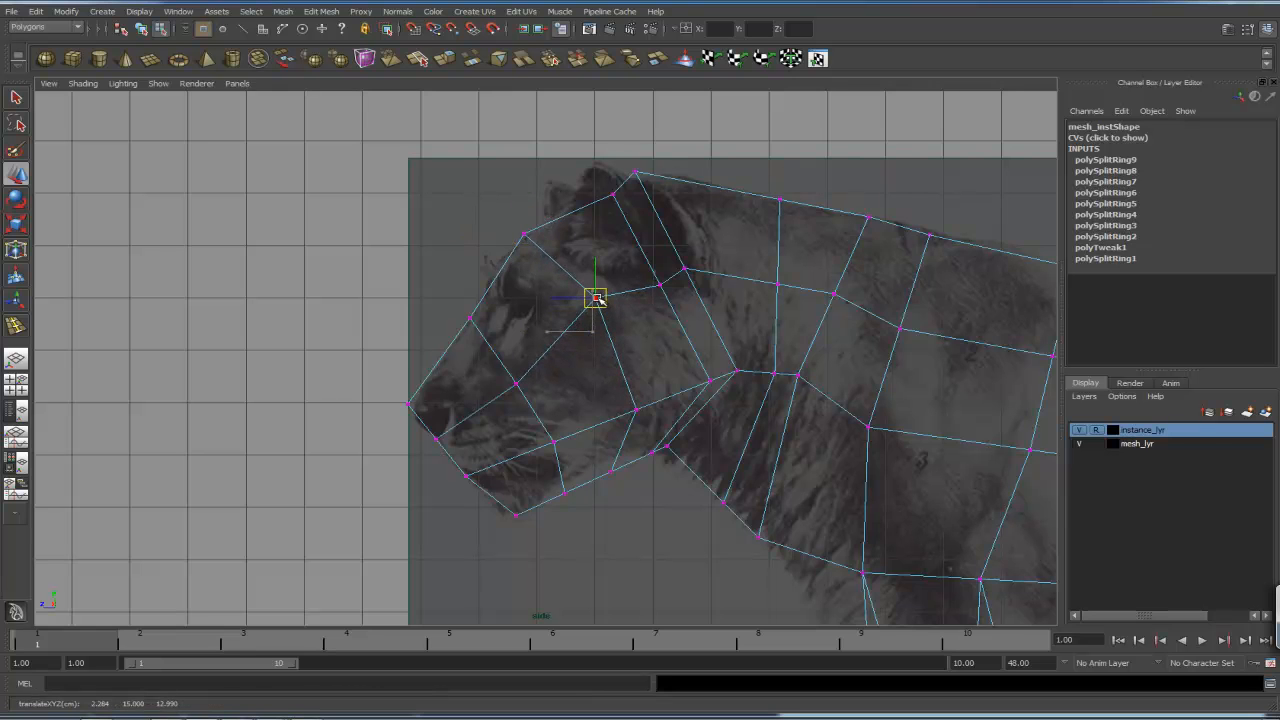
left_click(516, 384)
left_click_drag(516, 384, 517, 366)
middle_click_drag(580, 366, 511, 318, "alt")
left_click(564, 348)
left_click_drag(564, 346, 556, 318)
left_click(490, 384)
left_click_drag(484, 383, 475, 369)
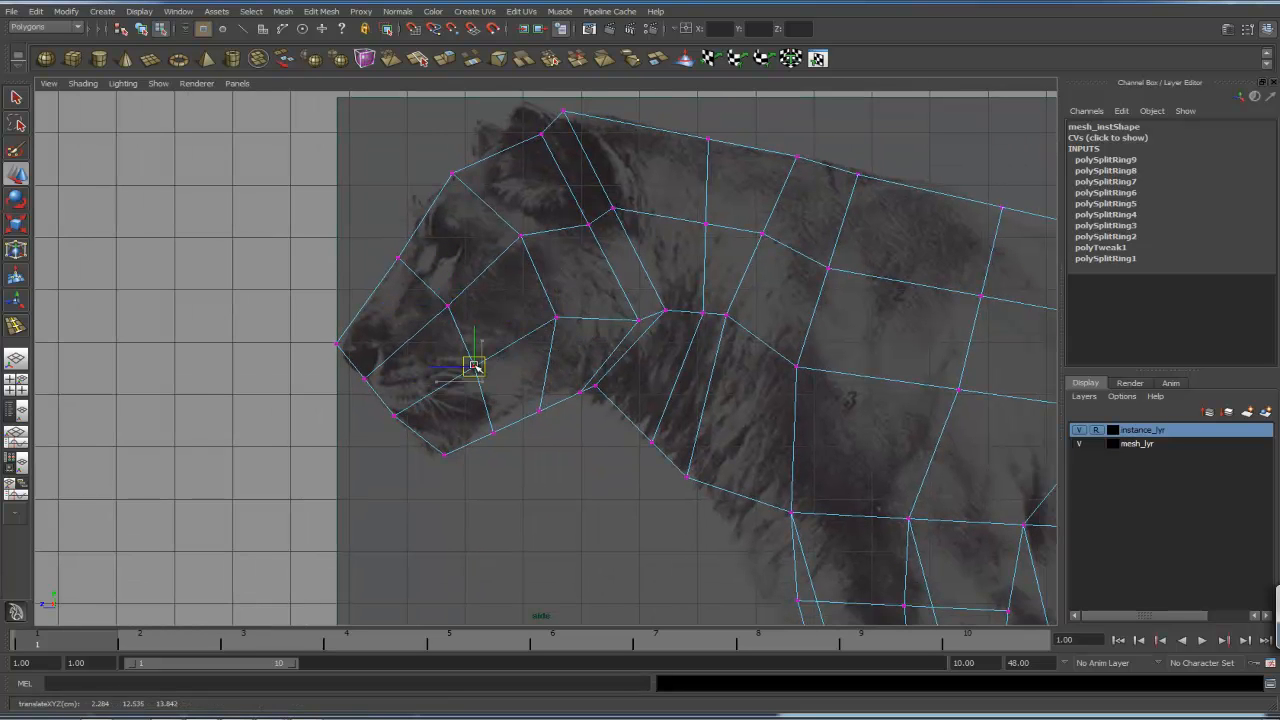
- Adjust the forehead, jaw and neck vertices to follow the reference head profile
middle_click_drag(625, 291, 511, 357, "alt")
middle_click_drag(540, 301, 657, 369, "alt")
left_click(546, 268)
left_click_drag(545, 268, 507, 271)
middle_click_drag(629, 314, 570, 276, "alt")
left_click(470, 304)
left_click_drag(470, 304, 449, 287)
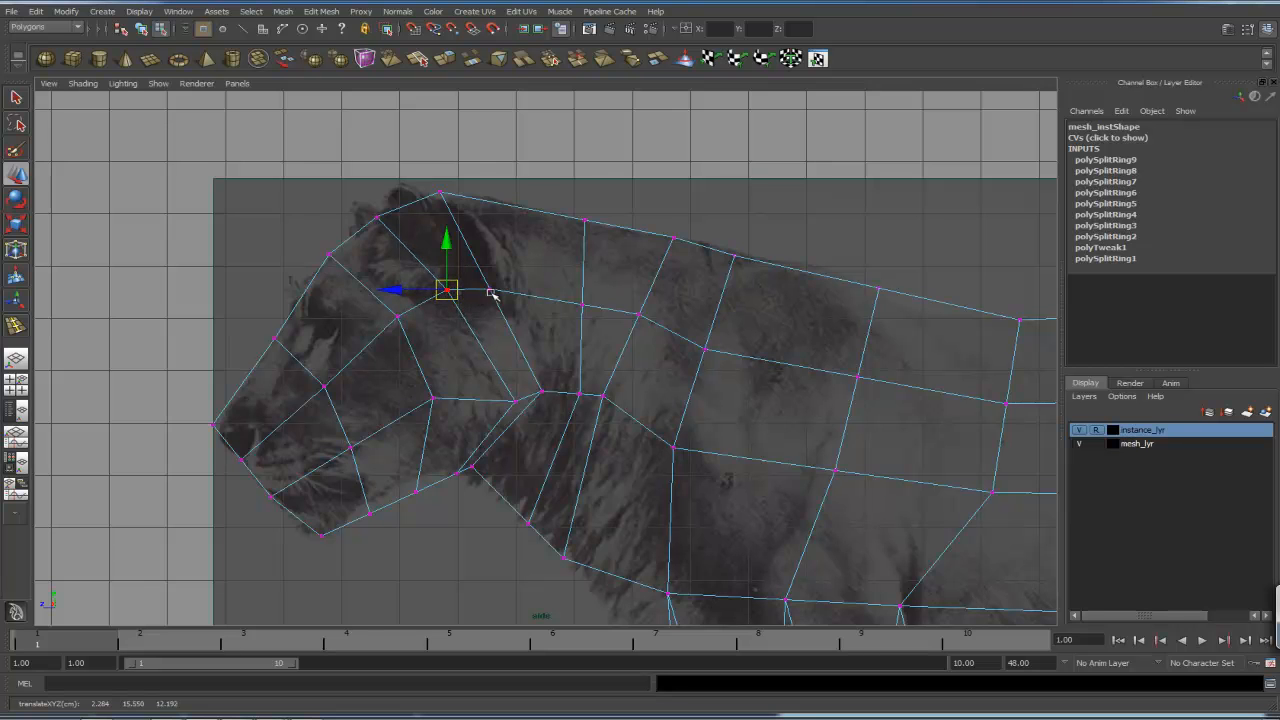
middle_click_drag(611, 319, 563, 306, "alt")
middle_click_drag(511, 215, 556, 269, "alt")
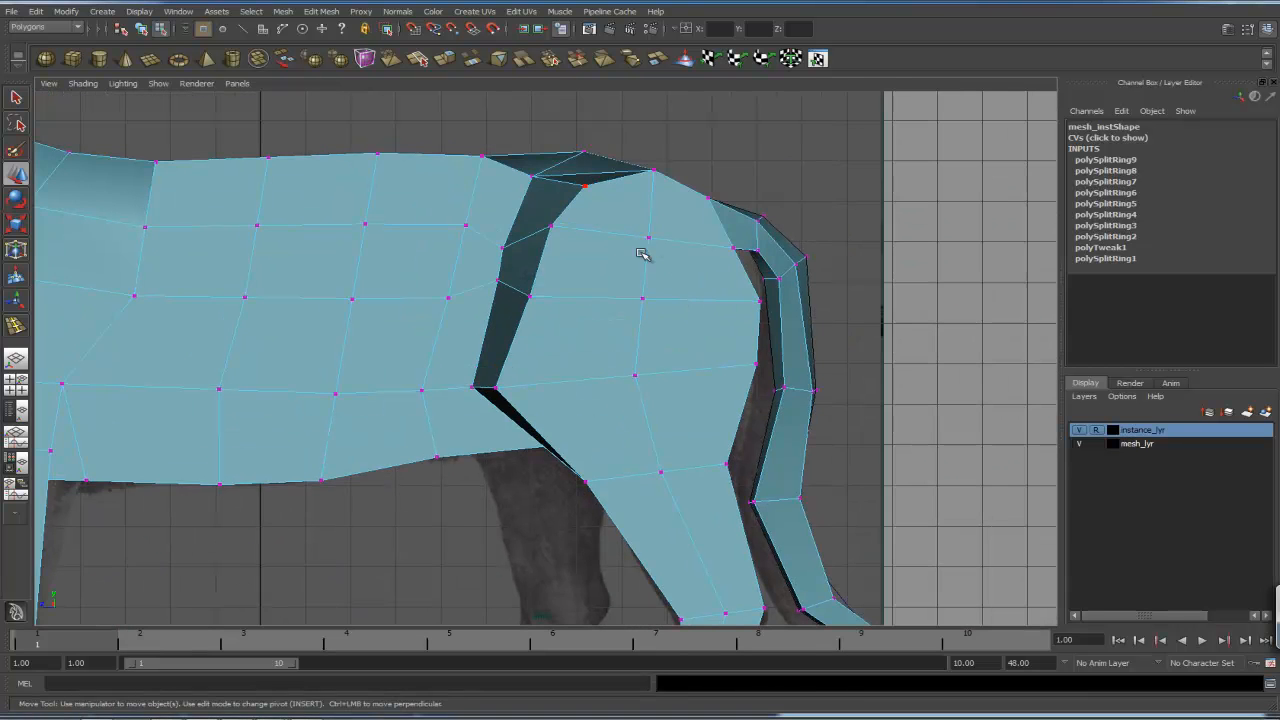
- Move the vertices along the top of the back to even out the spine line against the reference
scroll(646, 251, "up", 2)
mouse_move(646, 251)
middle_mouse_down("alt")
mouse_move(594, 270)
mouse_move(659, 262)
middle_mouse_up("alt")
left_click_drag(654, 209, 647, 229)
left_click_drag(547, 203, 545, 222)
middle_click_drag(546, 222, 630, 219, "alt")
left_click_drag(521, 204, 521, 229)
middle_click_drag(486, 237, 651, 221, "alt")
left_click_drag(574, 193, 683, 183)
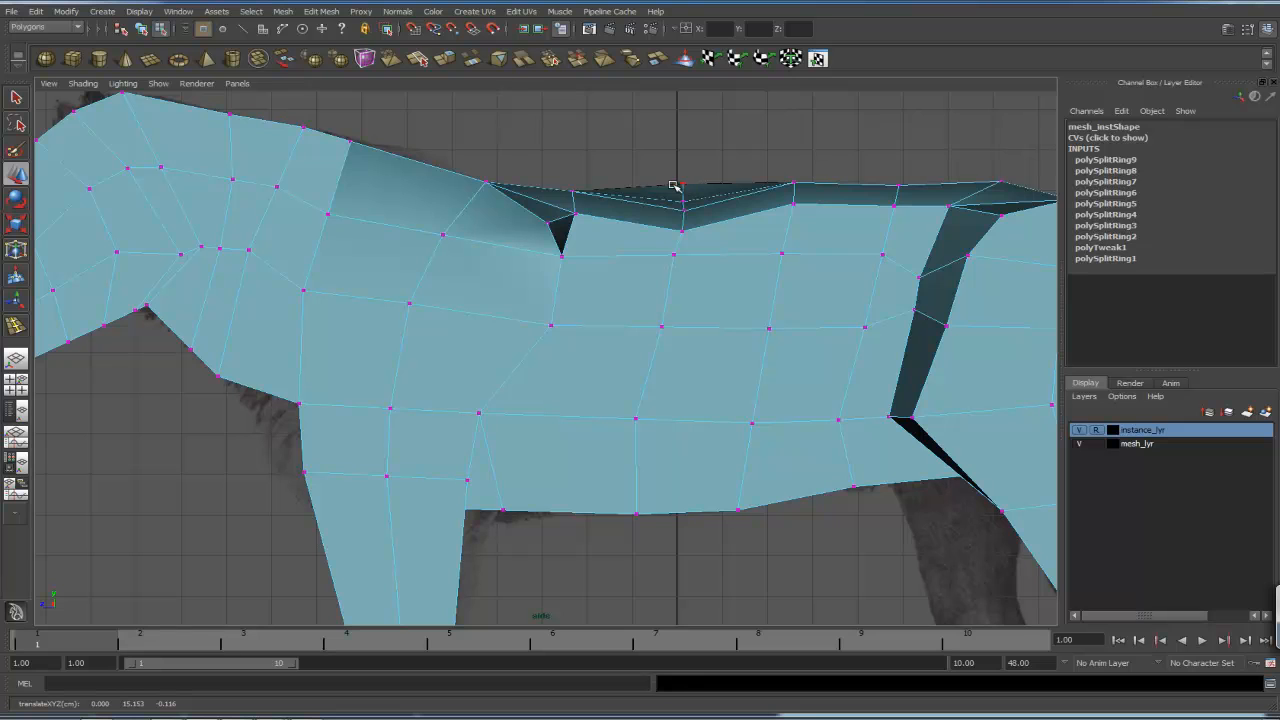
left_click_drag(683, 185, 673, 275)
left_click_drag(783, 254, 781, 268)
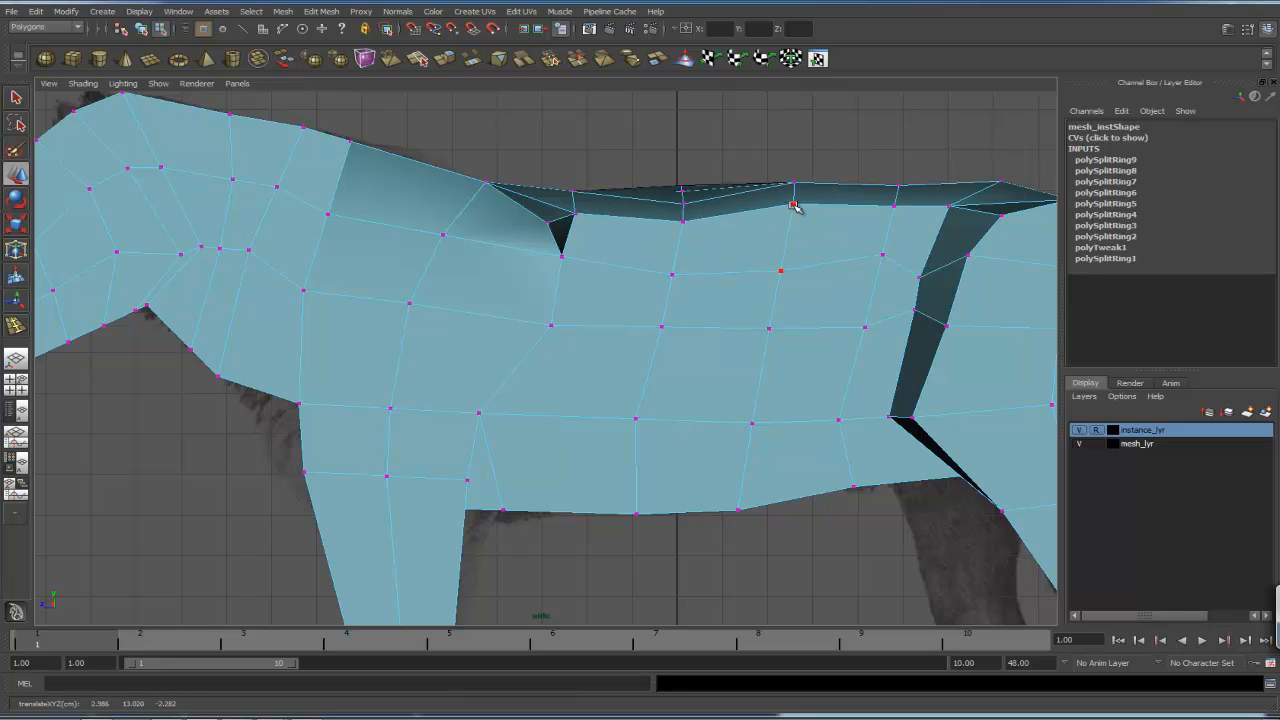
left_click_drag(793, 205, 784, 239)
mouse_move(794, 183)
left_mouse_down()
mouse_move(789, 206)
mouse_move(795, 188)
left_mouse_up()
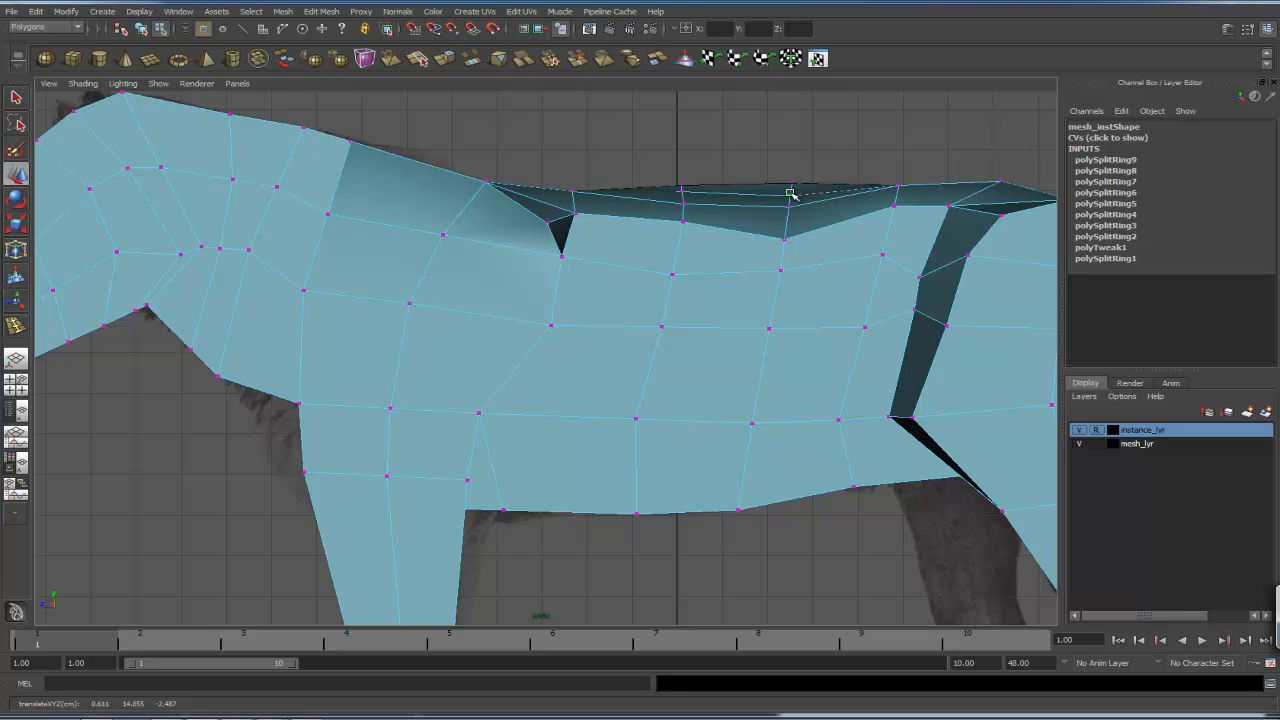
middle_click_drag(791, 206, 729, 221, "alt")
left_click_drag(729, 221, 815, 214)
middle_click_drag(699, 306, 814, 249, "alt")
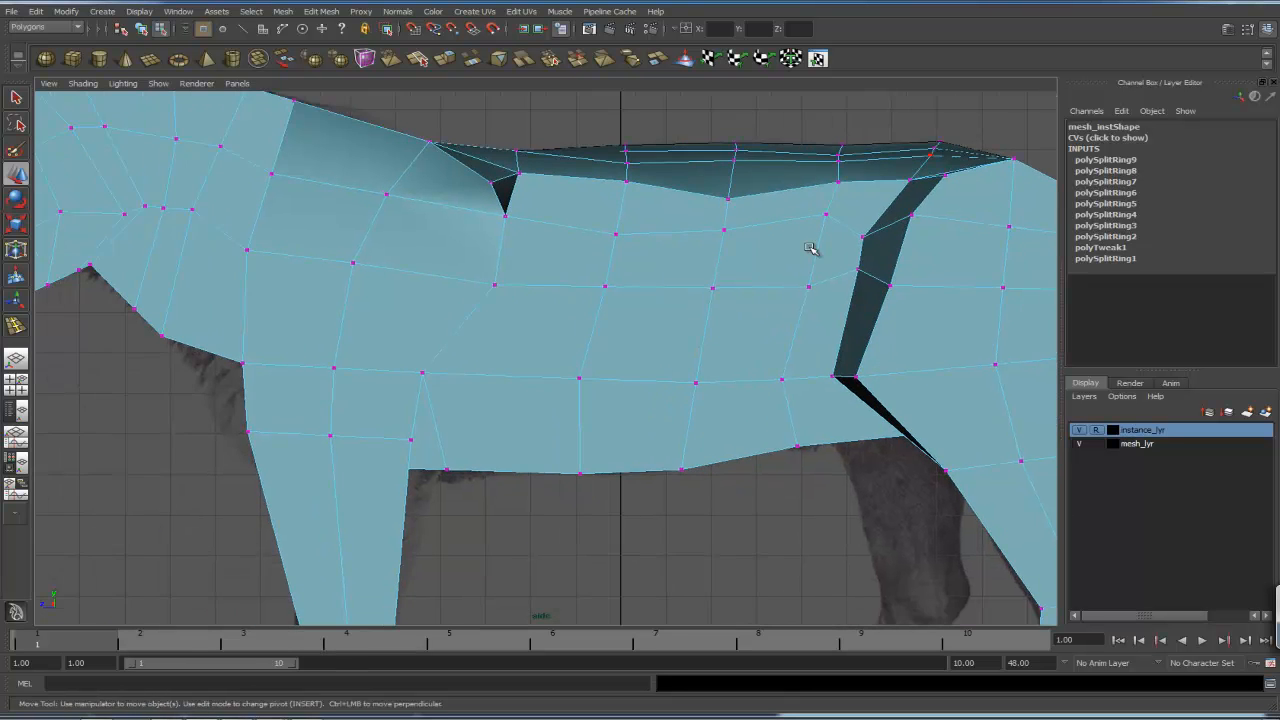
right_click_drag(814, 249, 772, 246, "alt")
- Orbit the perspective view to check the reshaped body, then switch to the orthographic views
key("space")
key("space")
left_click_drag(674, 337, 761, 337, "alt")
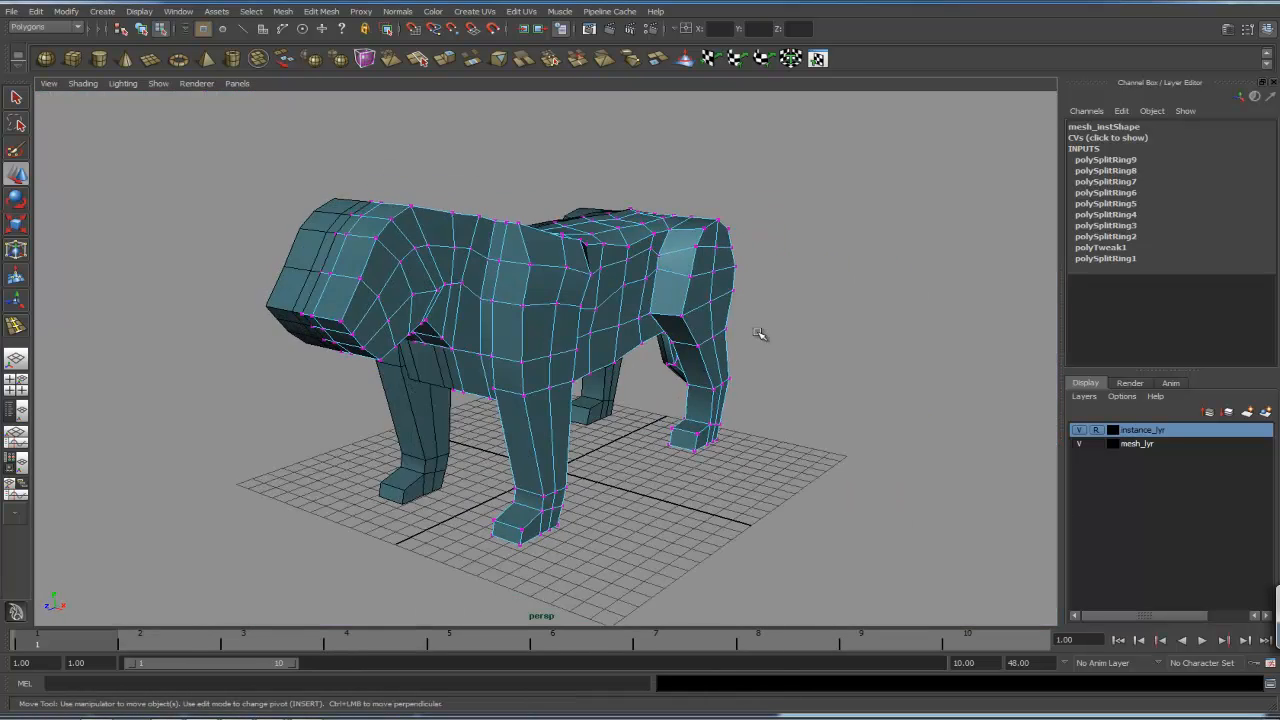
left_click_drag(664, 349, 736, 346, "alt")
left_click_drag(720, 439, 725, 418, "alt")
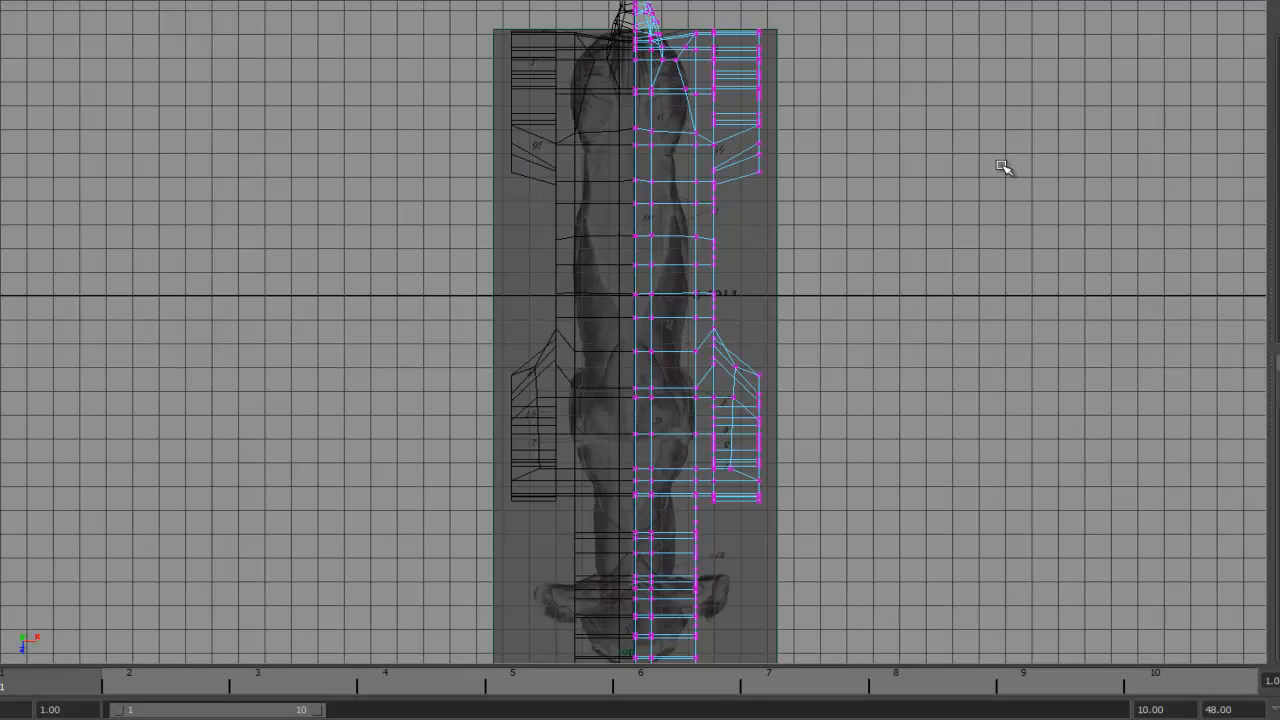
key("space")
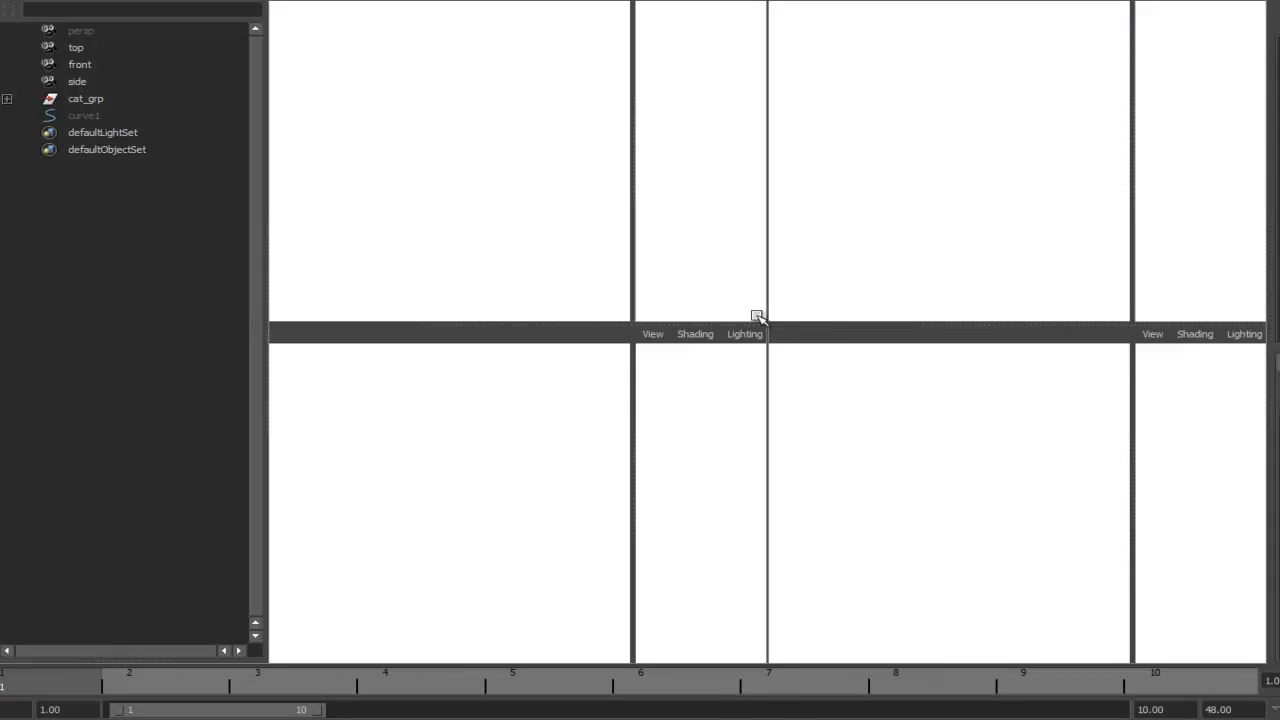
key("space")
key("space")
- In the front view, select the outer body vertices and move them to match the reference width
left_click_drag(758, 344, 755, 378)
middle_click_drag(643, 352, 680, 346, "alt")
right_click_drag(680, 346, 851, 391, "alt")
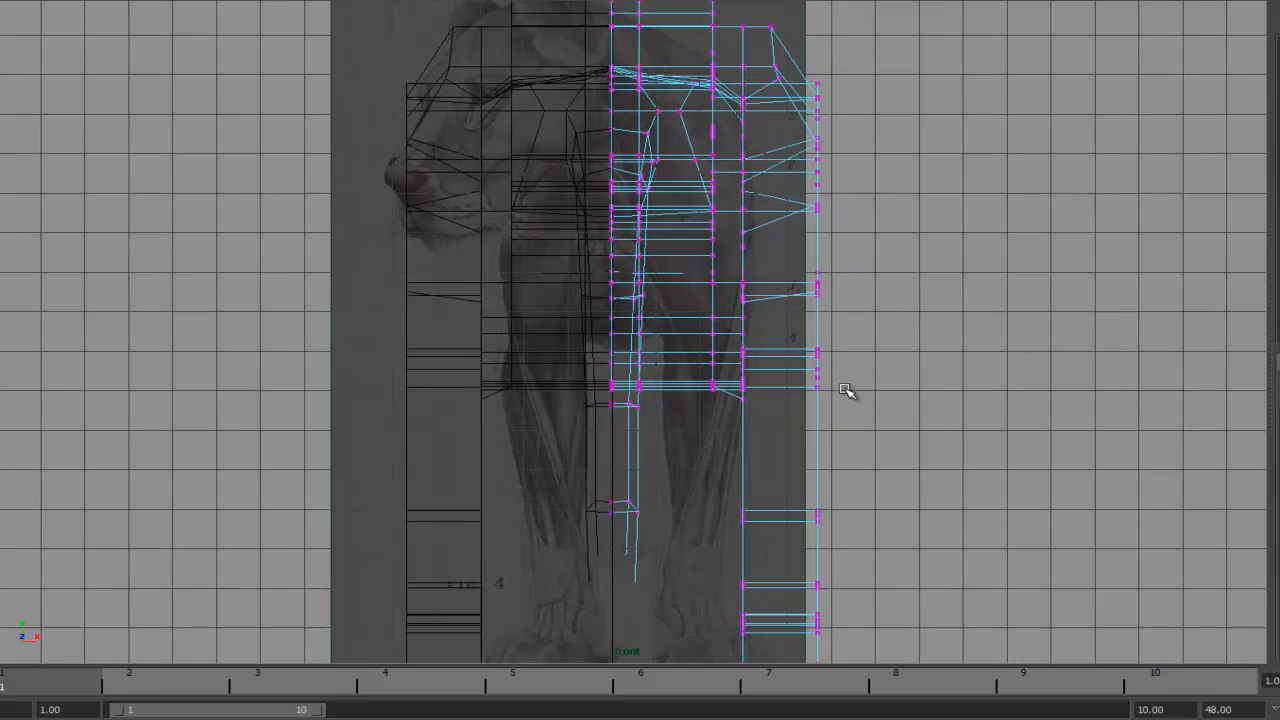
middle_click_drag(846, 389, 822, 331, "alt")
middle_click_drag(784, 219, 791, 280, "alt")
right_click_drag(791, 280, 659, 202, "alt")
right_click_drag(661, 148, 625, 156)
left_click_drag(667, 163, 641, 139)
left_click_drag(696, 143, 715, 143)
left_click_drag(657, 25, 936, 640)
left_click(788, 327)
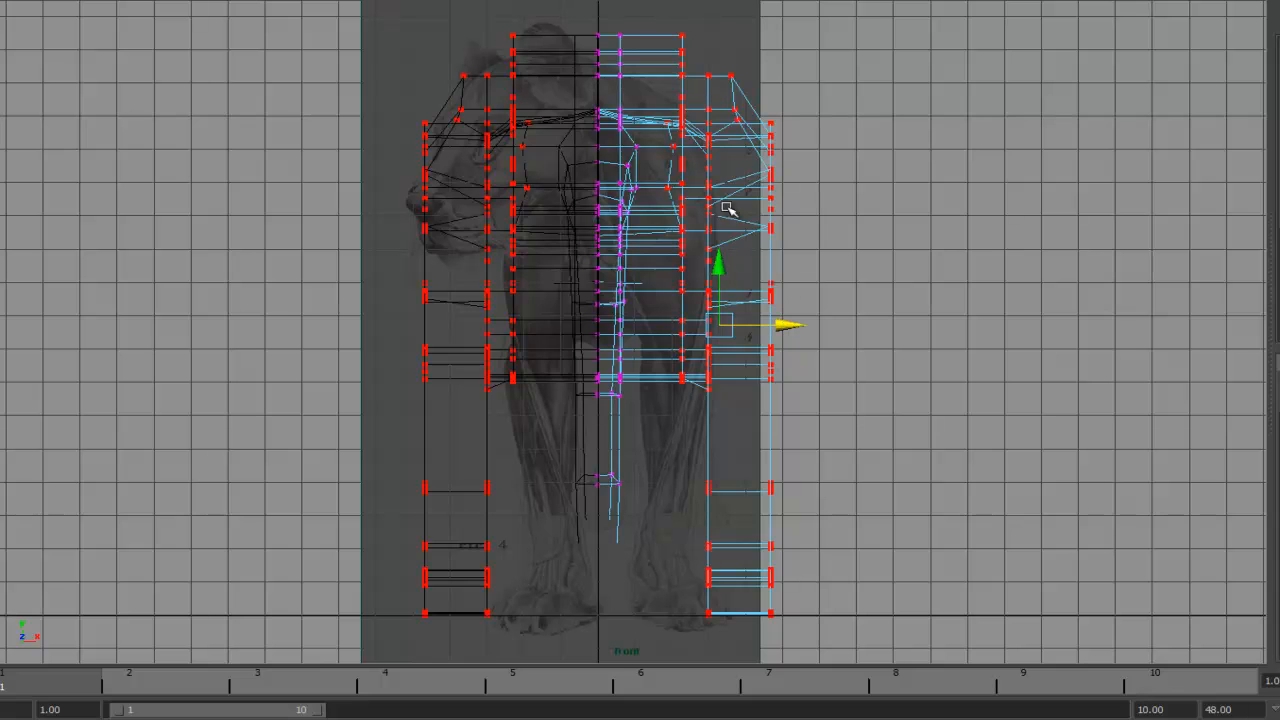
left_click_drag(791, 329, 761, 325)
left_click(693, 284)
left_click(757, 328)
- Adjust the outer shoulder and leg vertices in the front view to fit the reference chest and legs
middle_click_drag(798, 88, 819, 203, "alt")
right_click_drag(819, 203, 1080, 213, "alt")
middle_click_drag(819, 203, 764, 60, "alt")
right_click_drag(767, 210, 695, 256, "alt")
middle_click_drag(792, 302, 809, 208, "alt")
mouse_move(782, 270)
middle_mouse_down("alt")
mouse_move(750, 224)
mouse_move(744, 149)
middle_mouse_up("alt")
left_click_drag(762, 574, 622, 296)
middle_click_drag(723, 63, 829, 337, "alt")
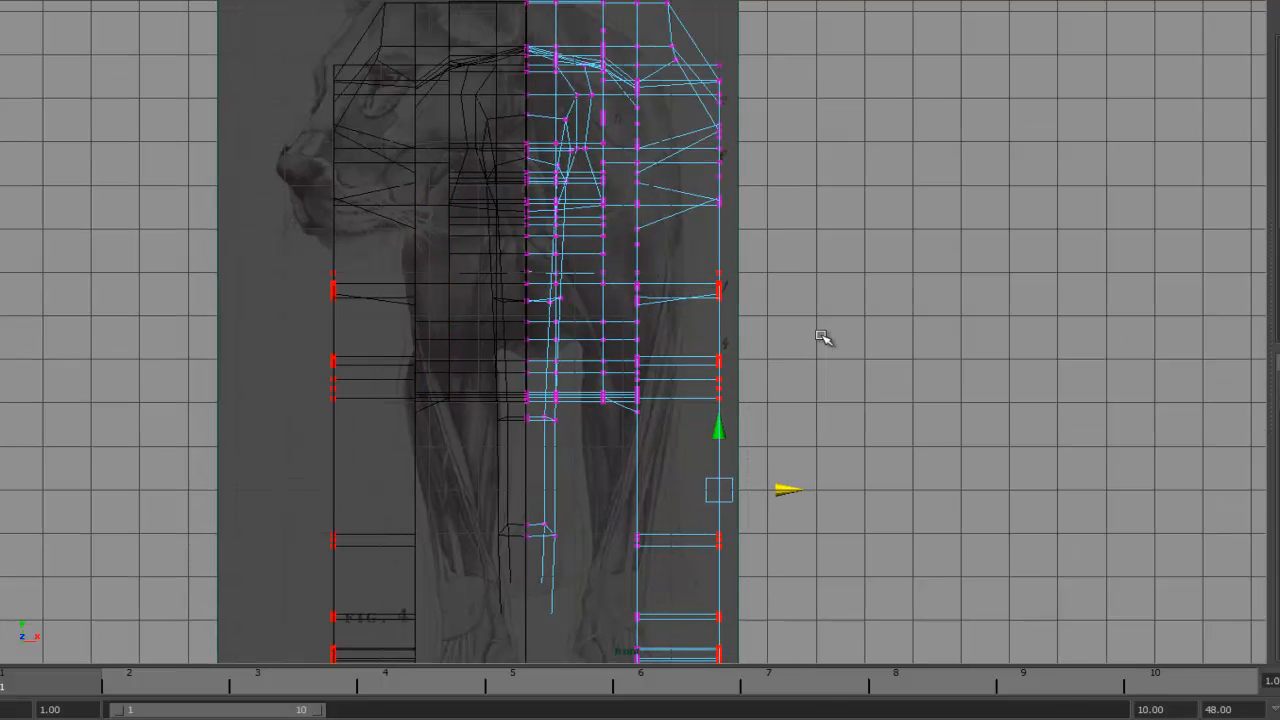
left_click_drag(700, 67, 776, 384, "shift")
middle_click_drag(788, 403, 789, 466, "alt")
right_click_drag(943, 346, 650, 228, "alt")
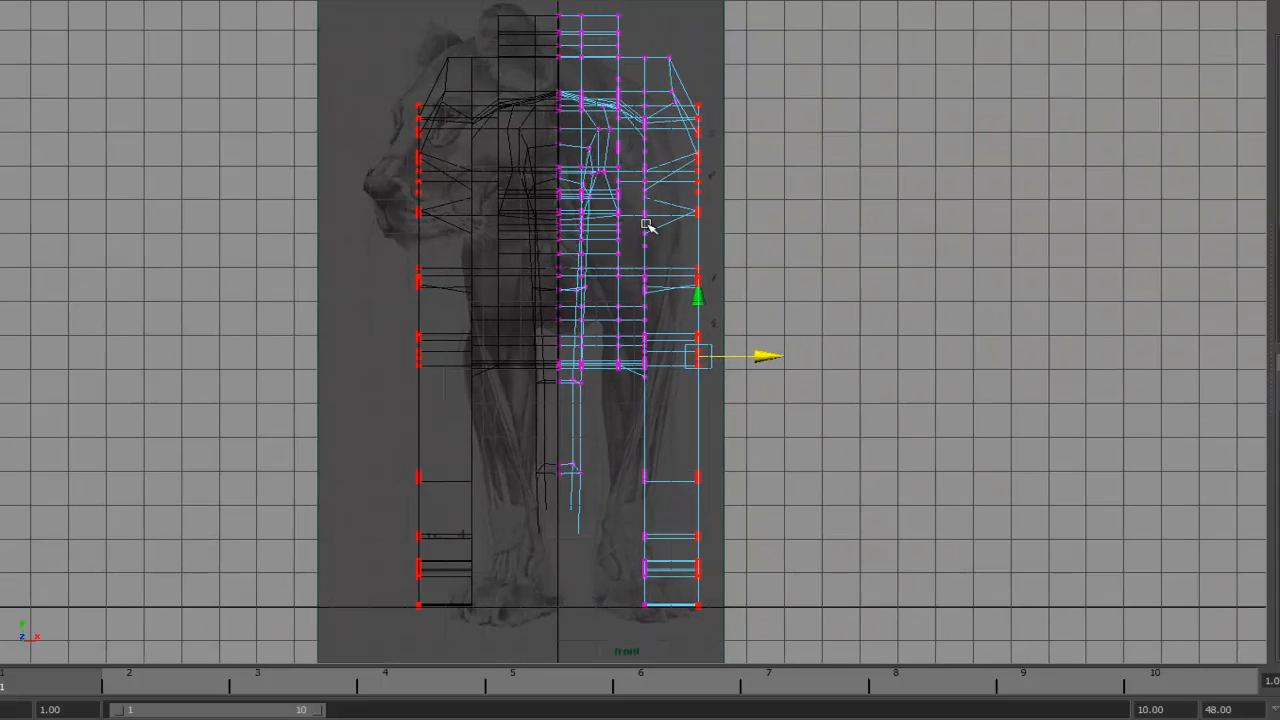
right_click_drag(830, 358, 766, 417, "alt")
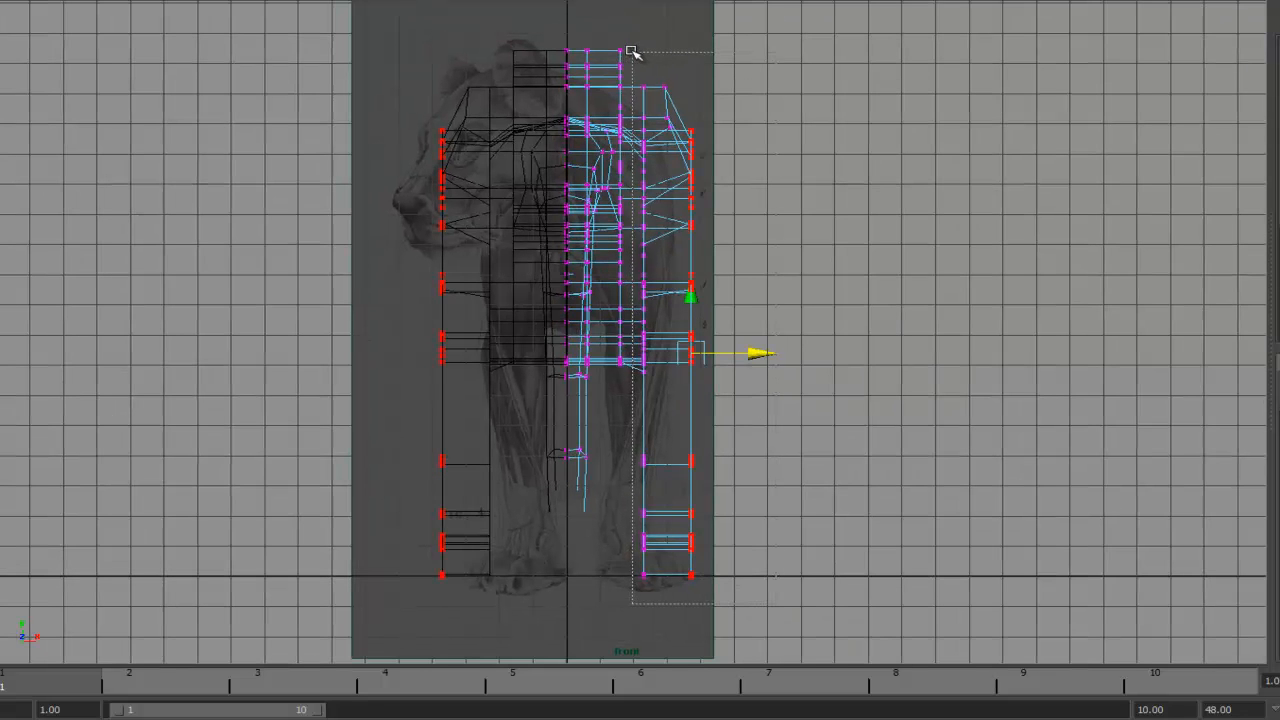
left_click_drag(735, 336, 725, 334)
- In the top view, select the outer shoulder vertices and move them to match the reference outline
key("space")
left_click_drag(731, 284, 694, 281)
middle_click_drag(743, 244, 708, 293, "alt")
right_click_drag(708, 293, 1084, 255, "alt")
right_click_drag(868, 291, 1190, 262, "alt")
right_click_drag(901, 281, 540, 280, "alt")
right_click_drag(823, 280, 660, 277, "alt")
middle_click_drag(723, 312, 745, 357, "alt")
right_click_drag(745, 358, 775, 352, "alt")
middle_click_drag(845, 407, 826, 283, "alt")
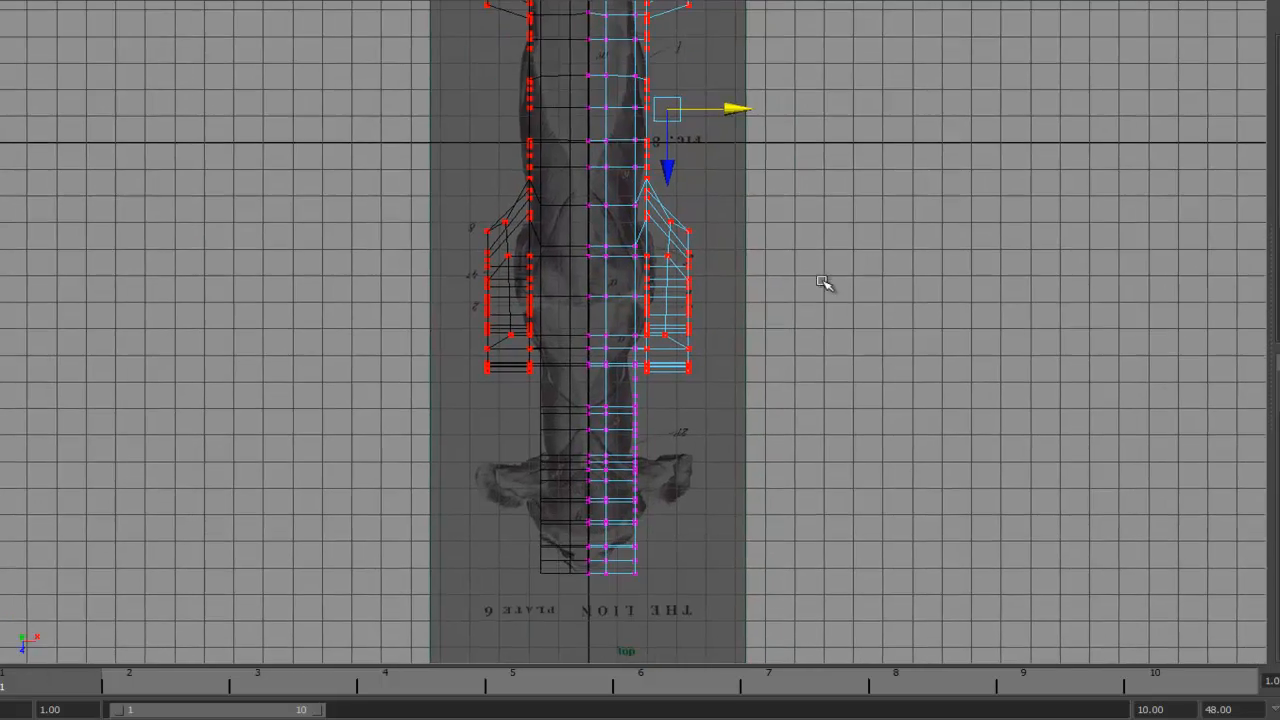
- In the top view, select the outer leg vertices and shift them to line up with the lion's reference outline
right_click_drag(826, 283, 497, 243, "alt")
middle_click_drag(685, 192, 691, 340, "alt")
right_click_drag(835, 300, 745, 291, "alt")
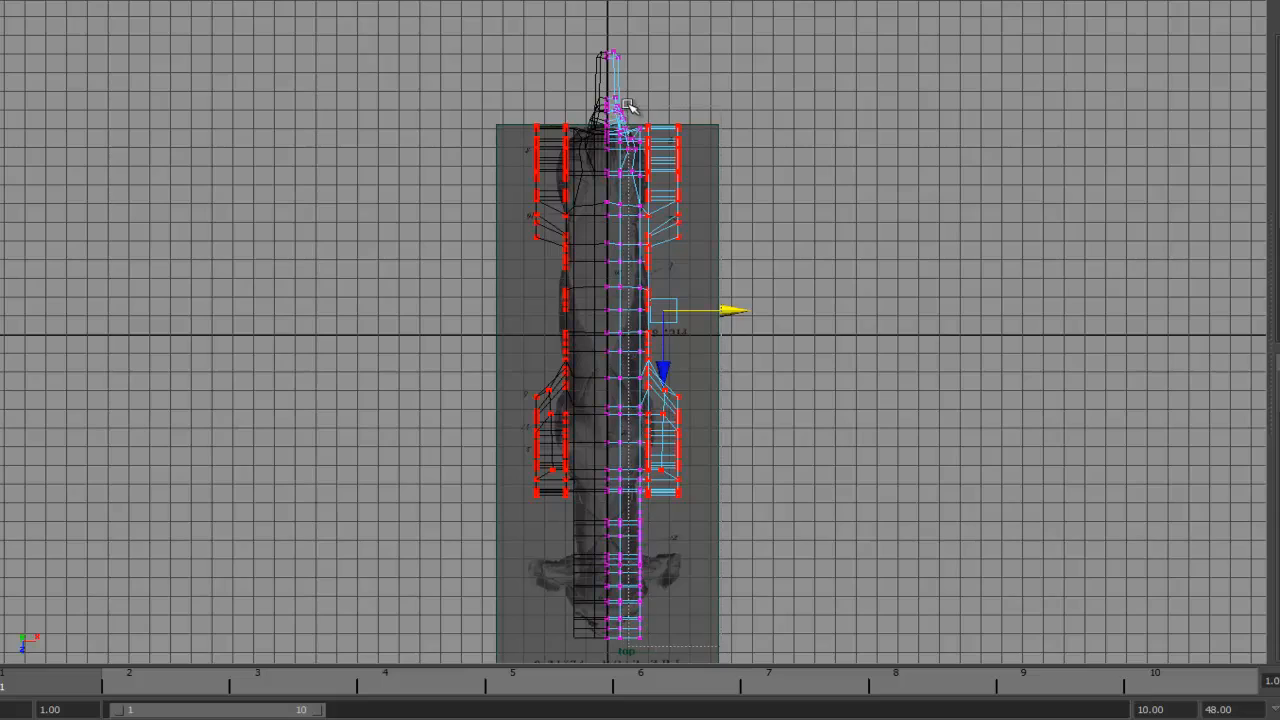
right_click_drag(1000, 165, 1235, 215, "alt")
middle_click_drag(694, 216, 740, 555, "alt")
right_click_drag(770, 285, 940, 300, "alt")
right_click_drag(697, 268, 1131, 271, "alt")
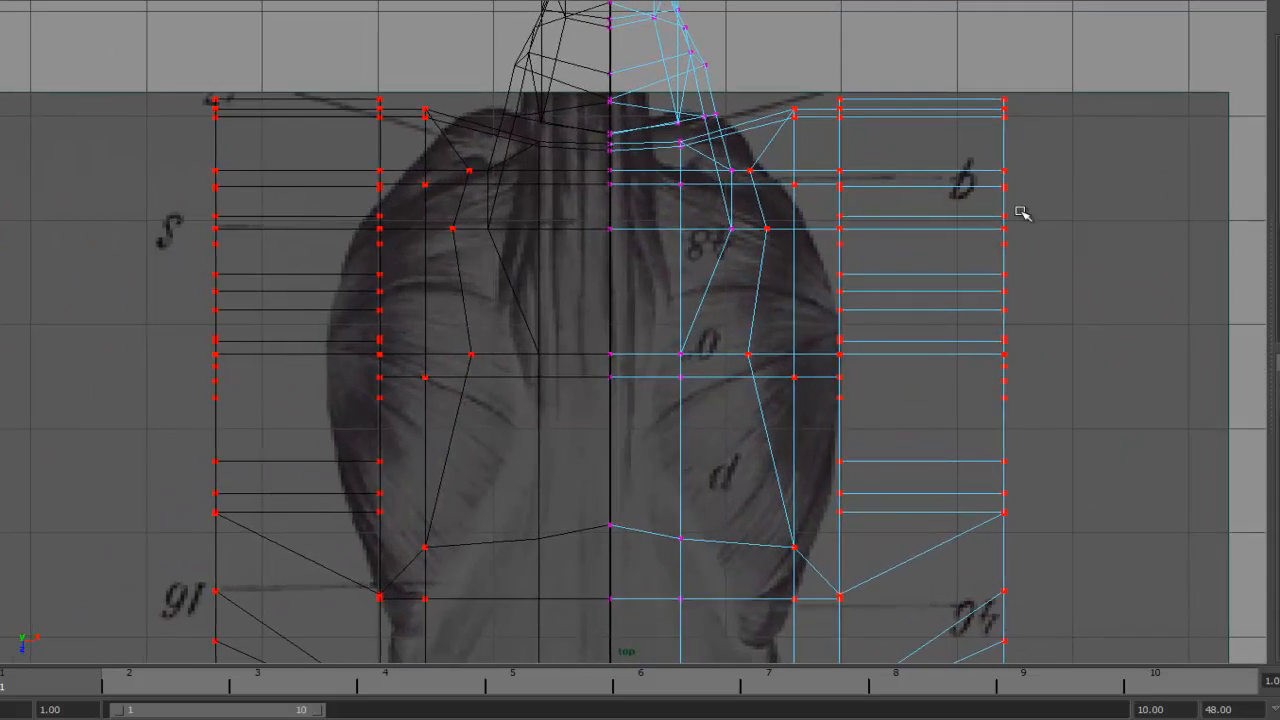
- Select and move the outer chest vertices in the top view to fit the reference shoulders
middle_click_drag(1020, 211, 901, 275, "alt")
right_click_drag(1076, 394, 712, 379, "alt")
middle_click_drag(758, 565, 710, 278, "alt")
left_click_drag(692, 428, 674, 428)
middle_click_drag(646, 227, 677, 414, "alt")
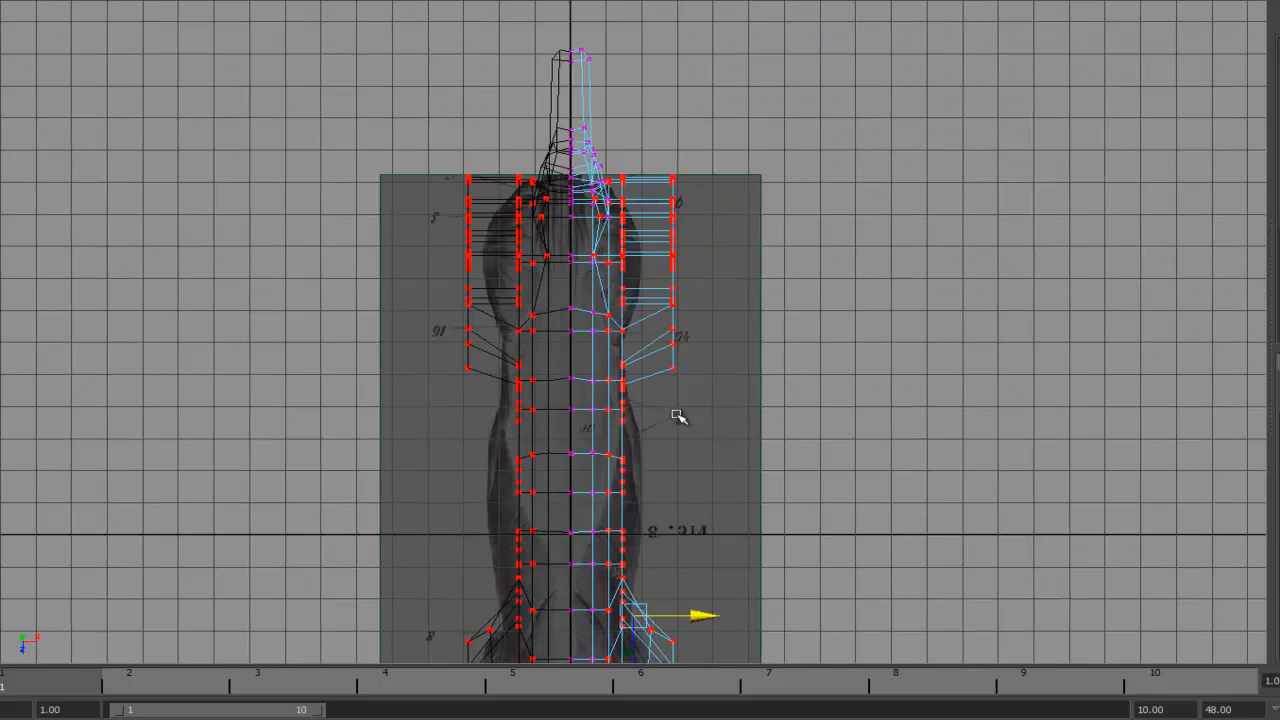
right_click_drag(677, 416, 1086, 277, "alt")
middle_click_drag(617, 208, 694, 354, "alt")
right_click_drag(694, 354, 1211, 371, "alt")
middle_click_drag(910, 344, 760, 277, "alt")
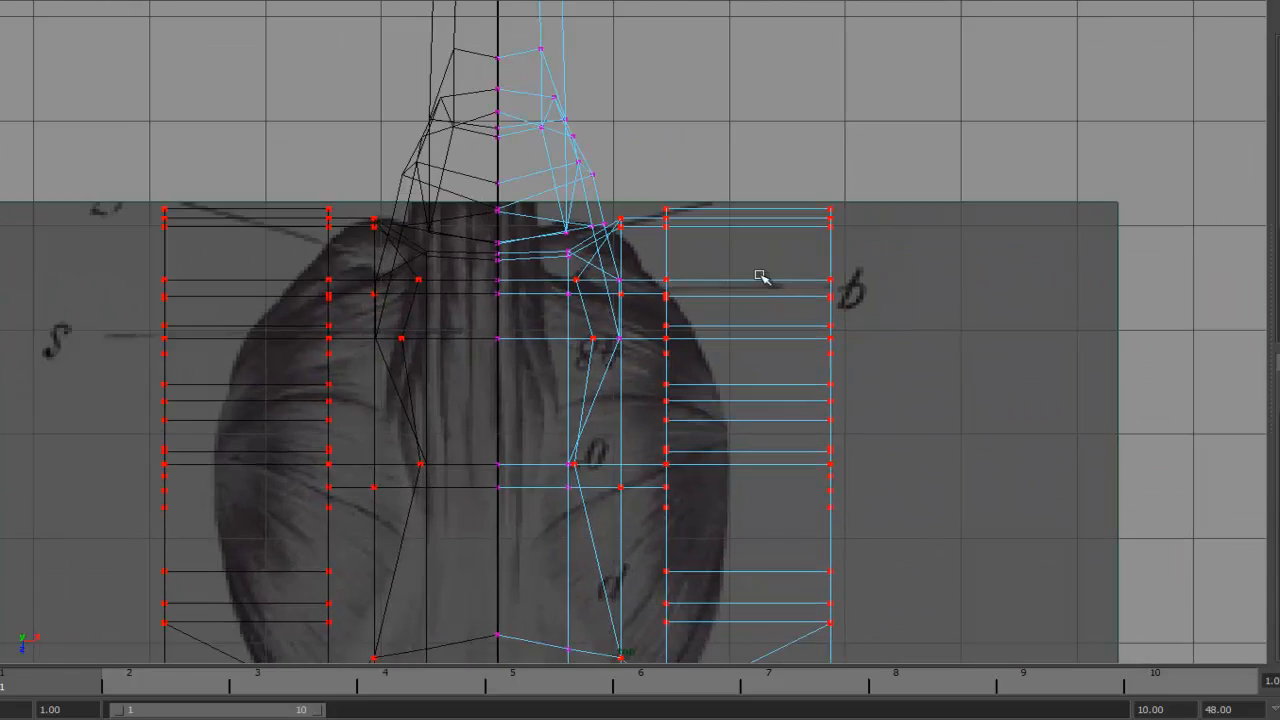
- Reposition individual shoulder vertices at the base of the neck to follow the reference outline
right_click_drag(760, 277, 963, 277, "alt")
middle_click_drag(618, 312, 677, 263, "alt")
right_click_drag(677, 263, 763, 254, "alt")
right_click(566, 280)
right_click_drag(565, 281, 526, 276)
left_click_drag(636, 281, 668, 262)
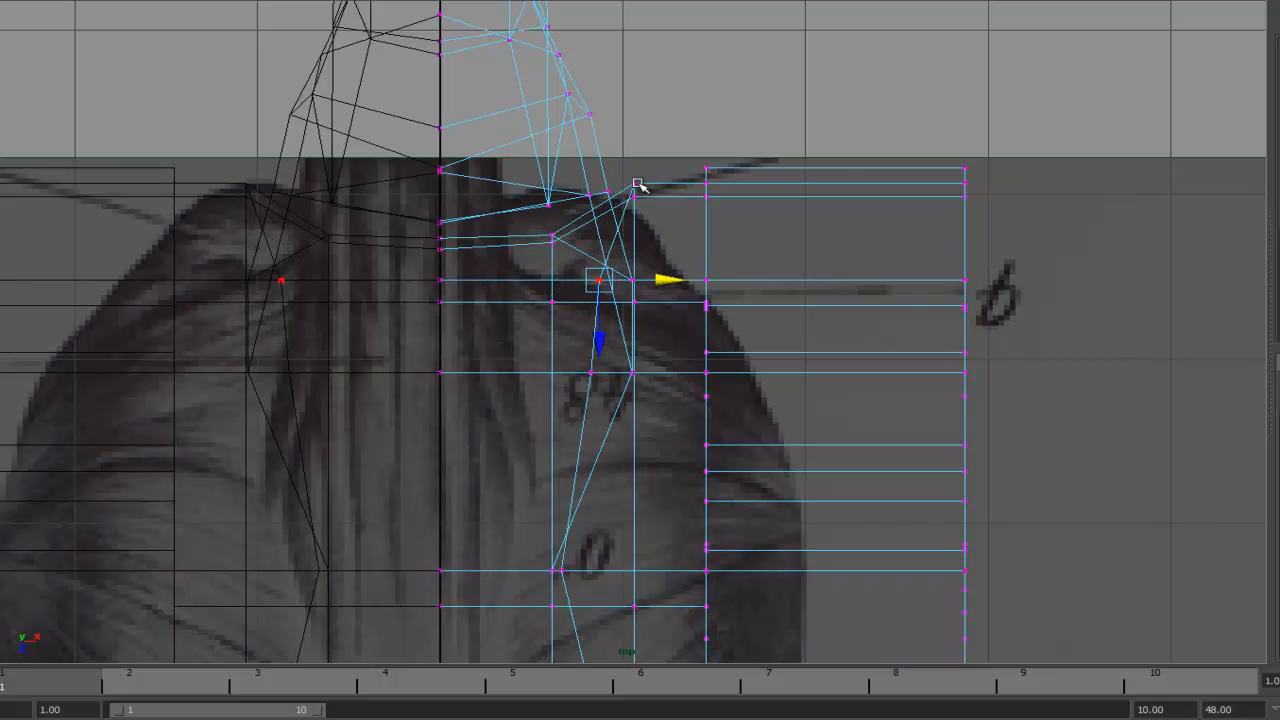
left_click_drag(668, 203, 733, 189)
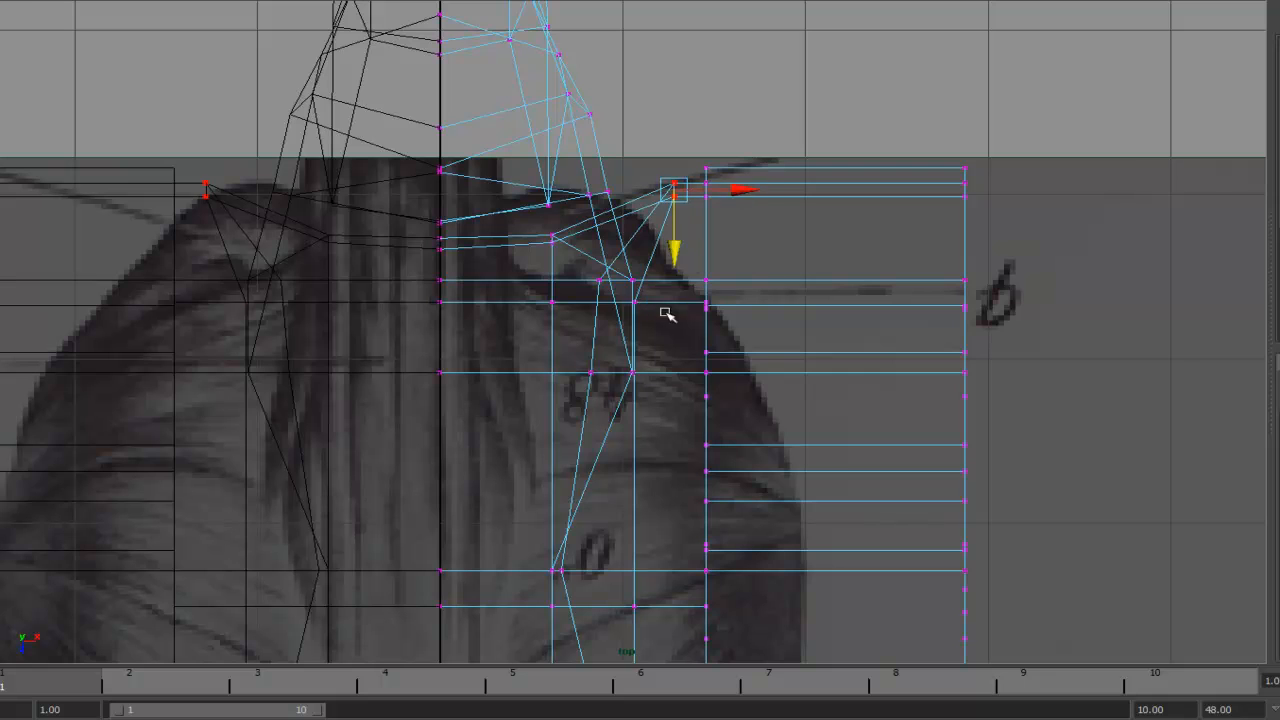
left_click_drag(703, 301, 749, 301)
left_click_drag(640, 285, 695, 283)
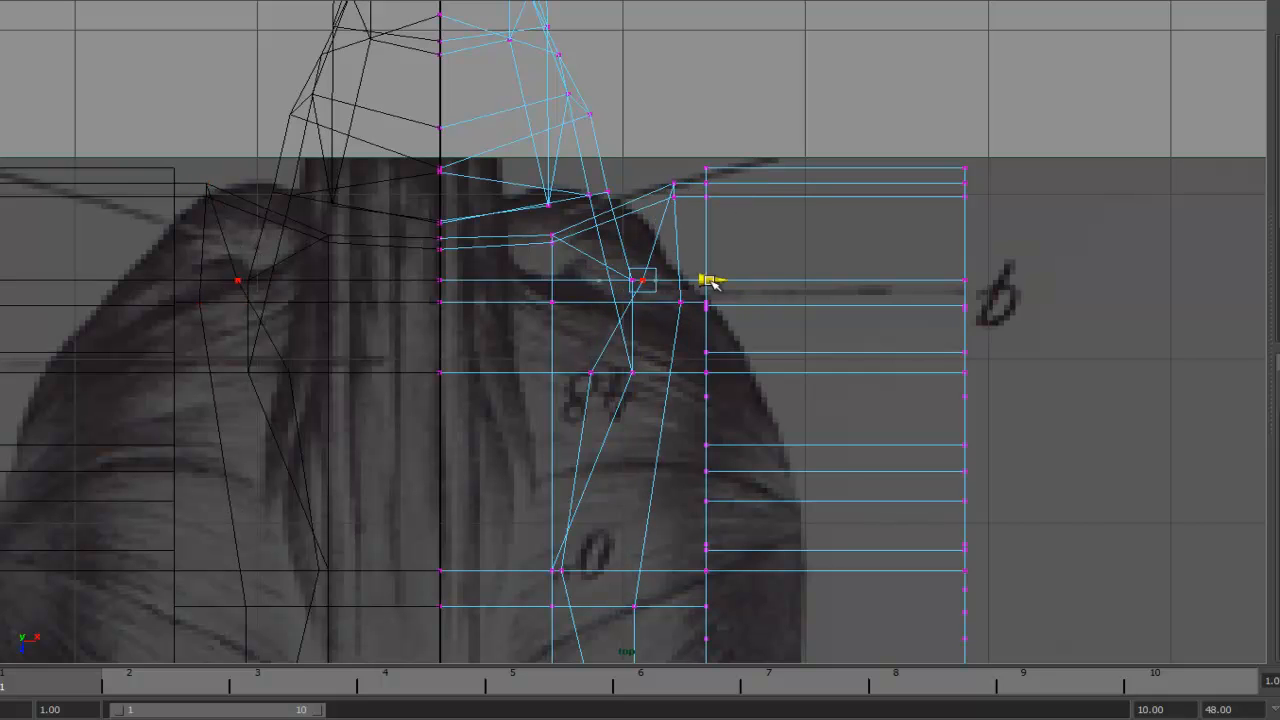
left_click_drag(654, 372, 710, 371)
middle_click_drag(705, 295, 698, 69, "alt")
- Move single vertices down the side of the chest outward to match the reference shoulder curve
left_click(552, 345)
left_click_drag(620, 345, 675, 345)
left_click_drag(651, 387, 680, 384)
middle_click_drag(715, 390, 721, 126, "alt")
left_click(620, 460)
left_click_drag(664, 461, 699, 459)
middle_click_drag(704, 392, 694, 294, "alt")
right_click_drag(853, 311, 475, 238, "alt")
middle_click_drag(475, 238, 698, 371, "alt")
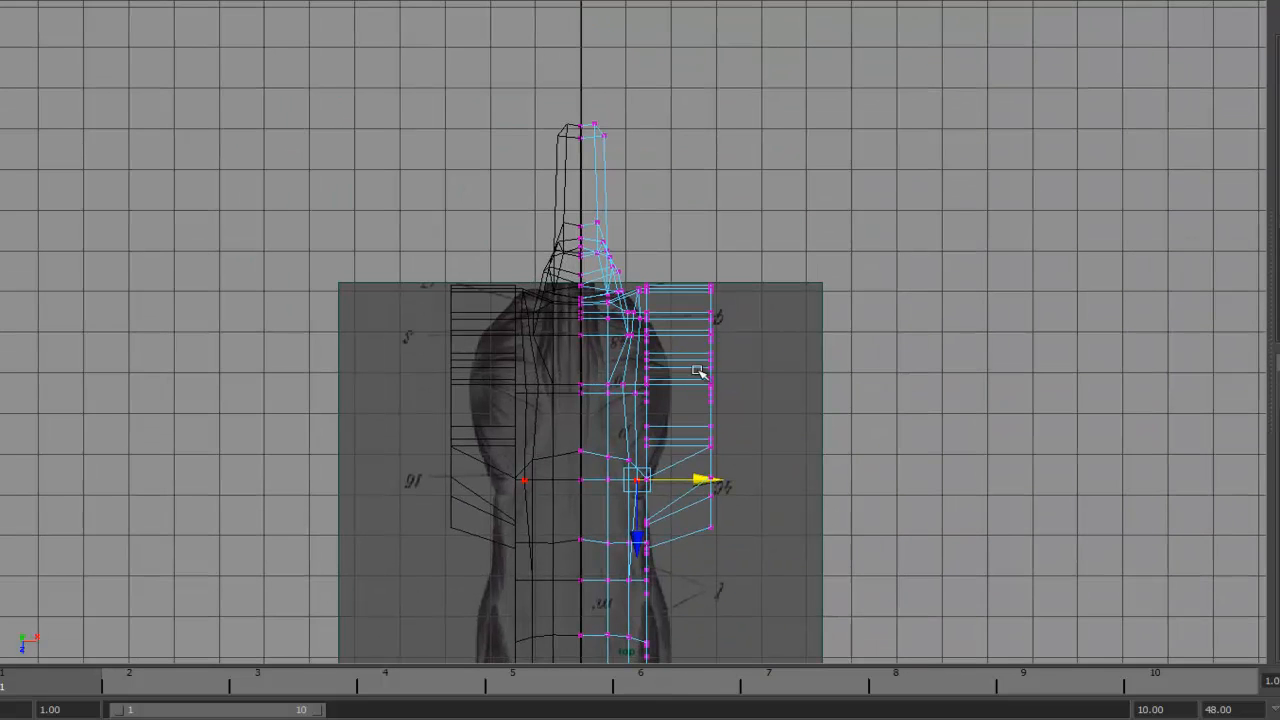
- Select the outer foreleg vertex columns in the top view and move them inward to the reference width
middle_click_drag(828, 331, 817, 224, "alt")
left_click_drag(662, 115, 662, 115)
left_click_drag(794, 294, 738, 294)
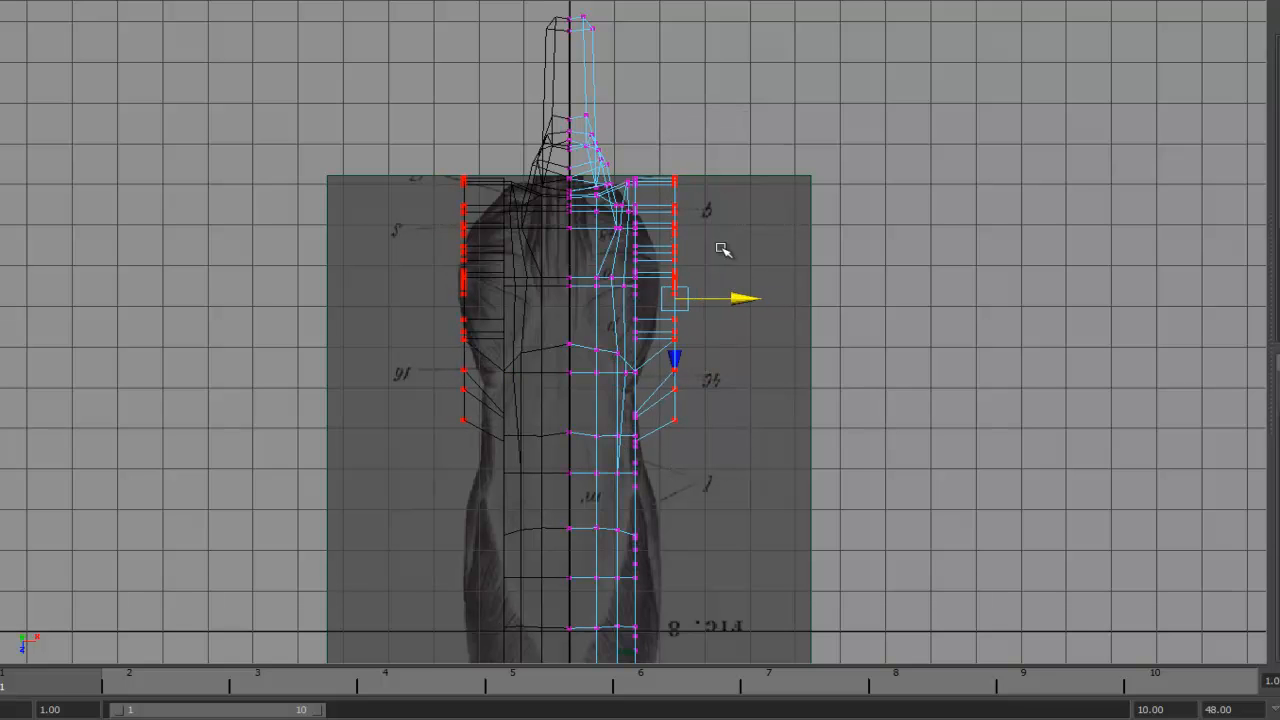
middle_click_drag(731, 215, 728, 280, "alt")
right_click_drag(728, 280, 854, 280, "alt")
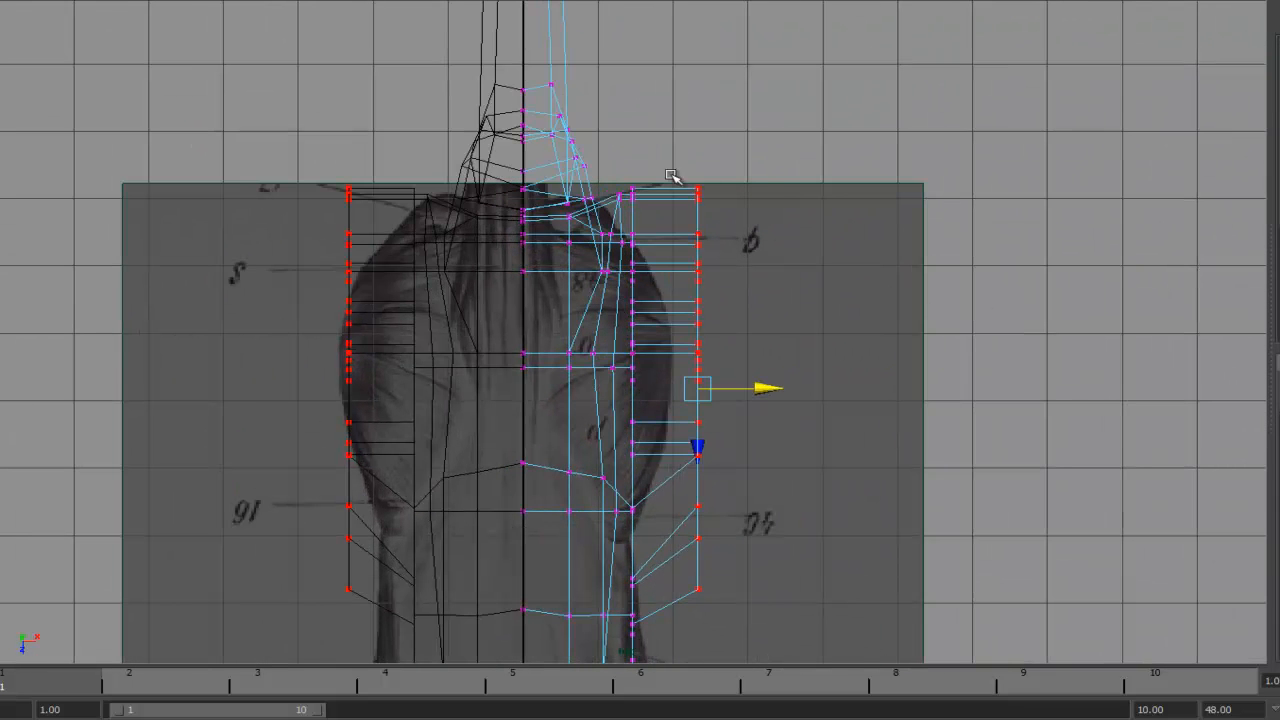
mouse_move(700, 290)
left_mouse_down()
mouse_move(703, 303)
mouse_move(703, 286)
left_mouse_up()
left_click(789, 298)
middle_click_drag(829, 428, 737, 163, "alt")
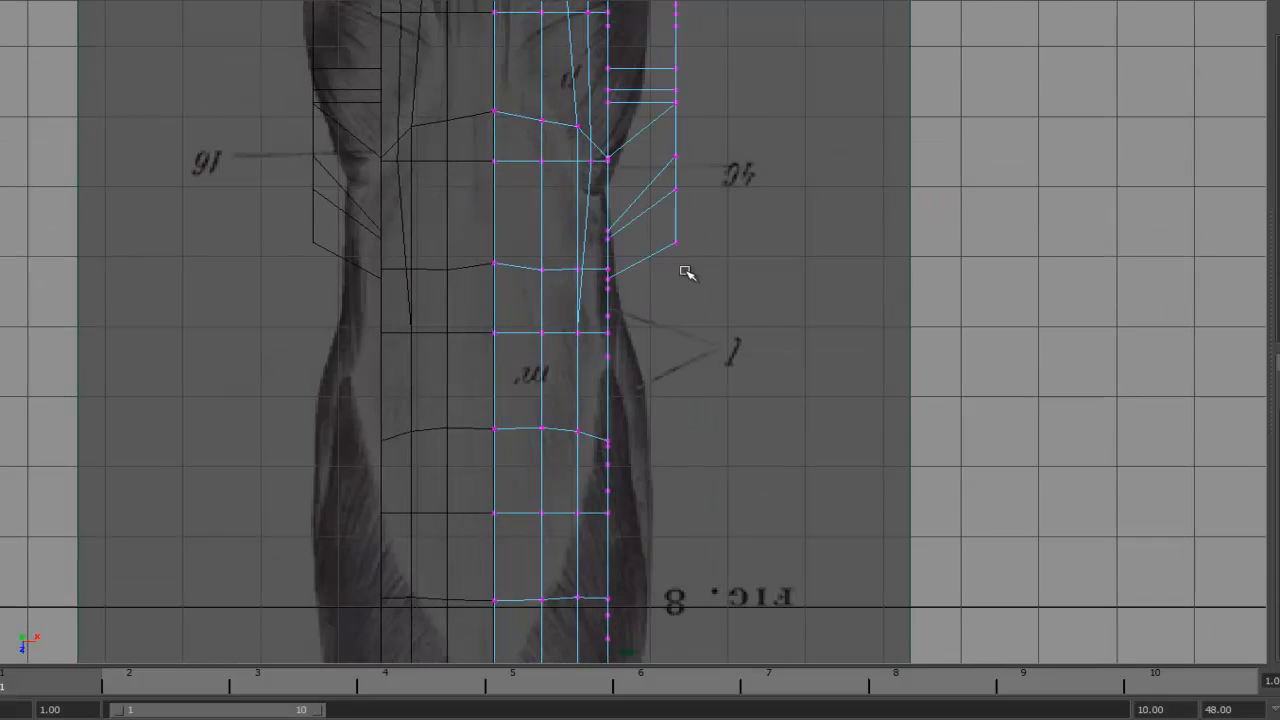
left_click_drag(660, 132, 660, 133)
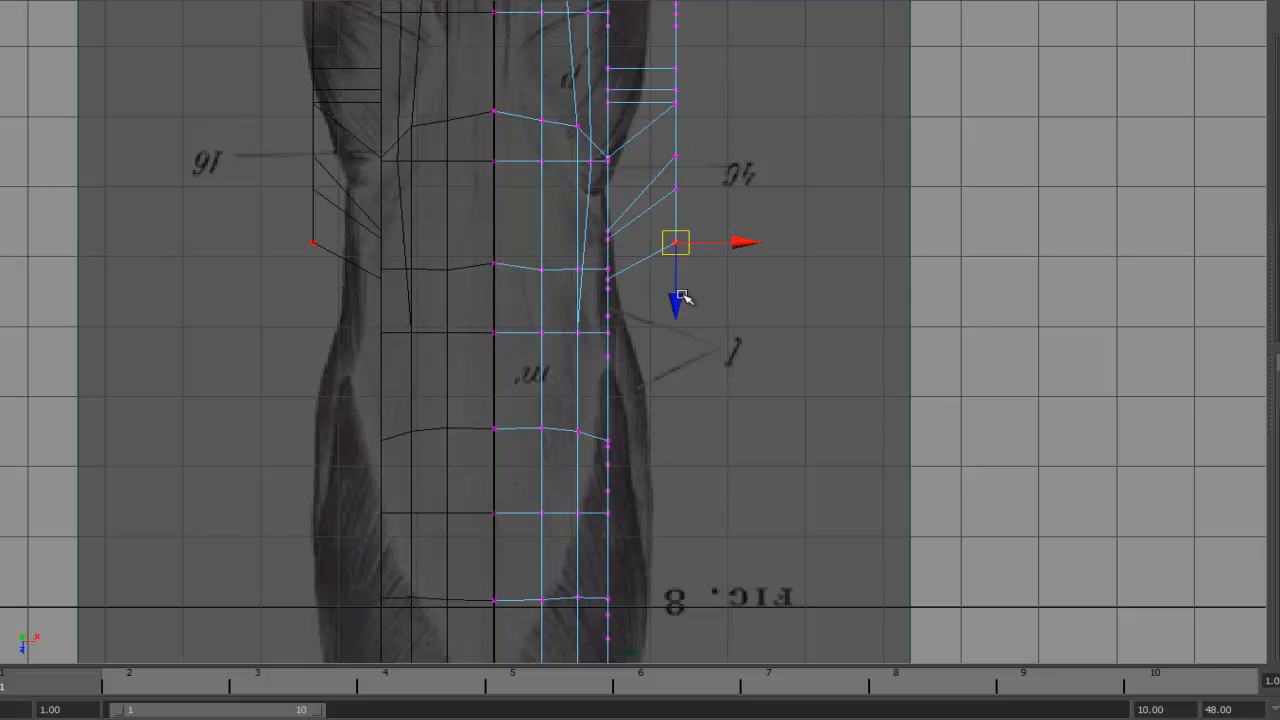
- Move the rear vertex of the foreleg inward in the top view
left_click_drag(738, 187, 709, 188)
middle_click_drag(739, 344, 771, 183, "alt")
right_click_drag(771, 183, 667, 274, "alt")
middle_click_drag(667, 274, 711, 356, "alt")
right_click_drag(711, 356, 1051, 257, "alt")
- With soft selection at a falloff radius of about 2.54, push the torso's mid-section rows outward
middle_click_drag(736, 184, 775, 247, "alt")
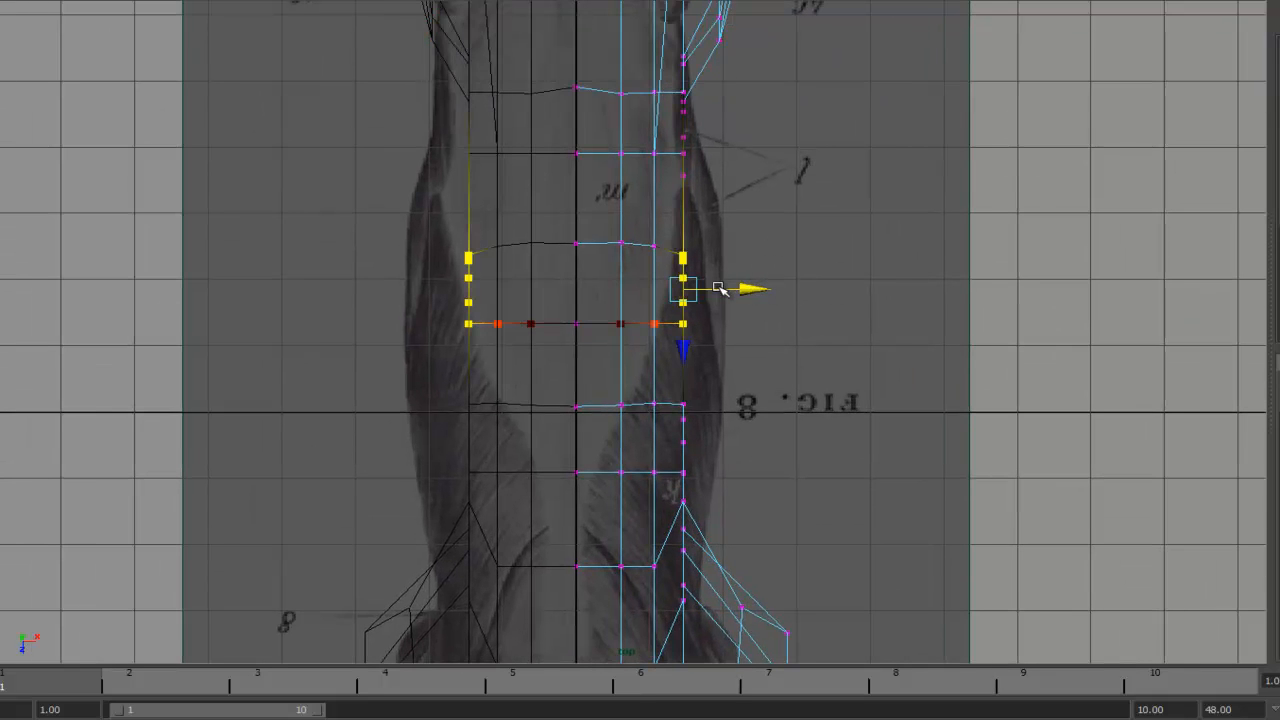
middle_click_drag(681, 289, 793, 282)
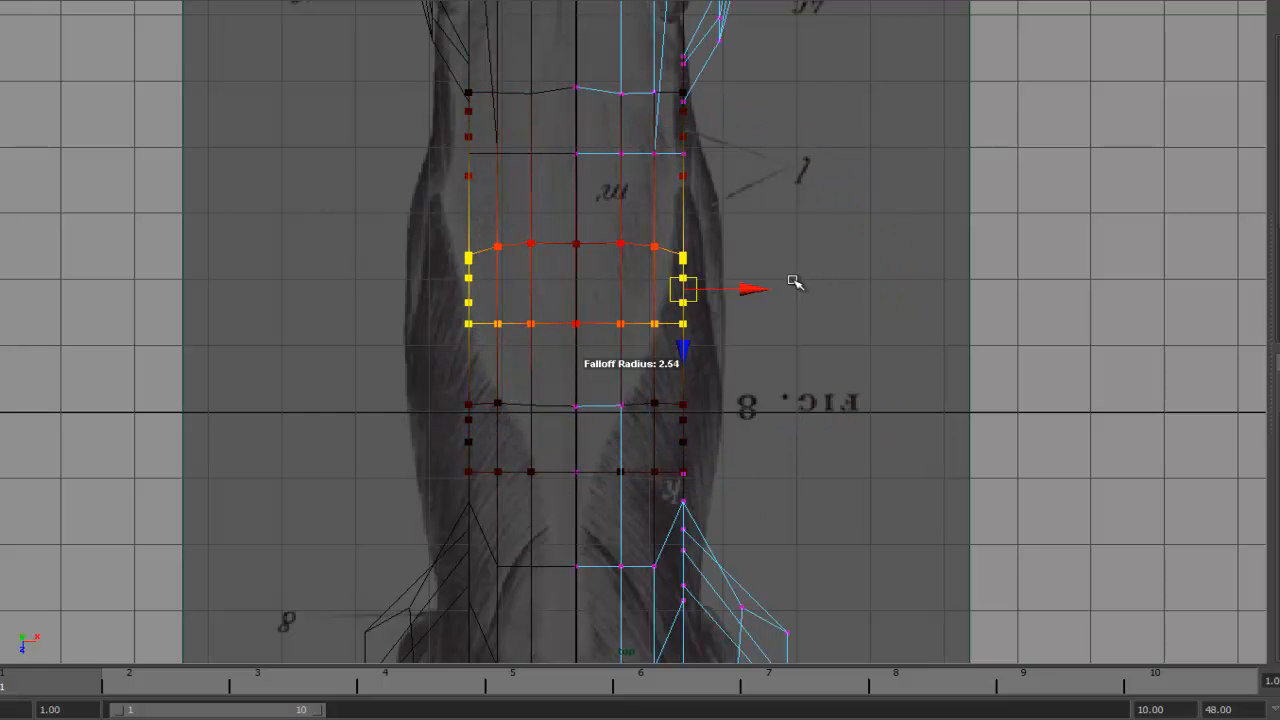
left_click_drag(760, 290, 794, 287)
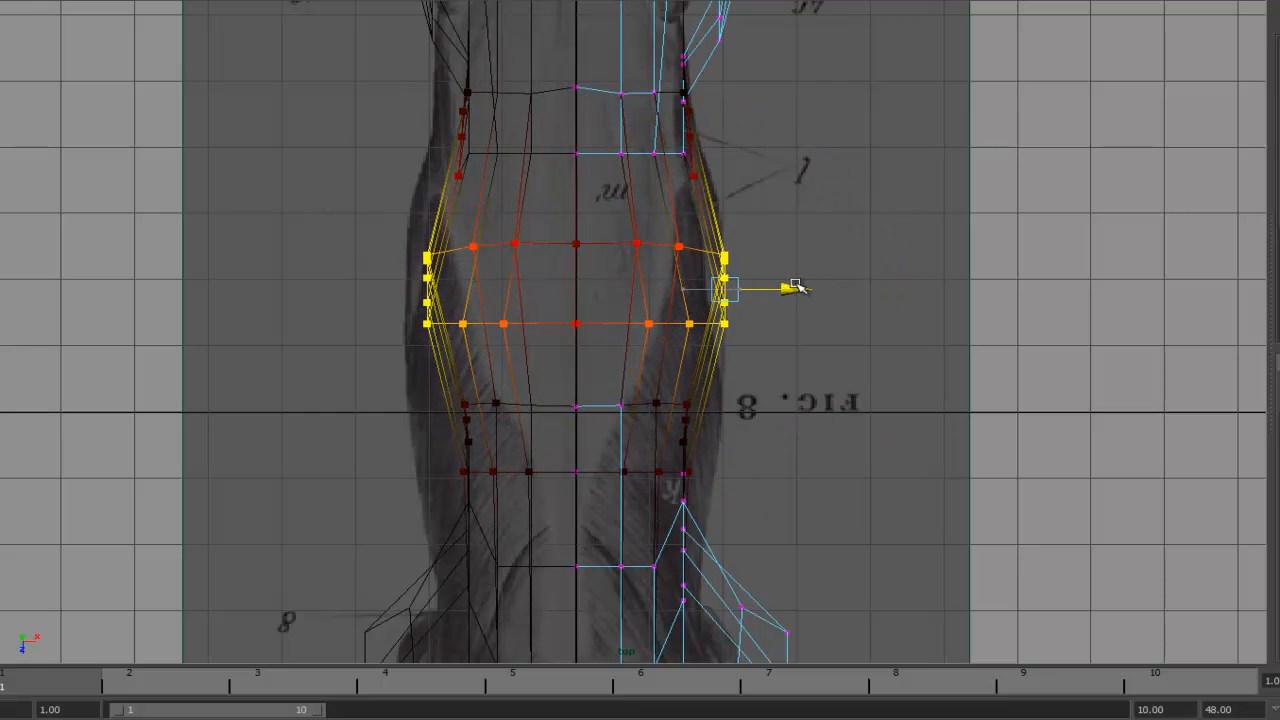
- Soft-select further torso rows and widen them to follow the reference body outline
middle_click_drag(830, 349, 846, 183, "alt")
left_click_drag(686, 224, 780, 436)
left_click_drag(775, 328, 829, 327)
middle_click_drag(809, 72, 803, 403, "alt")
left_click_drag(684, 195, 768, 353)
left_click_drag(781, 272, 791, 272)
- Soft-select the shoulder vertex rows and reshape the chest and shoulders to the reference width
middle_click_drag(825, 90, 829, 370, "alt")
left_click_drag(722, 447, 775, 120)
left_click_drag(754, 300, 730, 300)
left_click_drag(802, 292, 720, 236)
left_click_drag(771, 277, 823, 277)
left_click_drag(843, 360, 724, 206)
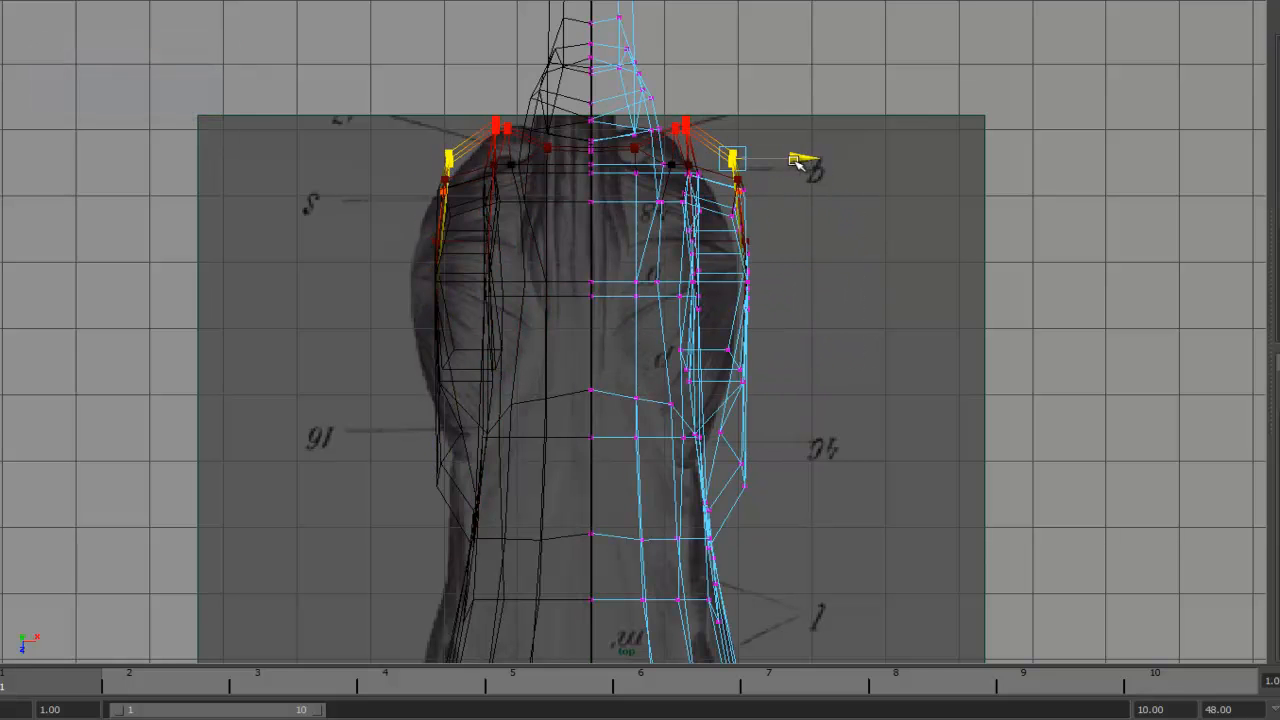
middle_click_drag(640, 420, 591, 279, "alt")
- Soft-select the waist vertices behind the forelegs and move them outward to the reference flanks
left_click_drag(722, 366, 682, 310)
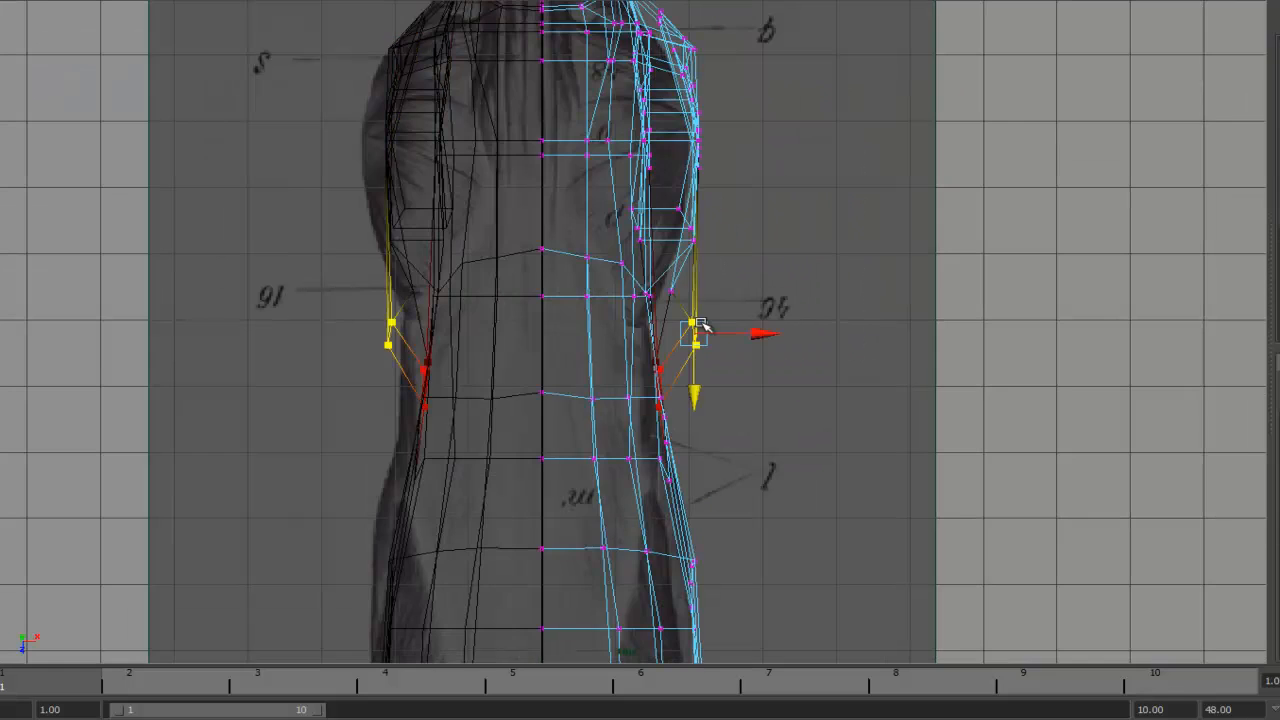
right_click_drag(711, 384, 640, 441, "alt")
middle_click_drag(640, 441, 642, 90, "alt")
right_click_drag(775, 300, 877, 300, "alt")
middle_click_drag(877, 300, 874, 197, "alt")
- Soft-select the hip region rows and narrow them to match the reference outline
left_click_drag(800, 366, 683, 196)
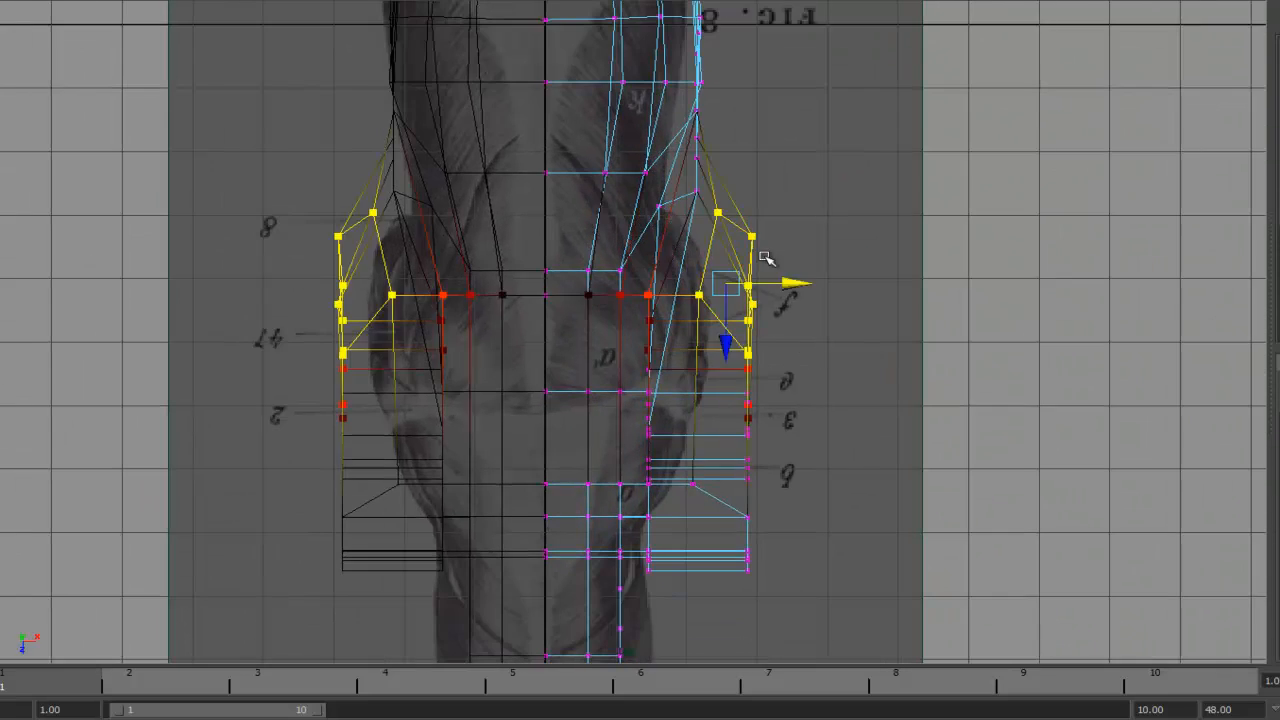
left_click_drag(794, 283, 760, 283)
middle_click_drag(751, 343, 740, 189, "alt")
left_click_drag(768, 340, 712, 226)
left_click_drag(734, 281, 695, 264)
left_click_drag(775, 432, 712, 345)
- Adjust the hind leg vertices with soft selection to fit the reference haunches
left_click_drag(734, 389, 671, 335)
middle_click_drag(671, 335, 700, 227, "alt")
left_click_drag(680, 474, 634, 236)
left_click_drag(668, 273, 686, 283)
middle_click_drag(686, 285, 688, 352, "alt")
left_click_drag(782, 361, 722, 286)
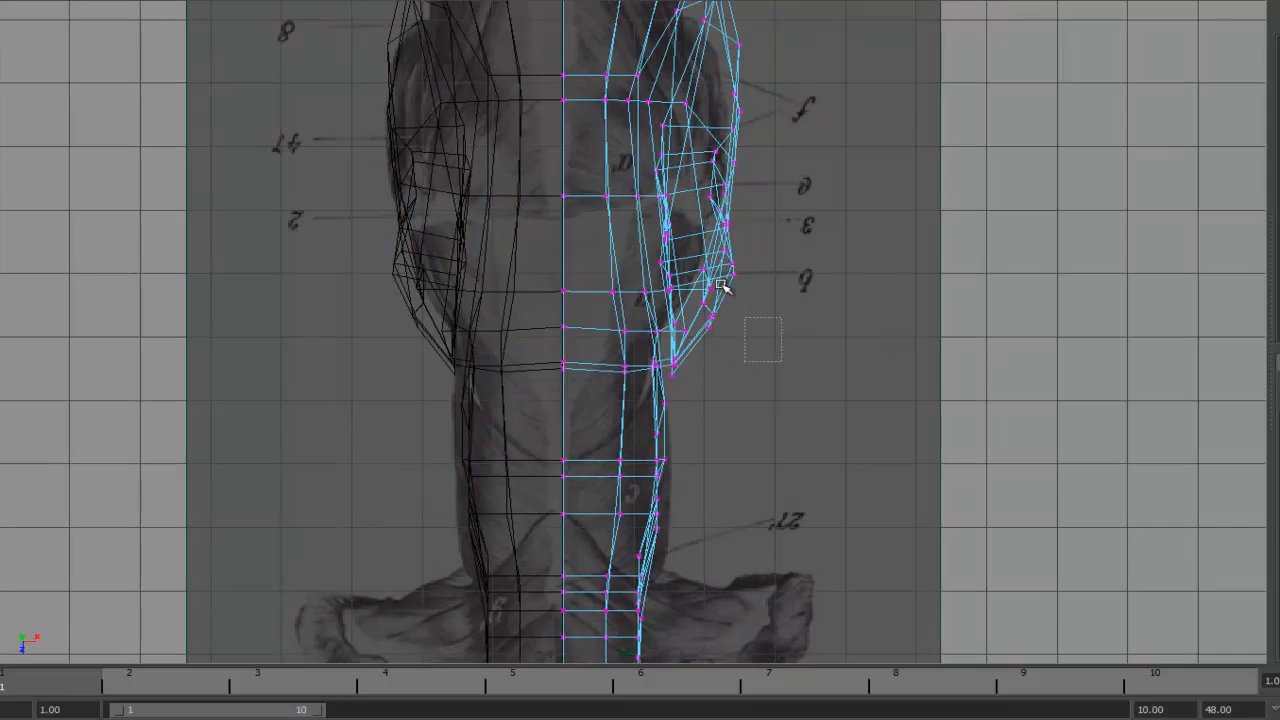
- Soft-select the rear-end vertices and reshape the tail end of the body in the top view
middle_click_drag(707, 387, 721, 79, "alt")
left_click_drag(700, 411, 638, 238)
middle_click_drag(697, 338, 705, 206, "alt")
left_click_drag(704, 458, 610, 402)
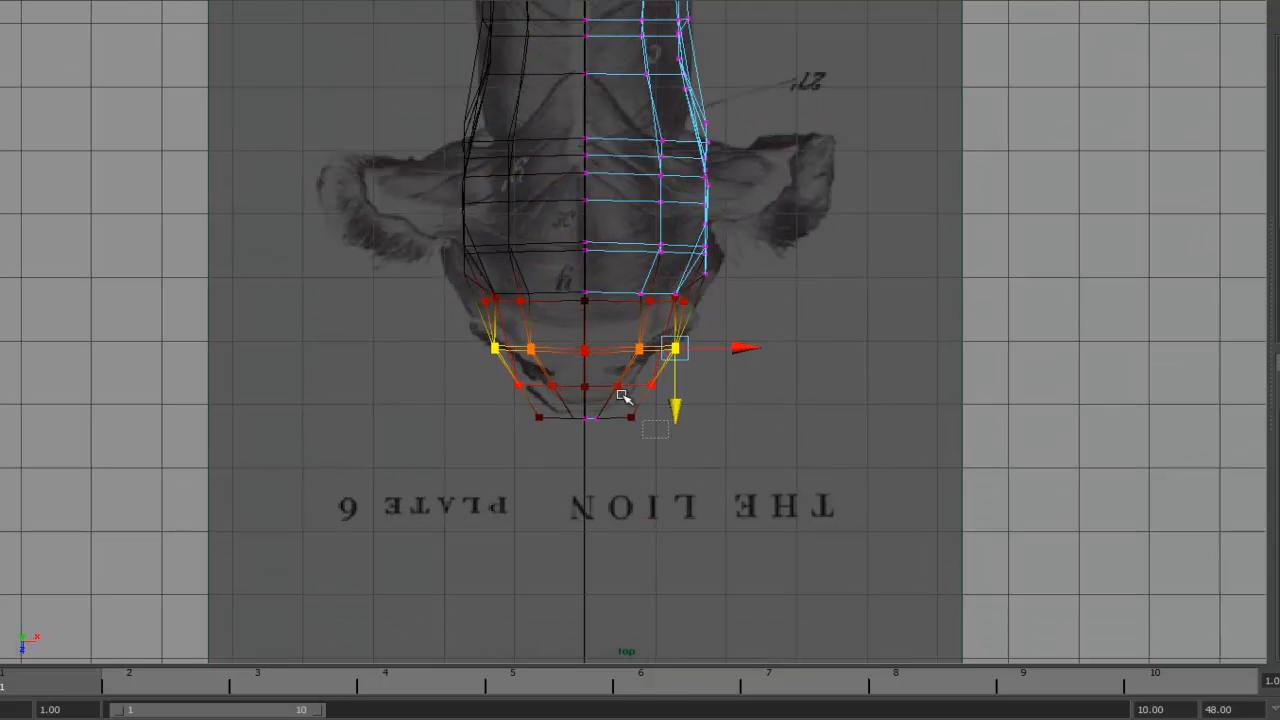
middle_click_drag(662, 385, 664, 467, "alt")
left_click_drag(726, 444, 662, 344)
left_click_drag(694, 394, 704, 394)
middle_click_drag(704, 392, 722, 450, "alt")
- Widen the hip vertex rows with soft selection to match the reference hindquarters
left_click_drag(794, 389, 706, 272)
left_click_drag(734, 337, 731, 337)
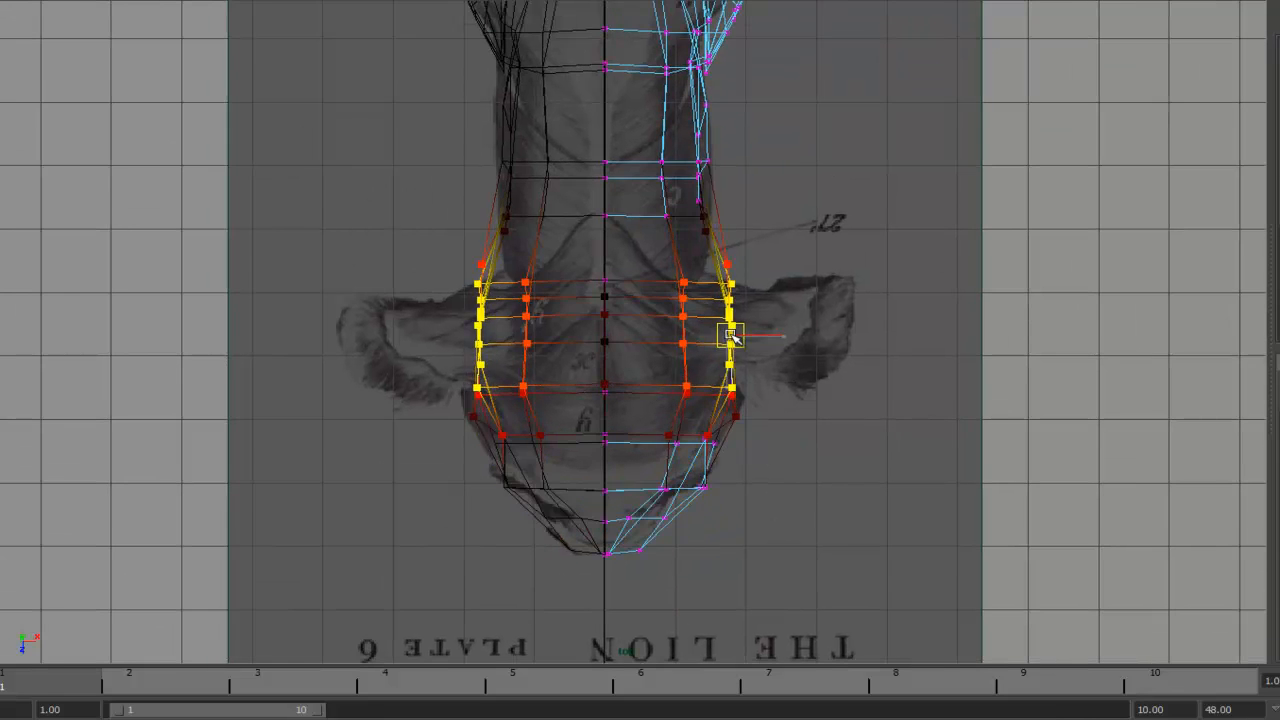
middle_click_drag(731, 337, 734, 438, "alt")
left_click_drag(744, 358, 690, 316)
middle_click_drag(716, 382, 722, 530, "alt")
left_click_drag(763, 440, 682, 348)
left_click_drag(777, 388, 853, 335)
- Switch to the side view and move a belly vertex toward the reference underline
key("space")
scroll(884, 327, "down", 1)
middle_click_drag(852, 223, 998, 244, "alt")
scroll(959, 252, "down", 1)
middle_click_drag(723, 268, 723, 296, "alt")
middle_click_drag(961, 231, 643, 177, "alt")
middle_click_drag(785, 303, 779, 207, "alt")
middle_click_drag(700, 297, 728, 345, "alt")
right_click_drag(728, 345, 1054, 343, "alt")
middle_click_drag(828, 121, 773, 301, "alt")
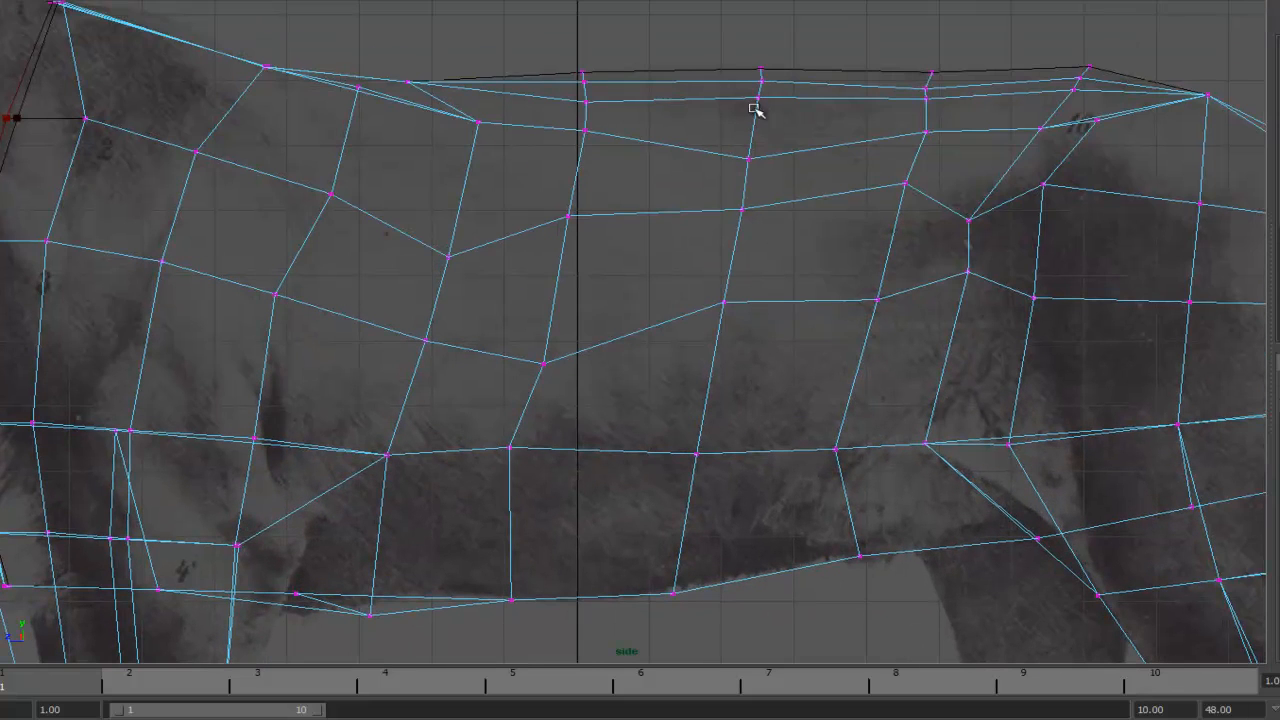
middle_click_drag(676, 473, 689, 315, "alt")
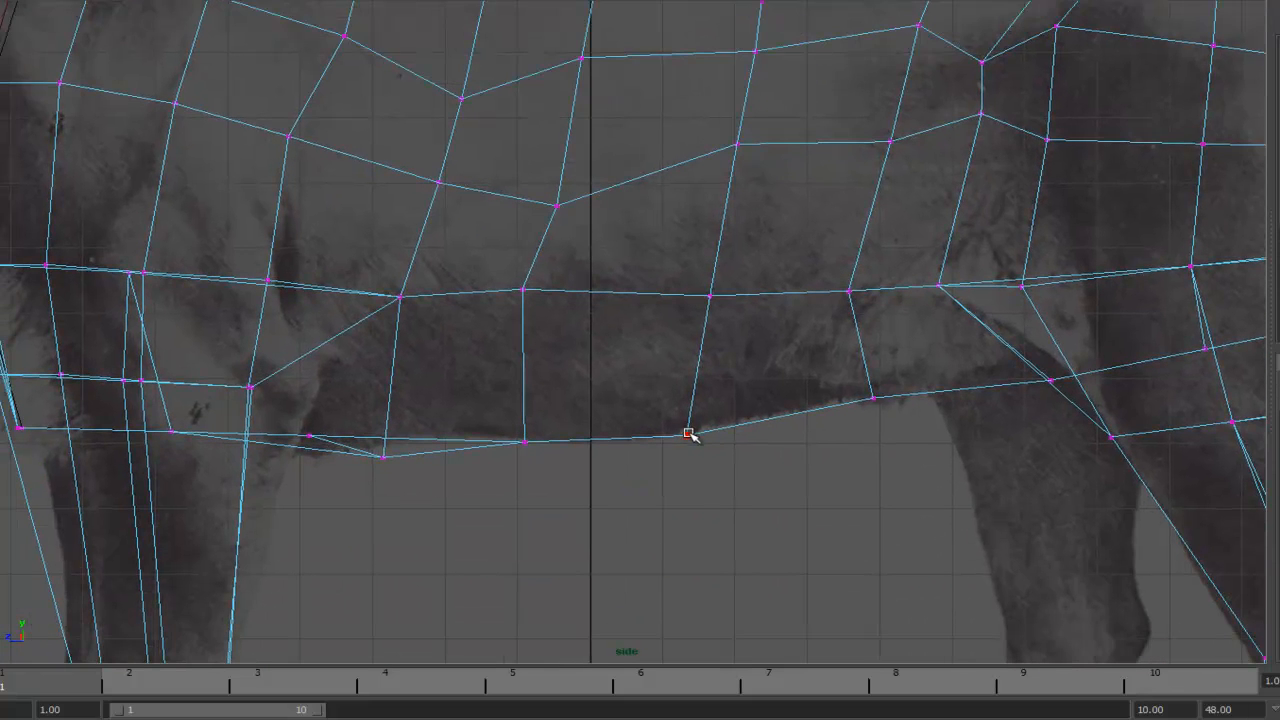
- Reposition the belly vertices individually in the side view to follow the reference underside
key("b")
left_click_drag(688, 435, 714, 543)
mouse_move(688, 435)
left_mouse_down()
mouse_move(691, 346)
mouse_move(688, 435)
left_mouse_up()
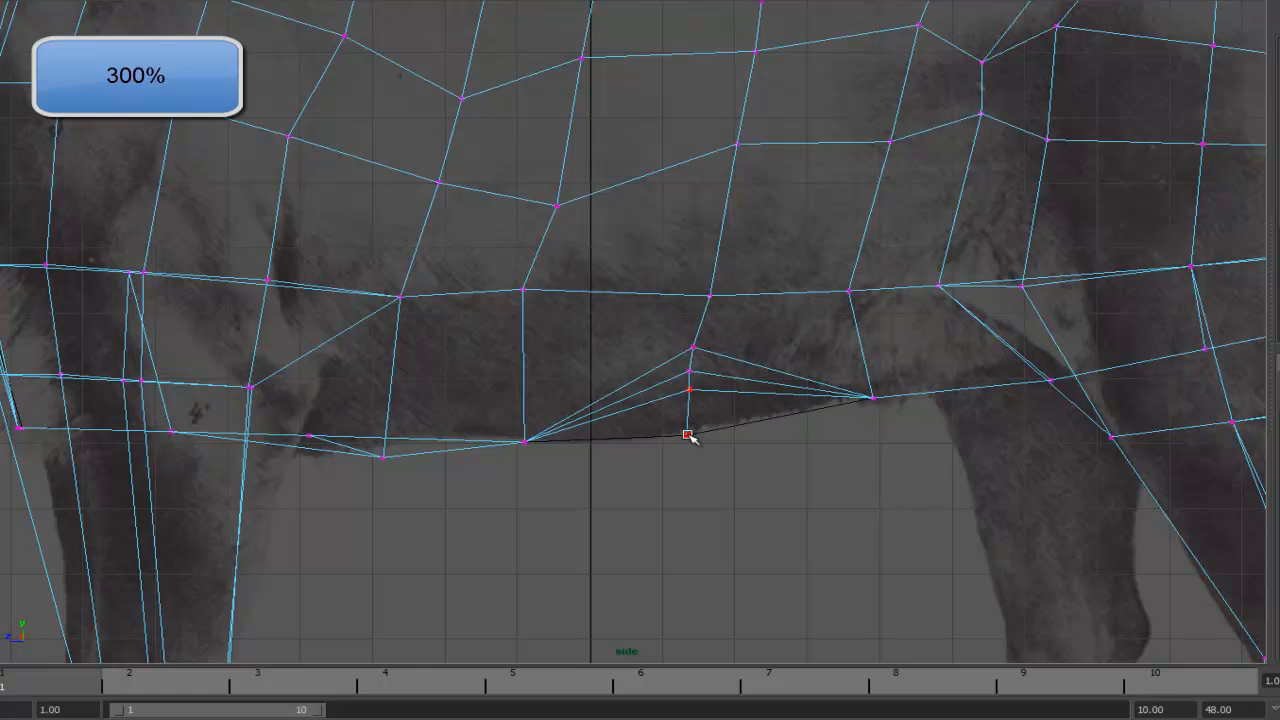
left_click_drag(697, 387, 687, 437)
left_click_drag(710, 296, 708, 265)
left_click_drag(849, 291, 869, 234)
middle_click_drag(740, 285, 811, 357, "alt")
- Move the chest and lower body vertices in the side view to match the reference silhouette
scroll(811, 357, "down", 1)
left_click_drag(527, 266, 505, 235)
left_click_drag(492, 367, 506, 320)
left_click_drag(630, 287, 638, 229)
left_click_drag(601, 360, 613, 281)
left_click_drag(479, 507, 479, 391)
left_click_drag(415, 488, 453, 433)
left_click_drag(417, 487, 446, 454)
left_click_drag(603, 491, 596, 396)
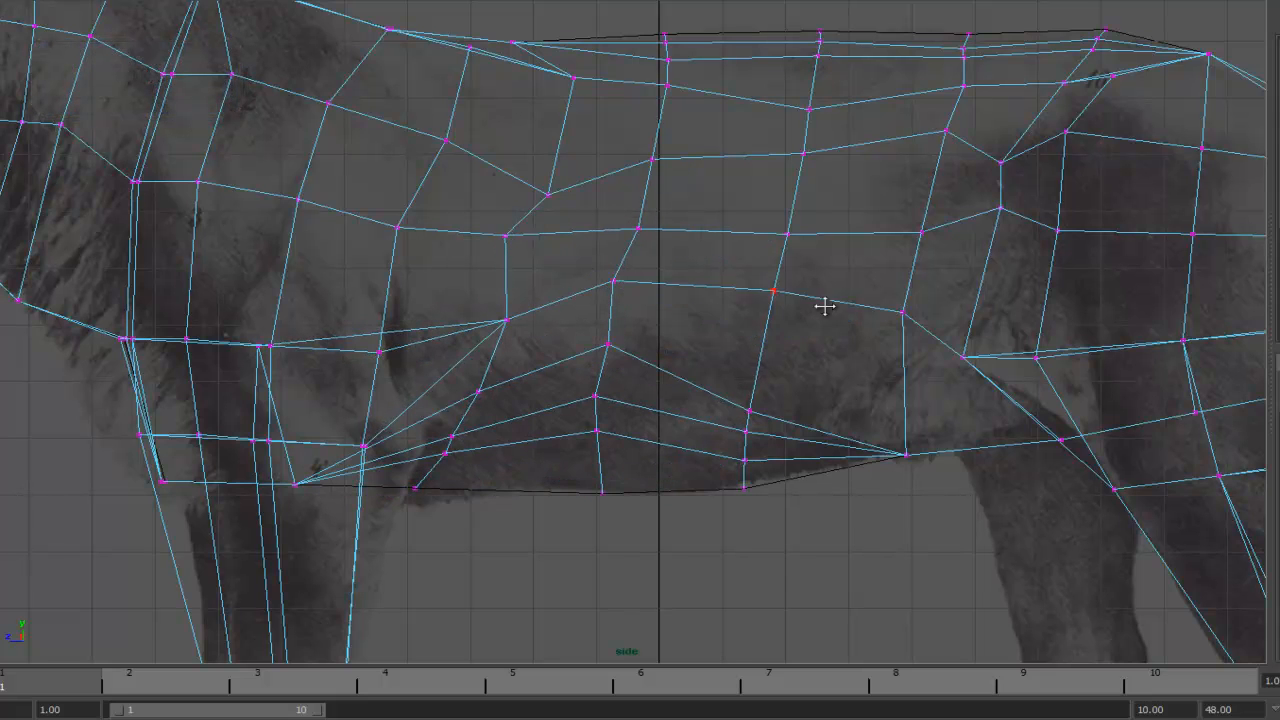
- Adjust the flank and hip vertices in the side view to fit the reference hindquarters
middle_click_drag(825, 306, 728, 242, "alt")
left_click_drag(652, 346, 670, 290)
left_click_drag(801, 342, 804, 366)
left_click_drag(808, 398, 802, 391)
left_click_drag(805, 300, 796, 283)
middle_click_drag(945, 274, 740, 275, "alt")
right_click_drag(740, 275, 831, 275, "alt")
left_click_drag(681, 269, 708, 248)
left_click_drag(800, 270, 834, 183)
right_click_drag(834, 183, 757, 150, "alt")
middle_click_drag(757, 150, 680, 236, "alt")
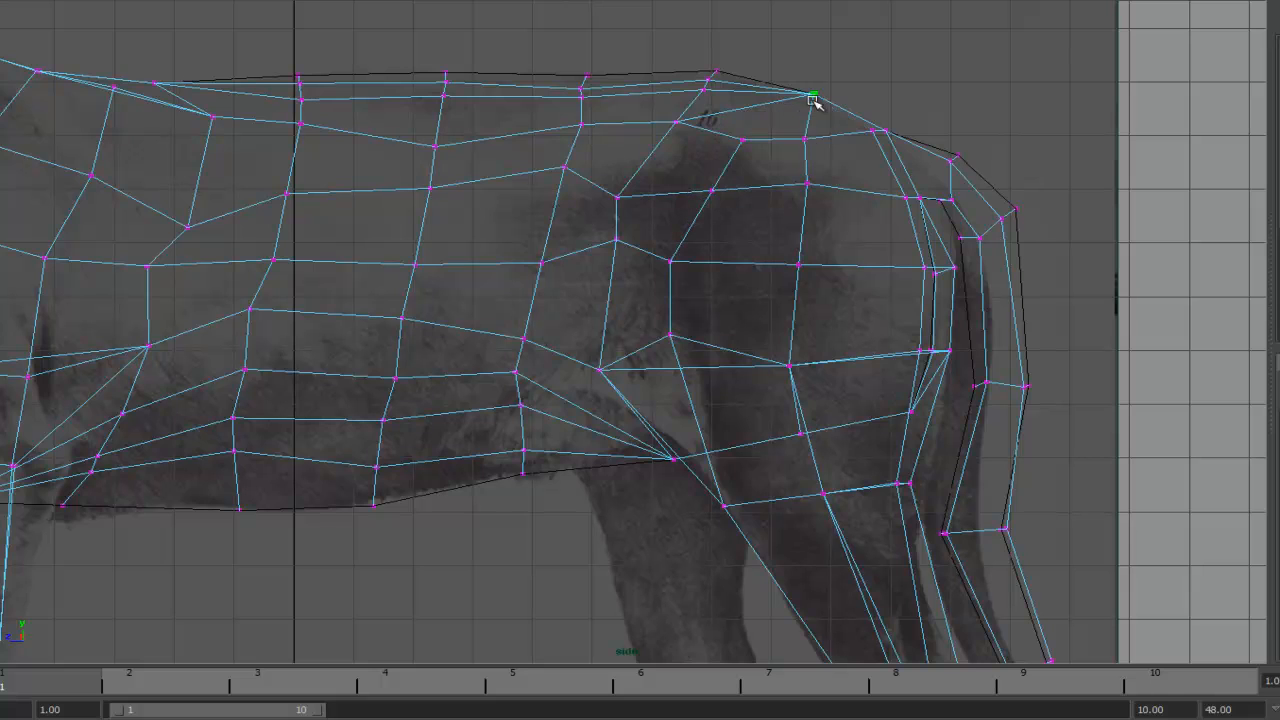
- Reshape the rump and hind-thigh vertices in the side view to match the reference hindquarters
left_click_drag(870, 131, 870, 156)
right_click_drag(875, 178, 940, 185, "alt")
middle_click_drag(940, 185, 852, 364, "alt")
left_click_drag(604, 397, 606, 390)
middle_click_drag(668, 317, 679, 208, "alt")
left_click_drag(612, 404, 612, 433)
middle_click_drag(665, 388, 553, 197, "alt")
left_click_drag(706, 368, 691, 336)
left_click_drag(506, 409, 504, 366)
left_click_drag(506, 409, 438, 303)
left_click_drag(504, 366, 460, 334)
left_click_drag(505, 377, 462, 354)
left_click_drag(506, 409, 474, 401)
left_click_drag(462, 354, 449, 352)
left_click_drag(460, 334, 410, 326)
left_click_drag(438, 303, 370, 232)
left_click_drag(380, 302, 386, 277)
left_click_drag(410, 326, 418, 305)
left_click_drag(474, 401, 470, 389)
left_click_drag(691, 336, 688, 309)
left_click_drag(708, 370, 690, 330)
left_click_drag(708, 370, 691, 345)
left_click_drag(708, 370, 672, 361)
mouse_move(687, 262)
left_mouse_down()
mouse_move(691, 190)
mouse_move(688, 242)
left_mouse_up()
left_click_drag(688, 309, 684, 273)
left_click_drag(690, 330, 661, 328)
left_click_drag(672, 361, 631, 355)
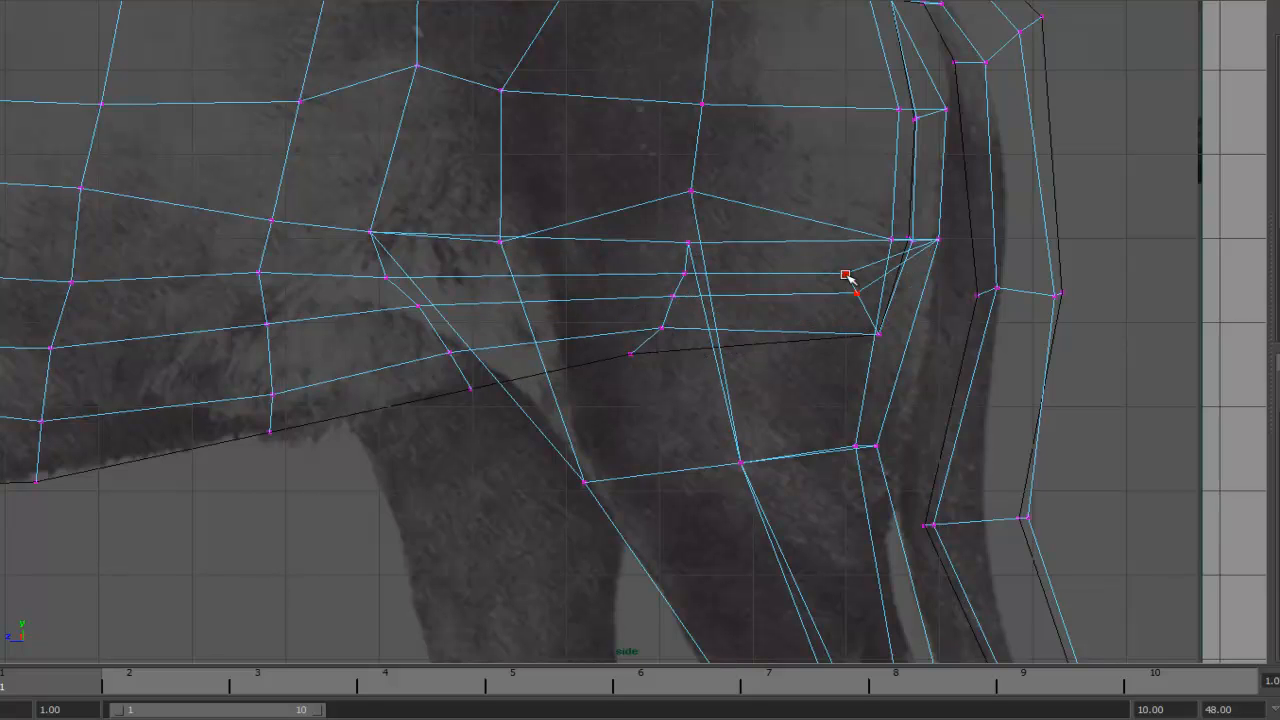
- Refine the vertices where the belly meets the hind thigh to follow the reference outline
middle_click_drag(967, 212, 771, 290, "alt")
scroll(771, 290, "up", 2)
left_click_drag(711, 312, 637, 287)
mouse_move(735, 316)
left_mouse_down()
mouse_move(692, 281)
mouse_move(627, 333)
mouse_move(670, 381)
mouse_move(734, 298)
left_mouse_up()
left_click_drag(717, 302, 777, 288)
middle_click_drag(797, 249, 766, 340, "alt")
left_click_drag(711, 251, 754, 237)
middle_click_drag(754, 237, 737, 277, "alt")
left_click_drag(711, 217, 680, 215)
left_click_drag(656, 209, 667, 213)
left_click_drag(641, 204, 648, 209)
middle_click_drag(651, 126, 684, 198, "alt")
right_click_drag(586, 184, 611, 200, "alt")
left_click_drag(611, 200, 598, 226)
left_click_drag(584, 286, 547, 305)
left_click_drag(591, 251, 566, 263)
left_click_drag(600, 224, 590, 237)
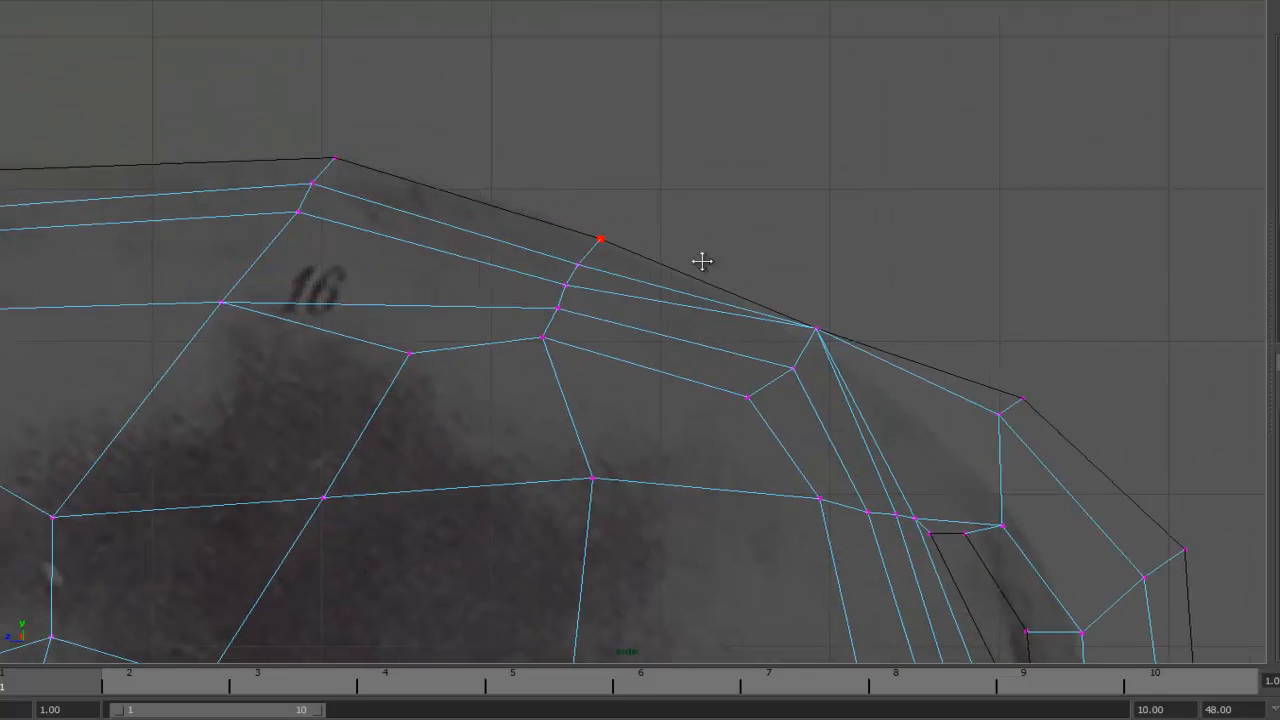
- Align the rump's upper vertices with the reference back line above the hindquarters
middle_click_drag(700, 260, 542, 158, "alt")
left_click_drag(588, 297, 572, 305)
left_click_drag(631, 270, 594, 288)
mouse_move(657, 230)
left_mouse_down()
mouse_move(625, 268)
mouse_move(647, 242)
left_mouse_up()
middle_click_drag(782, 360, 651, 263, "alt")
left_click_drag(708, 217, 706, 295)
left_click_drag(732, 200, 720, 267)
left_click_drag(674, 333, 662, 360)
middle_click_drag(675, 353, 620, 268, "alt")
left_click_drag(679, 345, 660, 355)
left_click_drag(671, 422, 652, 365)
left_click_drag(641, 416, 633, 382)
left_click_drag(735, 348, 705, 356)
left_click_drag(798, 293, 765, 347)
left_click_drag(655, 241, 603, 241)
left_click_drag(665, 181, 677, 197)
left_click_drag(839, 265, 793, 337)
right_click_drag(793, 337, 703, 229, "alt")
middle_click_drag(644, 368, 509, 220, "alt")
right_click_drag(509, 220, 588, 250, "alt")
left_click_drag(588, 270, 554, 259)
left_click_drag(618, 262, 577, 260)
left_click_drag(706, 272, 624, 261)
left_click_drag(716, 269, 645, 261)
right_click_drag(645, 261, 560, 230, "alt")
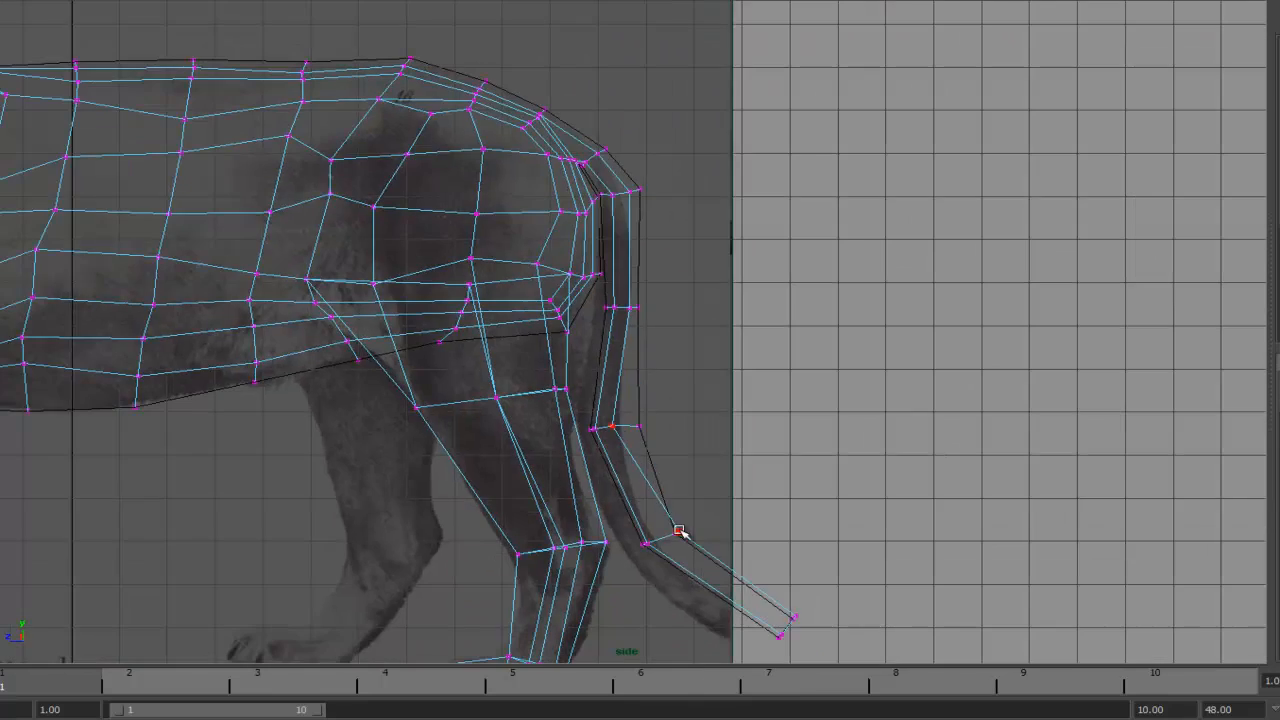
- Extend the tail vertices down along the curve of the reference tail
right_click_drag(679, 531, 838, 428, "alt")
right_click_drag(785, 394, 540, 310, "alt")
left_click_drag(671, 397, 680, 391)
right_click_drag(680, 391, 600, 350, "alt")
middle_click_drag(520, 237, 670, 357, "alt")
right_click_drag(670, 357, 862, 284, "alt")
left_click_drag(564, 220, 604, 213)
left_click_drag(564, 220, 572, 218)
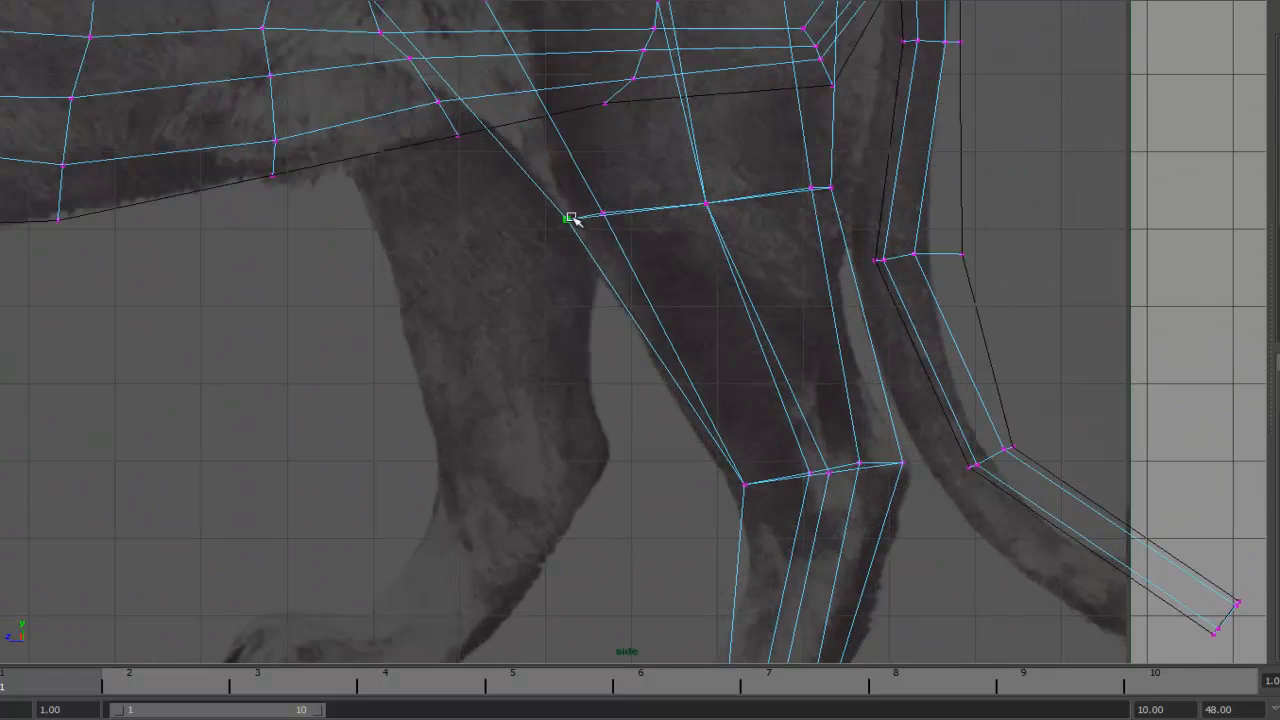
- Move the hind leg's hock-level vertices to match the reference lower leg
middle_click_drag(746, 488, 693, 320, "alt")
left_click_drag(693, 319, 714, 316)
middle_click_drag(640, 480, 610, 321, "alt")
right_click_drag(600, 321, 682, 346, "alt")
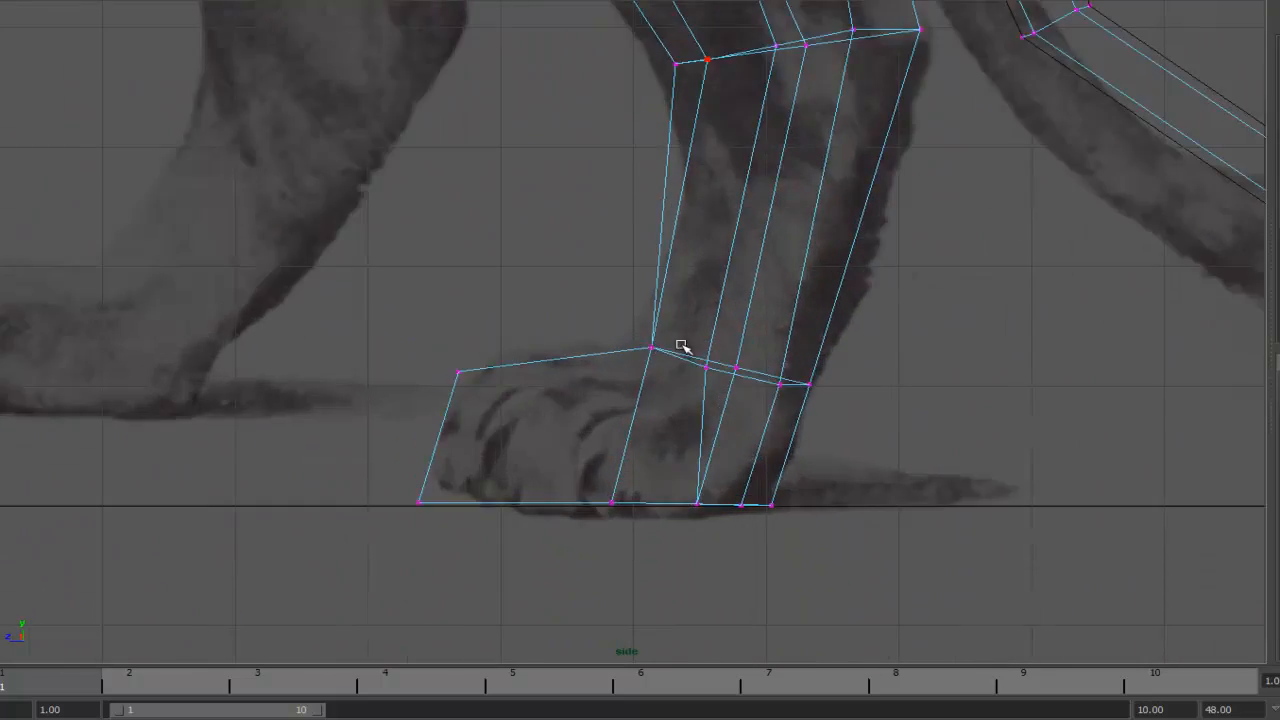
- Shape the hind paw vertices to fit the reference paw and align its sole with the ground line
left_click_drag(780, 385, 788, 377)
right_click_drag(435, 370, 461, 374, "alt")
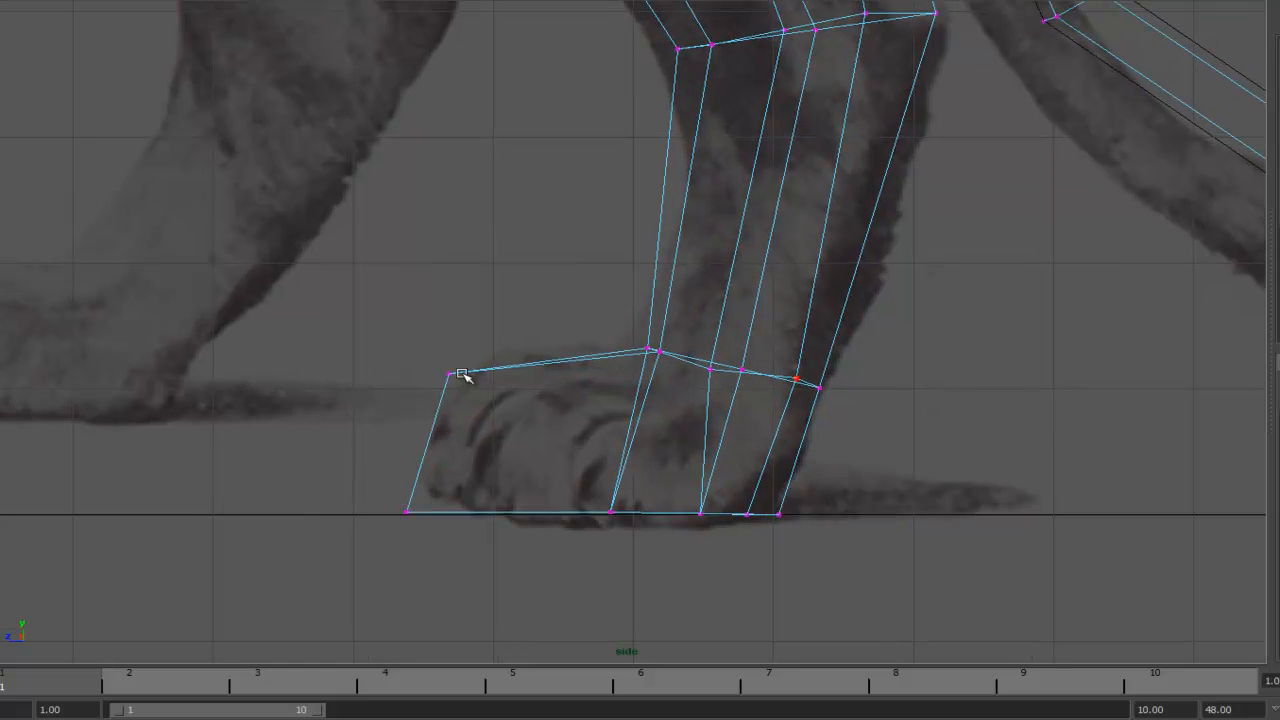
left_click_drag(408, 511, 428, 512)
right_click_drag(560, 400, 461, 341, "alt")
middle_click_drag(461, 341, 1120, 310, "alt")
right_click_drag(730, 240, 840, 260, "alt")
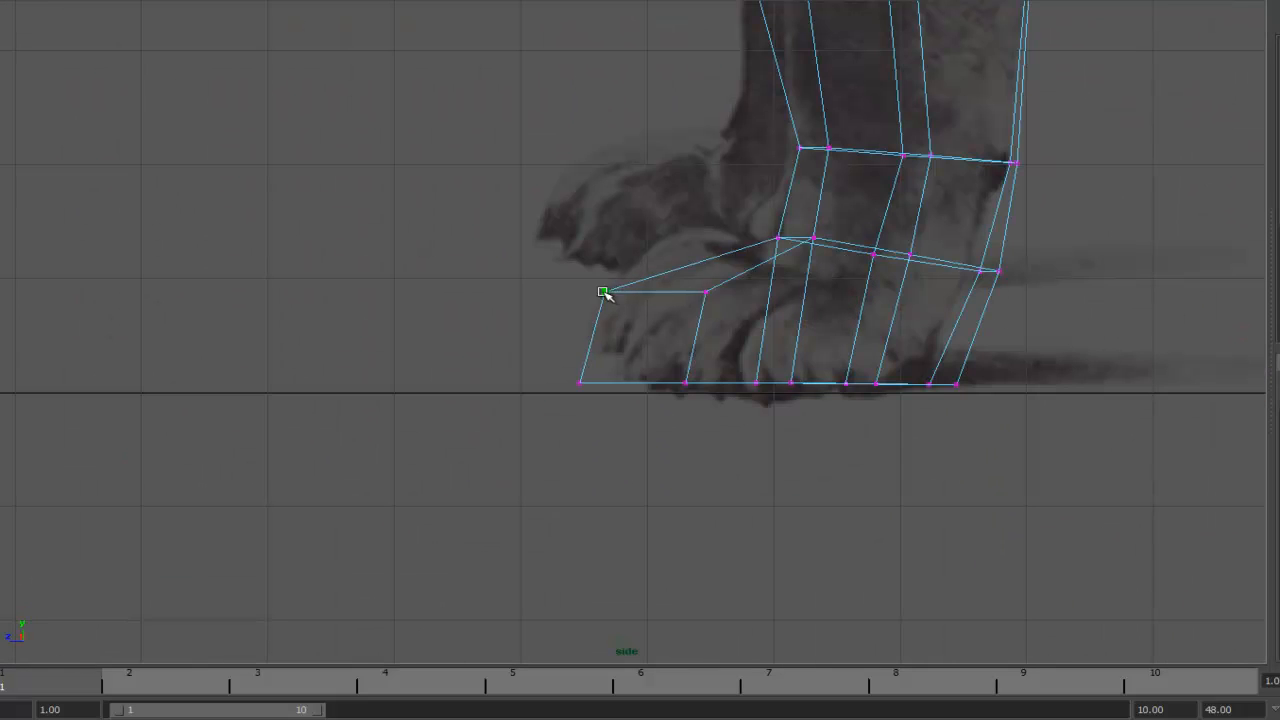
middle_click_drag(620, 368, 440, 441, "alt")
left_click_drag(633, 310, 622, 314)
right_click_drag(641, 320, 690, 330, "alt")
middle_click_drag(690, 330, 638, 275, "alt")
left_click_drag(300, 388, 762, 438)
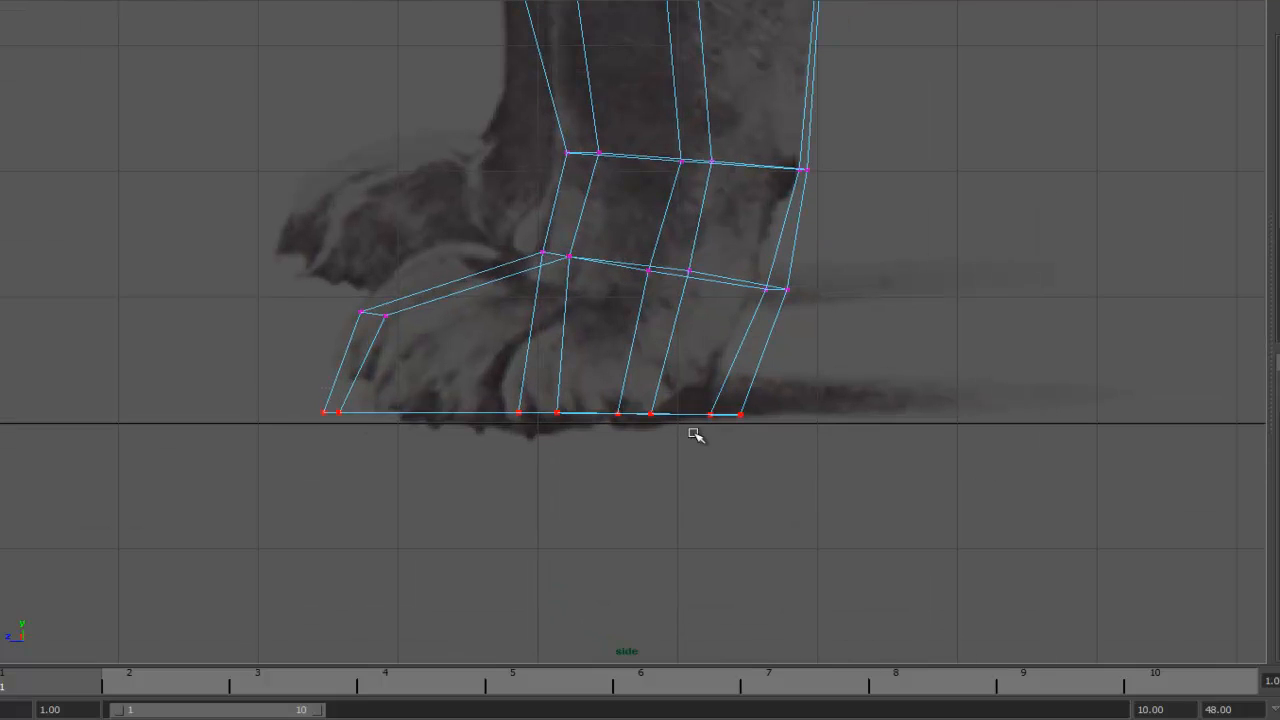
middle_click_drag(986, 316, 986, 326)
right_click_drag(986, 326, 880, 310, "alt")
middle_click_drag(1000, 320, 740, 290, "alt")
right_click_drag(740, 290, 848, 302, "alt")
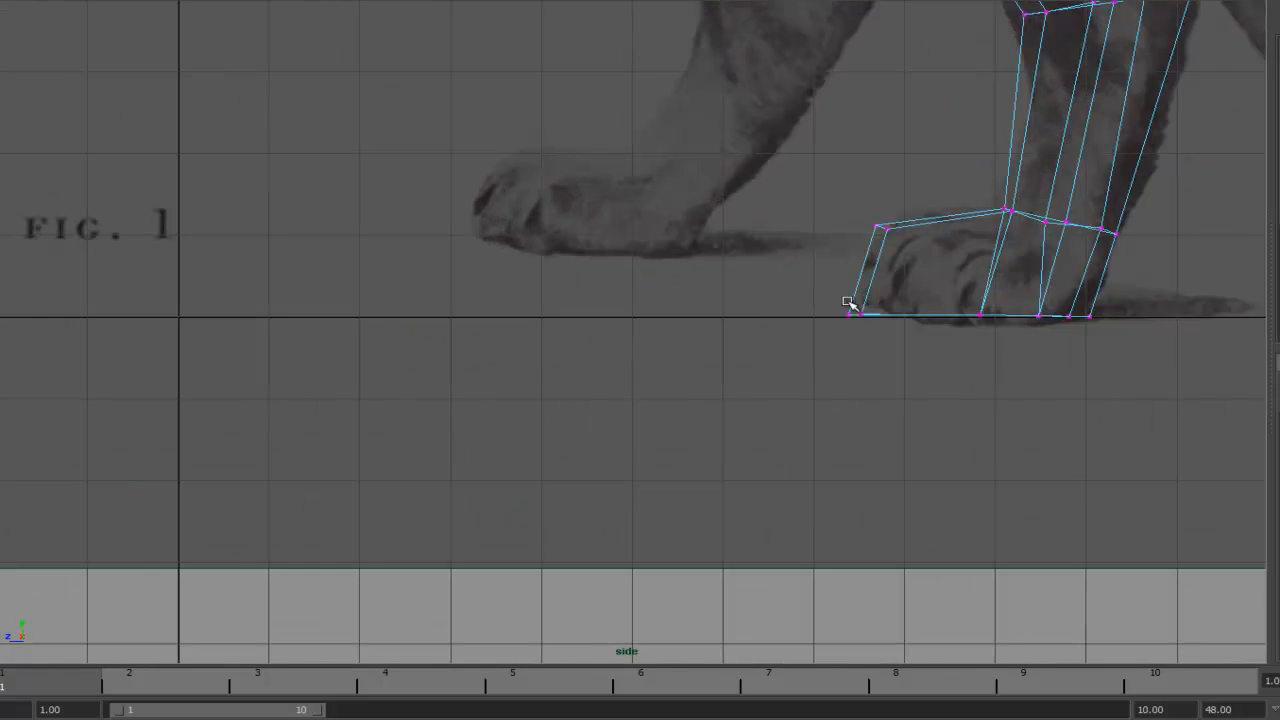
- Adjust the vertices where the front leg joins the chest and switch the viewport to shaded display
right_click_drag(640, 300, 520, 240, "alt")
mouse_move(384, 106)
middle_mouse_down("alt")
mouse_move(809, 280)
mouse_move(944, 466)
middle_mouse_up("alt")
right_click_drag(690, 290, 786, 320, "alt")
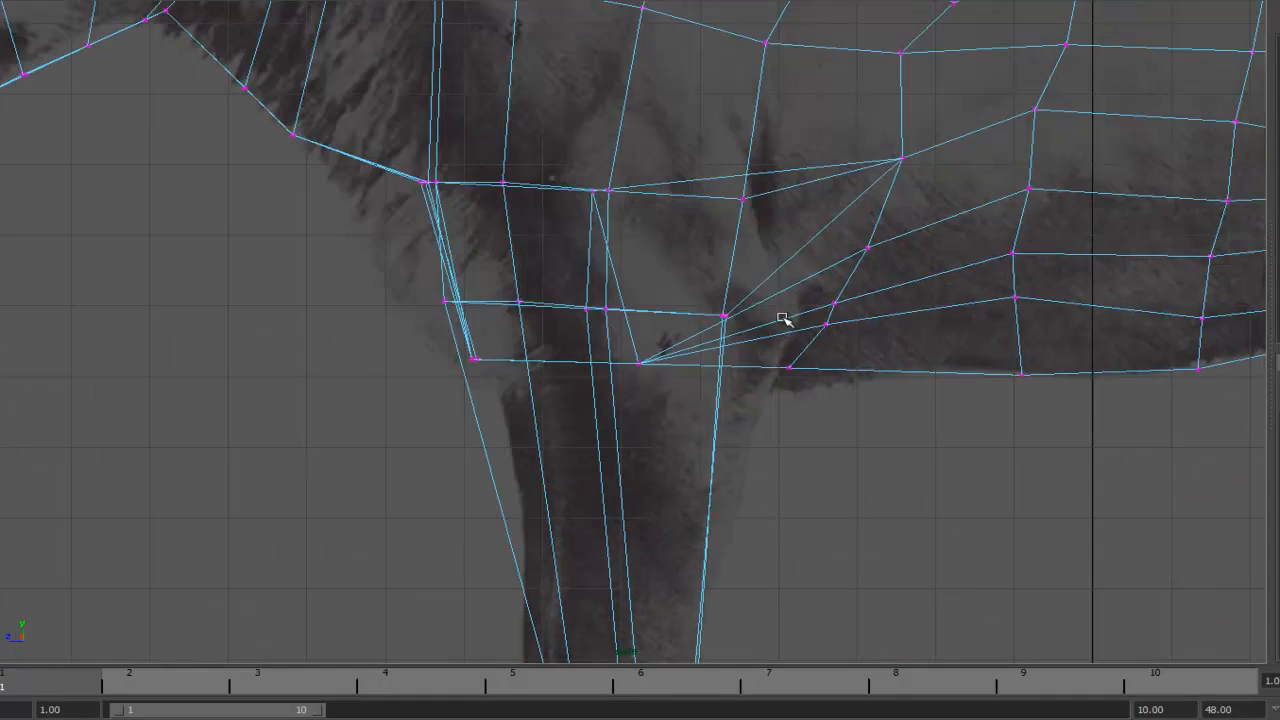
middle_click_drag(786, 320, 797, 234, "alt")
middle_click_drag(469, 114, 531, 238, "alt")
key("5")
right_click_drag(600, 199, 520, 150, "alt")
middle_click_drag(619, 85, 596, 184, "alt")
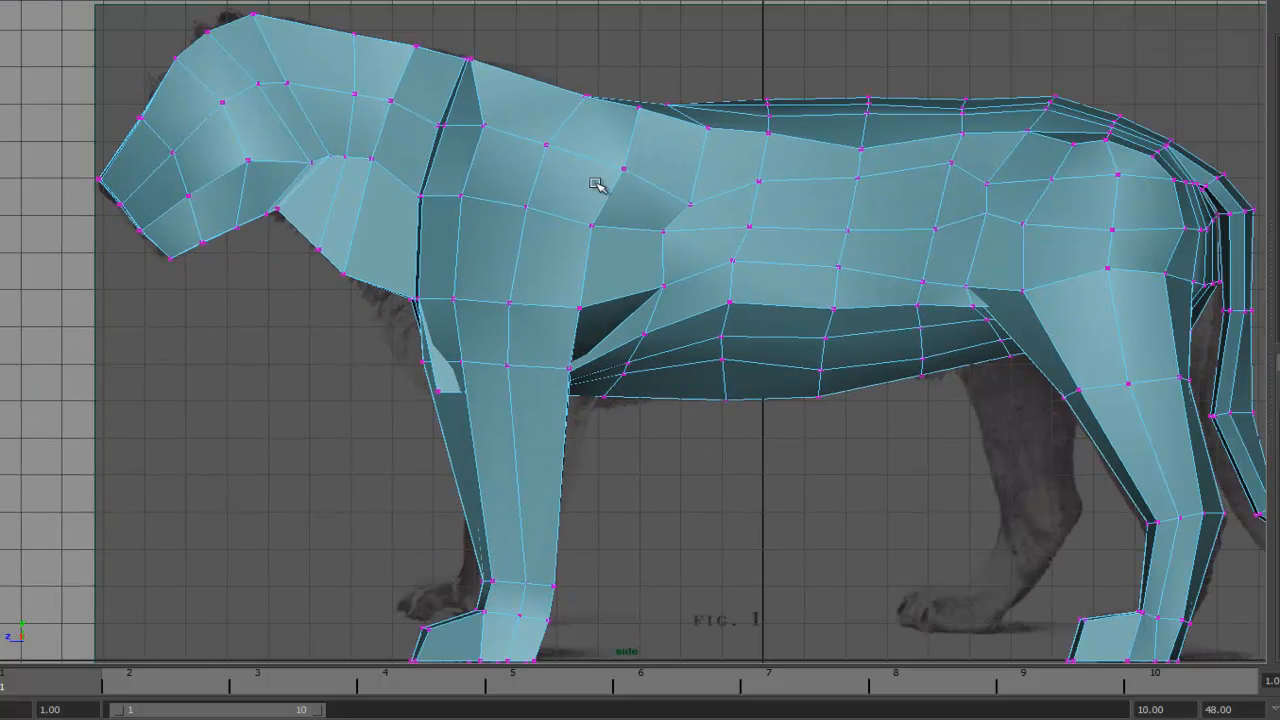
- Move the shoulder and upper torso vertices in the shaded side view to smooth the body surface
middle_click_drag(734, 203, 754, 214, "alt")
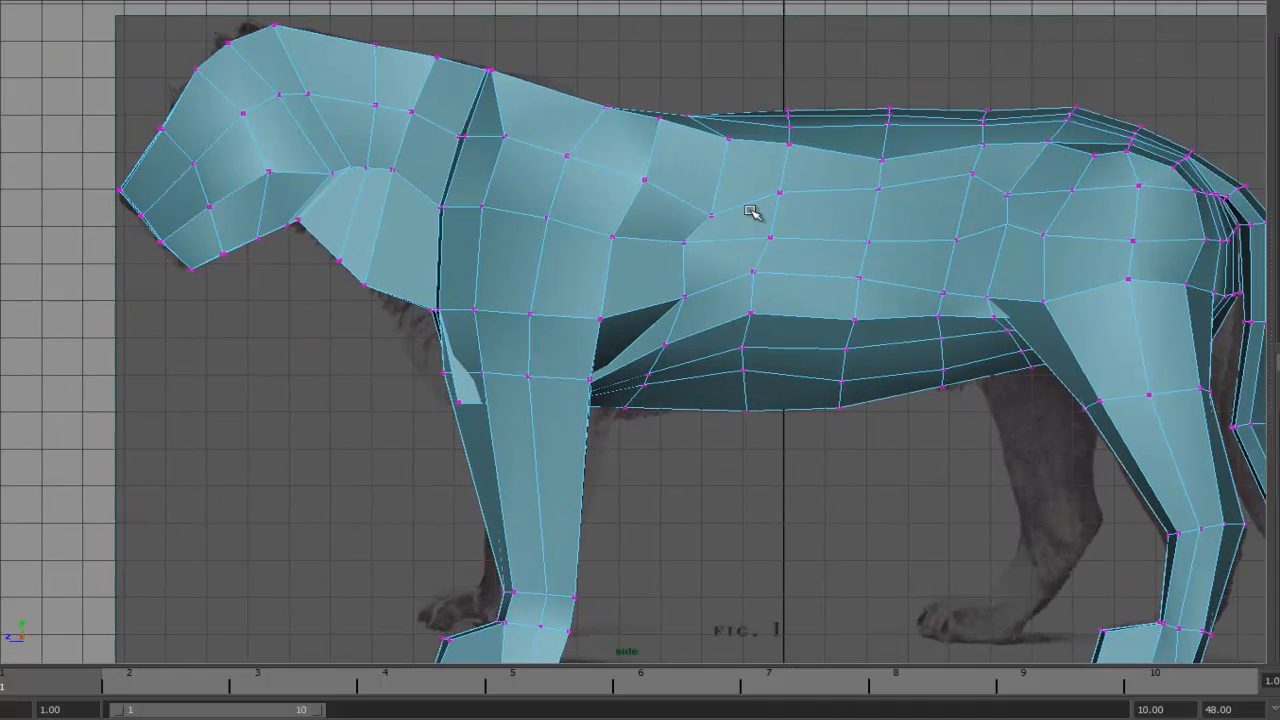
middle_click_drag(640, 348, 629, 280, "alt")
right_click_drag(629, 280, 720, 262, "alt")
right_click(734, 288)
middle_click_drag(694, 110, 694, 303, "alt")
left_click_drag(703, 347, 670, 378)
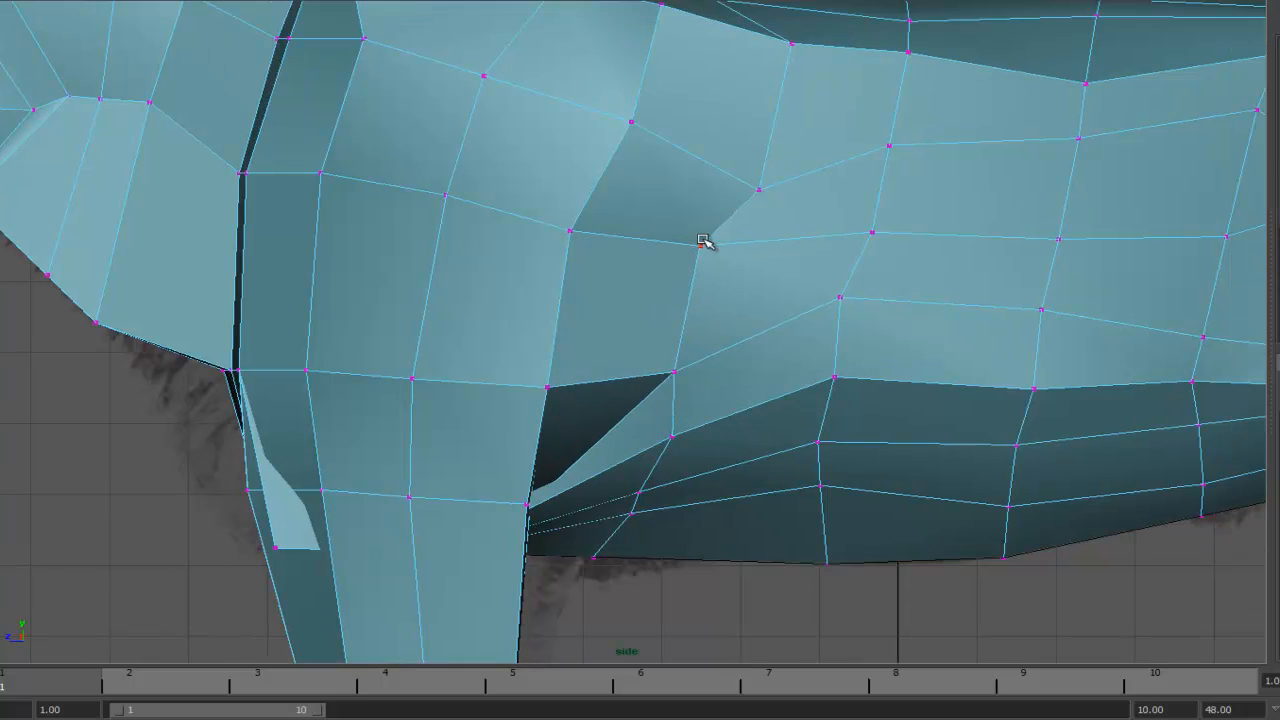
- Adjust the belly vertices behind the front leg to smooth the underside
left_click_drag(631, 126, 602, 116)
middle_click_drag(648, 467, 687, 257, "alt")
left_click_drag(670, 303, 651, 326)
left_click_drag(859, 277, 866, 325)
left_click_drag(857, 233, 876, 286)
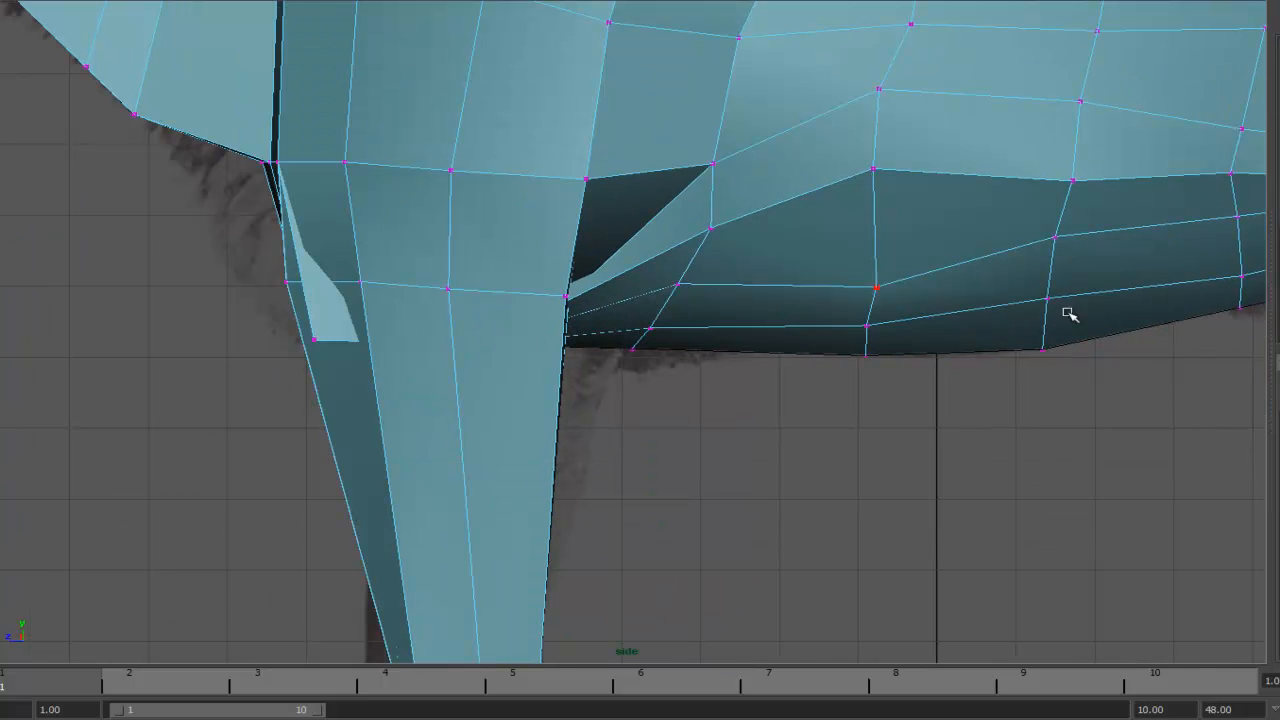
left_click_drag(1048, 298, 1045, 326)
middle_click_drag(1055, 238, 784, 283, "alt")
left_click_drag(783, 282, 775, 338)
left_click_drag(971, 320, 970, 343)
left_click_drag(966, 260, 971, 320)
left_click_drag(774, 371, 773, 378)
left_click_drag(595, 370, 592, 385)
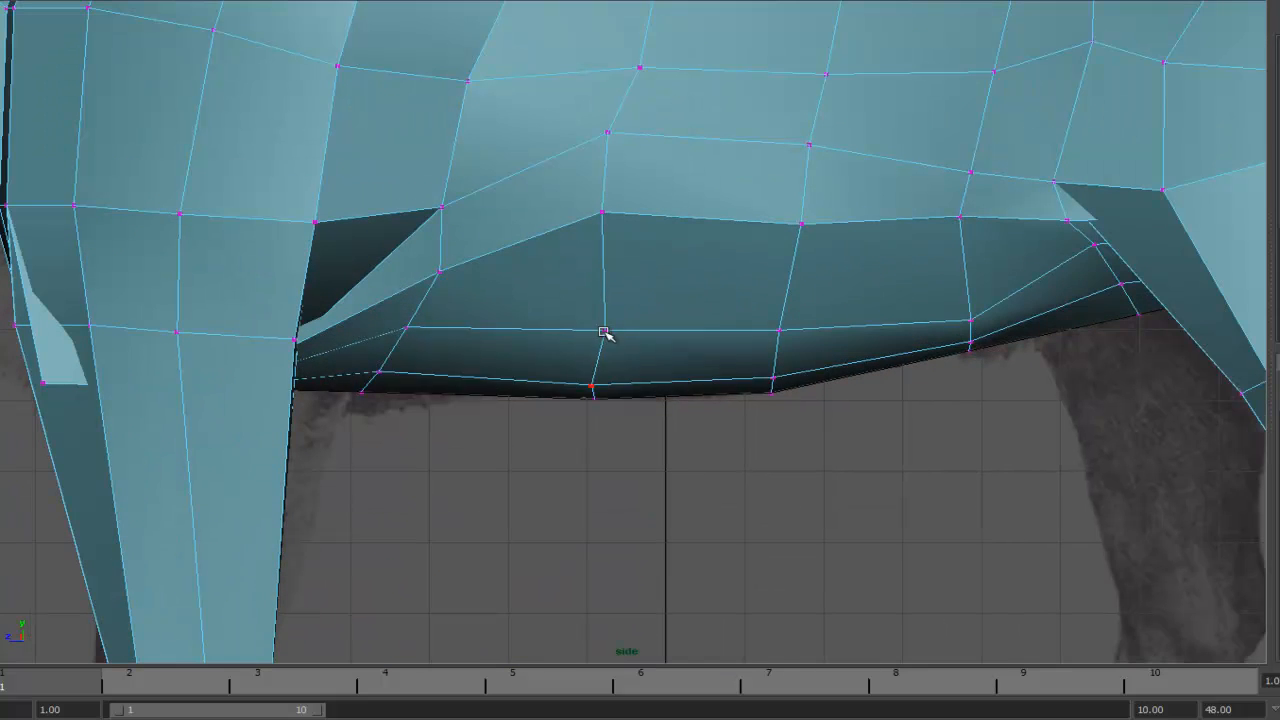
- Refine the lower belly and flank vertices to even out the underside toward the hind leg
left_click_drag(605, 330, 592, 368)
left_click_drag(775, 338, 773, 358)
left_click_drag(801, 223, 780, 332)
left_click_drag(602, 212, 601, 306)
left_click_drag(780, 332, 786, 271)
left_click_drag(960, 216, 966, 231)
left_click_drag(1067, 220, 1050, 203)
left_click_drag(966, 231, 957, 212)
middle_click_drag(957, 212, 1187, 168, "alt")
left_click_drag(670, 228, 643, 280)
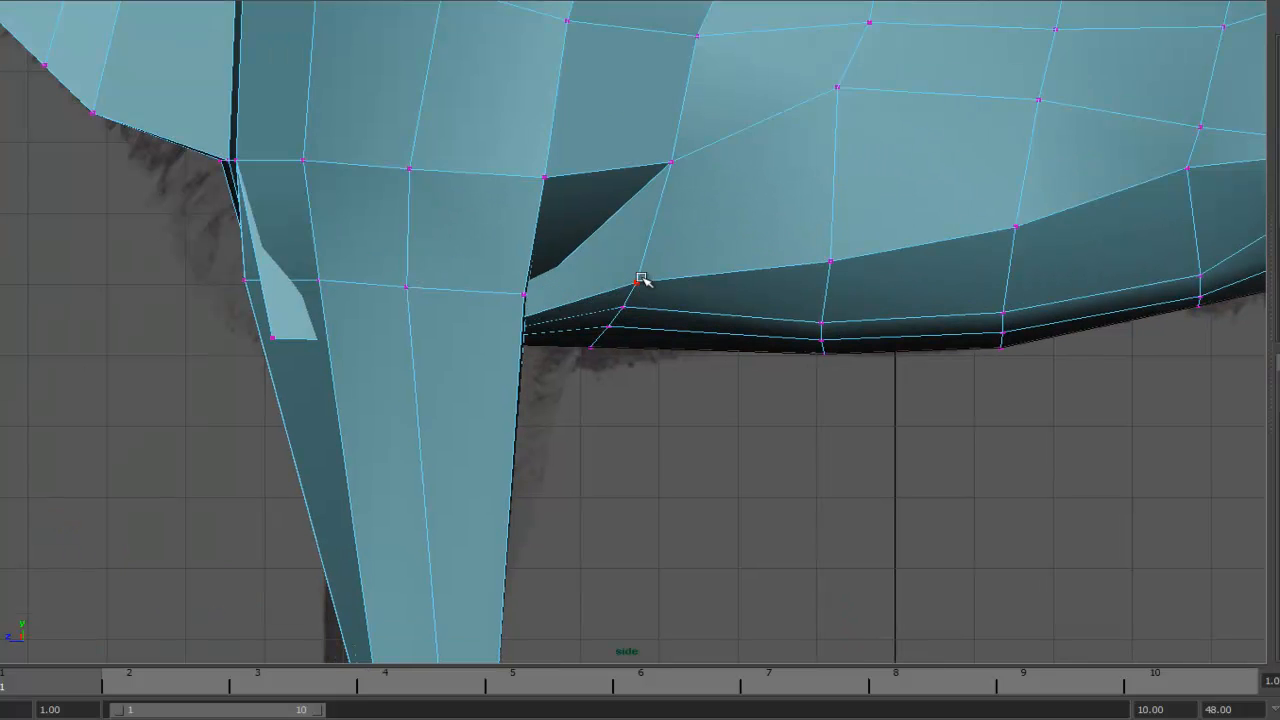
middle_click_drag(1181, 174, 866, 234, "alt")
left_click_drag(866, 234, 877, 268)
left_click_drag(522, 146, 516, 240)
- Switch to the perspective view and adjust the shoulder blade vertices along the back
key("space")
key("space")
left_click_drag(977, 251, 763, 286, "alt")
scroll(763, 280, "up", 5)
middle_click_drag(763, 240, 742, 292, "alt")
left_click_drag(742, 292, 769, 308, "alt")
left_click_drag(767, 359, 600, 333)
left_click_drag(663, 320, 651, 313)
left_click_drag(635, 432, 572, 160, "alt")
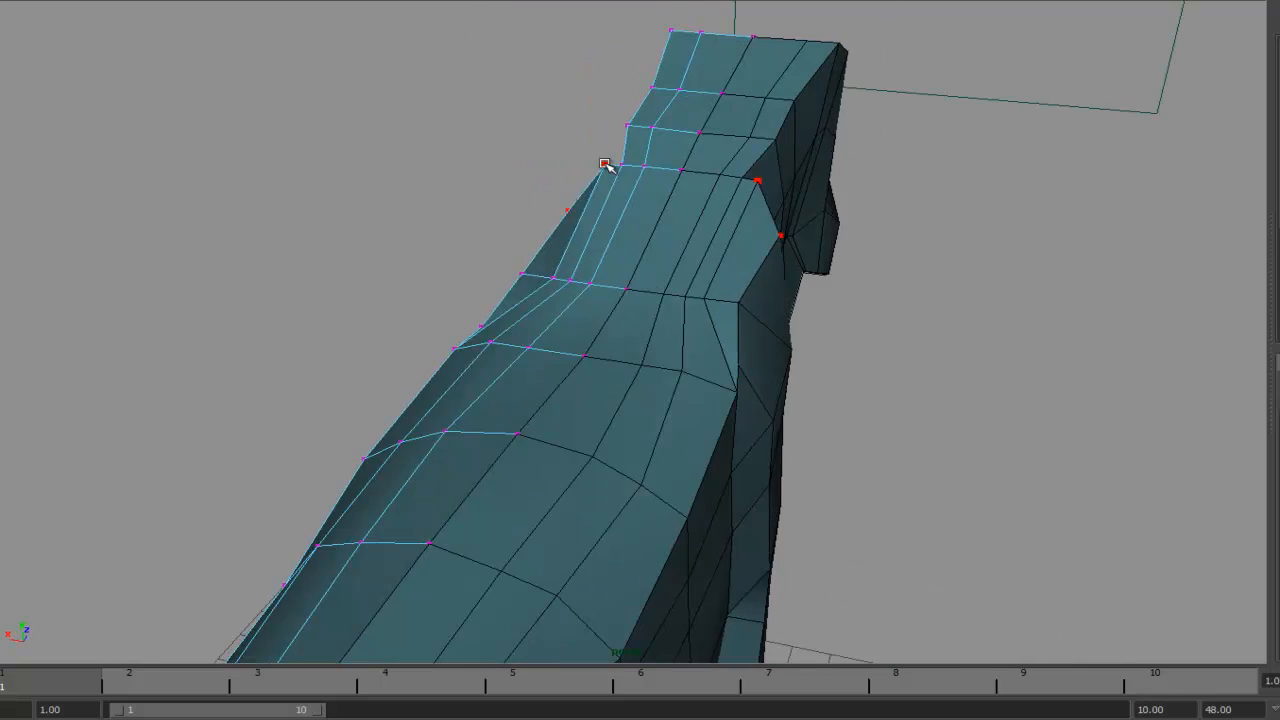
left_click_drag(562, 208, 618, 395, "alt")
left_click_drag(562, 357, 569, 375)
left_click_drag(569, 375, 722, 266, "alt")
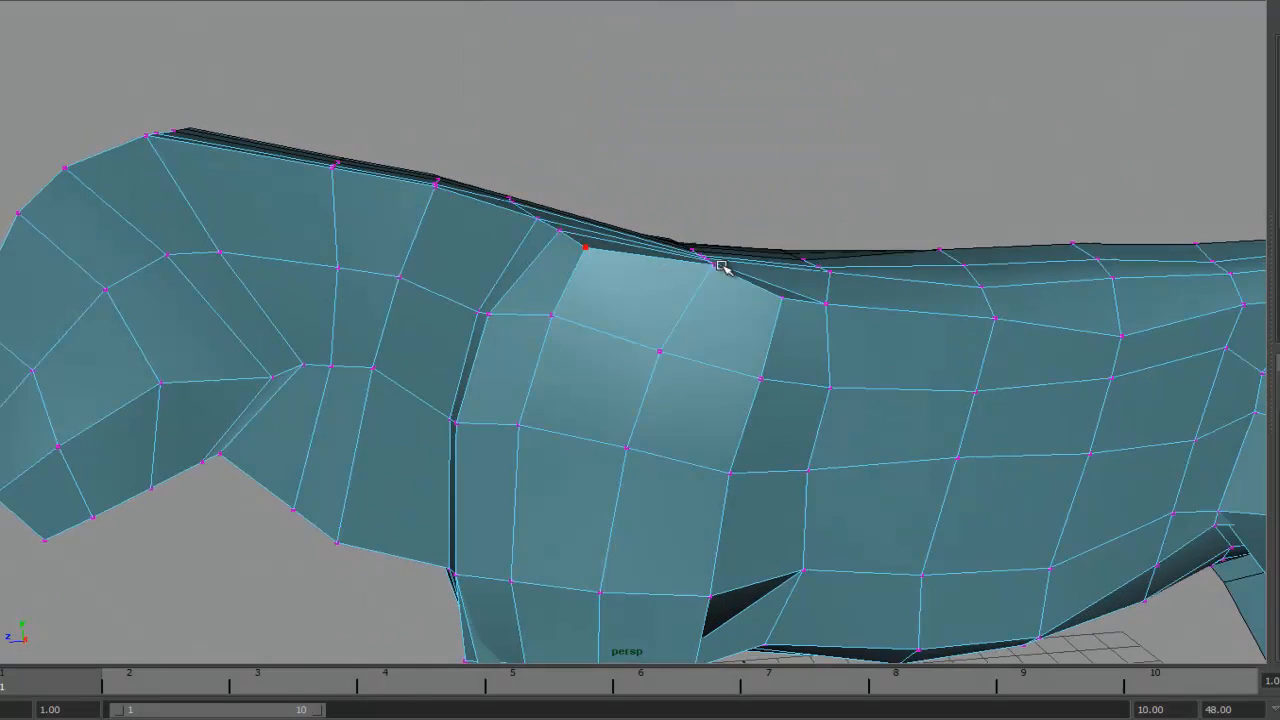
left_click_drag(770, 327, 572, 232, "alt")
left_click_drag(672, 279, 555, 344, "alt")
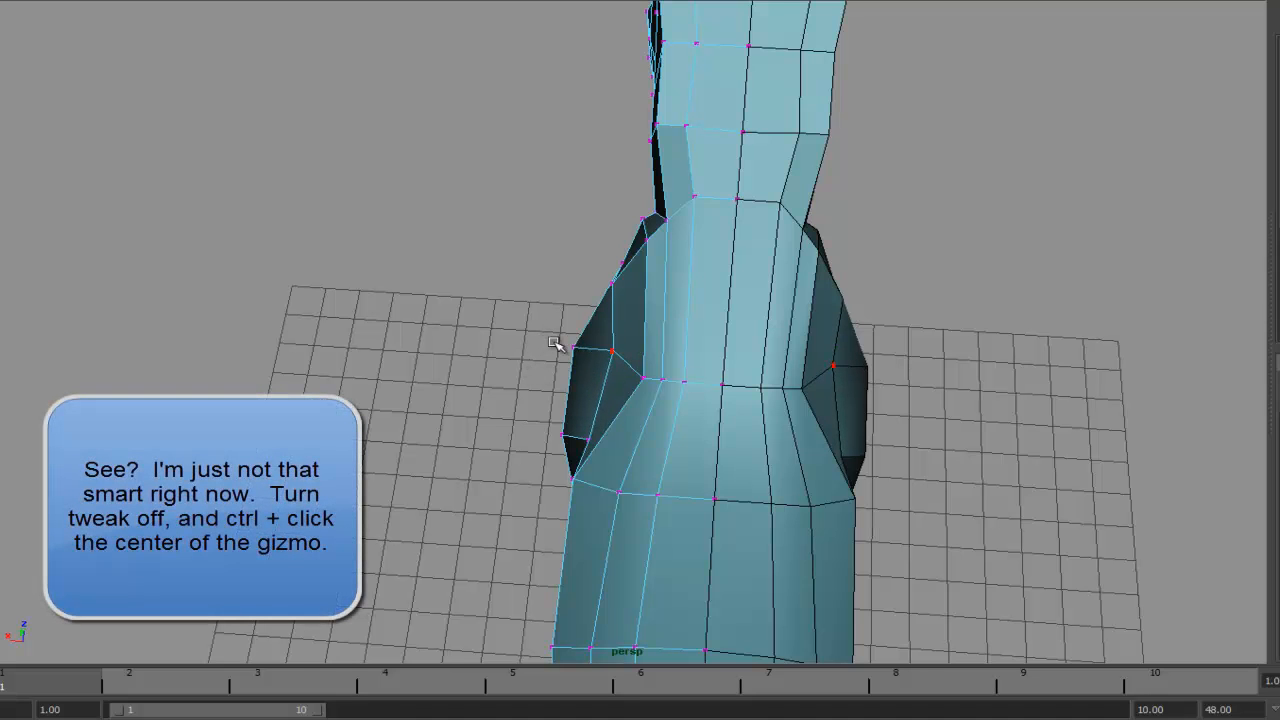
- Turn off Tweak mode for the Move tool and reset the manipulator pivot on the selected shoulder vertex
left_click(613, 352)
left_click(625, 347)
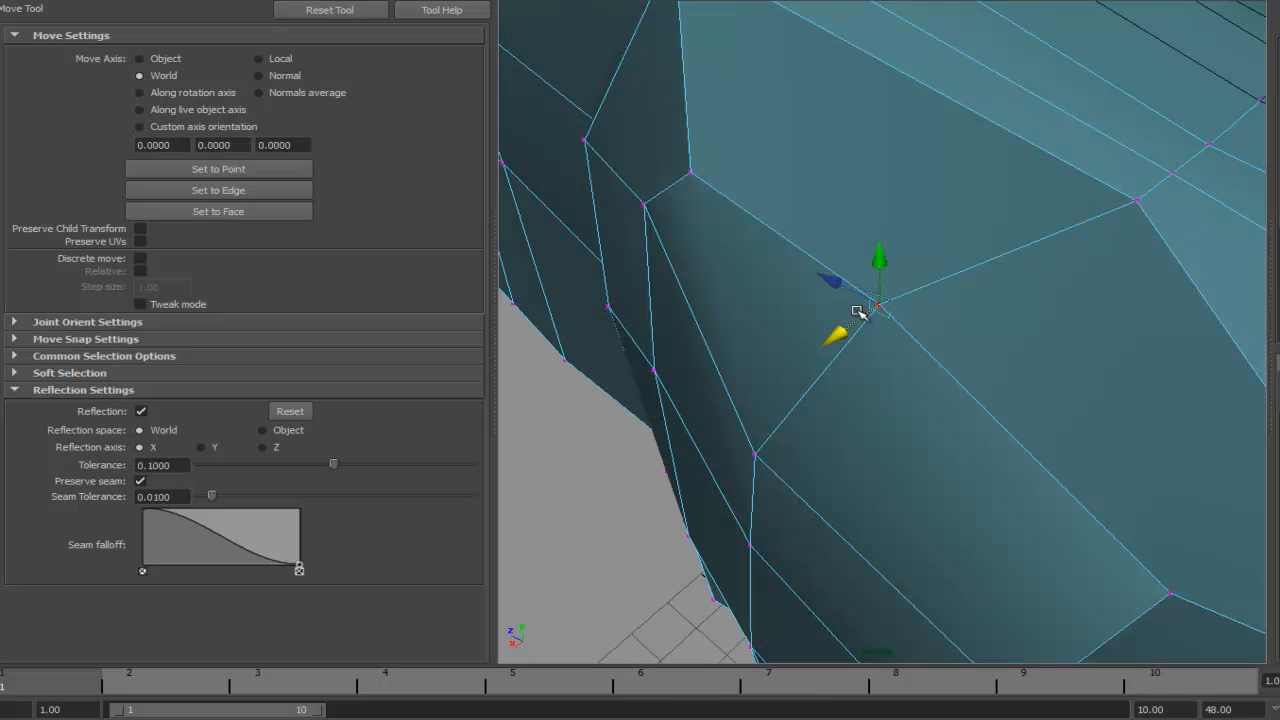
left_click_drag(883, 266, 883, 264)
left_click(852, 322)
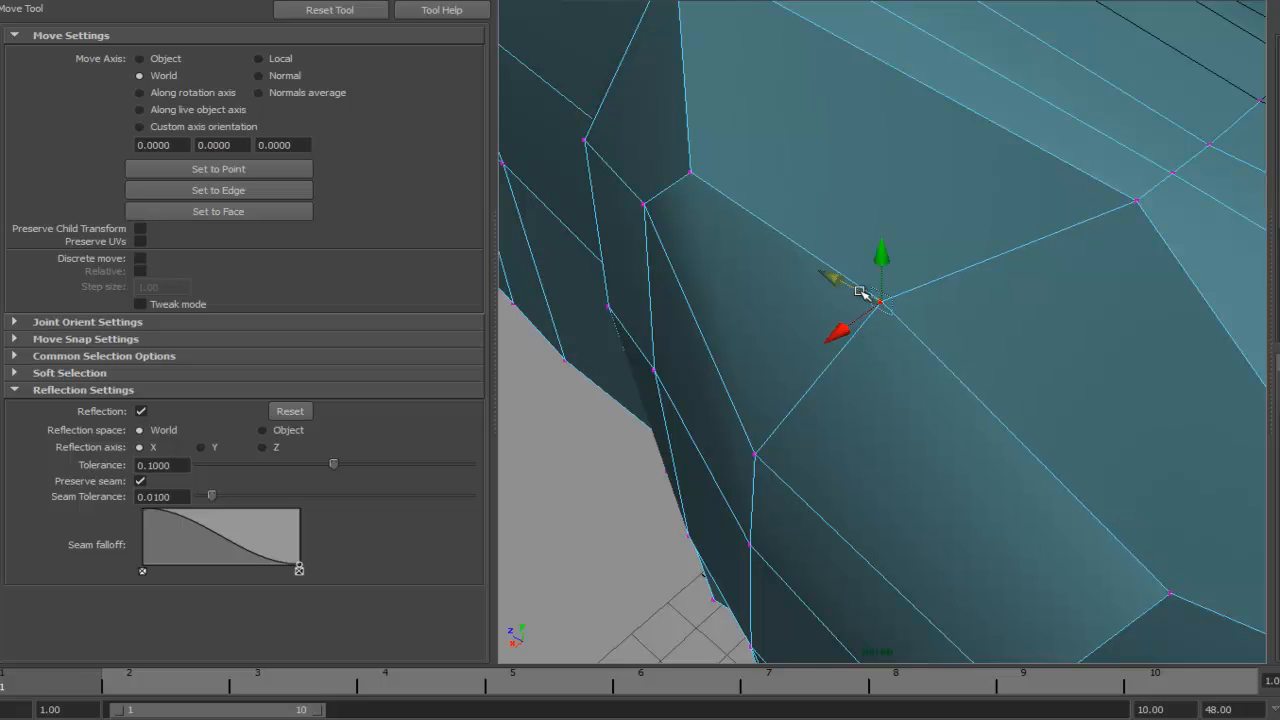
left_click_drag(903, 326, 870, 318, "alt")
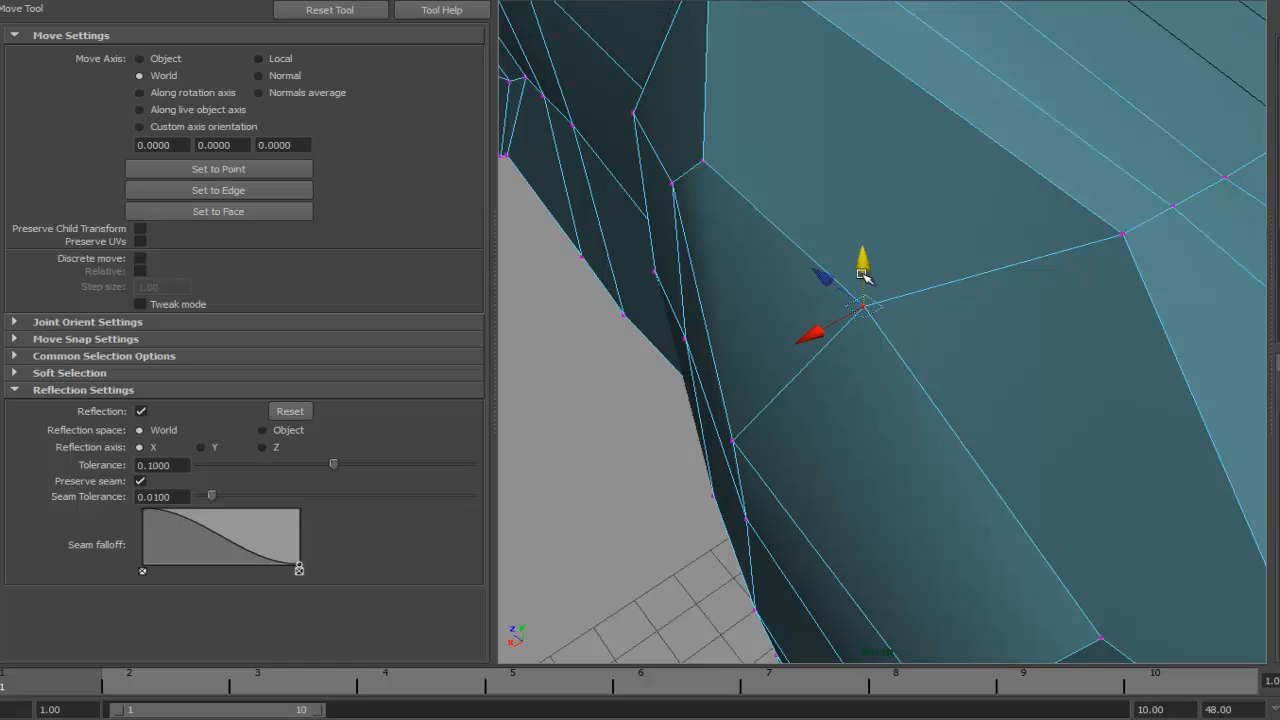
key("d")
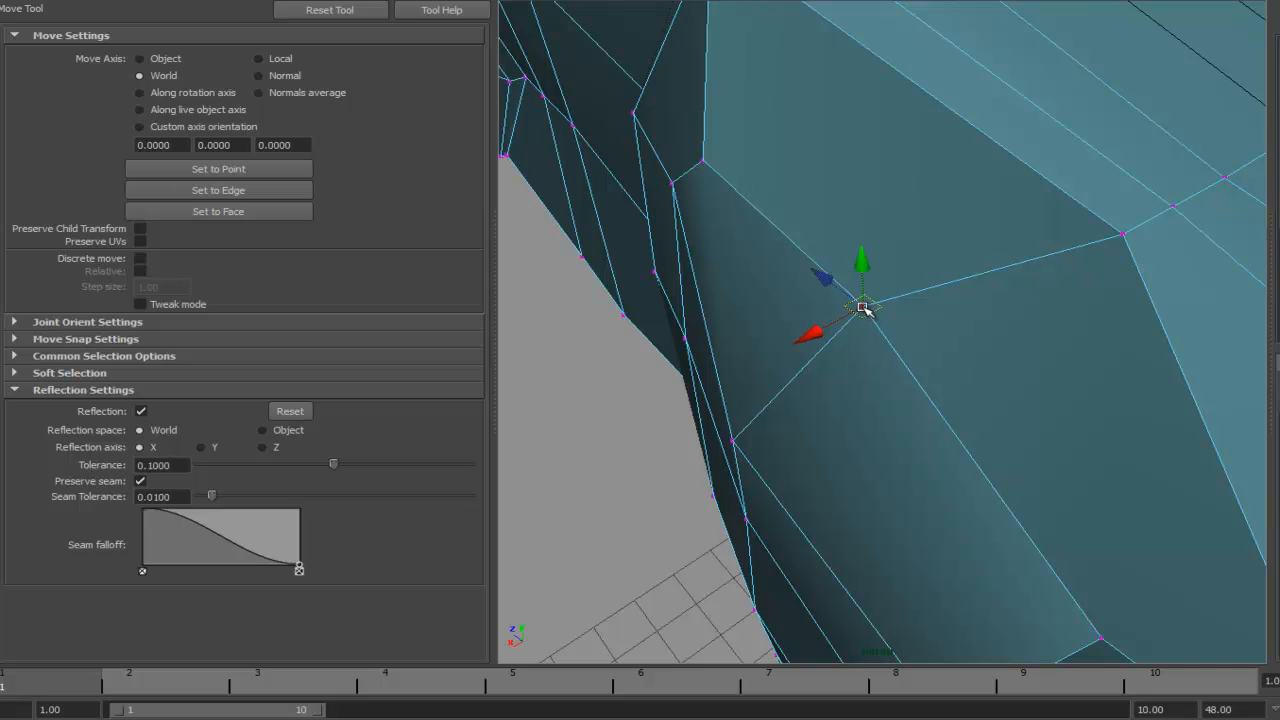
left_click(863, 307)
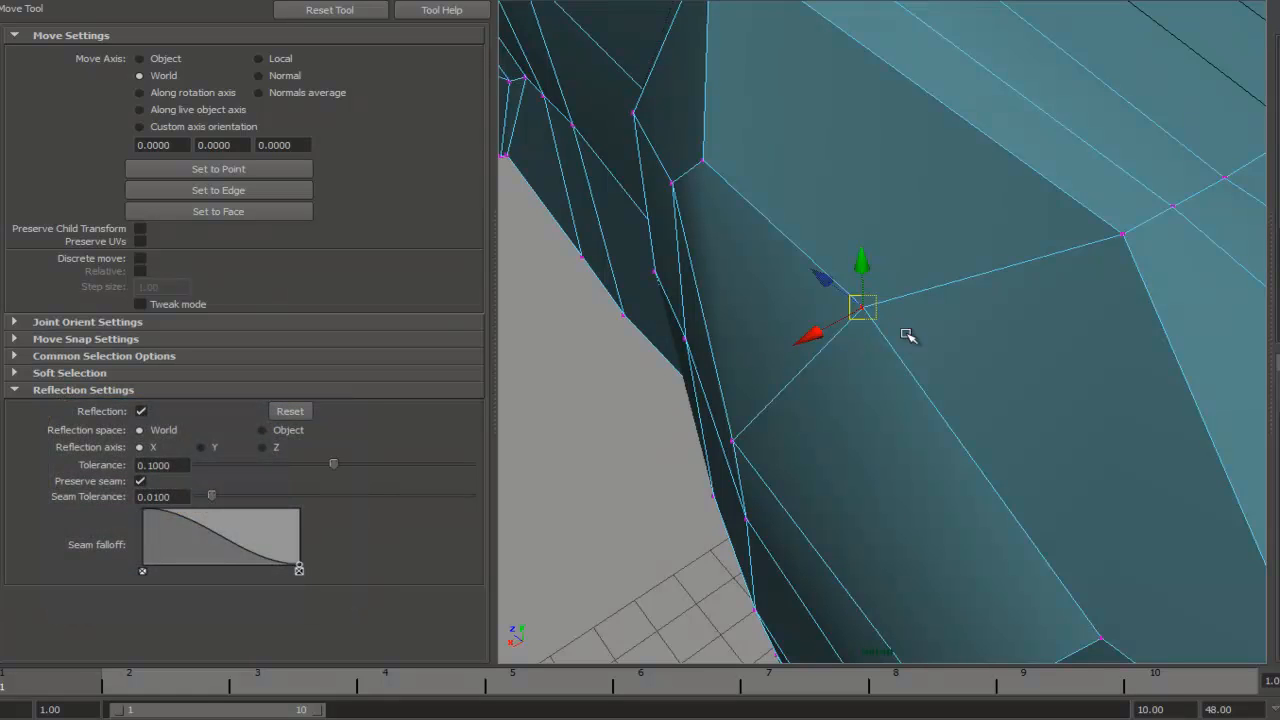
- Raise the vertex at the top of the neck behind the head in the perspective view
left_click_drag(949, 307, 918, 410)
scroll(915, 374, "up", 2)
scroll(915, 374, "down", 3)
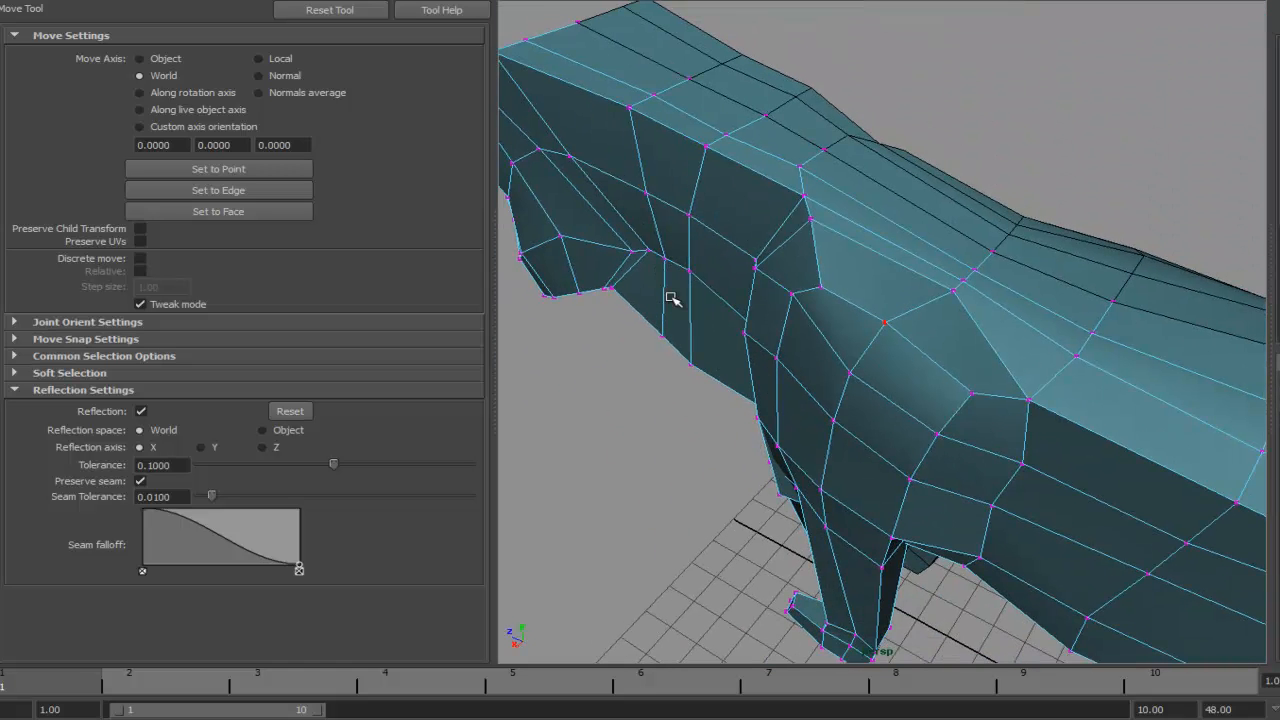
left_click_drag(923, 354, 963, 269, "alt")
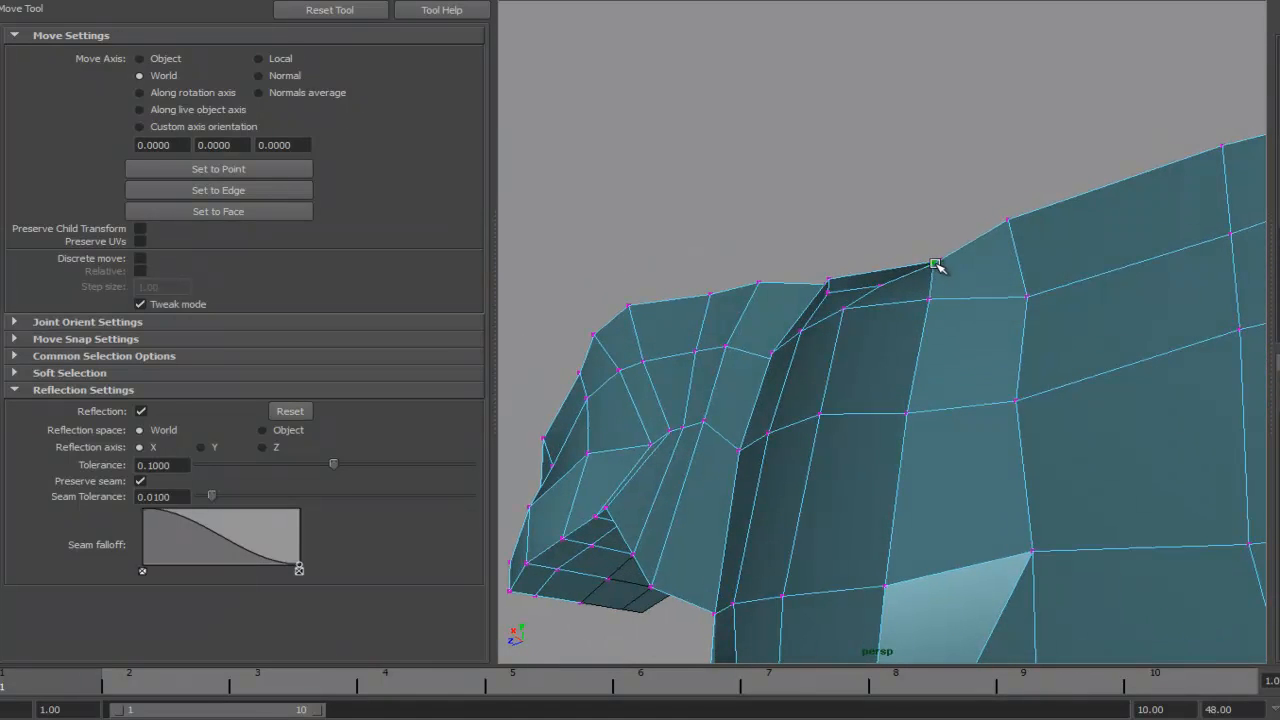
- Shape the neck vertices seen from the front to narrow the neck below the head and above the chest
left_click_drag(1006, 227, 1001, 250)
left_click_drag(1001, 252, 917, 189, "alt")
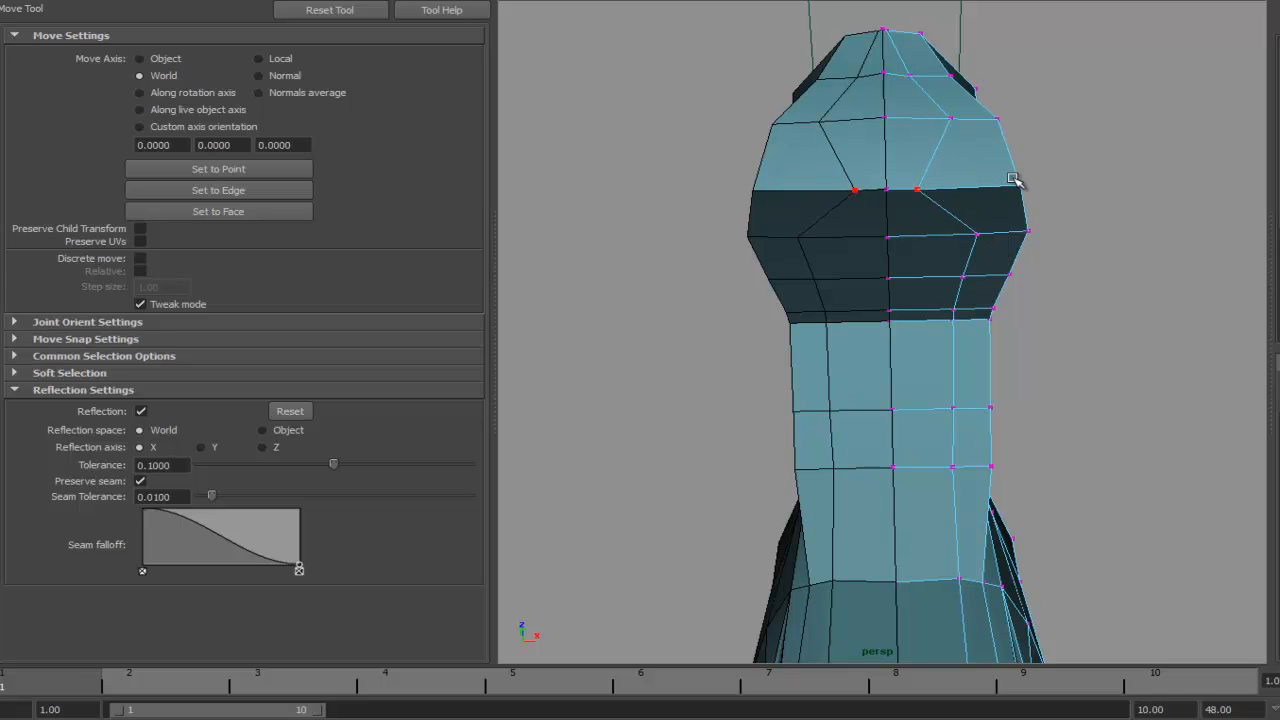
left_click_drag(1018, 188, 943, 192)
mouse_move(951, 118)
left_mouse_down()
mouse_move(899, 122)
mouse_move(931, 126)
left_mouse_up()
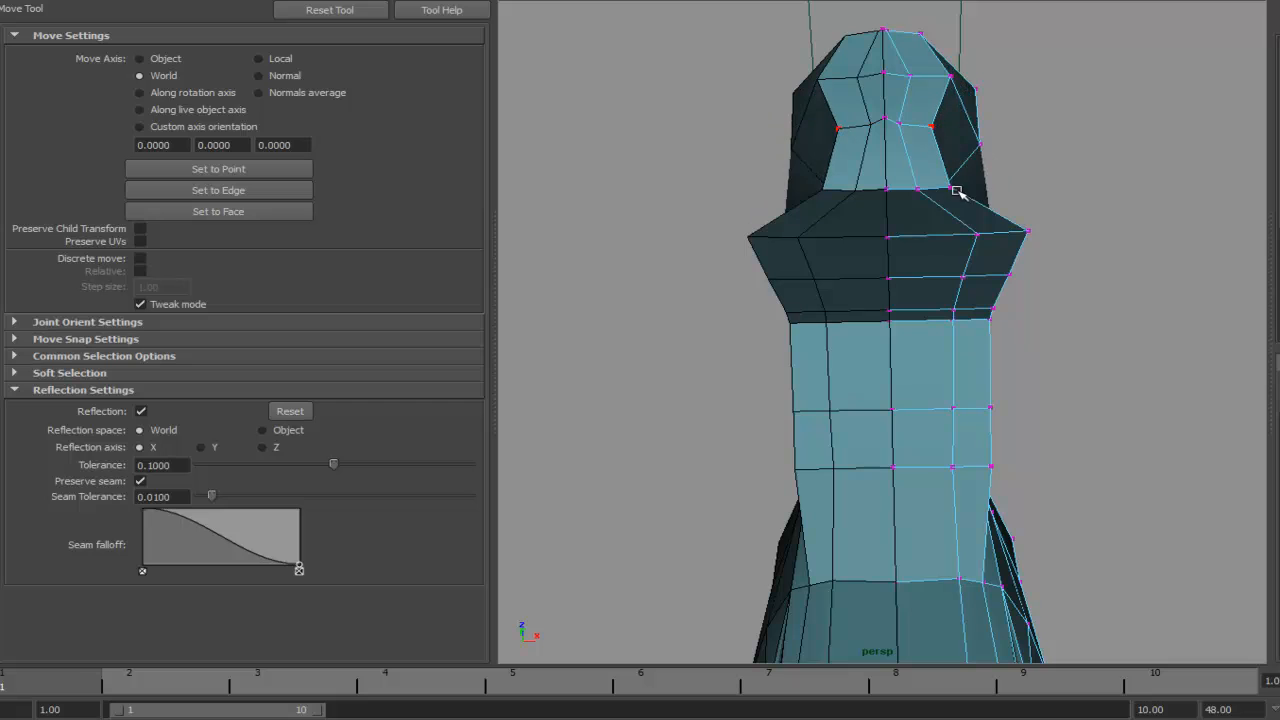
left_click_drag(976, 234, 916, 238)
mouse_move(962, 277)
left_mouse_down()
mouse_move(917, 279)
mouse_move(918, 325)
mouse_move(961, 307)
mouse_move(949, 277)
left_mouse_up()
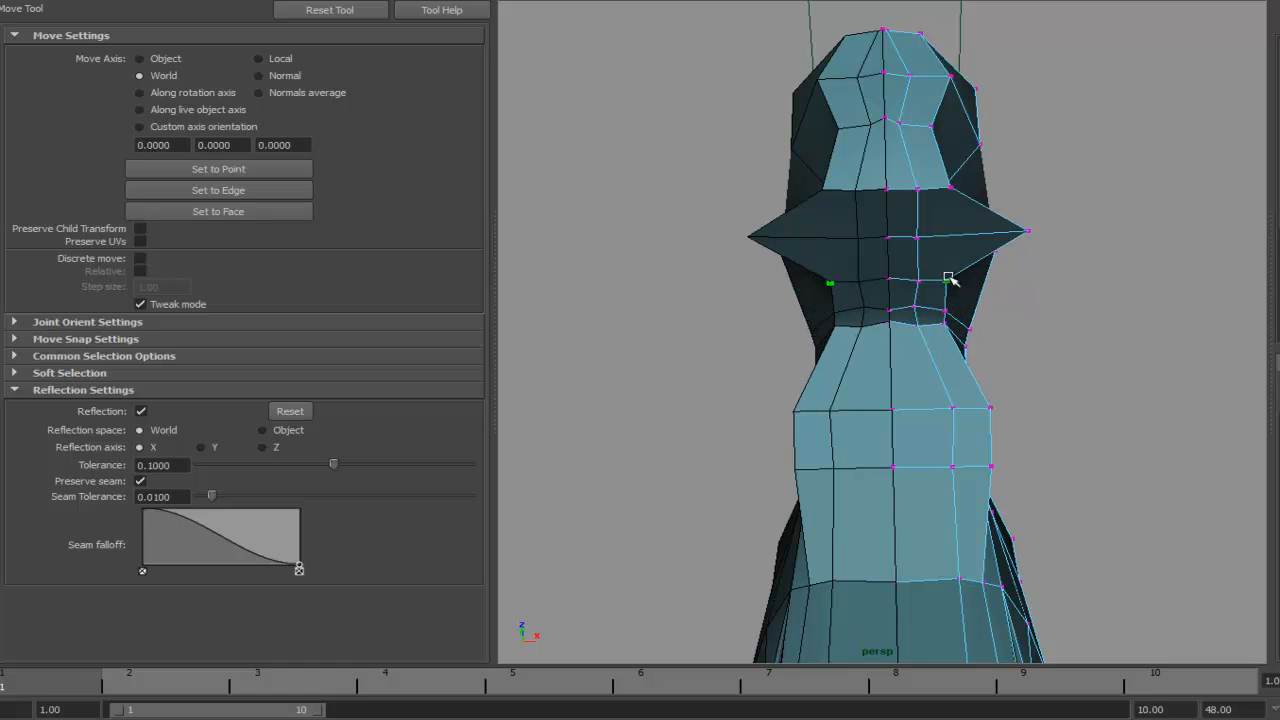
left_click_drag(1029, 232, 934, 316)
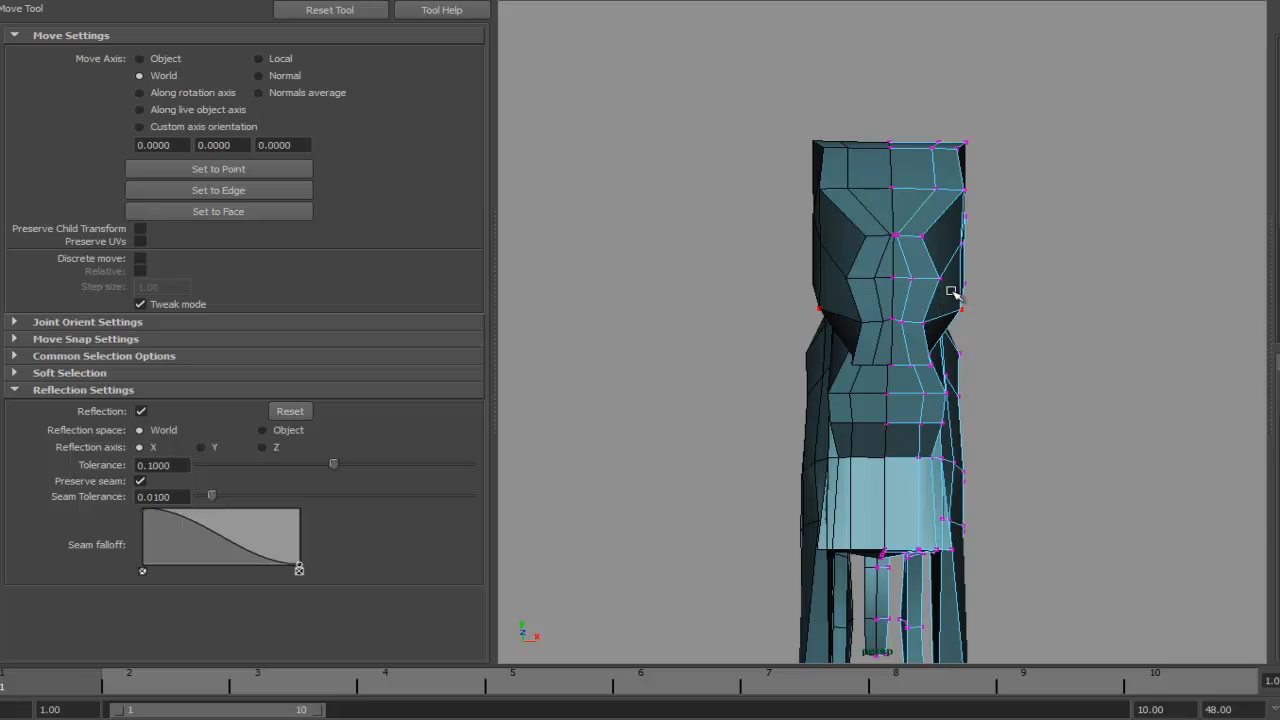
- Examine the lion head reference plates in the image viewer and move the viewer windows out of the way
key("alt+Tab")
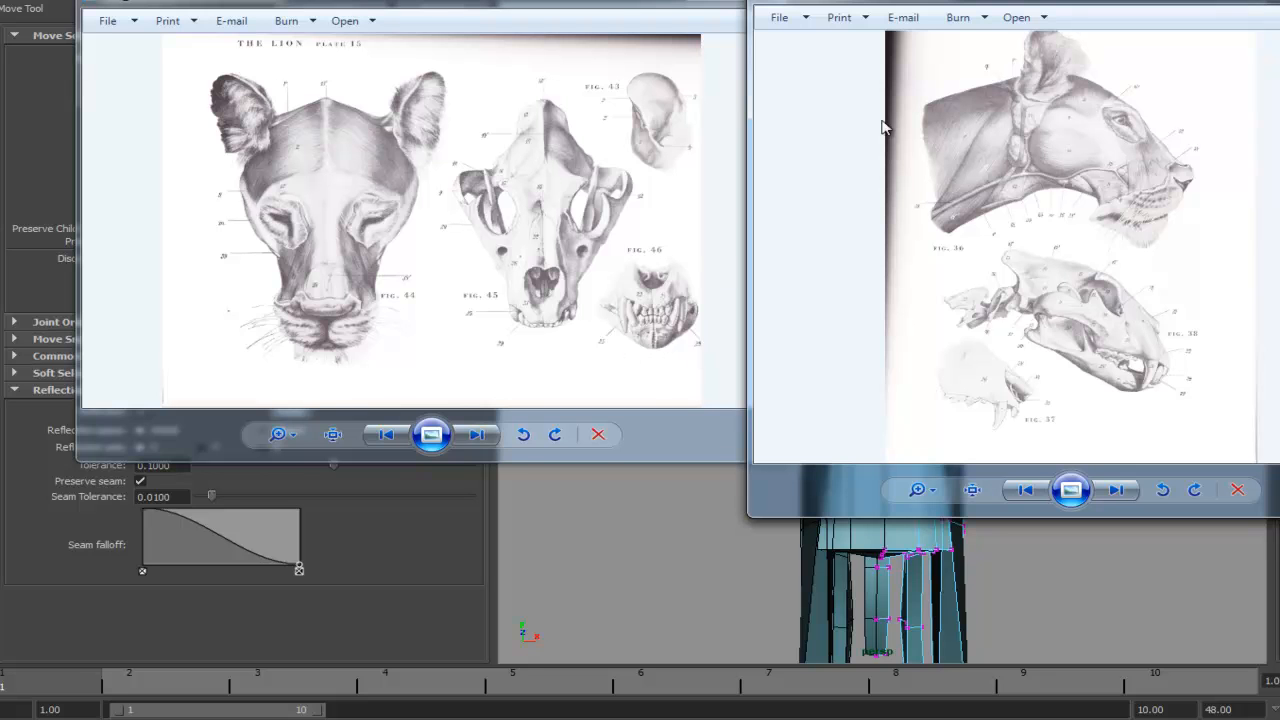
left_click_drag(942, 2, 1279, 10)
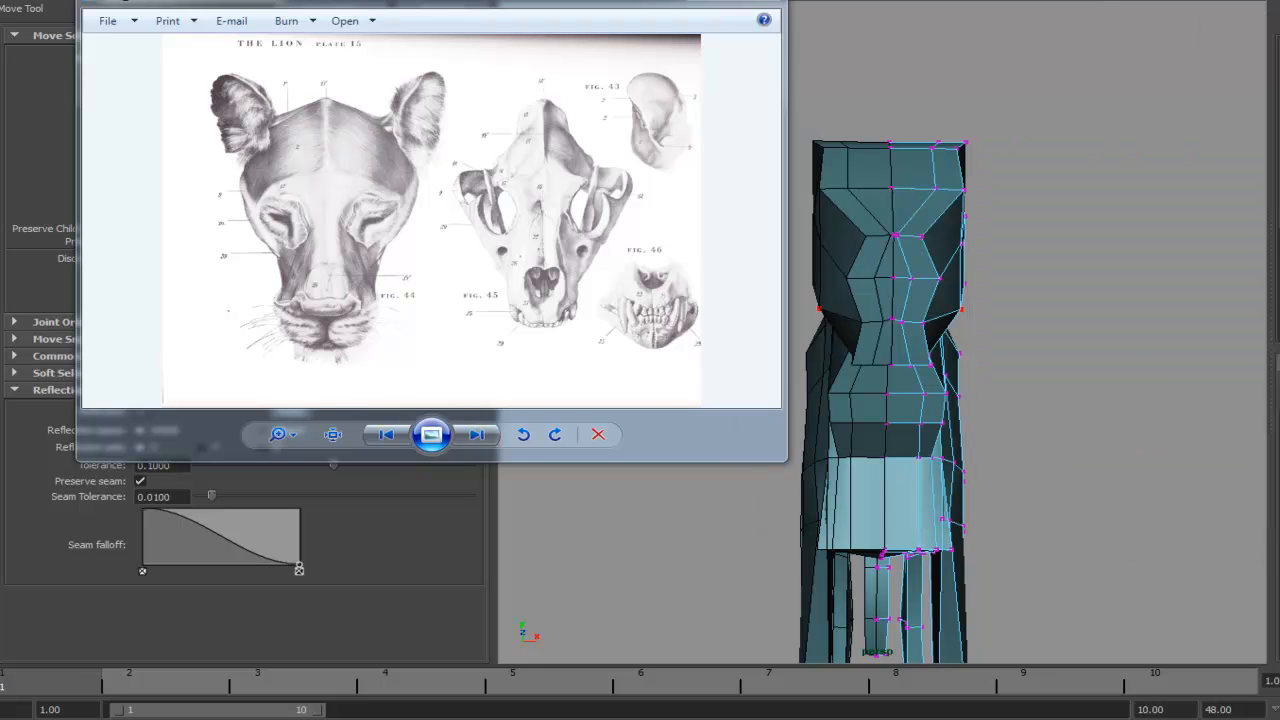
left_click_drag(272, 8, 1279, 10)
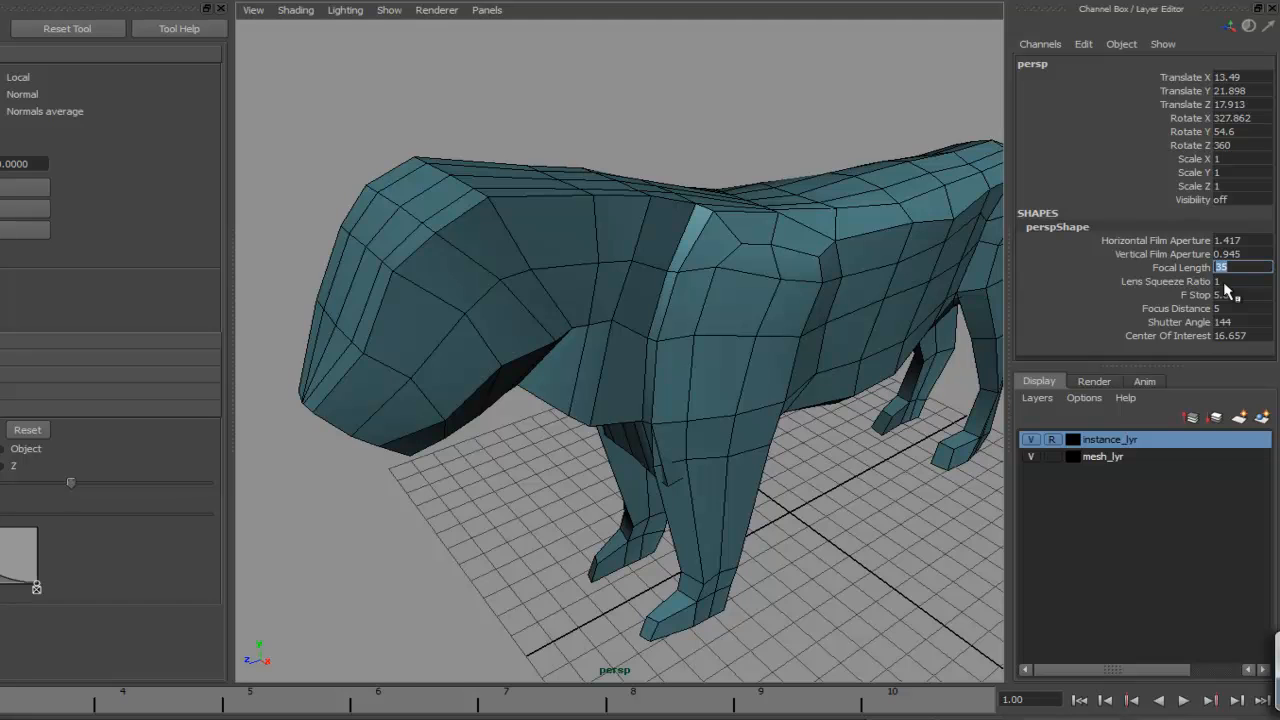
- Set the perspective camera's focal length to 55
type("55")
key("Return")
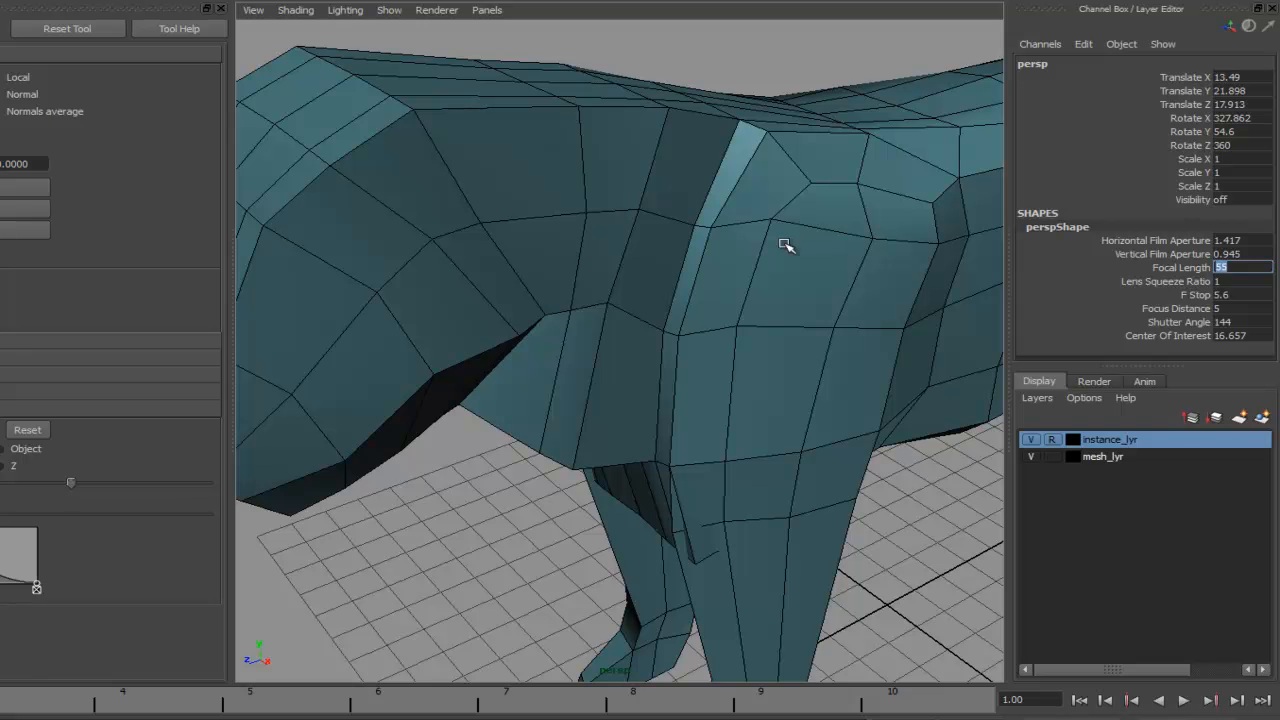
right_click_drag(837, 243, 551, 277, "alt")
left_click_drag(551, 277, 666, 246, "alt")
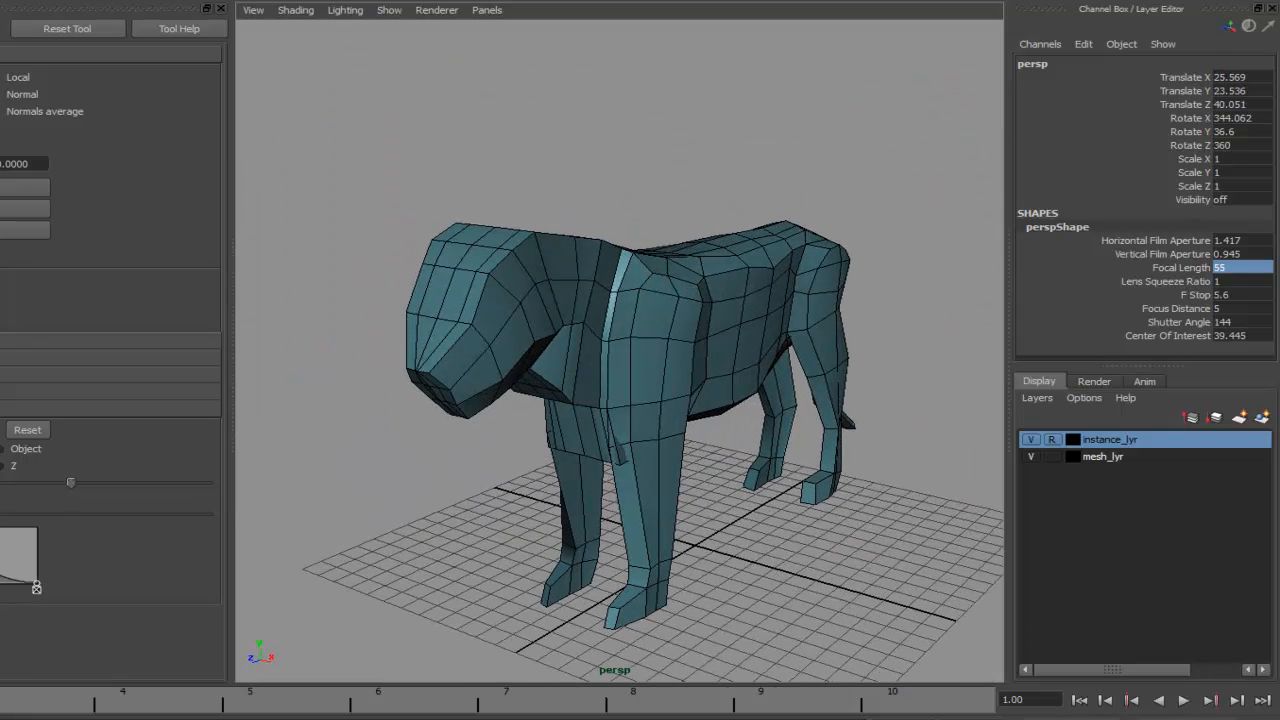
- Set the perspective camera's focal length to 75
left_click(221, 8)
right_click_drag(400, 150, 626, 306, "alt")
left_click_drag(626, 306, 609, 277, "alt")
right_click_drag(609, 277, 811, 323, "alt")
left_click(1243, 266)
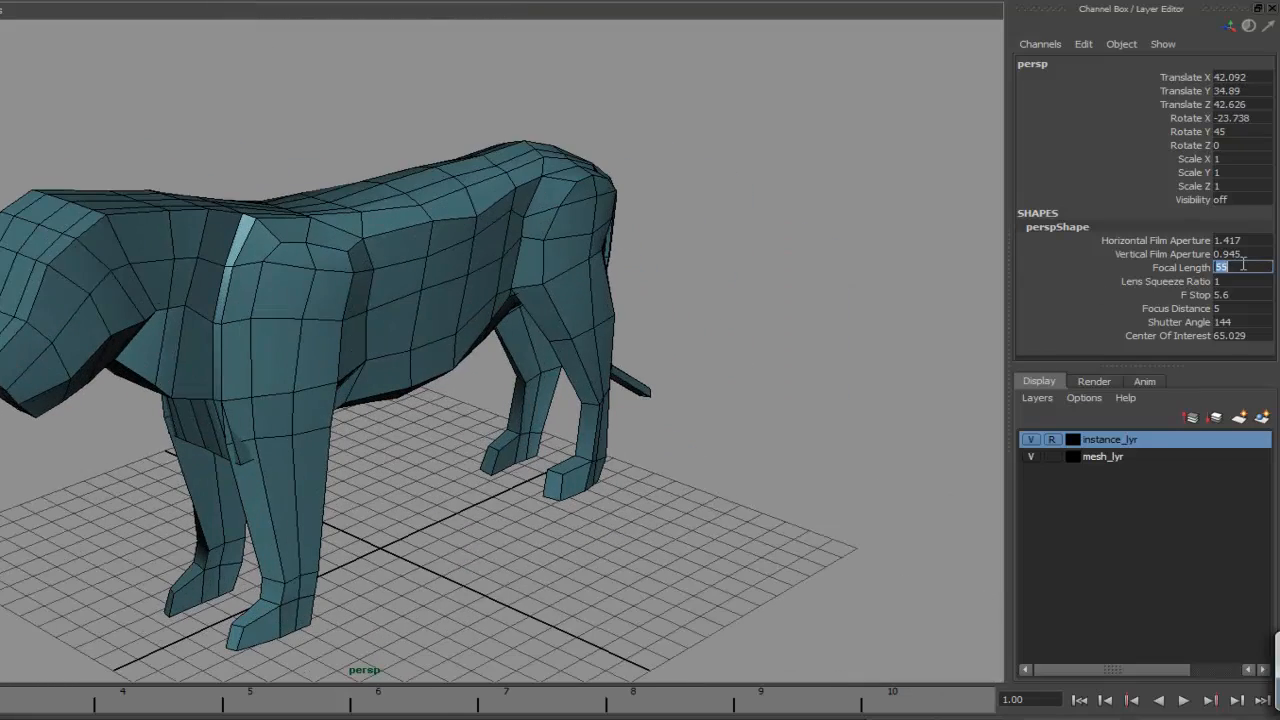
key("Return")
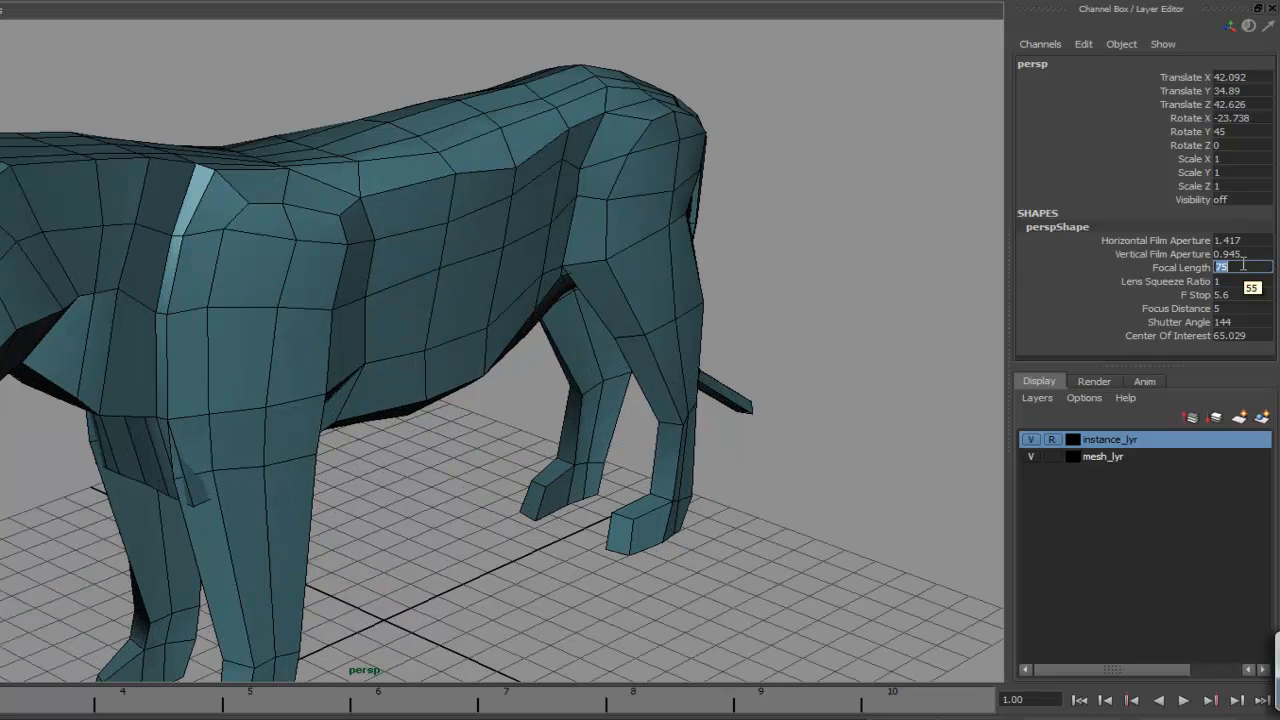
- Try to adjust a vertex at the front of the chest, undoing the edits
left_click(728, 349)
left_click_drag(728, 349, 620, 416, "alt")
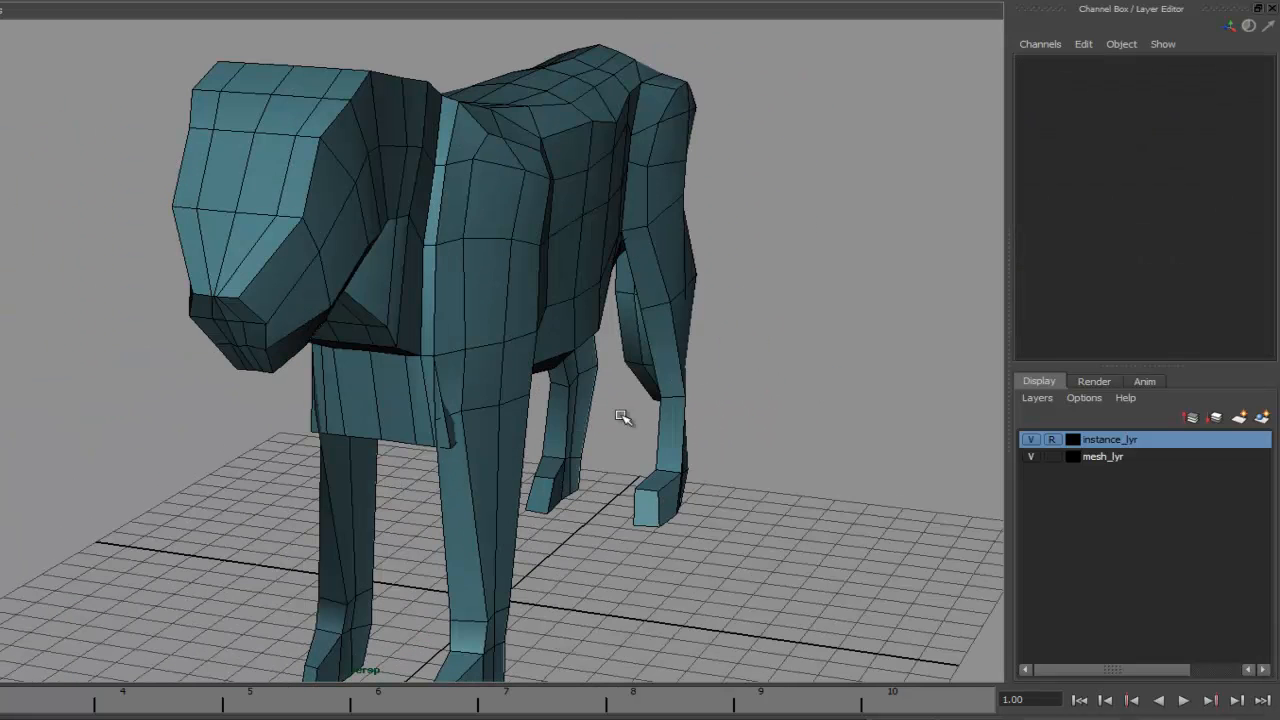
left_click_drag(458, 412, 526, 412, "alt")
key("ctrl+z")
key("ctrl+z")
- Reshape the lower chest vertices between the front legs, viewed from the front
left_click_drag(662, 381, 702, 378, "alt")
left_click(520, 408)
right_click_drag(548, 390, 461, 388)
middle_click_drag(504, 399, 497, 344, "alt")
left_click_drag(497, 344, 469, 321, "alt")
right_click_drag(469, 321, 840, 319, "alt")
left_click_drag(708, 311, 532, 291, "alt")
right_click_drag(733, 294, 660, 290)
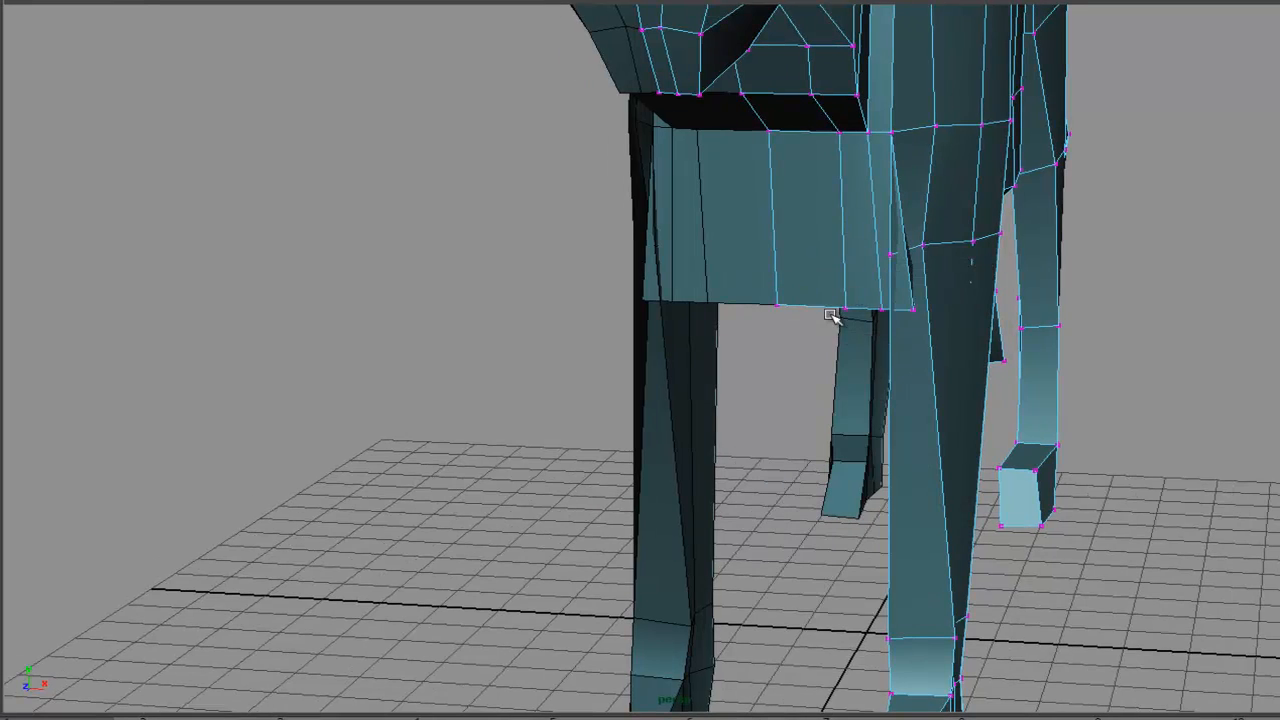
left_click_drag(689, 362, 686, 377, "alt")
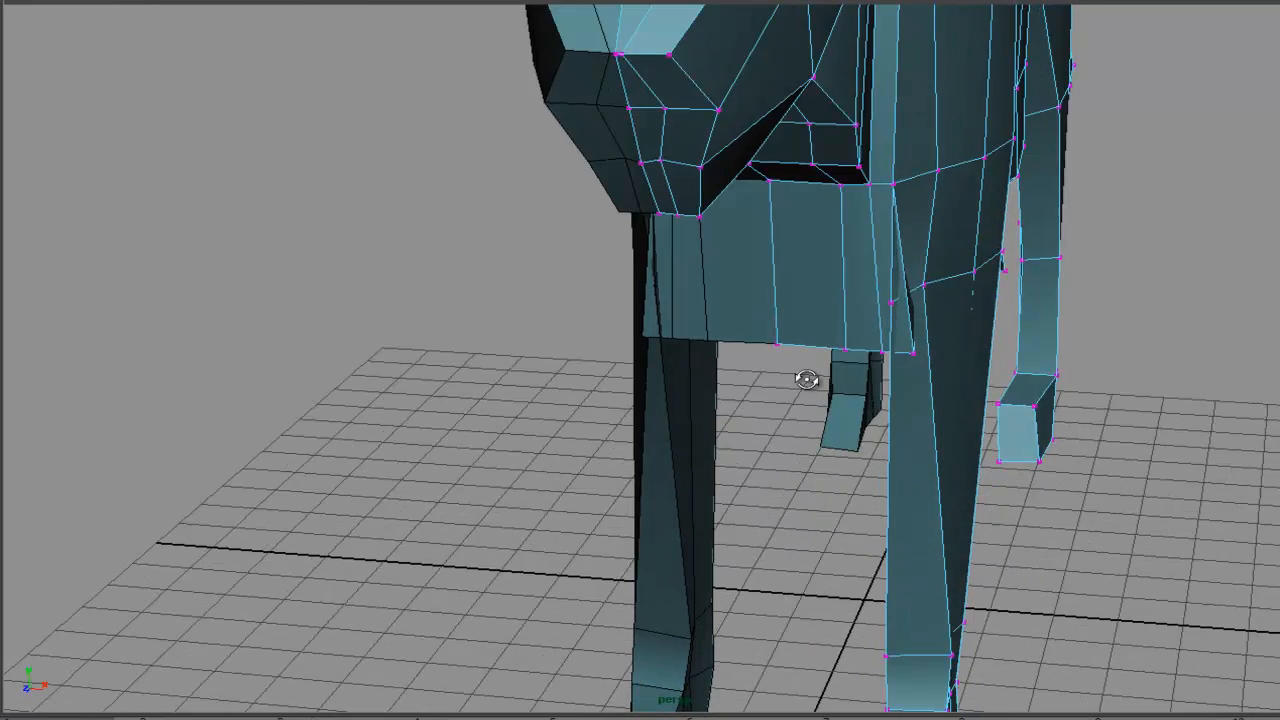
left_click_drag(806, 379, 895, 240, "alt")
left_click_drag(981, 267, 951, 351, "alt")
left_click(871, 400)
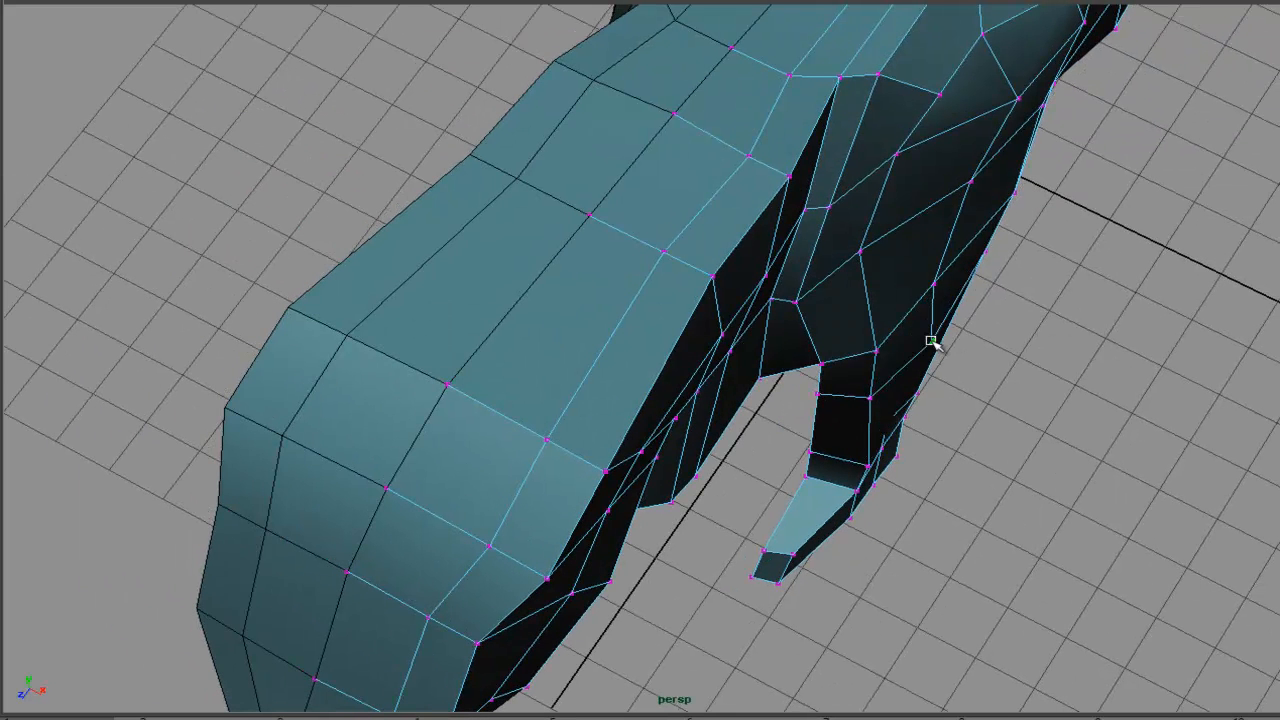
- Adjust the vertices in the armpit area behind the front leg, viewed from below
left_click_drag(862, 250, 890, 252)
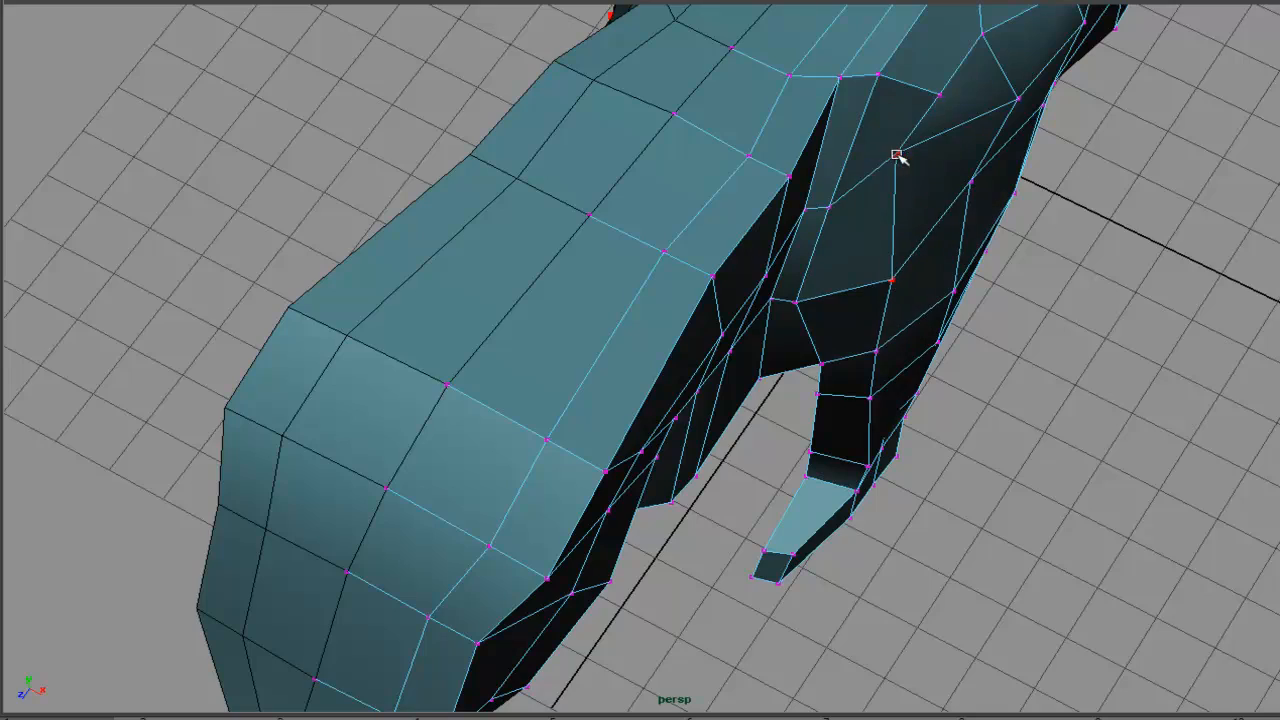
left_click_drag(897, 155, 921, 171)
left_click_drag(957, 231, 672, 205, "alt")
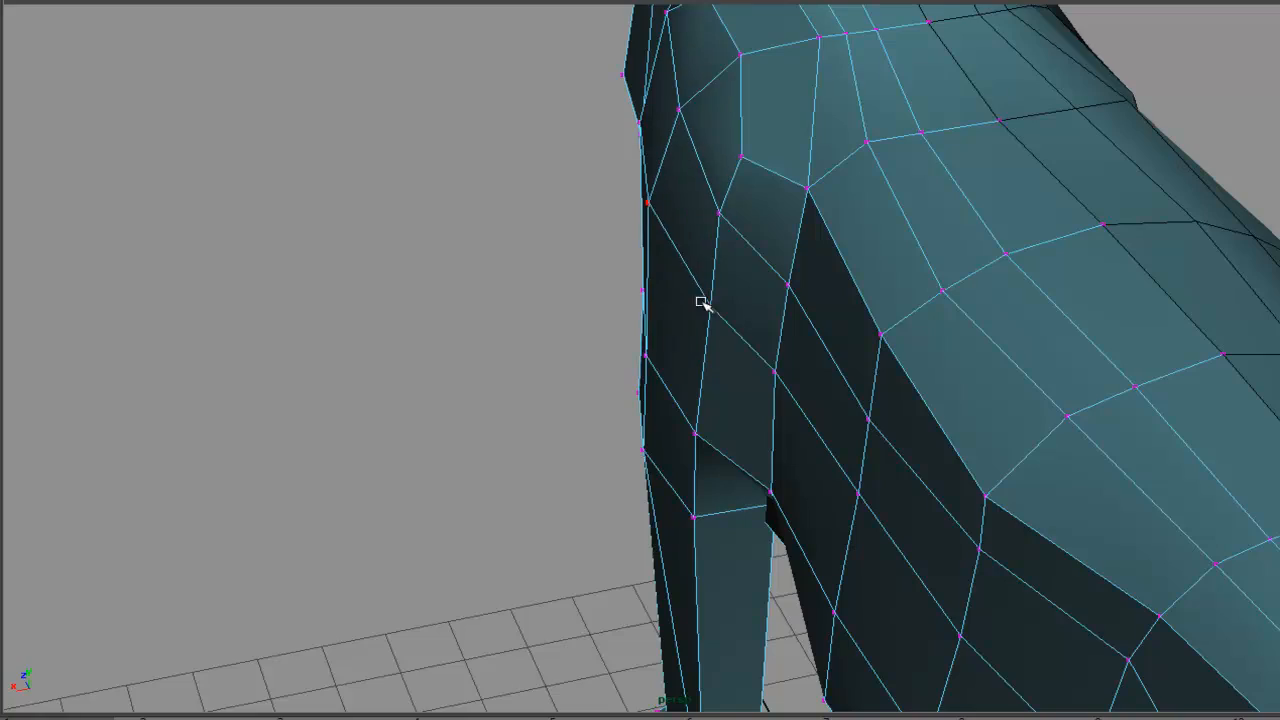
left_click_drag(688, 310, 788, 385, "alt")
- Match the chest and front leg vertices to the front reference image in the wireframe front view
key("space")
scroll(800, 264, "up", 5)
mouse_move(800, 360)
middle_mouse_down("alt")
mouse_move(825, 277)
mouse_move(800, 339)
middle_mouse_up("alt")
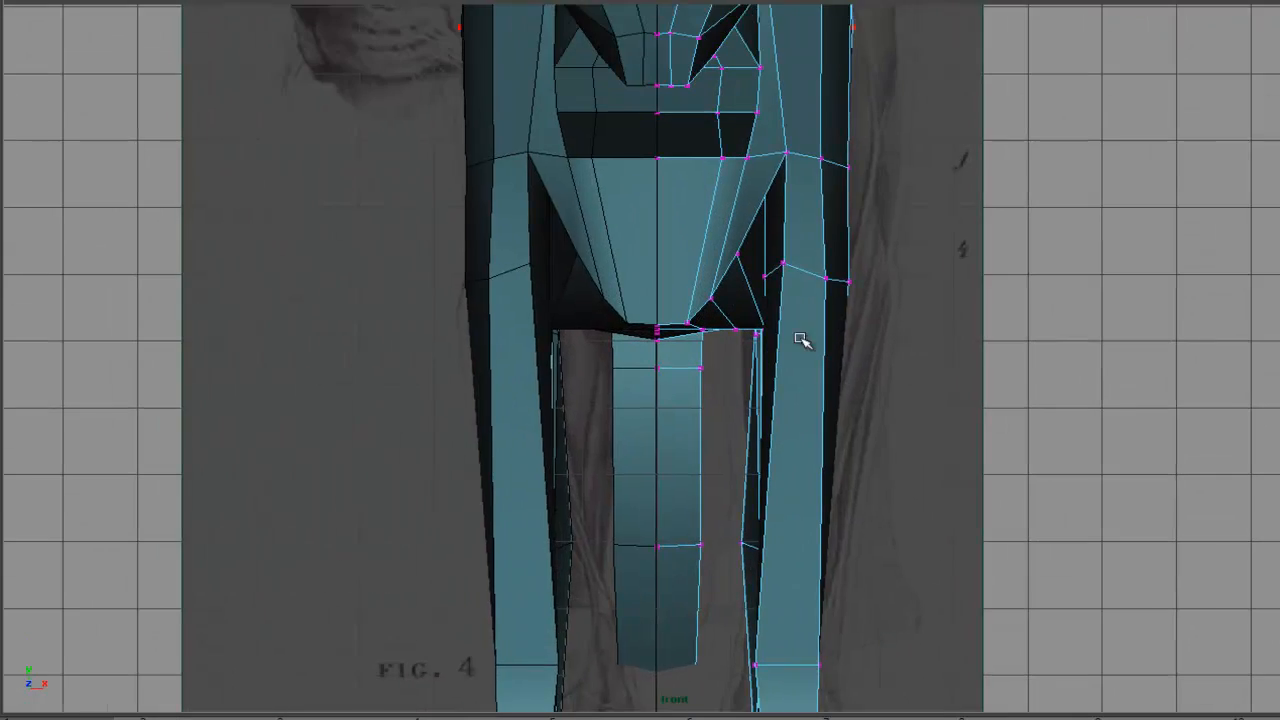
key("4")
middle_click_drag(929, 277, 914, 349, "alt")
scroll(914, 349, "up", 3)
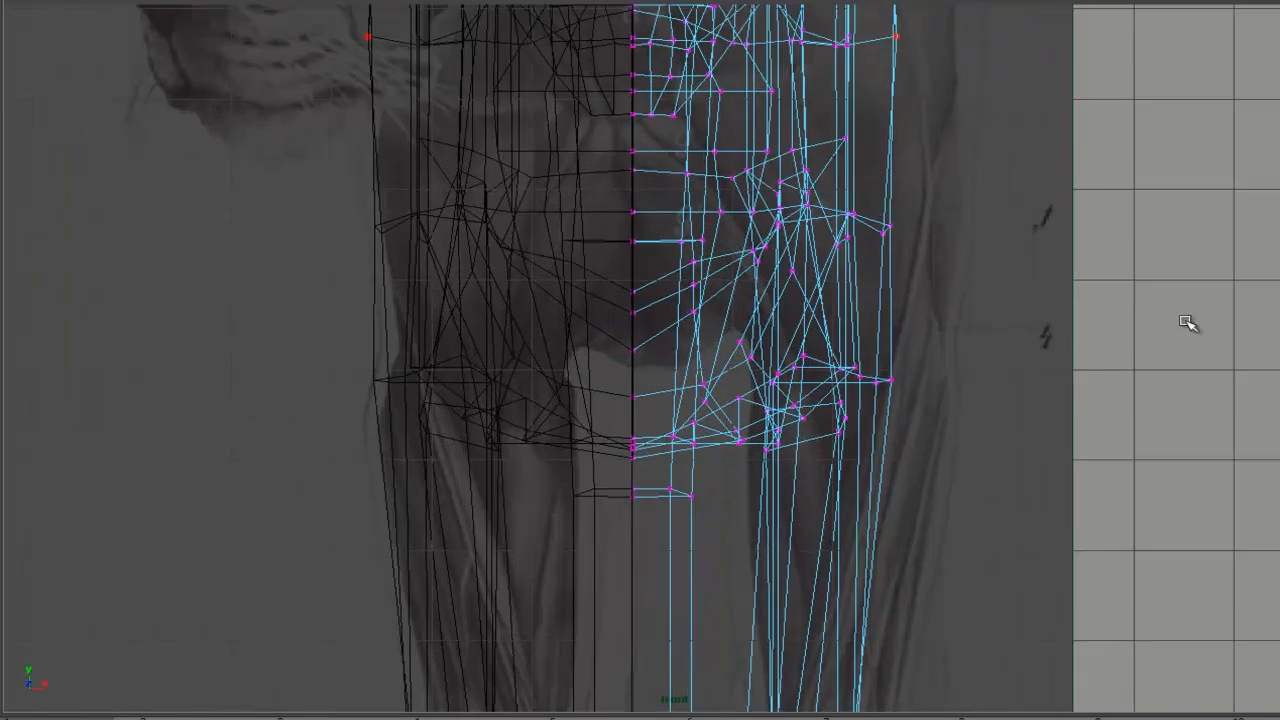
middle_click_drag(895, 301, 977, 307, "alt")
right_click_drag(1015, 311, 1090, 305, "alt")
middle_click_drag(1103, 301, 971, 413, "alt")
right_click_drag(971, 413, 585, 335, "alt")
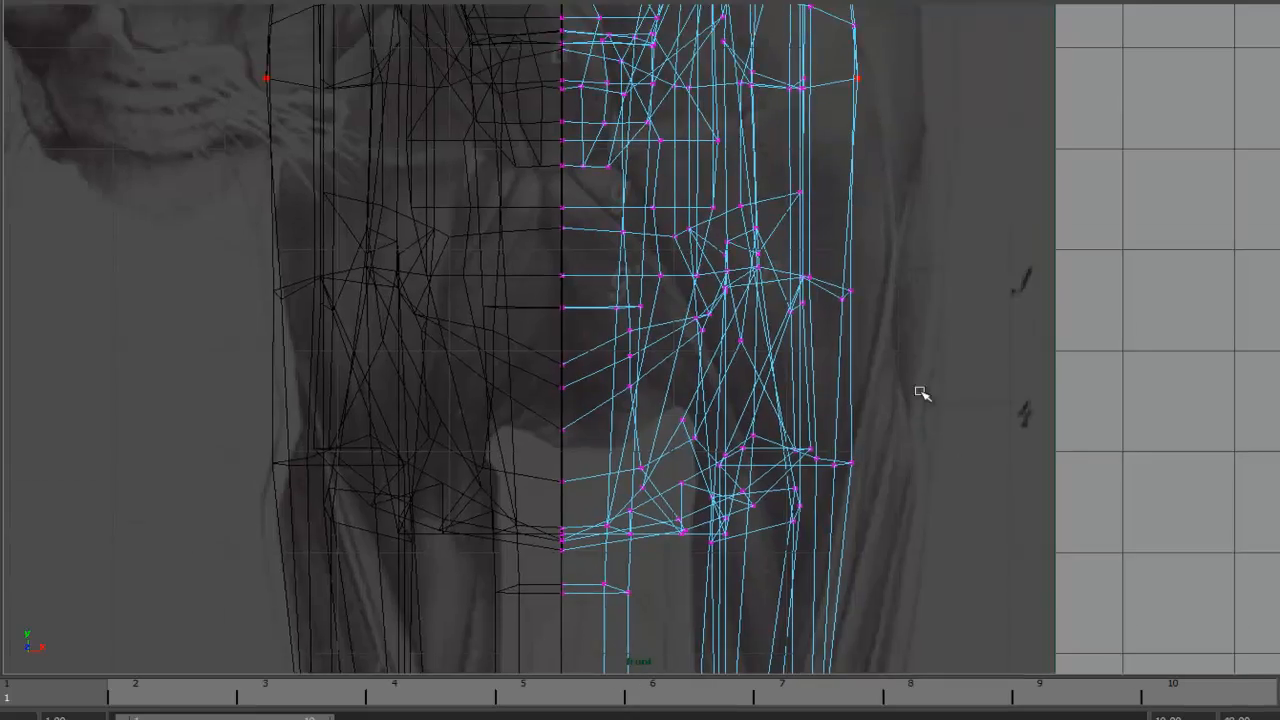
right_click_drag(785, 362, 880, 350, "alt")
middle_click_drag(846, 326, 864, 354, "alt")
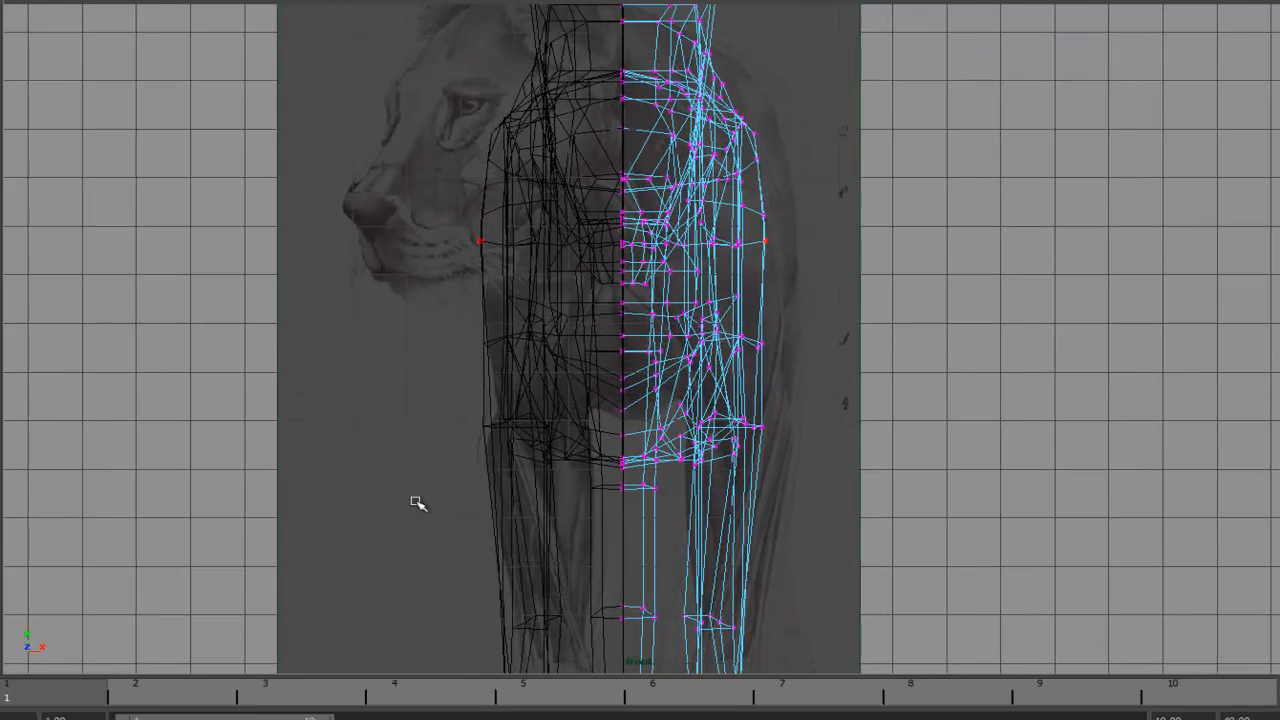
- Set a key on the front image plane's Alpha Gain at 1.000 on frame 1
left_click_drag(72, 695, 680, 695)
mouse_move(903, 686)
left_mouse_down()
mouse_move(1171, 686)
mouse_move(335, 684)
mouse_move(623, 694)
mouse_move(529, 700)
mouse_move(85, 688)
left_mouse_up()
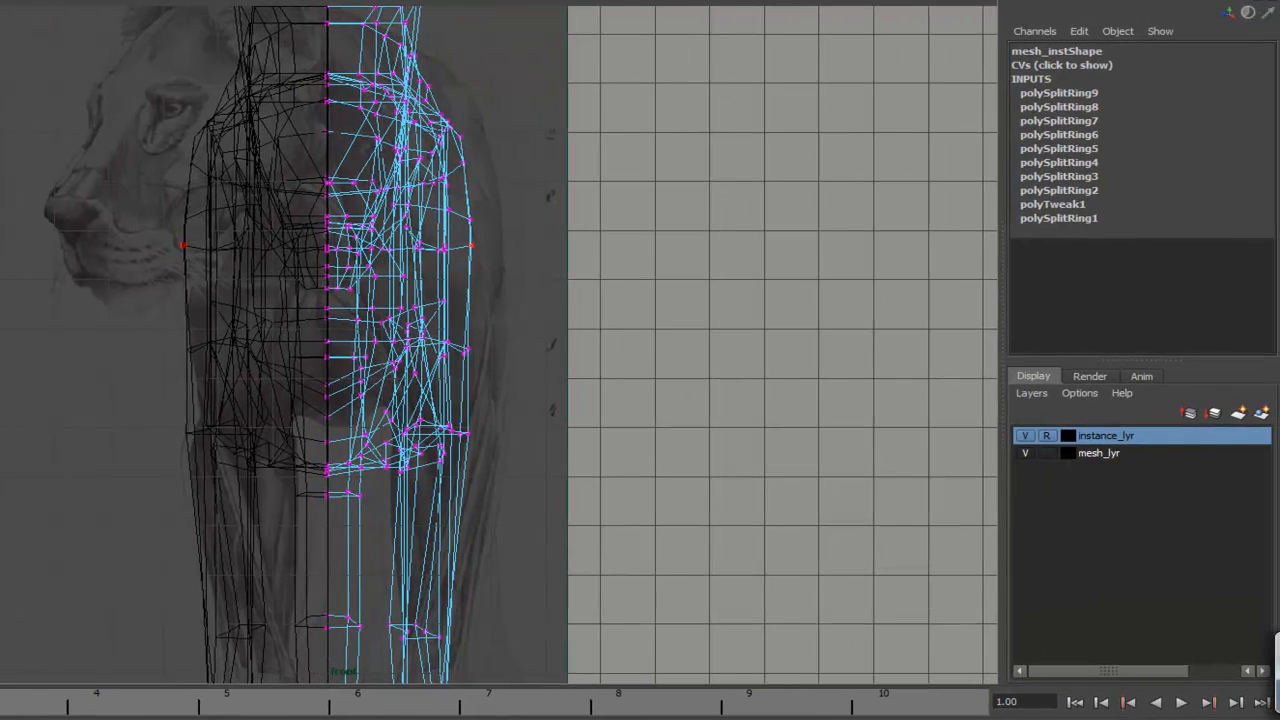
left_click(542, 163)
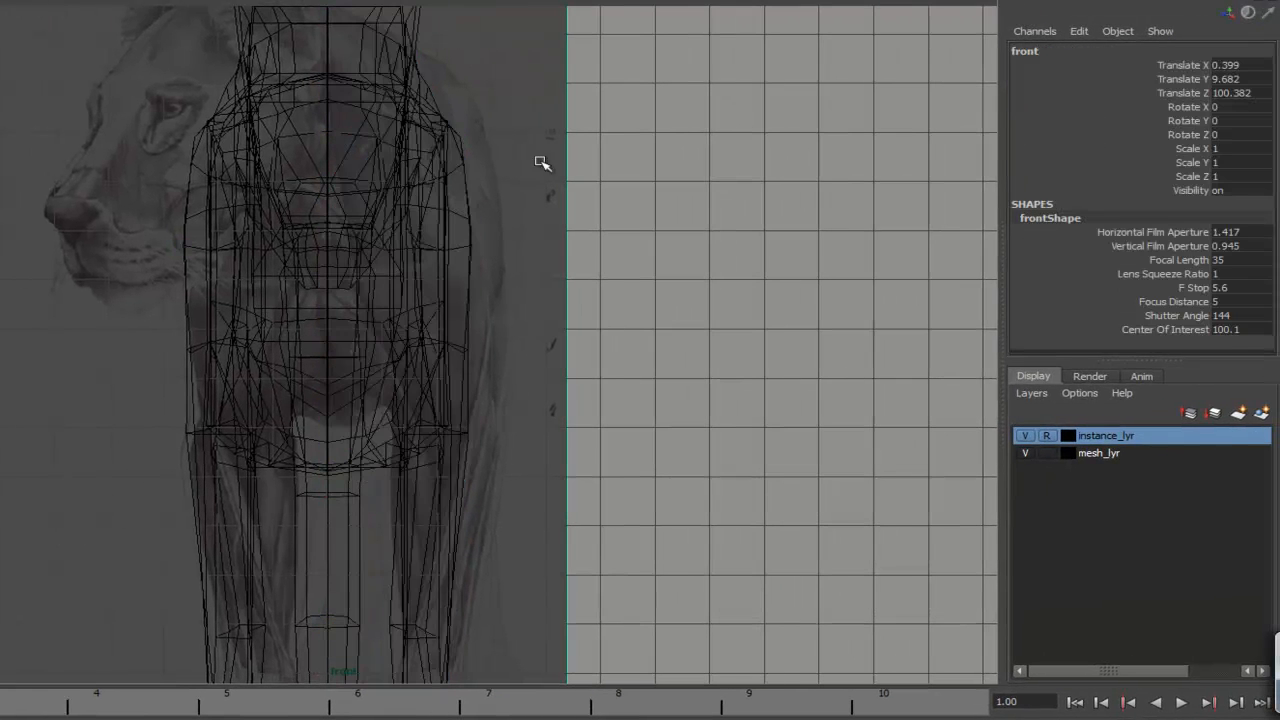
key("ctrl+a")
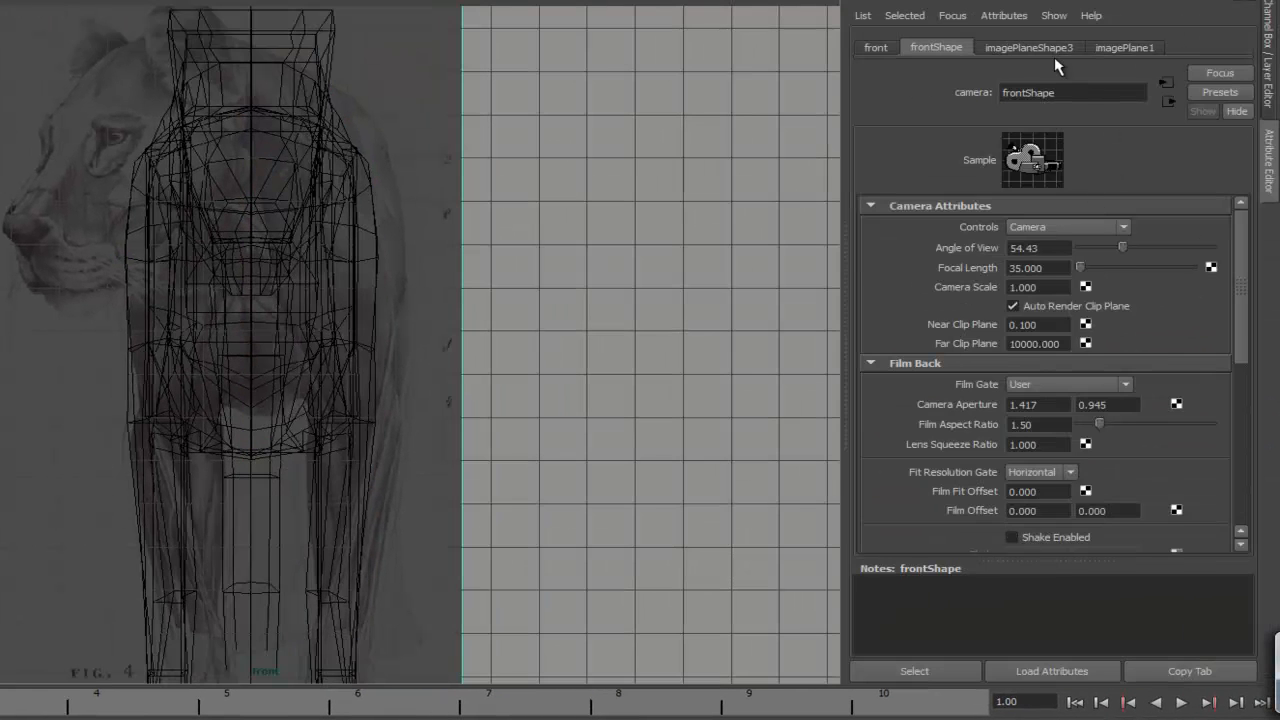
left_click(1030, 48)
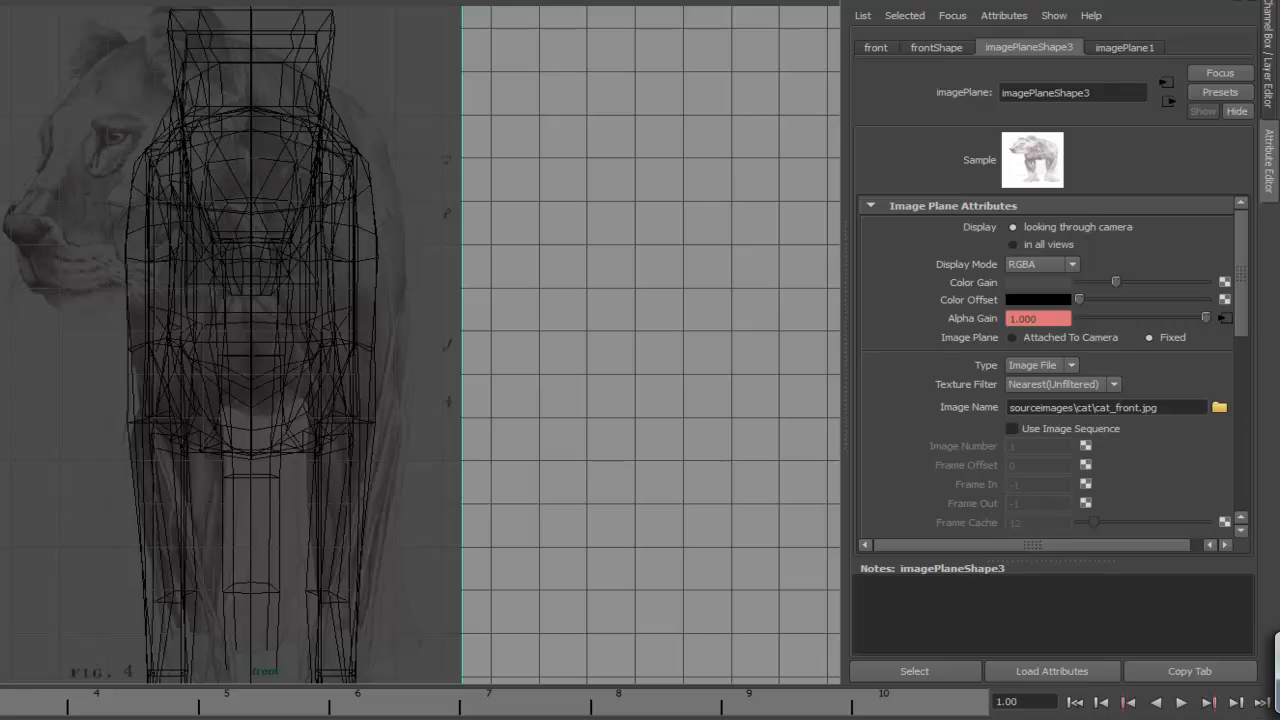
right_click(975, 312)
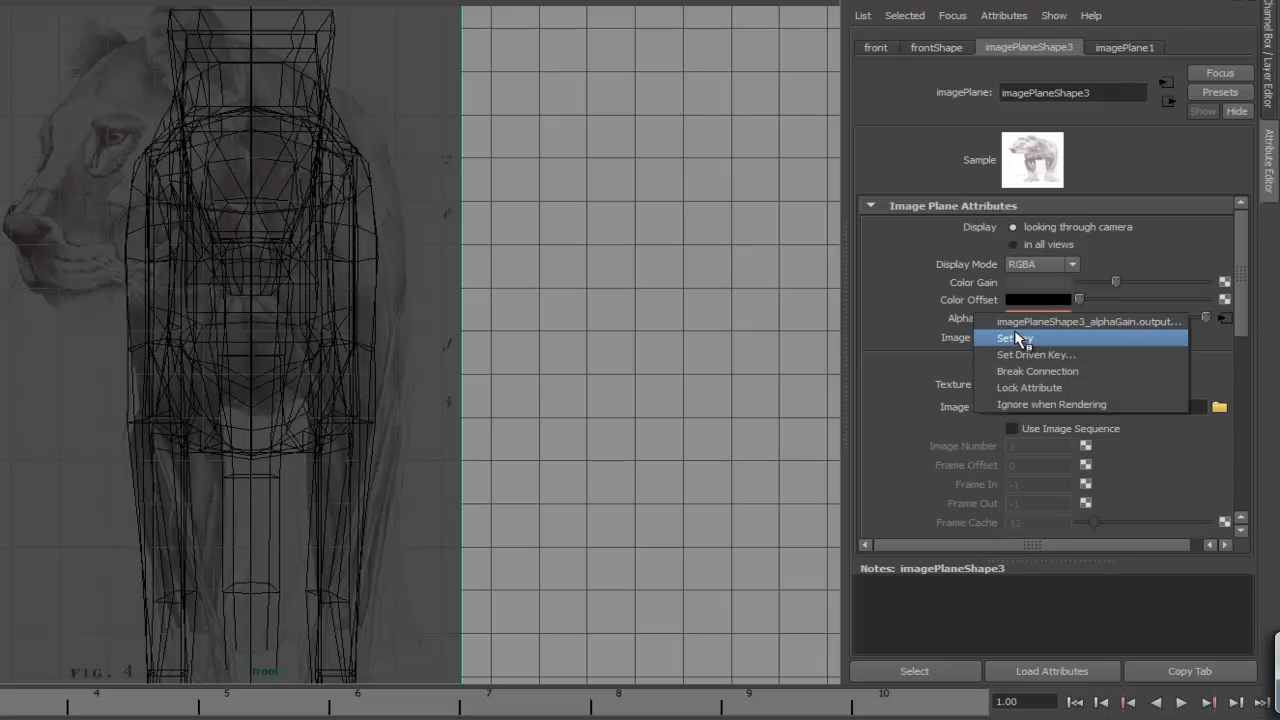
left_click(927, 319)
- Key the image plane's Alpha Gain at 0.000 on frame 10 and scrub the timeline to preview the fade
left_click(878, 695)
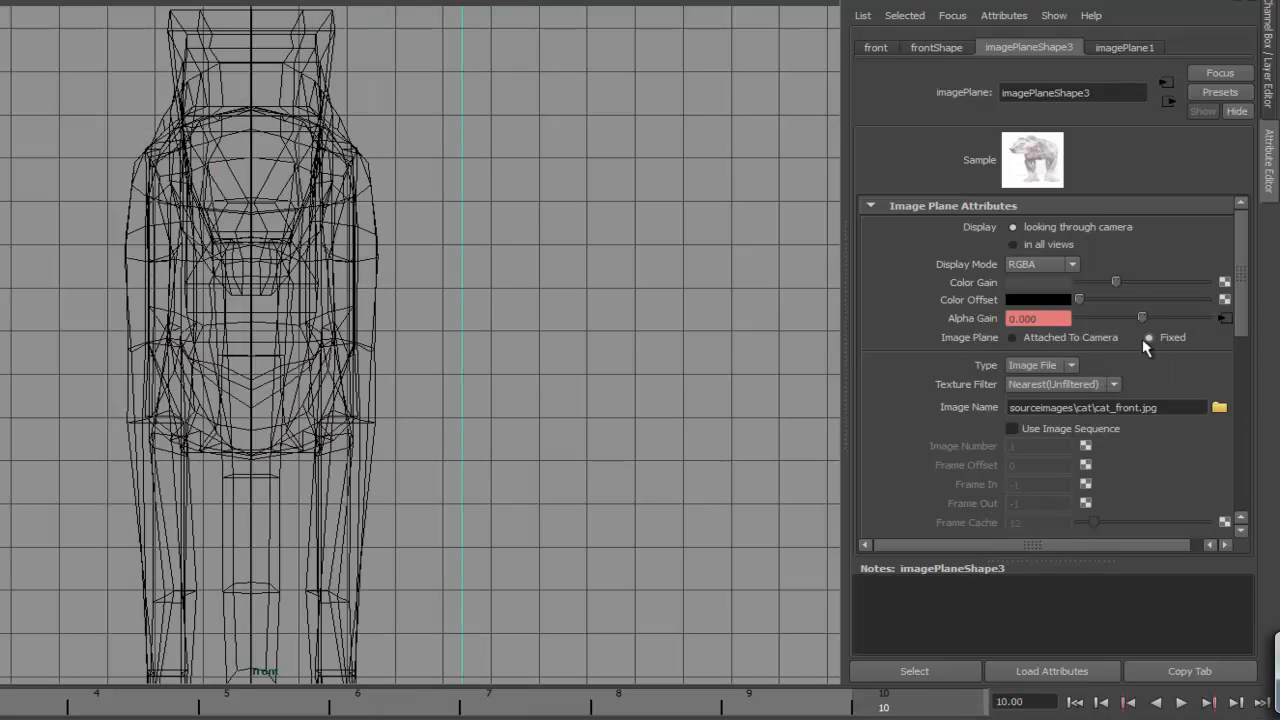
right_click(966, 316)
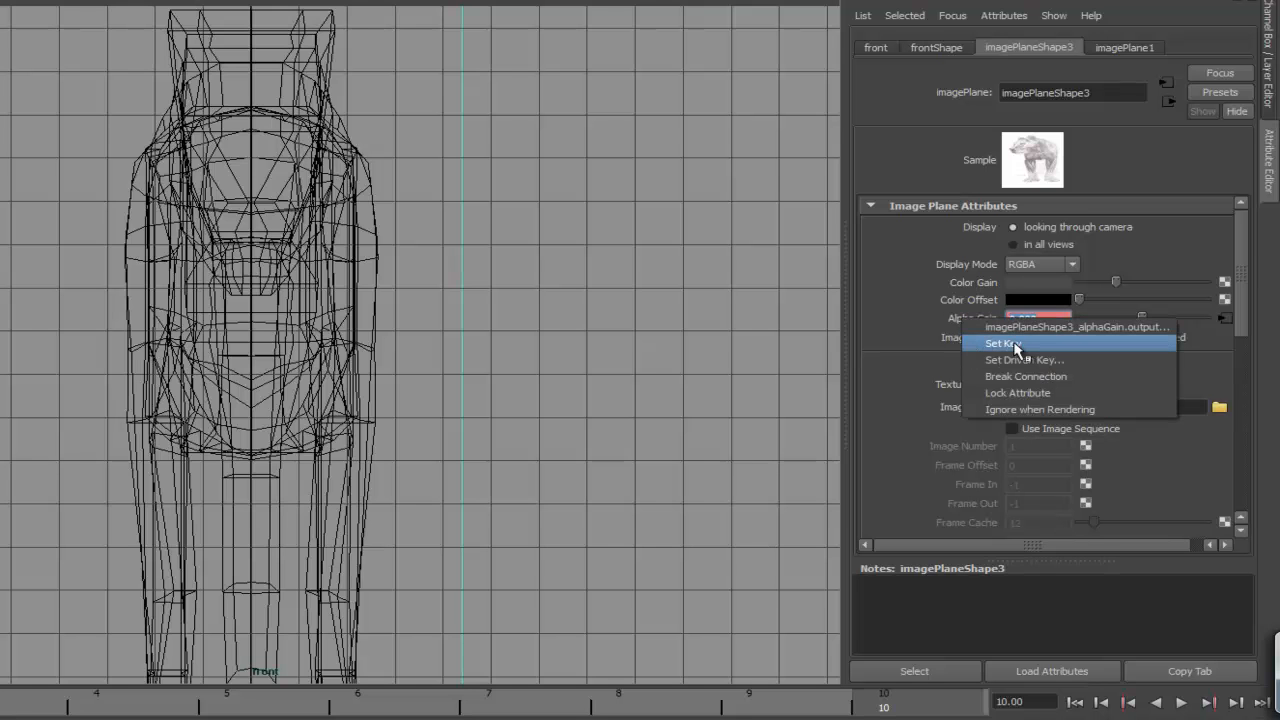
left_click(855, 345)
left_click_drag(898, 699, 0, 691)
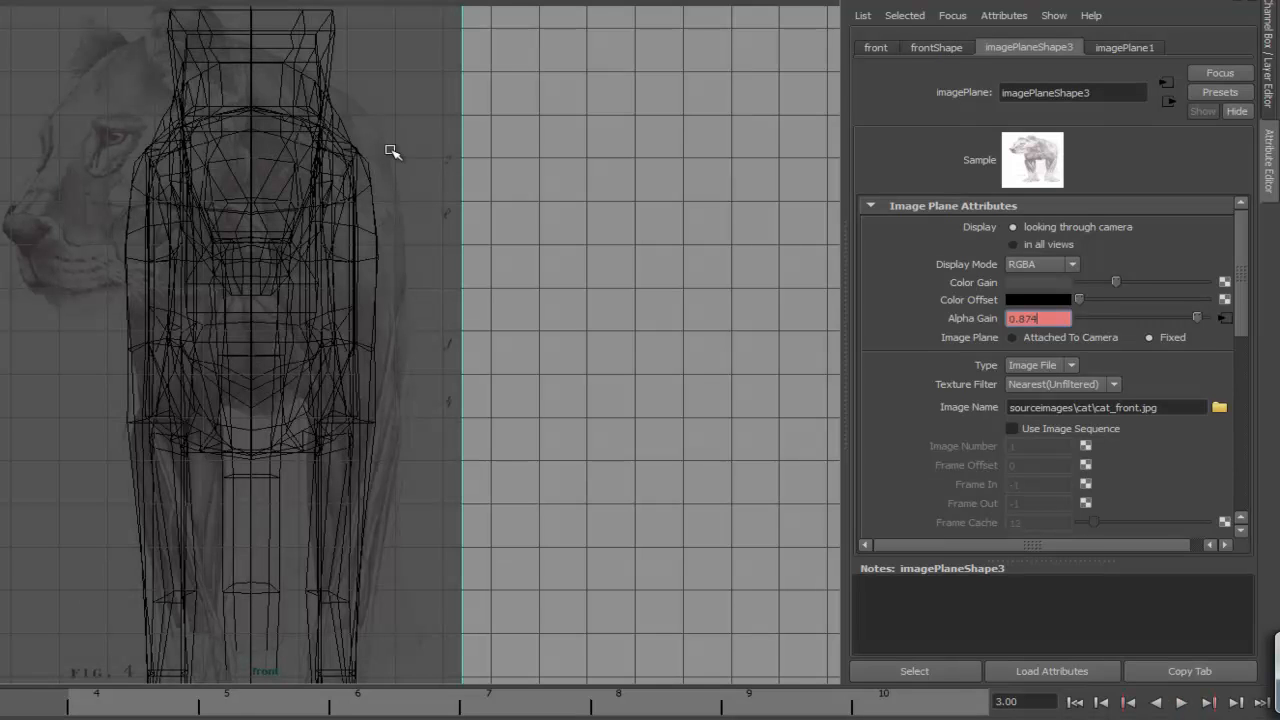
key("alt+v")
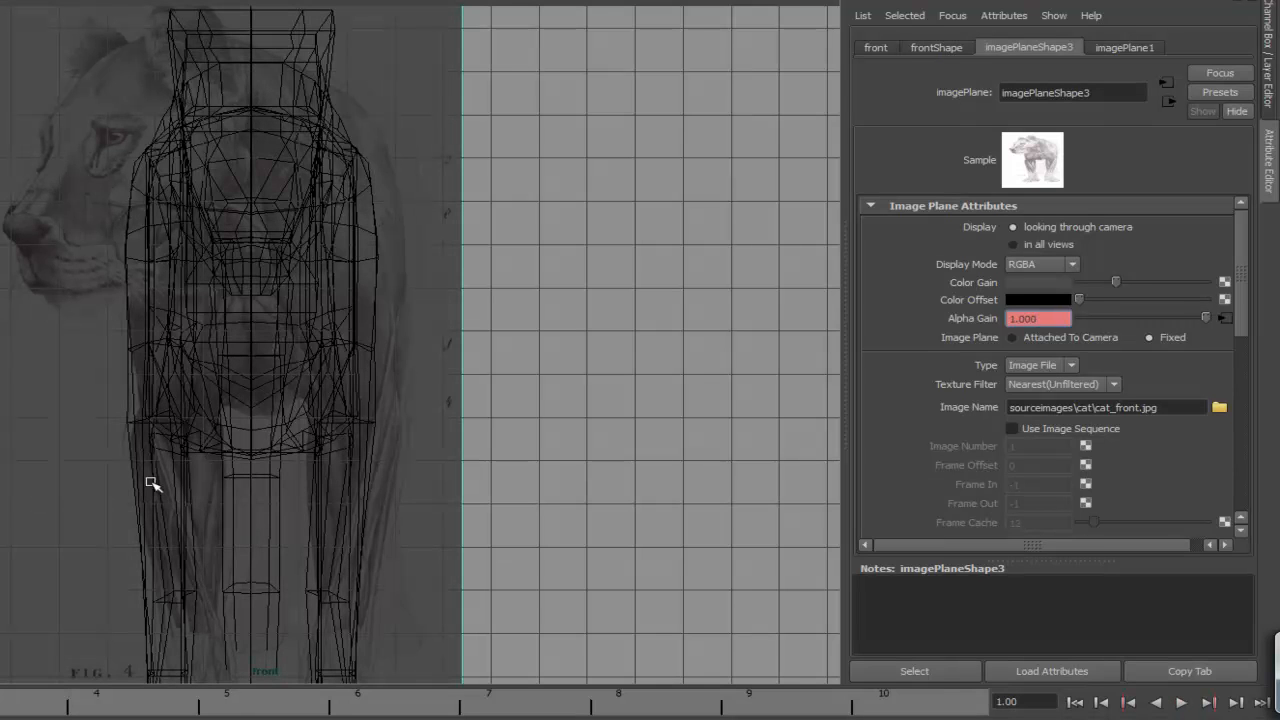
- Return to shaded display and orbit around the whole model to inspect its overall form
key("ctrl+a")
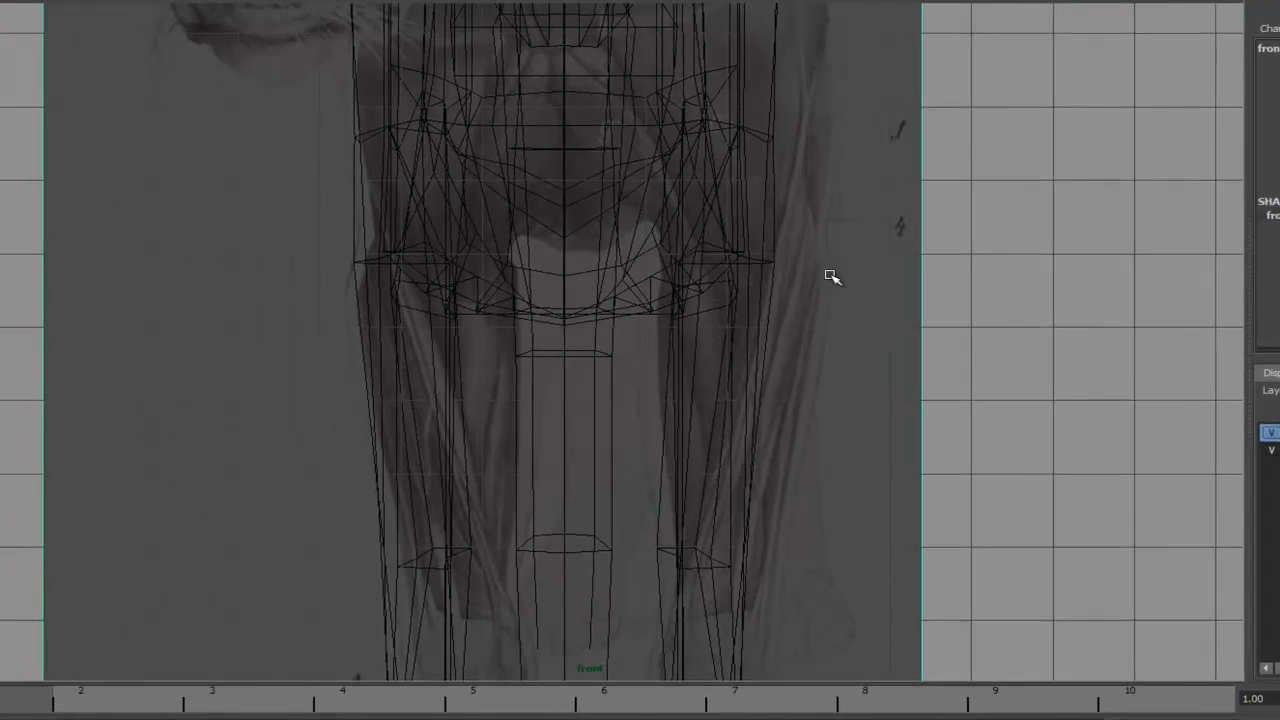
left_click(772, 275)
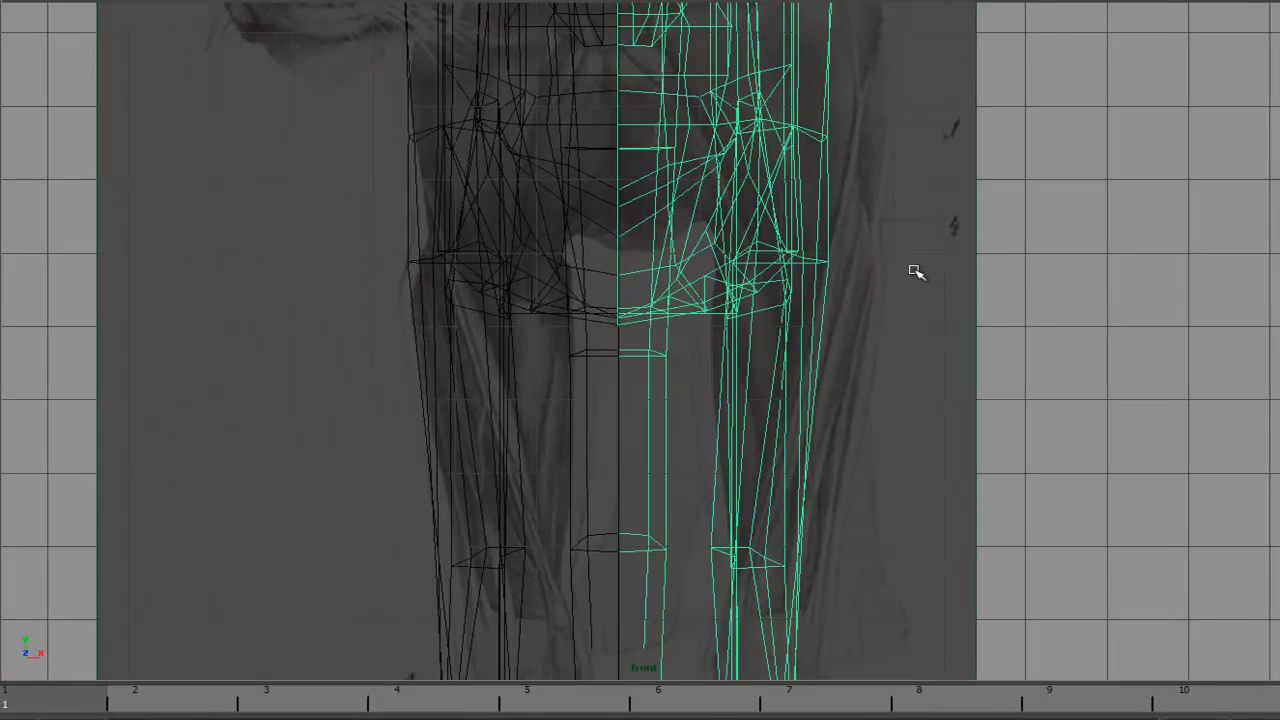
middle_click_drag(935, 316, 905, 318, "alt")
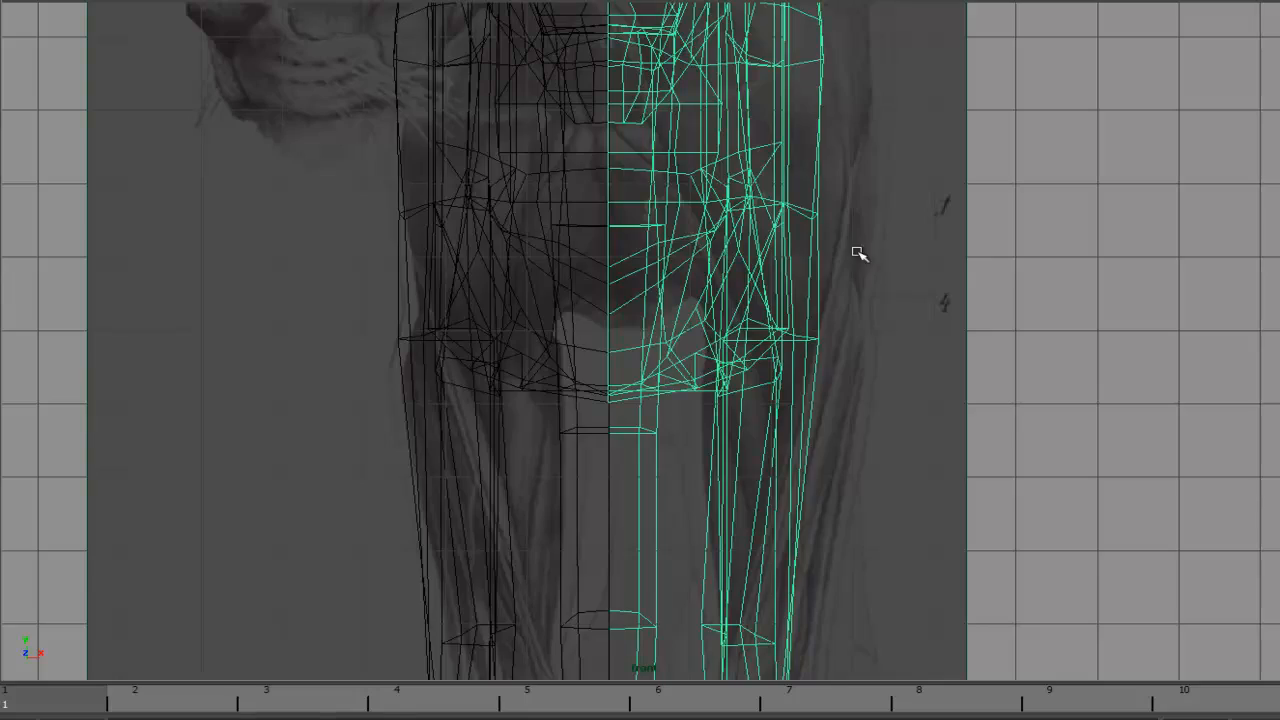
key("5")
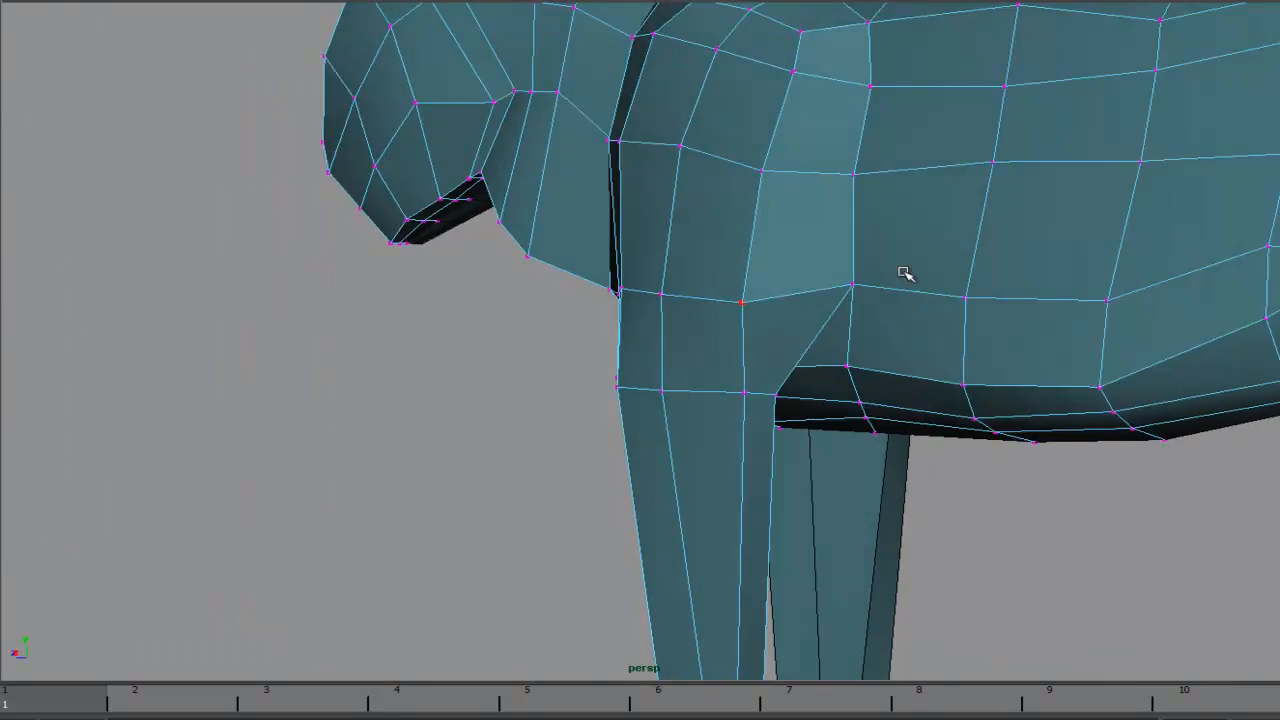
mouse_move(903, 271)
left_mouse_down("alt")
mouse_move(757, 277)
mouse_move(849, 309)
mouse_move(942, 301)
left_mouse_up("alt")
middle_click_drag(942, 301, 955, 137, "alt")
right_click_drag(955, 137, 828, 239, "alt")
left_click_drag(828, 239, 690, 262, "alt")
left_click_drag(1045, 83, 963, 183, "alt")
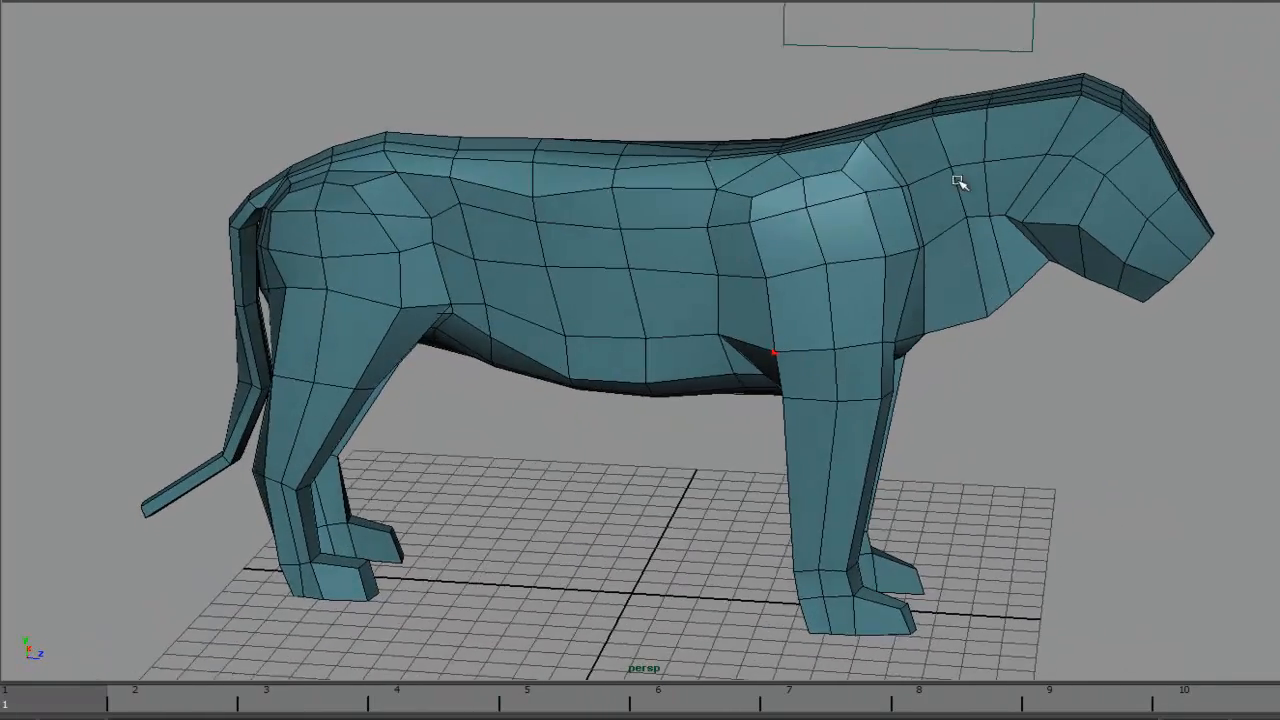
left_click_drag(654, 271, 848, 395, "alt")
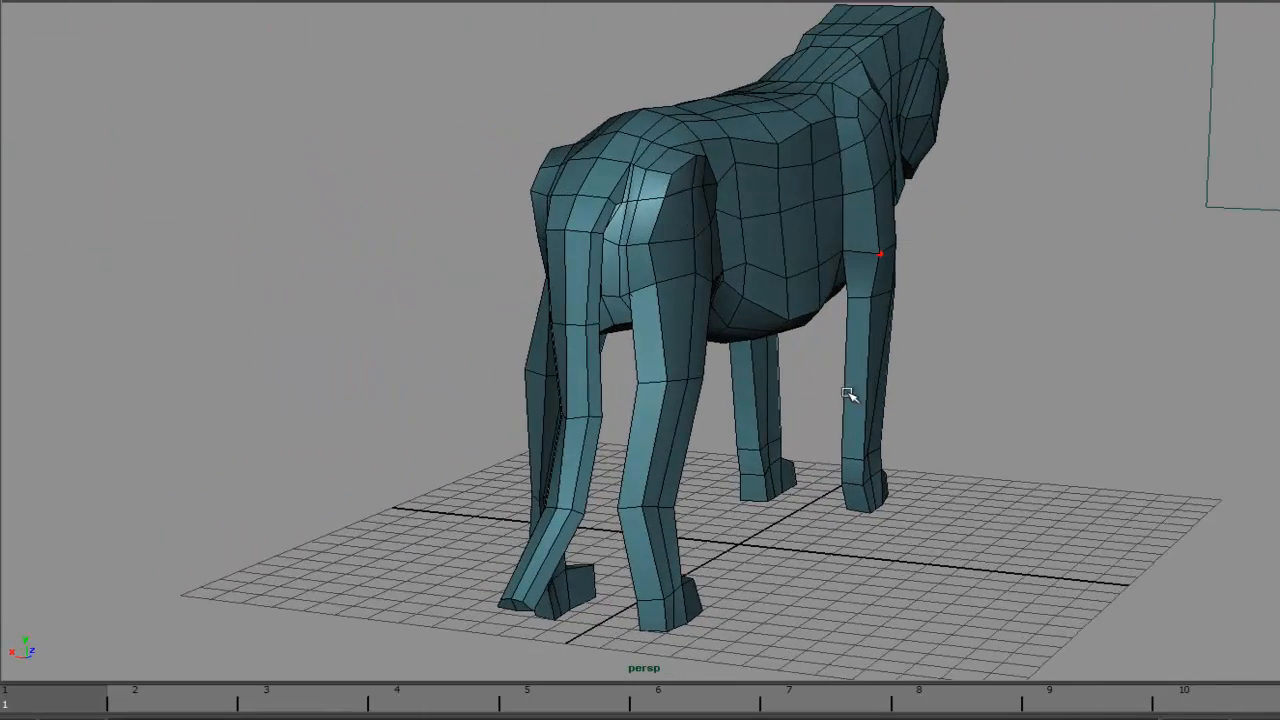
left_click_drag(670, 362, 690, 396, "alt")
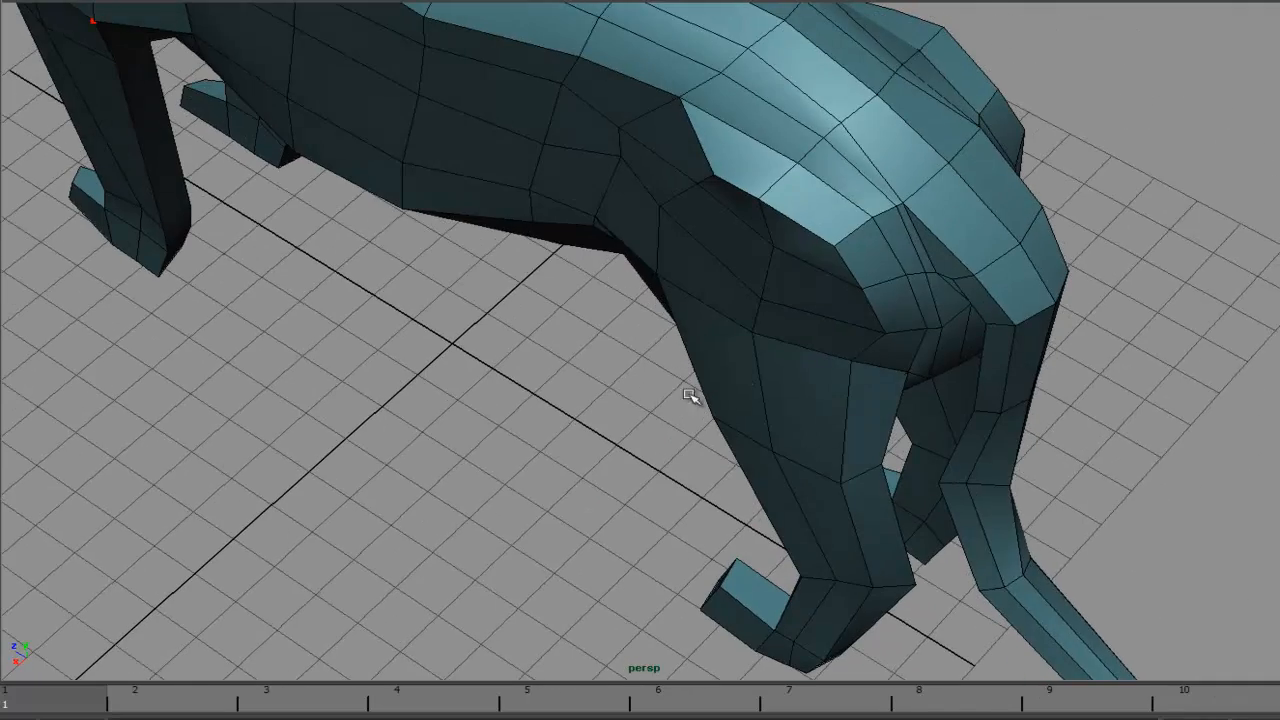
left_click(733, 263)
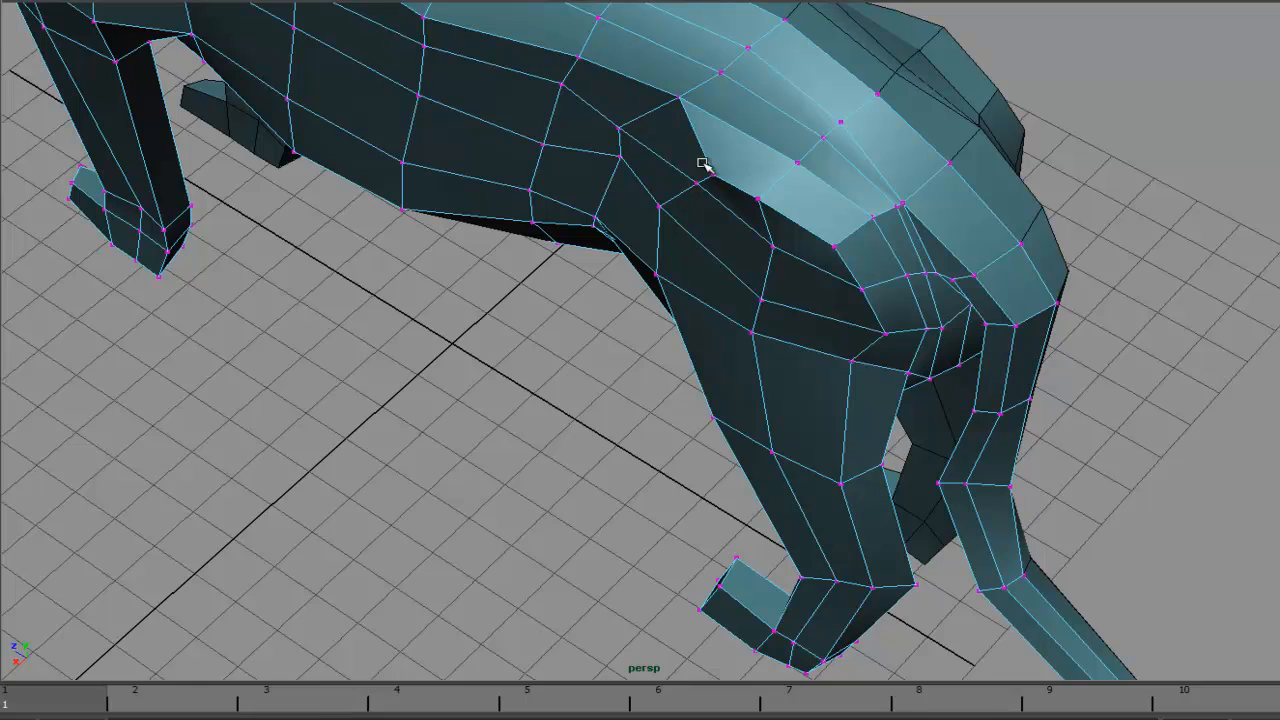
- Reshape the haunch and lower flank vertices so the belly line curves smoothly into the hind leg
left_click_drag(703, 163, 703, 203, "alt")
left_click_drag(663, 249, 653, 281)
left_click_drag(697, 238, 720, 251)
left_click_drag(757, 368, 750, 384)
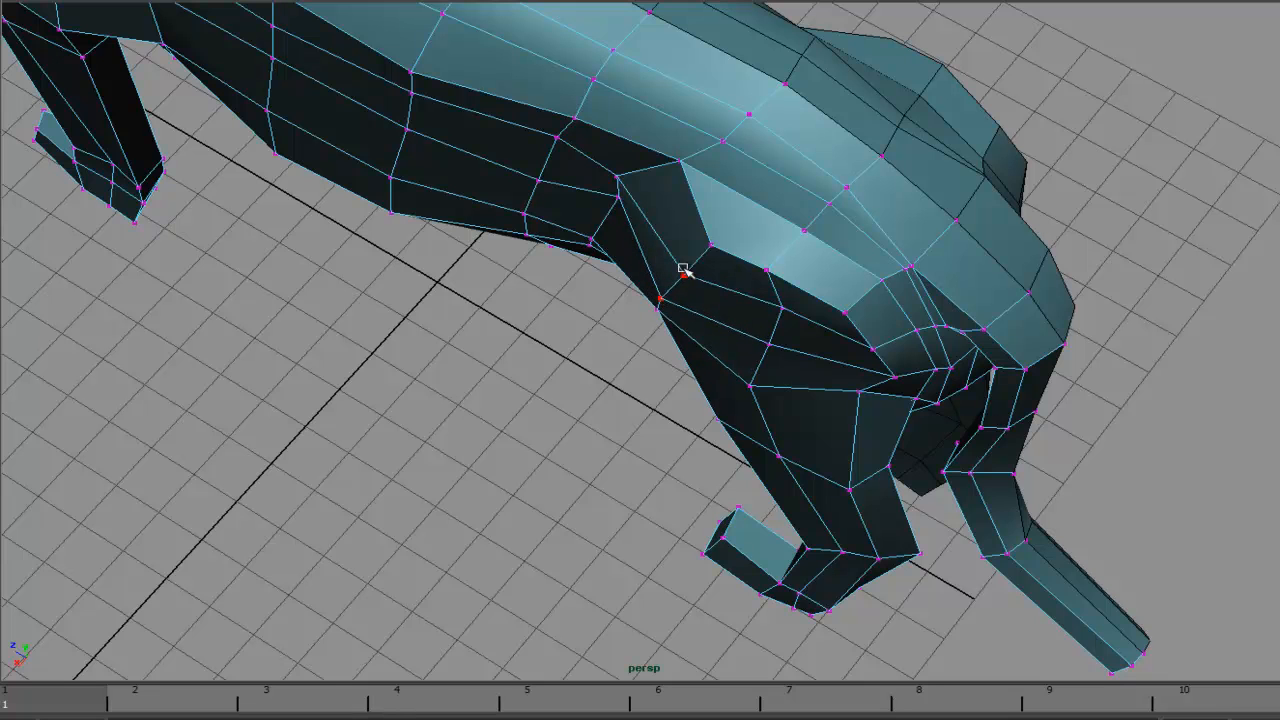
left_click_drag(618, 197, 596, 215)
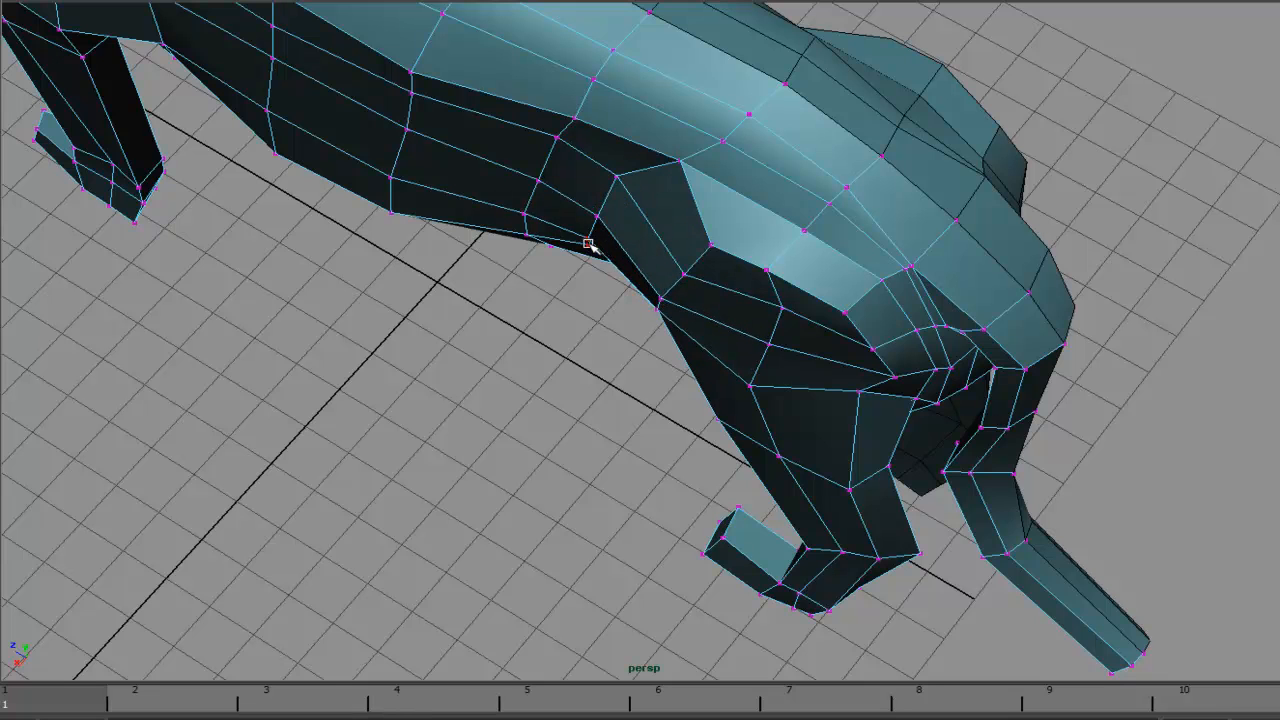
left_click_drag(611, 177, 600, 211)
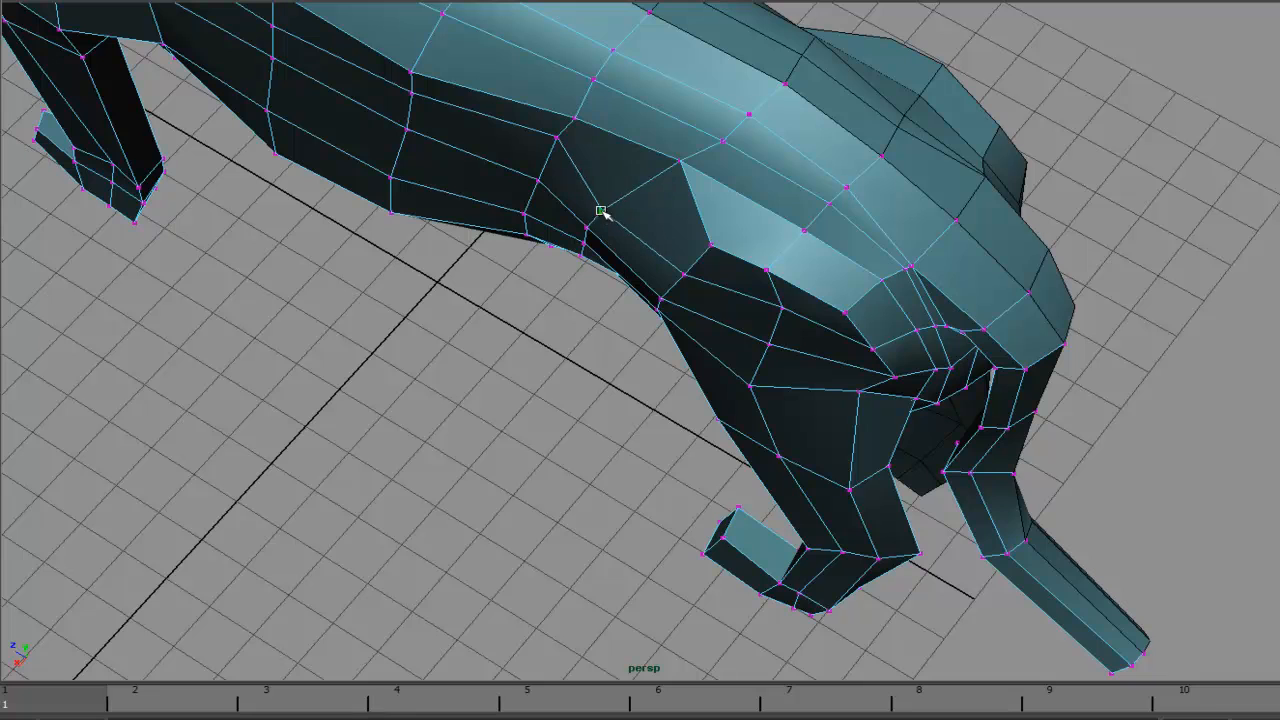
left_click_drag(677, 162, 657, 185)
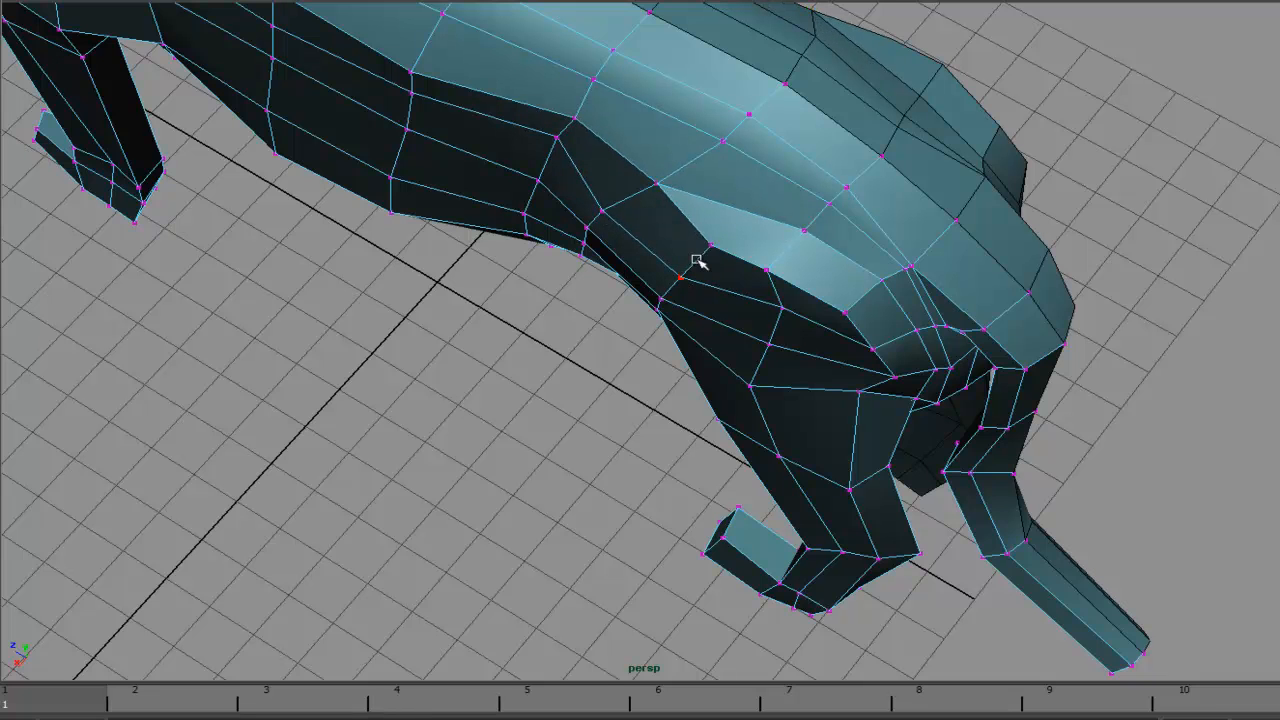
- Pull the hip and upper hind leg vertices to round out the thigh above the hind leg
left_click_drag(768, 343, 772, 284)
left_click_drag(857, 393, 845, 426)
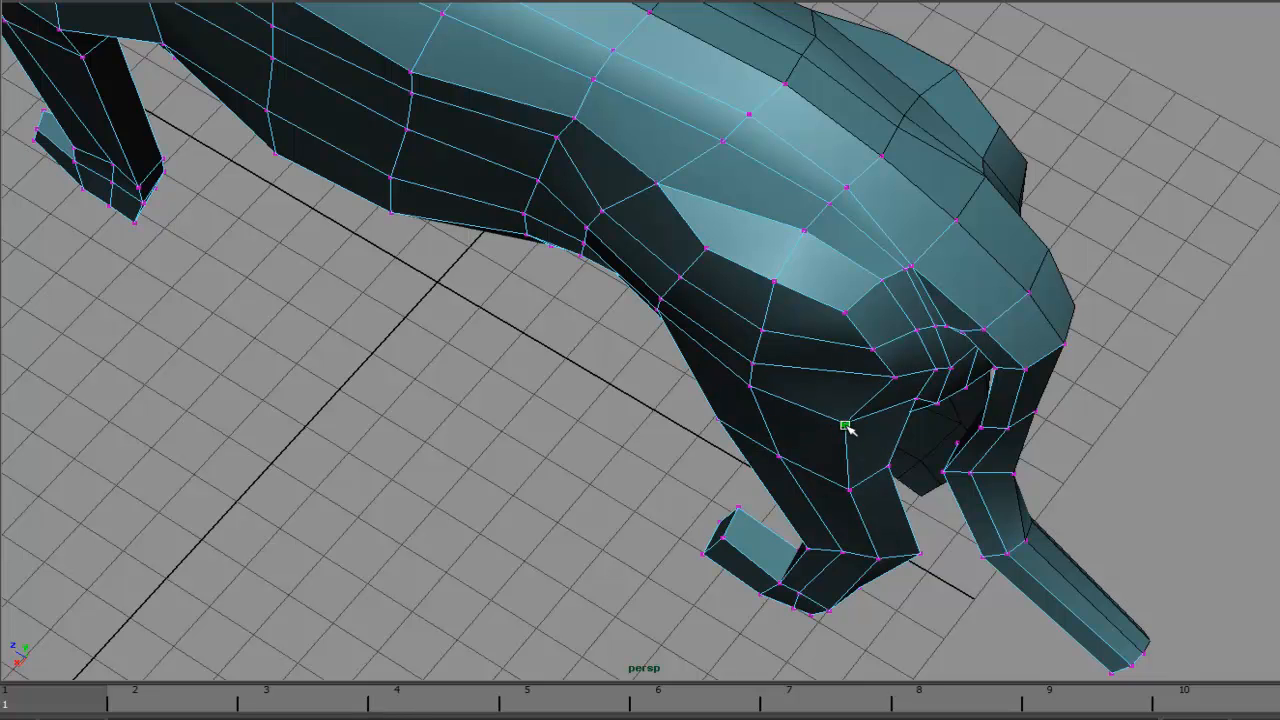
left_click_drag(892, 376, 859, 397)
left_click_drag(873, 350, 856, 366)
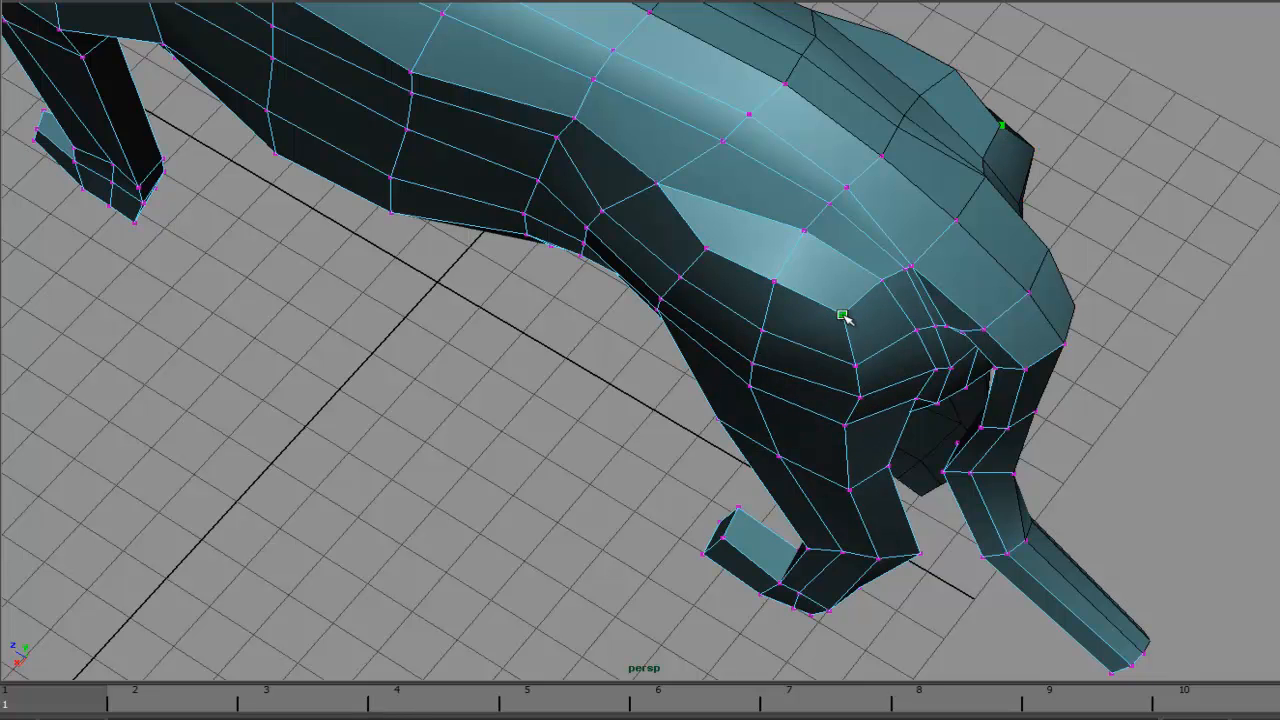
left_click_drag(842, 315, 848, 343, "alt")
left_click_drag(758, 420, 762, 413)
left_click_drag(808, 323, 791, 350)
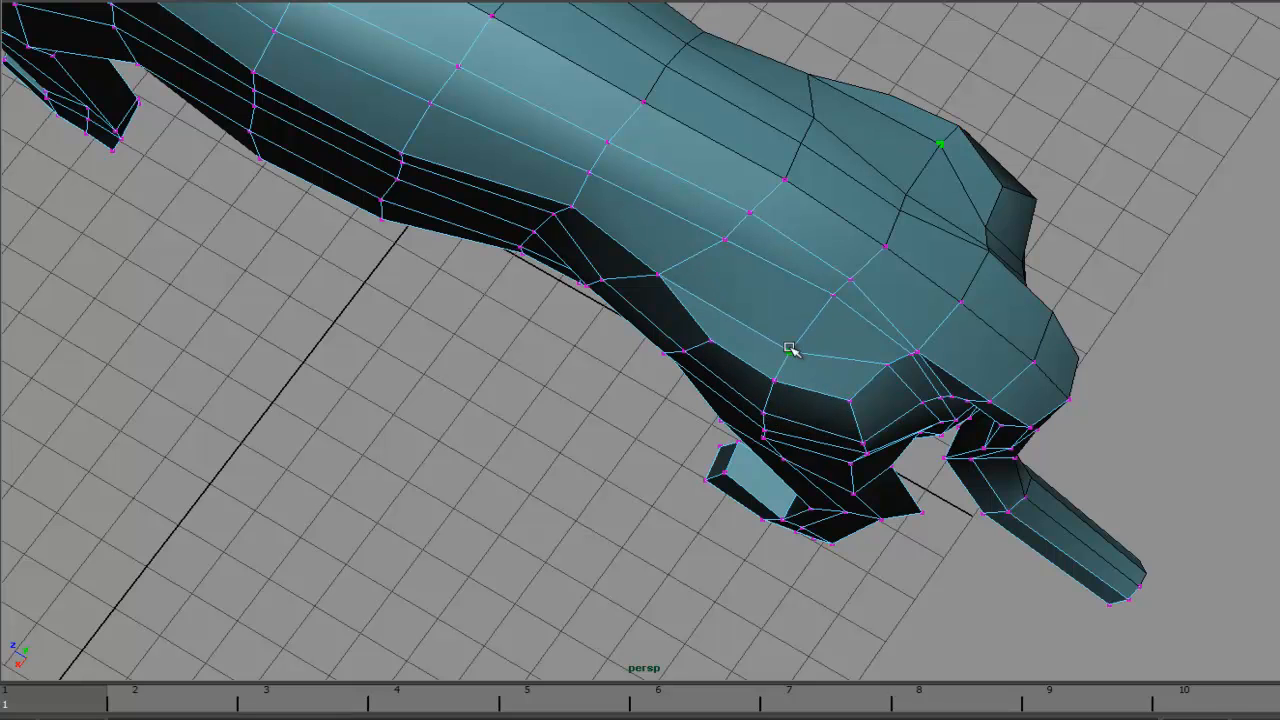
left_click_drag(909, 354, 862, 361)
left_click_drag(886, 414, 795, 272)
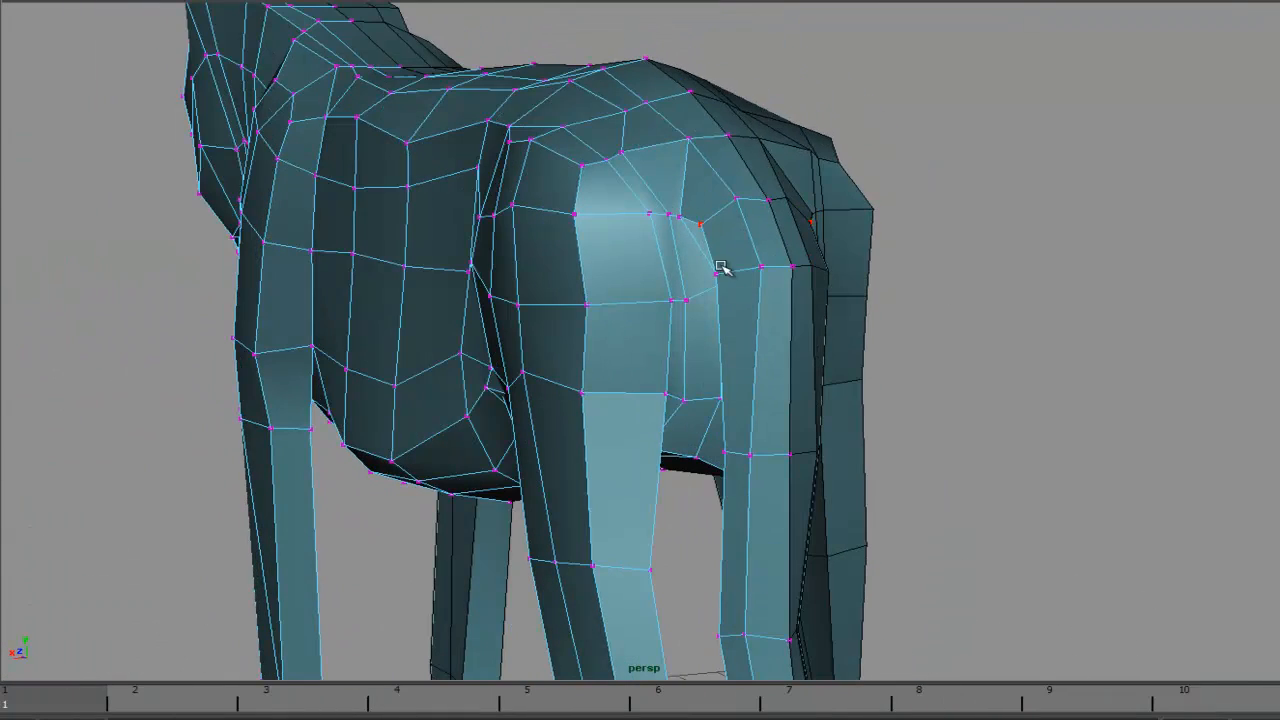
- Refine the inner hind thigh vertices from a rear three-quarter view
left_click_drag(752, 240, 640, 374, "alt")
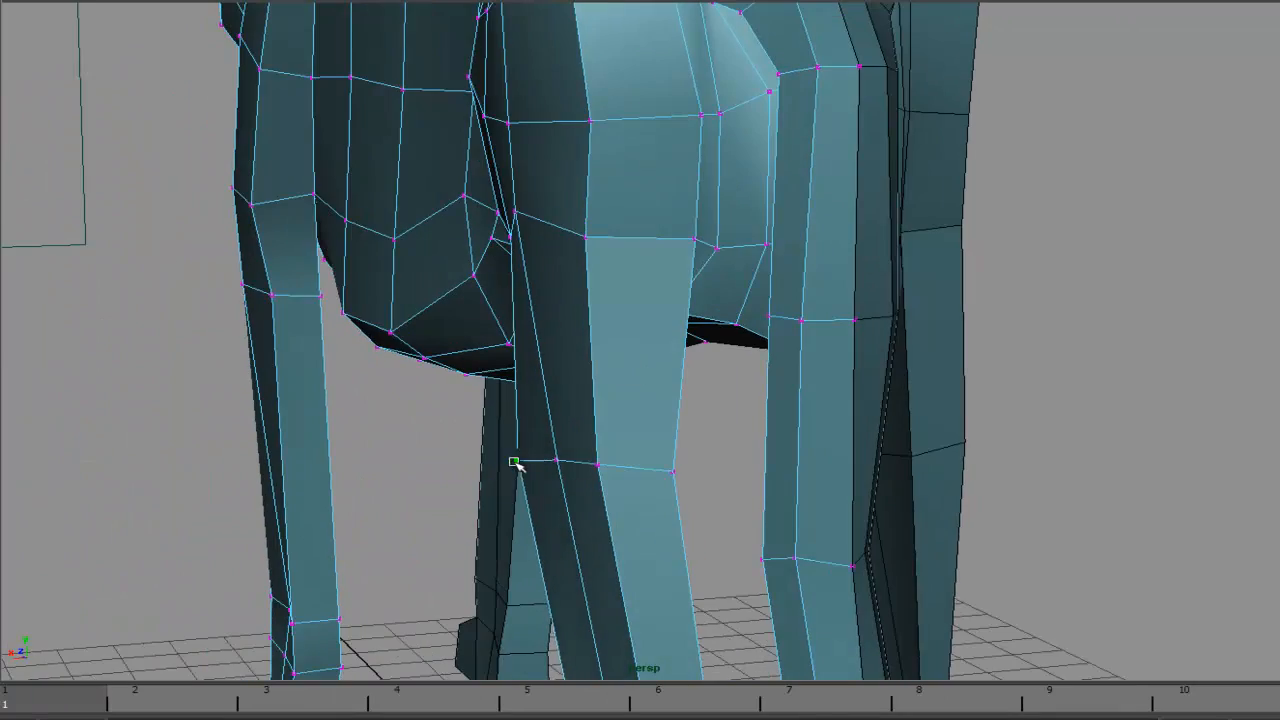
left_click_drag(587, 467, 641, 434, "alt")
middle_click_drag(648, 384, 596, 320, "alt")
left_click_drag(596, 320, 582, 316)
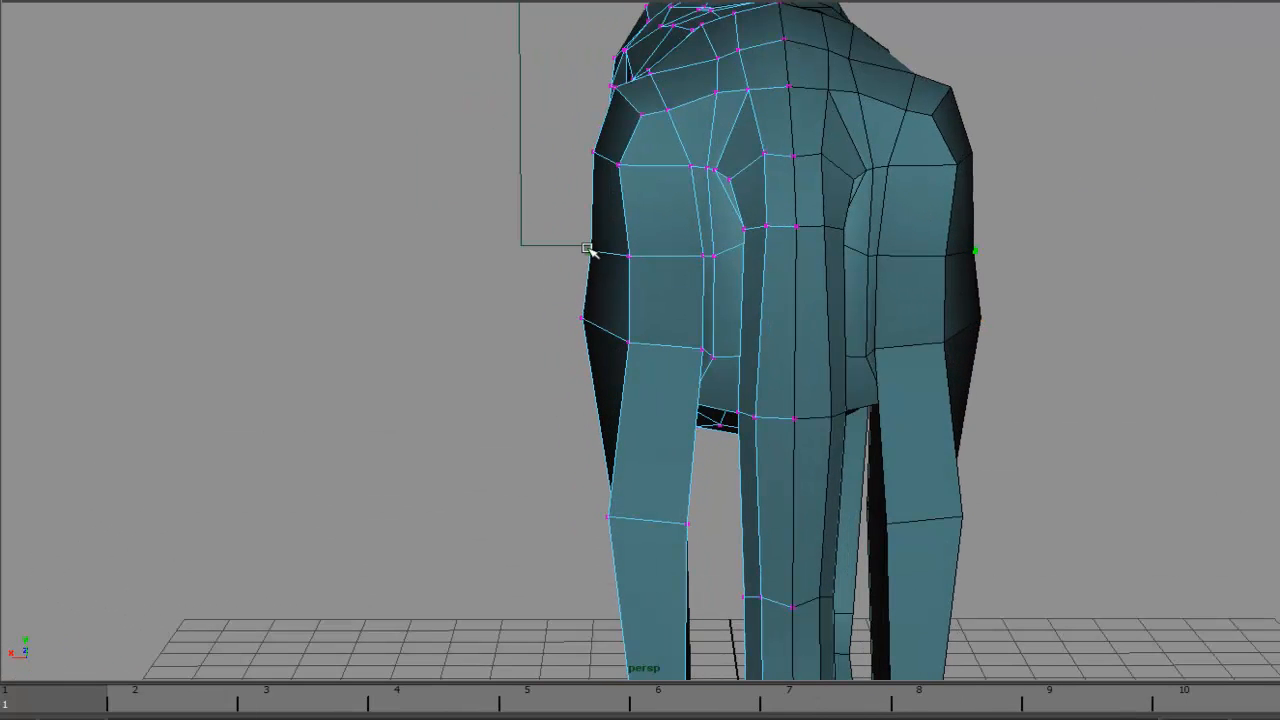
- Push the outer hind leg vertices inward in the rear view to slim the thighs
left_click_drag(617, 172, 631, 192)
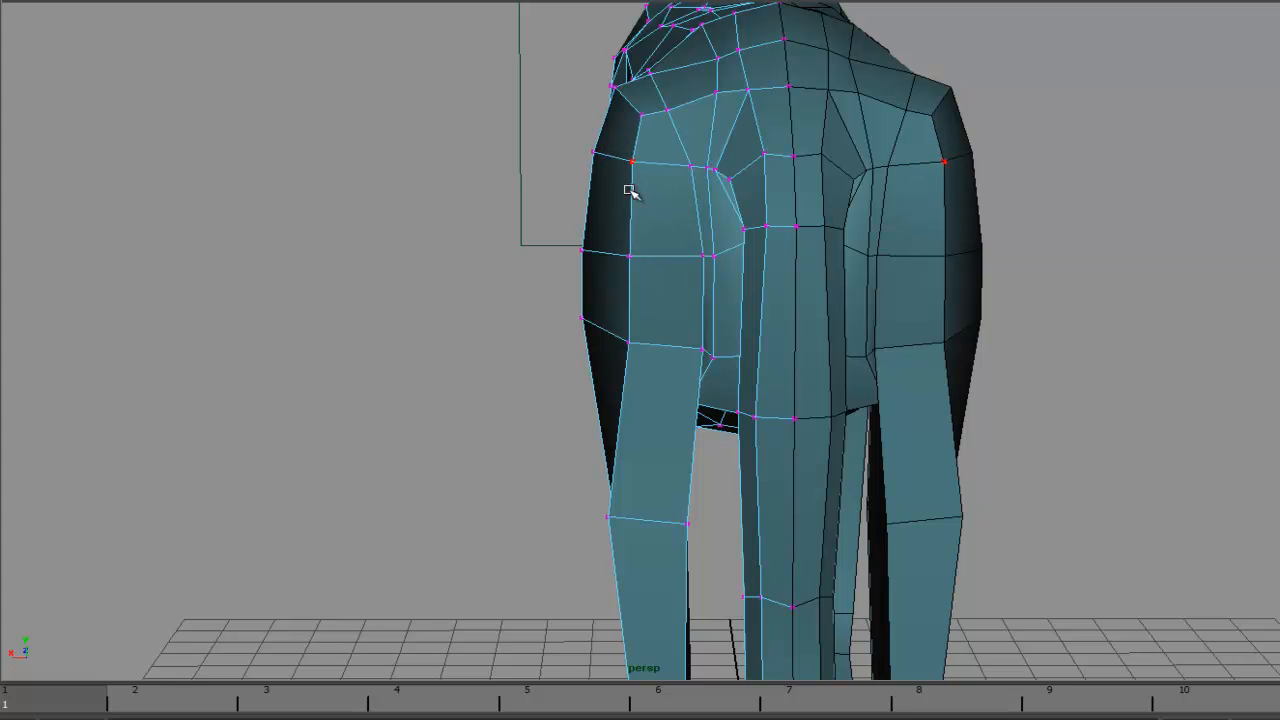
left_click_drag(628, 254, 615, 251)
left_click_drag(629, 342, 612, 340)
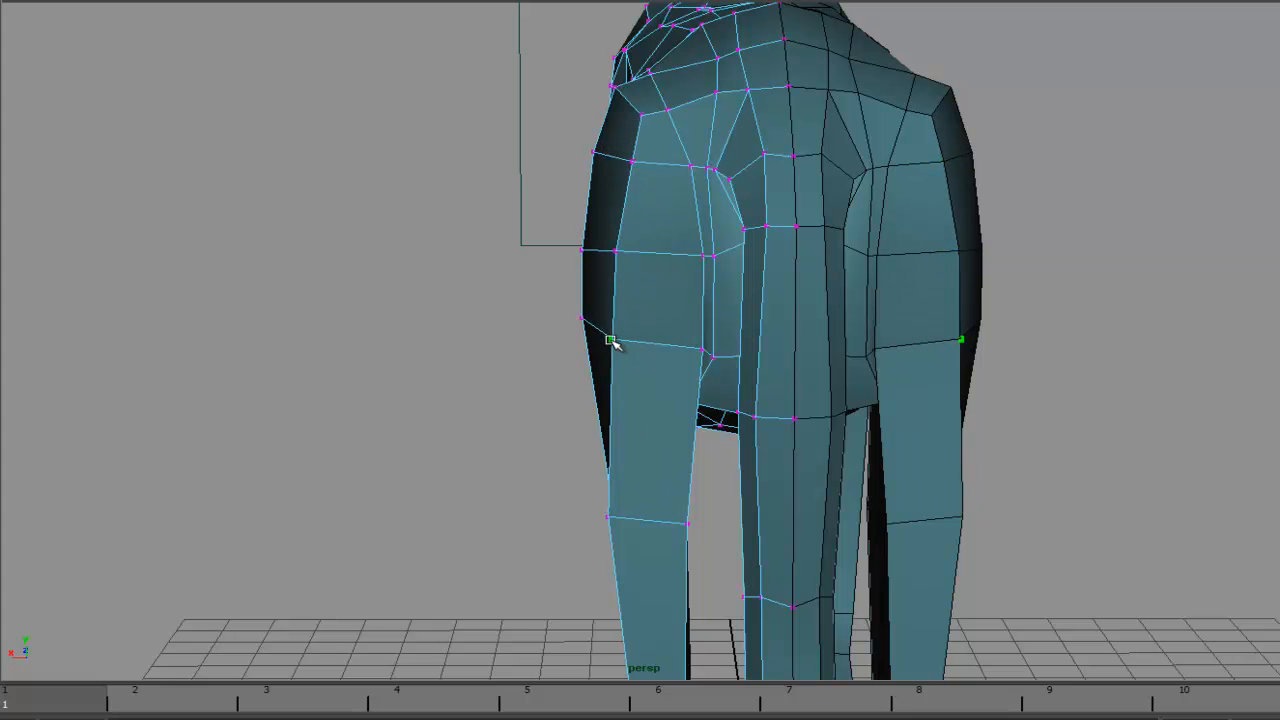
- Adjust the vertices along the back and flank from above to smooth the spine's profile
scroll(603, 512, "down", 2)
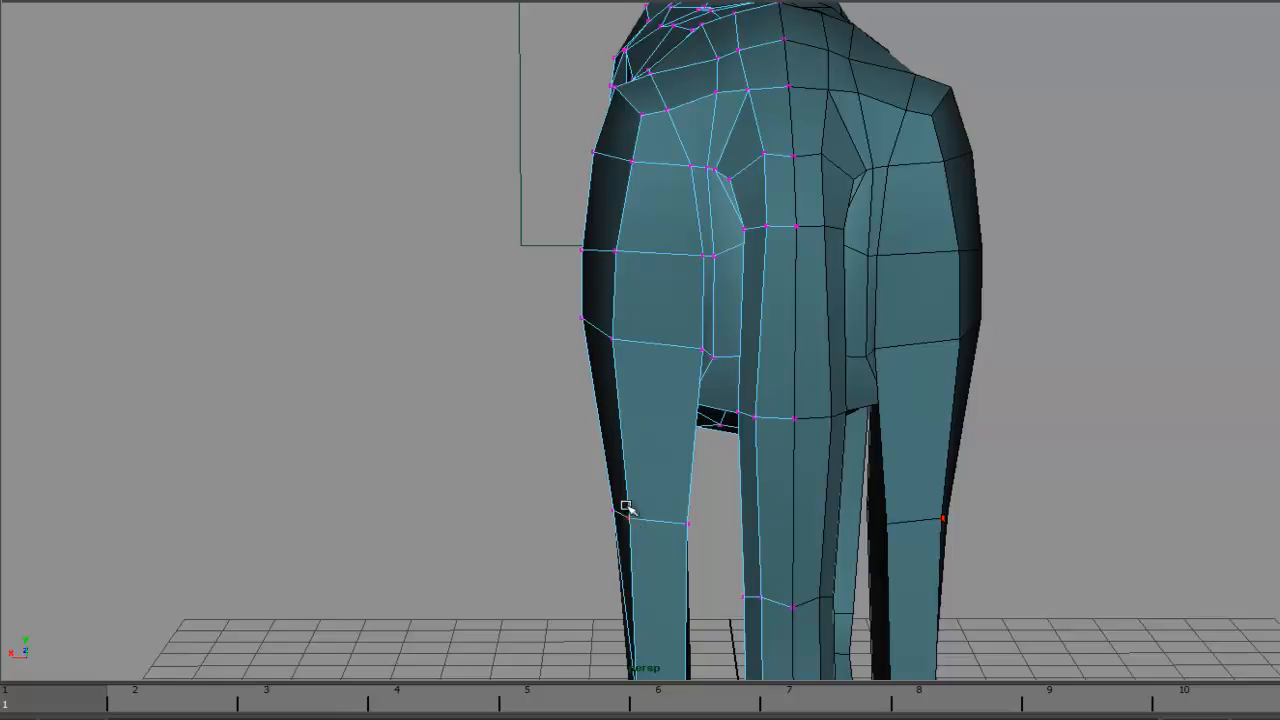
scroll(509, 354, "down", 3)
left_click_drag(509, 354, 858, 277, "alt")
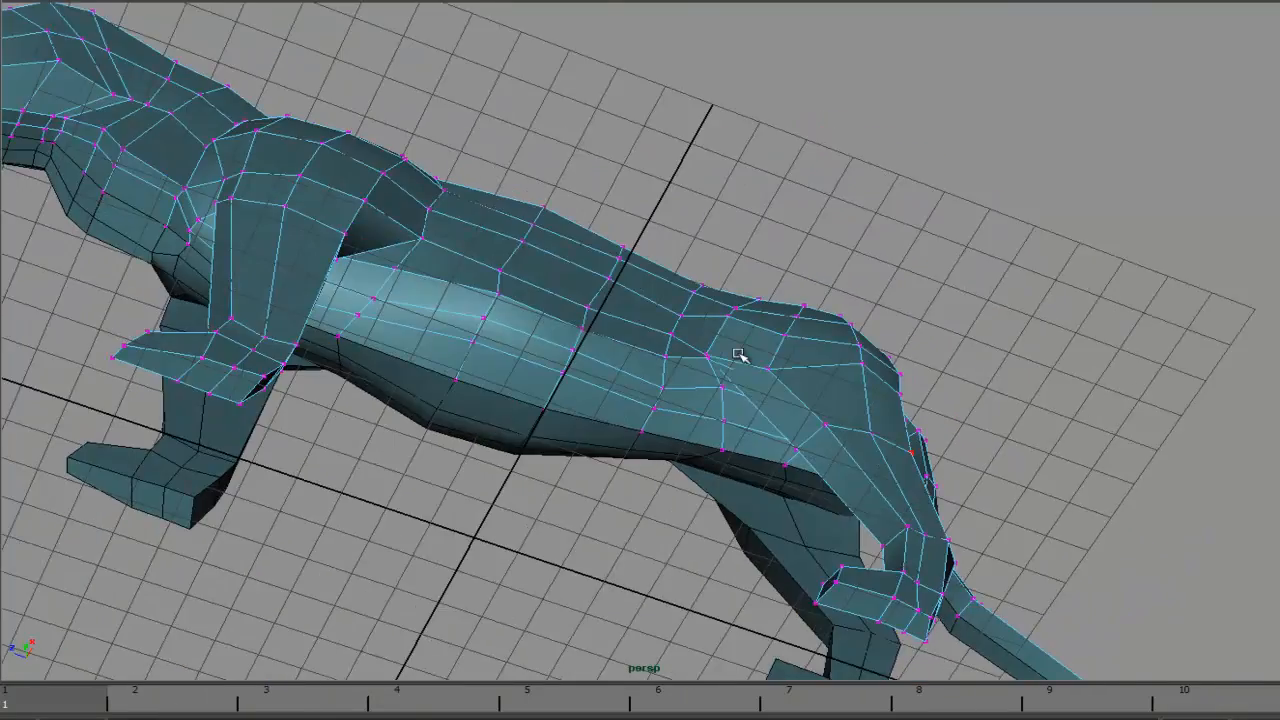
scroll(737, 354, "up", 4)
left_click_drag(929, 383, 856, 395, "alt")
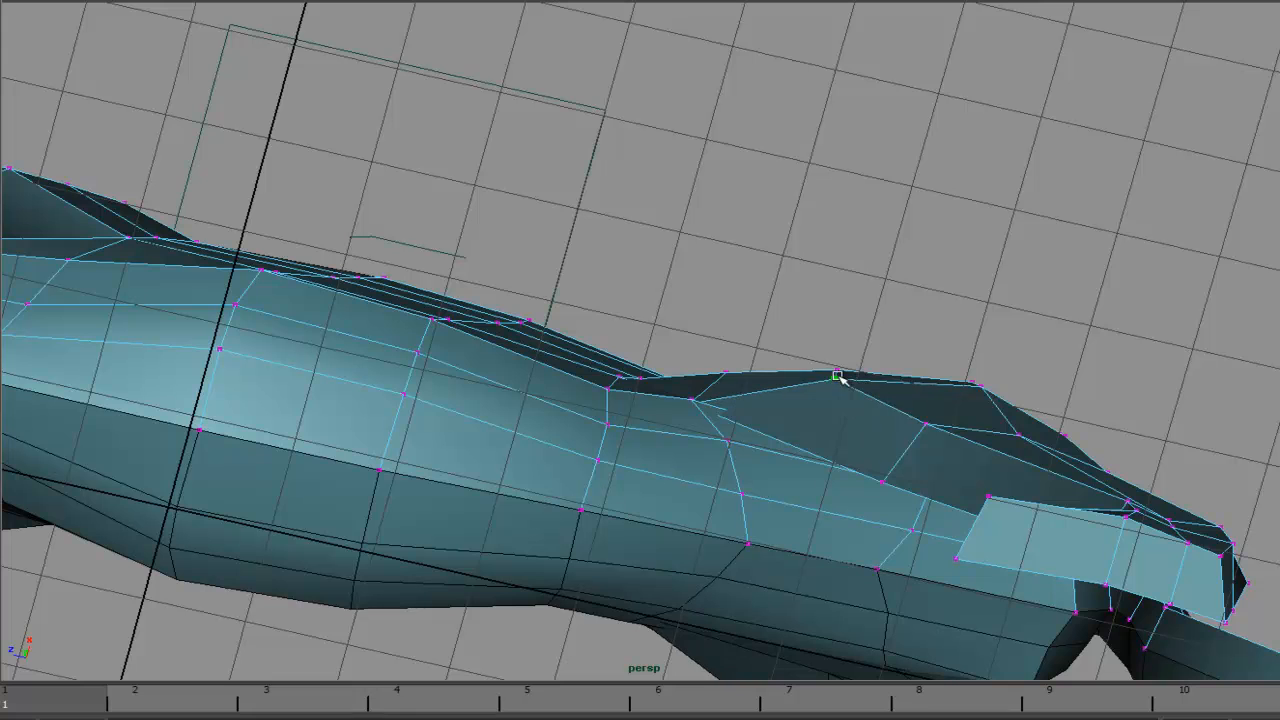
left_click_drag(913, 397, 703, 370, "alt")
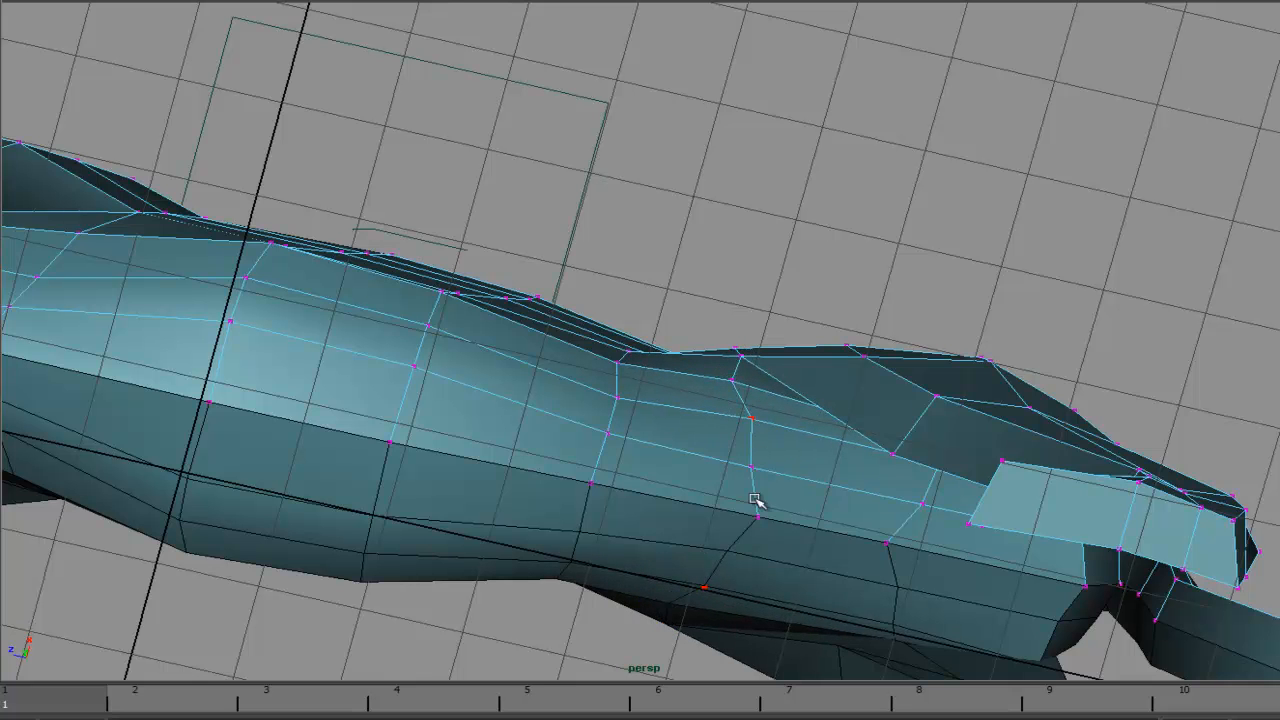
left_click_drag(733, 512, 731, 258, "alt")
- Tweak the rump vertices below the tail base from behind
mouse_move(722, 210)
left_mouse_down()
mouse_move(709, 246)
mouse_move(646, 297)
mouse_move(707, 245)
mouse_move(609, 245)
left_mouse_up()
left_click_drag(632, 187, 600, 183)
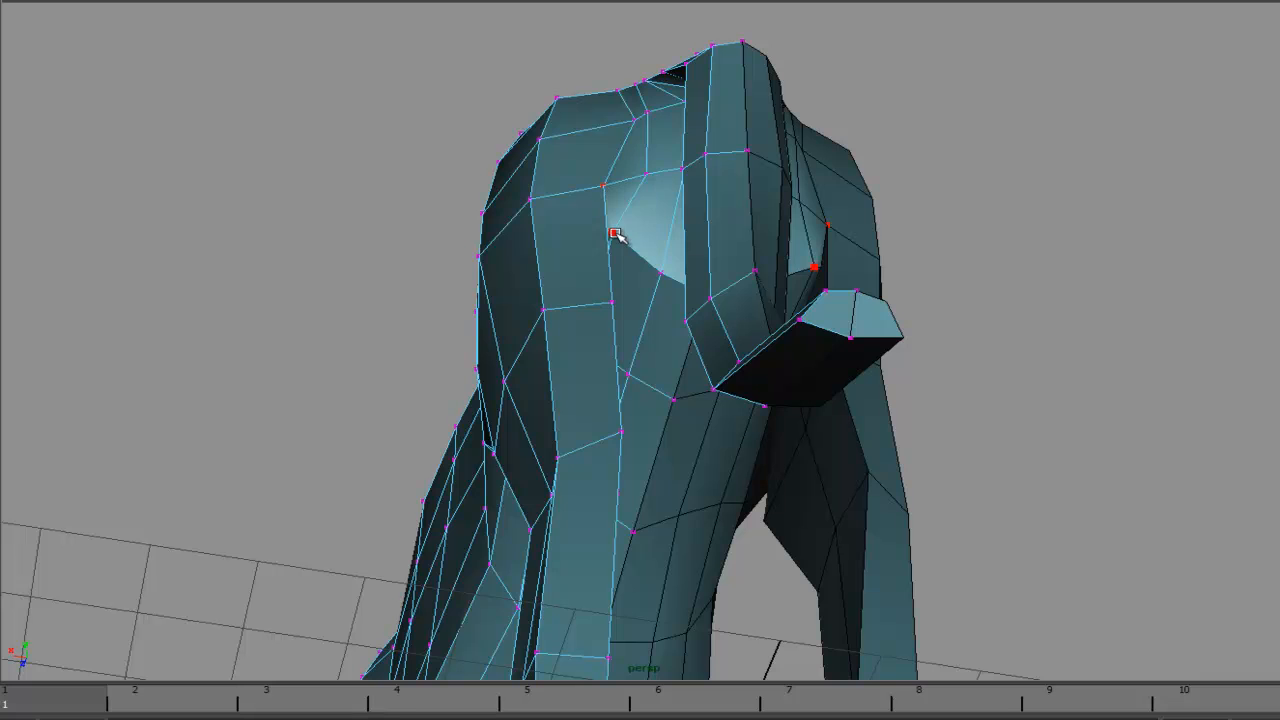
left_click_drag(614, 234, 632, 241)
left_click_drag(647, 172, 630, 247)
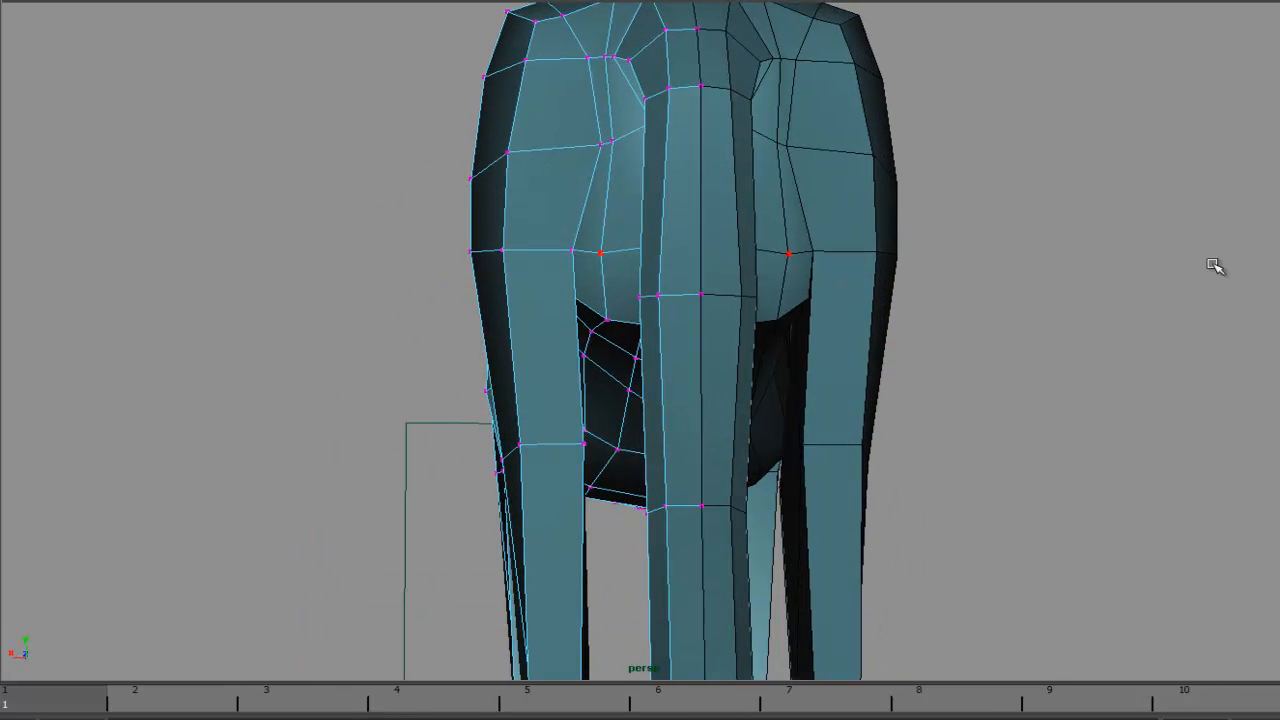
- Examine the anatomy reference of the lion's hindquarters and tail in the image viewer
left_click_drag(926, 2, 1092, 0)
scroll(1160, 134, "up", 5)
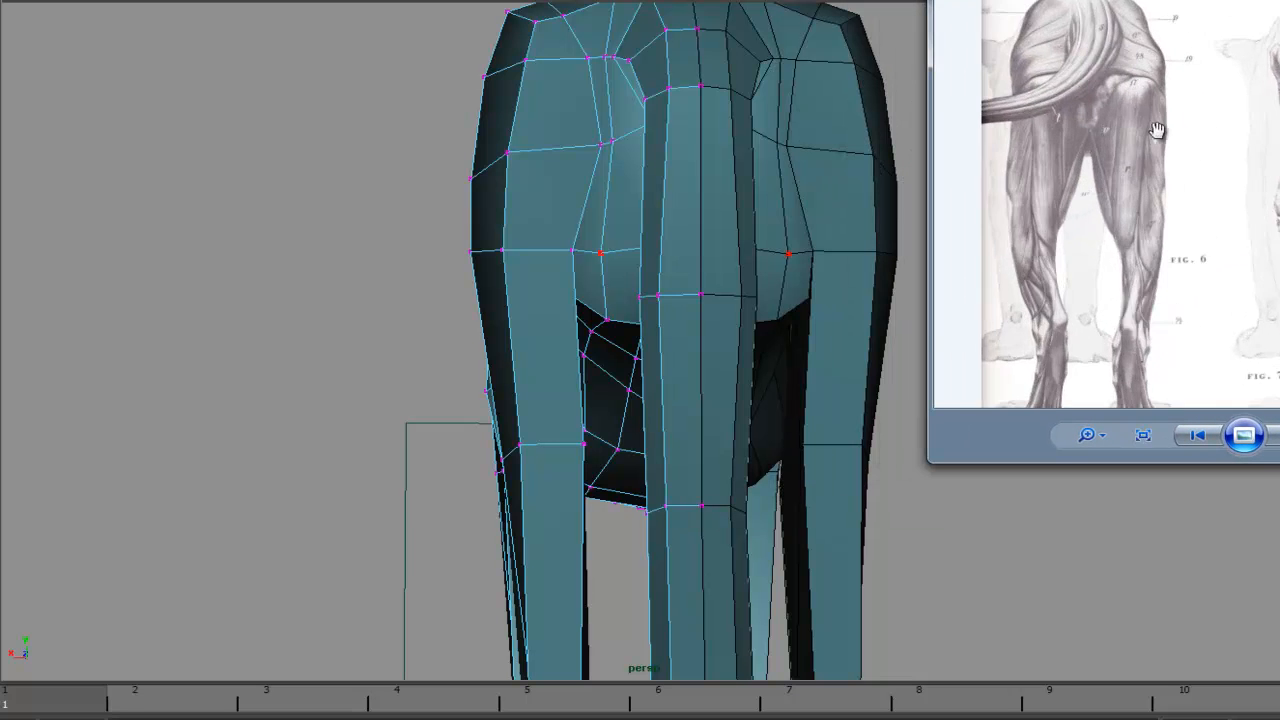
left_click_drag(1247, 256, 1205, 366)
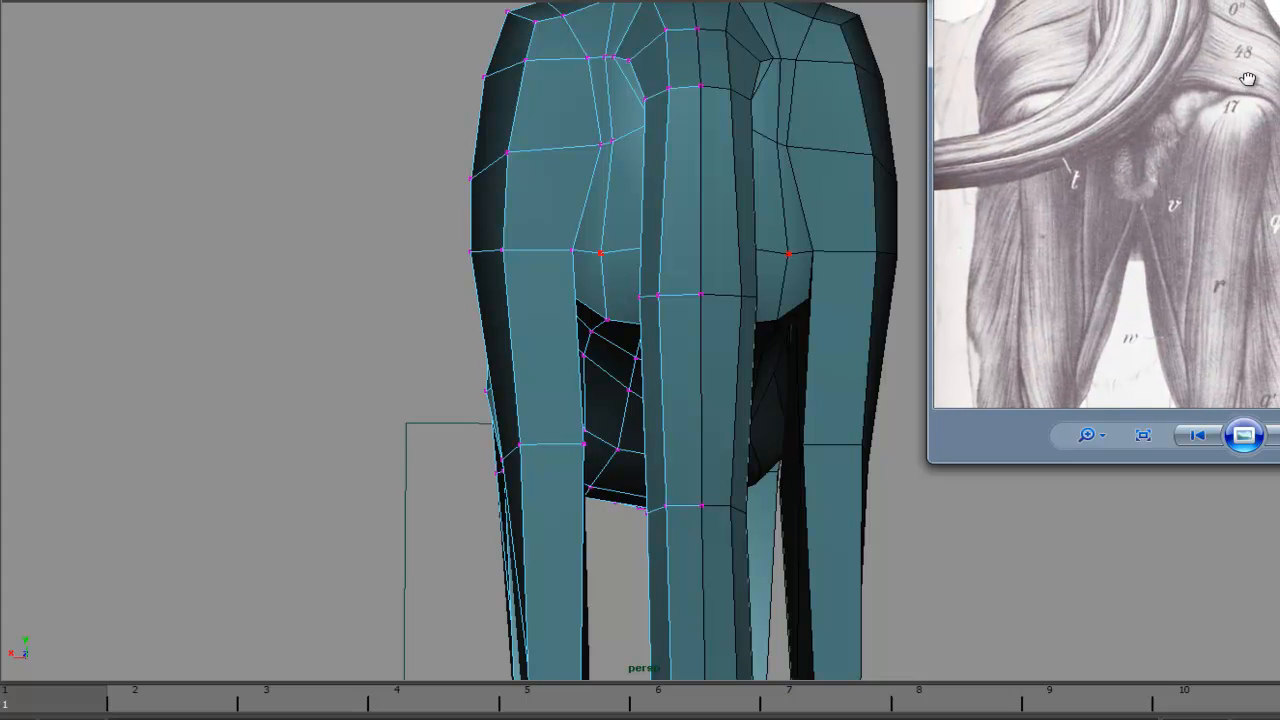
left_click_drag(1181, 86, 1191, 164)
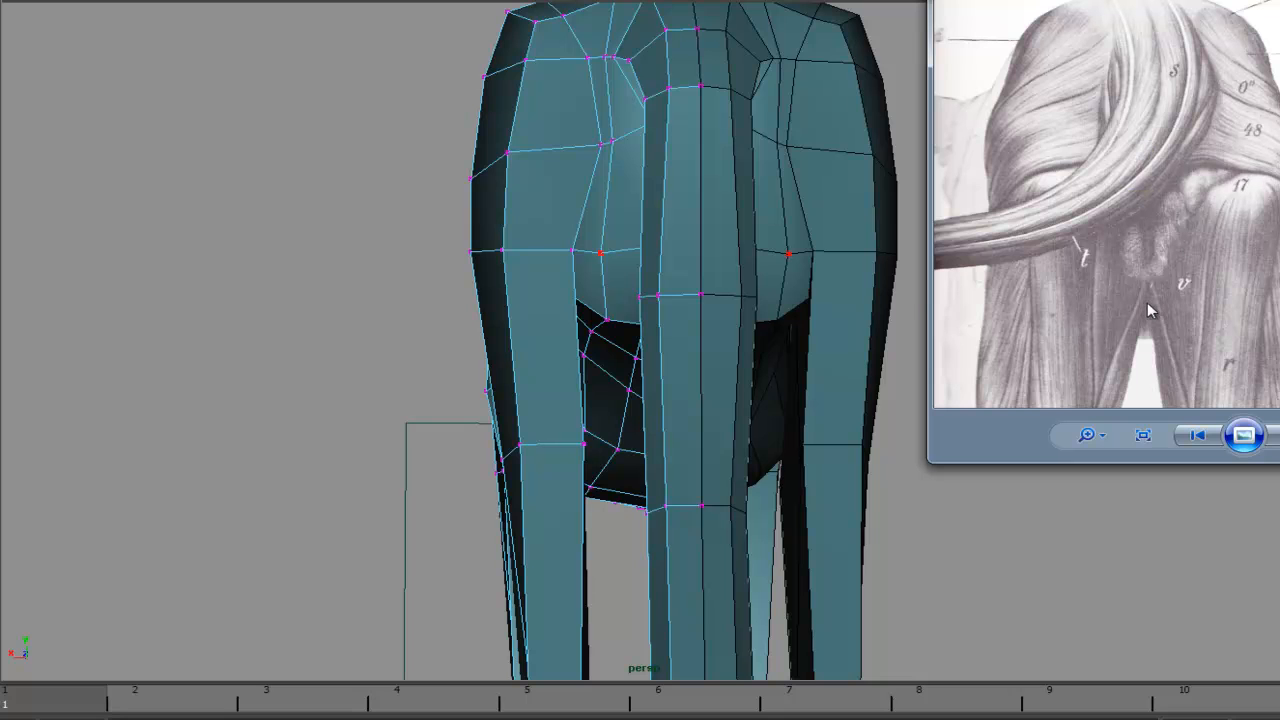
left_click_drag(1174, 297, 1235, 112)
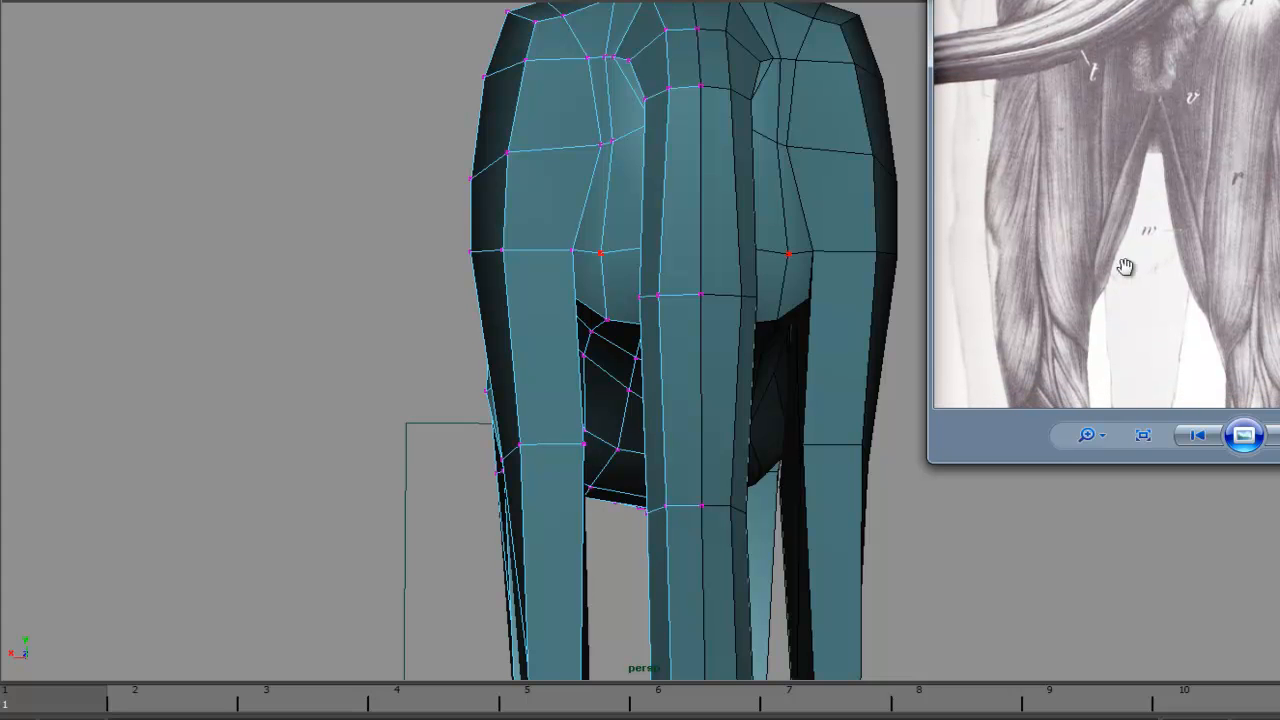
left_click_drag(1103, 131, 1043, 216)
- Select the tail's faces by growing the selection from its base down its length
left_click_drag(766, 334, 850, 415, "alt")
right_click_drag(857, 462, 858, 496)
left_click(855, 415)
key("shift+period")
key("shift+period")
key("shift+period")
middle_click_drag(945, 183, 938, 328, "alt")
left_click_drag(938, 328, 918, 324, "alt")
key("shift+period")
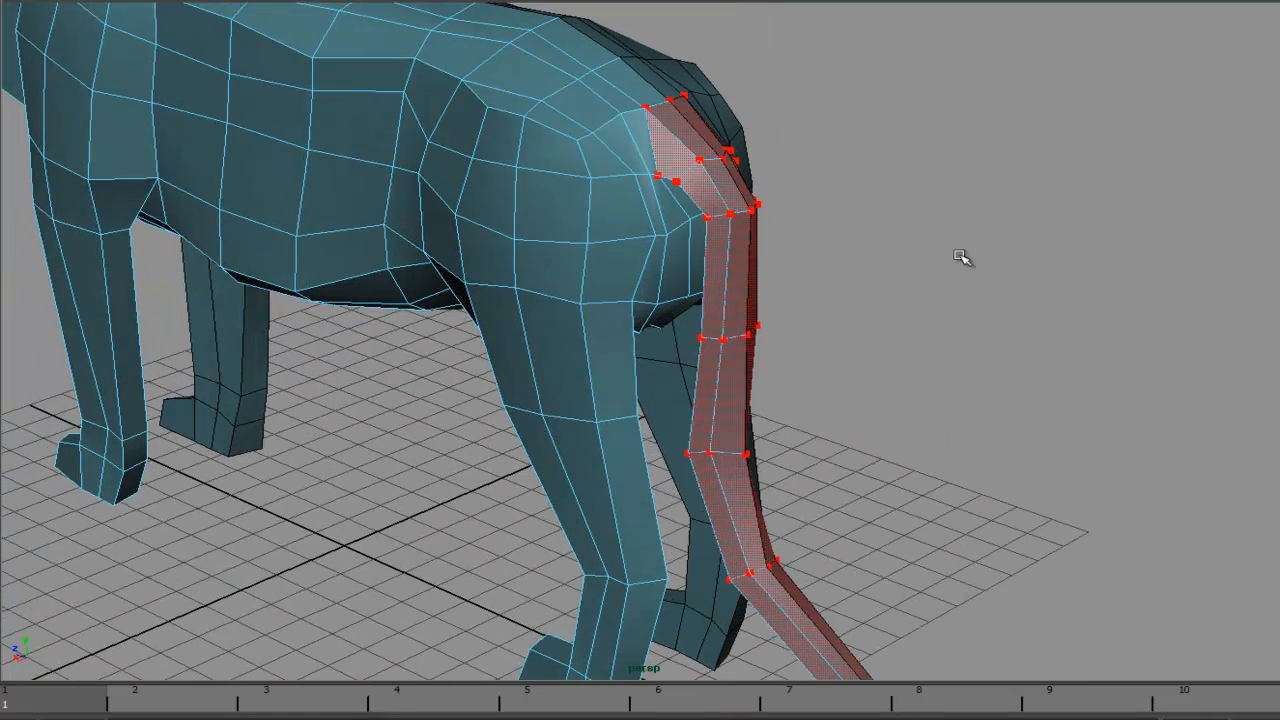
- Extract the selected tail faces into a separate piece
left_click(137, 0)
mouse_move(200, 1)
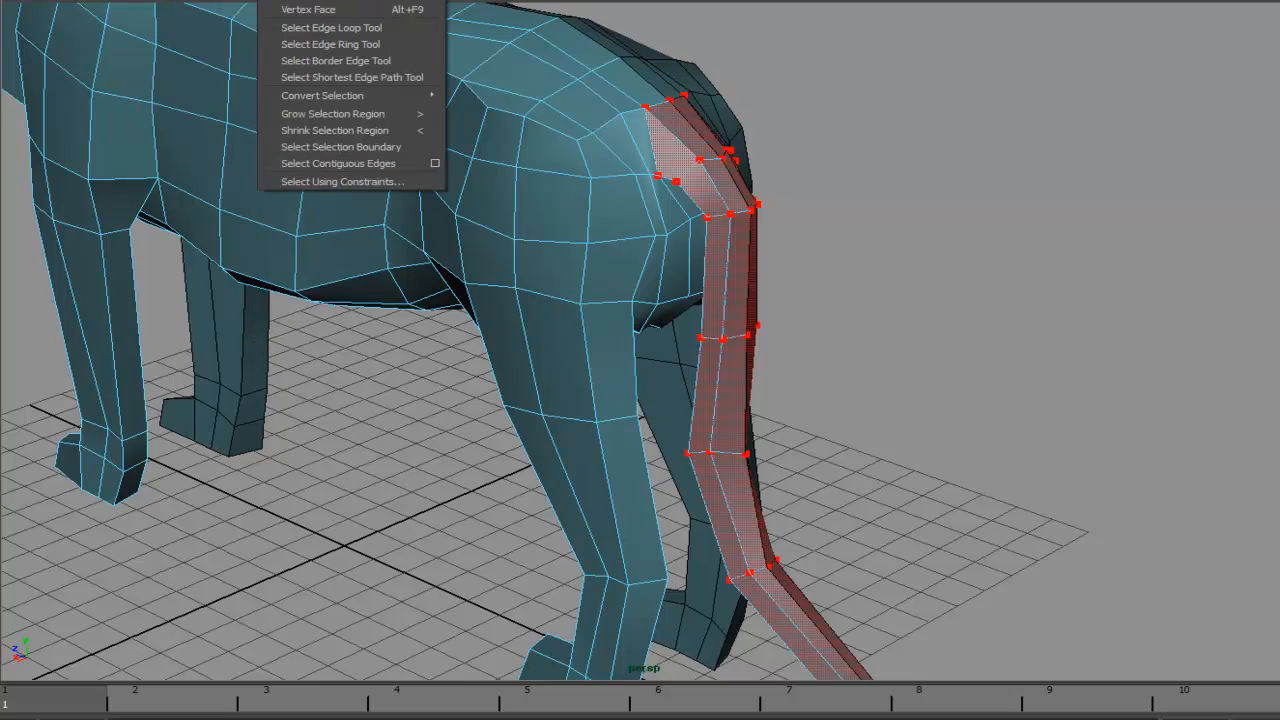
mouse_move(318, 0)
left_click(372, 232)
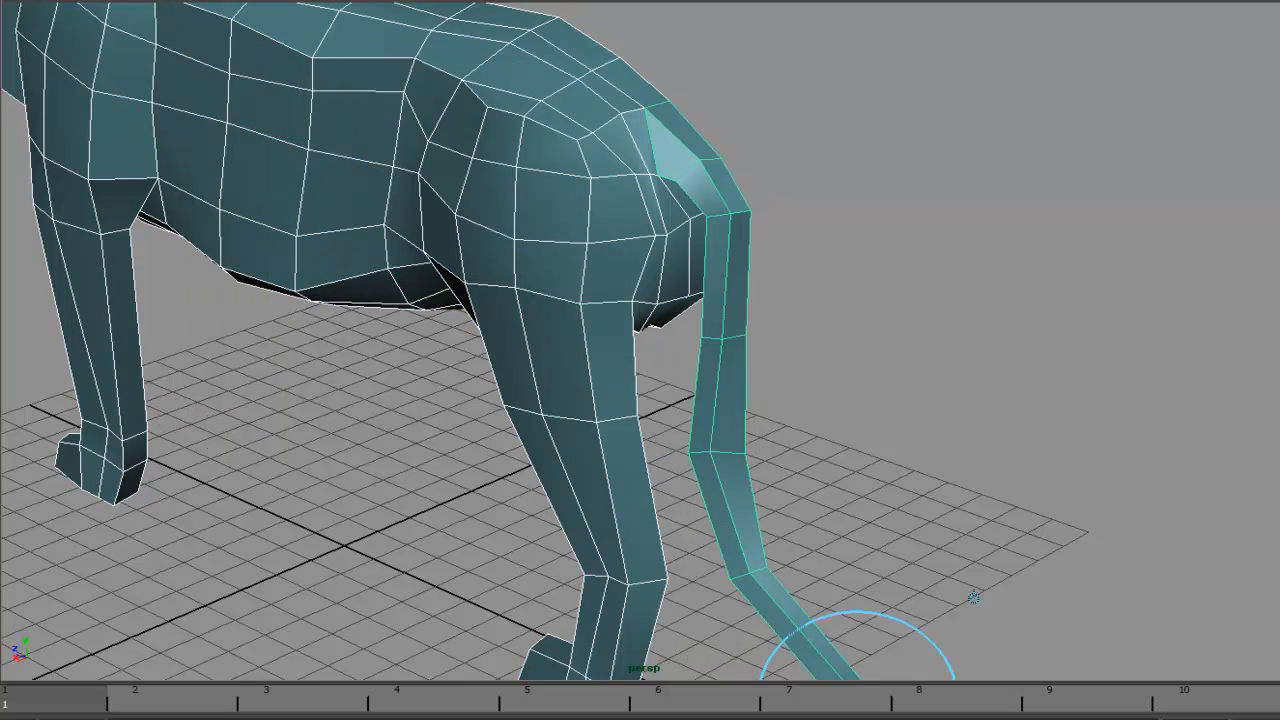
left_click(866, 343)
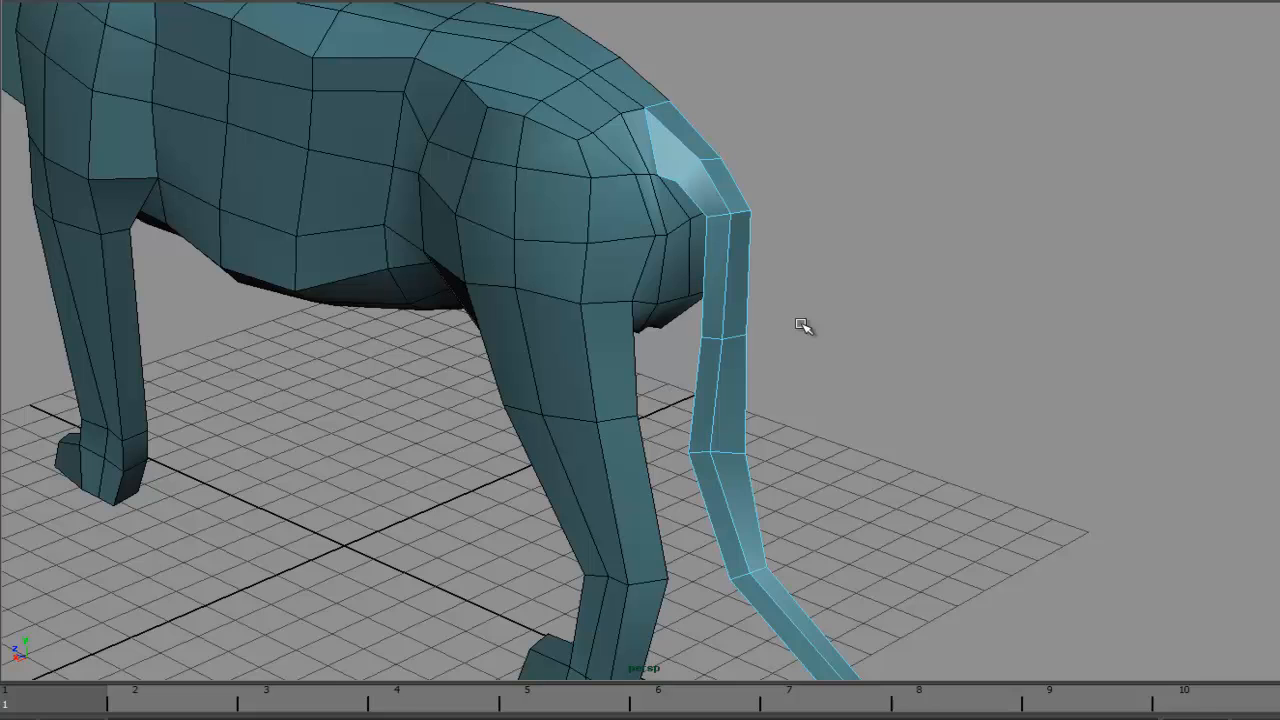
- Delete the extracted tail piece in object mode
right_click(738, 374)
right_click_drag(738, 374, 794, 350)
right_click_drag(974, 321, 676, 344, "alt")
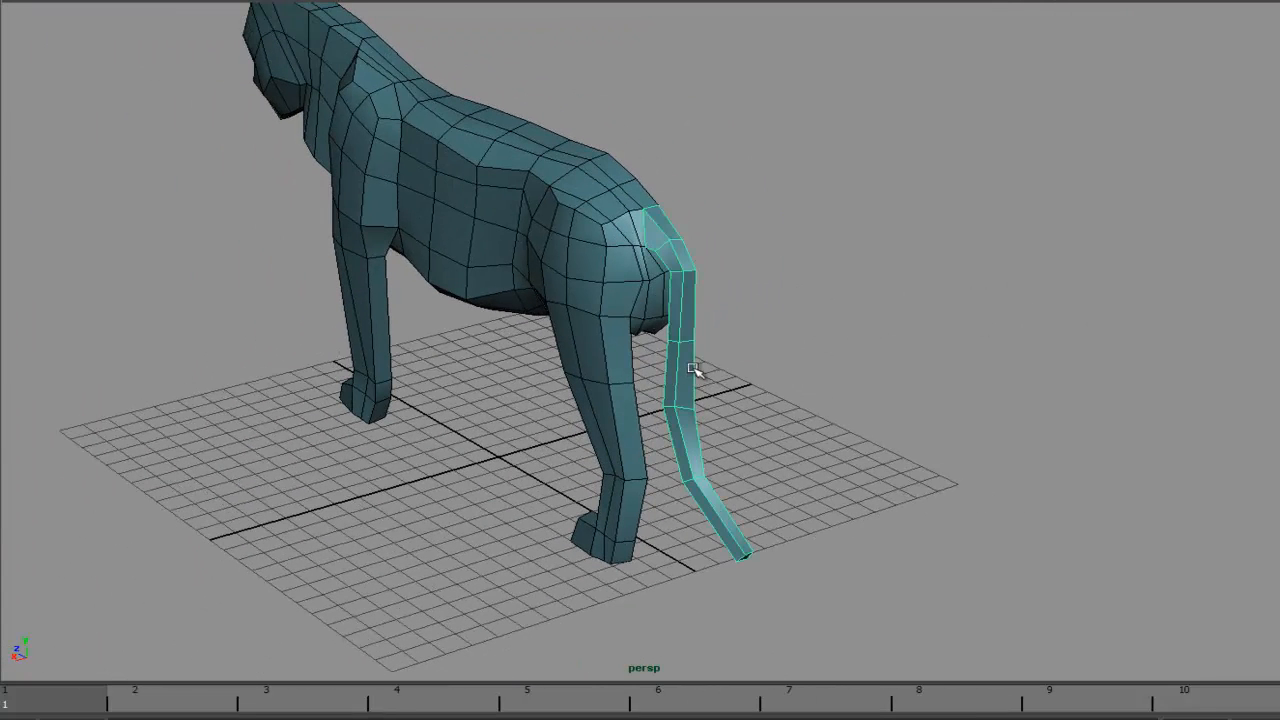
key("Delete")
- Select polySurface1 under cat_grp's mesh group in the Outliner and create a mirrored copy with Duplicate Special
left_click(667, 300)
middle_click_drag(706, 173, 789, 247, "alt")
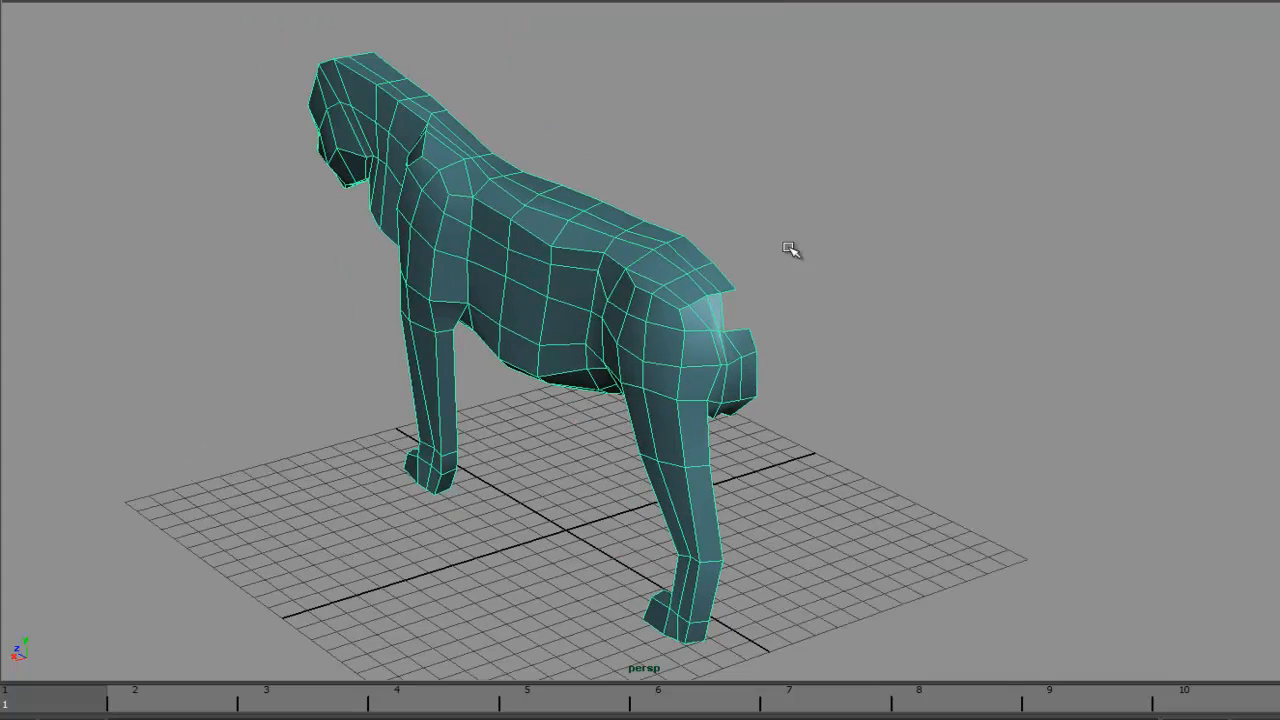
left_click(0, 410)
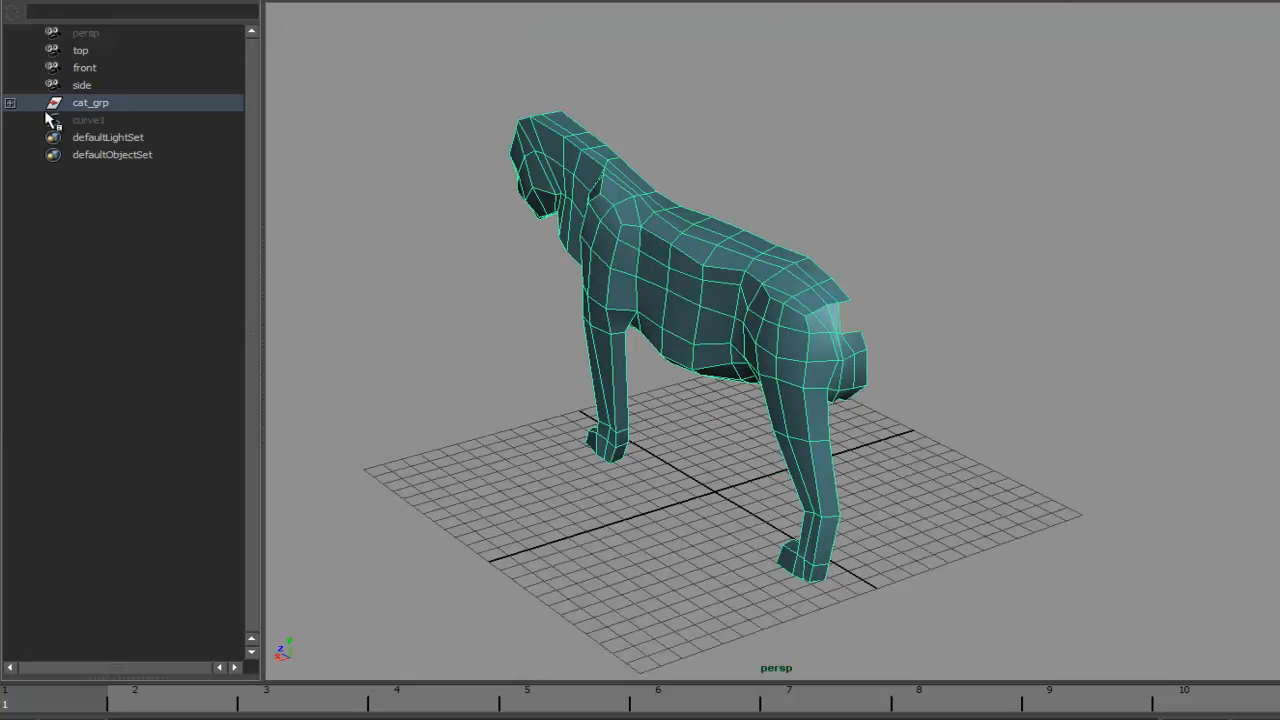
left_click(10, 102)
left_click(95, 120)
left_click(120, 137)
left_click(10, 120)
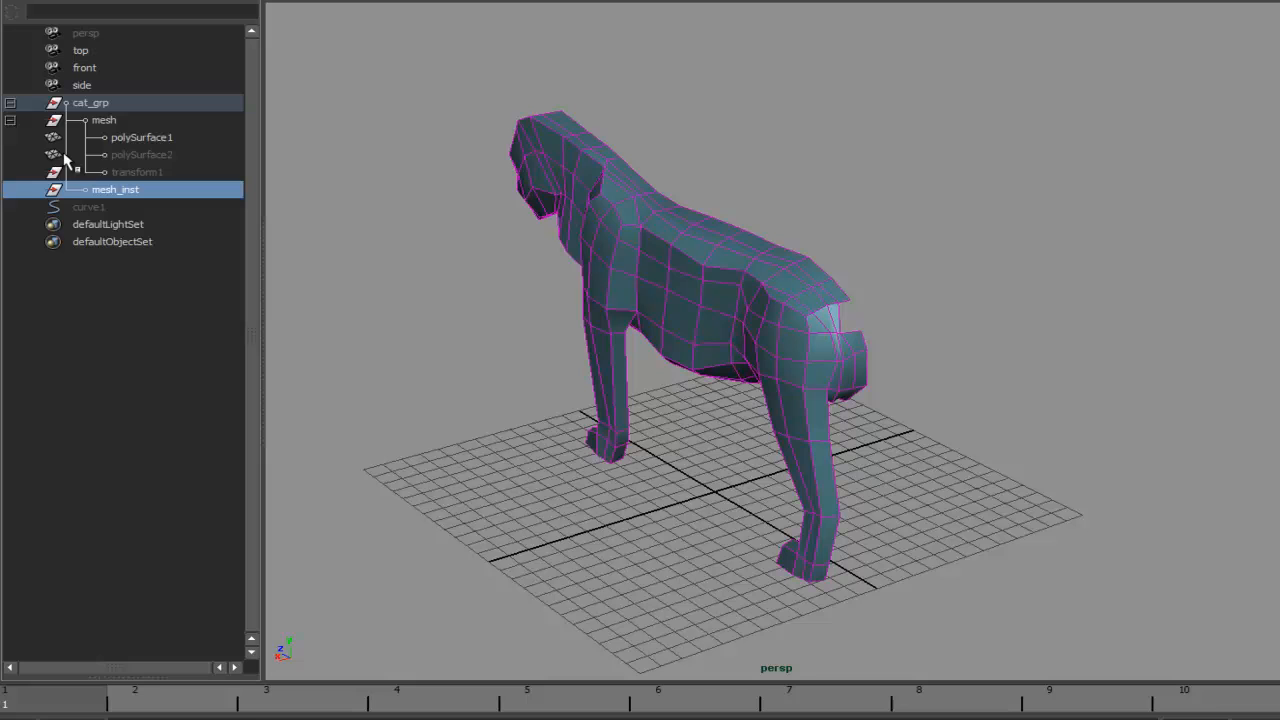
left_click(135, 155)
left_click(120, 122)
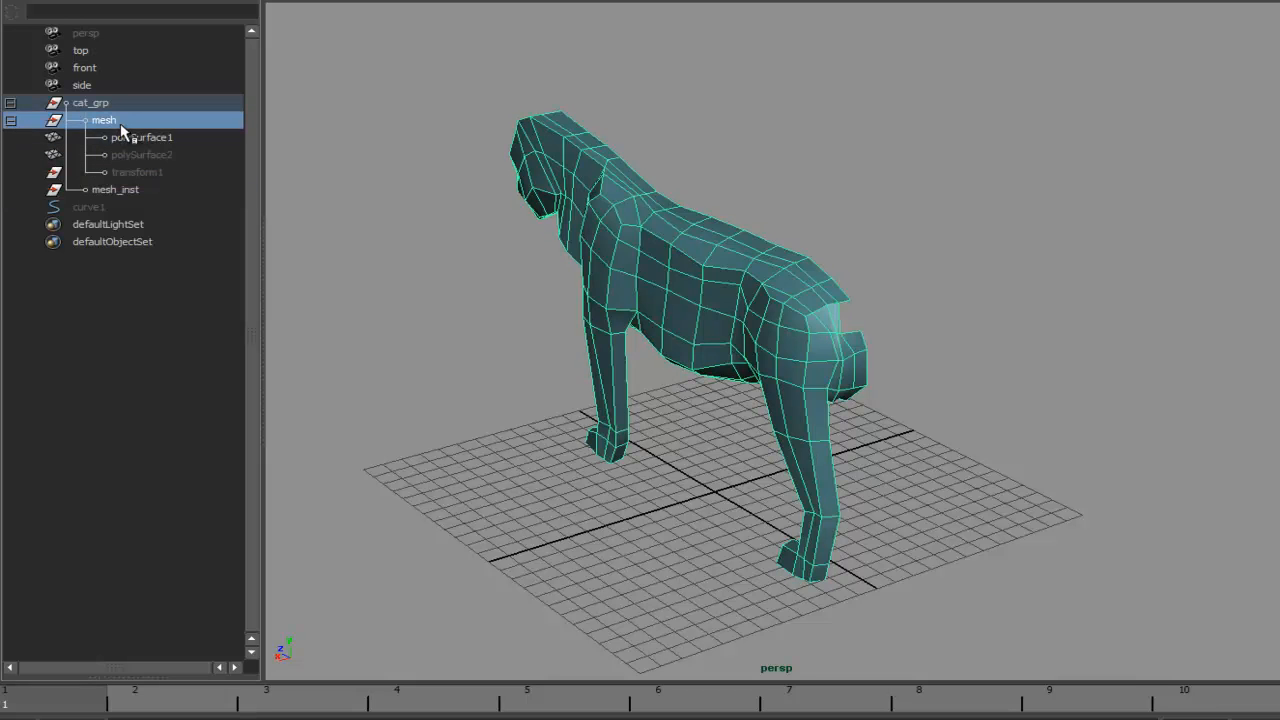
left_click(134, 140)
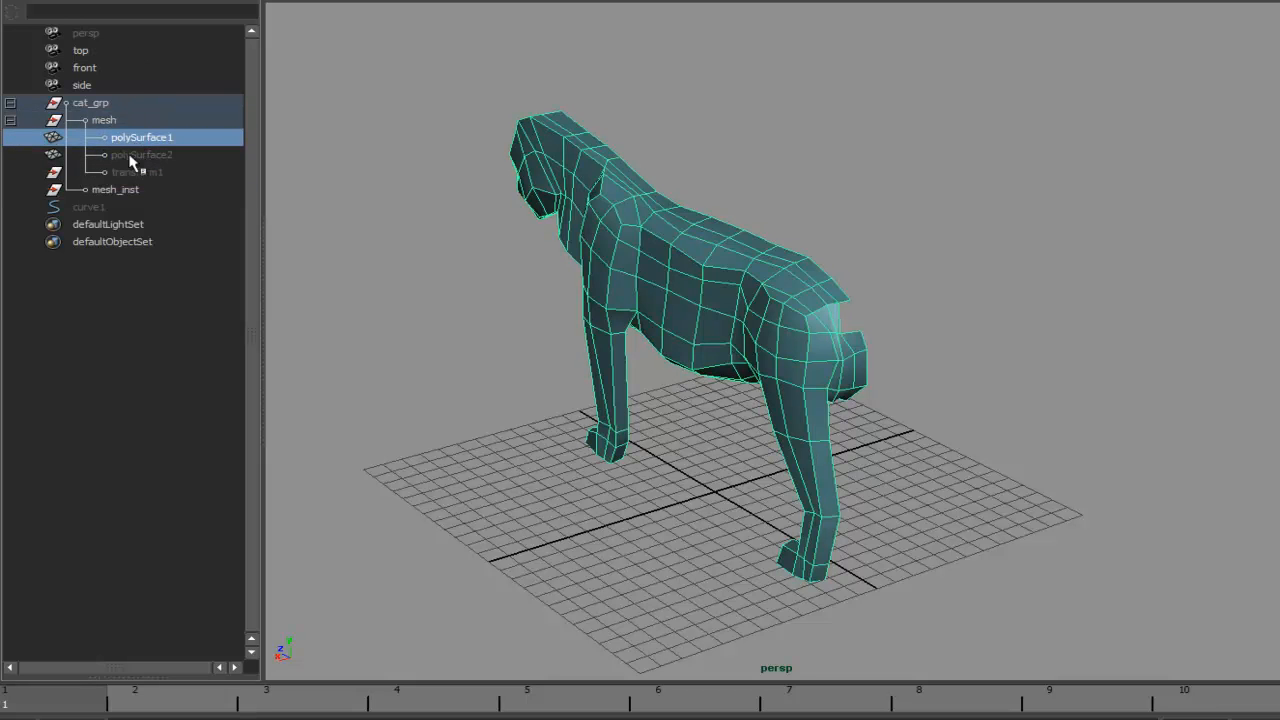
left_click(40, 0)
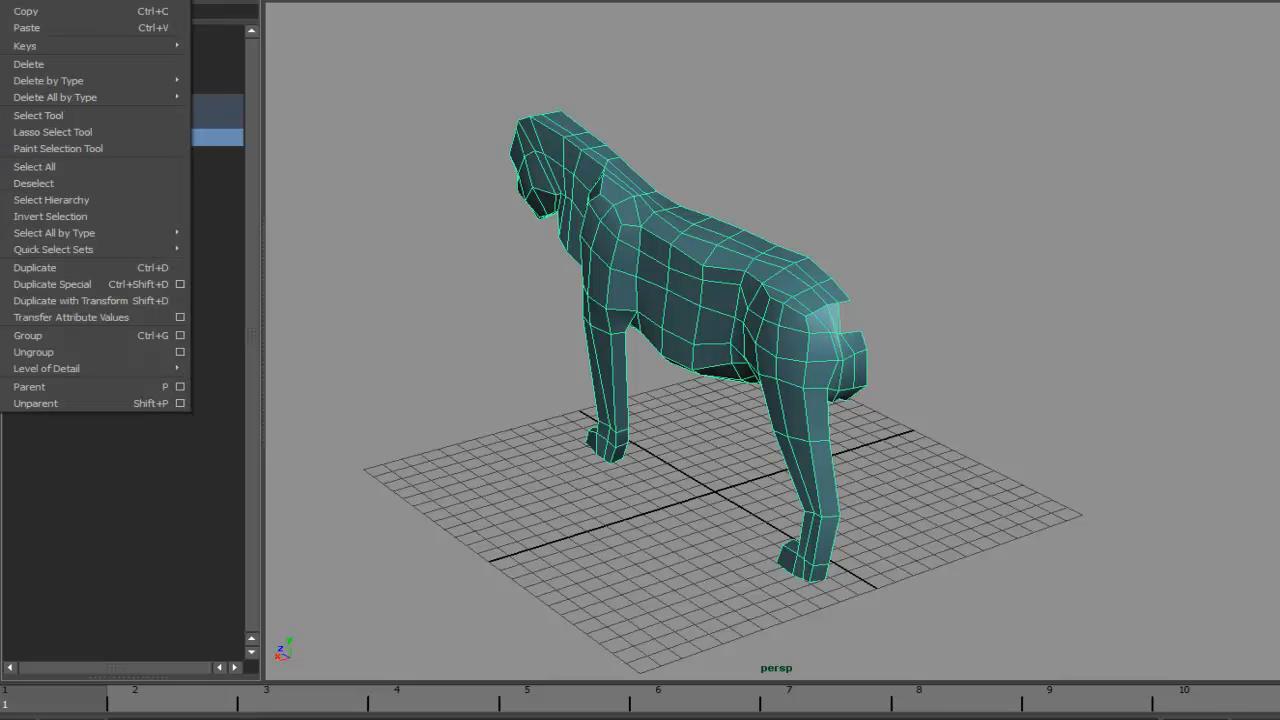
left_click(86, 281)
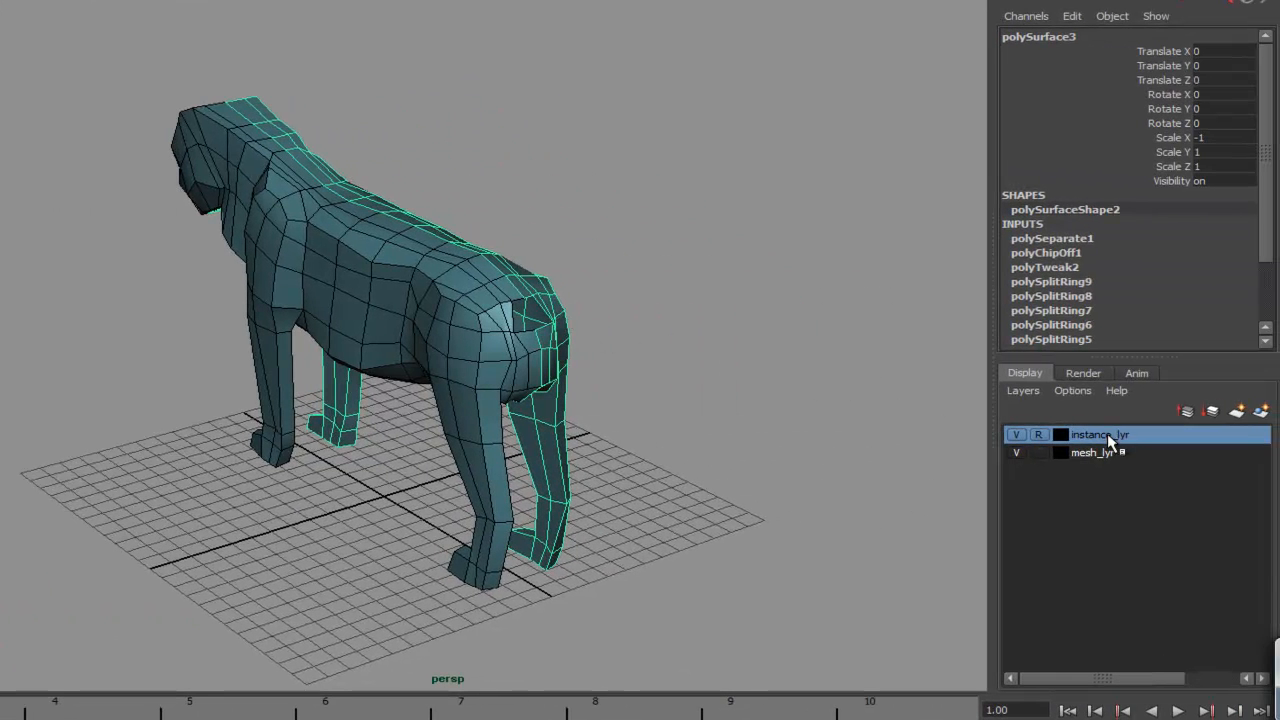
- Add the mirrored copy polySurface3 to the instance_lyr display layer
right_click(1111, 436)
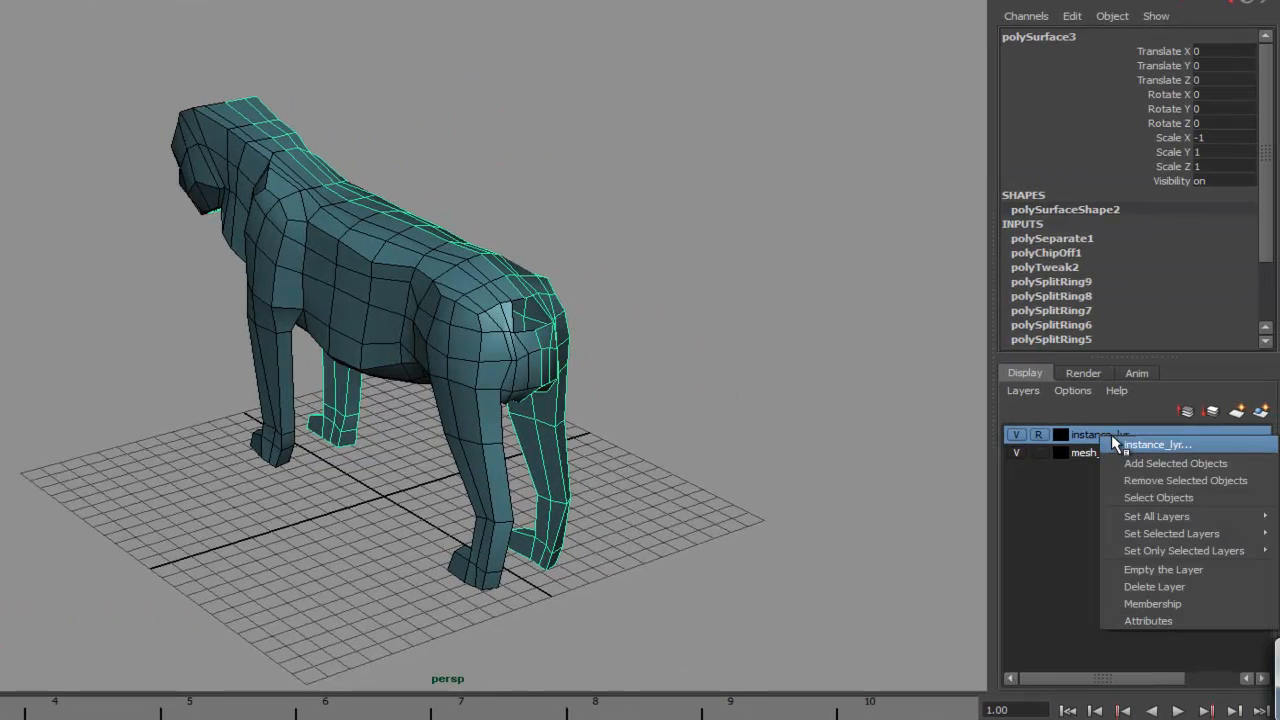
left_click(1128, 458)
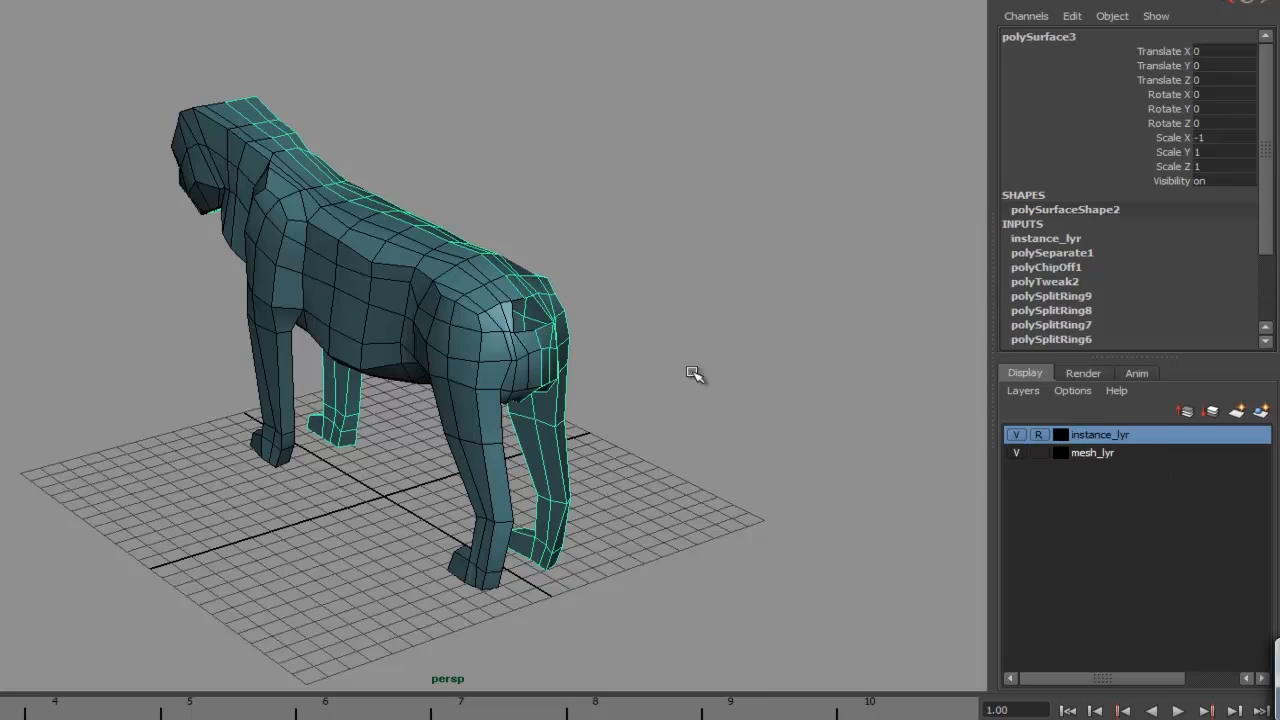
- Orbit around the hindquarters and compare them with the rear-view reference image IMG_0006
left_click(562, 336)
left_click(541, 342)
left_click(566, 329)
left_click(534, 356)
mouse_move(437, 411)
left_mouse_down("alt")
mouse_move(528, 401)
mouse_move(442, 393)
left_mouse_up("alt")
right_click_drag(442, 393, 741, 353, "alt")
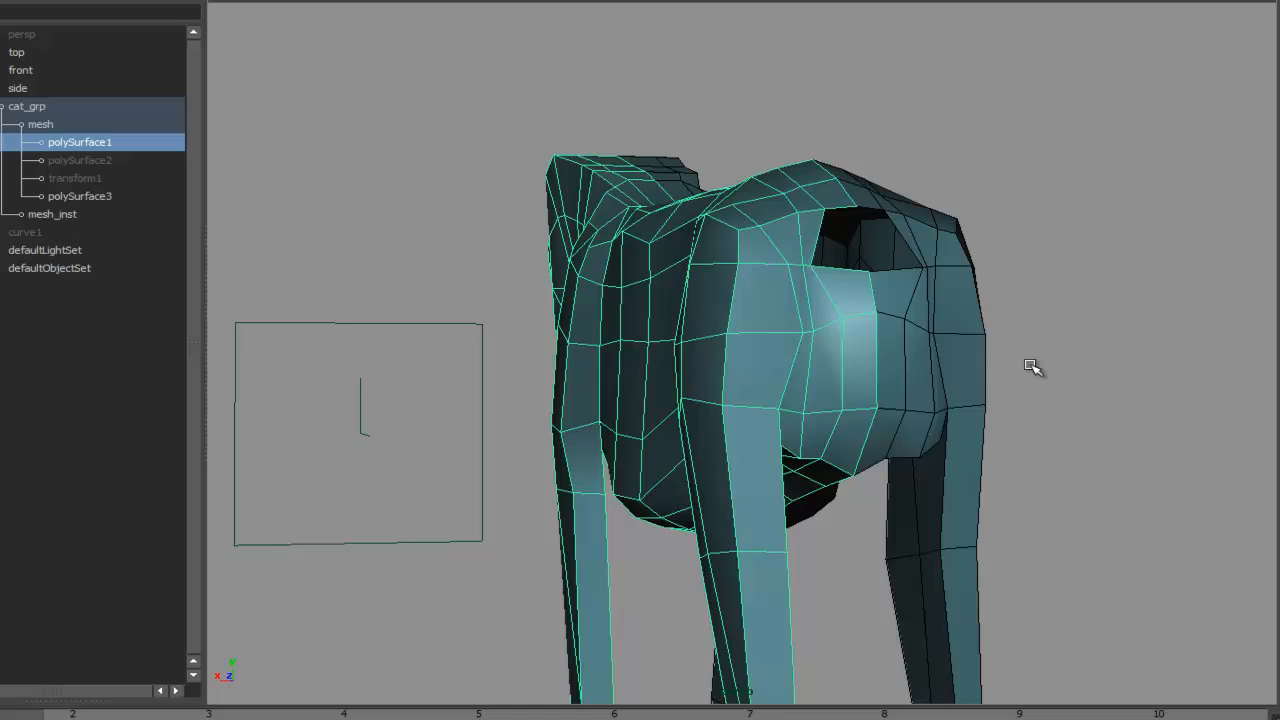
left_click_drag(1030, 367, 877, 346, "alt")
right_click_drag(767, 371, 985, 362, "alt")
left_click_drag(815, 372, 620, 458, "alt")
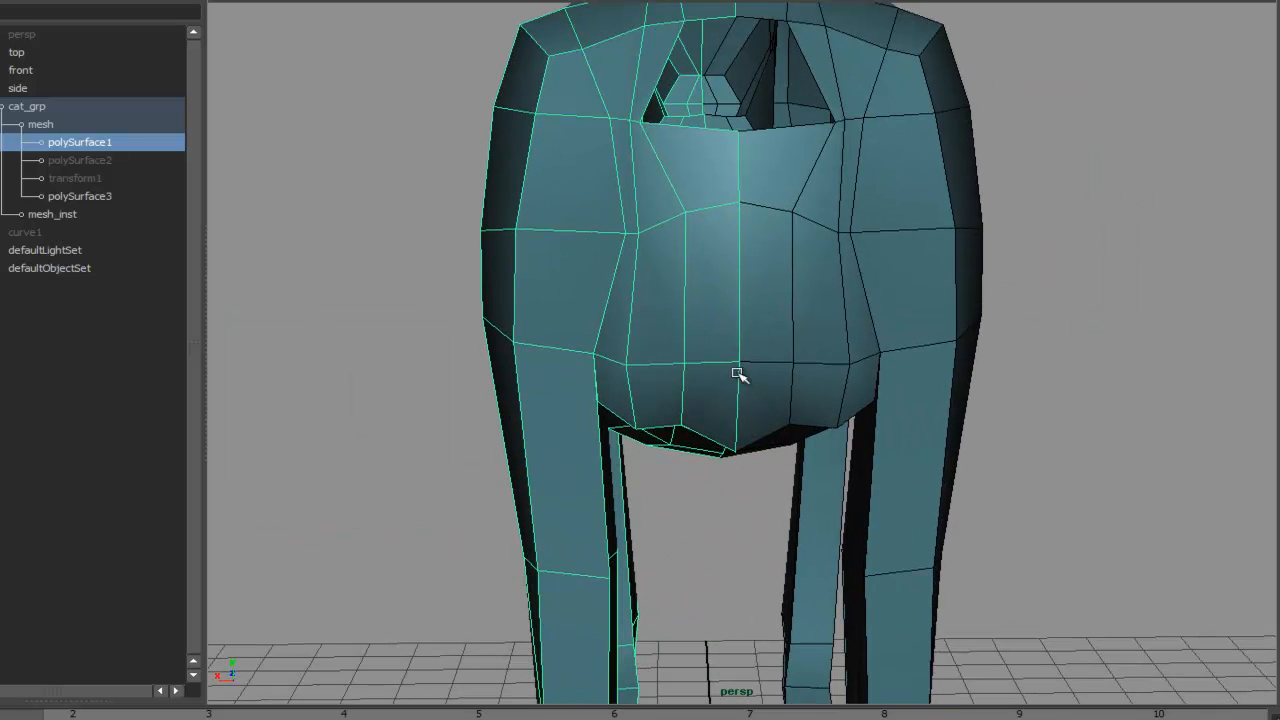
key("alt+Tab")
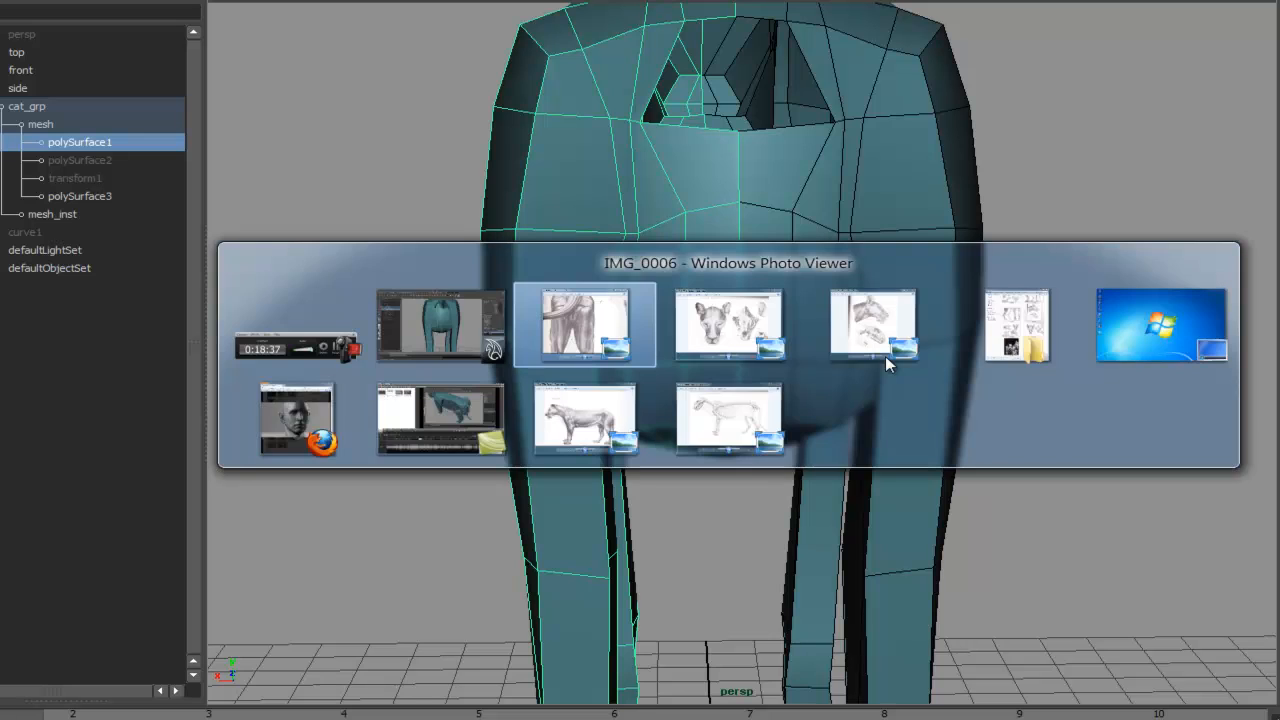
left_click(545, 322)
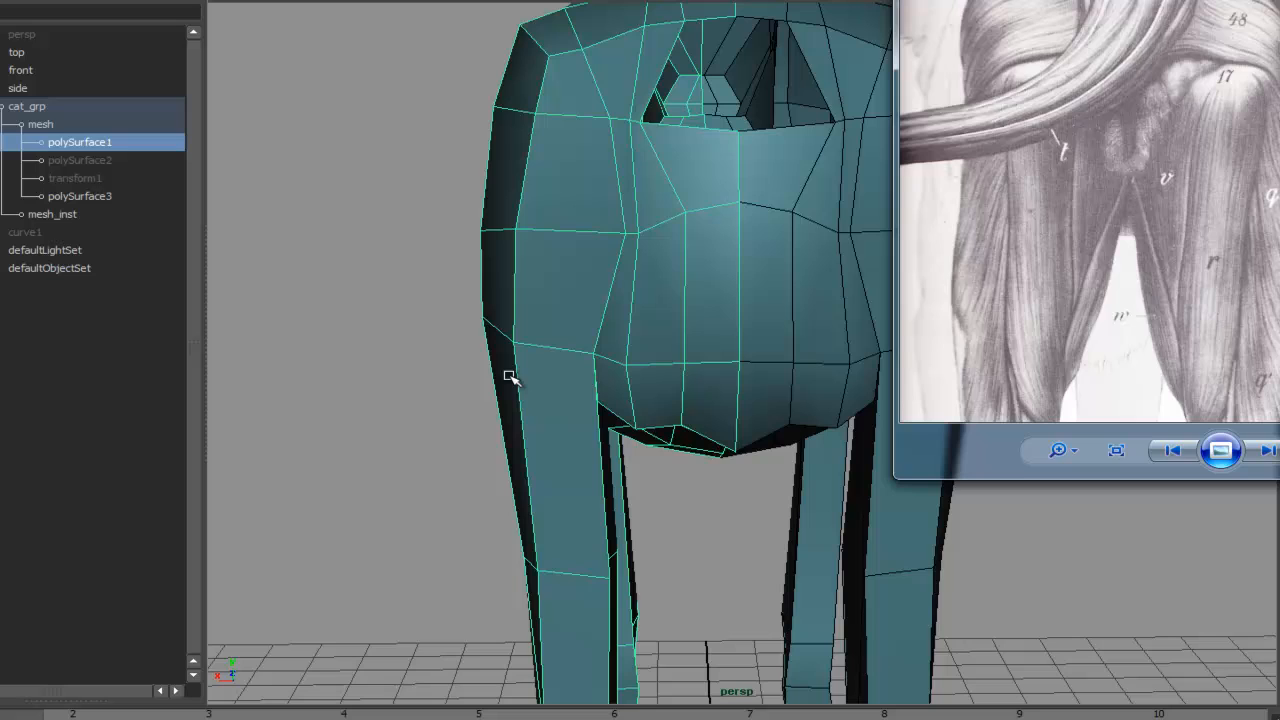
- Switch the body to vertex mode and turn on Reflection for the Move tool
left_click(444, 368)
middle_click_drag(510, 340, 530, 294, "alt")
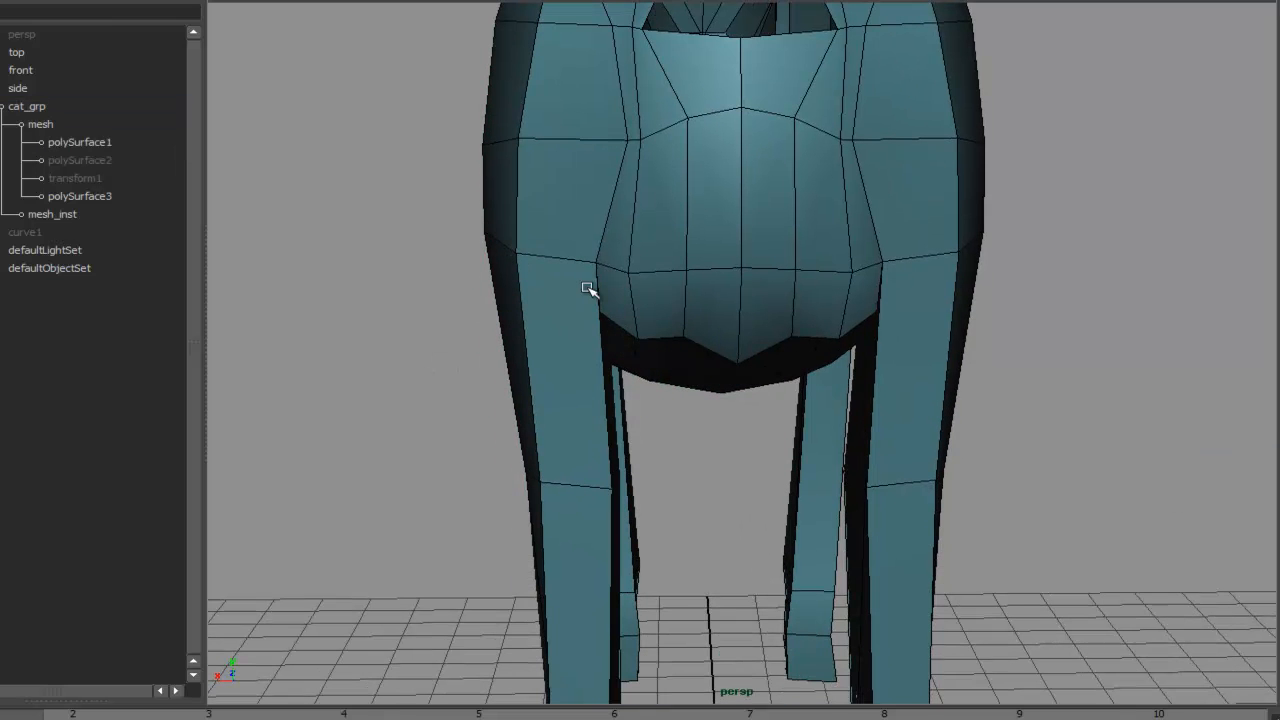
left_click(588, 289)
right_click_drag(590, 299, 640, 291)
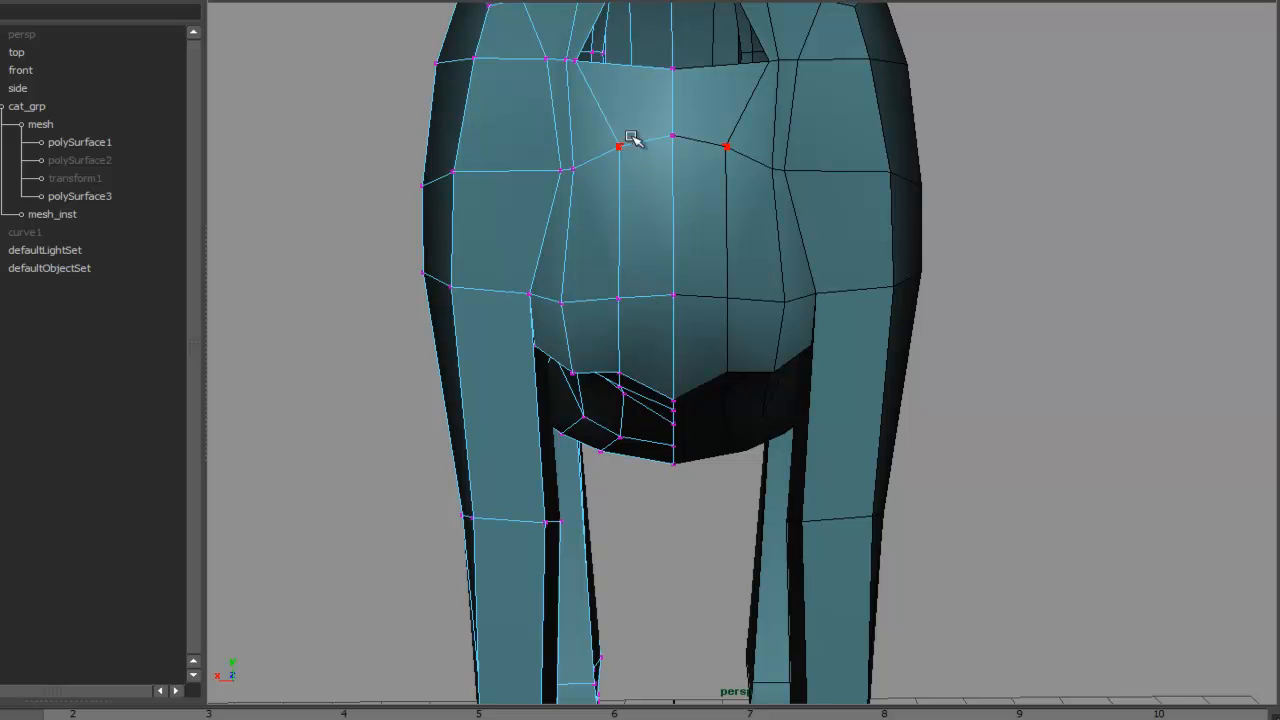
left_click(632, 182)
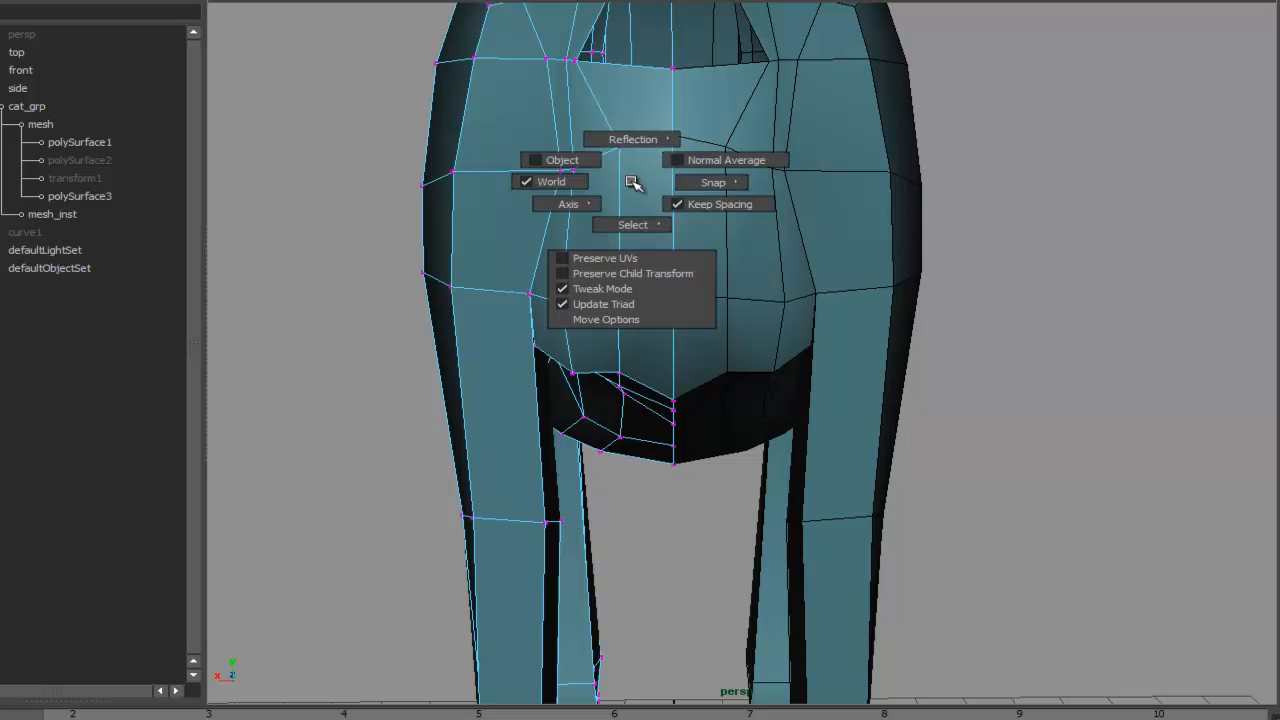
left_click(623, 141)
left_click(645, 128)
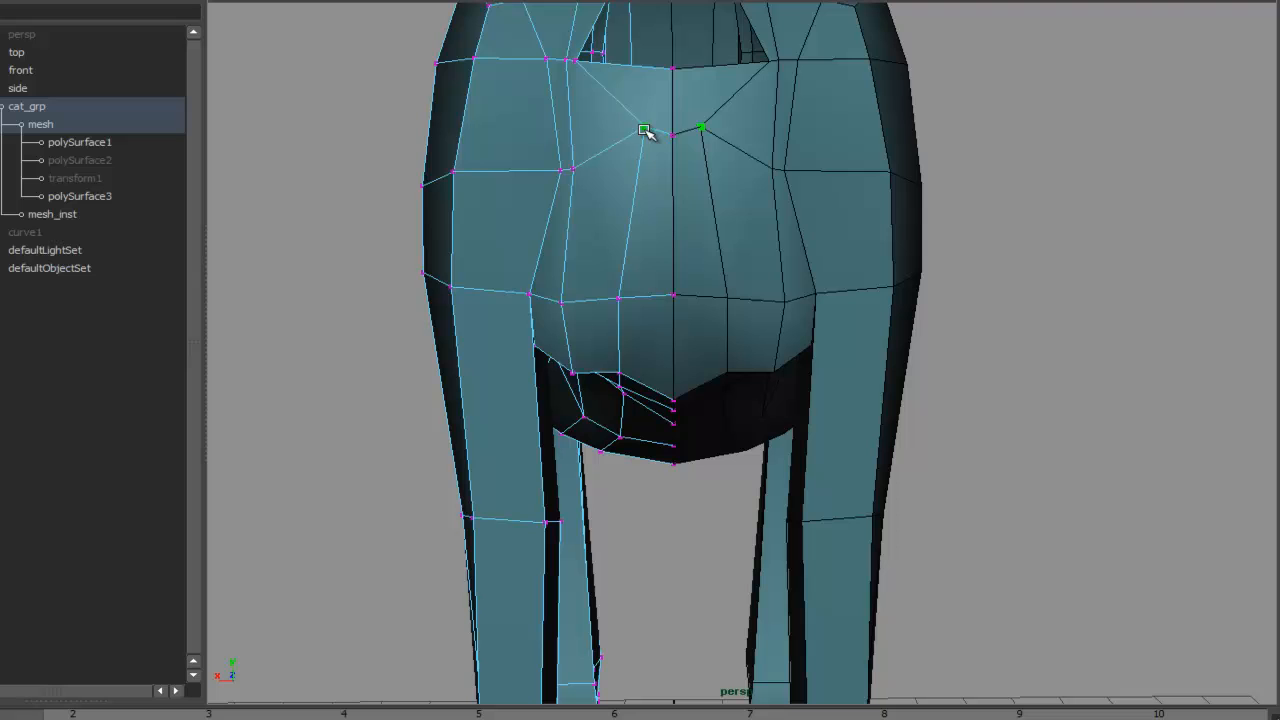
- Move mirrored vertices on the rump around the tail base and groin to reshape the rear
mouse_move(674, 141)
left_mouse_down()
mouse_move(674, 115)
mouse_move(674, 137)
left_mouse_up()
left_click_drag(571, 170, 595, 155)
left_click_drag(618, 300, 646, 287)
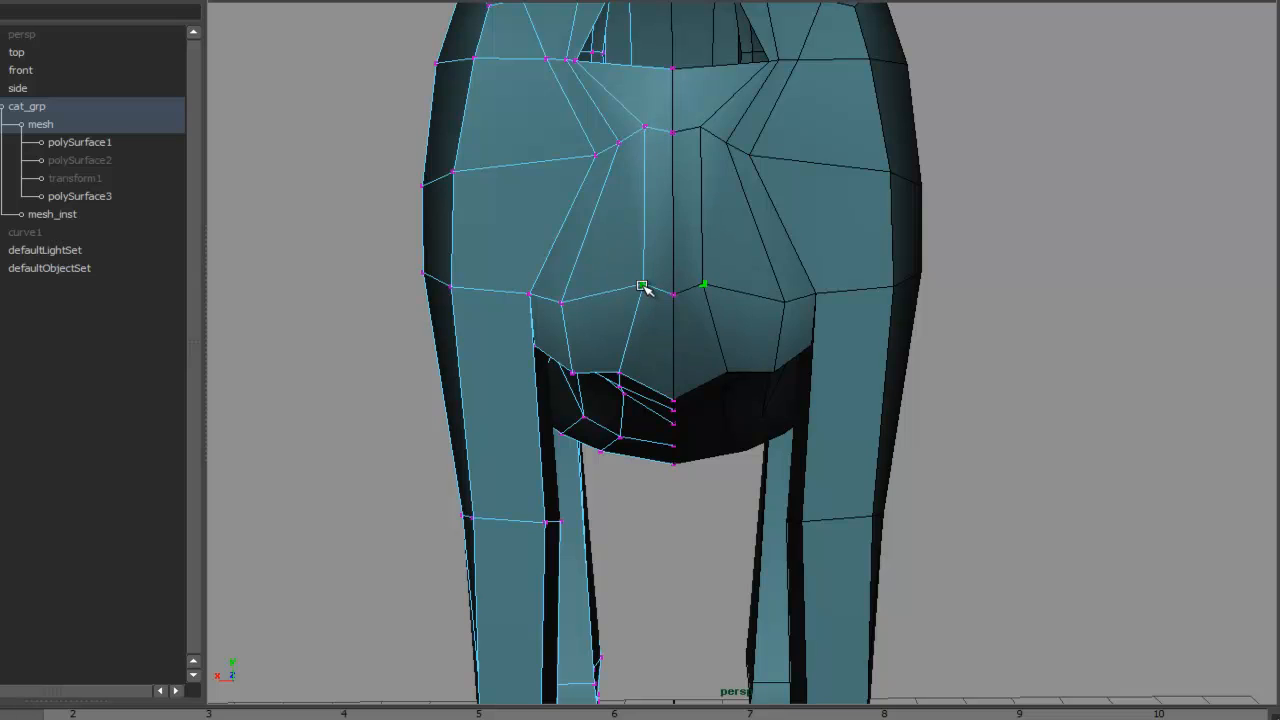
left_click_drag(626, 372, 598, 420)
left_click(571, 373)
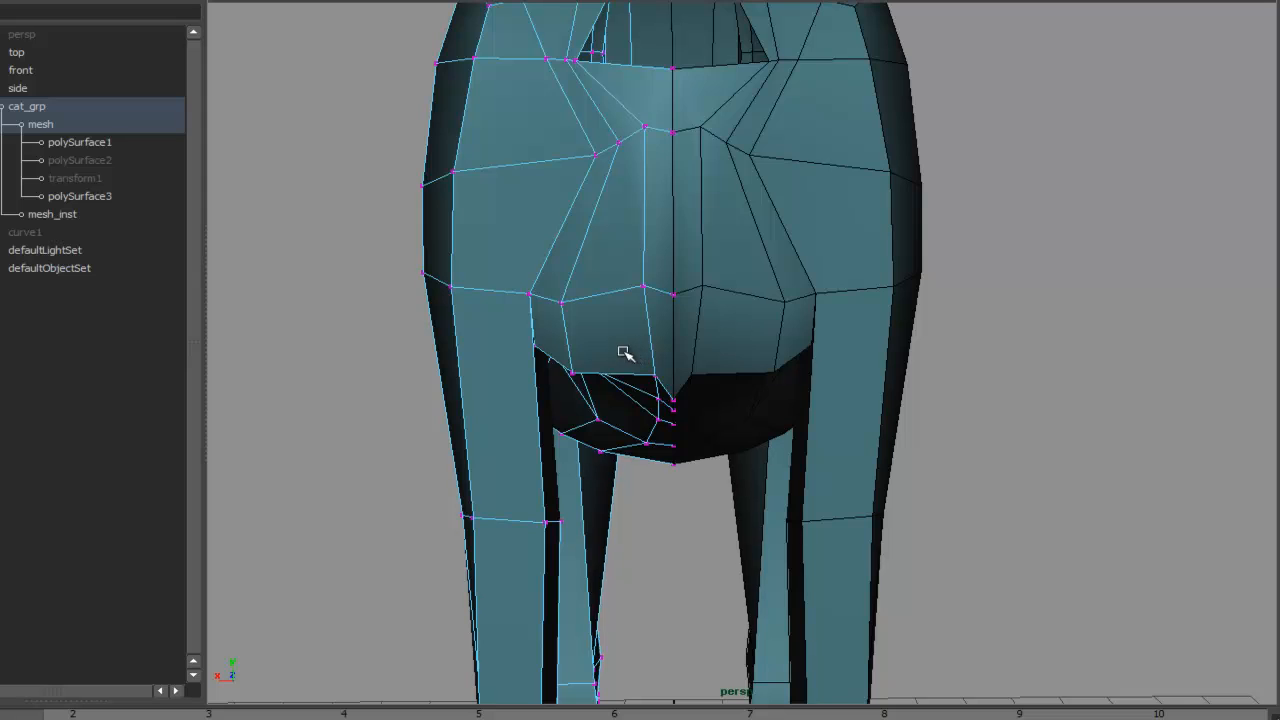
left_click_drag(573, 374, 642, 356)
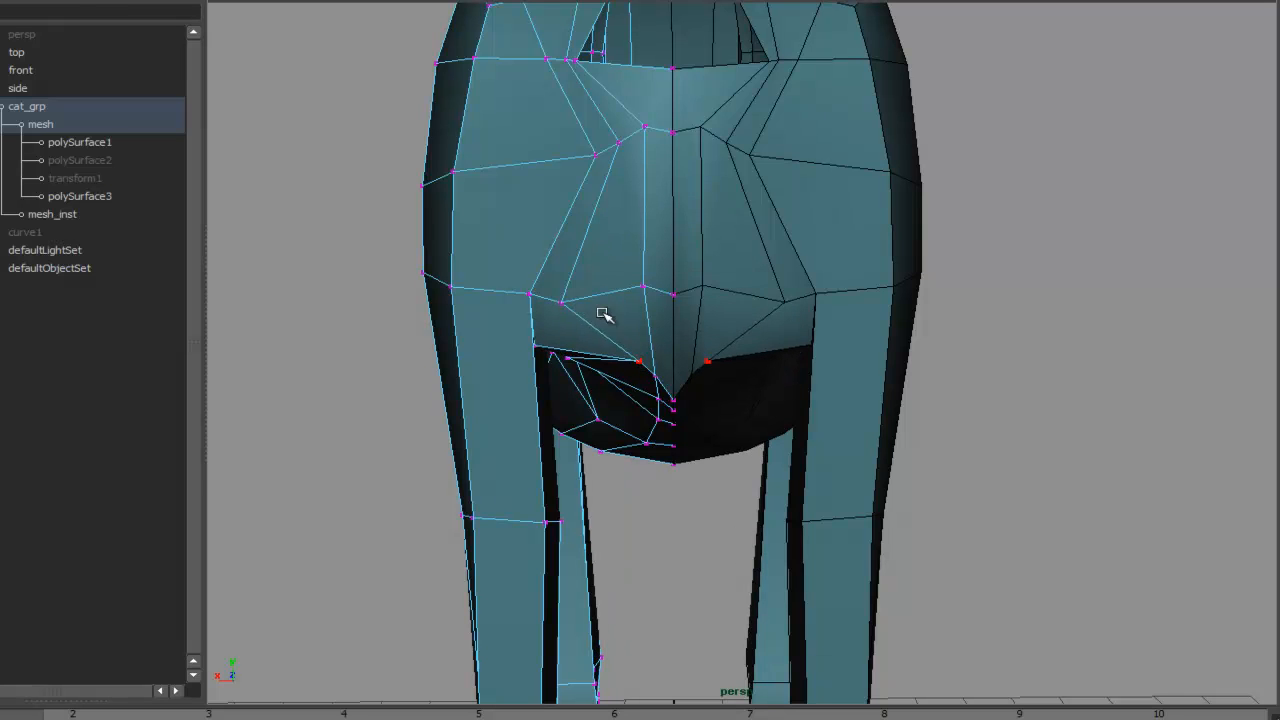
left_click_drag(562, 300, 657, 294)
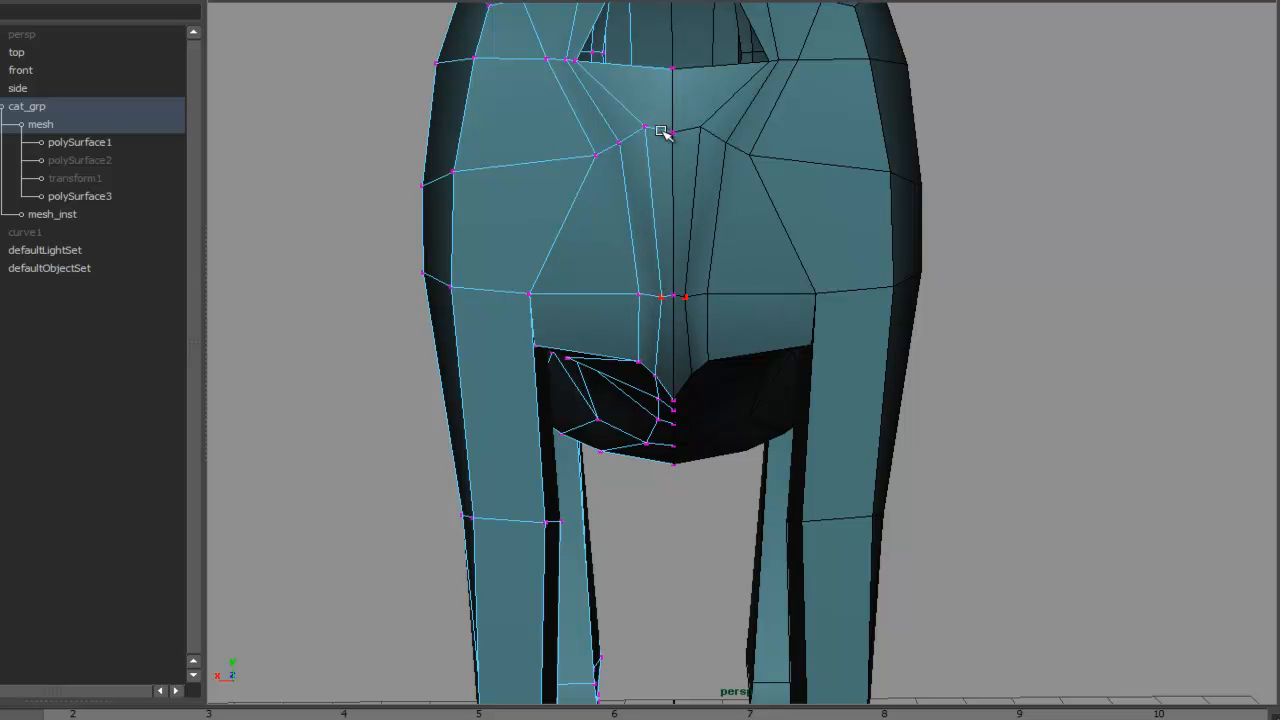
left_click_drag(645, 126, 604, 153)
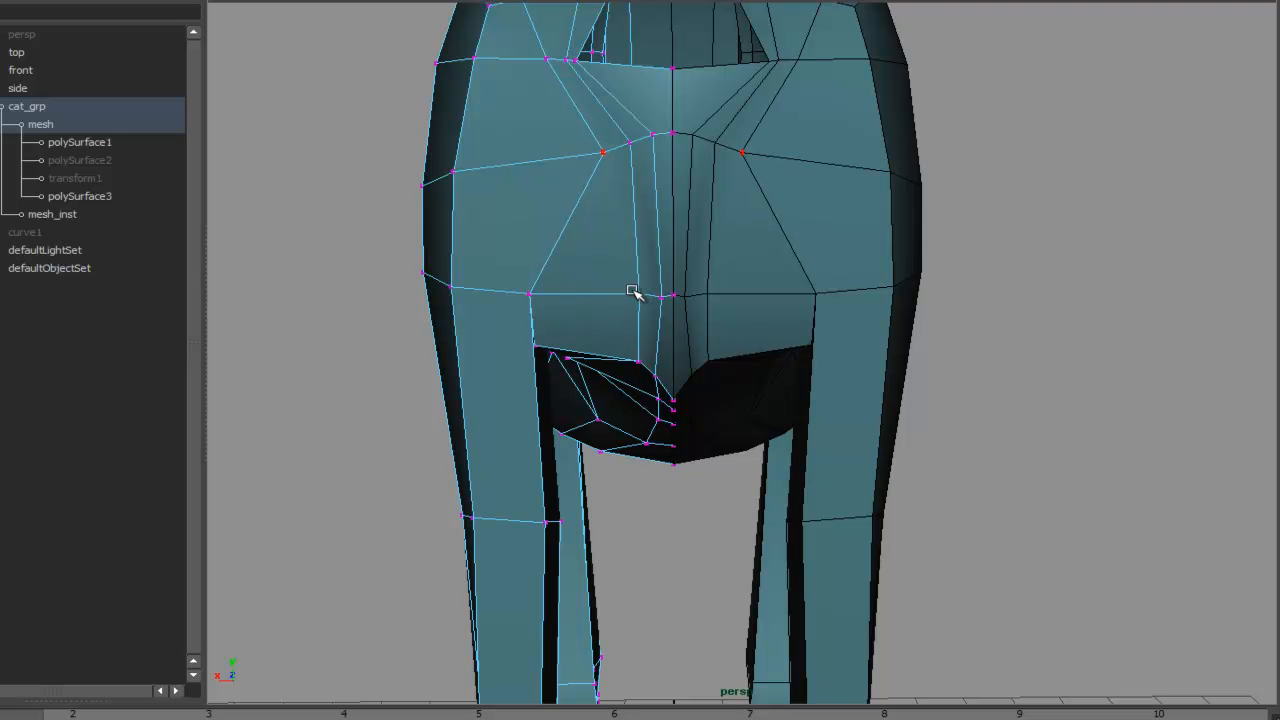
- Pull the inner-thigh vertices around the groin opening to shape the leg-to-body transition
left_click_drag(633, 322, 1118, 301)
left_click(977, 281)
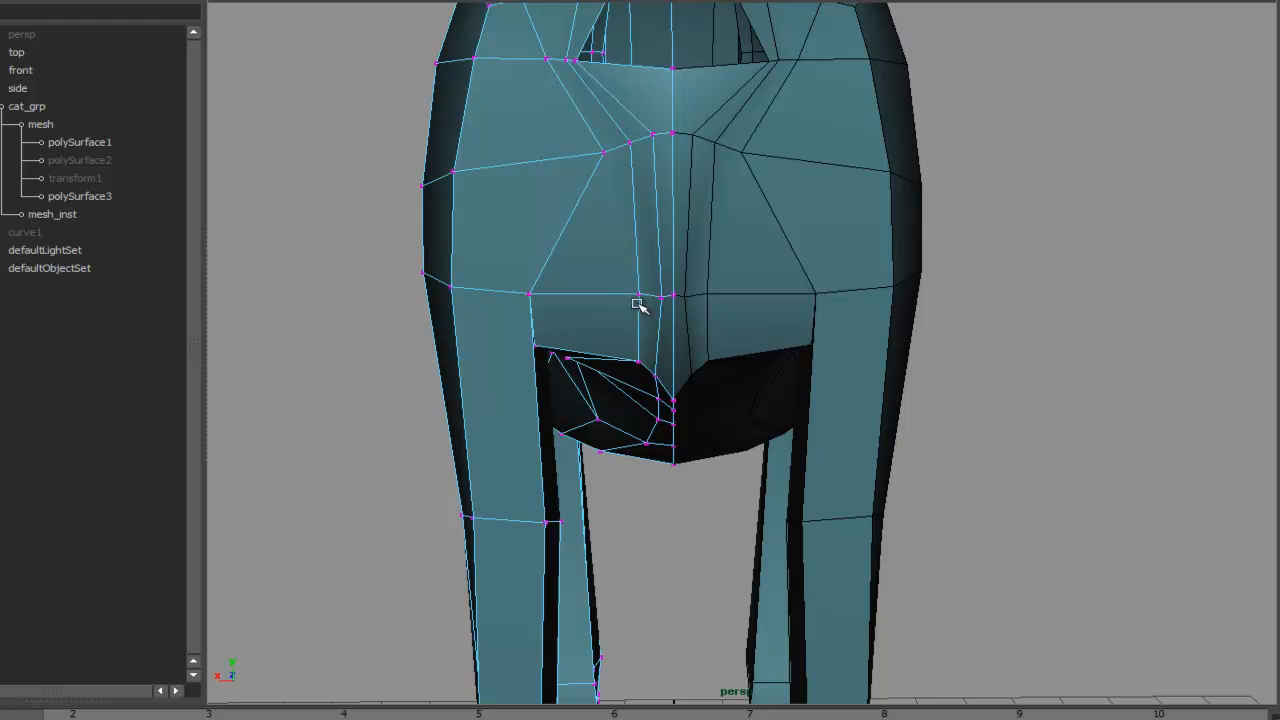
left_click_drag(640, 296, 643, 304)
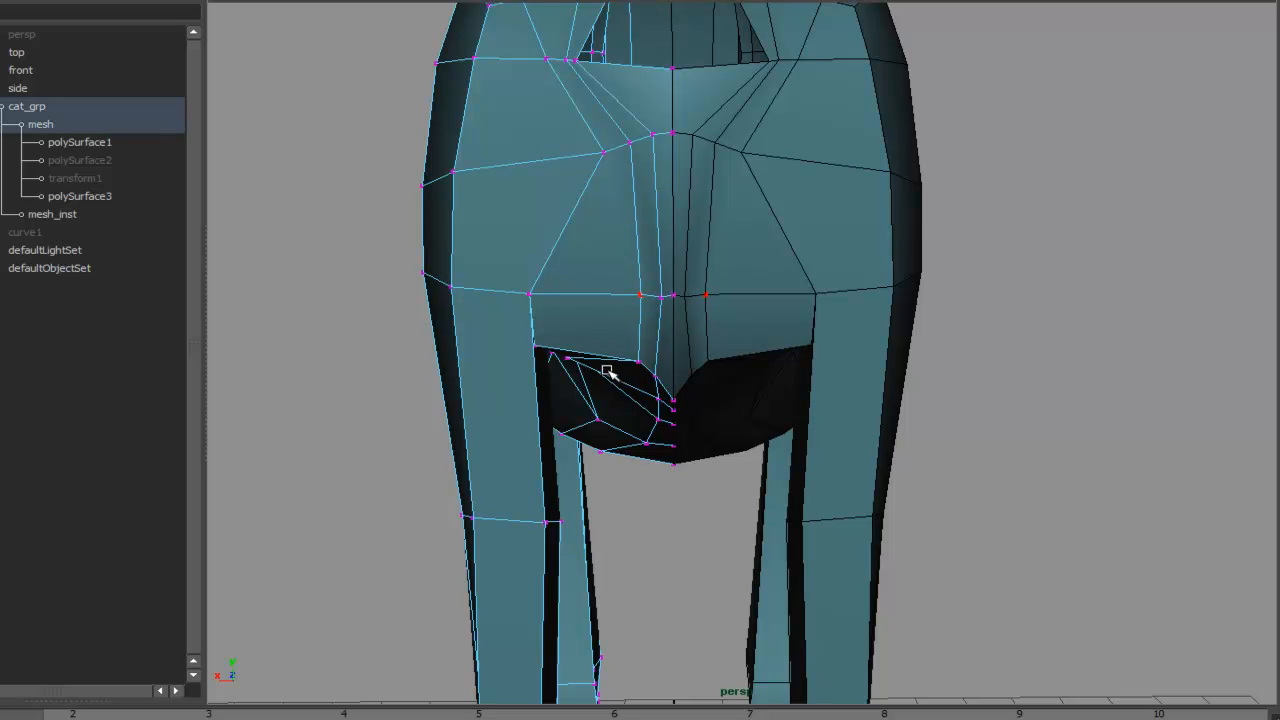
mouse_move(654, 363)
left_mouse_down("alt")
mouse_move(654, 343)
mouse_move(580, 378)
mouse_move(590, 386)
left_mouse_up("alt")
left_click_drag(566, 343, 624, 366)
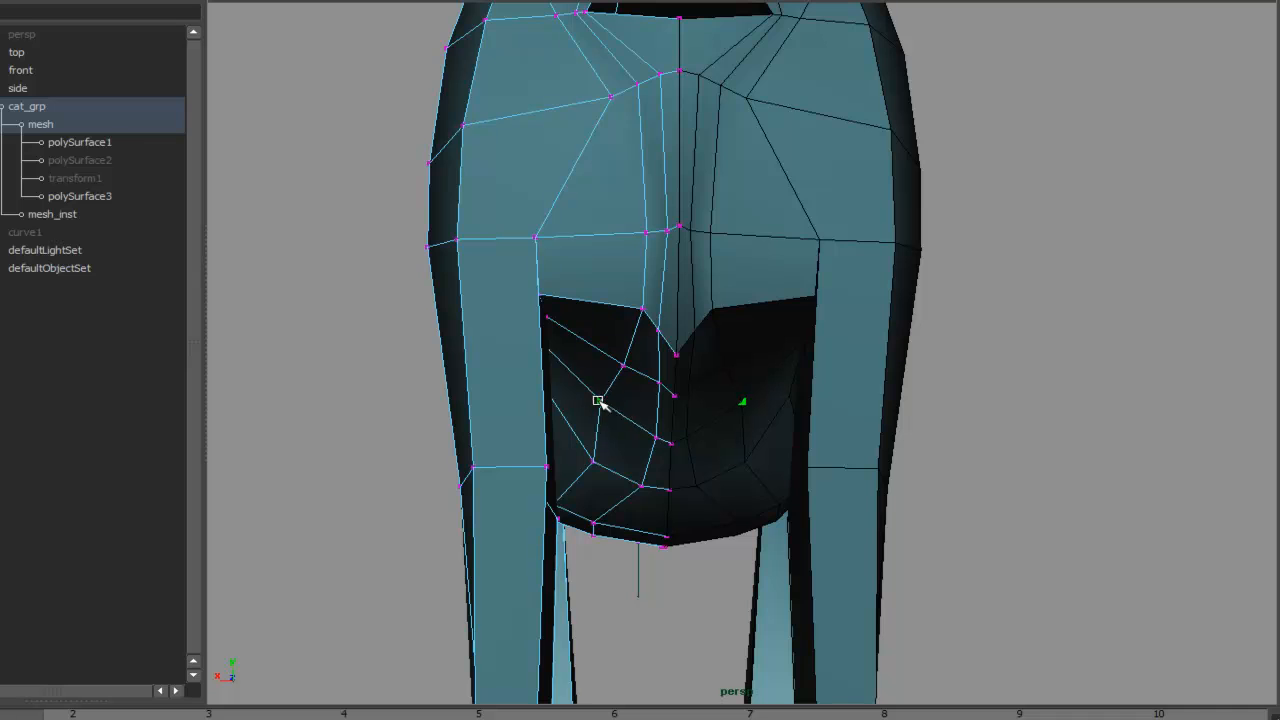
left_click_drag(629, 269, 542, 348, "alt")
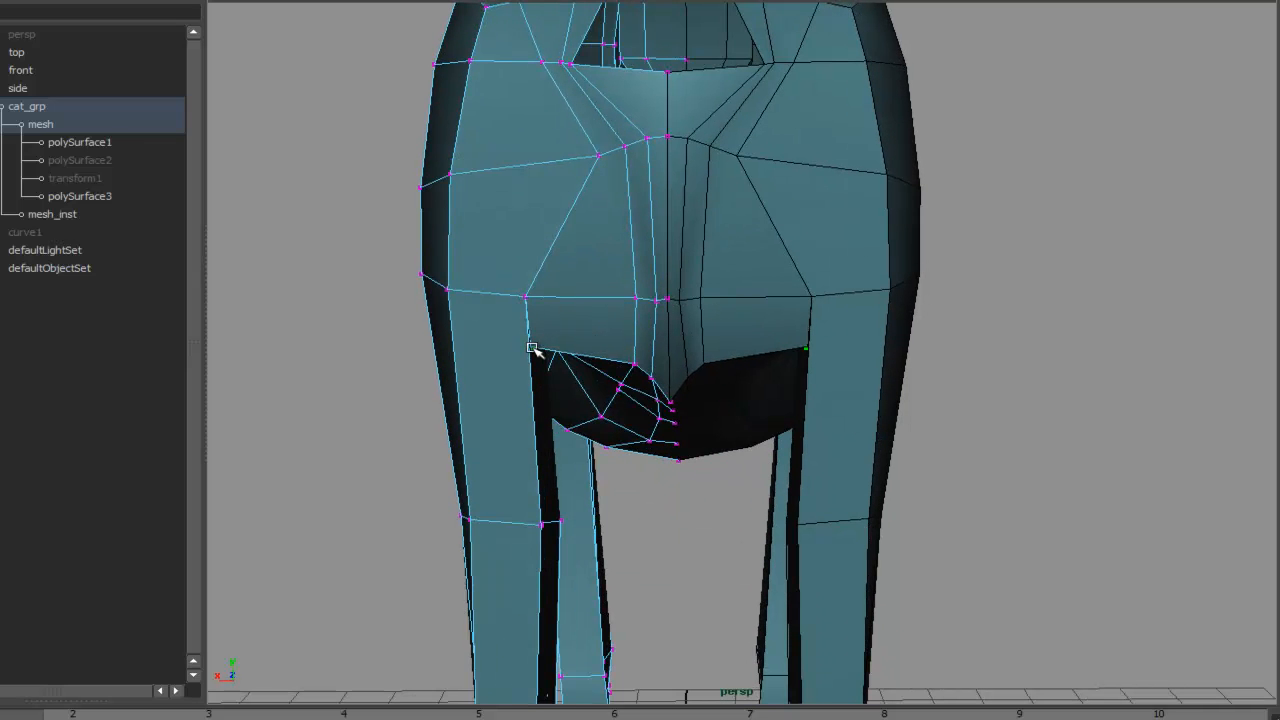
mouse_move(535, 300)
left_mouse_down()
mouse_move(551, 291)
mouse_move(519, 270)
left_mouse_up()
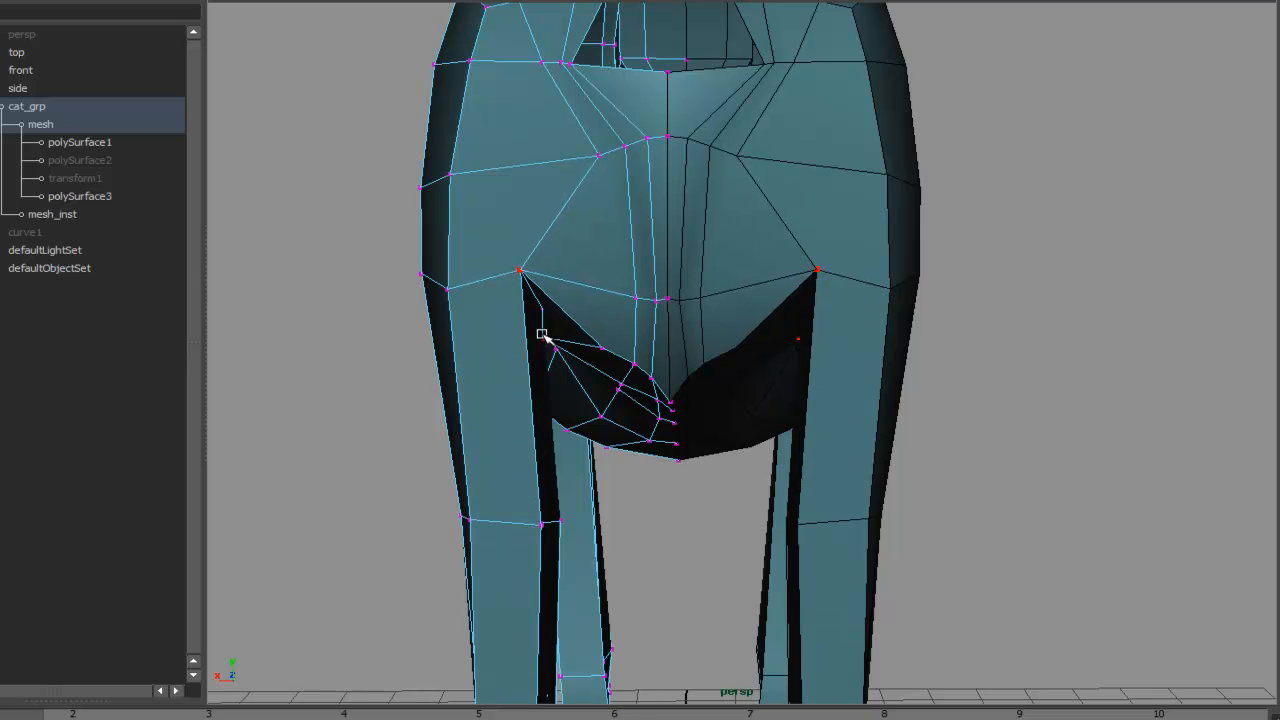
left_click_drag(615, 325, 584, 281, "alt")
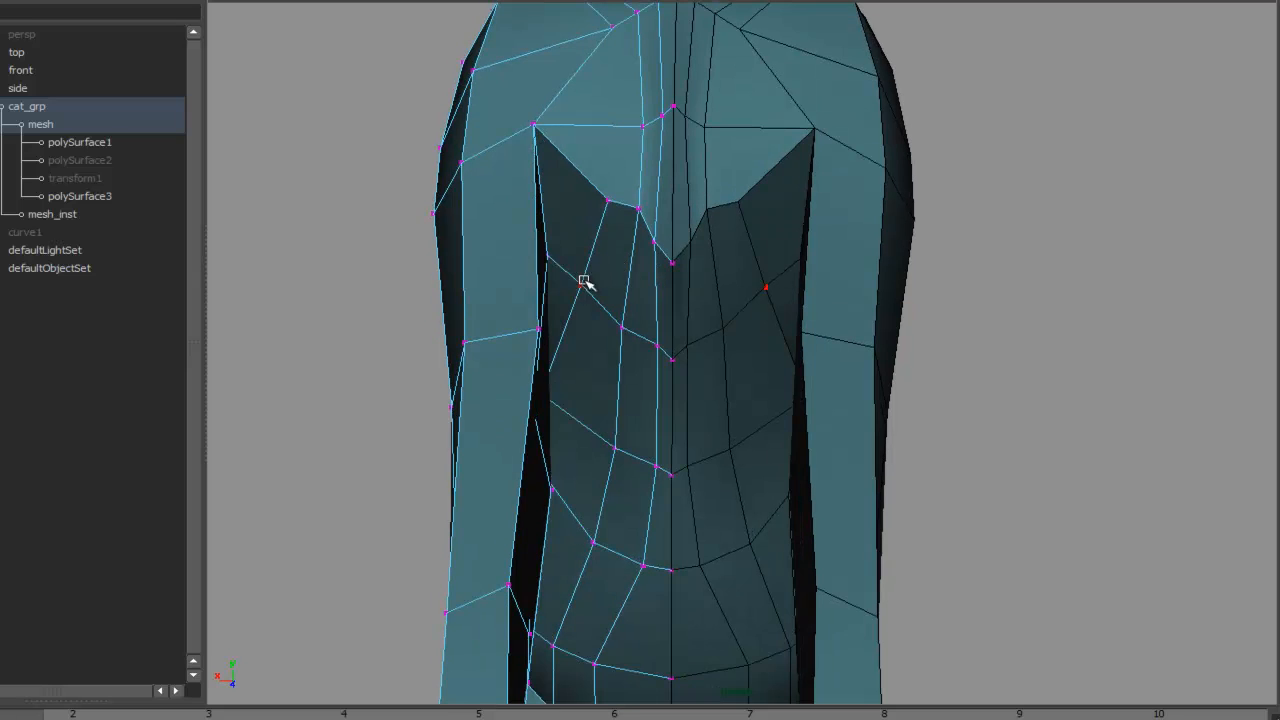
- Adjust vertices under the belly and along the flank where the hind leg meets the body
left_click(917, 257)
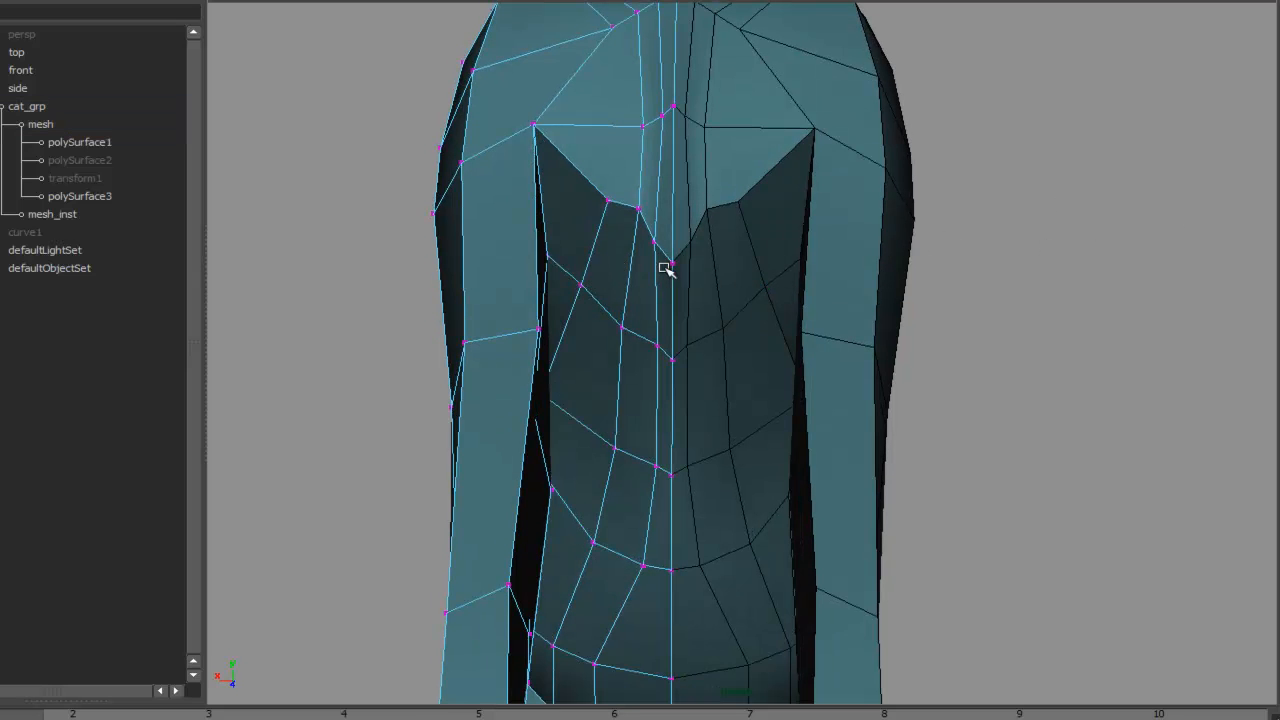
left_click_drag(580, 285, 608, 317)
left_click_drag(577, 363, 665, 232, "alt")
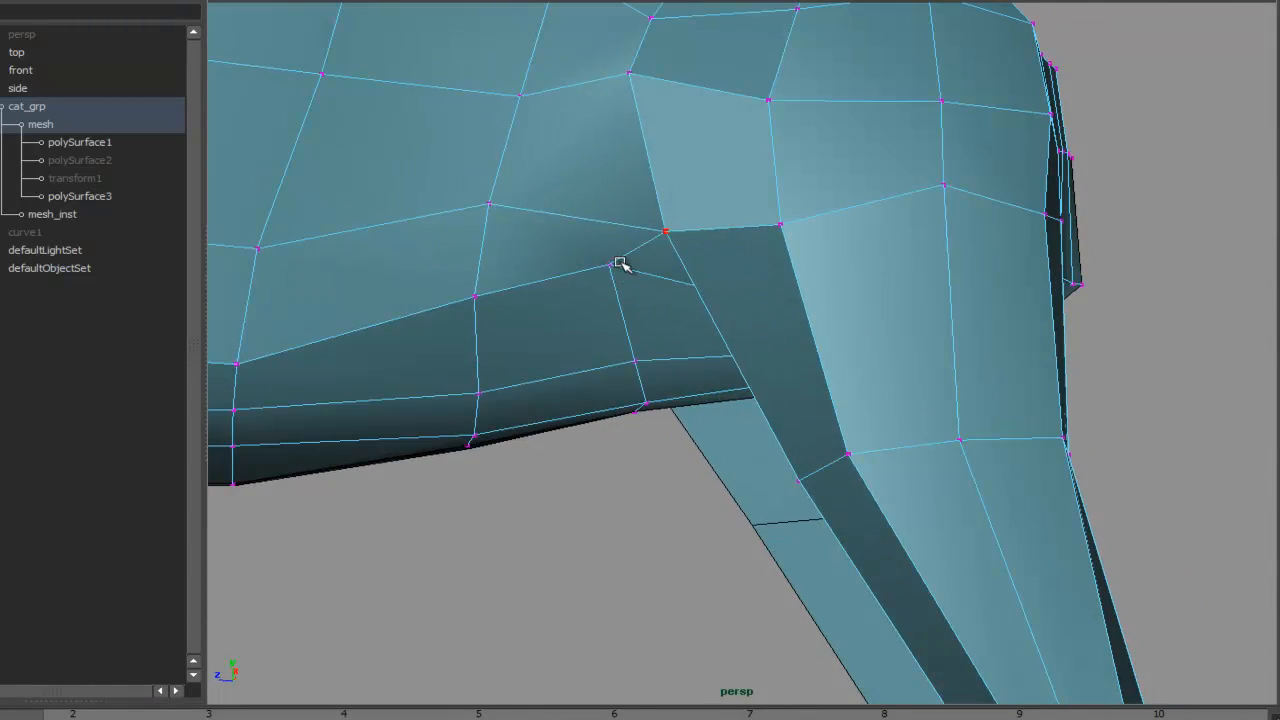
key("f")
left_click_drag(537, 286, 574, 332)
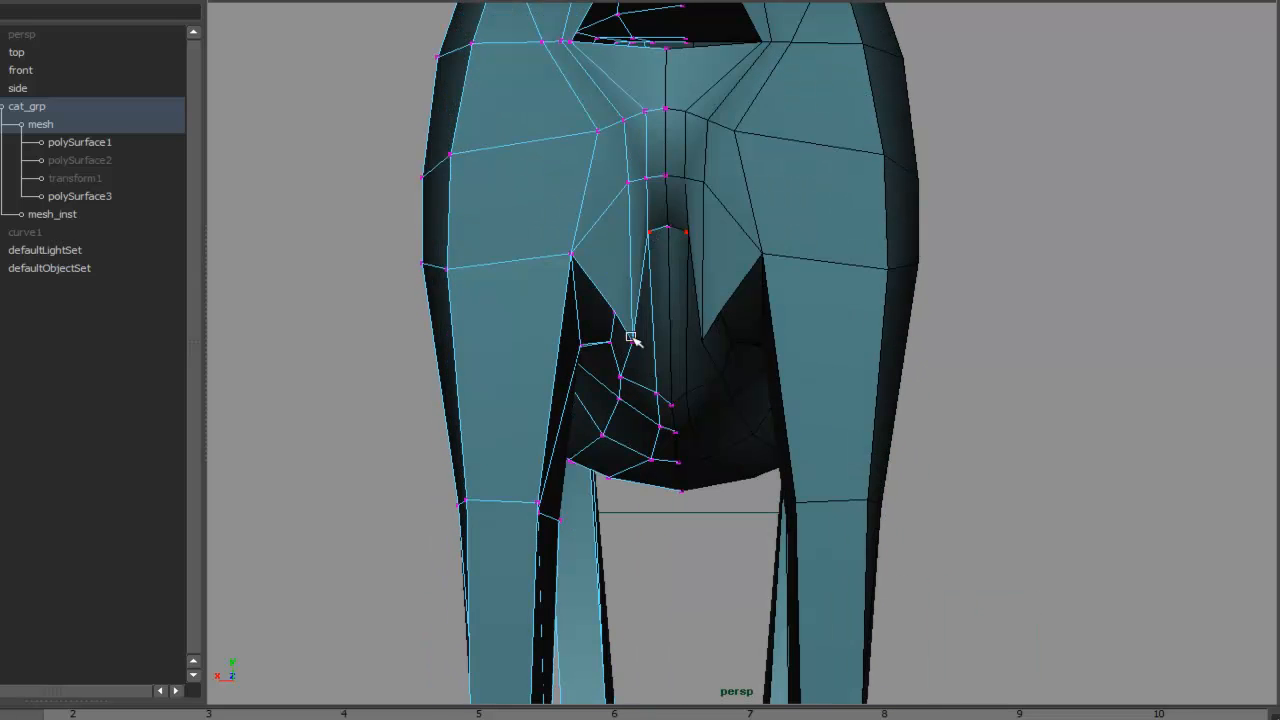
left_click_drag(631, 338, 627, 226)
mouse_move(613, 308)
left_mouse_down()
mouse_move(613, 240)
mouse_move(680, 257)
mouse_move(789, 214)
mouse_move(750, 277)
left_mouse_up()
right_click_drag(750, 277, 771, 243, "alt")
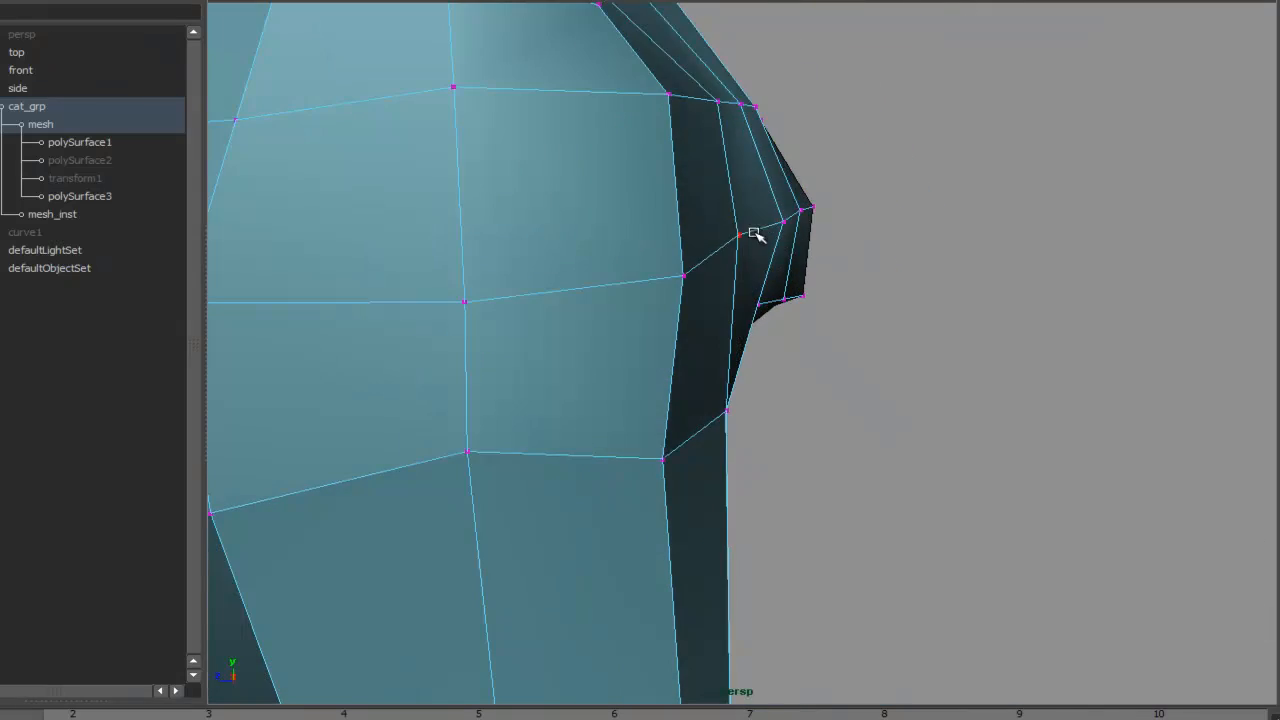
- Tweak the vertices at the tail root and beneath it on the rear of the body
left_click_drag(806, 209, 796, 256)
left_click_drag(759, 304, 704, 296)
left_click_drag(704, 296, 724, 262)
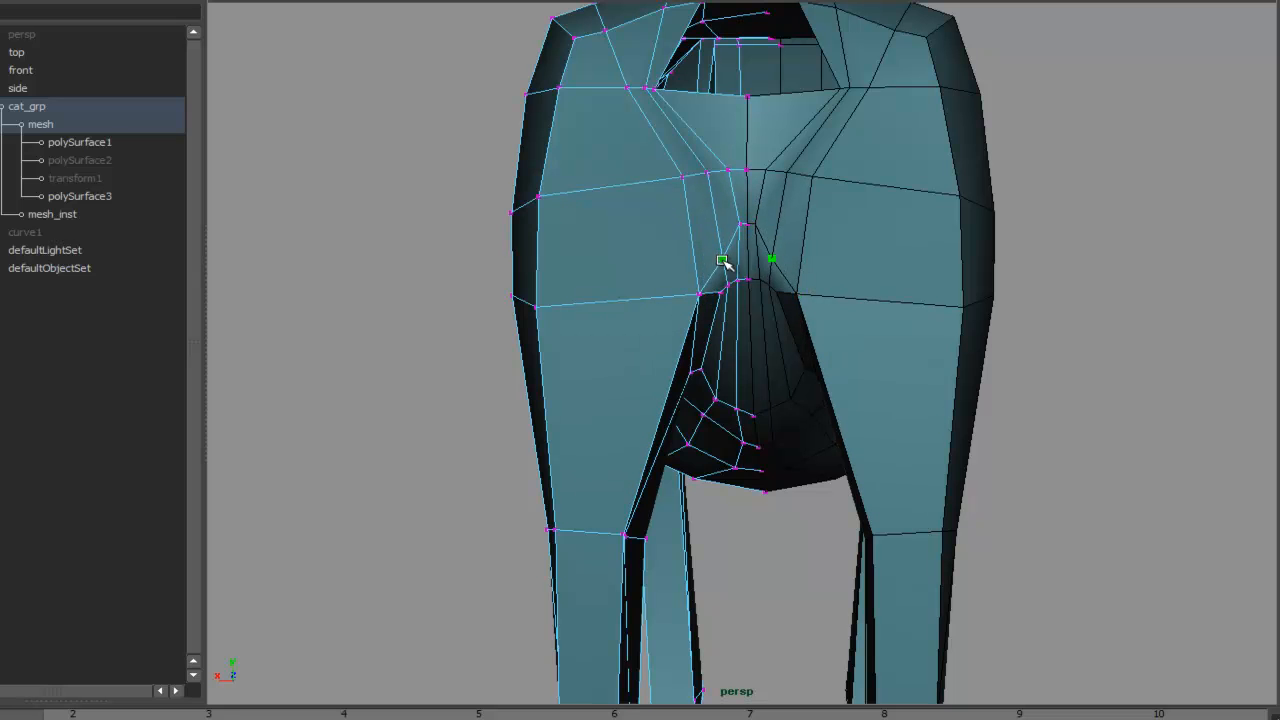
left_click(702, 292)
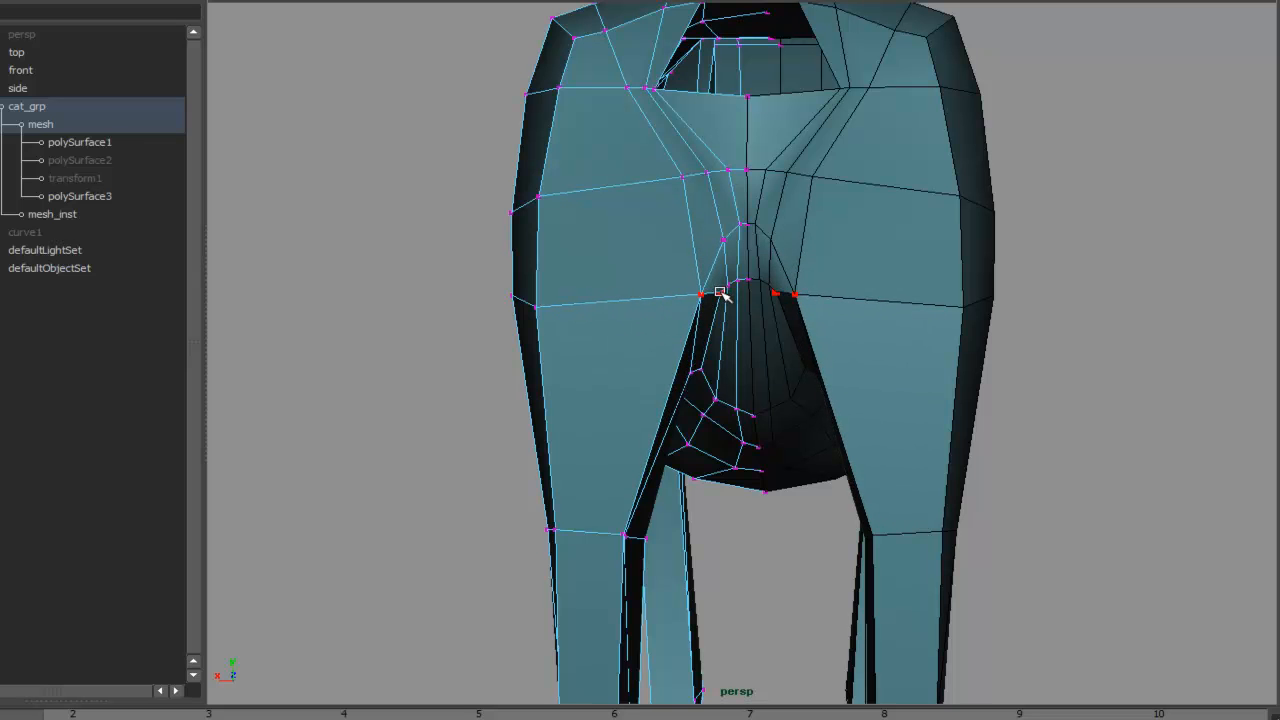
left_click_drag(734, 280, 745, 305)
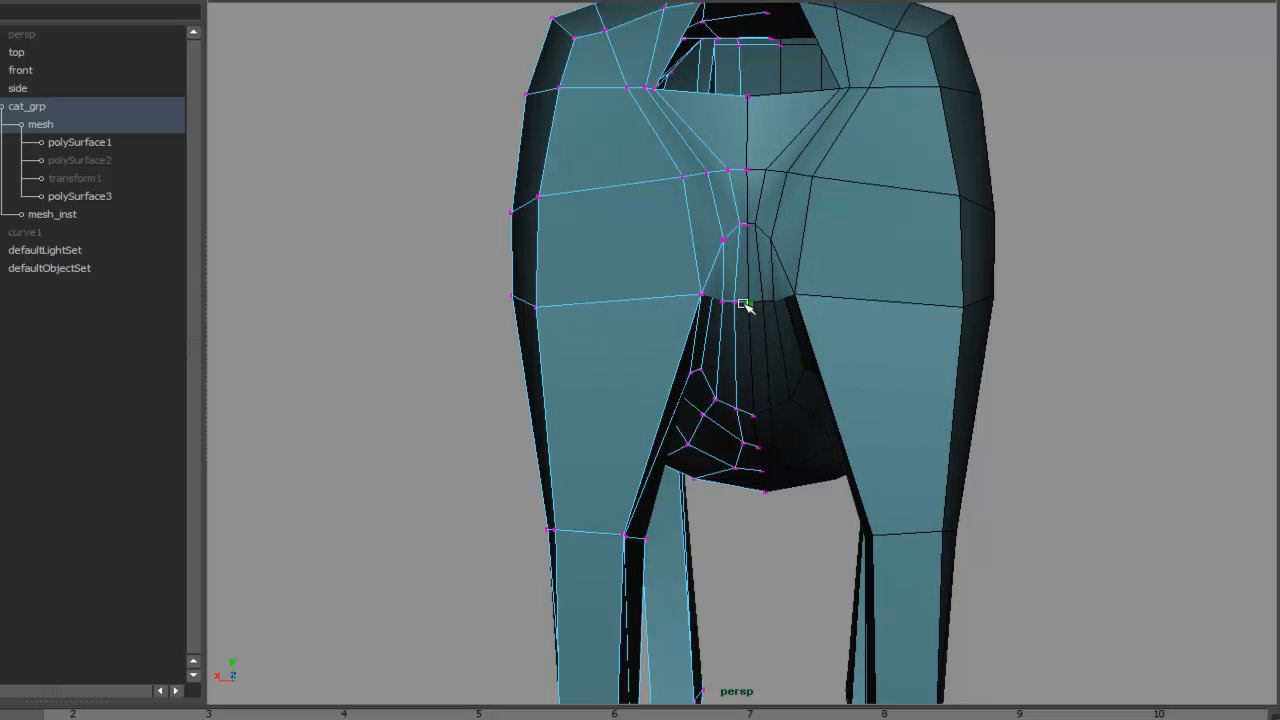
left_click_drag(740, 233, 774, 297, "alt")
right_click_drag(774, 297, 692, 245, "alt")
mouse_move(692, 245)
left_mouse_down("alt")
mouse_move(703, 306)
mouse_move(674, 240)
mouse_move(700, 250)
mouse_move(692, 258)
left_mouse_up("alt")
left_click_drag(690, 179, 700, 251)
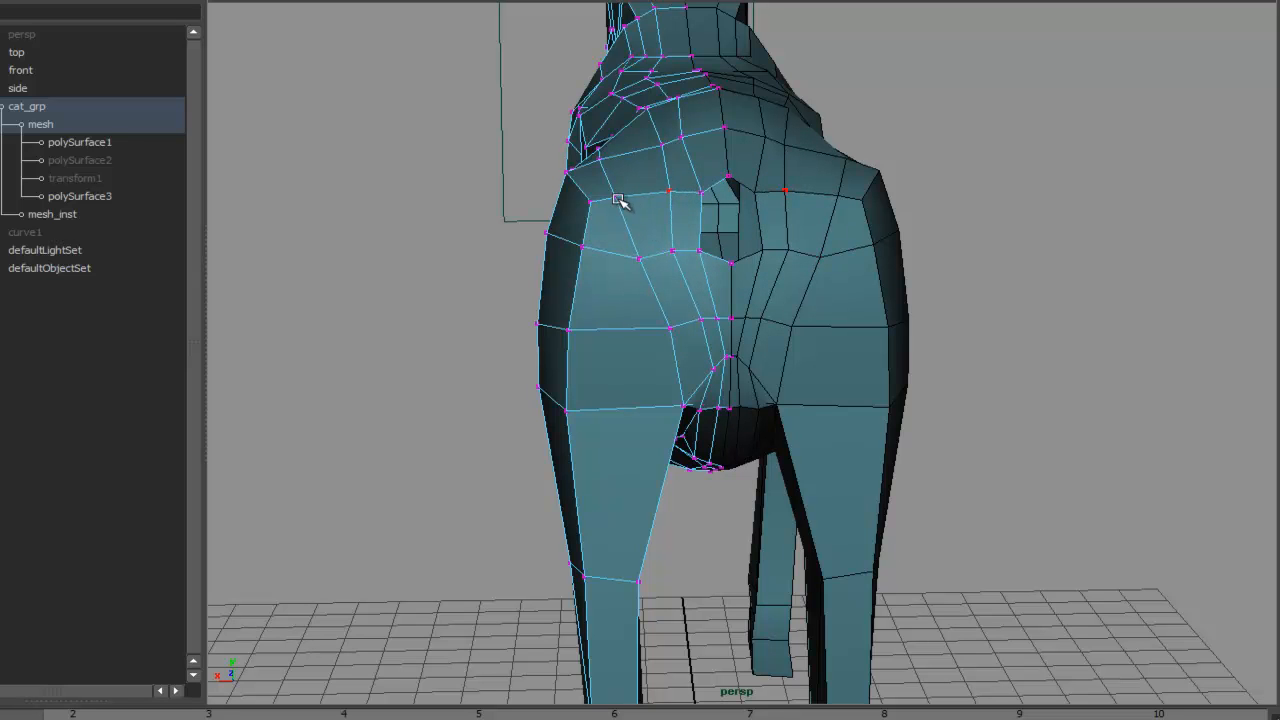
- Refine the hip and thigh vertices along the side of the hindquarters
left_click_drag(693, 218, 980, 287, "alt")
left_click_drag(872, 269, 840, 296, "alt")
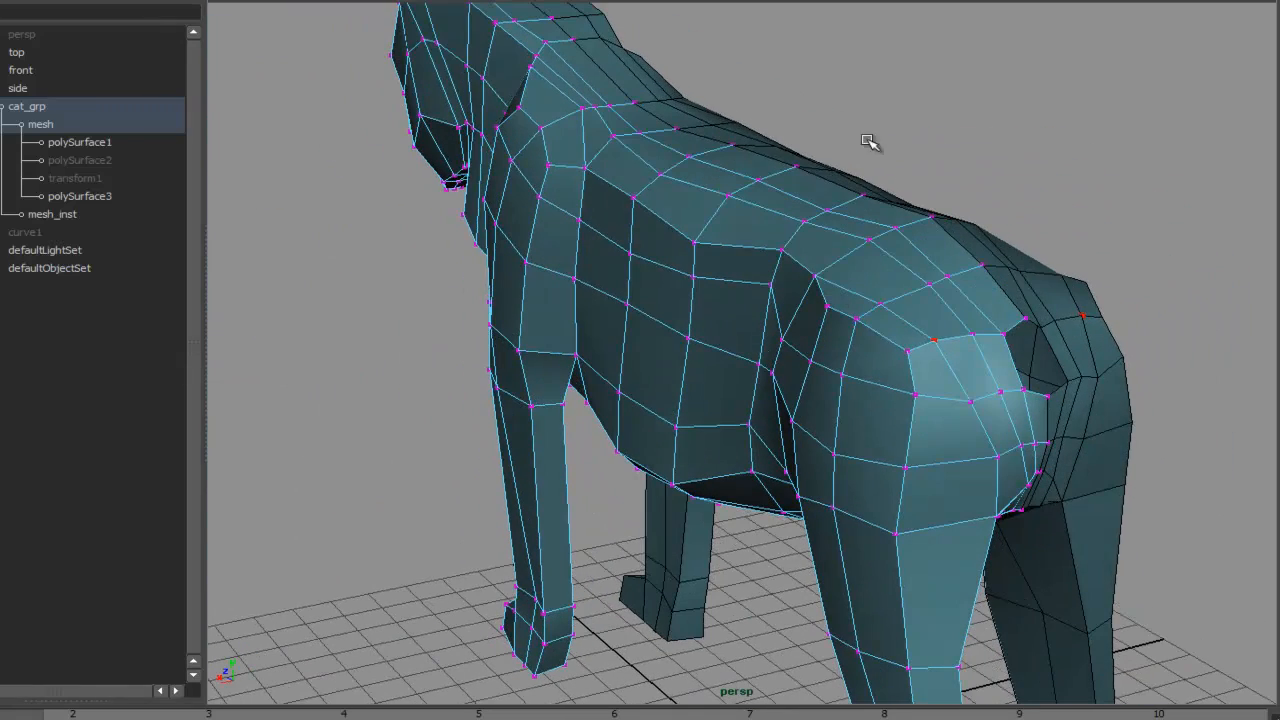
left_click_drag(866, 292, 754, 283, "alt")
left_click_drag(763, 286, 991, 271, "alt")
right_click_drag(991, 271, 693, 290, "alt")
middle_click_drag(693, 290, 843, 285, "alt")
left_click_drag(843, 285, 1034, 352, "alt")
right_click_drag(923, 306, 1194, 294, "alt")
middle_click_drag(1029, 280, 1004, 335, "alt")
left_click_drag(1004, 335, 1094, 314, "alt")
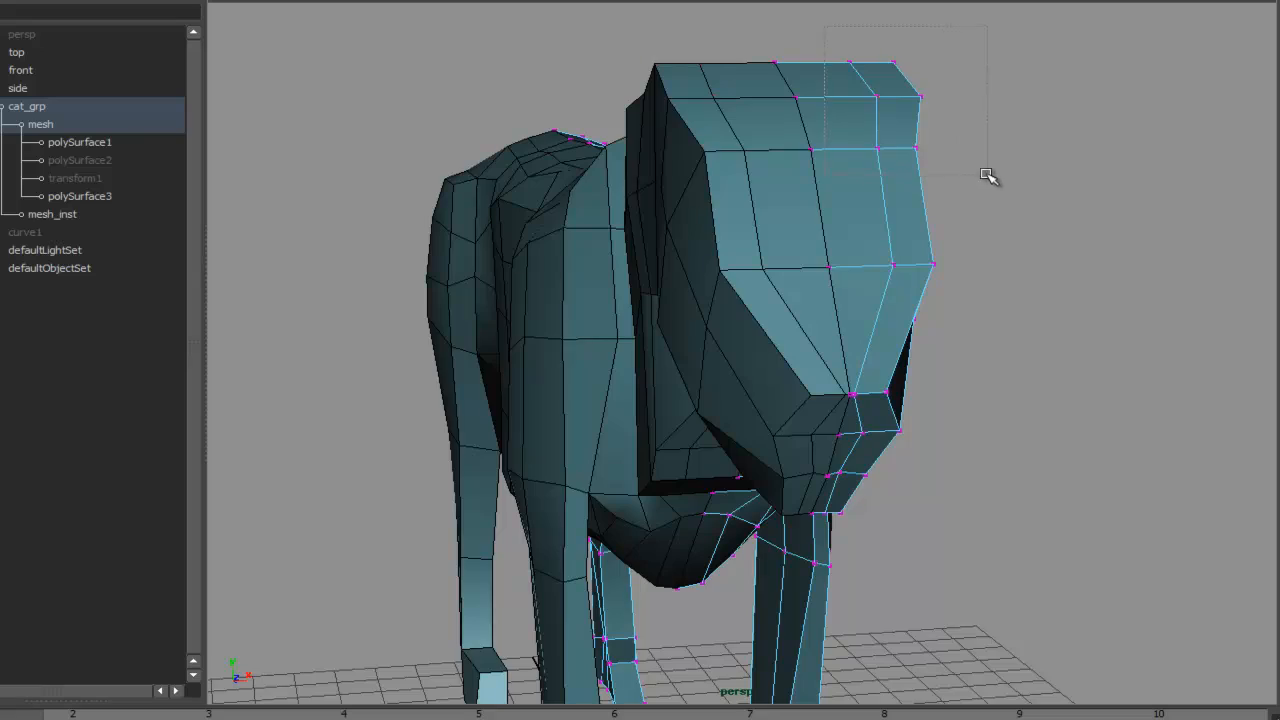
- Select the vertices on top of the head and smooth them with Average Vertices
left_click_drag(1088, 213, 678, 130, "alt")
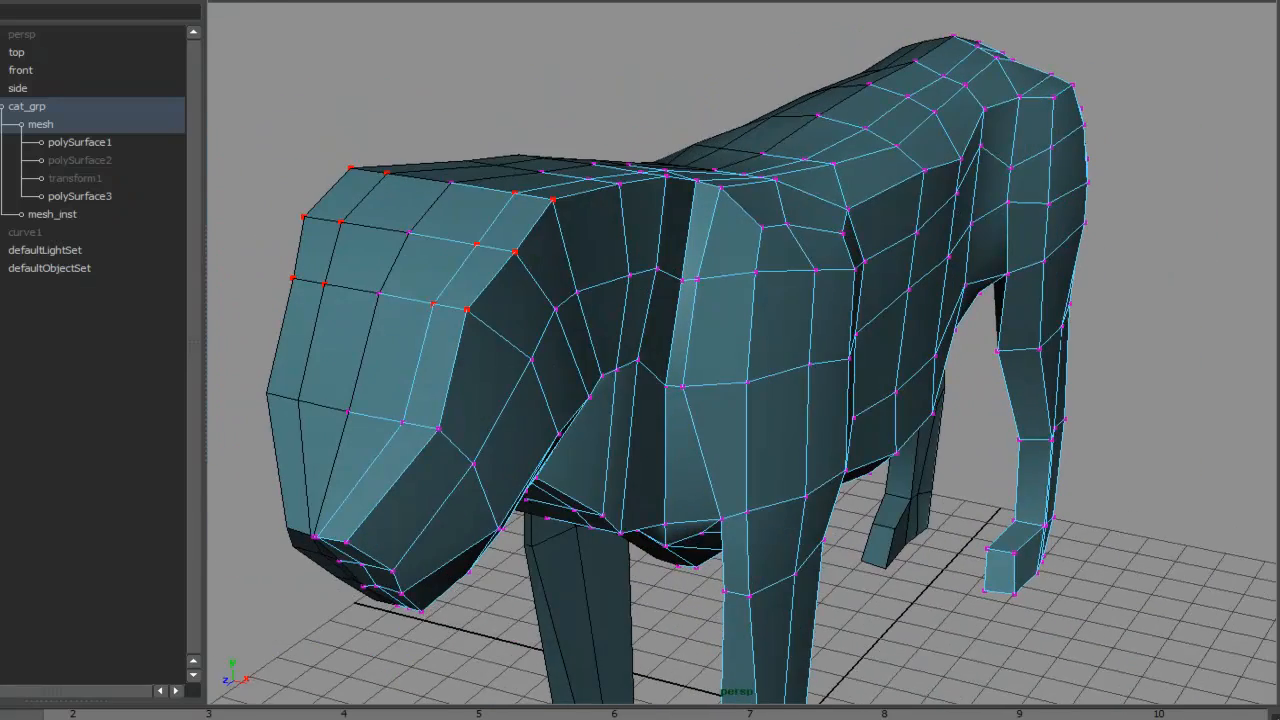
left_click(262, 1)
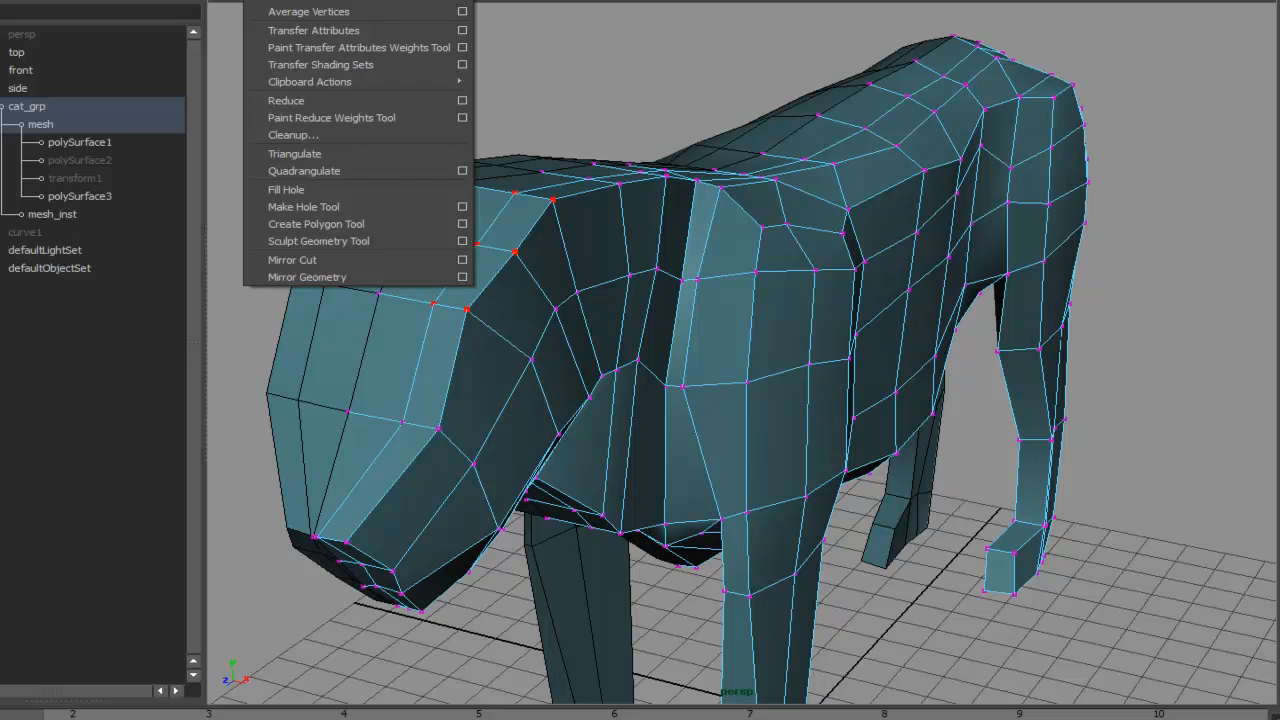
left_click(462, 12)
left_click_drag(1050, 1, 1047, 0)
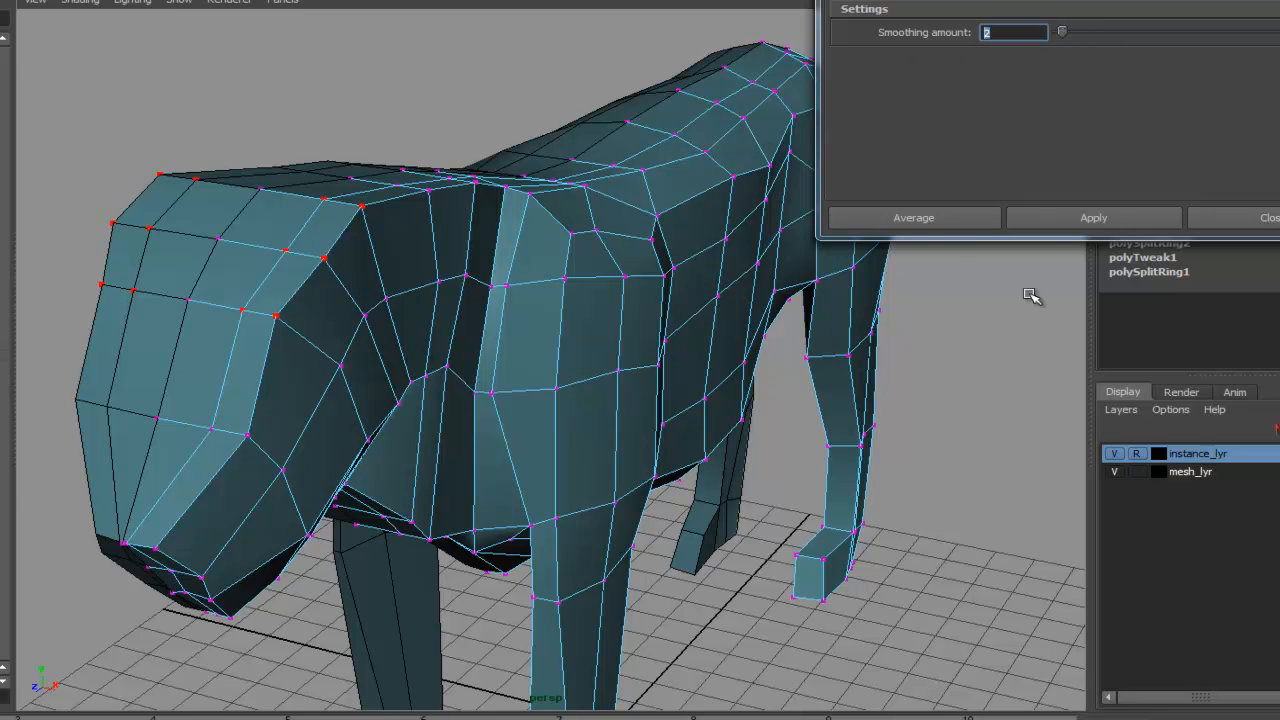
left_click(1094, 219)
left_click(1105, 220)
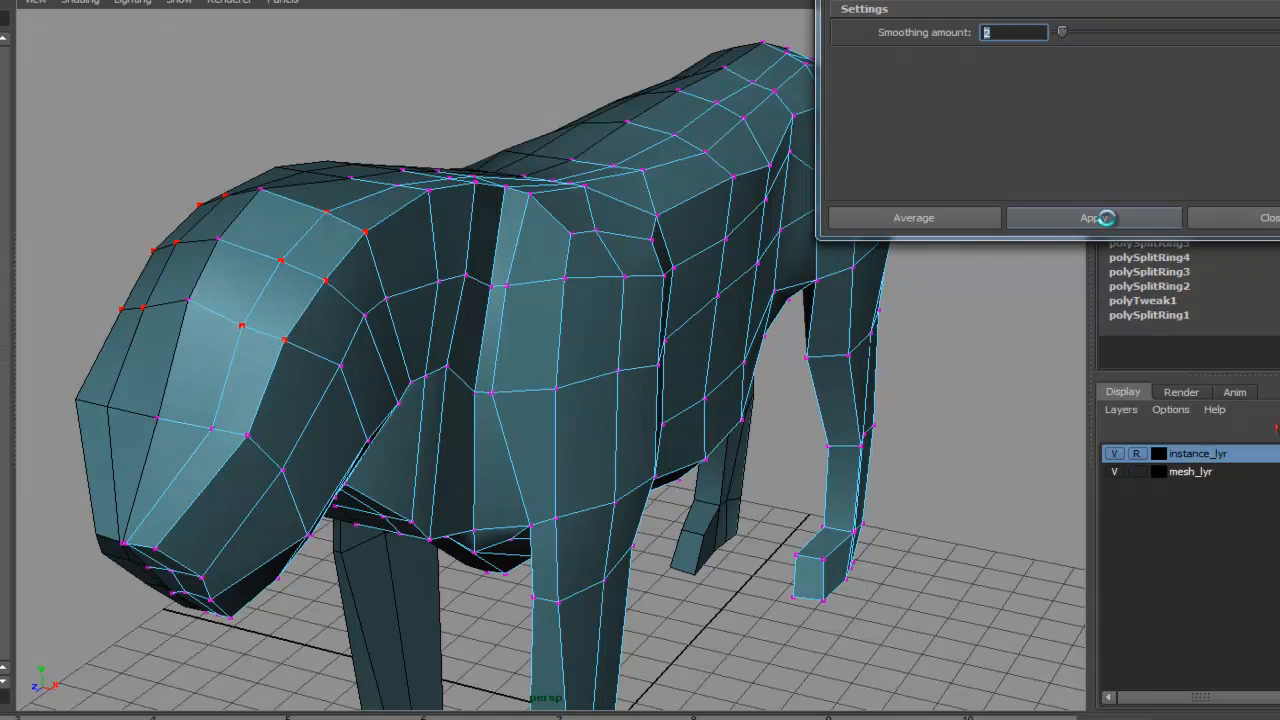
- Select the two spiky vertices at the sides of the head and smooth them with Average Vertices applied several times
left_click_drag(866, 352, 682, 300, "alt")
middle_click_drag(682, 300, 720, 278, "alt")
left_click_drag(725, 279, 339, 195, "alt")
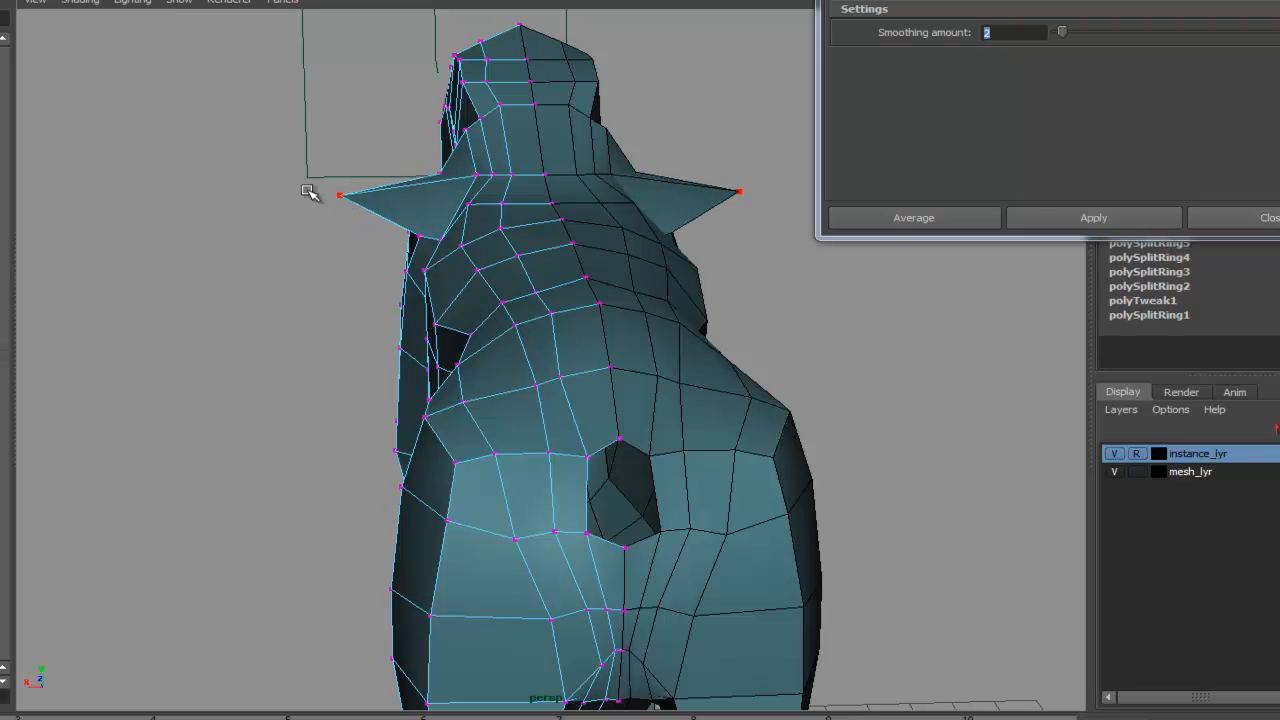
left_click(1054, 217)
left_click(1077, 215)
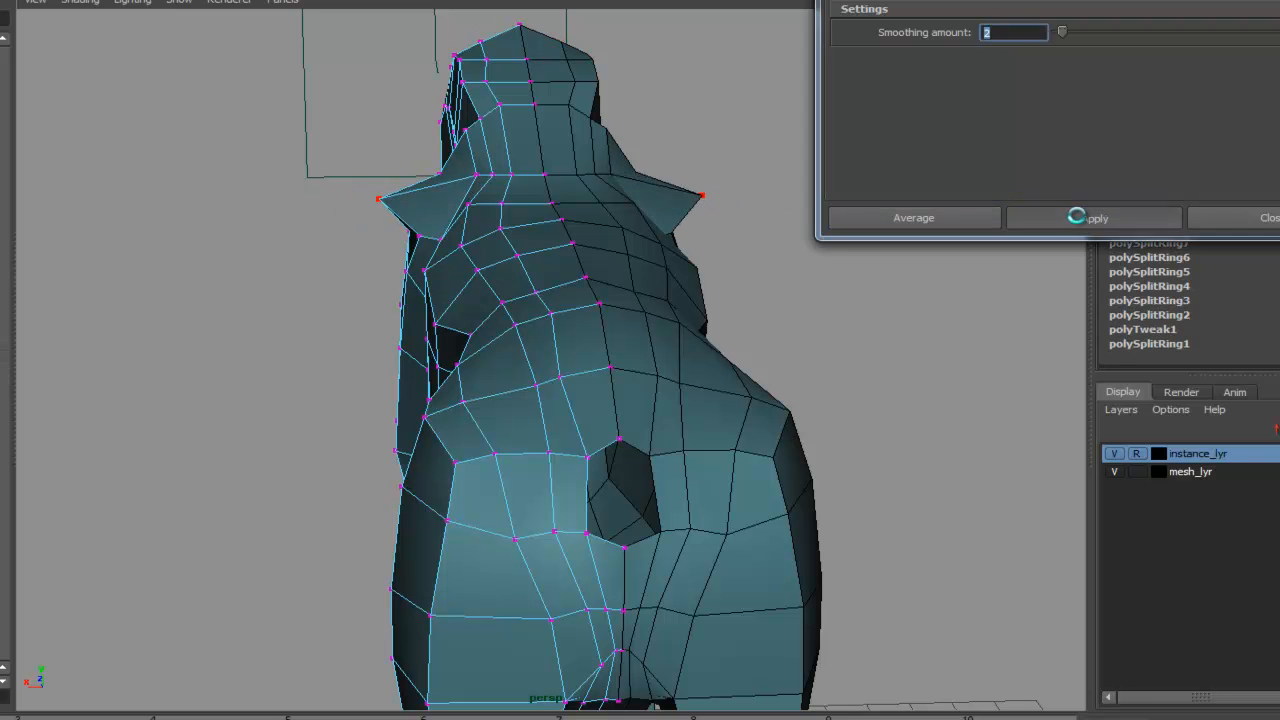
left_click(1085, 214)
left_click(1090, 221)
left_click_drag(406, 281, 484, 204, "alt")
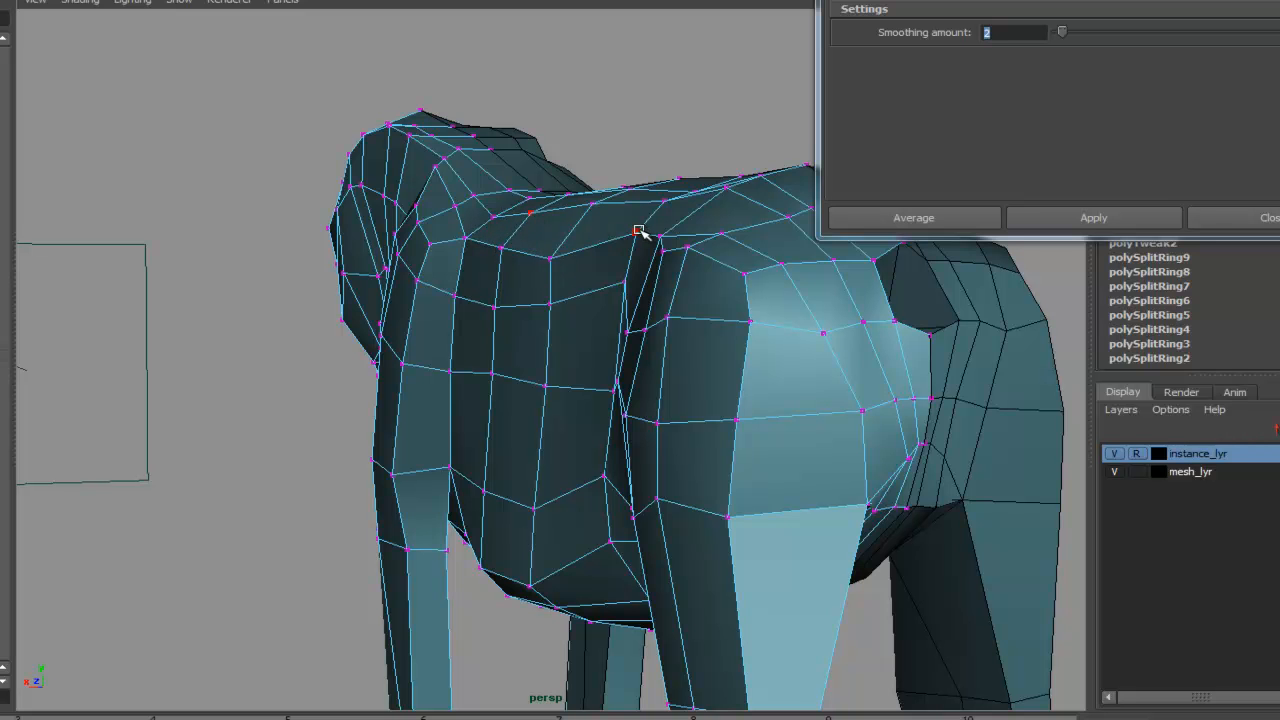
left_click_drag(627, 193, 640, 340, "alt")
key("F8")
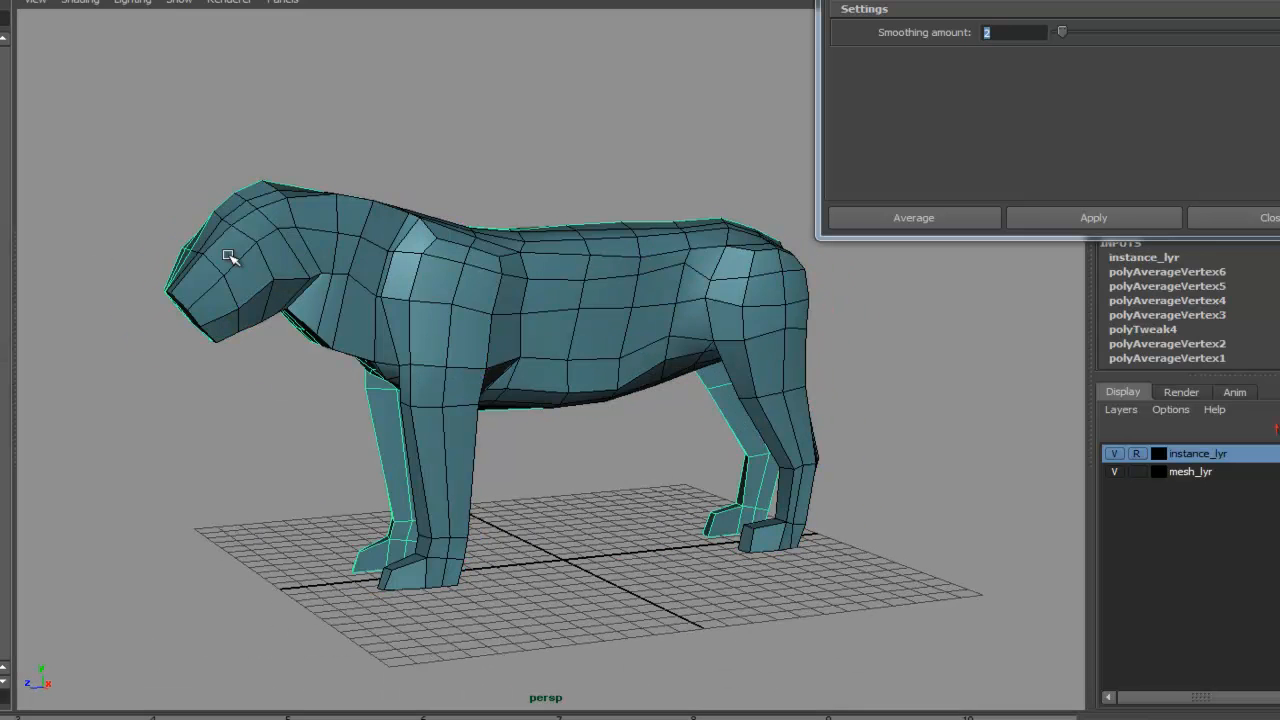
- Unhide the tail mesh and add it to the mesh_lyr display layer
key("ctrl+shift+h")
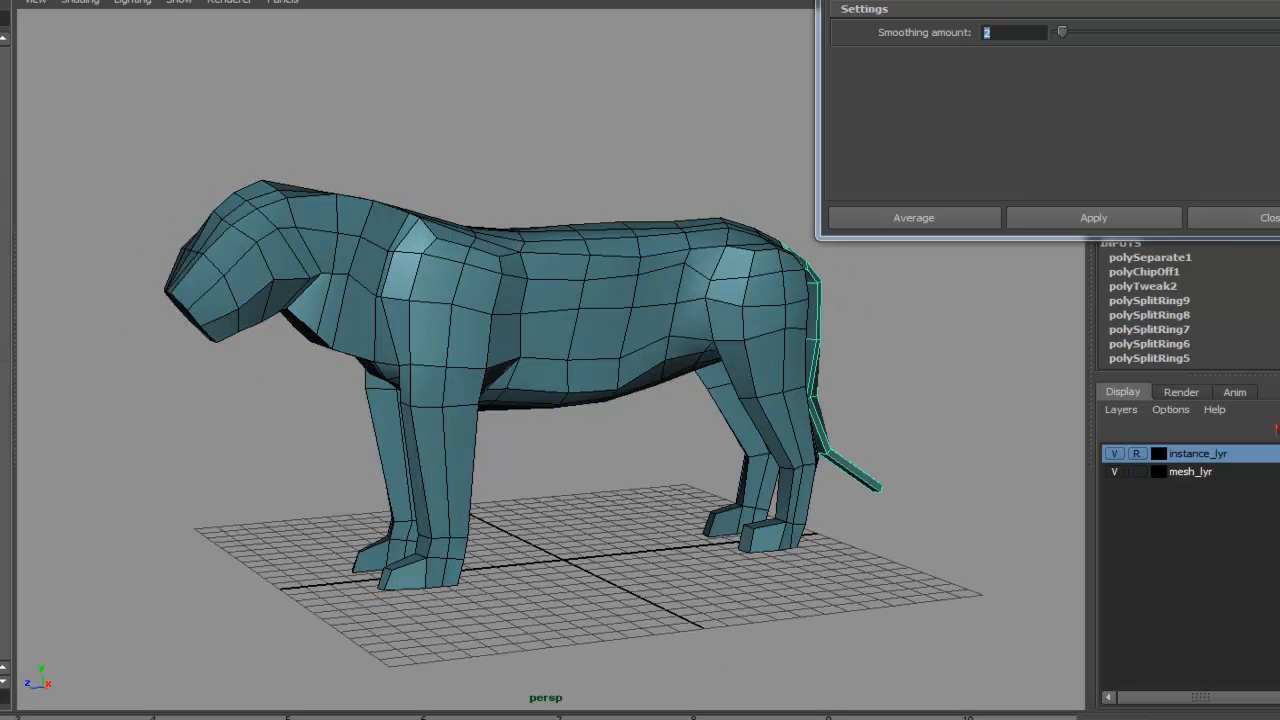
left_click_drag(697, 292, 351, 320, "alt")
middle_click_drag(351, 320, 431, 321, "alt")
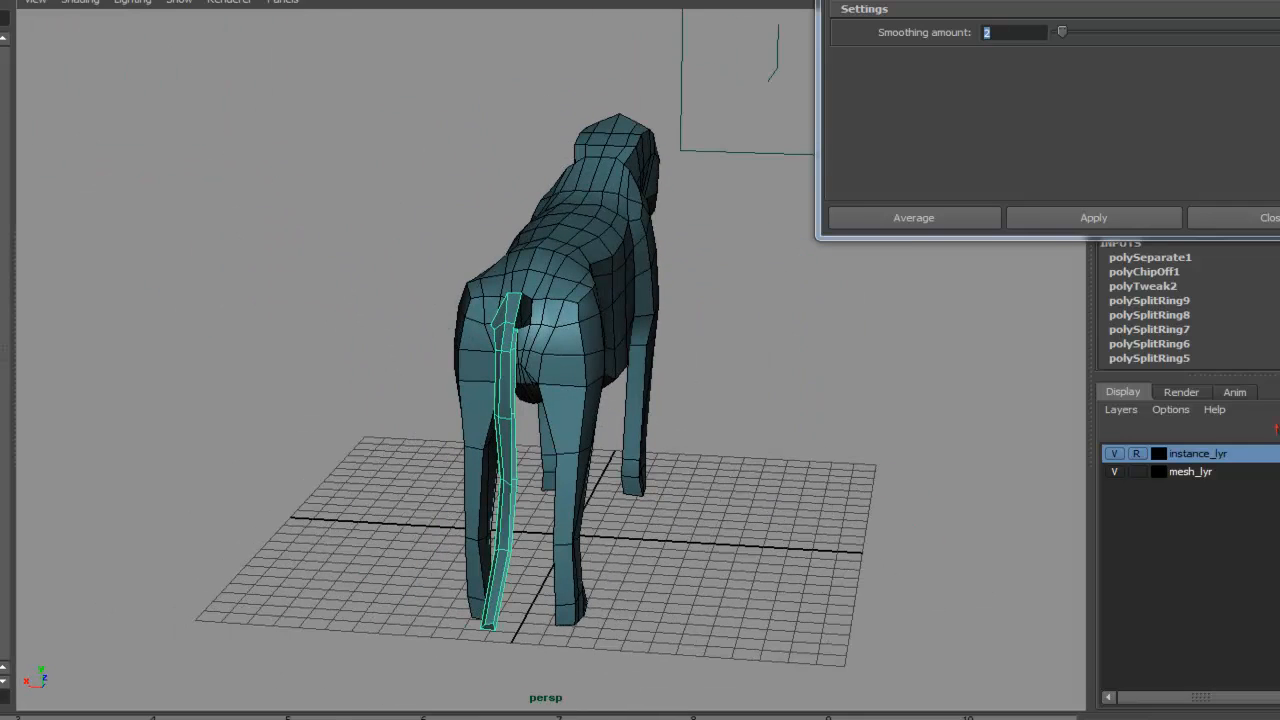
key("ctrl+shift+d")
left_click_drag(288, 320, 374, 322, "alt")
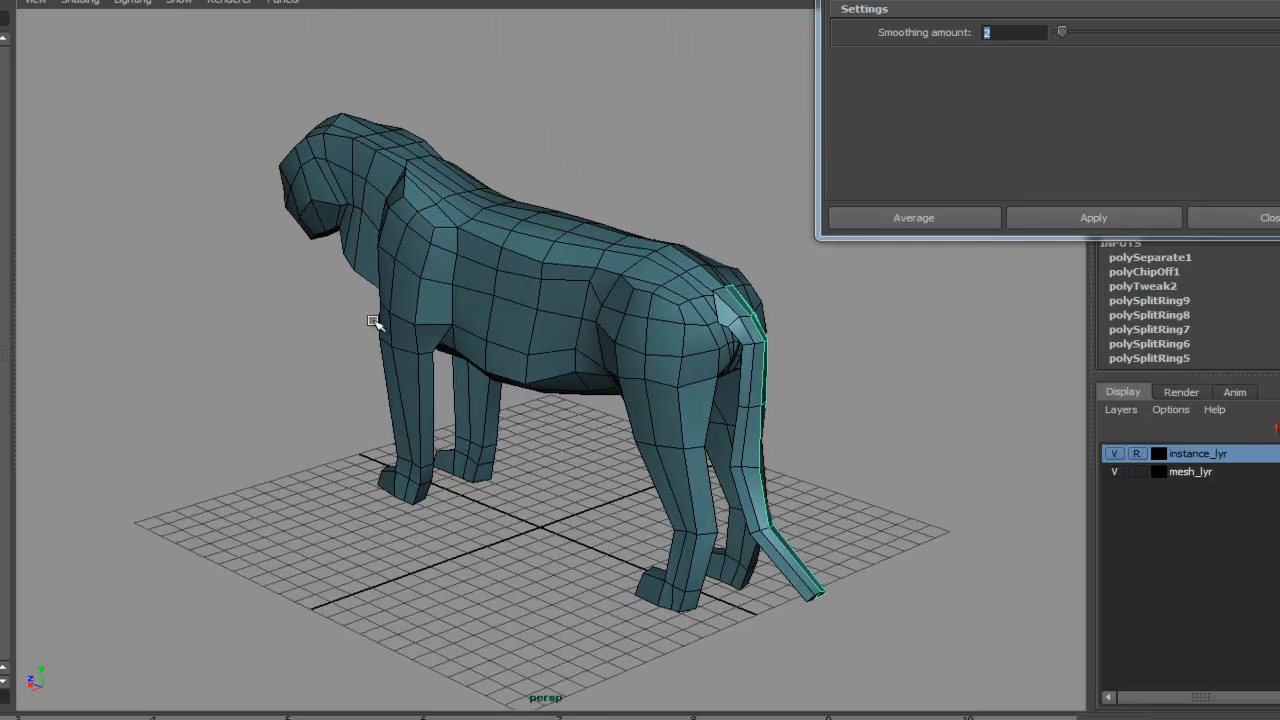
right_click(1206, 458)
left_click(1240, 486)
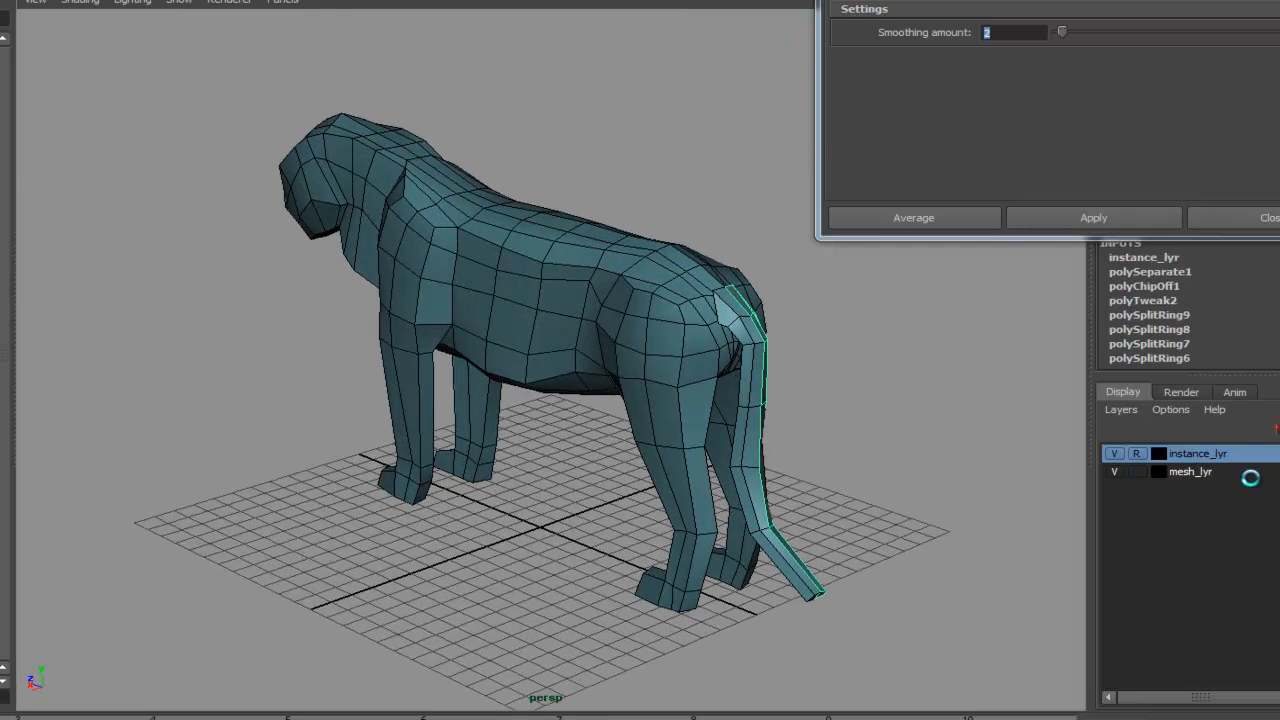
left_click_drag(1005, 459, 760, 469, "alt")
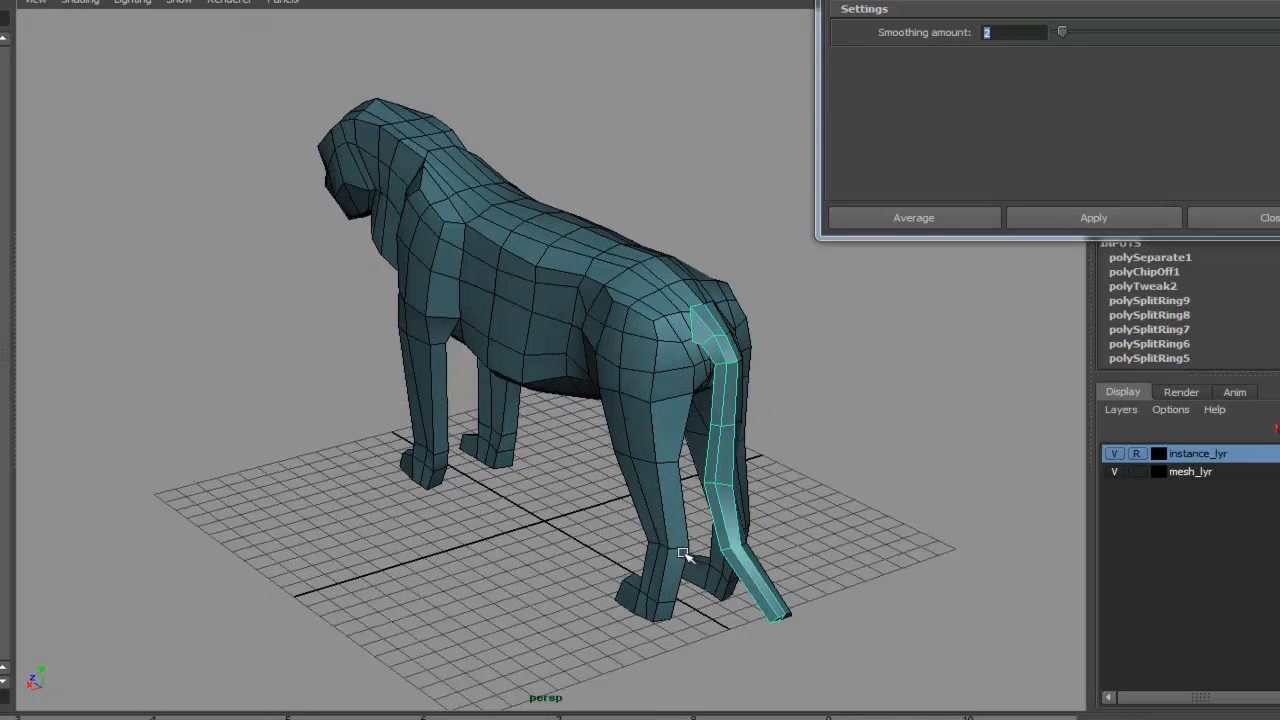
left_click_drag(450, 560, 691, 522, "alt")
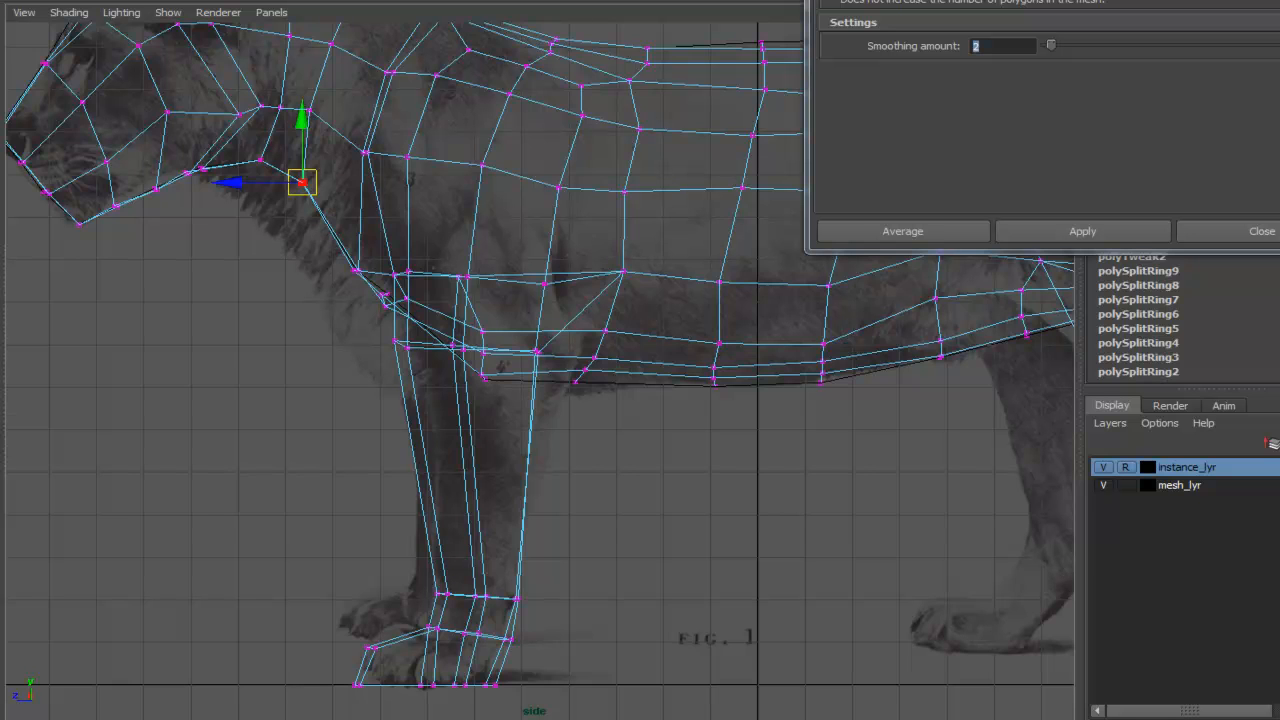
- In the front view, move the vertices at the inner pit where the front leg meets the chest
key("alt+Tab")
left_click(611, 572)
key("space")
mouse_move(609, 549)
left_mouse_down()
mouse_move(631, 503)
mouse_move(534, 526)
left_mouse_up()
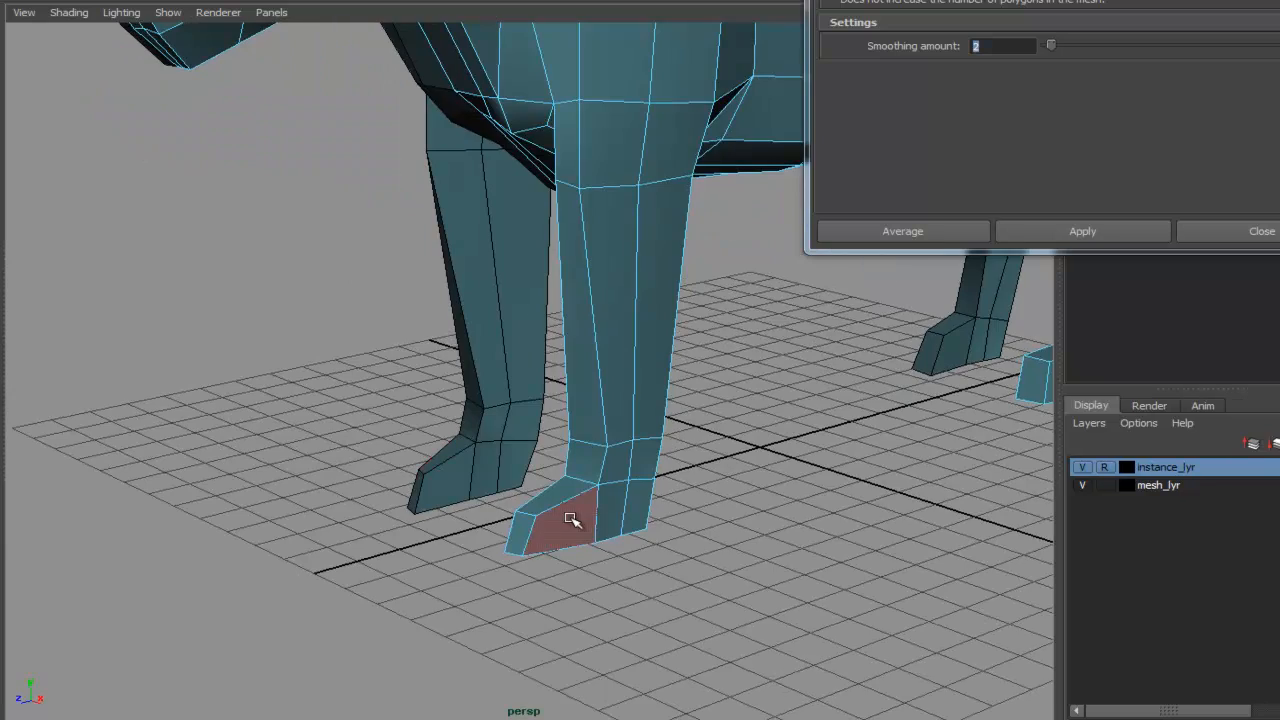
left_click(570, 519)
left_click_drag(640, 509, 616, 495, "alt")
left_click(552, 507)
left_click(702, 522)
left_click_drag(704, 522, 597, 503, "alt")
key("space")
scroll(617, 509, "up", 10)
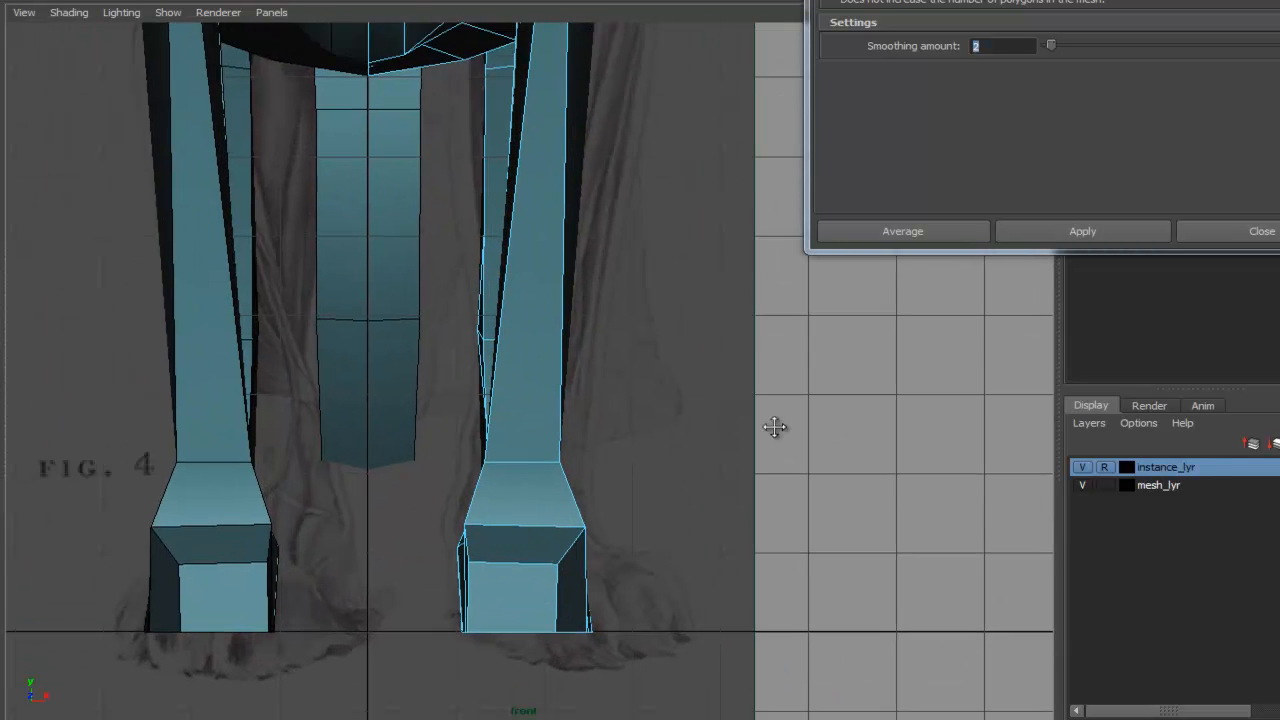
middle_click_drag(608, 154, 603, 648, "alt")
right_click_drag(490, 435, 1136, 461, "alt")
right_click(539, 305)
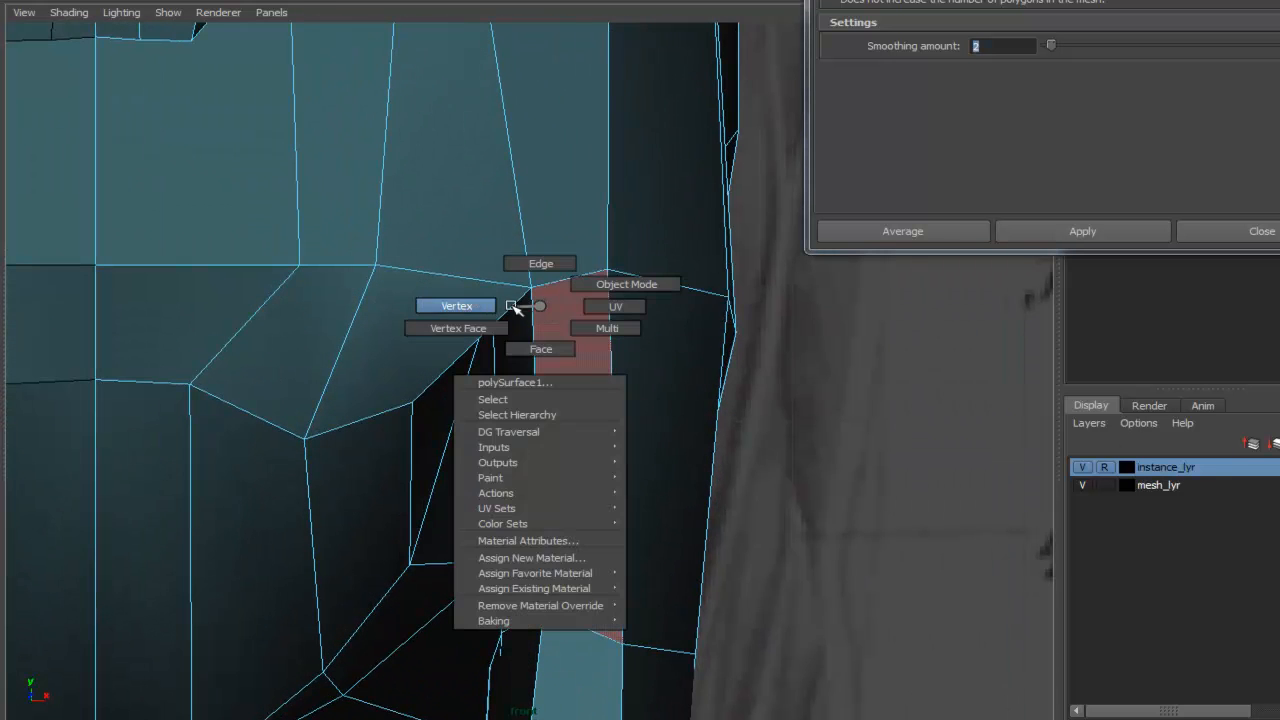
right_click_drag(511, 306, 469, 302)
middle_click_drag(560, 312, 595, 362, "alt")
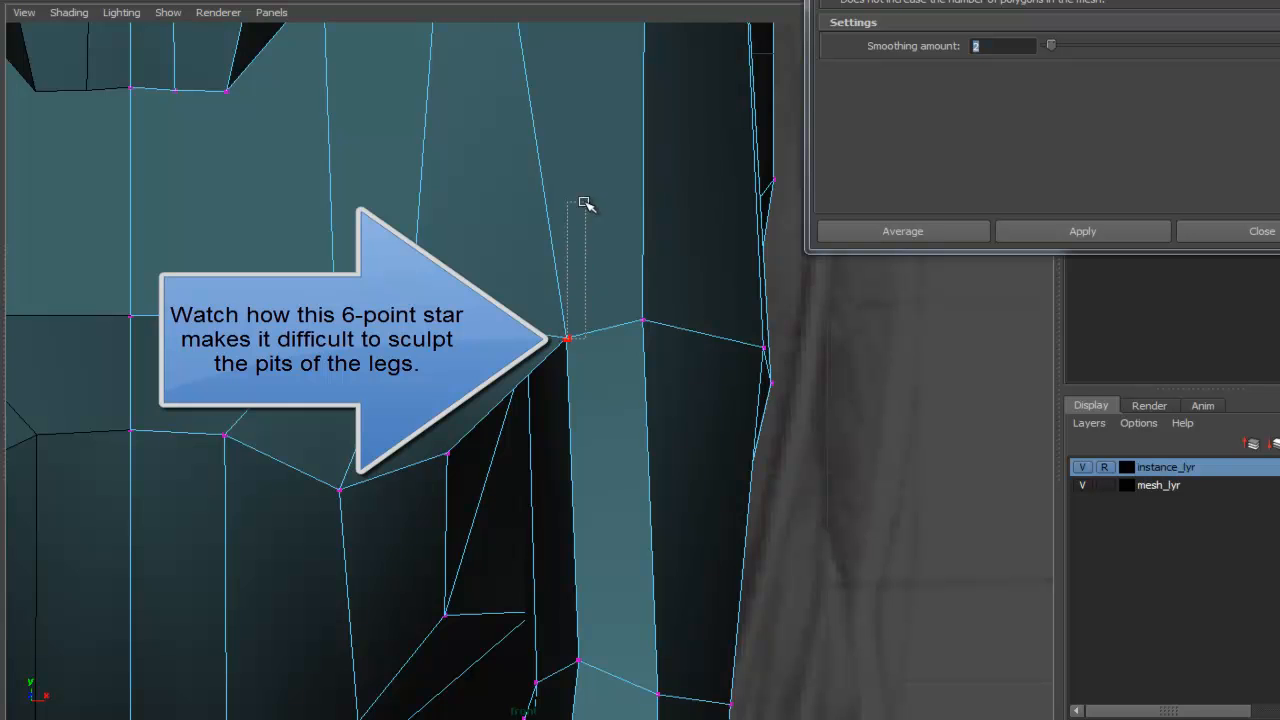
left_click(575, 338)
left_click_drag(565, 337, 569, 224)
left_click_drag(525, 345, 545, 580)
left_click_drag(568, 224, 560, 546)
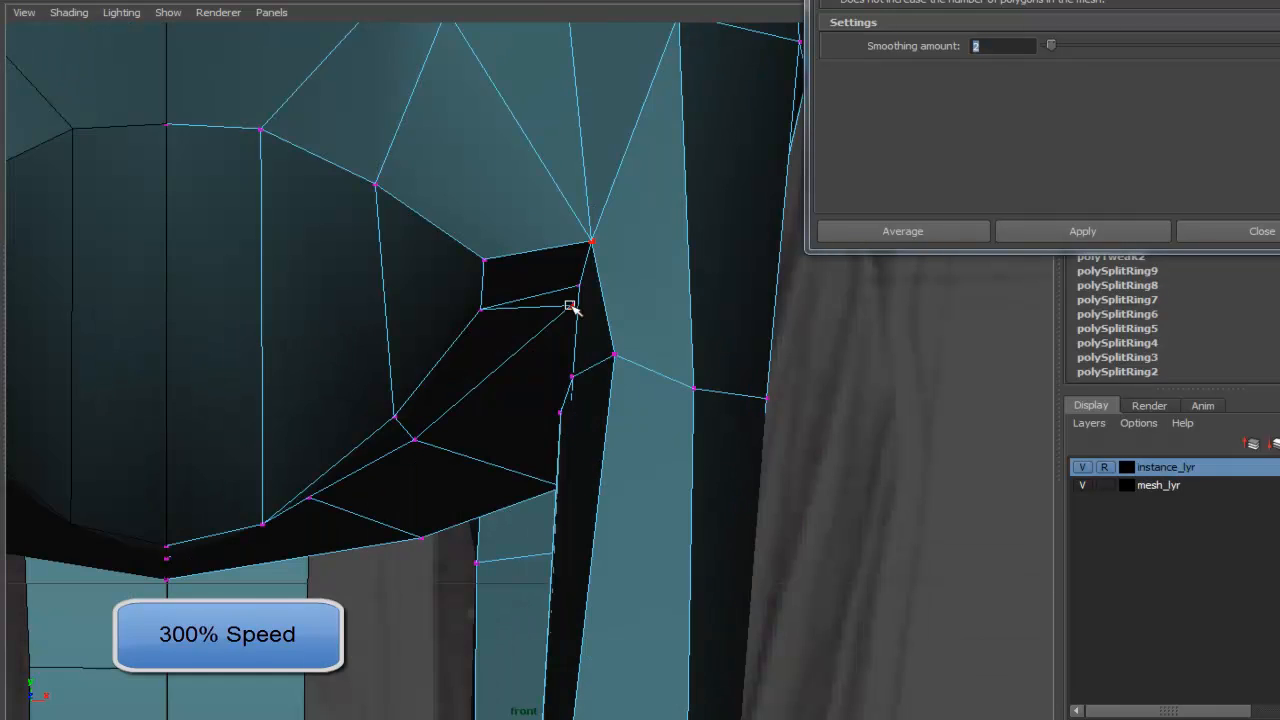
- Pull the vertices inside the front leg pit into a cleaner shape against the front reference
left_click_drag(570, 305, 460, 413)
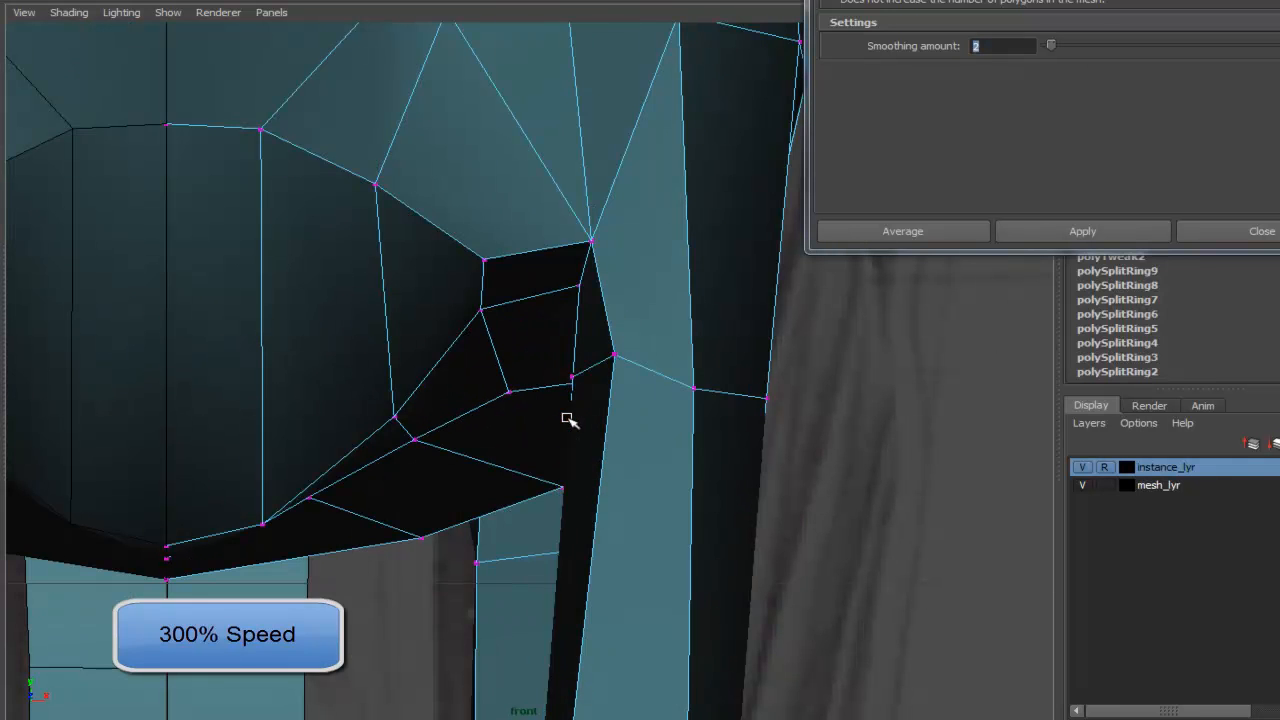
left_click_drag(572, 377, 579, 397)
left_click_drag(614, 354, 656, 366)
left_click_drag(579, 285, 553, 353)
left_click_drag(591, 240, 581, 298)
middle_click_drag(554, 343, 549, 389, "alt")
scroll(651, 363, "down", 5)
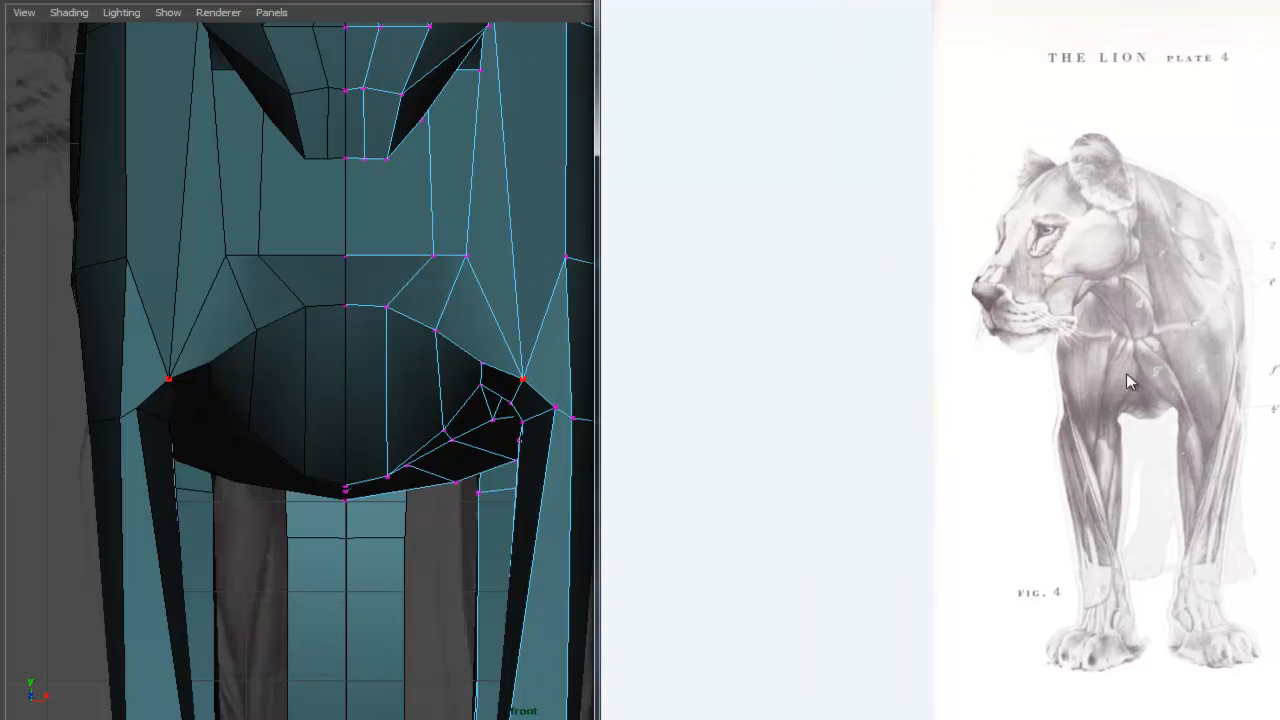
scroll(390, 358, "up", 4)
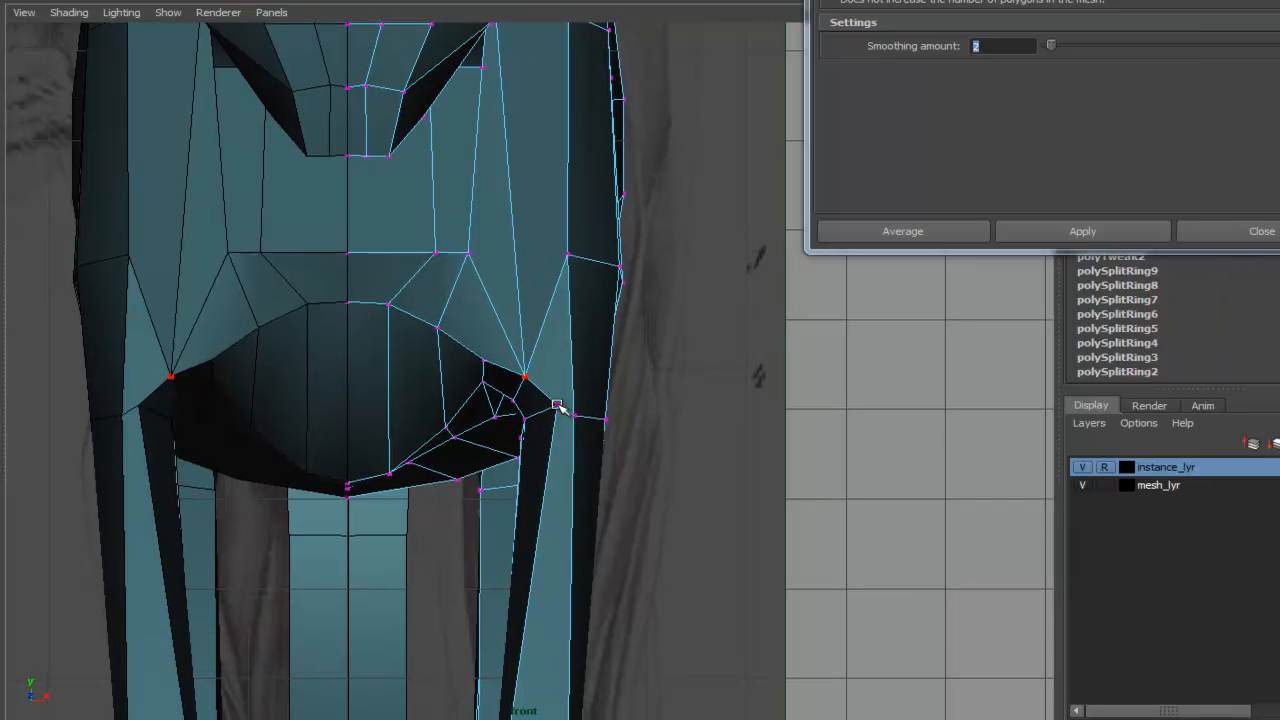
middle_click_drag(489, 516, 458, 307, "alt")
left_click_drag(458, 234, 461, 370)
left_click_drag(444, 436, 405, 458)
middle_click_drag(487, 449, 382, 505, "alt")
left_click_drag(424, 305, 430, 422)
- Tweak the chest vertices above the front leg pit to match the reference
scroll(430, 422, "down", 4)
middle_click_drag(410, 358, 499, 317, "alt")
left_click_drag(384, 320, 384, 352)
left_click_drag(411, 322, 443, 354)
left_click_drag(411, 351, 460, 322)
key("space")
left_click_drag(455, 375, 649, 409, "alt")
key("space")
scroll(688, 338, "up", 5)
scroll(586, 349, "down", 5)
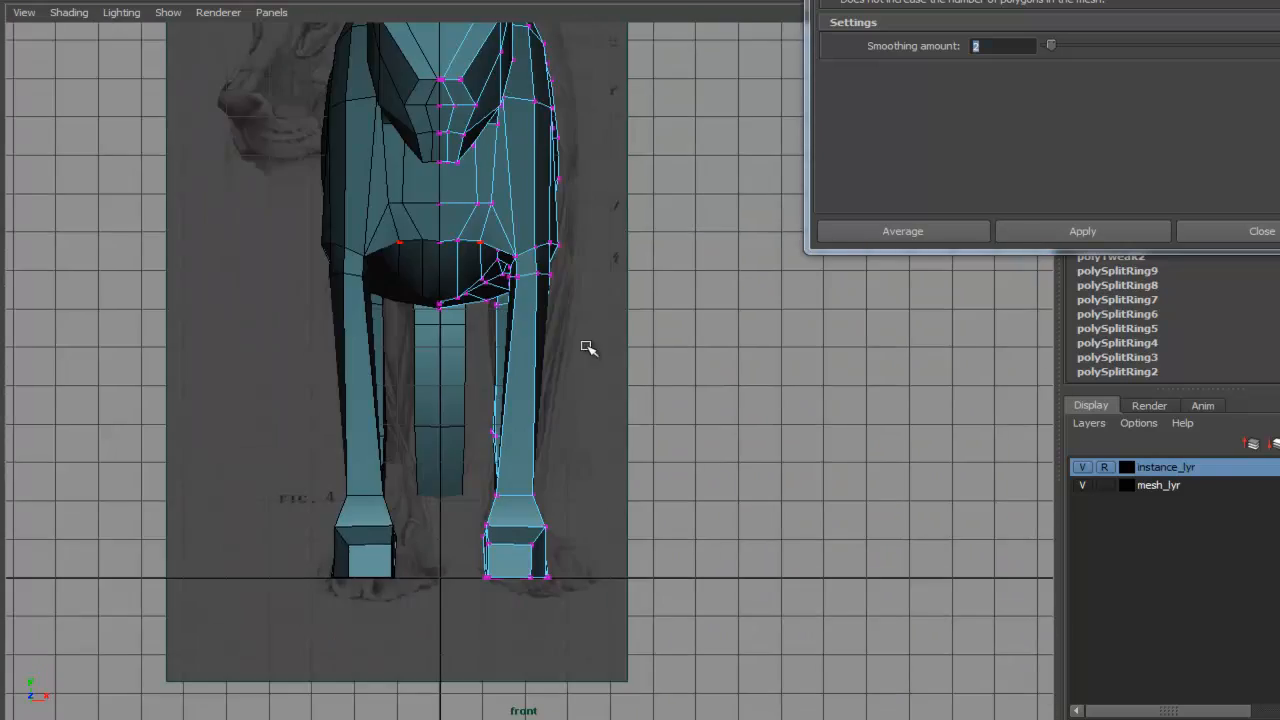
scroll(603, 400, "up", 2)
scroll(600, 334, "up", 5)
- Move the outer vertices of the upper front leg to follow the reference silhouette
left_click_drag(529, 334, 573, 333)
middle_click_drag(508, 468, 526, 380, "alt")
left_click_drag(517, 355, 615, 370)
left_click_drag(510, 354, 597, 372)
middle_click_drag(480, 352, 546, 368, "alt")
left_click_drag(537, 364, 591, 373)
middle_click_drag(591, 373, 591, 457, "alt")
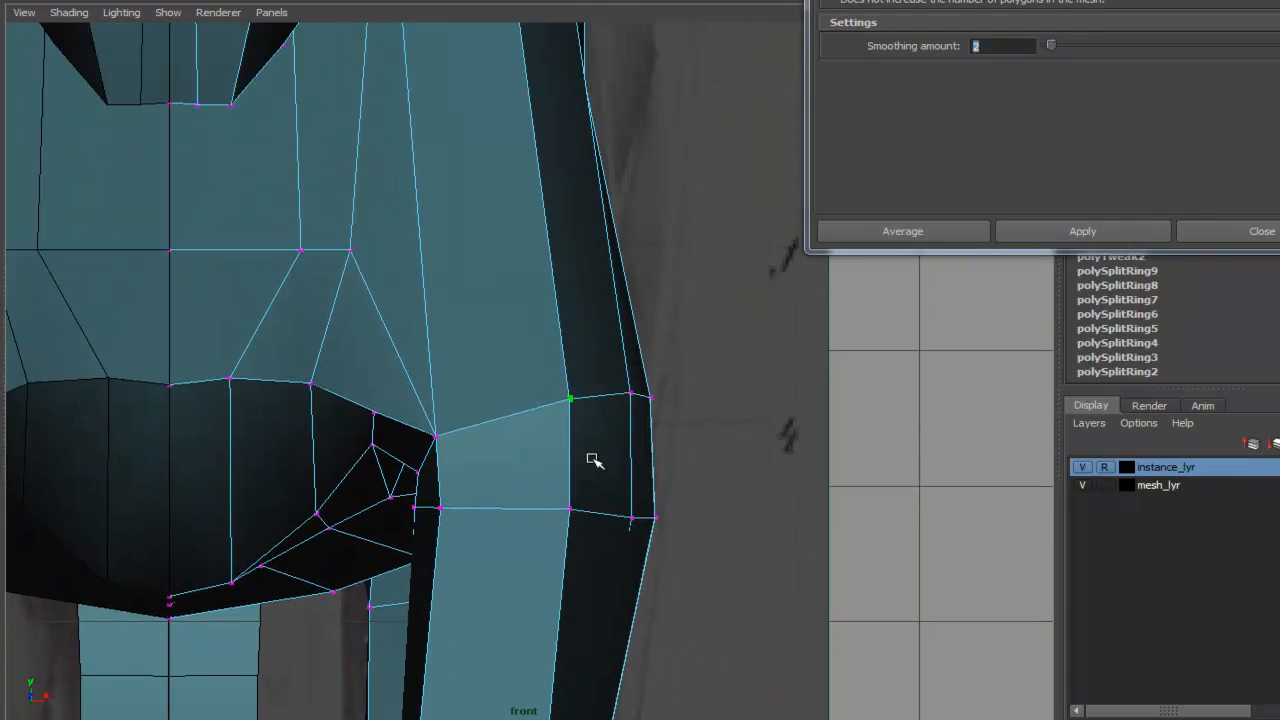
middle_click_drag(690, 180, 694, 380, "alt")
middle_click_drag(588, 250, 580, 251)
left_click_drag(584, 248, 643, 257)
middle_click_drag(643, 257, 618, 431, "alt")
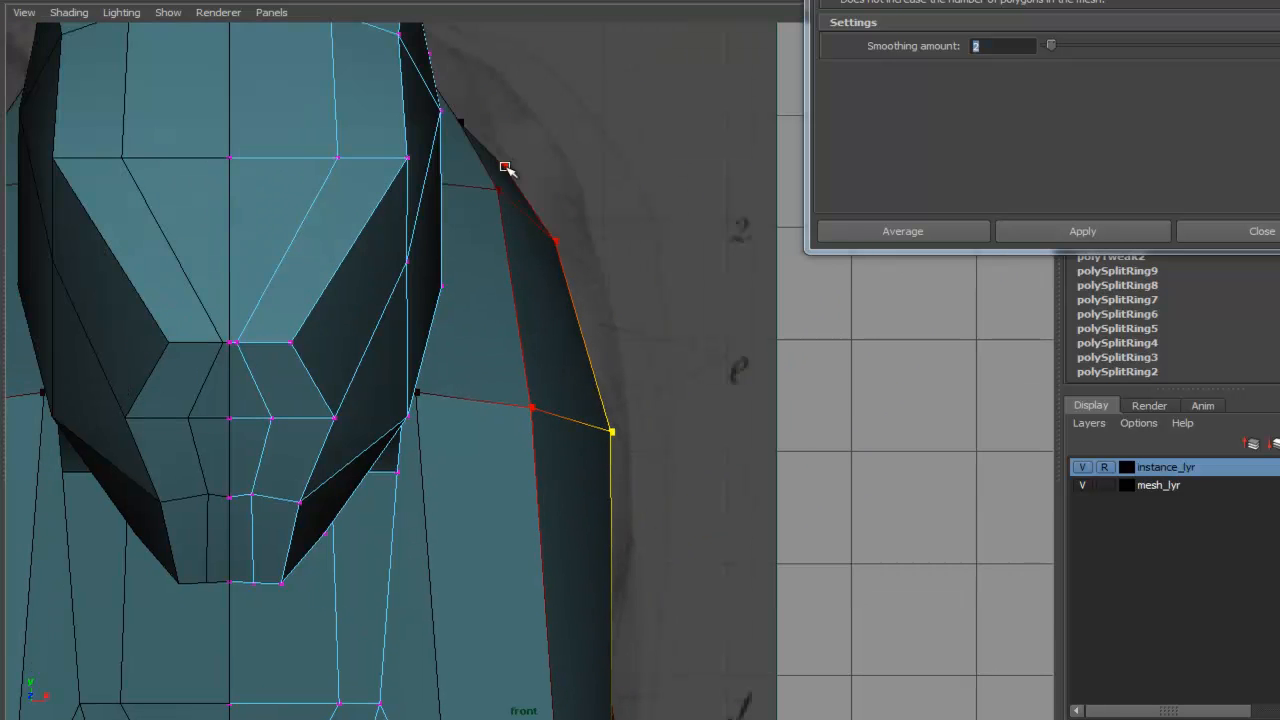
- Adjust the shoulder's outer edge vertices and undo the last move
left_click_drag(506, 166, 526, 135)
scroll(486, 274, "down", 5)
middle_click_drag(486, 274, 497, 74, "alt")
left_click_drag(542, 188, 573, 198)
middle_click_drag(534, 372, 532, 312, "alt")
left_click_drag(501, 358, 503, 356)
middle_click_drag(520, 650, 537, 438, "alt")
right_click_drag(537, 438, 737, 451, "alt")
middle_click_drag(737, 451, 752, 334, "alt")
left_click_drag(566, 440, 425, 442)
key("ctrl+z")
- Widen the front paw's vertices in the front view
left_click_drag(566, 440, 592, 443)
left_click_drag(593, 506, 602, 508)
left_click_drag(597, 611, 629, 610)
left_click_drag(563, 543, 598, 547)
left_click_drag(561, 611, 630, 609)
middle_click_drag(589, 492, 696, 480, "alt")
left_click_drag(576, 491, 587, 509)
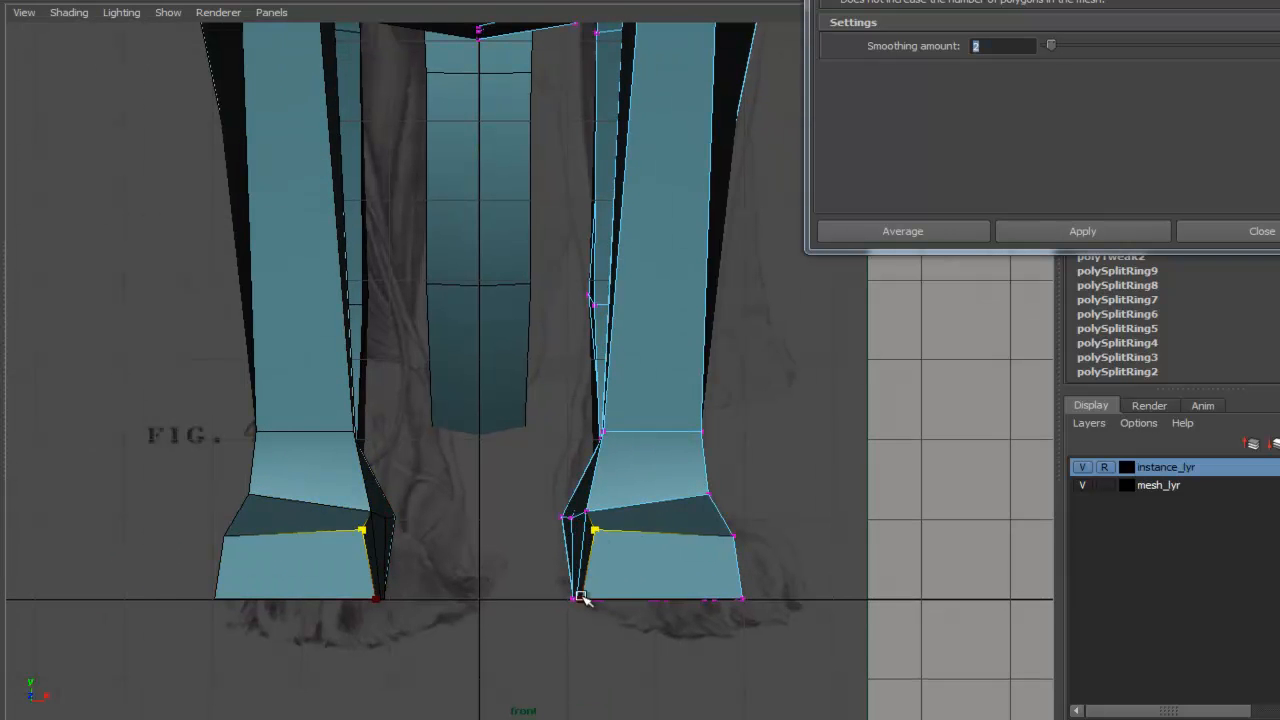
- Reshape the upper front leg vertices with soft selection, undoing one attempt
middle_click_drag(650, 412, 569, 515, "alt")
scroll(620, 377, "down", 1)
middle_click_drag(682, 97, 693, 342, "alt")
scroll(547, 416, "up", 3)
left_click_drag(552, 435, 535, 452)
key("b")
mouse_move(537, 453)
left_mouse_down()
mouse_move(649, 455)
mouse_move(536, 459)
left_mouse_up()
key("b")
left_click_drag(533, 380, 598, 426)
key("ctrl+z")
scroll(600, 402, "down", 3)
key("b")
mouse_move(600, 380)
left_mouse_down()
mouse_move(553, 373)
mouse_move(595, 347)
mouse_move(588, 369)
left_mouse_up()
mouse_move(556, 353)
left_mouse_down()
mouse_move(547, 378)
mouse_move(581, 358)
left_mouse_up()
key("b")
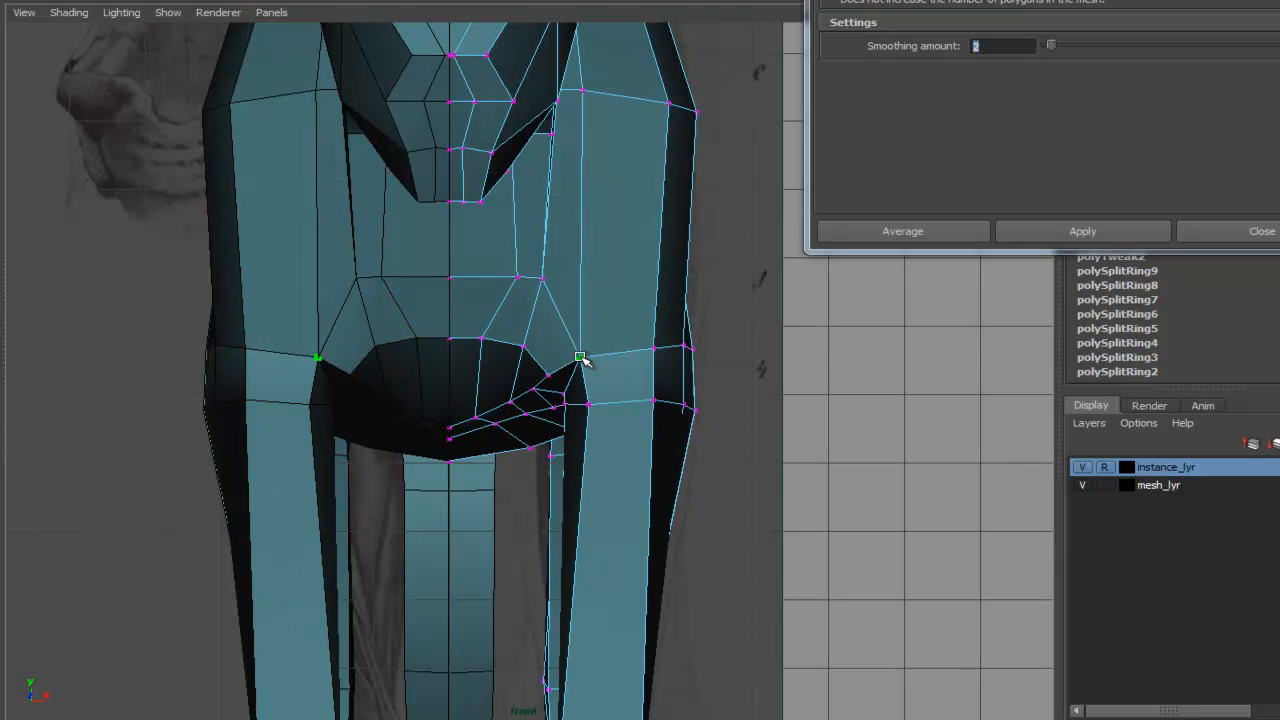
- Undo the last two edits and set the selected vertex's channel value to 0
scroll(575, 345, "down", 1)
middle_click_drag(560, 290, 556, 378, "alt")
key("F8")
key("ctrl+z")
key("ctrl+z")
left_click_drag(527, 374, 516, 384)
left_click_drag(628, 398, 697, 350)
left_click_drag(950, 0, 888, 291)
left_click_drag(1270, 84, 1268, 112)
type("0")
key("Return")
left_click_drag(1019, 292, 1073, 0)
- Reposition the vertices along the front leg and paw edges to follow the reference outline
left_click(868, 413)
right_click_drag(621, 385, 545, 385)
middle_click_drag(805, 350, 754, 393, "alt")
left_click_drag(498, 420, 491, 453)
middle_click_drag(481, 644, 526, 462, "alt")
right_click_drag(526, 462, 658, 362, "alt")
left_click_drag(580, 338, 561, 349)
middle_click_drag(504, 661, 461, 271, "alt")
left_click_drag(527, 489, 558, 491)
left_click_drag(644, 489, 587, 500)
mouse_move(624, 493)
left_mouse_down()
mouse_move(606, 499)
mouse_move(624, 494)
left_mouse_up()
left_click_drag(587, 500, 541, 493)
left_click_drag(507, 583, 502, 587)
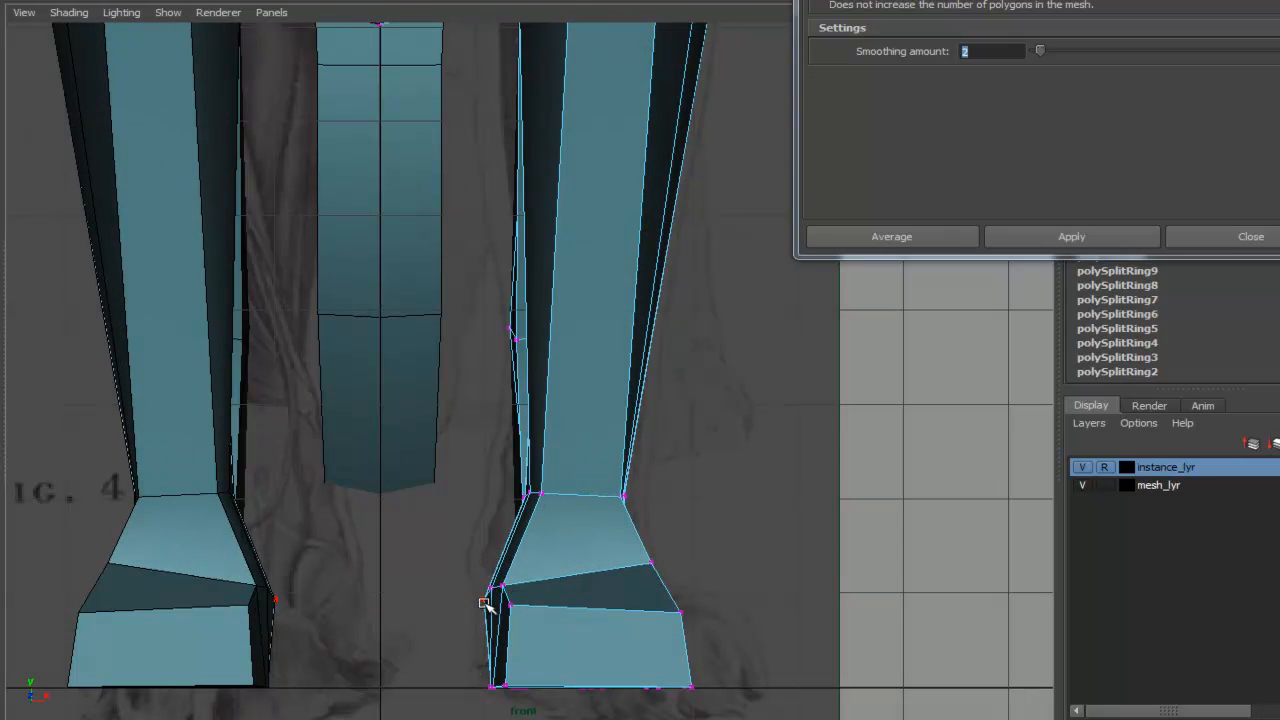
middle_click_drag(652, 500, 680, 557, "alt")
right_click_drag(680, 557, 573, 290, "alt")
middle_click_drag(573, 290, 561, 469, "alt")
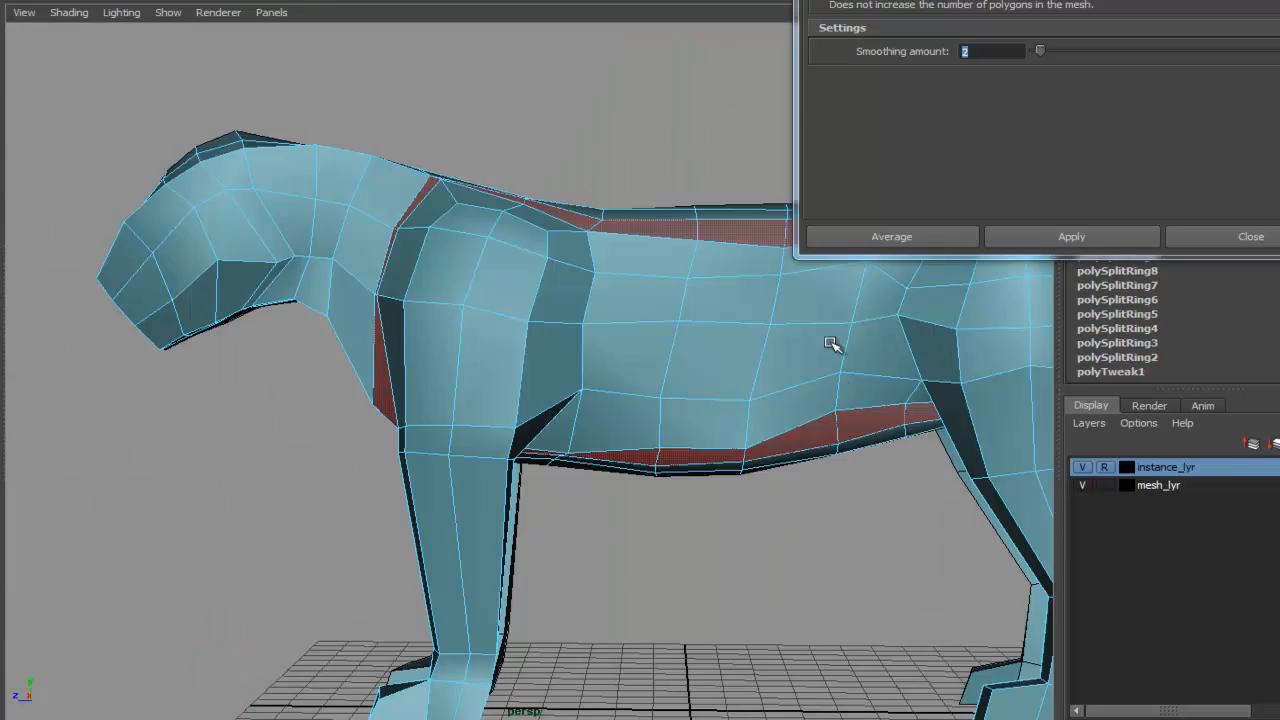
- Orbit around the model to inspect its overall shape
right_click_drag(830, 343, 684, 346, "alt")
left_click_drag(671, 353, 709, 366, "alt")
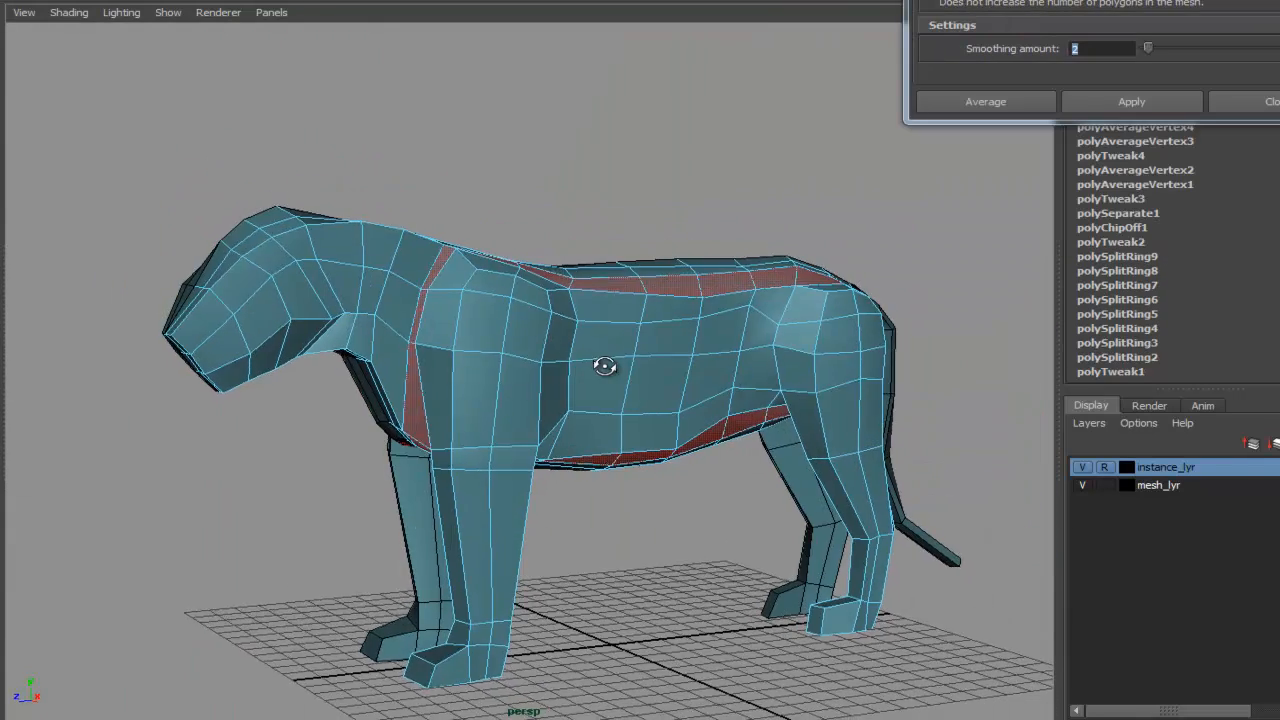
left_click_drag(600, 366, 380, 262, "alt")
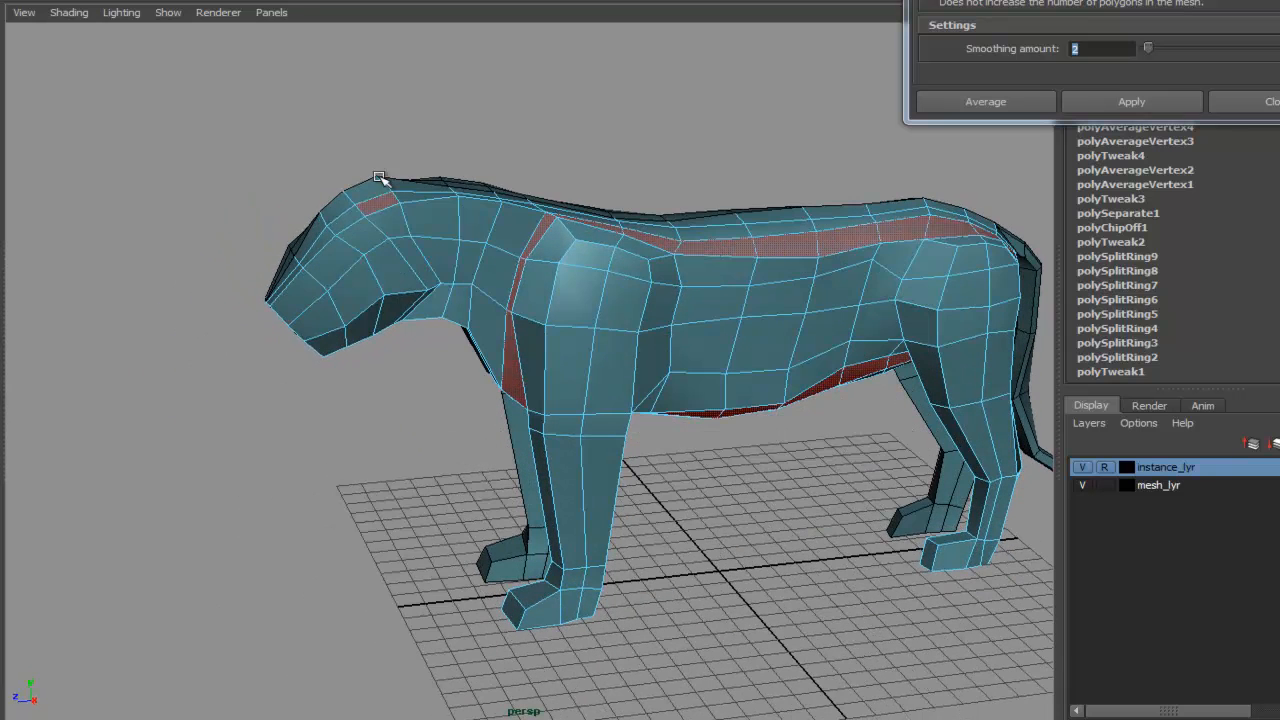
left_click_drag(688, 311, 620, 318, "alt")
right_click_drag(620, 318, 753, 255, "alt")
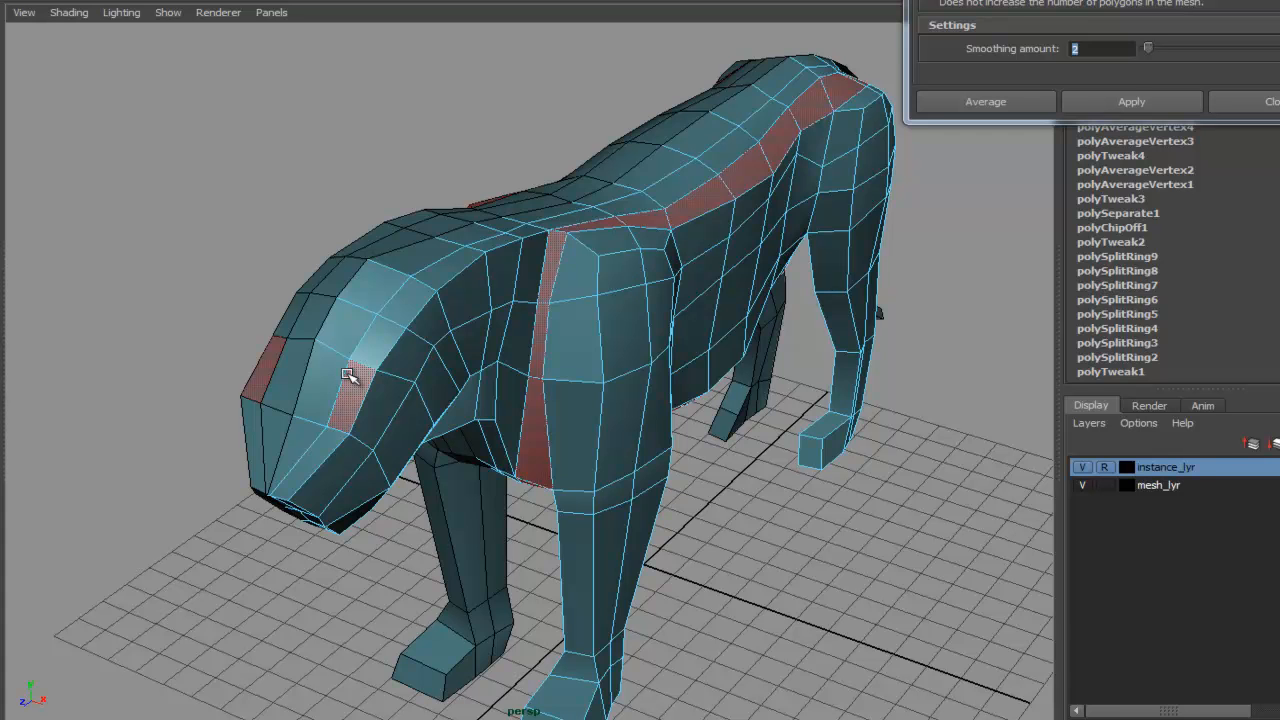
left_click_drag(625, 347, 582, 362, "alt")
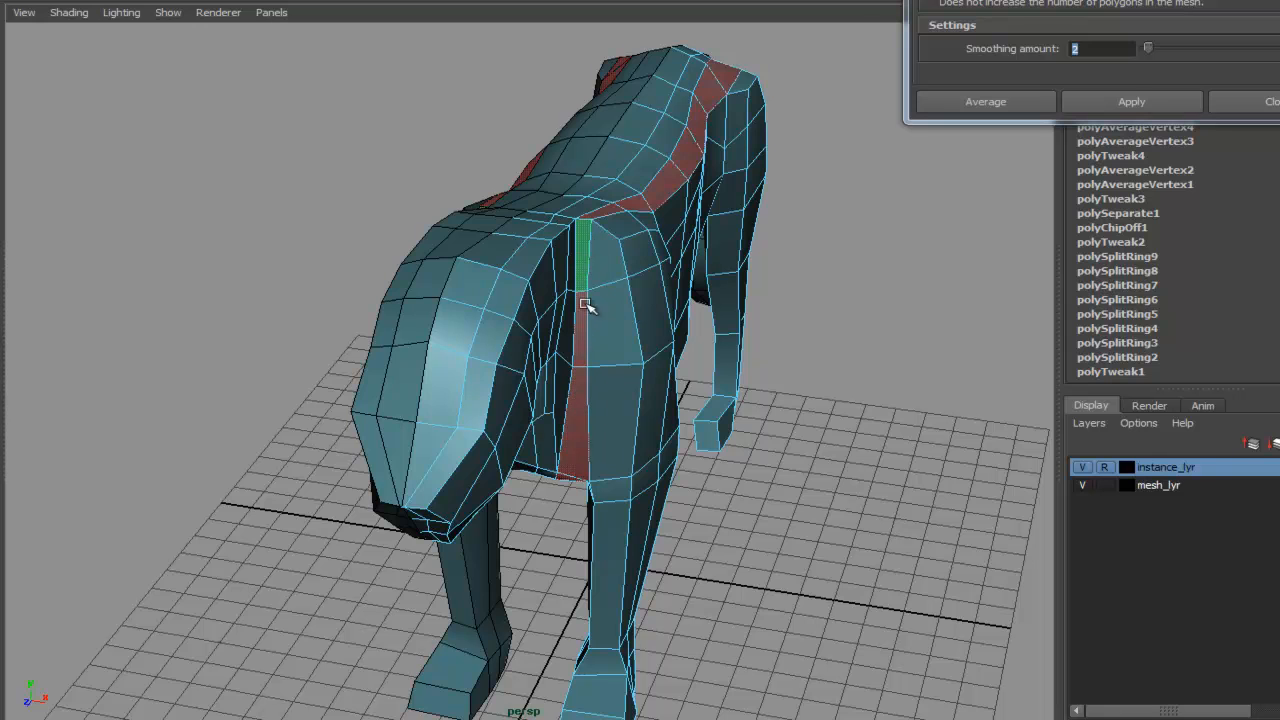
- Examine the rear of the model against the rear-view reference photo
left_click_drag(912, 377, 714, 393, "alt")
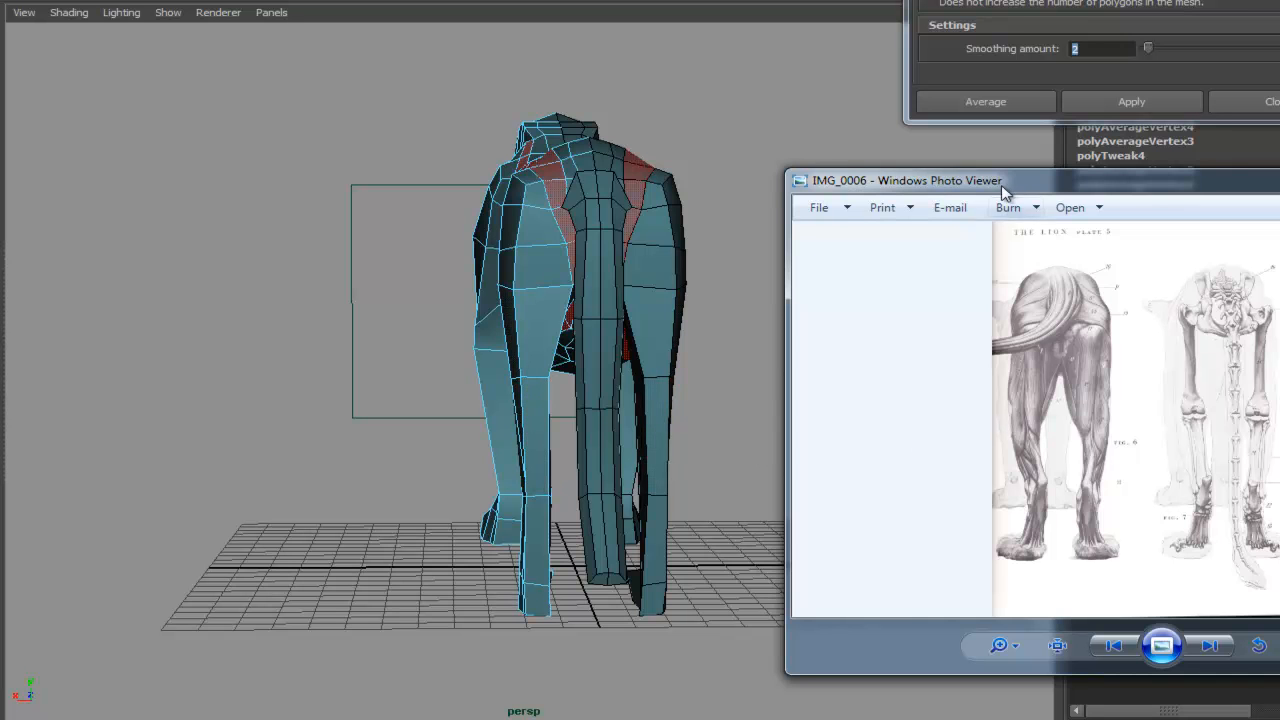
left_click_drag(1043, 175, 1279, 190)
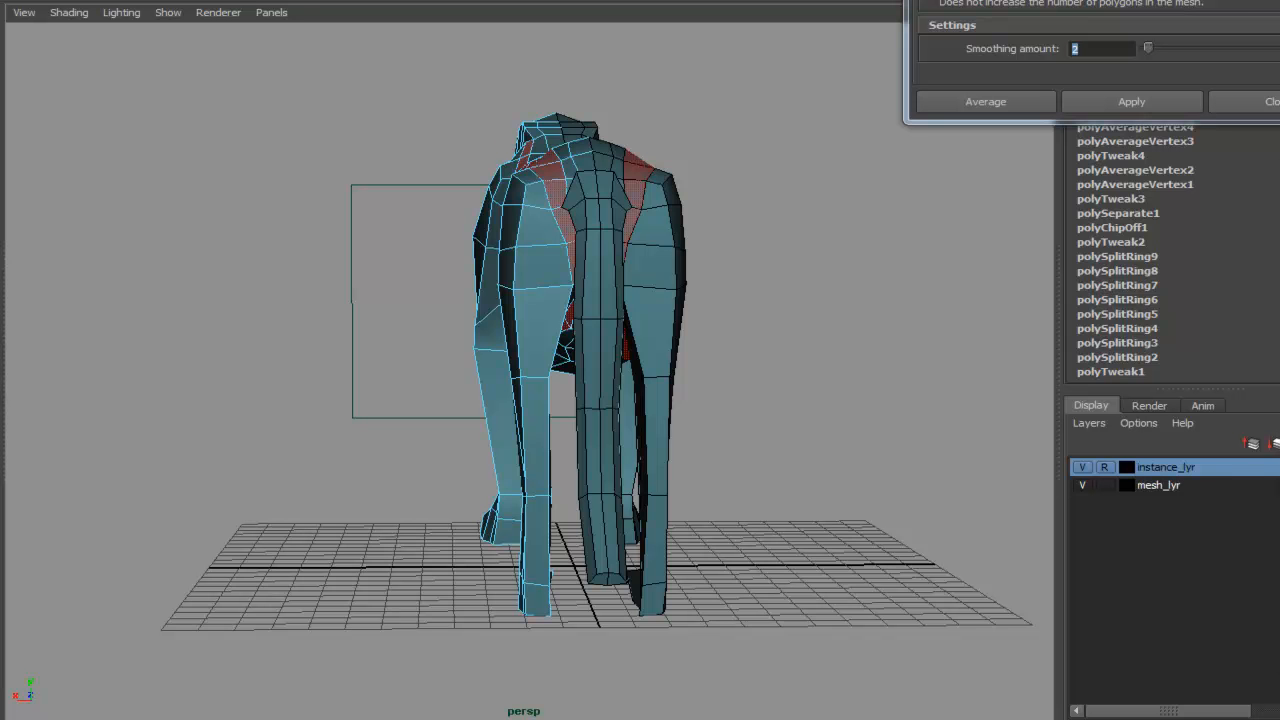
left_click_drag(796, 433, 738, 435, "alt")
right_click_drag(738, 435, 848, 466, "alt")
left_click_drag(726, 448, 713, 445, "alt")
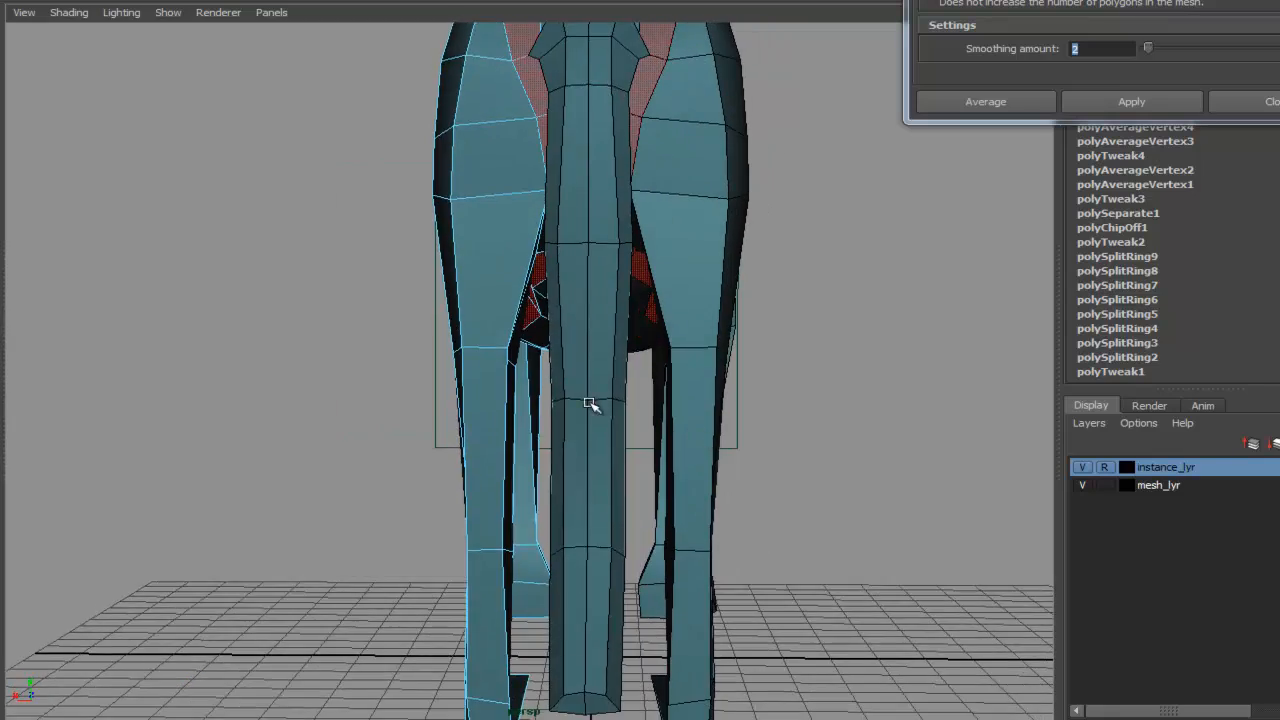
middle_click_drag(592, 404, 604, 434, "alt")
mouse_move(531, 410)
left_mouse_down("alt")
mouse_move(751, 414)
mouse_move(533, 410)
left_mouse_up("alt")
right_click_drag(533, 410, 585, 417, "alt")
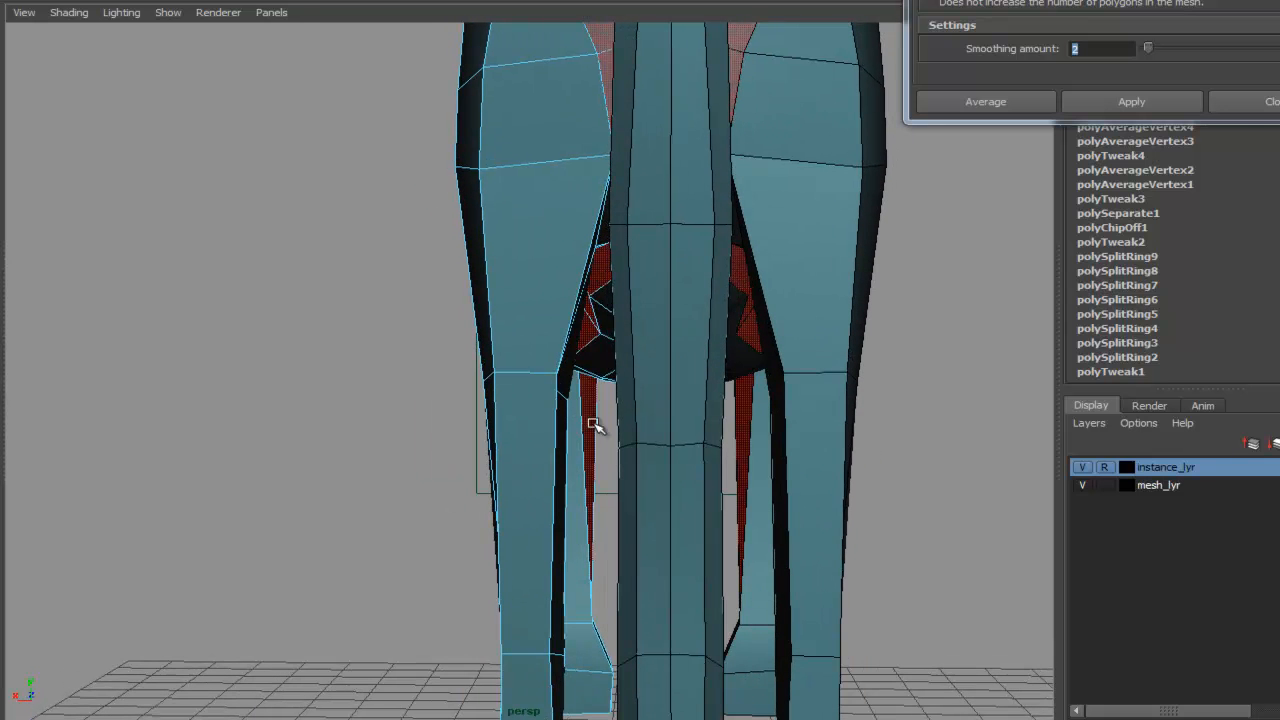
left_click(647, 480)
key("ctrl+z")
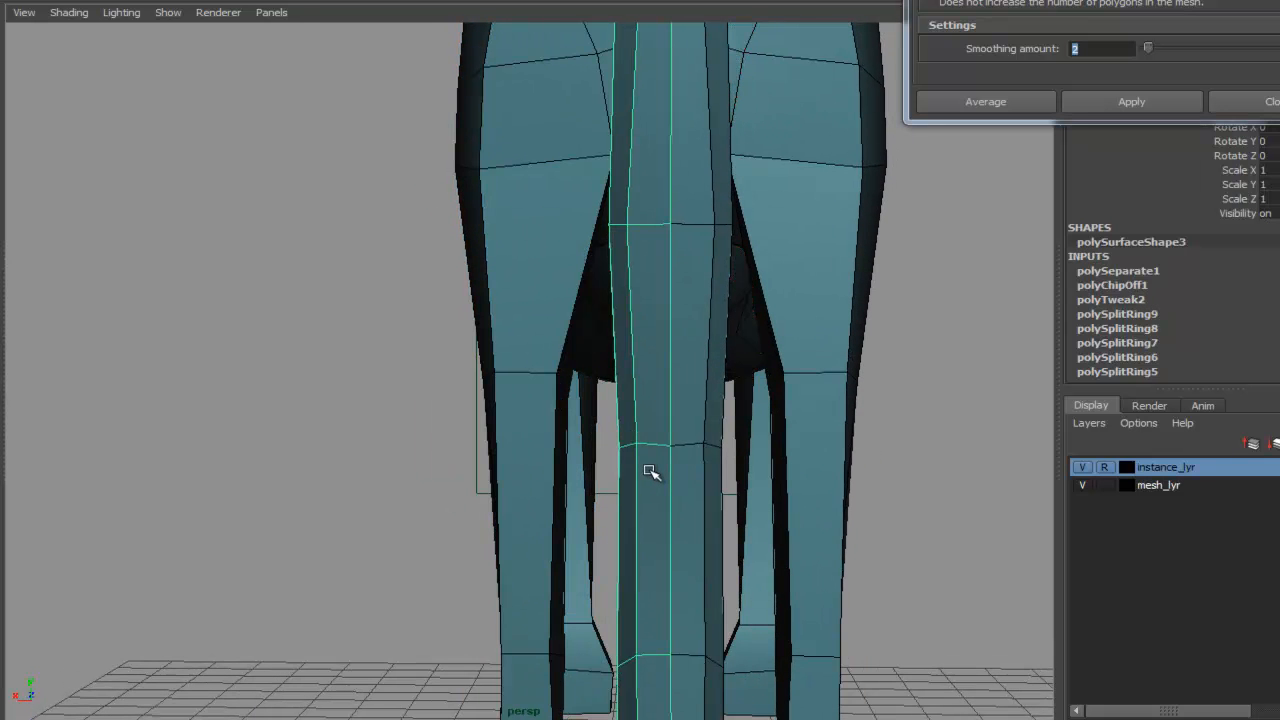
- Delete the selected tail geometry hanging between the rear legs along with the next selected piece
key("Delete")
left_click(1104, 468)
left_click(1104, 468)
left_click(1104, 468)
left_click(684, 534)
key("Delete")
left_click_drag(615, 395, 643, 460, "alt")
- Reshape the vertices on the model's underside where the hind leg meets the belly
left_click(625, 340)
right_click_drag(508, 377, 457, 379)
left_click_drag(550, 366, 536, 224, "alt")
mouse_move(537, 165)
left_mouse_down()
mouse_move(523, 150)
mouse_move(550, 168)
left_mouse_up()
left_click_drag(523, 149, 529, 166)
left_click_drag(560, 292, 543, 317, "alt")
left_click_drag(466, 318, 781, 213, "alt")
left_click_drag(760, 368, 466, 514, "alt")
key("F11")
right_click_drag(466, 514, 390, 494)
left_click_drag(390, 494, 575, 245, "alt")
right_click_drag(575, 245, 823, 283, "alt")
left_click_drag(823, 283, 780, 325, "alt")
left_click_drag(421, 303, 470, 364, "alt")
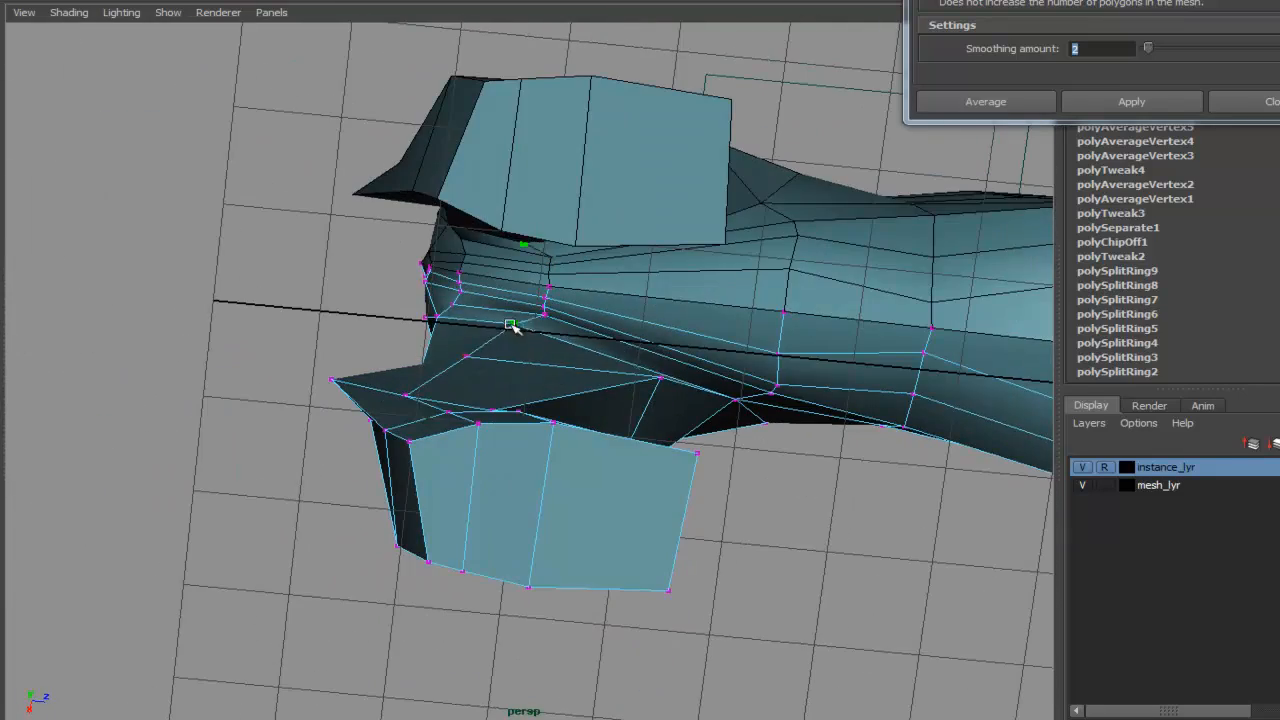
- Pull the vertices at the top of the rear haunch to round off its outline
left_click_drag(509, 291, 529, 340, "alt")
right_click_drag(529, 340, 722, 191, "alt")
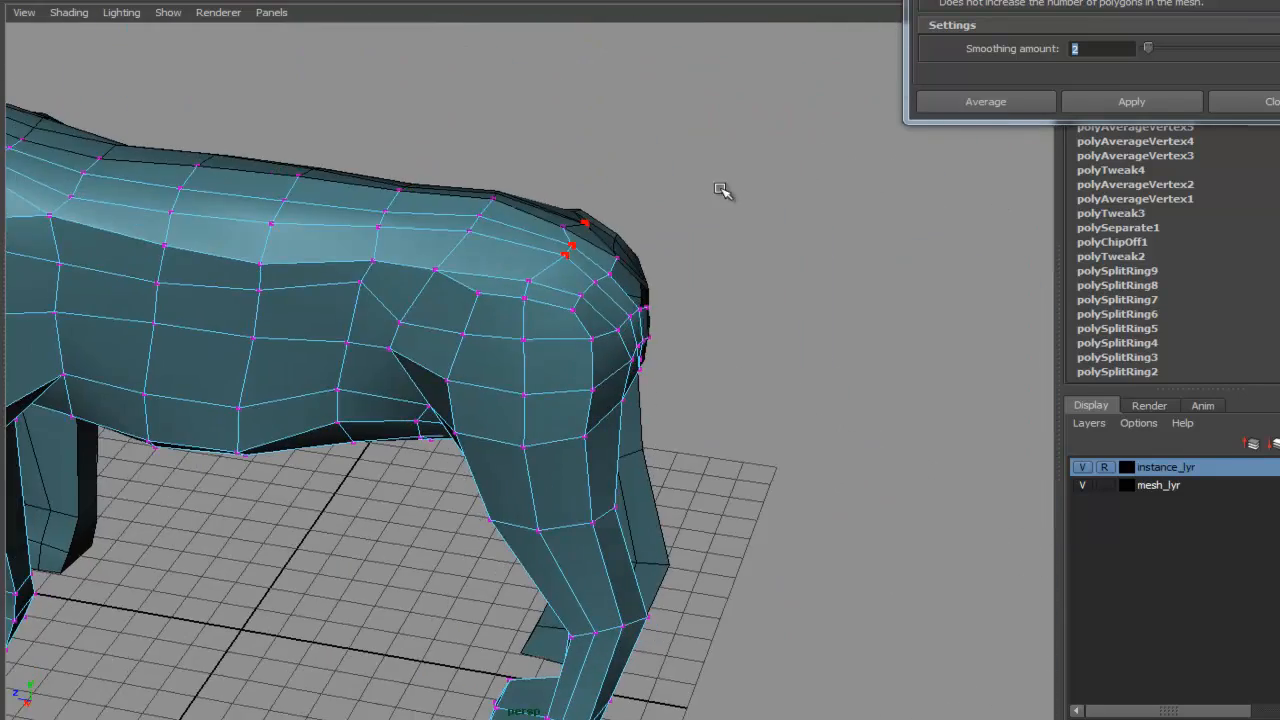
left_click_drag(570, 272, 538, 287, "alt")
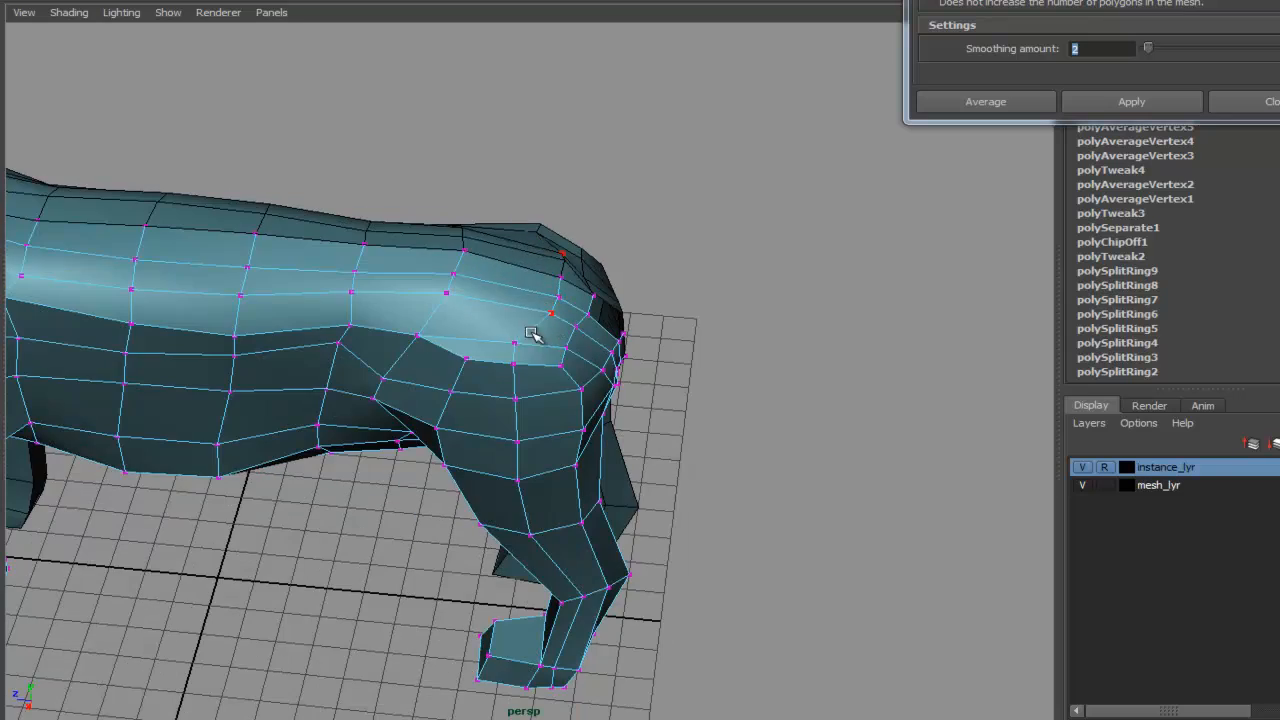
left_click_drag(533, 439, 515, 276, "alt")
left_click_drag(582, 377, 457, 486, "alt")
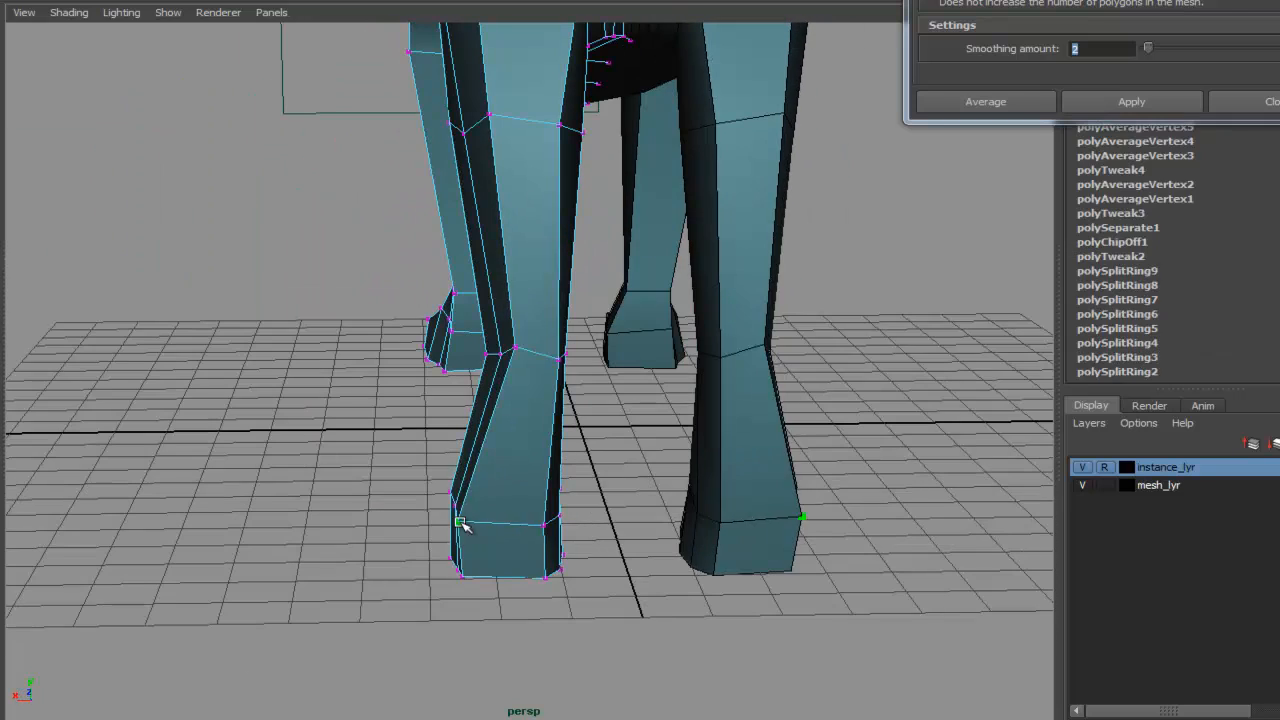
left_click_drag(494, 575, 842, 418, "alt")
- In the side view, reposition the front paw vertices in wireframe to match the reference paw outline
key("space")
left_click_drag(697, 409, 790, 423)
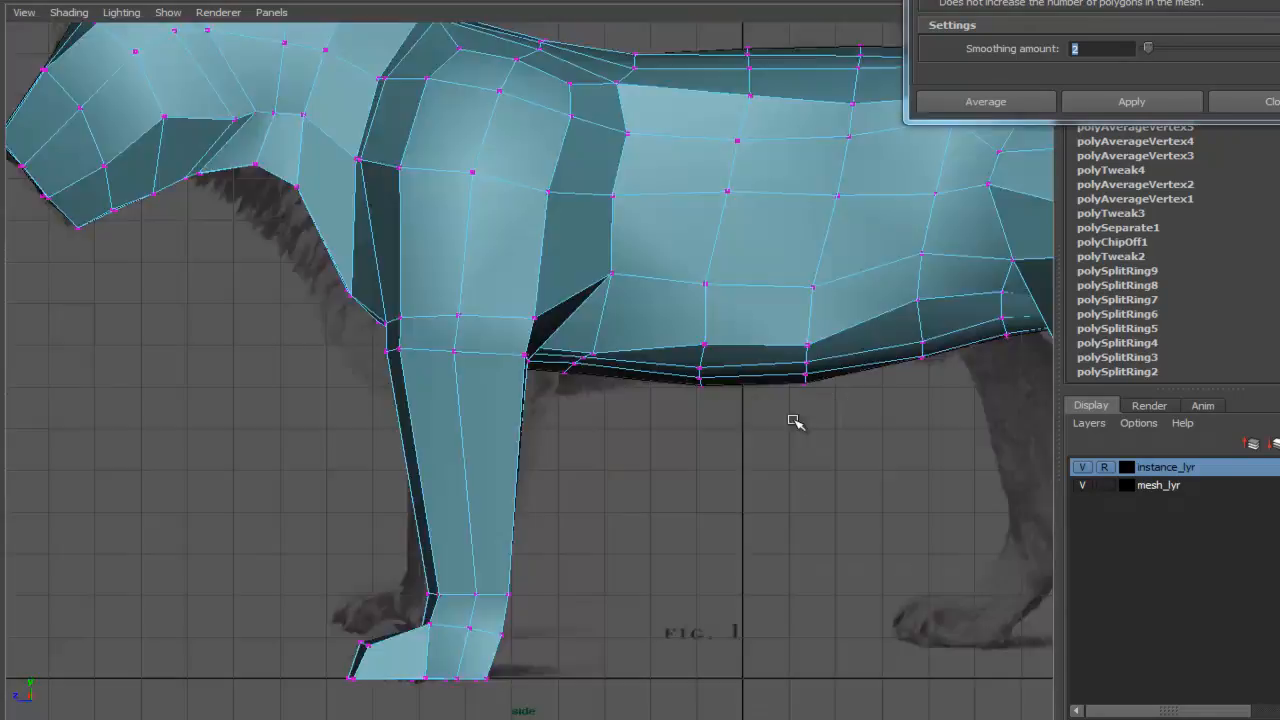
middle_click_drag(794, 423, 330, 240, "alt")
right_click_drag(330, 240, 857, 417, "alt")
middle_click_drag(857, 417, 749, 224, "alt")
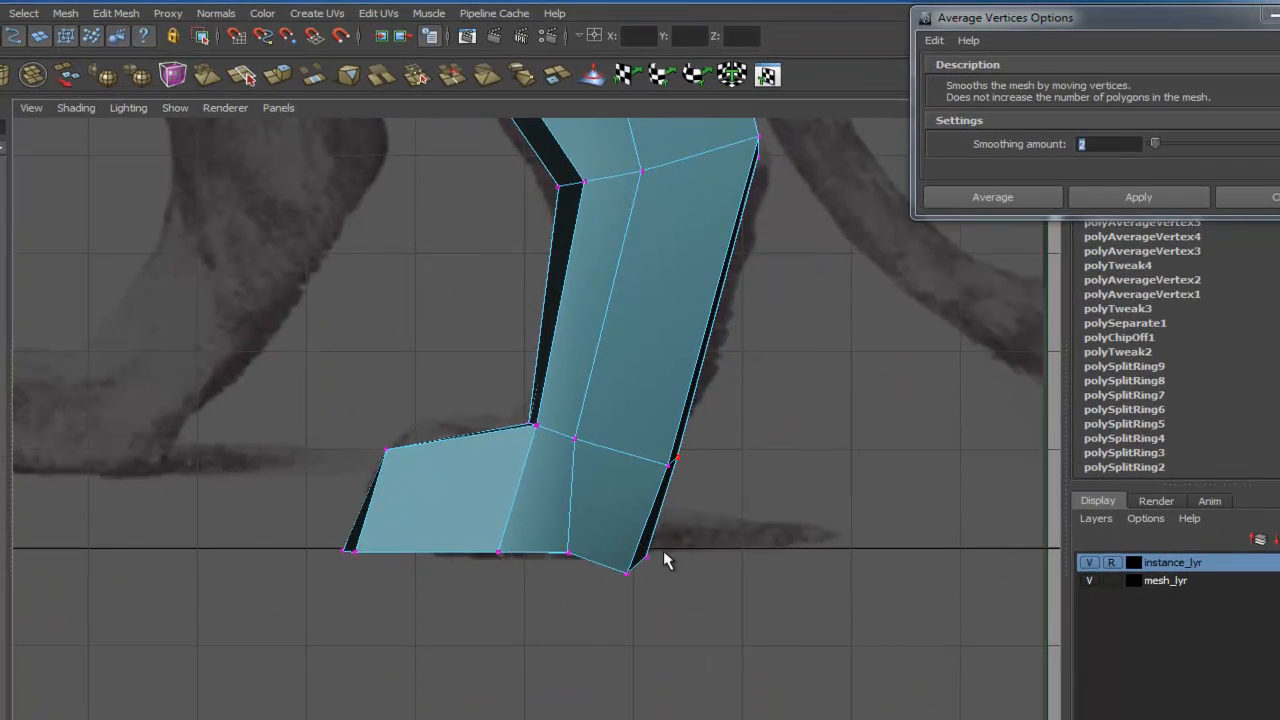
key("4")
right_click(666, 468)
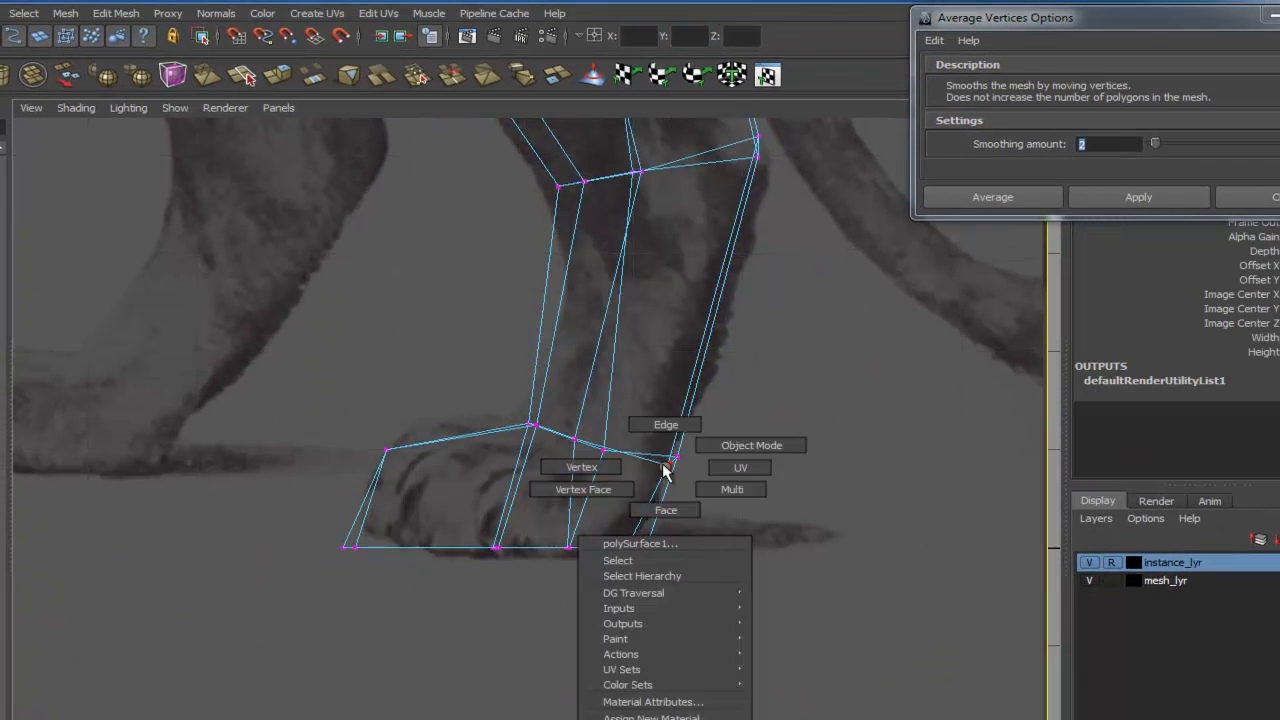
left_click(676, 439)
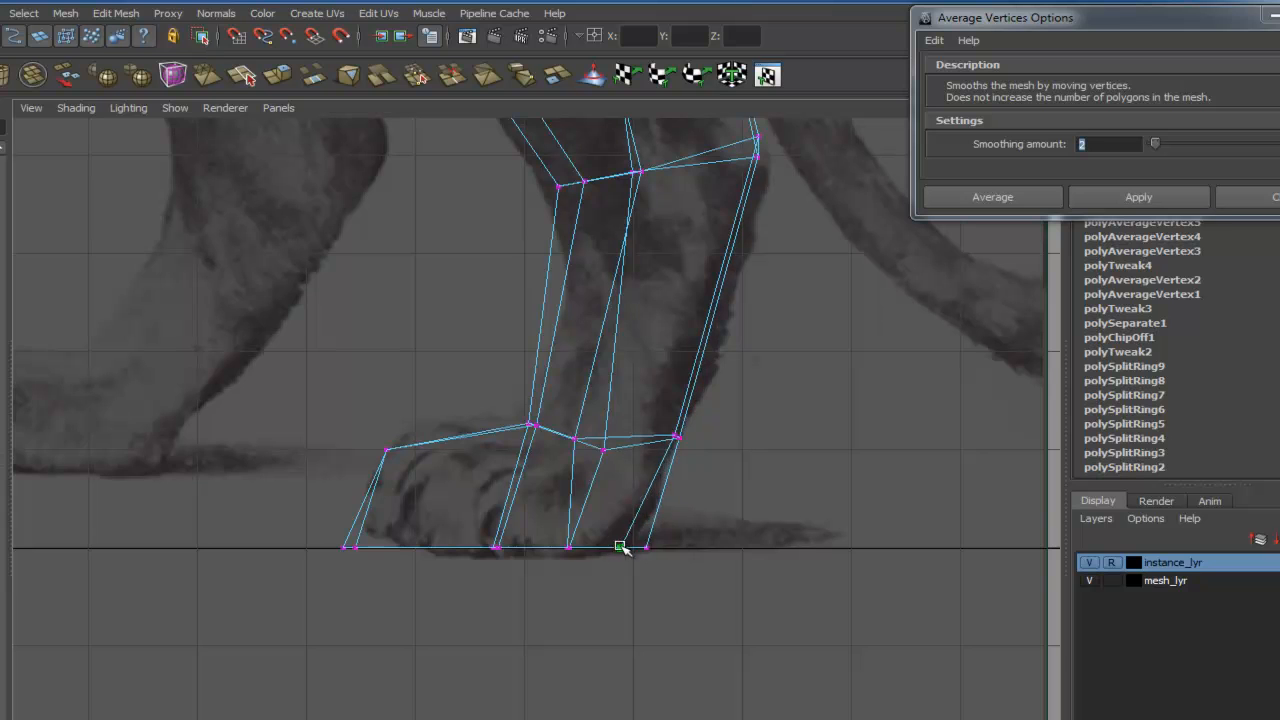
left_click_drag(604, 449, 579, 428)
middle_click_drag(579, 428, 591, 487, "alt")
middle_click_drag(703, 246, 566, 463, "alt")
left_click_drag(512, 463, 516, 498)
left_click_drag(575, 456, 593, 477)
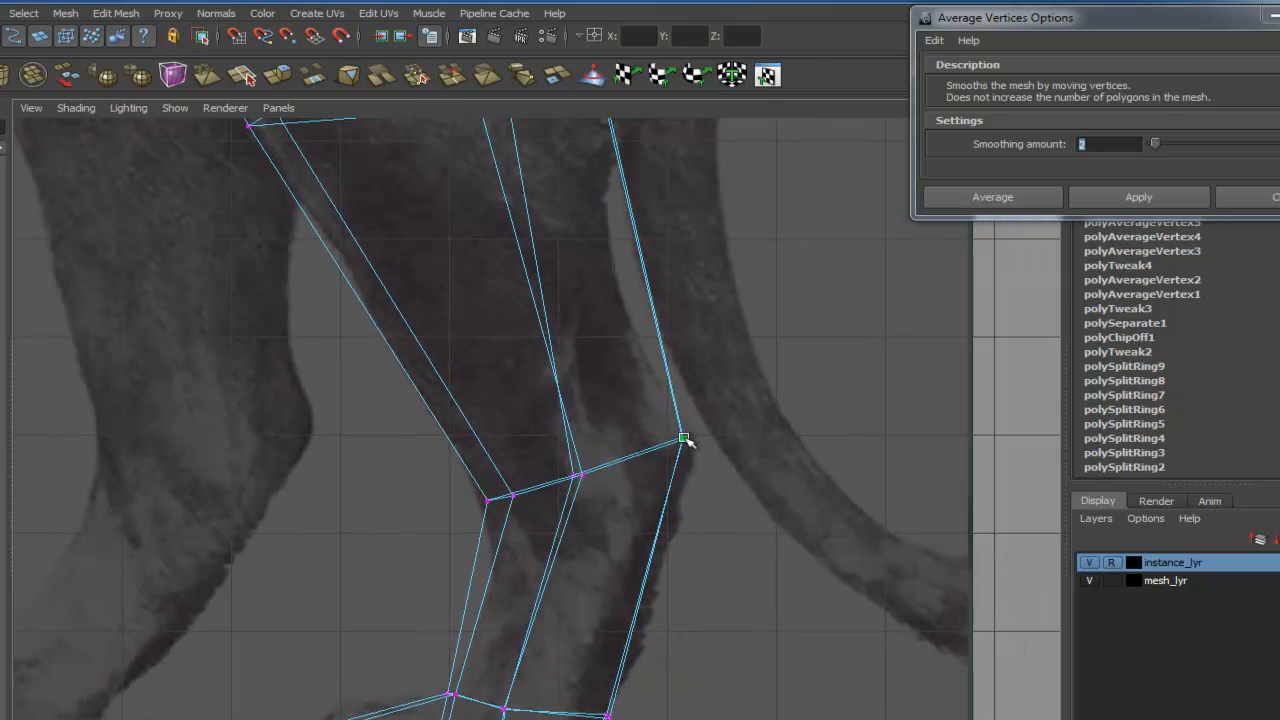
- Align the front leg's wrist and lower-leg vertices with the reference silhouette
middle_click_drag(435, 163, 546, 437, "alt")
scroll(546, 437, "down", 3)
scroll(546, 437, "up", 3)
left_click_drag(381, 382, 359, 395)
left_click_drag(631, 379, 619, 369)
left_click_drag(359, 395, 365, 388)
left_click_drag(596, 379, 617, 374)
middle_click_drag(685, 311, 727, 529, "alt")
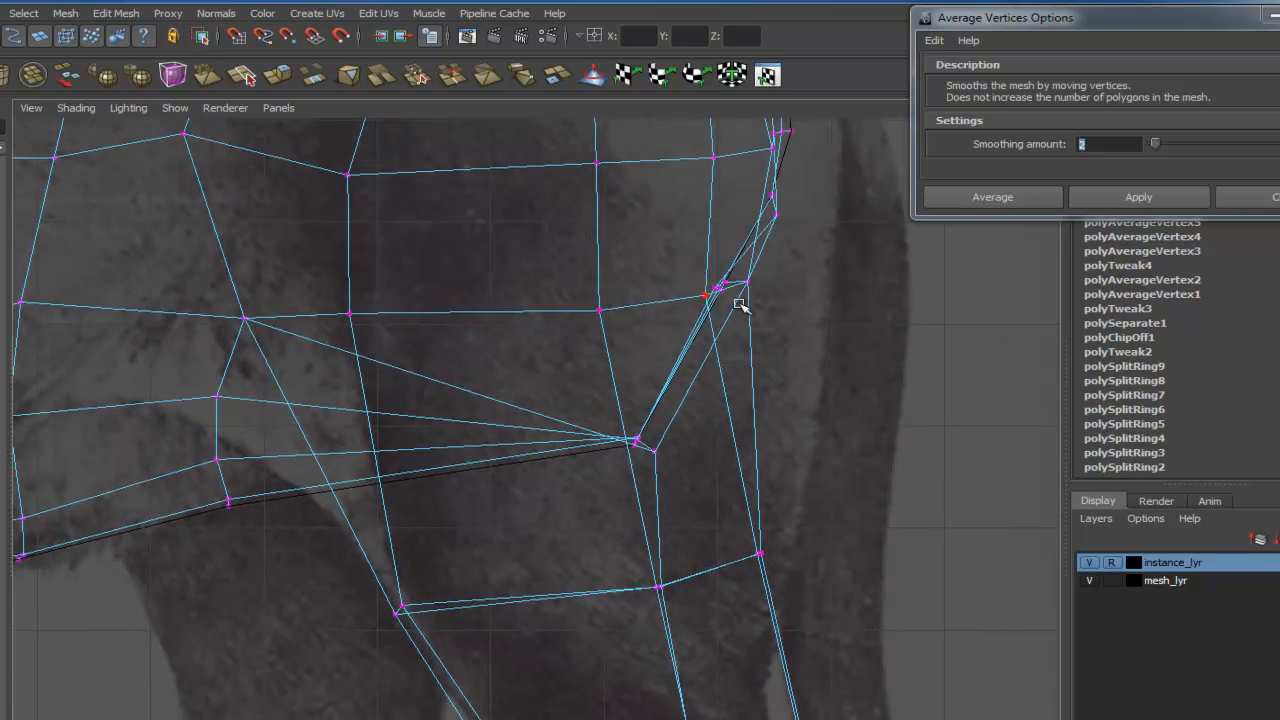
- Reshape the shoulder and chest vertices to follow the side reference outline
middle_click_drag(740, 305, 616, 675, "alt")
middle_click_drag(703, 309, 773, 499, "alt")
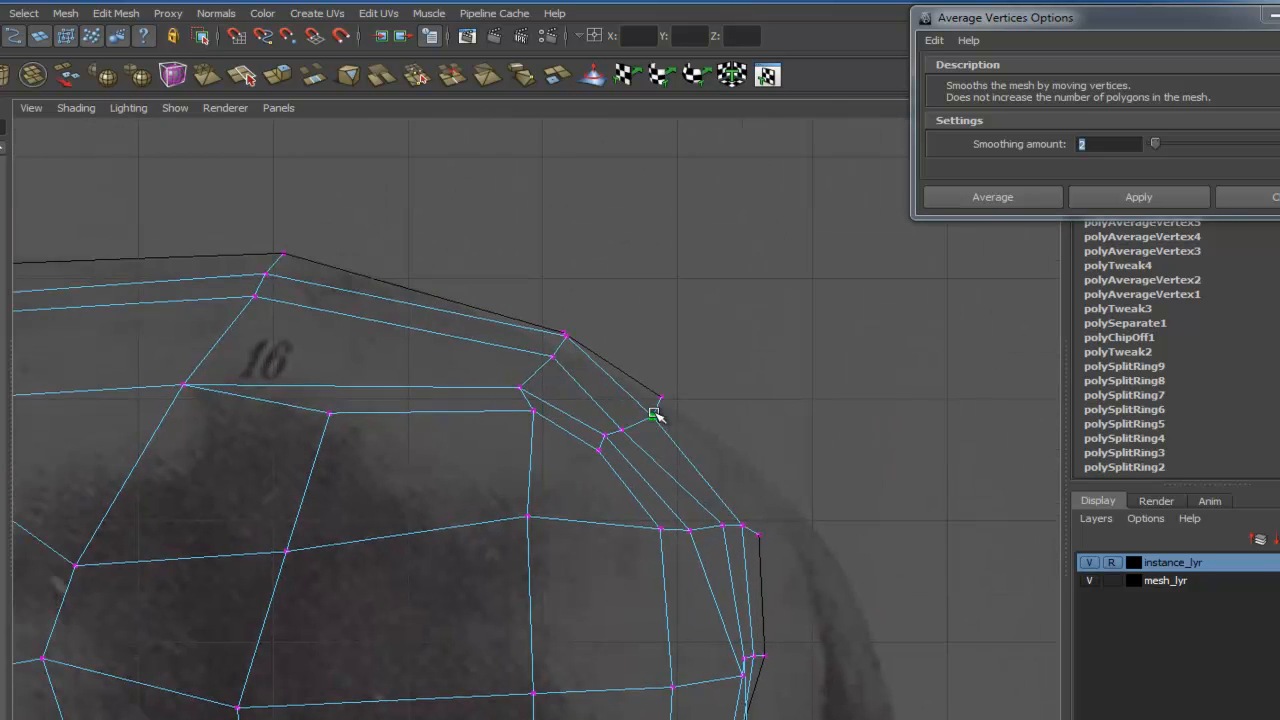
right_click_drag(677, 413, 697, 368, "alt")
left_click_drag(679, 523, 620, 522)
middle_click_drag(650, 545, 675, 405, "alt")
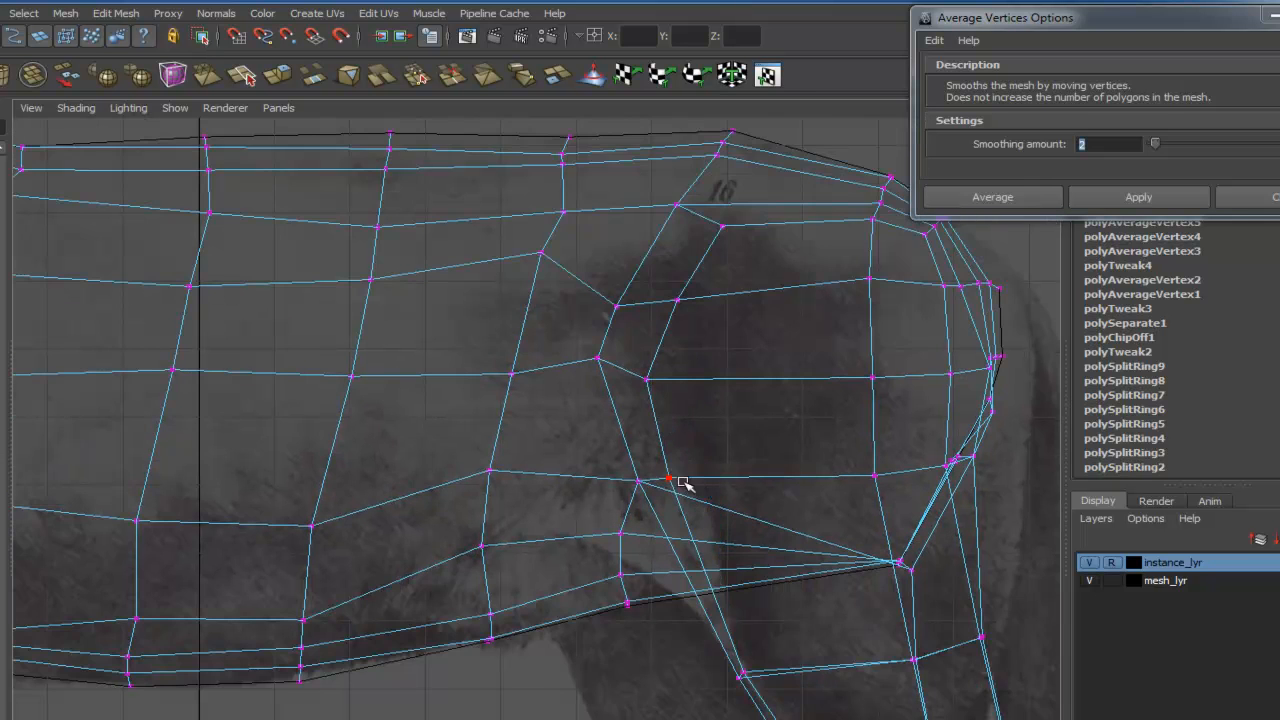
middle_click_drag(683, 484, 615, 369, "alt")
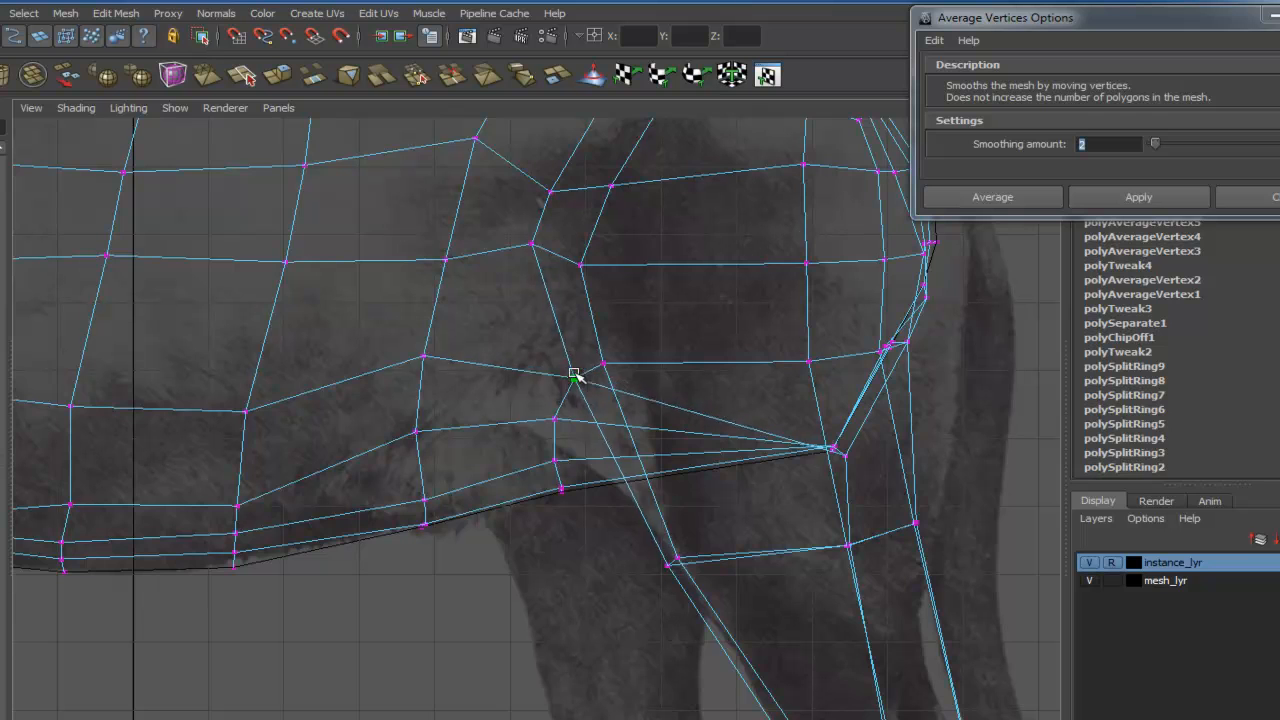
mouse_move(610, 374)
right_mouse_down("alt")
mouse_move(583, 466)
mouse_move(613, 397)
right_mouse_up("alt")
left_click_drag(410, 354, 402, 353)
middle_click_drag(325, 391, 770, 423, "alt")
left_click_drag(724, 427, 712, 410)
middle_click_drag(698, 700, 703, 426, "alt")
right_click_drag(703, 426, 608, 388, "alt")
- Switch to the front view and adjust the chest vertices against the front reference image
key("space")
left_click_drag(651, 483, 651, 440)
key("5")
mouse_move(726, 608)
left_mouse_down("alt")
mouse_move(840, 623)
mouse_move(677, 609)
mouse_move(380, 429)
mouse_move(545, 483)
mouse_move(831, 503)
mouse_move(1040, 480)
mouse_move(695, 507)
mouse_move(409, 487)
mouse_move(694, 509)
mouse_move(883, 483)
mouse_move(766, 545)
mouse_move(557, 609)
mouse_move(448, 523)
mouse_move(911, 506)
mouse_move(720, 514)
mouse_move(791, 520)
mouse_move(741, 530)
left_mouse_up("alt")
middle_click_drag(752, 222, 740, 557, "alt")
key("4")
middle_click_drag(735, 403, 733, 540, "alt")
left_click(697, 437)
left_click(662, 411)
key("ctrl+z")
key("ctrl+z")
left_click(669, 407)
scroll(714, 428, "up", 3)
middle_click_drag(723, 388, 669, 454, "alt")
right_click_drag(669, 455, 612, 457)
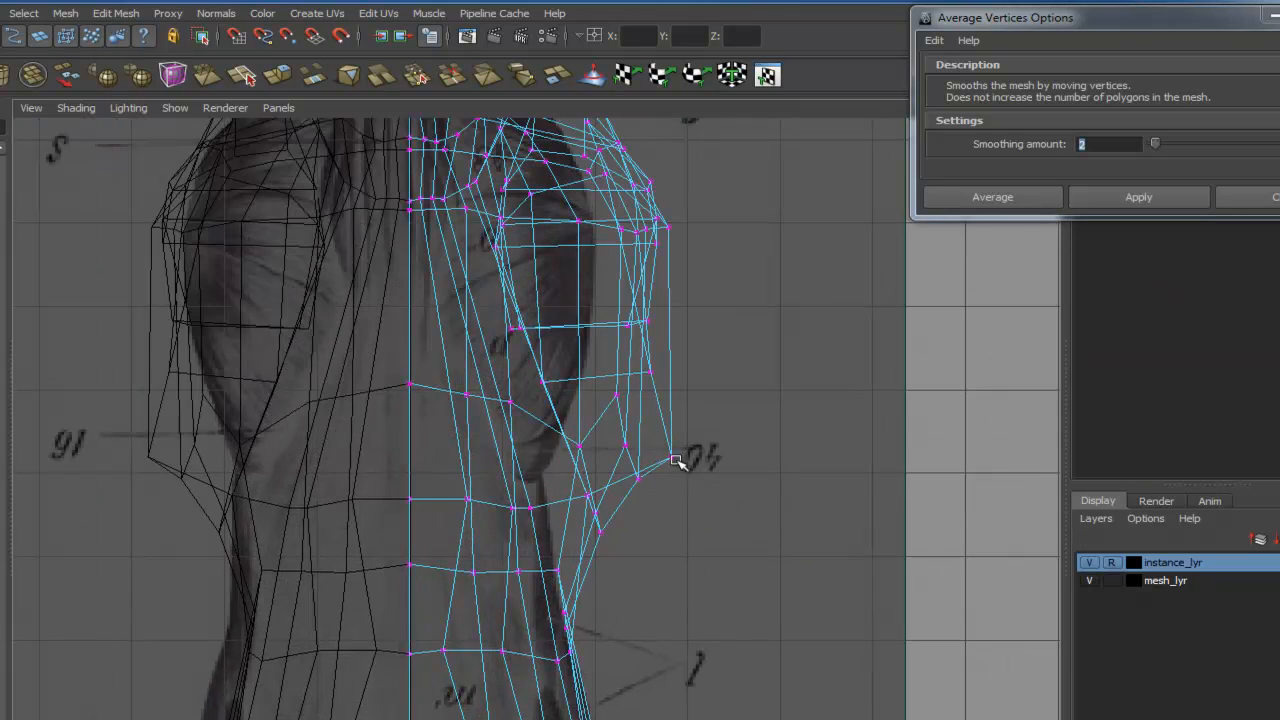
- Move the chest's side vertices outward in the front view to match the reference width
key("5")
left_click(650, 458)
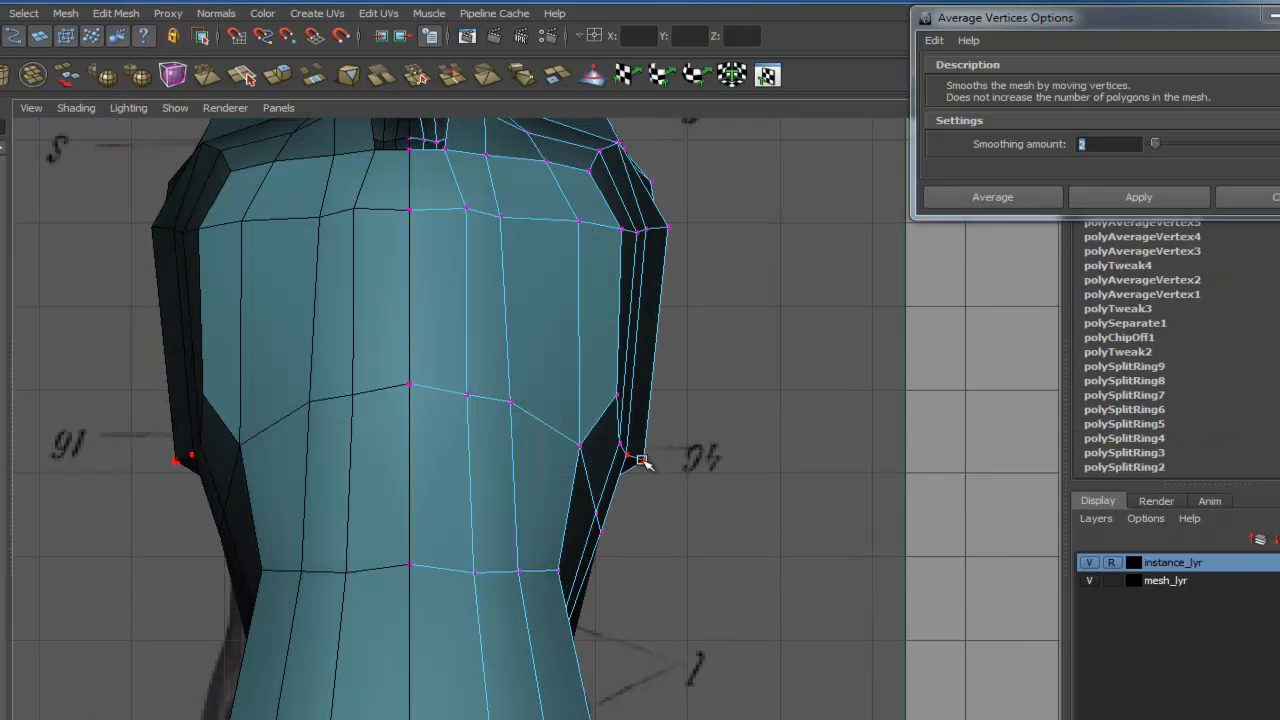
middle_click_drag(641, 460, 683, 557, "alt")
middle_click_drag(648, 405, 691, 449, "alt")
key("4")
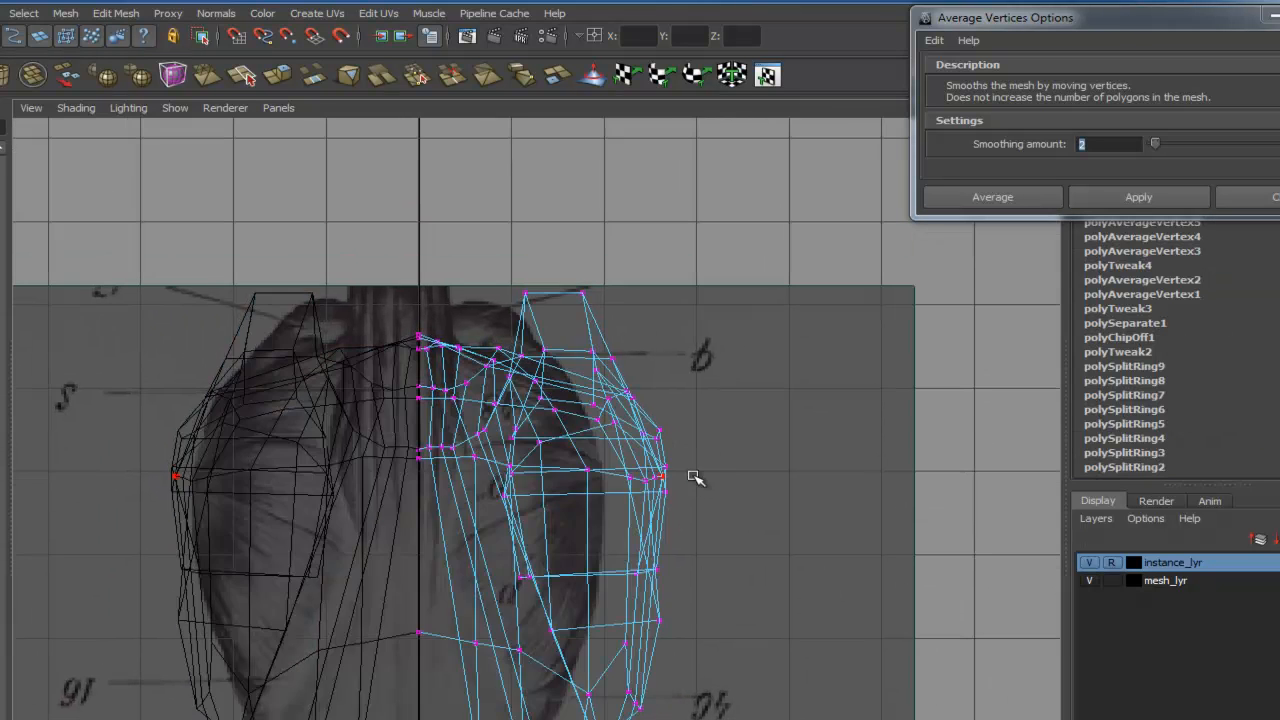
left_click_drag(796, 500, 914, 500)
left_click_drag(662, 477, 648, 467)
middle_click_drag(646, 466, 688, 305, "alt")
left_click_drag(679, 549, 674, 543)
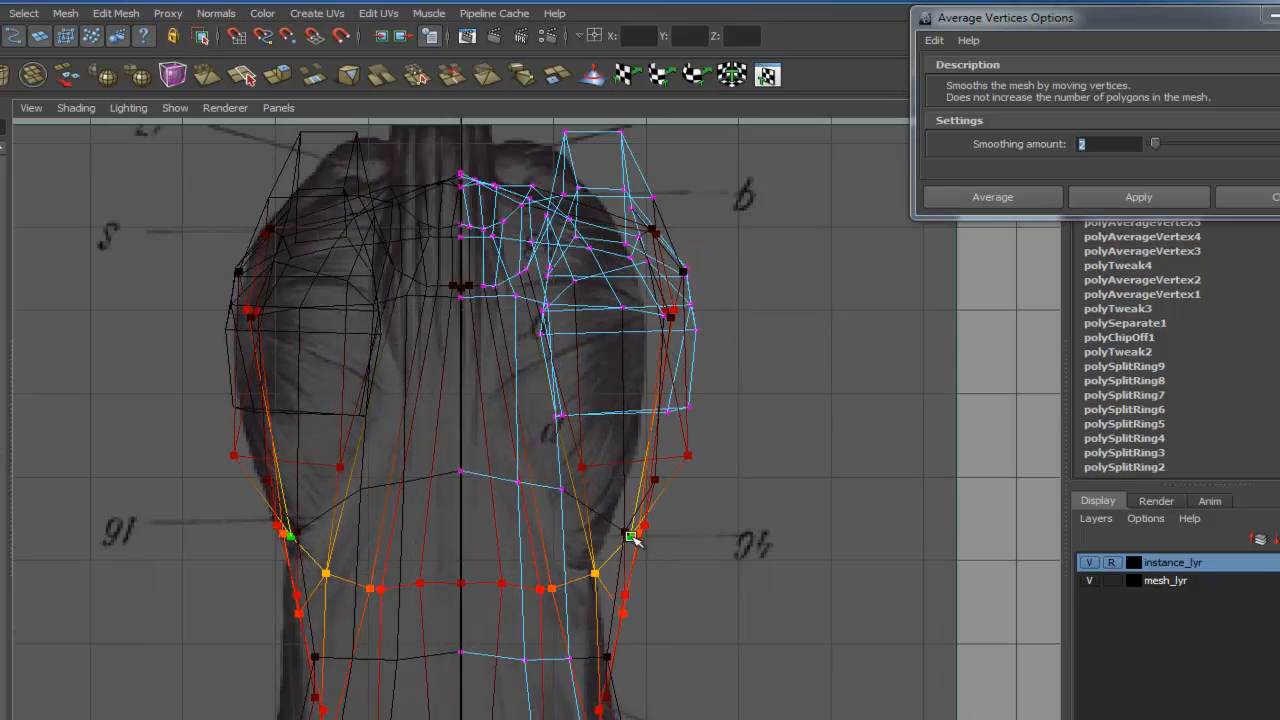
- Move the shoulder and chest vertices with soft selection to fit the front reference outline
middle_click_drag(658, 540, 697, 337, "alt")
middle_click_drag(710, 606, 648, 366, "alt")
left_click_drag(641, 363, 627, 358)
middle_click_drag(638, 518, 634, 482, "alt")
left_click_drag(634, 487, 607, 488)
left_click_drag(631, 490, 615, 493)
left_click_drag(606, 488, 605, 494)
middle_click_drag(648, 562, 621, 334, "alt")
left_click_drag(699, 418, 677, 515)
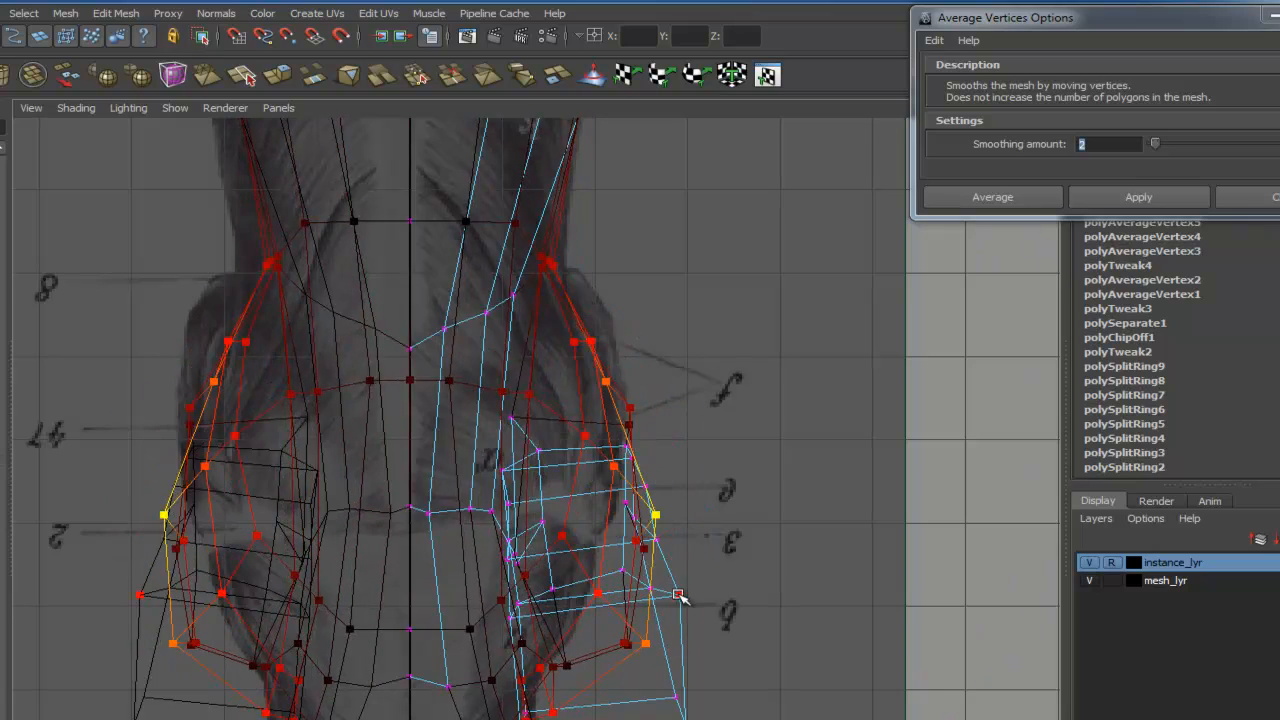
left_click_drag(678, 718, 673, 697)
- Orbit around the model in the perspective view to review its overall shape
key("5")
right_click_drag(700, 674, 514, 443, "alt")
middle_click_drag(514, 443, 541, 620, "alt")
left_click(560, 477)
key("space")
mouse_move(640, 445)
left_mouse_down("alt")
mouse_move(681, 437)
mouse_move(800, 477)
mouse_move(749, 431)
mouse_move(497, 457)
mouse_move(846, 493)
mouse_move(826, 520)
mouse_move(668, 532)
left_mouse_up("alt")
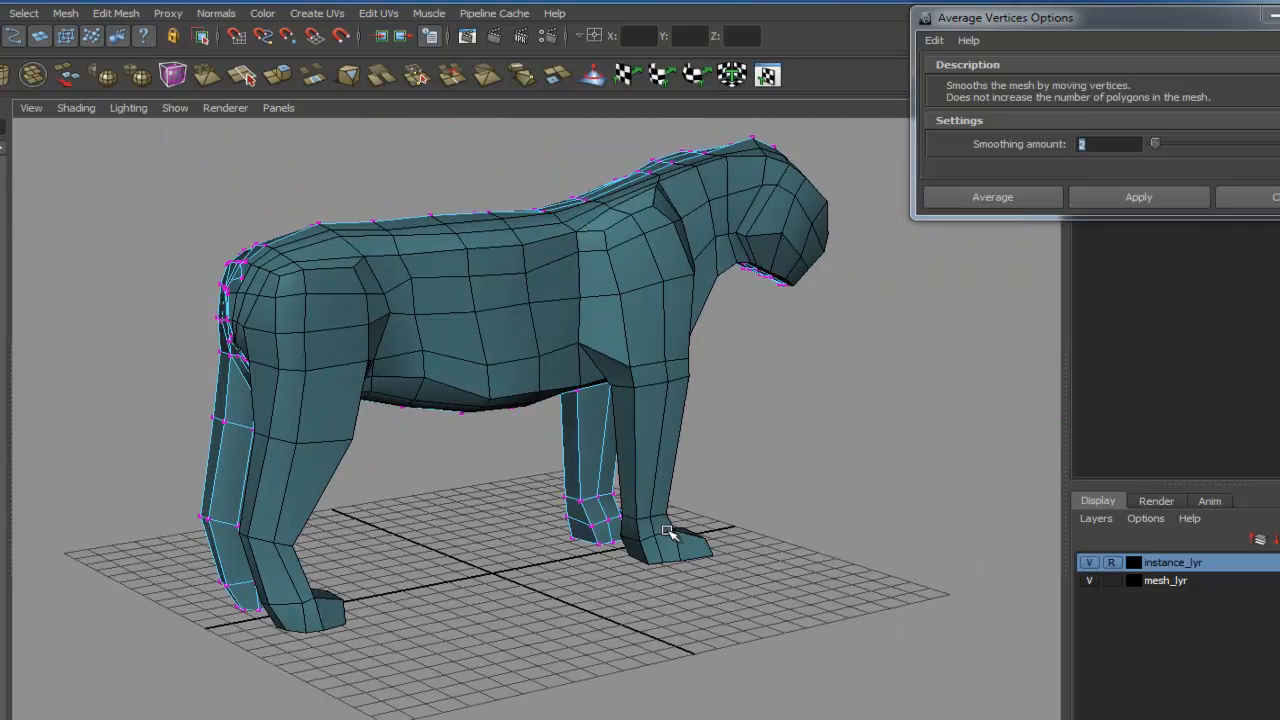
left_click_drag(447, 472, 672, 530, "alt")
right_click_drag(672, 530, 735, 490, "alt")
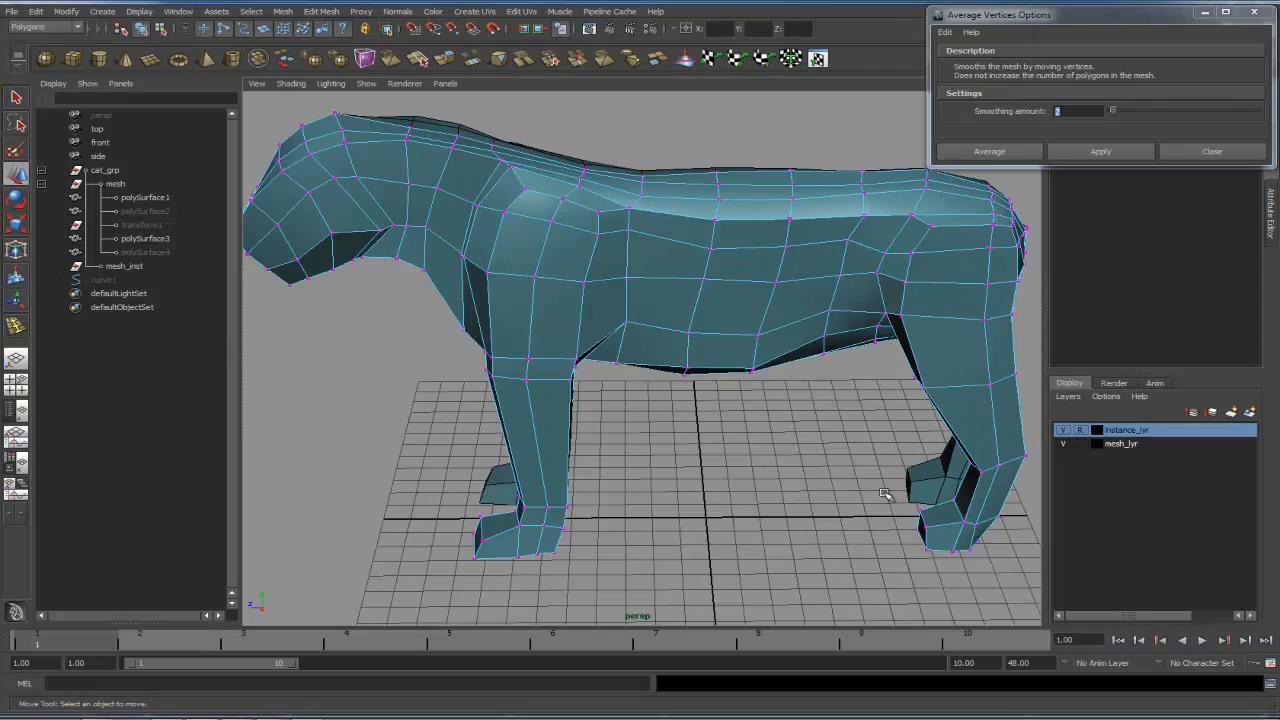
- Insert an edge loop running down the middle of the front leg with the Insert Edge Loop Tool
left_click_drag(884, 494, 797, 519, "alt")
right_click(832, 503)
left_click(768, 468)
left_click_drag(831, 452, 790, 455)
left_click(834, 483)
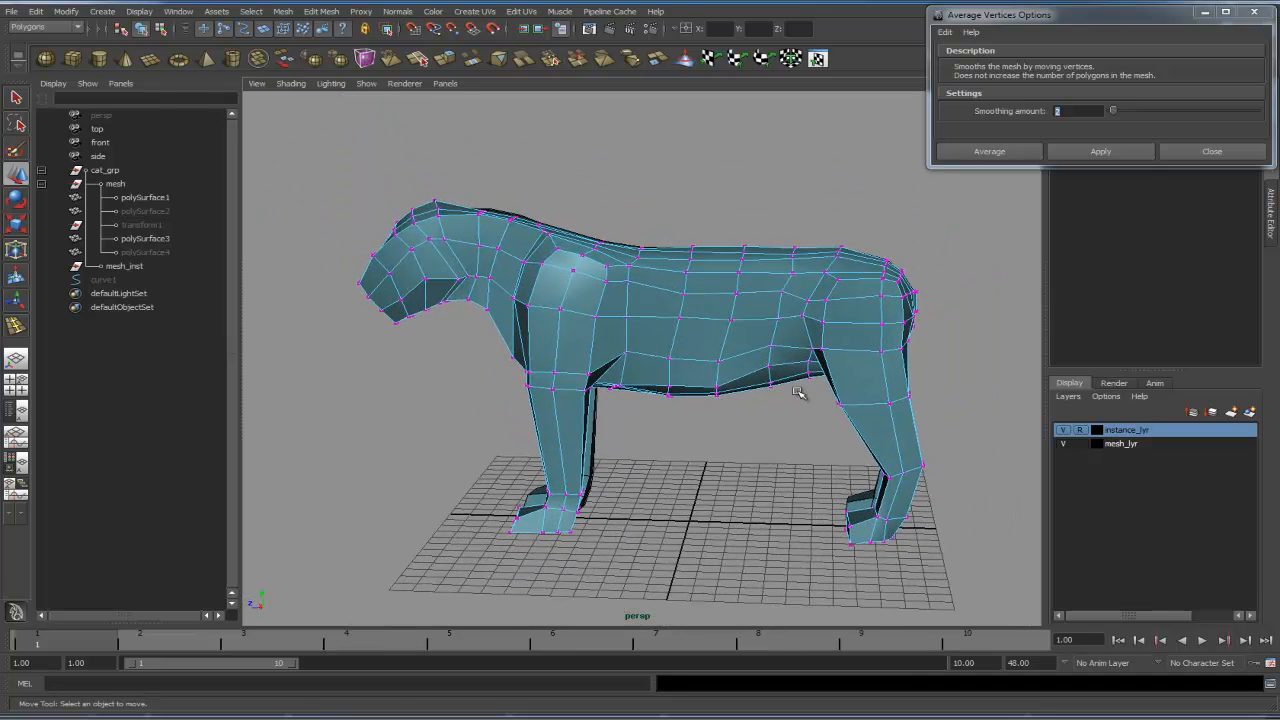
left_click(324, 12)
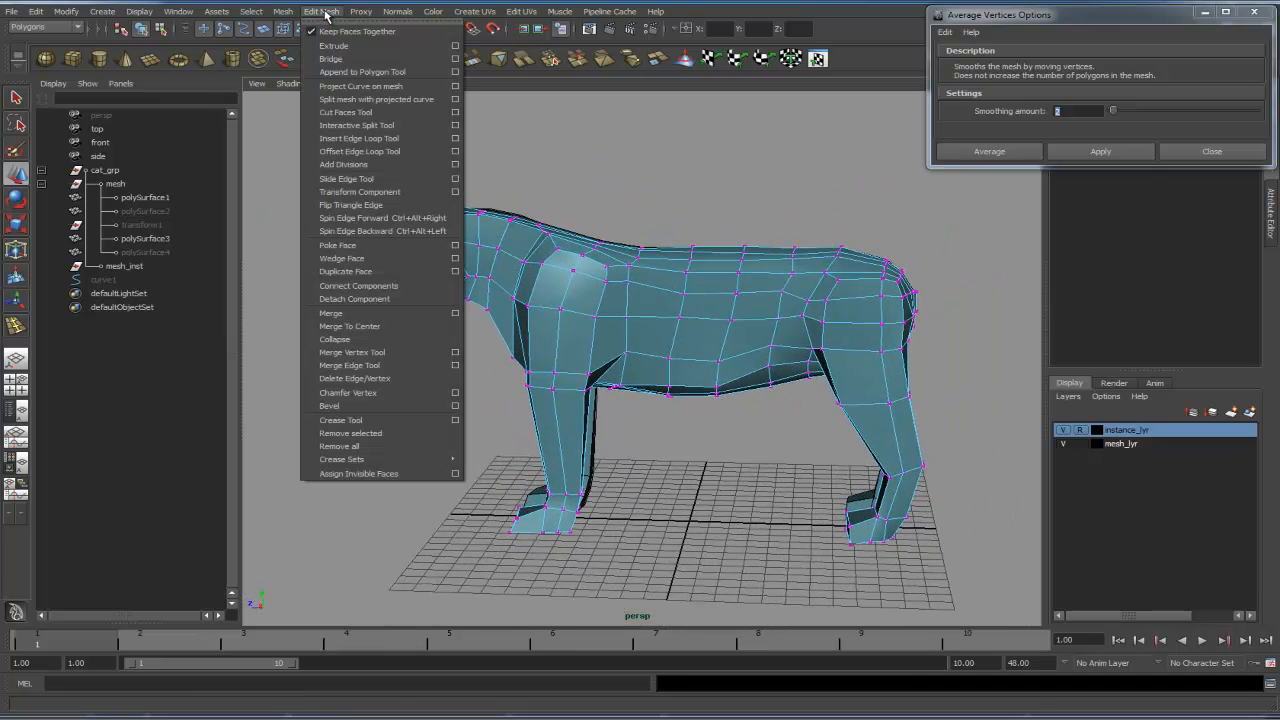
left_click(358, 138)
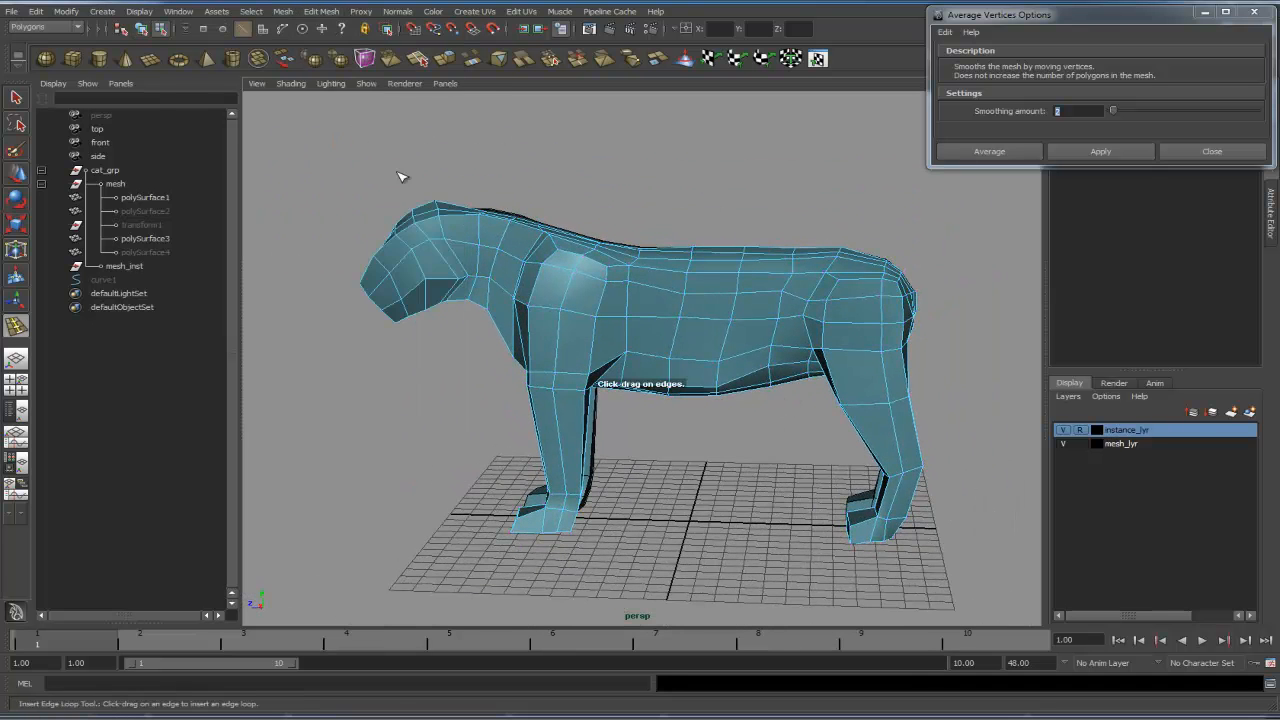
left_click(584, 317)
left_click_drag(581, 317, 569, 317)
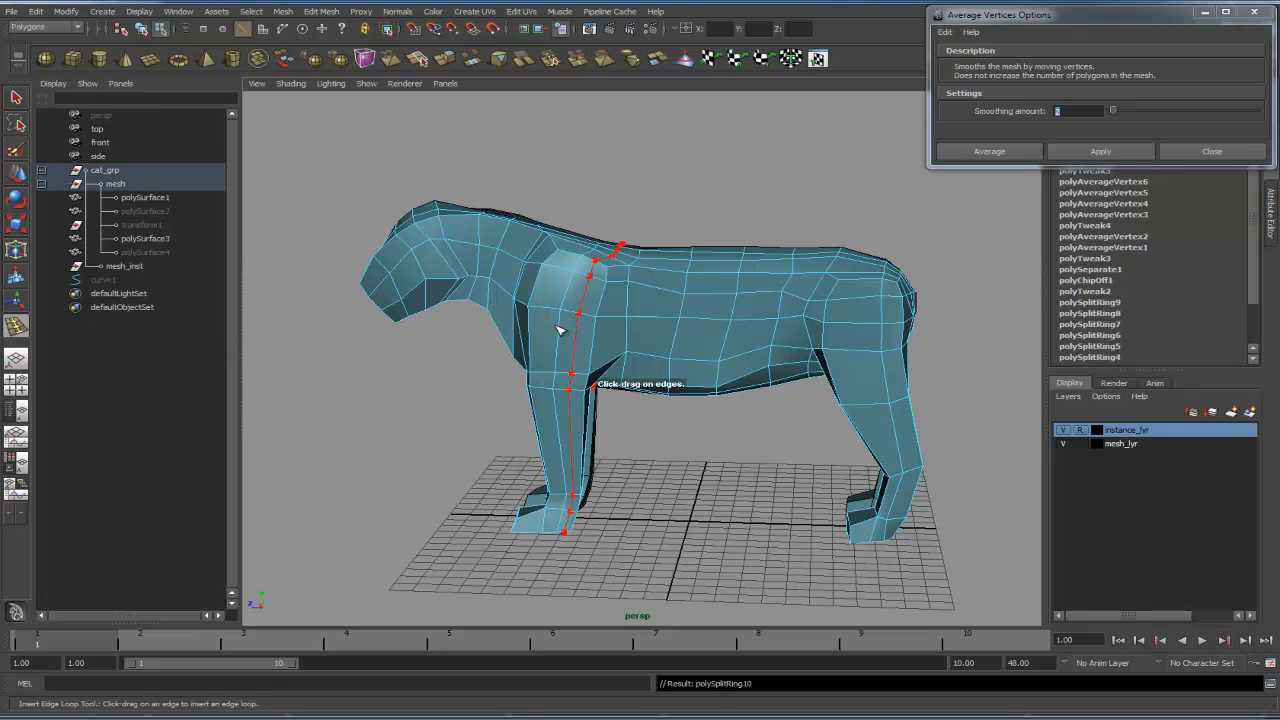
mouse_move(673, 402)
left_mouse_down("alt")
mouse_move(749, 389)
mouse_move(689, 340)
mouse_move(731, 386)
mouse_move(872, 395)
mouse_move(671, 408)
left_mouse_up("alt")
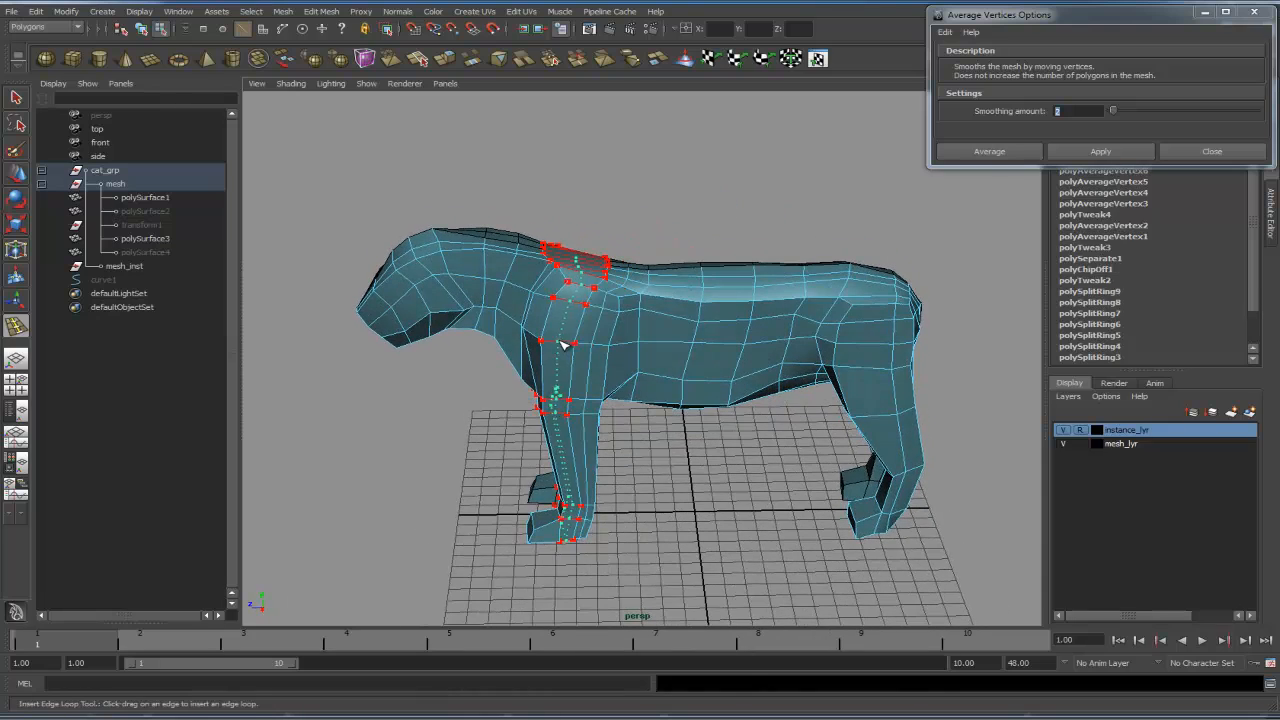
- Insert another edge loop running down the middle of the rear leg
left_click_drag(785, 388, 691, 364, "alt")
middle_click_drag(691, 364, 630, 362, "alt")
right_click_drag(630, 362, 800, 352, "alt")
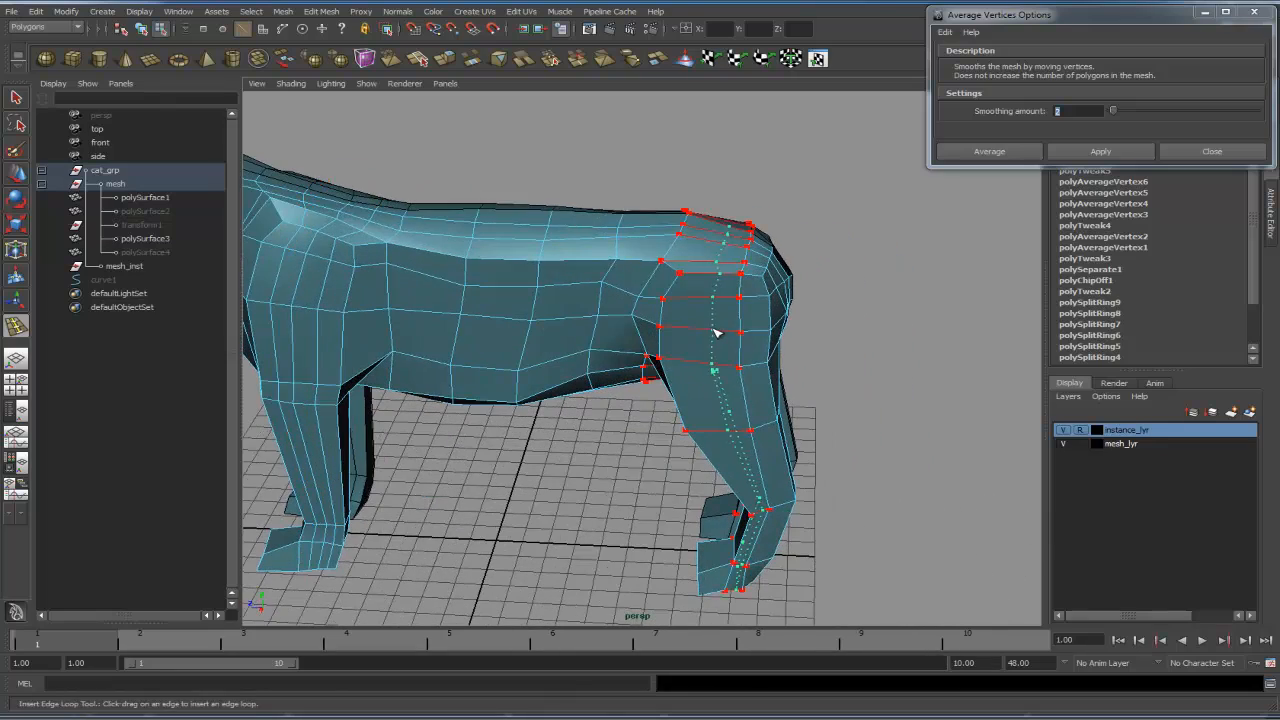
left_click_drag(660, 361, 714, 400, "alt")
middle_click_drag(714, 400, 862, 351, "alt")
left_click_drag(883, 363, 797, 380, "alt")
middle_click_drag(797, 380, 728, 373, "alt")
right_click_drag(675, 366, 778, 338, "alt")
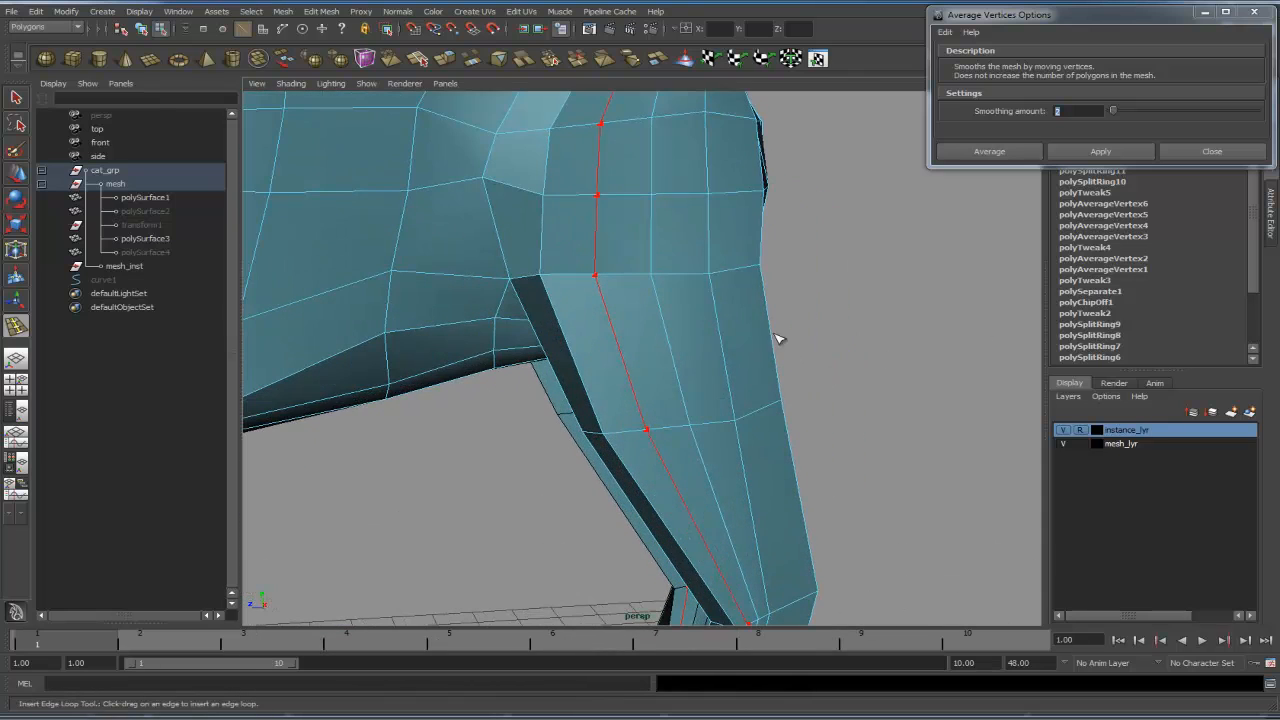
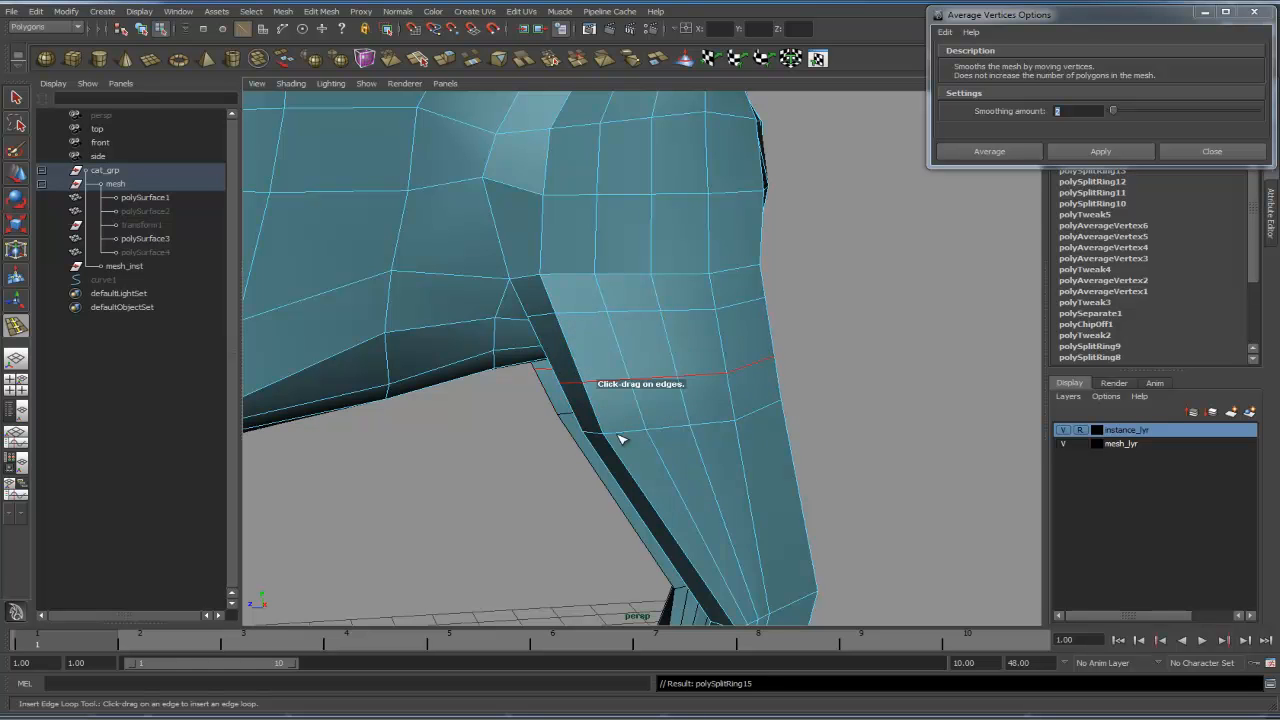
- Insert horizontal edge loops around the lower front and rear legs with the Insert Edge Loop Tool
middle_click_drag(619, 438, 629, 312, "alt")
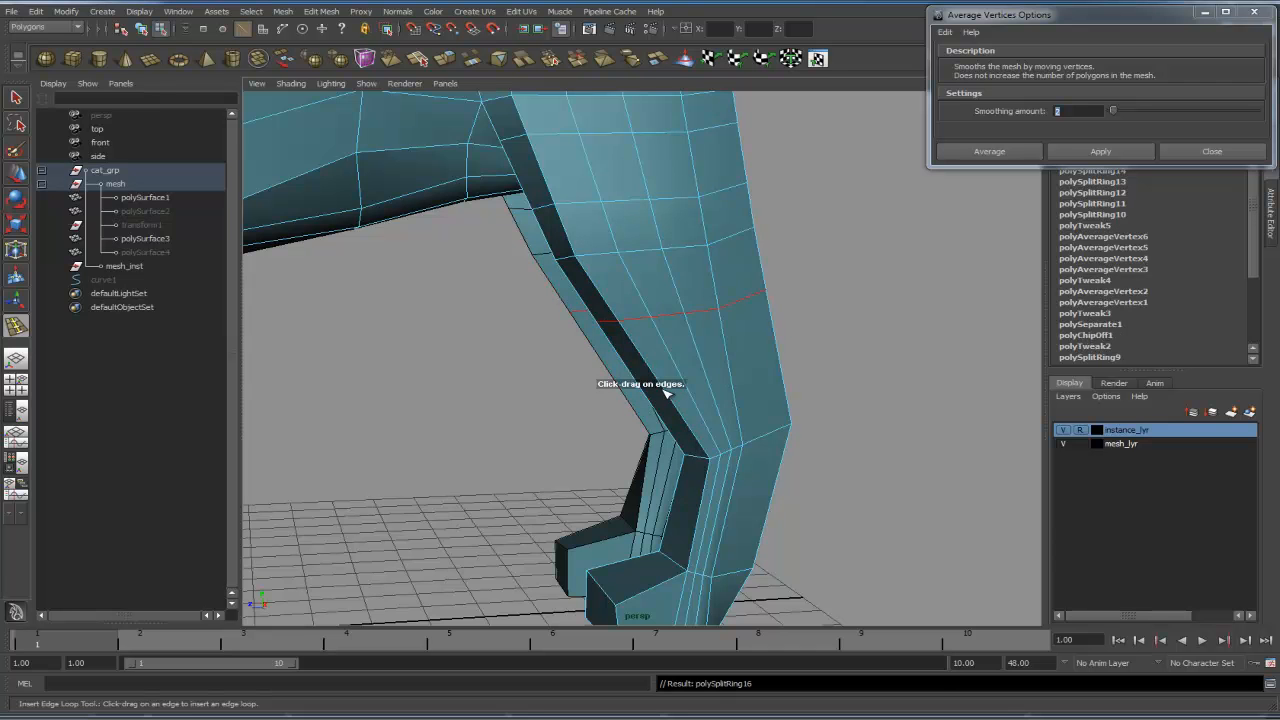
middle_click_drag(717, 449, 671, 328, "alt")
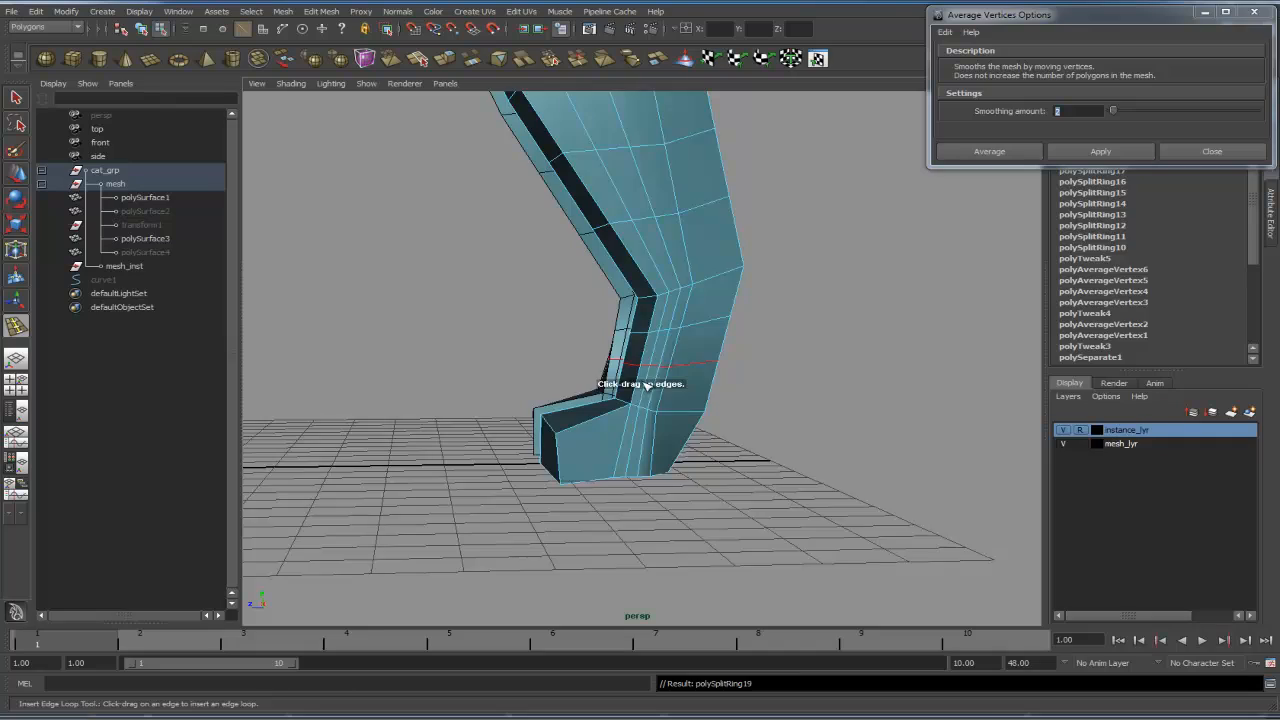
left_click_drag(646, 386, 751, 346, "alt")
right_click_drag(751, 346, 657, 351, "alt")
left_click_drag(657, 351, 803, 346, "alt")
right_click_drag(803, 346, 633, 353, "alt")
left_click_drag(633, 353, 613, 327, "alt")
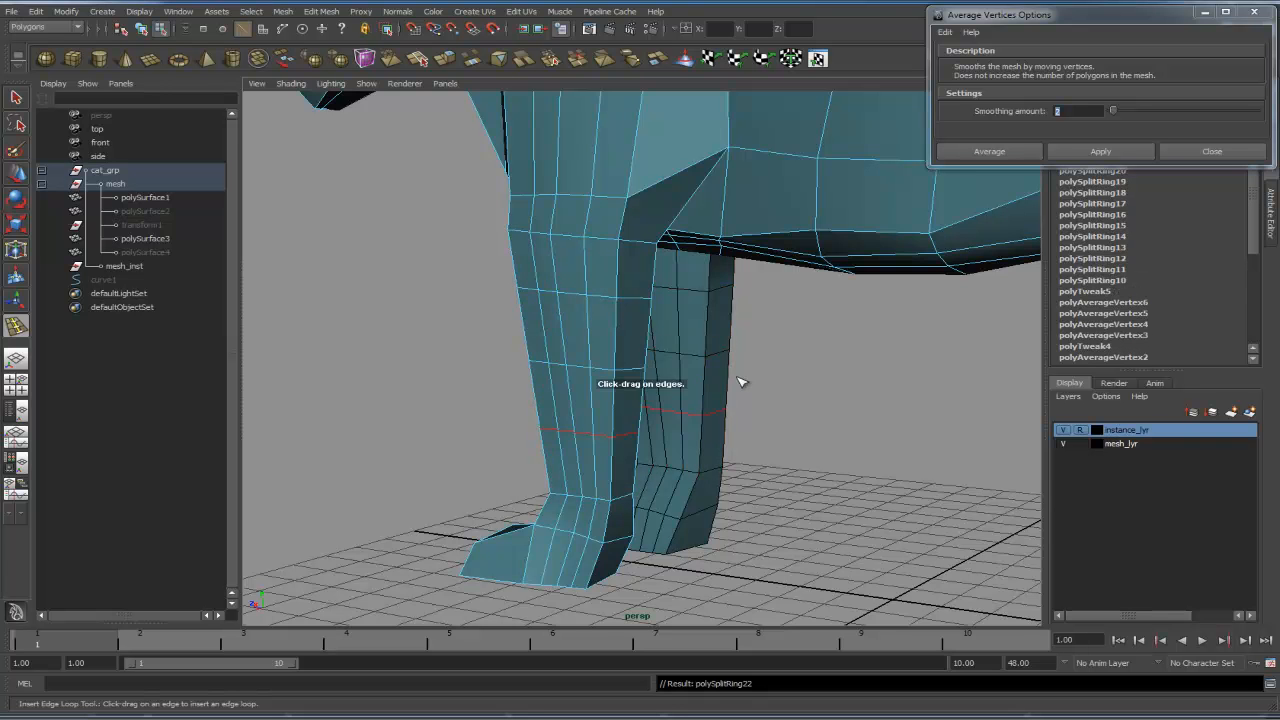
- Insert another horizontal edge loop around the legs just above the paws
right_click_drag(741, 382, 620, 380, "alt")
left_click_drag(620, 380, 671, 377, "alt")
middle_click_drag(671, 377, 637, 403, "alt")
right_click_drag(637, 403, 733, 372, "alt")
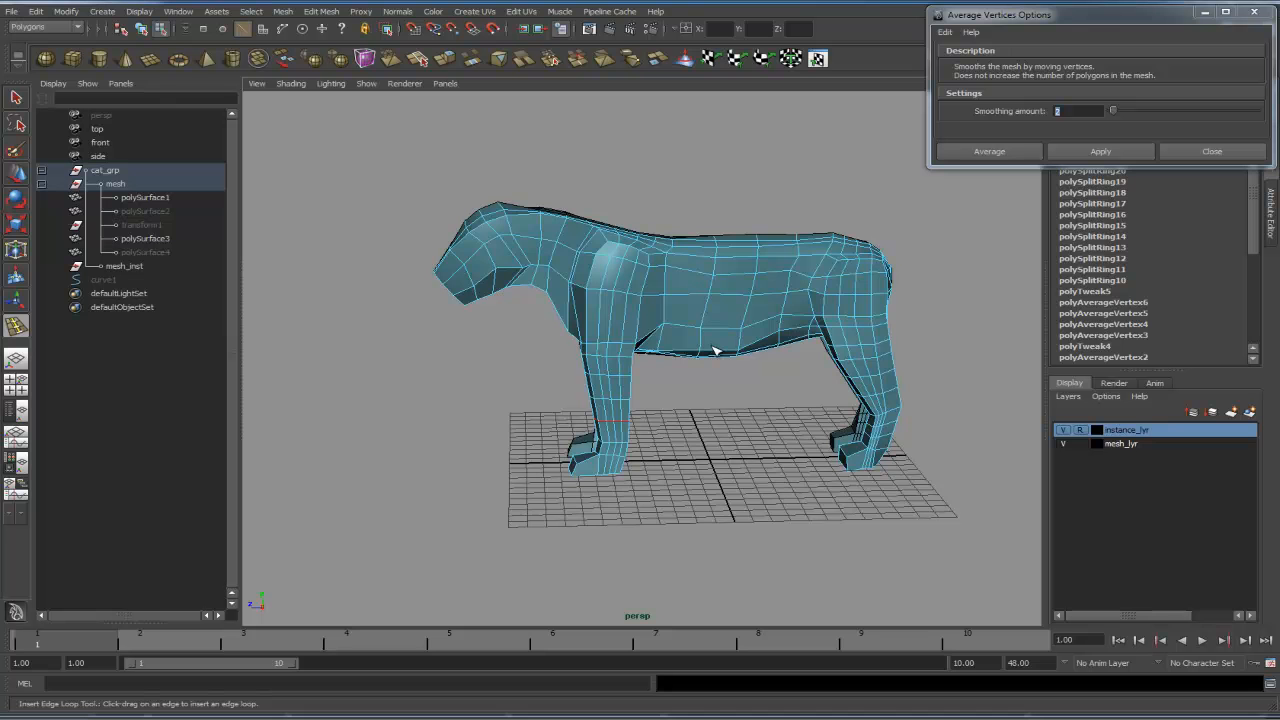
- Insert vertical edge loops running around the torso behind the shoulders
left_click_drag(708, 427, 789, 385, "alt")
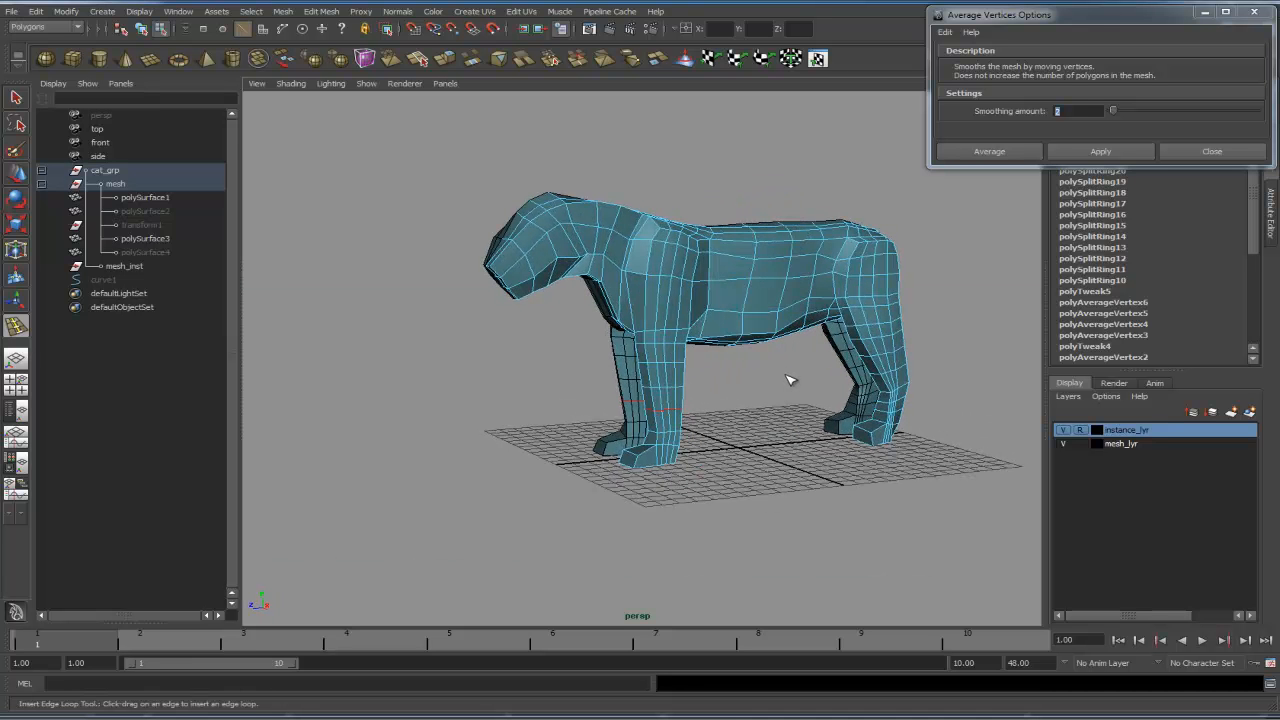
left_click_drag(789, 375, 735, 428, "alt")
middle_click_drag(735, 428, 749, 386, "alt")
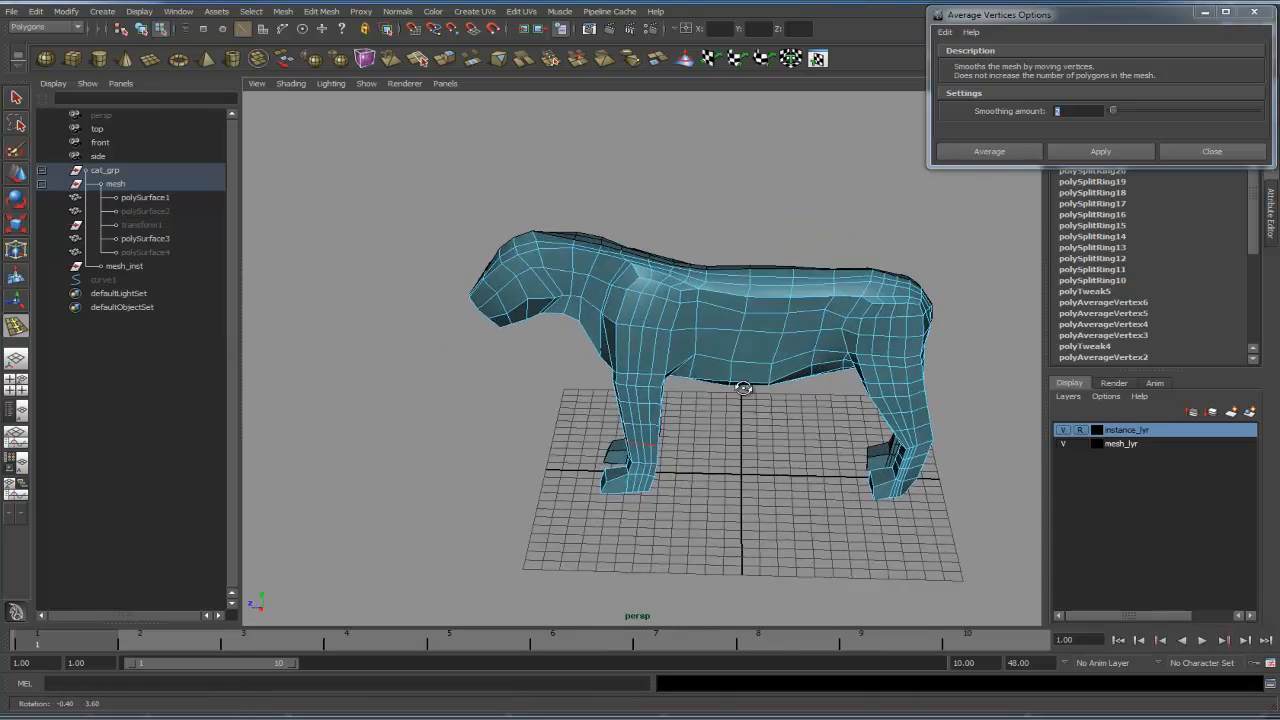
right_click_drag(749, 386, 911, 331, "alt")
middle_click_drag(911, 331, 729, 363, "alt")
left_click_drag(729, 363, 679, 359, "alt")
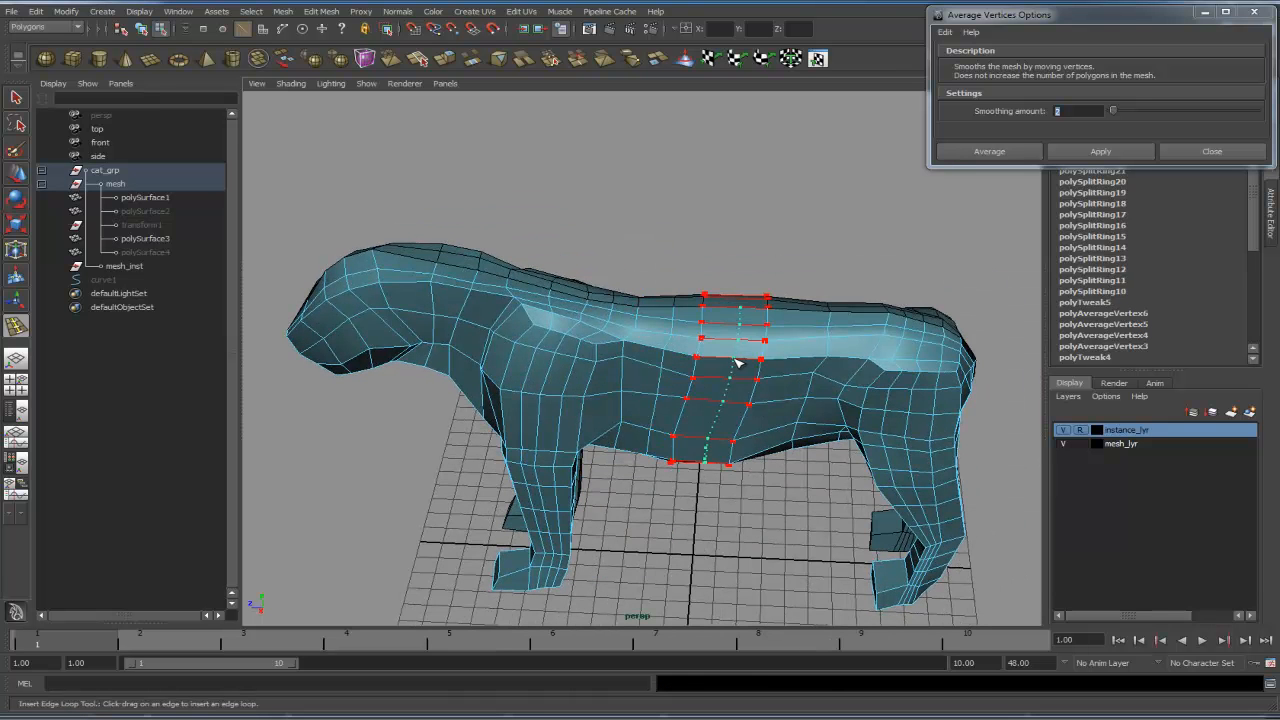
middle_click_drag(791, 357, 703, 357, "alt")
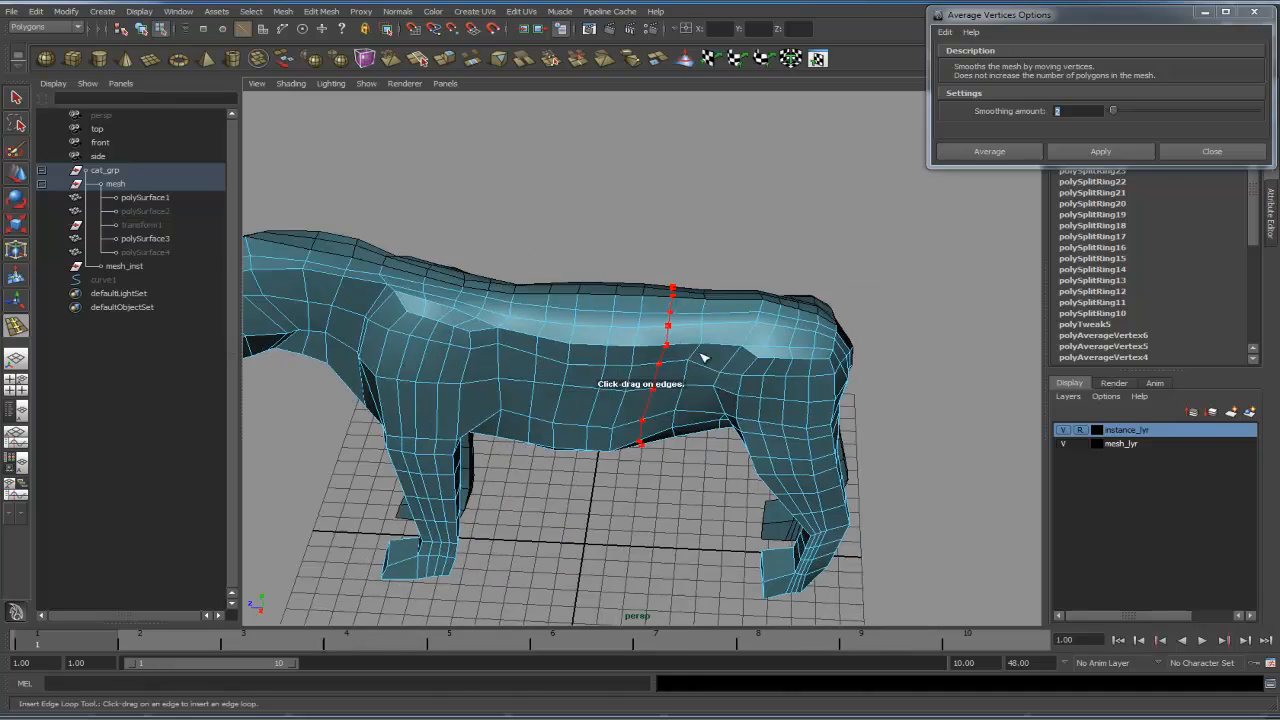
left_click_drag(632, 384, 729, 362, "alt")
right_click_drag(729, 362, 812, 322, "alt")
left_click_drag(812, 322, 760, 350, "alt")
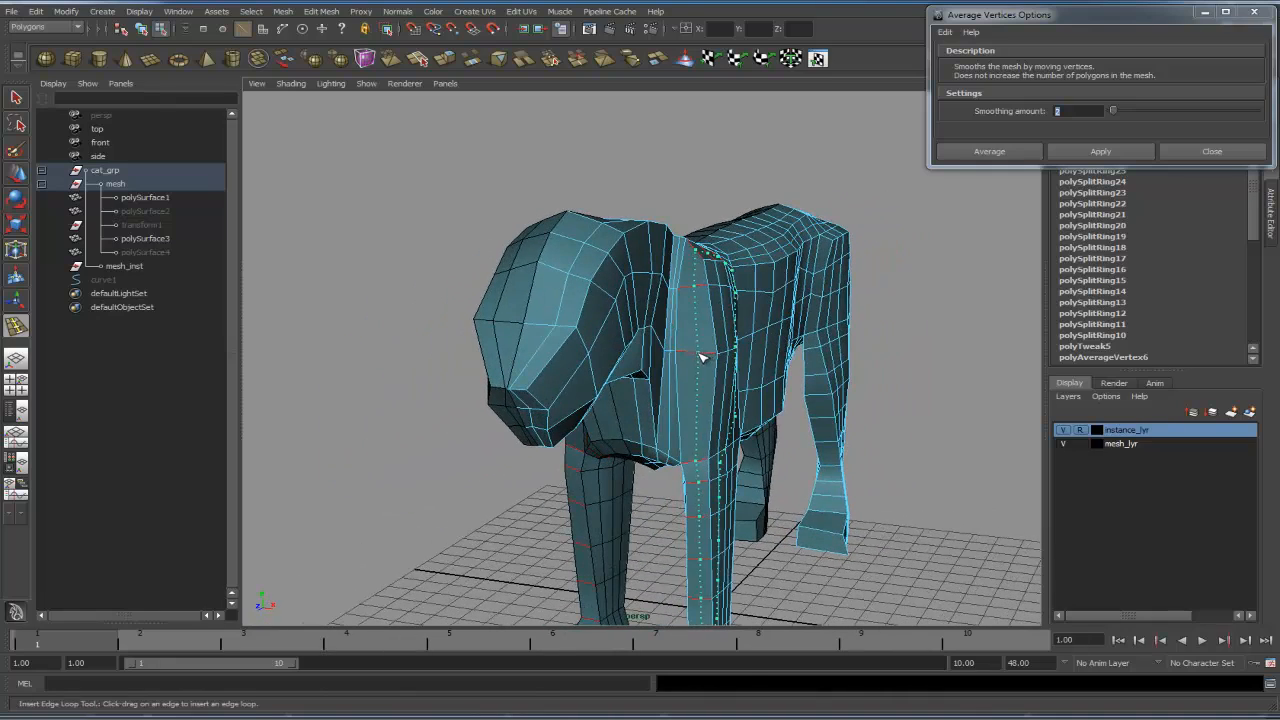
- Insert an edge loop running down the length of the rear leg
middle_click_drag(790, 318, 687, 358, "alt")
right_click_drag(687, 358, 854, 368, "alt")
left_click_drag(854, 368, 706, 288, "alt")
middle_click_drag(706, 288, 666, 114, "alt")
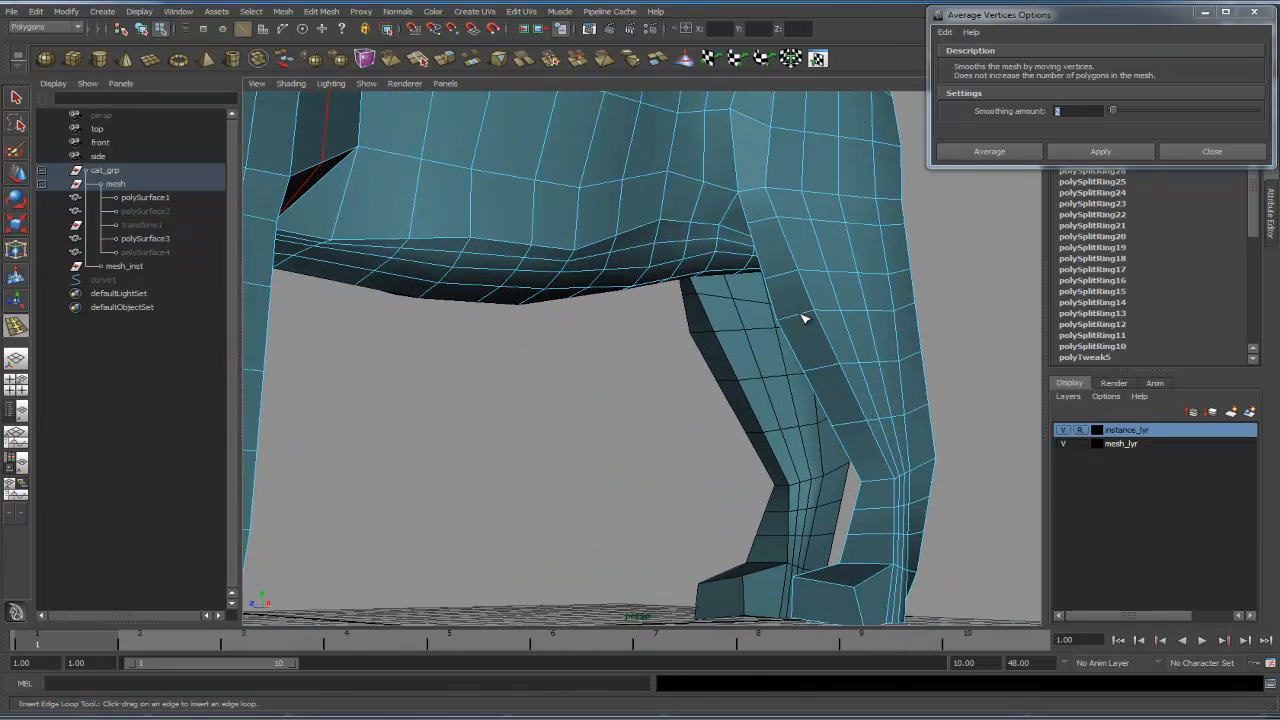
right_click_drag(792, 314, 809, 266, "alt")
left_click_drag(809, 266, 863, 363, "alt")
right_click_drag(863, 363, 726, 363, "alt")
left_click_drag(726, 363, 812, 414, "alt")
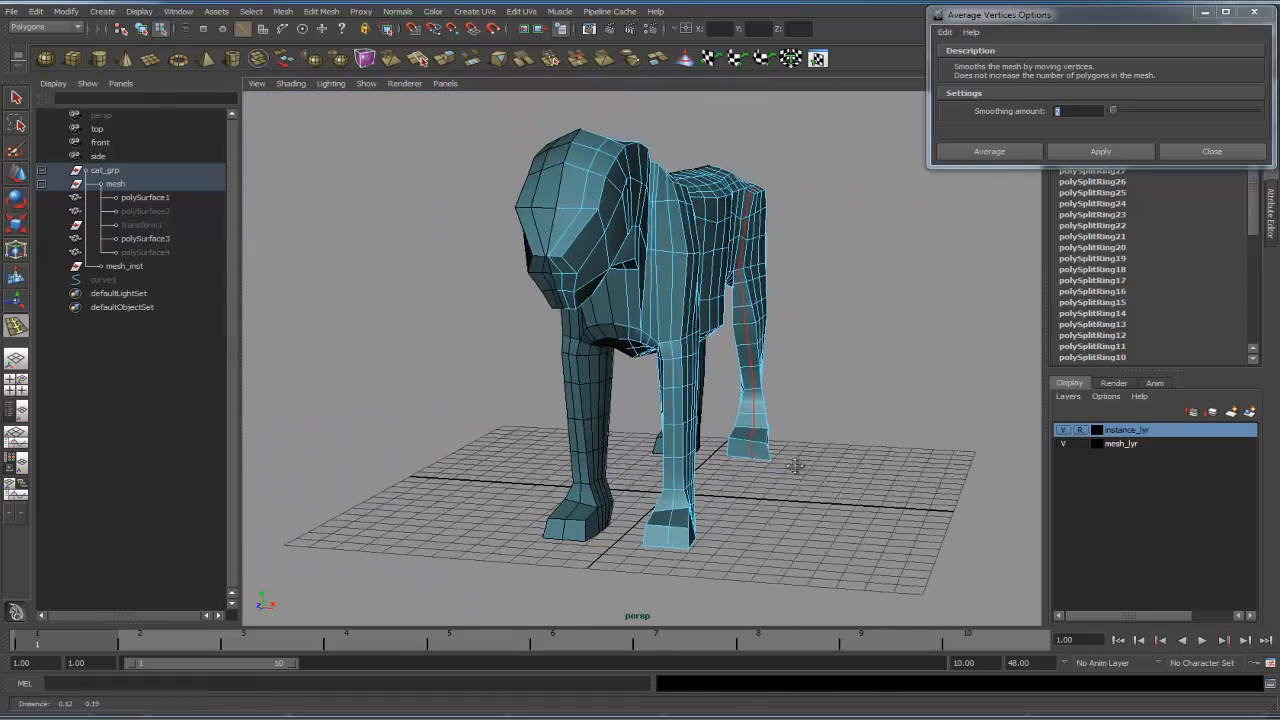
- Insert edge loops running around the neck between the head and the shoulders
left_click_drag(784, 463, 630, 445, "alt")
left_click_drag(690, 374, 845, 412, "alt")
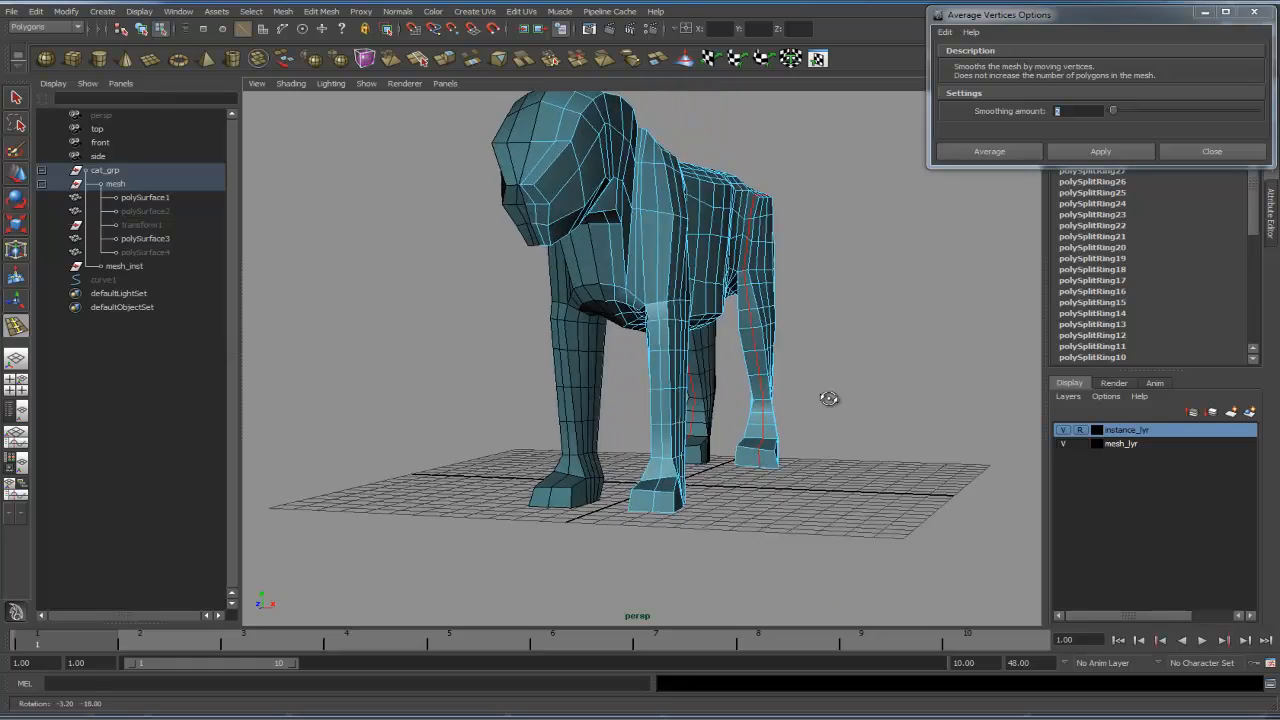
left_click_drag(823, 400, 737, 389, "alt")
right_click_drag(737, 389, 863, 423, "alt")
left_click_drag(863, 423, 698, 377, "alt")
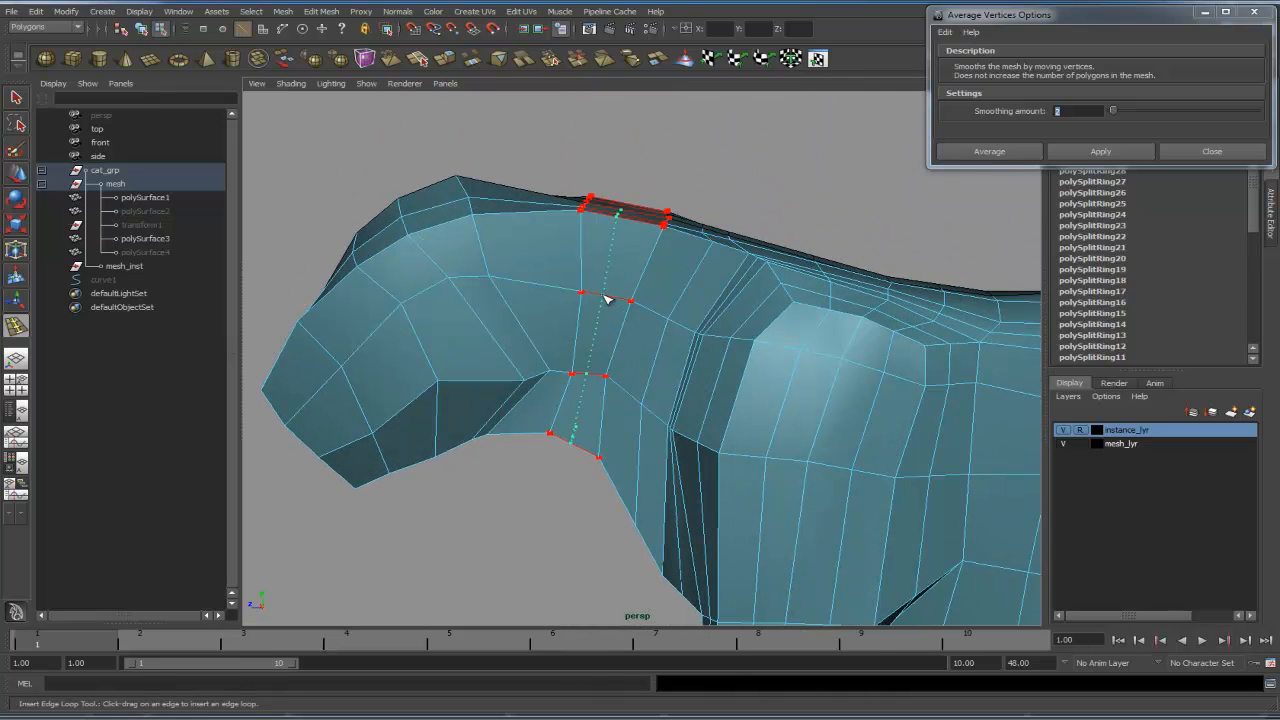
left_click(547, 287)
left_click_drag(547, 287, 667, 296, "alt")
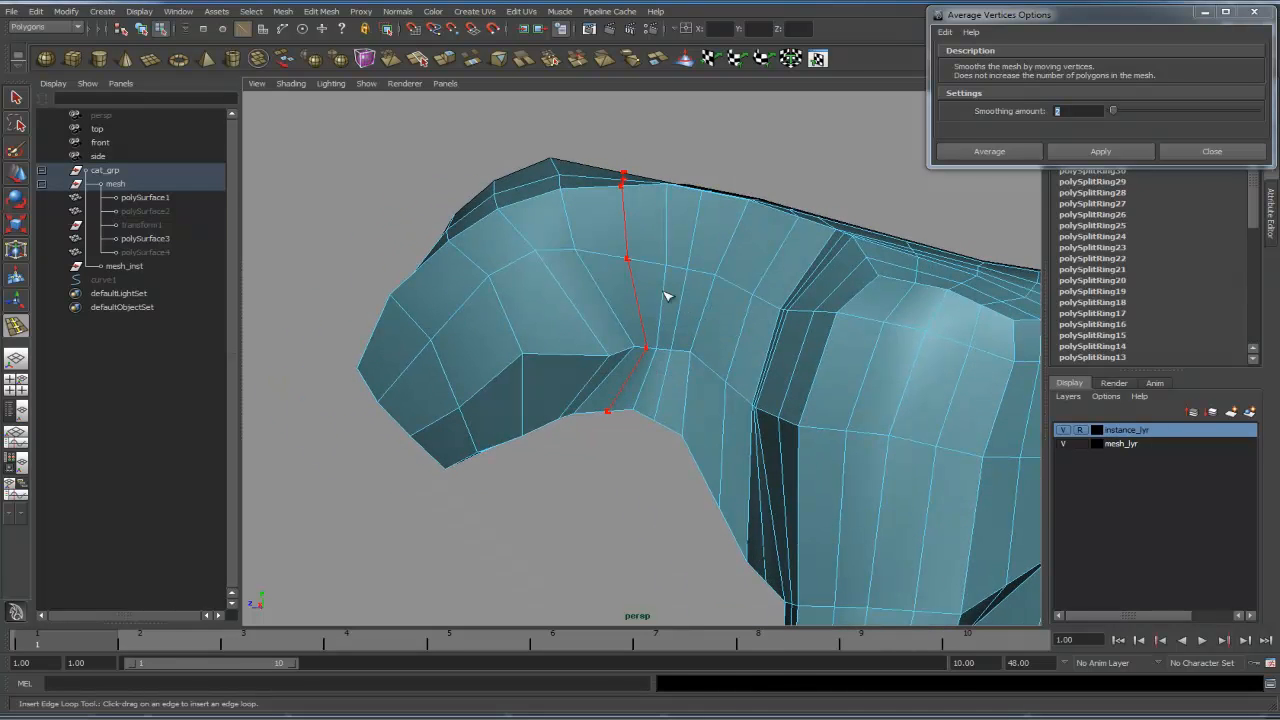
left_click_drag(593, 270, 837, 314, "alt")
right_click_drag(837, 314, 700, 460, "alt")
left_click_drag(700, 460, 773, 462, "alt")
- Preview the smoothed mesh, turn on wireframe on shaded, and return to the low-poly display
key("3")
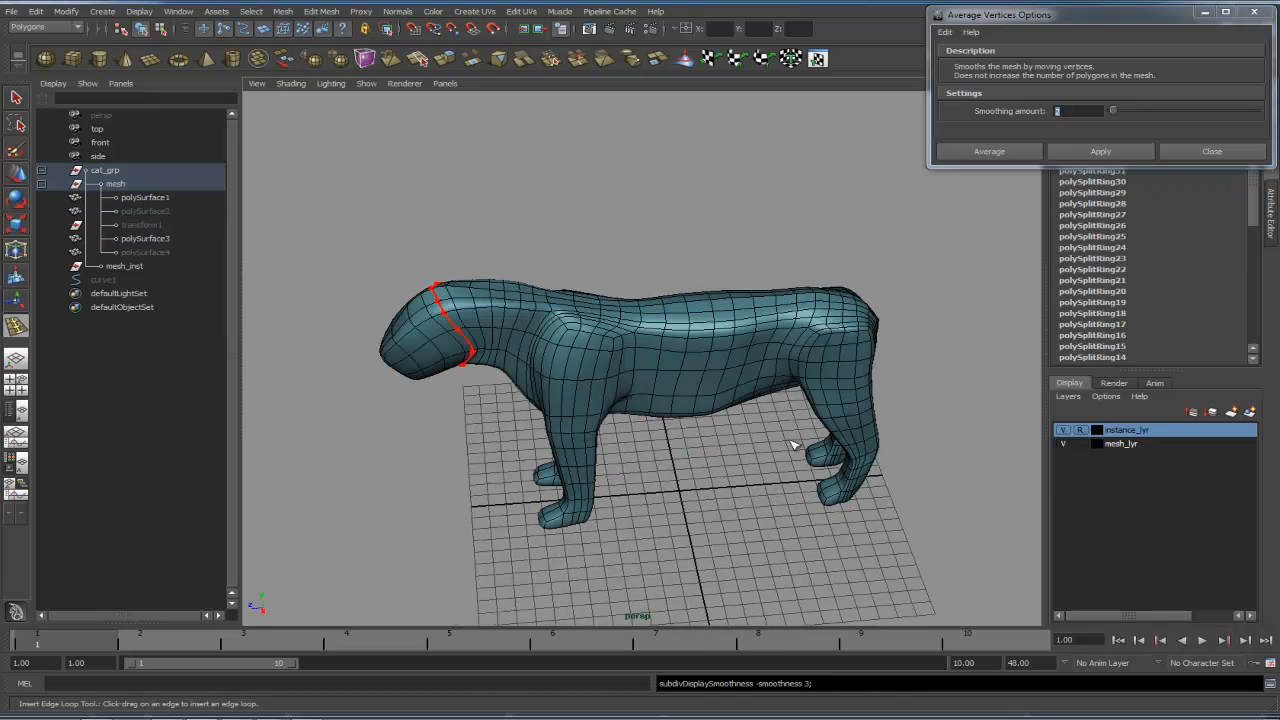
left_click(291, 84)
left_click(318, 212)
mouse_move(514, 262)
left_mouse_down("alt")
mouse_move(729, 294)
mouse_move(484, 295)
mouse_move(702, 301)
mouse_move(654, 249)
mouse_move(649, 180)
mouse_move(663, 266)
mouse_move(743, 283)
mouse_move(579, 260)
mouse_move(857, 363)
mouse_move(760, 466)
mouse_move(743, 449)
left_mouse_up("alt")
left_click(750, 437)
key("1")
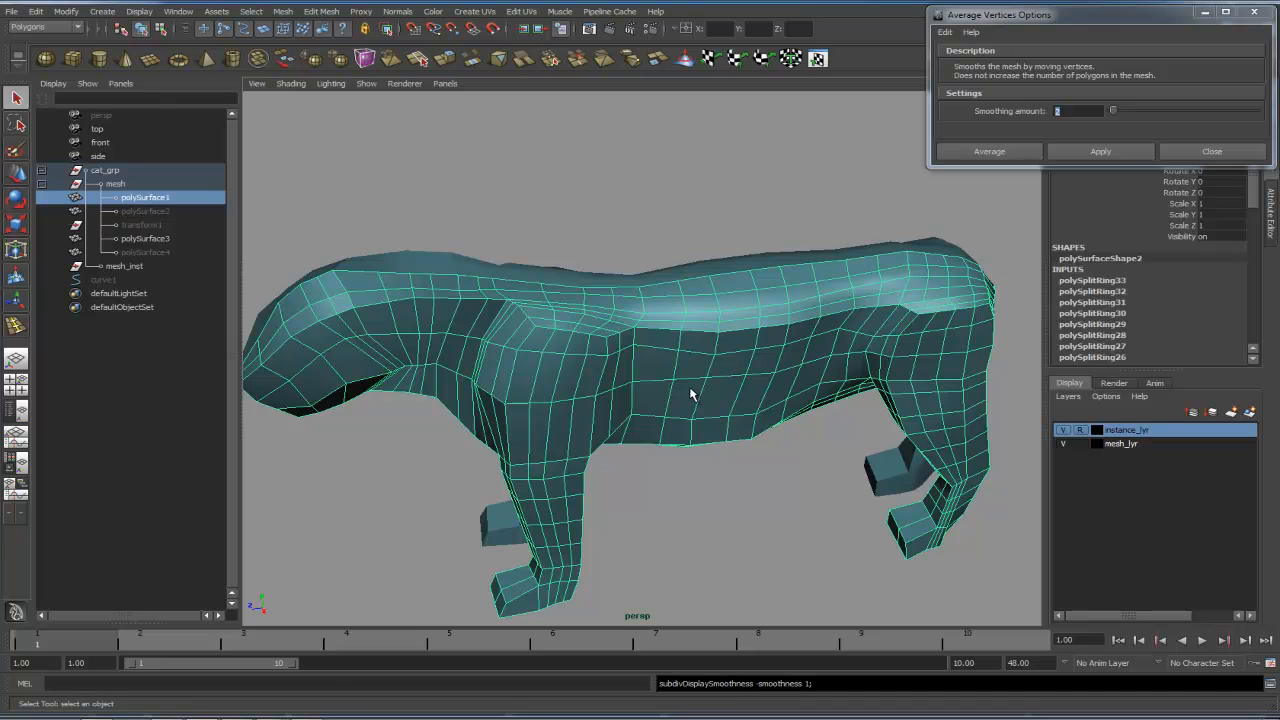
- Switch to vertex mode and move the shoulder vertices with soft selection
key("F9")
left_click_drag(694, 394, 693, 440, "alt")
left_click(625, 418)
left_click_drag(625, 418, 676, 352, "alt")
key("b")
left_click_drag(632, 307, 722, 399)
right_click_drag(722, 399, 798, 352, "alt")
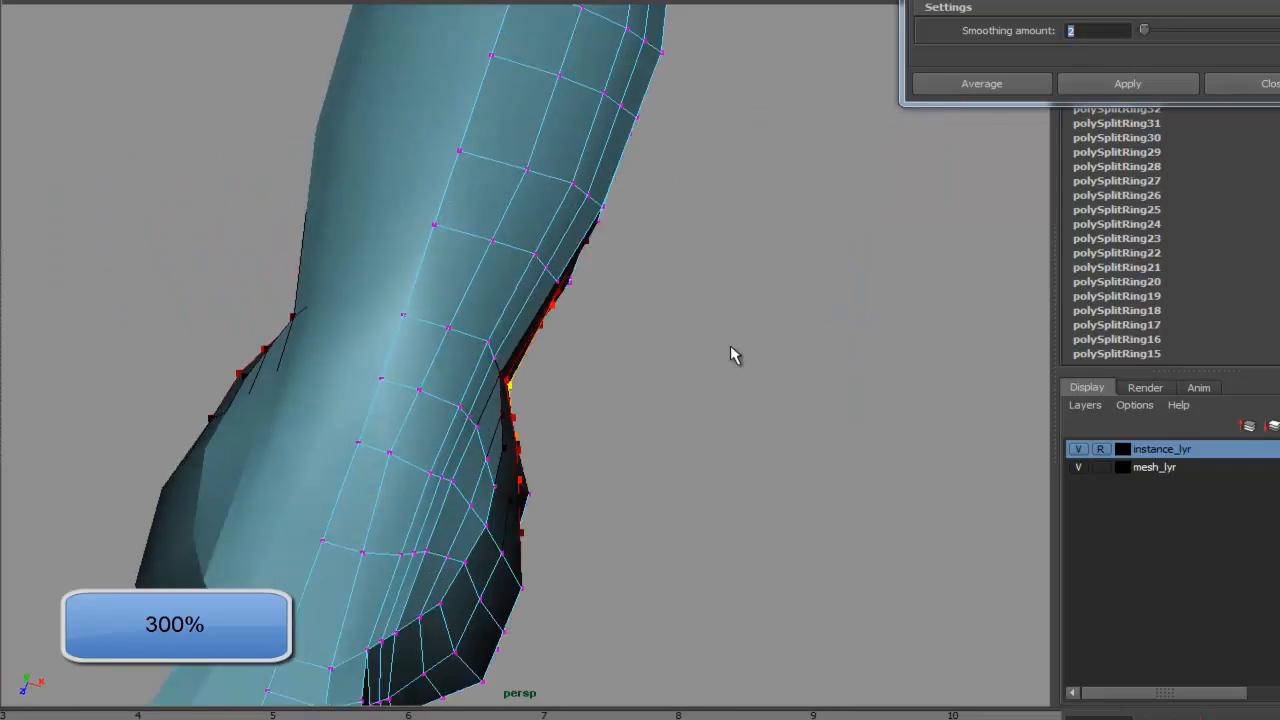
left_click_drag(733, 355, 549, 331, "alt")
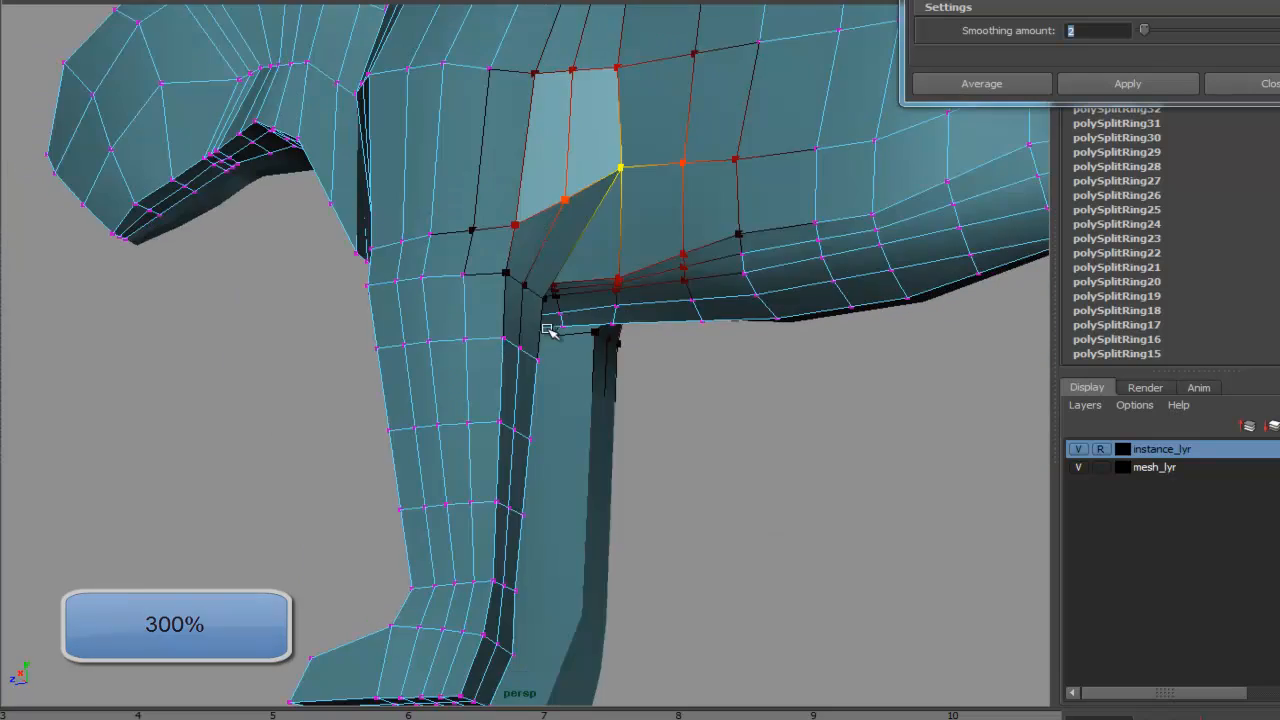
- In the front view, move the leg and shoulder side vertices to fit the front reference outline
left_click_drag(490, 296, 471, 371, "alt")
key("space")
key("space")
middle_click_drag(477, 403, 464, 352, "alt")
right_click_drag(464, 352, 890, 330, "alt")
middle_click_drag(600, 190, 592, 342, "alt")
left_click_drag(582, 337, 614, 333)
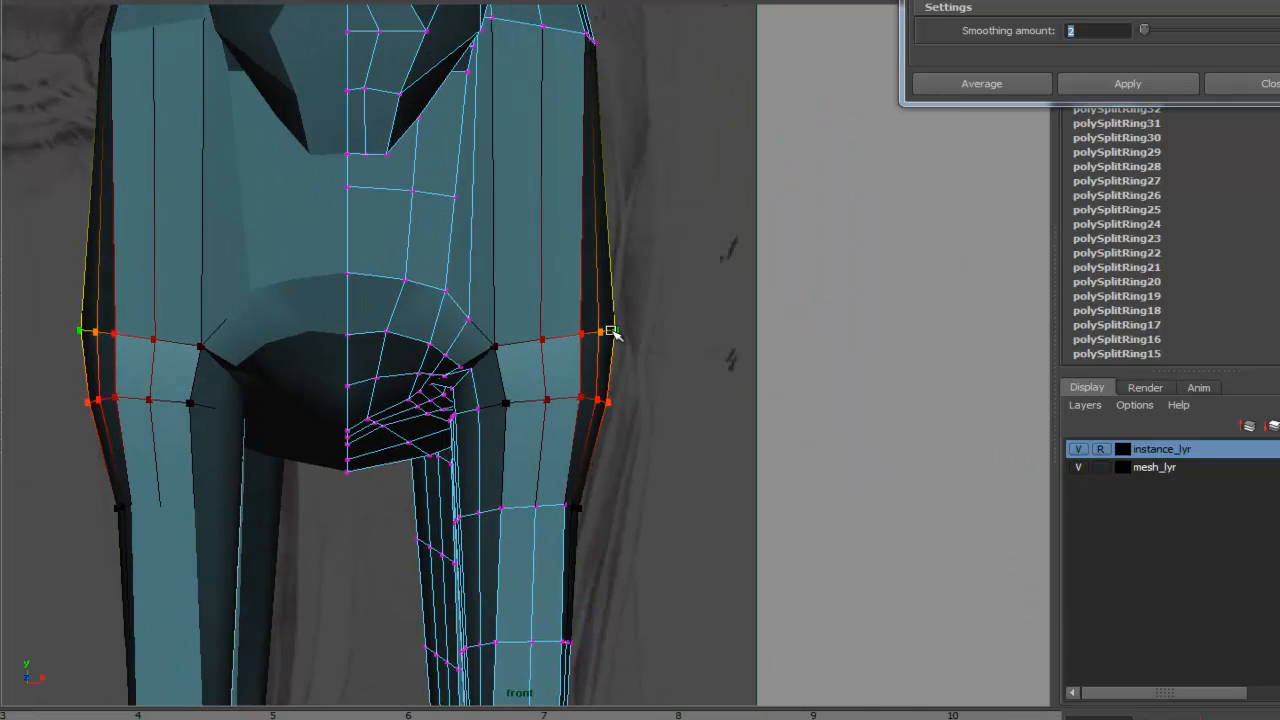
middle_click_drag(614, 333, 632, 212, "alt")
left_click_drag(584, 380, 590, 382)
middle_click_drag(590, 390, 648, 164, "alt")
left_click_drag(642, 291, 647, 292)
middle_click_drag(655, 170, 598, 638, "alt")
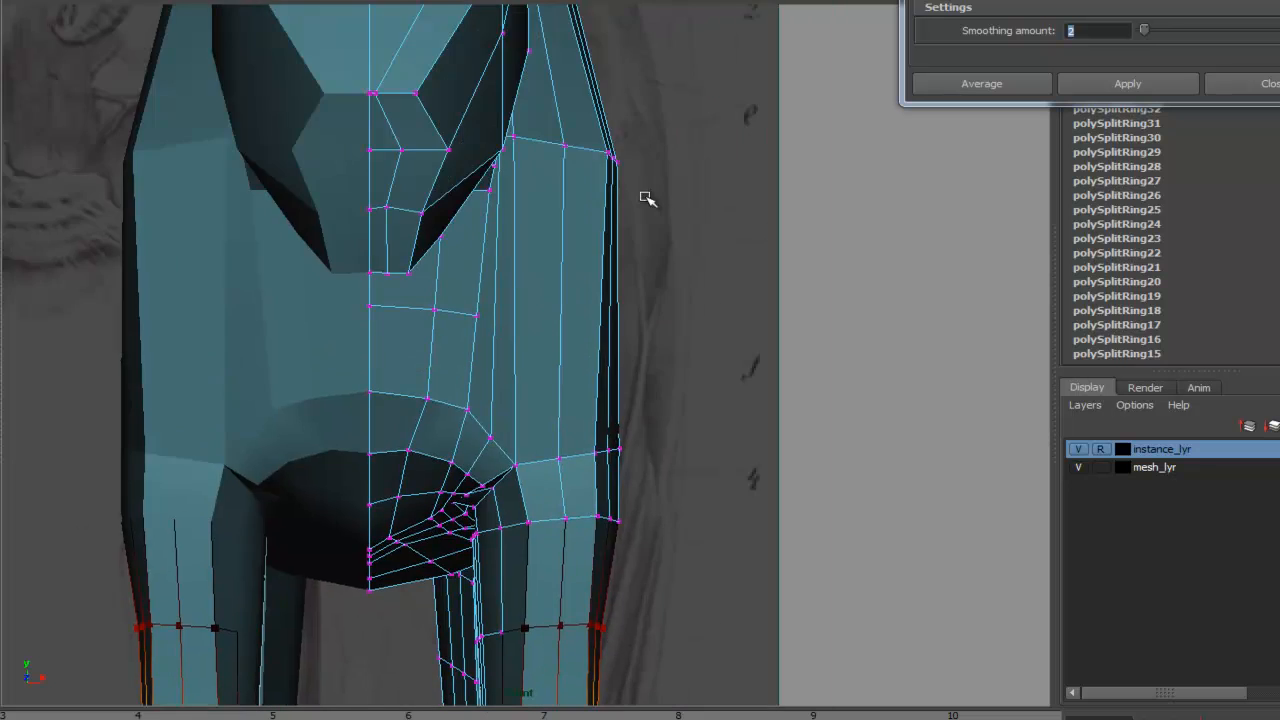
middle_click_drag(644, 197, 634, 332, "alt")
left_click_drag(604, 292, 611, 293)
middle_click_drag(612, 293, 569, 297, "alt")
left_click(587, 287)
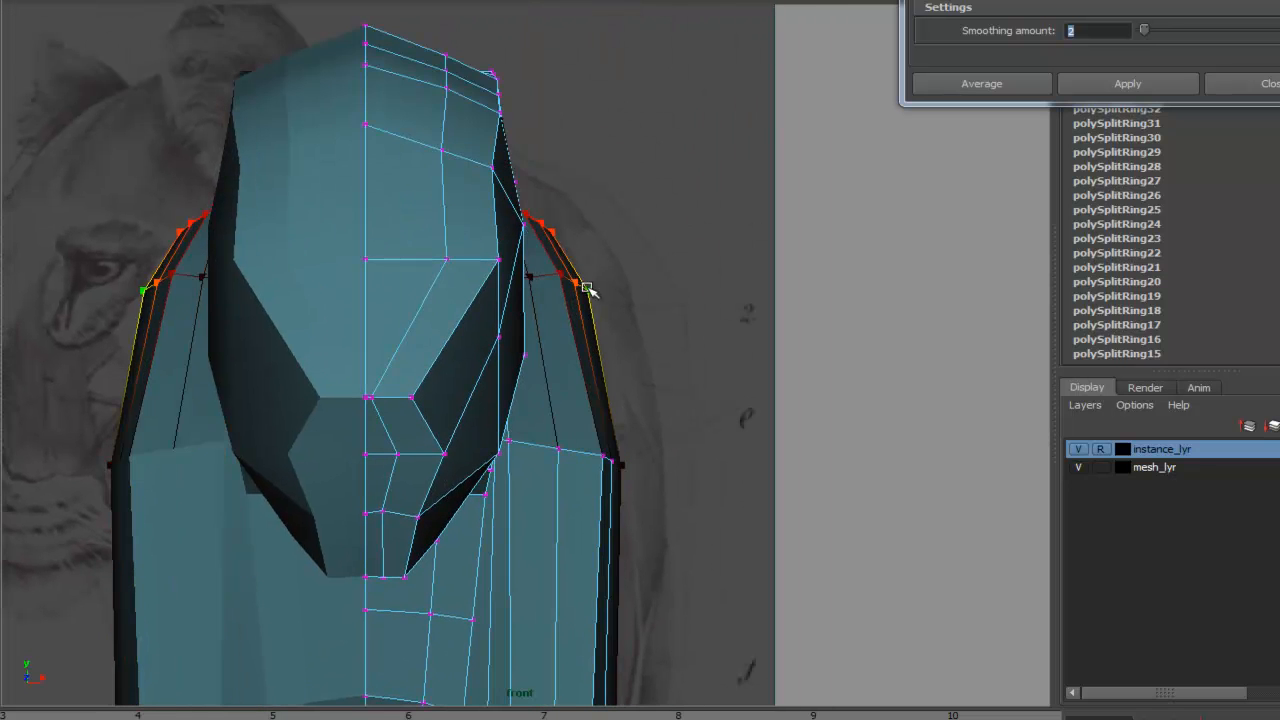
- Adjust the front paw vertices to match the paws in the front reference
right_click_drag(632, 323, 550, 330, "alt")
middle_click_drag(580, 660, 629, 246, "alt")
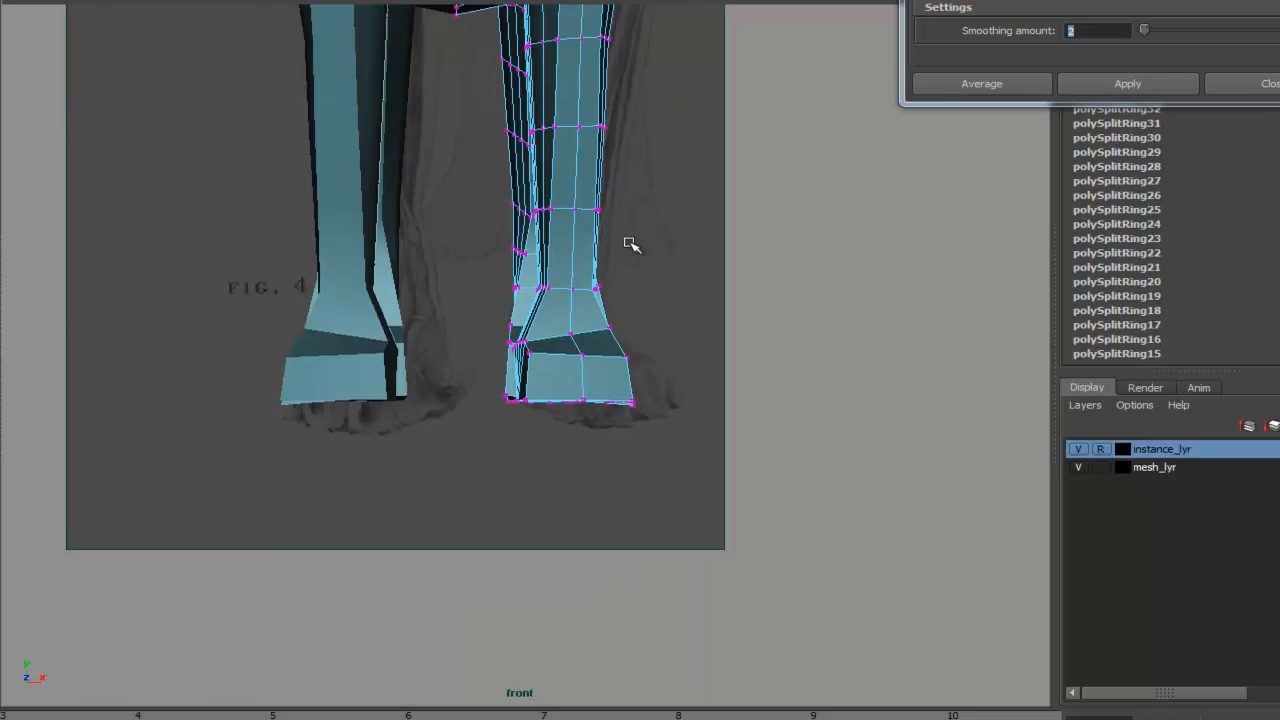
right_click_drag(629, 246, 728, 335, "alt")
middle_click_drag(728, 340, 594, 343, "alt")
key("space")
key("space")
right_click_drag(655, 313, 543, 335, "alt")
key("space")
left_click_drag(543, 335, 637, 343)
middle_click_drag(576, 327, 866, 436, "alt")
right_click_drag(620, 300, 750, 298, "alt")
middle_click_drag(915, 332, 635, 345, "alt")
- In wireframe side view, move the shoulder vertices with soft selection to fit the side reference
key("4")
middle_click_drag(655, 465, 635, 318, "alt")
right_click_drag(705, 316, 880, 322, "alt")
middle_click_drag(530, 180, 665, 353, "alt")
left_click_drag(822, 188, 832, 188)
middle_click_drag(922, 218, 754, 257, "alt")
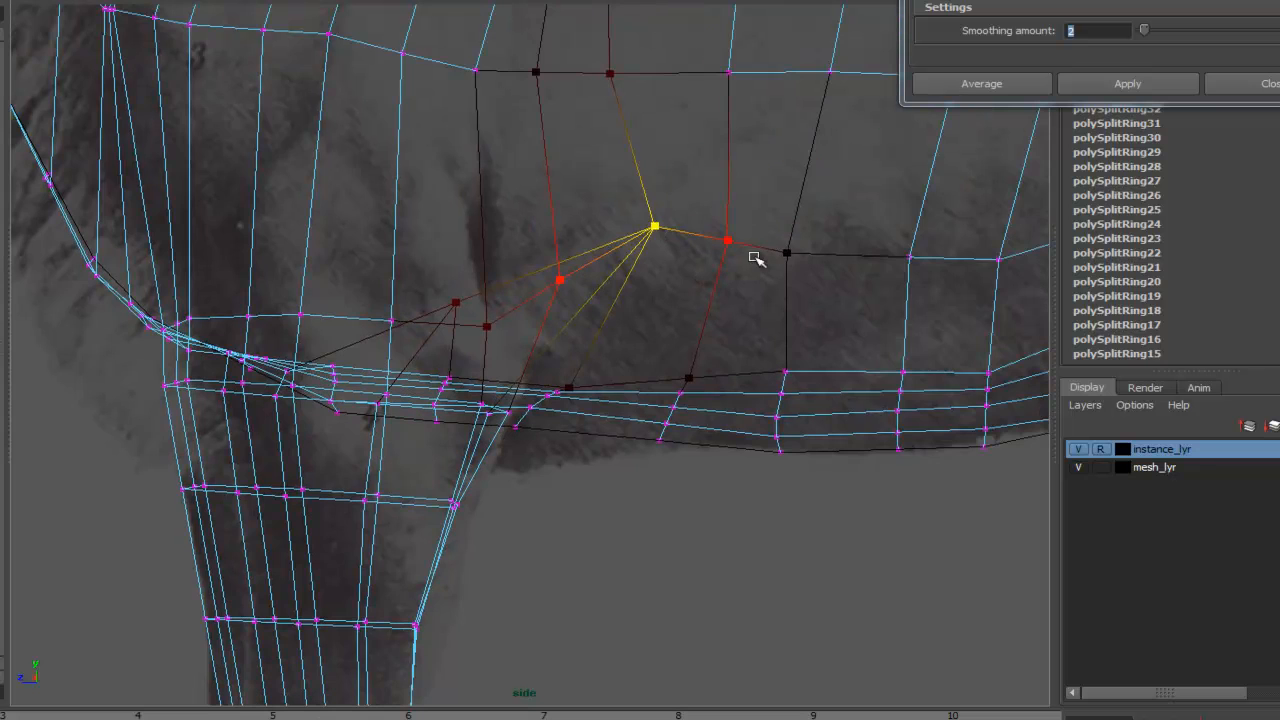
left_click_drag(786, 252, 850, 197)
middle_click_drag(997, 220, 678, 298, "alt")
left_click_drag(694, 306, 723, 238)
left_click_drag(547, 242, 546, 258)
left_click_drag(632, 254, 623, 241)
left_click_drag(504, 220, 516, 208)
middle_click_drag(626, 235, 664, 369, "alt")
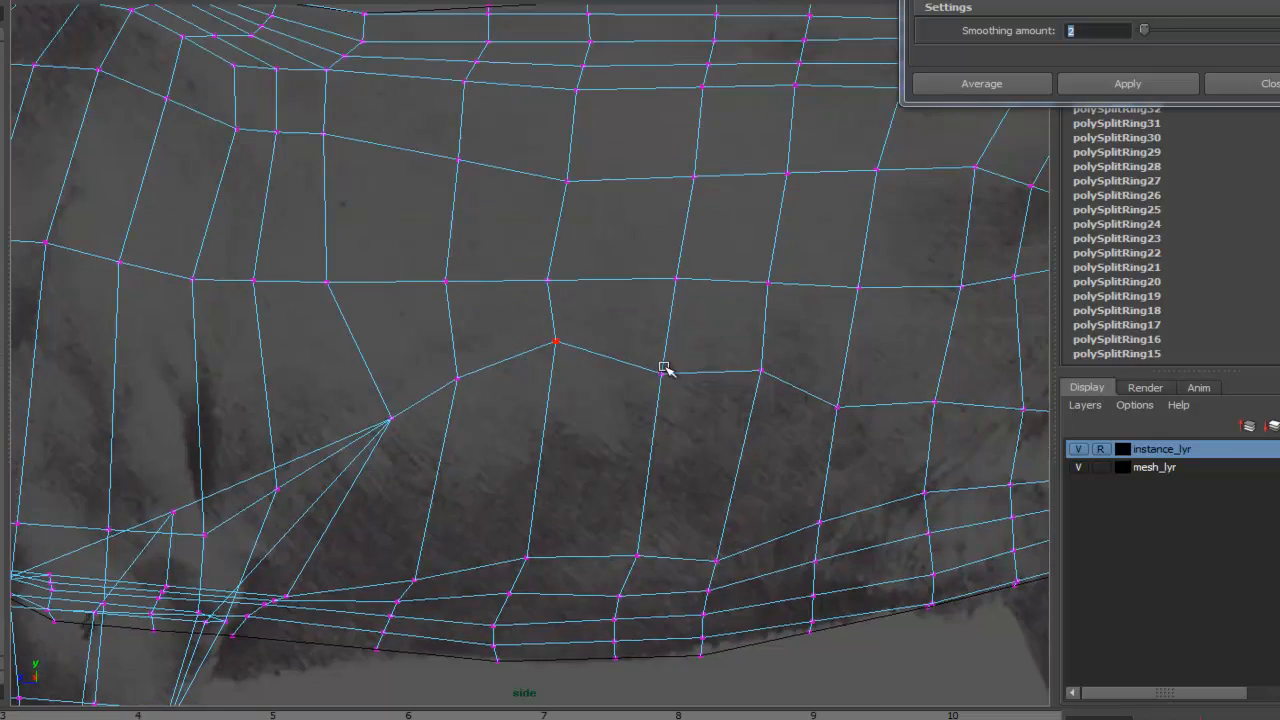
- Move the belly and flank vertices in side view to smooth the flow of the loops
left_click_drag(662, 372, 660, 334)
middle_click_drag(445, 284, 528, 388, "alt")
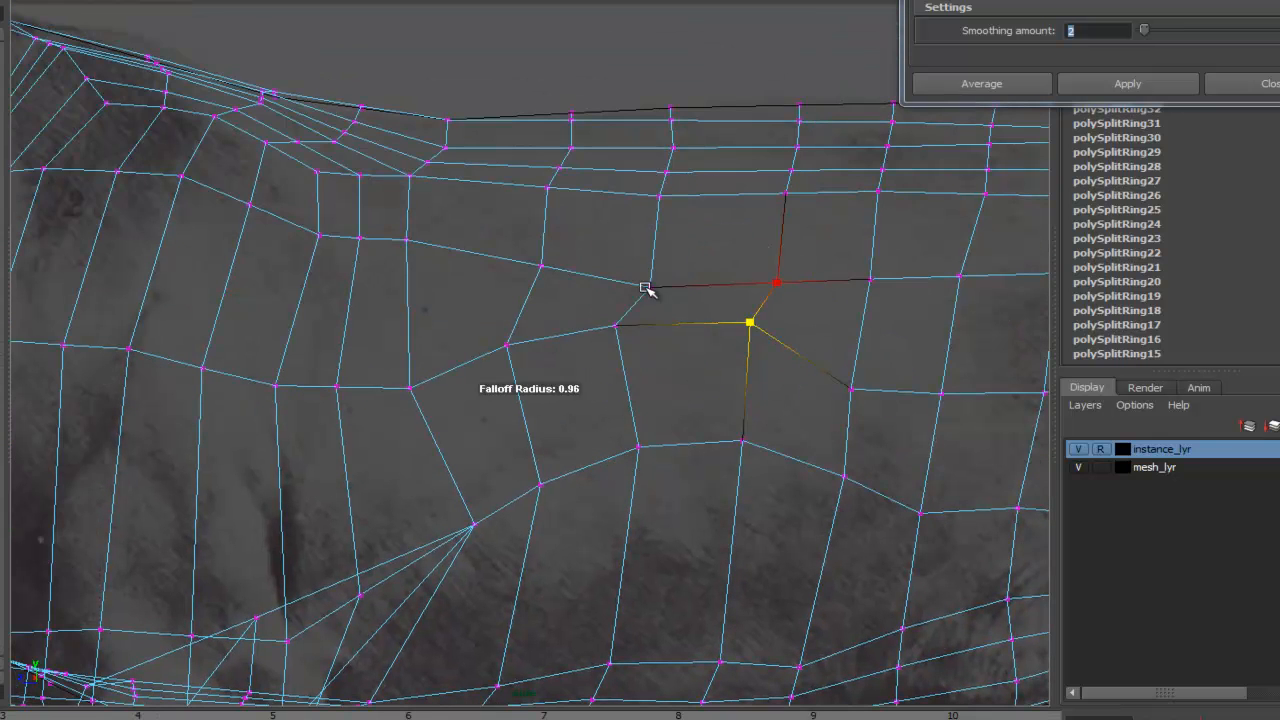
left_click(852, 281)
middle_click_drag(852, 281, 613, 285, "alt")
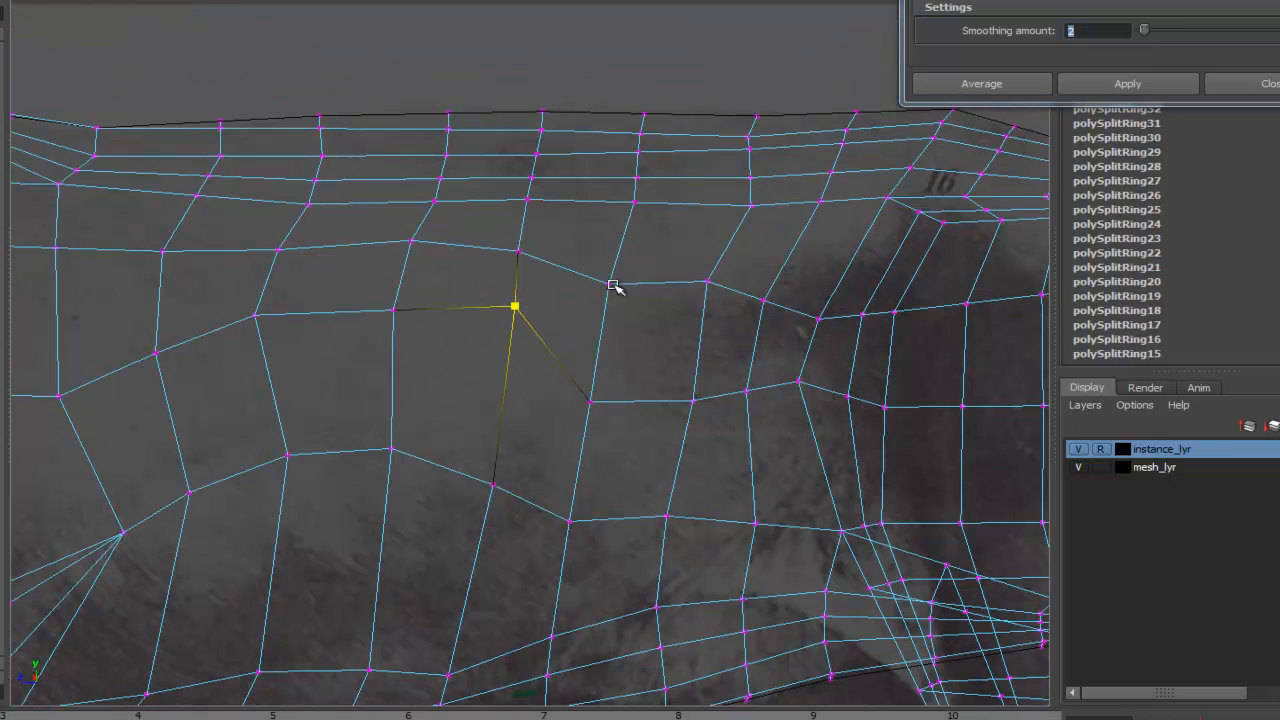
left_click_drag(694, 382, 699, 350)
key("space")
mouse_move(746, 388)
left_mouse_down()
mouse_move(749, 363)
mouse_move(629, 394)
mouse_move(806, 383)
mouse_move(657, 366)
mouse_move(756, 418)
mouse_move(578, 390)
left_mouse_up()
key("space")
key("space")
key("5")
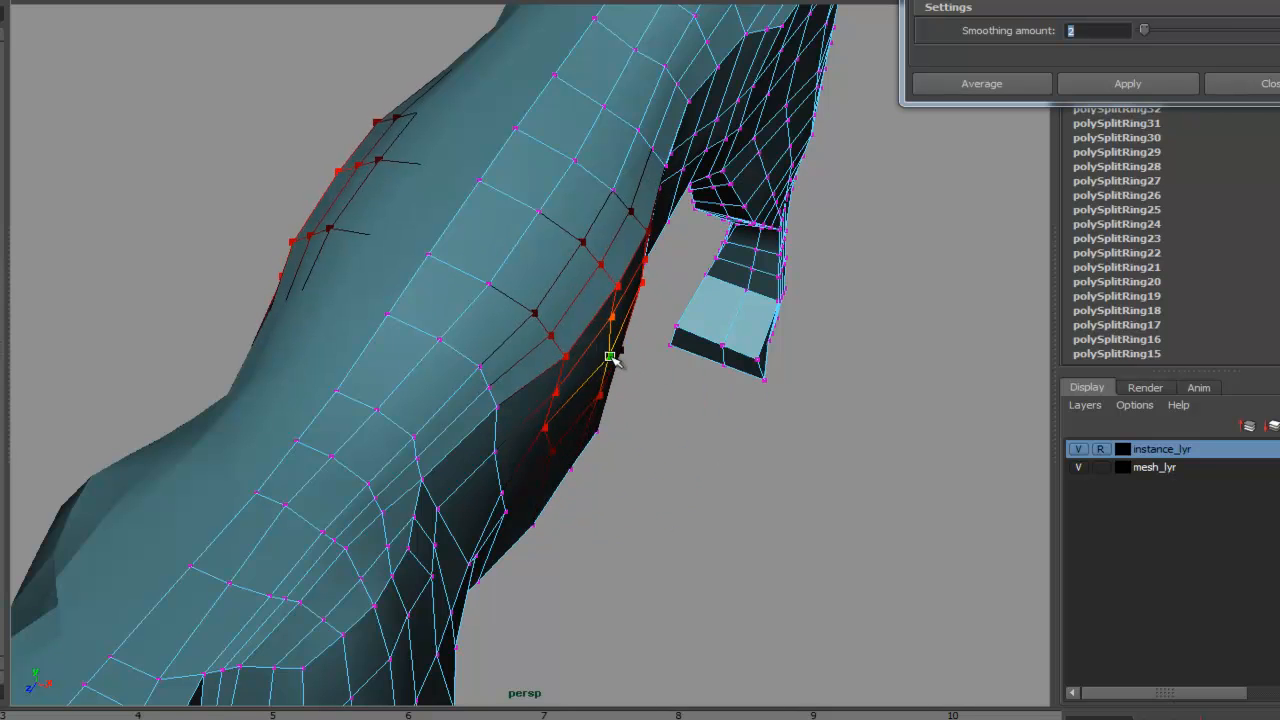
- Move vertices at the back of the front leg, then undo the last move
left_click_drag(544, 433, 689, 326, "alt")
middle_click_drag(372, 328, 545, 350, "alt")
left_click(498, 323)
key("ctrl+z")
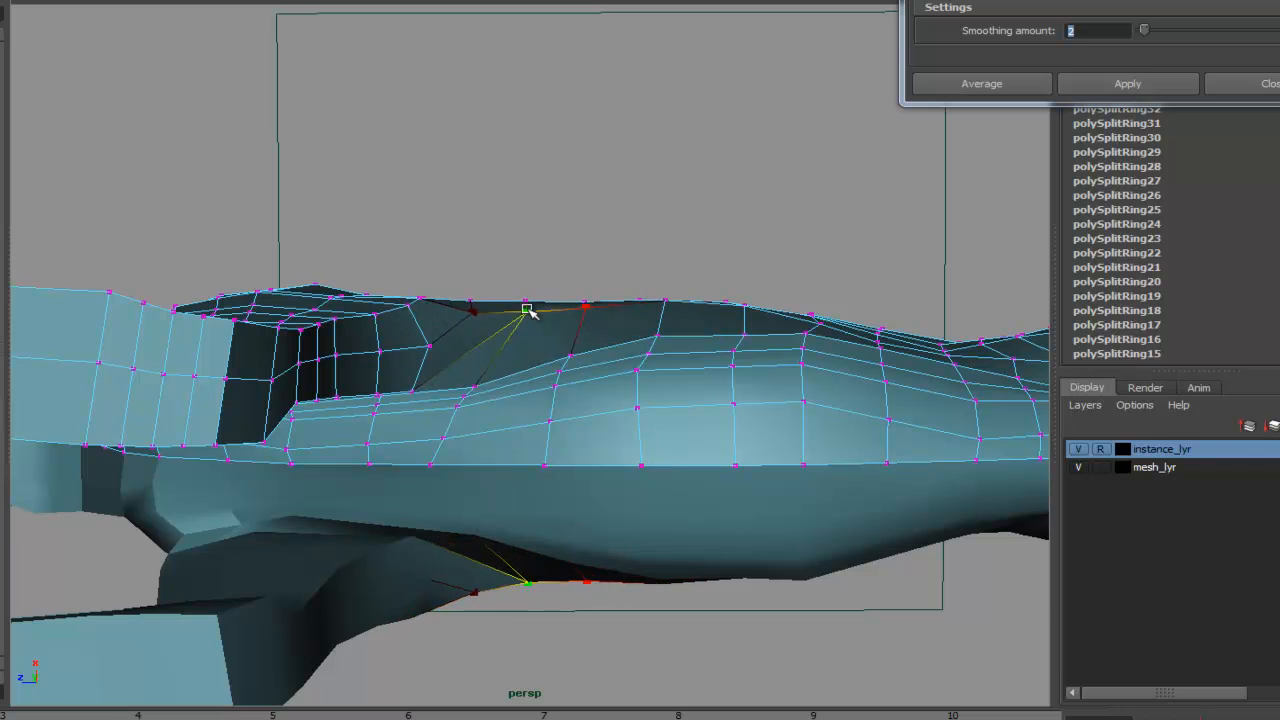
- Reshape the vertices along the back and hip in perspective with soft selection
left_click_drag(429, 337, 600, 310, "alt")
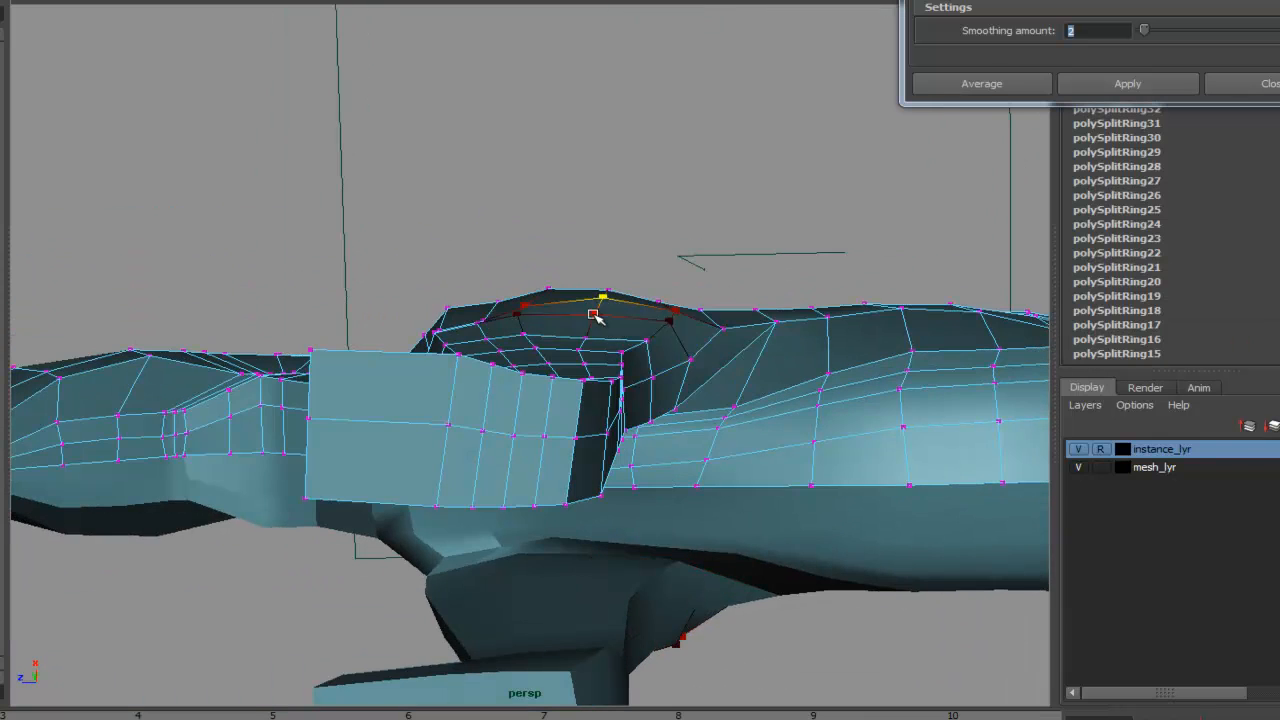
left_click_drag(660, 338, 738, 410, "alt")
right_click_drag(738, 410, 726, 346, "alt")
left_click_drag(690, 415, 563, 440, "alt")
middle_click_drag(563, 440, 463, 352, "alt")
right_click_drag(394, 414, 764, 400, "alt")
middle_click_drag(570, 375, 497, 334, "alt")
left_click_drag(445, 425, 530, 390, "alt")
middle_click_drag(500, 390, 354, 650, "alt")
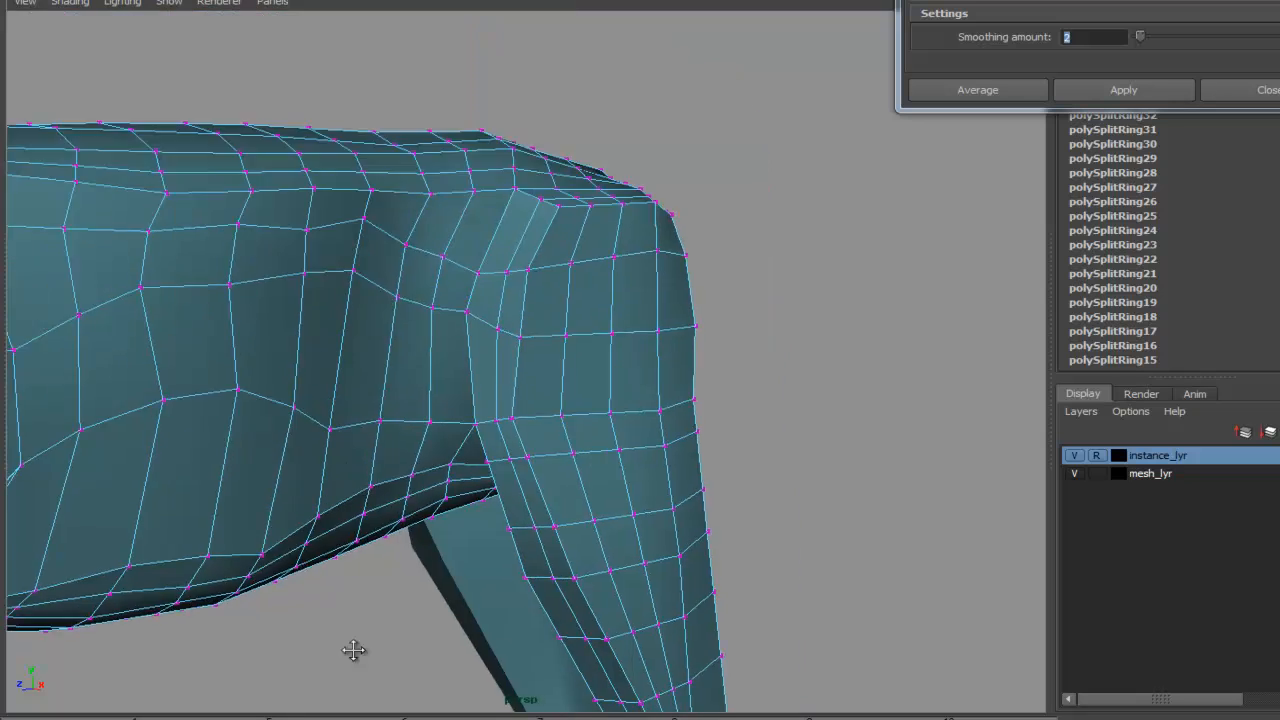
left_click_drag(354, 650, 620, 391, "alt")
- Select vertices along the legs and apply Average Vertices to smooth them
right_click(617, 395)
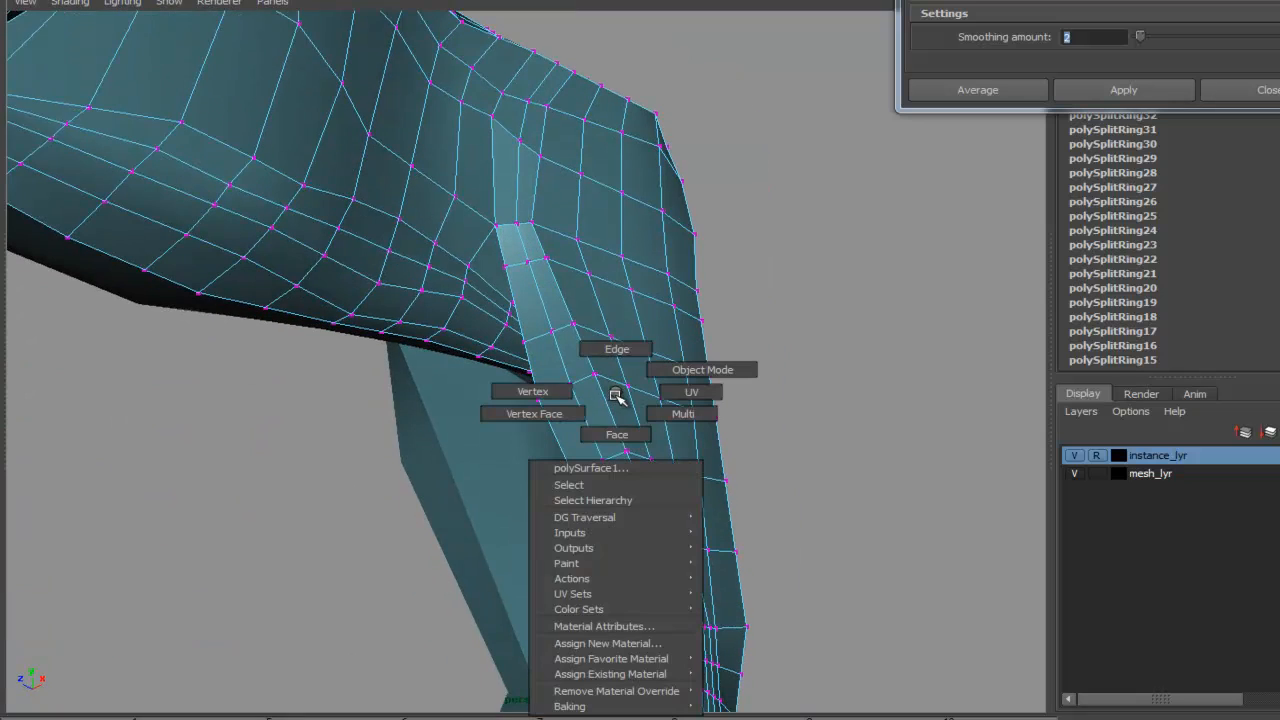
left_click_drag(695, 422, 538, 348, "alt")
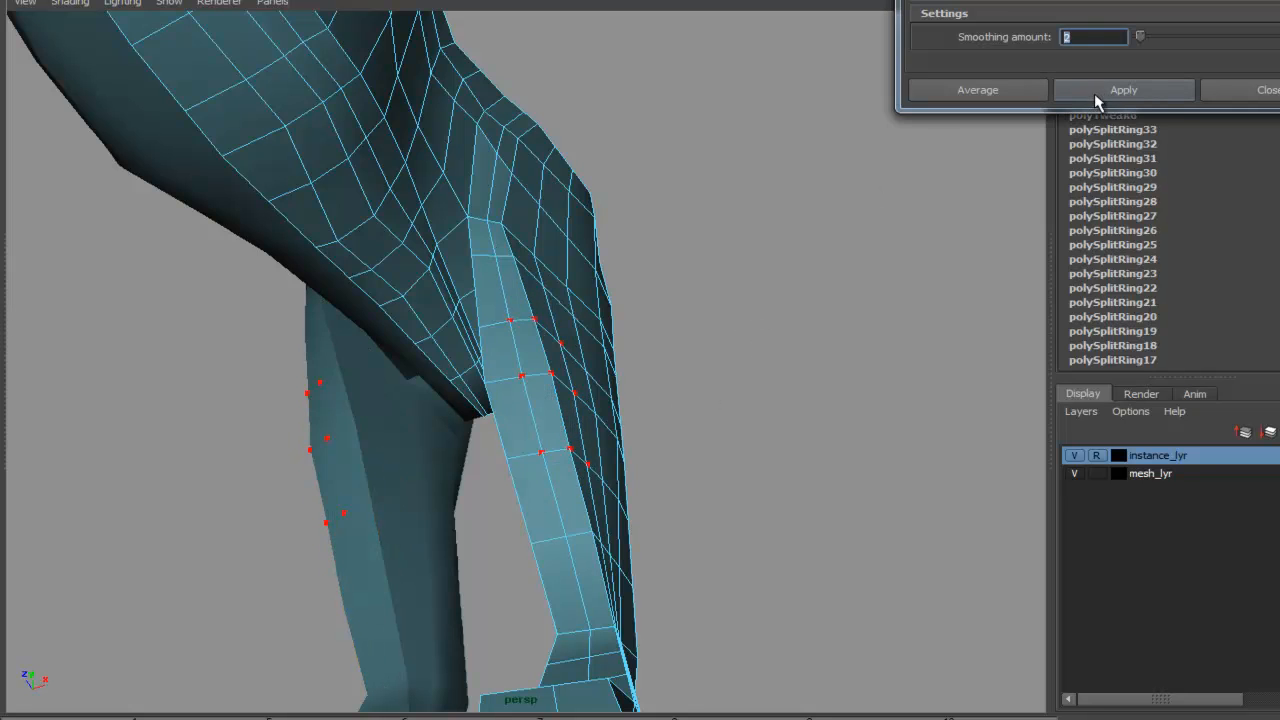
left_click_drag(862, 412, 889, 491, "alt")
middle_click_drag(785, 550, 760, 369, "alt")
left_click_drag(760, 369, 778, 430, "alt")
middle_click_drag(778, 430, 797, 325, "alt")
left_click_drag(812, 450, 874, 346, "alt")
left_click(896, 405)
left_click_drag(842, 540, 806, 469, "alt")
left_click_drag(745, 365, 732, 438, "alt")
- Tweak the inner leg vertices between the hind legs to clean up the geometry
scroll(732, 438, "down", 5)
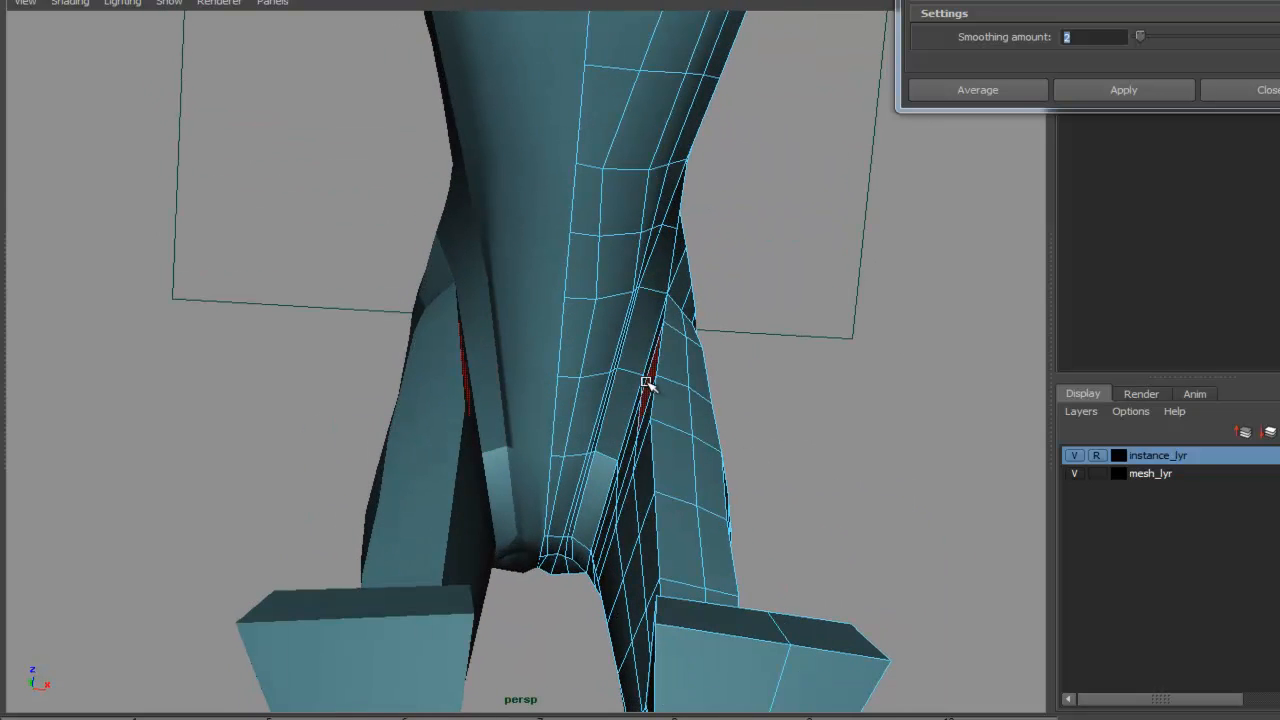
right_click(634, 381)
right_click_drag(572, 378, 570, 379)
right_click_drag(572, 378, 840, 403, "alt")
middle_click_drag(840, 403, 663, 346, "alt")
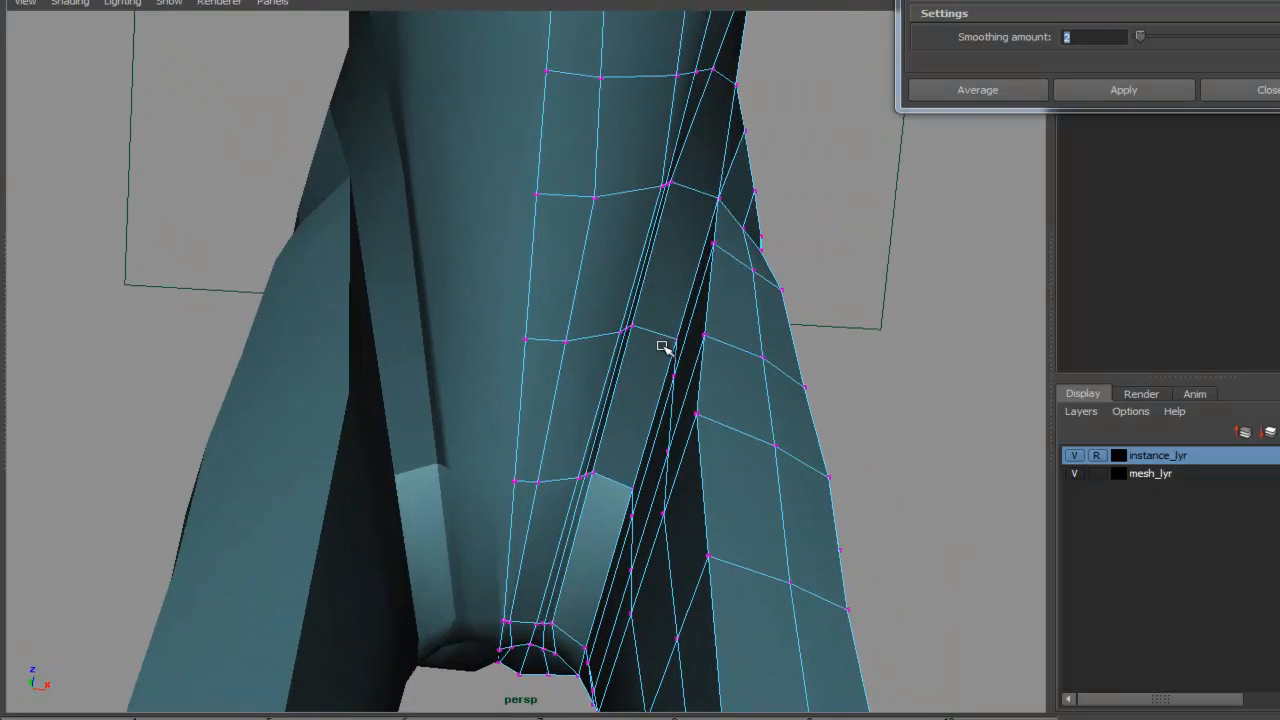
left_click(674, 341)
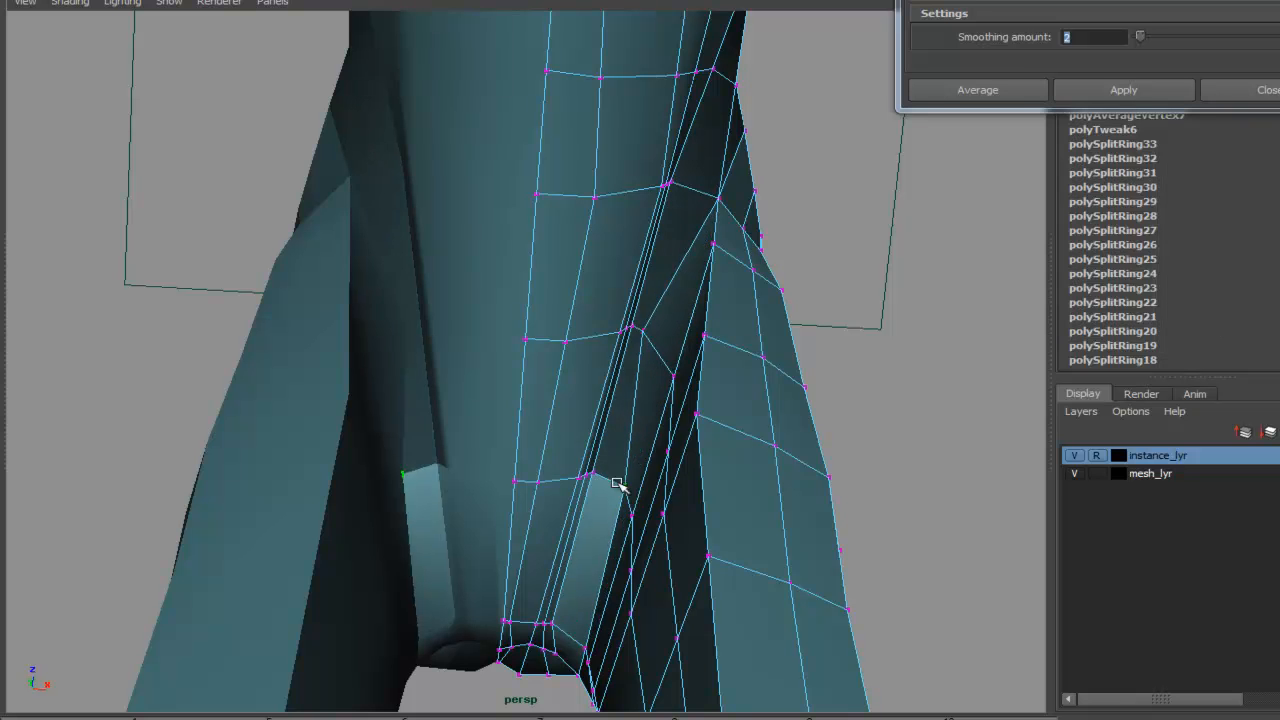
left_click_drag(619, 485, 600, 483)
left_click_drag(632, 515, 616, 509)
left_click_drag(709, 178, 706, 178)
left_click_drag(661, 440, 633, 430)
left_click(617, 517)
left_click_drag(617, 517, 637, 319, "alt")
left_click(626, 406)
left_click_drag(626, 406, 640, 462, "alt")
left_click_drag(642, 459, 652, 390)
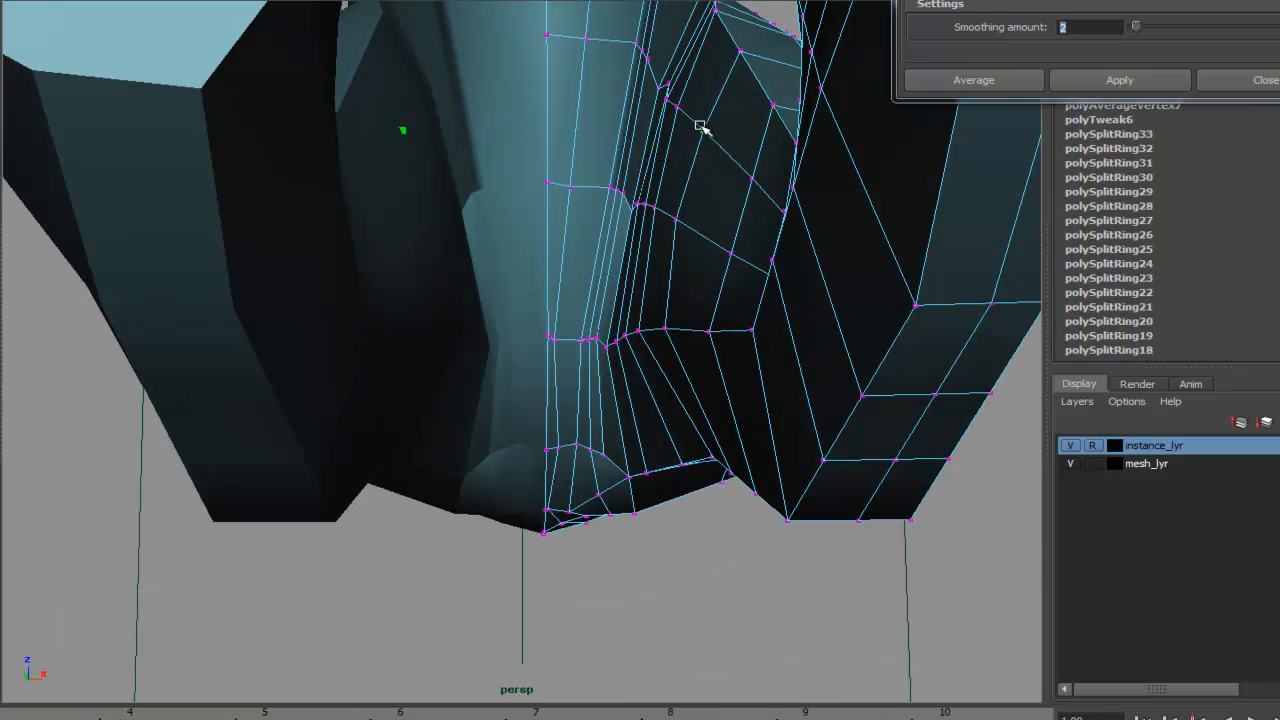
- Move the vertices under the chest between the front legs to even out the loops
left_click_drag(700, 125, 656, 202, "alt")
left_click_drag(700, 270, 729, 249, "alt")
left_click_drag(663, 213, 702, 335, "alt")
right_click_drag(702, 335, 580, 334, "alt")
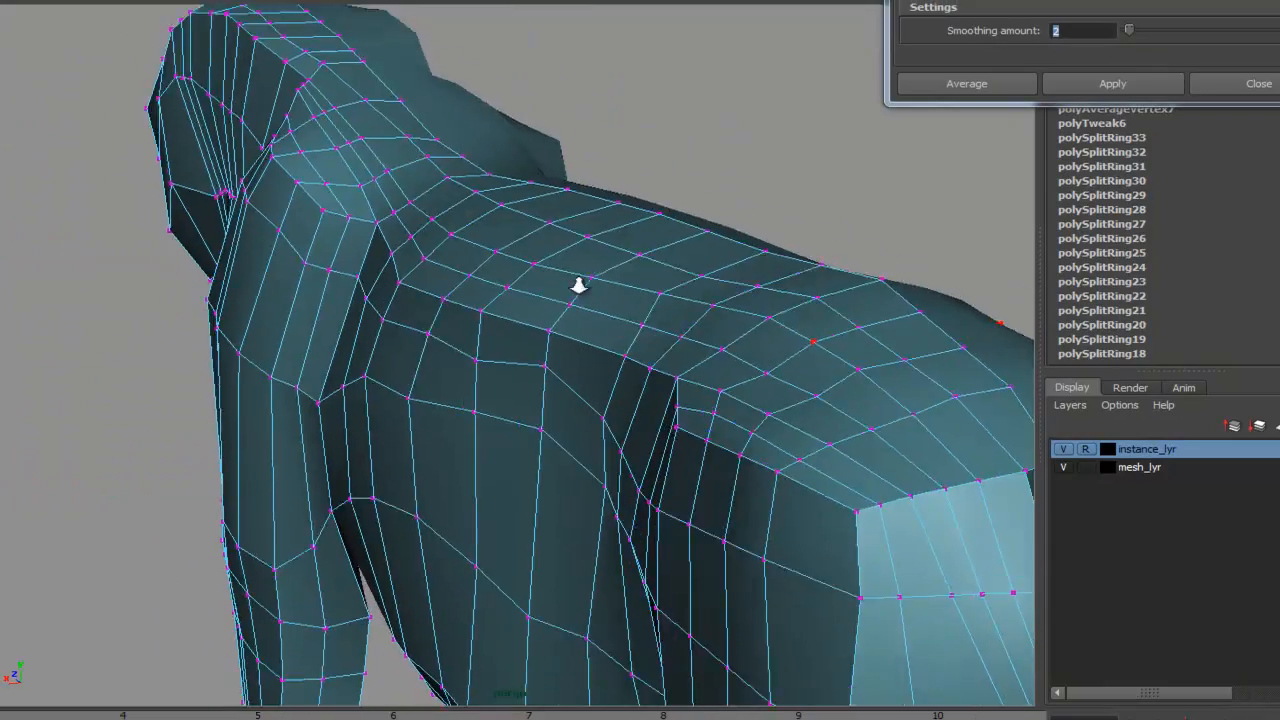
- Select the faces across the top of the shoulder and apply Average Vertices with a smoothing amount of 1
left_click_drag(574, 286, 531, 300, "alt")
right_click(531, 300)
right_click_drag(525, 341, 526, 344)
left_click_drag(530, 322, 471, 289, "alt")
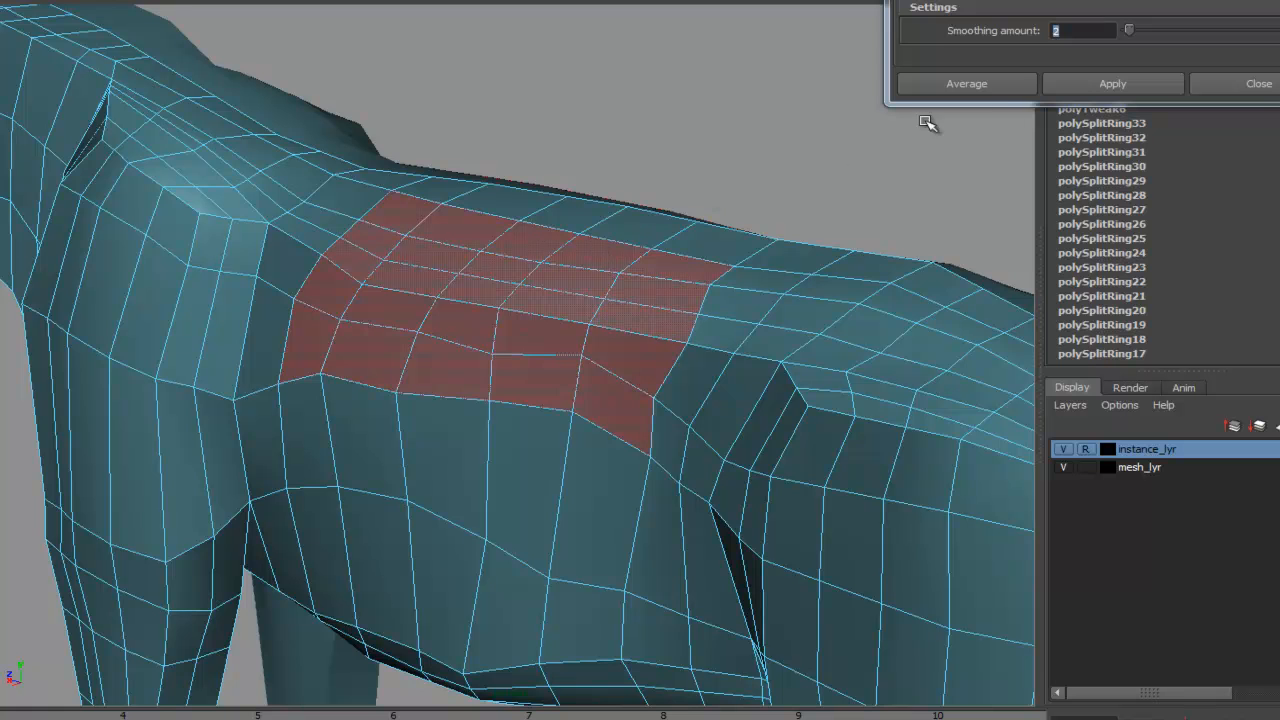
type("1")
left_click(1108, 83)
- Select the faces around the base of the neck and apply Average Vertices twice to relax them
left_click_drag(808, 251, 783, 215, "alt")
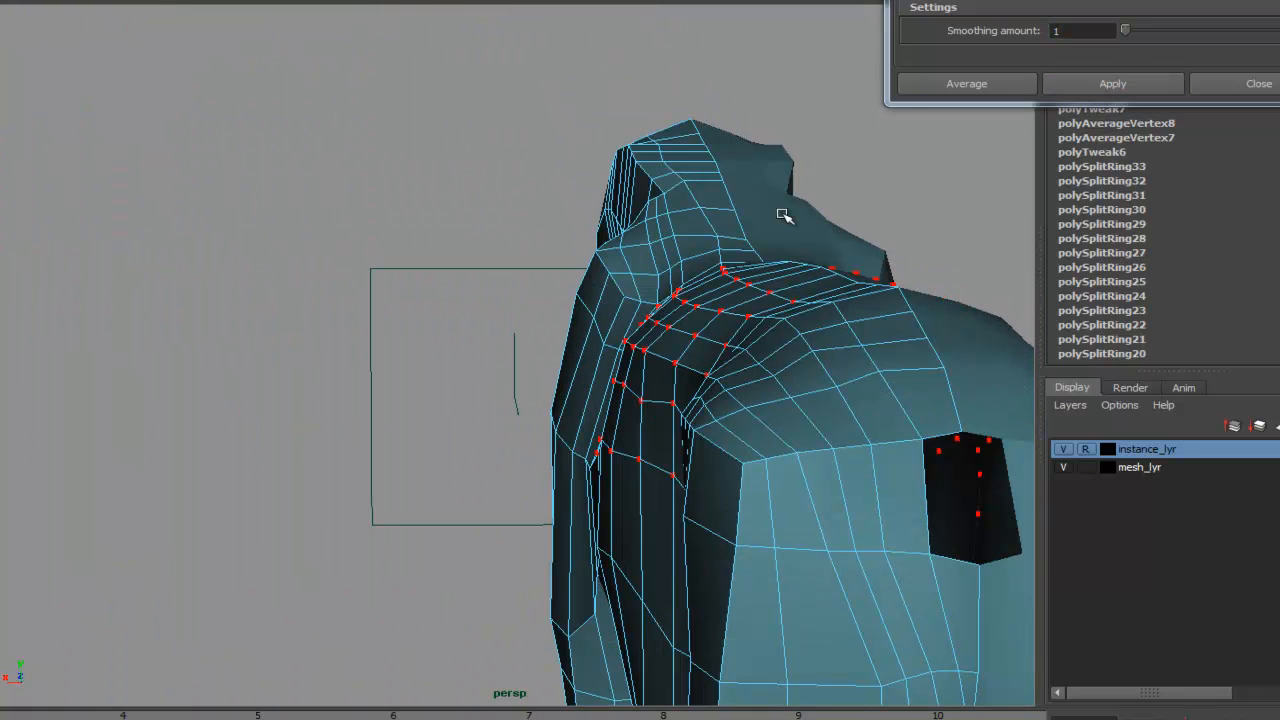
left_click_drag(1003, 126, 689, 244, "alt")
left_click_drag(762, 301, 794, 309, "alt")
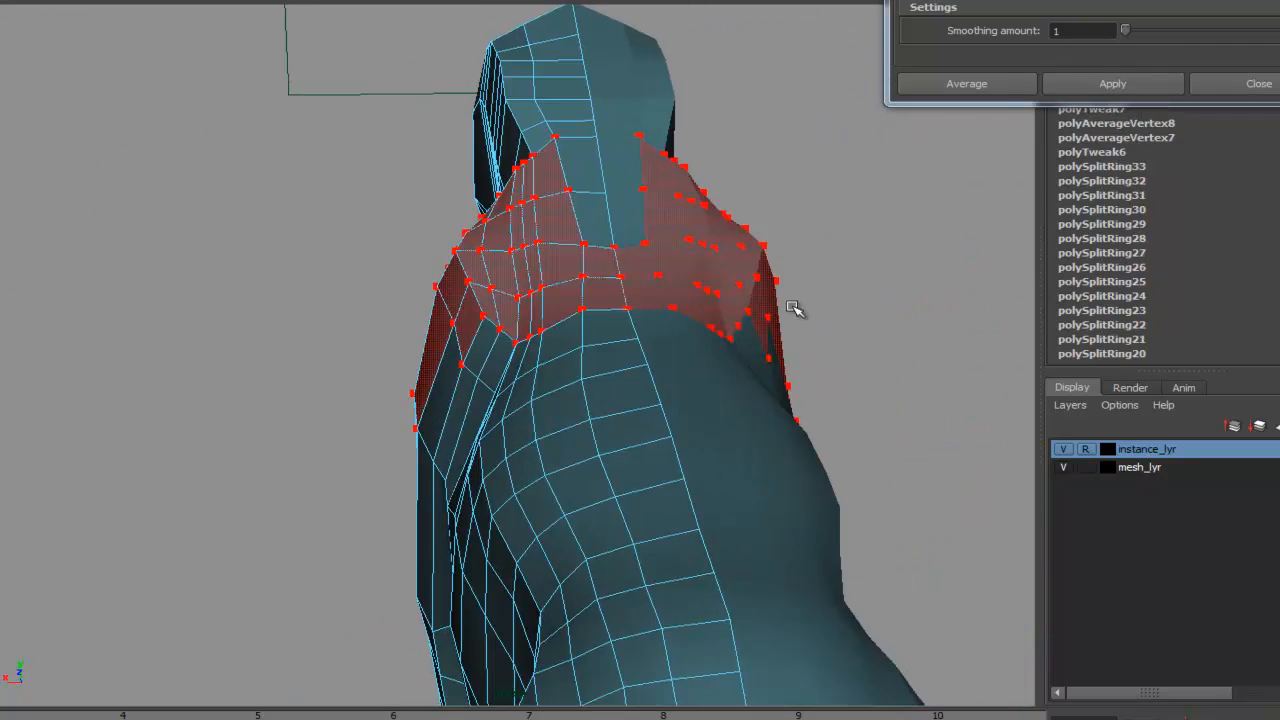
left_click_drag(605, 292, 933, 191, "alt")
double_click(1094, 82)
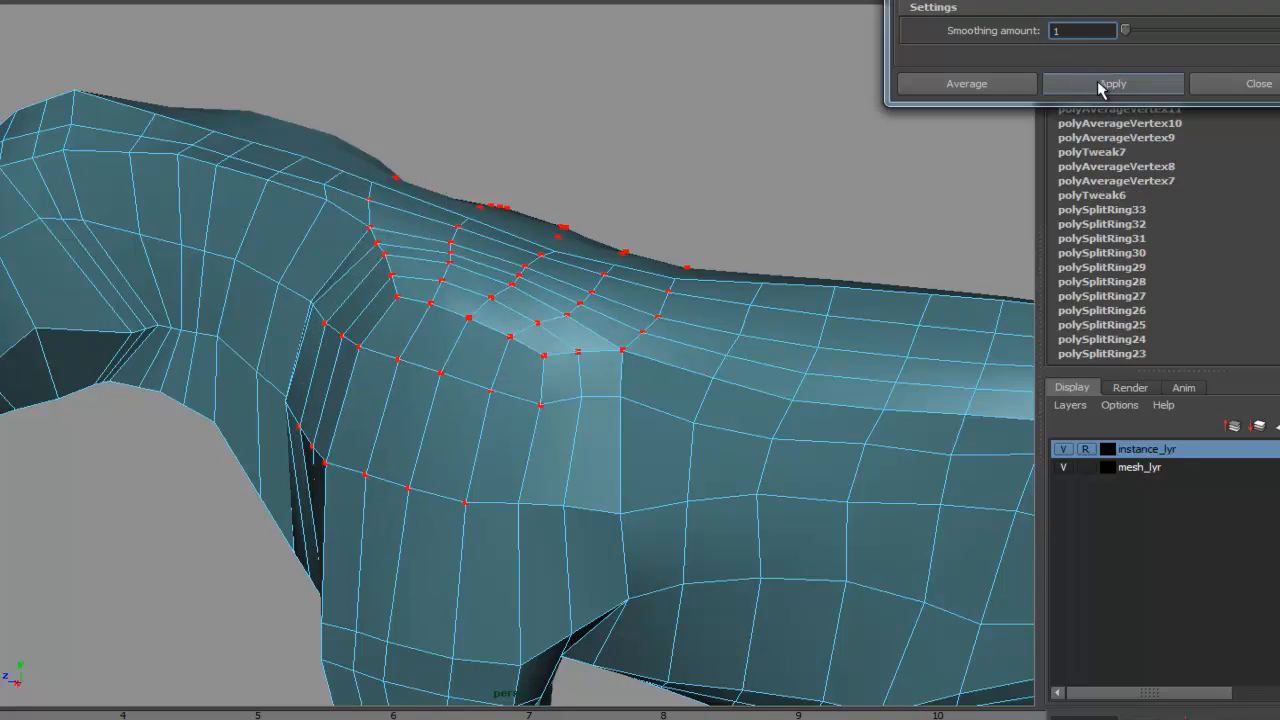
- Select more vertices around the shoulders and chest and apply Average Vertices several more times
right_click_drag(640, 320, 534, 343, "alt")
left_click_drag(534, 343, 763, 369, "alt")
middle_click_drag(763, 369, 754, 397, "alt")
left_click_drag(754, 397, 686, 424, "alt")
left_click_drag(674, 314, 516, 396)
left_click_drag(690, 425, 524, 207, "alt")
double_click(1100, 92)
left_click(1060, 82)
left_click(790, 290)
left_click_drag(572, 452, 728, 323, "alt")
left_click_drag(570, 415, 640, 456, "alt")
left_click_drag(534, 371, 577, 492)
left_click(1103, 83)
- Switch to the side view and reshape the front paw's vertices to match the side reference image
left_click(785, 440)
left_click_drag(780, 460, 535, 420, "alt")
left_click_drag(504, 316, 594, 317, "alt")
left_click(486, 373)
left_click(499, 364)
key("space")
left_click_drag(588, 366, 680, 400)
key("space")
scroll(544, 488, "down", 8)
mouse_move(880, 560)
middle_mouse_down("alt")
mouse_move(837, 360)
mouse_move(760, 523)
middle_mouse_up("alt")
key("4")
scroll(803, 371, "down", 1)
middle_click_drag(686, 451, 643, 372, "alt")
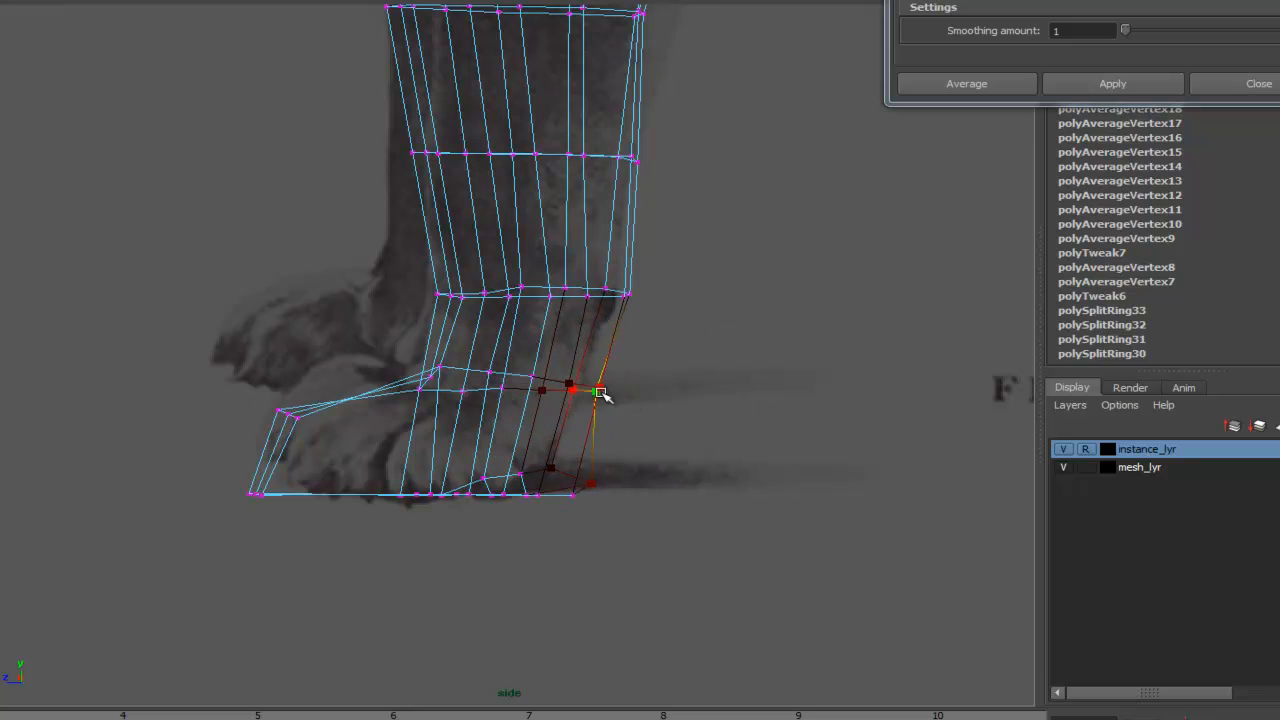
key("5")
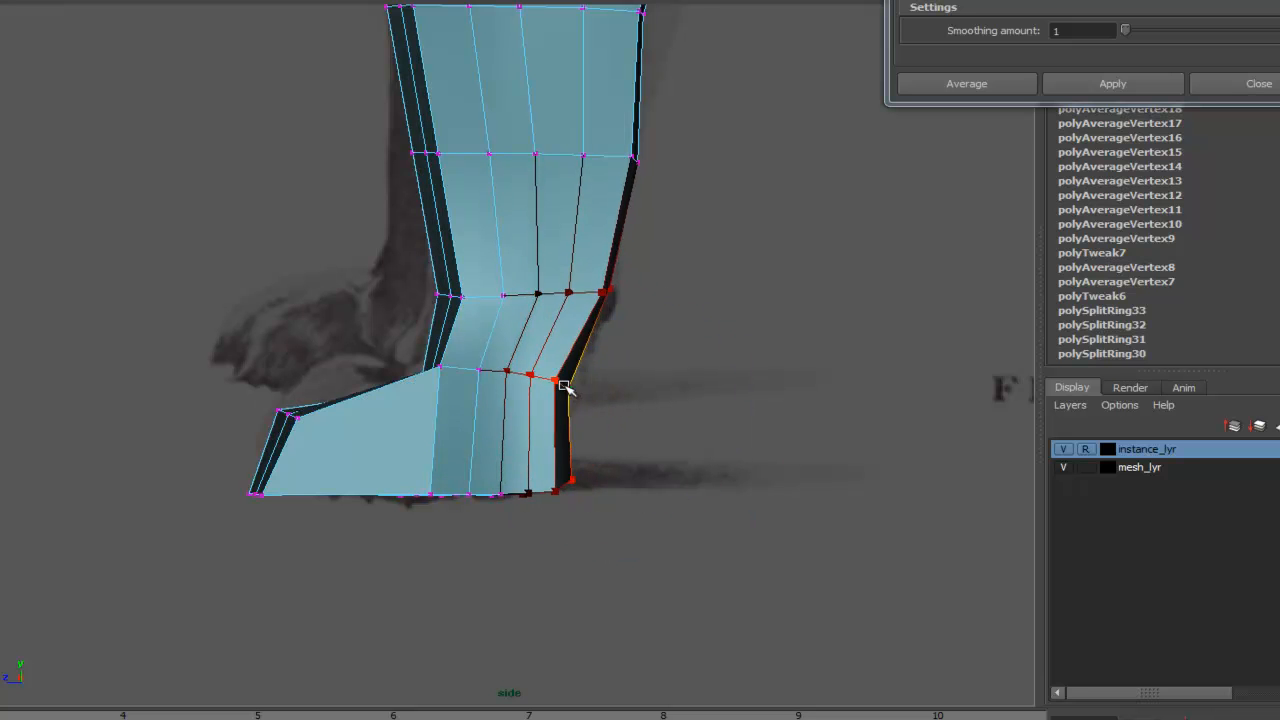
middle_click_drag(603, 312, 605, 462, "alt")
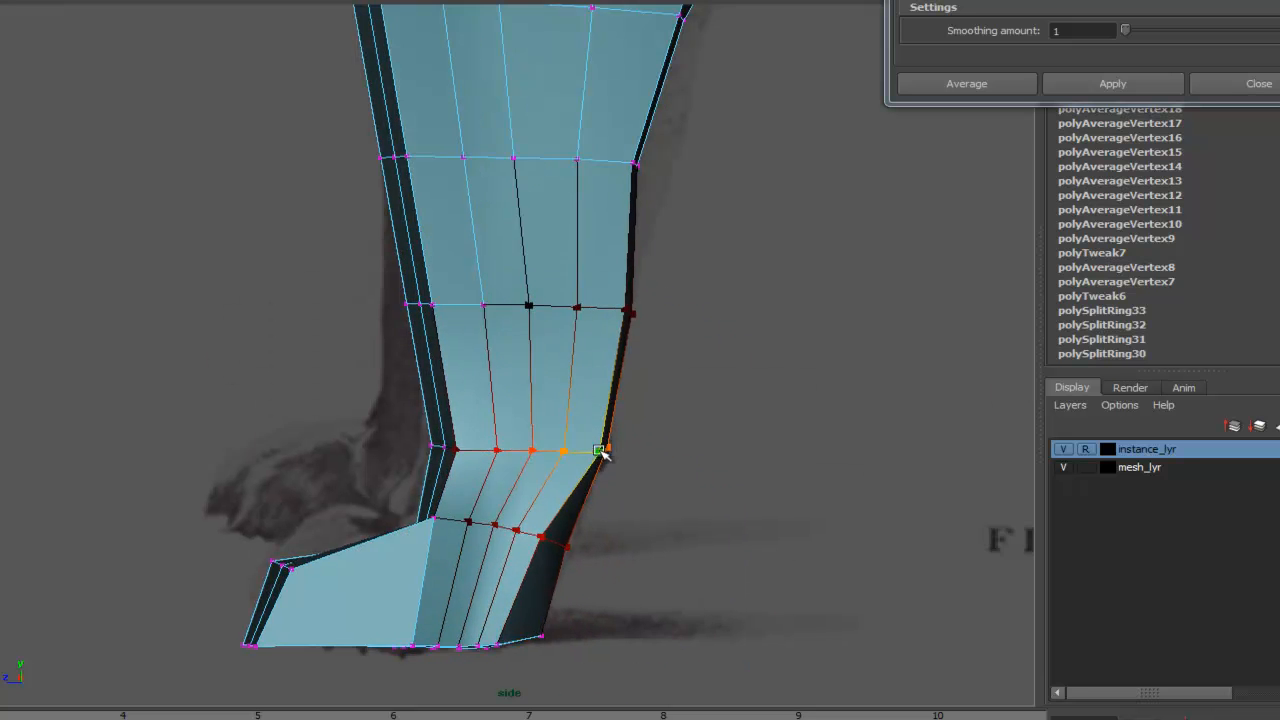
left_click_drag(602, 450, 605, 455)
- Move the vertices along the back of the front leg to follow the reference outline
middle_click_drag(627, 311, 606, 416, "alt")
left_click(606, 415)
middle_click_drag(632, 278, 616, 403, "alt")
left_click_drag(612, 401, 638, 405)
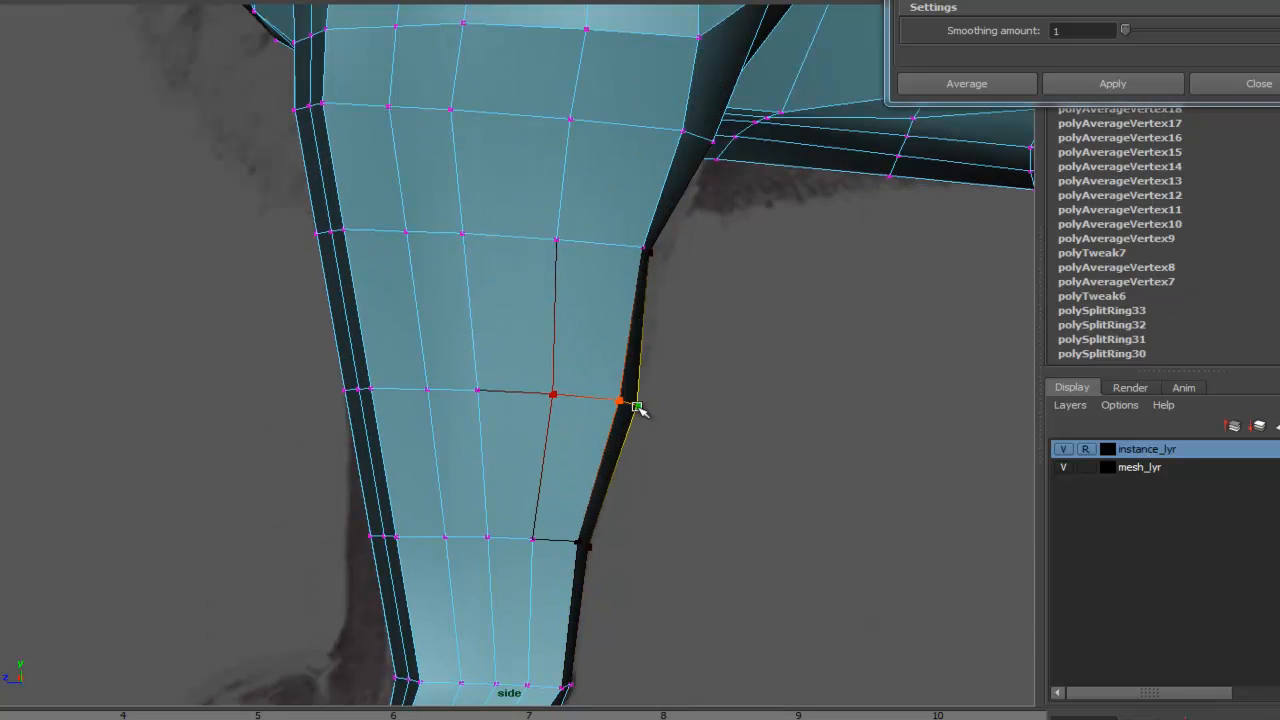
middle_click_drag(664, 263, 628, 397, "alt")
left_click_drag(623, 388, 642, 395)
middle_click_drag(658, 272, 629, 432, "alt")
left_click_drag(627, 431, 658, 435)
left_click(686, 366)
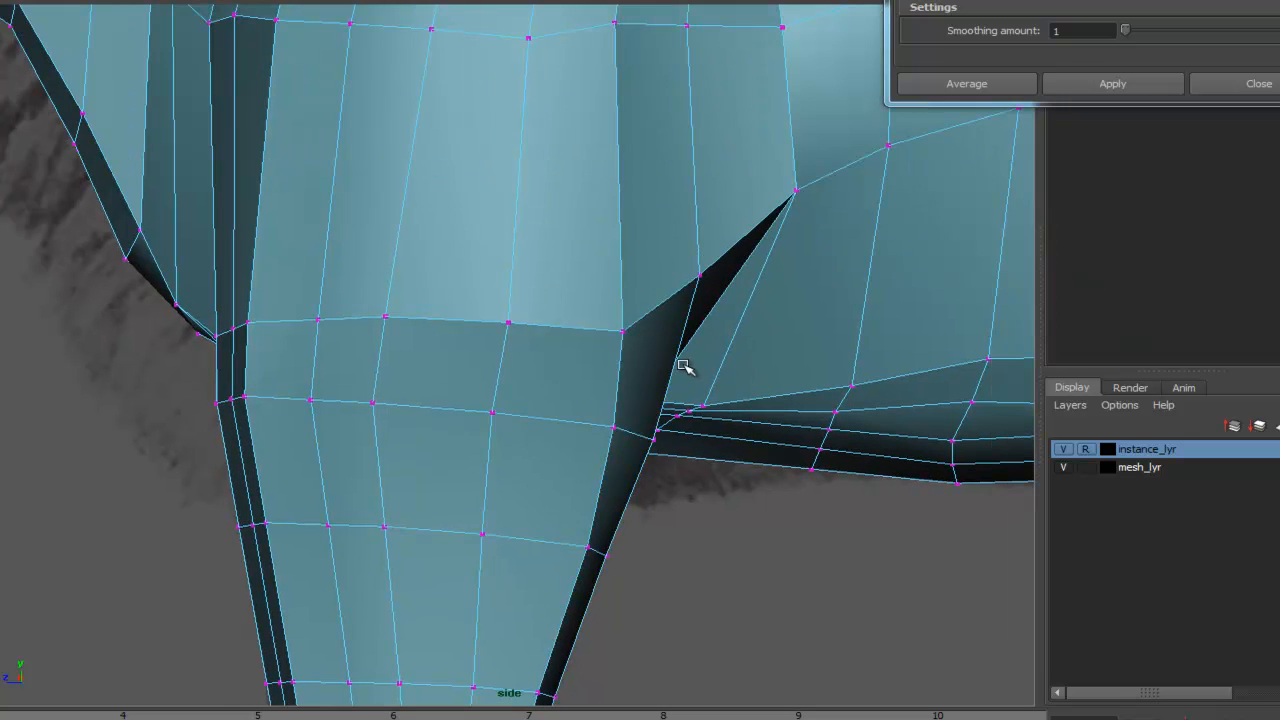
- Adjust the vertices where the front leg meets the belly to match the side reference
key("4")
left_click_drag(796, 192, 801, 237)
left_click_drag(621, 330, 631, 299)
scroll(691, 262, "down", 4)
right_click_drag(776, 361, 1012, 300, "alt")
middle_click_drag(1012, 300, 737, 365, "alt")
middle_click_drag(549, 369, 603, 352, "alt")
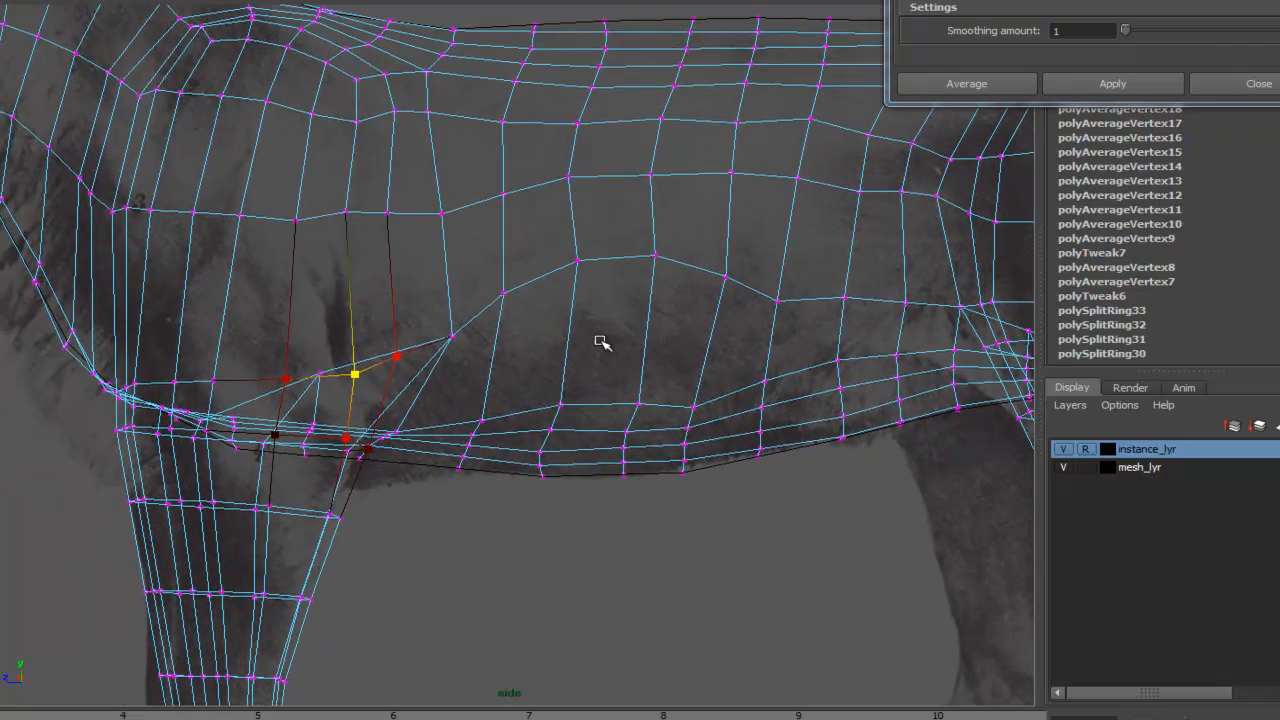
key("5")
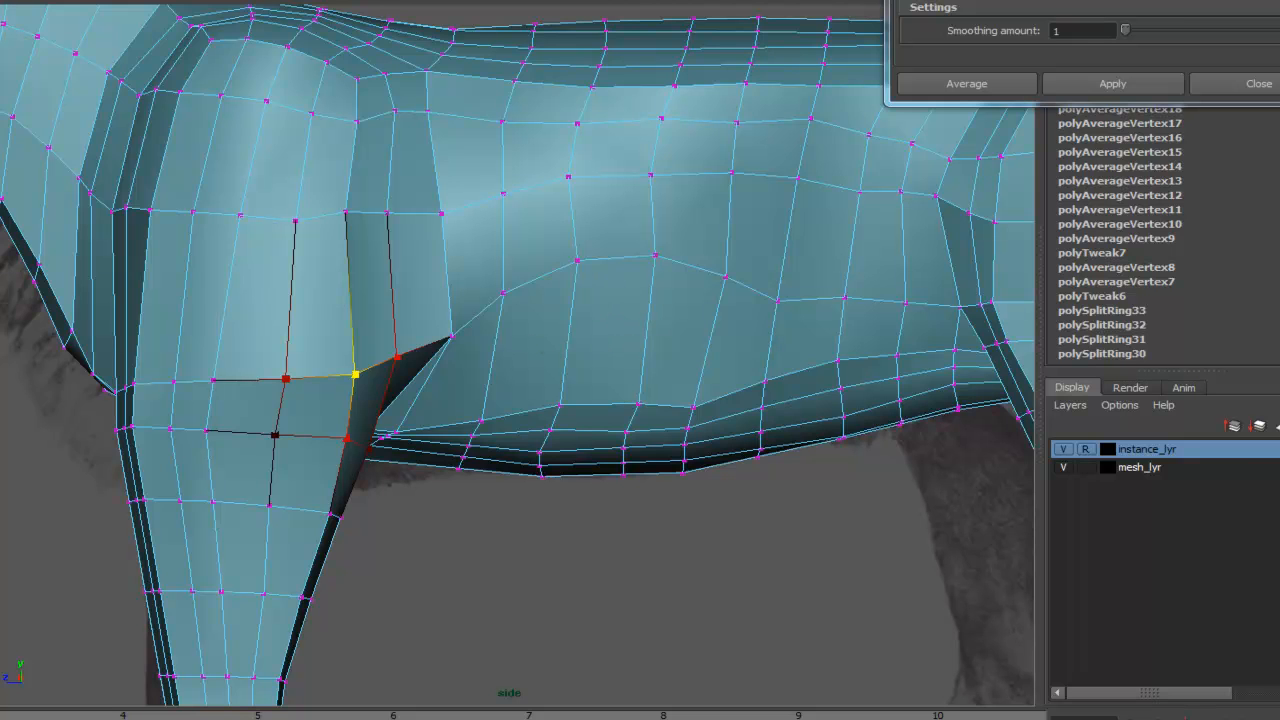
- Insert an edge loop running along the lower torso above the belly with the Insert Edge Loop tool
left_click(90, 1)
left_click(135, 64)
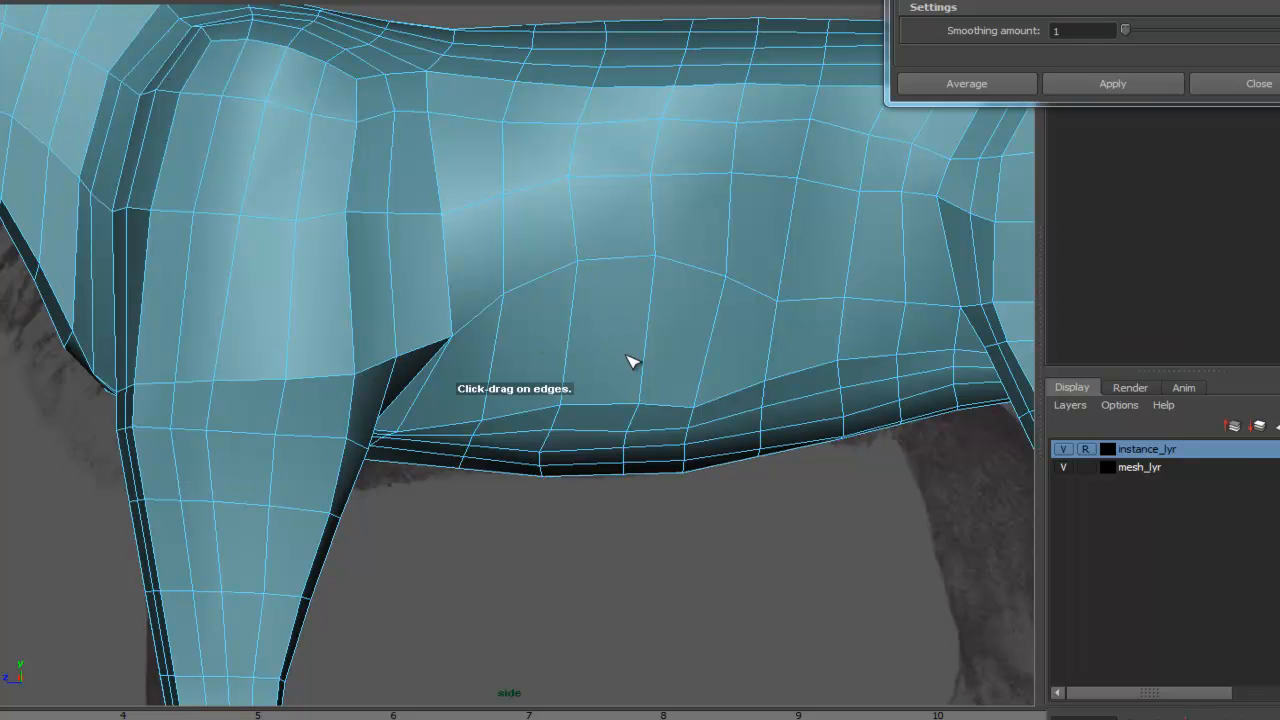
left_click(645, 352)
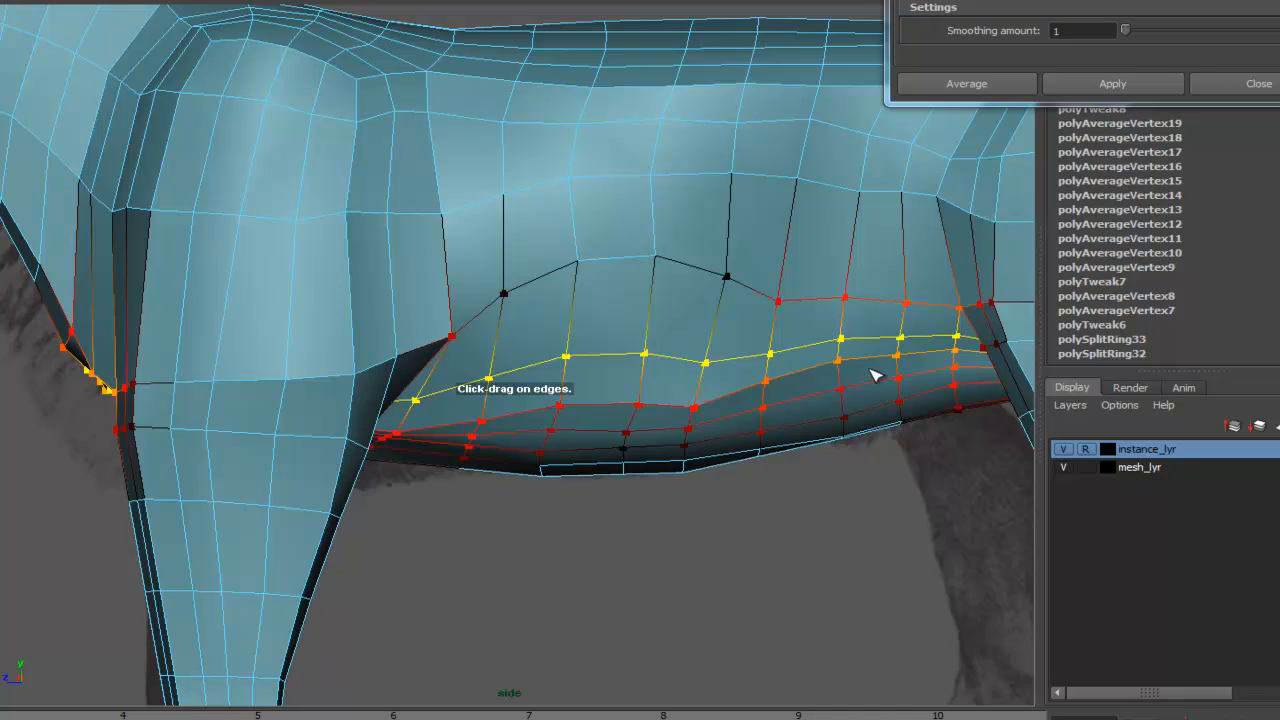
- Orbit around the model to examine the chest and belly underside between the legs
key("a")
key("space")
left_click_drag(583, 470, 786, 386)
right_click_drag(786, 386, 670, 460, "alt")
left_click_drag(670, 460, 531, 374, "alt")
right_click_drag(531, 374, 846, 388, "alt")
left_click_drag(846, 388, 780, 368, "alt")
left_click_drag(549, 340, 603, 318, "alt")
left_click_drag(646, 225, 552, 222, "alt")
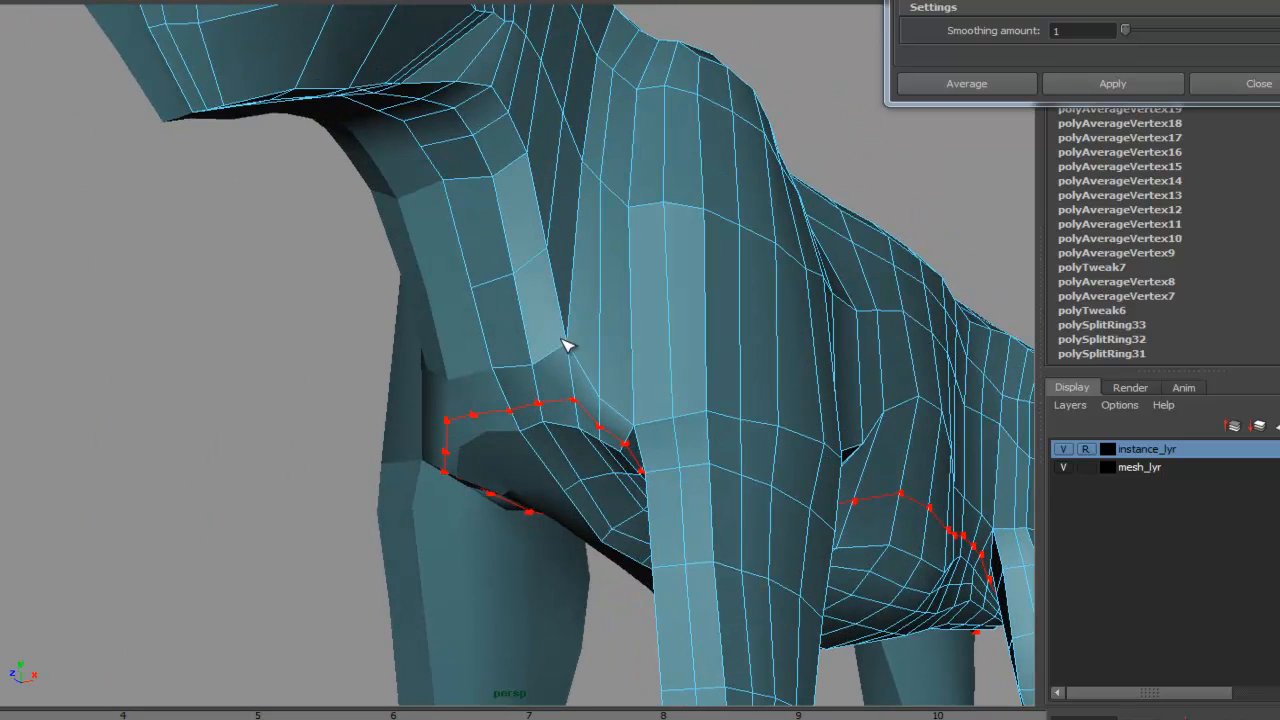
left_click_drag(558, 293, 647, 357, "alt")
right_click_drag(647, 357, 1131, 366, "alt")
left_click_drag(1131, 366, 677, 269, "alt")
left_click_drag(680, 333, 634, 392, "alt")
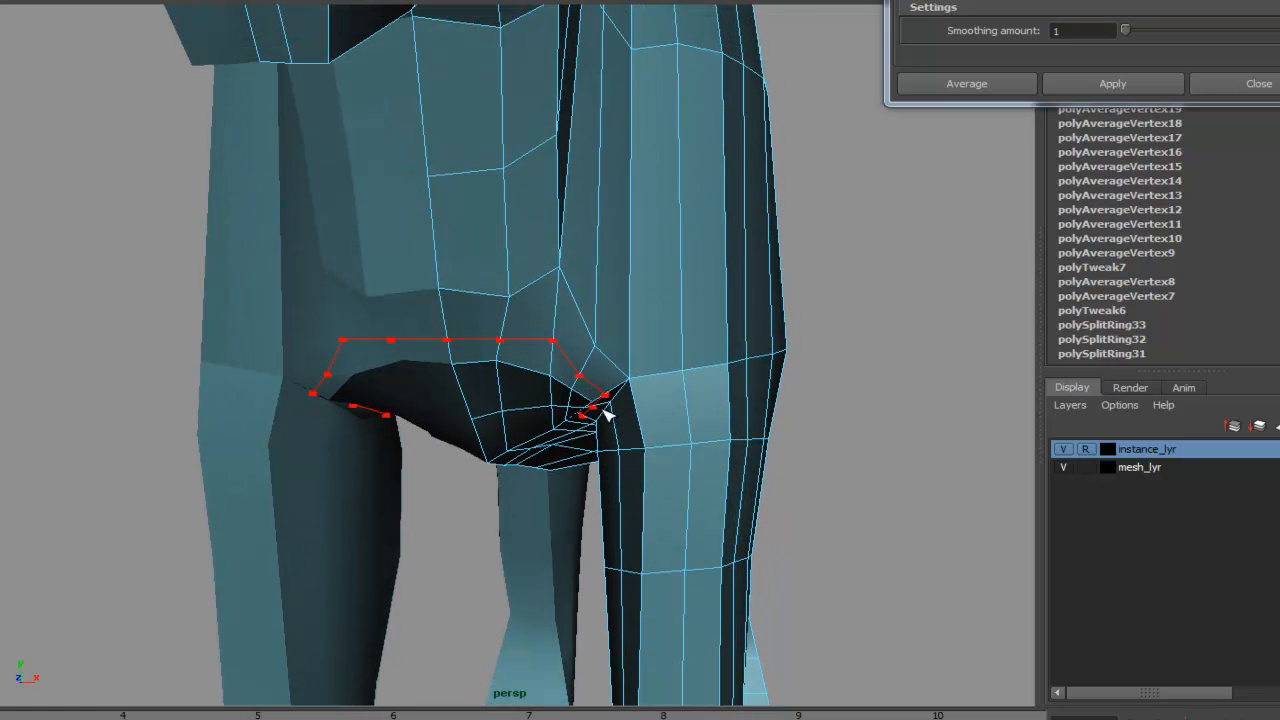
left_click_drag(597, 387, 680, 305, "alt")
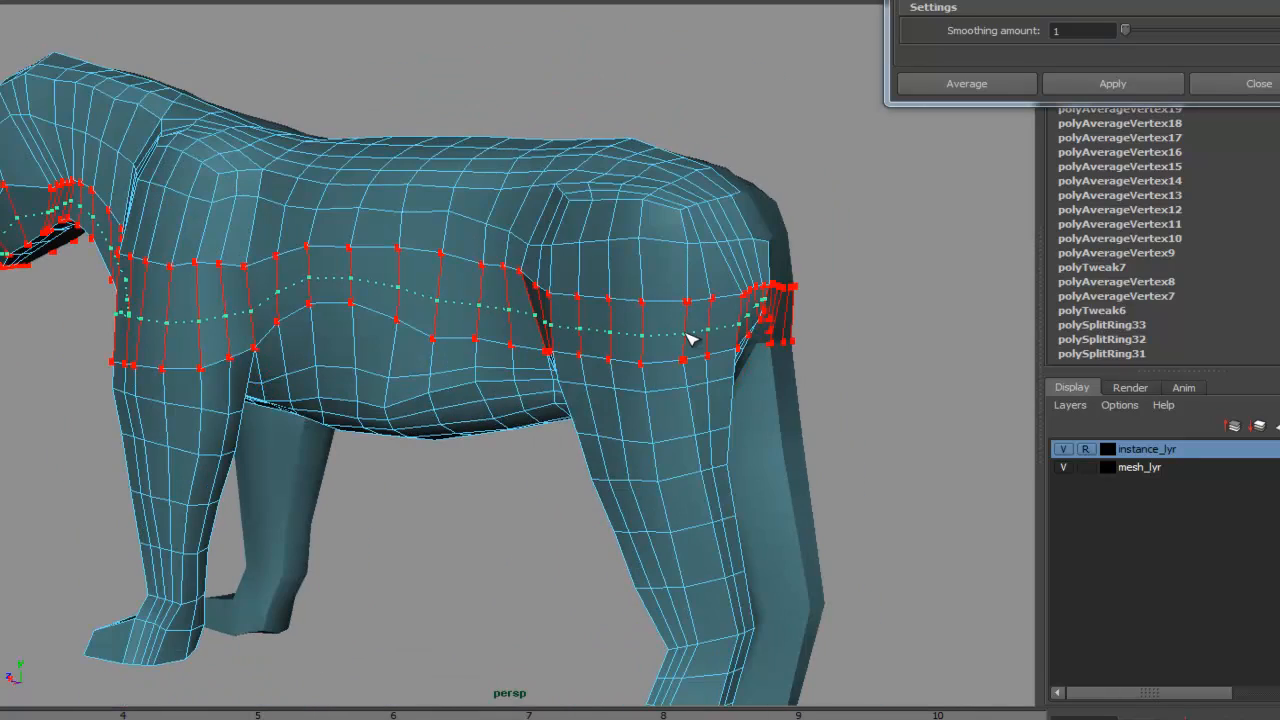
- Insert an edge loop running horizontally along the middle of the torso from neck to hip
left_click(687, 330)
right_click_drag(687, 330, 430, 348, "alt")
left_click_drag(430, 348, 640, 325, "alt")
- Insert another horizontal edge loop higher along the torso, from the head to the rump
left_click_drag(437, 235, 441, 283, "alt")
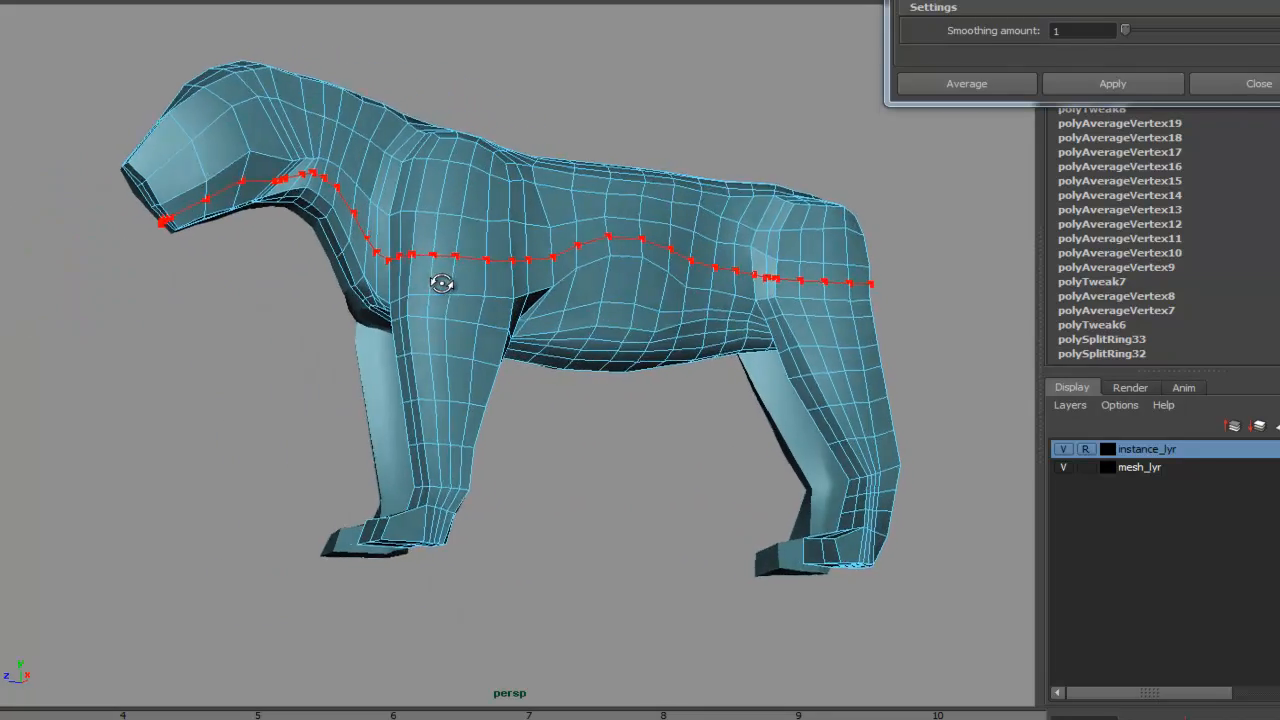
left_click(588, 435)
left_click_drag(634, 466, 429, 503, "alt")
right_click_drag(429, 503, 700, 344, "alt")
left_click_drag(578, 351, 526, 379, "alt")
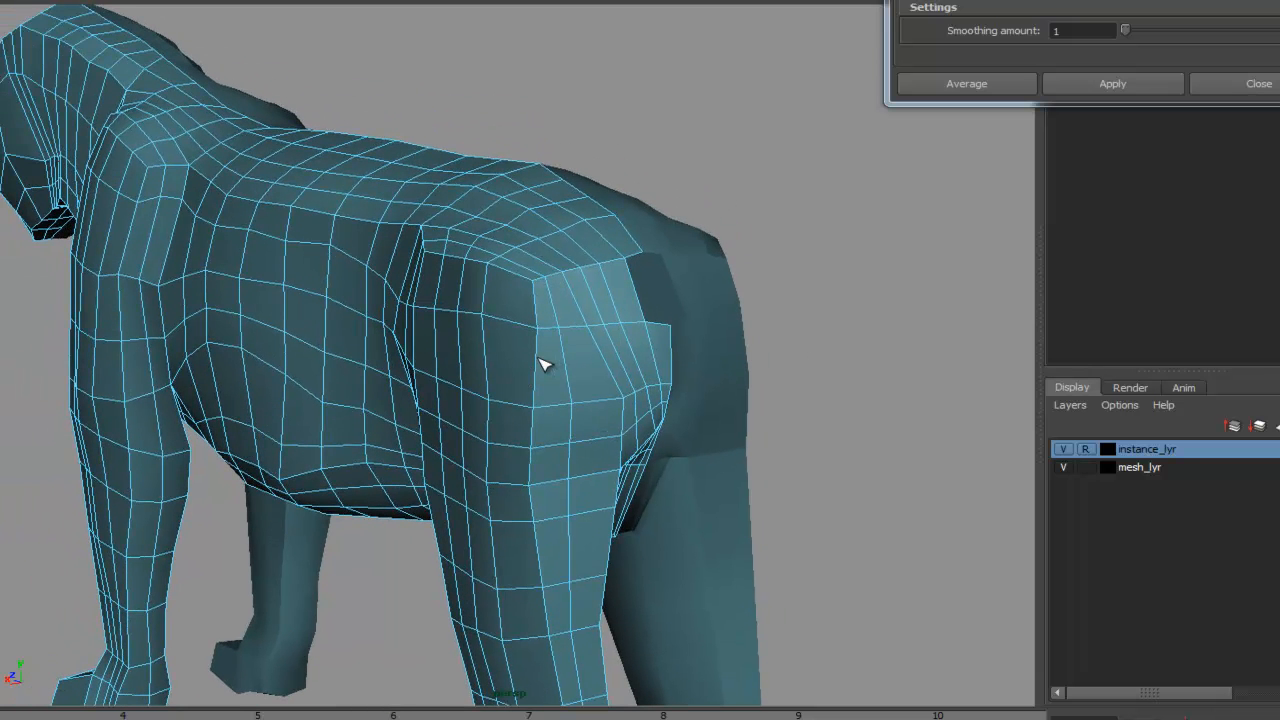
left_click(540, 366)
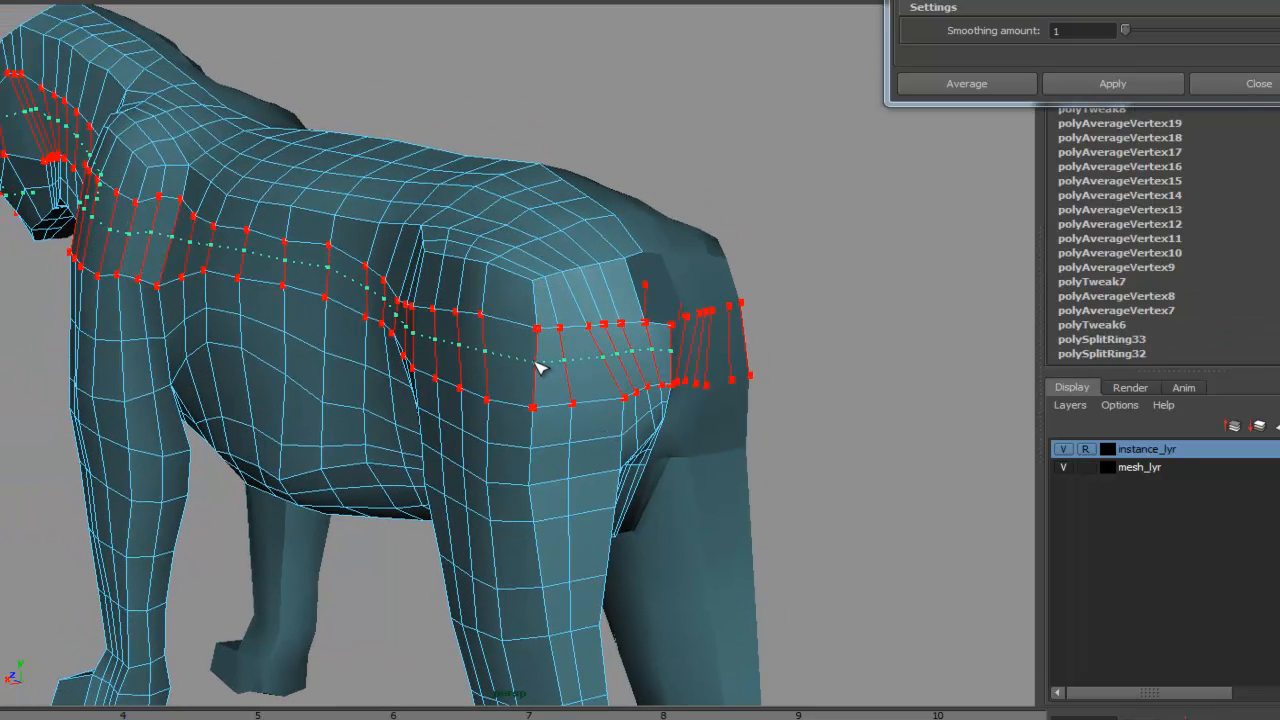
right_click_drag(774, 334, 640, 365, "alt")
- Orbit around the model to review the edge flow of the torso and chest from several angles
left_click_drag(426, 406, 490, 410, "alt")
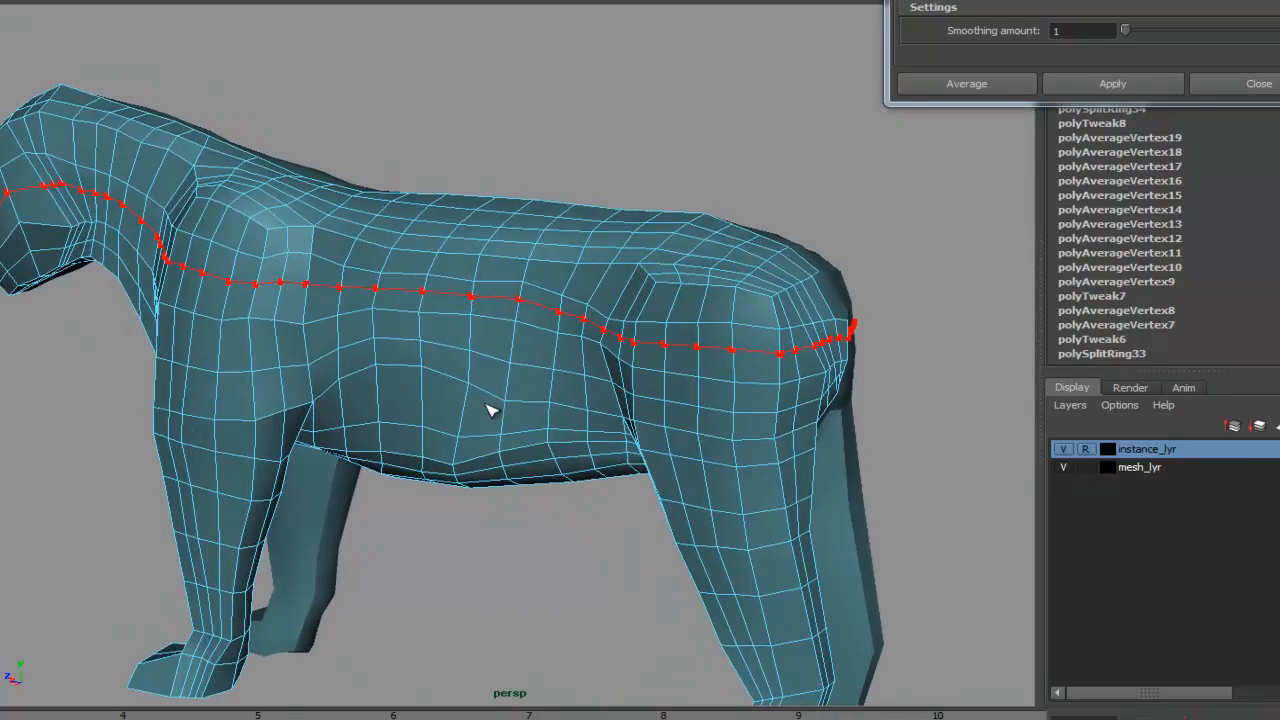
left_click_drag(681, 390, 735, 372, "alt")
left_click(689, 474)
left_click_drag(689, 474, 654, 437, "alt")
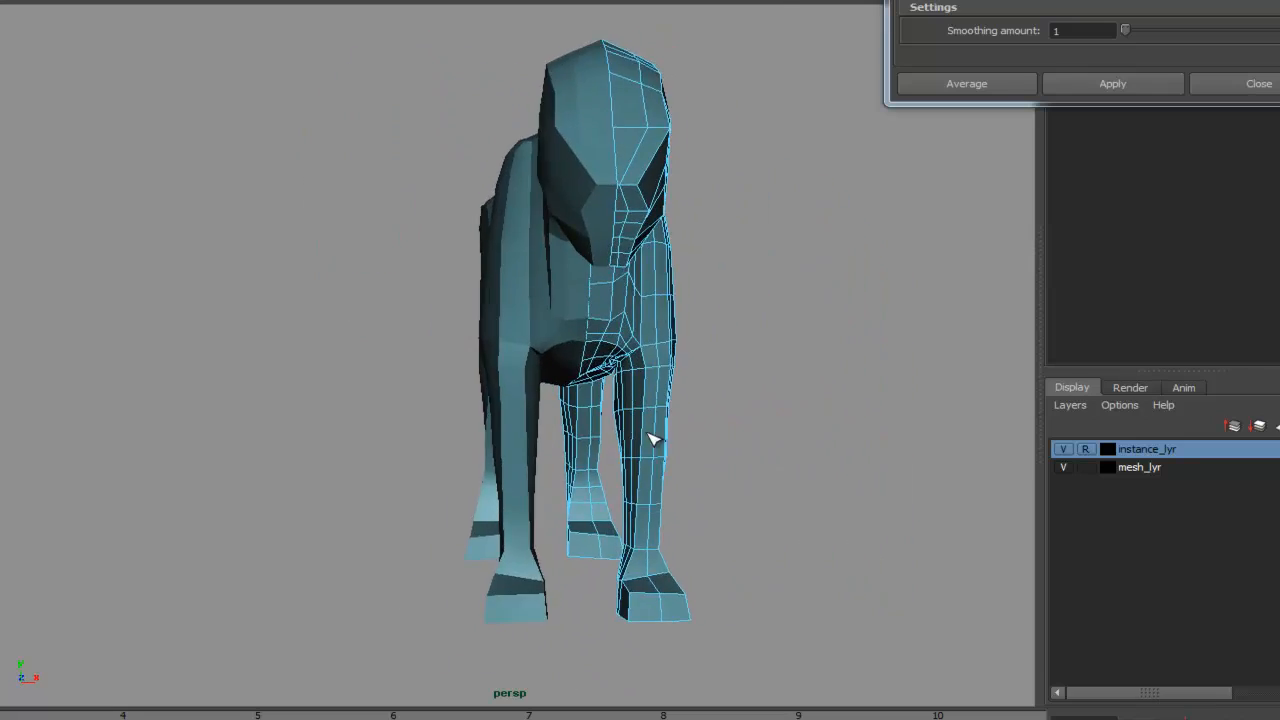
right_click_drag(654, 437, 860, 395, "alt")
left_click_drag(860, 395, 588, 405, "alt")
right_click_drag(588, 405, 653, 316, "alt")
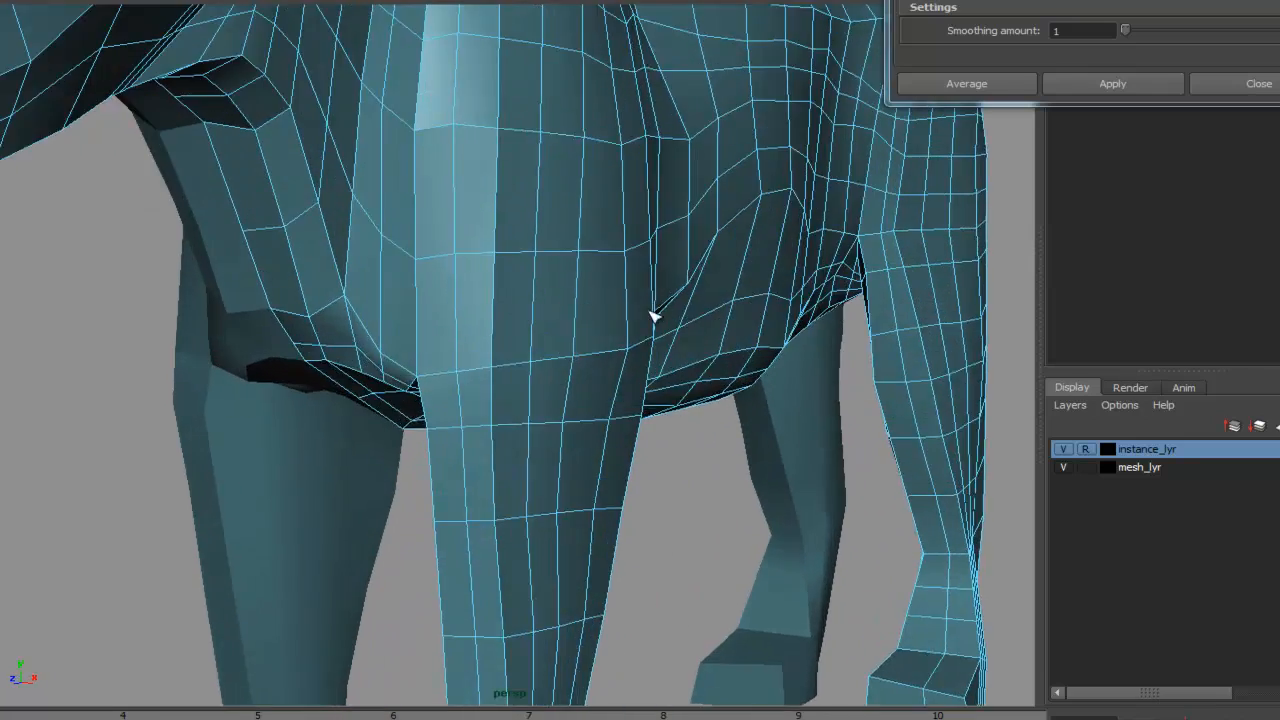
middle_click_drag(653, 316, 645, 333, "alt")
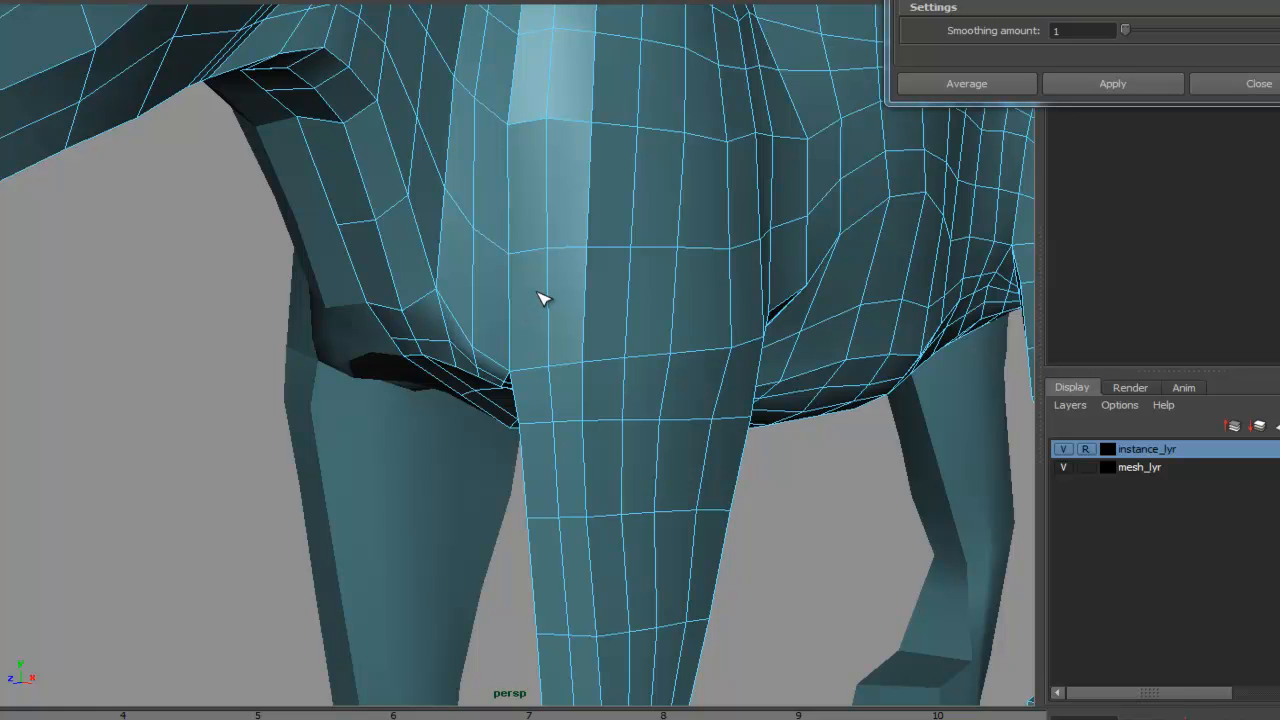
- Move the vertices at the front leg's armpit to smooth the junction with the chest
right_click_drag(449, 279, 397, 277)
left_click_drag(500, 275, 420, 238, "alt")
middle_click_drag(420, 238, 537, 278, "alt")
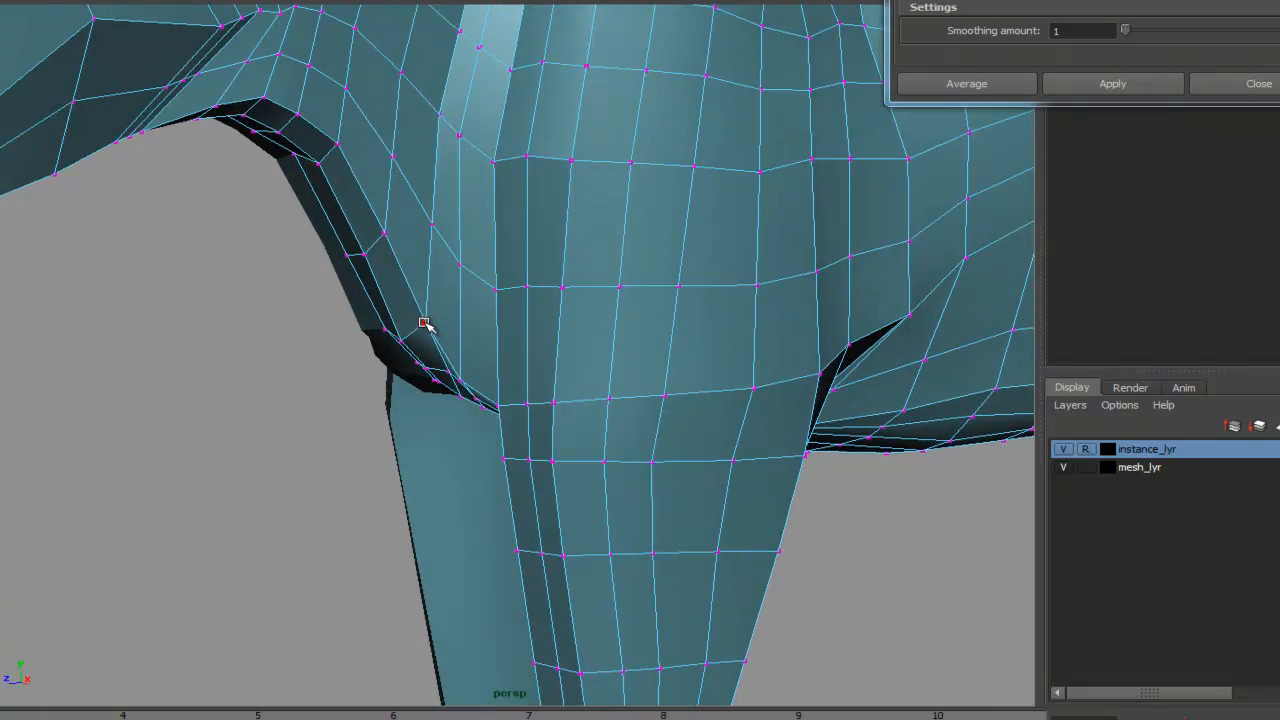
right_click_drag(427, 322, 395, 344)
right_click_drag(473, 310, 434, 315)
left_click_drag(425, 322, 420, 267)
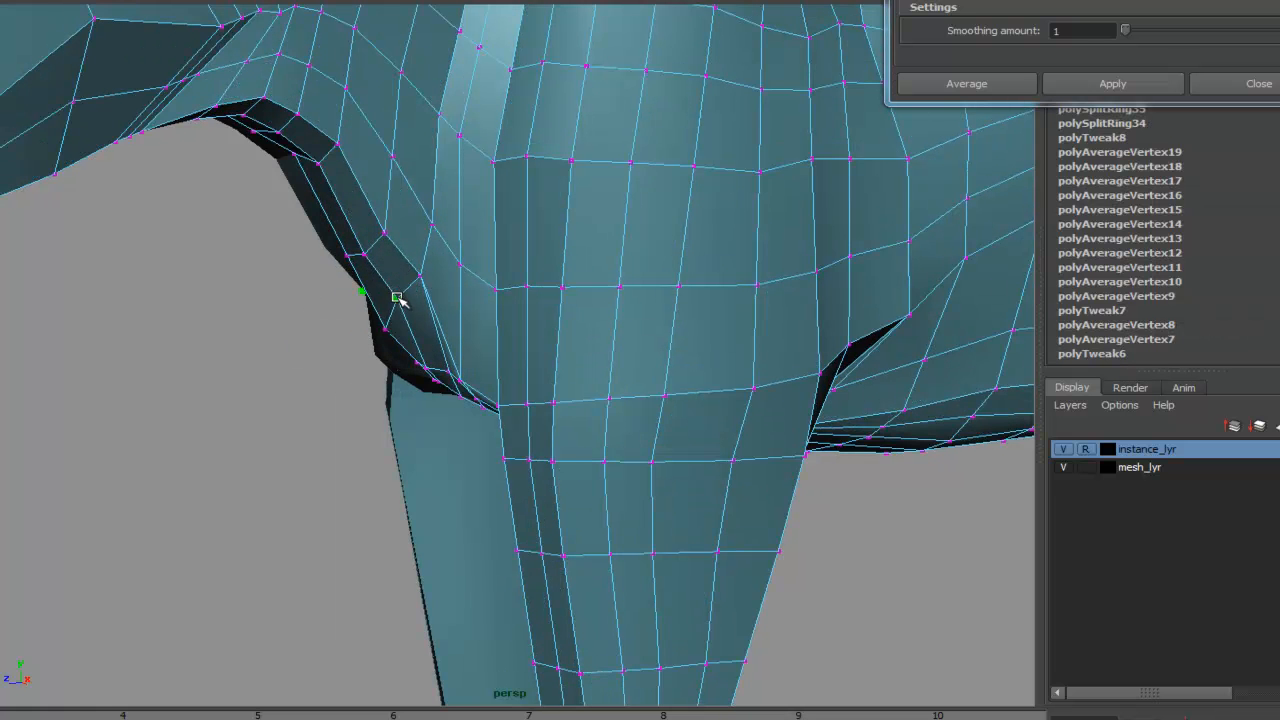
left_click_drag(433, 332, 624, 318, "alt")
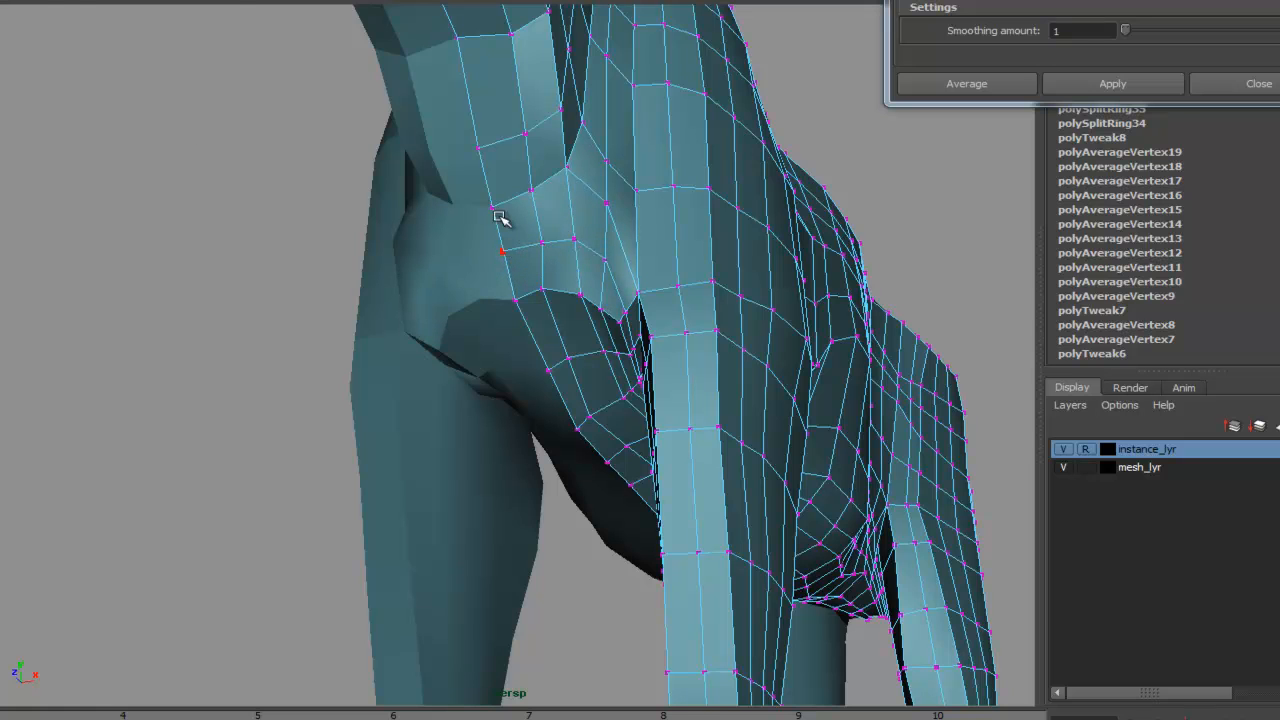
- Insert edge loops around the upper front leg near where it joins the body
left_click(65, 2)
left_click_drag(441, 329, 707, 335, "alt")
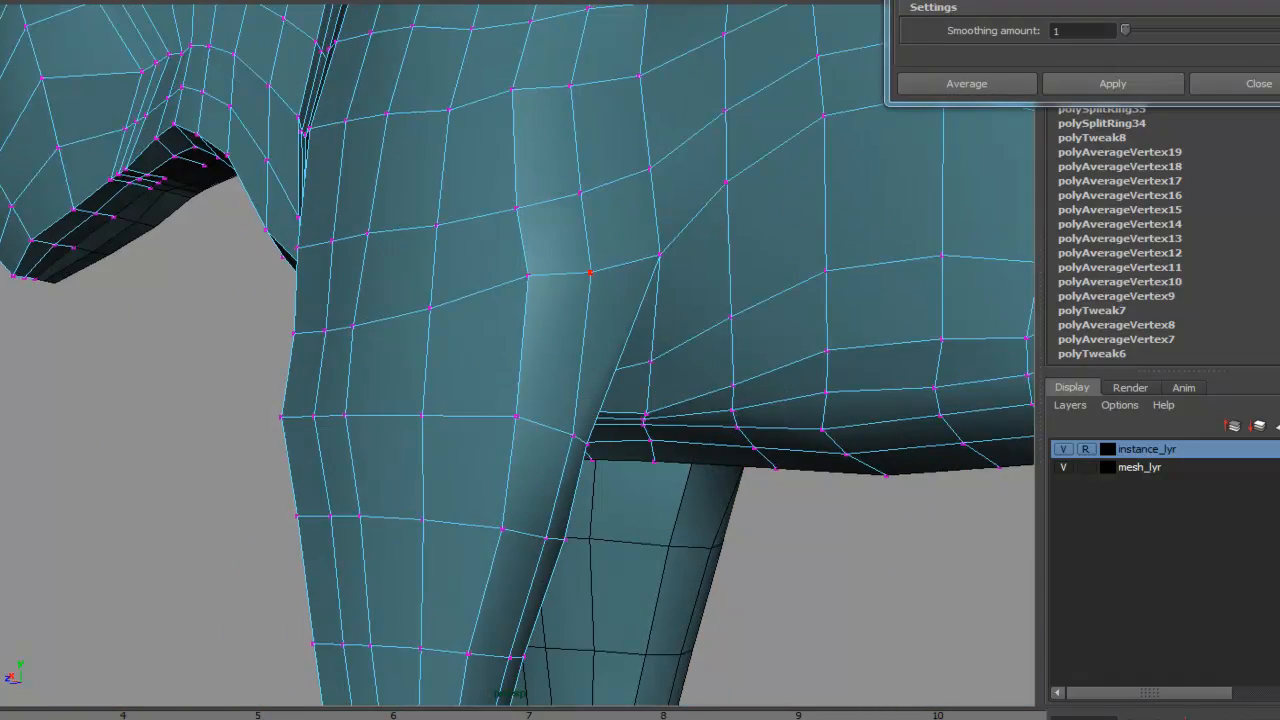
left_click(88, 0)
left_click(150, 66)
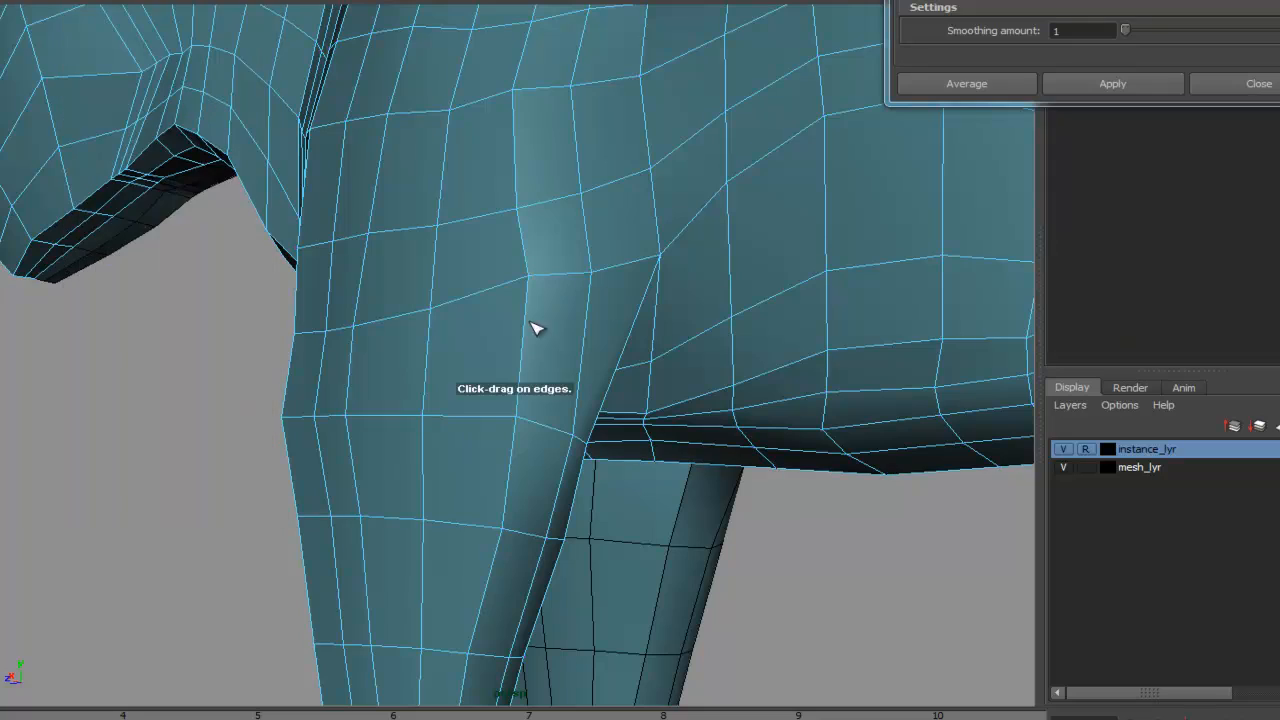
left_click(583, 366)
left_click_drag(580, 366, 828, 142, "alt")
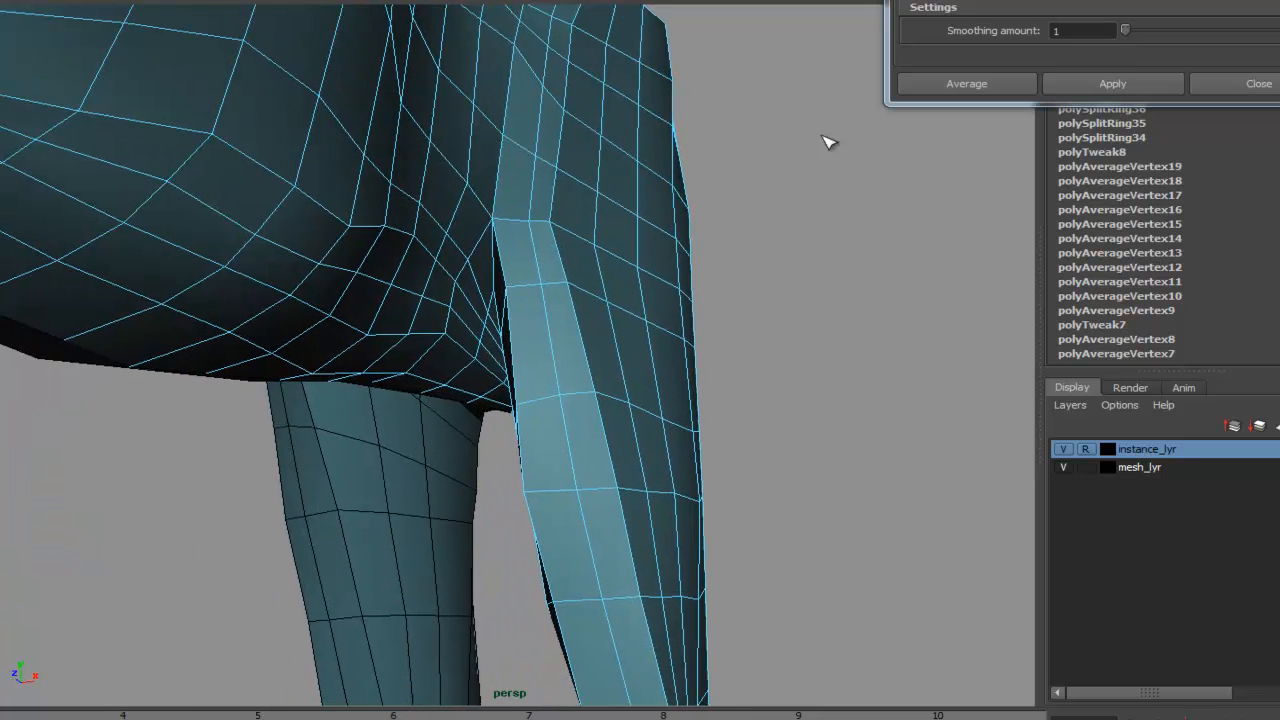
left_click_drag(555, 337, 550, 338)
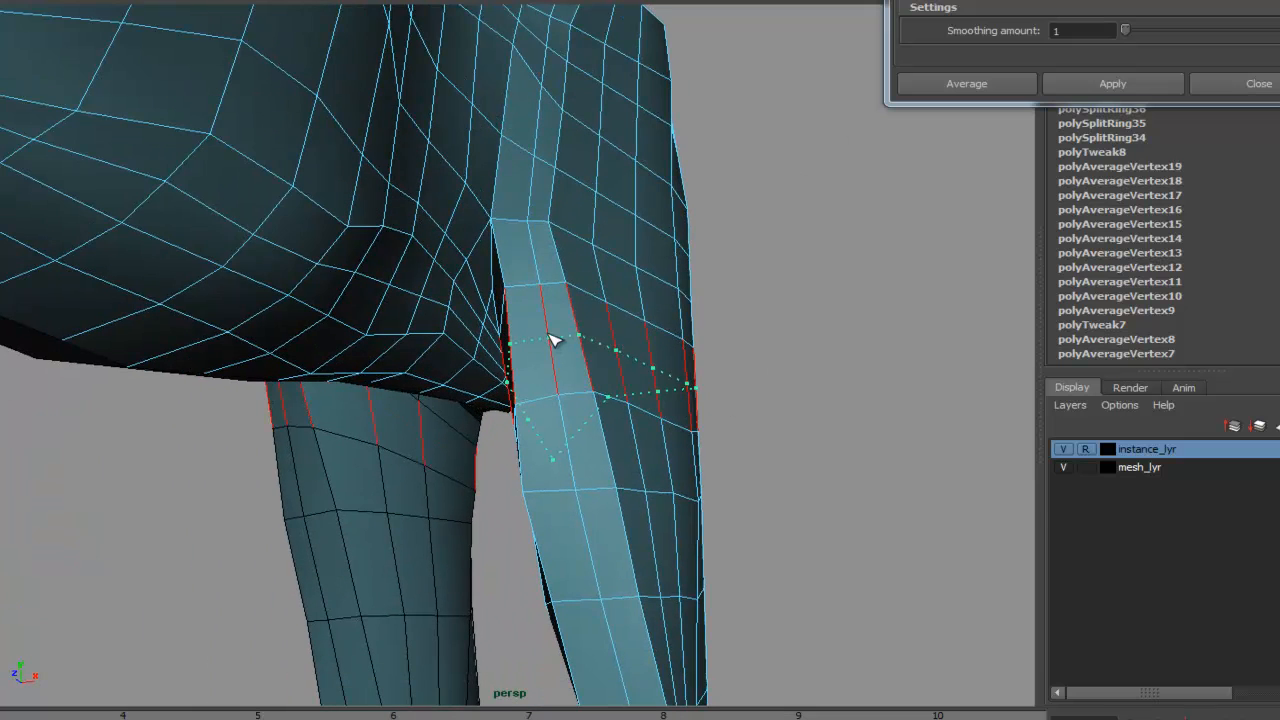
- Switch to vertex mode and tweak the vertices where the new loops converge to tidy the topology
right_click_drag(460, 234, 422, 238)
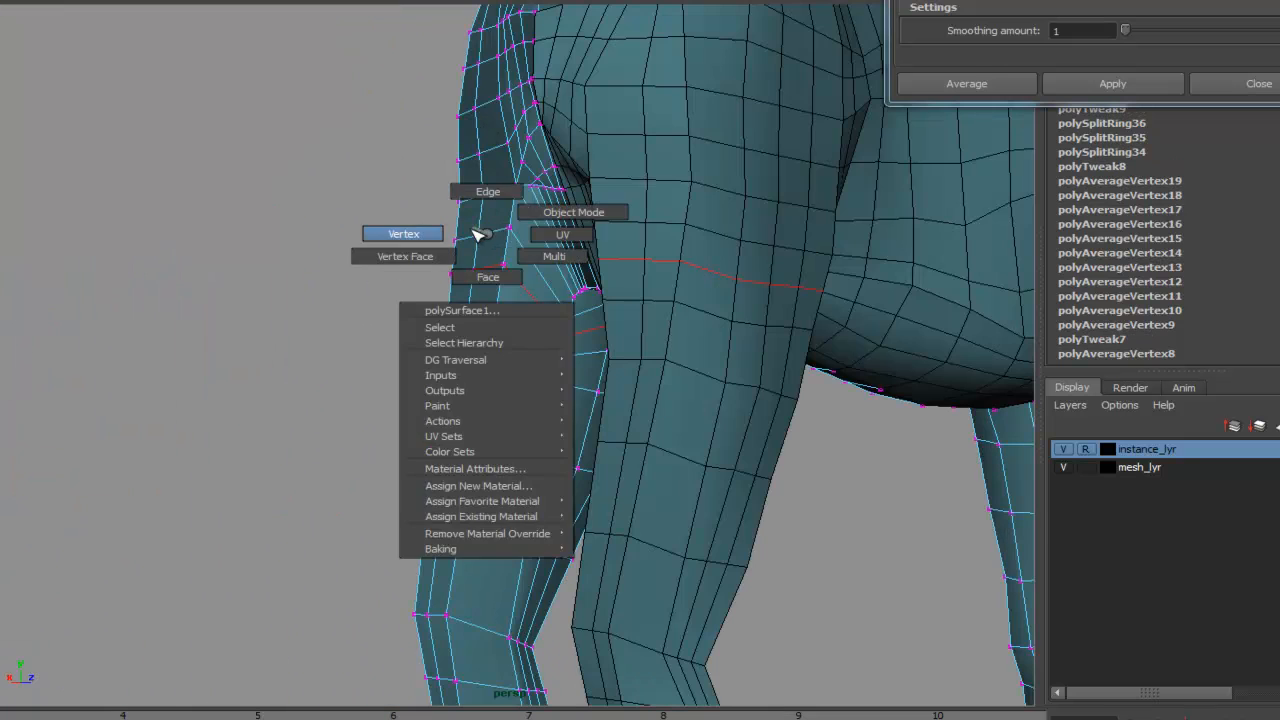
left_click_drag(427, 349, 889, 323, "alt")
middle_click_drag(889, 323, 205, 358, "alt")
right_click_drag(477, 383, 642, 431, "alt")
left_click_drag(415, 433, 675, 392, "alt")
right_click(567, 410)
right_click_drag(567, 410, 517, 408)
left_click(563, 428)
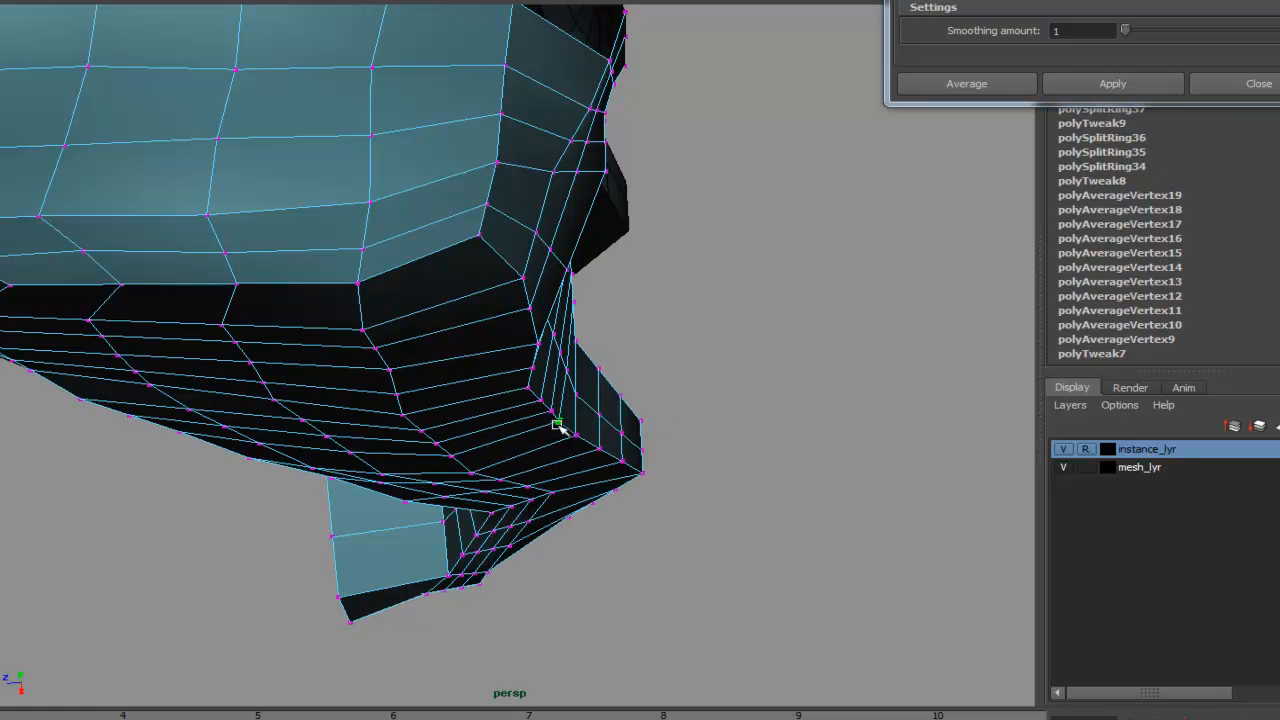
left_click_drag(598, 447, 541, 317)
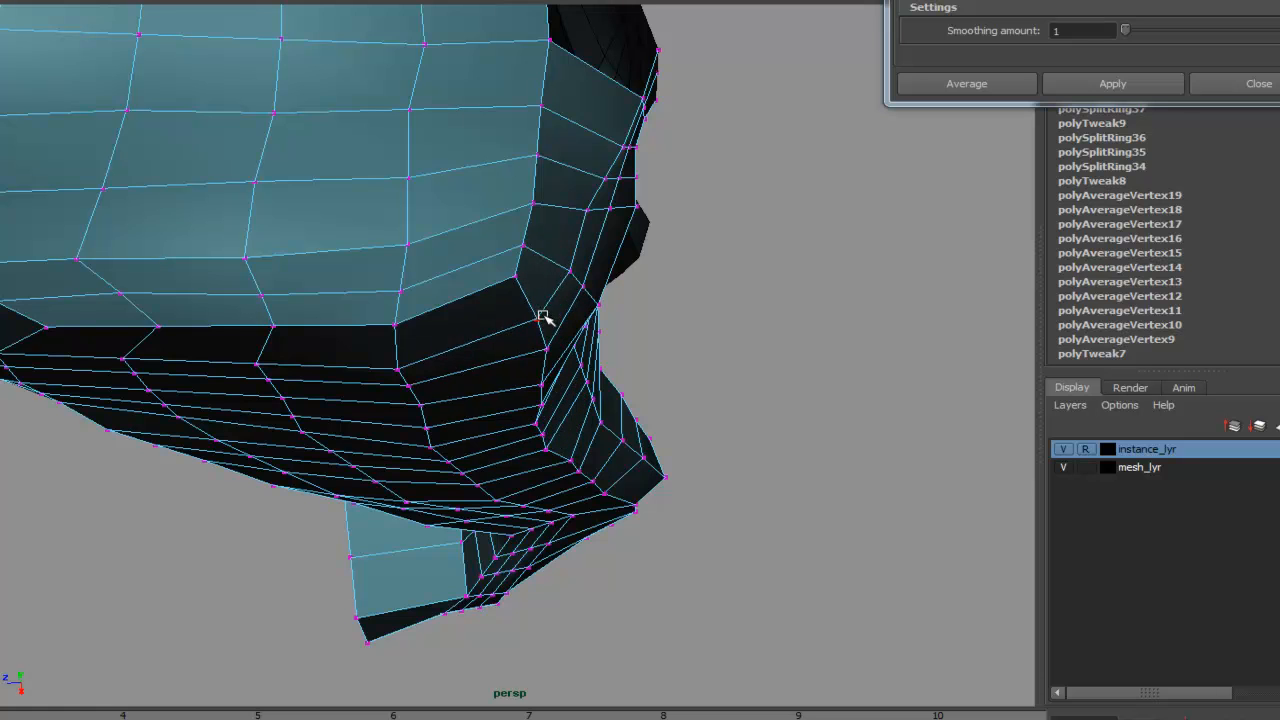
left_click_drag(513, 273, 490, 297)
left_click_drag(610, 368, 603, 337, "alt")
- Move the vertices at the back of the hind leg's hock to follow the side reference outline
key("space")
left_click_drag(657, 372, 953, 392)
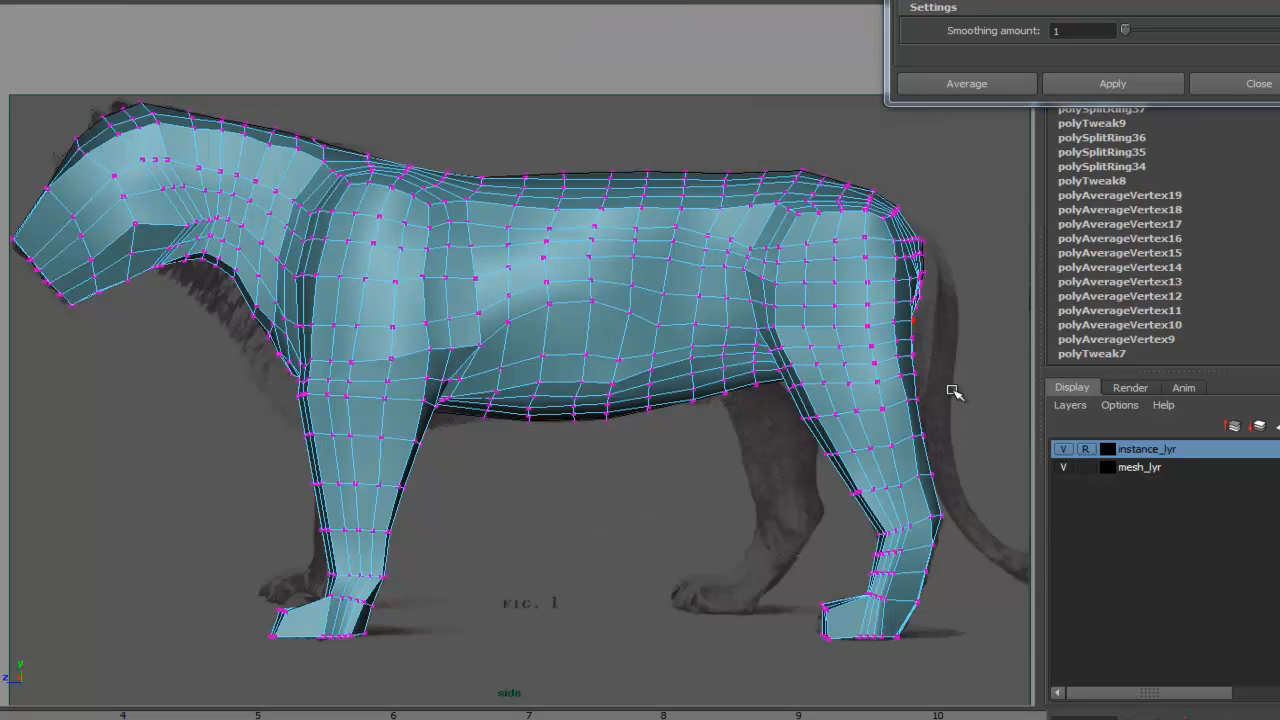
scroll(953, 392, "up", 6)
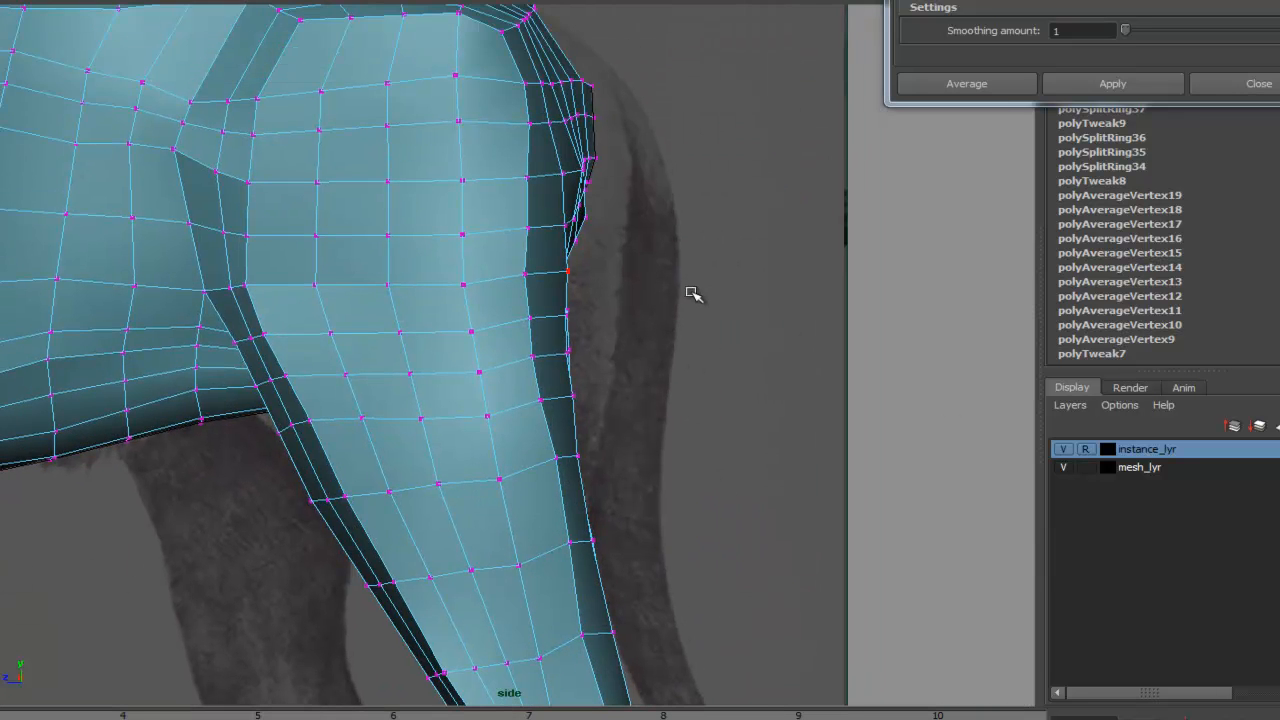
key("4")
middle_click_drag(711, 414, 743, 129, "alt")
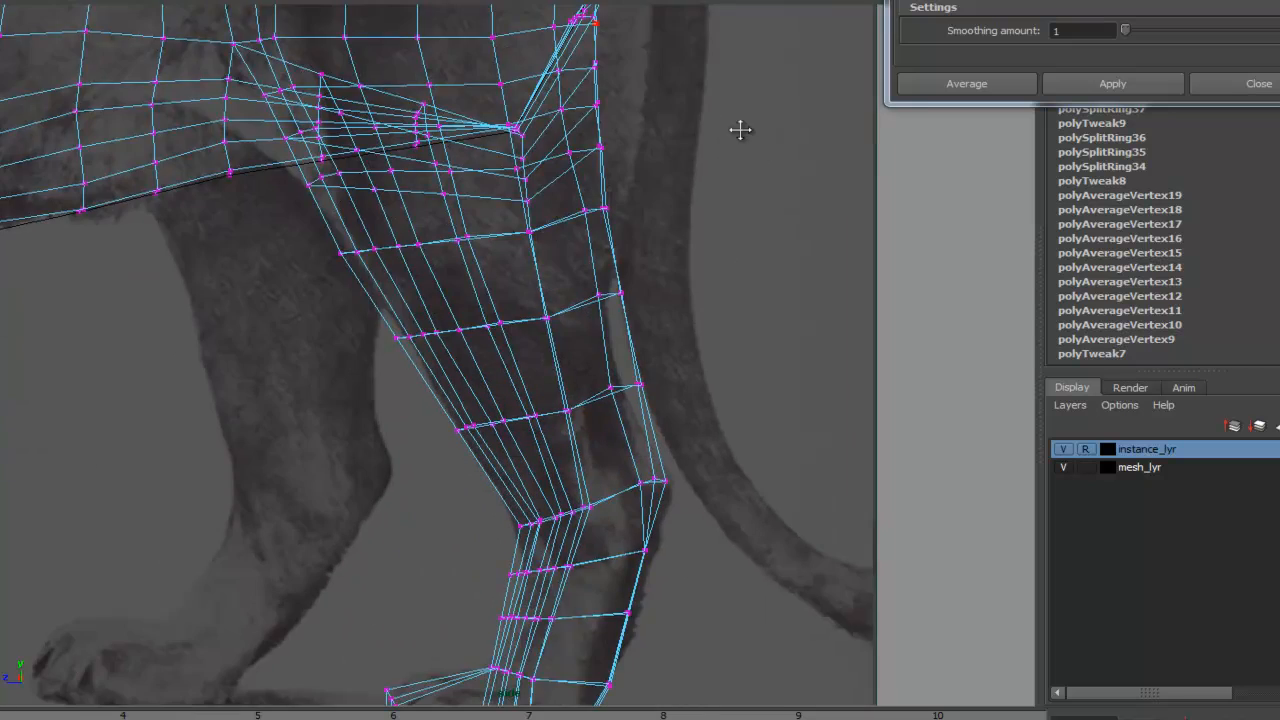
scroll(646, 194, "down", 3)
middle_click_drag(650, 322, 637, 390, "alt")
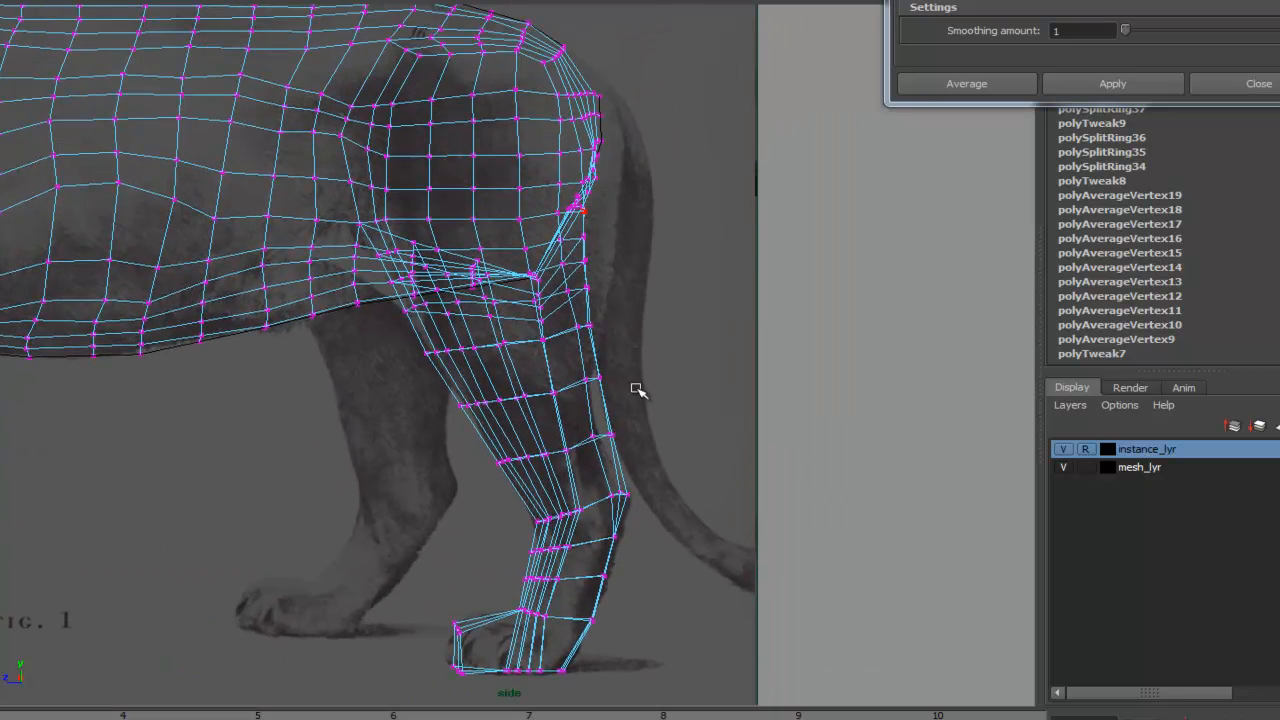
middle_click_drag(622, 250, 622, 333, "alt")
right_click_drag(626, 328, 1000, 374, "alt")
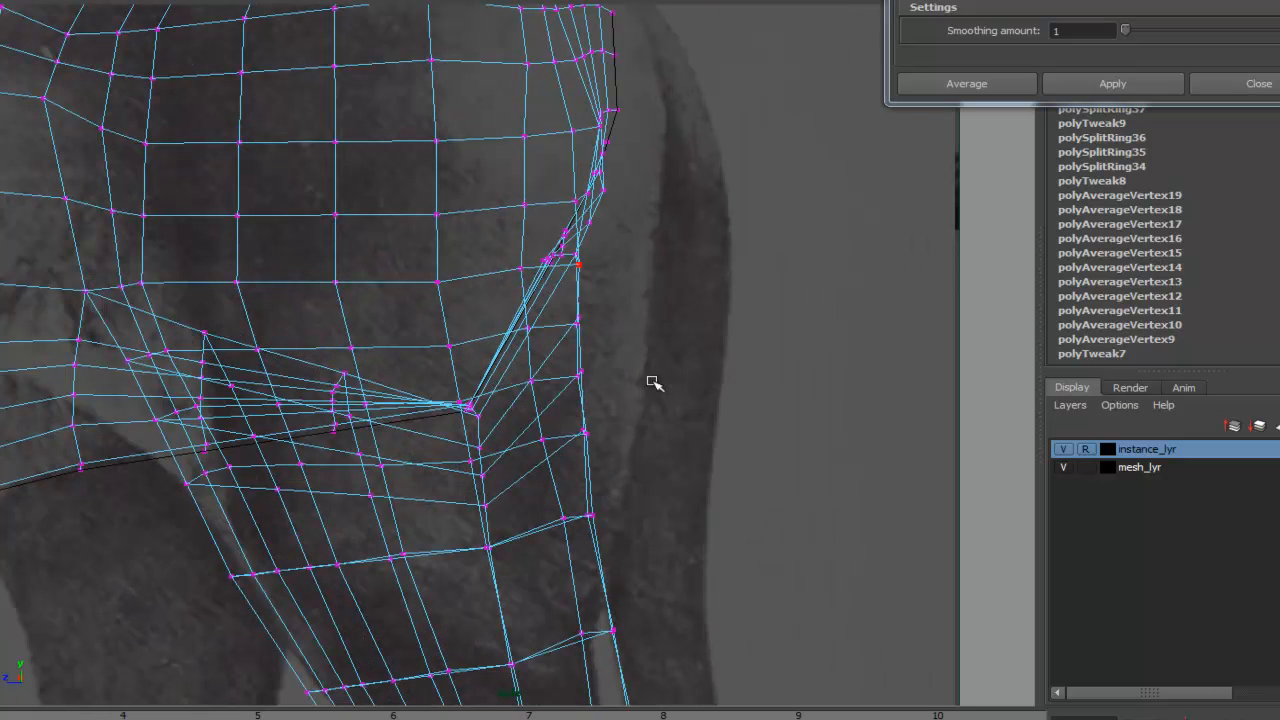
scroll(645, 298, "down", 2)
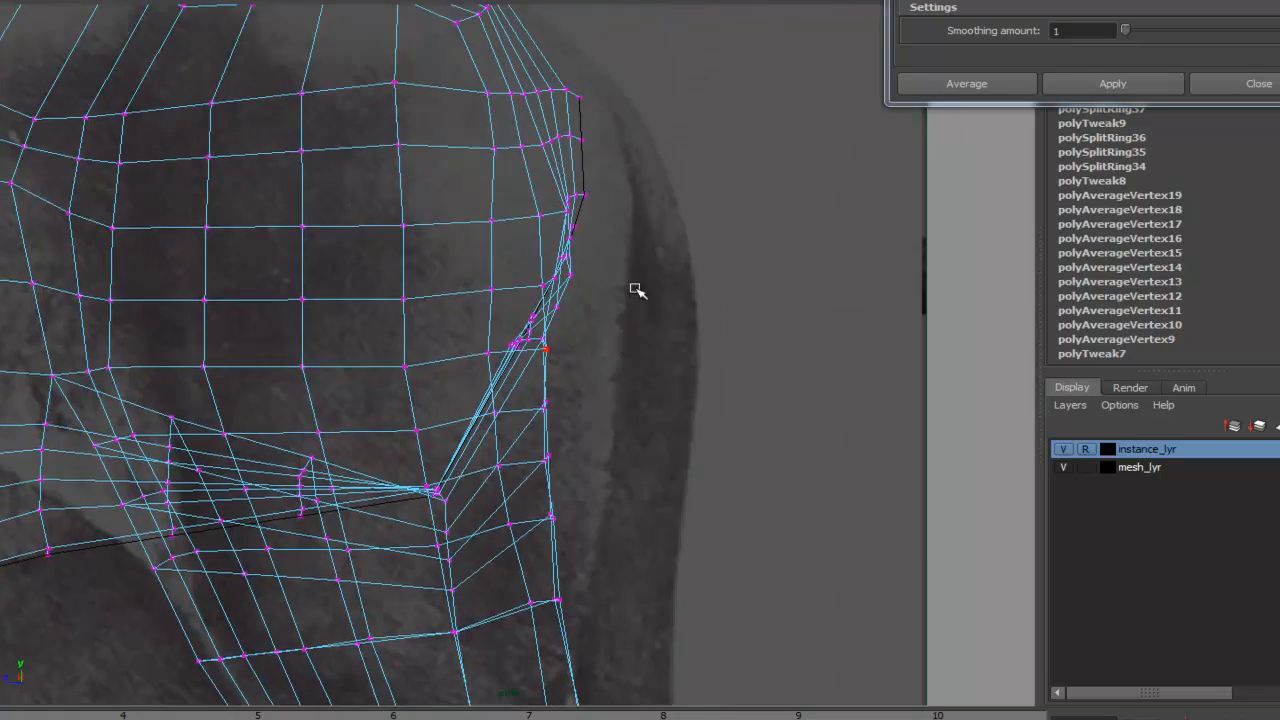
scroll(640, 330, "down", 2)
scroll(645, 268, "down", 3)
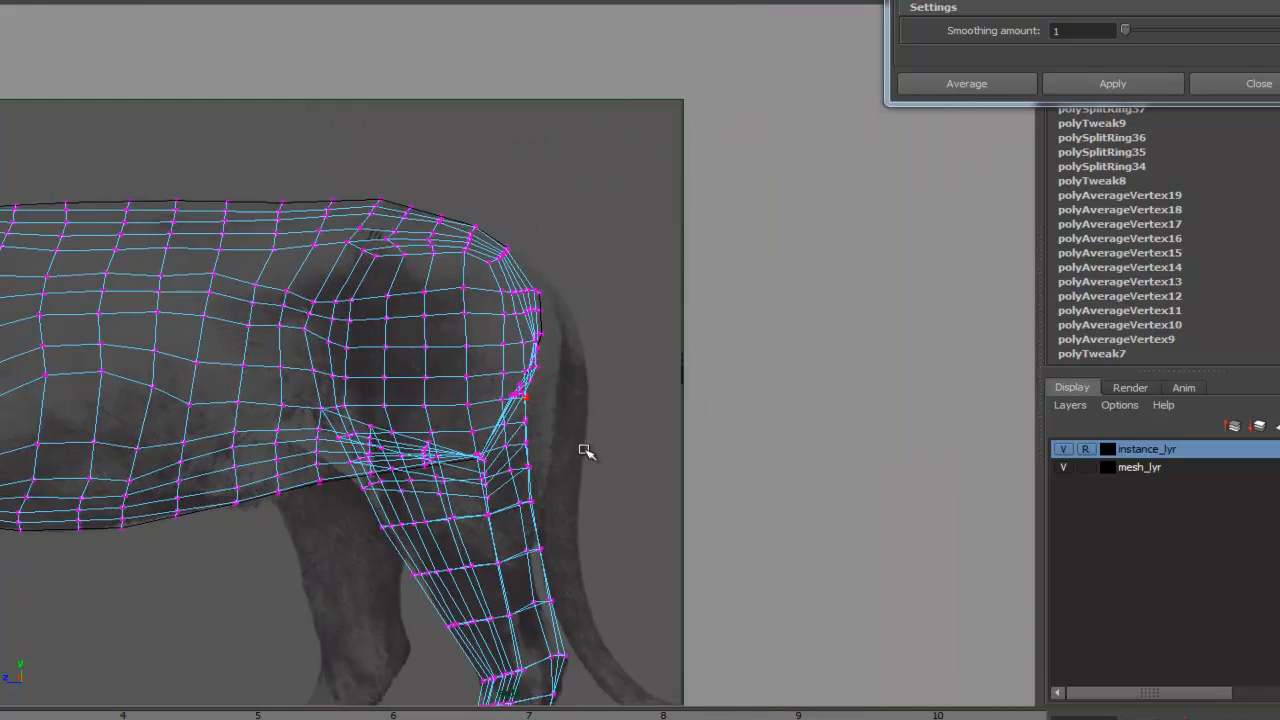
middle_click_drag(482, 676, 537, 474, "alt")
right_click_drag(610, 468, 1010, 462, "alt")
middle_click_drag(731, 508, 698, 399, "alt")
right_click_drag(705, 400, 1150, 420, "alt")
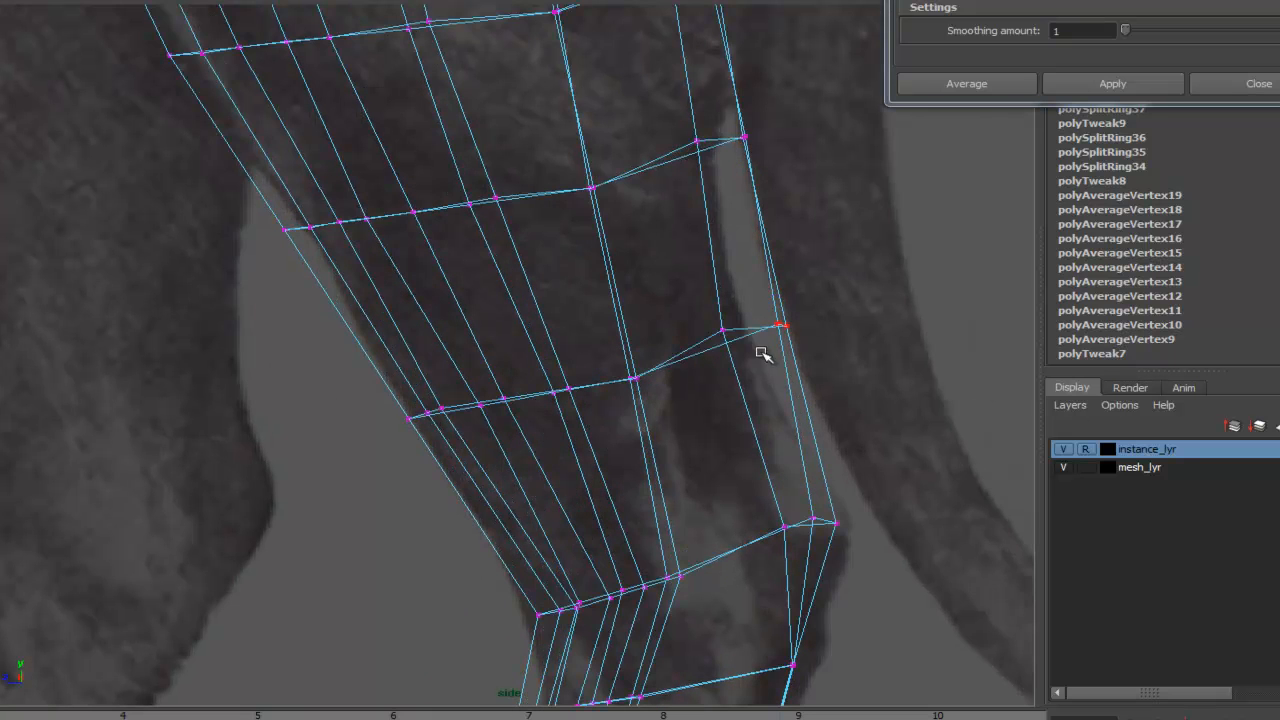
left_click(781, 328)
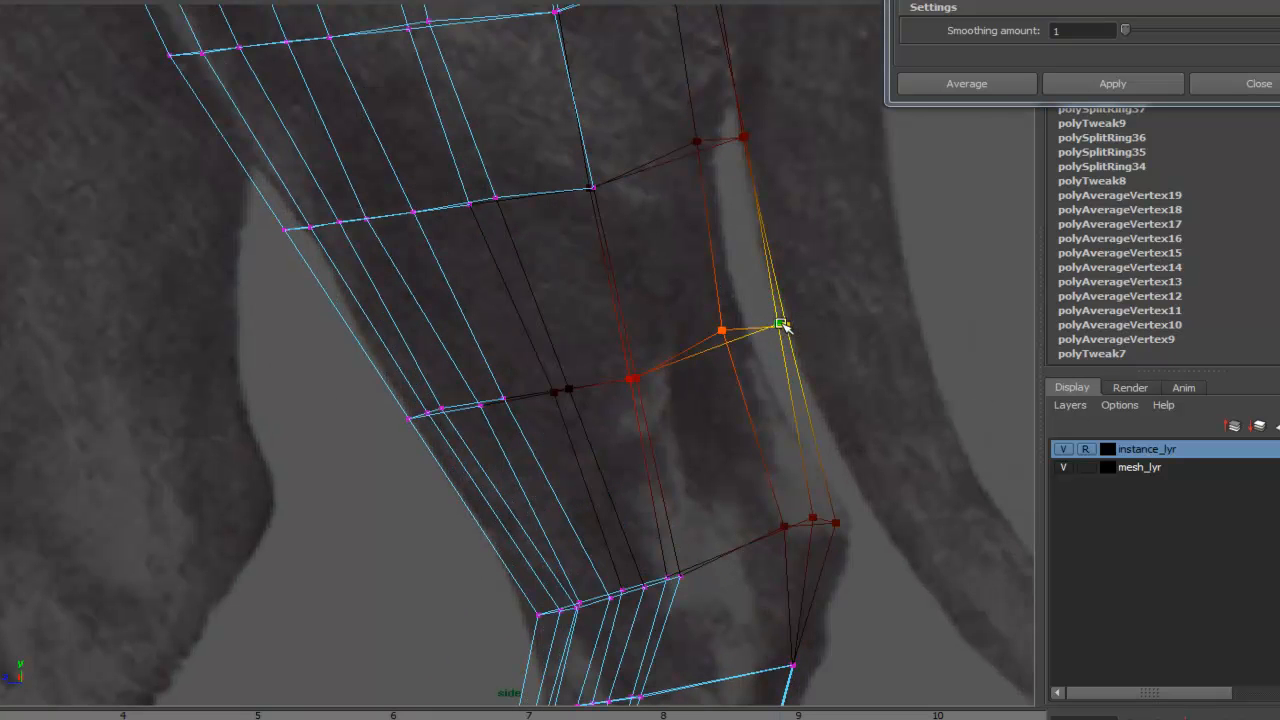
left_click_drag(781, 328, 741, 334)
left_click(827, 520)
left_click_drag(832, 521, 851, 516)
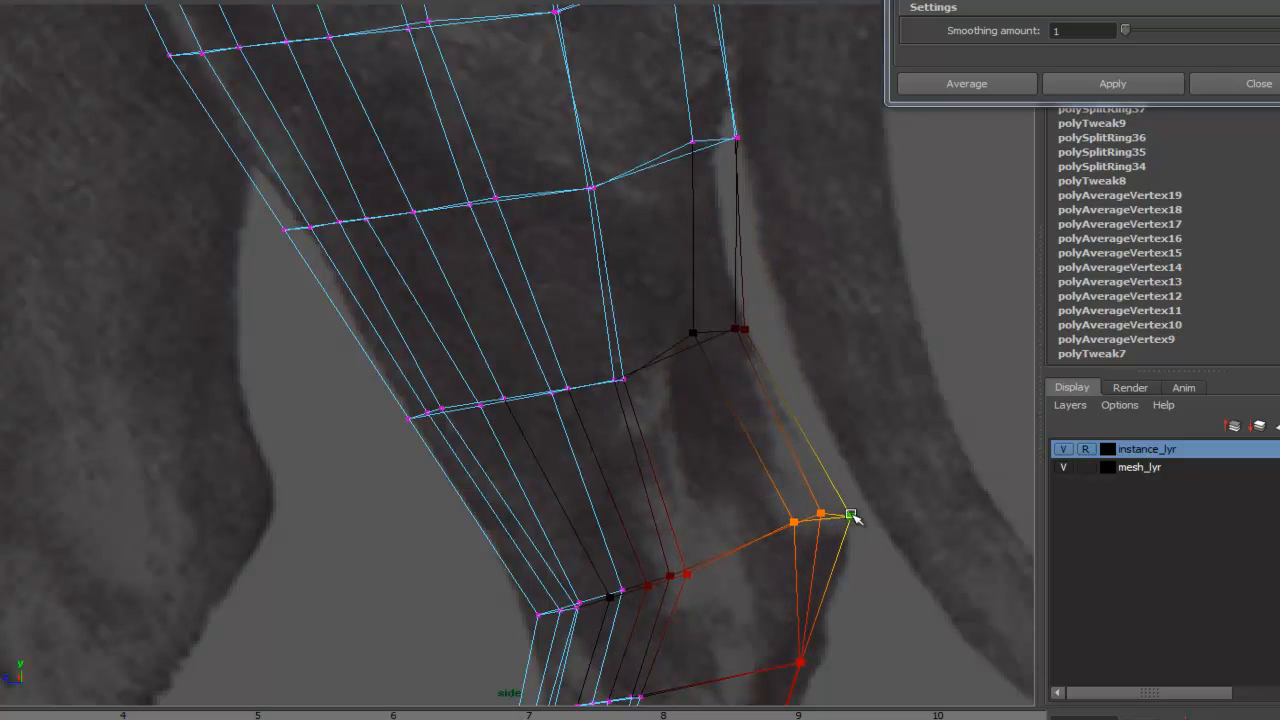
- Insert an edge loop around the lower hind leg between the existing loops with the Insert Edge Loop Tool
left_click(741, 329)
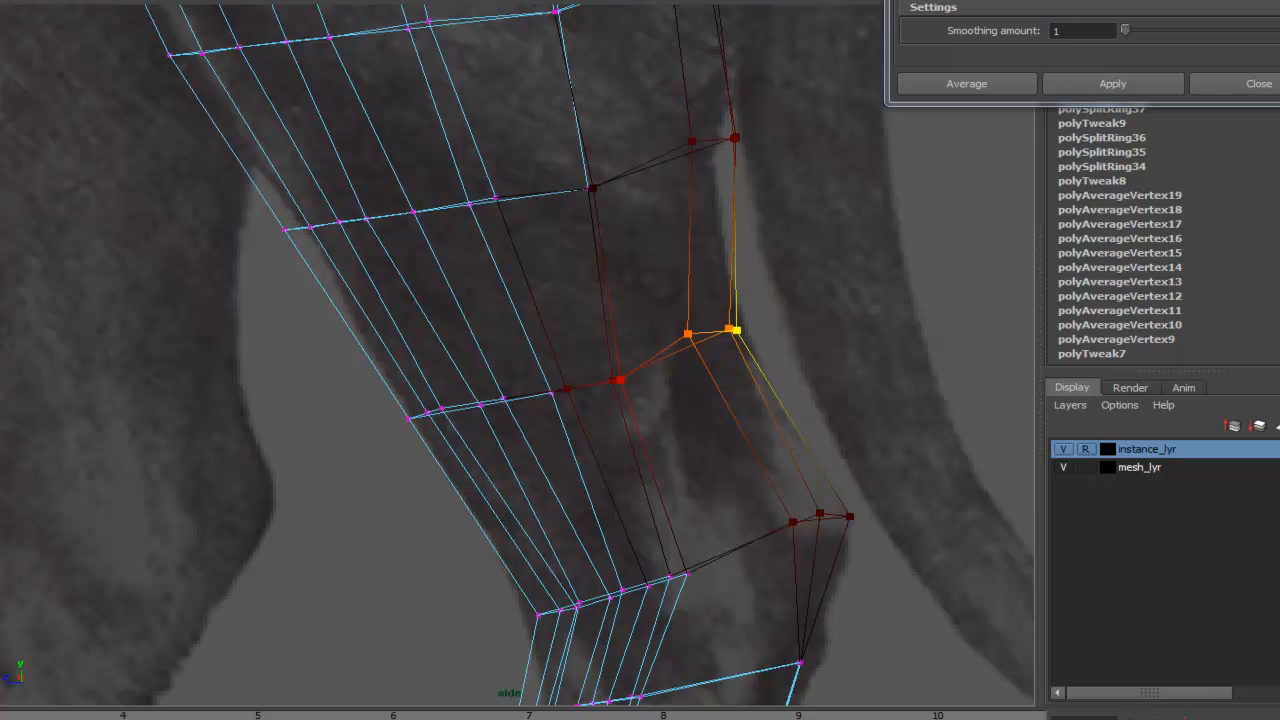
left_click(88, 0)
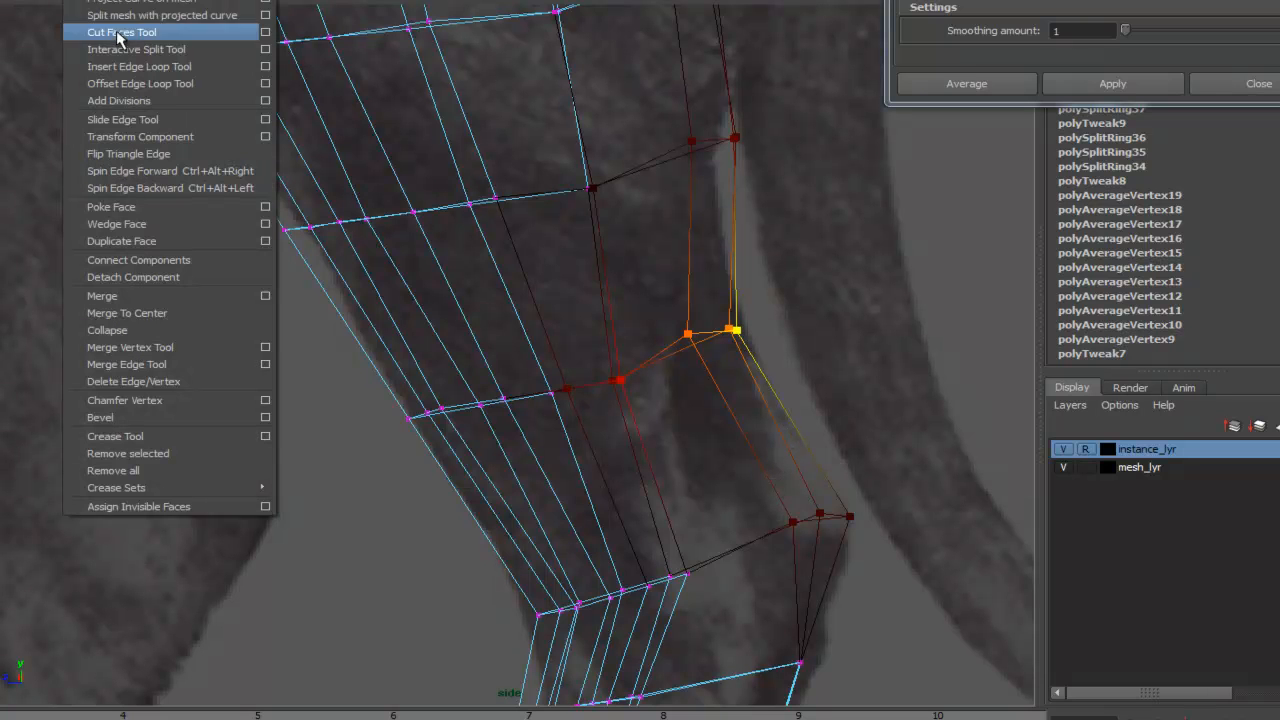
left_click(140, 66)
left_click(743, 435)
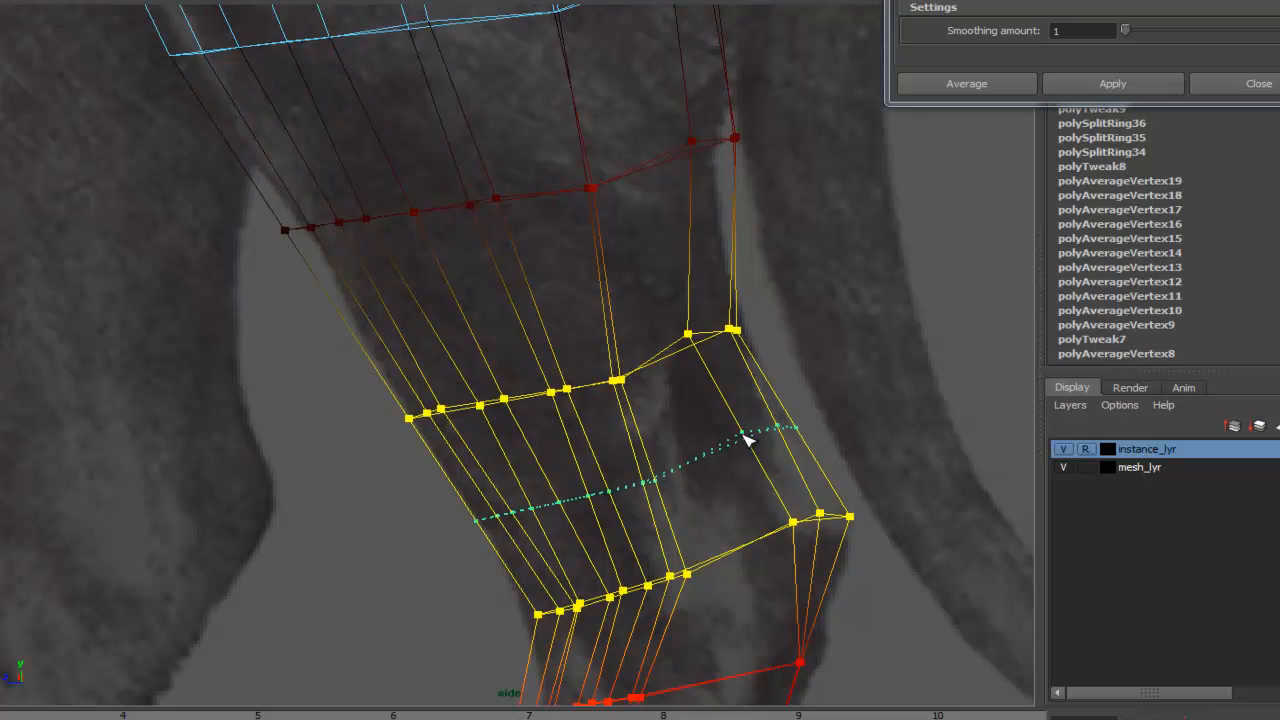
middle_click_drag(820, 354, 789, 417, "alt")
left_click(657, 285)
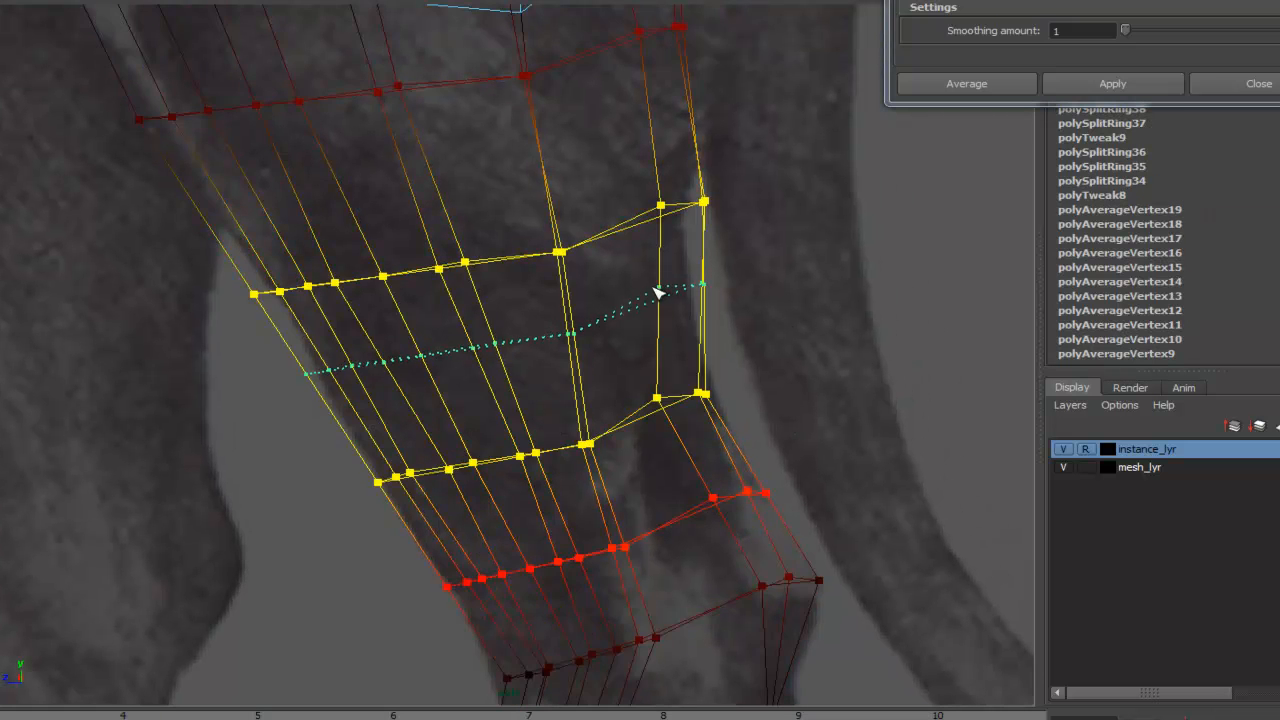
- Pull the new loop's vertices at the back of the hock outward to match the reference silhouette
middle_click_drag(804, 264, 793, 146, "alt")
middle_click_drag(789, 240, 776, 350, "alt")
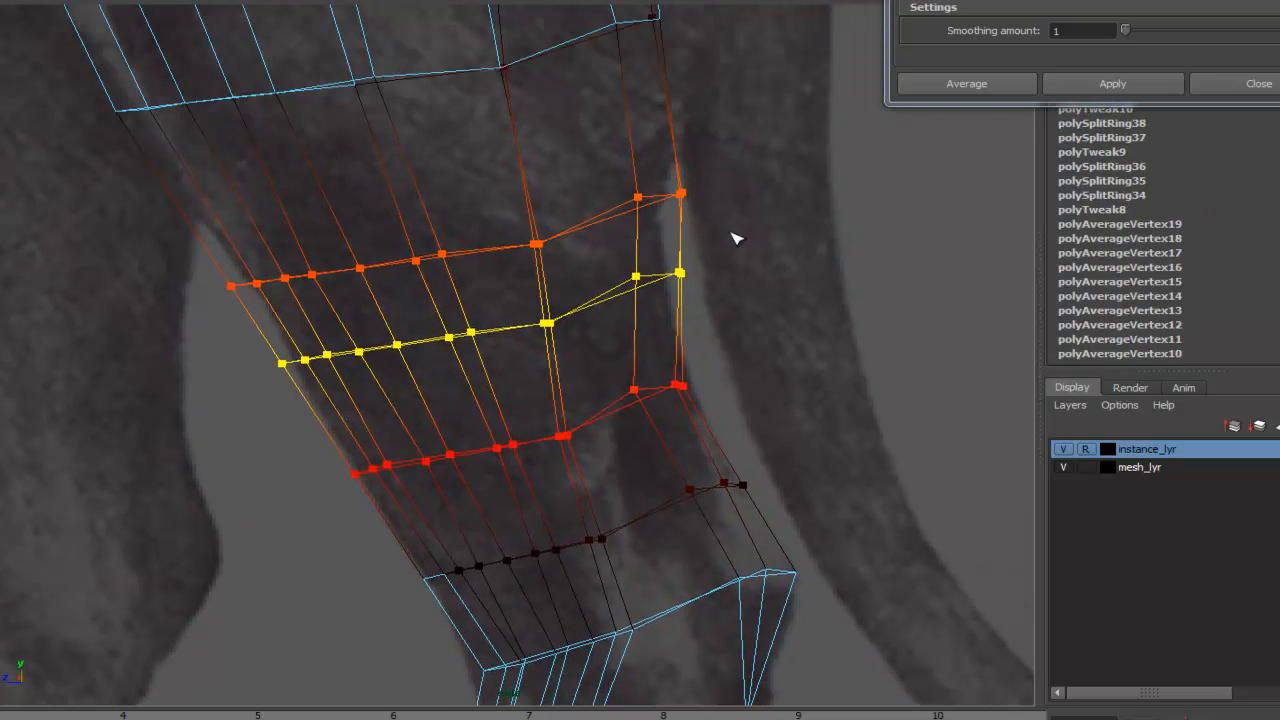
left_click(680, 273)
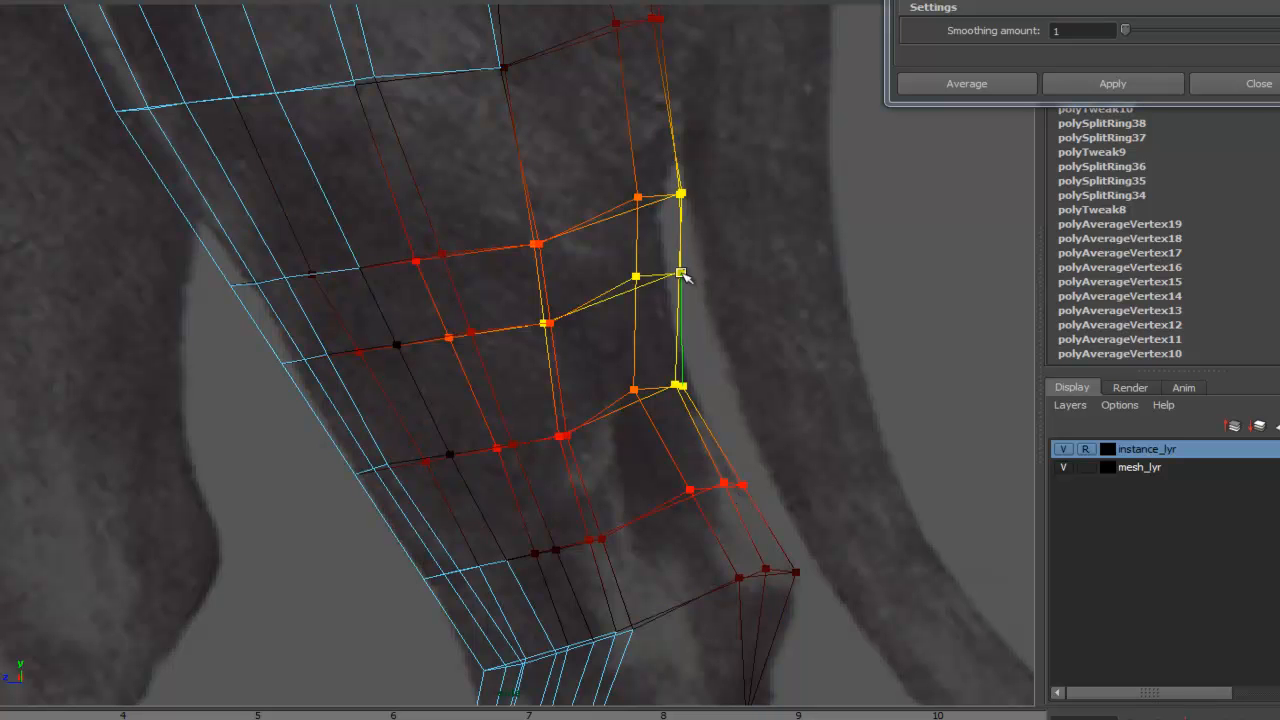
mouse_move(678, 272)
left_mouse_down()
mouse_move(631, 274)
mouse_move(663, 269)
left_mouse_up()
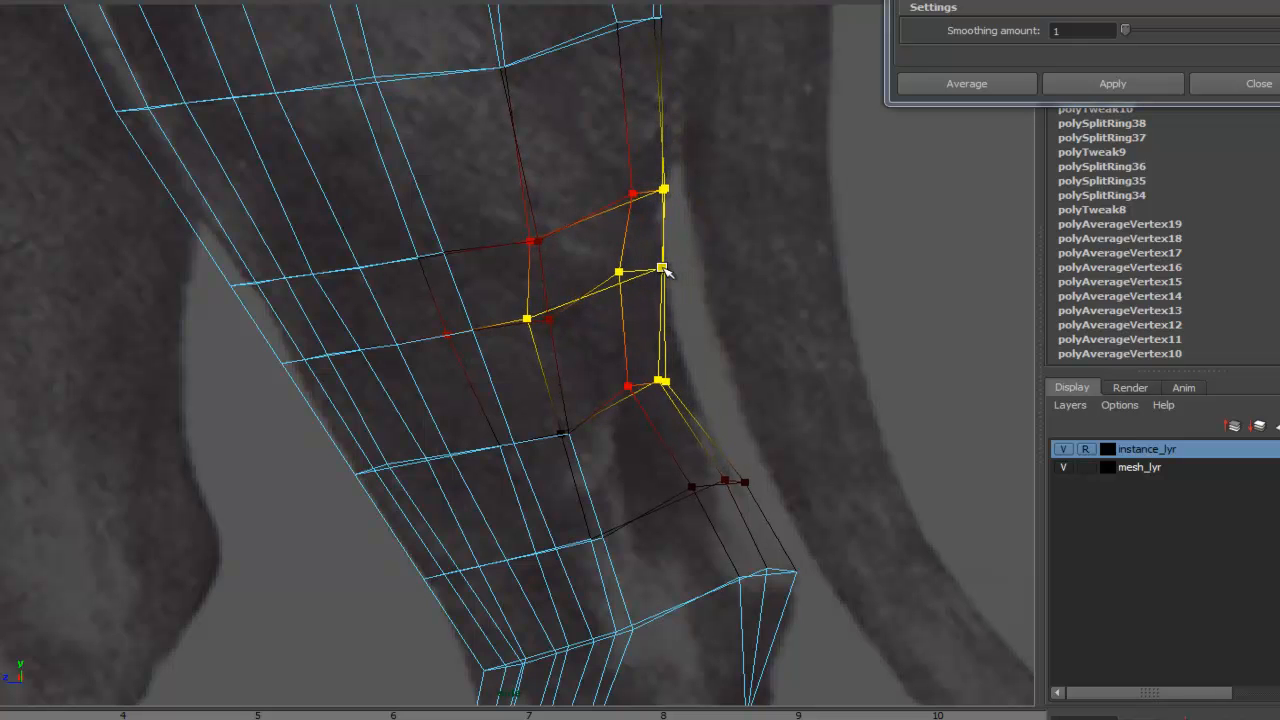
left_click_drag(637, 375, 685, 380)
left_click(743, 338)
left_click(752, 487)
middle_click_drag(805, 538, 788, 418, "alt")
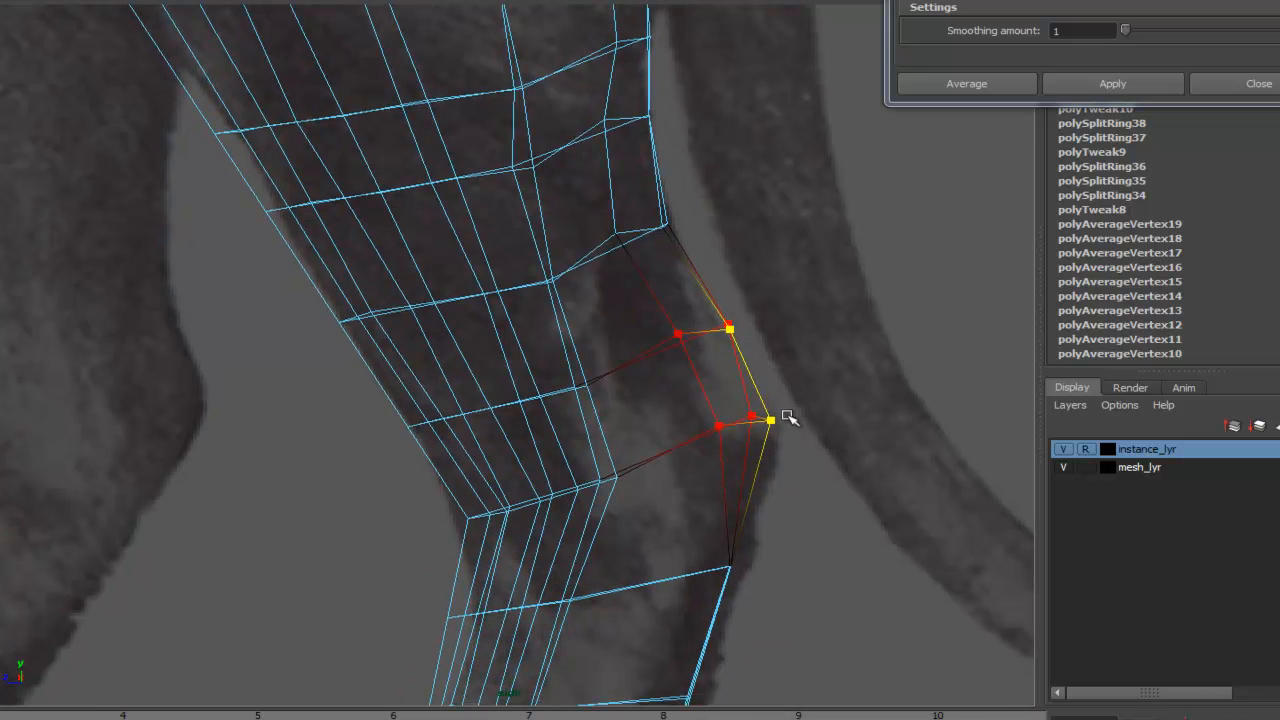
- Switch to shaded display and reshape the vertices at the back of the hock
key("5")
left_click(784, 424)
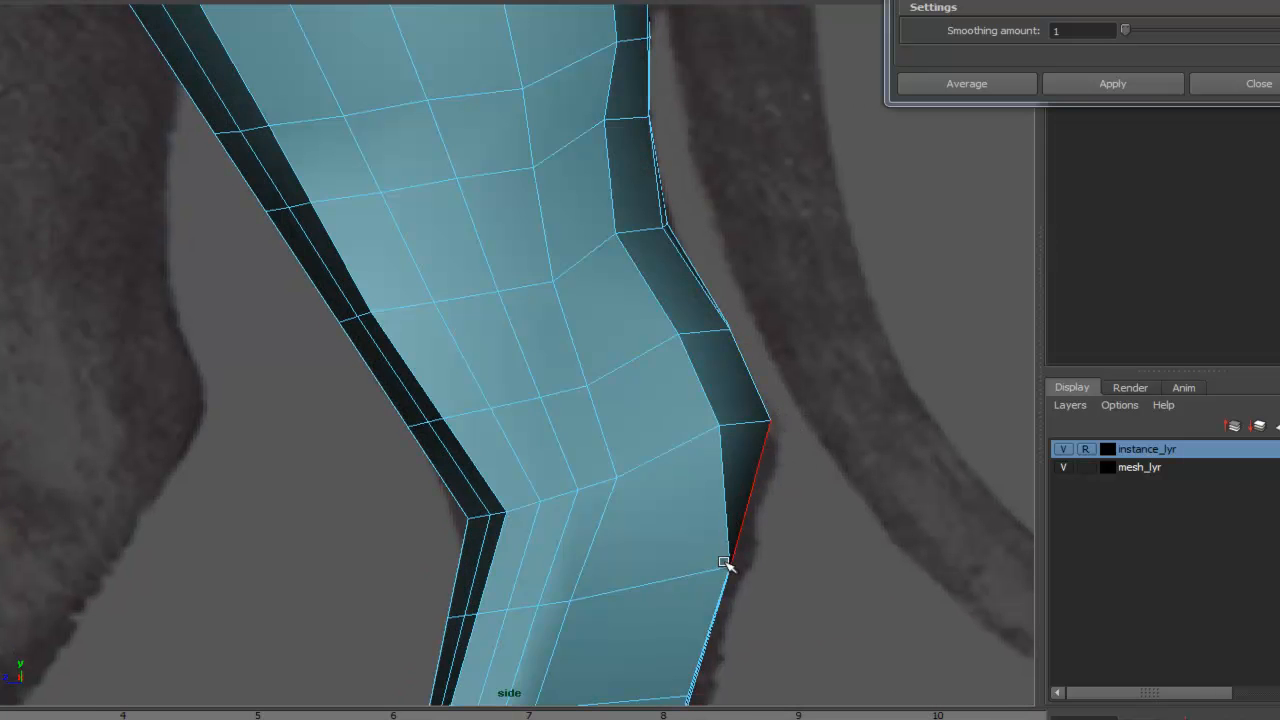
middle_click_drag(770, 525, 867, 314, "alt")
right_click_drag(820, 357, 720, 363)
left_click(812, 359)
left_click_drag(810, 362, 769, 359)
right_click_drag(804, 366, 738, 366)
mouse_move(809, 361)
left_mouse_down()
mouse_move(843, 361)
mouse_move(811, 366)
left_mouse_up()
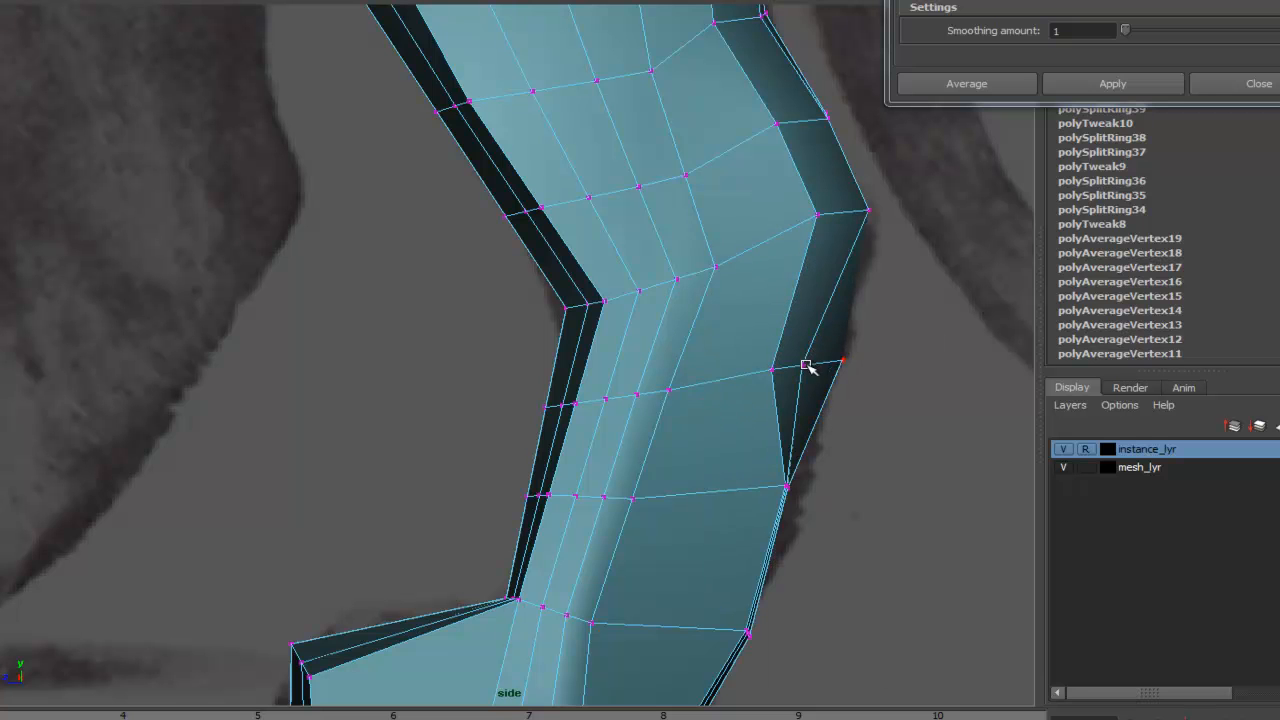
- Tweak vertices along the lower hind leg and heel to match the side reference
left_click_drag(790, 482, 720, 497)
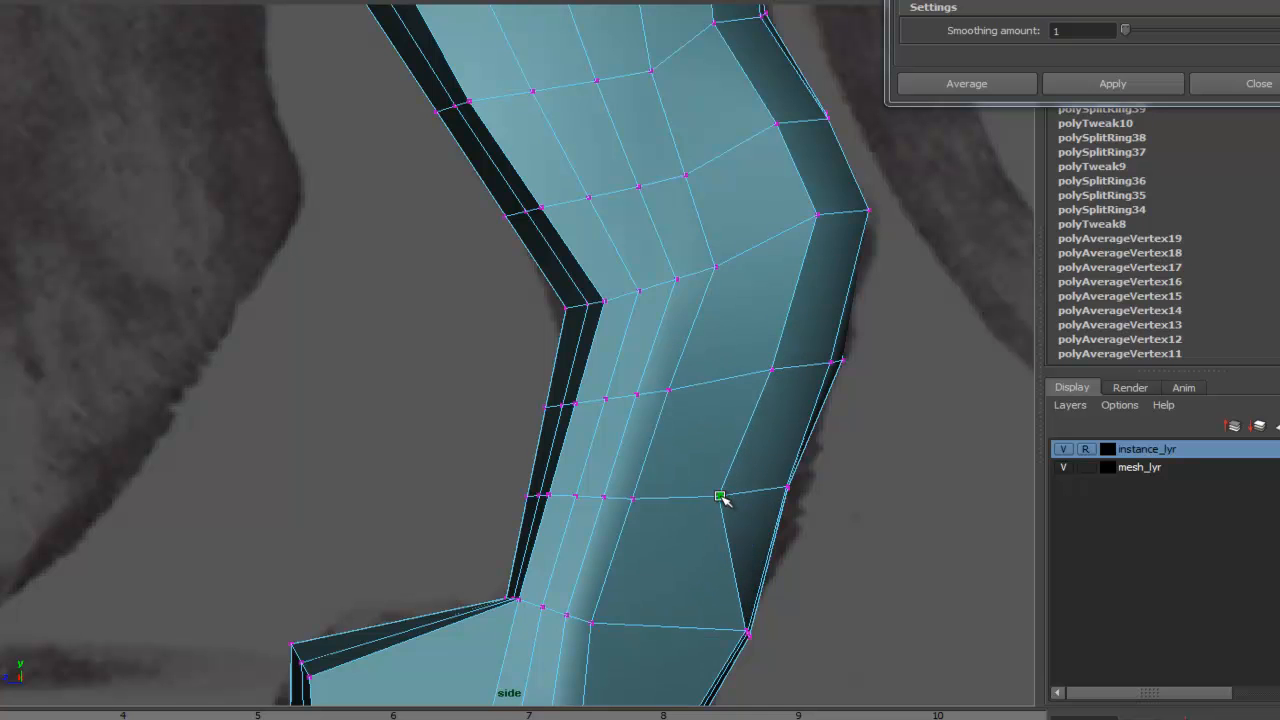
left_click_drag(771, 372, 747, 376)
left_click_drag(815, 215, 799, 219)
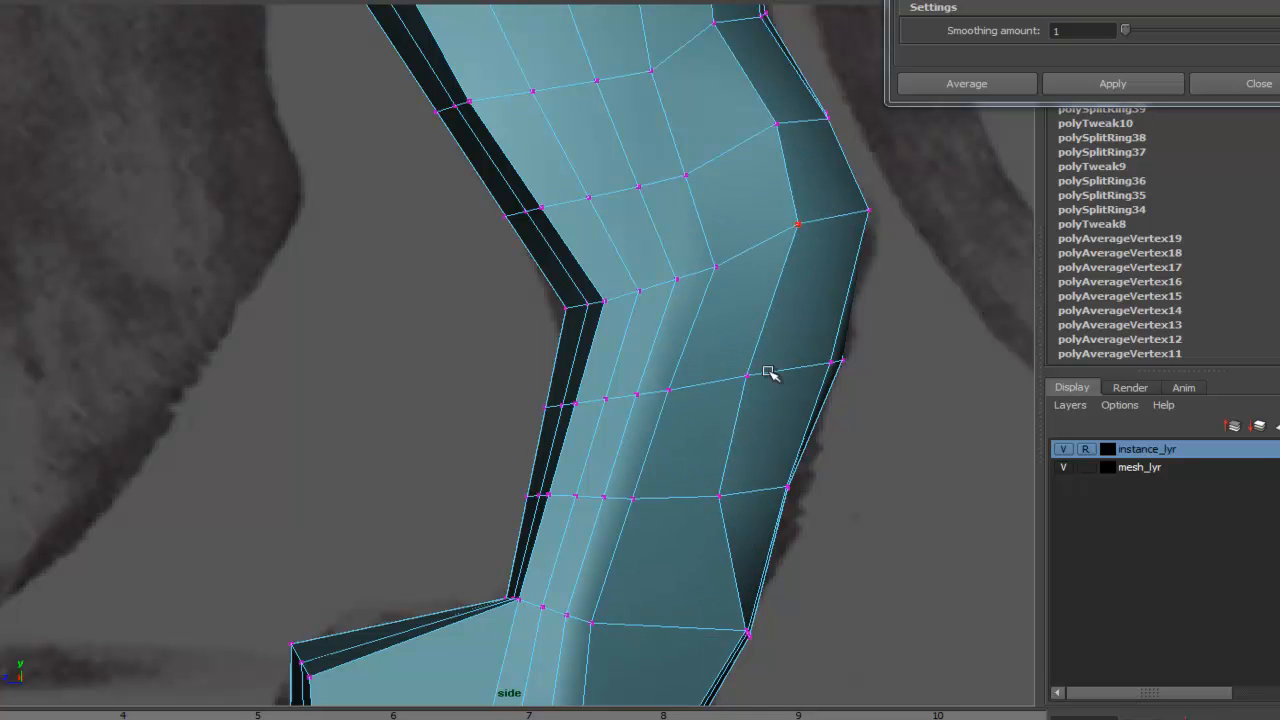
middle_click_drag(735, 594, 785, 332, "alt")
left_click_drag(793, 371, 724, 365)
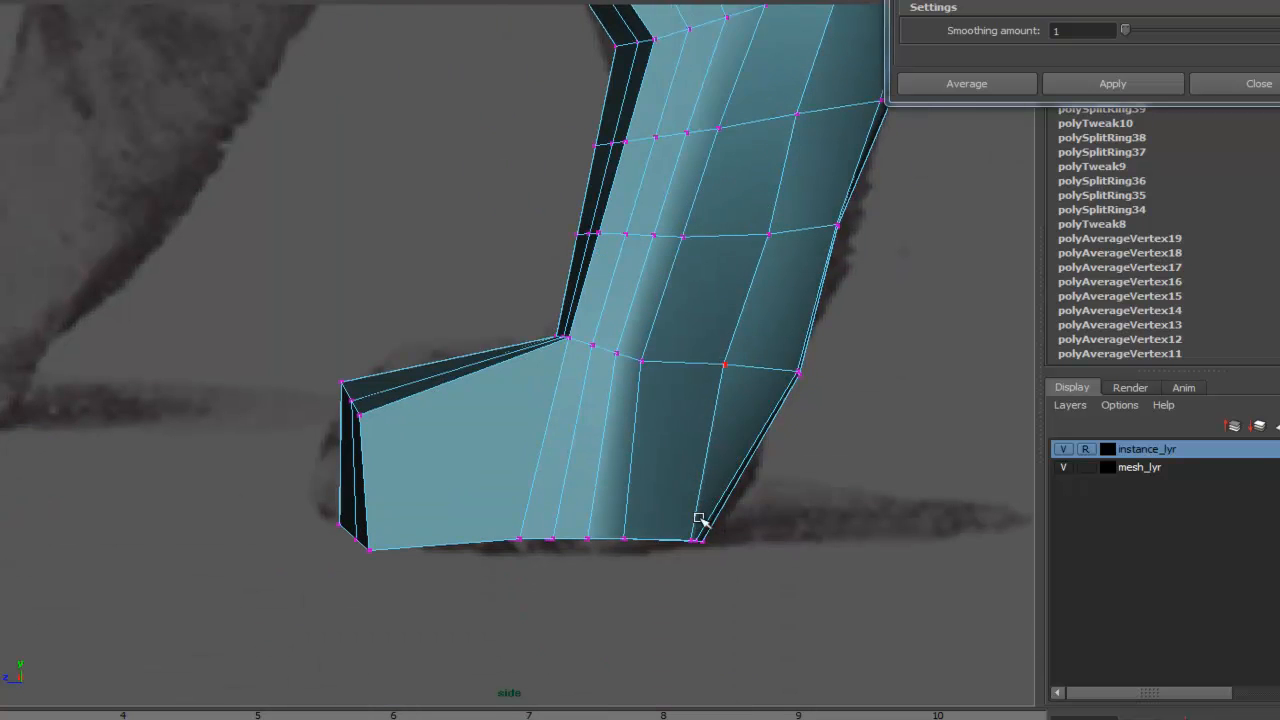
left_click_drag(690, 538, 672, 540)
mouse_move(795, 372)
left_mouse_down()
mouse_move(771, 371)
mouse_move(787, 376)
left_mouse_up()
left_click_drag(838, 222, 849, 224)
right_click_drag(849, 224, 777, 115, "alt")
middle_click_drag(777, 115, 760, 390, "alt")
left_click_drag(602, 296, 594, 296)
middle_click_drag(643, 82, 625, 277, "alt")
right_click_drag(625, 277, 714, 331, "alt")
middle_click_drag(714, 331, 669, 276, "alt")
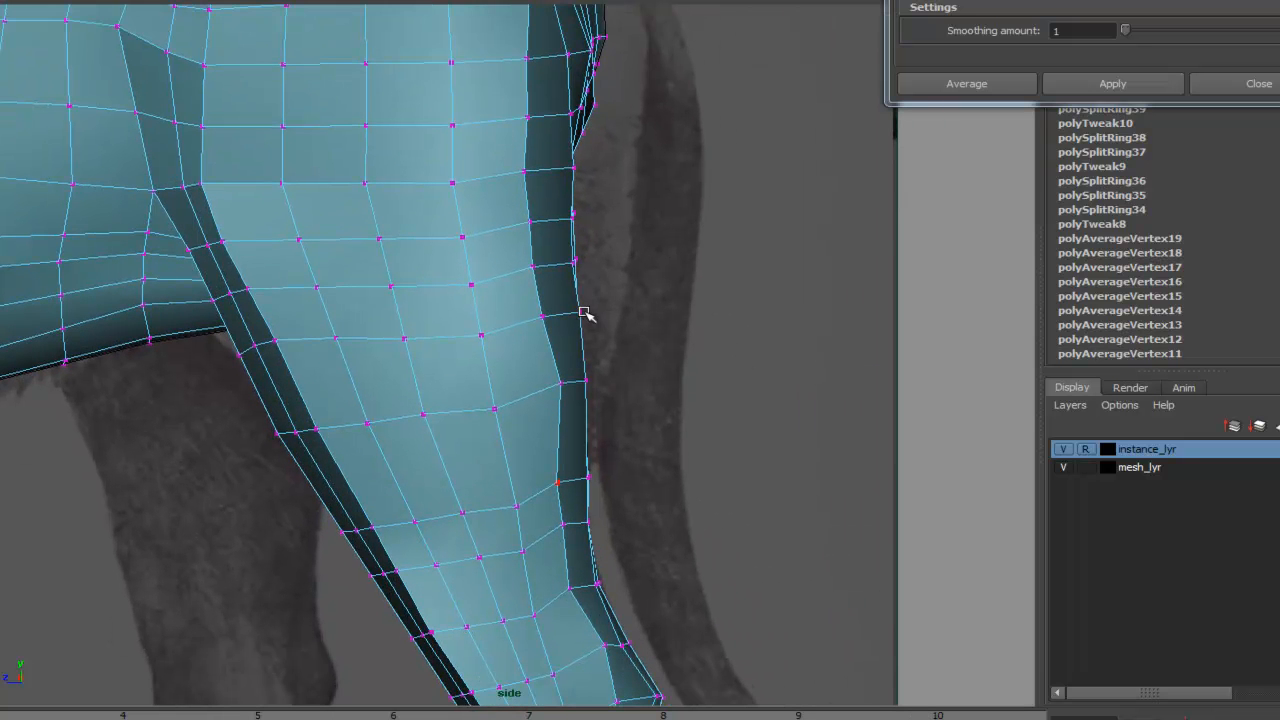
- Turn on soft selection and reshape the rump and haunch vertices against the reference
left_click(588, 308)
key("b")
left_click_drag(583, 315, 610, 265)
left_click(572, 260)
left_click(573, 219)
left_click_drag(574, 219, 635, 219)
middle_click_drag(672, 155, 626, 274, "alt")
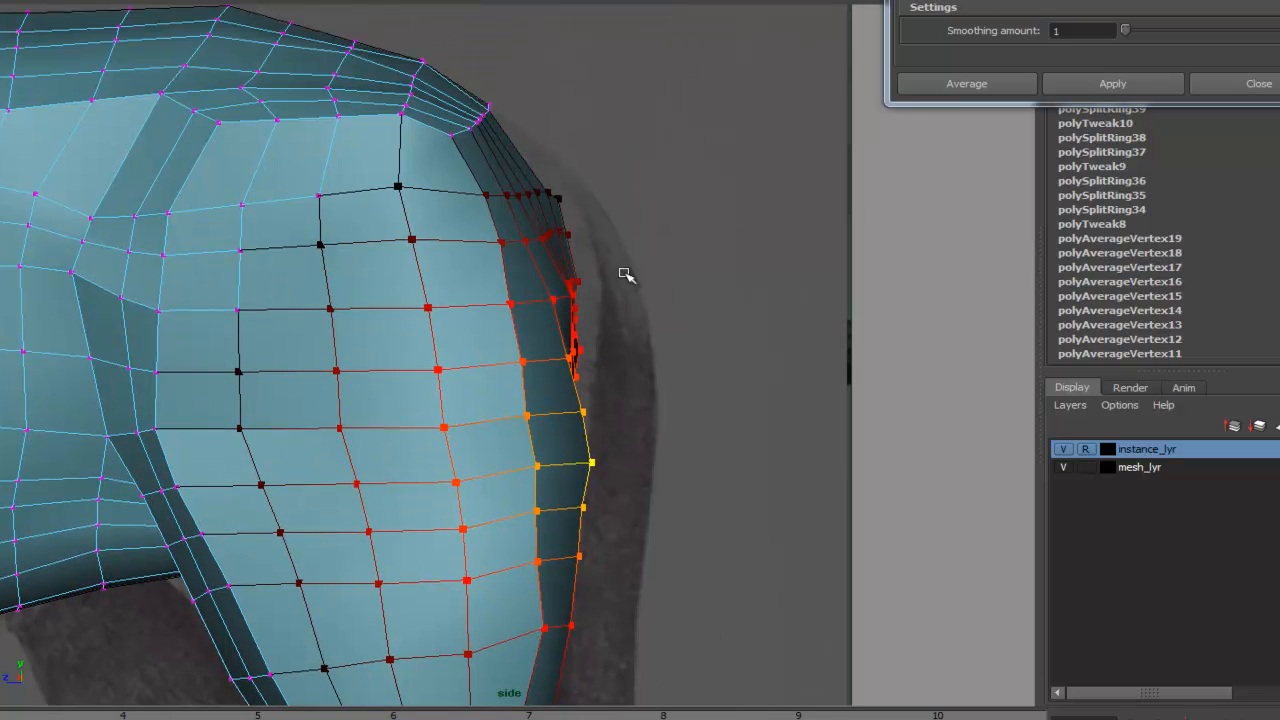
left_click(563, 232)
left_click_drag(563, 232, 580, 232)
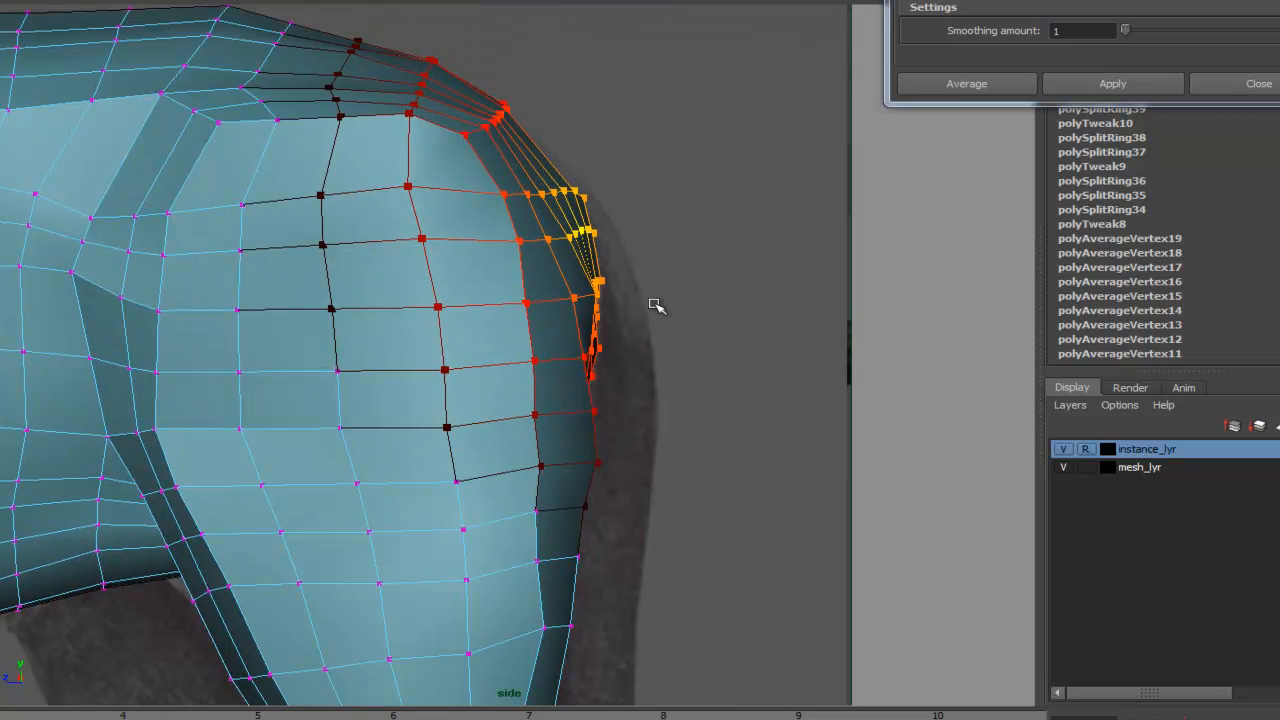
left_click(655, 305)
right_click_drag(757, 426, 632, 322, "alt")
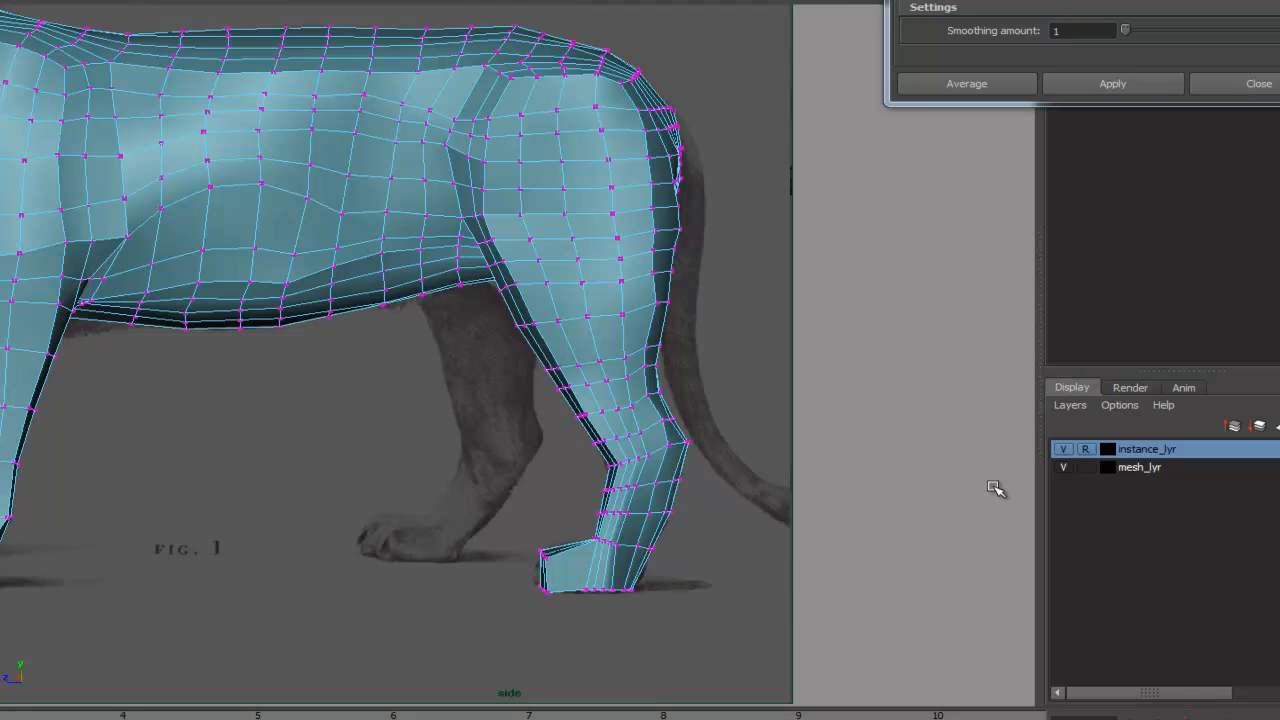
- Compare the front leg wireframe with the side reference by toggling the mesh layer's visibility
middle_click_drag(431, 363, 495, 340, "alt")
middle_click_drag(484, 398, 662, 398, "alt")
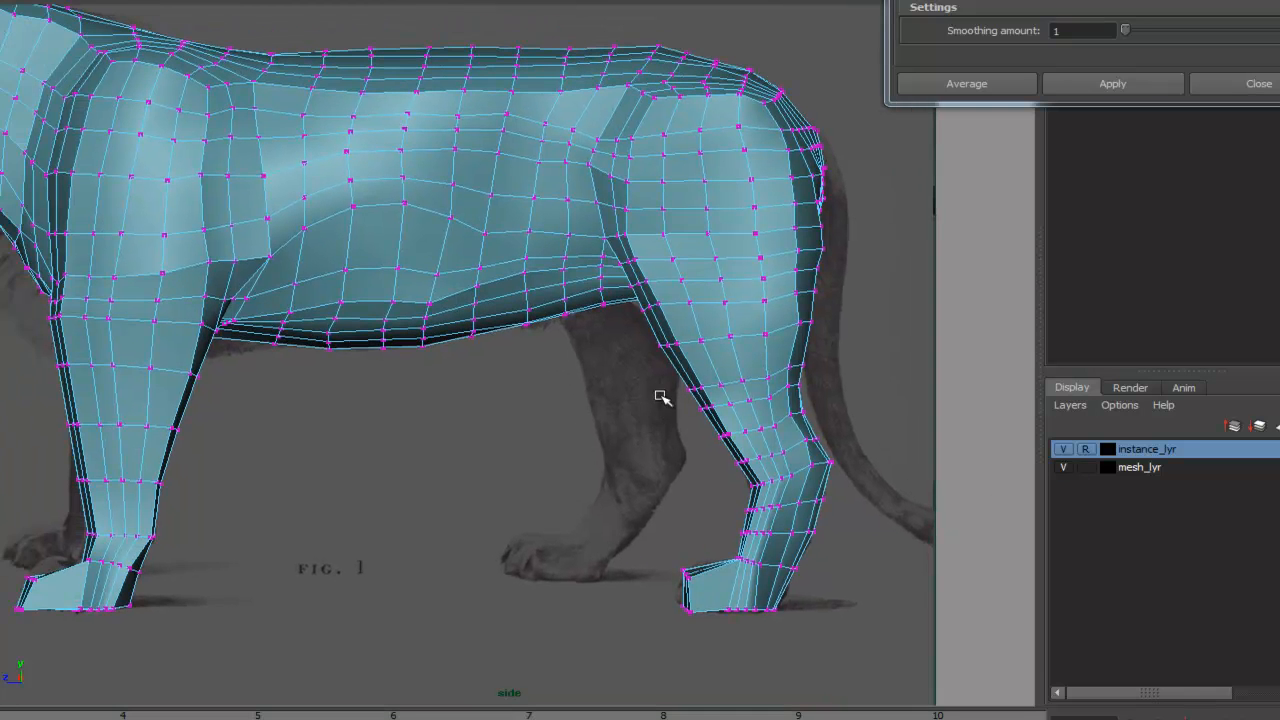
middle_click_drag(495, 390, 605, 378, "alt")
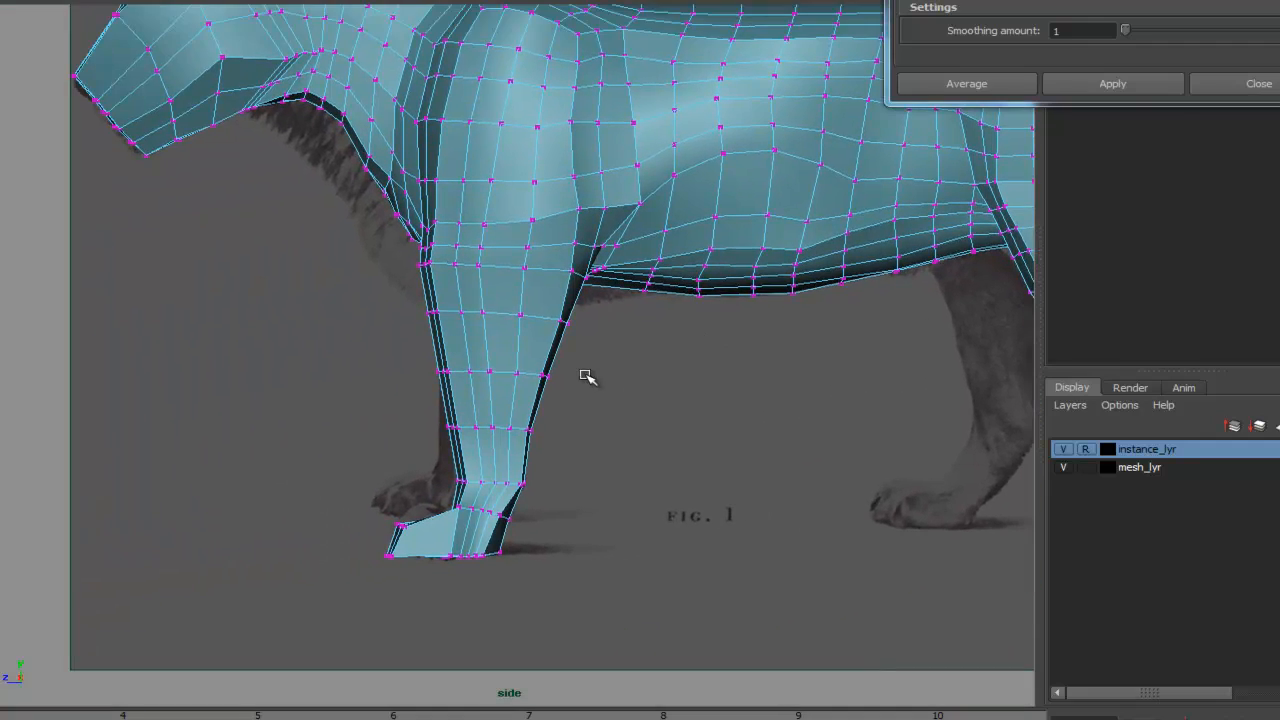
key("4")
right_click_drag(654, 409, 900, 415, "alt")
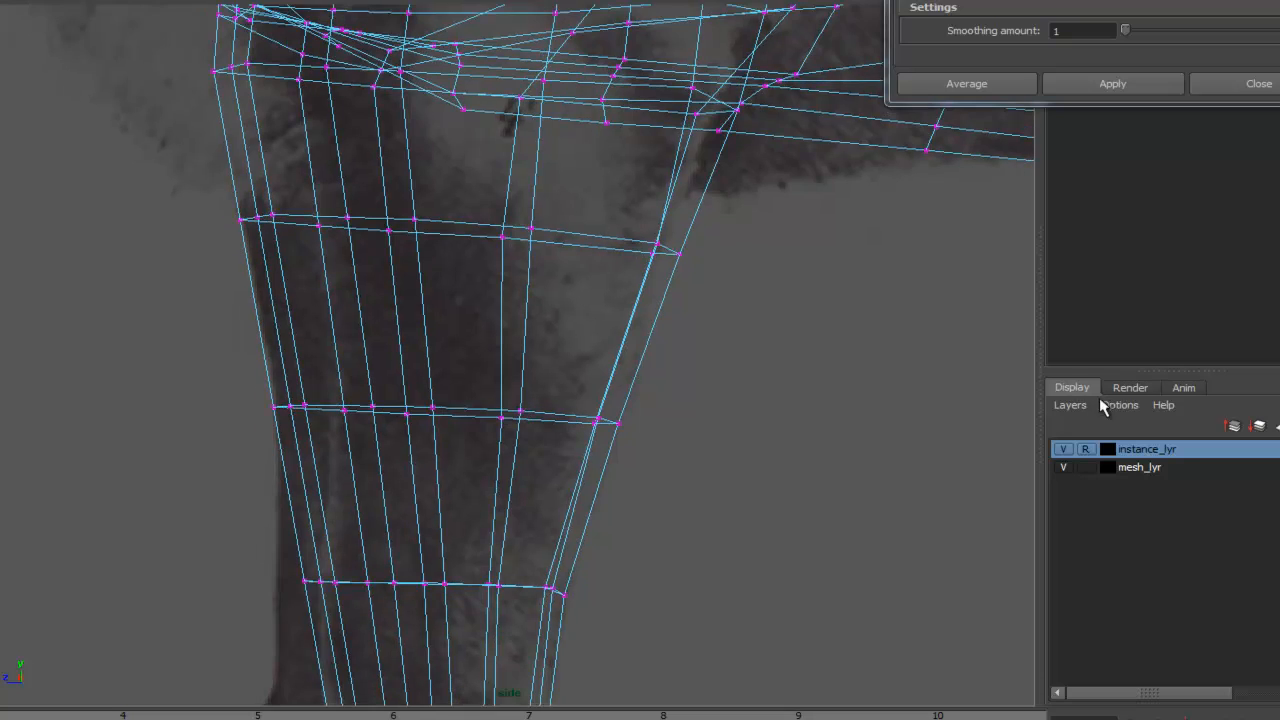
scroll(793, 370, "down", 5)
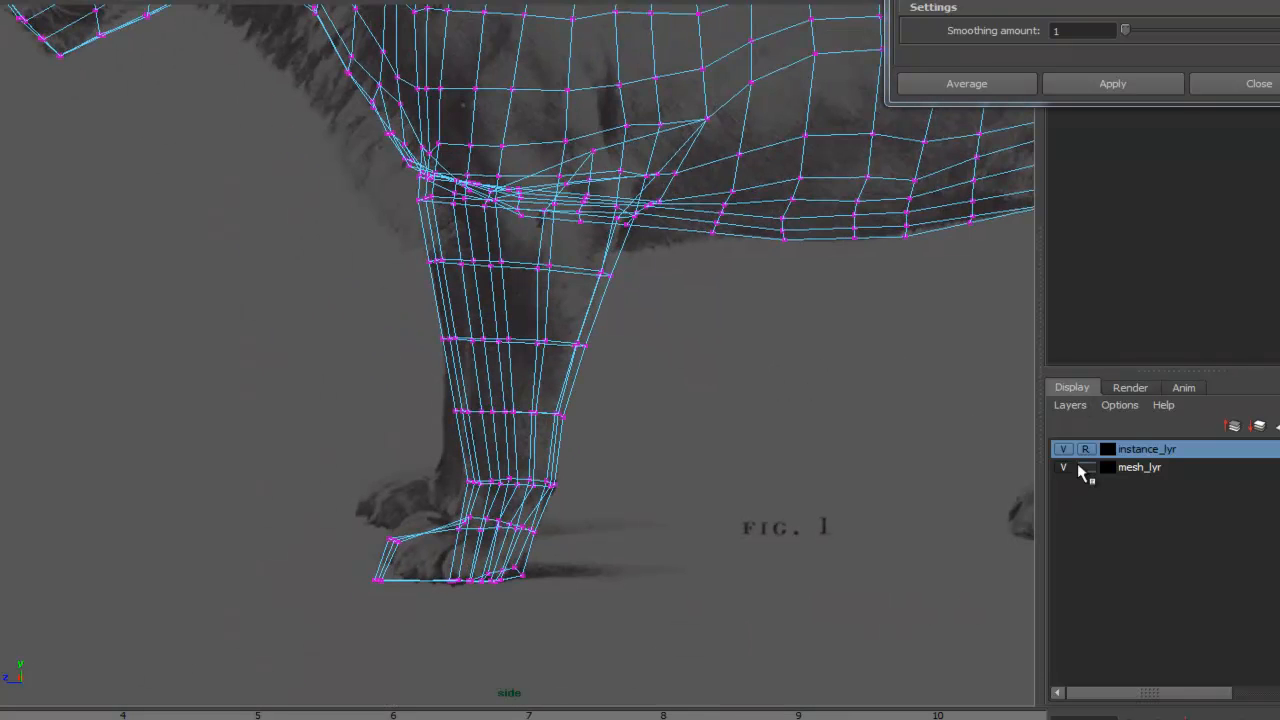
left_click(1066, 467)
left_click(1065, 467)
left_click(1065, 467)
left_click(1065, 467)
left_click(1065, 467)
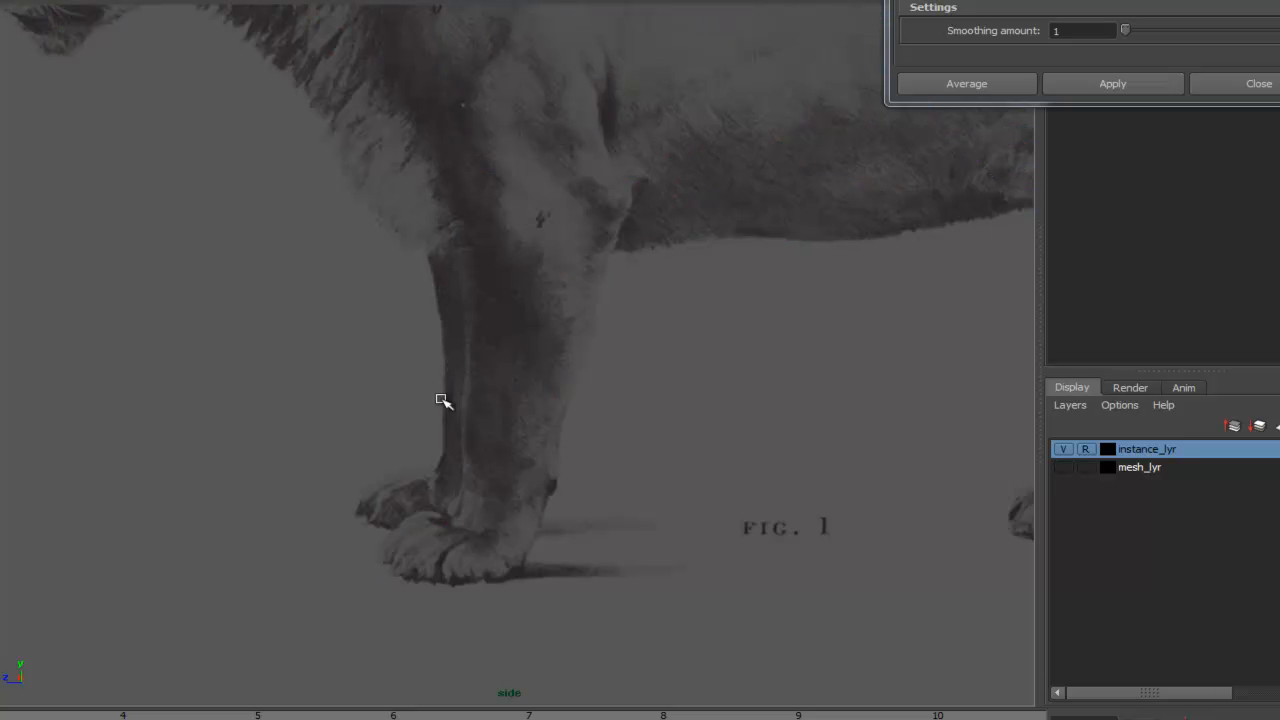
left_click(1063, 467)
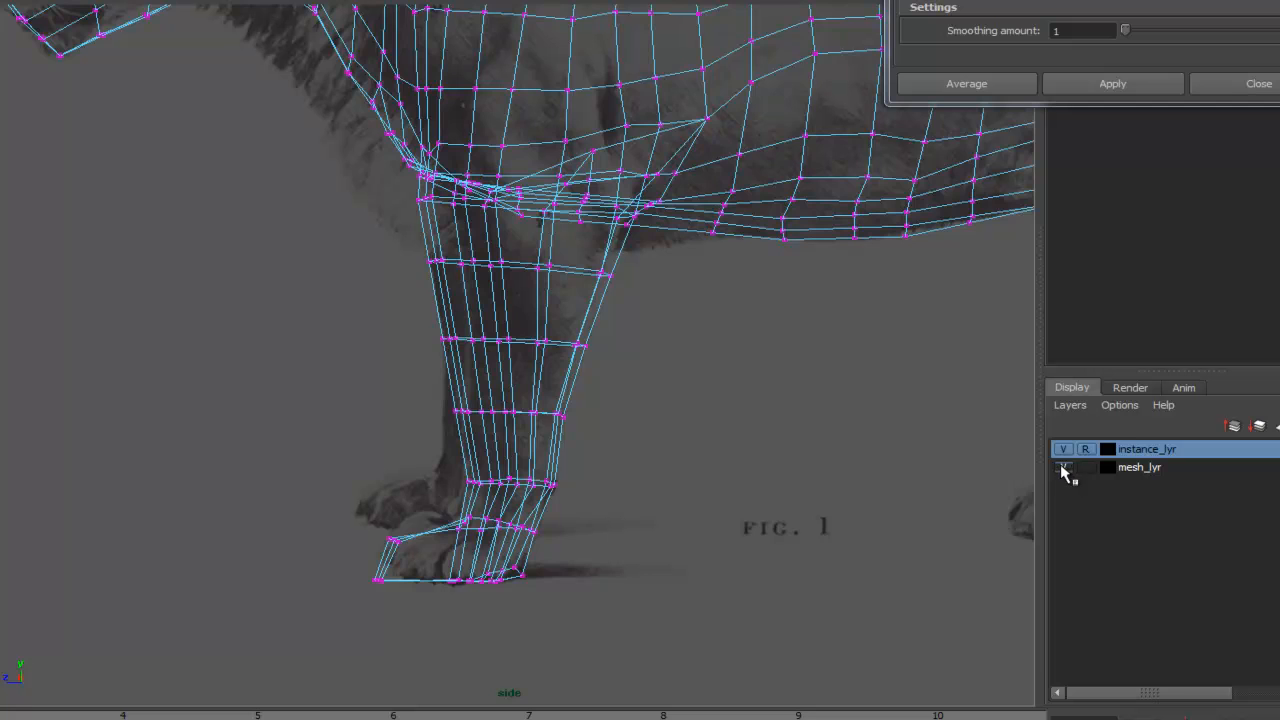
- Reshape the front lower leg vertices with soft selection to match the side reference
right_click_drag(571, 323, 690, 321, "alt")
left_click(406, 331)
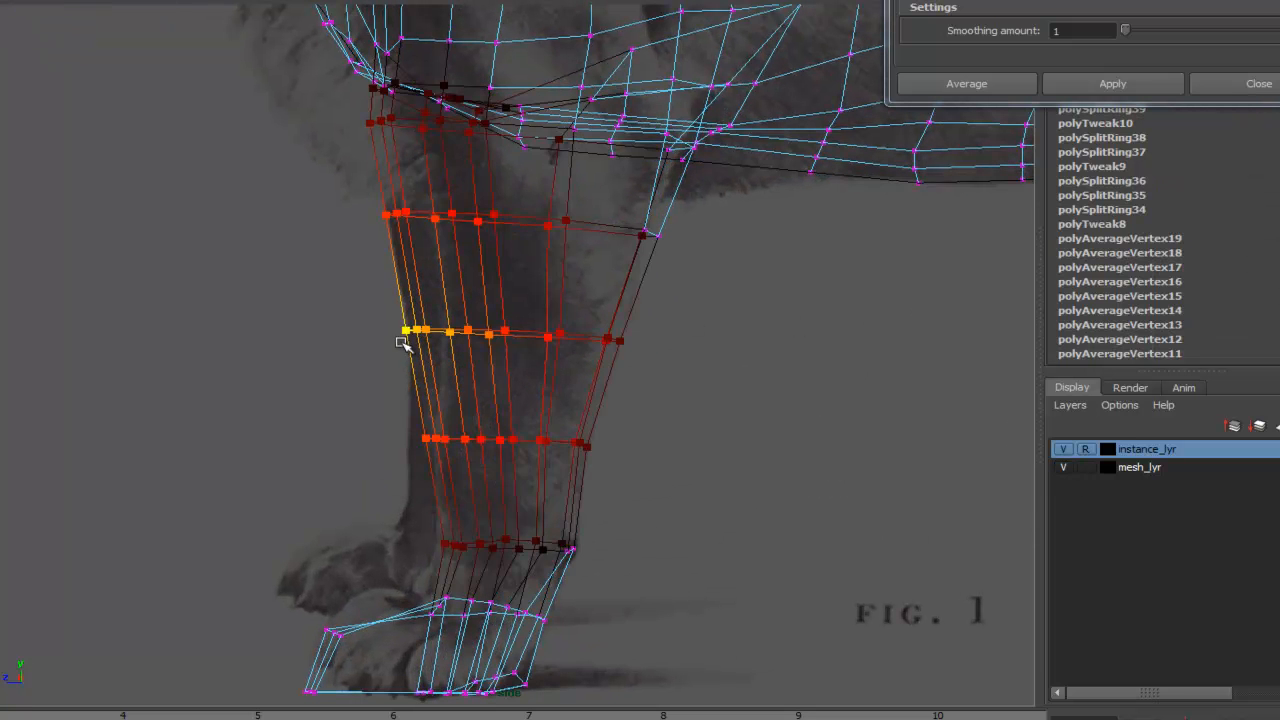
left_click_drag(406, 331, 446, 326)
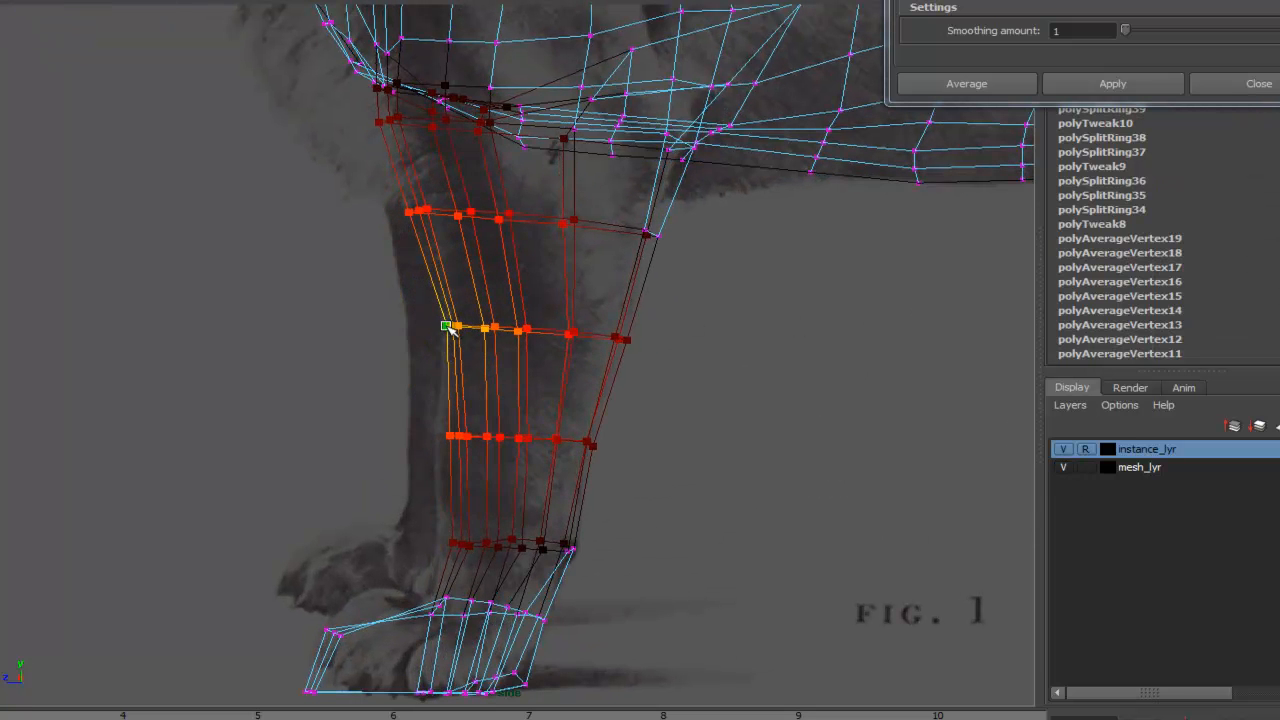
middle_click_drag(438, 209, 465, 316, "alt")
mouse_move(432, 320)
left_mouse_down()
mouse_move(490, 310)
mouse_move(451, 310)
left_mouse_up()
middle_click_drag(487, 402, 490, 335, "alt")
left_click_drag(486, 360, 476, 361)
middle_click_drag(475, 352, 481, 288, "alt")
left_click_drag(481, 408, 474, 408)
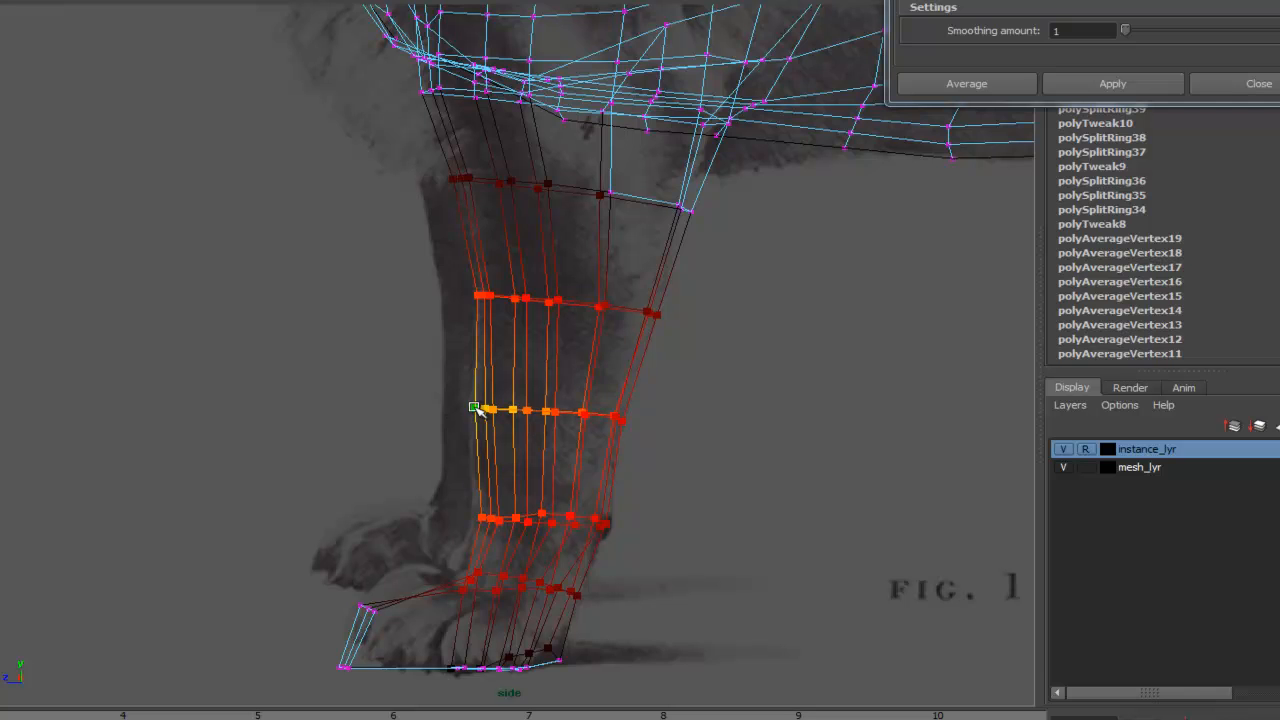
mouse_move(621, 423)
left_mouse_down()
mouse_move(580, 422)
mouse_move(617, 425)
left_mouse_up()
right_click_drag(641, 482, 768, 467, "alt")
middle_click_drag(768, 467, 758, 349, "alt")
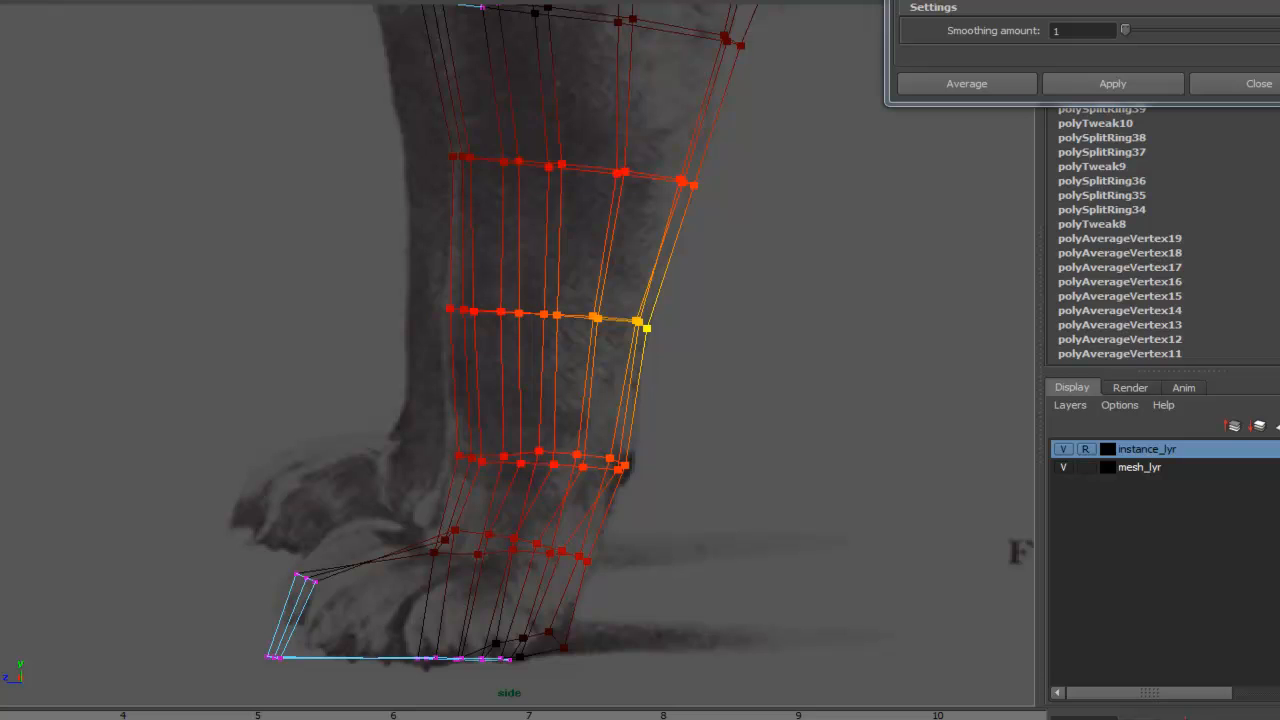
- Insert edge loops around the front ankle with the Insert Edge Loop Tool and adjust the surrounding vertices
left_click(100, 0)
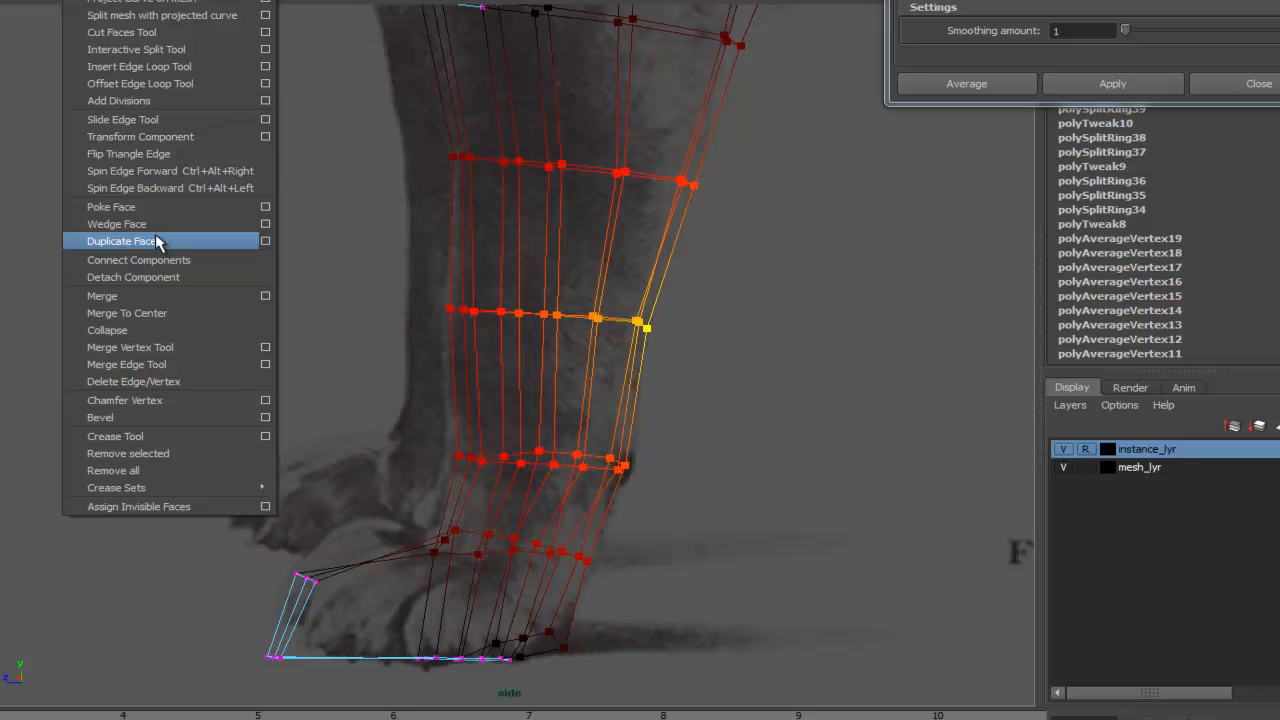
left_click(165, 67)
left_click_drag(641, 430, 634, 434)
left_click_drag(611, 520, 608, 508)
middle_click_drag(608, 508, 697, 306, "alt")
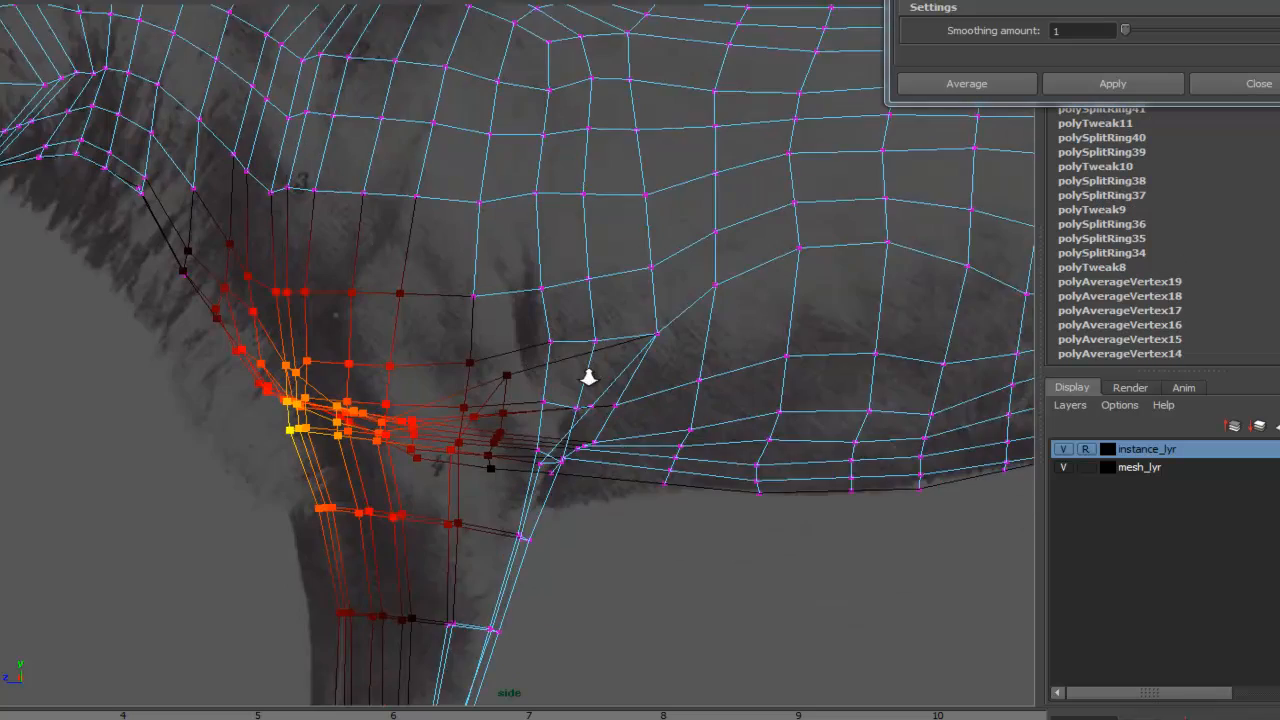
middle_click_drag(588, 377, 643, 368, "alt")
right_click_drag(643, 368, 786, 356, "alt")
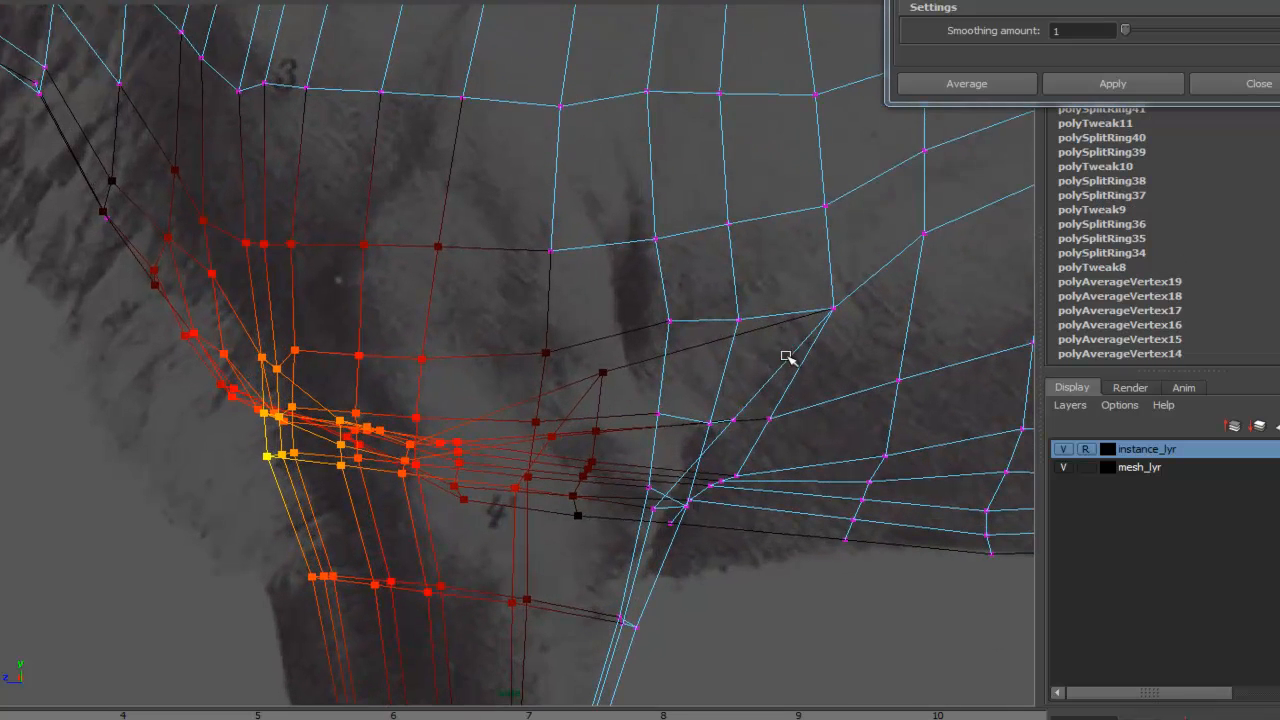
middle_click_drag(786, 356, 677, 356, "alt")
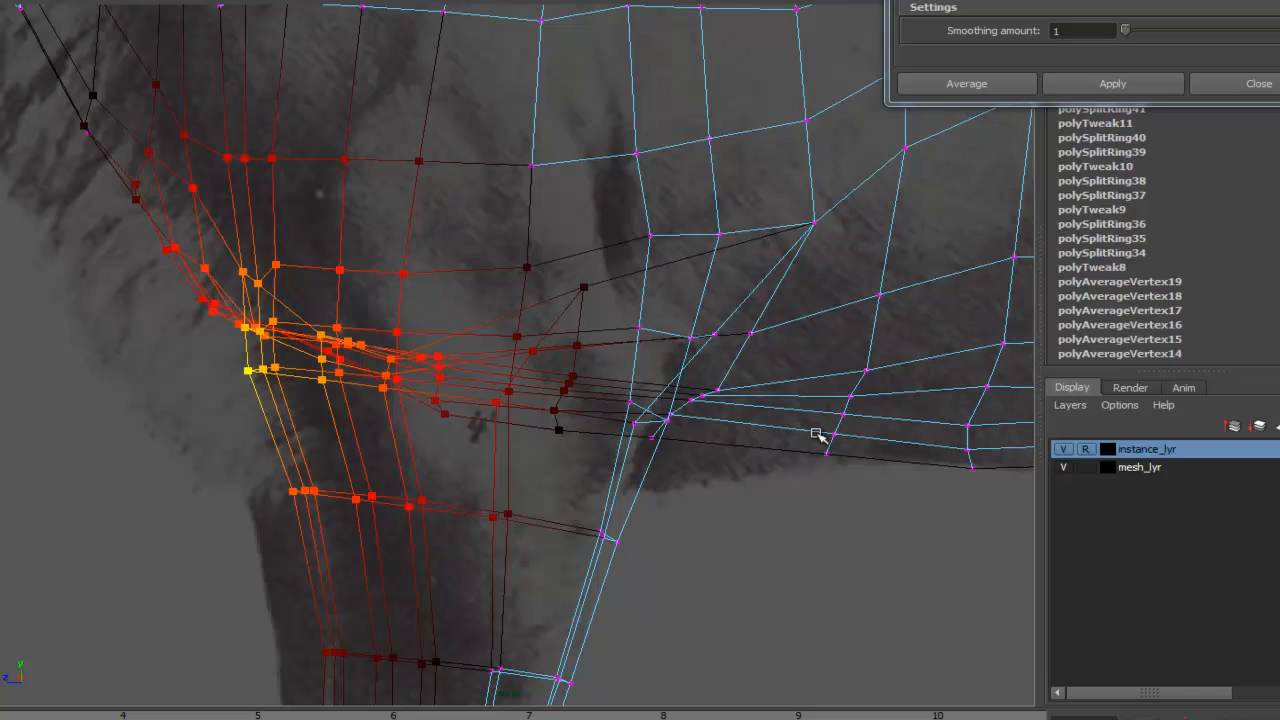
- Compare the elbow area with the side reference by toggling the mesh layer's visibility
left_click(1063, 467)
right_click_drag(880, 290, 893, 320, "alt")
middle_click_drag(726, 253, 548, 295, "alt")
middle_click_drag(862, 347, 643, 303, "alt")
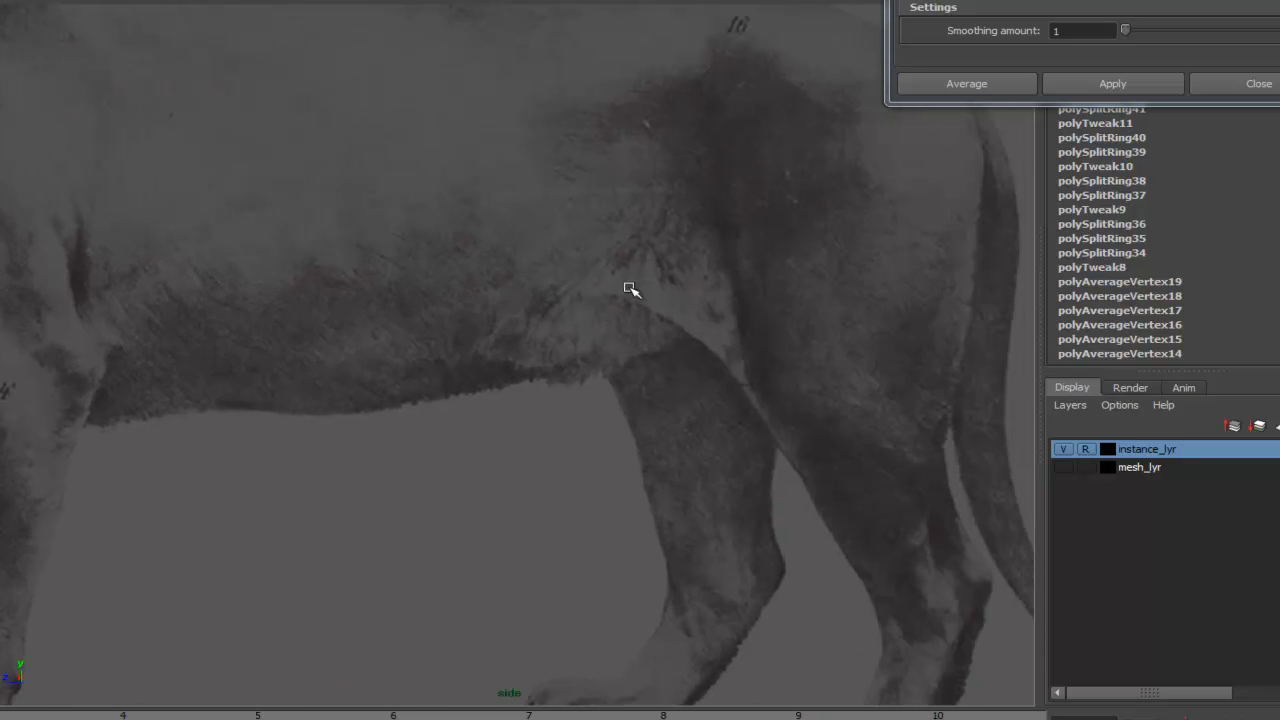
middle_click_drag(619, 275, 1028, 293, "alt")
middle_click_drag(530, 308, 620, 317, "alt")
right_click_drag(620, 317, 743, 280, "alt")
middle_click_drag(743, 280, 681, 296, "alt")
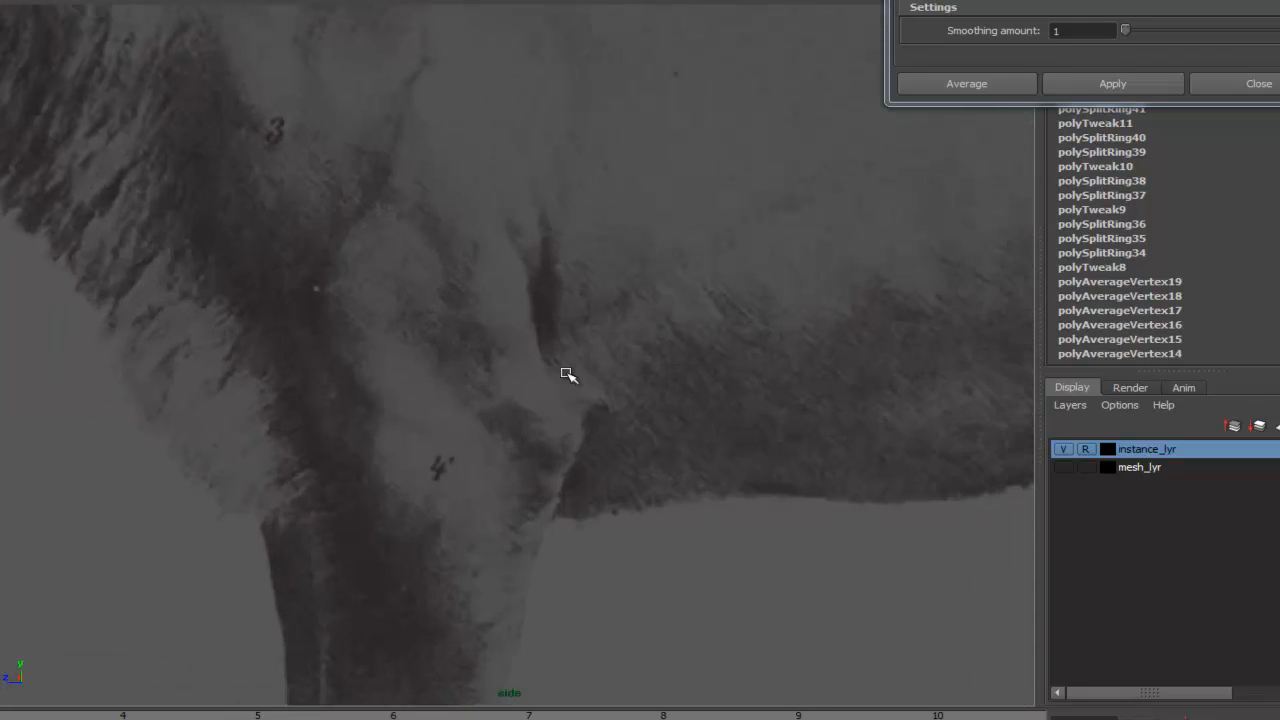
left_click(1063, 467)
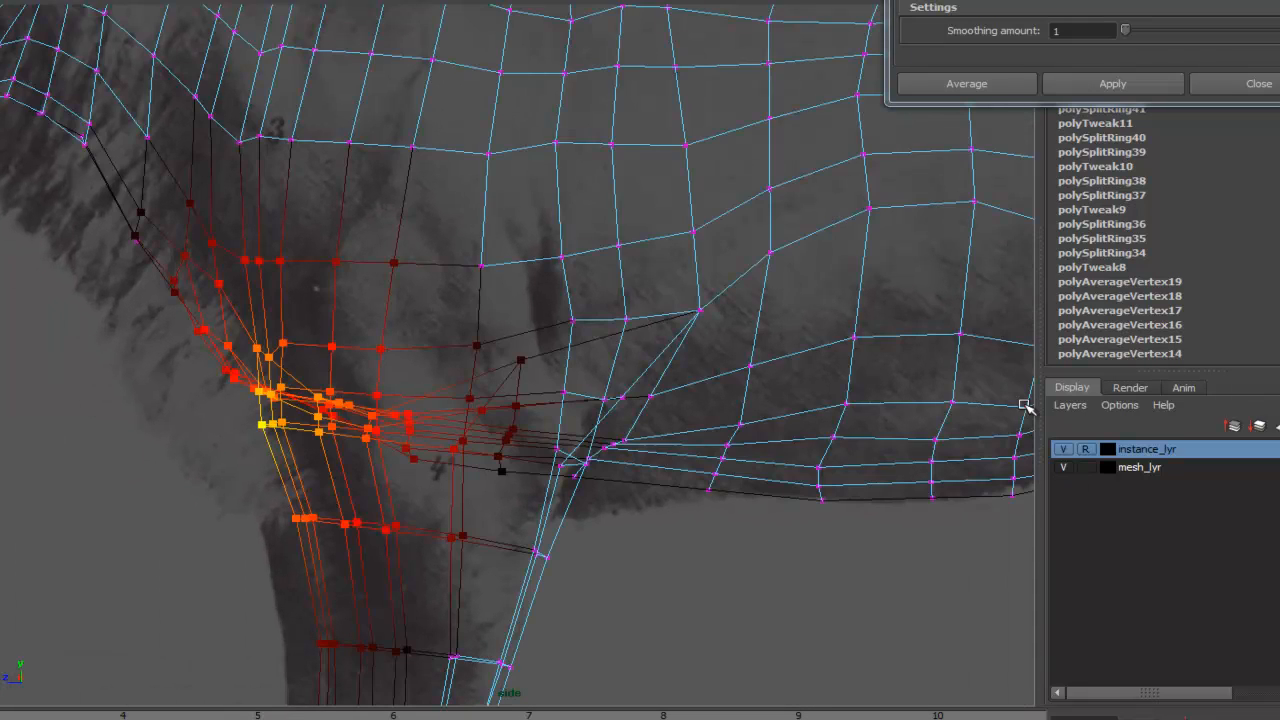
- Switch to shaded display and pull the elbow crease vertices into place, turning soft selection off
key("5")
right_click_drag(578, 323, 497, 320)
left_click(556, 320)
left_click_drag(556, 320, 563, 316)
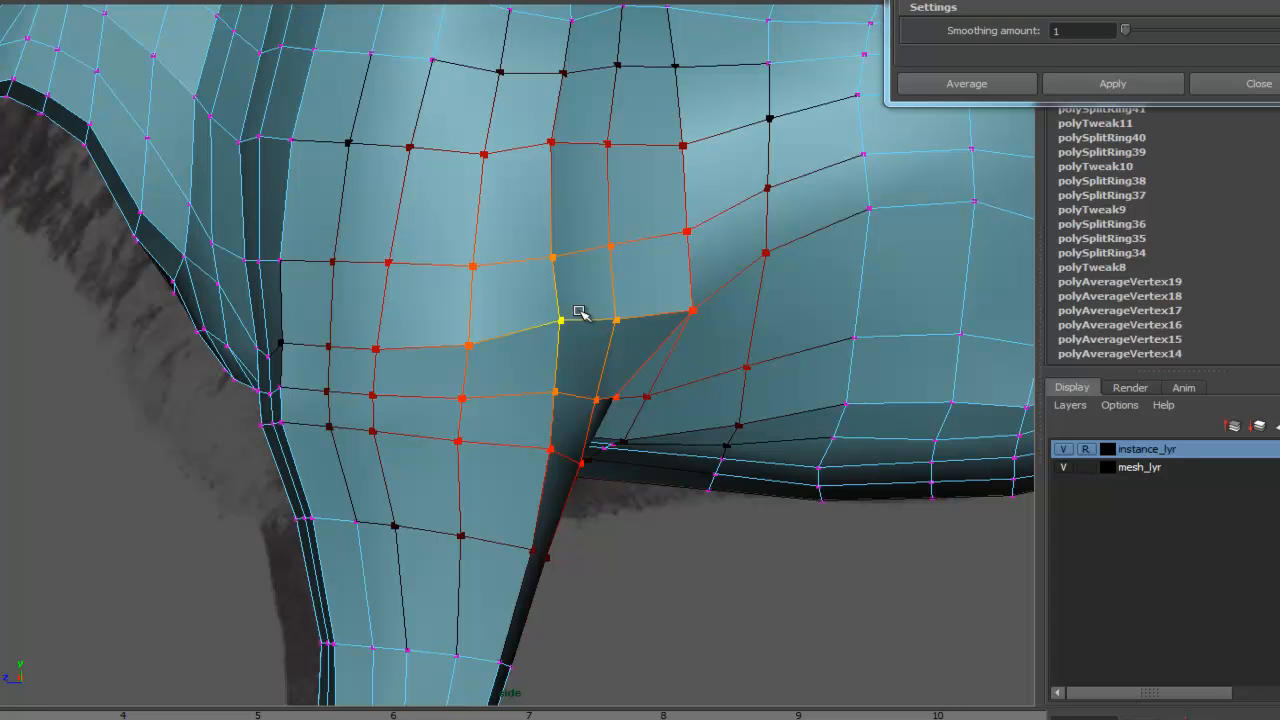
key("b")
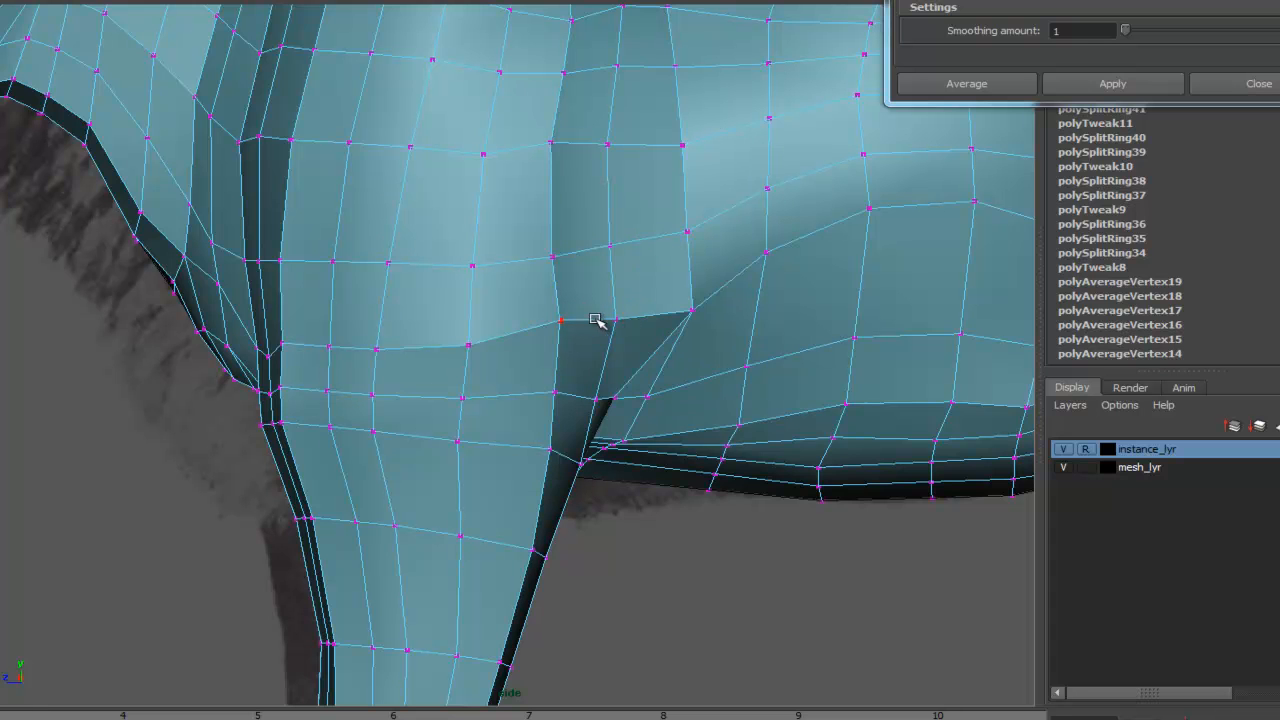
left_click_drag(617, 320, 586, 319)
left_click_drag(691, 310, 590, 320)
left_click_drag(601, 399, 583, 399)
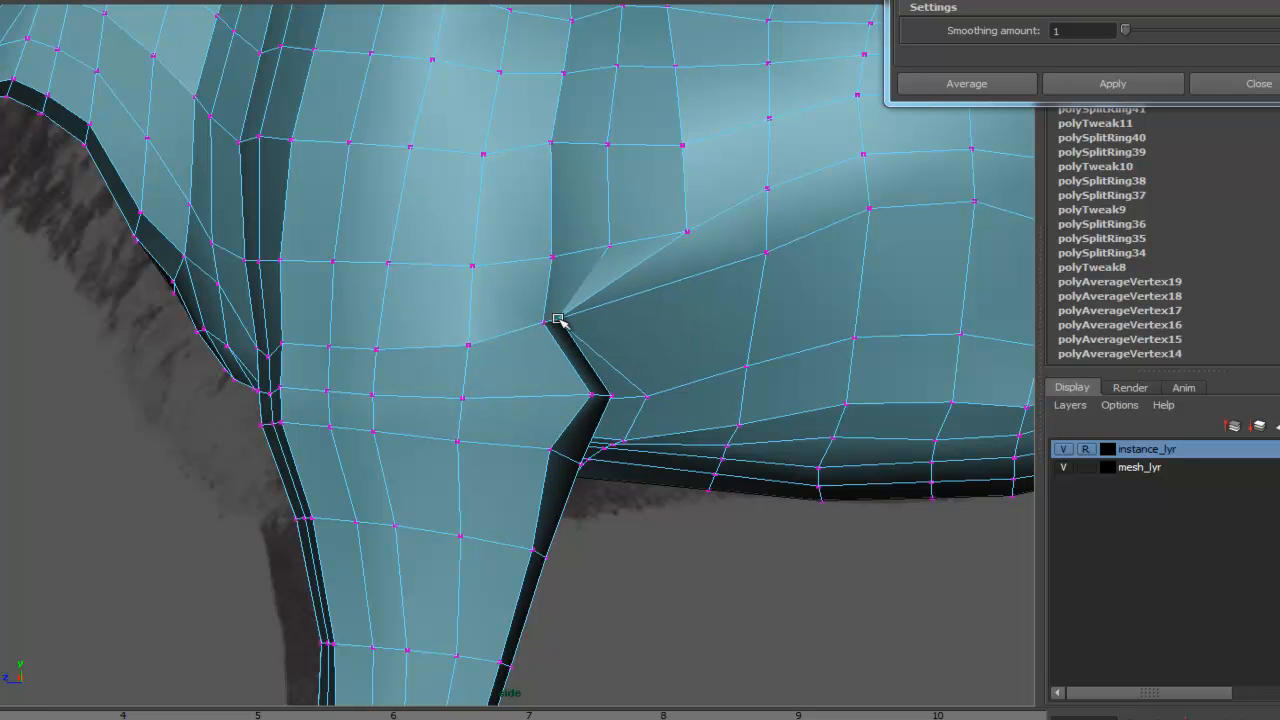
key("space")
- Orbit the model in perspective to inspect the junction of the front leg and chest
left_click_drag(622, 330, 642, 276)
left_click_drag(538, 362, 645, 415, "alt")
right_click_drag(645, 415, 740, 389, "alt")
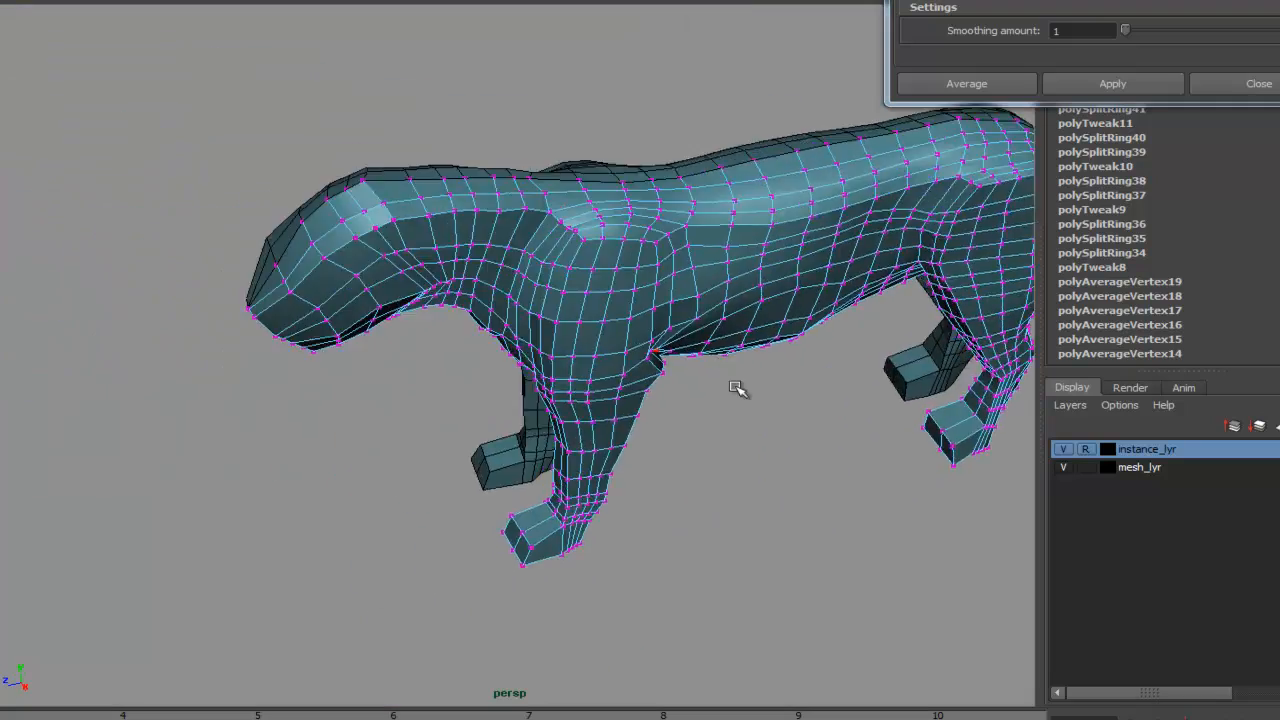
left_click_drag(740, 389, 617, 360, "alt")
right_click_drag(617, 360, 934, 377, "alt")
middle_click_drag(934, 377, 800, 372, "alt")
left_click_drag(800, 372, 583, 277, "alt")
middle_click_drag(583, 277, 660, 430, "alt")
left_click_drag(660, 430, 440, 389, "alt")
right_click_drag(440, 389, 510, 350, "alt")
middle_click_drag(424, 340, 474, 328, "alt")
left_click_drag(416, 381, 511, 363)
middle_click_drag(511, 363, 403, 277, "alt")
left_click_drag(403, 277, 506, 437, "alt")
middle_click_drag(507, 437, 440, 280, "alt")
left_click_drag(440, 280, 549, 473, "alt")
middle_click_drag(549, 469, 515, 320, "alt")
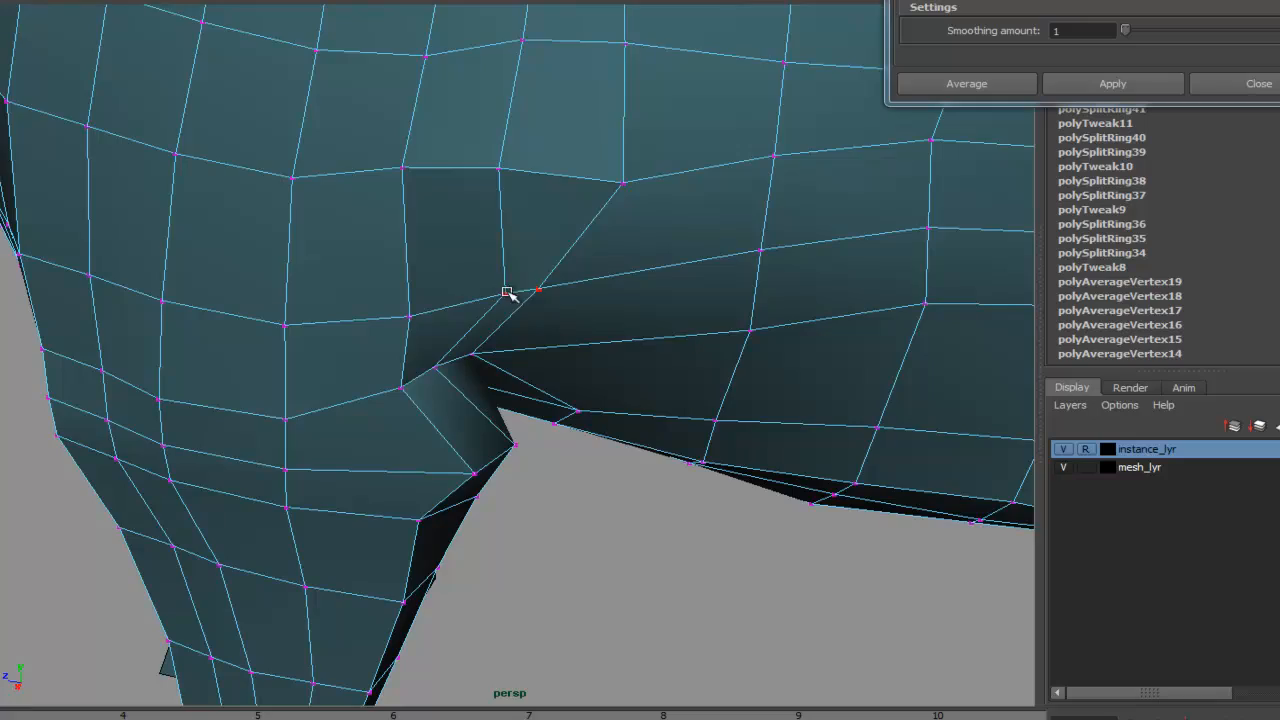
- Split a face at the elbow junction with the Interactive Split Tool
left_click_drag(566, 425, 678, 170, "alt")
right_click_drag(678, 170, 560, 229, "alt")
middle_click_drag(560, 229, 568, 350, "alt")
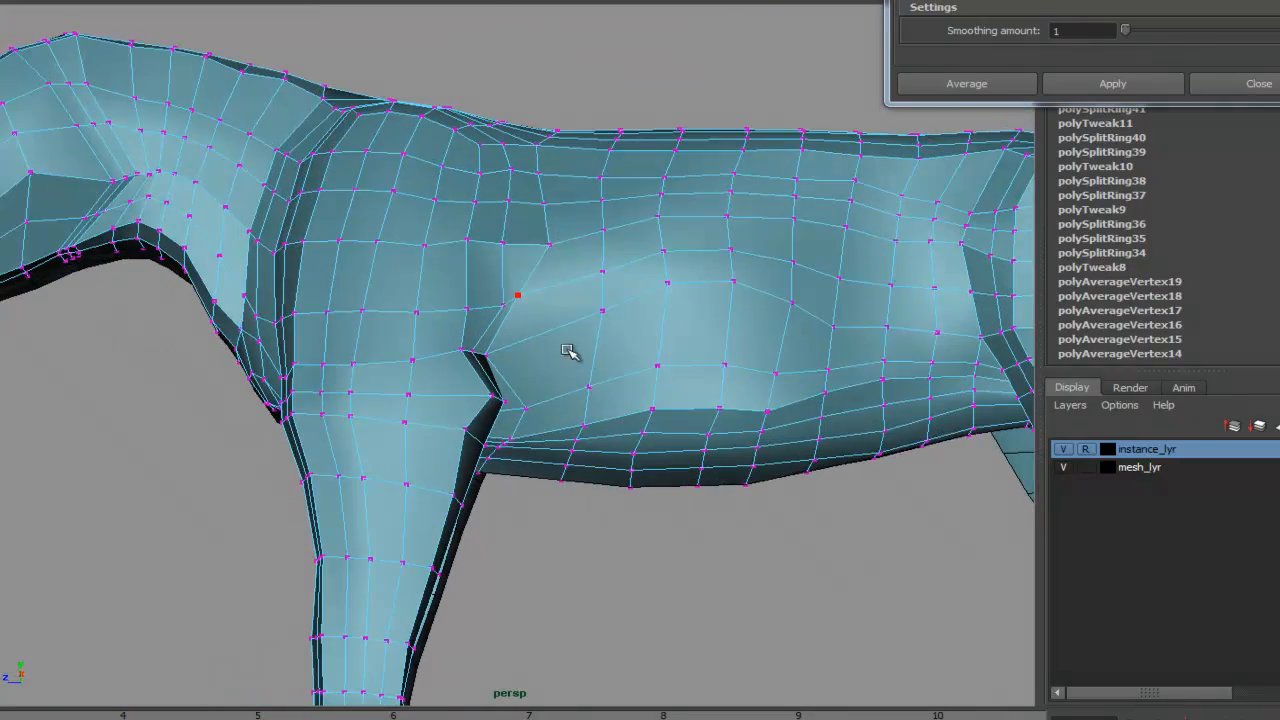
left_click_drag(560, 354, 520, 334, "alt")
right_click_drag(520, 334, 597, 314, "alt")
left_click_drag(597, 314, 457, 338, "alt")
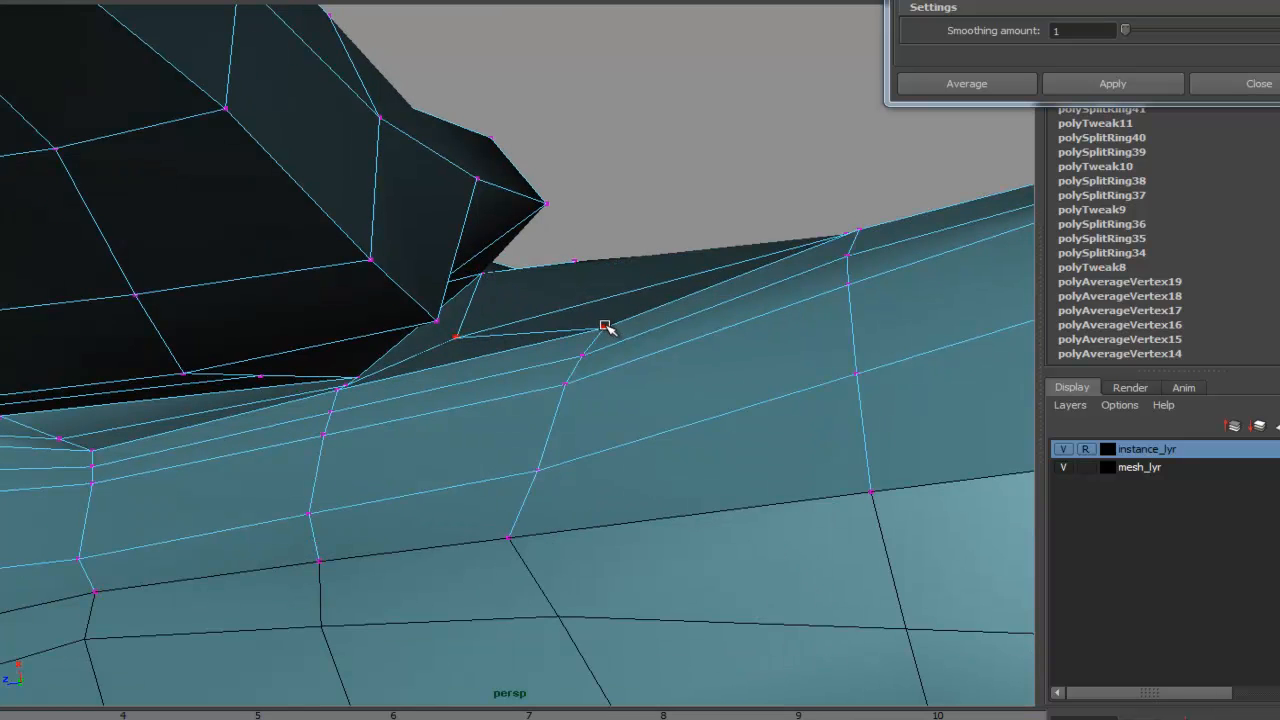
key("Return")
- Tweak the vertices along the underside of the elbow around the new split
left_click_drag(604, 327, 435, 369)
left_click_drag(533, 365, 423, 391)
left_click_drag(566, 385, 432, 418)
left_click_drag(540, 468, 418, 492)
left_click_drag(515, 538, 402, 551)
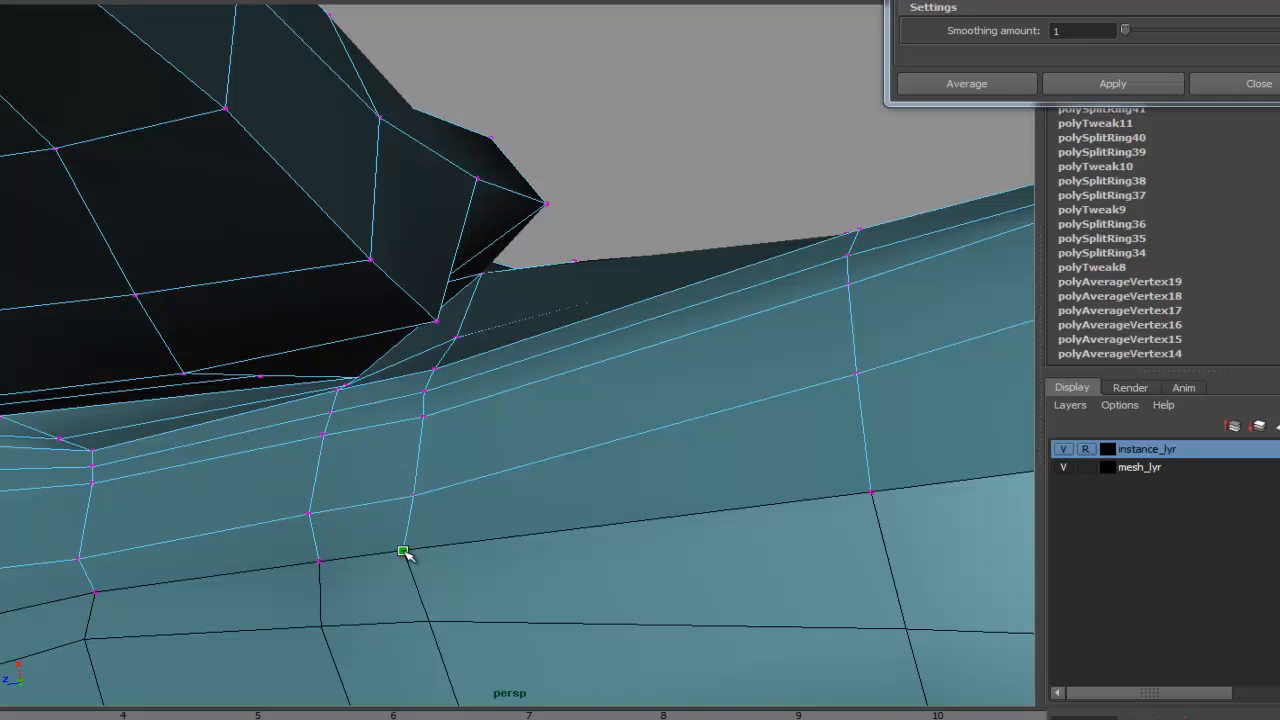
left_click_drag(557, 363, 517, 414, "alt")
left_click_drag(529, 349, 550, 407, "alt")
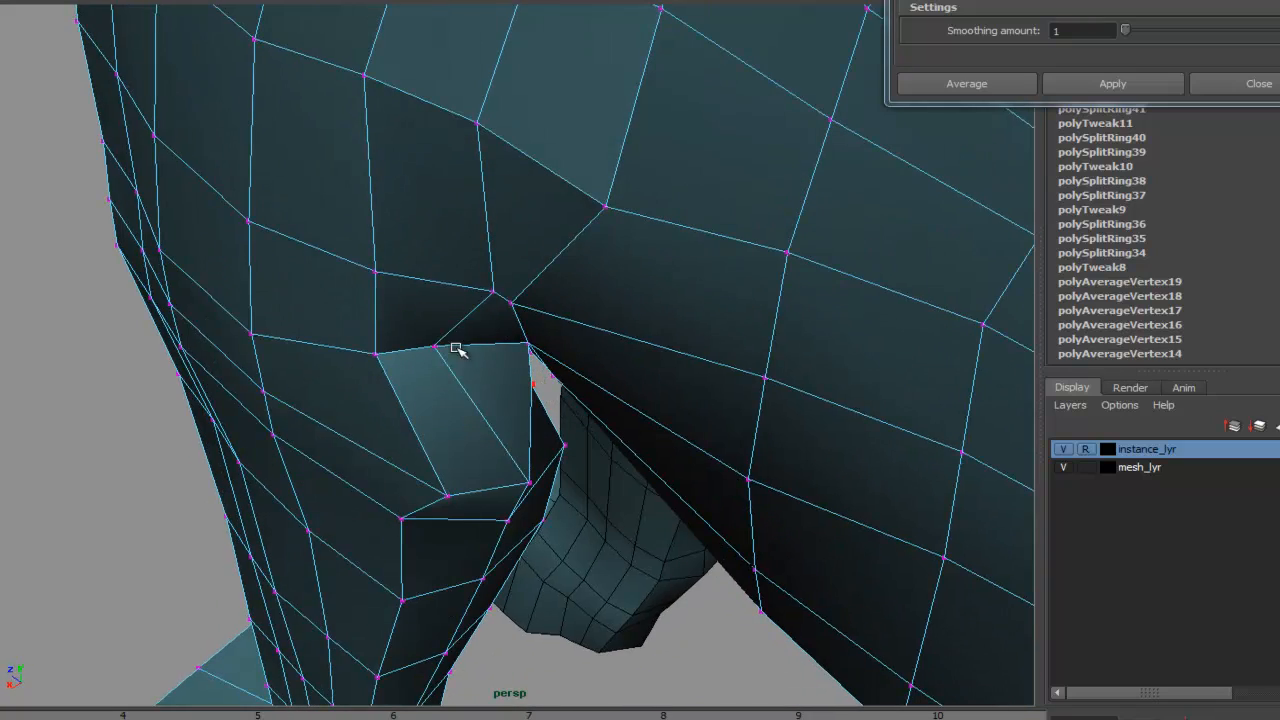
left_click_drag(489, 362, 474, 320, "alt")
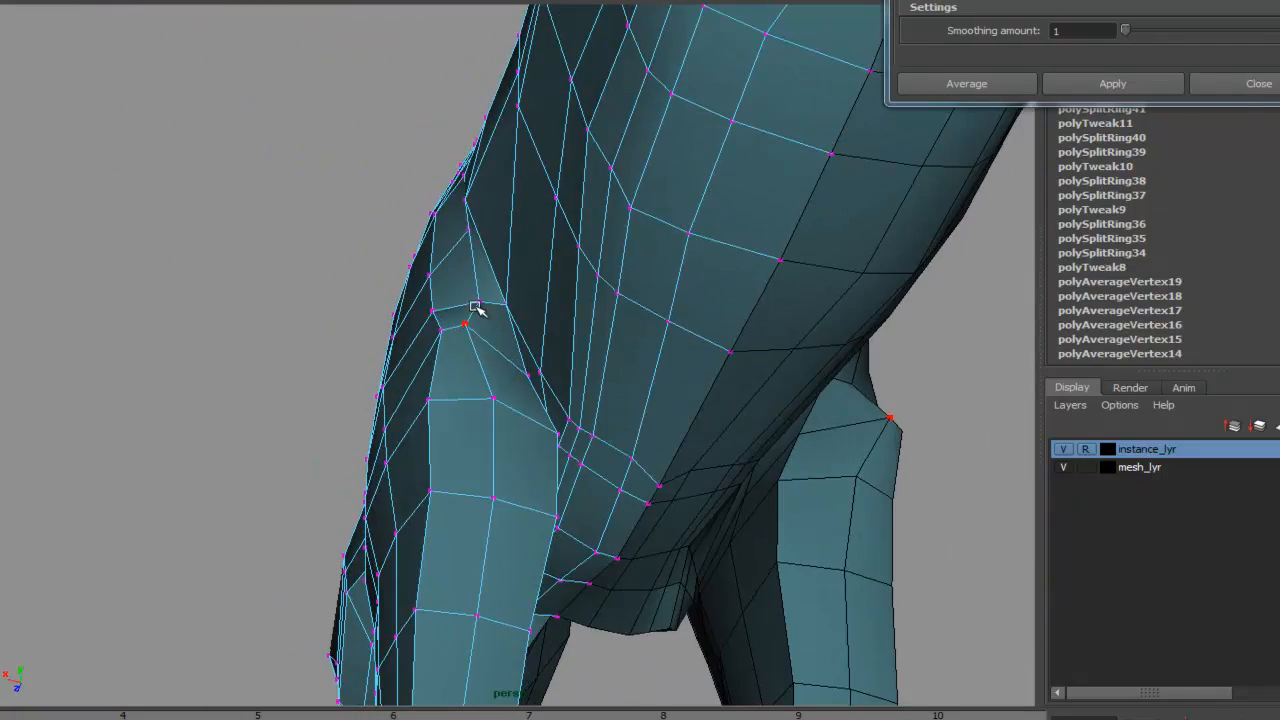
- Orbit around the armpit and front of the model to inspect the legs and paws
right_click_drag(466, 297, 429, 286, "alt")
left_click_drag(429, 286, 484, 335, "alt")
right_click_drag(481, 337, 431, 268)
left_click(480, 341)
double_click(488, 372, "shift")
left_click_drag(433, 325, 514, 541, "alt")
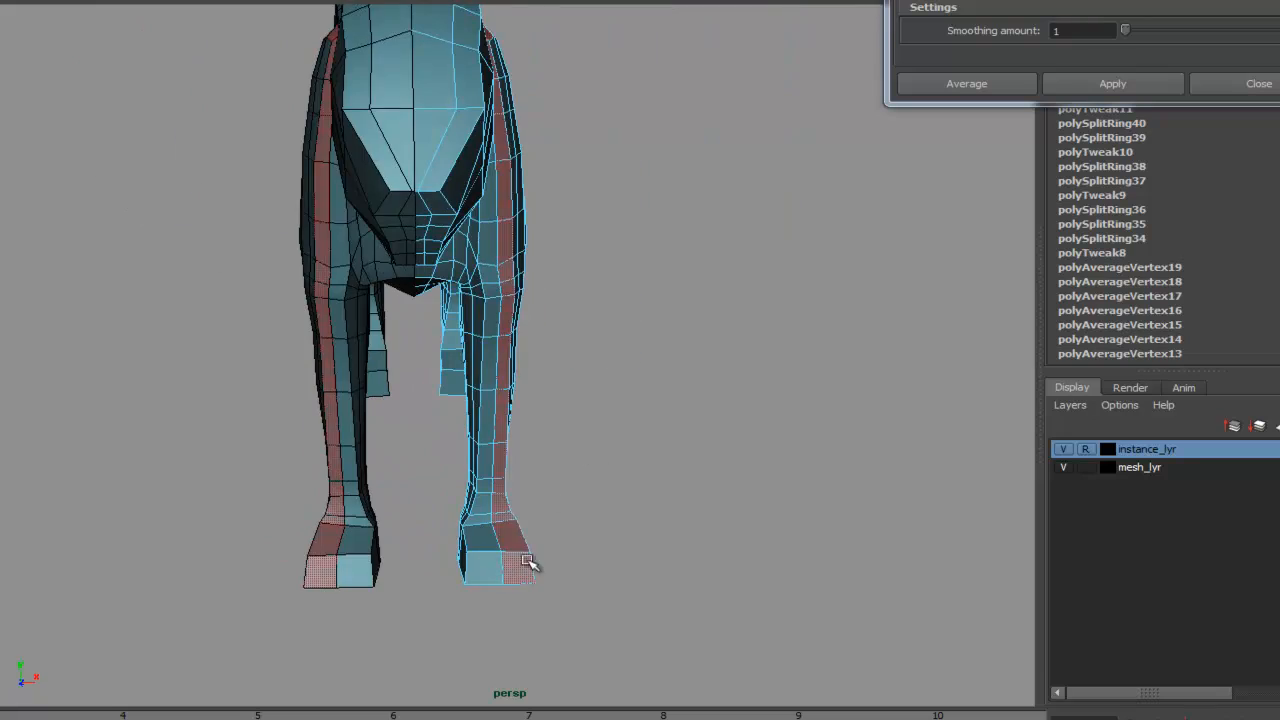
left_click_drag(637, 461, 617, 333, "alt")
right_click_drag(617, 333, 694, 423, "alt")
middle_click_drag(694, 423, 803, 434, "alt")
left_click(404, 238, "shift")
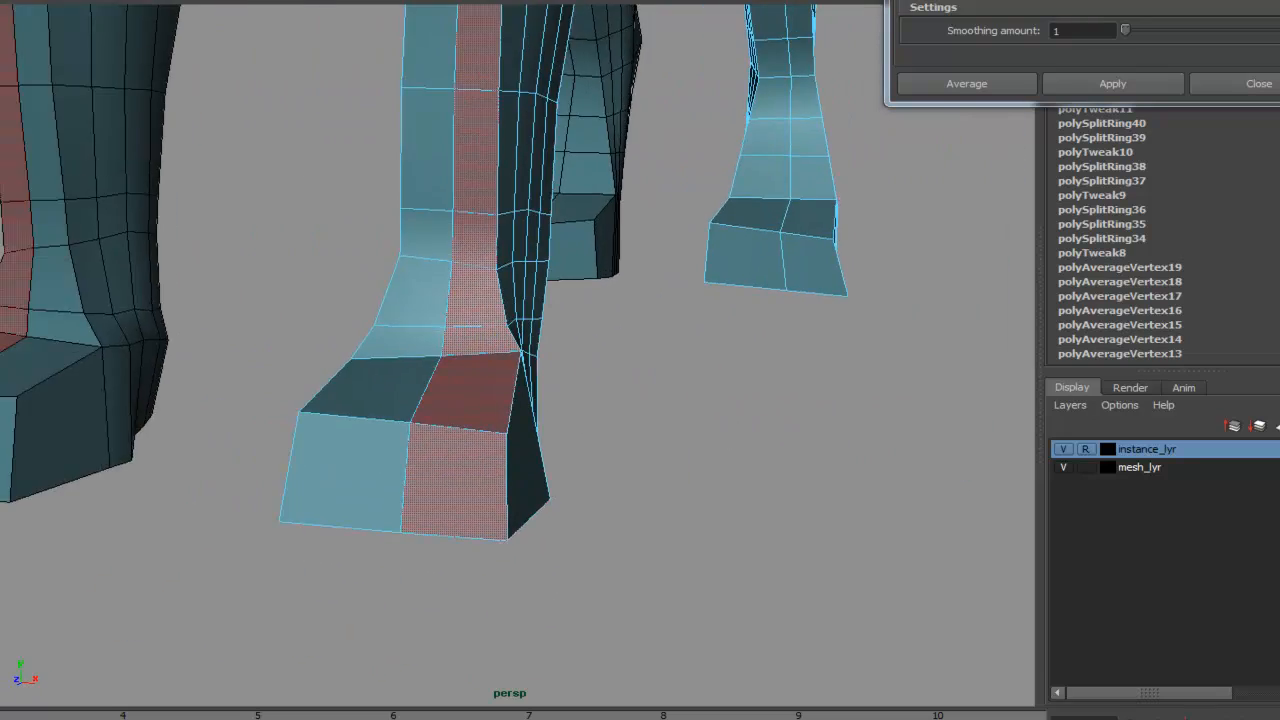
- Insert edge loops running lengthwise down the middle of the front and hind paws
left_click(88, 0)
left_click(139, 66)
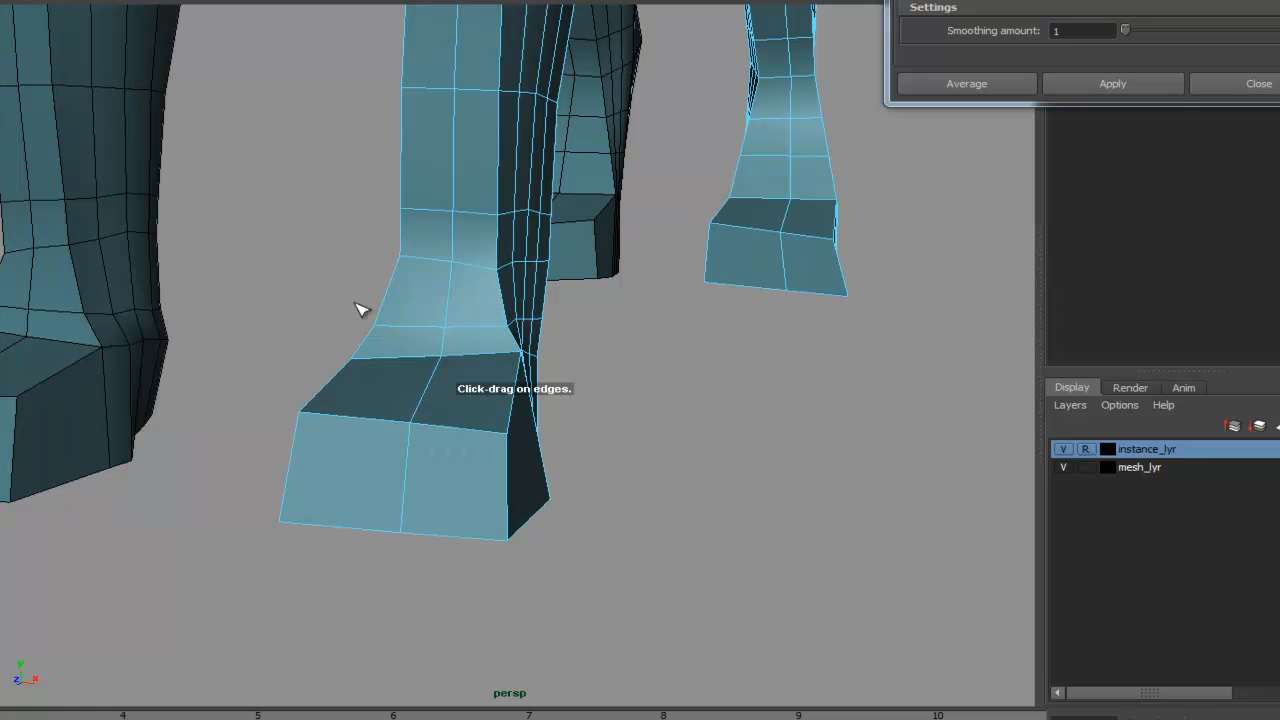
left_click(464, 428)
left_click(359, 416)
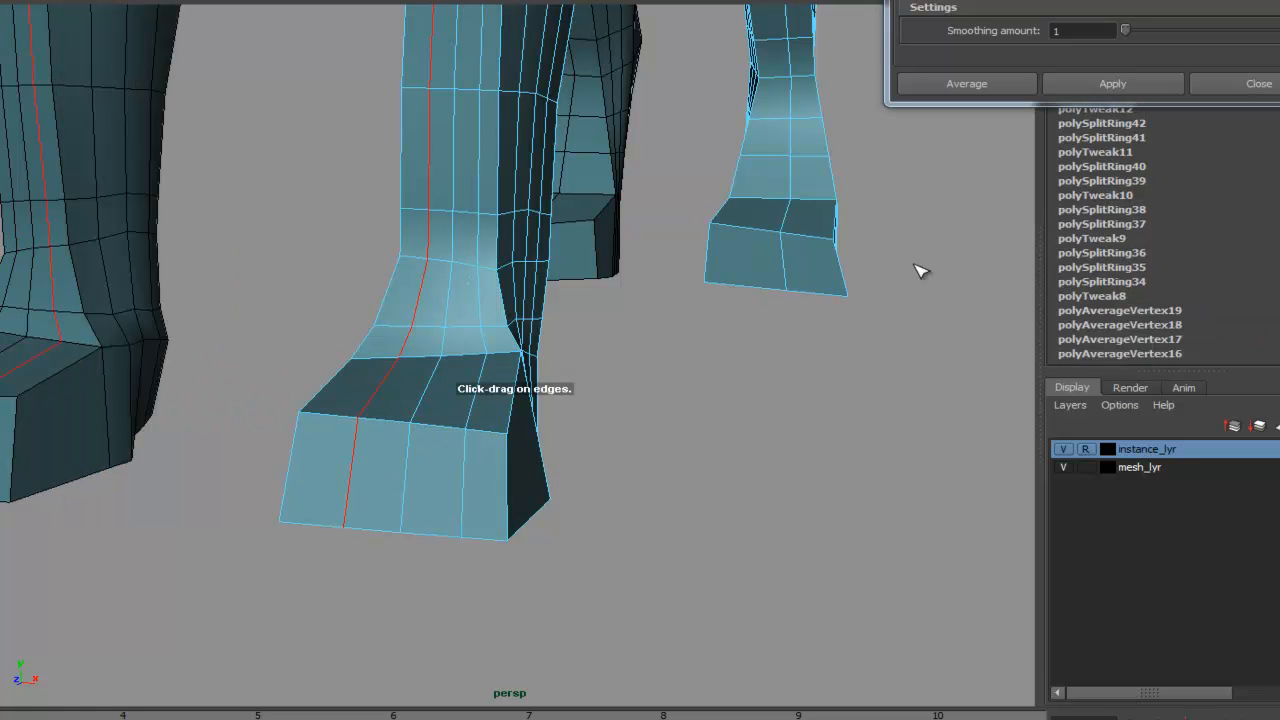
middle_click_drag(914, 265, 728, 370, "alt")
left_click(665, 298)
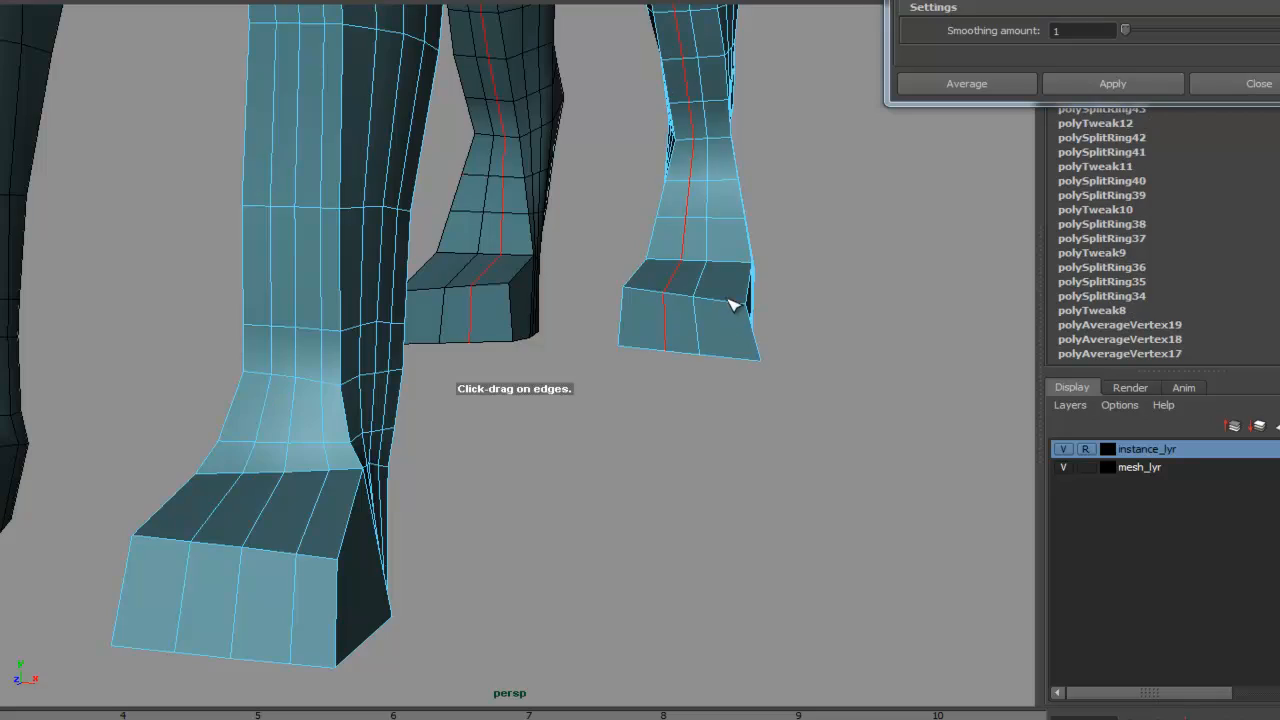
left_click(733, 305)
- Insert additional edge loops across the hind paws
middle_click_drag(880, 291, 889, 331, "alt")
right_click_drag(889, 331, 606, 286, "alt")
middle_click_drag(774, 292, 746, 410, "alt")
left_click_drag(745, 410, 414, 391, "alt")
right_click_drag(414, 391, 686, 357, "alt")
left_click_drag(686, 357, 738, 410, "alt")
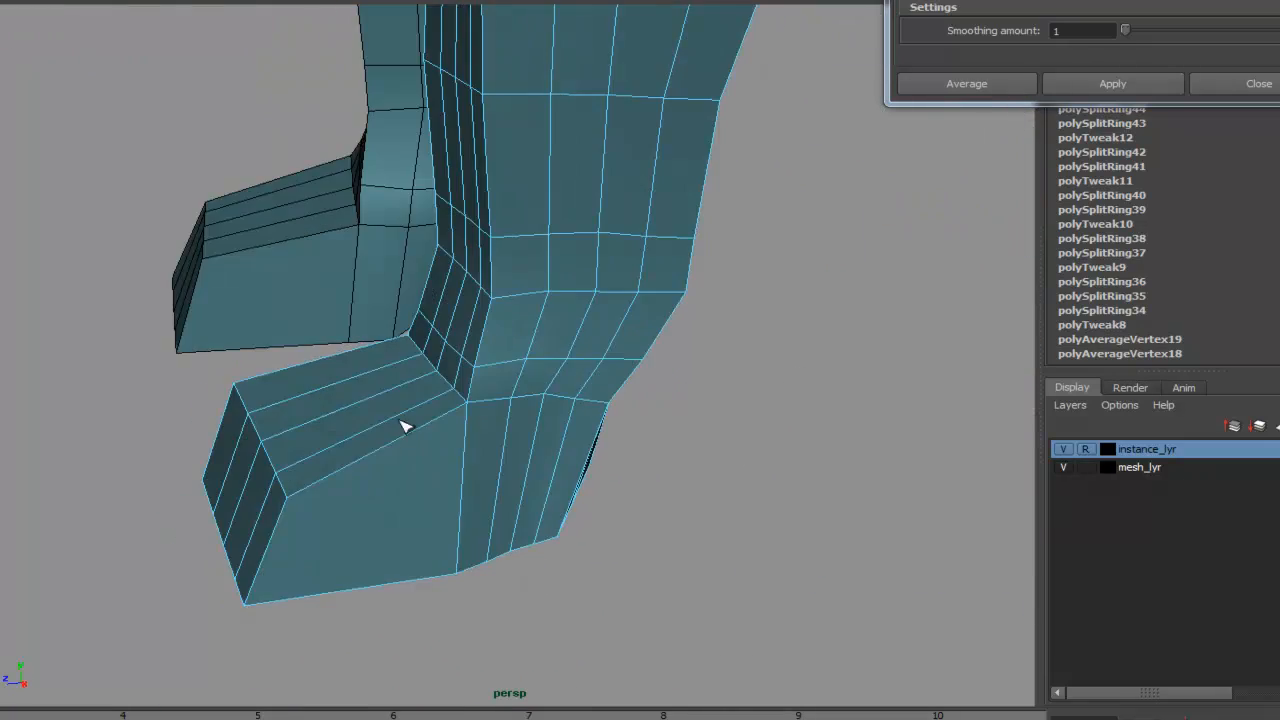
left_click(333, 474)
left_click(405, 435)
right_click_drag(715, 385, 463, 350, "alt")
middle_click_drag(463, 350, 544, 422, "alt")
right_click_drag(866, 368, 692, 281, "alt")
middle_click_drag(692, 281, 5, 369, "alt")
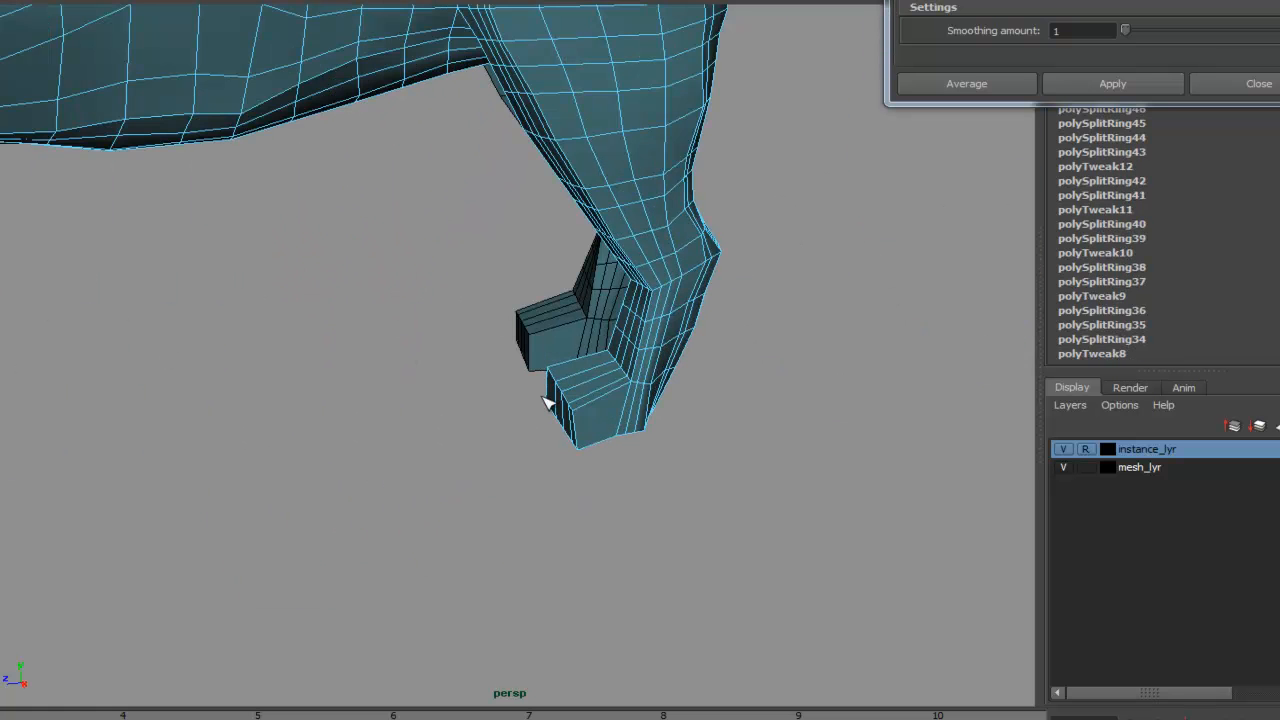
left_click(597, 405)
- Orbit the model in perspective to review the new paw loops
right_click_drag(606, 440, 509, 417, "alt")
left_click_drag(509, 417, 418, 474, "alt")
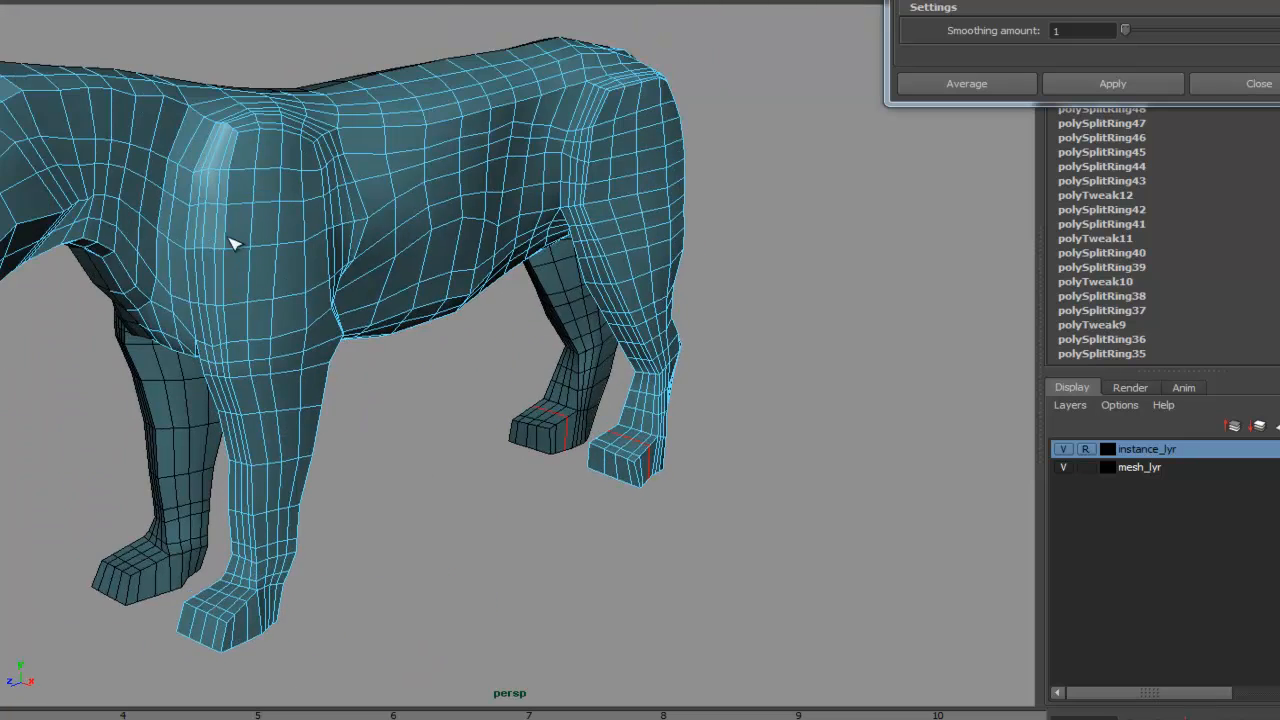
right_click_drag(230, 244, 352, 380, "alt")
left_click_drag(352, 380, 398, 146, "alt")
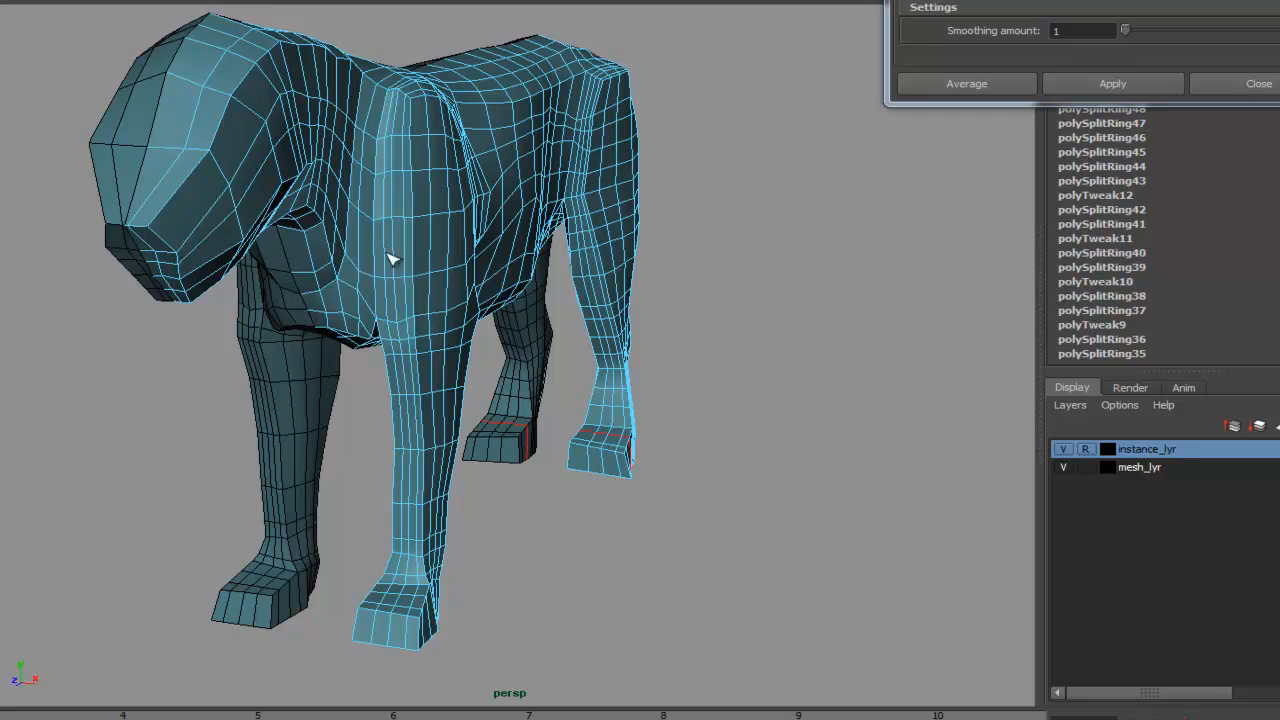
left_click_drag(392, 259, 382, 280, "alt")
right_click_drag(398, 314, 443, 394, "alt")
left_click_drag(443, 394, 337, 383, "alt")
right_click_drag(337, 383, 529, 364, "alt")
- Switch to the side view in wireframe and move the elbow crease vertices to follow the reference
key("space")
left_click_drag(529, 364, 620, 369)
right_click_drag(620, 369, 800, 316, "alt")
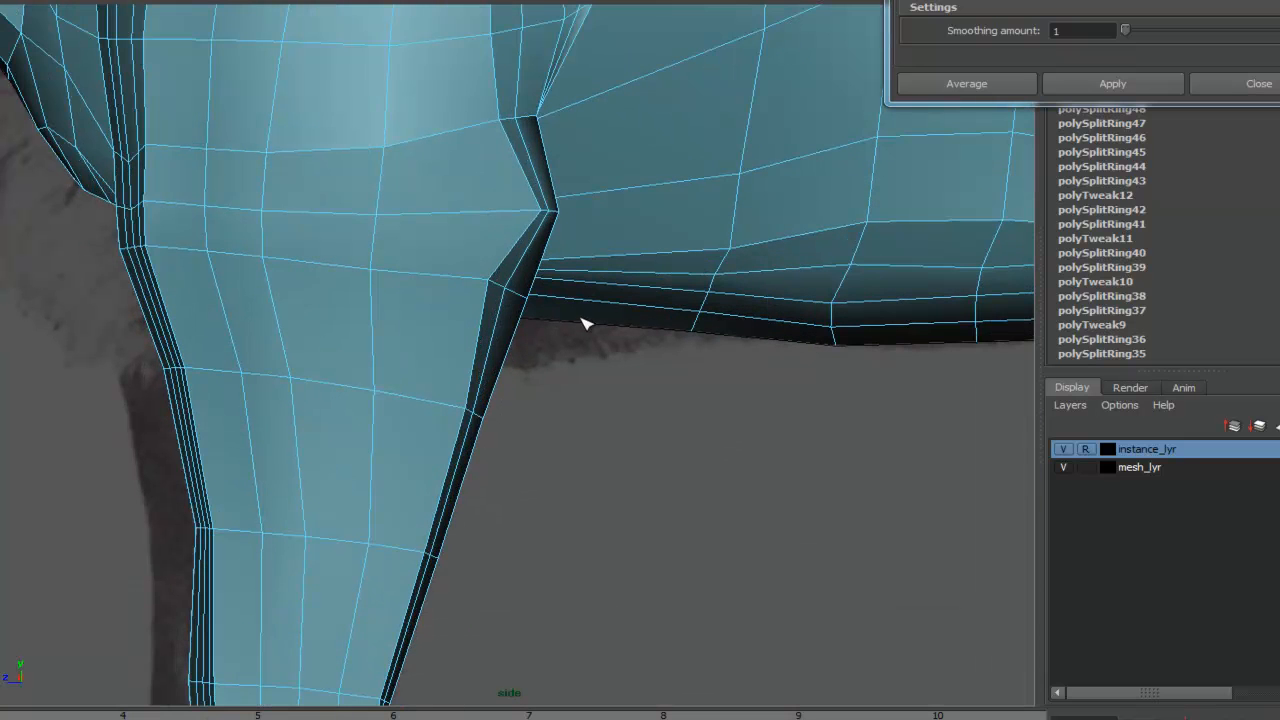
key("4")
scroll(580, 360, "up", 5)
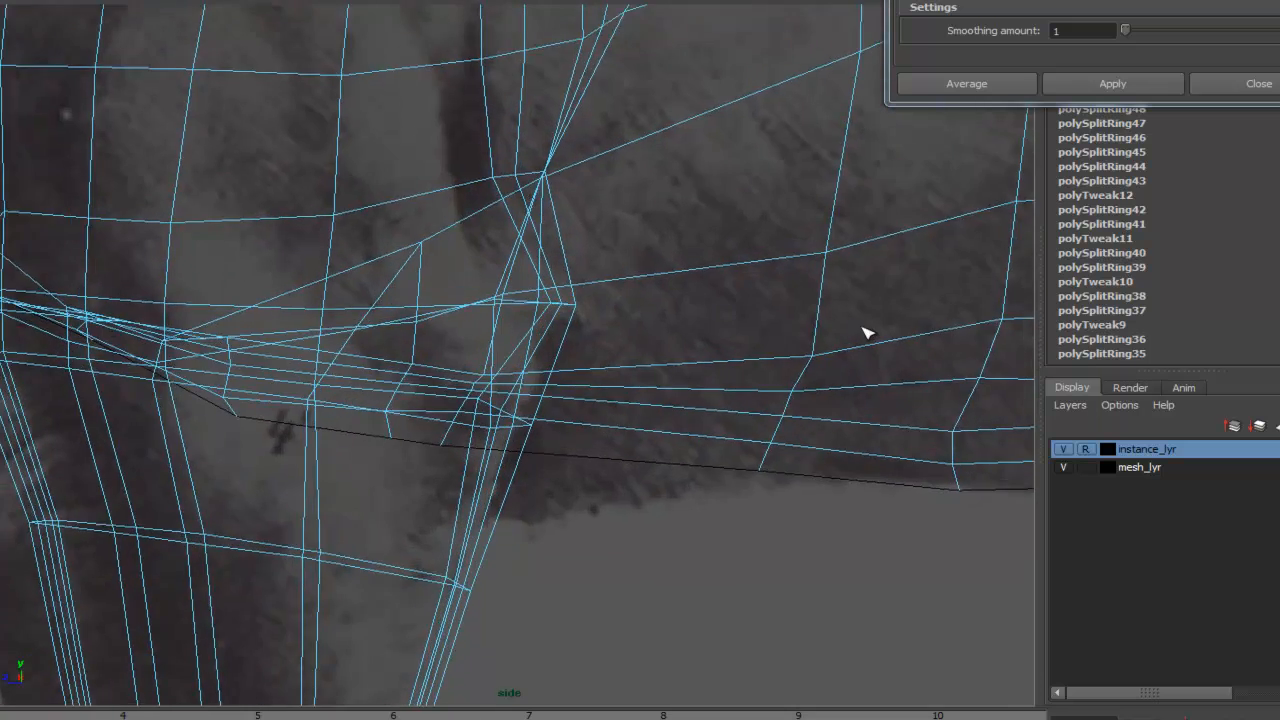
right_click_drag(481, 297, 415, 293)
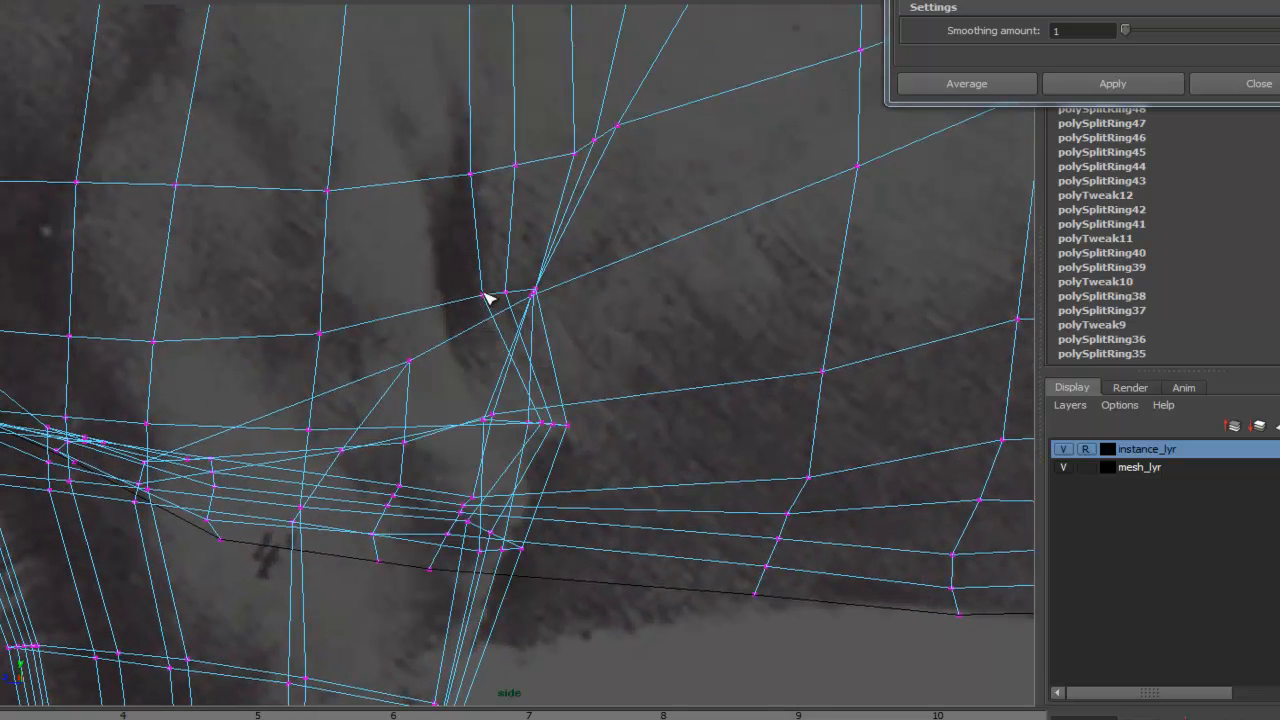
left_click_drag(485, 293, 439, 316)
scroll(440, 200, "up", 4)
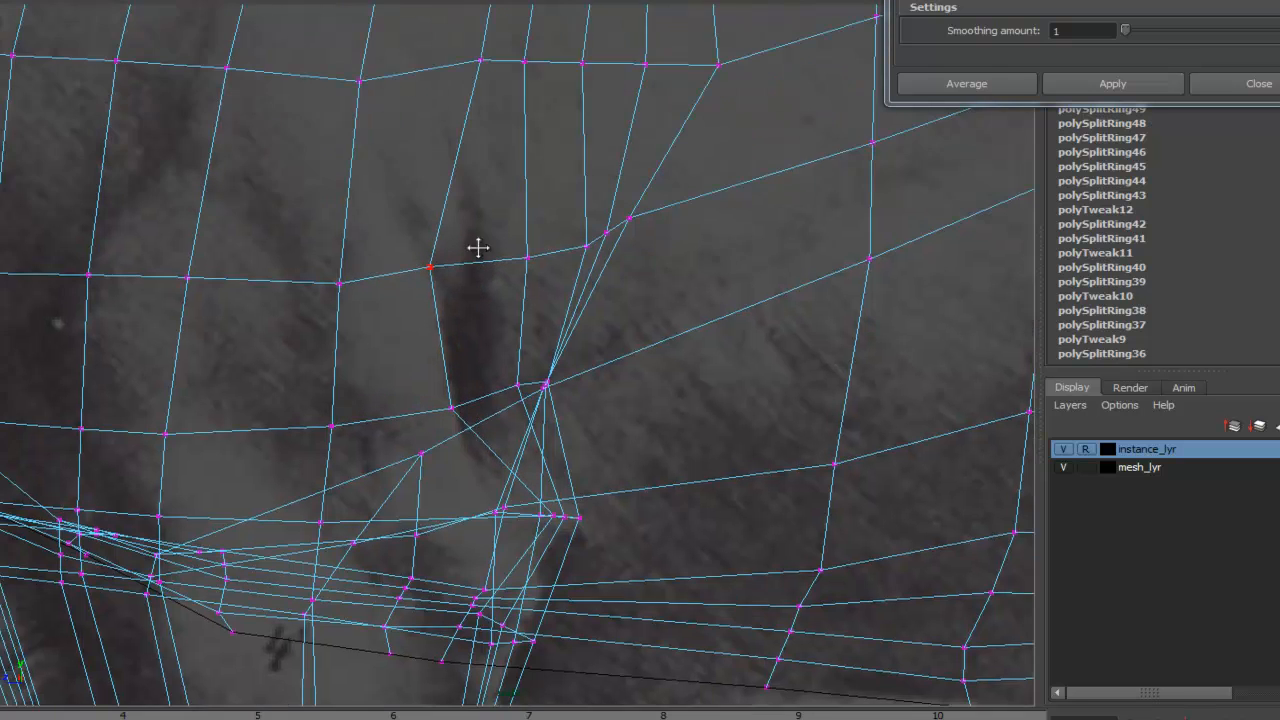
left_click_drag(492, 157, 451, 160)
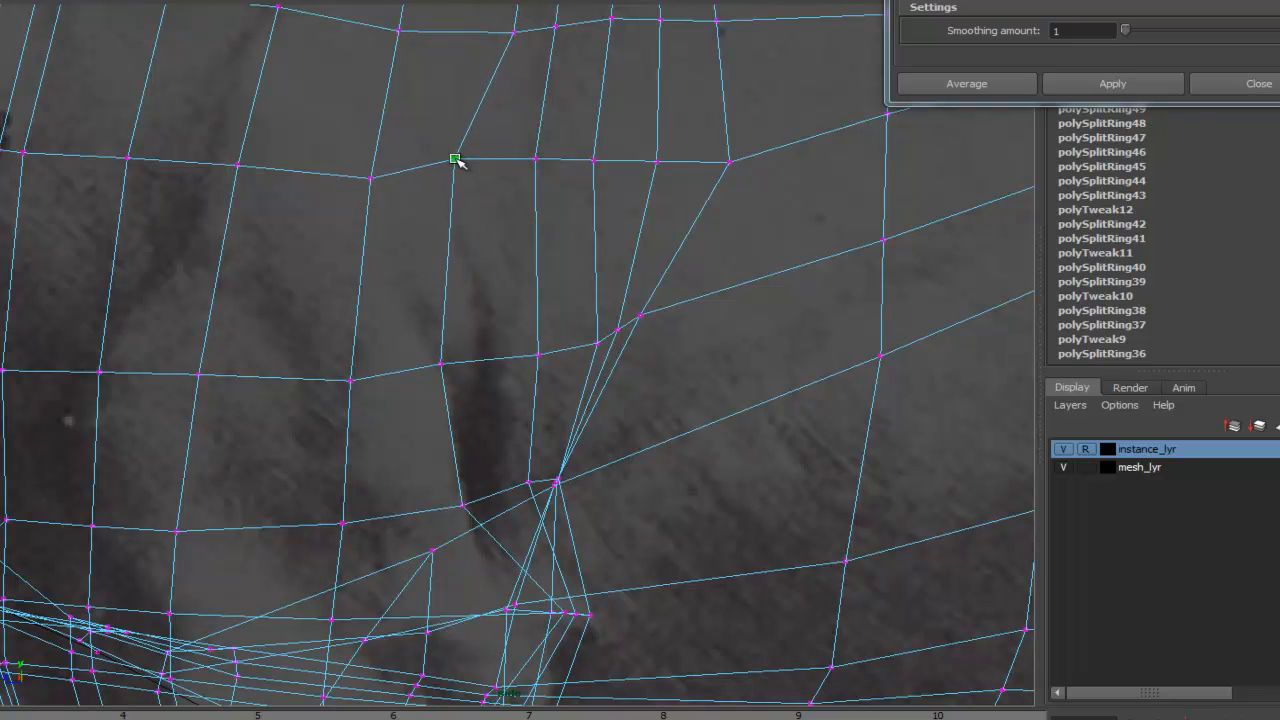
- Pull the elbow crease vertices further into place against the side reference
middle_click_drag(540, 437, 538, 325, "alt")
left_click_drag(524, 384, 467, 406)
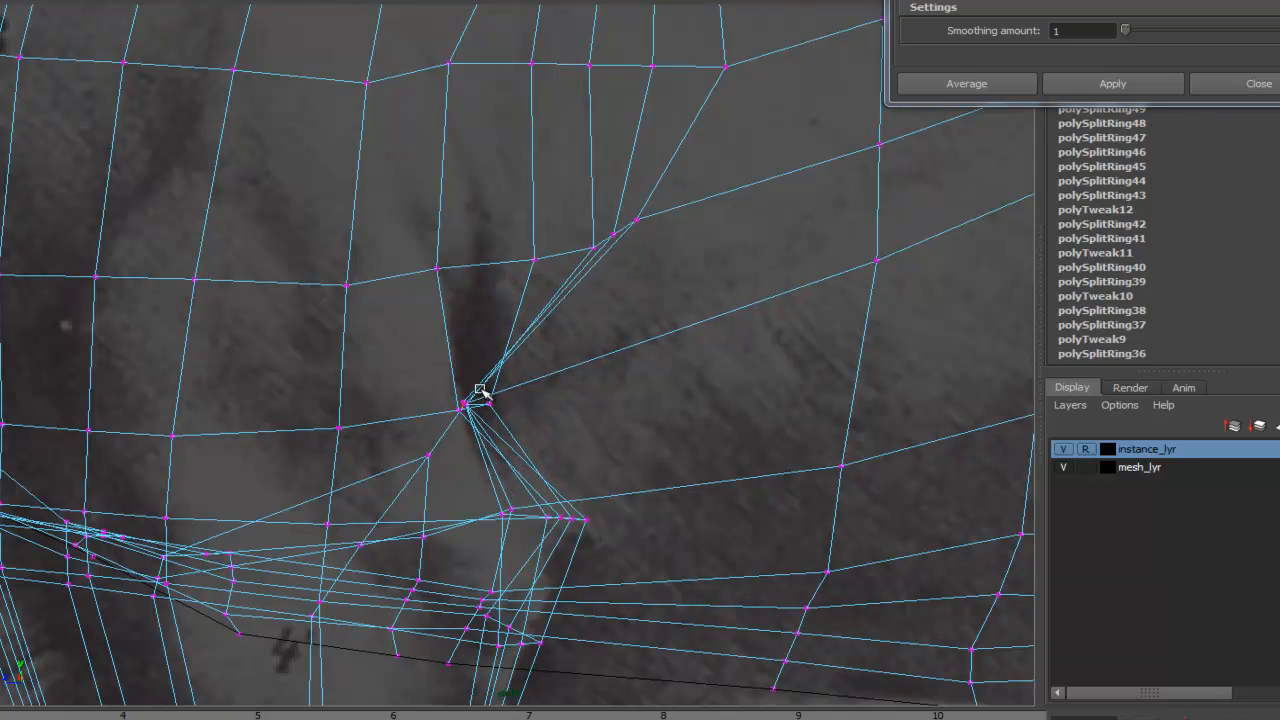
- Switch to shaded perspective and tweak the vertices around the elbow crease
key("5")
mouse_move(606, 397)
left_mouse_down("alt")
mouse_move(643, 300)
mouse_move(580, 422)
mouse_move(587, 377)
mouse_move(566, 257)
mouse_move(580, 340)
left_mouse_up("alt")
key("space")
right_click_drag(580, 340, 974, 283, "alt")
middle_click_drag(974, 283, 700, 398, "alt")
left_click_drag(700, 398, 625, 375, "alt")
right_click_drag(625, 375, 749, 246, "alt")
middle_click_drag(585, 215, 614, 291, "alt")
left_click_drag(614, 291, 626, 286, "alt")
left_click_drag(549, 272, 505, 265)
left_click_drag(622, 268, 556, 250)
mouse_move(648, 250)
left_mouse_down()
mouse_move(610, 238)
mouse_move(654, 257)
mouse_move(609, 249)
mouse_move(660, 251)
mouse_move(691, 217)
mouse_move(689, 337)
mouse_move(726, 191)
mouse_move(634, 277)
mouse_move(640, 291)
mouse_move(639, 262)
left_mouse_up()
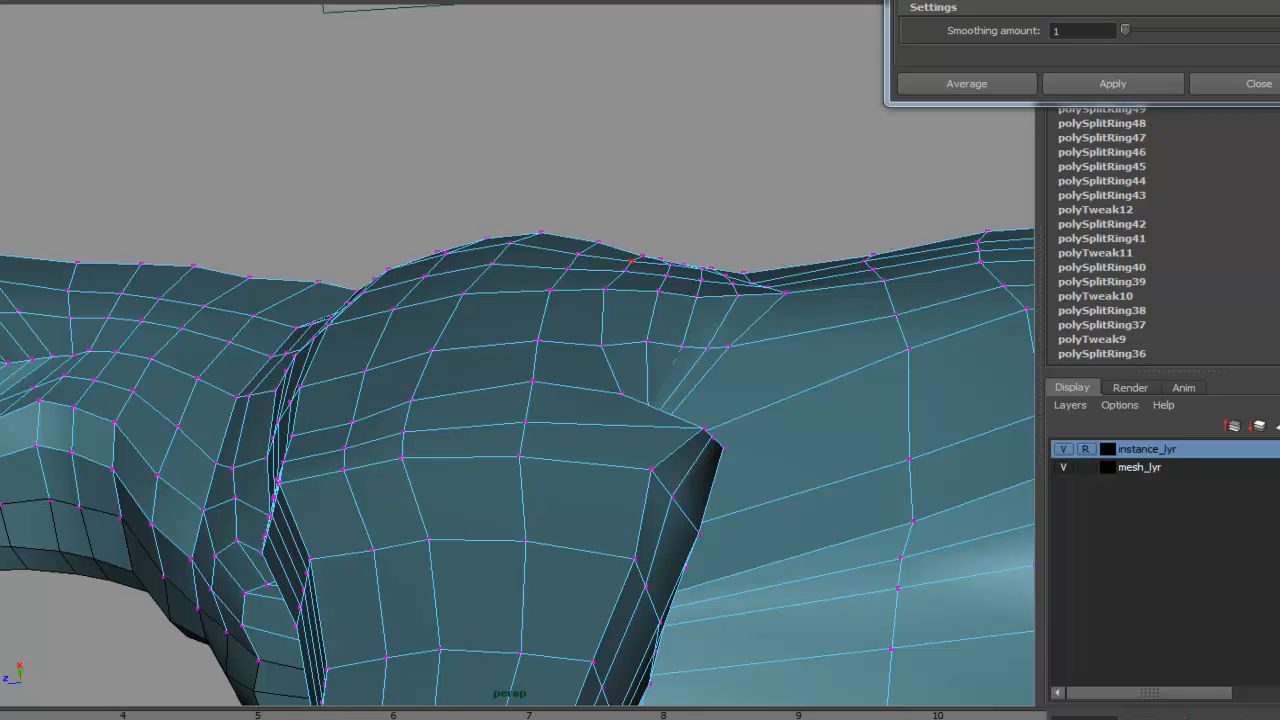
- Check the lion side reference photo and orbit the perspective view around the shoulder and torso
left_click_drag(1279, 56, 1147, 9)
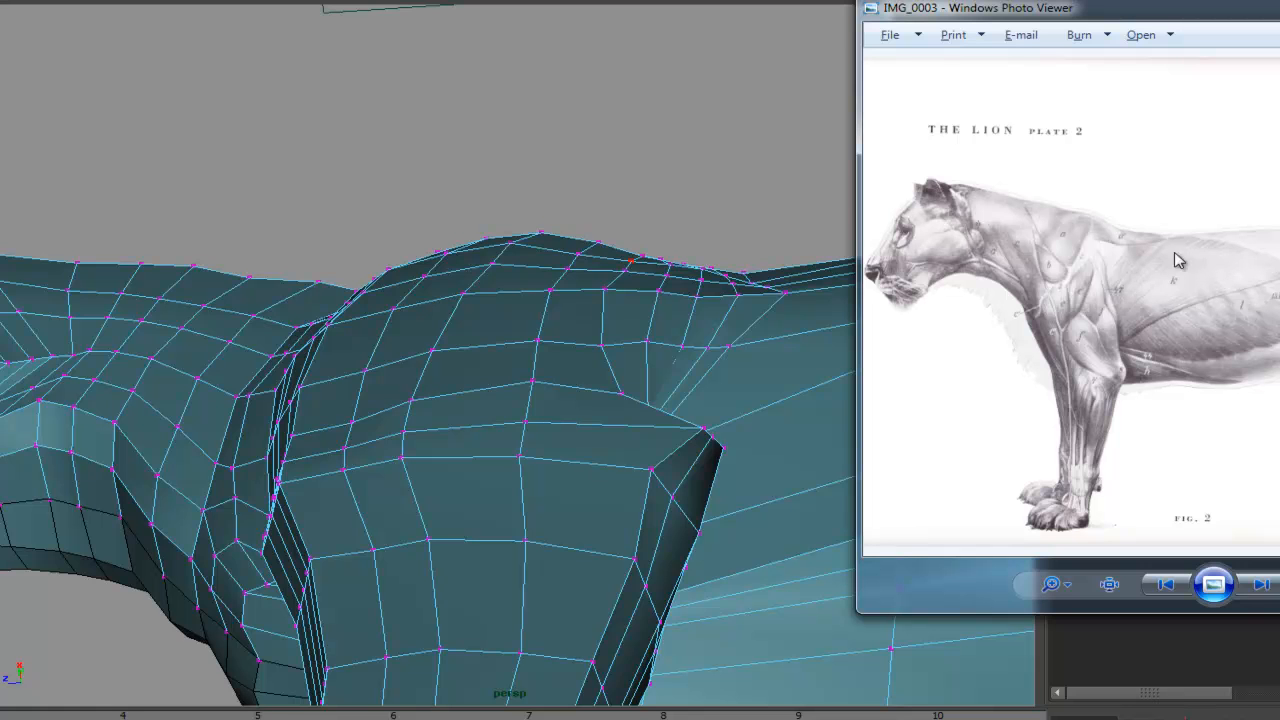
left_click(1279, 6)
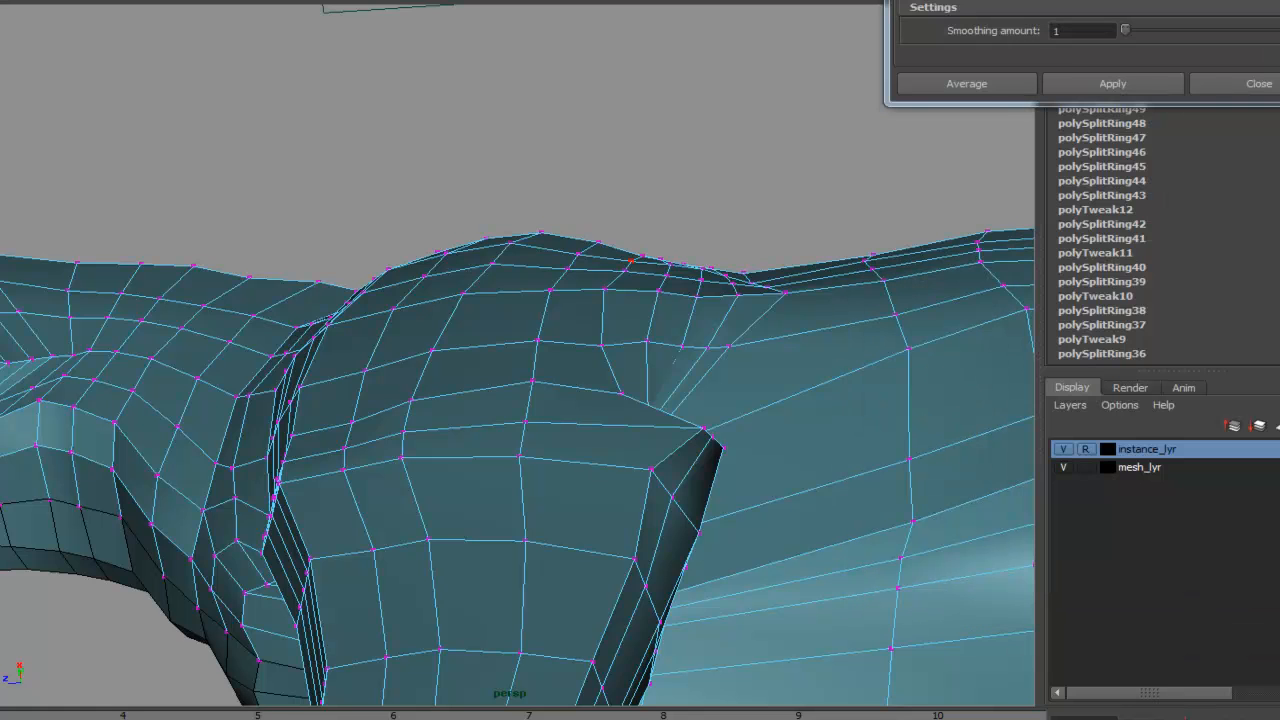
left_click_drag(738, 326, 861, 404, "alt")
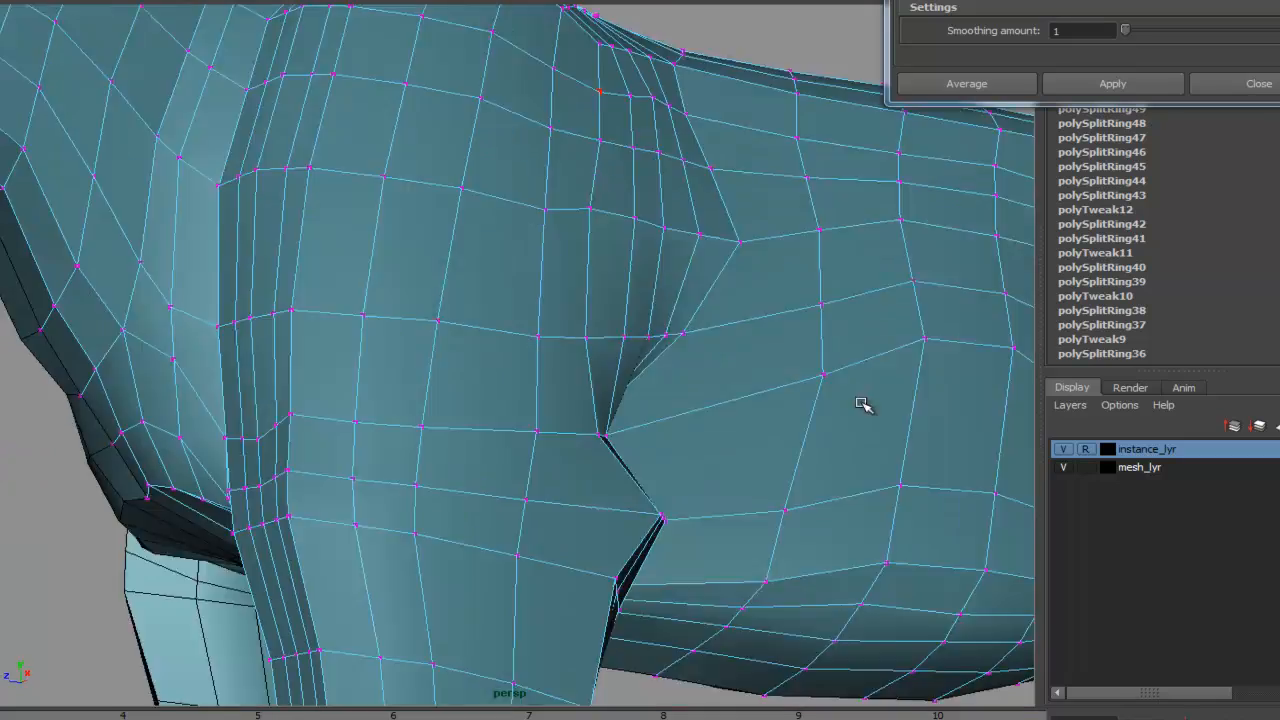
right_click_drag(861, 404, 826, 254, "alt")
middle_click_drag(826, 254, 862, 256, "alt")
left_click_drag(862, 256, 811, 324, "alt")
middle_click_drag(930, 280, 758, 323, "alt")
left_click_drag(749, 342, 682, 348, "alt")
middle_click_drag(682, 348, 593, 383, "alt")
- Return to the side wireframe view and realign the torso vertices behind the front leg with the reference
key("space")
left_click_drag(575, 340, 648, 341)
right_click_drag(658, 312, 680, 265, "alt")
mouse_move(680, 265)
middle_mouse_down("alt")
mouse_move(549, 329)
mouse_move(555, 300)
middle_mouse_up("alt")
key("4")
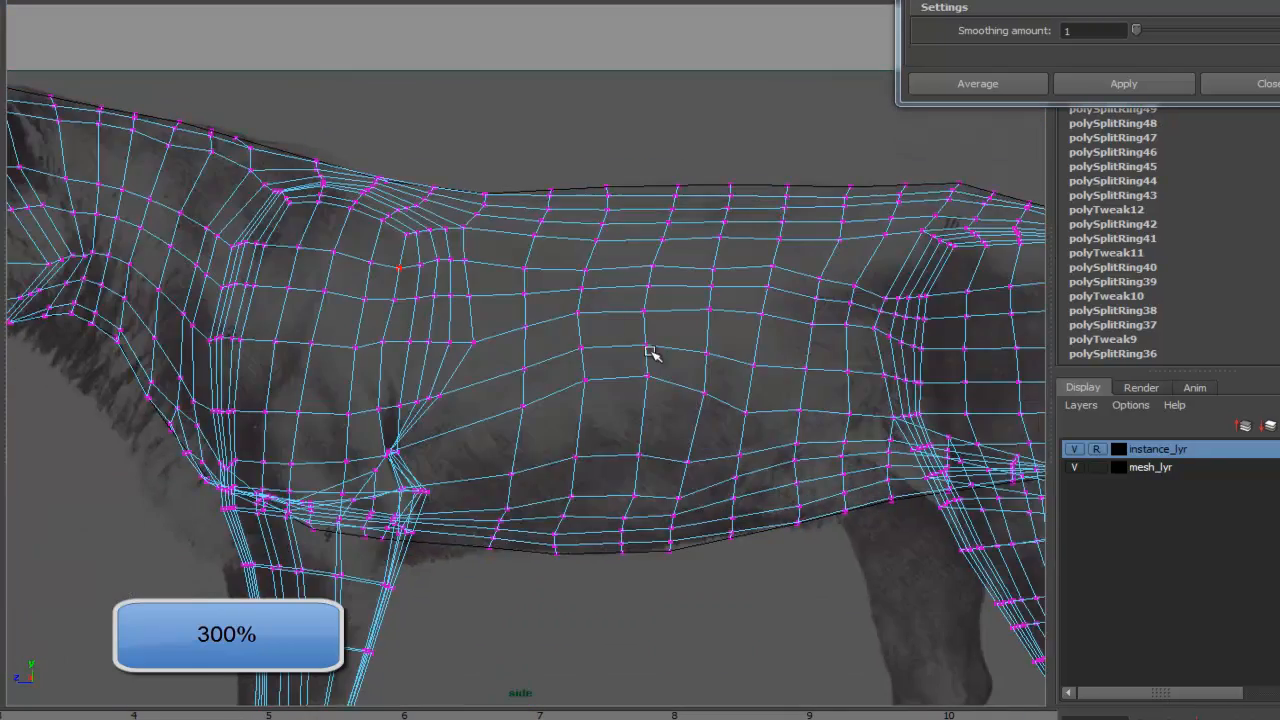
right_click_drag(643, 354, 685, 370, "alt")
left_click_drag(518, 350, 514, 342)
left_click_drag(584, 330, 581, 323)
middle_click_drag(449, 389, 488, 247, "alt")
right_click_drag(488, 247, 486, 326, "alt")
left_click_drag(569, 281, 566, 237)
left_click(1074, 467)
right_click_drag(660, 385, 572, 178, "alt")
left_click(1074, 467)
middle_click_drag(572, 178, 597, 280, "alt")
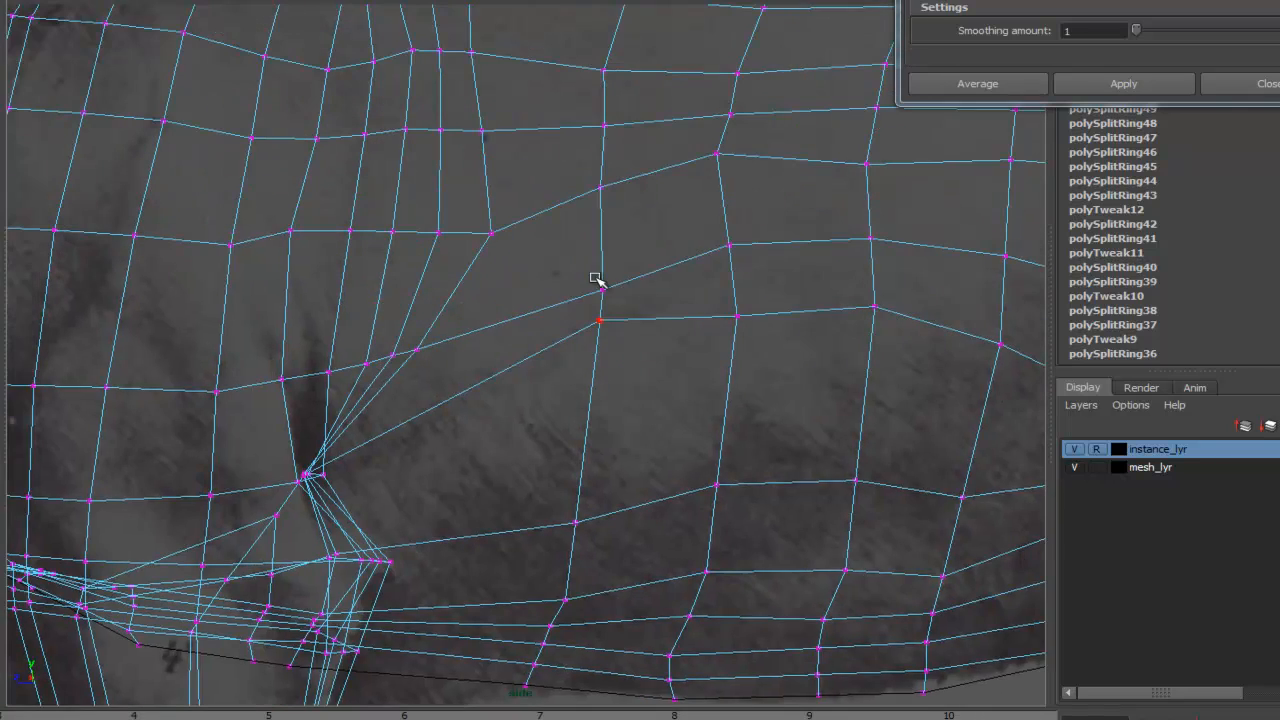
left_click_drag(603, 289, 596, 257)
middle_click_drag(606, 153, 591, 277, "alt")
left_click_drag(585, 311, 583, 301)
left_click_drag(702, 277, 703, 272)
left_click_drag(714, 369, 706, 319)
left_click_drag(722, 440, 711, 370)
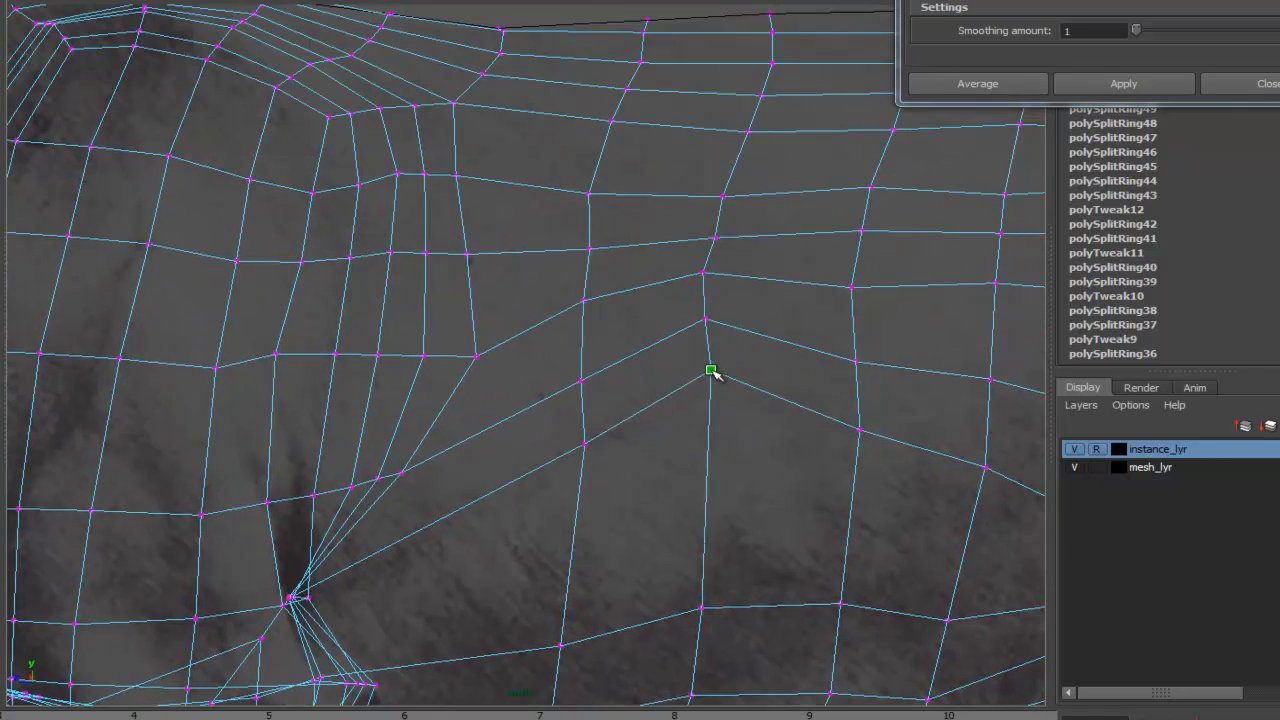
middle_click_drag(711, 370, 442, 440, "alt")
left_click_drag(319, 264, 318, 238)
left_click_drag(453, 265, 456, 232)
left_click_drag(320, 319, 316, 281)
middle_click_drag(741, 258, 553, 252, "alt")
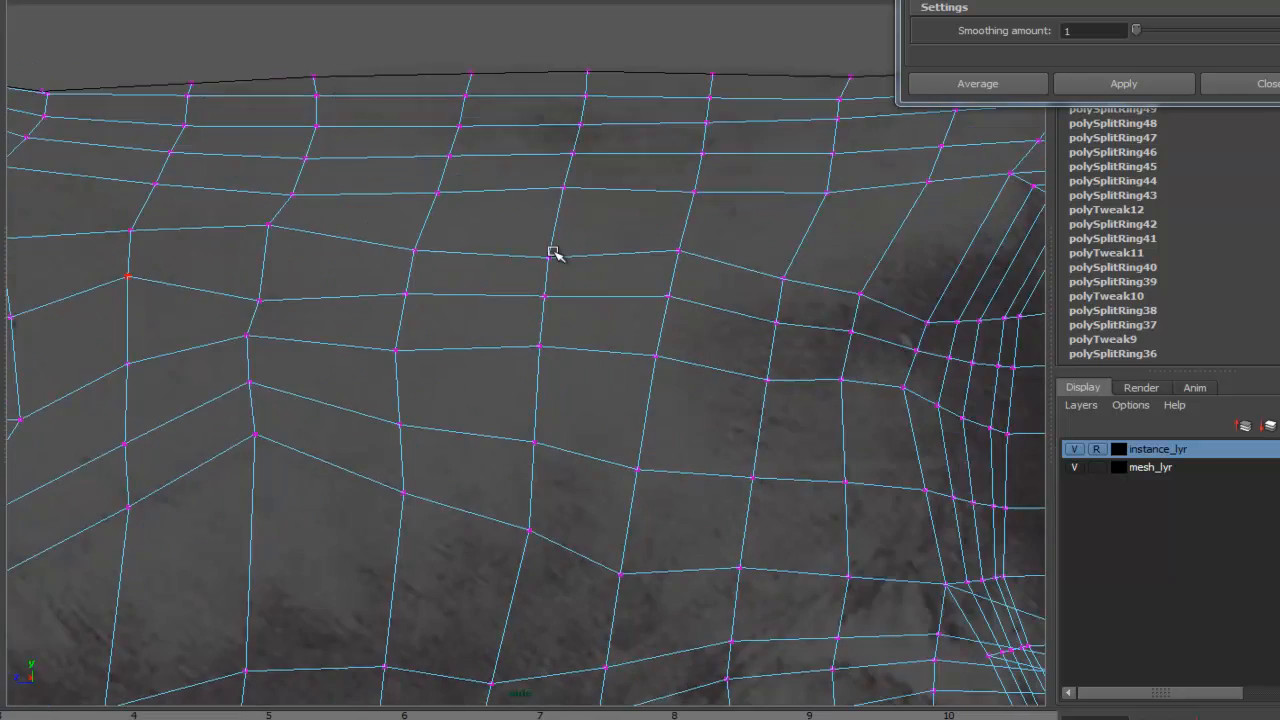
- Move the mid-torso vertex rows to match the belly and back contours of the reference
scroll(560, 260, "down", 4)
left_click_drag(461, 309, 481, 246)
left_click_drag(532, 283, 539, 263)
left_click_drag(469, 283, 479, 261)
left_click_drag(472, 296, 539, 287)
left_click_drag(402, 286, 404, 267)
left_click_drag(466, 341, 478, 302)
left_click_drag(525, 348, 540, 305)
left_click_drag(468, 371, 478, 330)
left_click_drag(523, 388, 529, 353)
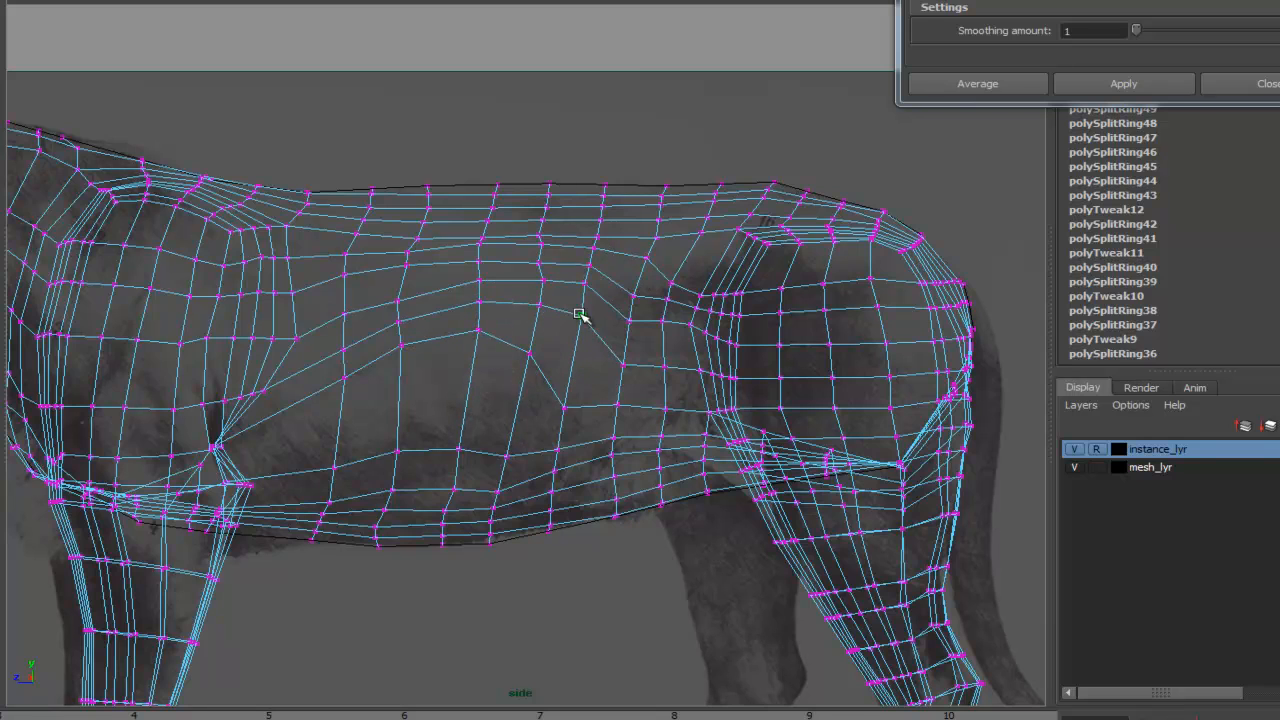
left_click_drag(565, 405, 533, 330)
middle_click_drag(518, 308, 572, 298, "alt")
right_click_drag(572, 298, 730, 250, "alt")
middle_click_drag(730, 250, 572, 264, "alt")
left_click_drag(577, 262, 584, 249)
right_click_drag(557, 189, 631, 183, "alt")
middle_click_drag(631, 183, 594, 203, "alt")
left_click_drag(596, 203, 600, 190)
left_click_drag(593, 225, 598, 205)
left_click_drag(588, 260, 596, 224)
mouse_move(455, 203)
left_mouse_down()
mouse_move(460, 187)
mouse_move(459, 208)
left_mouse_up()
left_click_drag(450, 261, 130, 326)
- Enable soft selection and reshape the torso vertices around the ribcage
key("b")
left_click_drag(457, 208, 456, 217)
left_click_drag(442, 291, 450, 248)
middle_click_drag(415, 269, 694, 246, "alt")
right_click_drag(694, 246, 575, 281, "alt")
mouse_move(570, 268)
left_mouse_down()
mouse_move(574, 243)
mouse_move(569, 262)
left_mouse_up()
mouse_move(561, 300)
left_mouse_down()
mouse_move(563, 274)
mouse_move(563, 288)
left_mouse_up()
left_click_drag(561, 336, 564, 316)
middle_click_drag(480, 270, 562, 277, "alt")
mouse_move(580, 276)
left_mouse_down()
mouse_move(577, 257)
mouse_move(573, 281)
left_mouse_up()
middle_click_drag(485, 270, 605, 261, "alt")
left_click_drag(610, 267, 608, 245)
left_click_drag(606, 277, 591, 299)
left_click_drag(526, 287, 521, 268)
mouse_move(436, 272)
left_mouse_down()
mouse_move(446, 251)
mouse_move(421, 275)
left_mouse_up()
left_click_drag(513, 295, 511, 275)
left_click_drag(500, 322, 503, 306)
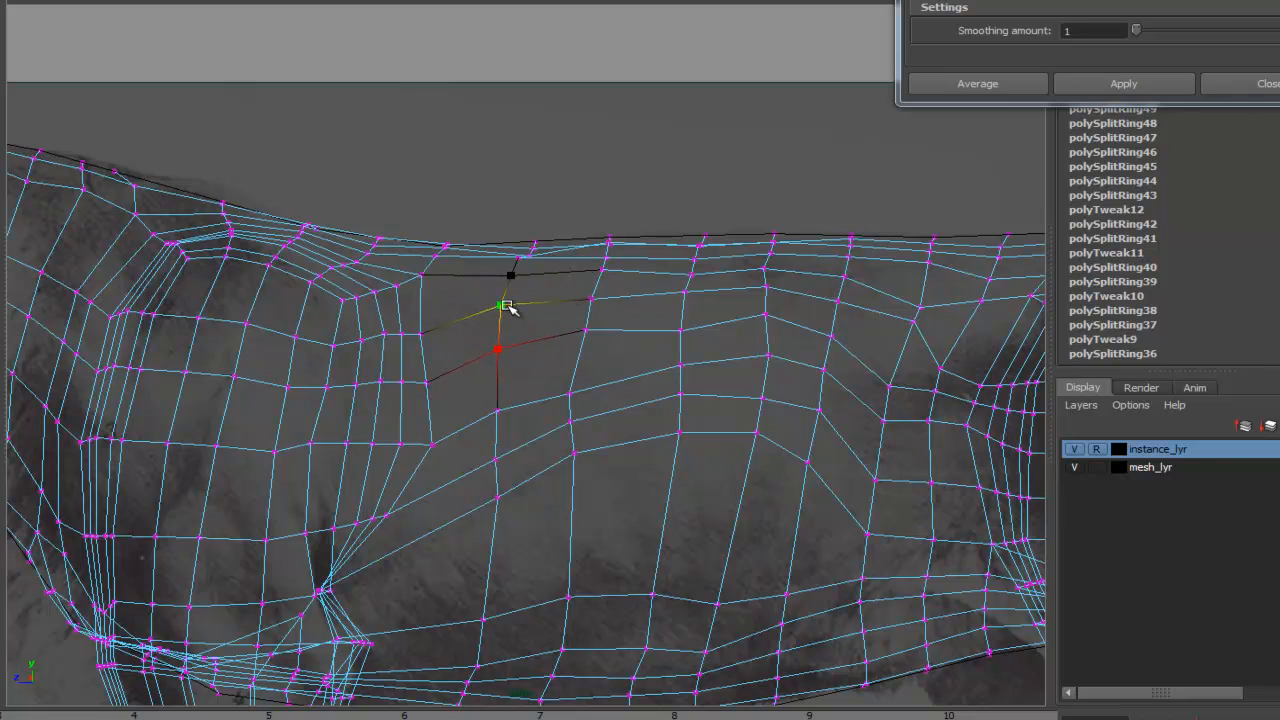
- Adjust the torso vertices toward the flank to follow the reference outline
middle_click_drag(640, 314, 602, 312, "alt")
left_click_drag(643, 328, 643, 314)
middle_click_drag(860, 300, 599, 320, "alt")
left_click_drag(620, 324, 625, 292)
left_click_drag(592, 400, 602, 356)
left_click_drag(643, 383, 663, 334)
left_click_drag(697, 276, 701, 265)
mouse_move(683, 318)
left_mouse_down()
mouse_move(687, 294)
mouse_move(665, 320)
left_mouse_up()
left_click_drag(686, 391, 706, 328)
left_click_drag(602, 356, 605, 340)
left_click_drag(537, 315, 539, 308)
middle_click_drag(637, 575, 848, 368, "alt")
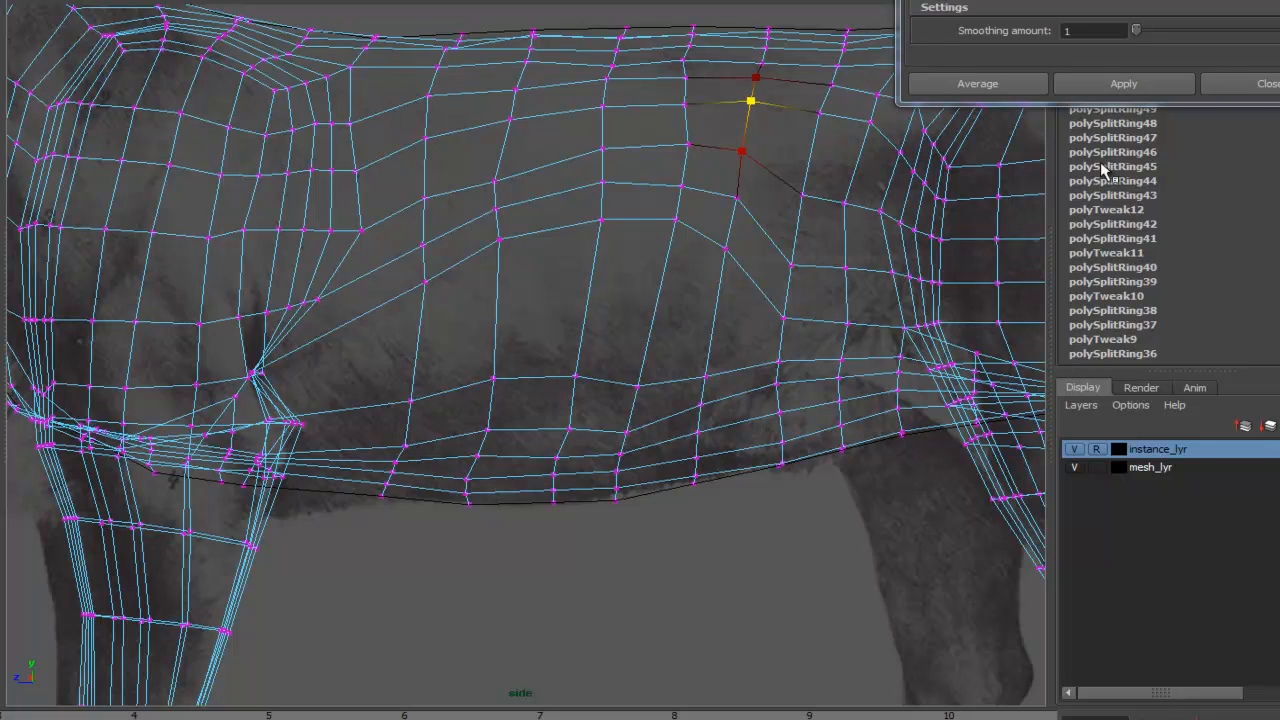
- Compare with the lion reference photo and reposition vertices to redirect the edge flow on the upper torso
left_click_drag(1279, 86, 977, 90)
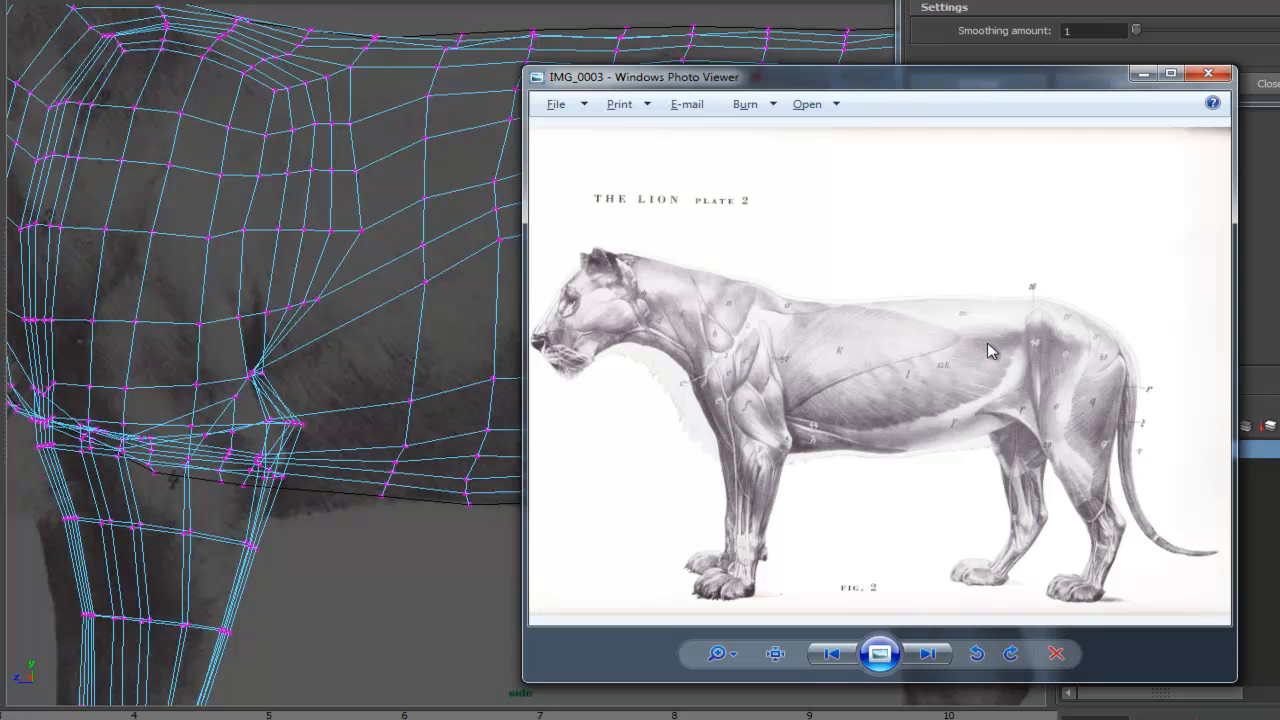
left_click_drag(875, 82, 1279, 100)
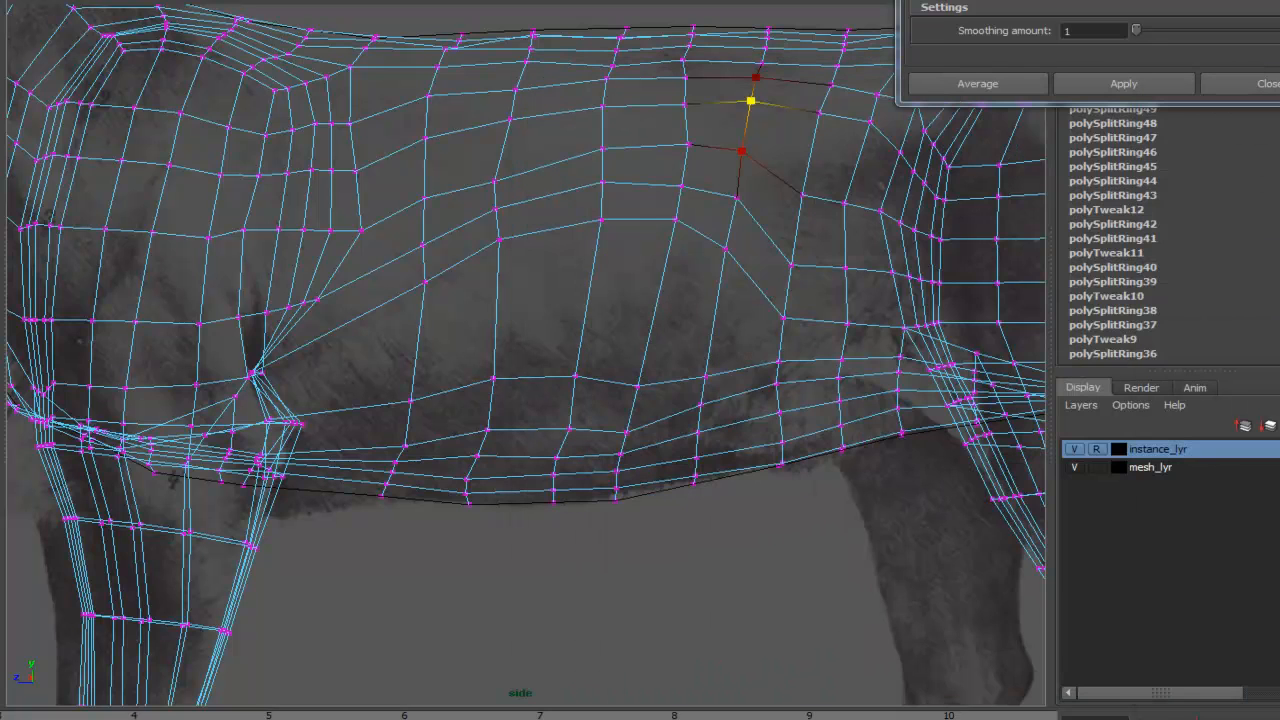
right_click_drag(654, 329, 527, 336, "alt")
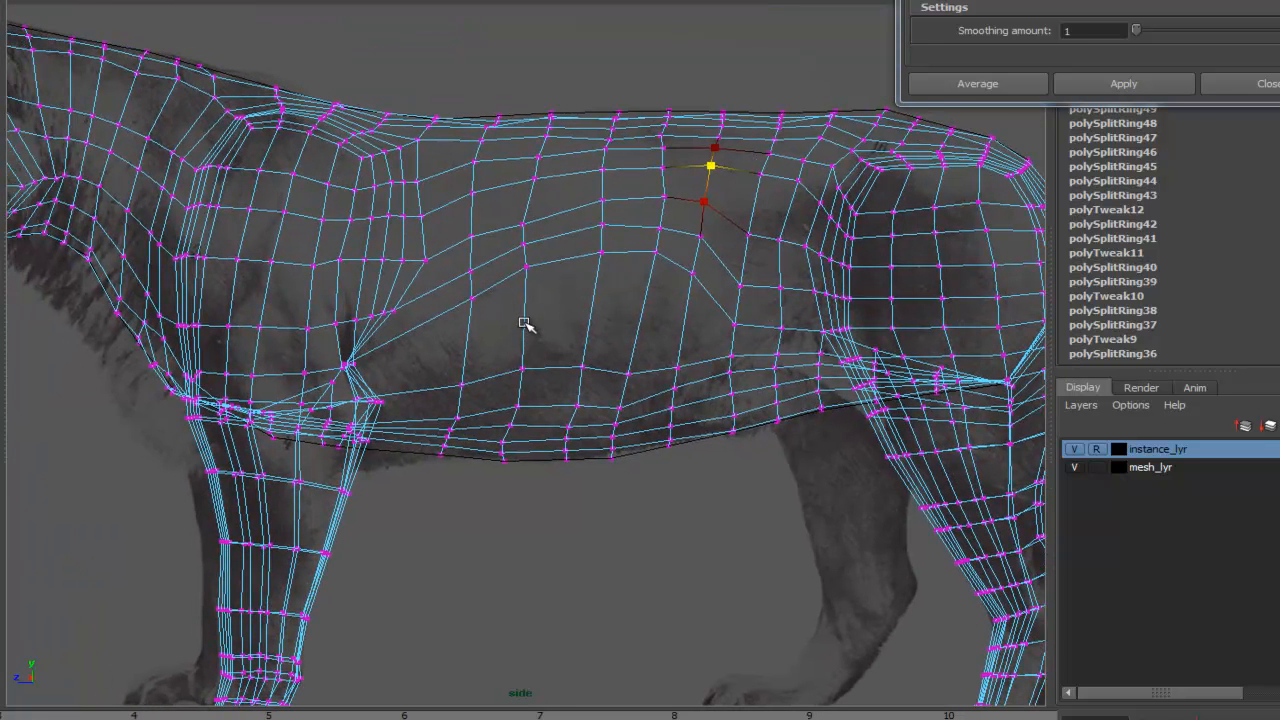
left_click(525, 368)
left_click_drag(523, 366, 558, 363)
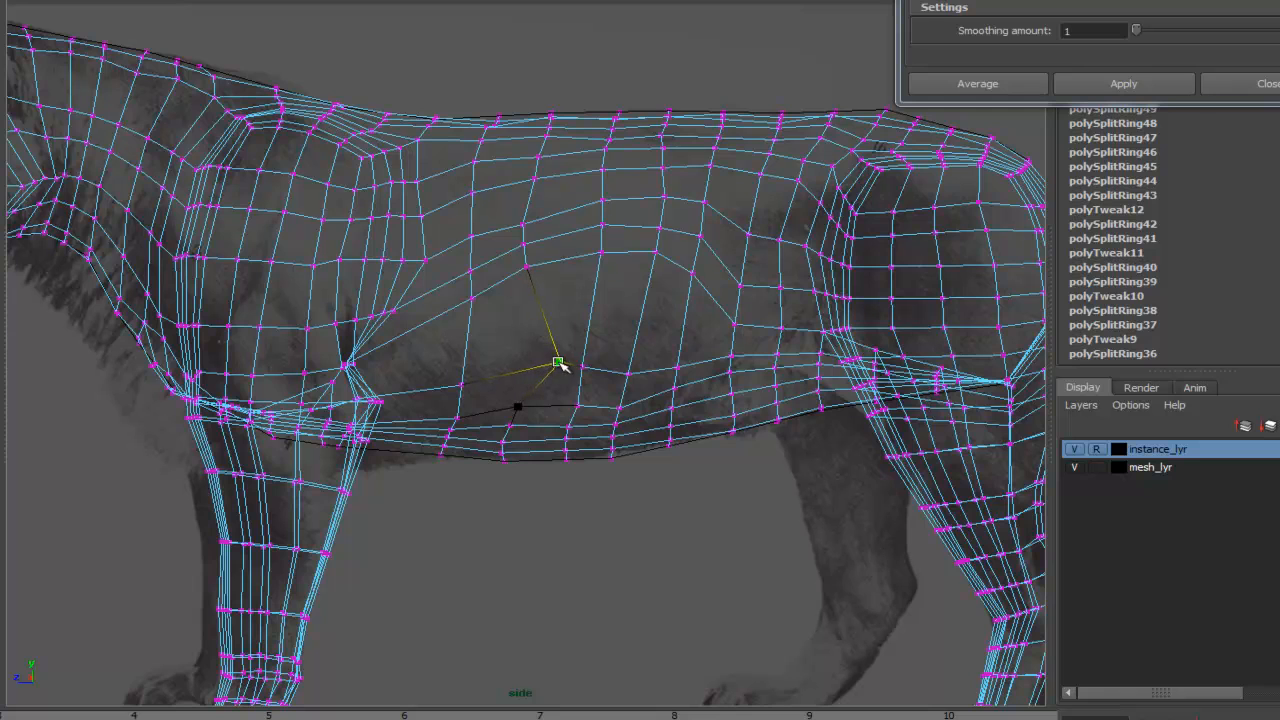
left_click_drag(483, 193, 441, 174)
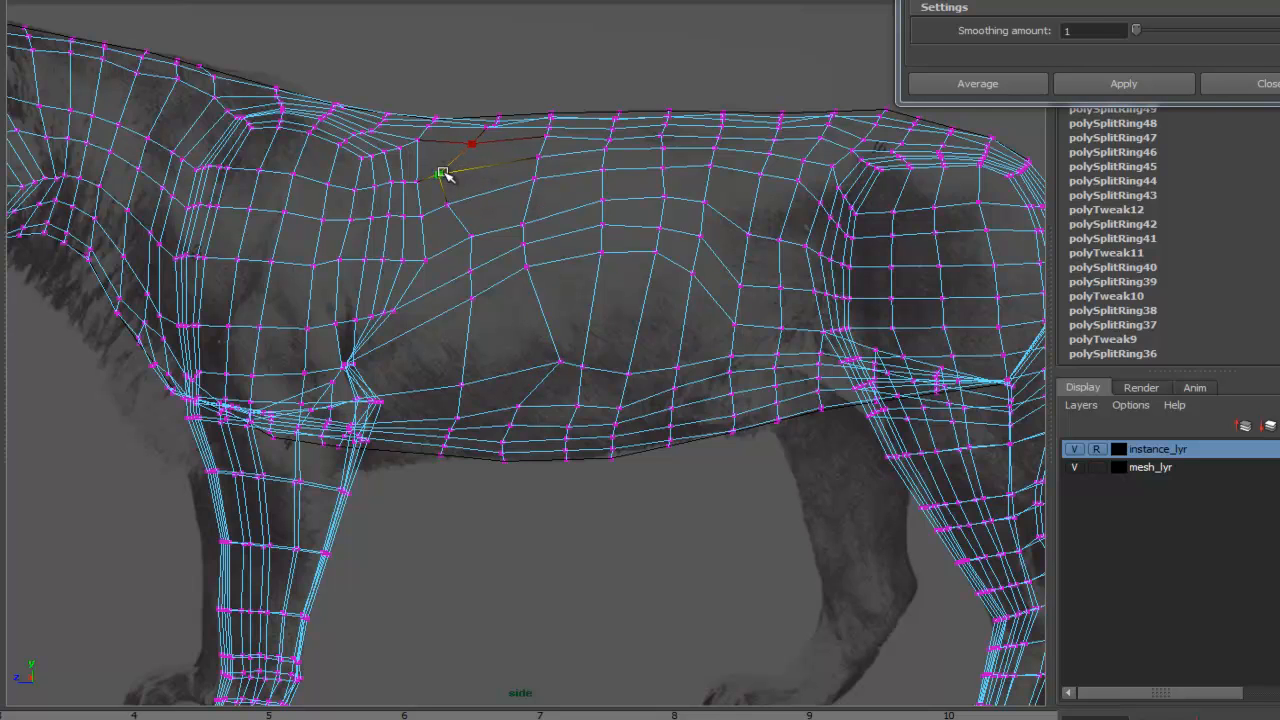
left_click(467, 237)
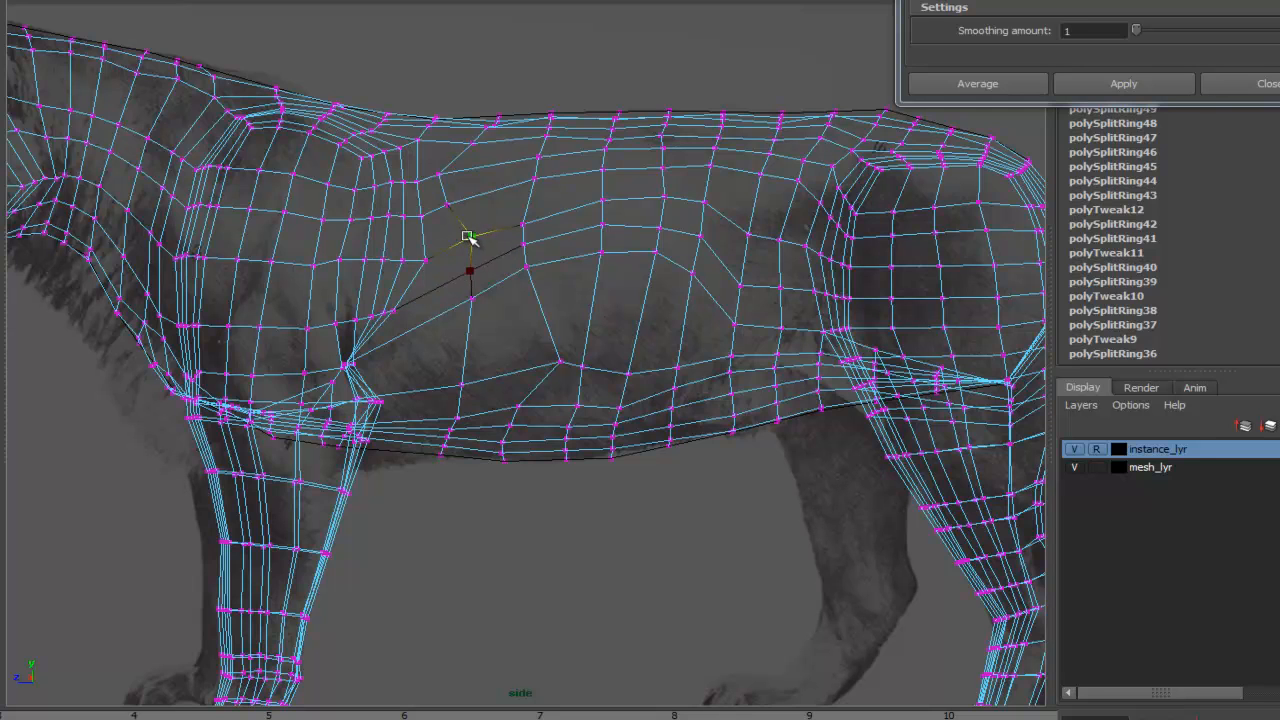
left_click_drag(514, 222, 463, 298)
left_click(452, 270)
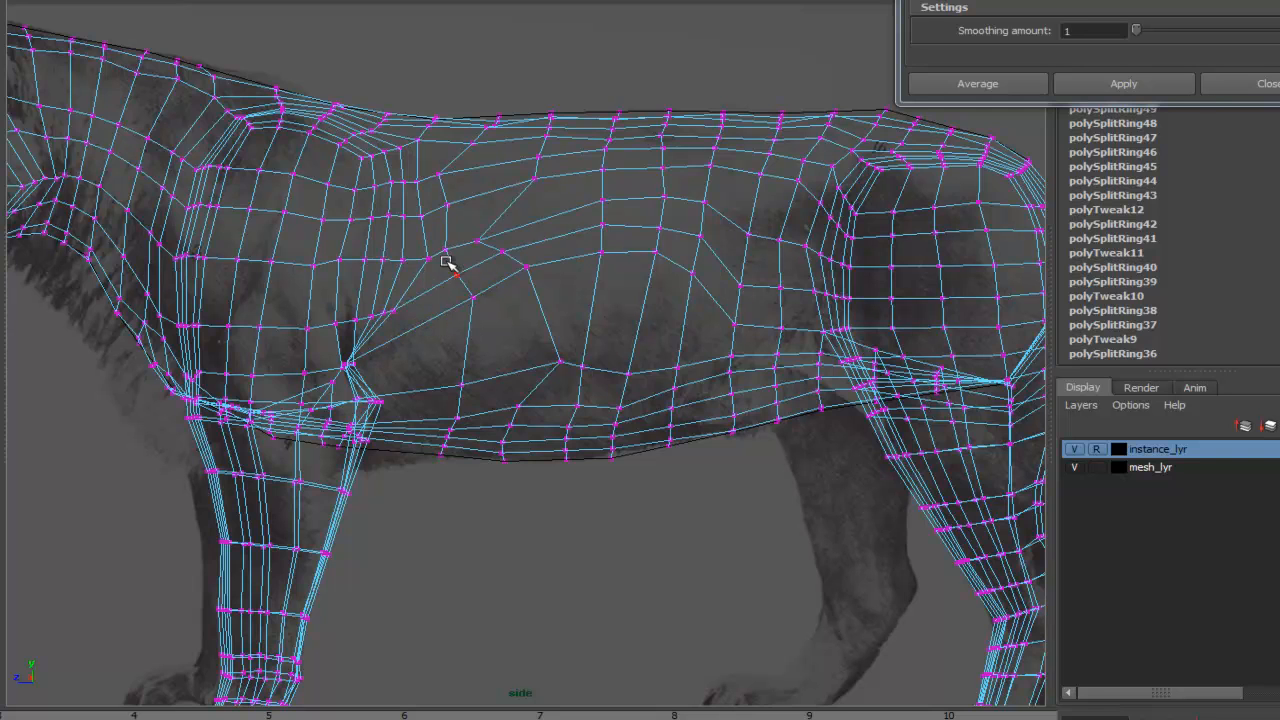
left_click_drag(428, 257, 487, 233)
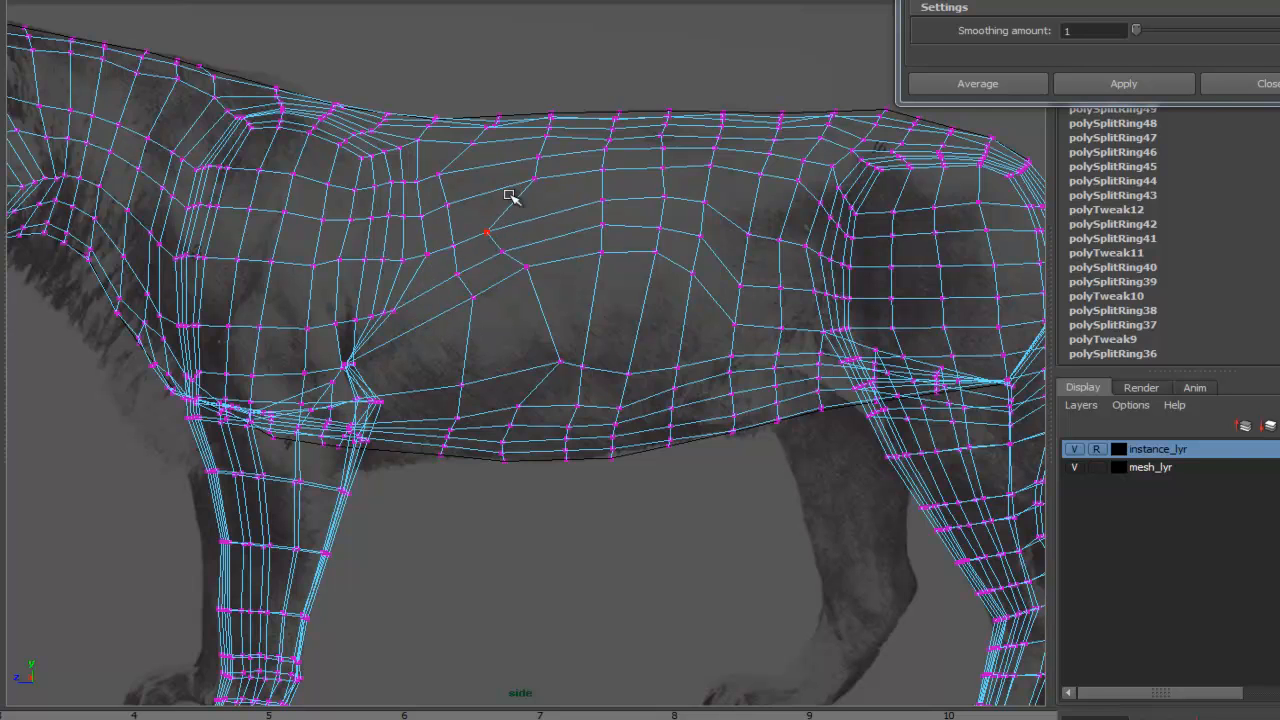
left_click_drag(535, 177, 489, 209)
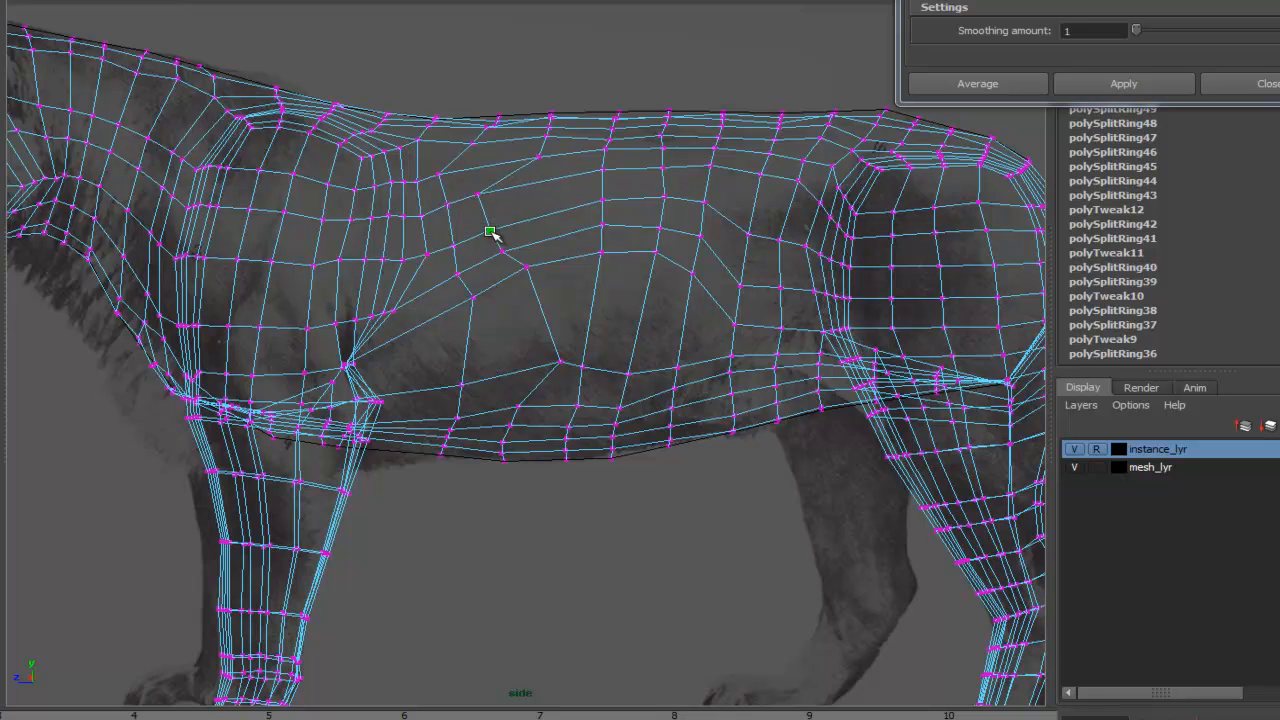
left_click_drag(527, 264, 533, 265)
left_click_drag(473, 299, 475, 290)
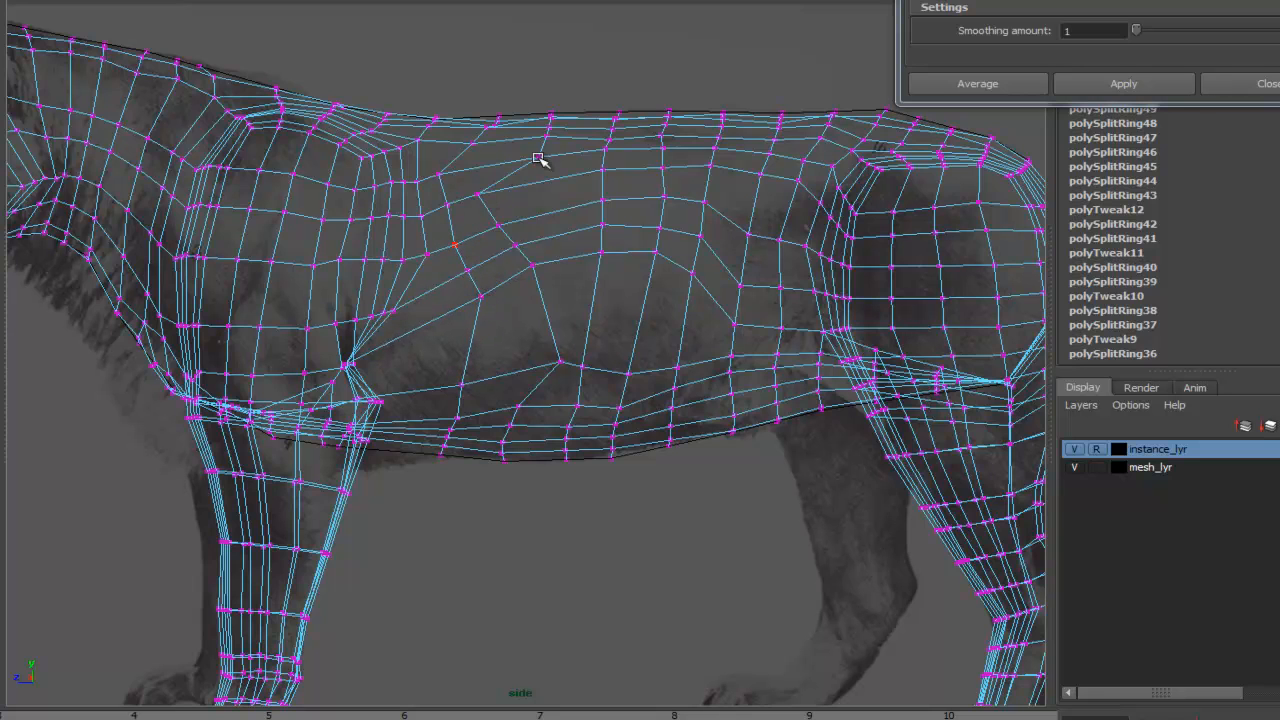
- Zoom into the upper back and pull the vertices near the withers into place
middle_click_drag(486, 171, 838, 228, "alt")
right_click_drag(838, 228, 930, 240, "alt")
middle_click_drag(698, 181, 498, 346, "alt")
right_click_drag(347, 316, 935, 337, "alt")
middle_click_drag(935, 337, 1063, 358, "alt")
right_click_drag(545, 275, 523, 237, "alt")
middle_click_drag(392, 304, 354, 274, "alt")
right_click_drag(354, 274, 538, 210, "alt")
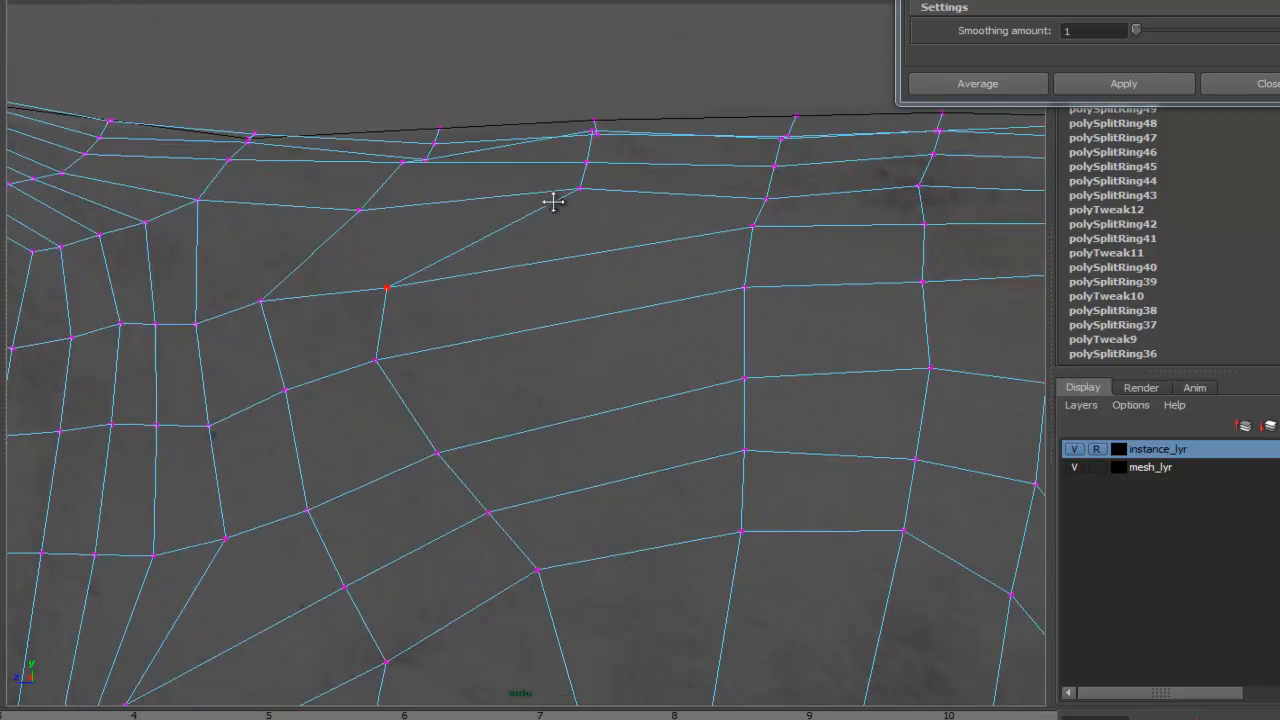
middle_click_drag(538, 210, 656, 246, "alt")
left_click_drag(491, 253, 386, 256)
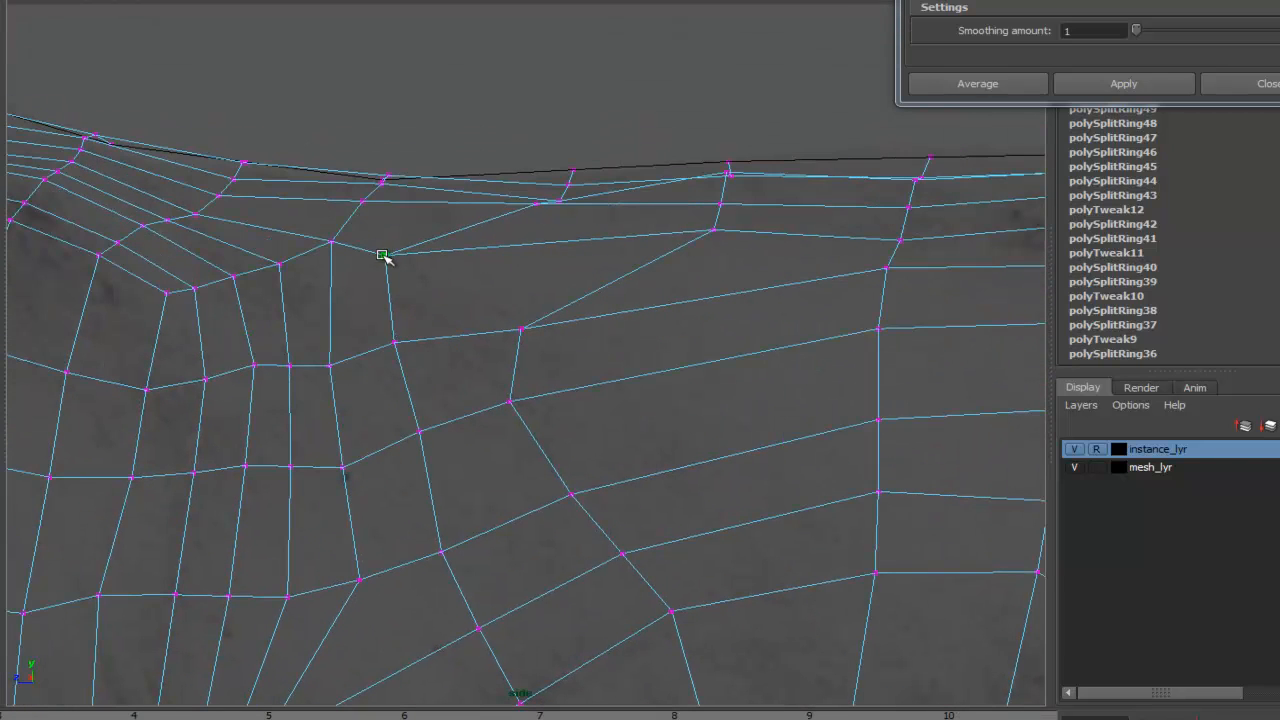
middle_click_drag(354, 229, 452, 249, "alt")
left_click_drag(429, 265, 405, 263)
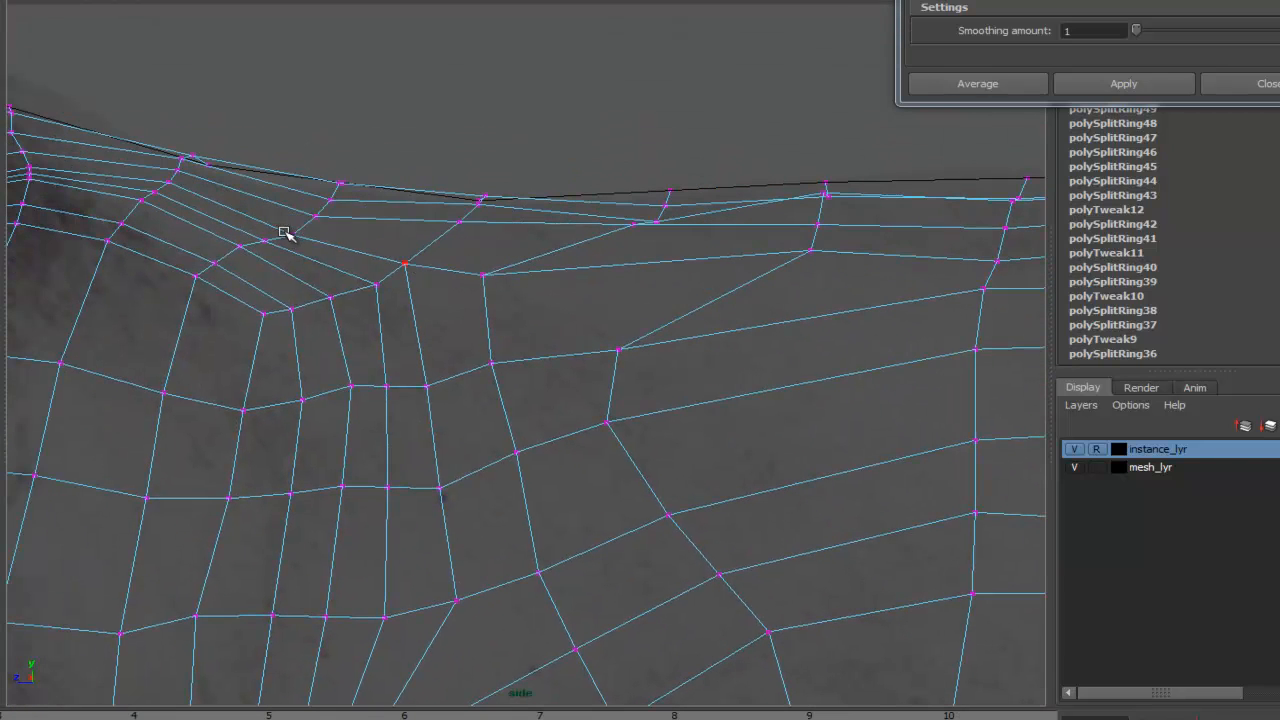
- Refine the back line vertices between the shoulder and mid-back
left_click_drag(340, 186, 299, 224)
mouse_move(330, 200)
left_mouse_down()
mouse_move(310, 215)
mouse_move(318, 202)
left_mouse_up()
left_click_drag(347, 152, 329, 188)
middle_click_drag(331, 182, 454, 302, "alt")
right_click_drag(360, 266, 477, 206, "alt")
middle_click_drag(477, 206, 612, 188, "alt")
left_click_drag(310, 250, 302, 260)
left_click_drag(315, 234, 309, 251)
mouse_move(332, 229)
left_mouse_down()
mouse_move(317, 253)
mouse_move(345, 240)
mouse_move(330, 241)
left_mouse_up()
left_click_drag(309, 251, 314, 246)
left_click_drag(525, 298, 493, 302)
left_click_drag(482, 327, 487, 308)
left_click_drag(443, 360, 451, 325)
left_click_drag(414, 371, 414, 337)
middle_click_drag(1021, 311, 663, 214, "alt")
left_click_drag(670, 230, 645, 218)
left_click_drag(728, 203, 703, 187)
left_click_drag(679, 231, 645, 237)
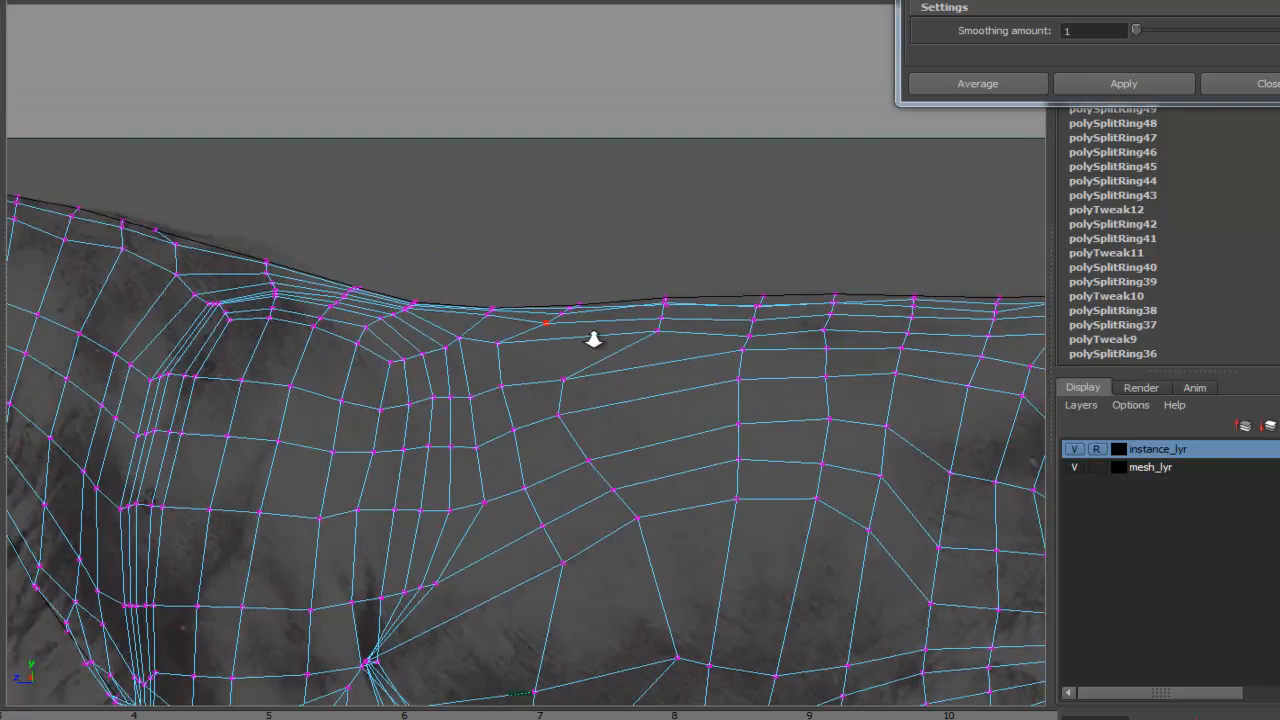
right_click_drag(594, 337, 467, 267, "alt")
middle_click_drag(467, 267, 511, 273, "alt")
left_click_drag(550, 250, 517, 158)
left_click_drag(543, 222, 314, 209)
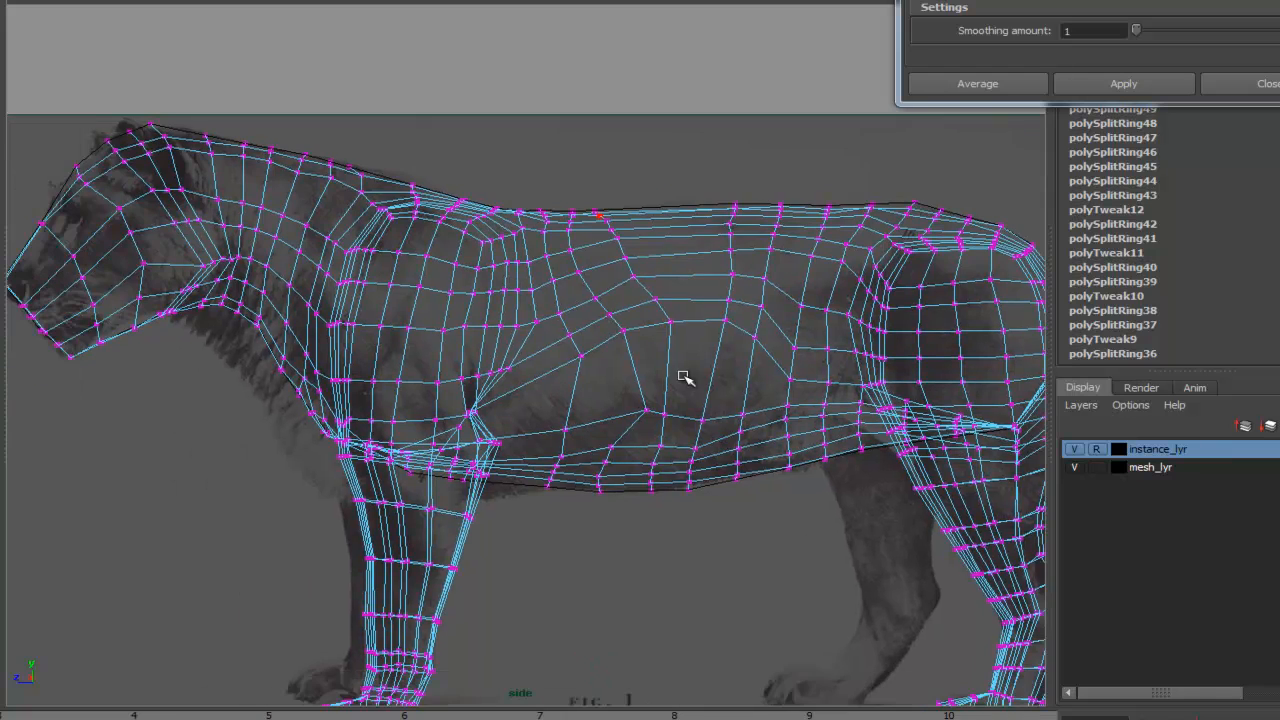
- Select the lion mesh and delete its construction history
right_click_drag(769, 424, 569, 427, "alt")
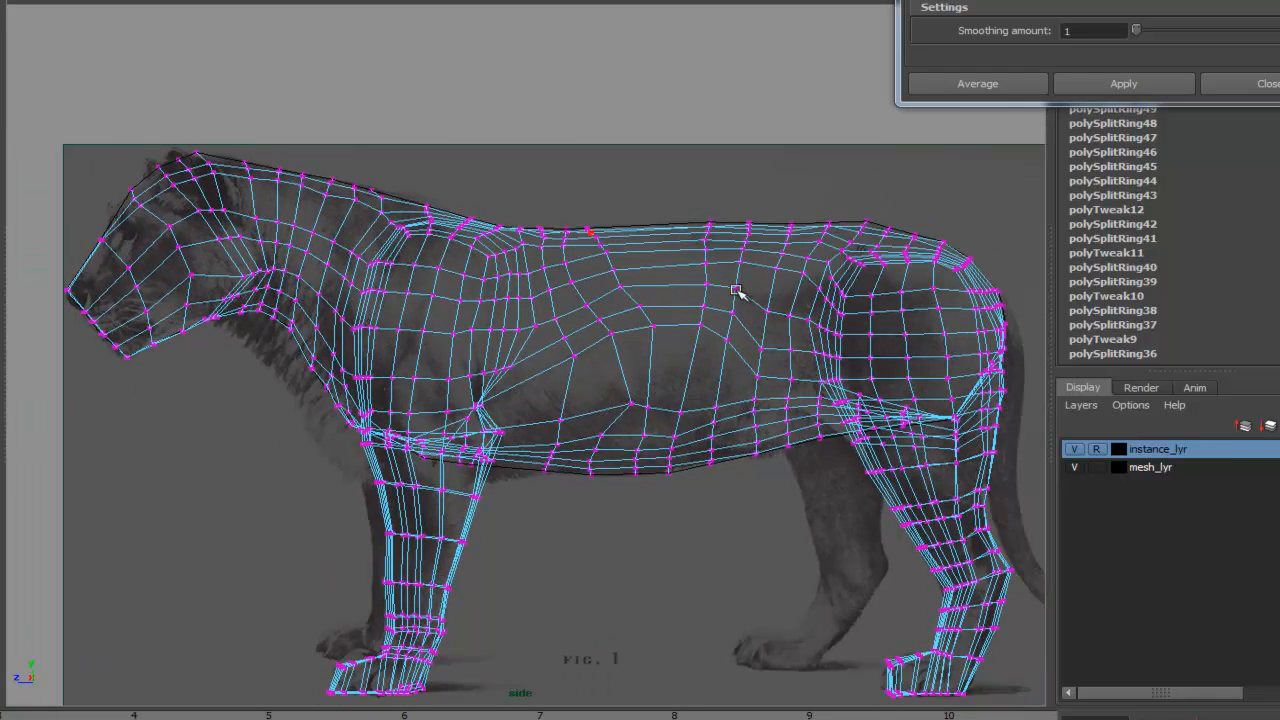
right_click_drag(880, 258, 905, 240)
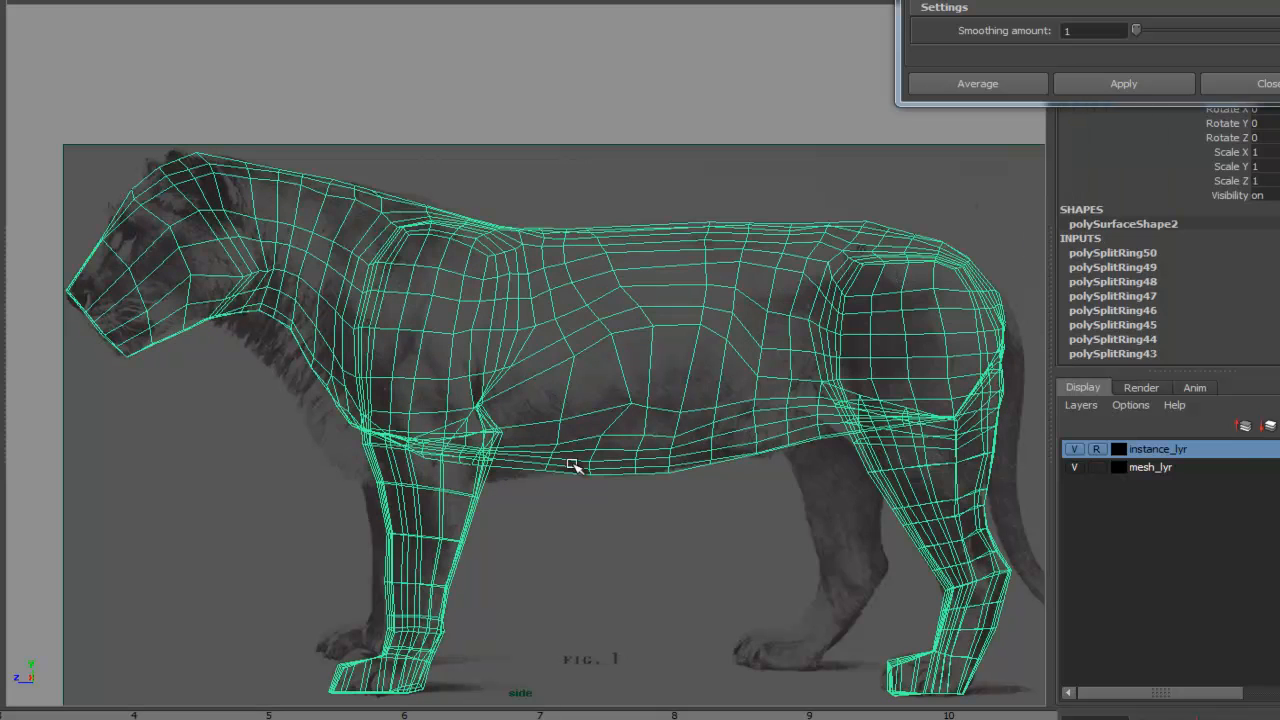
left_click_drag(1170, 0, 853, 0)
left_click_drag(1203, 373, 1200, 548)
mouse_move(1279, 120)
left_mouse_down()
mouse_move(1279, 420)
mouse_move(1279, 115)
left_mouse_up()
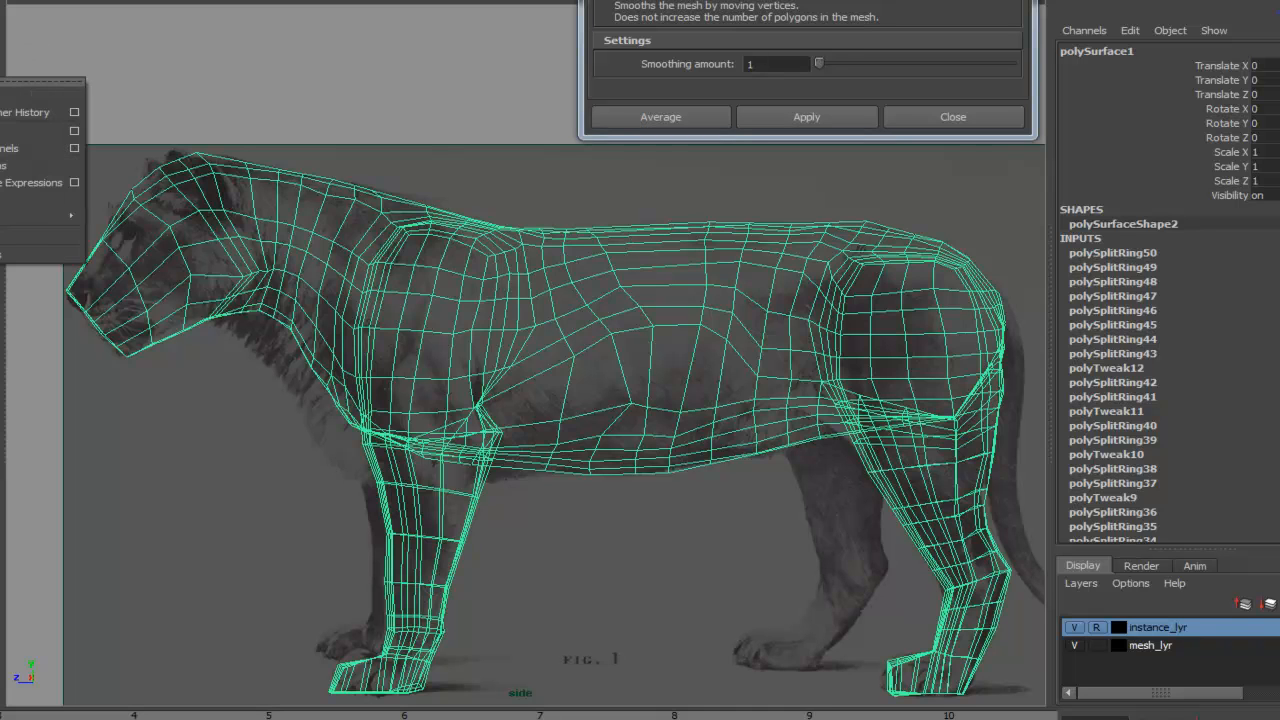
left_click(40, 95)
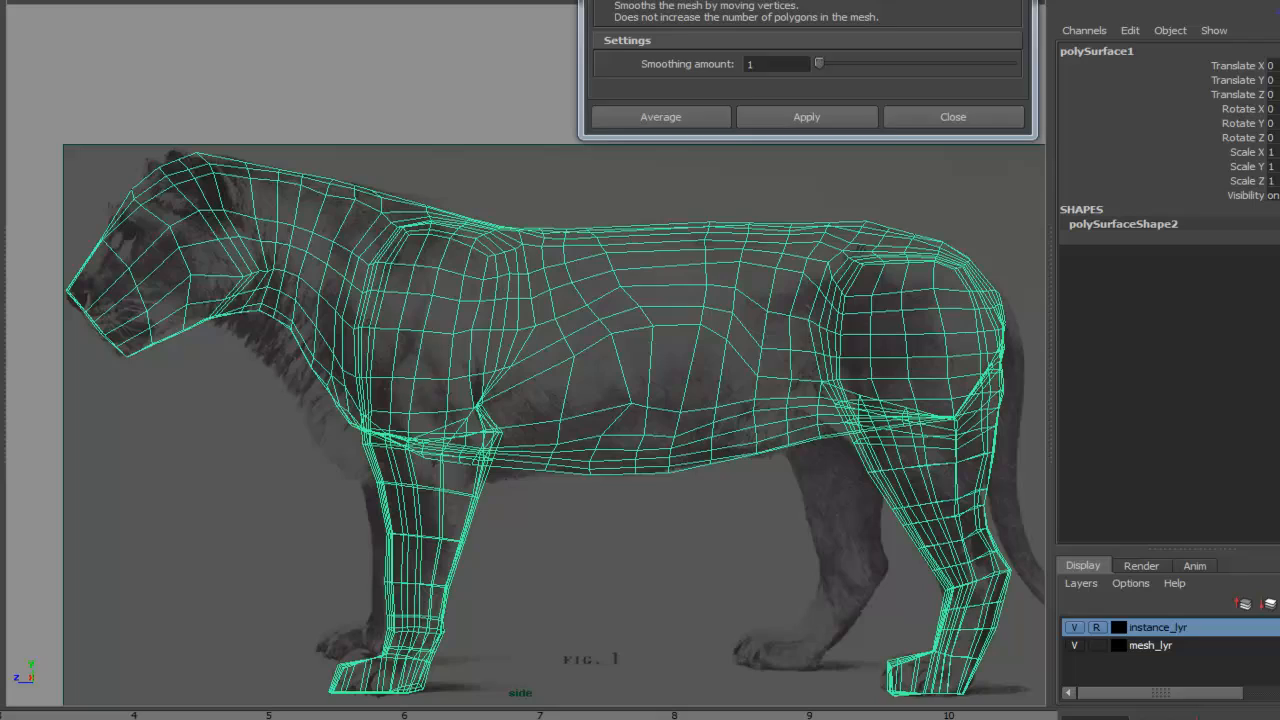
left_click_drag(808, 0, 1128, 0)
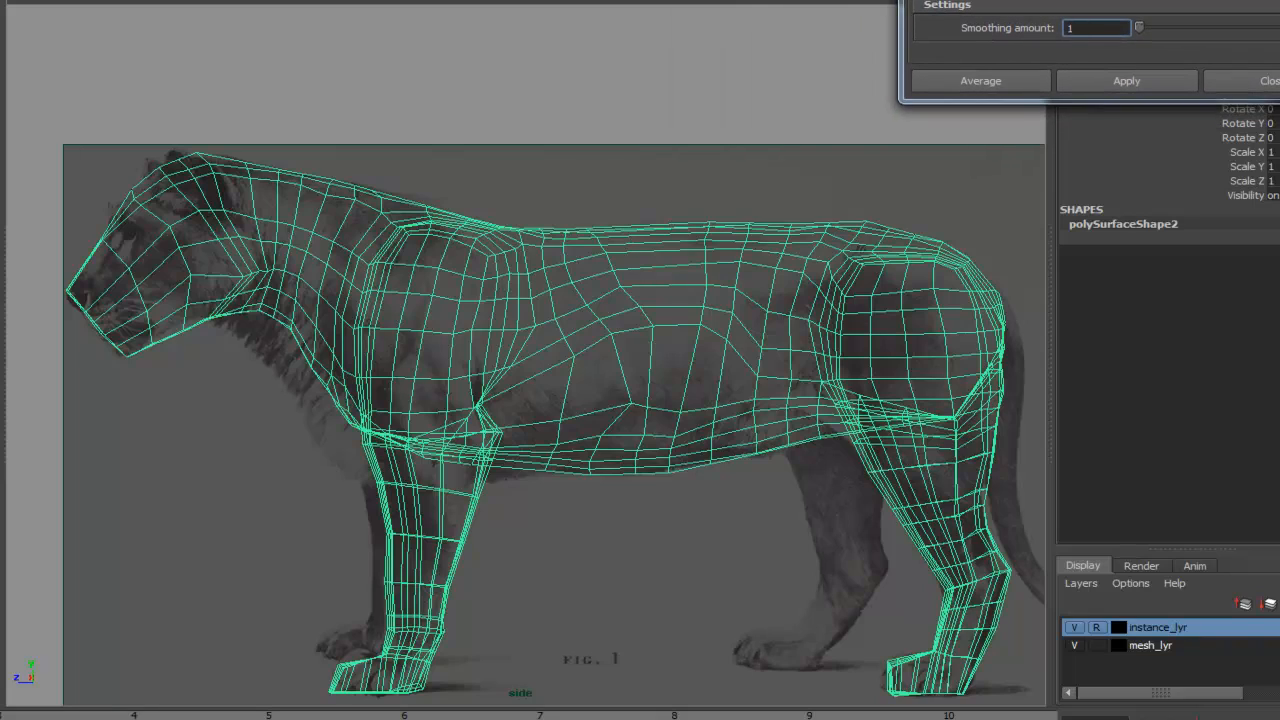
- Select the edge loop running down the middle of the front foot and bevel it with width 0.25 and 1 segment
right_click_drag(693, 165, 713, 439, "alt")
middle_click_drag(713, 439, 667, 272, "alt")
key("space")
left_click_drag(683, 271, 688, 232)
right_click_drag(860, 240, 770, 297, "alt")
key("5")
left_click_drag(770, 297, 700, 240, "alt")
left_click_drag(690, 412, 709, 283, "alt")
right_click_drag(712, 284, 815, 285, "alt")
left_click_drag(670, 325, 643, 400, "alt")
left_click_drag(642, 348, 613, 333, "alt")
right_click_drag(617, 307, 486, 329, "alt")
left_click_drag(486, 329, 589, 345, "alt")
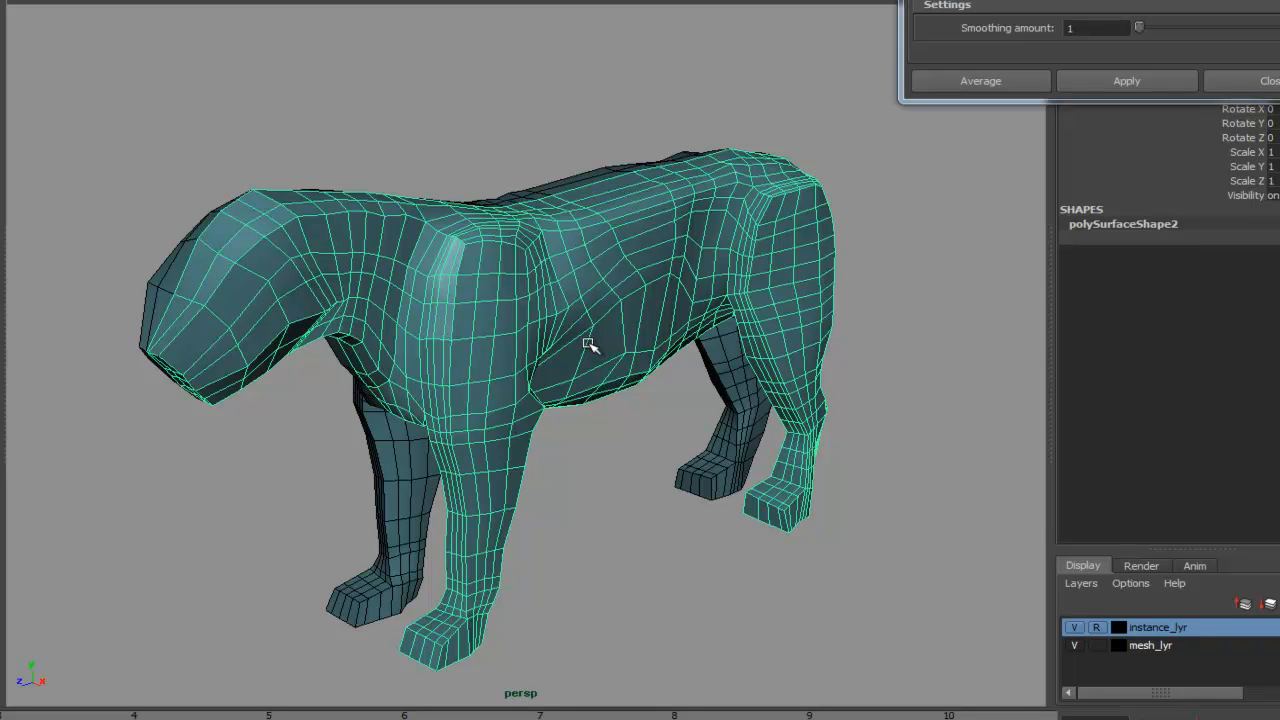
right_click_drag(632, 538, 928, 478, "alt")
middle_click_drag(788, 514, 795, 405, "alt")
left_click_drag(530, 552, 632, 577, "alt")
right_click_drag(523, 577, 918, 507, "alt")
middle_click_drag(752, 527, 760, 482, "alt")
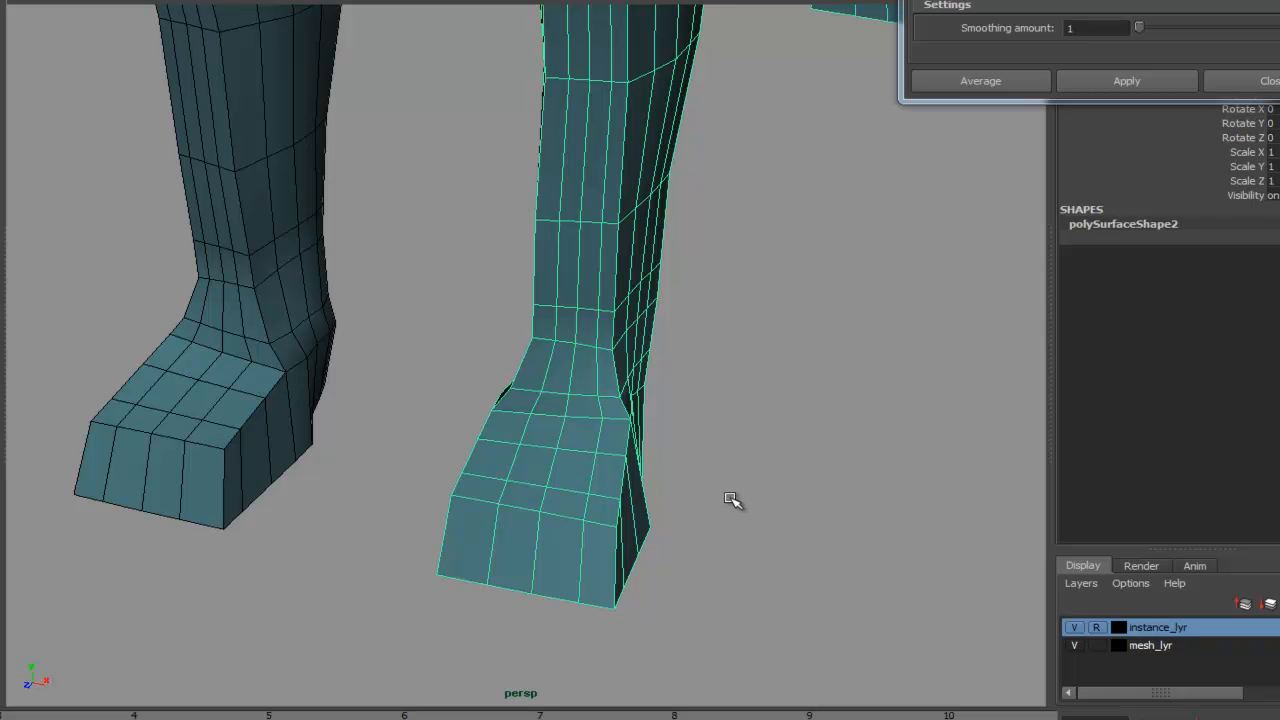
left_click(666, 536)
left_click(575, 575)
right_click(537, 556)
left_click(538, 456)
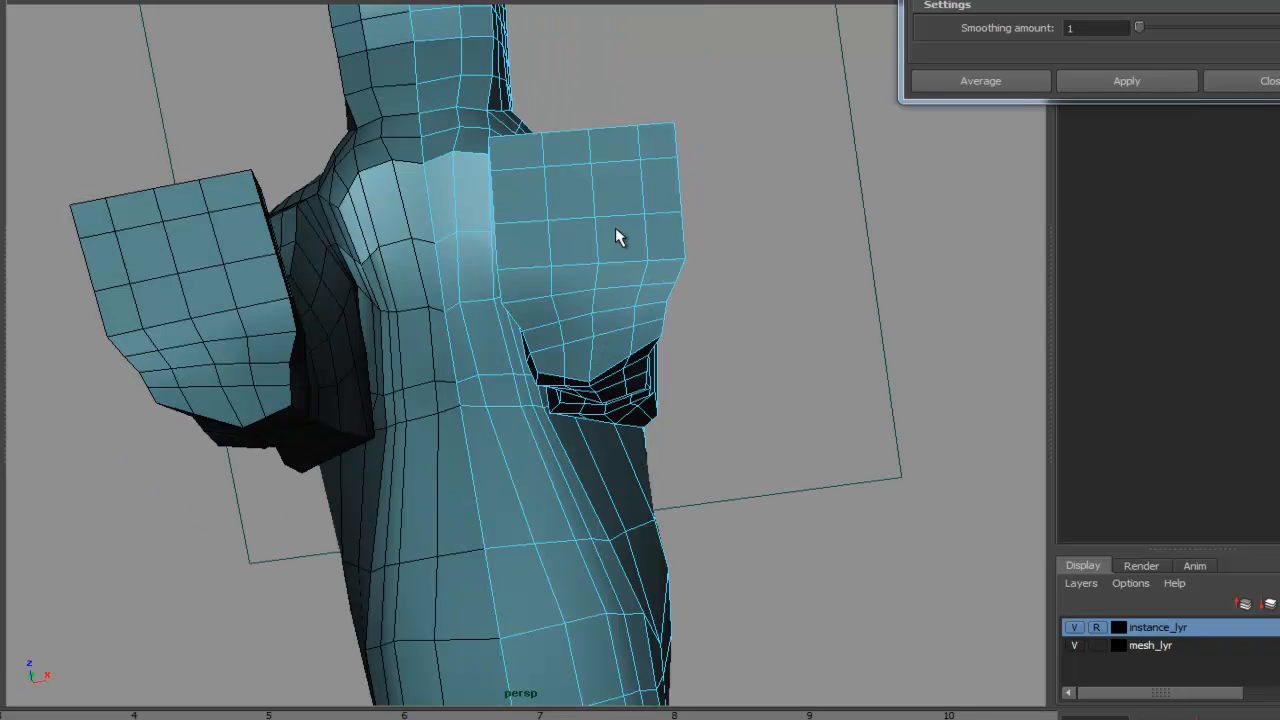
left_click_drag(794, 237, 813, 405, "alt")
double_click(592, 325)
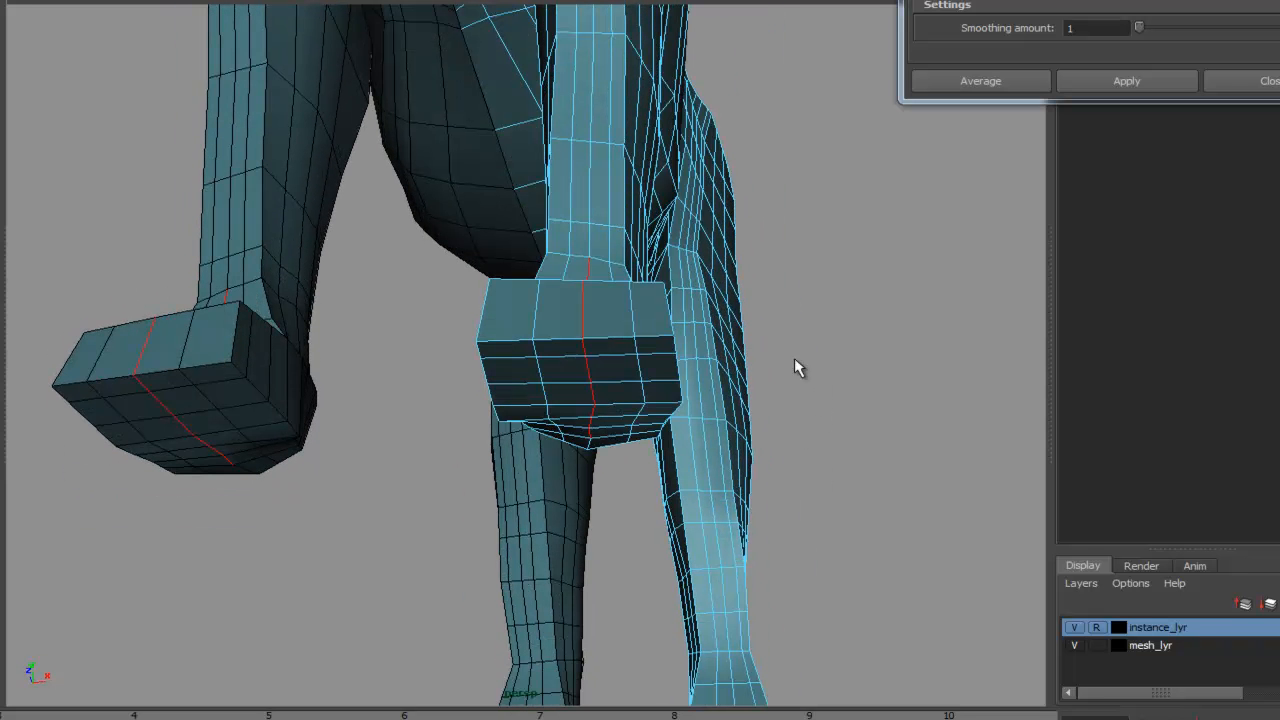
left_click(102, 0)
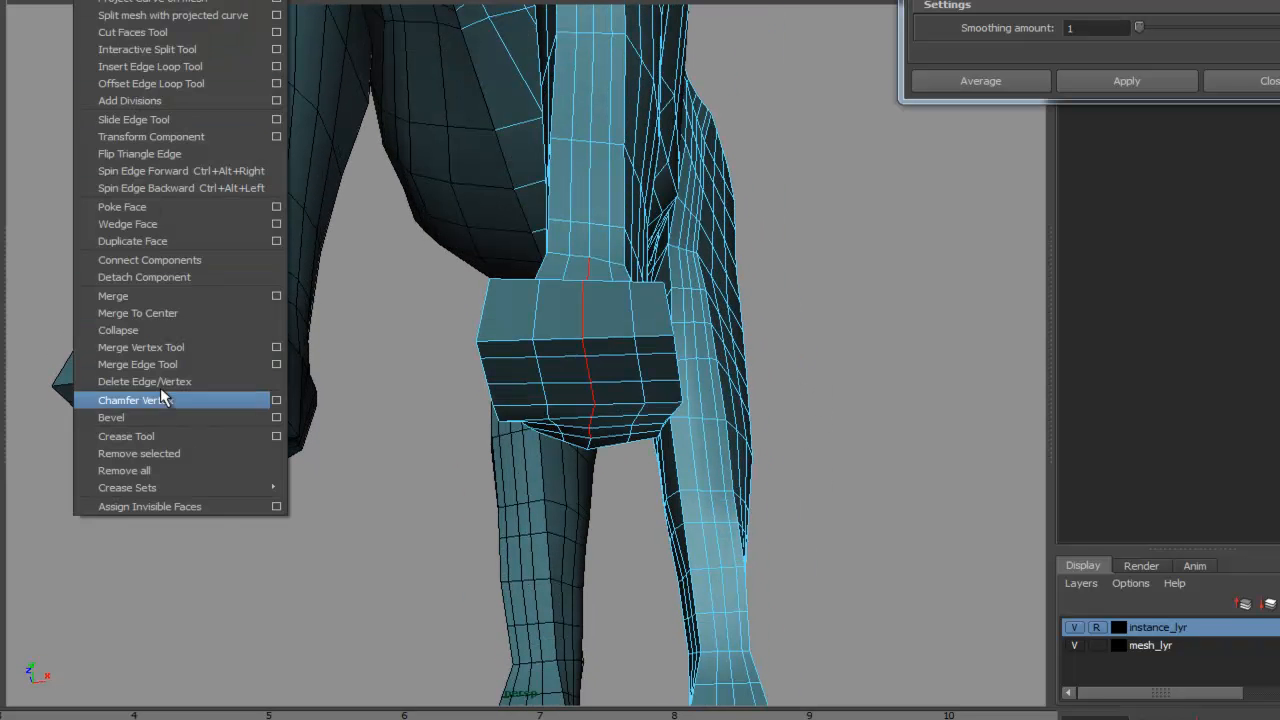
left_click(276, 417)
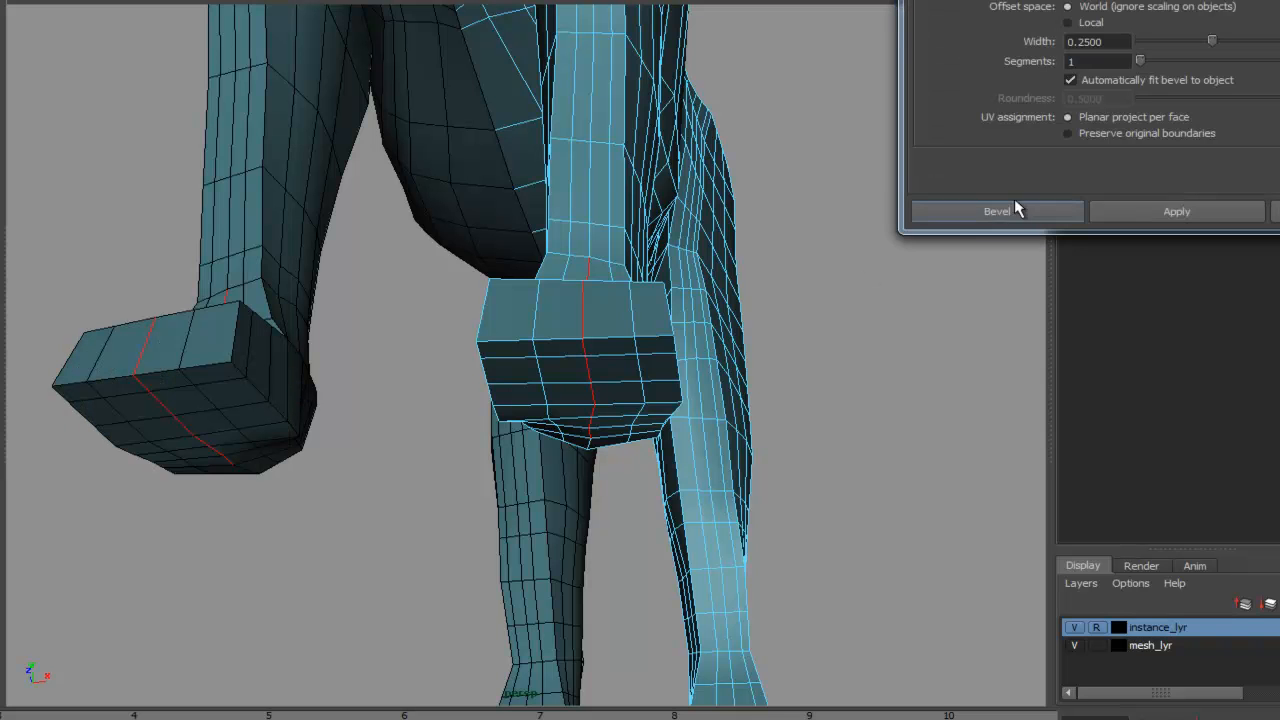
left_click_drag(1177, 0, 1014, 0)
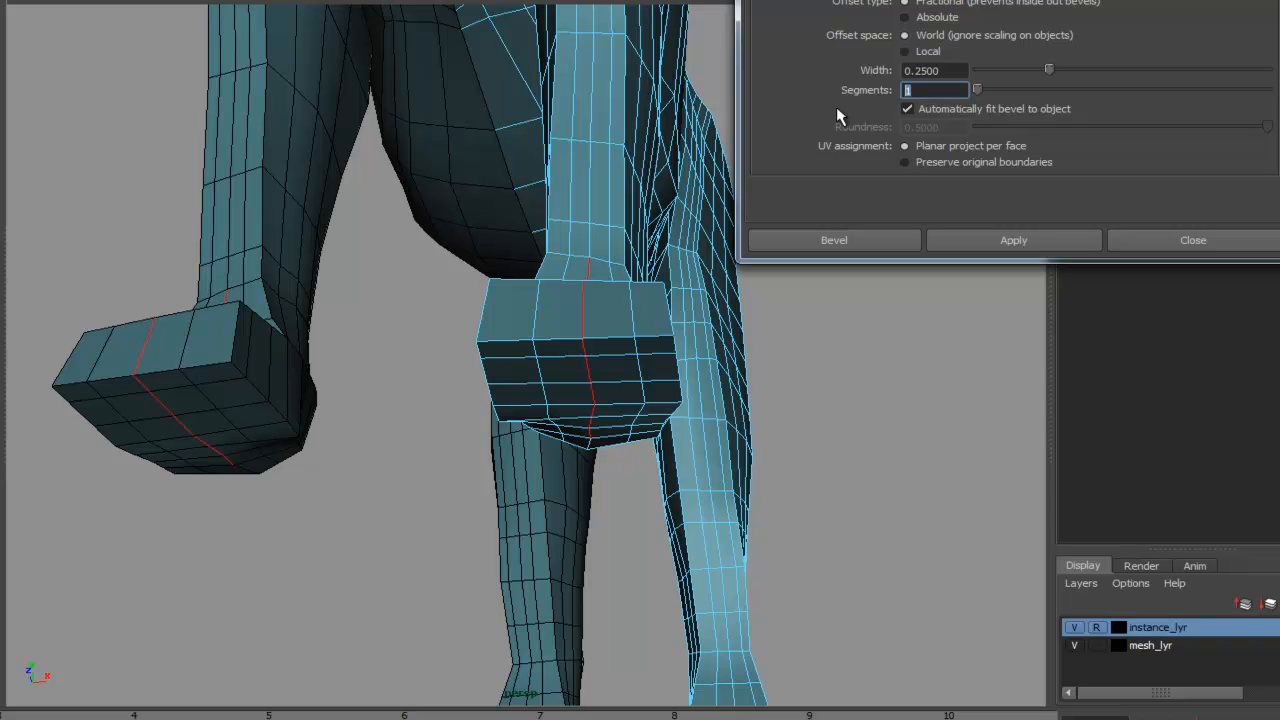
left_click(1000, 244)
left_click(1148, 241)
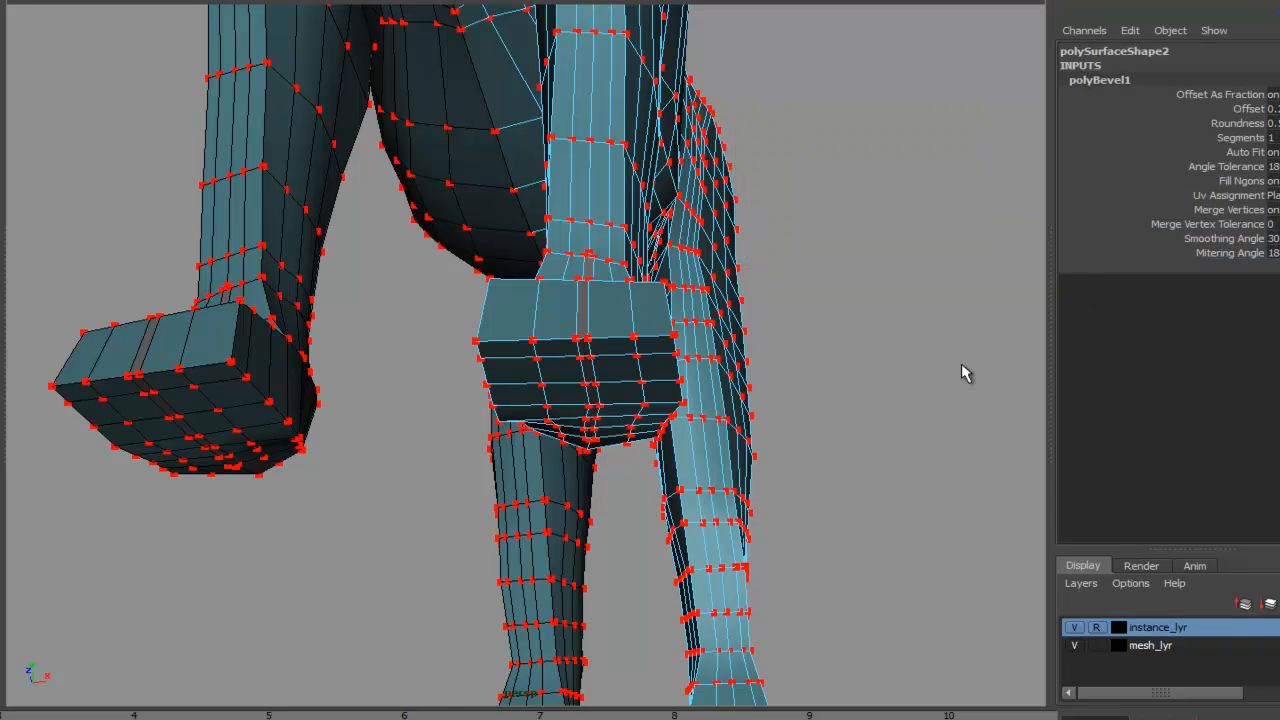
- Examine the bevelled stripe on the front foot from several angles
left_click_drag(891, 317, 872, 385, "alt")
middle_click_drag(712, 372, 777, 249, "alt")
right_click_drag(720, 214, 768, 186, "alt")
middle_click_drag(768, 186, 738, 228, "alt")
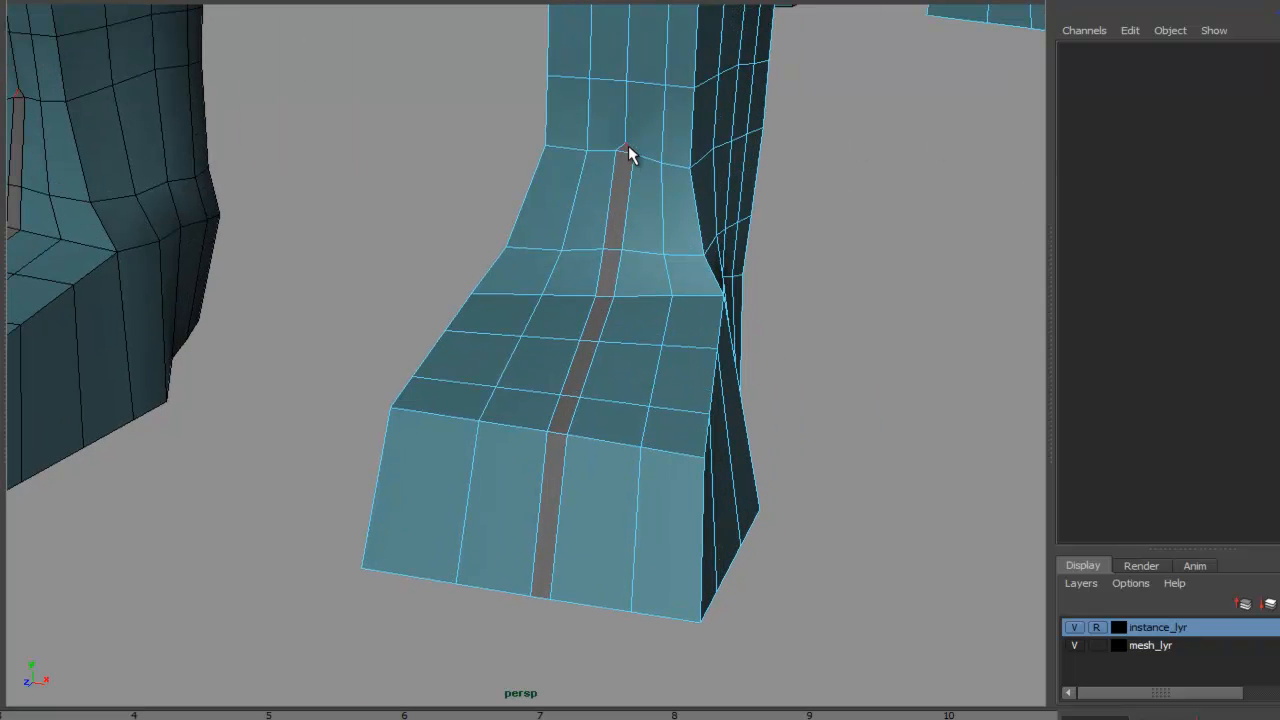
left_click_drag(629, 182, 614, 120, "alt")
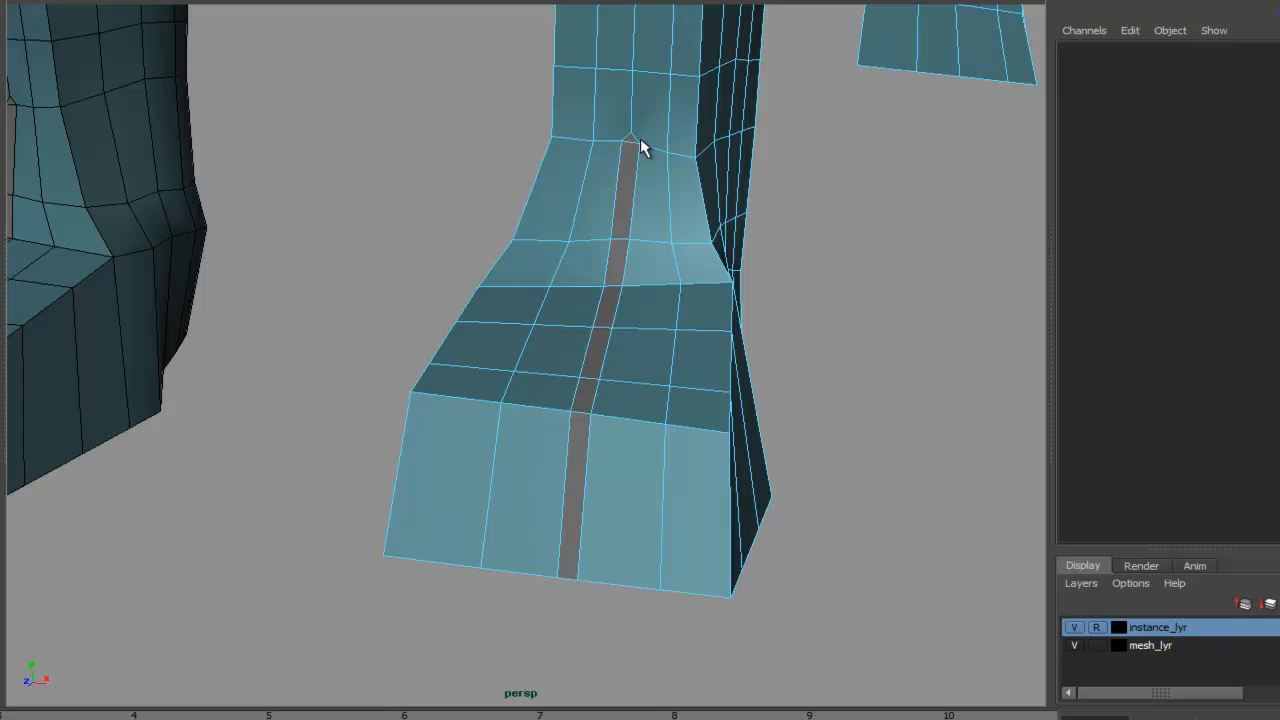
right_click_drag(633, 164, 723, 163, "alt")
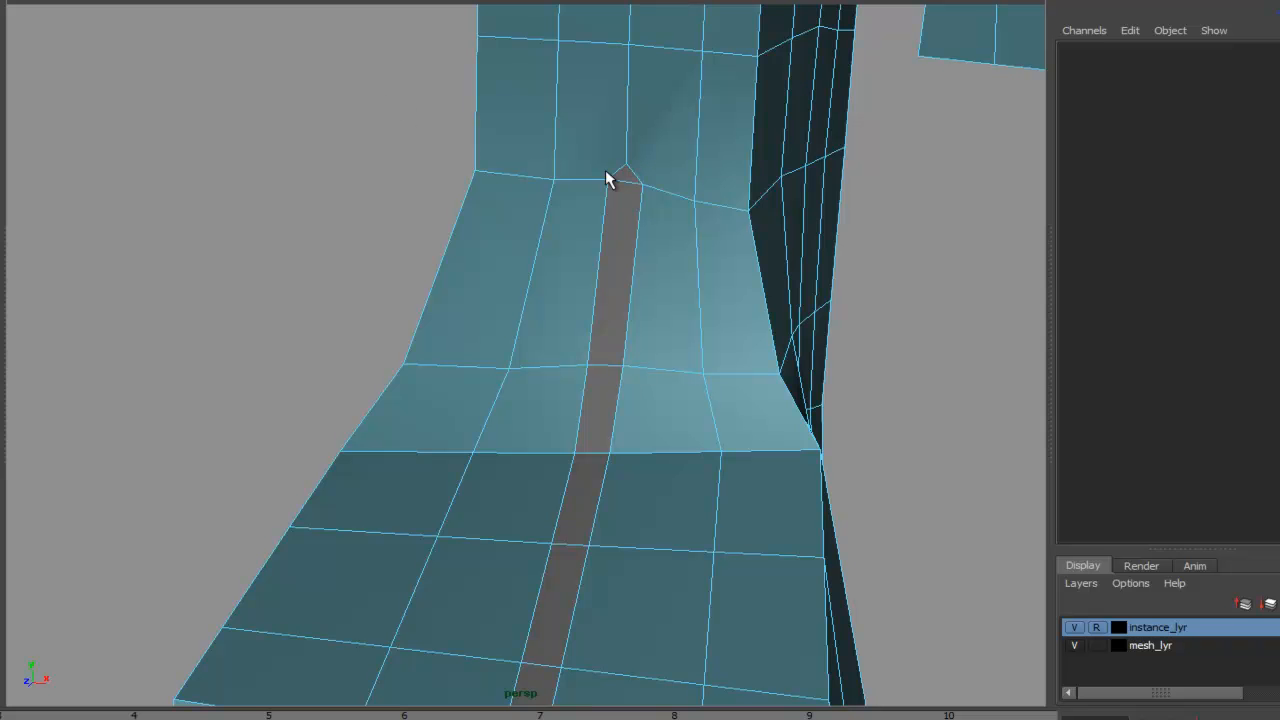
right_click_drag(808, 222, 577, 283, "alt")
middle_click_drag(577, 283, 583, 108, "alt")
left_click_drag(616, 268, 471, 271, "alt")
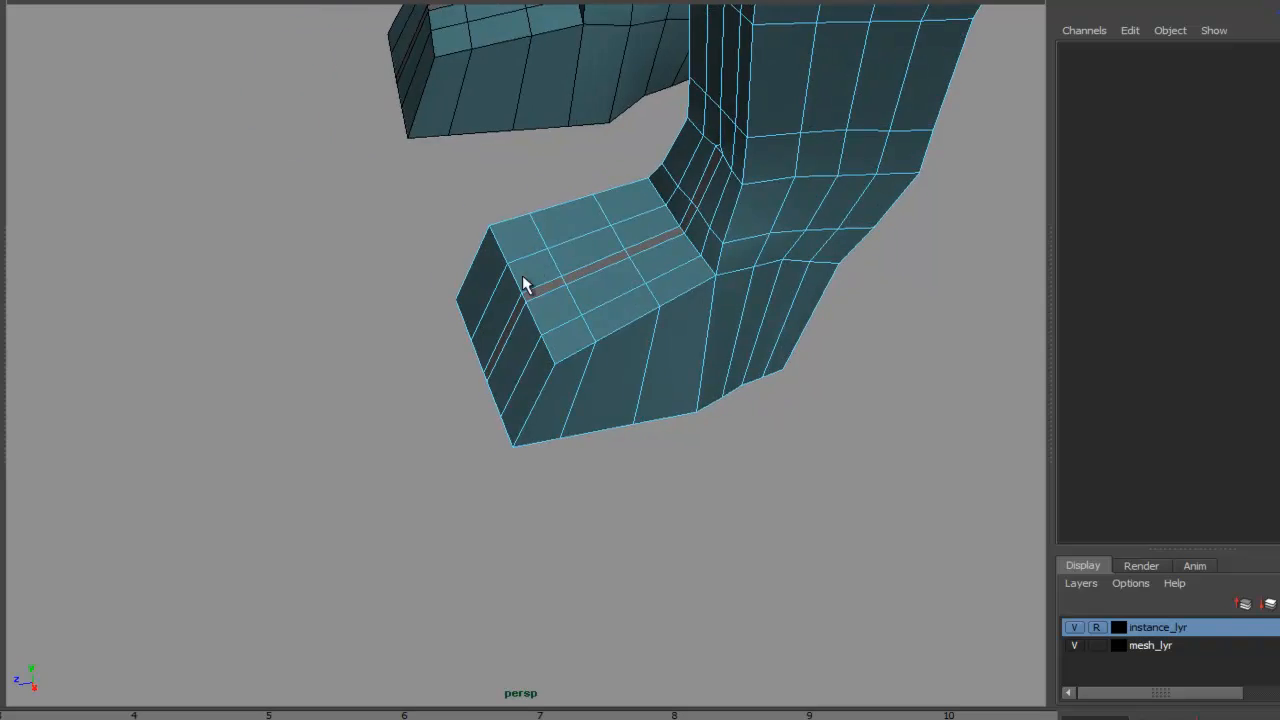
right_click_drag(471, 271, 563, 300, "alt")
middle_click_drag(563, 300, 494, 411, "alt")
left_click_drag(494, 411, 657, 240, "alt")
middle_click_drag(648, 186, 582, 303, "alt")
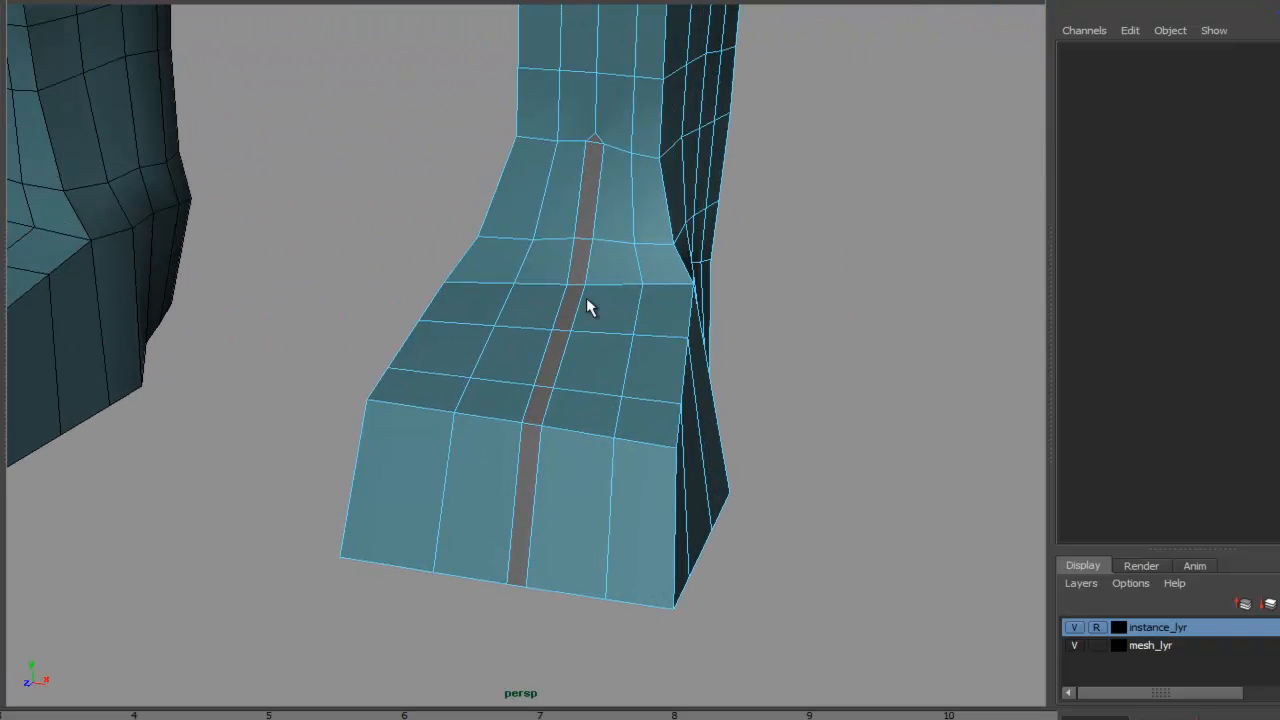
left_click_drag(582, 303, 605, 285, "alt")
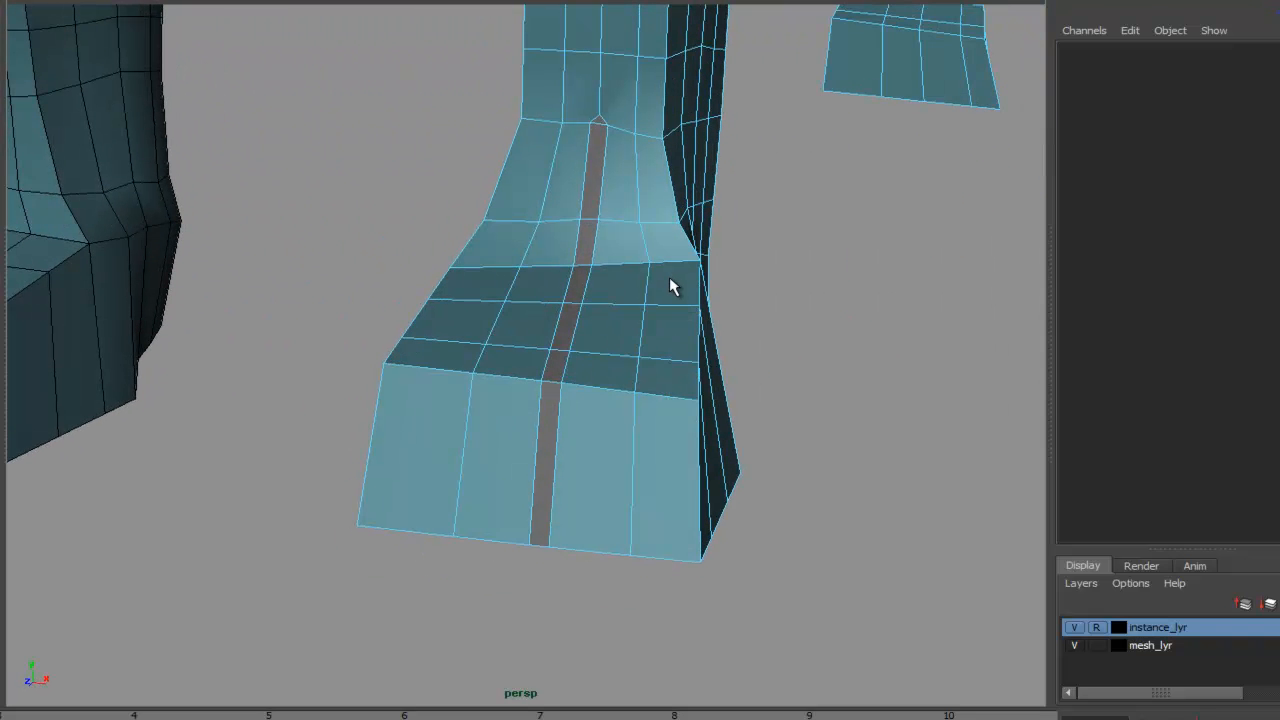
- Select the centre edge loop of the front foot and bevel it with width 0.25 and 2 segments
left_click(556, 345)
left_click(98, 1)
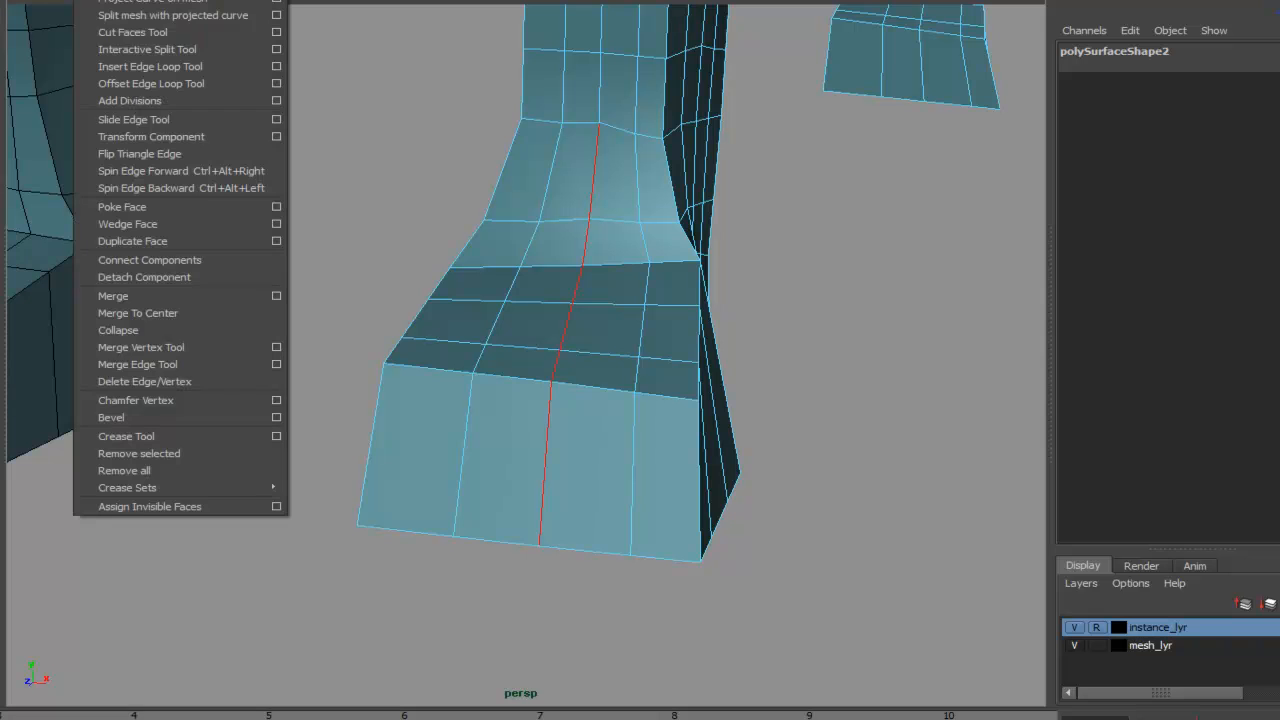
left_click(276, 417)
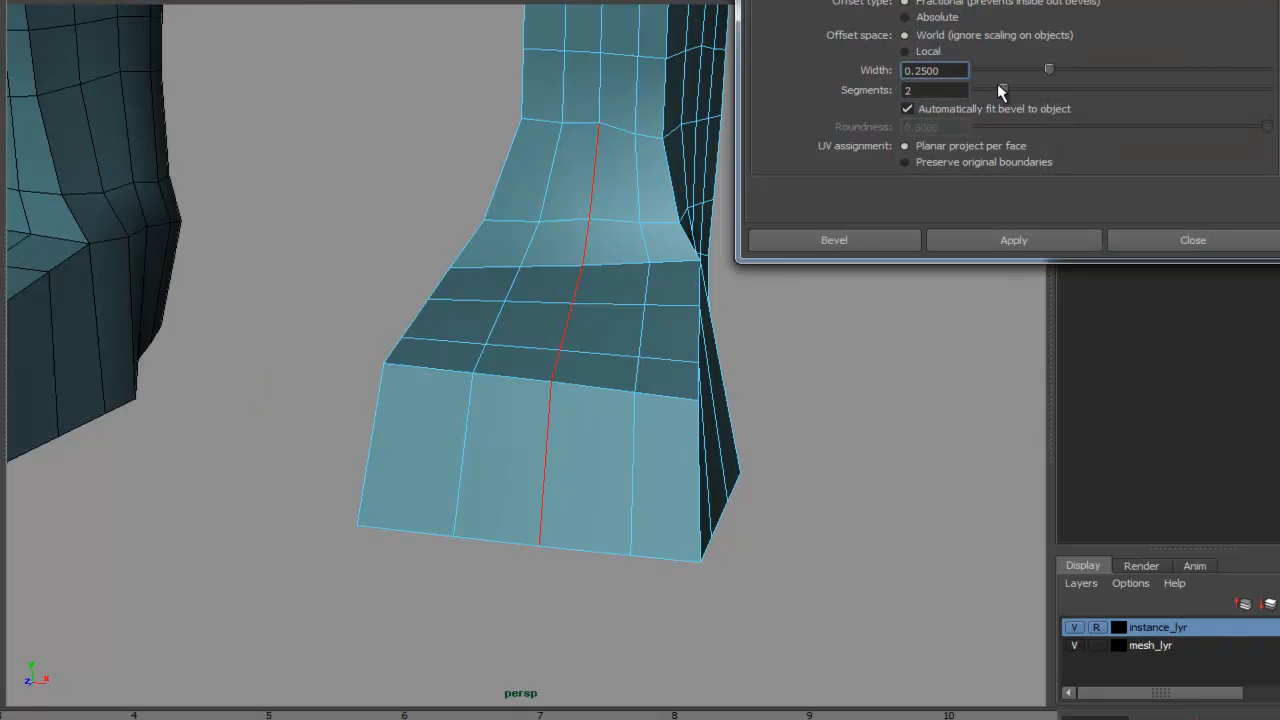
left_click(995, 245)
left_click(1140, 240)
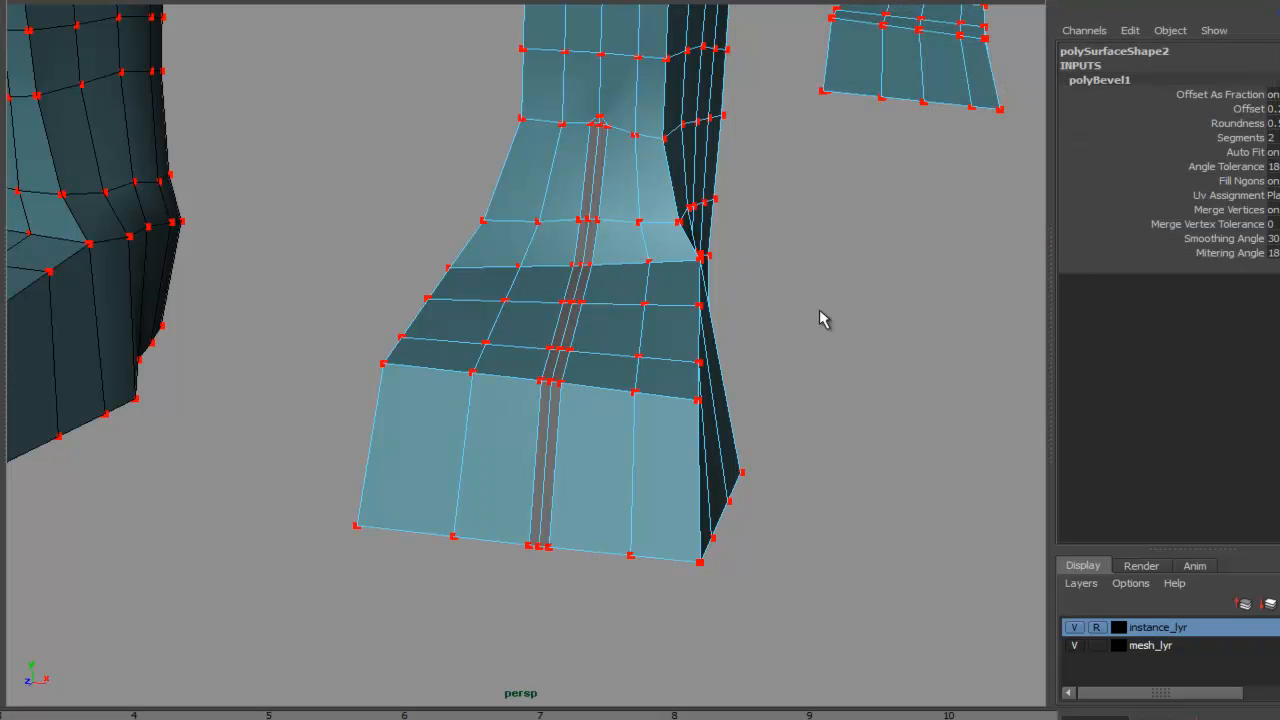
- Delete the small edge at the top tip of the new bevel stripe
right_click_drag(570, 119, 694, 65, "alt")
middle_click_drag(694, 65, 637, 271, "alt")
right_click_drag(637, 271, 737, 121, "alt")
middle_click_drag(737, 121, 629, 331, "alt")
right_click_drag(629, 331, 761, 216, "alt")
middle_click_drag(761, 216, 749, 334, "alt")
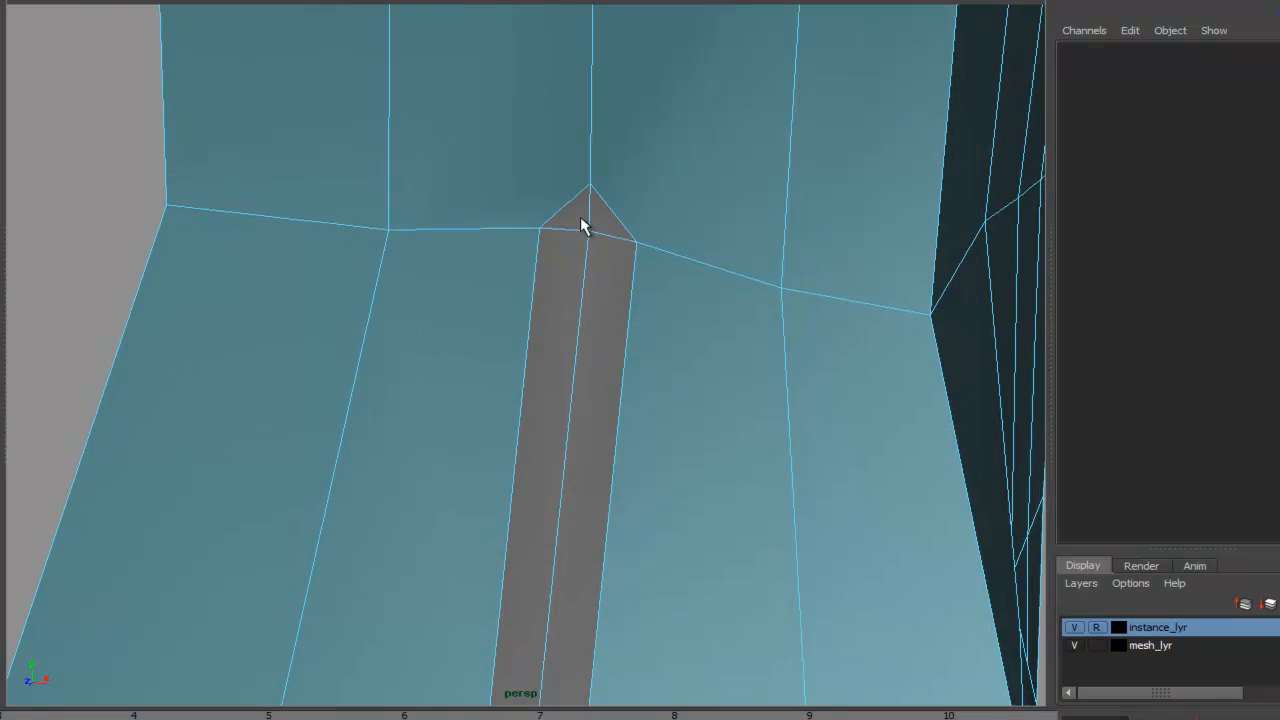
right_click_drag(586, 214, 587, 174)
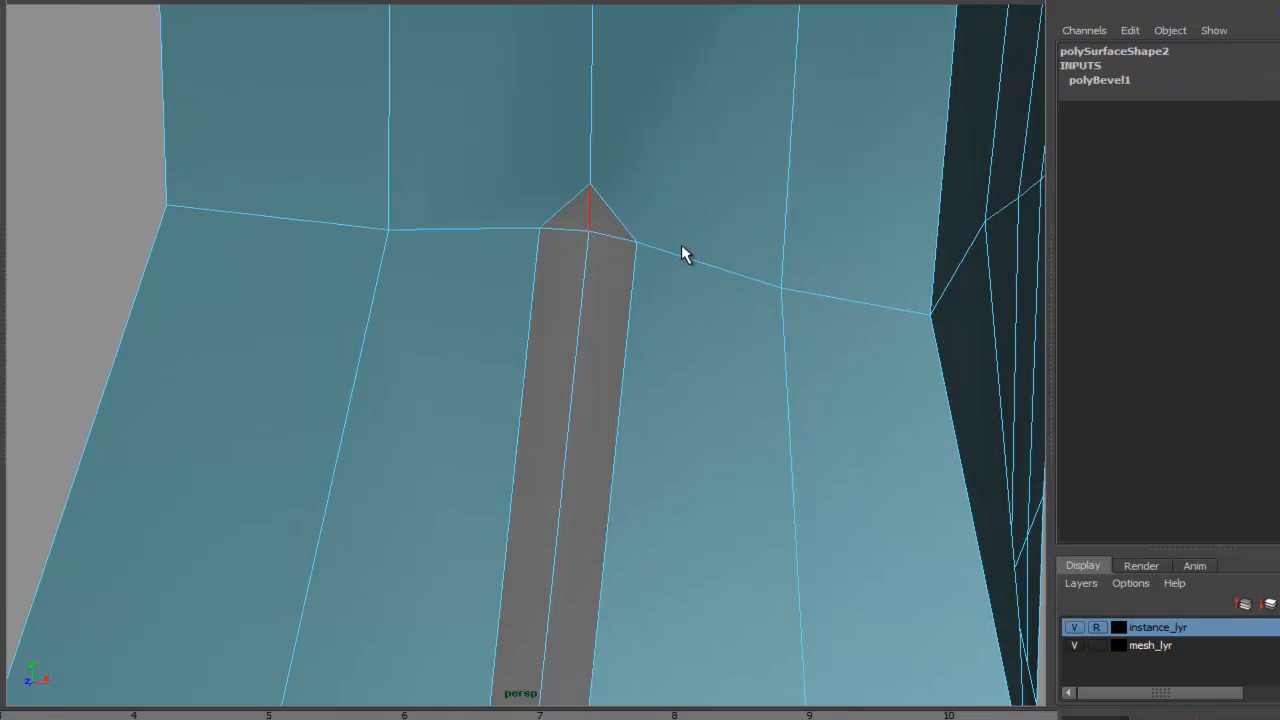
key("Delete")
right_click_drag(672, 250, 590, 167, "alt")
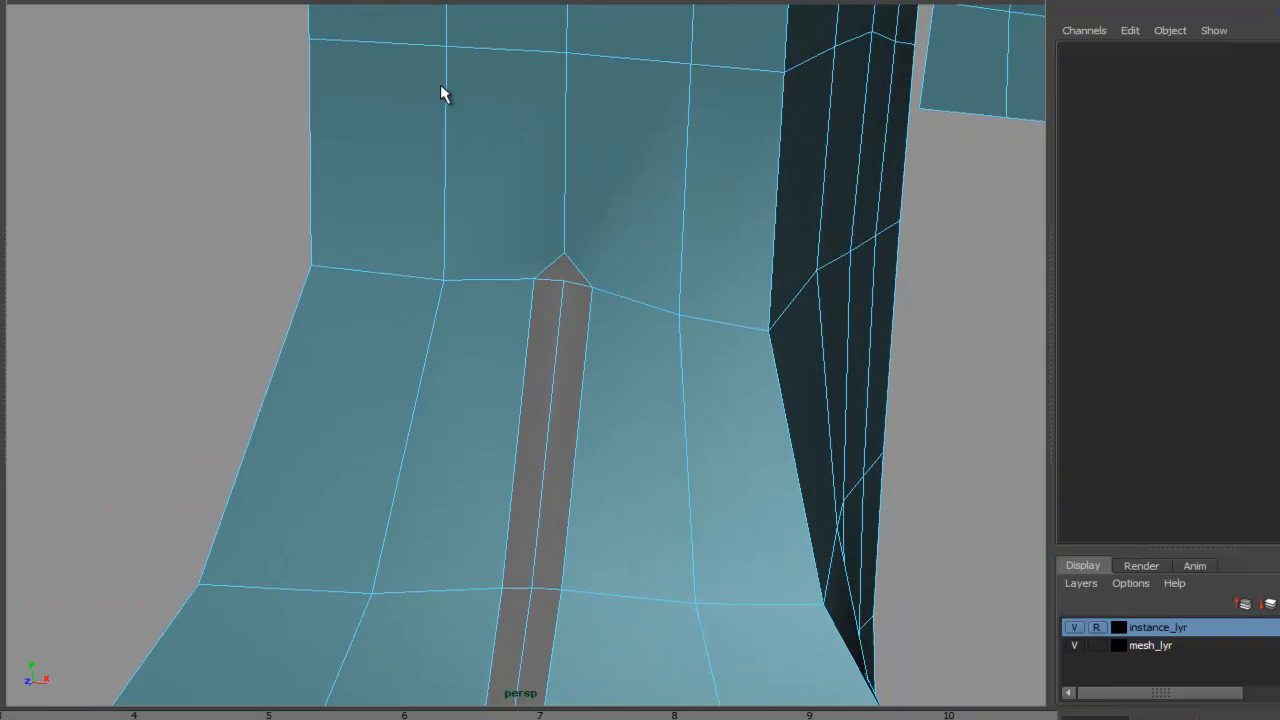
- Insert an edge loop around the ankle above the bevel, then undo it
left_click(100, 0)
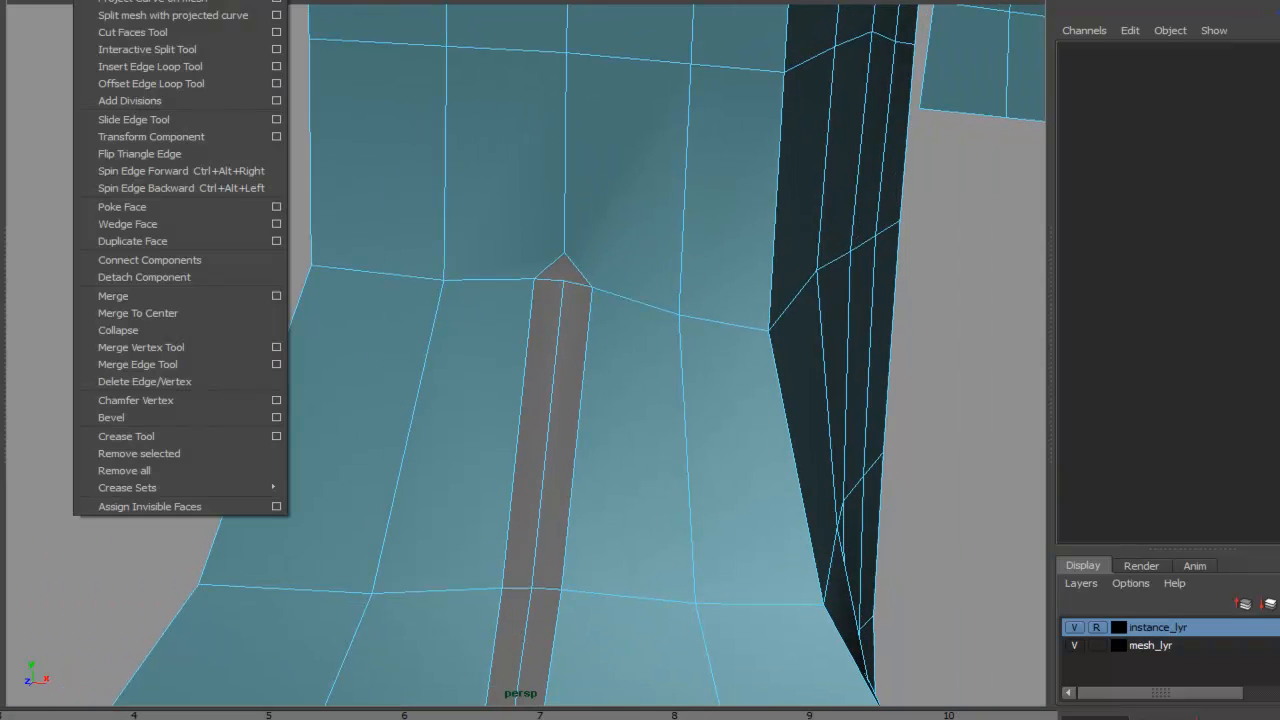
left_click(155, 67)
mouse_move(781, 262)
left_mouse_down()
mouse_move(773, 283)
mouse_move(763, 272)
left_mouse_up()
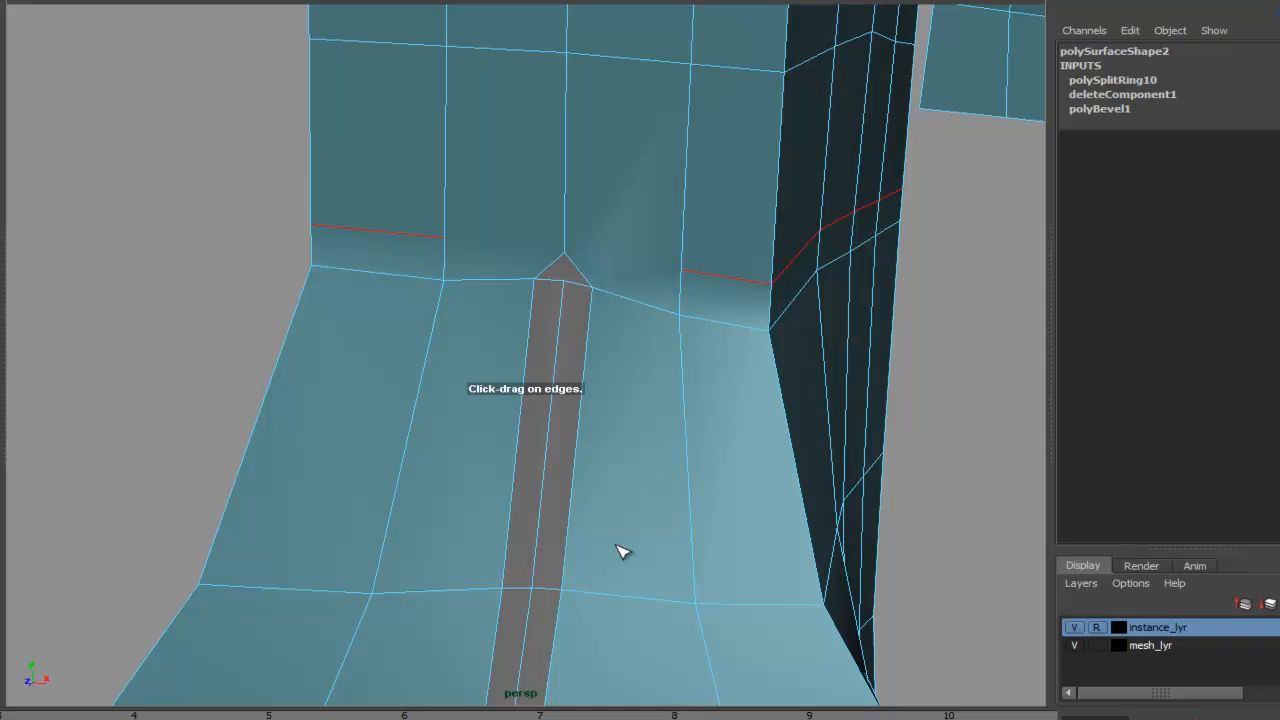
right_click_drag(806, 300, 434, 413, "alt")
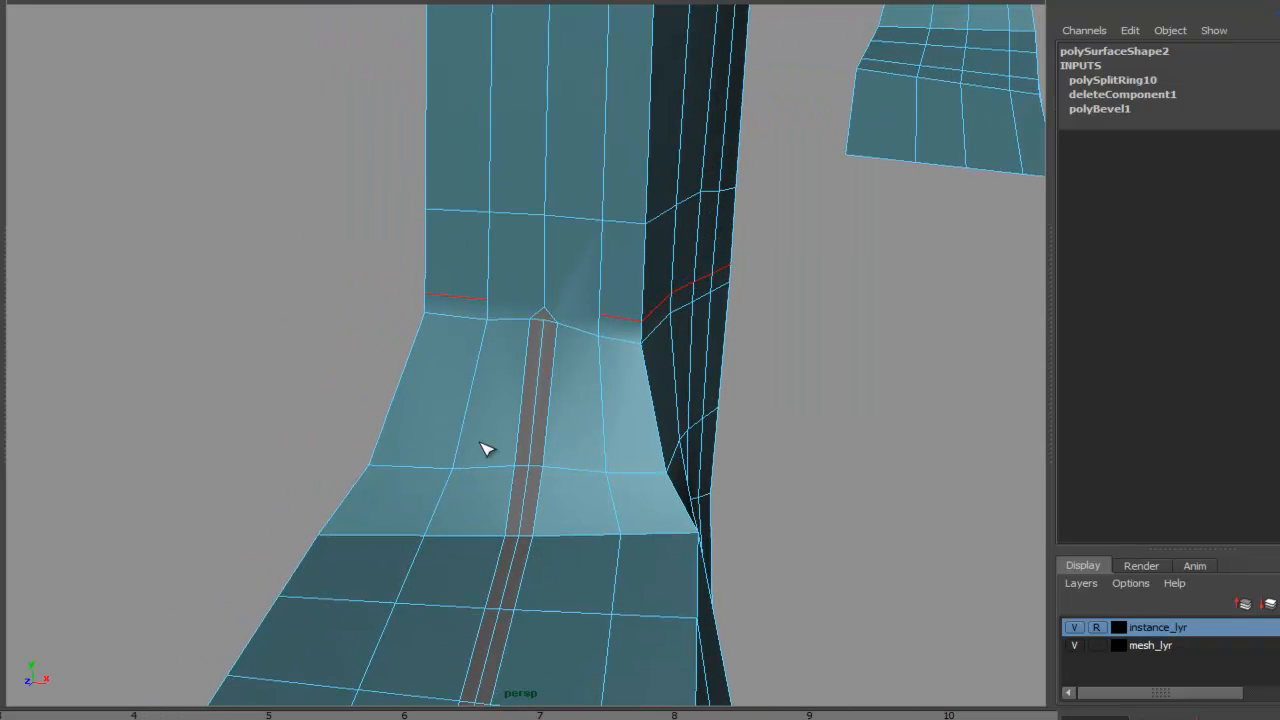
middle_click_drag(459, 505, 484, 388, "alt")
key("ctrl+z")
- Select the two edge loops flanking the centre stripe on the foot and bevel them
middle_click_drag(707, 377, 673, 277, "alt")
right_click_drag(605, 356, 592, 318)
middle_click_drag(608, 126, 614, 248, "alt")
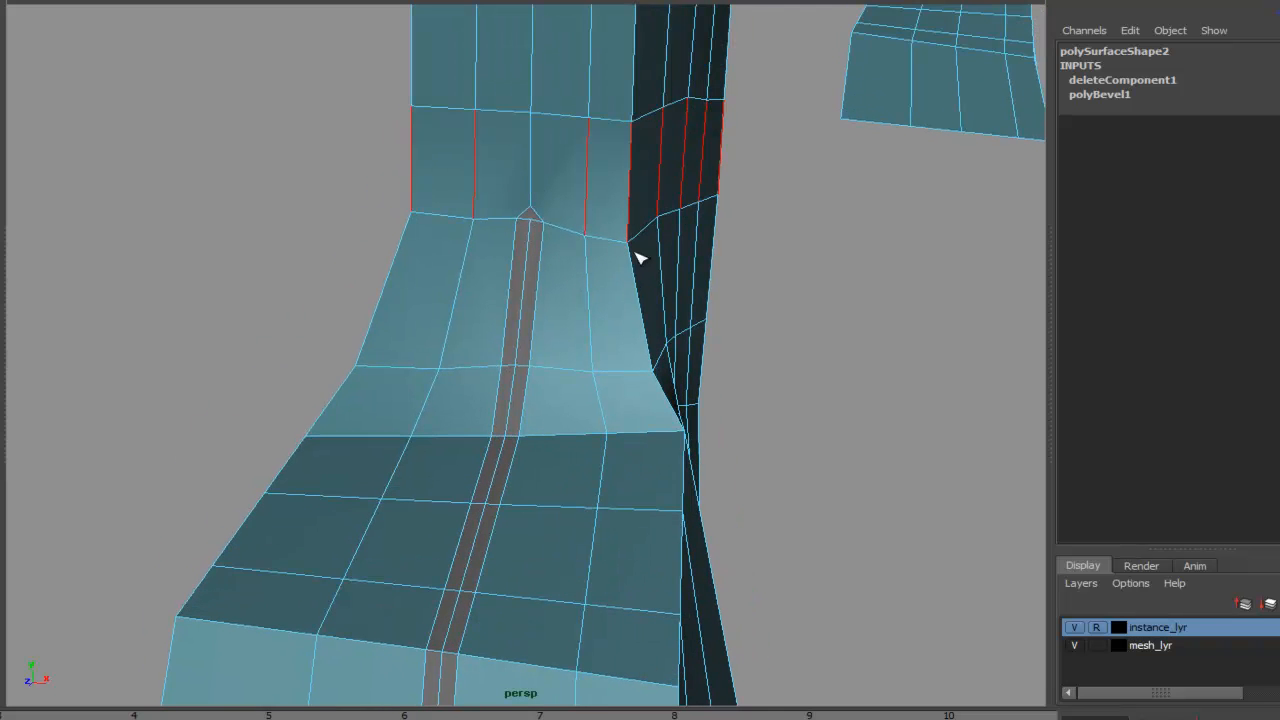
left_click(835, 262)
key("g")
right_click_drag(593, 273, 590, 262)
key("q")
double_click(588, 270)
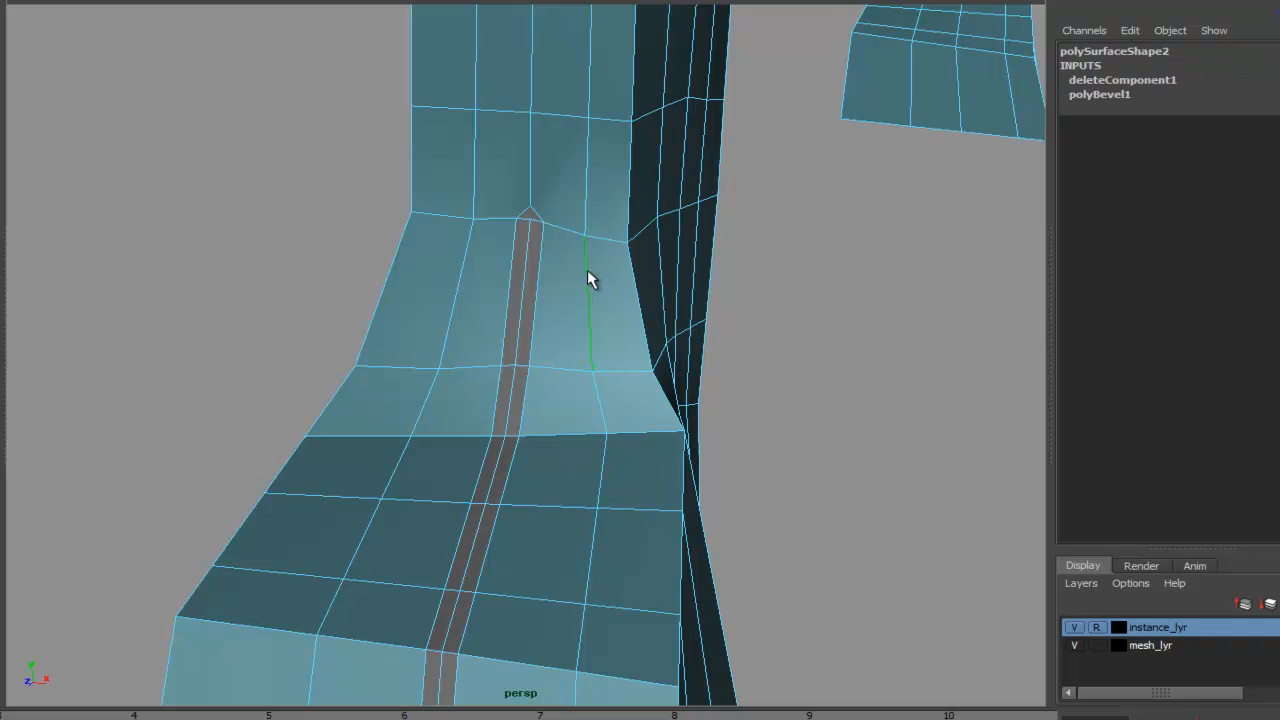
key("ctrl+z")
right_click_drag(933, 419, 703, 506, "alt")
left_click_drag(703, 506, 730, 345, "alt")
left_click_drag(615, 305, 716, 345, "alt")
left_click_drag(574, 378, 511, 350, "alt")
left_click_drag(623, 277, 612, 362, "alt")
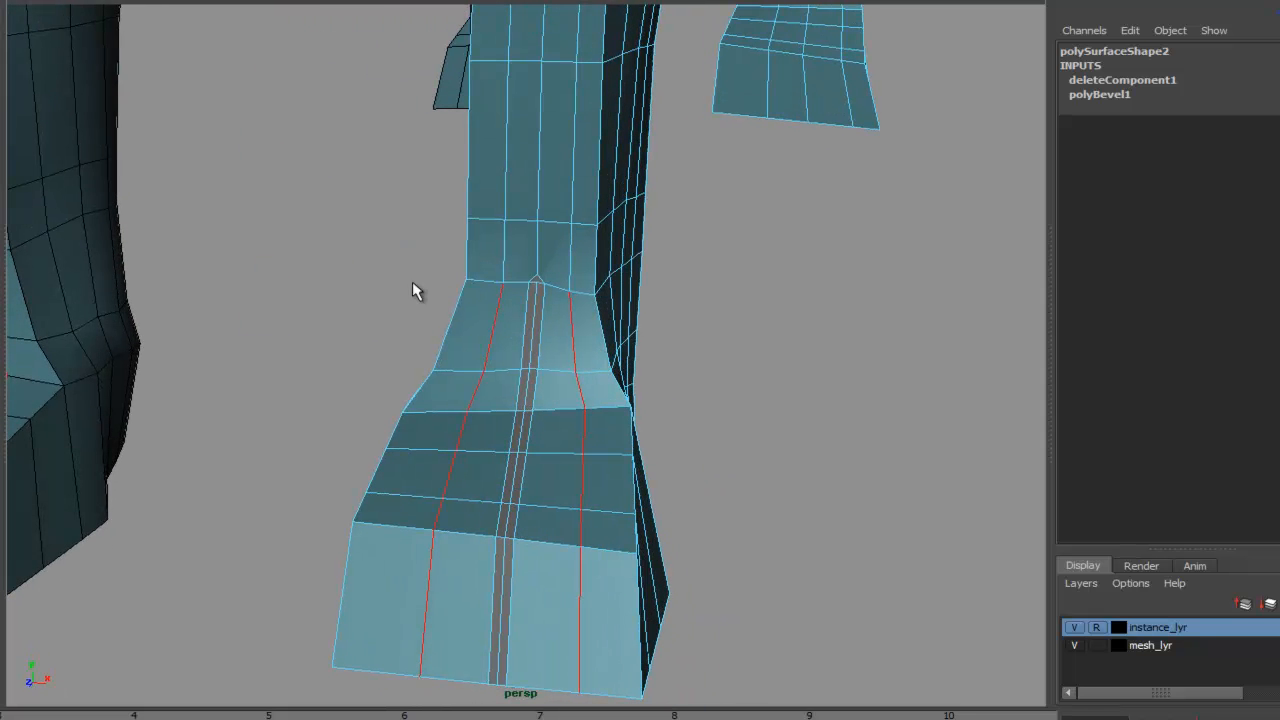
left_click(204, 418)
left_click(740, 376)
- Delete the tip edges at the tops of the new bevel stripes
middle_click_drag(597, 292, 583, 333, "alt")
right_click_drag(583, 333, 775, 347, "alt")
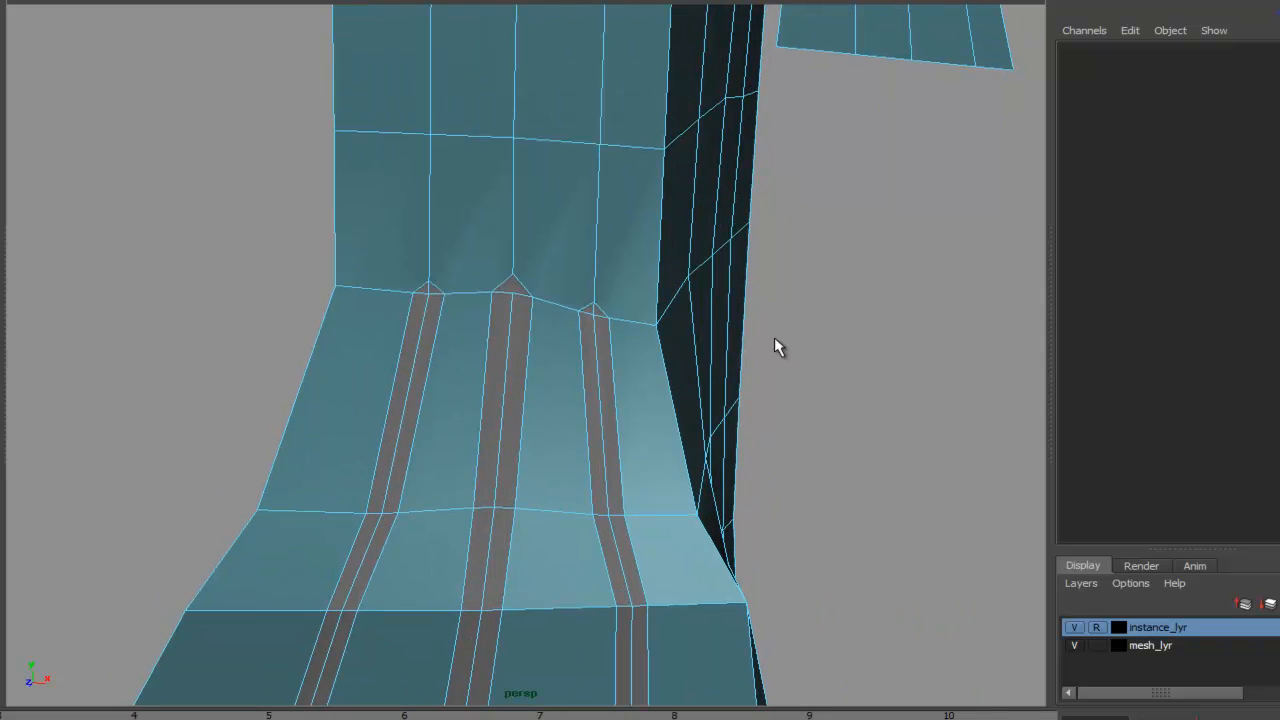
right_click_drag(592, 310, 588, 352)
right_click_drag(591, 277, 674, 274, "alt")
left_click(662, 266)
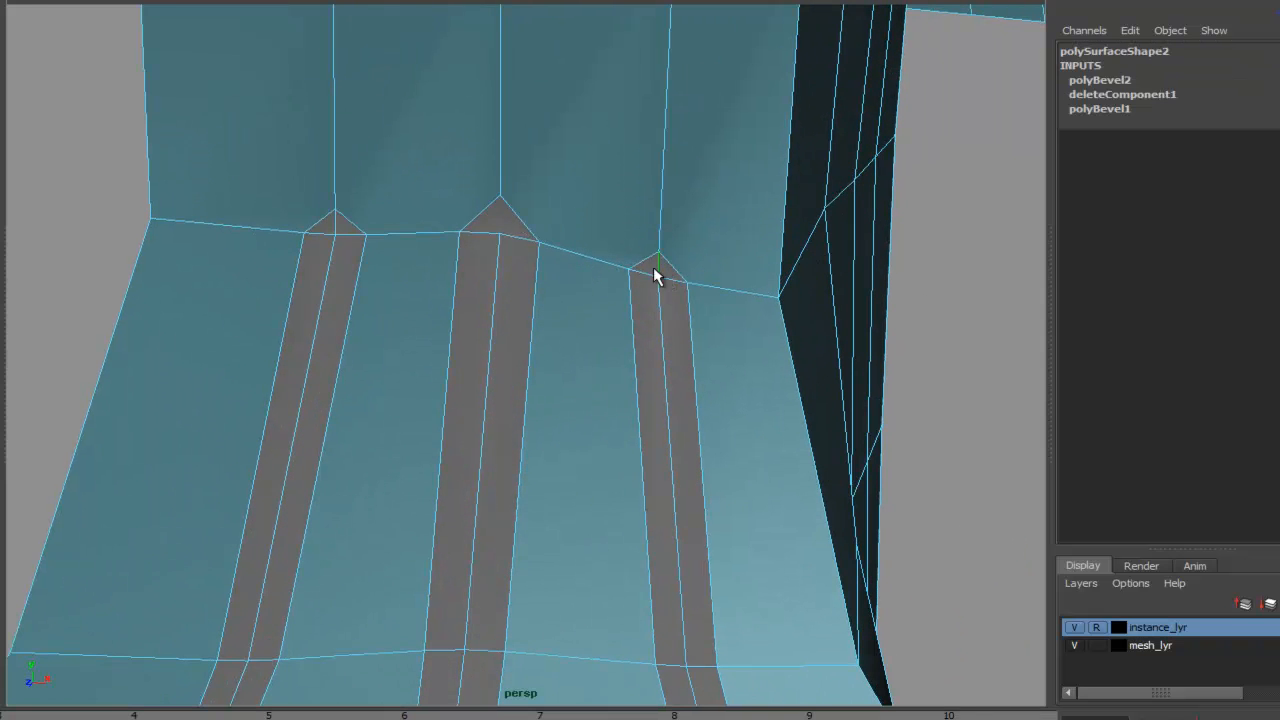
left_click(336, 221, "shift")
key("Delete")
- Insert an edge loop around the ankle just above the bevel stripes
left_click(98, 1)
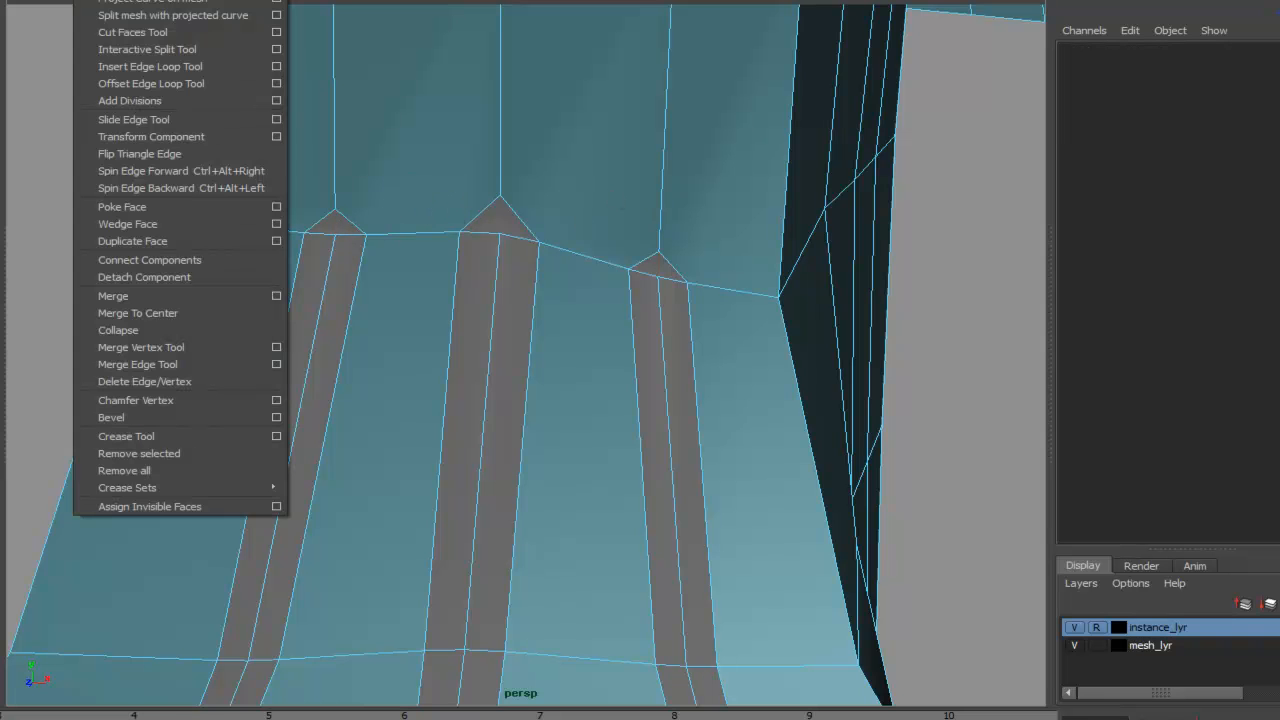
left_click(150, 66)
left_click_drag(460, 100, 700, 291, "alt")
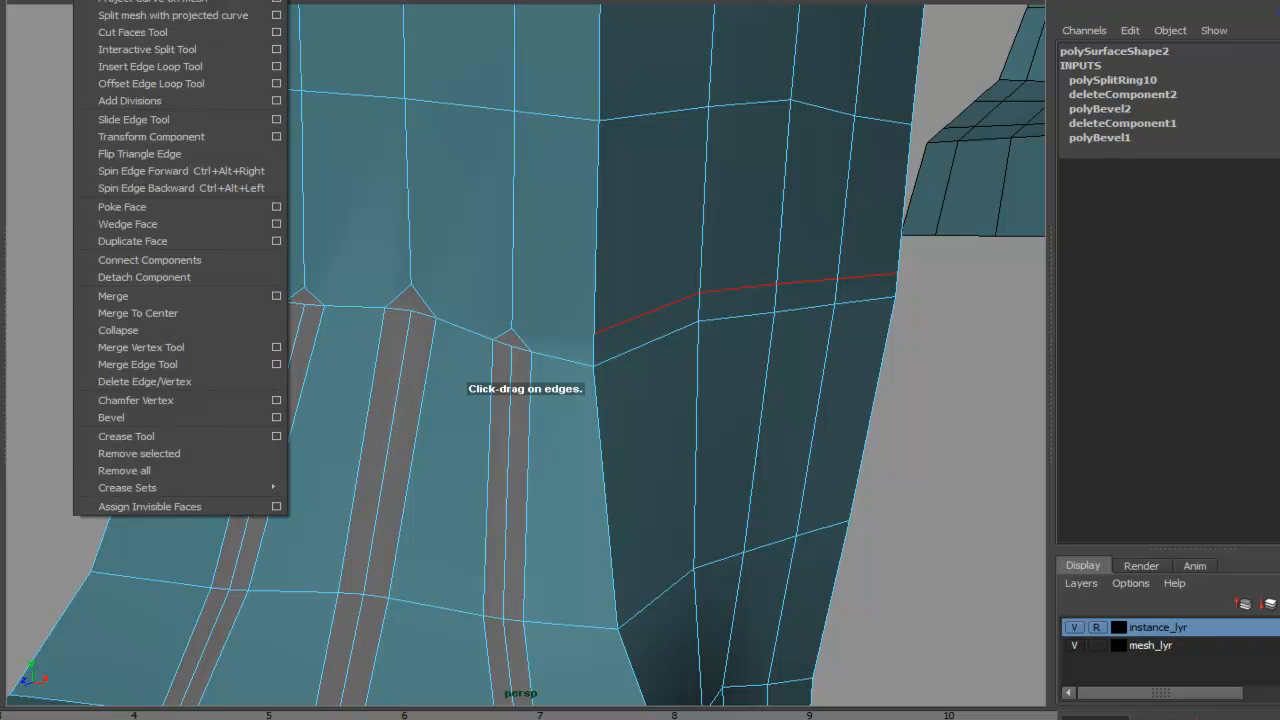
- Split a connecting edge across the tops of the bevel stripes with the Interactive Split Tool
left_click(171, 51)
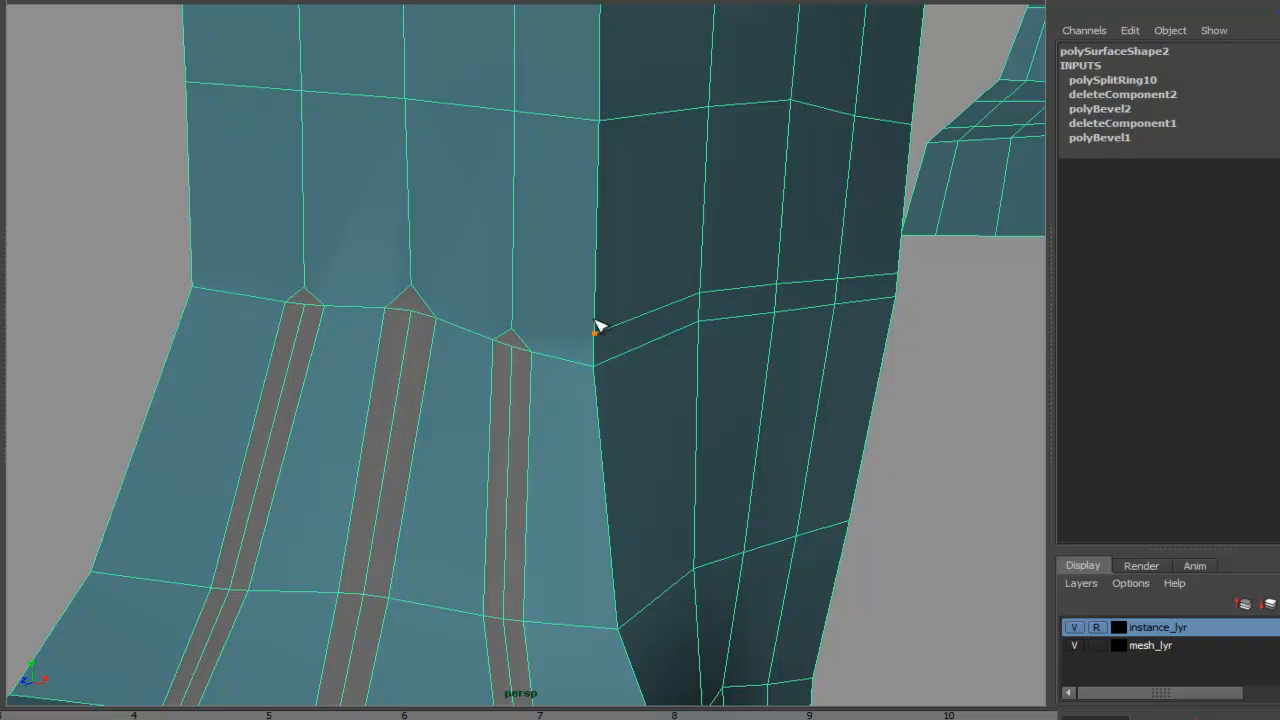
left_click(511, 327)
left_click(411, 285)
left_click(305, 287)
left_click(192, 260)
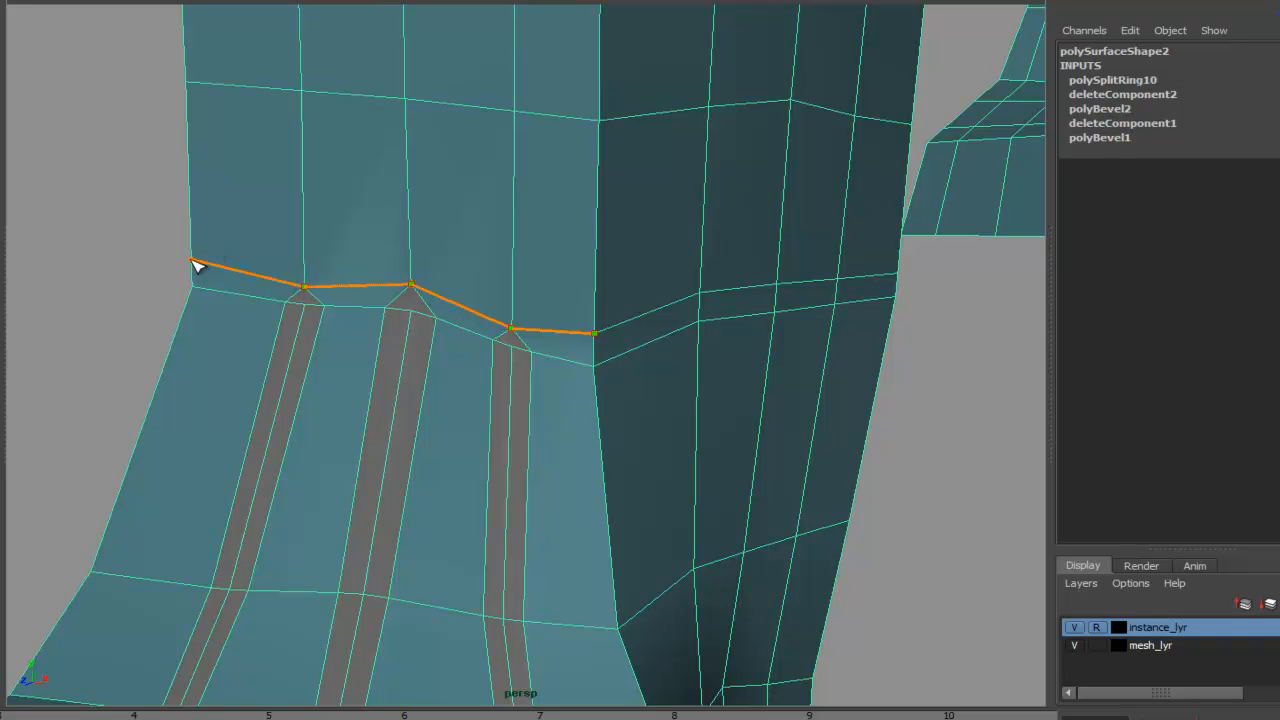
key("Return")
- Preview the front foot smoothed and inspect its edge flow from the front
left_click_drag(748, 254, 529, 305, "alt")
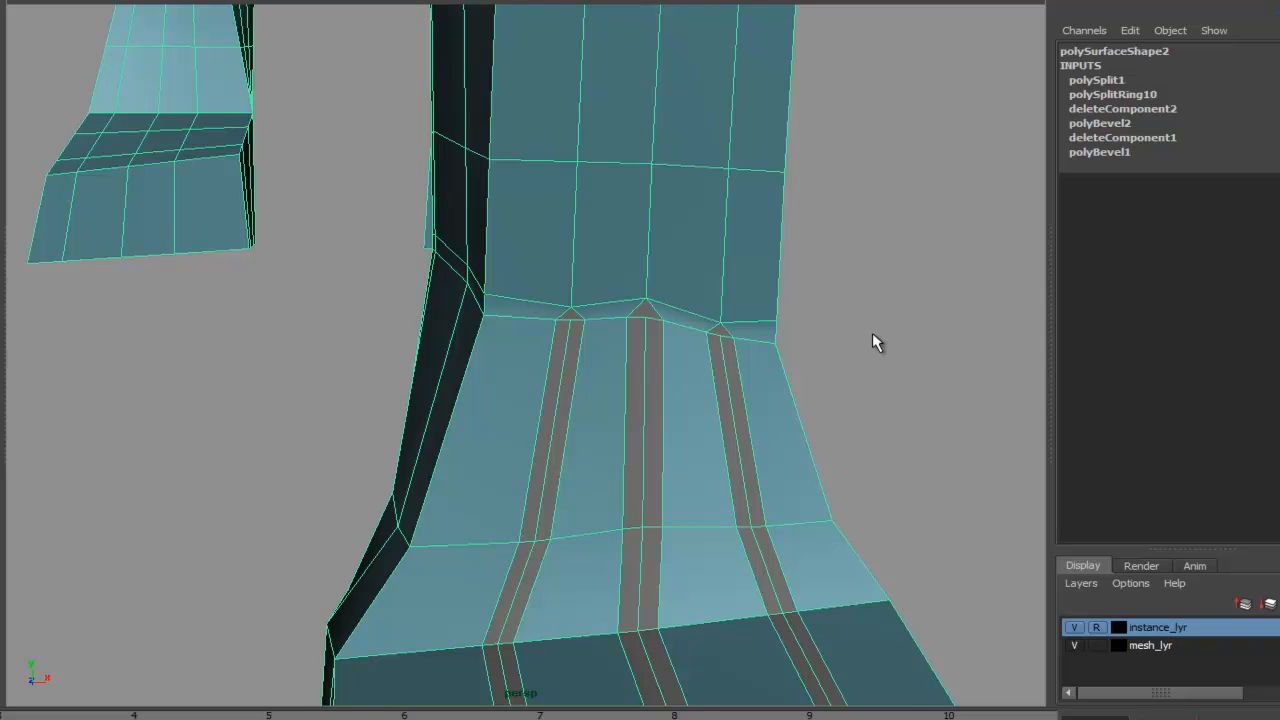
key("3")
left_click_drag(883, 343, 646, 420, "alt")
right_click_drag(646, 420, 868, 418, "alt")
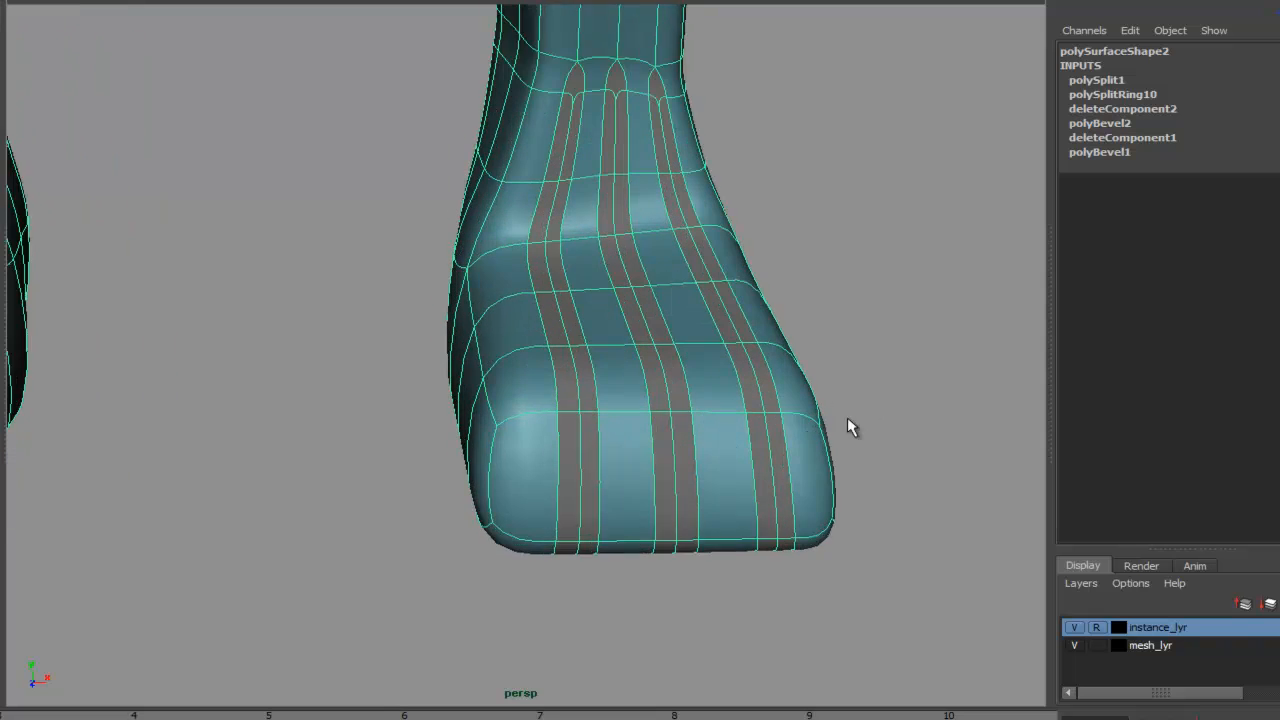
middle_click_drag(868, 418, 757, 368, "alt")
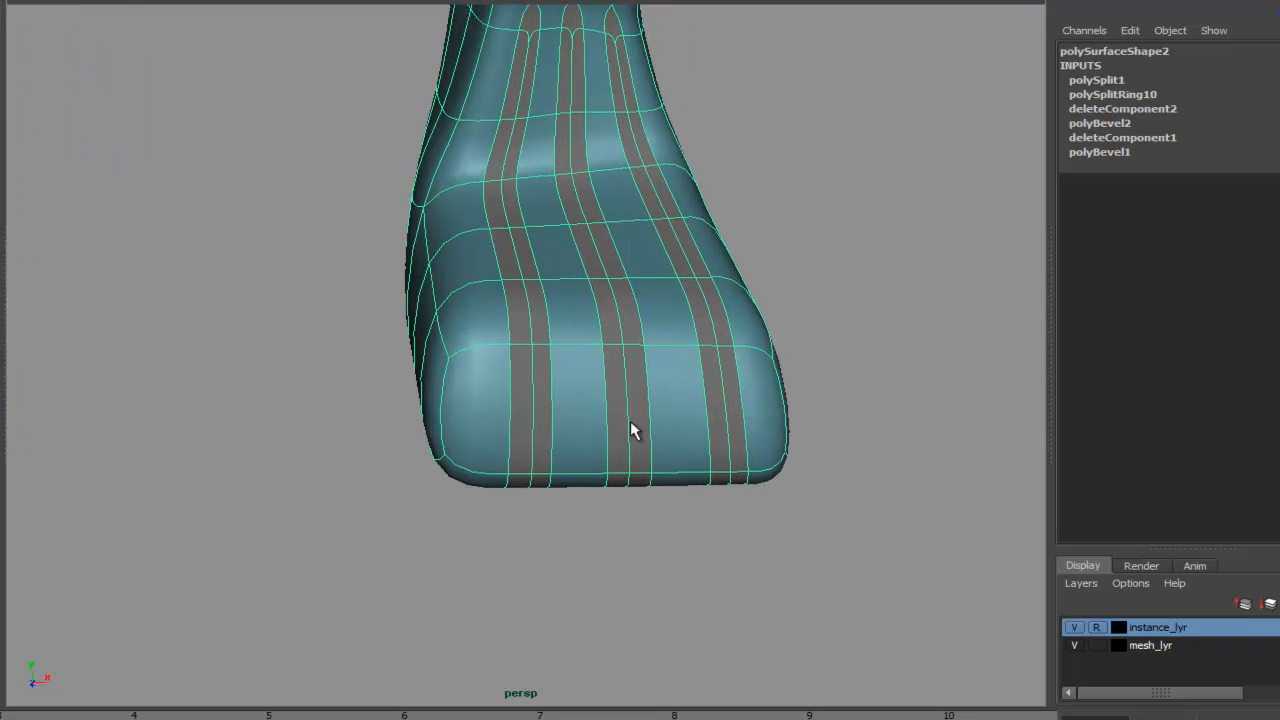
right_click_drag(630, 421, 531, 378)
left_click(531, 418)
left_click(531, 480, "shift")
double_click(532, 446)
key("ctrl+z")
- Orbit around the smoothed legs to inspect both front feet and their edge flow
left_click_drag(600, 457, 582, 487, "alt")
right_click_drag(646, 450, 646, 452)
left_click_drag(870, 437, 409, 400, "alt")
left_click_drag(663, 446, 797, 383, "alt")
scroll(655, 413, "up", 3)
right_click_drag(655, 410, 789, 704)
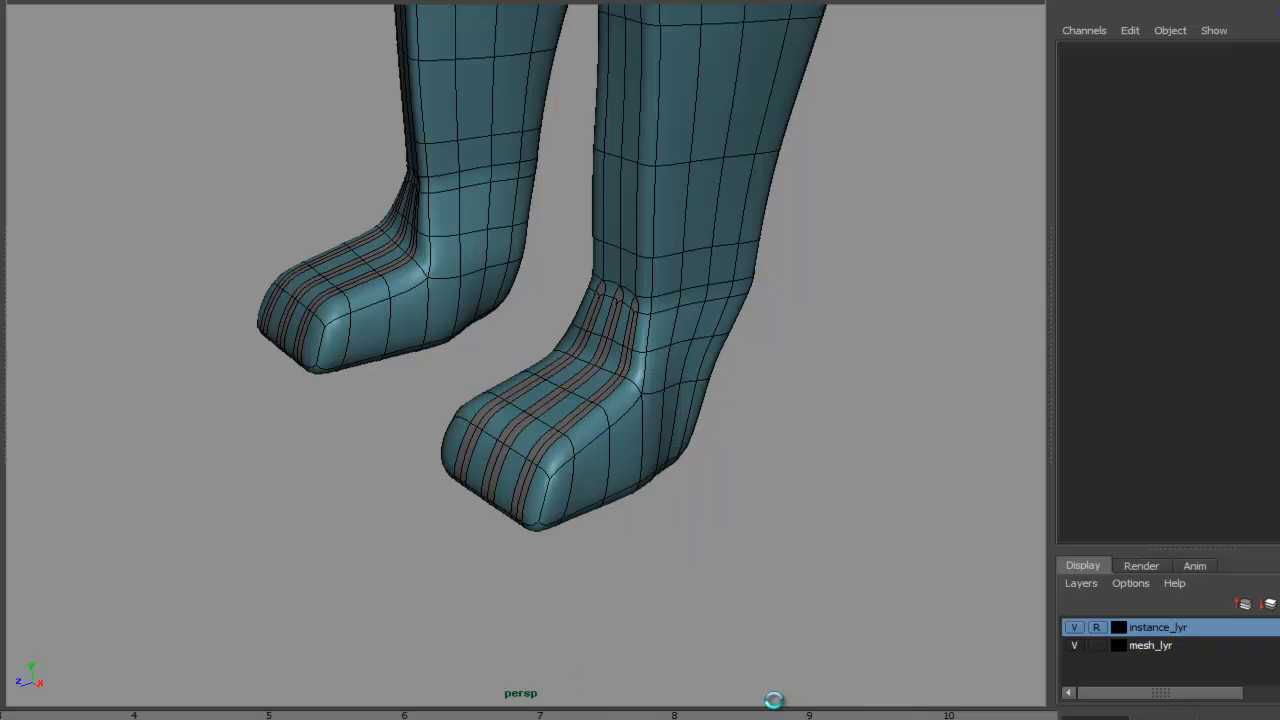
left_click_drag(804, 465, 800, 461, "alt")
right_click(252, 333)
right_click(249, 331)
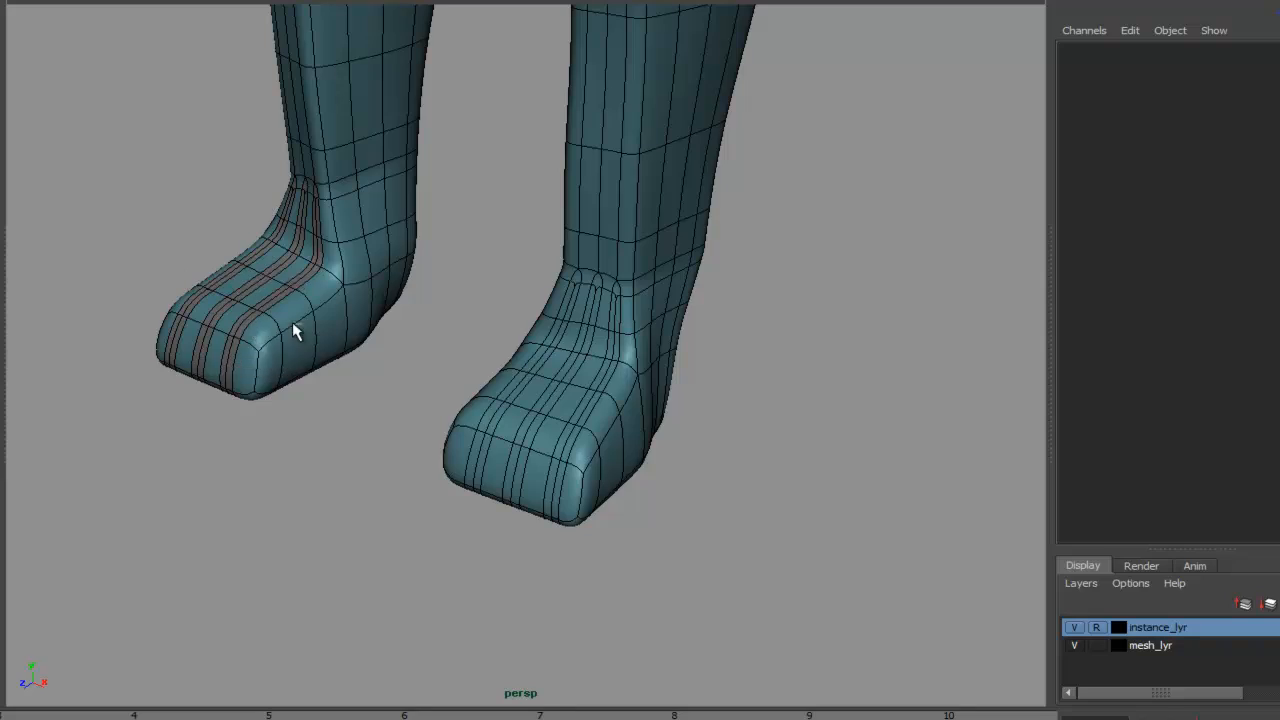
right_click_drag(302, 324, 304, 331)
right_click_drag(640, 430, 532, 440, "alt")
left_click(532, 503)
middle_click_drag(738, 407, 723, 482, "alt")
left_click_drag(723, 482, 640, 526, "alt")
right_click_drag(732, 476, 619, 487, "alt")
mouse_move(619, 487)
left_mouse_down("alt")
mouse_move(560, 491)
mouse_move(636, 478)
left_mouse_up("alt")
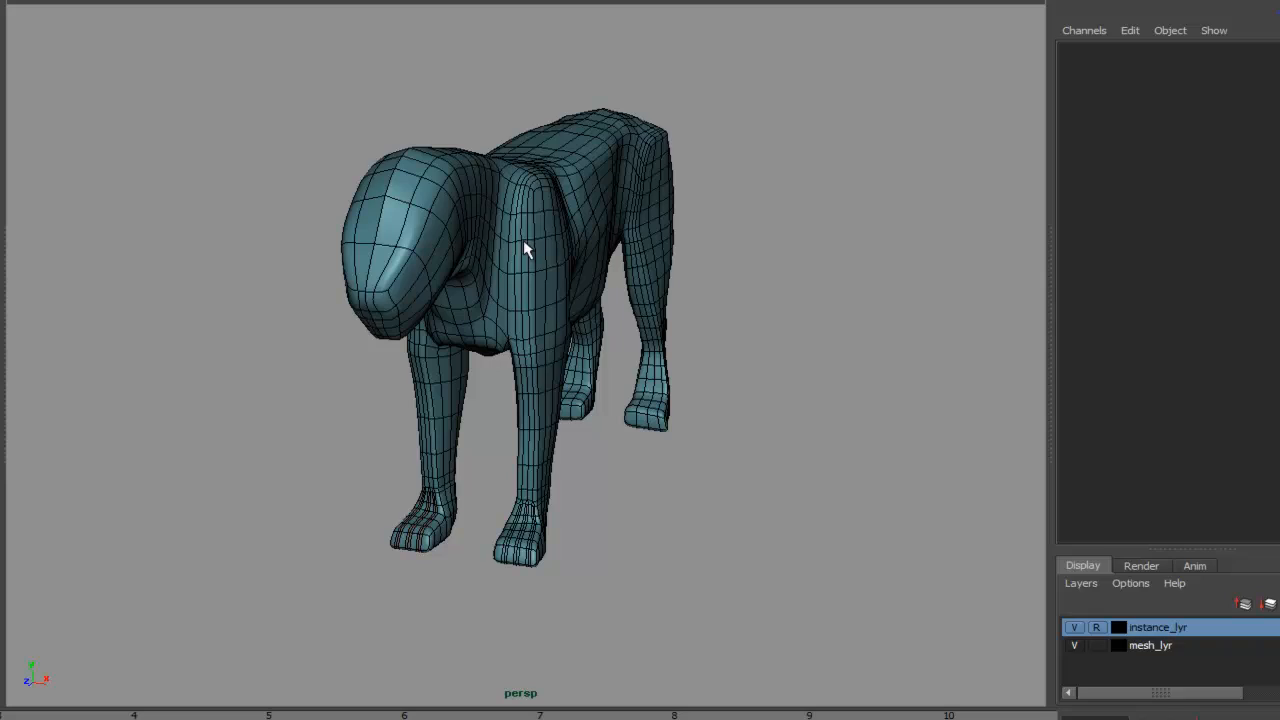
- Show the hidden tail object behind the lion's hindquarters
left_click_drag(623, 506, 662, 329, "alt")
left_click_drag(478, 446, 401, 402, "alt")
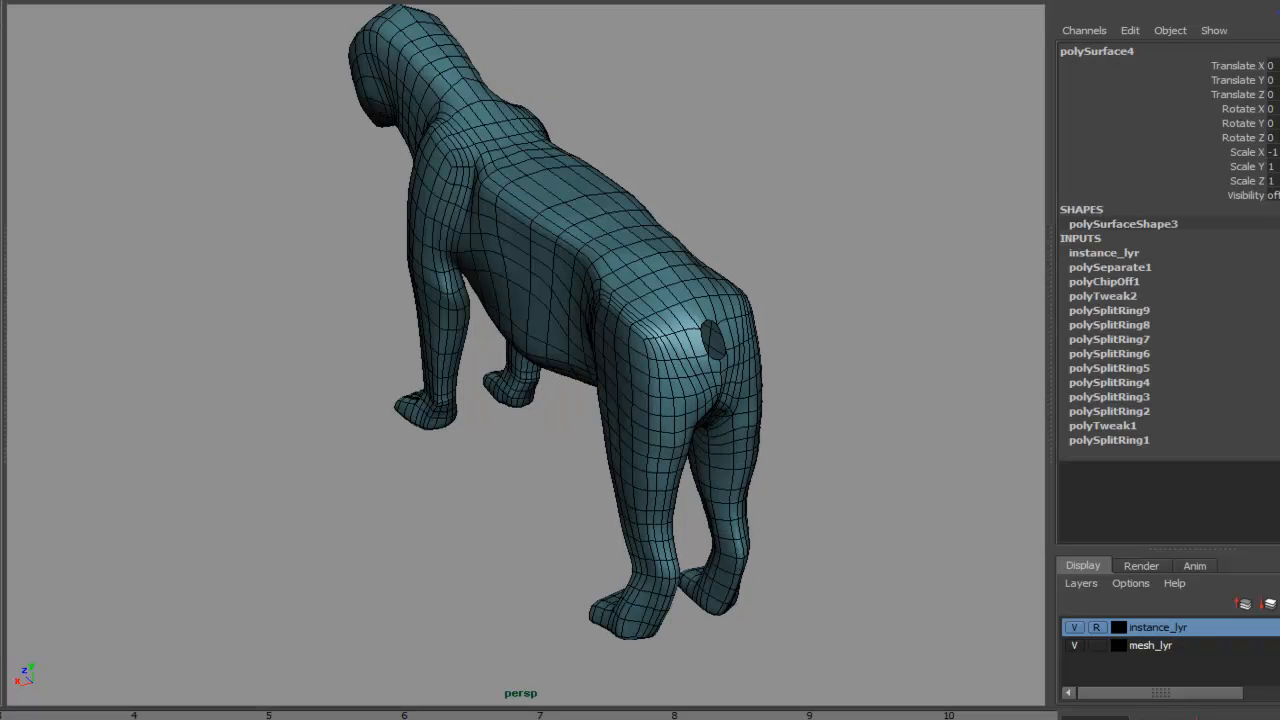
key("shift+h")
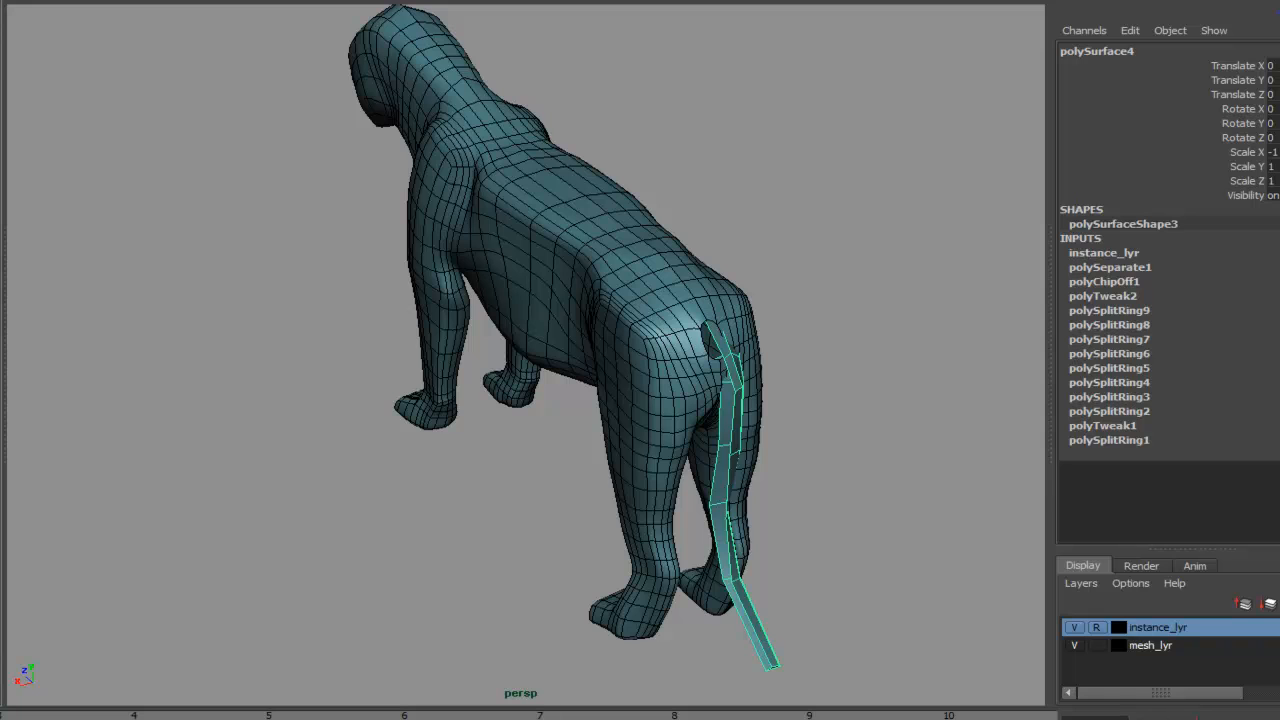
key("shift+h")
- In smooth preview, select the lower tail vertices and move them down to bend the tail
left_click_drag(344, 370, 766, 429, "alt")
right_click_drag(766, 429, 530, 436, "alt")
left_click_drag(666, 450, 920, 297, "alt")
right_click_drag(920, 297, 770, 290, "alt")
left_click_drag(442, 165, 907, 663)
right_click_drag(800, 465, 1050, 440, "alt")
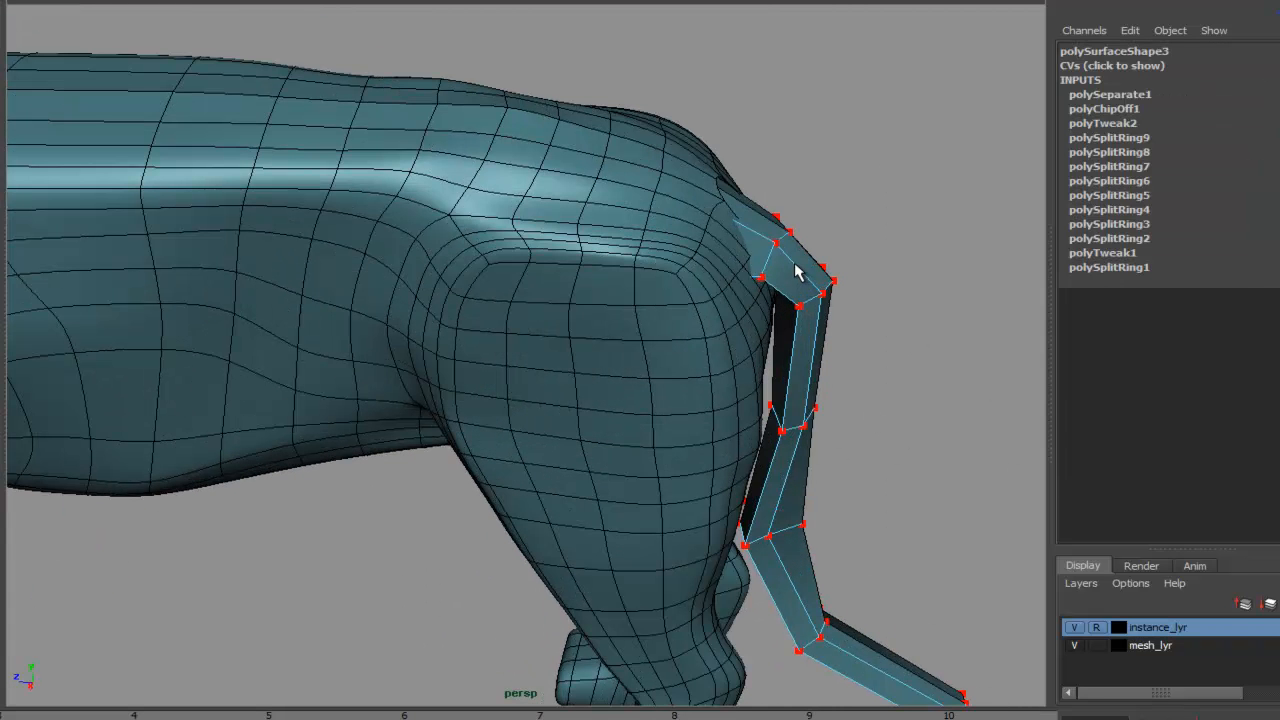
key("3")
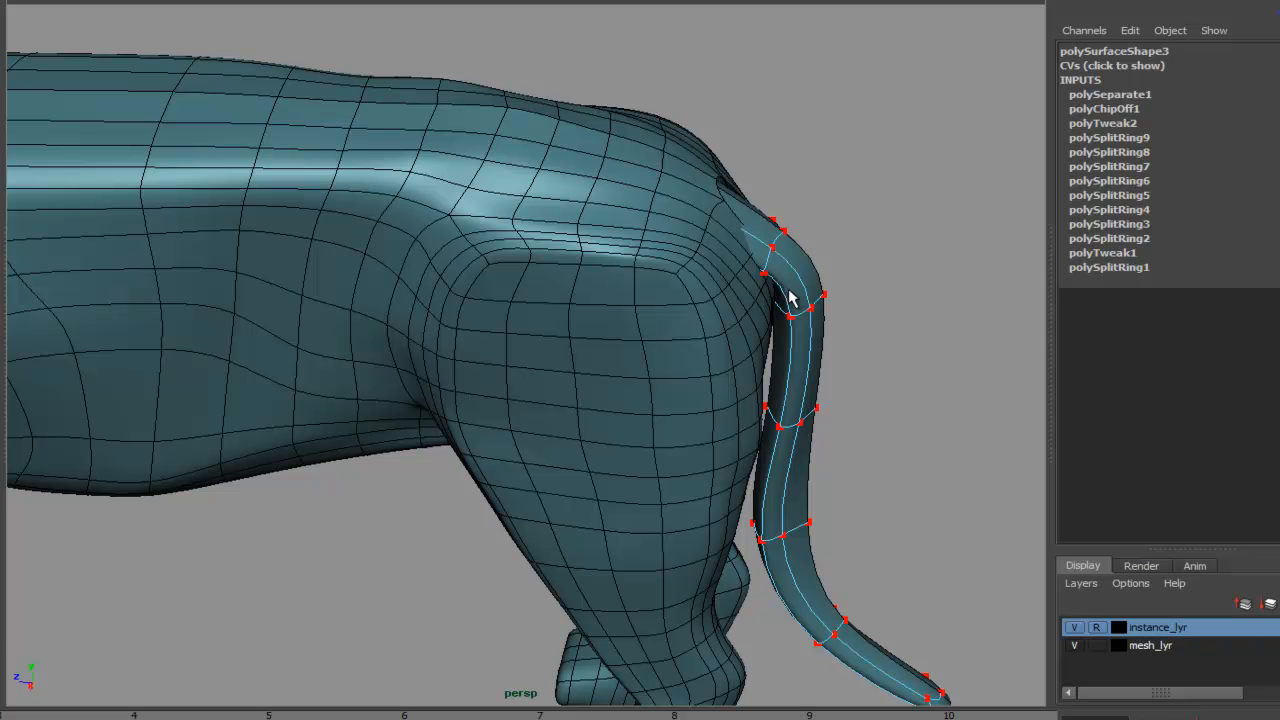
right_click_drag(944, 399, 785, 372, "alt")
key("w")
left_click_drag(783, 372, 760, 482)
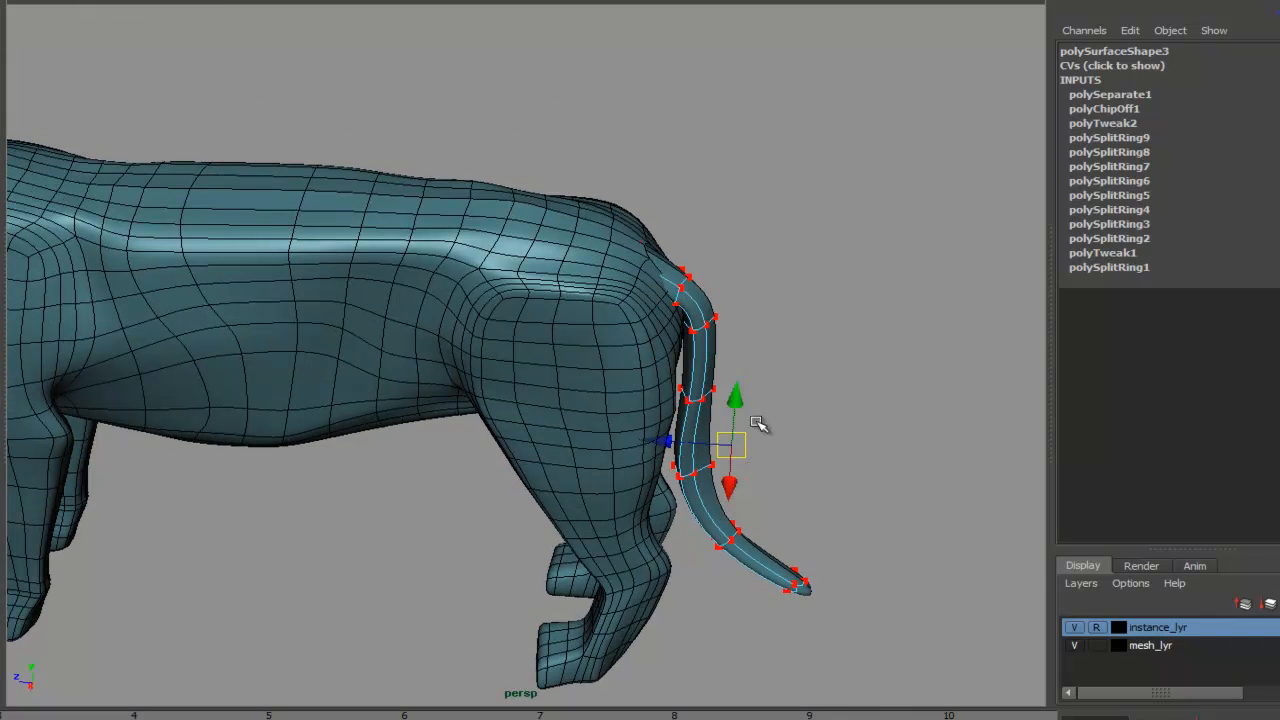
mouse_move(666, 438)
left_mouse_down()
mouse_move(692, 438)
mouse_move(674, 432)
left_mouse_up()
- Orbit around the whole smoothed lion to review its overall shape
left_click_drag(716, 325, 433, 190, "alt")
right_click_drag(643, 290, 527, 375, "alt")
left_click_drag(560, 376, 649, 371, "alt")
right_click_drag(627, 340, 669, 325)
left_click(780, 343)
right_click_drag(782, 344, 409, 400, "alt")
left_click_drag(409, 400, 673, 435, "alt")
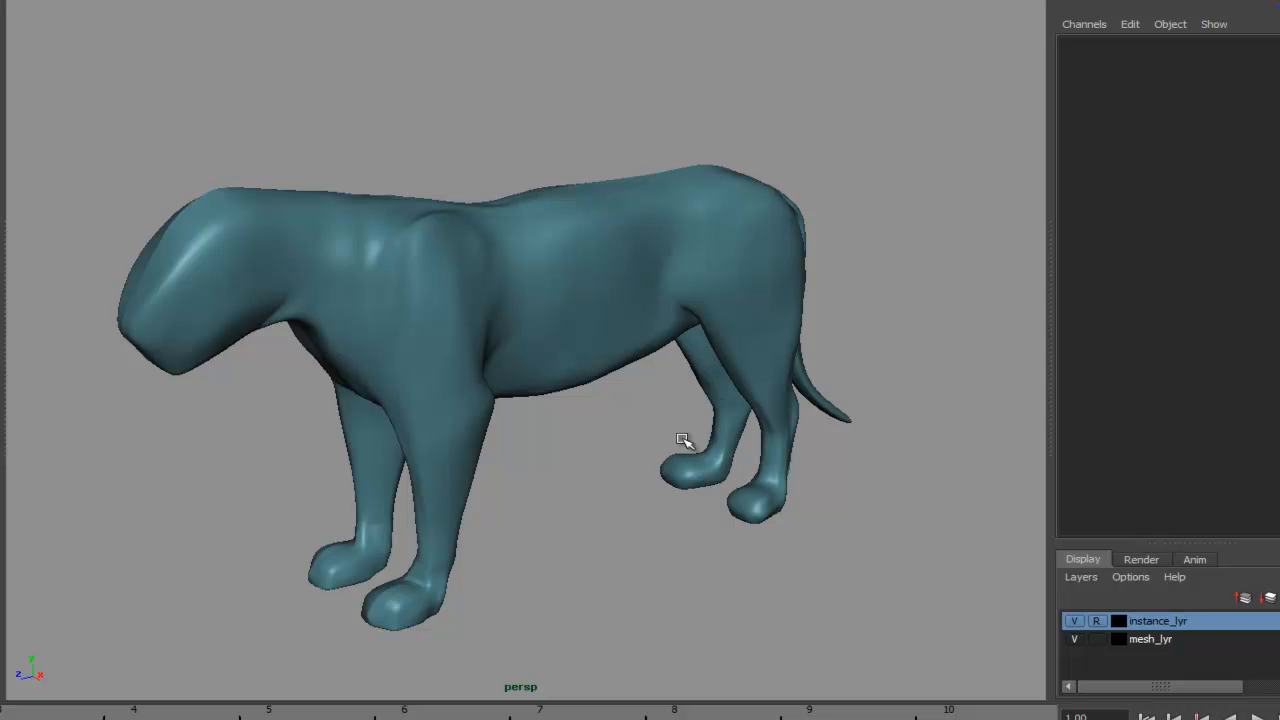
left_click_drag(797, 524, 720, 526, "alt")
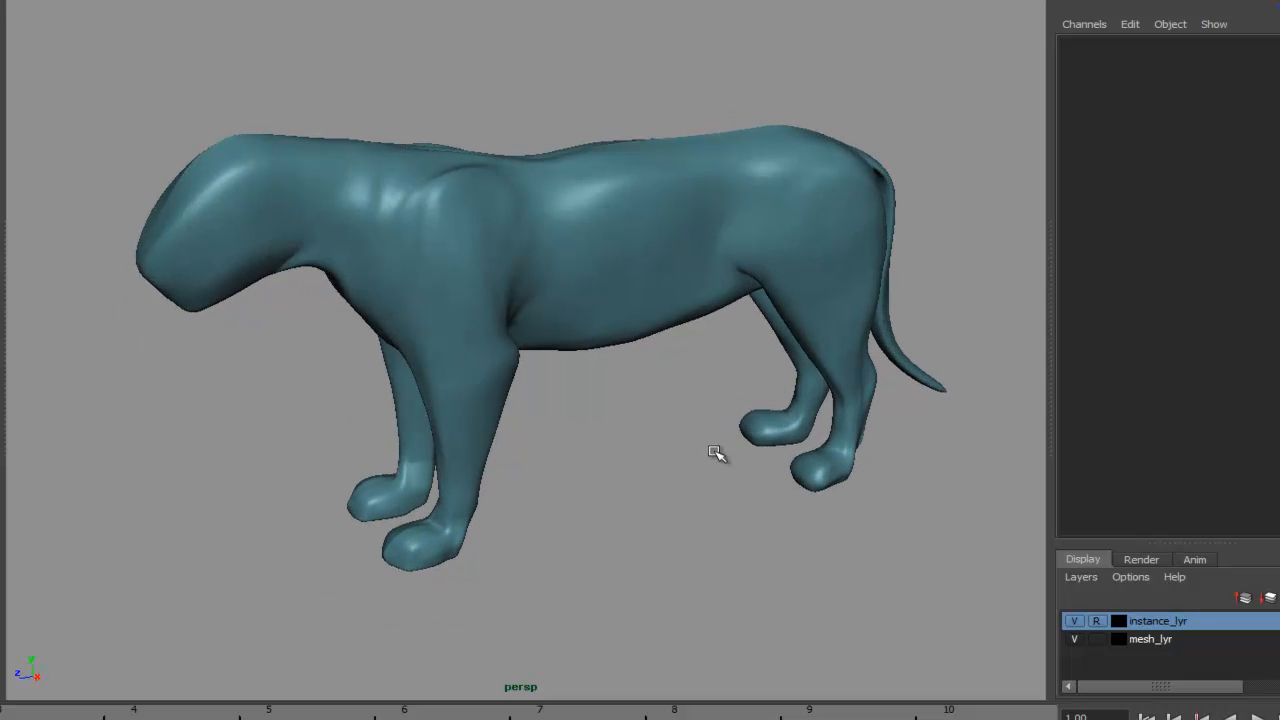
- Return to the unsmoothed display and zoom in to inspect the feet
left_click(832, 452)
left_click_drag(814, 509, 642, 461, "alt")
middle_click_drag(642, 461, 538, 403, "alt")
right_click_drag(538, 403, 910, 480, "alt")
middle_click_drag(910, 480, 550, 375, "alt")
left_click_drag(550, 375, 641, 452, "alt")
left_click_drag(780, 483, 751, 440, "alt")
key("1")
left_click(815, 520)
left_click_drag(820, 520, 734, 514, "alt")
right_click_drag(734, 514, 880, 460, "alt")
left_click_drag(880, 460, 734, 451, "alt")
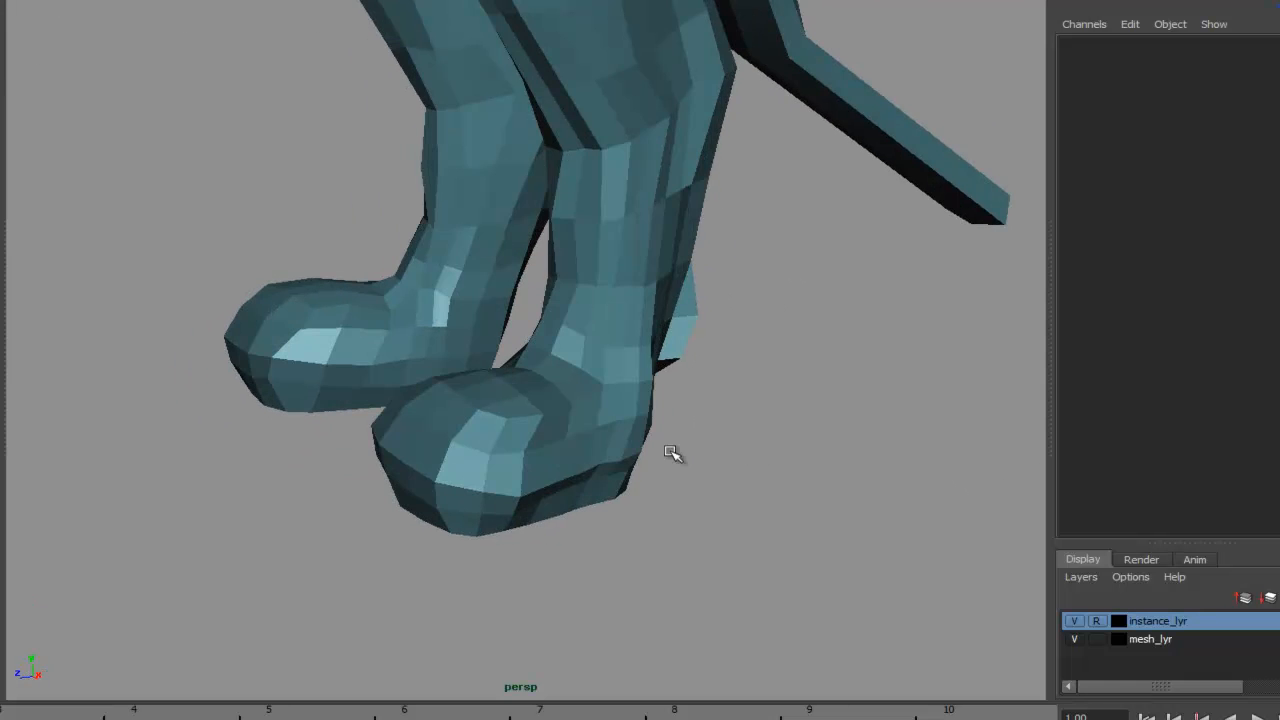
- With soft selection on, pull a vertex at the front of the ankle downward
left_click(608, 463)
left_click_drag(497, 475, 662, 462, "alt")
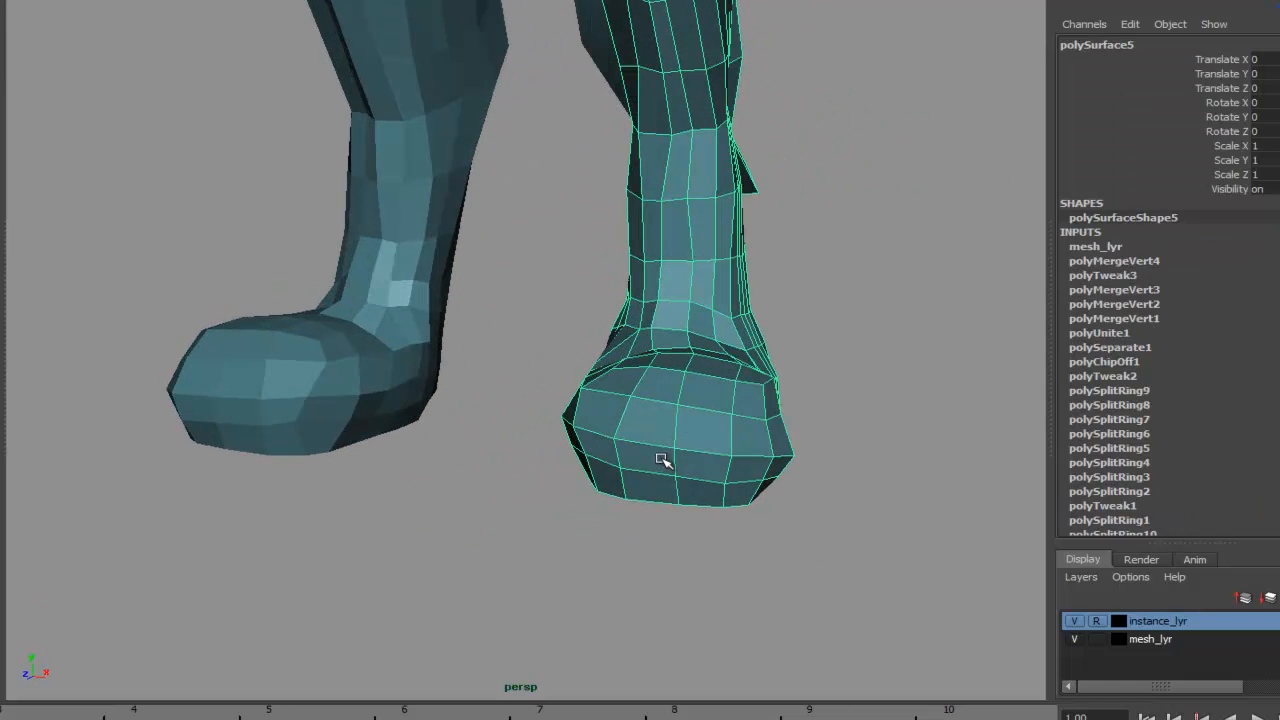
left_click_drag(684, 360, 566, 357, "alt")
middle_click_drag(566, 357, 521, 428, "alt")
left_click_drag(521, 428, 507, 457, "alt")
right_click_drag(445, 457, 387, 457)
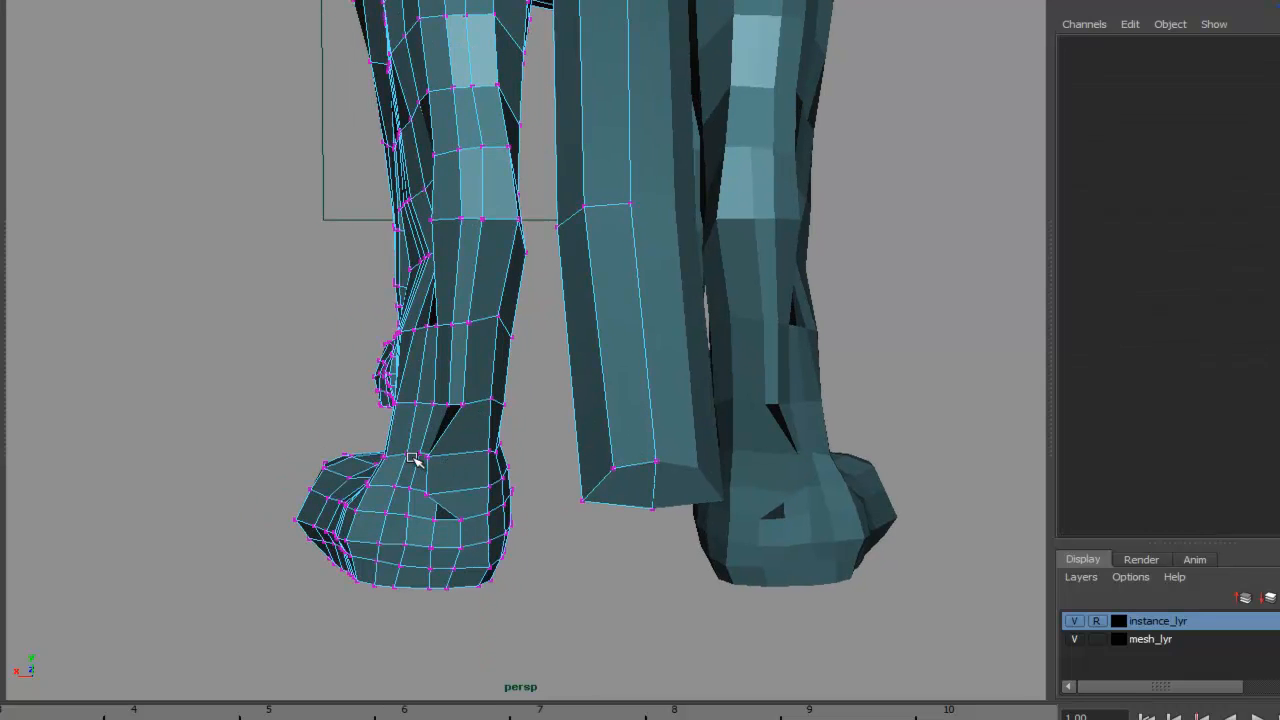
left_click(427, 457)
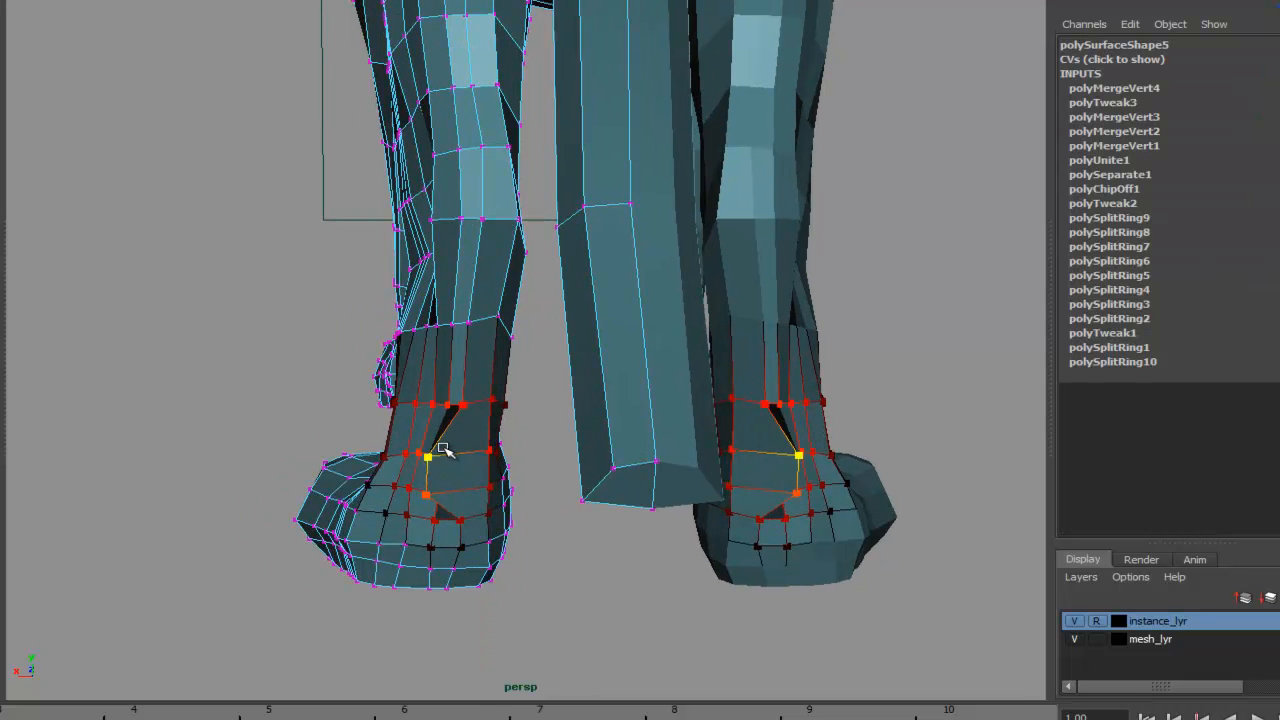
key("b")
left_click_drag(432, 456, 456, 489)
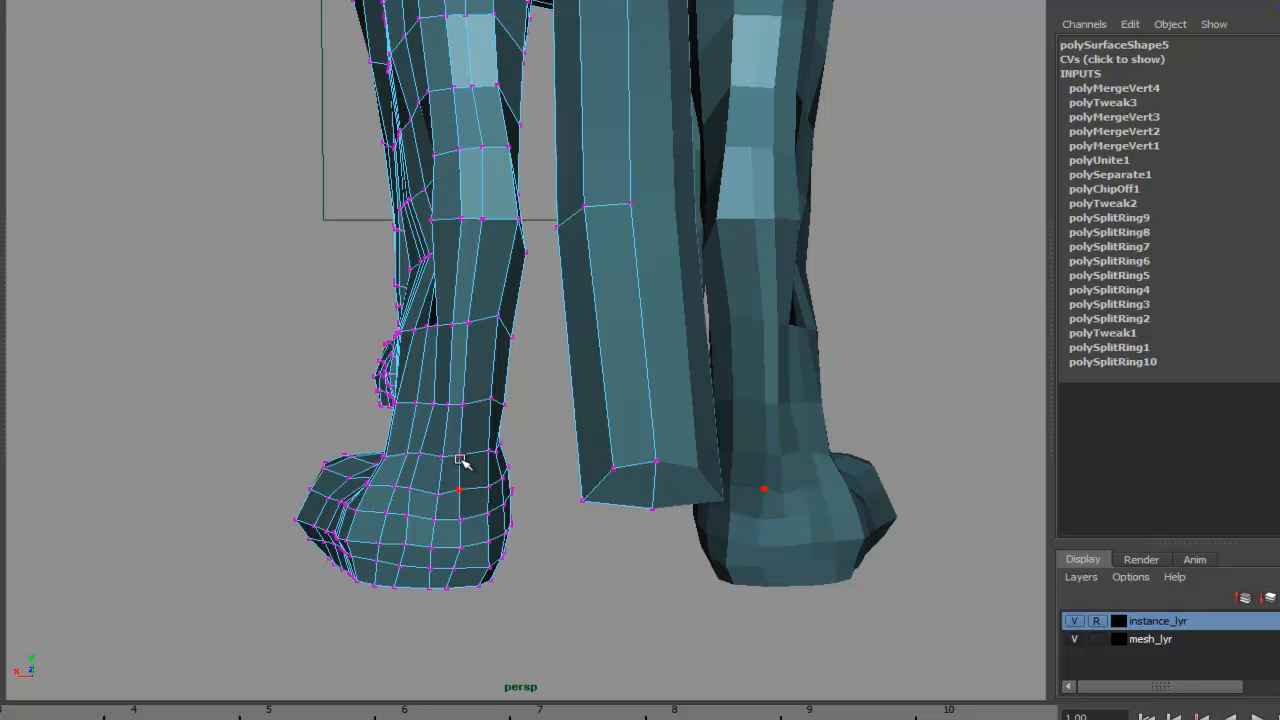
- Compare the mesh with the top-view reference image by toggling the mesh layer's visibility
left_click_drag(462, 405, 910, 460, "alt")
right_click_drag(910, 460, 567, 364, "alt")
middle_click_drag(567, 364, 503, 517, "alt")
left_click_drag(503, 517, 609, 209, "alt")
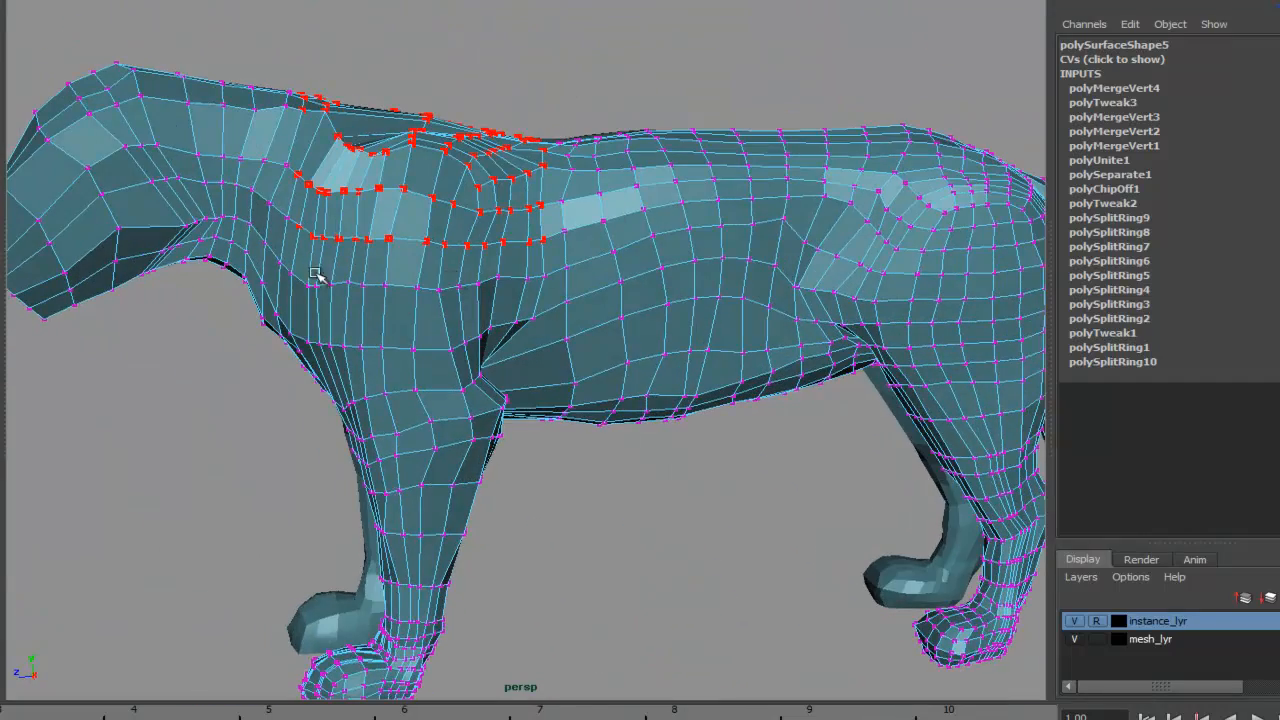
left_click_drag(655, 420, 600, 430, "alt")
key("space")
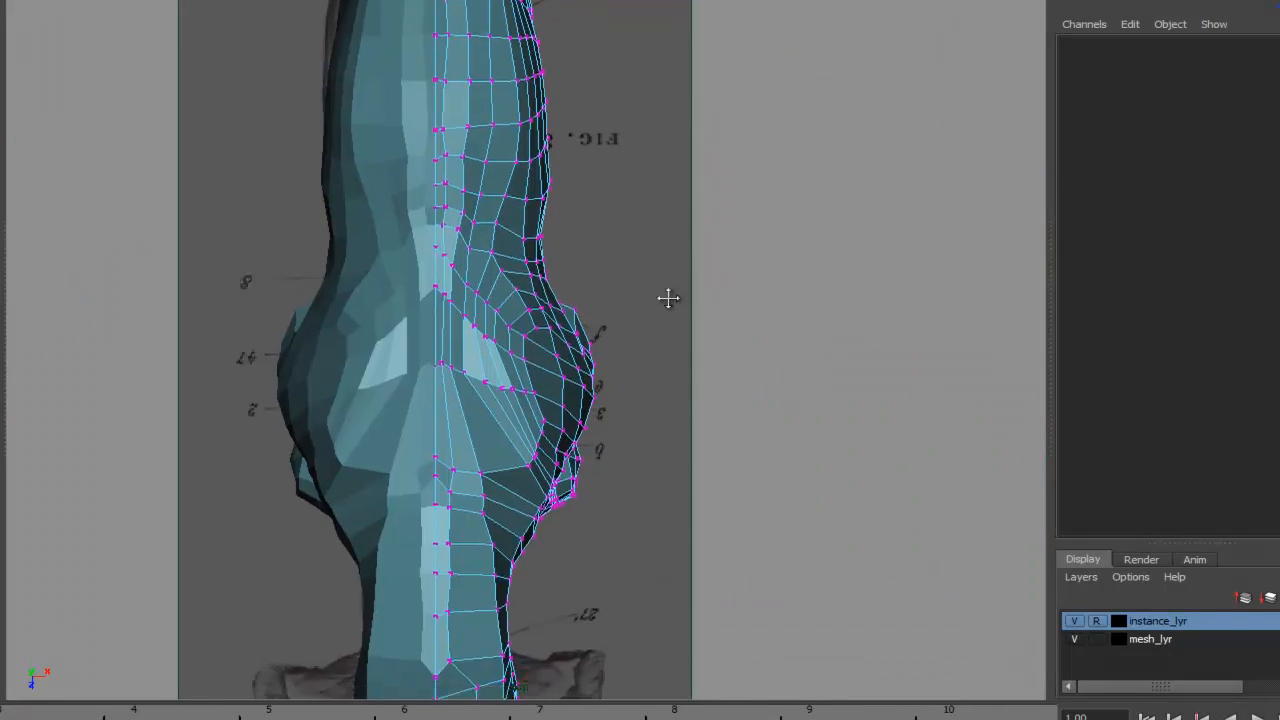
right_click_drag(668, 413, 1150, 375, "alt")
middle_click_drag(787, 421, 754, 131, "alt")
middle_click_drag(622, 322, 641, 369, "alt")
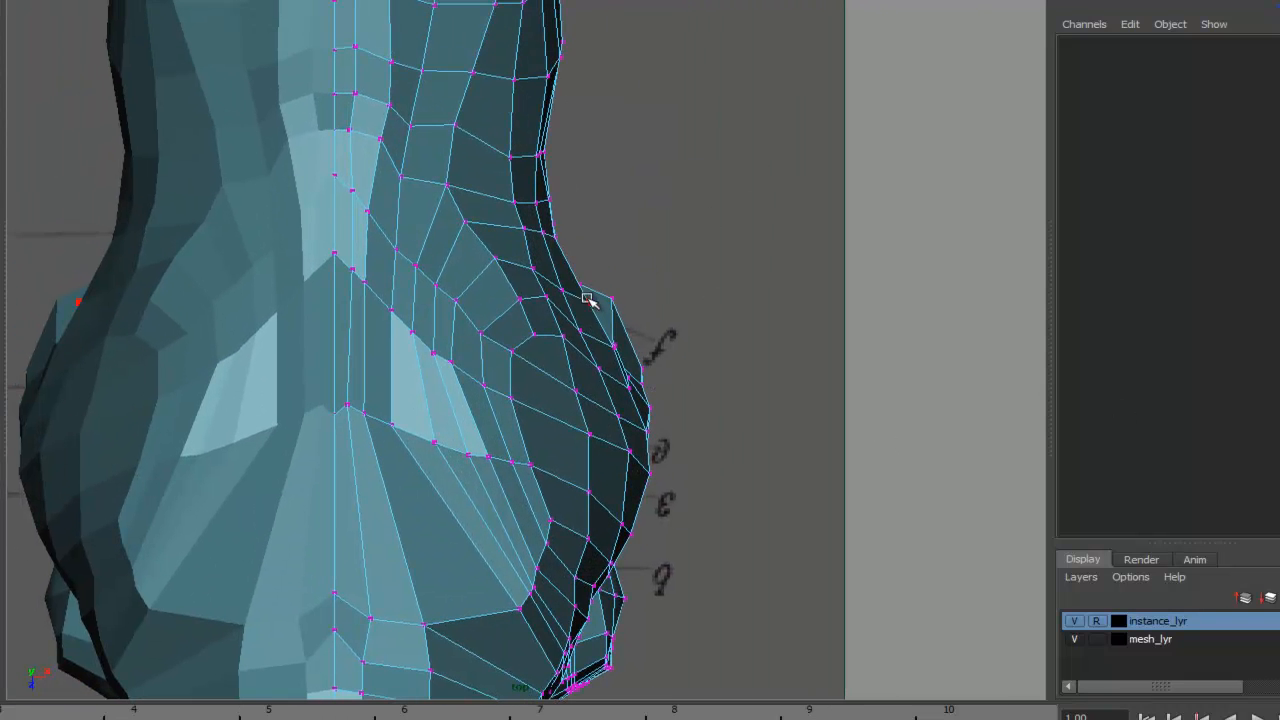
left_click(1094, 643)
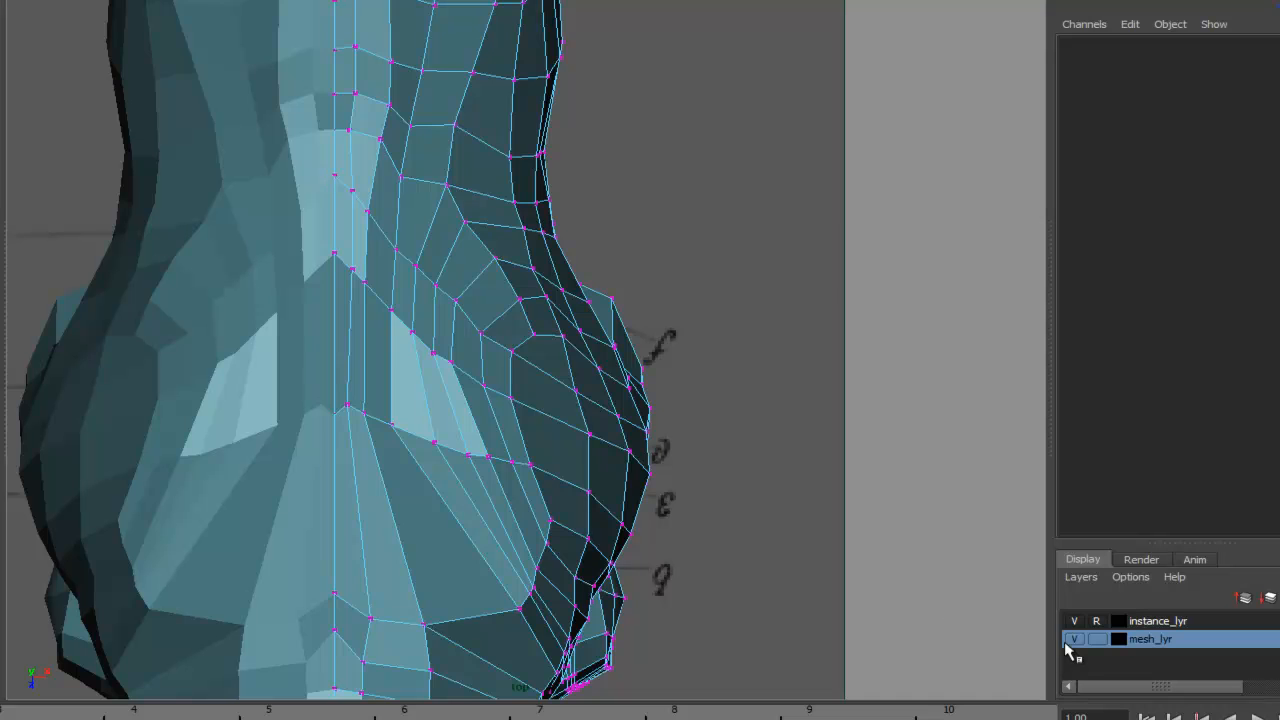
left_click(1074, 639)
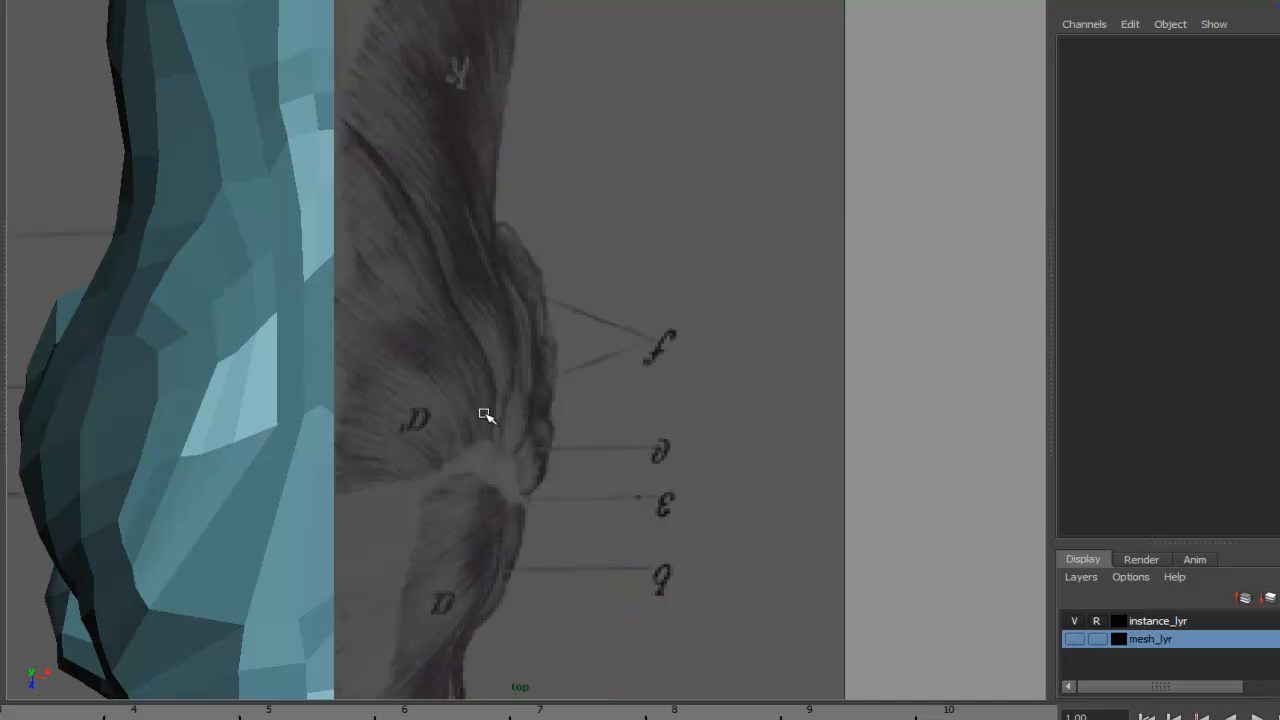
middle_click_drag(455, 405, 689, 80, "alt")
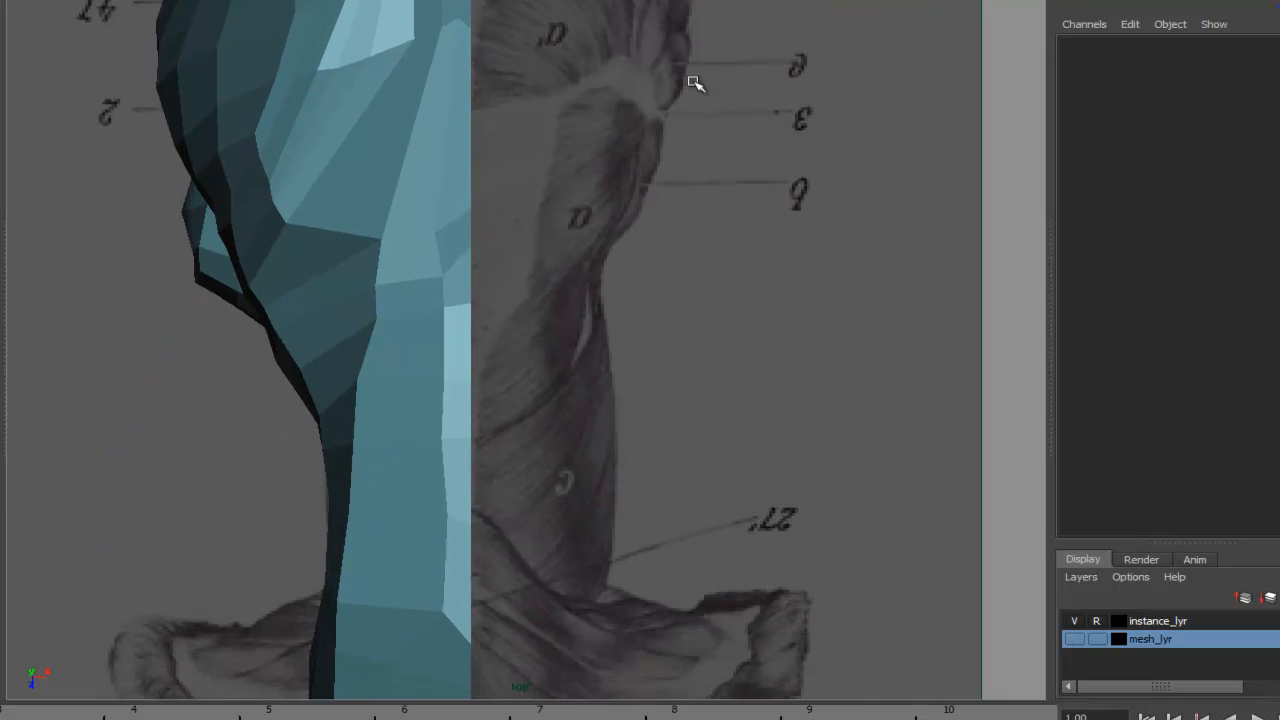
left_click(1075, 639)
key("f")
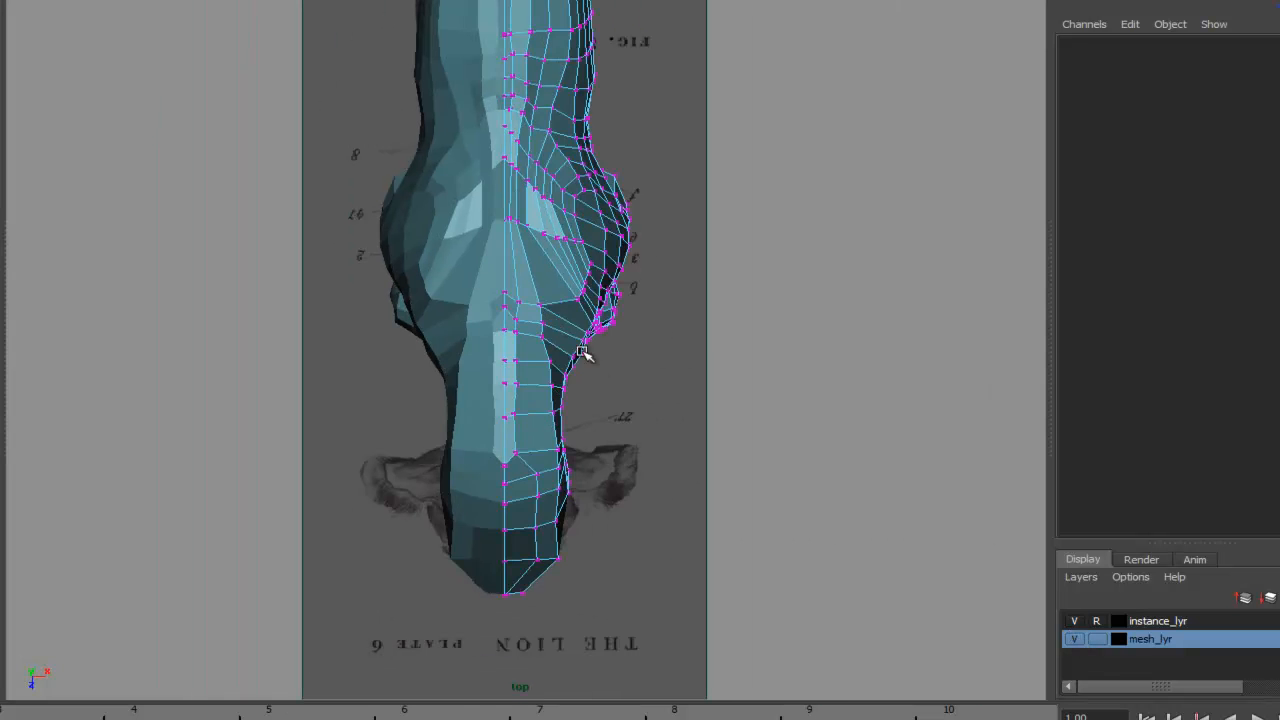
- Compare the torso with the side-view reference image by toggling the mesh layer's visibility and zooming in
key("space")
left_click_drag(652, 384, 655, 341)
left_click_drag(727, 450, 565, 356, "alt")
middle_click_drag(565, 356, 613, 381, "alt")
left_click_drag(494, 256, 509, 287, "alt")
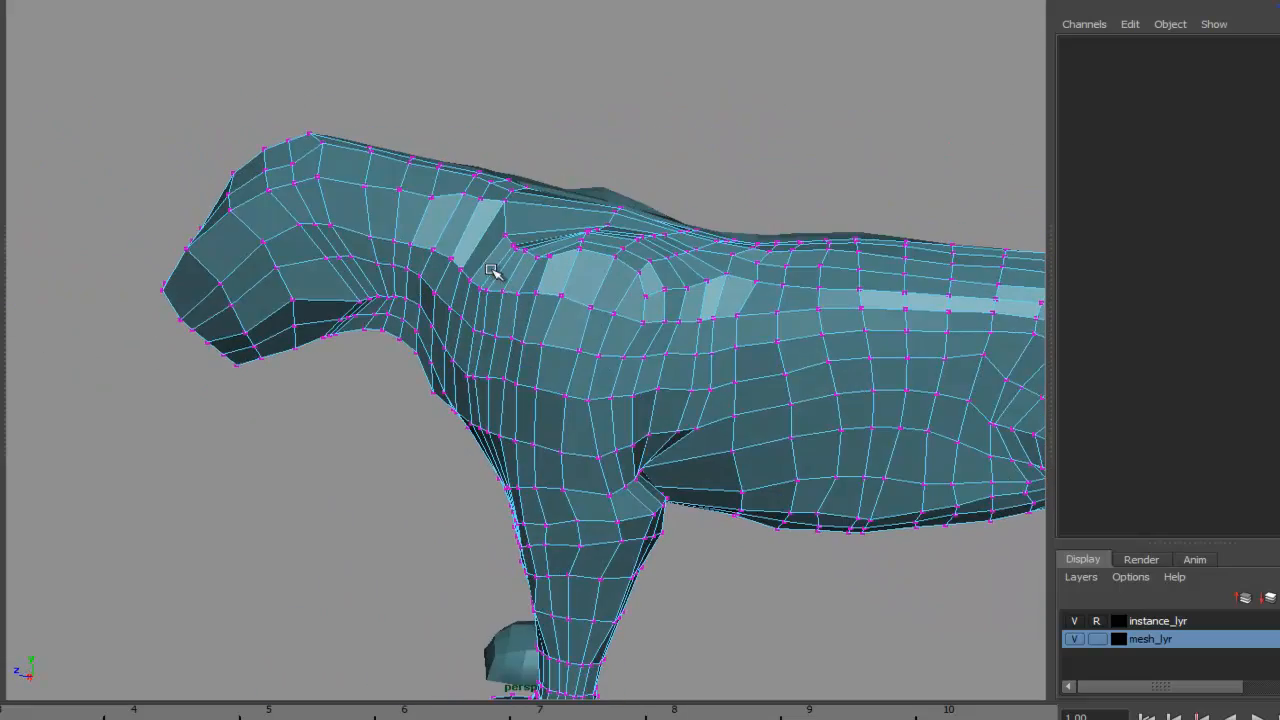
mouse_move(469, 220)
left_mouse_down("alt")
mouse_move(492, 202)
mouse_move(466, 206)
mouse_move(487, 223)
left_mouse_up("alt")
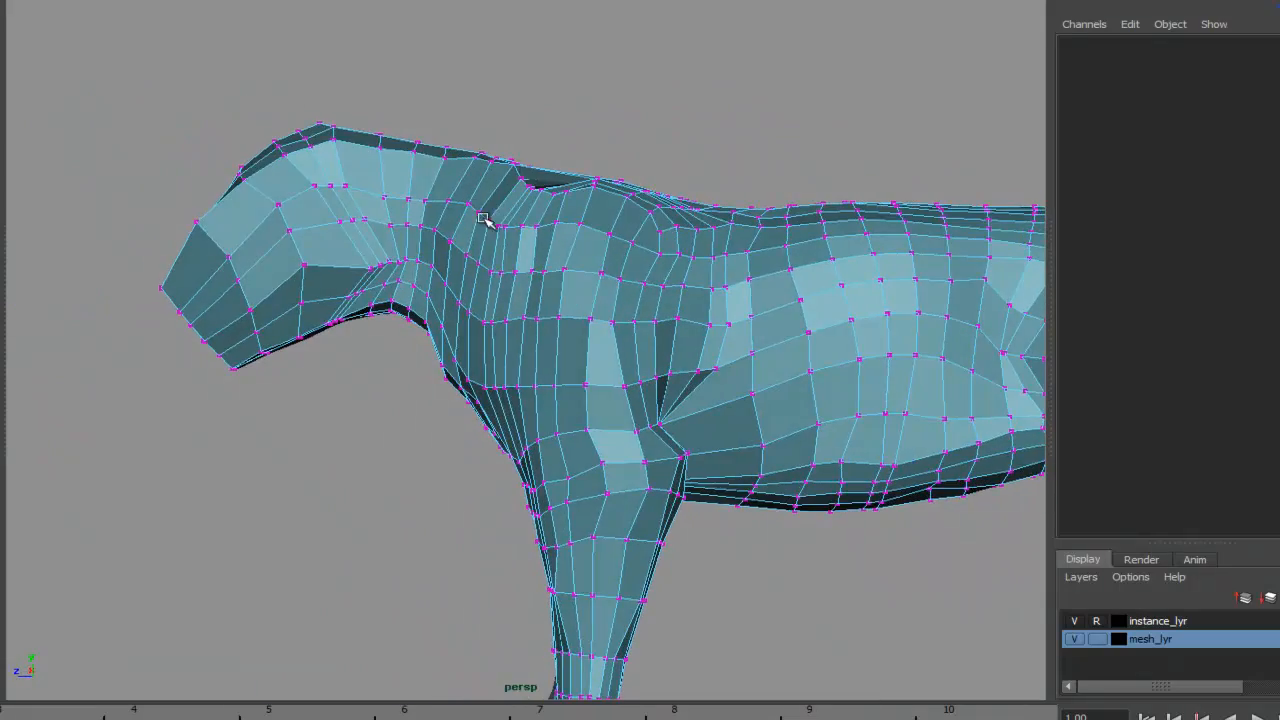
key("space")
left_click_drag(513, 281, 603, 283)
middle_click_drag(771, 304, 777, 286, "alt")
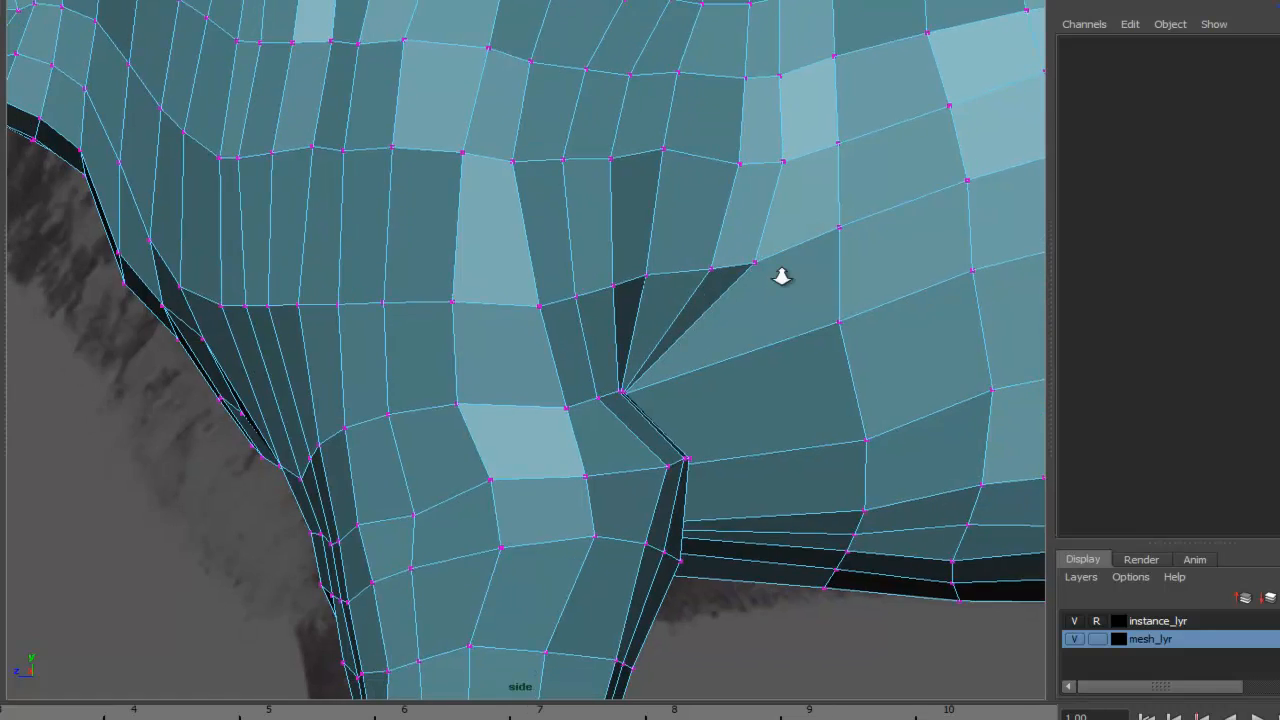
right_click_drag(777, 286, 386, 278, "alt")
middle_click_drag(386, 278, 424, 270, "alt")
left_click(1075, 639)
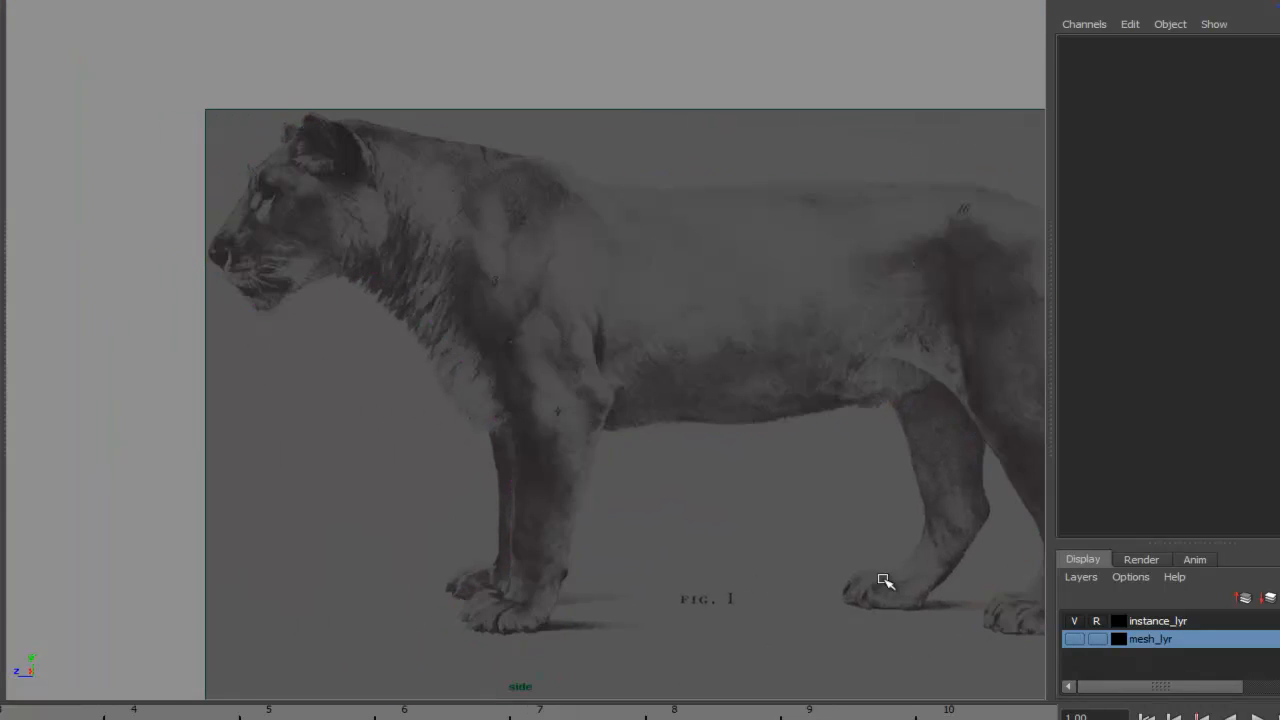
scroll(763, 443, "up", 4)
middle_click_drag(802, 446, 709, 454, "alt")
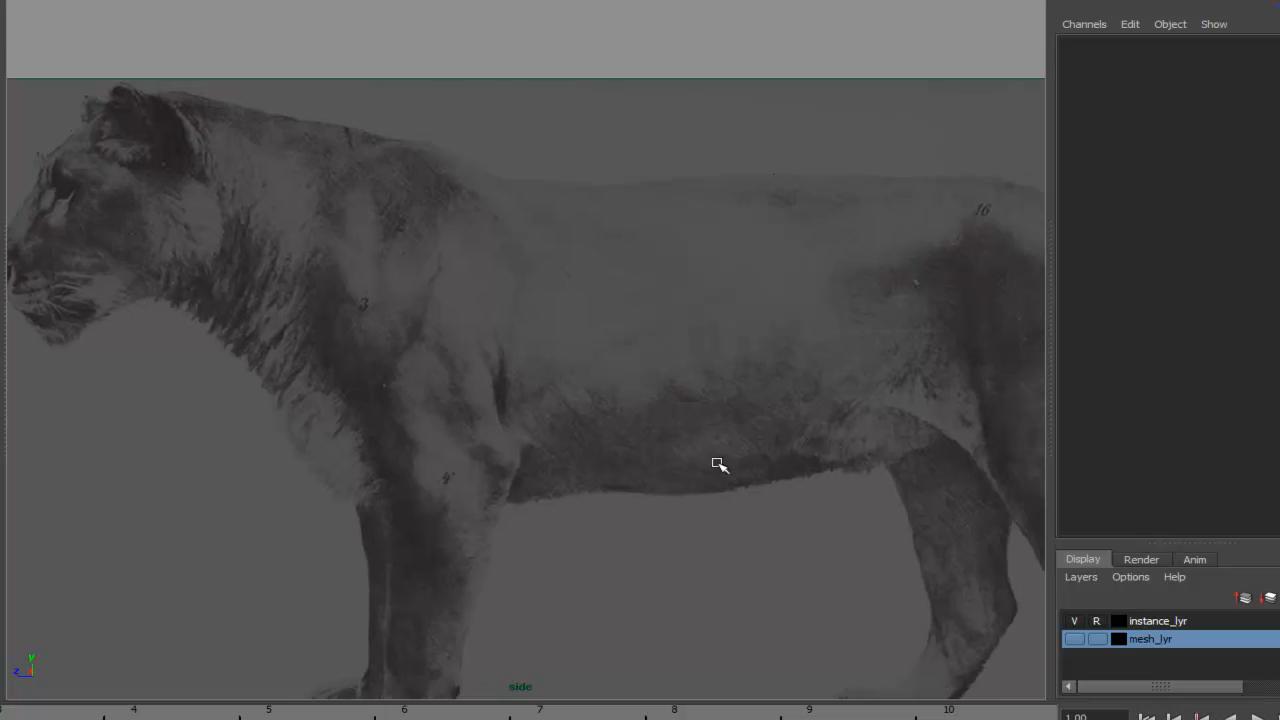
scroll(757, 515, "up", 2)
left_click(1073, 641)
middle_click_drag(624, 466, 644, 431, "alt")
right_click_drag(644, 431, 515, 406, "alt")
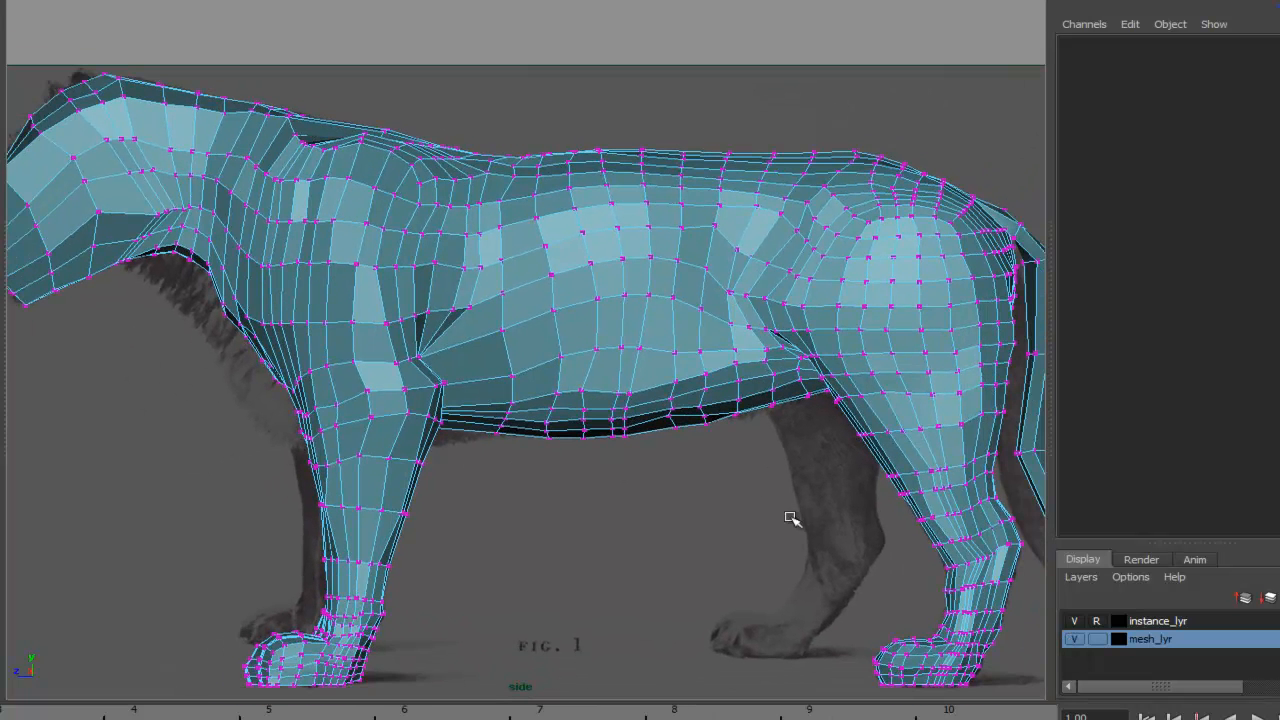
middle_click_drag(789, 471, 690, 504, "alt")
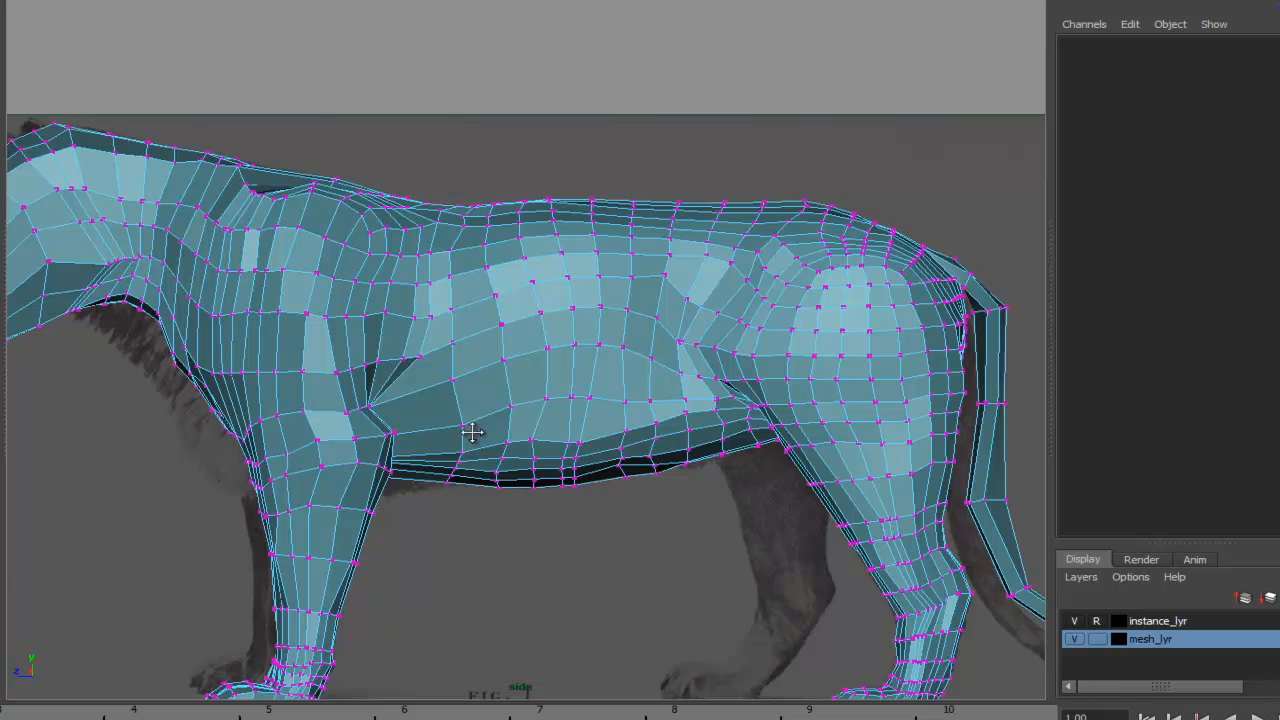
scroll(472, 433, "down", 3)
scroll(986, 343, "up", 6)
scroll(670, 327, "up", 2)
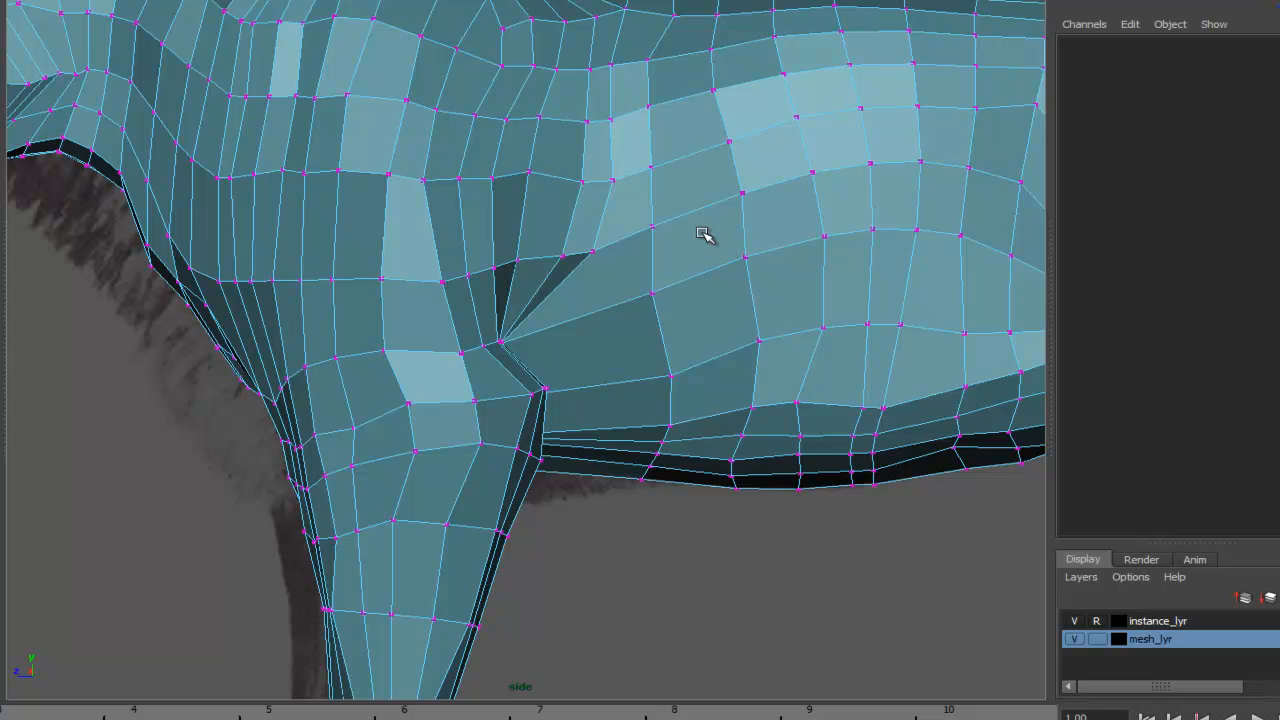
middle_click_drag(694, 285, 687, 428, "alt")
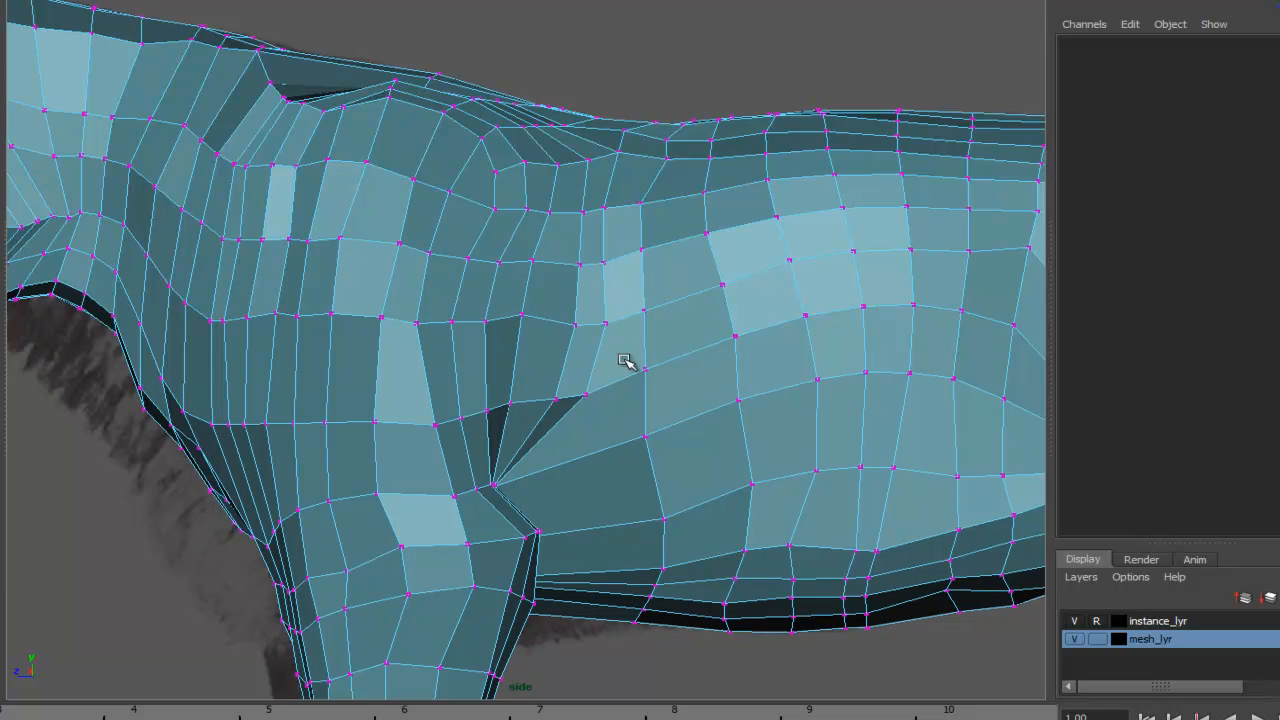
scroll(736, 420, "down", 1)
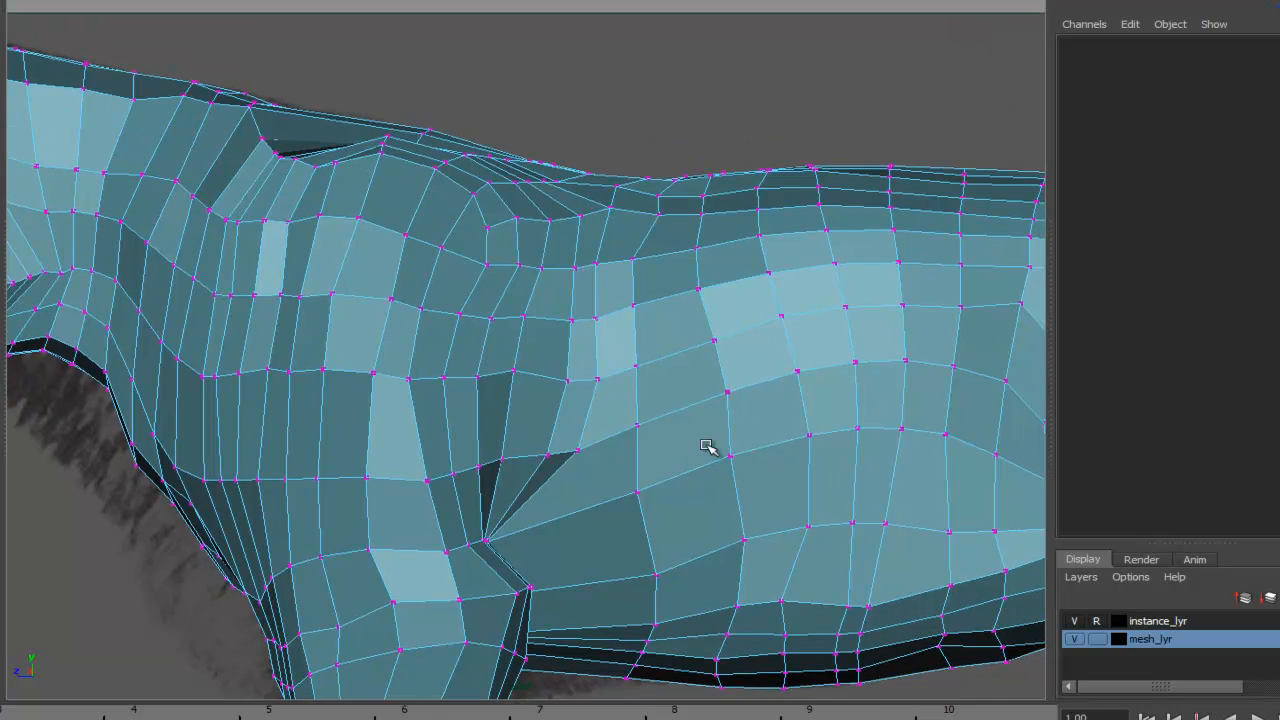
scroll(660, 437, "down", 2)
scroll(809, 351, "down", 1)
scroll(604, 366, "up", 2)
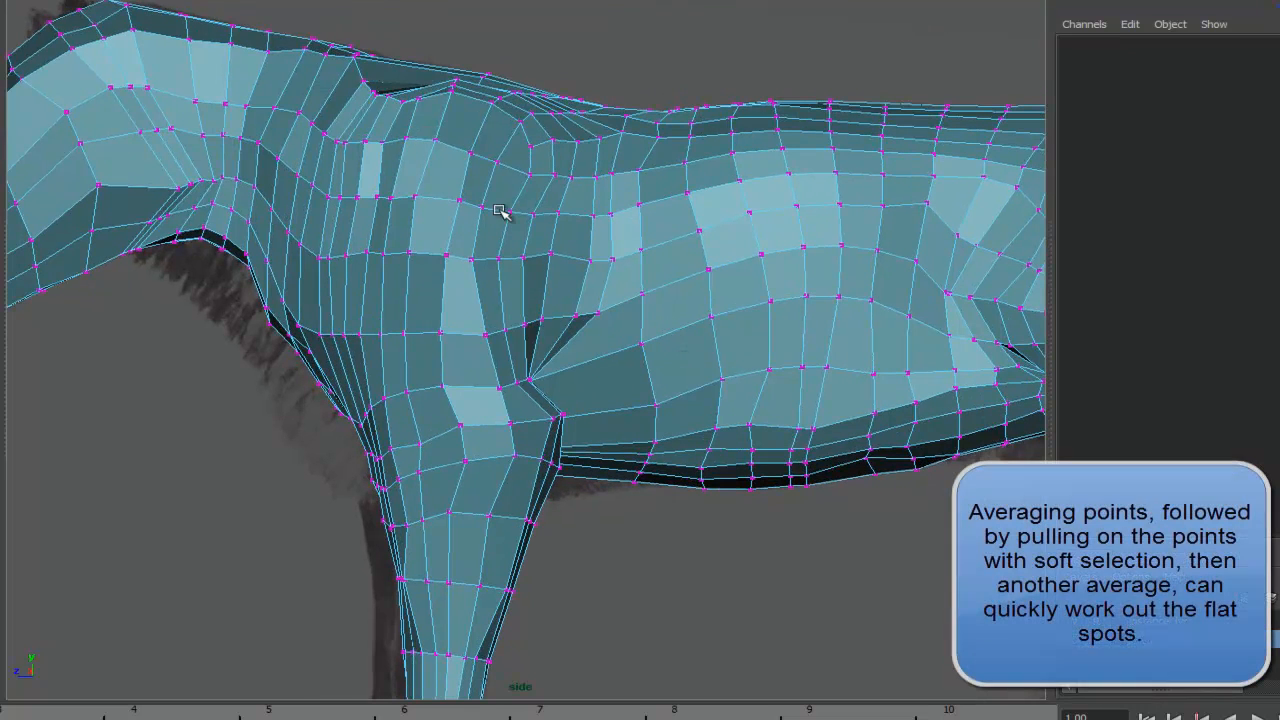
- Insert two vertical edge loops around the middle of the torso
left_click(110, 0)
left_click(129, 61)
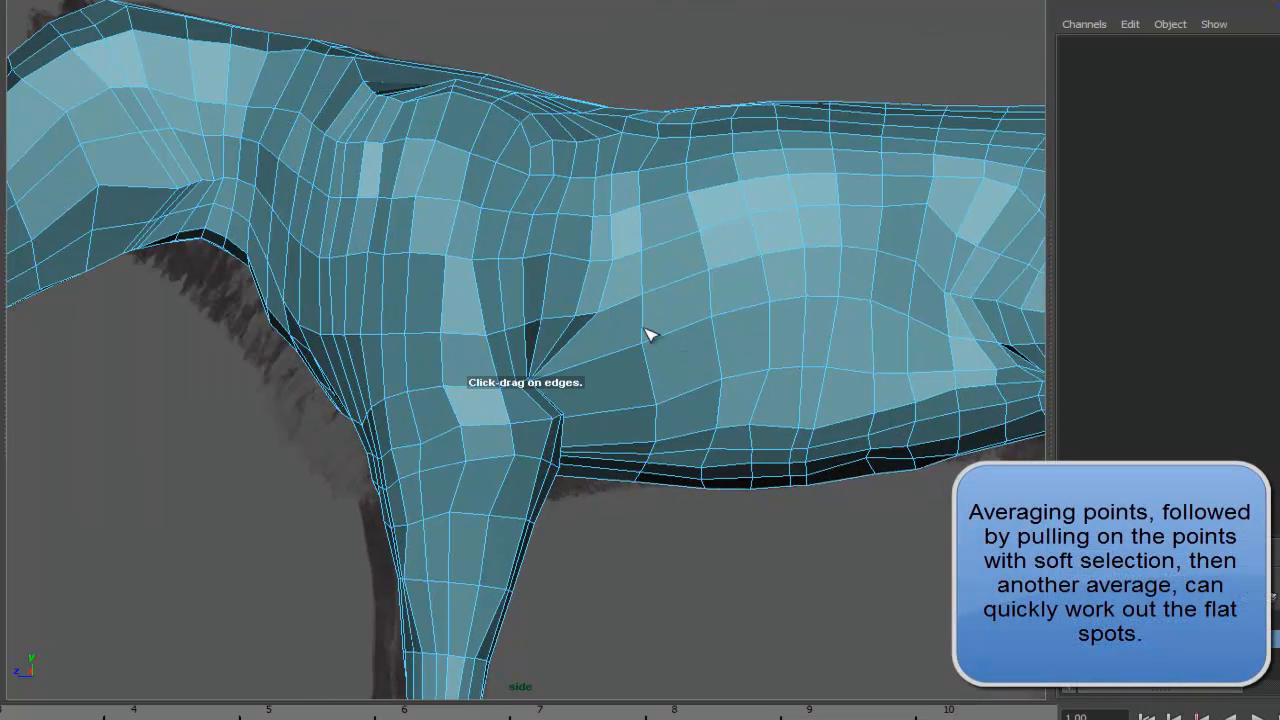
left_click_drag(601, 368, 592, 366)
left_click_drag(686, 334, 690, 334)
scroll(657, 300, "down", 3)
middle_click_drag(652, 295, 608, 313, "alt")
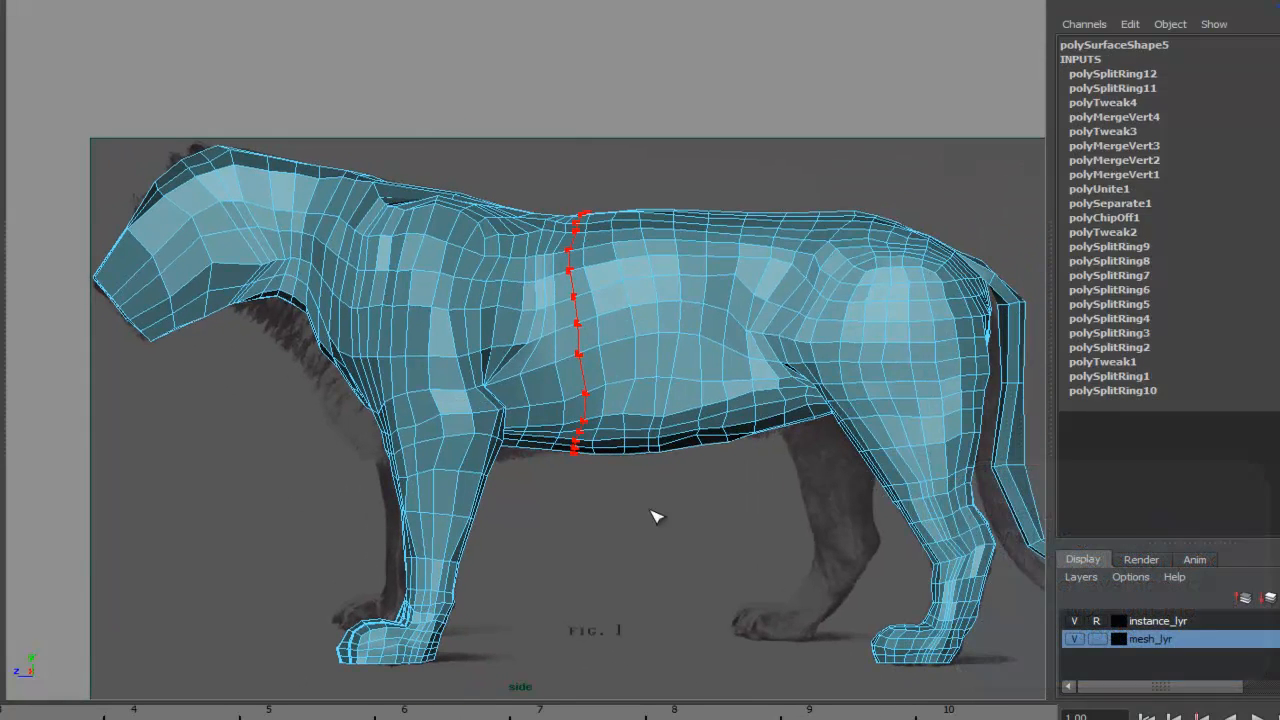
- Inspect the torso's new edge loop in perspective, toggling the smooth mesh preview on and off
left_click(691, 498)
key("space")
left_click_drag(618, 400, 617, 358)
left_click_drag(808, 422, 566, 306, "alt")
right_click_drag(566, 306, 1172, 326, "alt")
left_click_drag(970, 325, 633, 371, "alt")
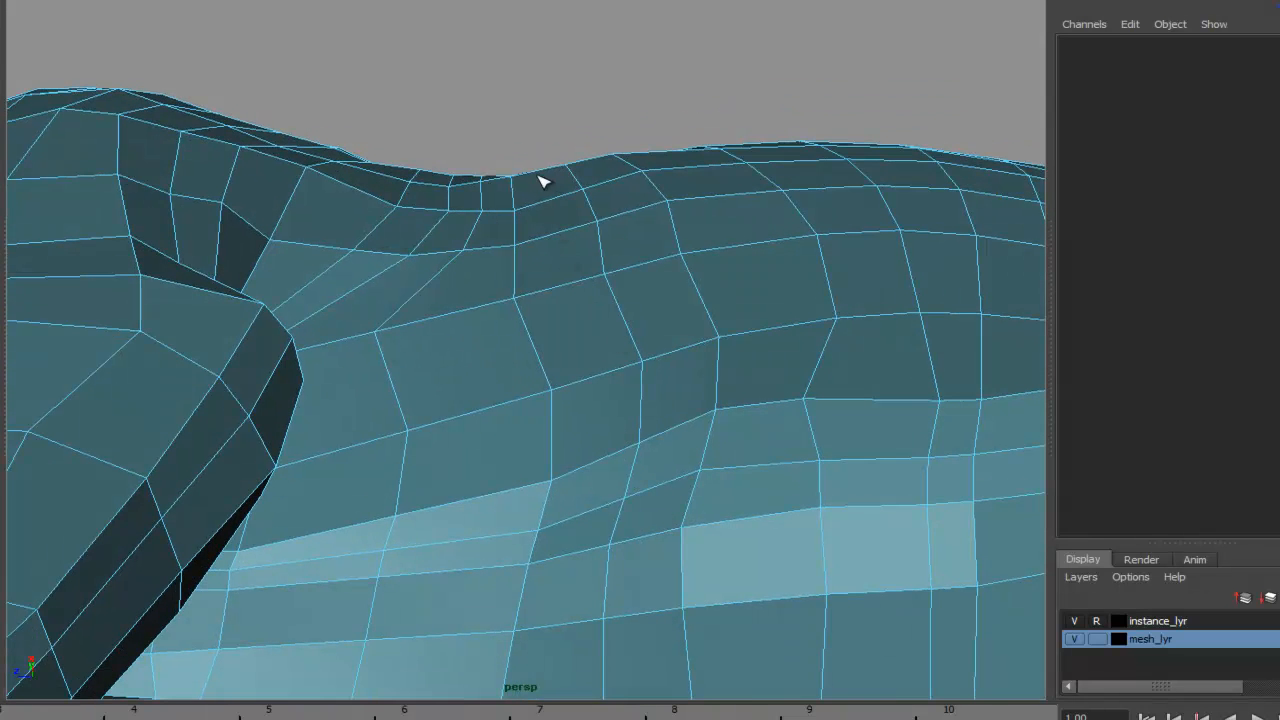
double_click(588, 184)
key("3")
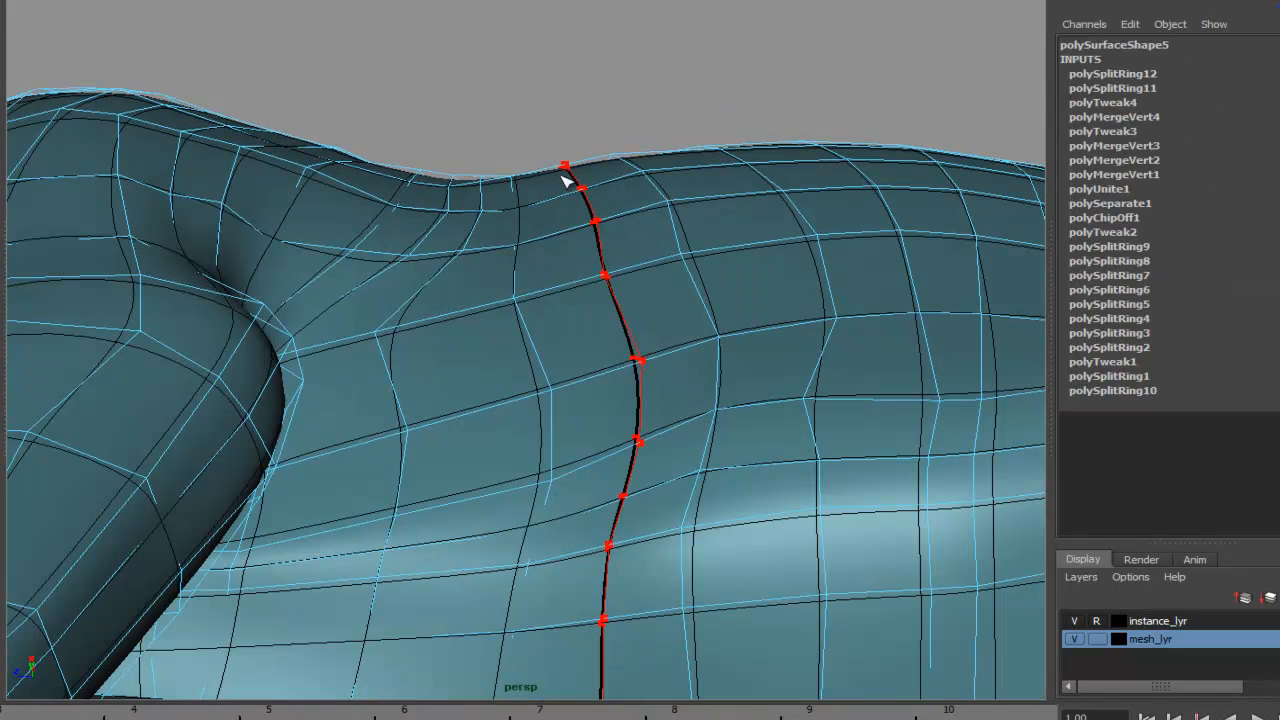
key("1")
key("3")
right_click_drag(586, 183, 641, 158)
left_click_drag(723, 140, 571, 312, "alt")
left_click(557, 452)
left_click_drag(557, 452, 853, 283, "alt")
left_click_drag(780, 268, 492, 470, "alt")
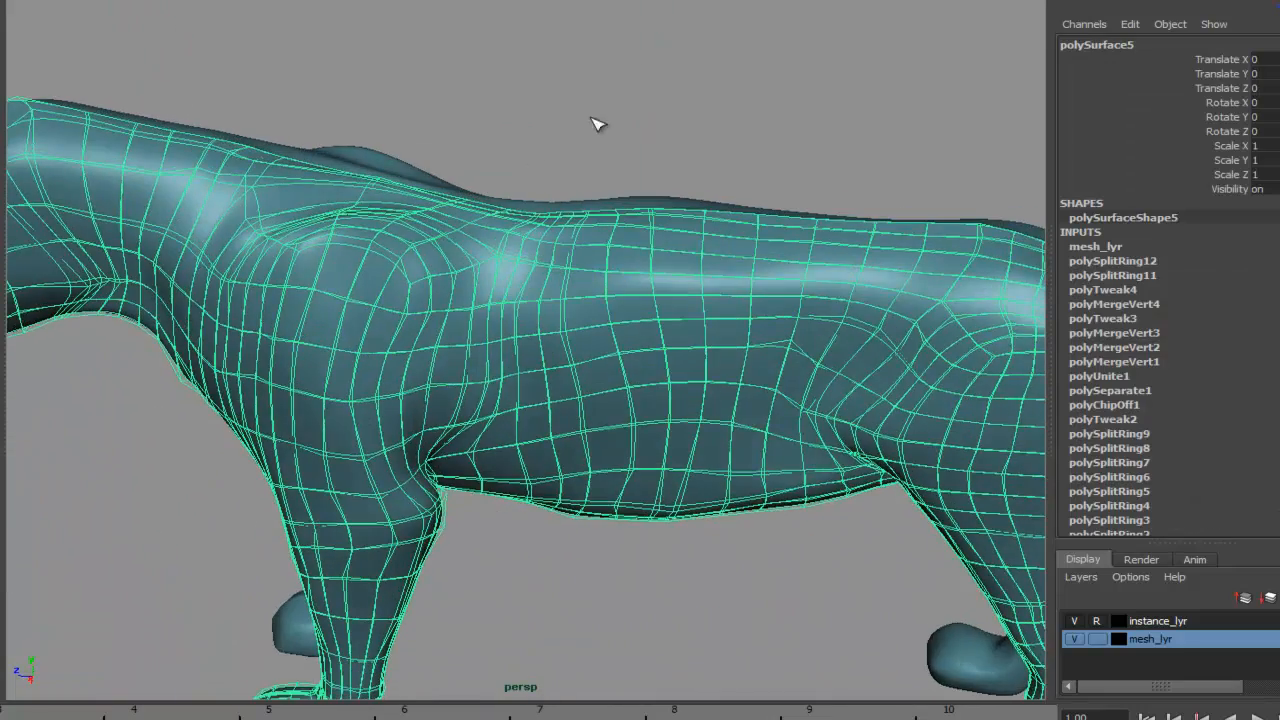
left_click(536, 165)
left_click_drag(449, 234, 648, 308, "alt")
right_click_drag(648, 308, 760, 303, "alt")
left_click_drag(760, 303, 527, 323, "alt")
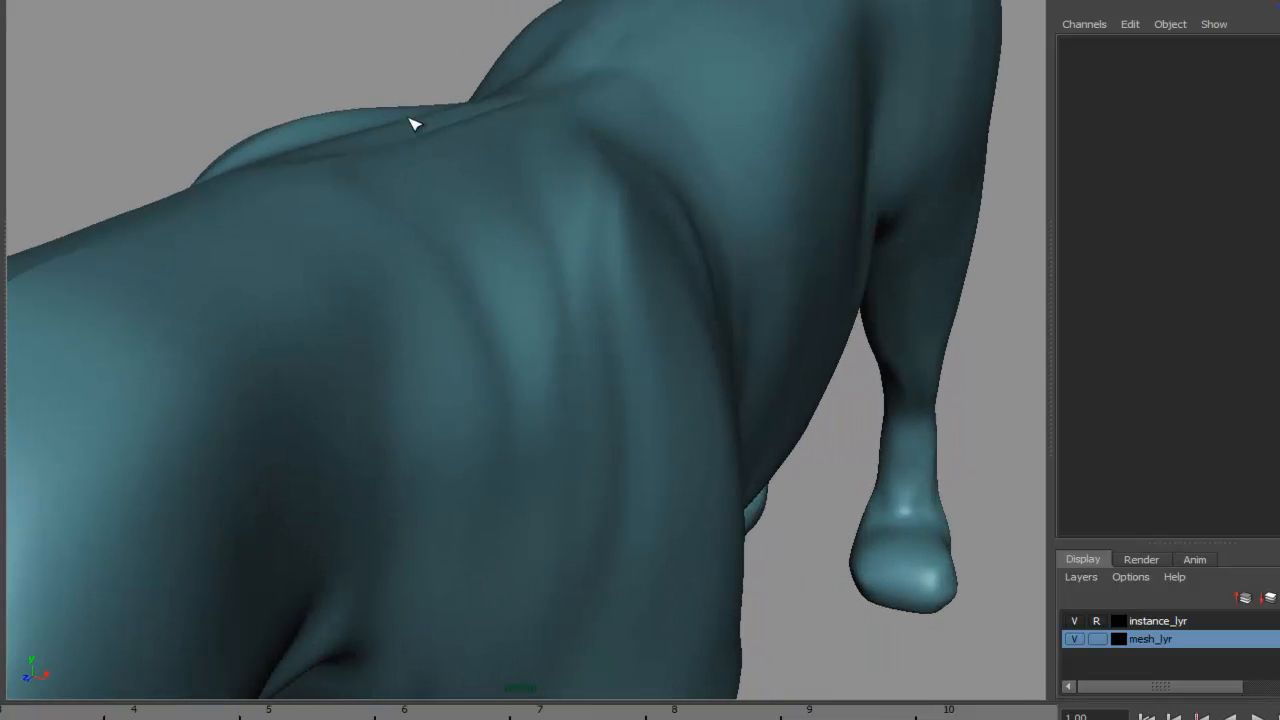
left_click(436, 151)
left_click_drag(643, 243, 588, 256, "alt")
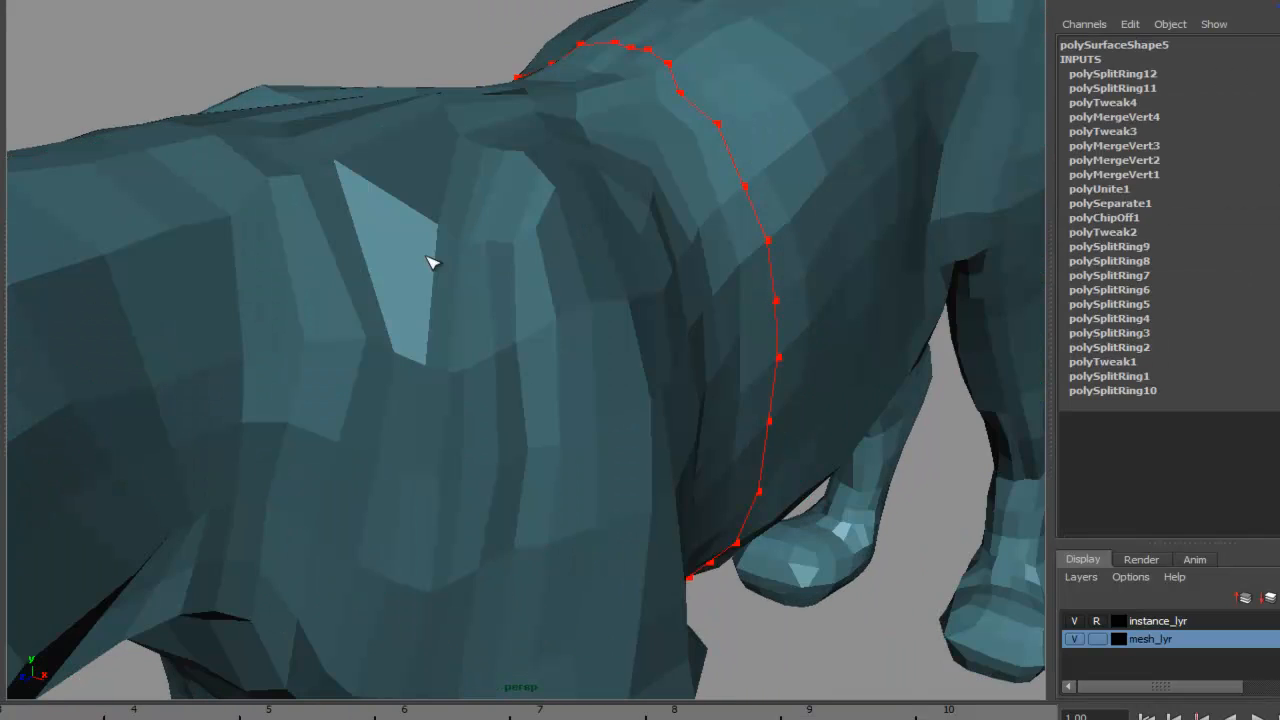
- Turn on wireframe-on-shaded display for the viewport
left_click(80, 5)
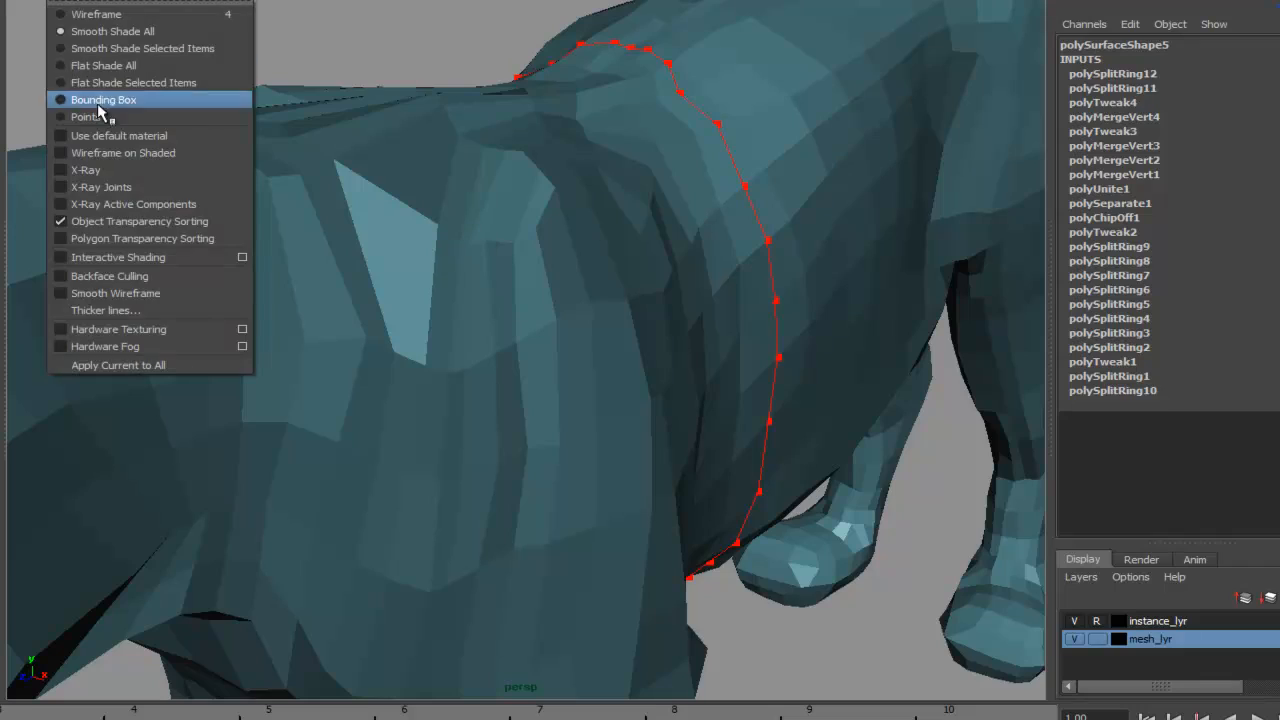
left_click(114, 160)
mouse_move(420, 170)
left_mouse_down("alt")
mouse_move(535, 183)
mouse_move(517, 129)
mouse_move(549, 222)
mouse_move(620, 229)
mouse_move(478, 260)
left_mouse_up("alt")
middle_click_drag(478, 260, 475, 234, "alt")
left_click_drag(475, 234, 662, 205, "alt")
right_click_drag(662, 205, 569, 260, "alt")
left_click_drag(569, 260, 574, 280, "alt")
right_click_drag(708, 257, 605, 254, "alt")
middle_click_drag(636, 297, 585, 335, "alt")
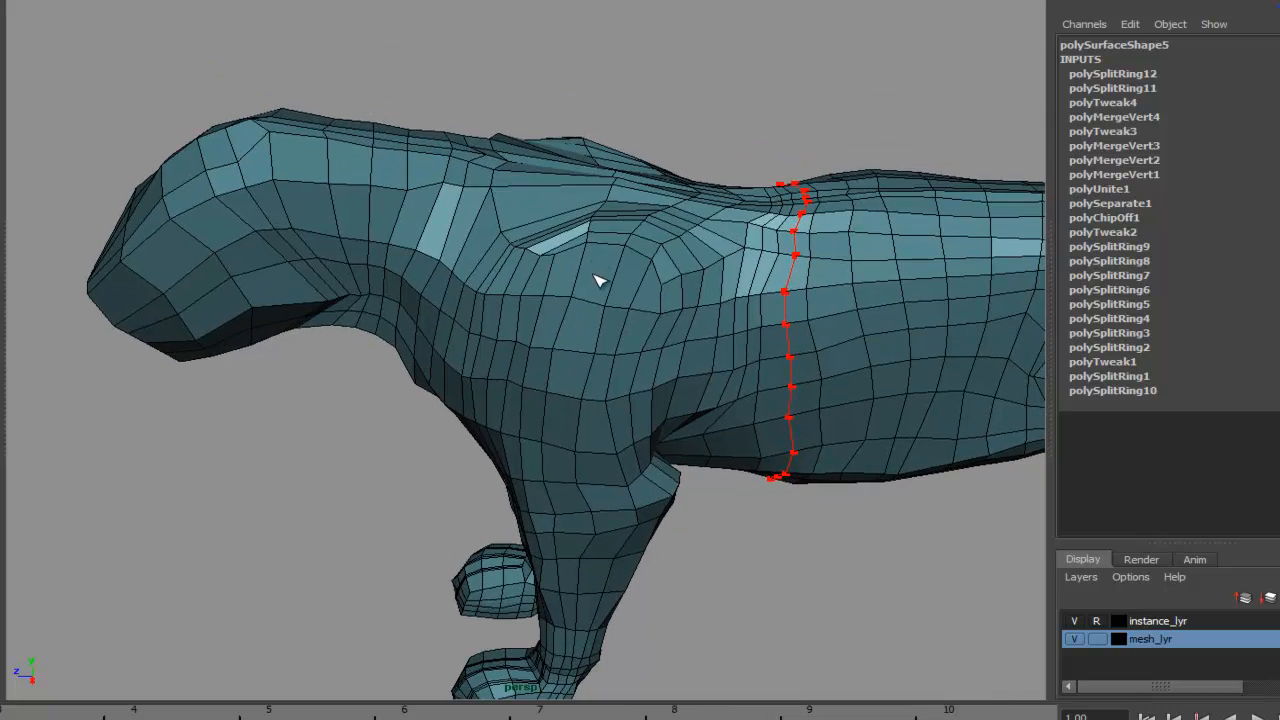
middle_click_drag(609, 237, 600, 289, "alt")
right_click_drag(600, 289, 626, 274, "alt")
left_click_drag(626, 274, 612, 422, "alt")
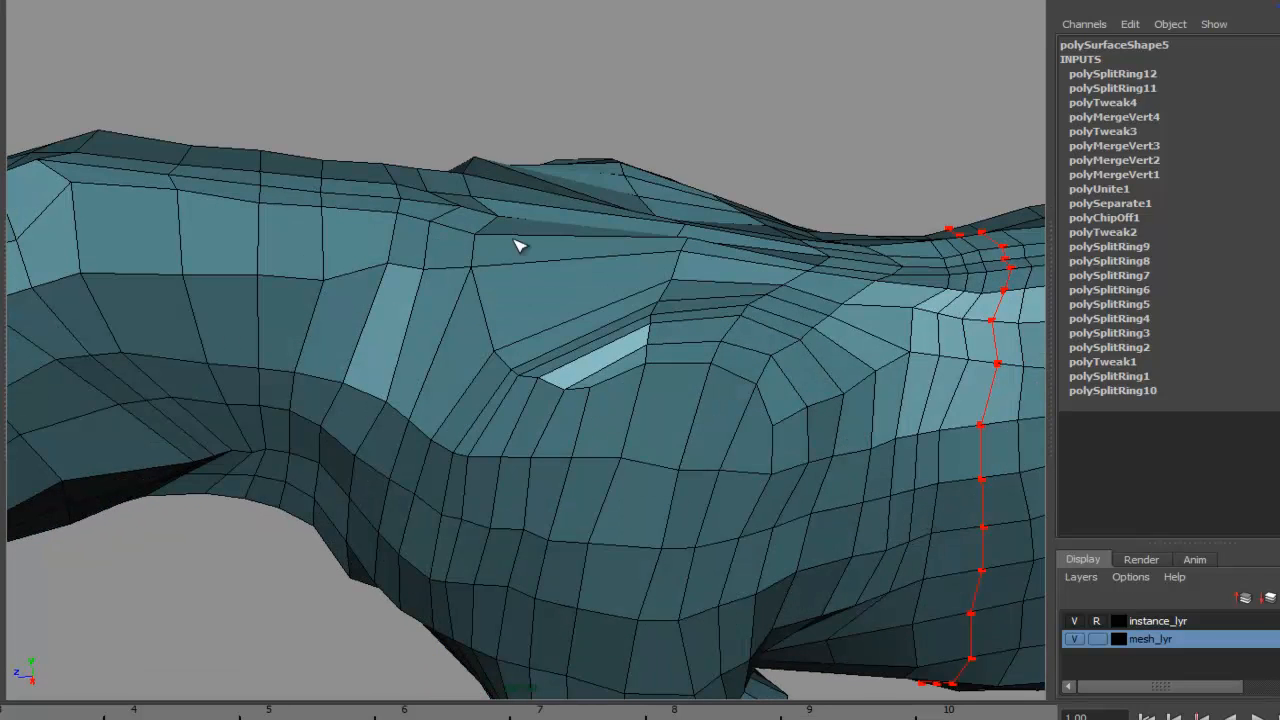
- Examine the shoulder and chest topology from several angles
left_click_drag(518, 256, 594, 237, "alt")
right_click_drag(594, 237, 460, 225, "alt")
right_click_drag(600, 262, 757, 209, "alt")
left_click_drag(757, 209, 577, 381, "alt")
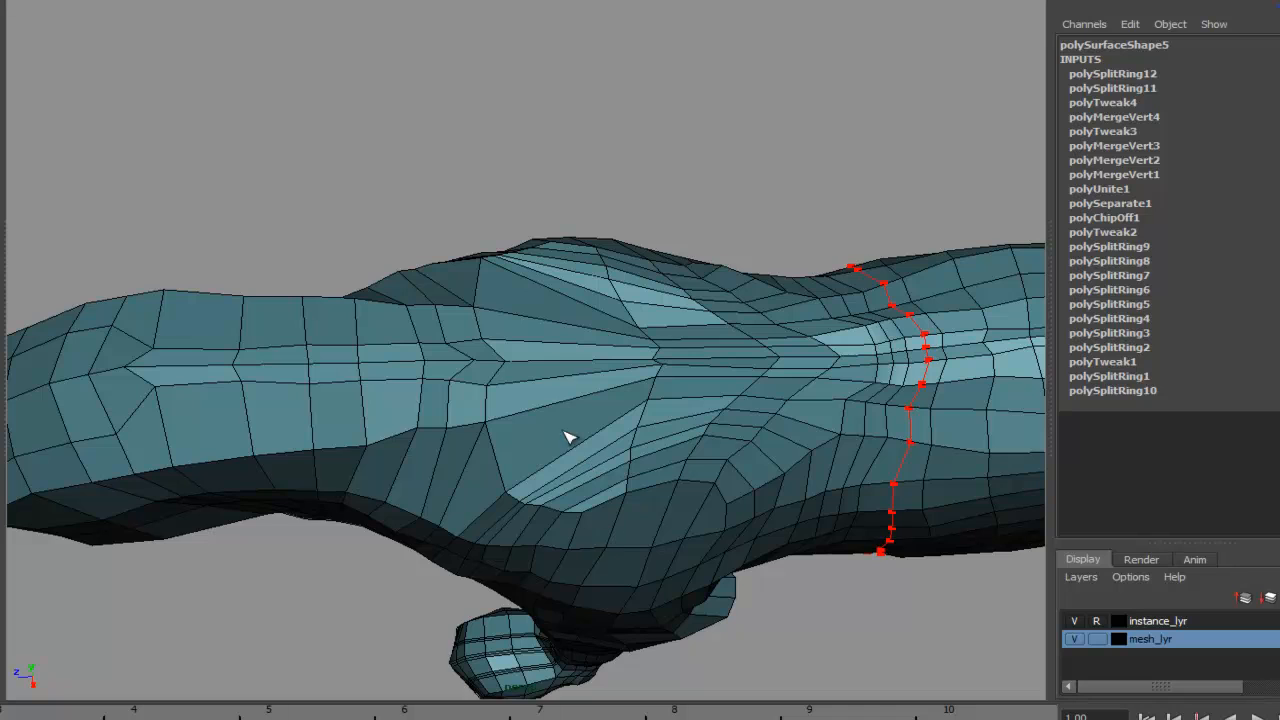
left_click_drag(574, 408, 526, 323, "alt")
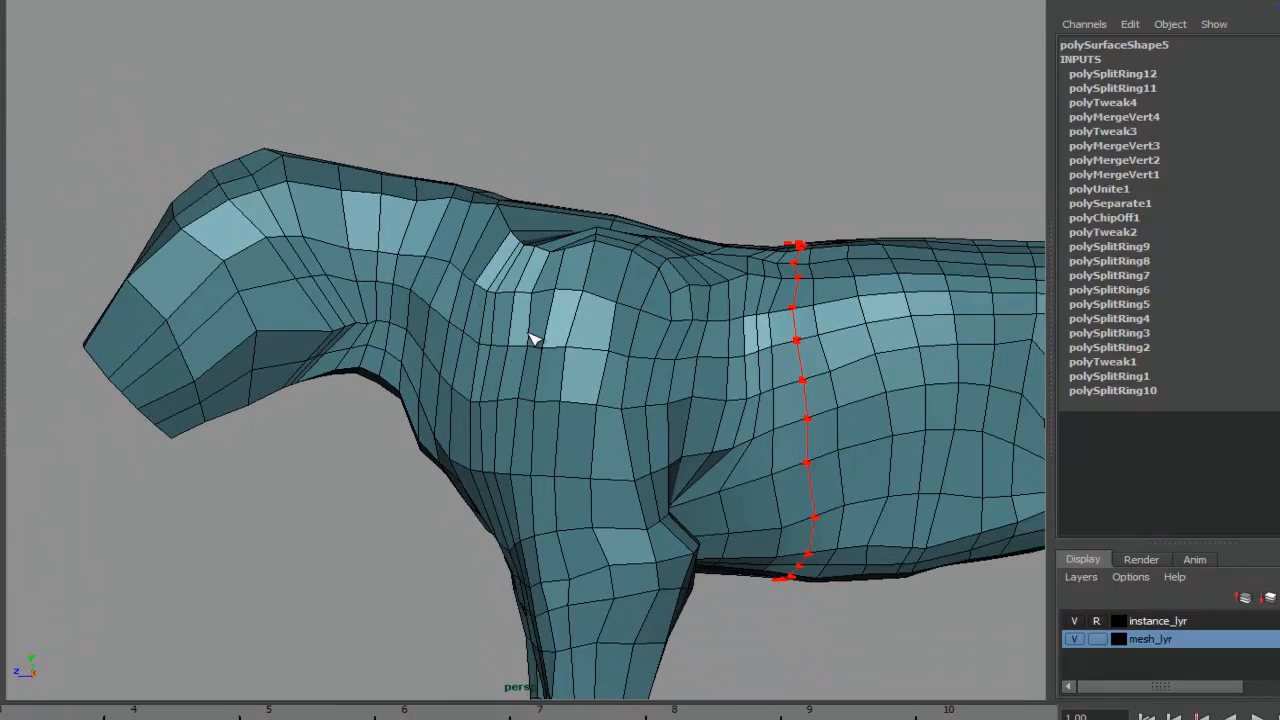
right_click_drag(526, 323, 548, 215, "alt")
right_click_drag(585, 168, 545, 163, "alt")
middle_click_drag(545, 163, 539, 301, "alt")
right_click_drag(539, 301, 672, 370, "alt")
left_click_drag(575, 240, 484, 380, "alt")
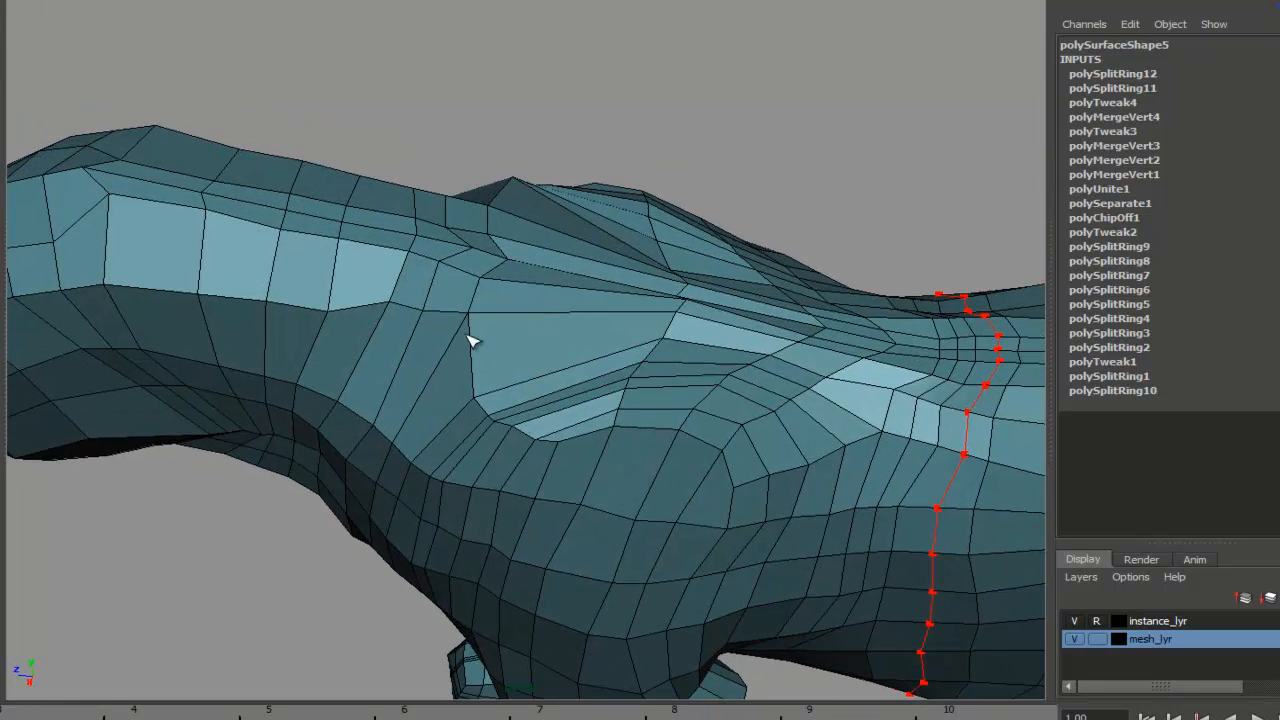
left_click_drag(505, 260, 415, 288, "alt")
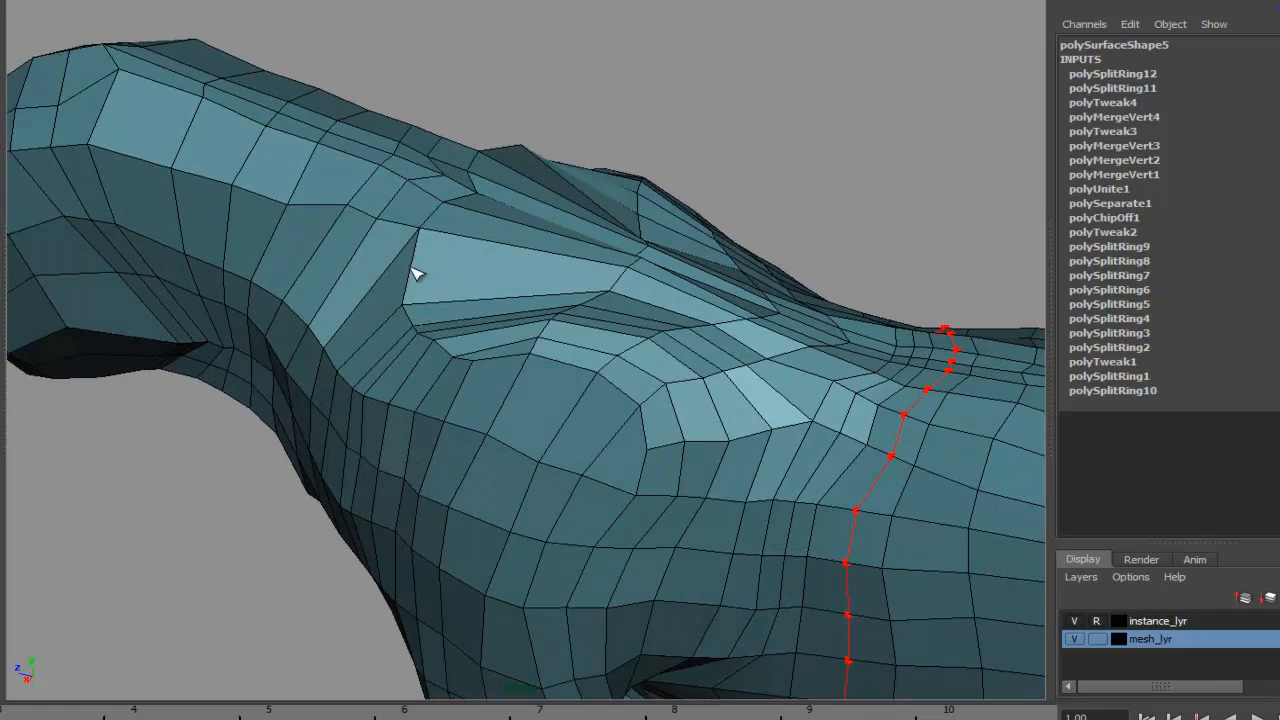
left_click_drag(477, 278, 457, 172, "alt")
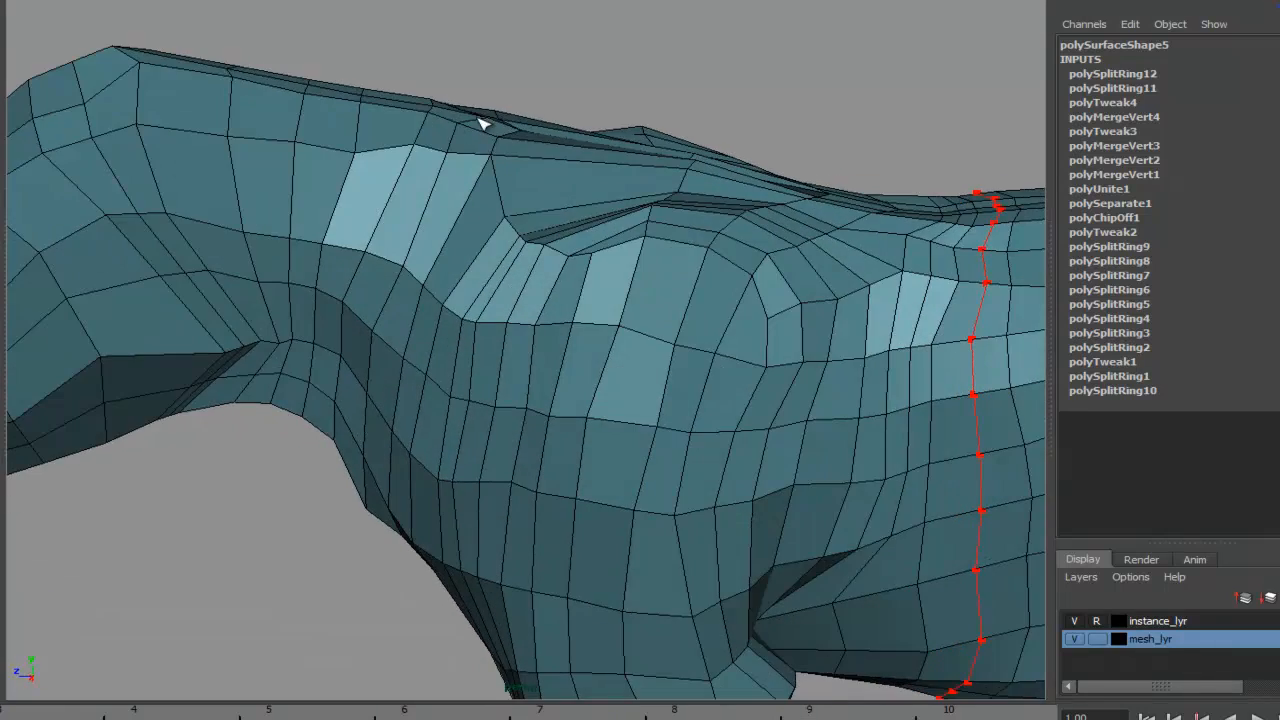
left_click_drag(668, 187, 361, 420, "alt")
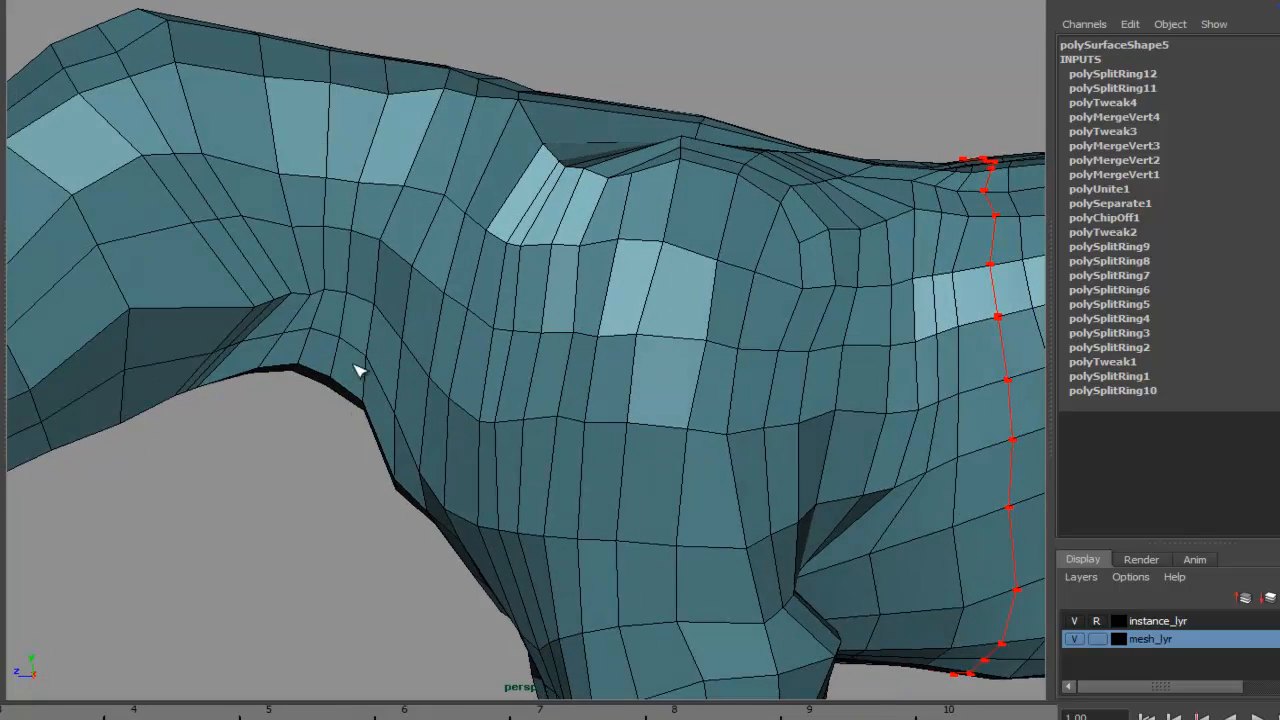
left_click_drag(345, 270, 492, 275, "alt")
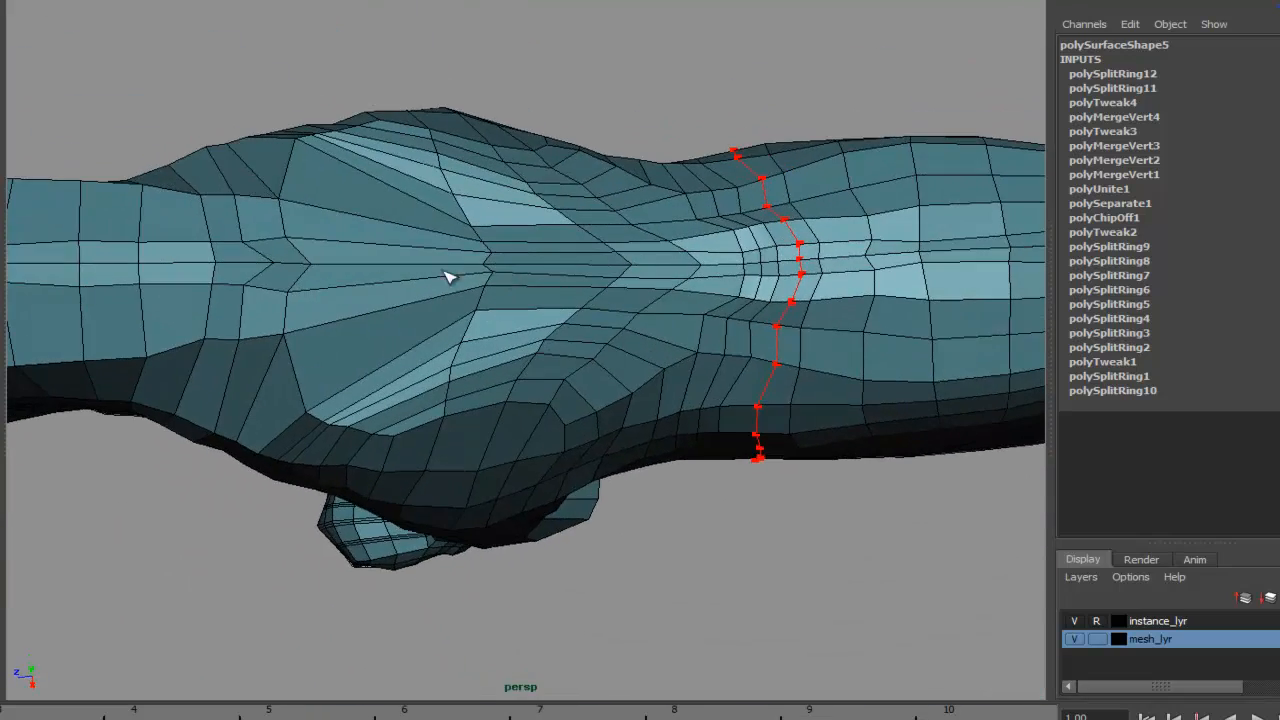
left_click_drag(614, 253, 790, 293, "alt")
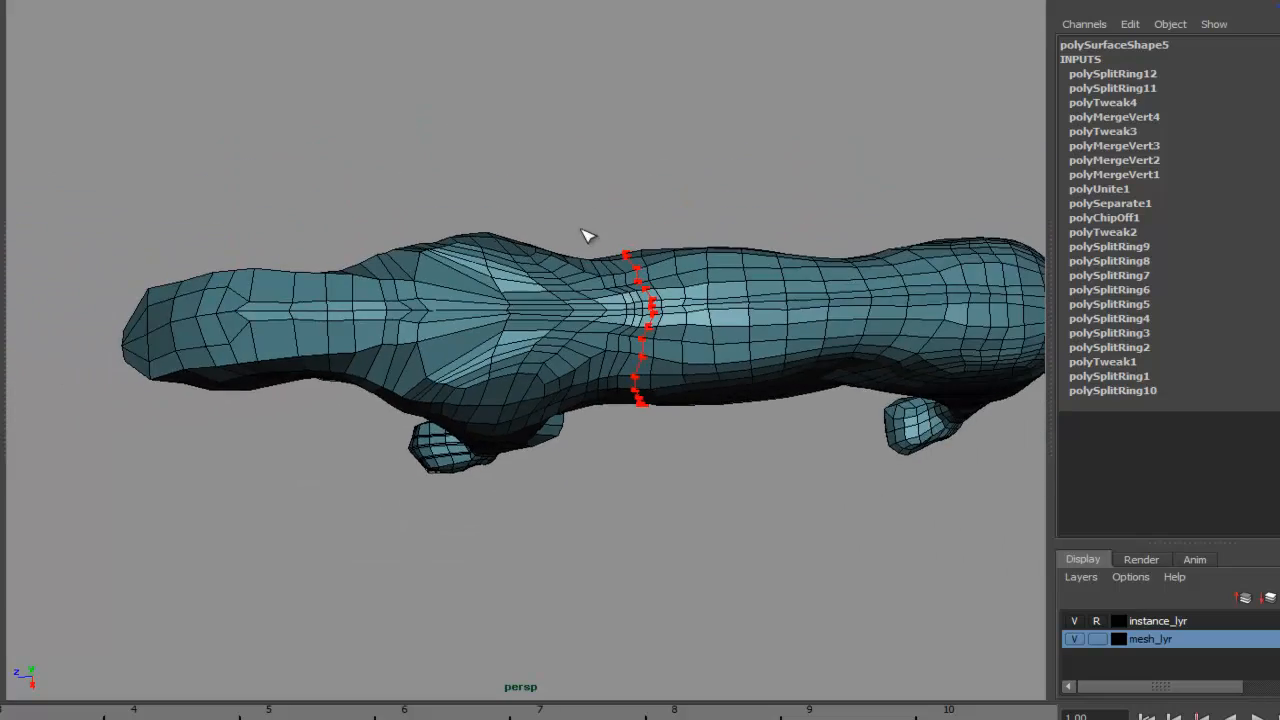
left_click_drag(848, 428, 550, 390, "alt")
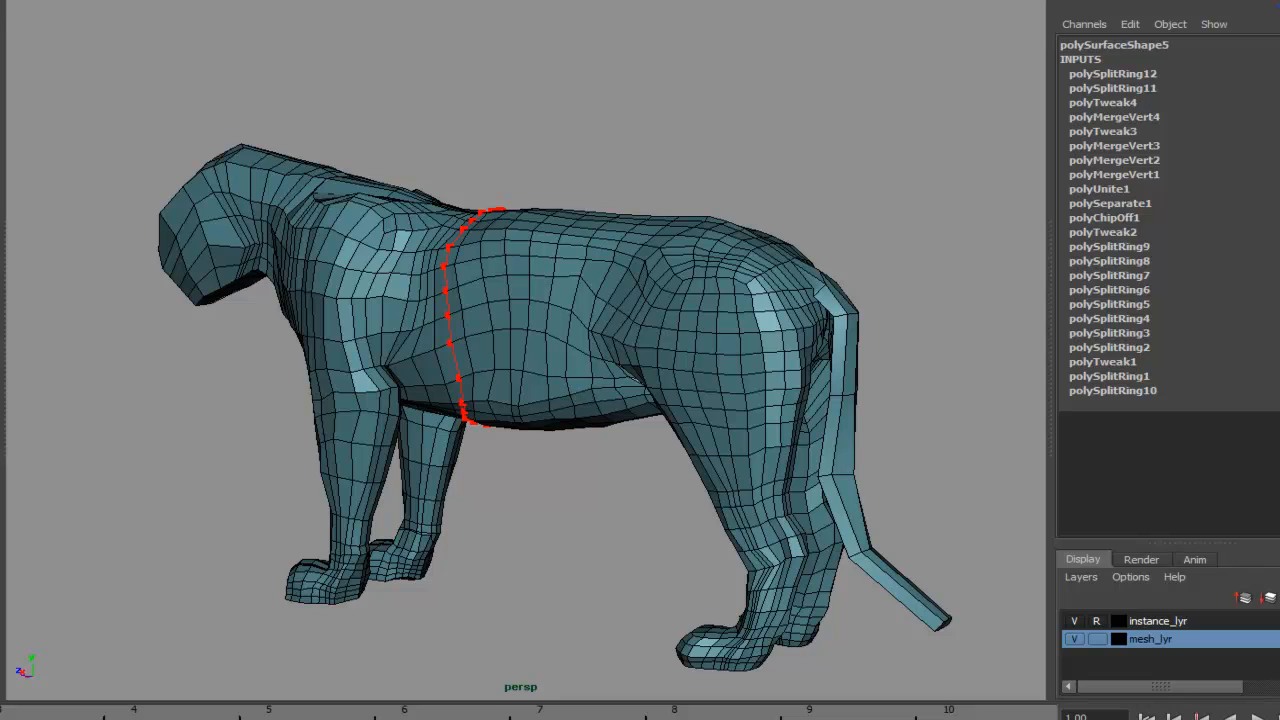
- Review the overall shape of the whole body from the front, side and rear
left_click_drag(531, 240, 655, 250, "alt")
middle_click_drag(655, 250, 655, 105, "alt")
left_click_drag(639, 284, 582, 330, "alt")
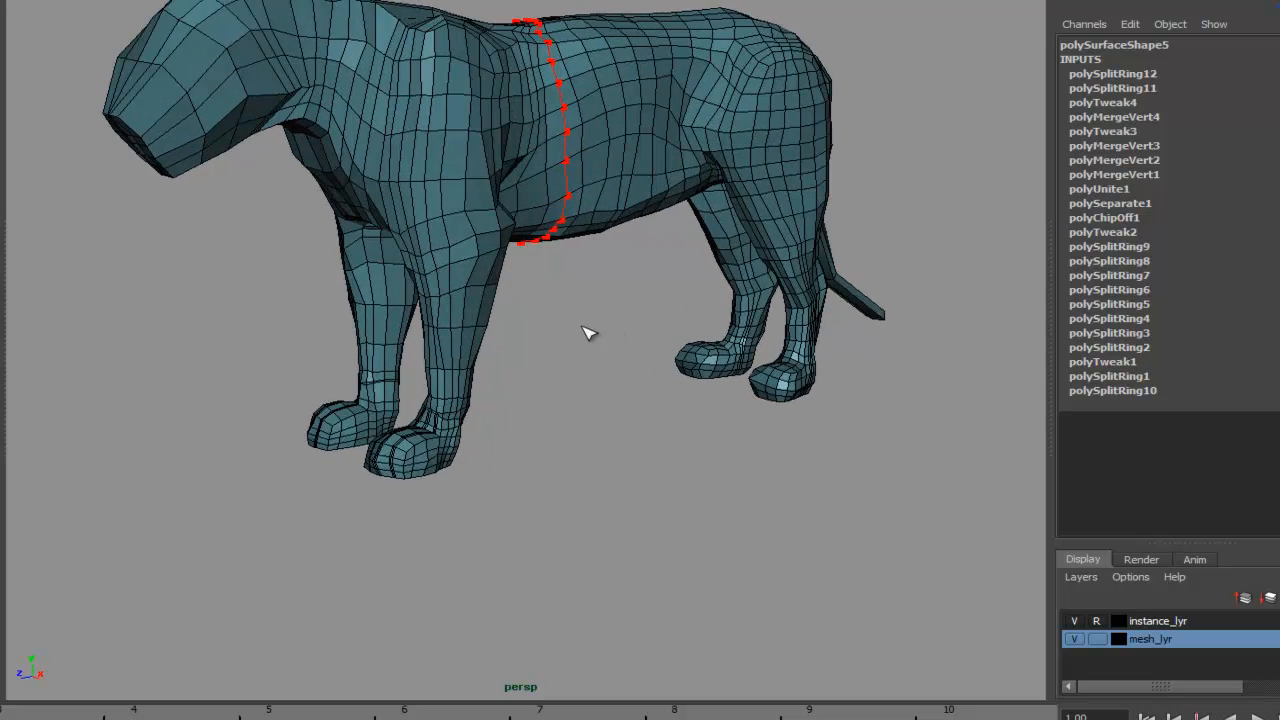
middle_click_drag(582, 330, 618, 290, "alt")
left_click(613, 303)
left_click_drag(571, 340, 478, 385, "alt")
middle_click_drag(507, 264, 553, 372, "alt")
left_click_drag(563, 379, 527, 386, "alt")
middle_click_drag(511, 324, 530, 377, "alt")
left_click_drag(530, 380, 488, 361, "alt")
middle_click_drag(497, 276, 484, 346, "alt")
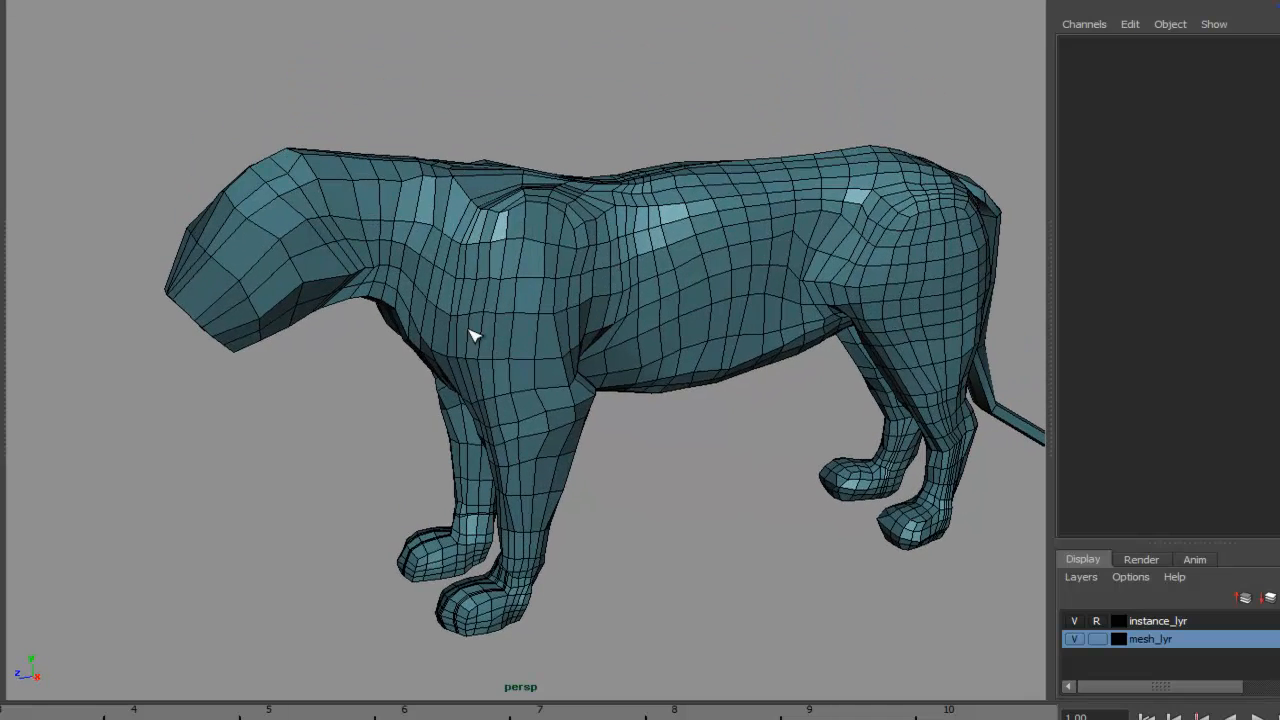
middle_click_drag(527, 284, 541, 298, "alt")
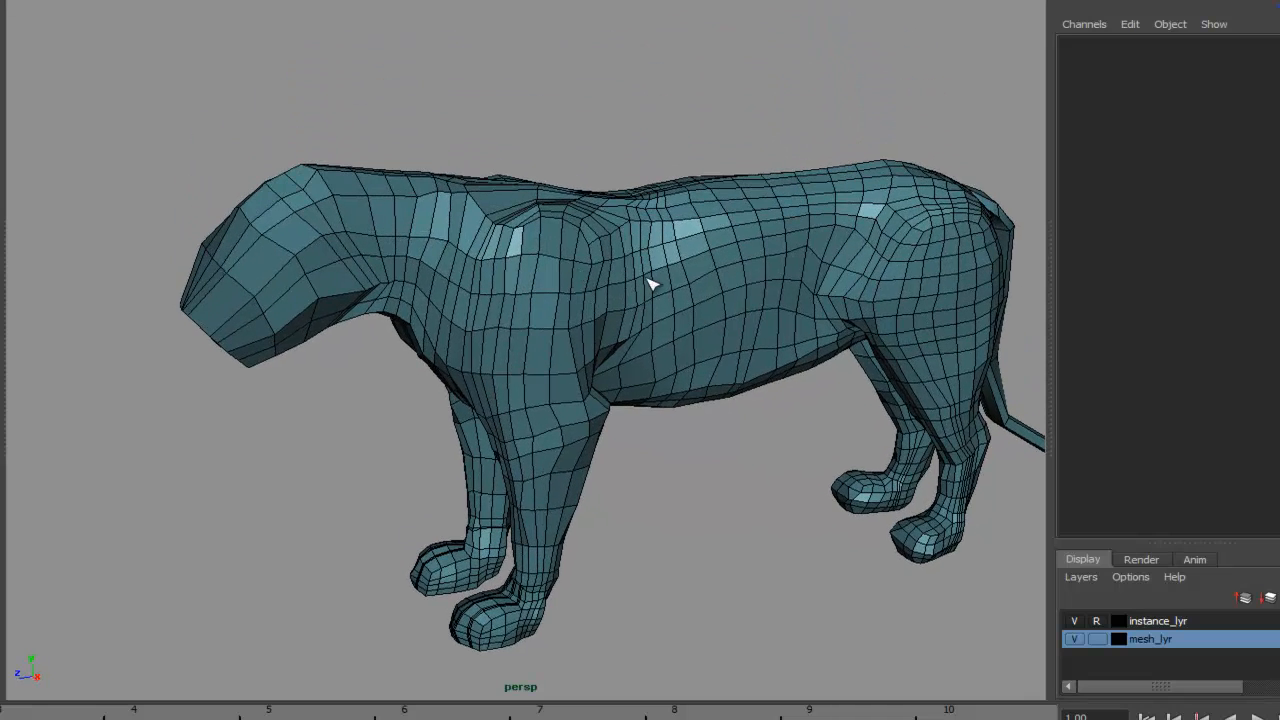
left_click_drag(650, 285, 693, 207, "alt")
middle_click_drag(693, 207, 659, 219, "alt")
right_click_drag(600, 231, 789, 219, "alt")
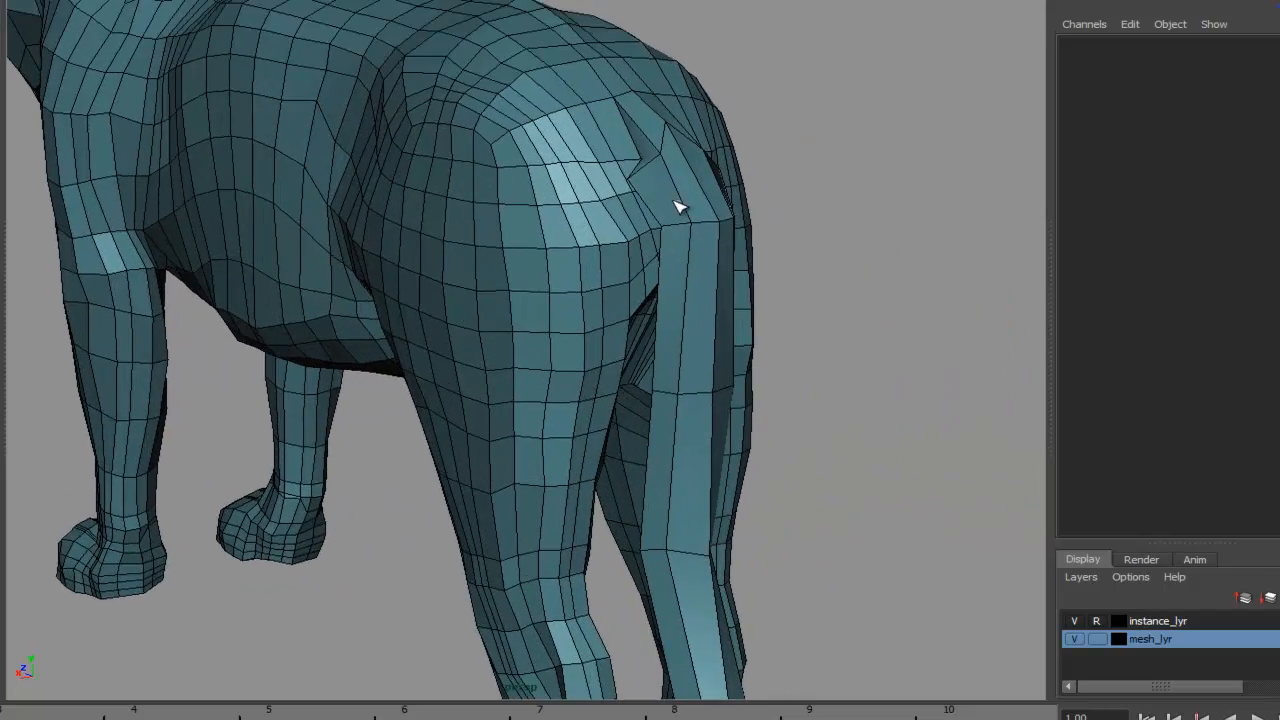
- Select the faces of both front legs and shoulders and extrude them with zero thickness
right_click_drag(650, 203, 520, 265)
left_click(495, 280)
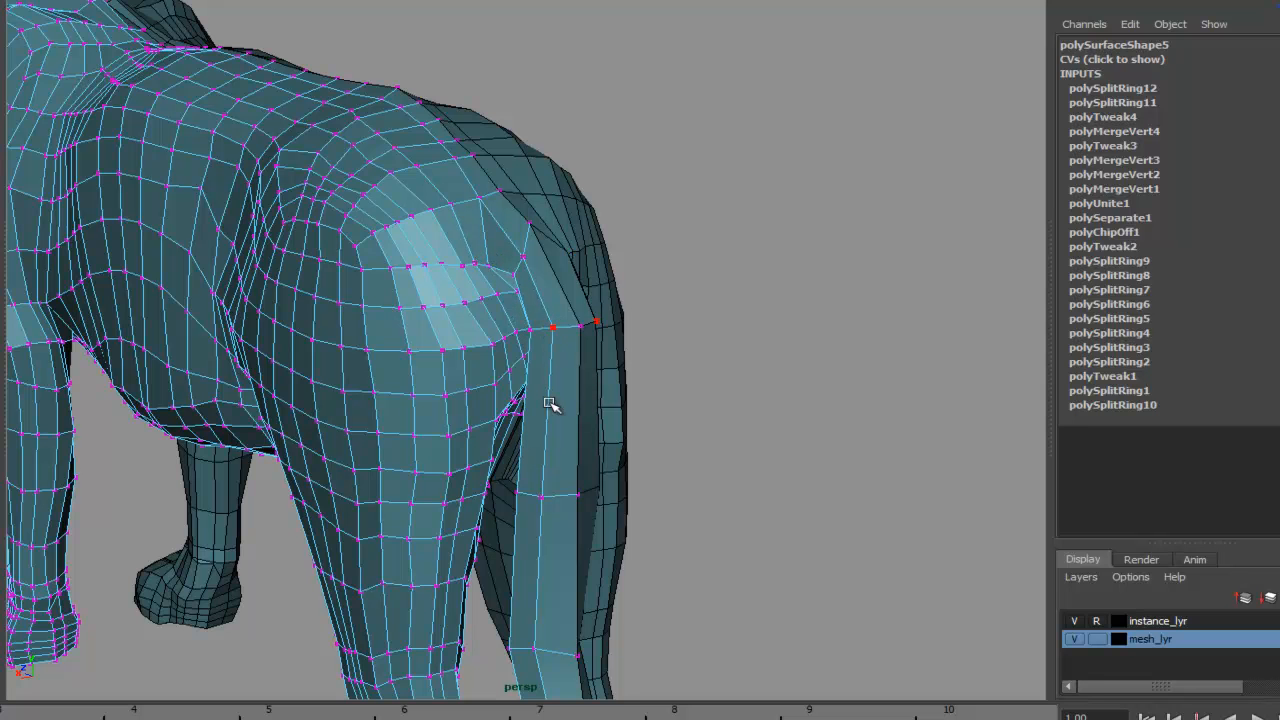
left_click_drag(540, 476, 600, 287, "alt")
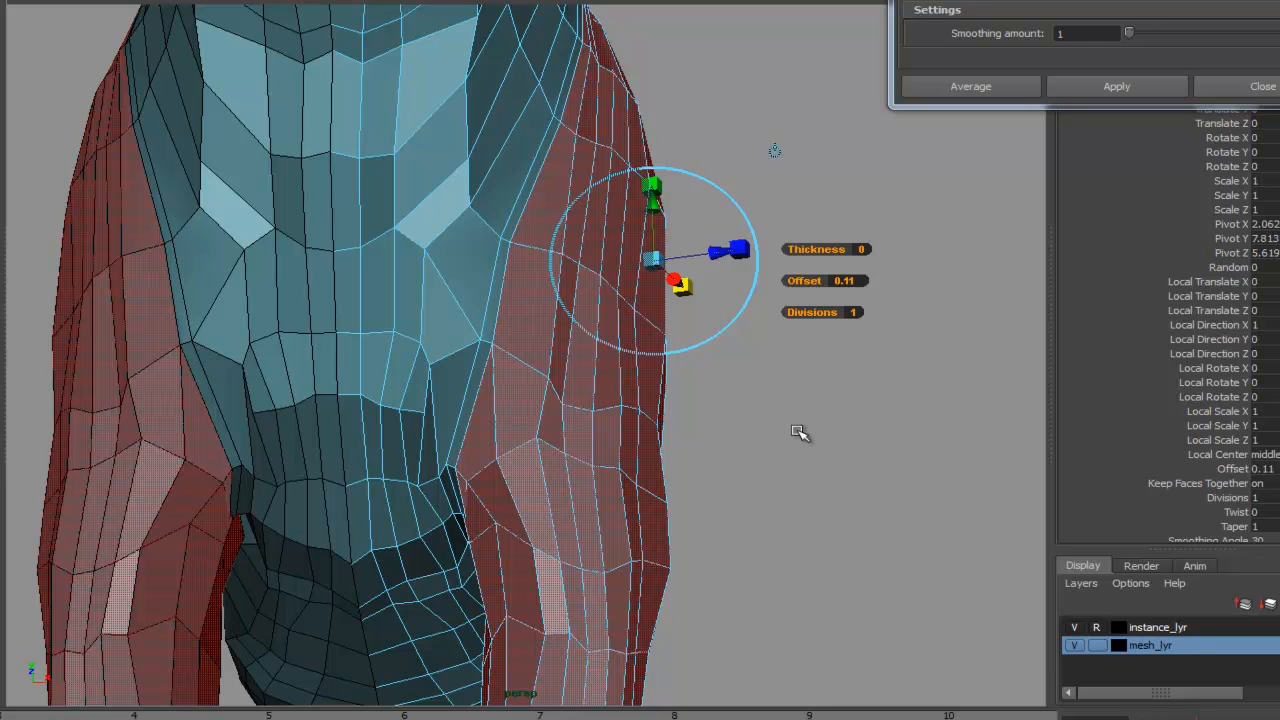
left_click(752, 290)
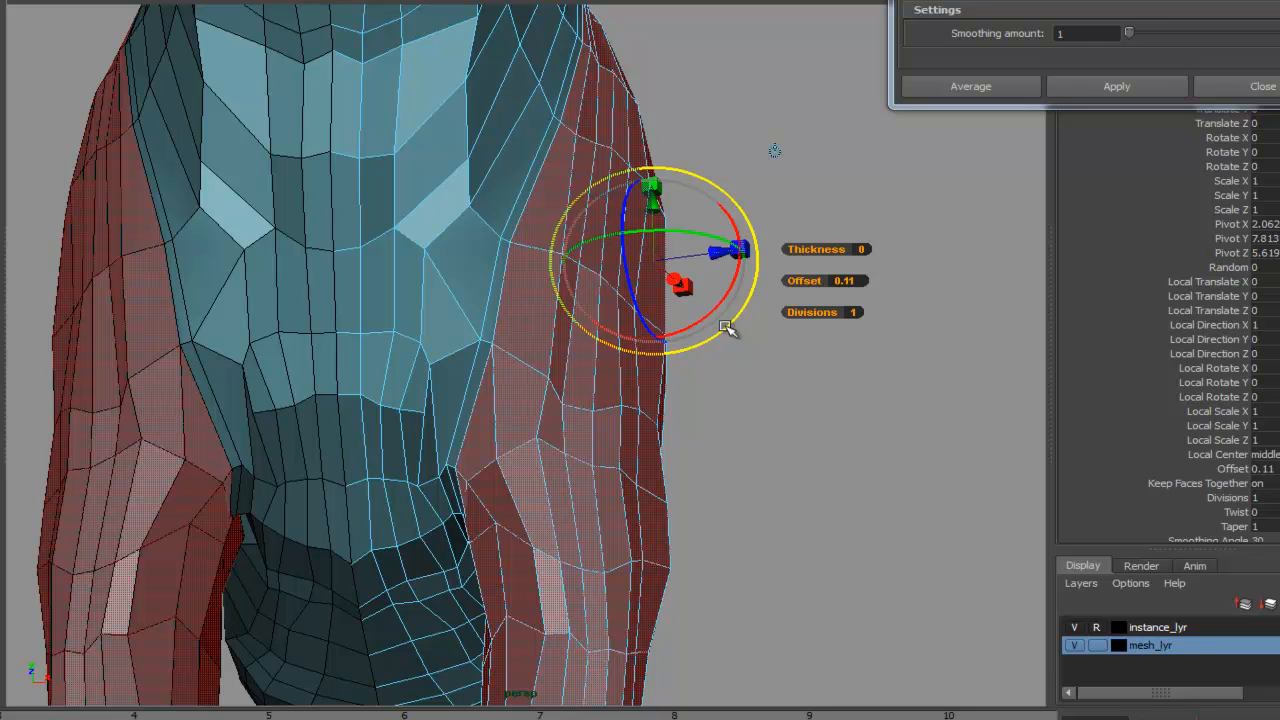
left_click_drag(757, 448, 714, 436, "alt")
right_click_drag(609, 420, 890, 386, "alt")
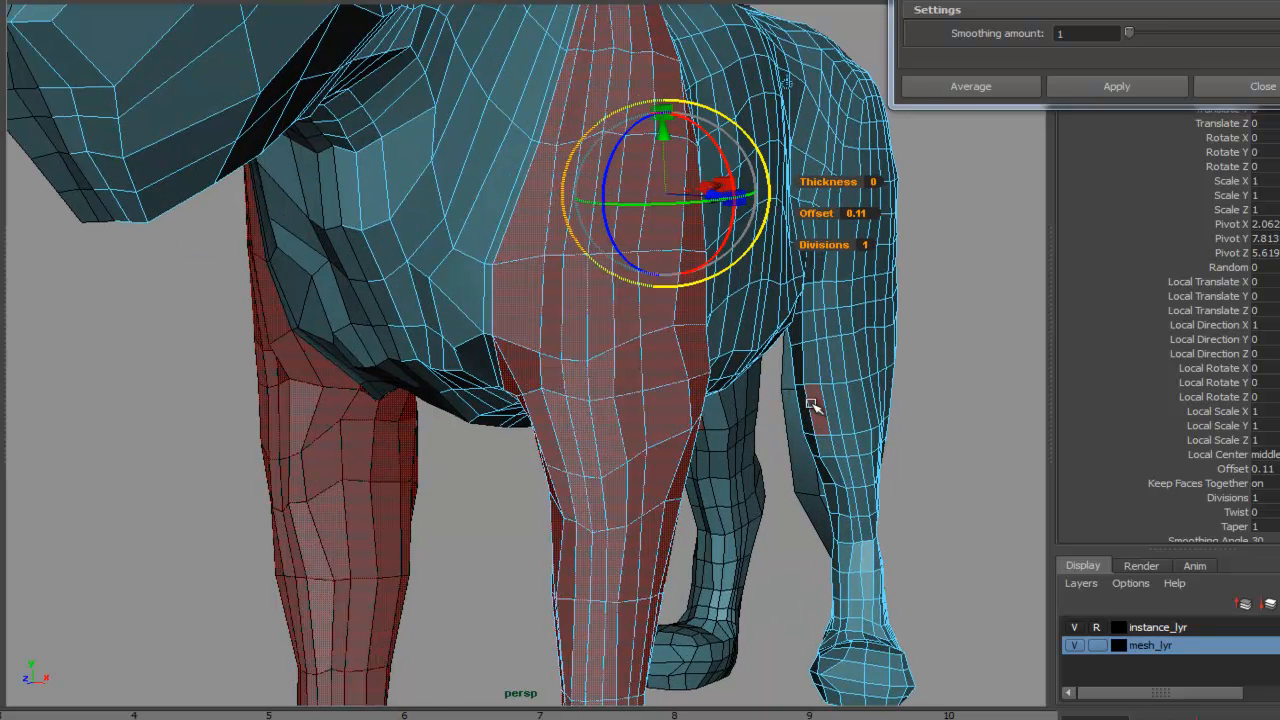
left_click_drag(745, 443, 680, 397, "alt")
right_click_drag(536, 403, 778, 427, "alt")
middle_click_drag(778, 427, 798, 448, "alt")
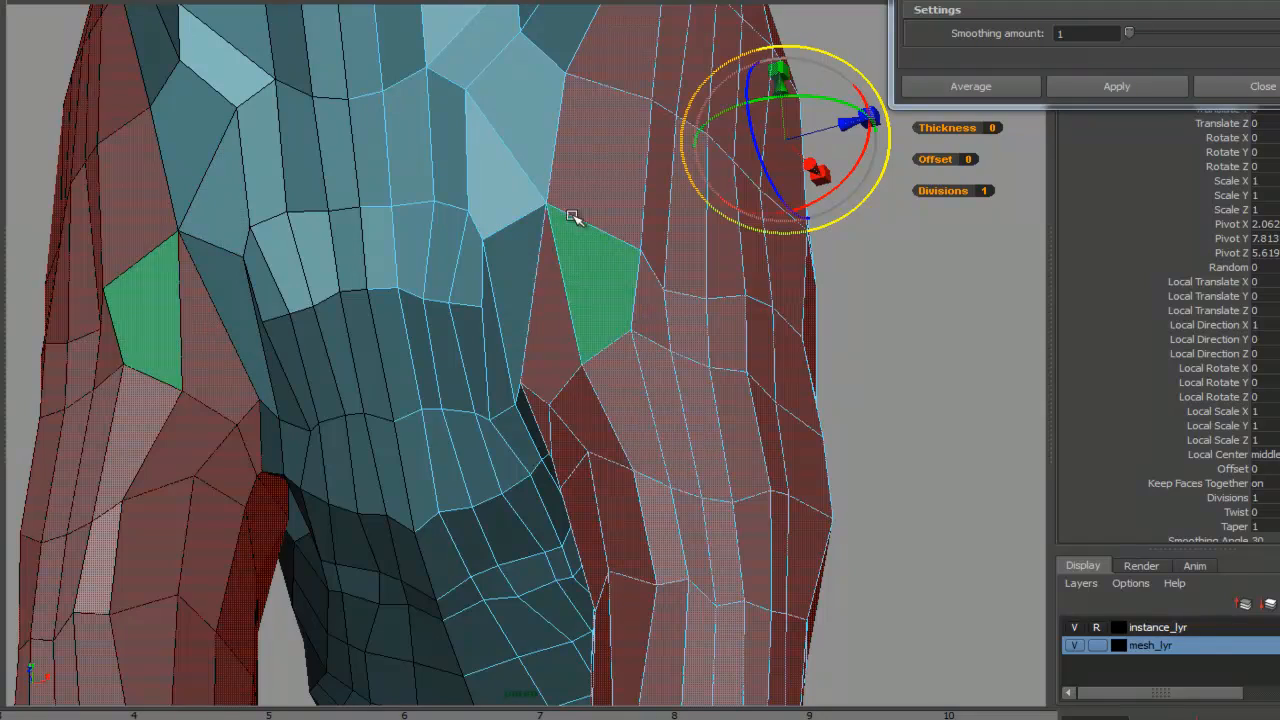
- Inspect the extruded border around the front leg and shoulder from several angles
left_click_drag(743, 334, 589, 374, "alt")
right_click_drag(589, 374, 1000, 374, "alt")
left_click_drag(650, 374, 612, 365, "alt")
left_click_drag(490, 336, 592, 315, "alt")
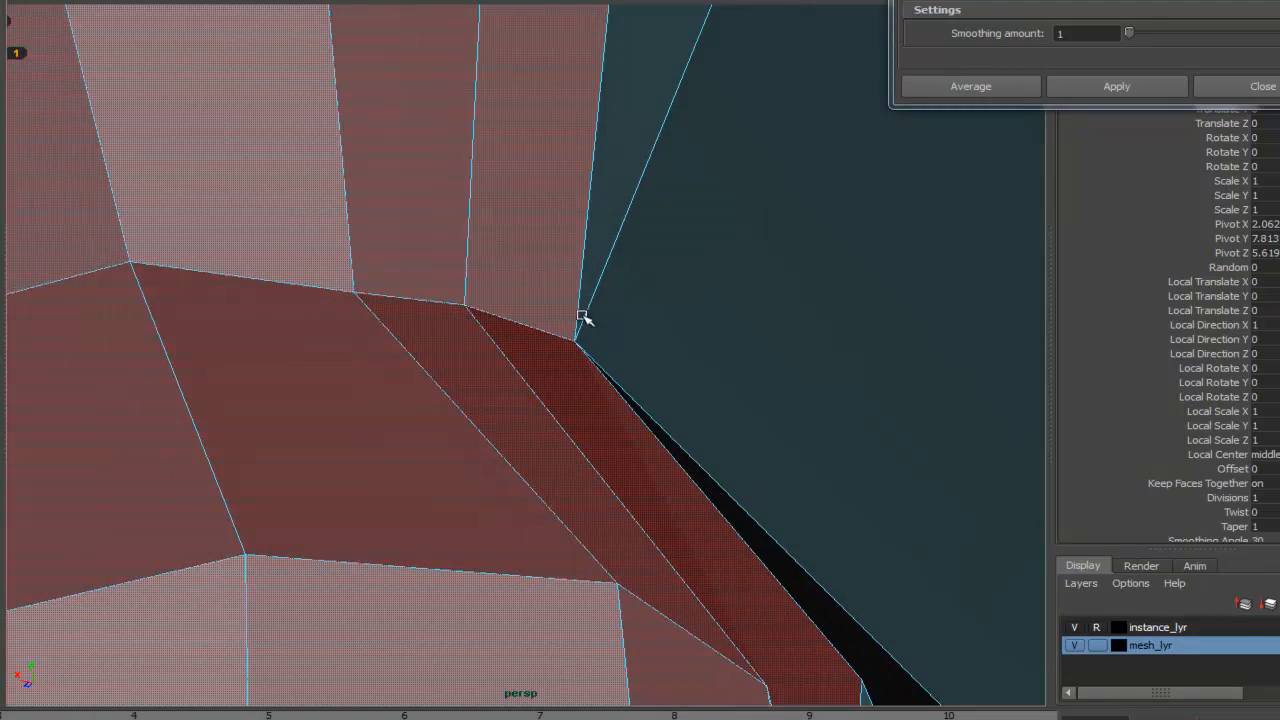
right_click_drag(732, 306, 205, 240, "alt")
right_click_drag(792, 320, 312, 379, "alt")
mouse_move(312, 379)
left_mouse_down("alt")
mouse_move(429, 457)
mouse_move(594, 494)
mouse_move(748, 502)
mouse_move(765, 527)
mouse_move(694, 486)
mouse_move(478, 567)
left_mouse_up("alt")
left_click_drag(583, 416, 503, 580, "alt")
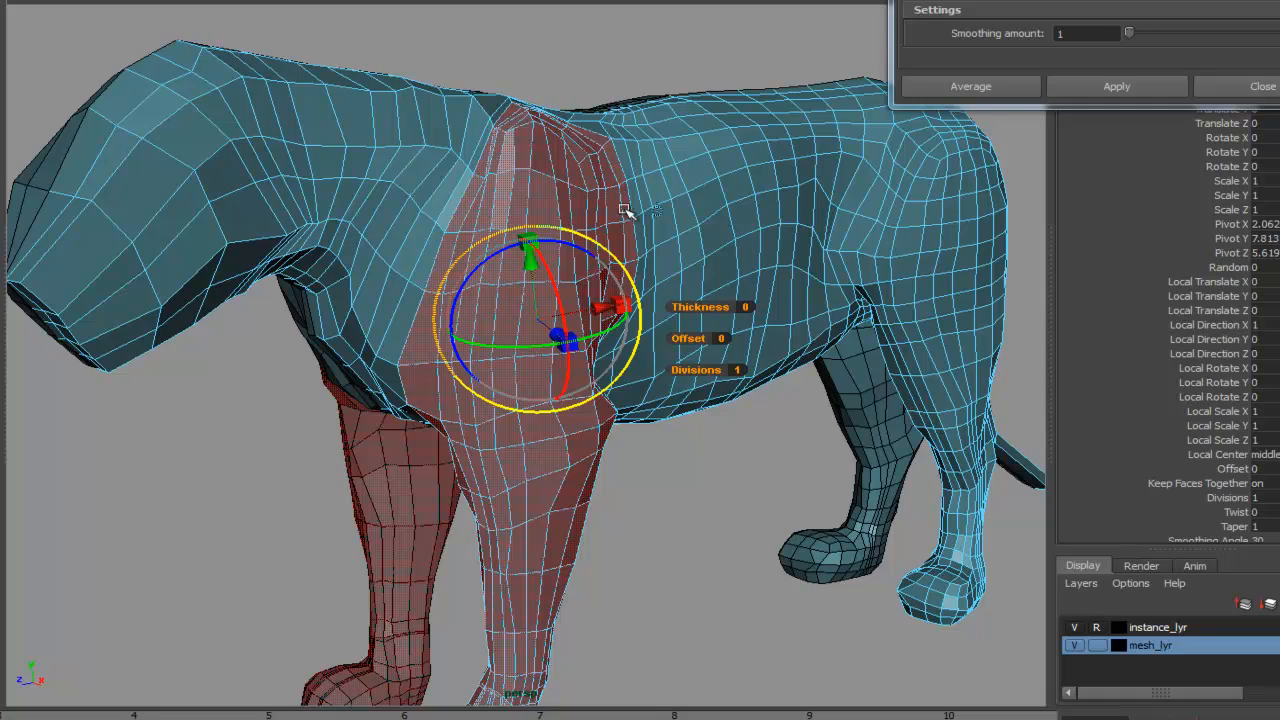
left_click_drag(547, 384, 631, 341, "alt")
right_click_drag(631, 341, 849, 327, "alt")
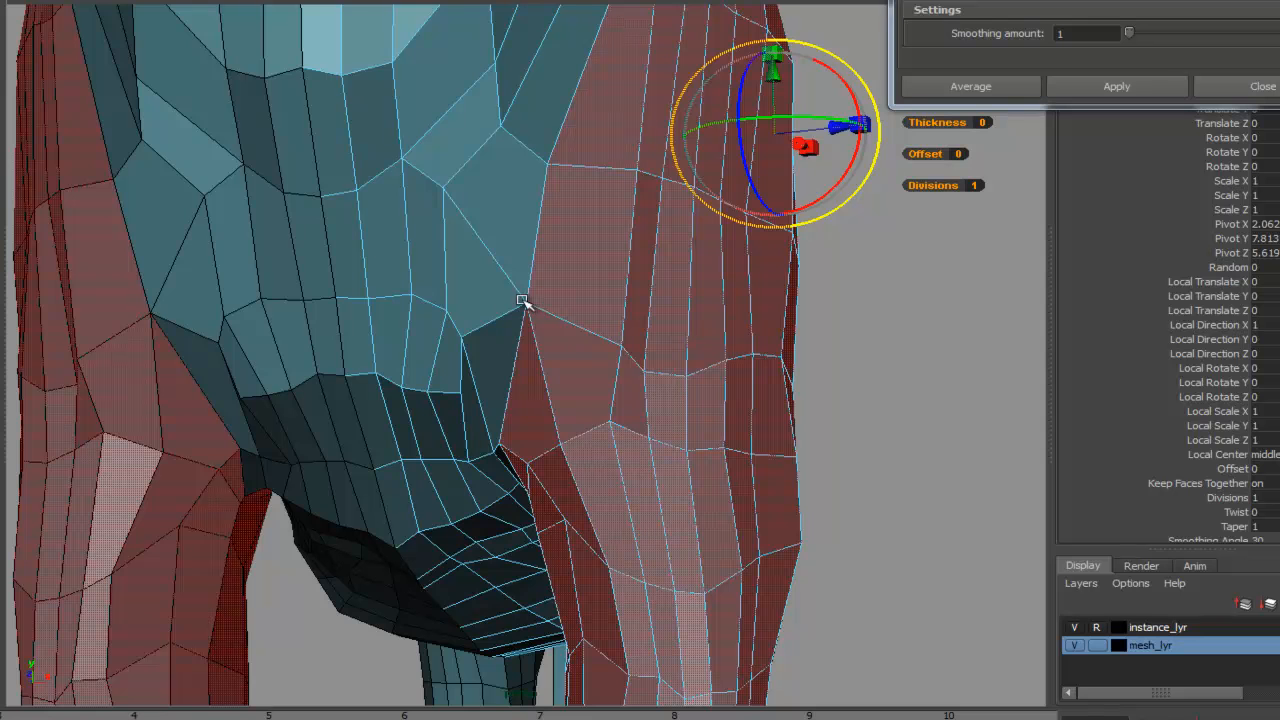
right_click_drag(512, 347, 769, 335, "alt")
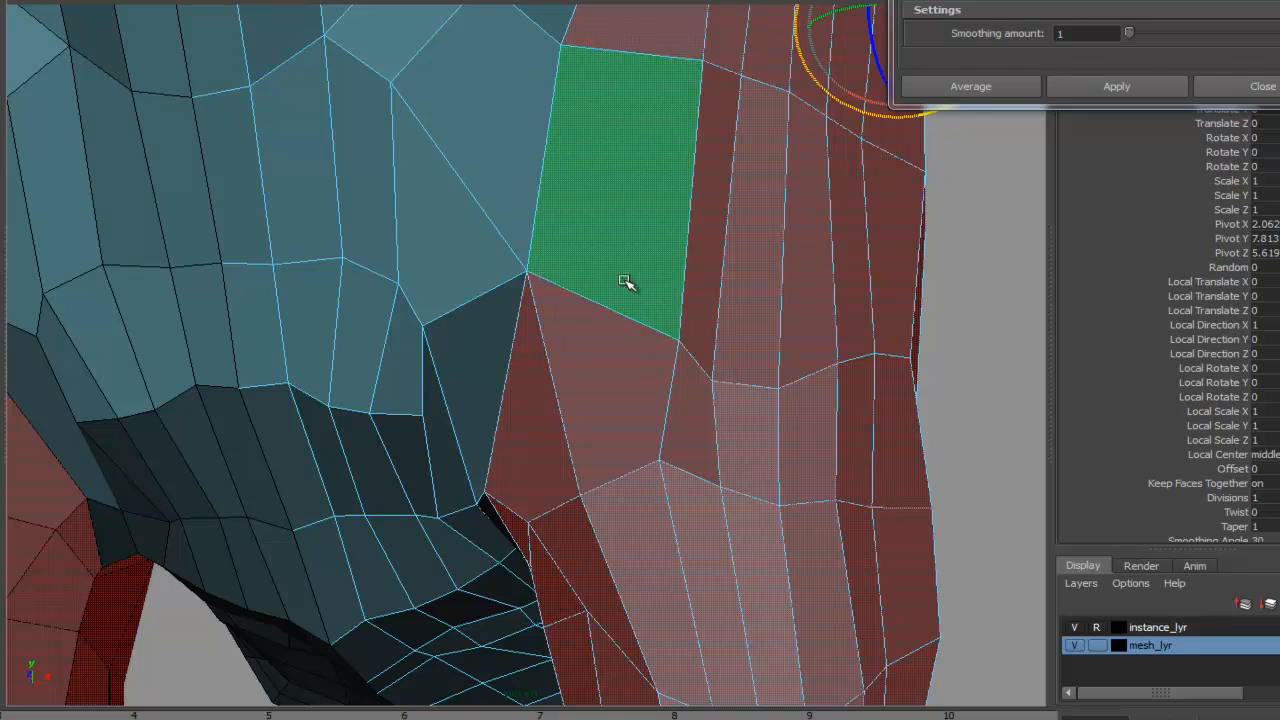
right_click_drag(580, 282, 508, 266, "alt")
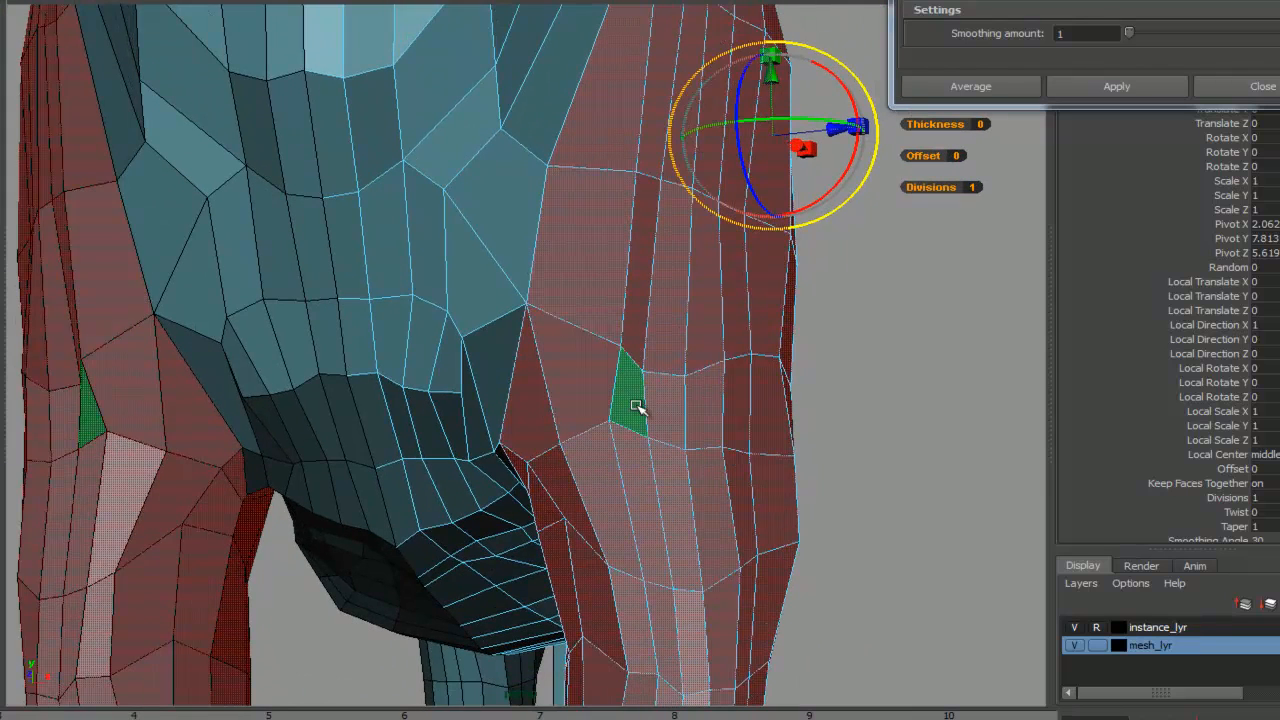
left_click_drag(713, 297, 793, 326, "alt")
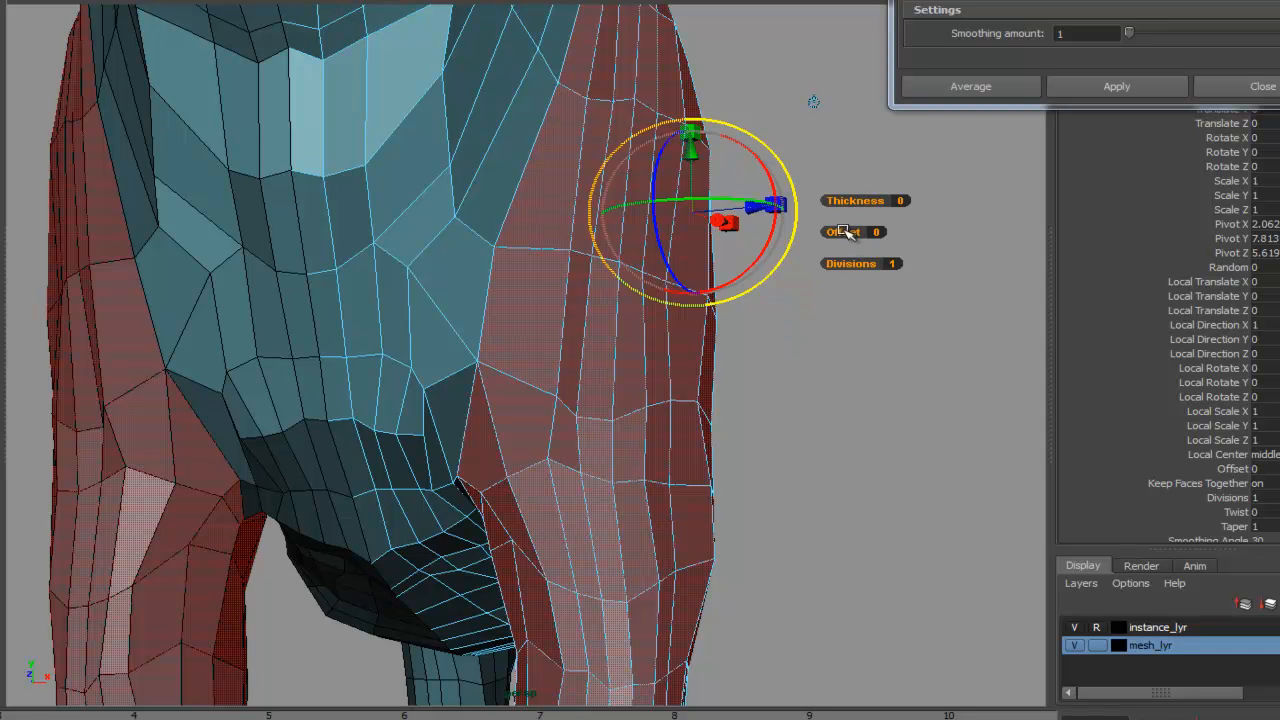
- Set the extrusion offset to 0.07 and deselect the mesh
right_click_drag(730, 378, 890, 215, "alt")
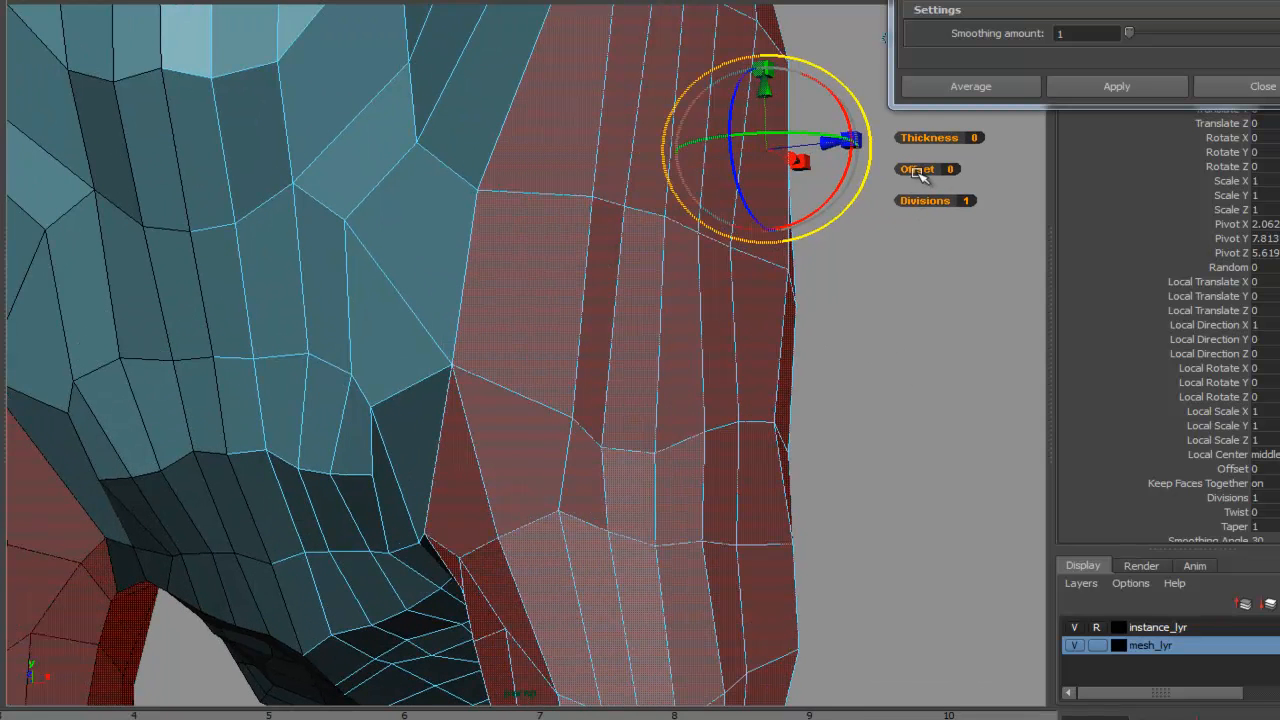
left_click_drag(921, 170, 921, 169)
left_click_drag(737, 371, 382, 274, "alt")
left_click_drag(830, 295, 765, 277, "alt")
middle_click_drag(799, 276, 616, 227, "alt")
left_click_drag(634, 522, 929, 329, "alt")
middle_click_drag(929, 329, 801, 296, "alt")
right_click_drag(801, 296, 752, 365, "alt")
middle_click_drag(752, 365, 790, 170, "alt")
left_click_drag(860, 390, 590, 400, "alt")
right_click_drag(590, 400, 830, 220, "alt")
middle_click_drag(830, 220, 441, 282, "alt")
left_click_drag(672, 330, 680, 434, "alt")
middle_click_drag(680, 434, 689, 200, "alt")
right_click_drag(689, 200, 426, 220, "alt")
left_click_drag(426, 220, 543, 429, "alt")
right_click_drag(543, 429, 566, 160, "alt")
right_click_drag(583, 494, 757, 515, "alt")
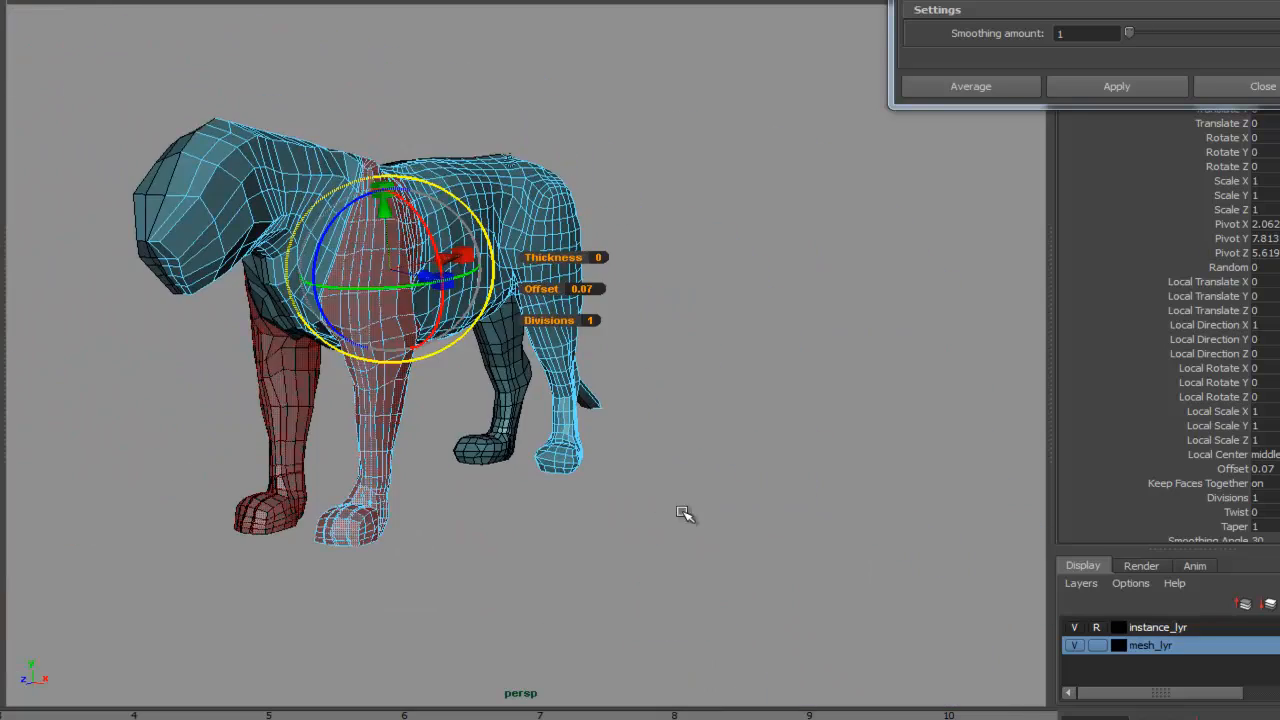
left_click(637, 500)
left_click_drag(637, 500, 535, 380, "alt")
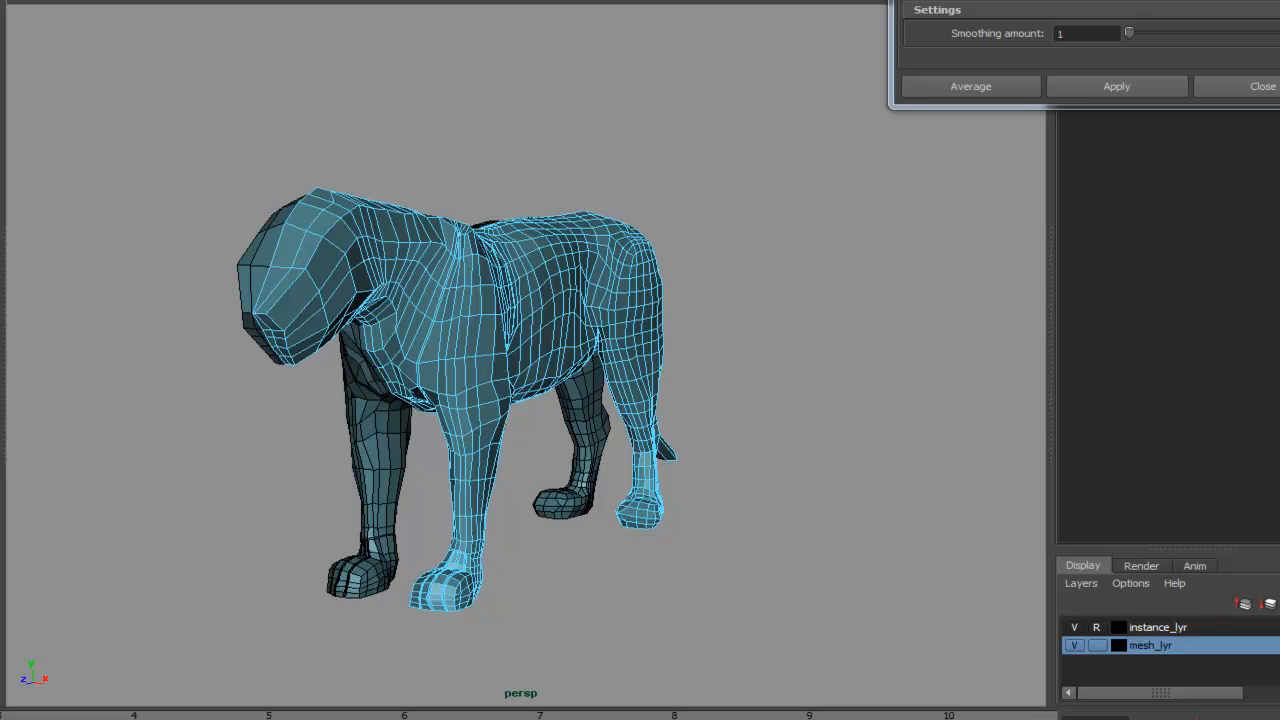
- Create a test cube beside the lion's feet, frame it and select one of its side faces
middle_click_drag(824, 528, 818, 346, "alt")
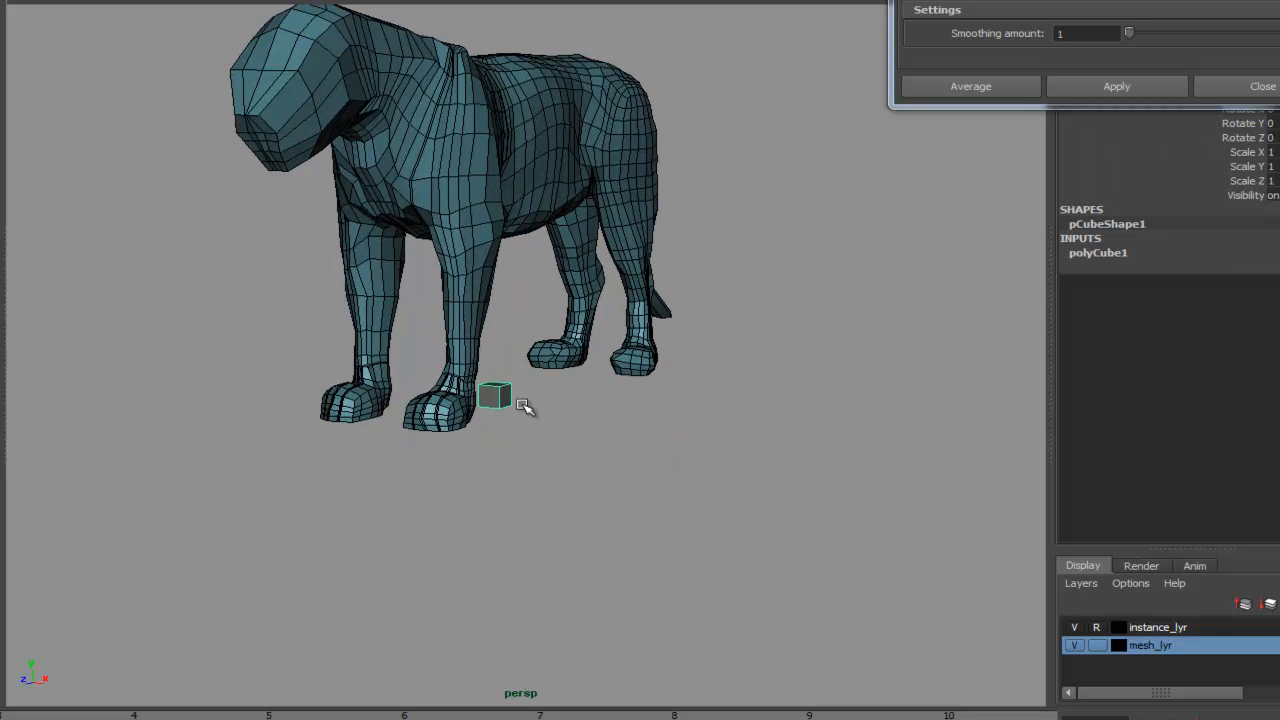
key("w")
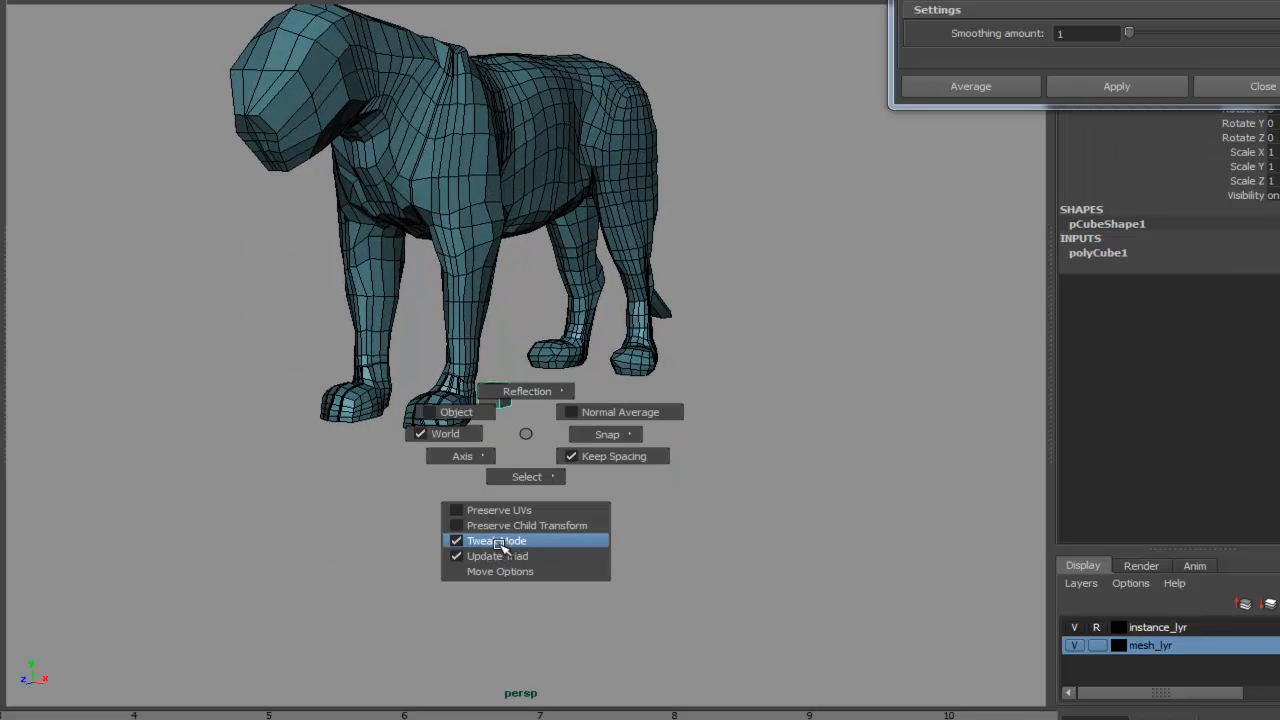
key("f")
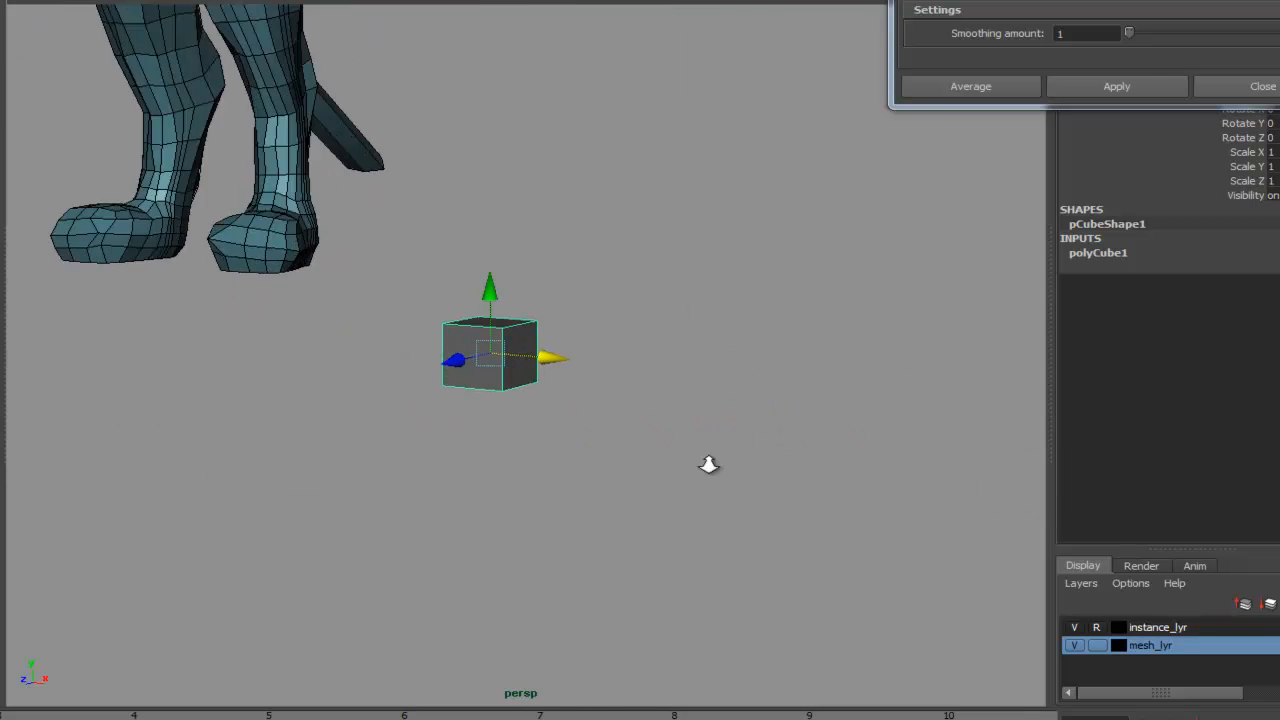
right_click(510, 391)
left_click(507, 431)
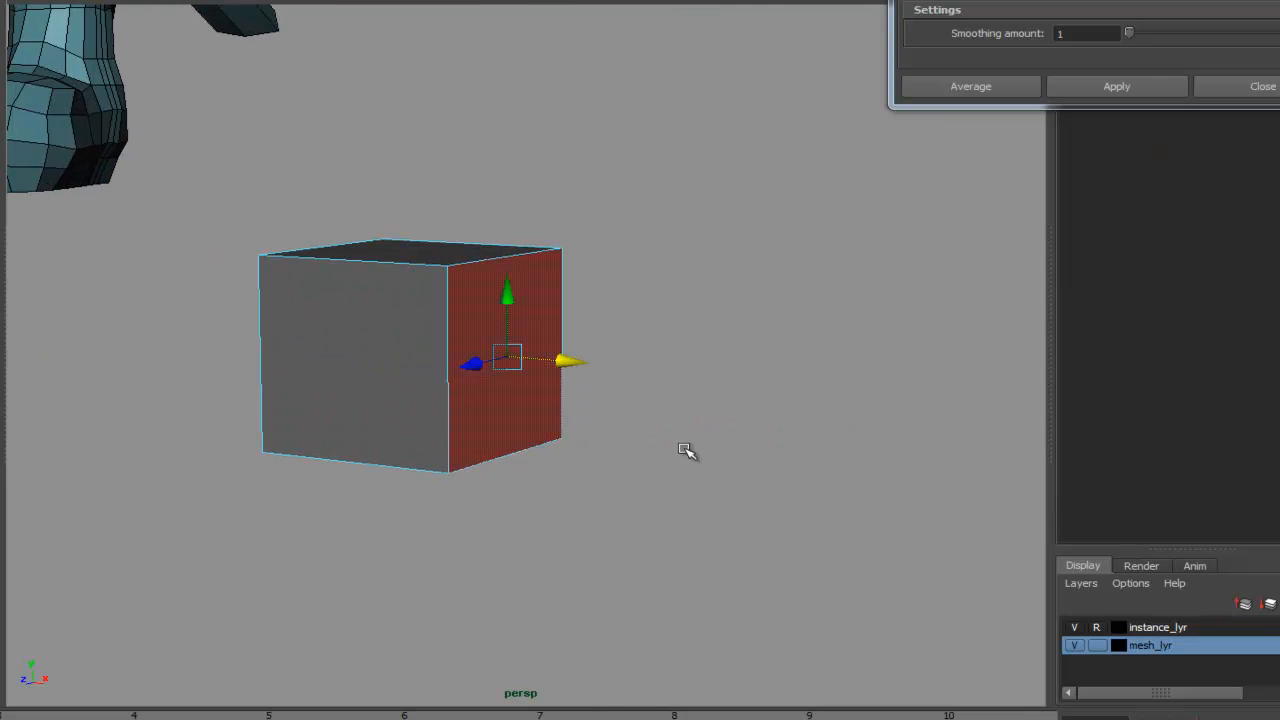
left_click_drag(642, 436, 718, 491, "alt")
middle_click_drag(670, 444, 627, 293, "alt")
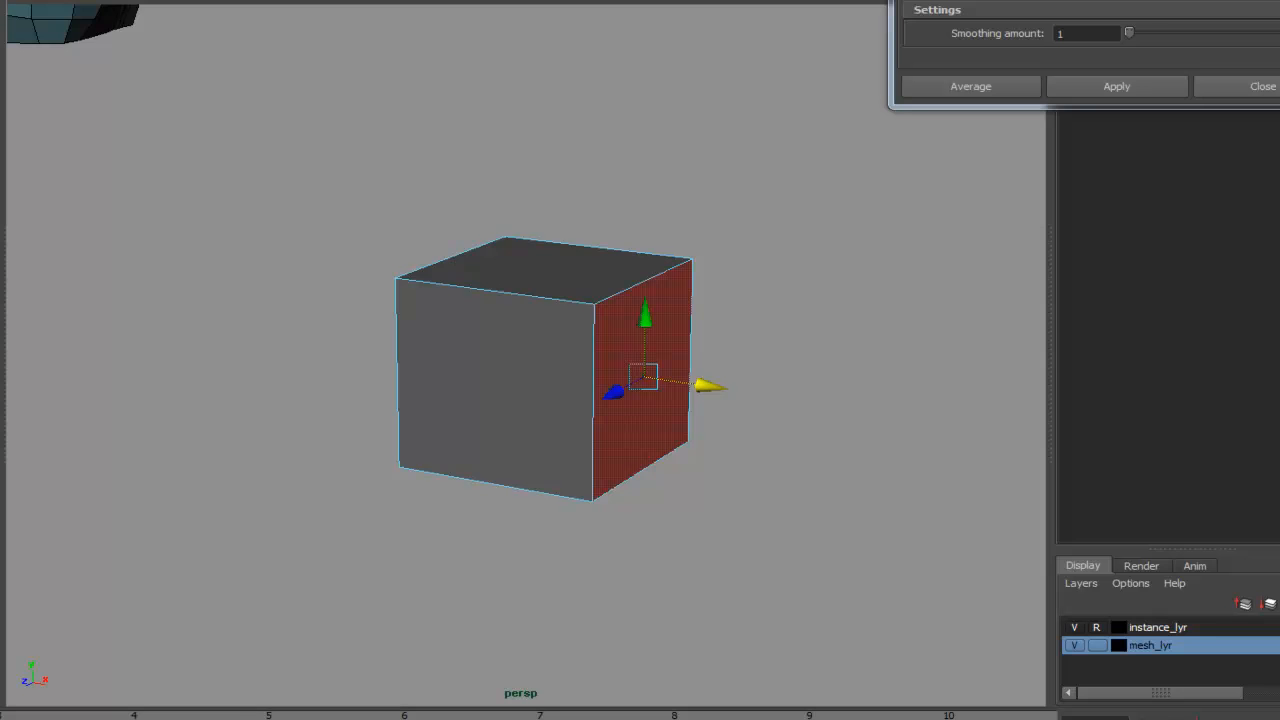
- Extrude the cube's selected side face outward
left_click(95, 0)
key("ctrl+e")
left_click_drag(702, 388, 759, 405)
middle_click_drag(757, 477, 723, 543, "alt")
left_click_drag(723, 543, 742, 408, "alt")
middle_click_drag(744, 400, 710, 535, "alt")
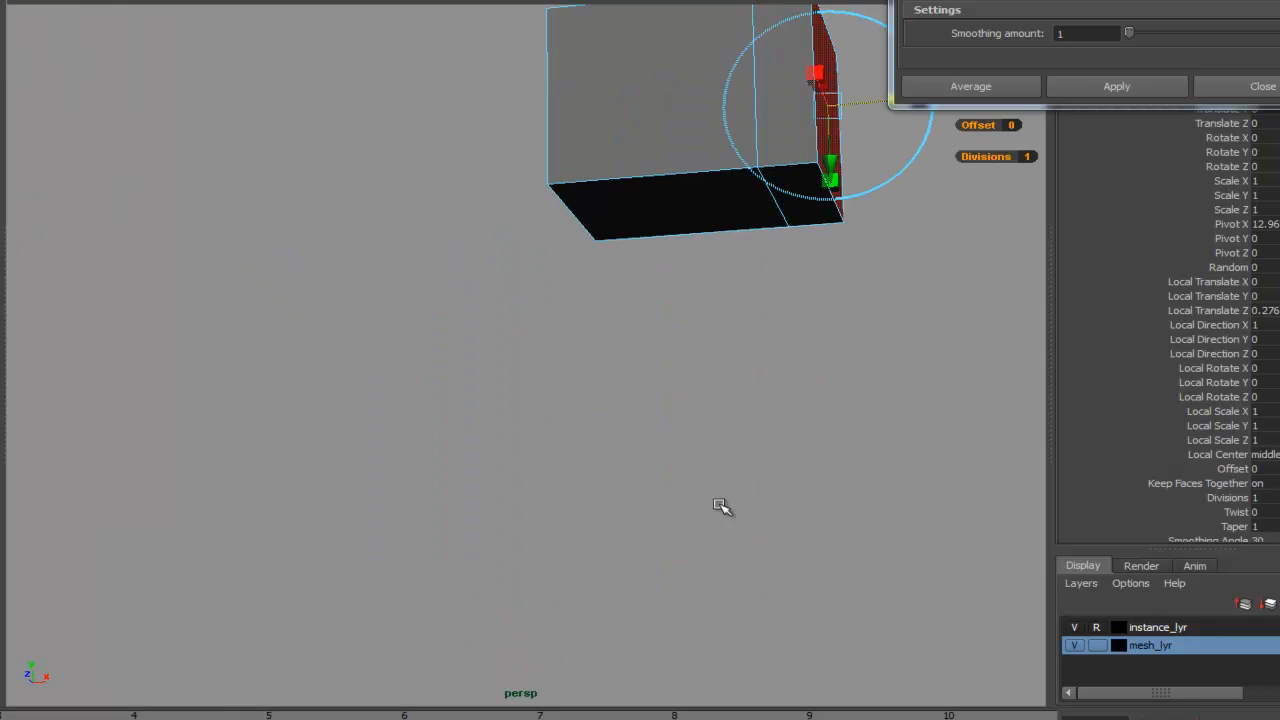
- Select the narrow bottom face of the cube and extrude it downward
key("f")
left_click_drag(838, 508, 787, 494, "alt")
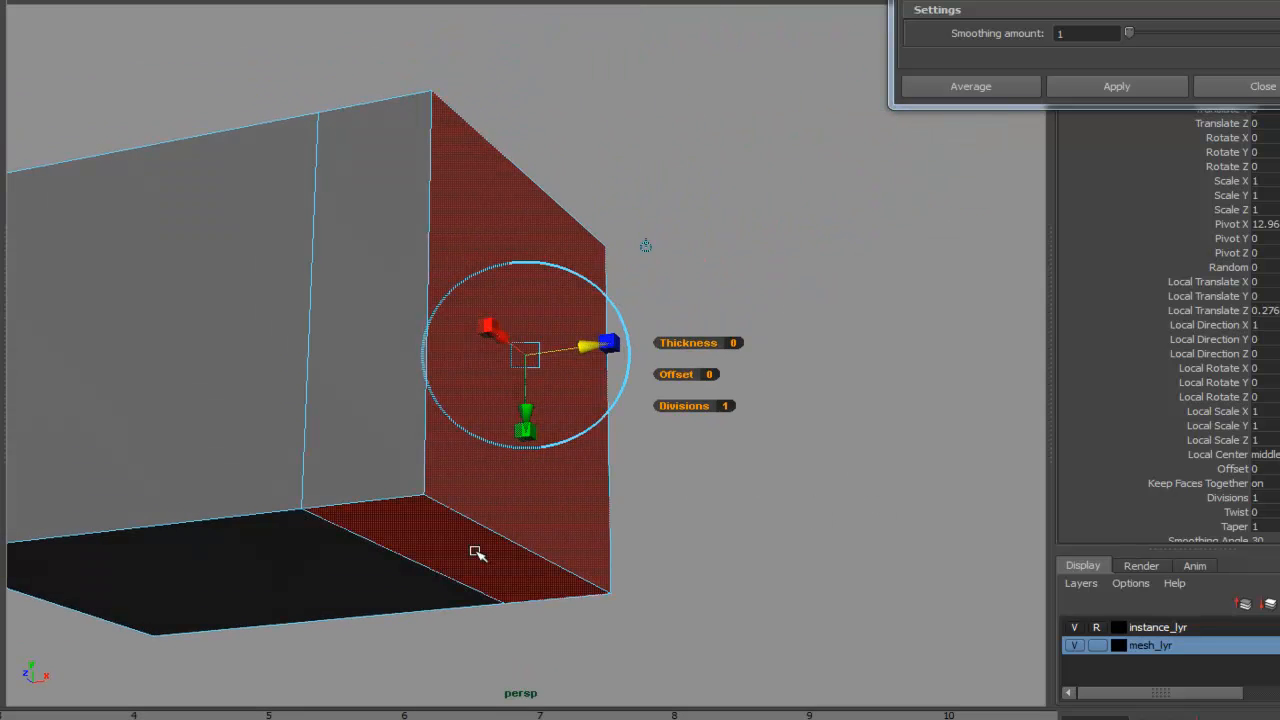
left_click(474, 549)
right_click_drag(786, 521, 691, 488, "alt")
middle_click_drag(691, 488, 758, 434, "alt")
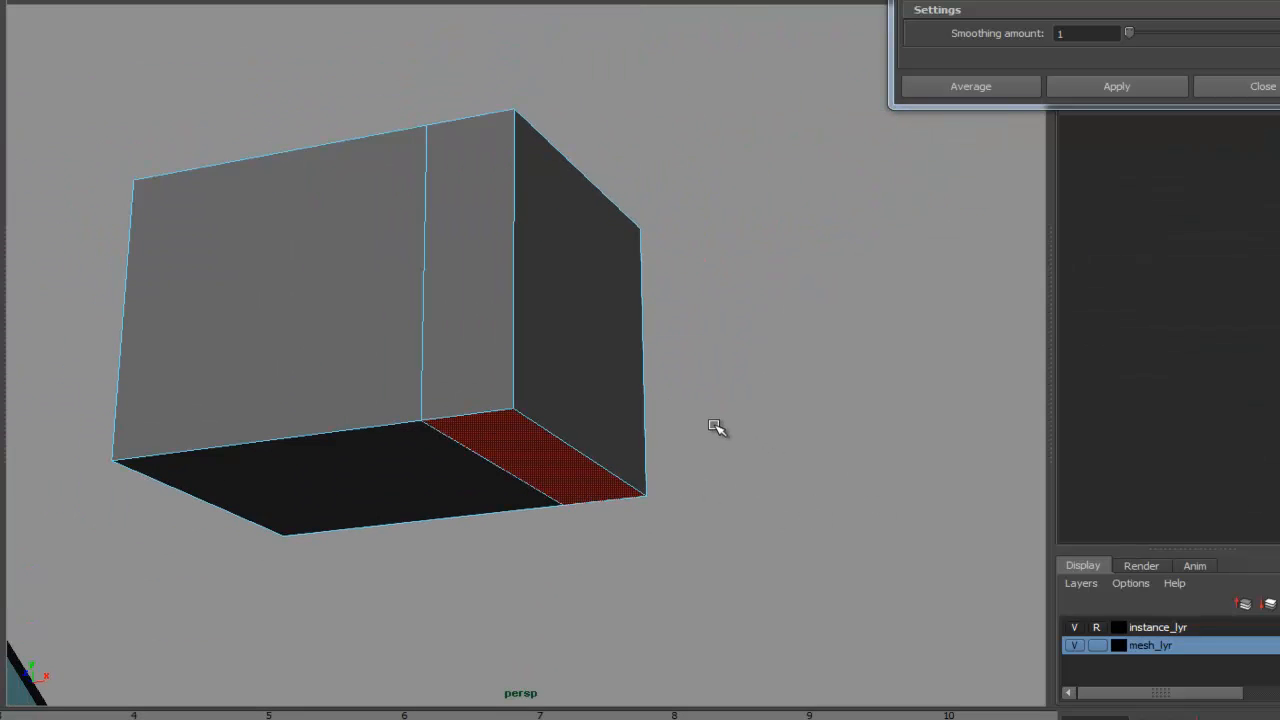
key("f")
right_click_drag(816, 447, 402, 359, "alt")
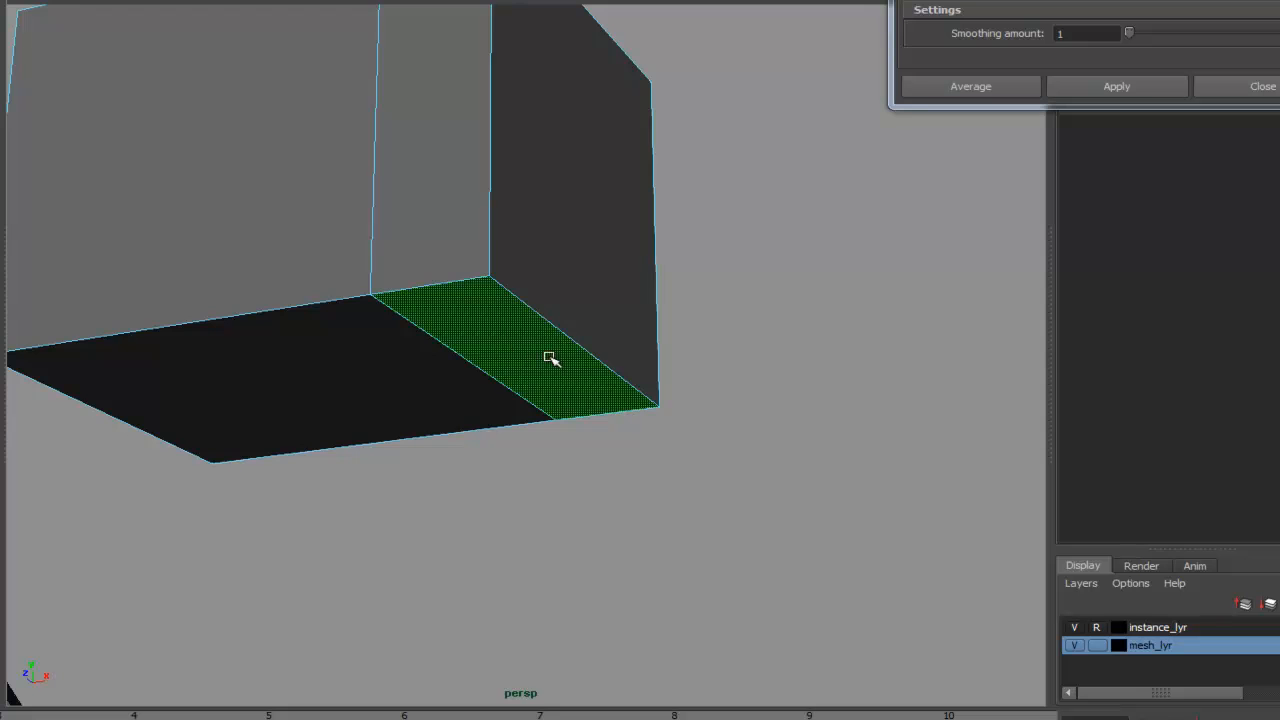
right_click_drag(526, 354, 564, 370, "shift")
right_click_drag(608, 421, 530, 376, "alt")
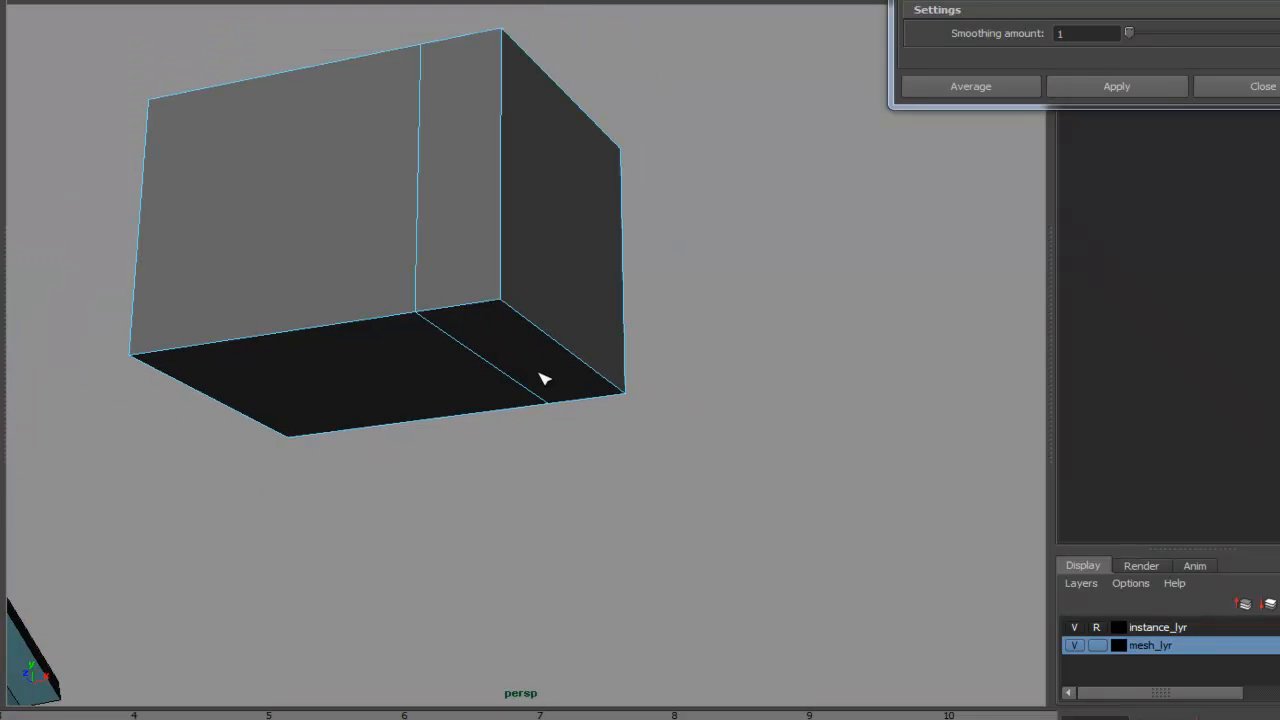
left_click(100, 0)
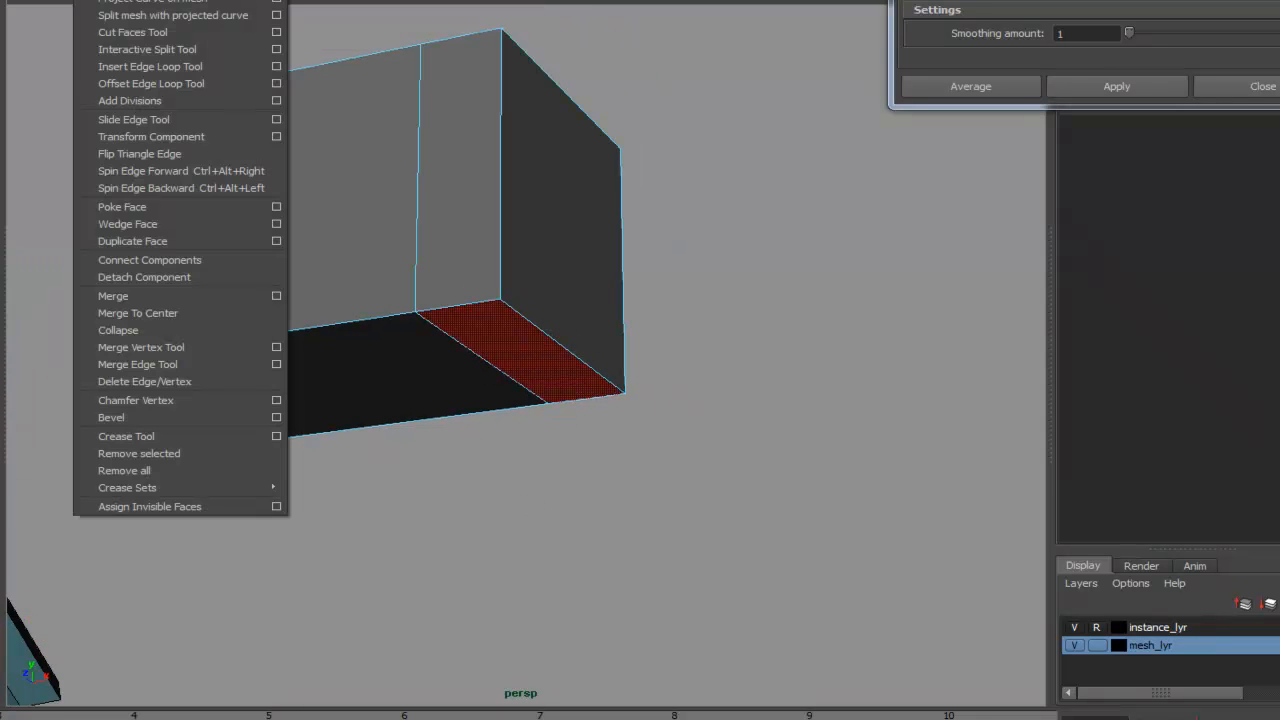
left_click(112, 0)
left_click_drag(523, 408, 523, 474)
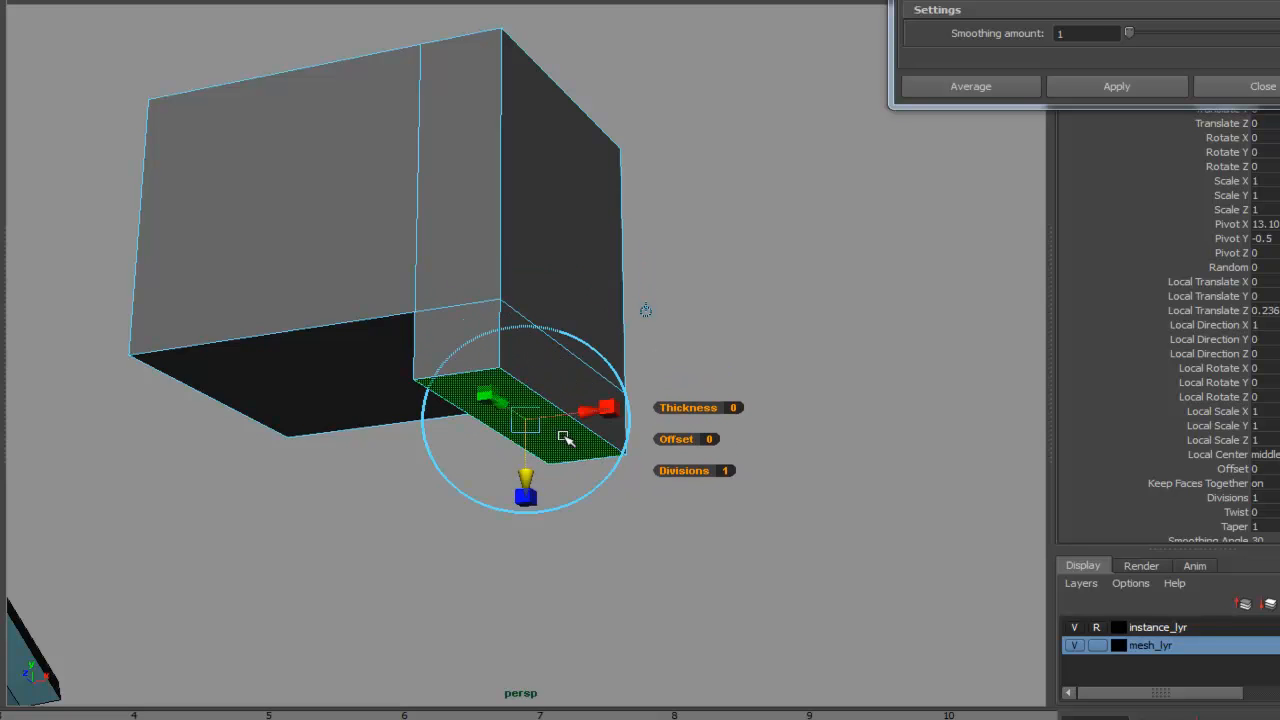
left_click(737, 326)
left_click_drag(737, 326, 873, 329, "alt")
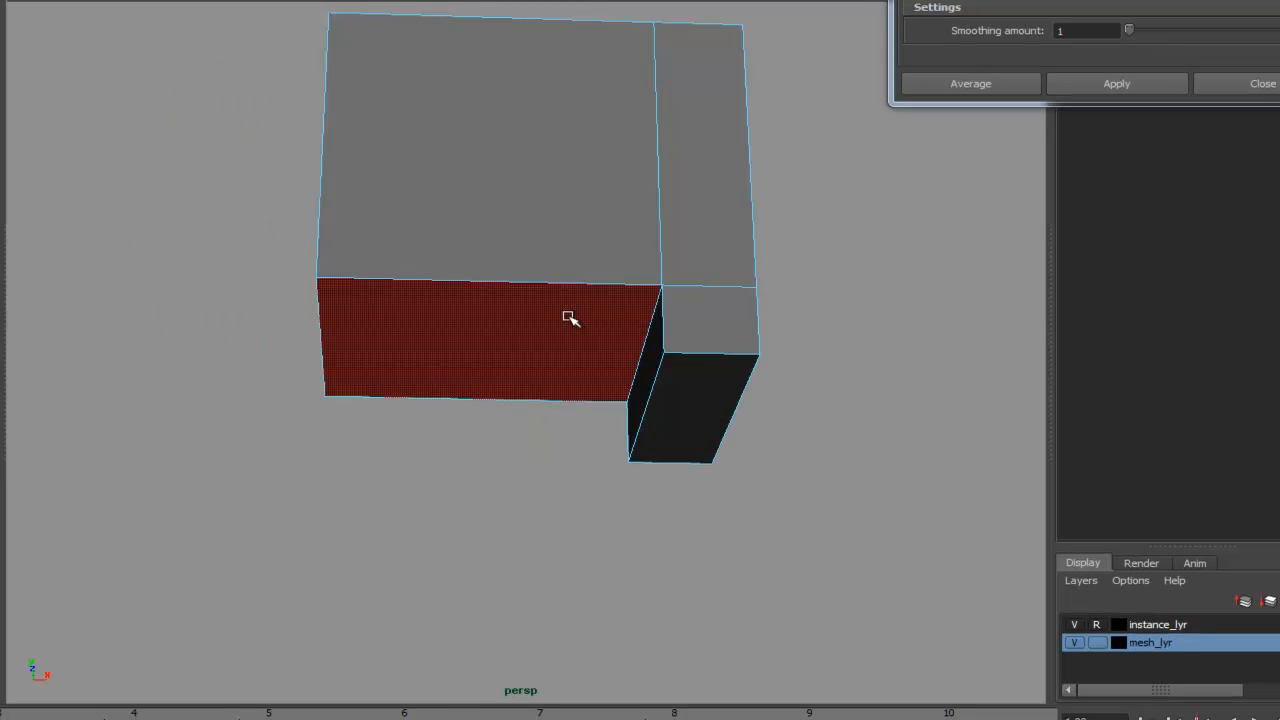
- Select the cube's front face and extrude it, pulling the new face downward and inward
right_click(566, 316)
left_click(589, 317)
middle_click_drag(863, 300, 737, 289, "alt")
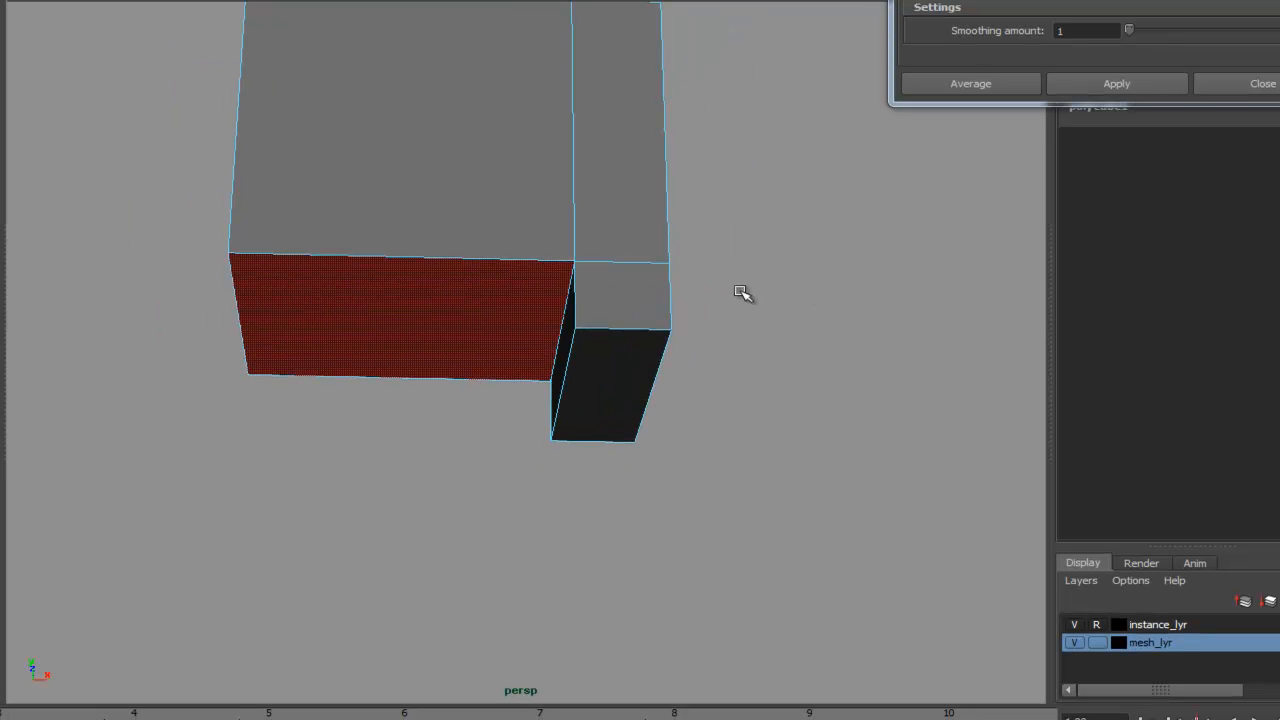
key("ctrl+e")
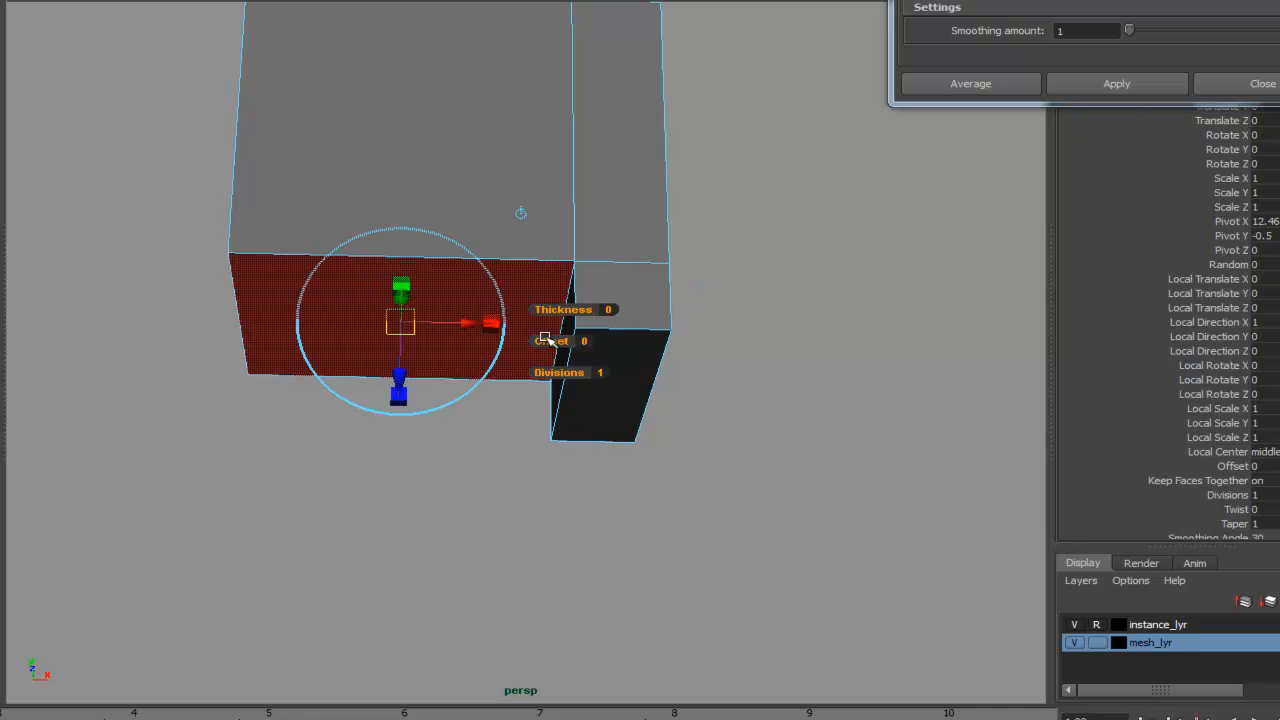
left_click_drag(399, 396, 402, 440)
left_click_drag(478, 368, 418, 370)
left_click(826, 326)
scroll(792, 350, "up", 3)
middle_click_drag(792, 350, 713, 410, "alt")
left_click_drag(713, 410, 722, 382, "alt")
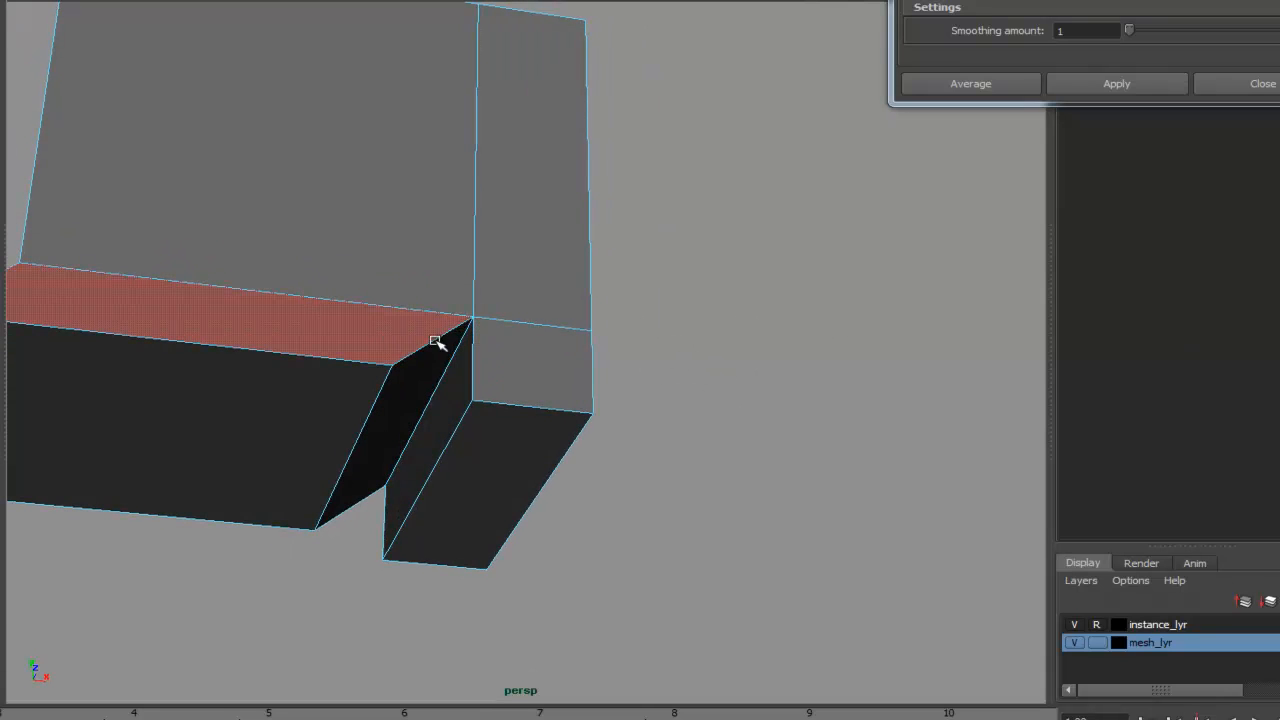
- Return to object mode and delete the test cube
left_click_drag(710, 371, 701, 336, "alt")
right_click_drag(702, 336, 222, 338, "alt")
middle_click_drag(222, 338, 484, 297, "alt")
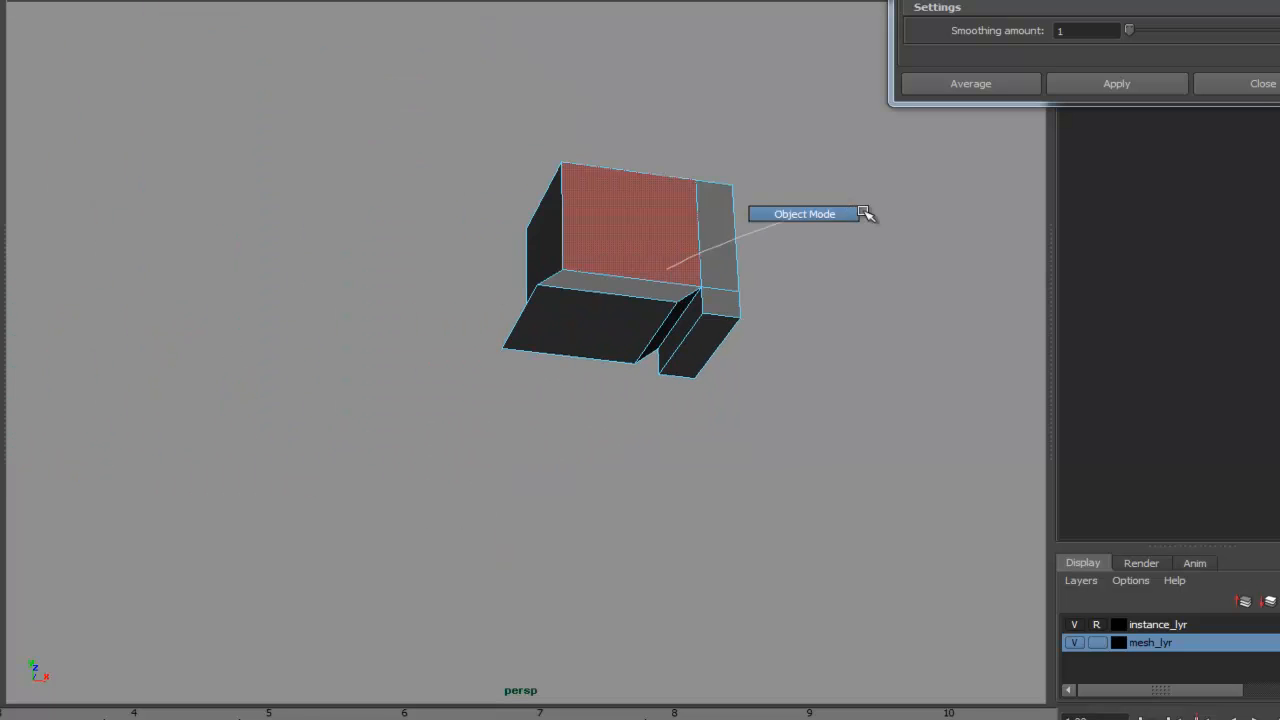
right_click_drag(842, 203, 842, 205)
key("Delete")
- Inspect the lion's body, chest and front legs from several angles
middle_click_drag(240, 325, 535, 270, "alt")
left_click_drag(535, 270, 591, 500, "alt")
right_click_drag(591, 498, 413, 341, "alt")
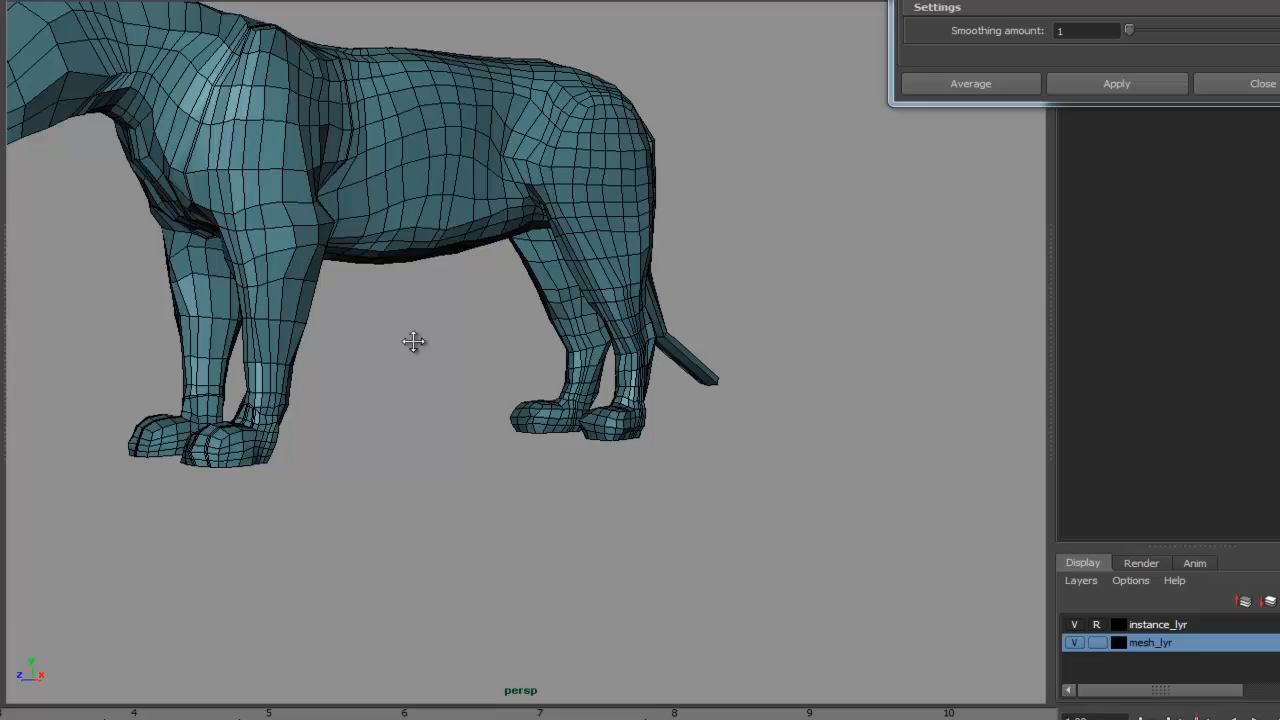
middle_click_drag(413, 341, 447, 434, "alt")
left_click_drag(447, 434, 477, 443, "alt")
middle_click_drag(477, 443, 570, 429, "alt")
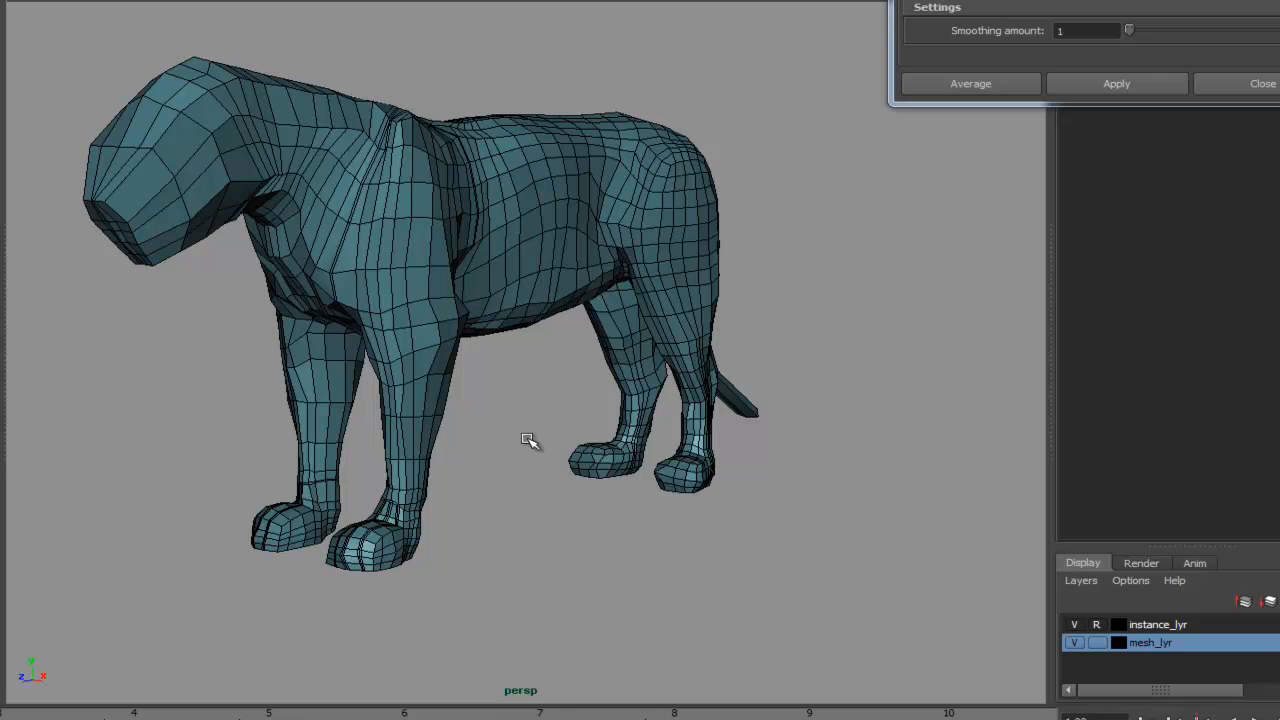
middle_click_drag(500, 420, 540, 452, "alt")
left_click_drag(544, 420, 608, 466, "alt")
right_click_drag(620, 455, 728, 405, "alt")
left_click_drag(645, 418, 592, 497, "alt")
middle_click_drag(570, 528, 592, 392, "alt")
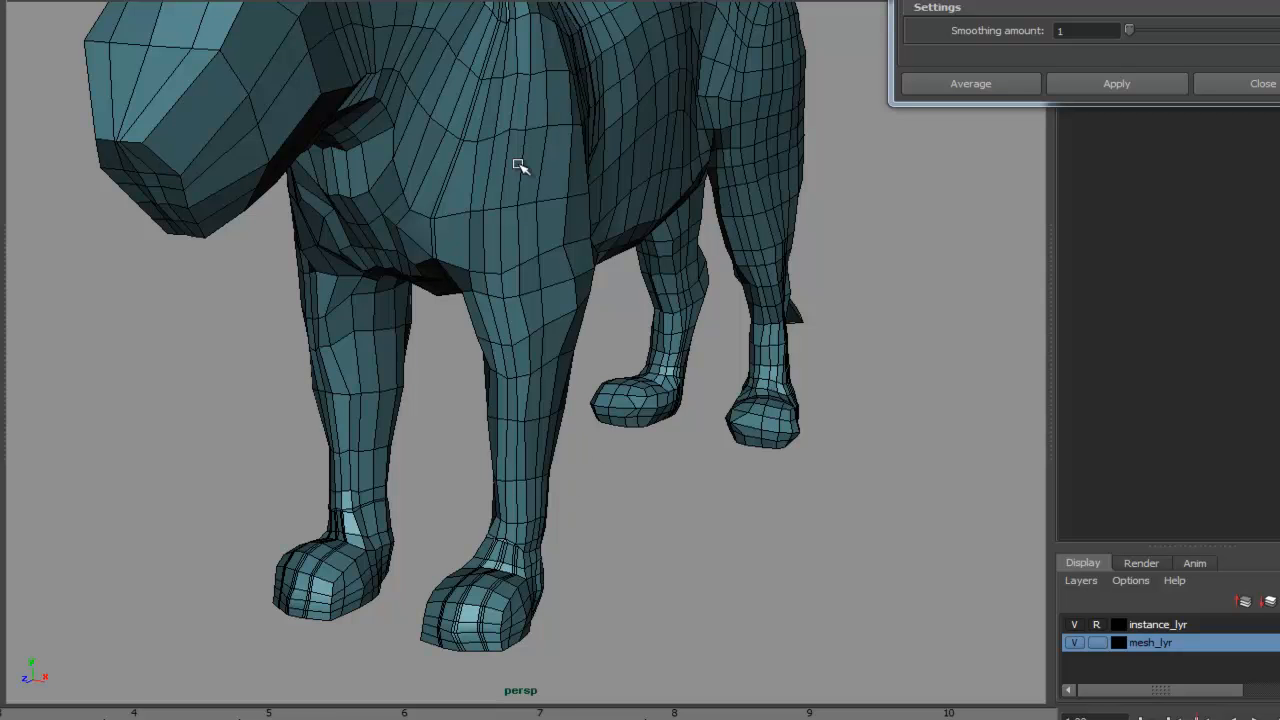
left_click_drag(519, 282, 487, 433, "alt")
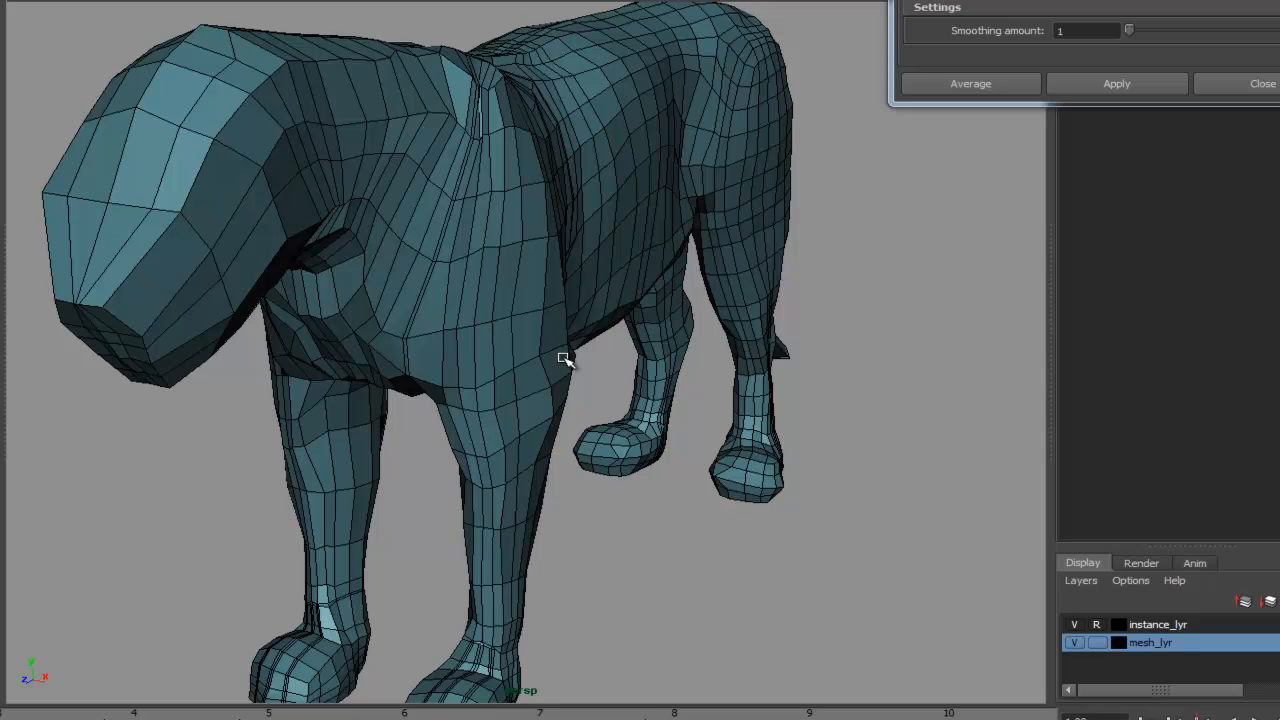
- Select a face of the small test cube and extrude it outward with PolyExtrude
scroll(880, 370, "down", 6)
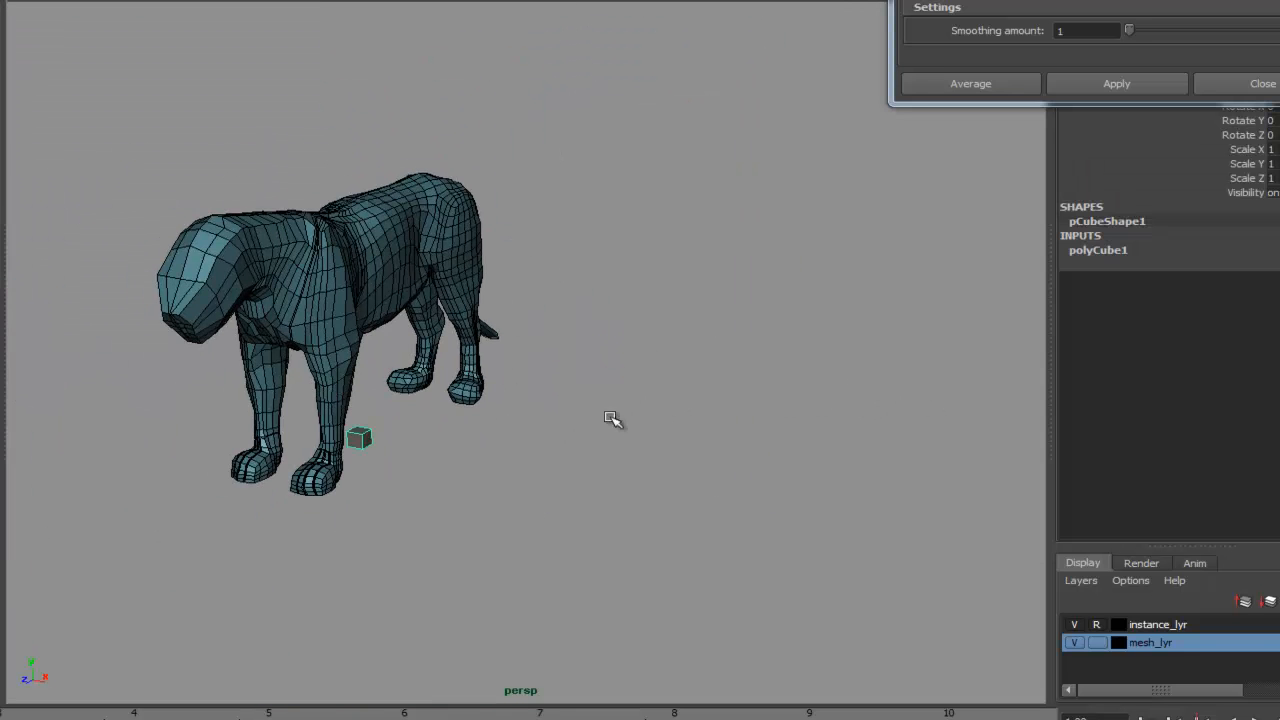
middle_click_drag(606, 380, 662, 265, "alt")
key("w")
left_click_drag(480, 342, 752, 433)
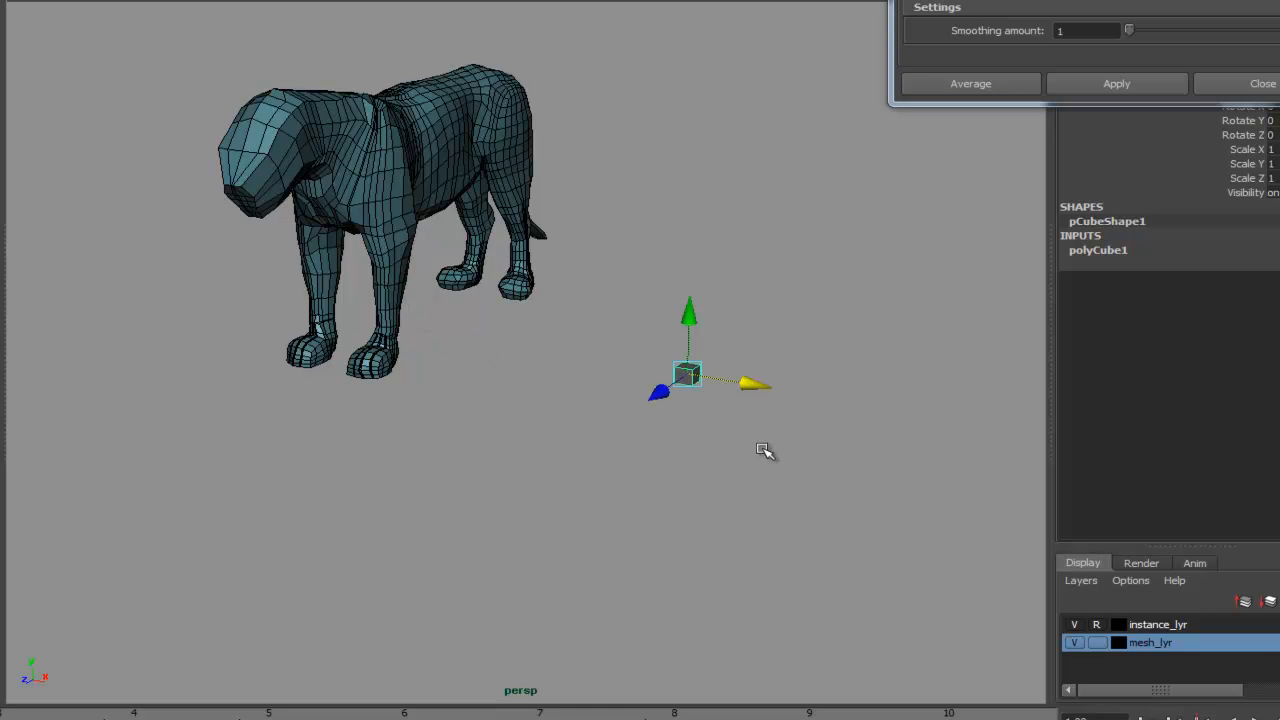
left_click(659, 391)
left_click(697, 385)
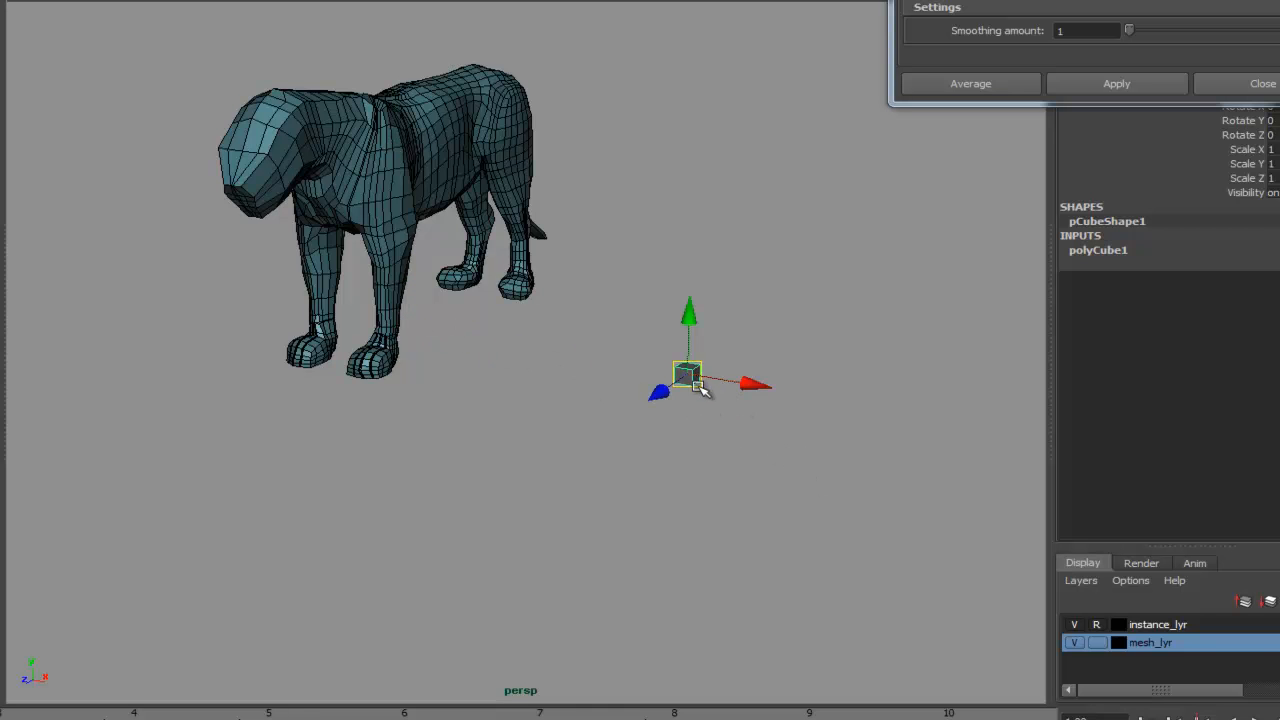
key("f")
right_click_drag(820, 474, 651, 400, "alt")
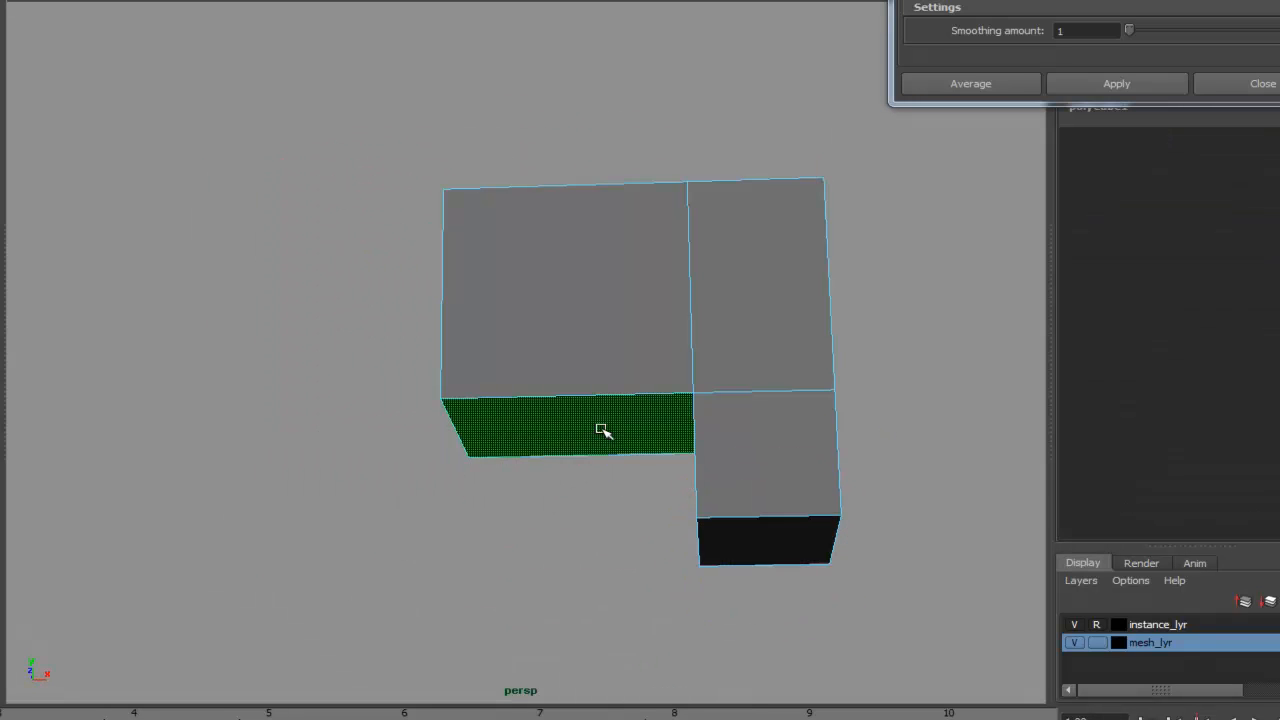
key("space")
left_click(429, 418)
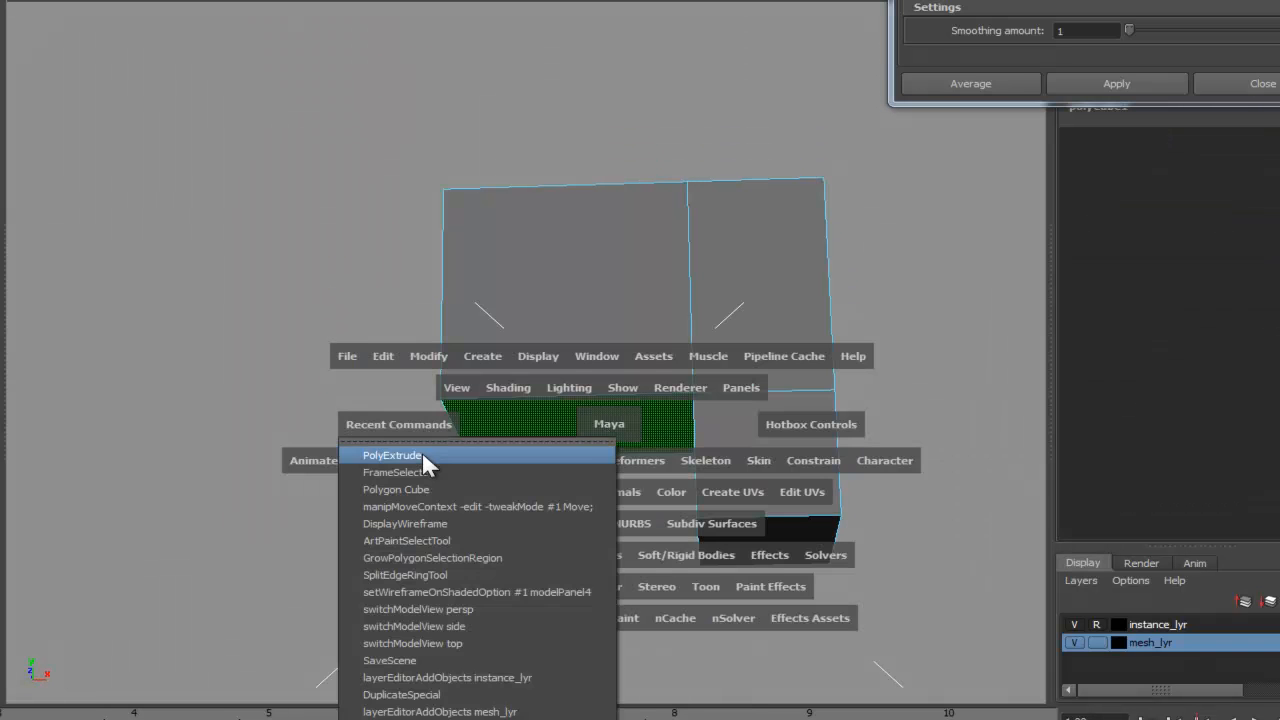
left_click(422, 454)
left_click_drag(571, 518, 573, 590)
left_click_drag(637, 518, 537, 514)
middle_click_drag(811, 410, 737, 305, "alt")
left_click_drag(737, 305, 763, 403, "alt")
right_click_drag(694, 377, 700, 421)
left_click_drag(710, 447, 703, 446, "alt")
left_click_drag(585, 382, 880, 503)
left_click_drag(886, 271, 866, 336, "alt")
- Select the side faces of the test cube's other block and extrude them outward
left_click(455, 240, "shift")
left_click(455, 240, "ctrl")
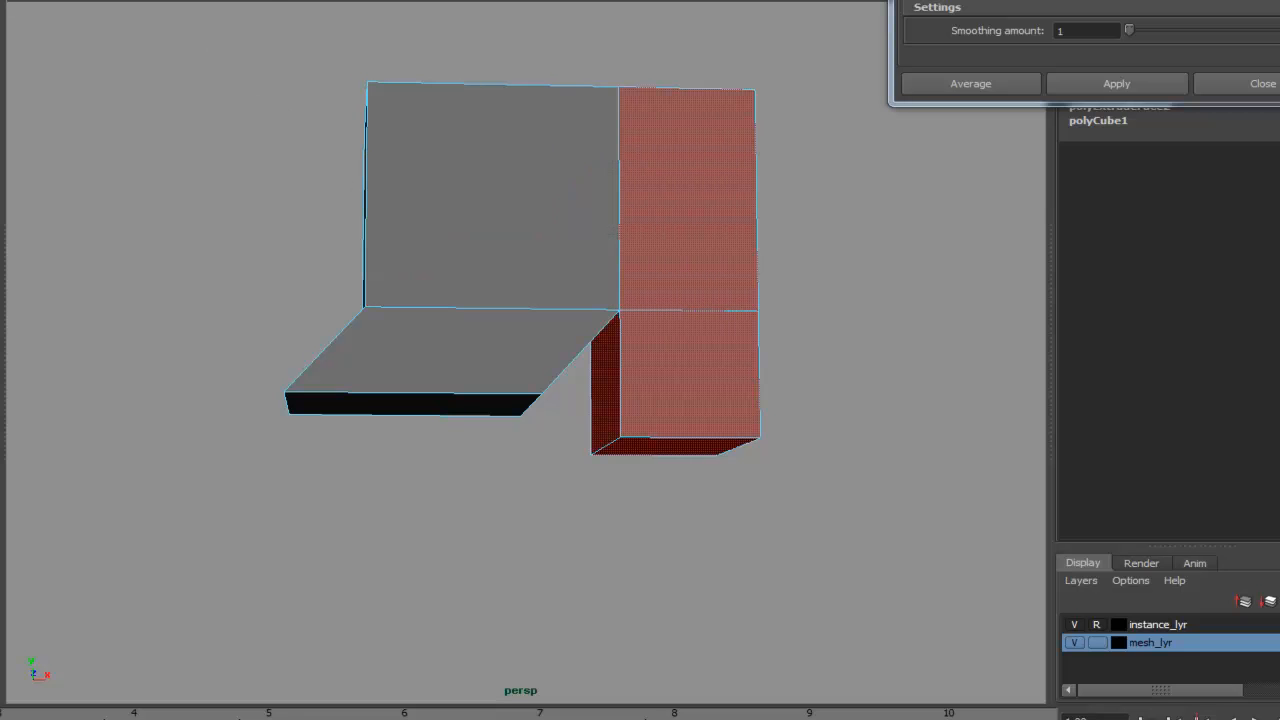
left_click(50, 0)
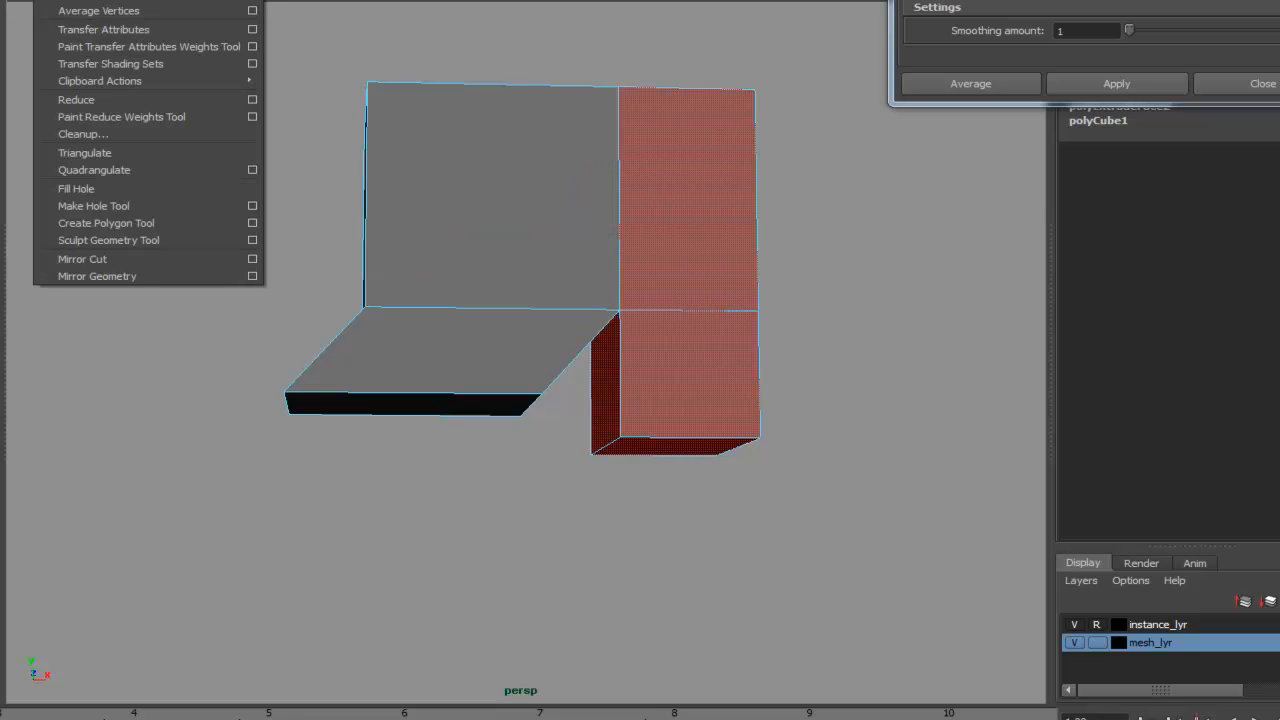
left_click(110, 0)
left_click_drag(799, 222, 814, 223)
key("ctrl+z")
left_click_drag(884, 243, 888, 248)
left_click(890, 358)
left_click_drag(839, 401, 728, 366, "alt")
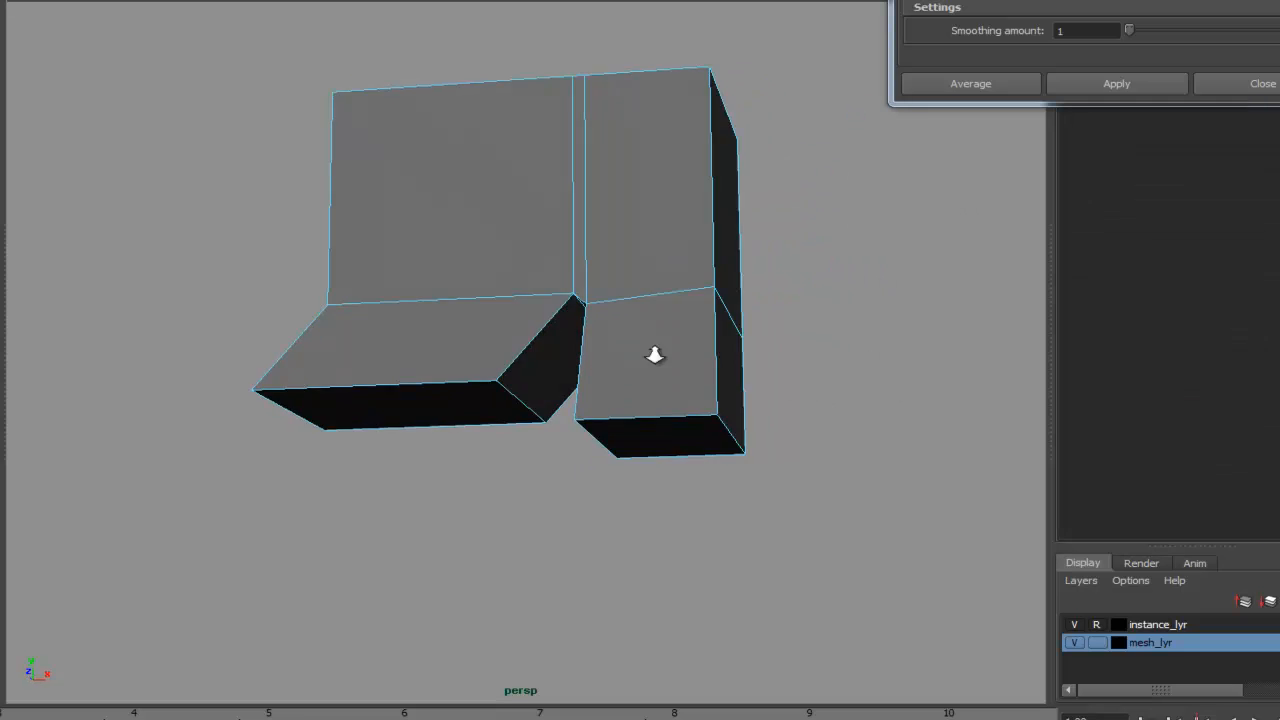
right_click_drag(728, 366, 977, 299, "alt")
left_click_drag(637, 349, 687, 363, "alt")
- Select the whole test cube and delete it
right_click(647, 329)
right_click_drag(647, 329, 653, 358)
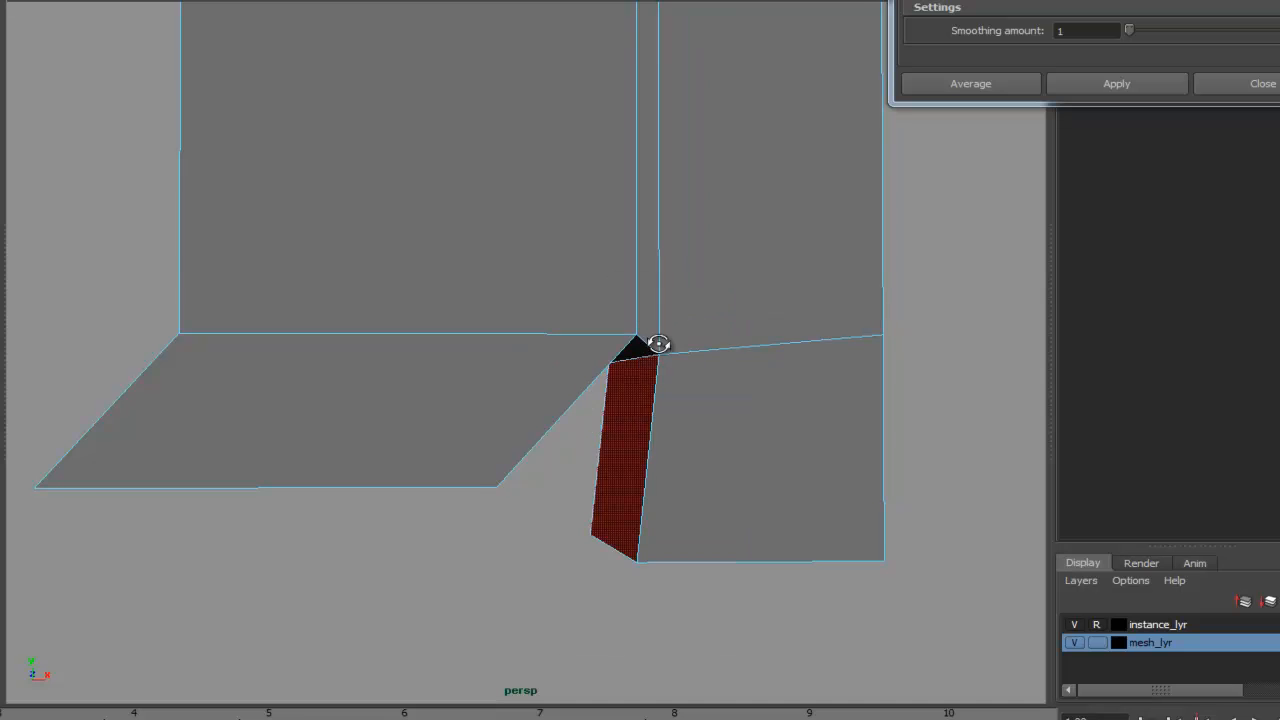
left_click_drag(655, 354, 655, 274, "alt")
left_click(654, 275)
left_click(647, 303, "shift")
right_click_drag(850, 303, 660, 286, "alt")
left_click_drag(660, 286, 562, 386, "alt")
right_click_drag(562, 386, 849, 385, "alt")
left_click_drag(849, 385, 713, 304, "alt")
right_click_drag(845, 338, 232, 342, "alt")
right_click_drag(673, 355, 369, 274, "alt")
left_click_drag(492, 299, 592, 370, "alt")
right_click_drag(592, 370, 817, 222)
left_click_drag(708, 276, 342, 504)
key("Delete")
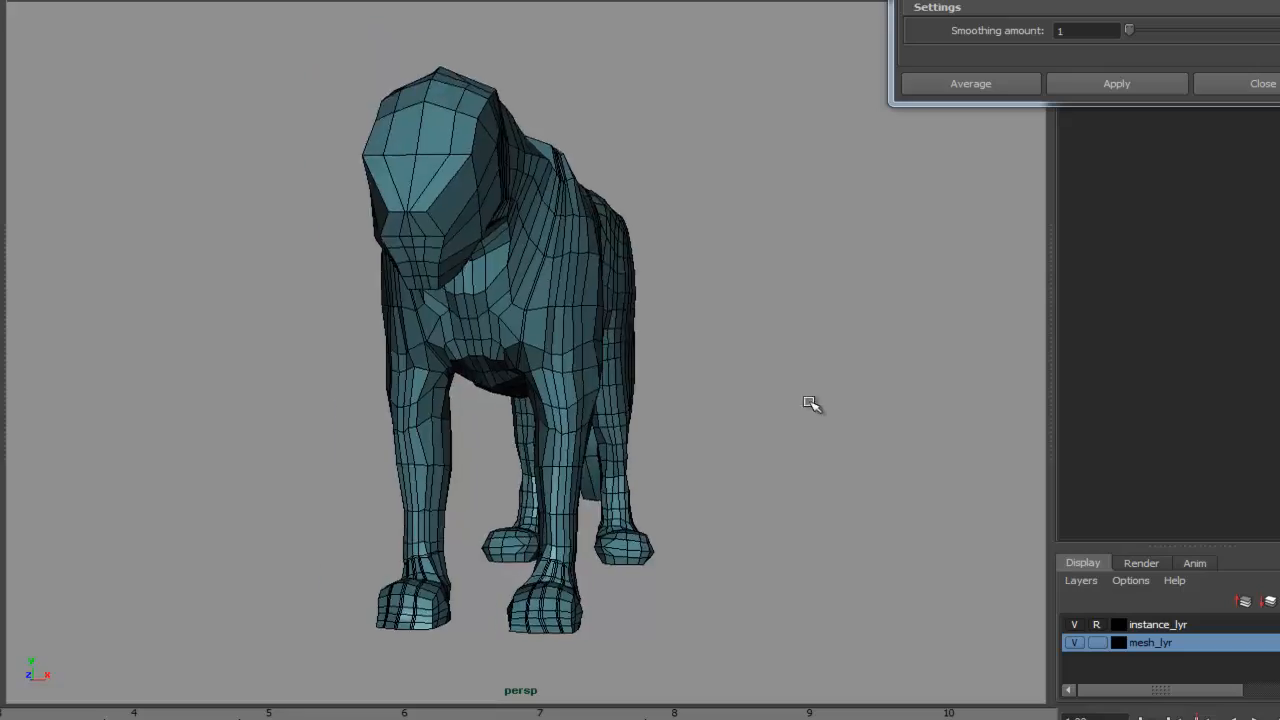
- Turn on soft selection on the rear leg vertices and adjust its falloff radius
left_click_drag(814, 403, 560, 389, "alt")
right_click_drag(560, 389, 523, 418, "alt")
right_click_drag(467, 163, 620, 320, "alt")
middle_click_drag(620, 320, 674, 543, "alt")
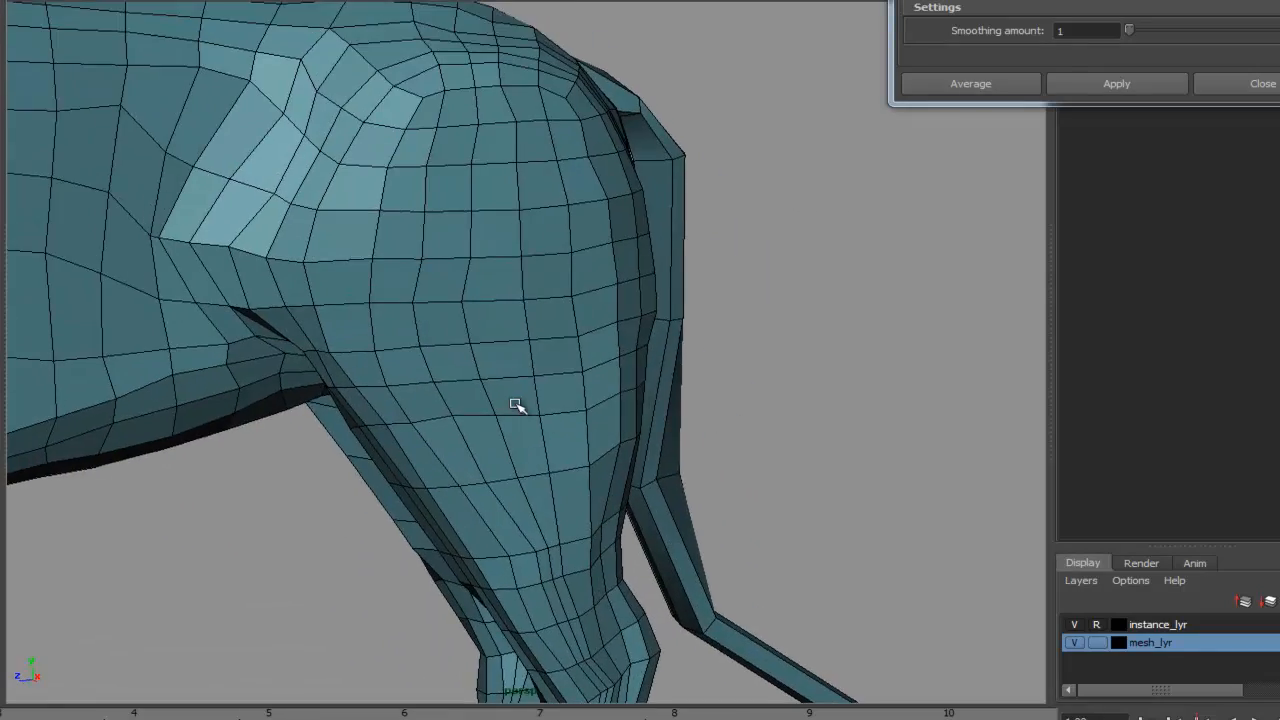
middle_click_drag(502, 409, 541, 437, "alt")
left_click_drag(541, 437, 594, 428, "alt")
middle_click_drag(594, 440, 704, 314, "alt")
left_click(588, 300)
right_click_drag(645, 203, 606, 211)
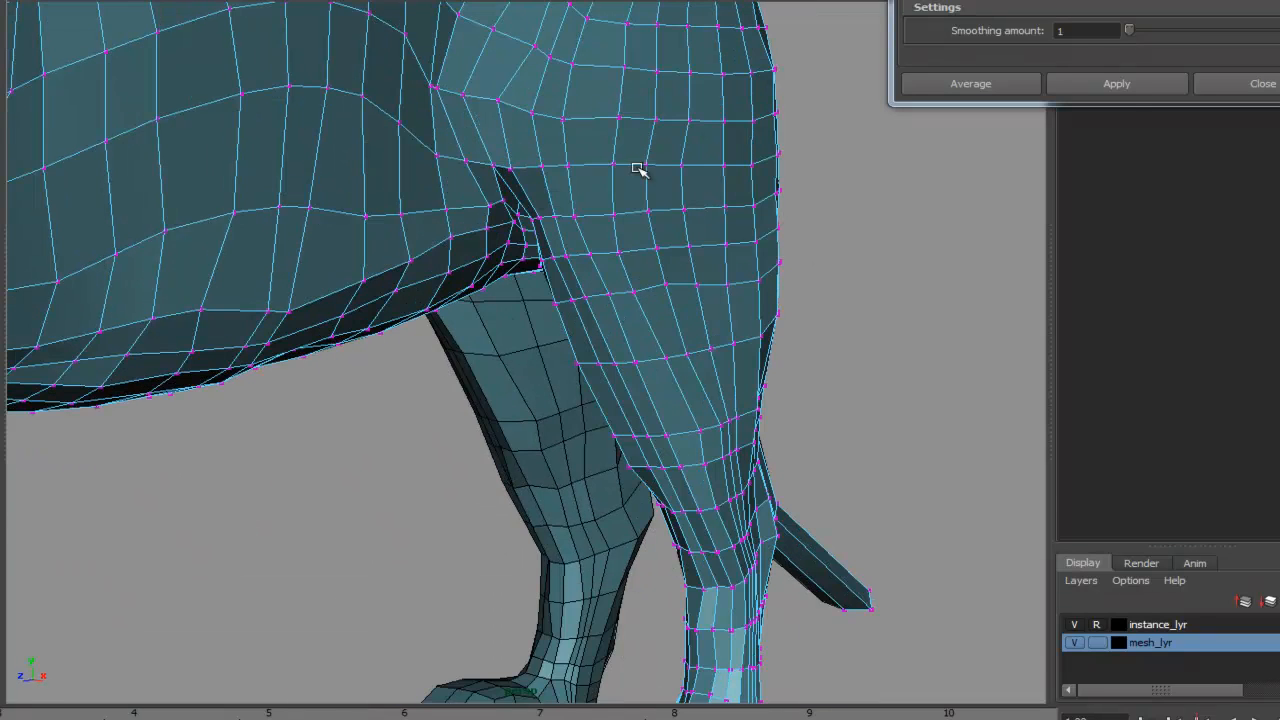
key("b")
left_click_drag(648, 334, 492, 300, "alt")
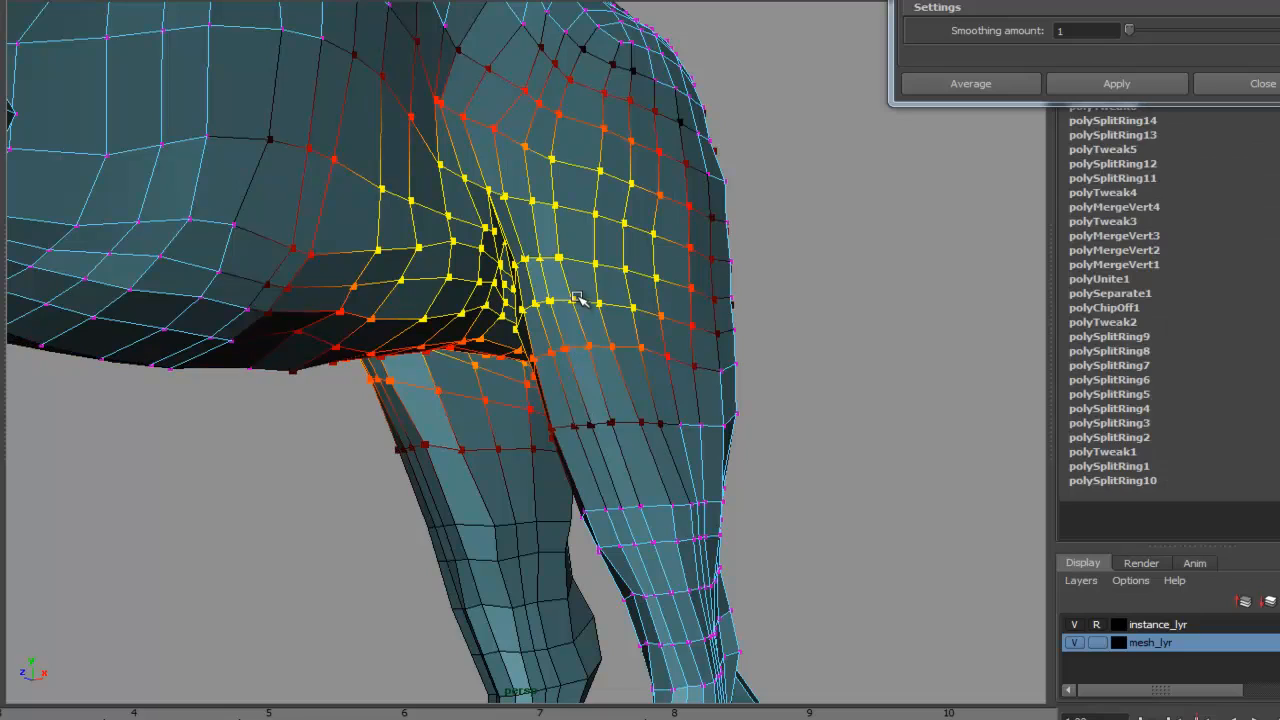
scroll(585, 304, "up", 5)
key("b")
- Examine the gap where the rear leg meets the body from close up
right_click_drag(759, 367, 490, 368, "alt")
left_click_drag(490, 368, 606, 309, "alt")
left_click(781, 380)
right_click_drag(606, 309, 963, 300, "alt")
left_click_drag(700, 322, 656, 418, "alt")
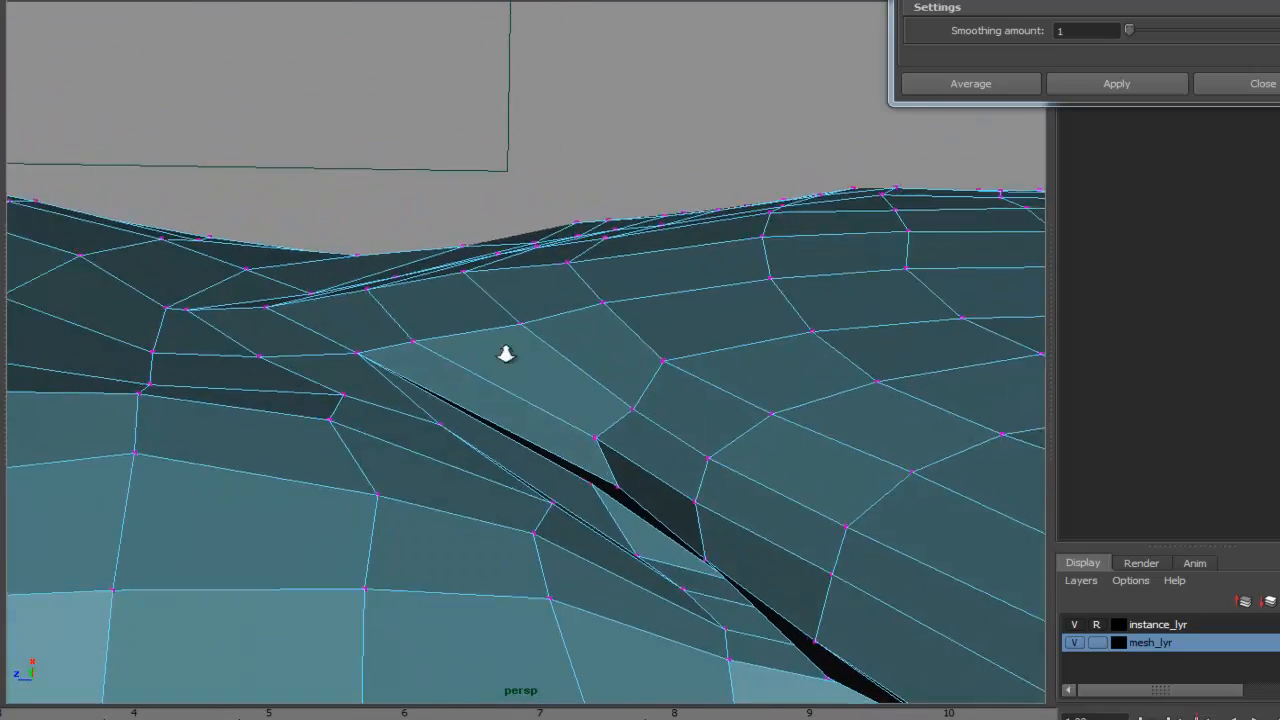
right_click_drag(427, 355, 511, 383, "alt")
left_click_drag(511, 383, 602, 389, "alt")
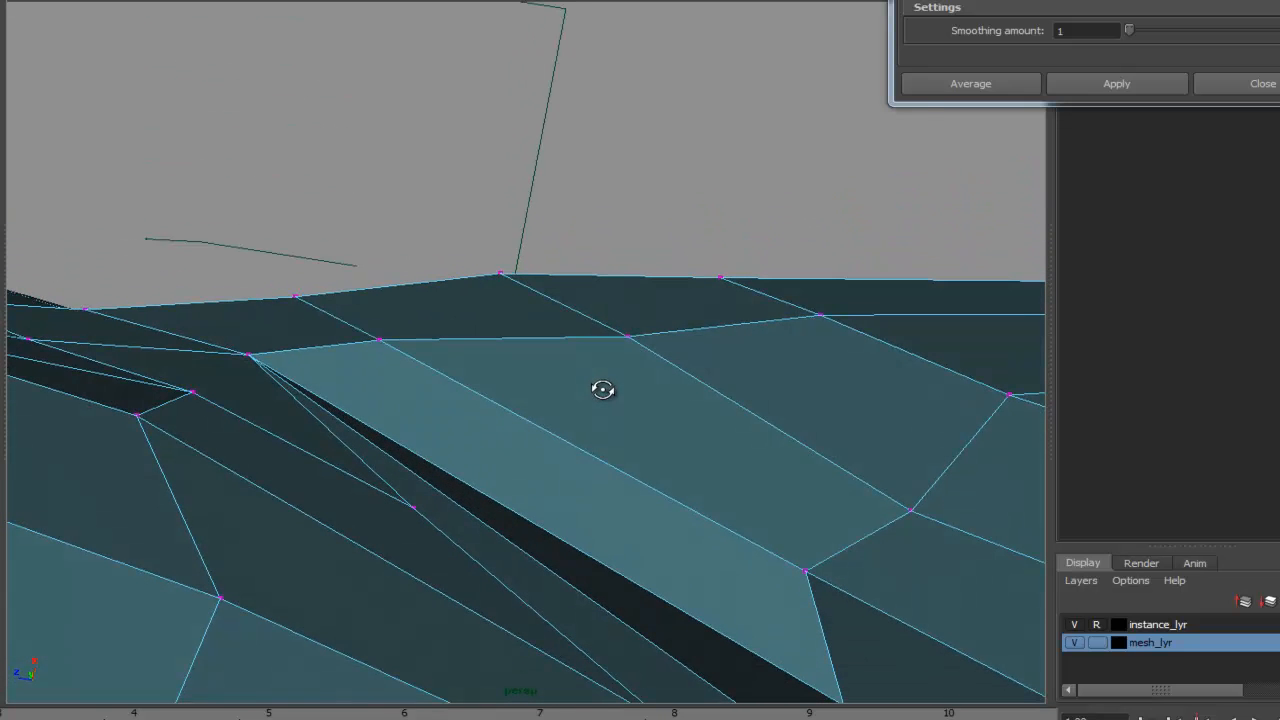
left_click(249, 355)
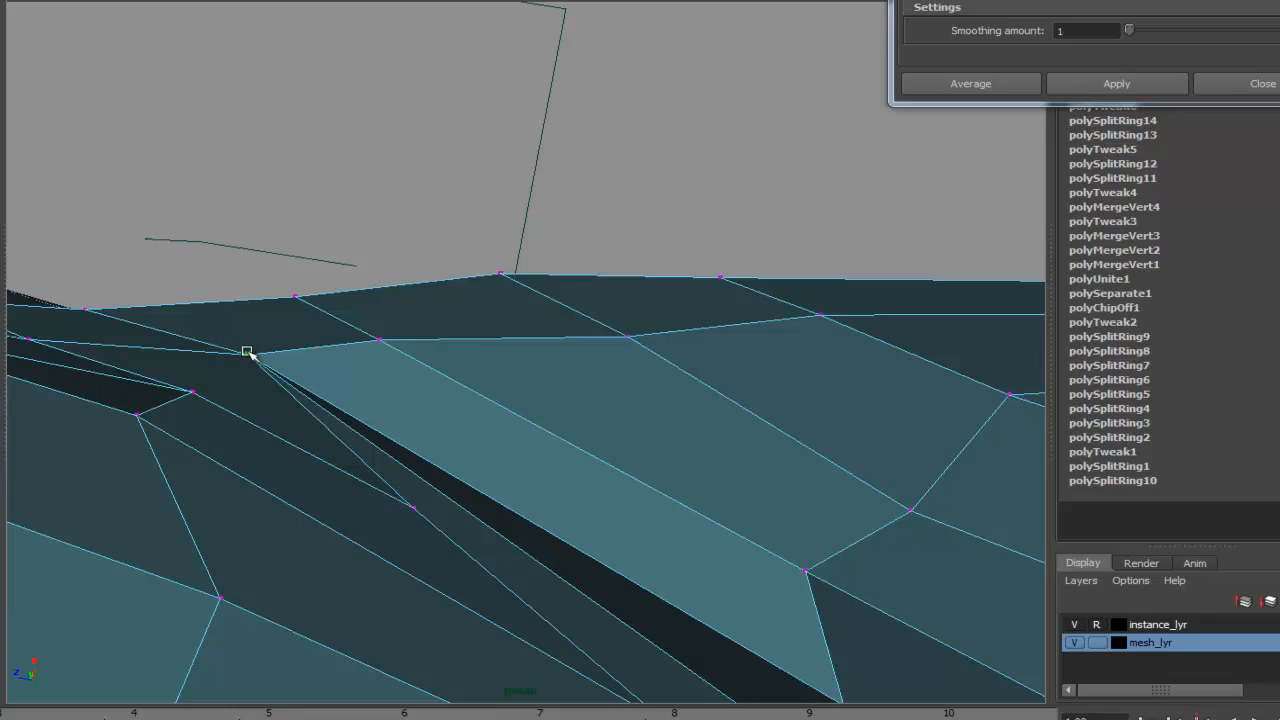
left_click_drag(611, 428, 475, 268, "alt")
right_click_drag(475, 268, 103, 277, "alt")
middle_click_drag(463, 568, 423, 443, "alt")
left_click_drag(423, 443, 531, 509, "alt")
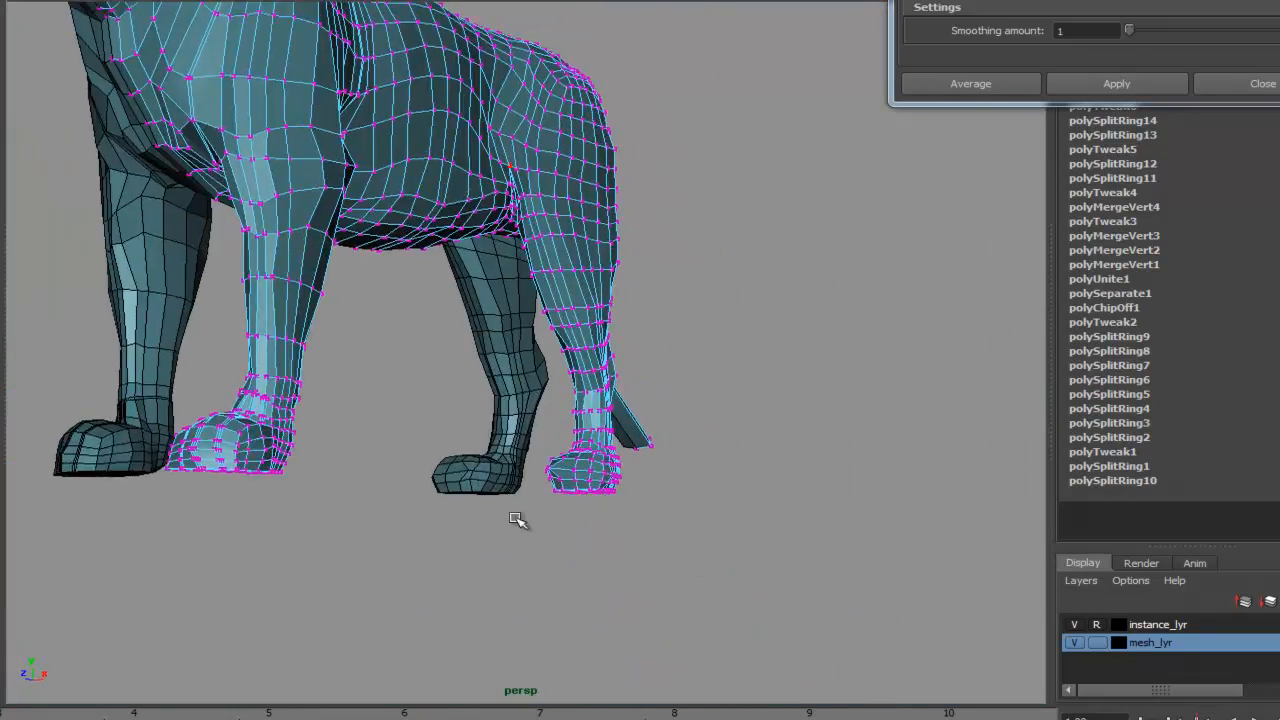
- Select the faces of both rear feet and grow the selection up the legs
right_click_drag(531, 509, 825, 435, "alt")
middle_click_drag(825, 435, 843, 354, "alt")
left_click_drag(718, 540, 690, 585, "alt")
right_click_drag(661, 499, 666, 526)
left_click_drag(693, 542, 714, 507, "alt")
left_click_drag(585, 387, 800, 580)
left_click_drag(958, 567, 903, 496, "alt")
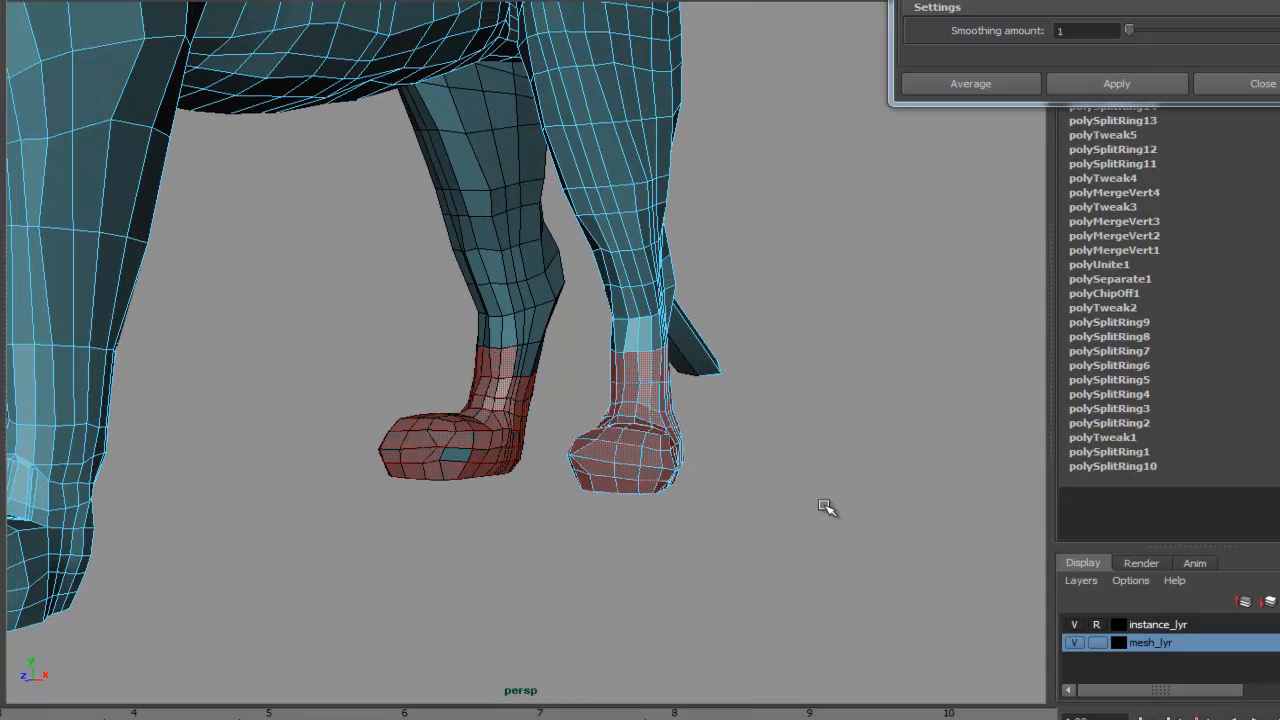
left_click_drag(931, 590, 872, 550, "alt")
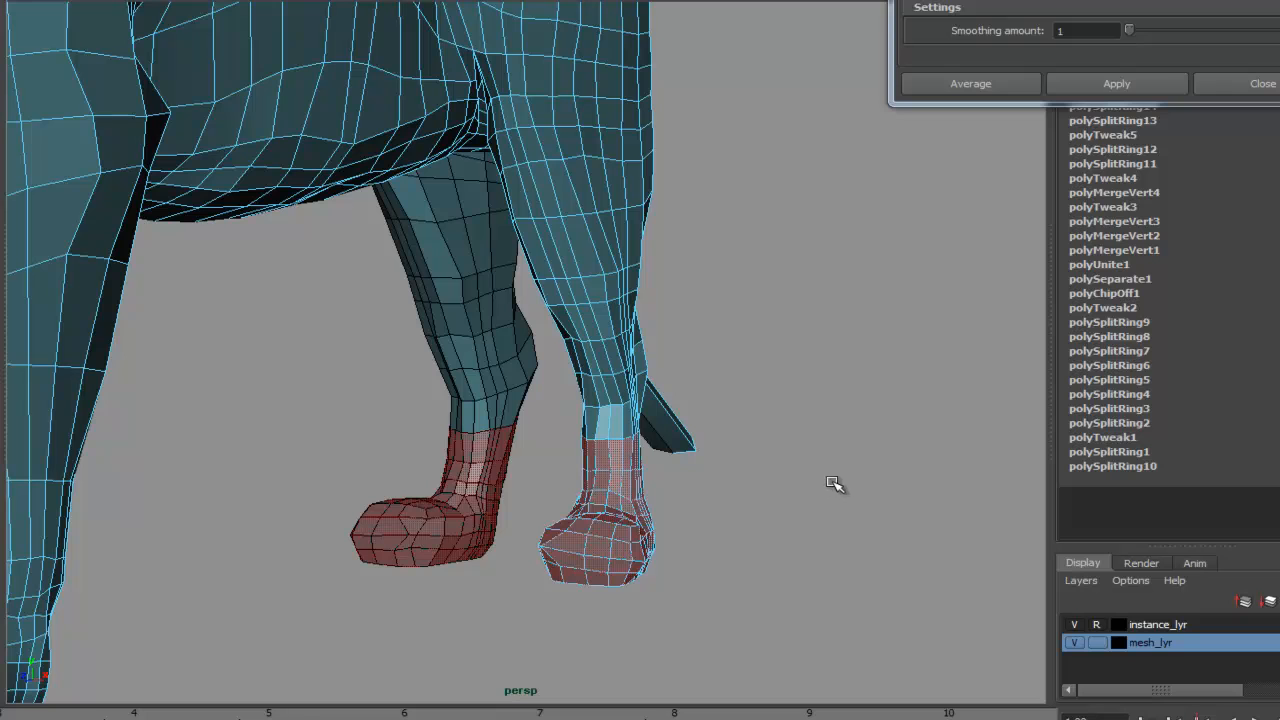
key("shift+period")
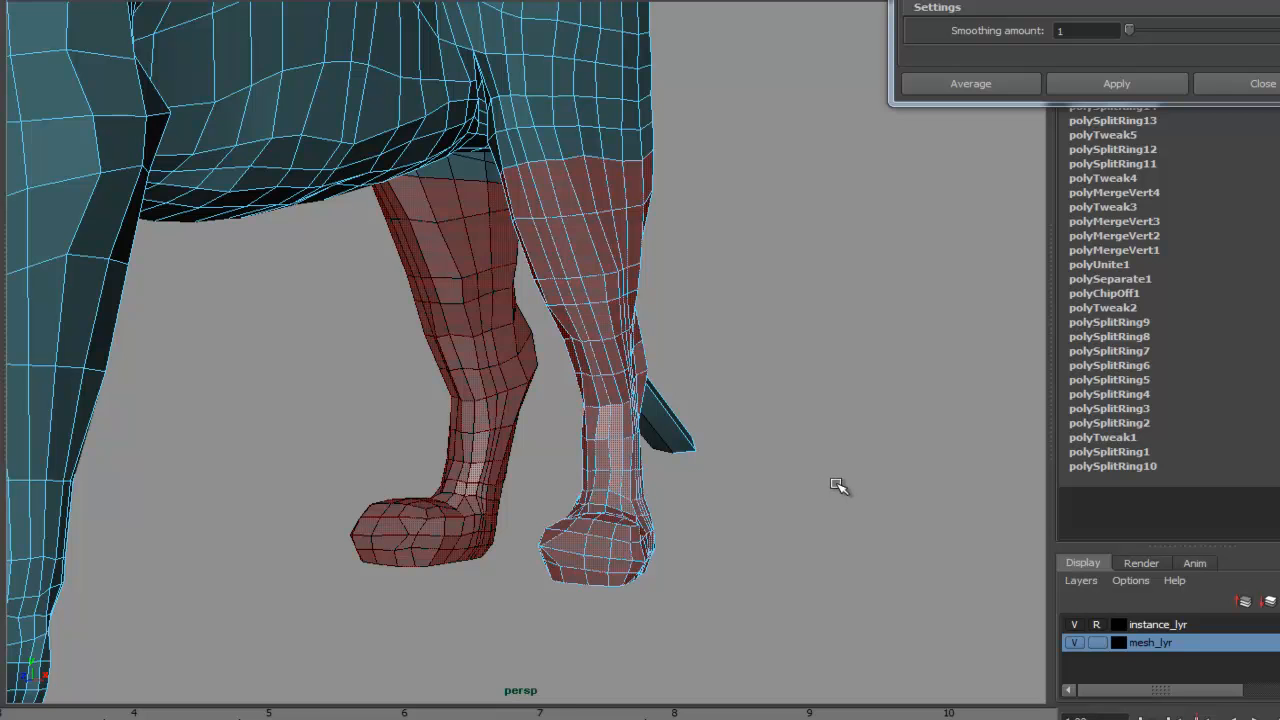
- Extend the leg face selection up over the haunch
middle_click_drag(769, 412, 768, 545, "alt")
left_click_drag(770, 530, 797, 420, "alt")
scroll(815, 310, "up", 6)
left_click_drag(818, 300, 735, 530, "alt")
left_click_drag(424, 258, 527, 438, "alt")
right_click_drag(527, 438, 550, 430, "alt")
left_click_drag(550, 430, 583, 435, "alt")
right_click_drag(523, 311, 633, 226, "alt")
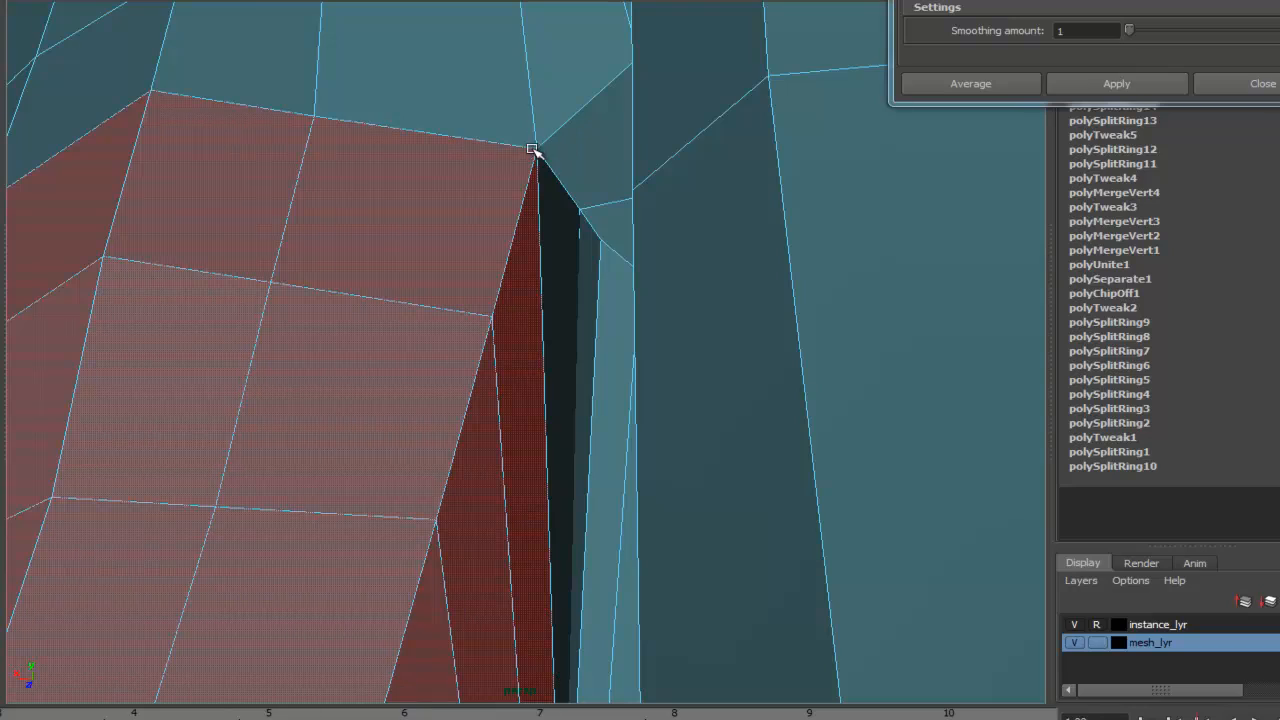
right_click_drag(563, 165, 280, 225, "alt")
mouse_move(300, 410)
left_mouse_down("alt")
mouse_move(443, 472)
mouse_move(370, 468)
mouse_move(803, 400)
mouse_move(626, 451)
mouse_move(560, 442)
mouse_move(546, 397)
mouse_move(629, 446)
mouse_move(737, 457)
mouse_move(418, 451)
mouse_move(597, 454)
mouse_move(282, 418)
left_mouse_up("alt")
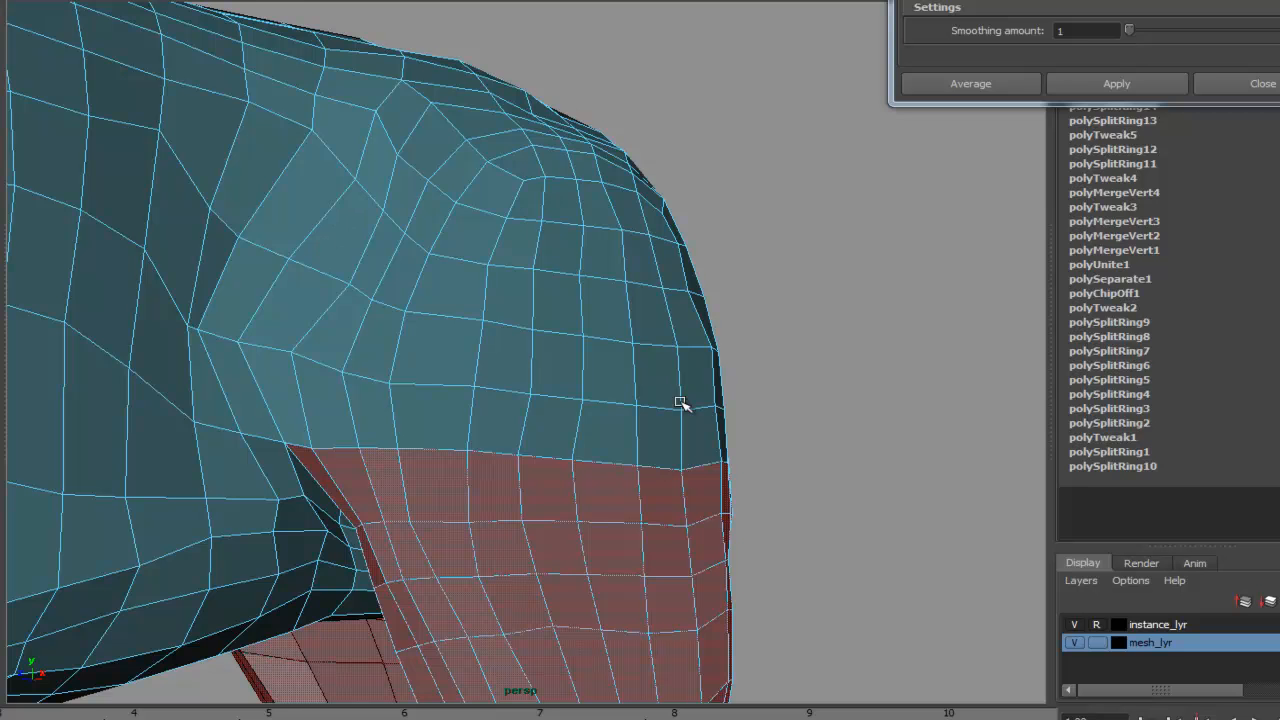
left_click_drag(607, 379, 709, 434, "alt")
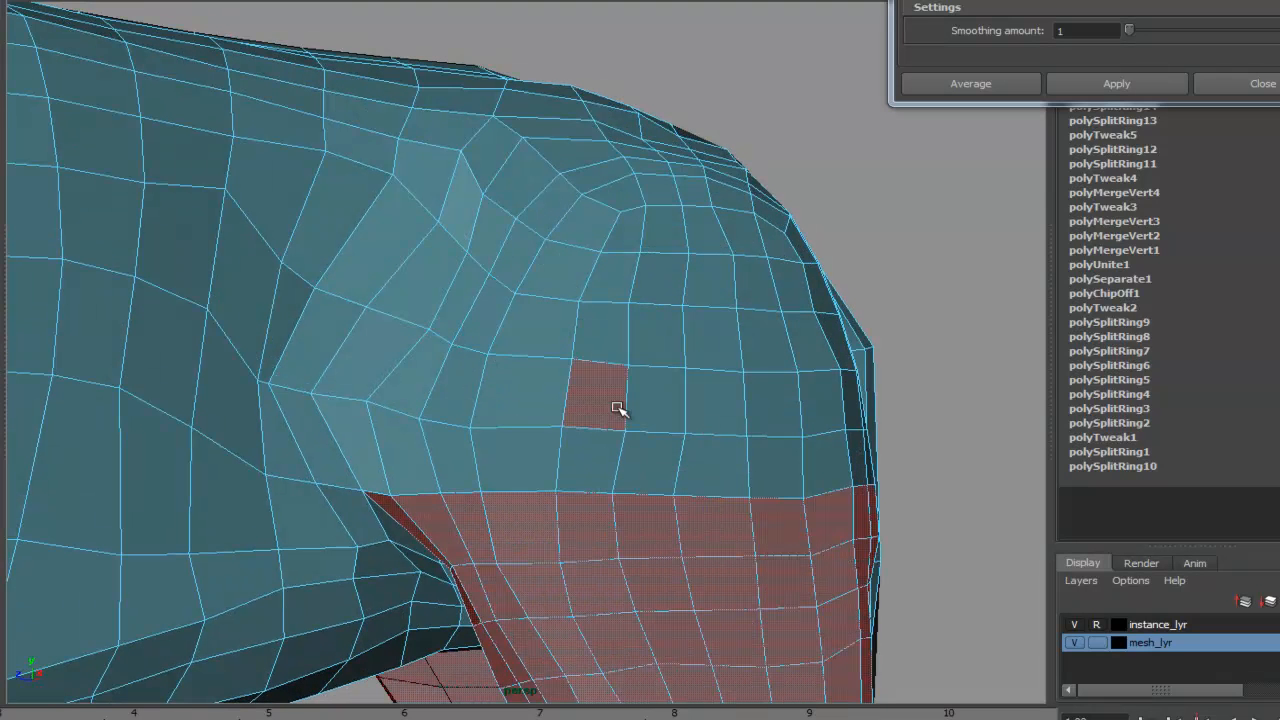
mouse_move(646, 388)
left_mouse_down()
mouse_move(571, 391)
mouse_move(676, 388)
left_mouse_up()
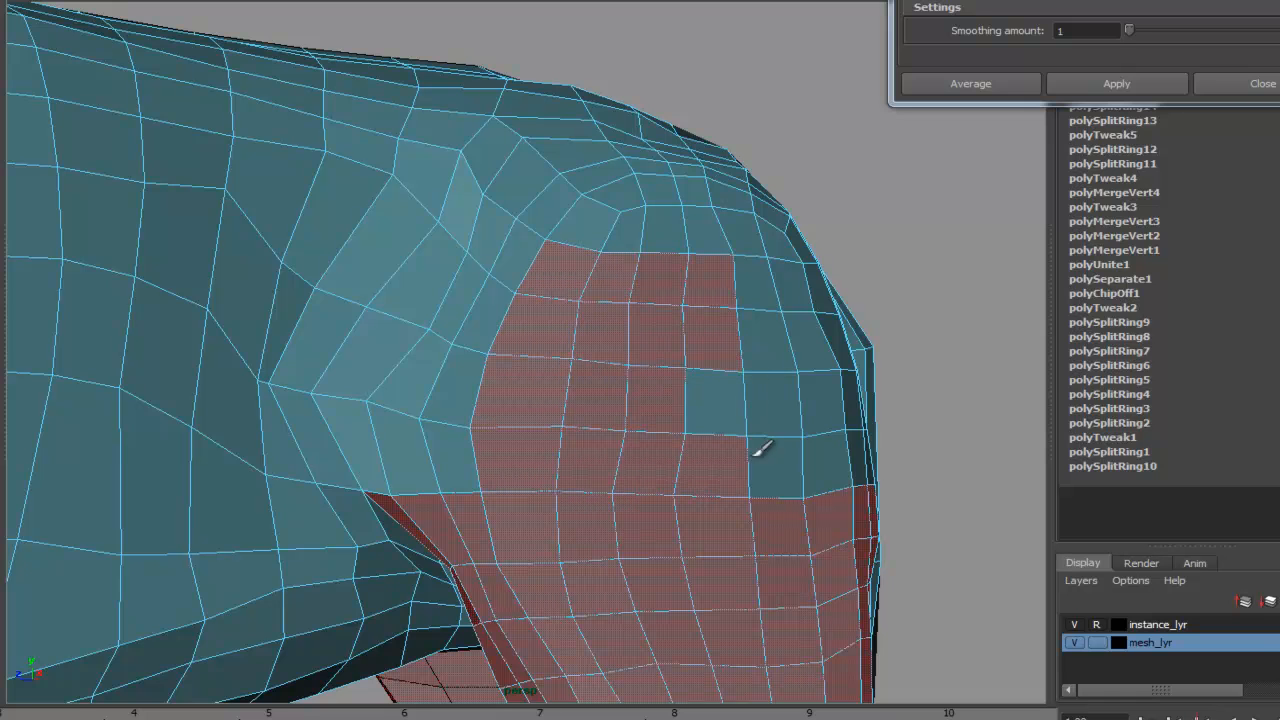
mouse_move(704, 224)
left_mouse_down()
mouse_move(494, 403)
mouse_move(445, 420)
left_mouse_up()
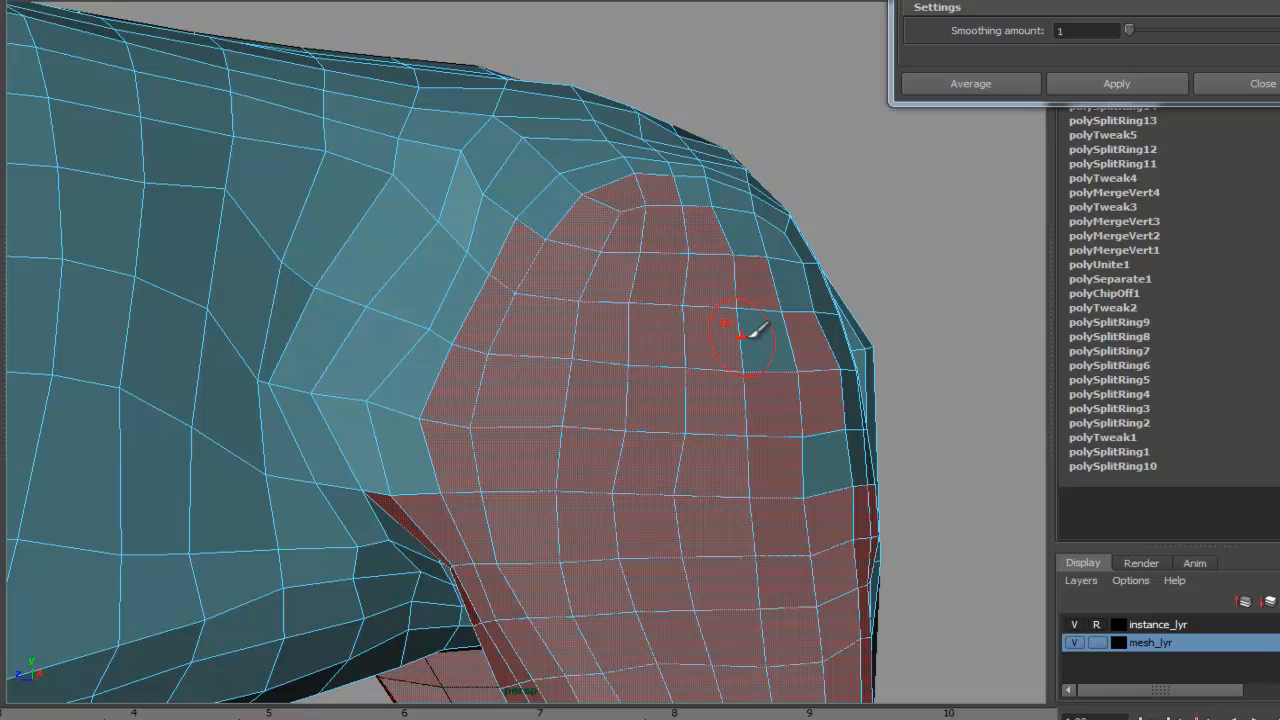
mouse_move(757, 237)
left_mouse_down()
mouse_move(417, 366)
mouse_move(391, 457)
mouse_move(380, 394)
mouse_move(503, 143)
mouse_move(572, 145)
left_mouse_up()
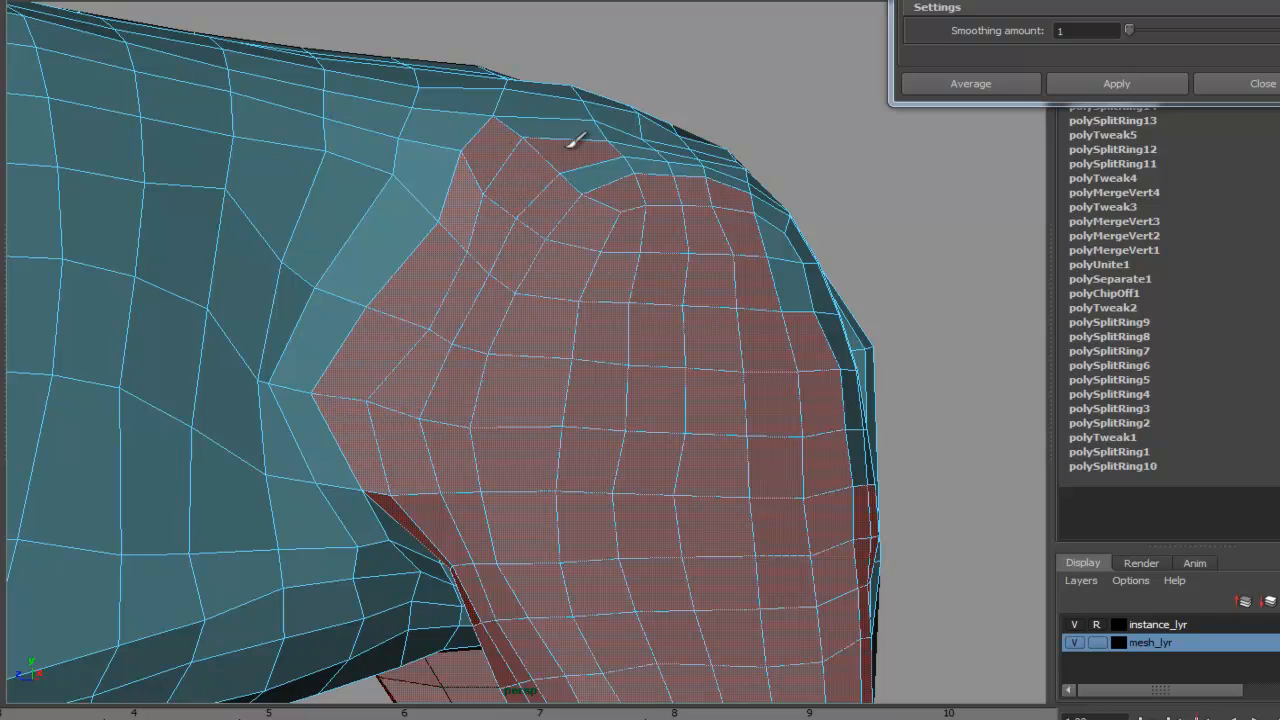
- Extend the face selection over the opposite haunch as well
left_click_drag(728, 160, 503, 258, "alt")
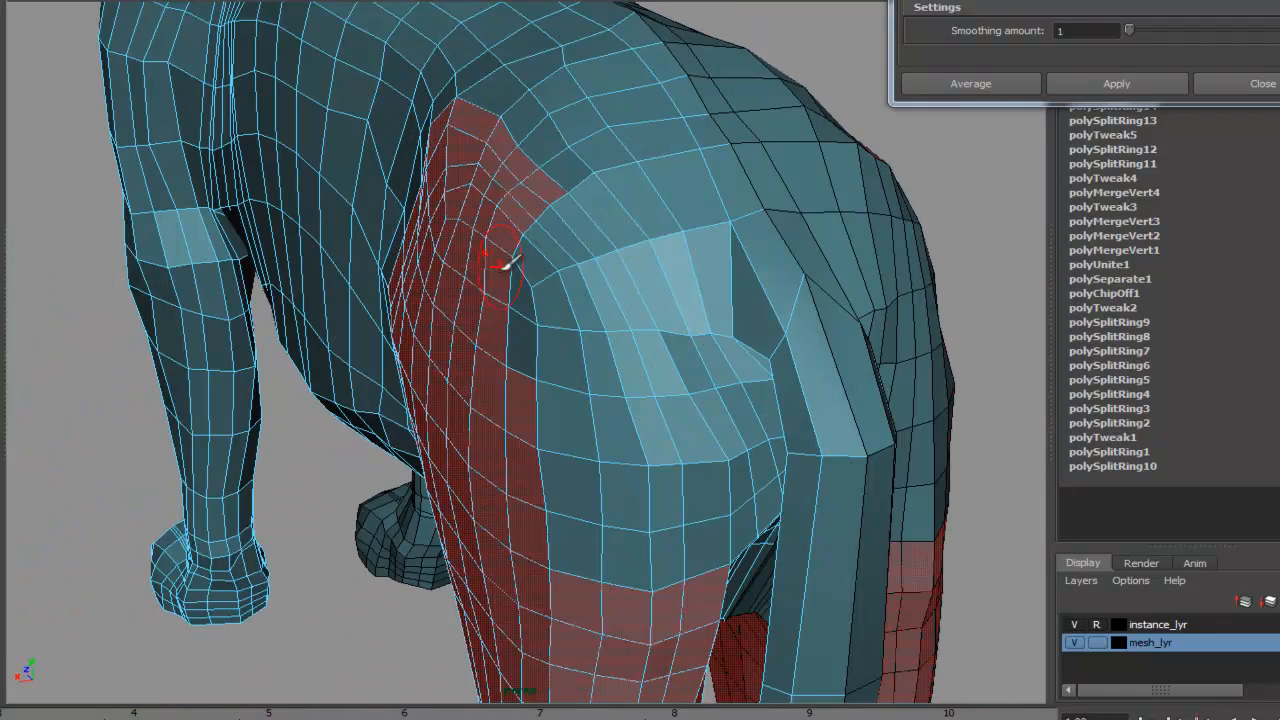
mouse_move(572, 233)
left_mouse_down()
mouse_move(523, 286)
mouse_move(615, 283)
left_mouse_up()
left_click_drag(537, 338, 662, 344)
left_click_drag(588, 426, 668, 430)
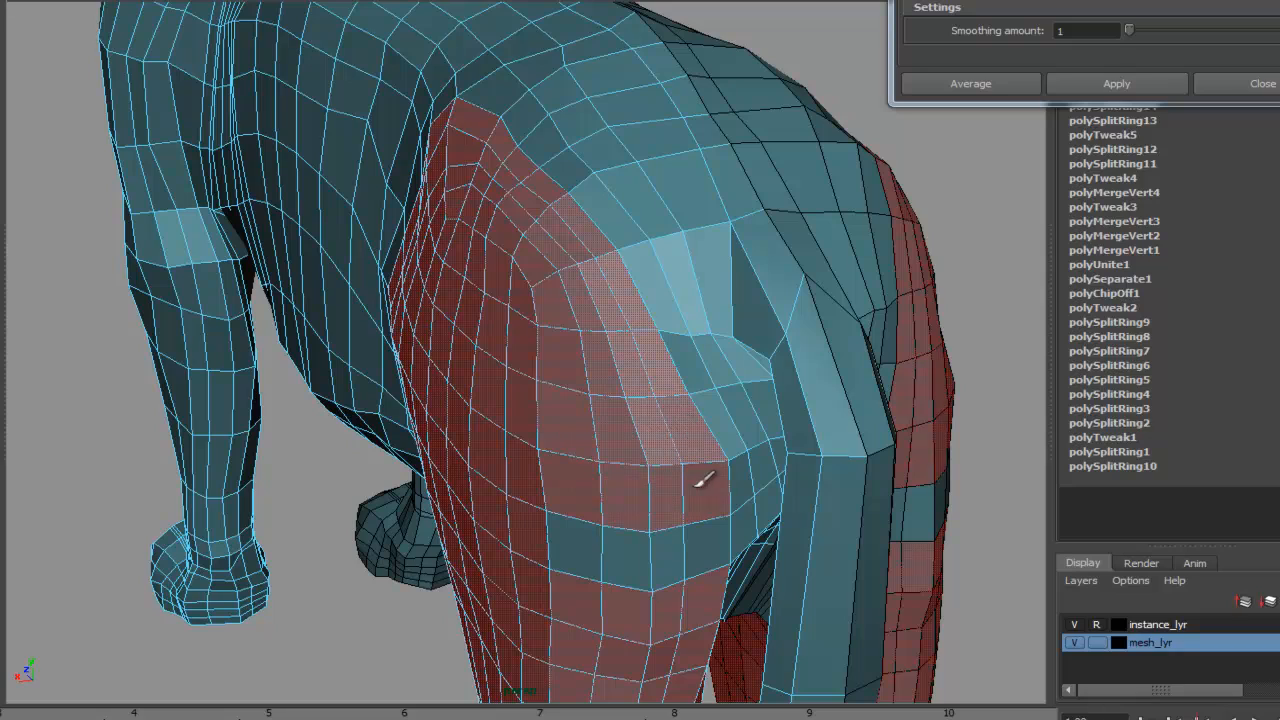
left_click_drag(848, 508, 737, 375, "alt")
right_click_drag(737, 375, 442, 332, "alt")
left_click_drag(441, 334, 722, 432, "alt")
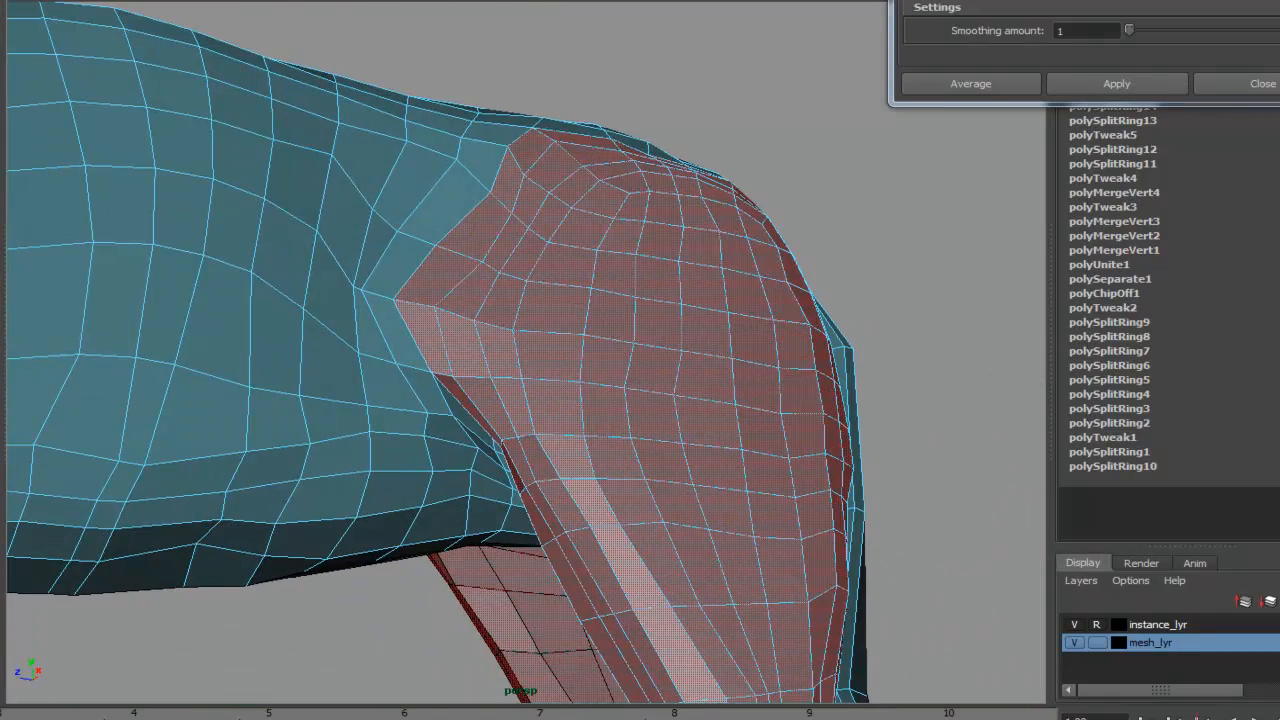
- Extrude the selected leg faces with thickness 0 and offset 0.13 to add a surrounding edge loop
left_click(96, 0)
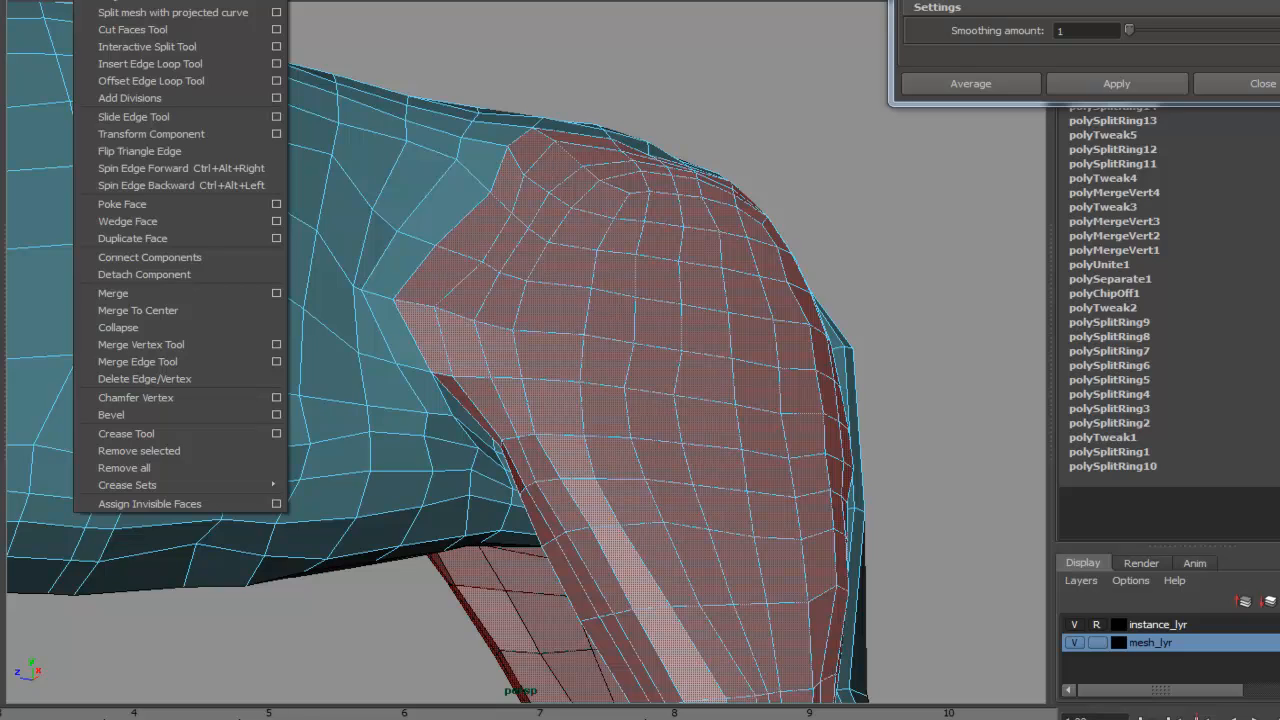
left_click(116, 0)
left_click(813, 313)
left_click_drag(903, 358, 912, 358)
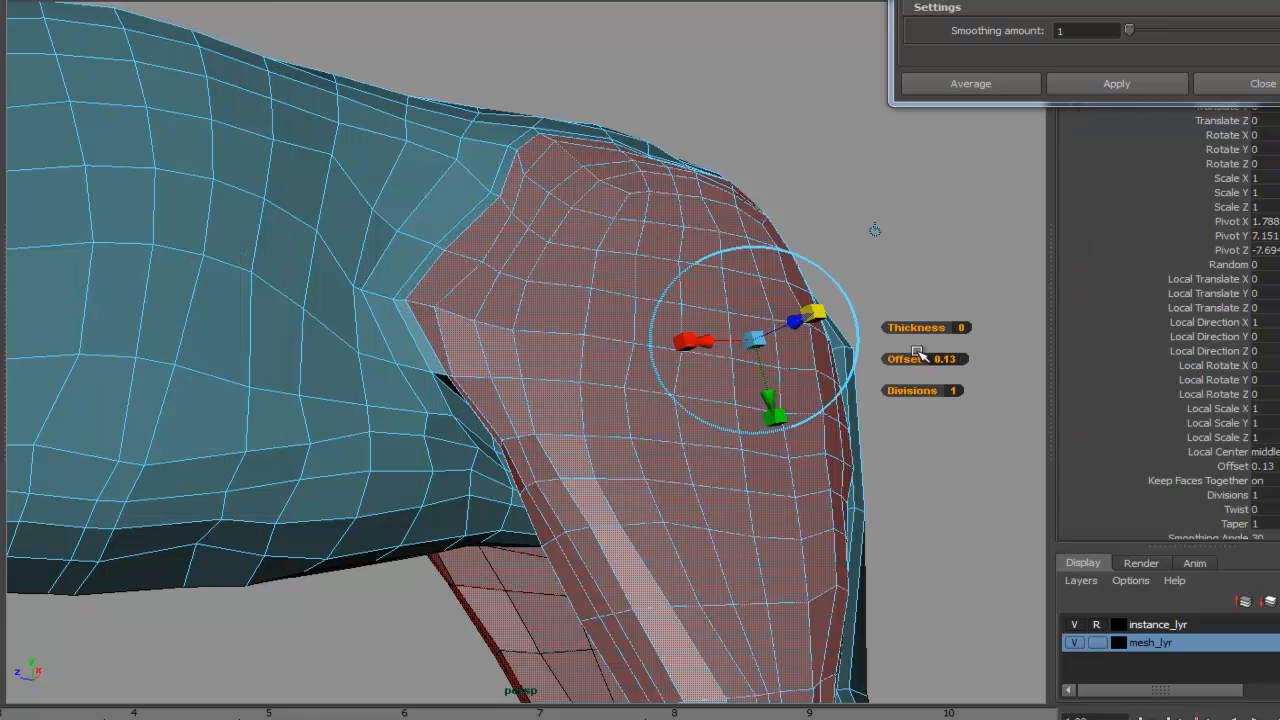
- Inspect the new edge loop around the haunch and leg
left_click_drag(734, 509, 640, 397, "alt")
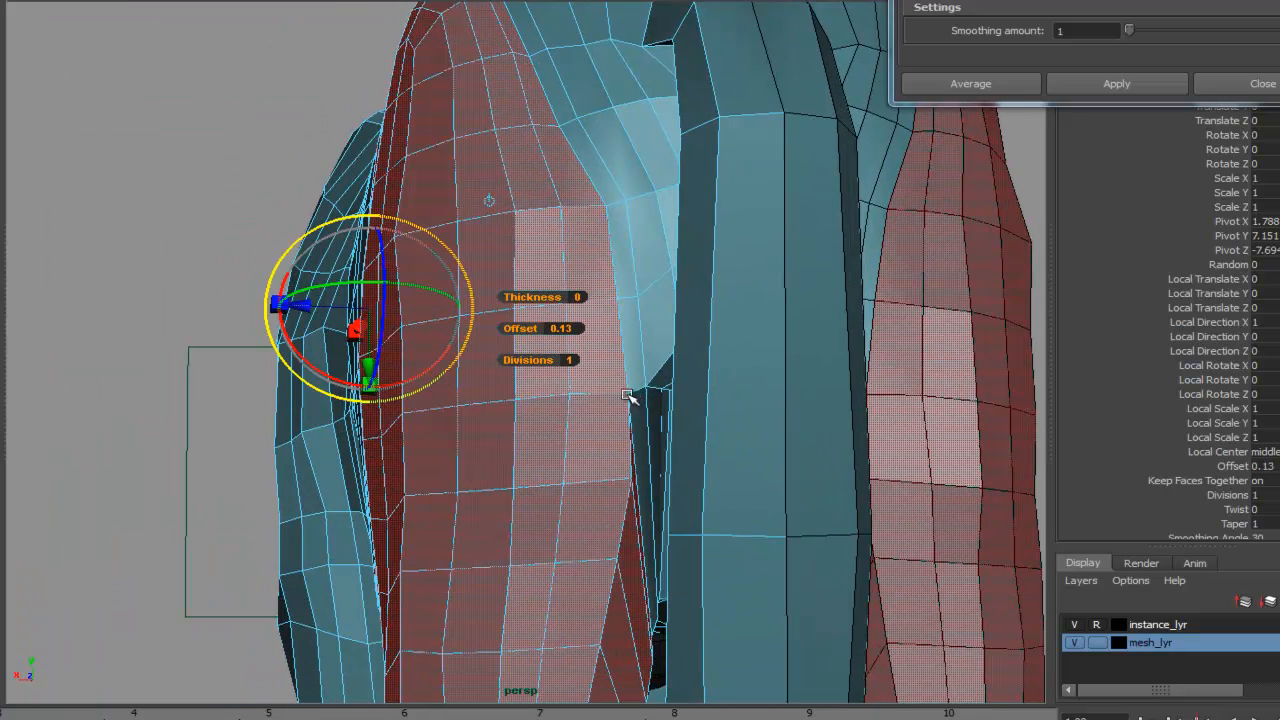
right_click_drag(642, 392, 900, 418, "alt")
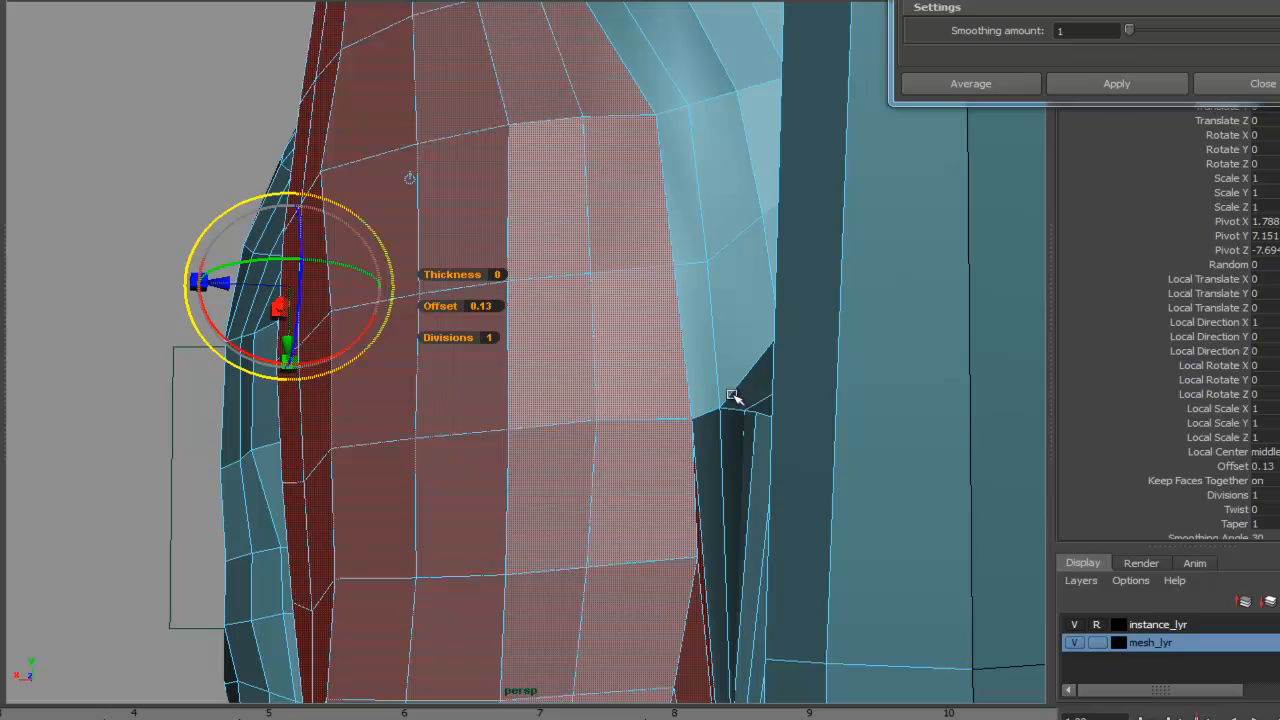
left_click_drag(552, 481, 504, 474, "alt")
right_click_drag(504, 474, 645, 464, "alt")
left_click_drag(526, 415, 577, 414, "alt")
right_click_drag(577, 414, 465, 438, "alt")
left_click_drag(465, 438, 583, 357, "alt")
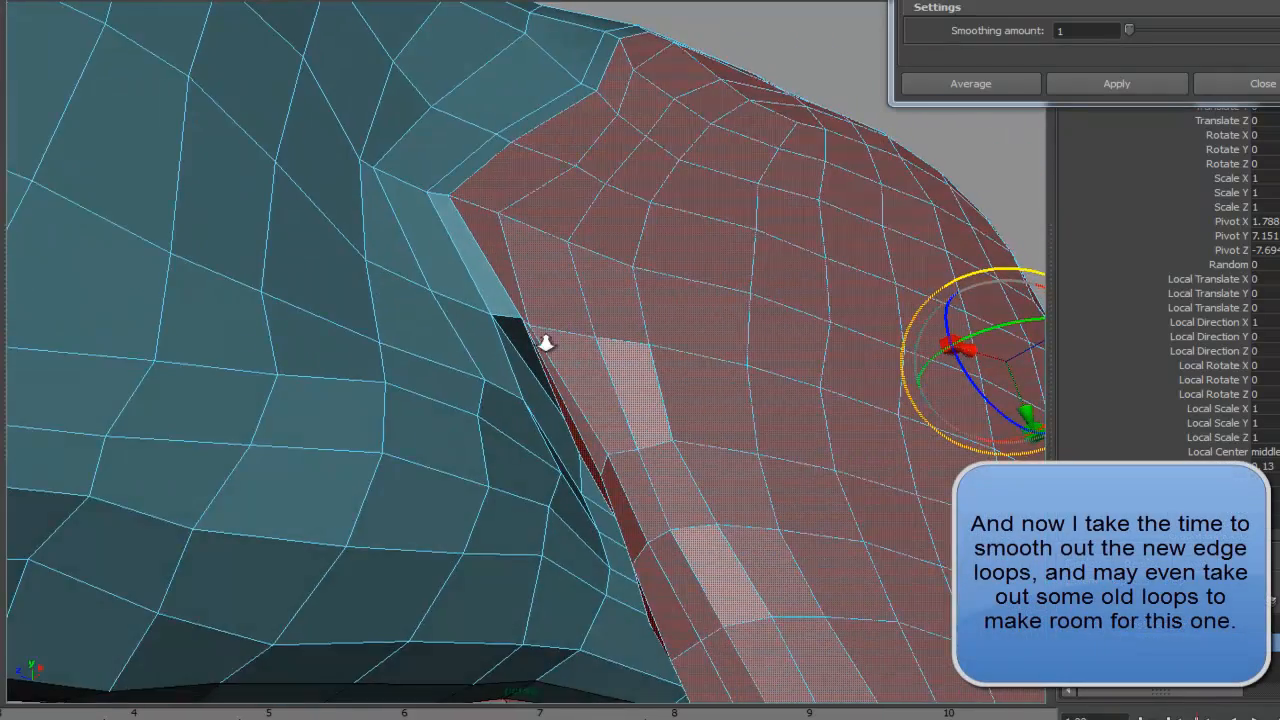
right_click_drag(583, 357, 677, 346, "alt")
left_click_drag(677, 346, 729, 391, "alt")
left_click_drag(479, 233, 443, 277, "alt")
right_click_drag(443, 277, 689, 286, "alt")
left_click_drag(689, 286, 575, 385, "alt")
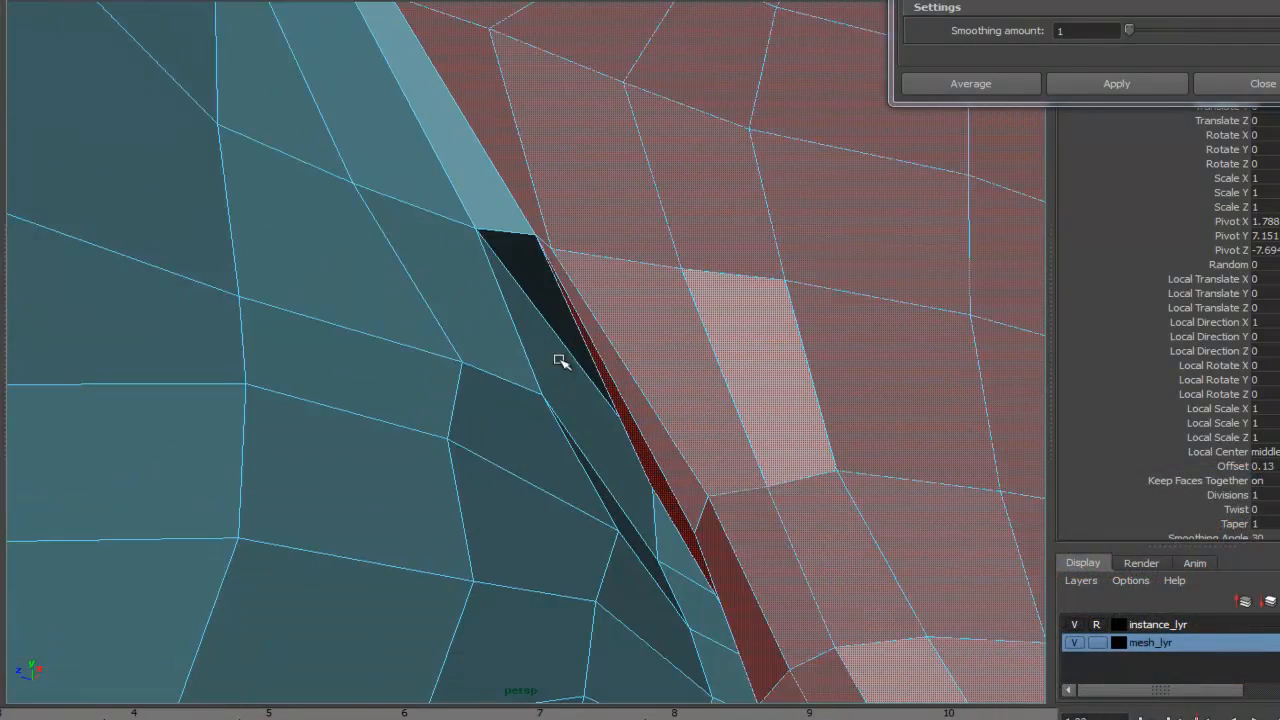
- Select the vertex at the narrow gap behind the haunch to start smoothing the new loop
right_click_drag(537, 251, 457, 251)
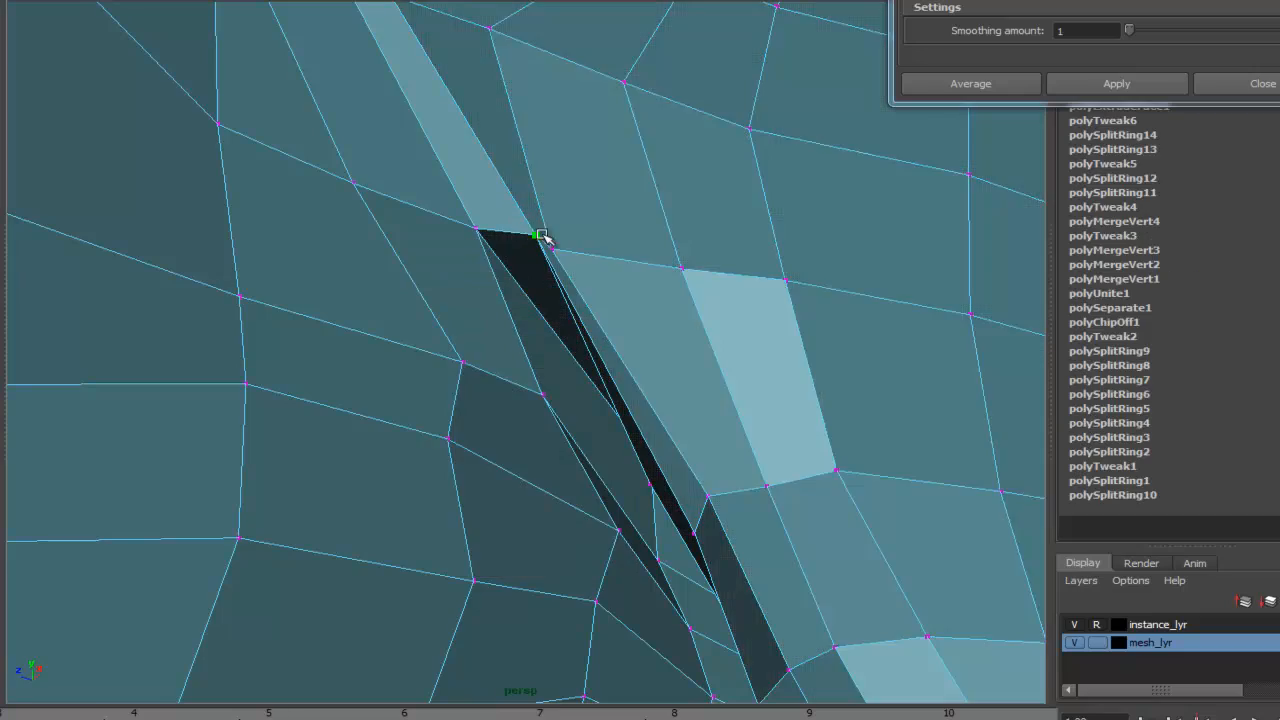
left_click_drag(690, 308, 703, 414, "alt")
right_click_drag(903, 398, 197, 403, "alt")
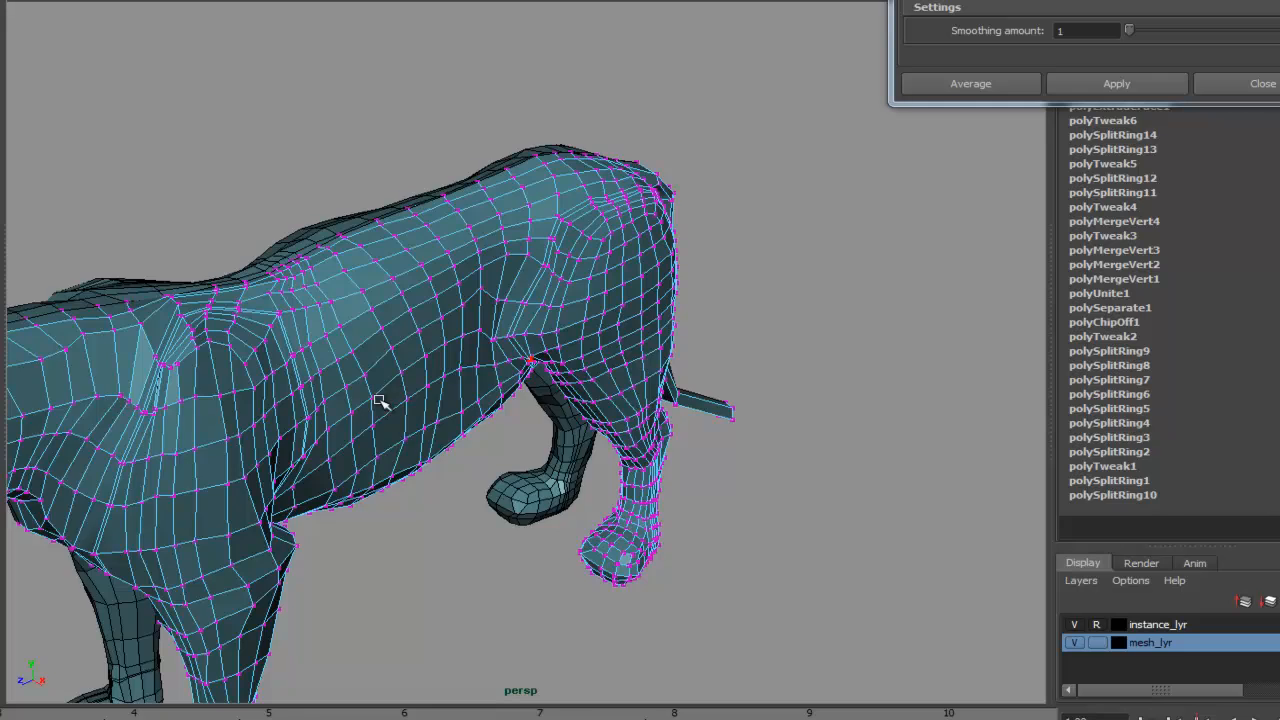
middle_click_drag(588, 442, 786, 386, "alt")
right_click_drag(786, 386, 613, 415, "alt")
middle_click_drag(614, 415, 615, 381, "alt")
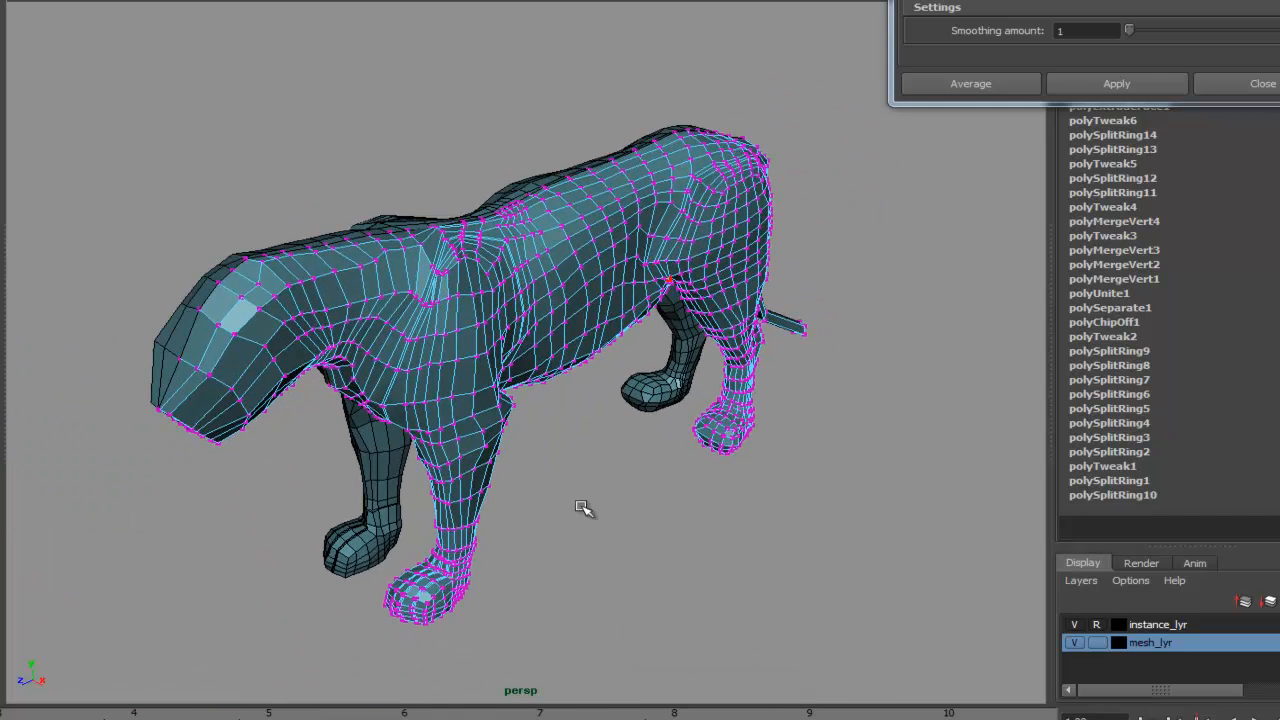